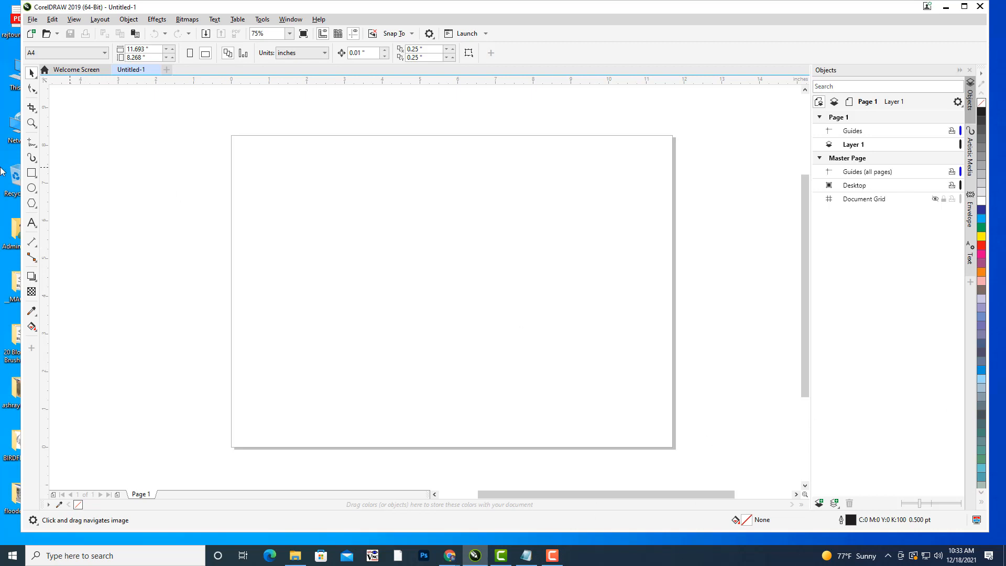
# Draw a heart from the basic shapes, about 5.25 × 5.72 inches, in the middle of the page
pyautogui.click(32, 204)
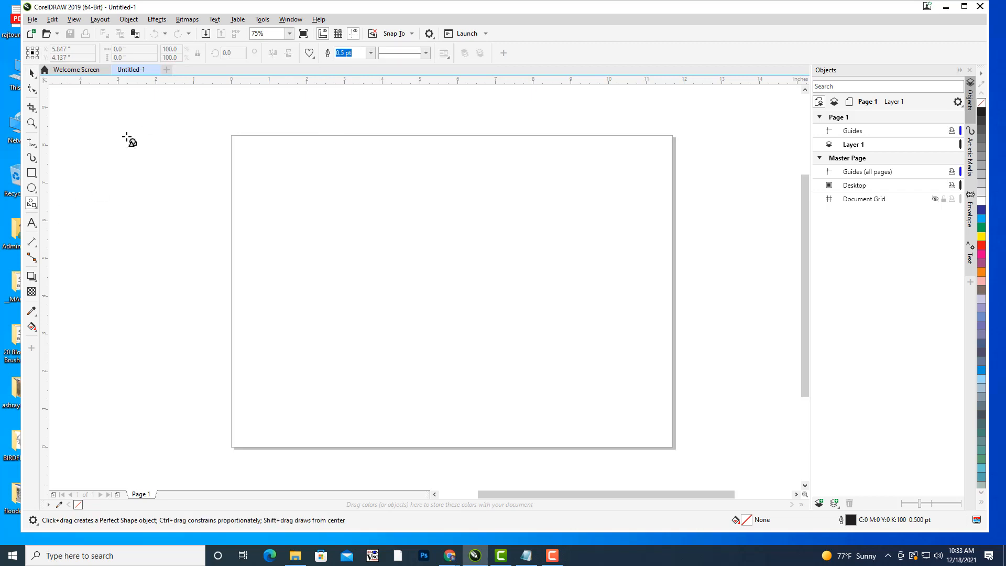
pyautogui.click(310, 52)
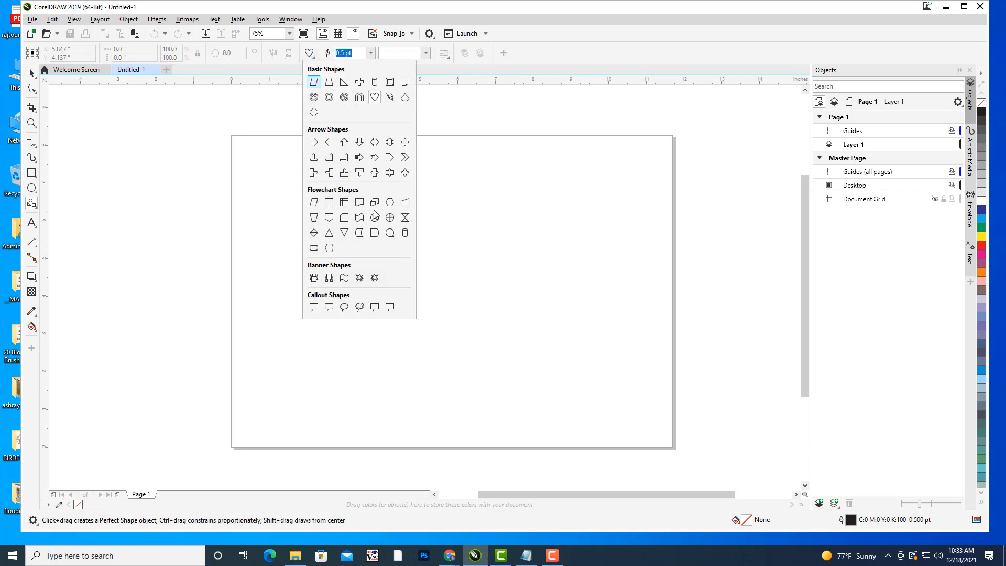
pyautogui.click(375, 97)
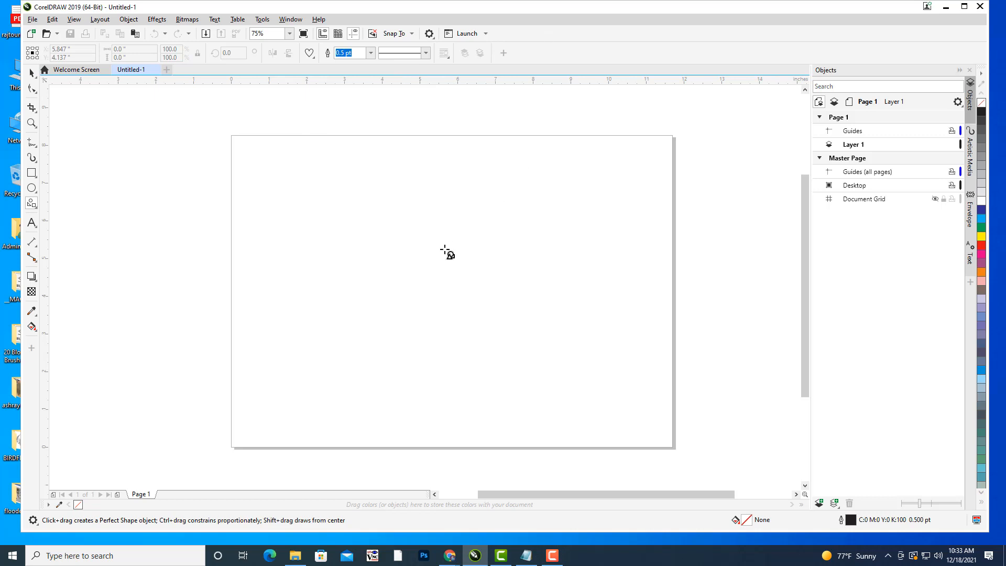
pyautogui.moveTo(346, 185); pyautogui.dragTo(546, 403)
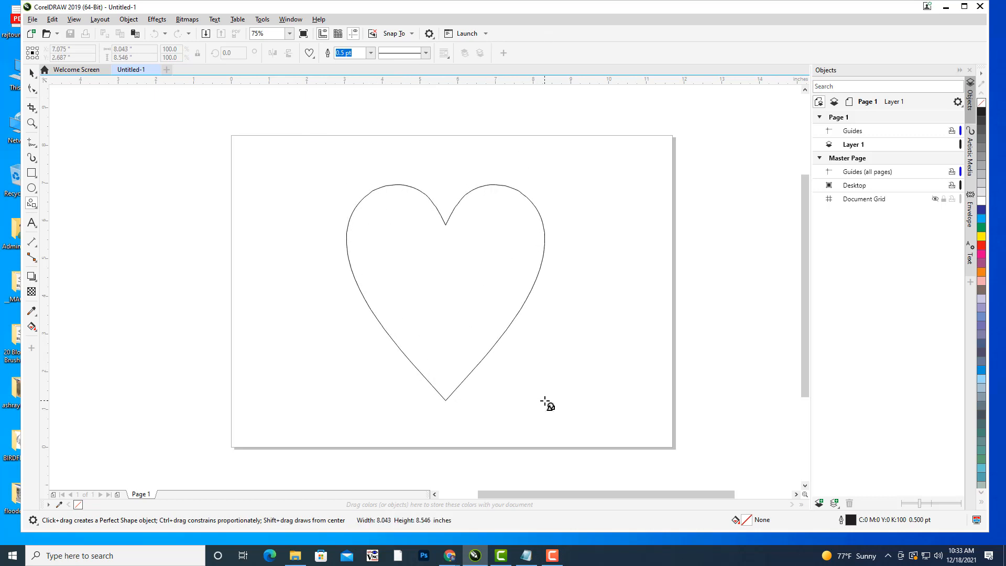
# Fill the heart with red and set its outline width to None
pyautogui.click(982, 244)
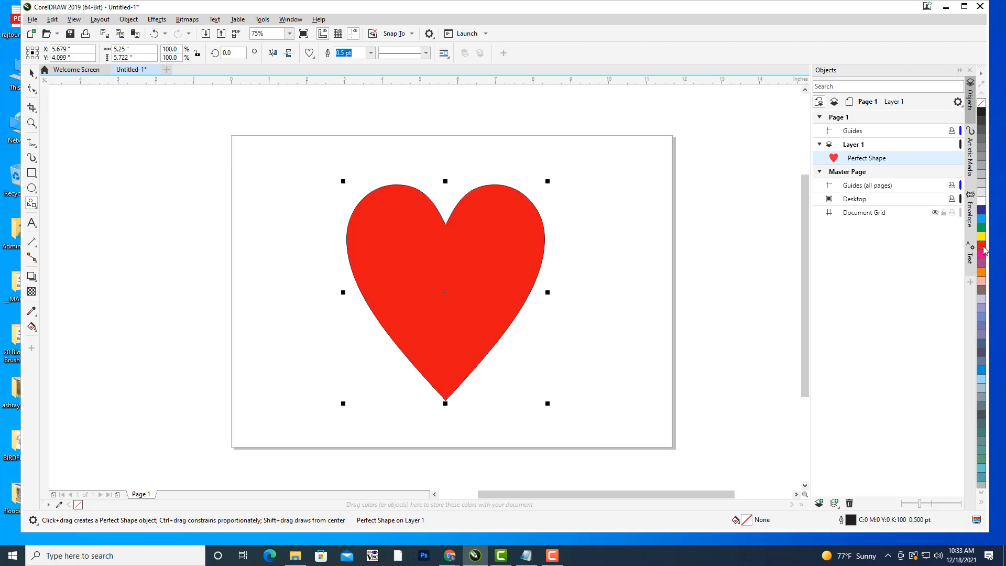
pyautogui.click(371, 52)
pyautogui.click(347, 64)
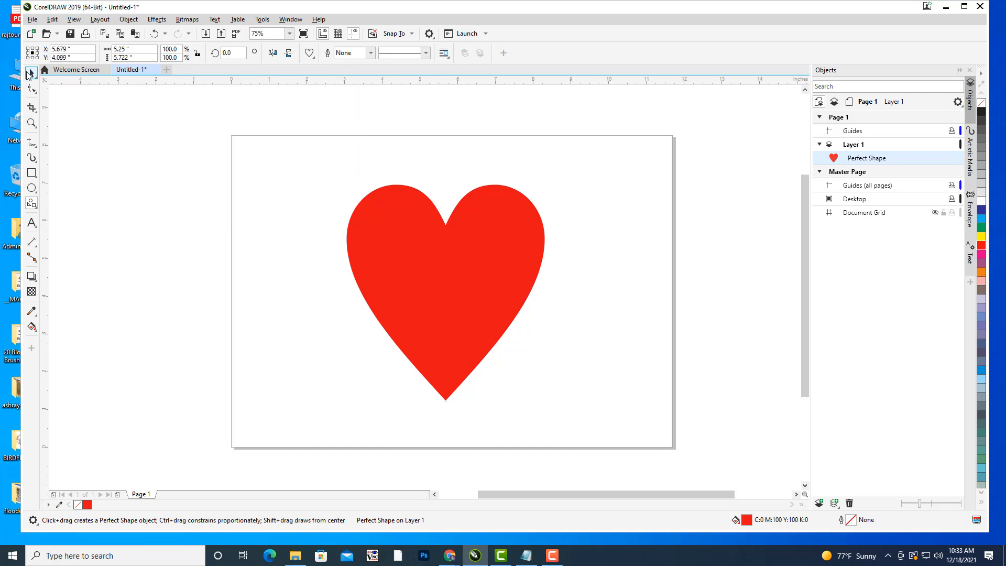
# Scale the heart down proportionally about its centre to about 3.34 × 3.64 inches and deselect it
pyautogui.click(30, 75)
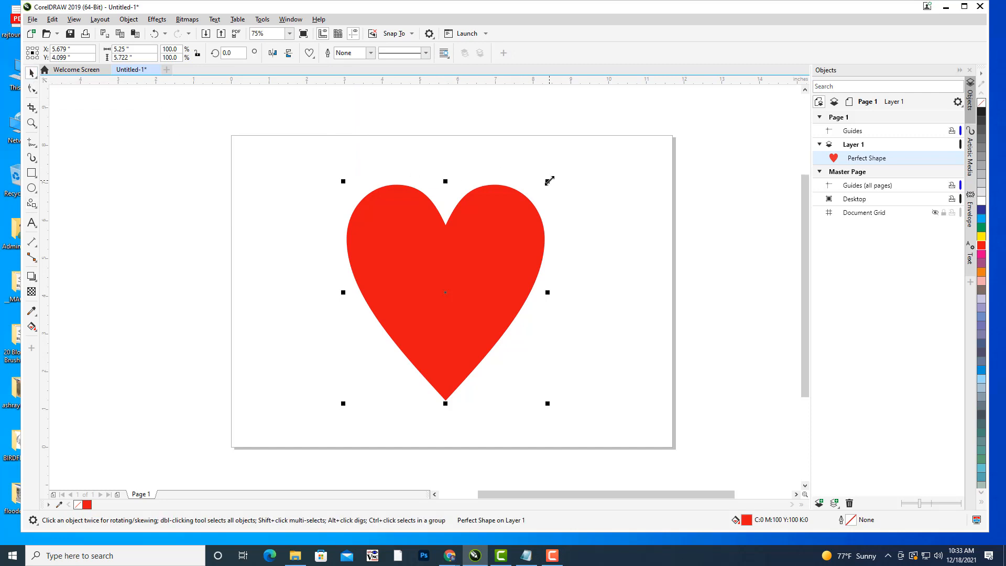
pyautogui.moveTo(549, 181); pyautogui.dragTo(513, 220)
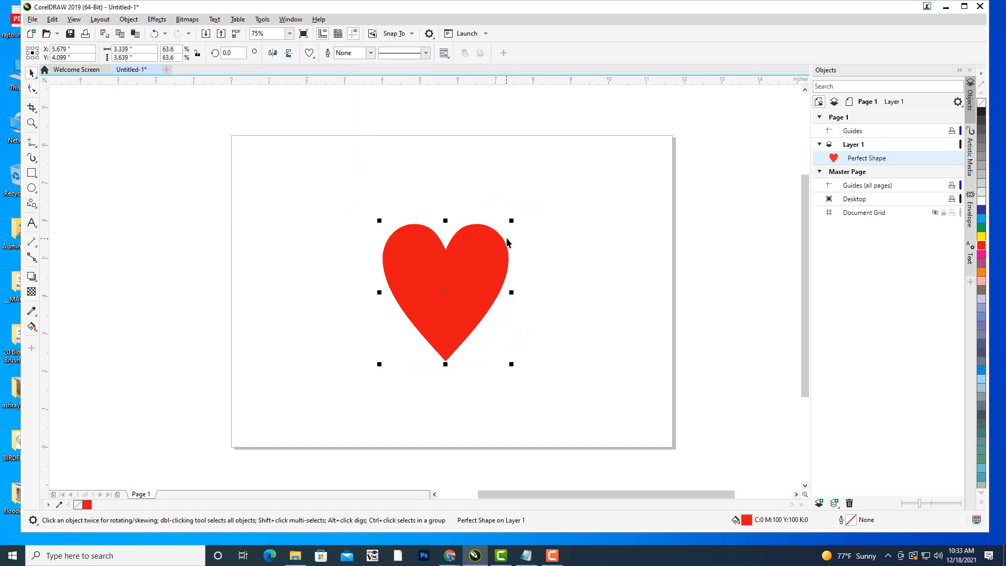
pyautogui.click(558, 198)
# Import the 2003-Portrait-of-Shah-Rukh-Khan image from the photoshop ref images folder at its original size
pyautogui.click(32, 19)
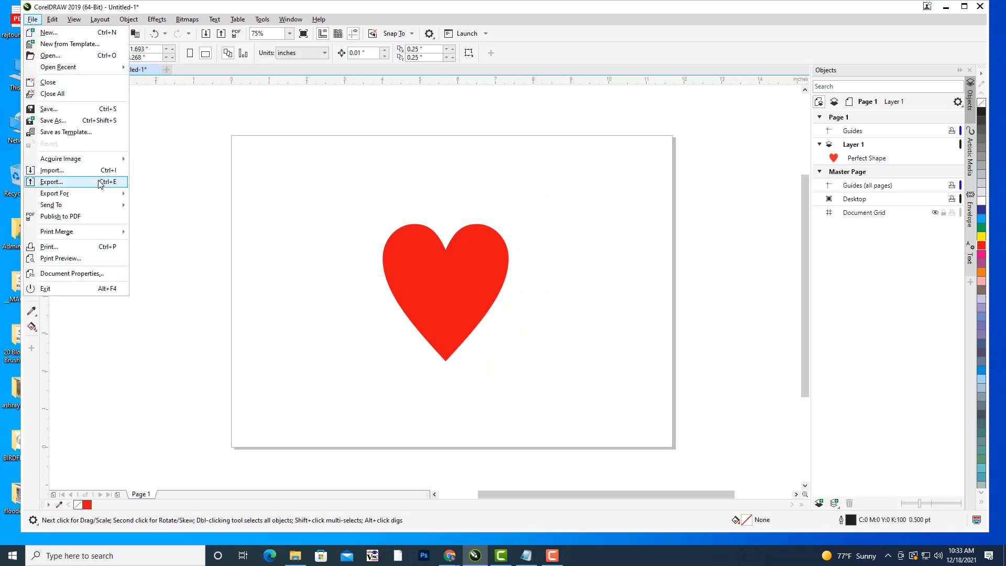
pyautogui.click(91, 173)
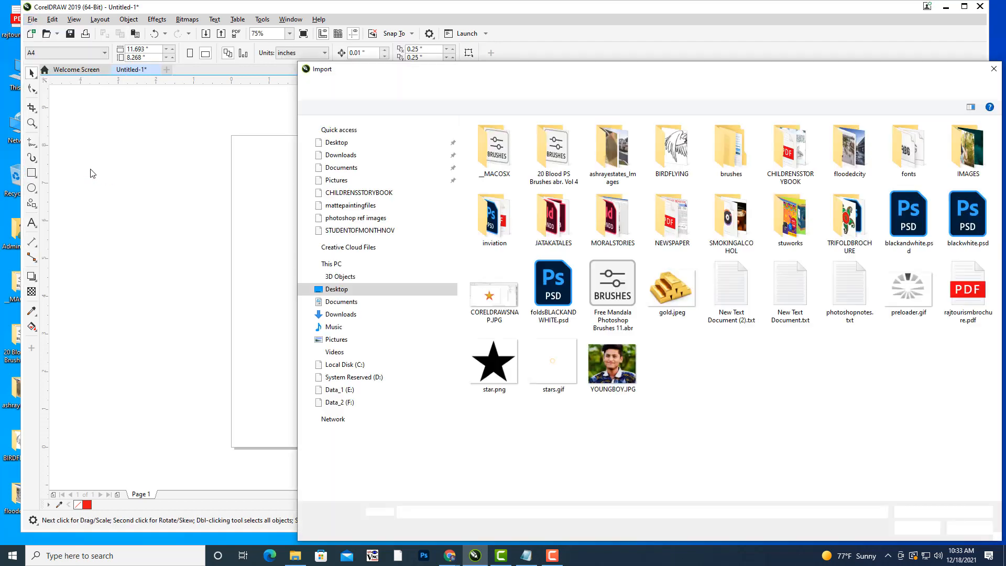
pyautogui.click(370, 219)
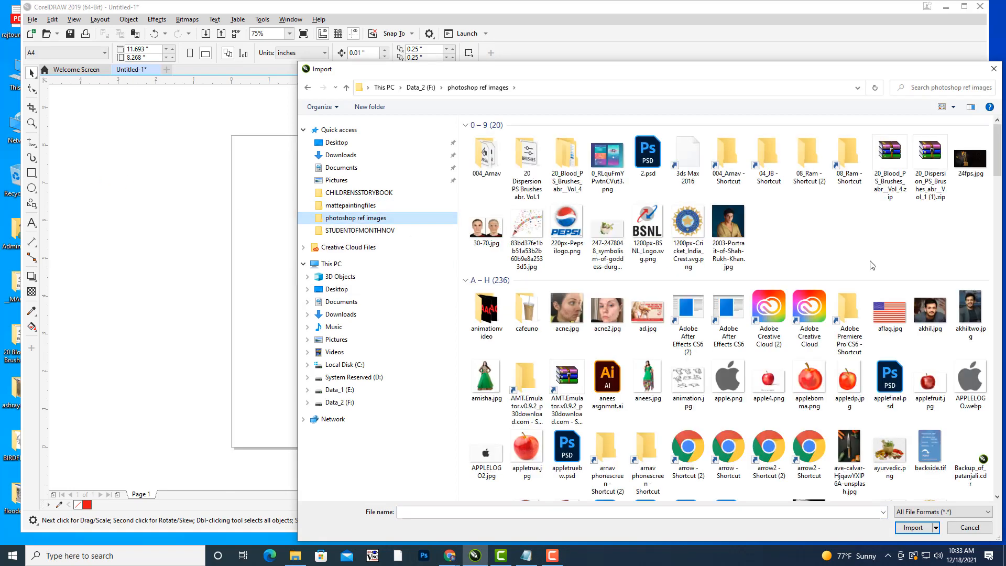
pyautogui.click(734, 241)
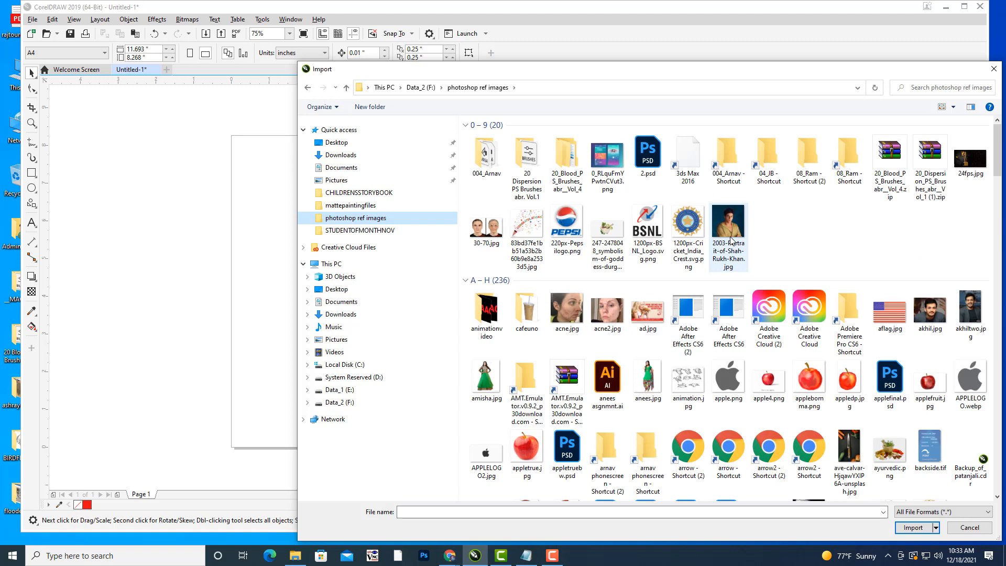
pyautogui.click(906, 529)
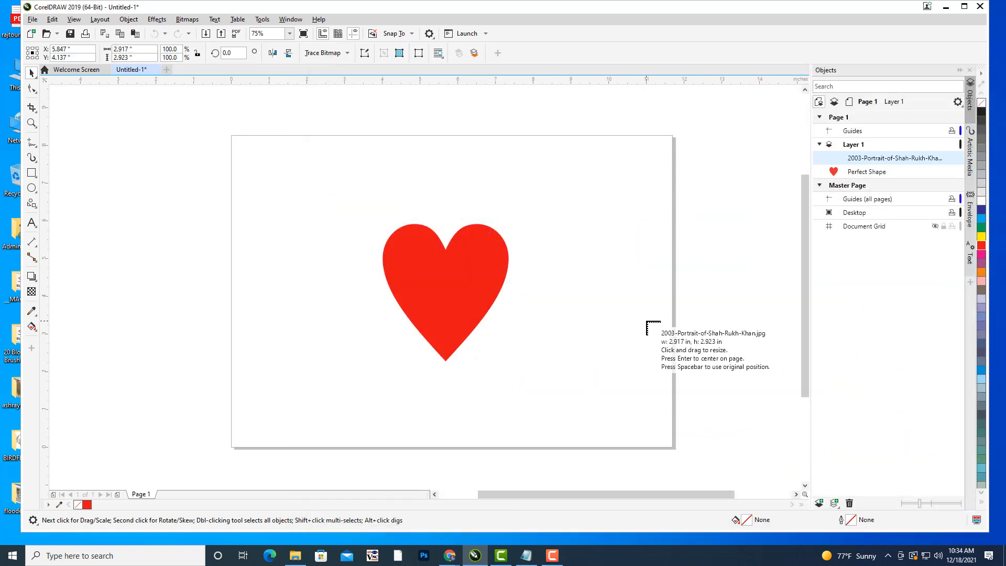
pyautogui.click(644, 319)
# Move the portrait to the left of the heart and enlarge it proportionally to about 5.99 × 6 inches
pyautogui.moveTo(705, 345); pyautogui.dragTo(144, 193)
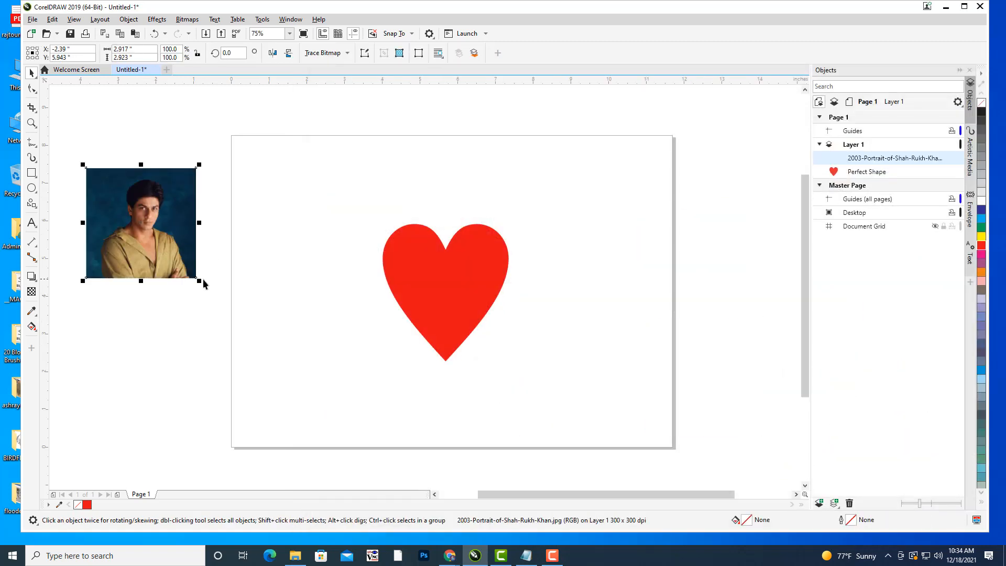
pyautogui.moveTo(207, 290); pyautogui.dragTo(323, 405)
pyautogui.moveTo(254, 243); pyautogui.dragTo(249, 271)
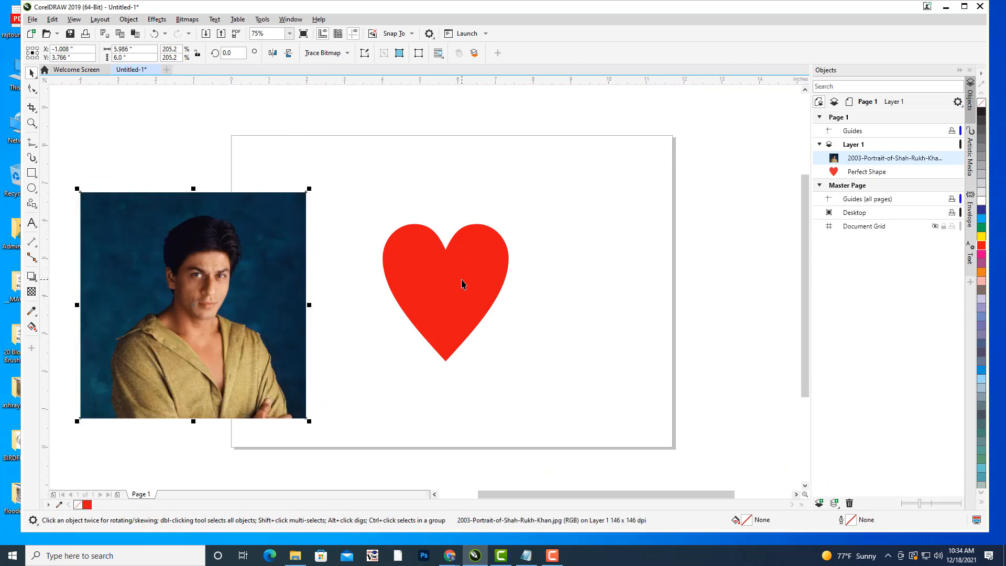
# PowerClip the portrait inside the red heart and deselect the result
pyautogui.rightClick(225, 277)
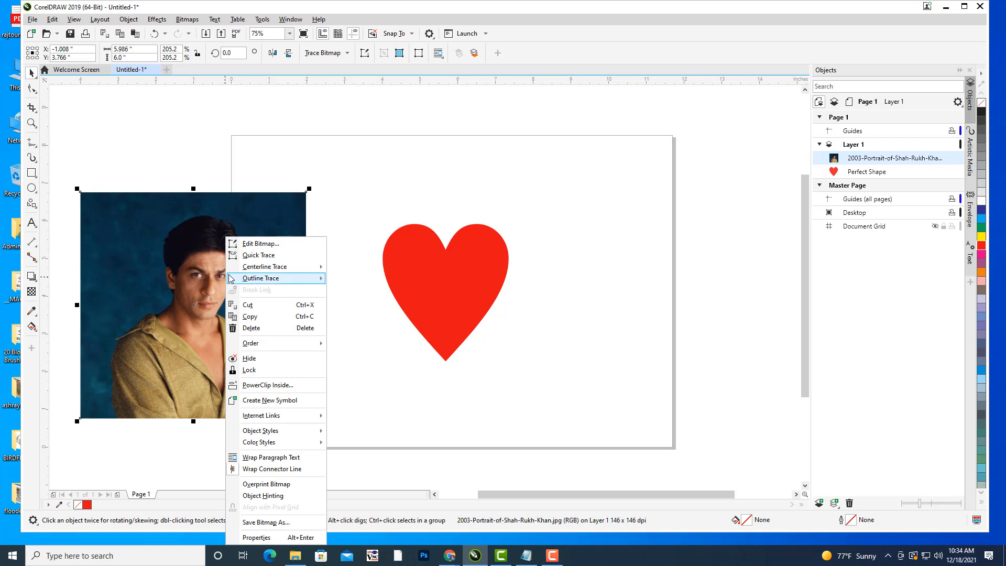
pyautogui.click(294, 389)
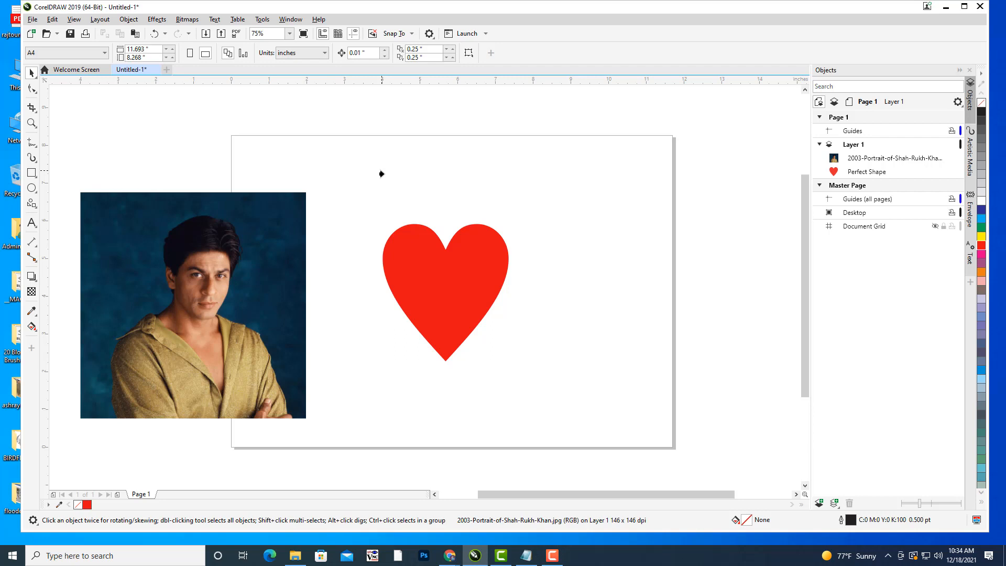
pyautogui.click(443, 285)
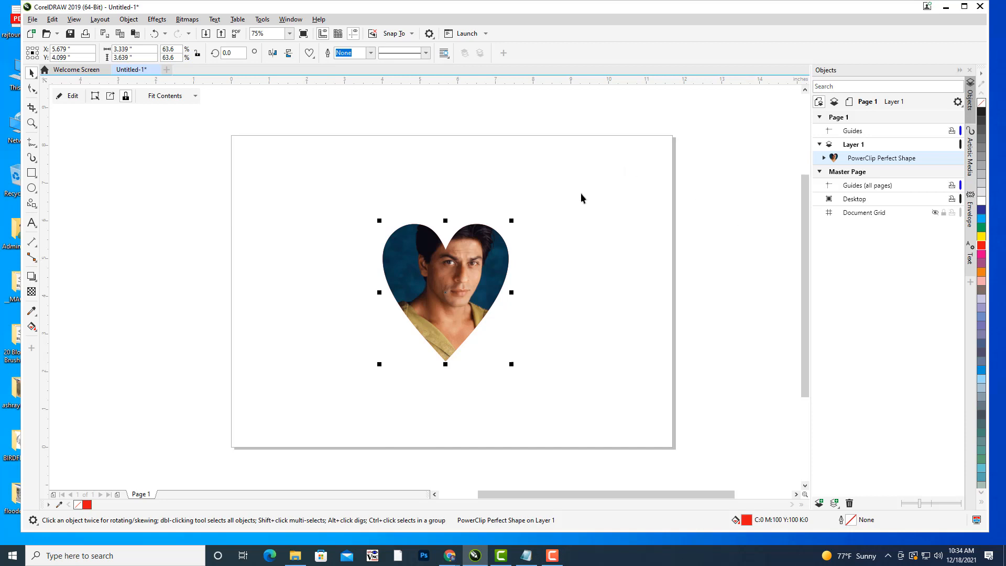
pyautogui.click(578, 220)
# Edit the heart's PowerClip contents, shrink the portrait to about 3.9 × 3.91 inches around the heart outline, and finish editing
pyautogui.click(466, 263)
pyautogui.click(72, 99)
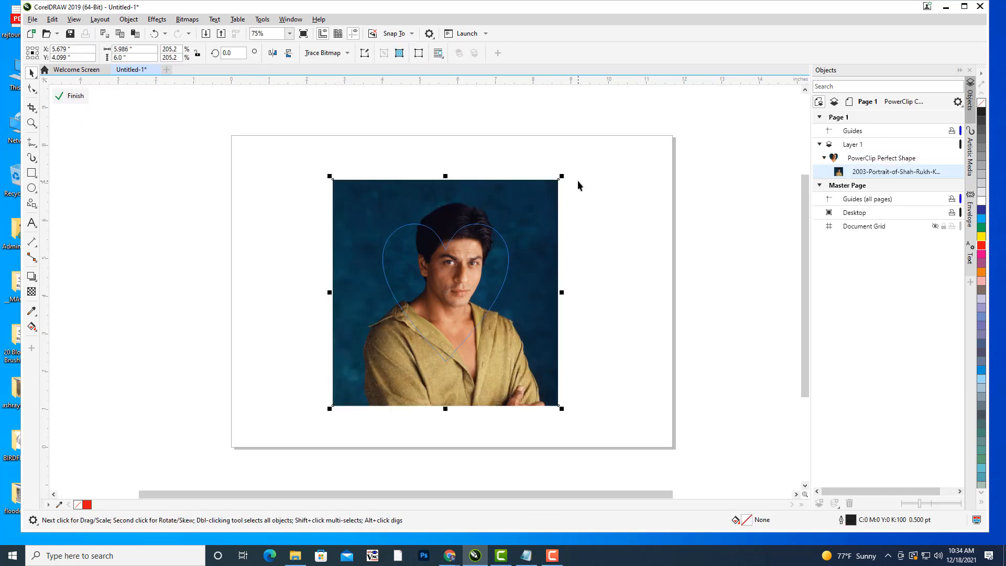
pyautogui.moveTo(560, 177); pyautogui.dragTo(524, 212)
pyautogui.moveTo(329, 409); pyautogui.dragTo(372, 373)
pyautogui.moveTo(507, 319); pyautogui.dragTo(503, 324)
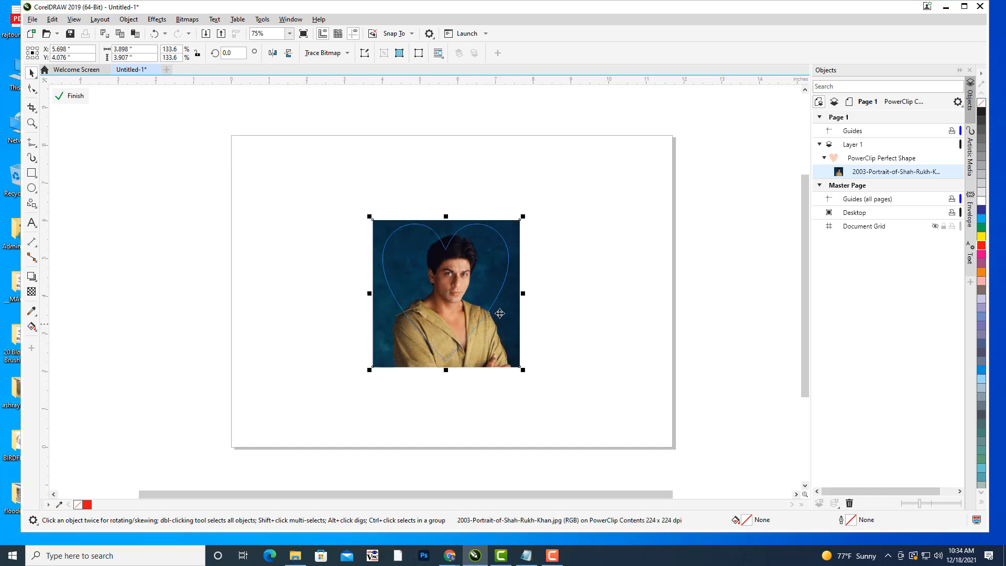
pyautogui.click(73, 97)
pyautogui.click(582, 202)
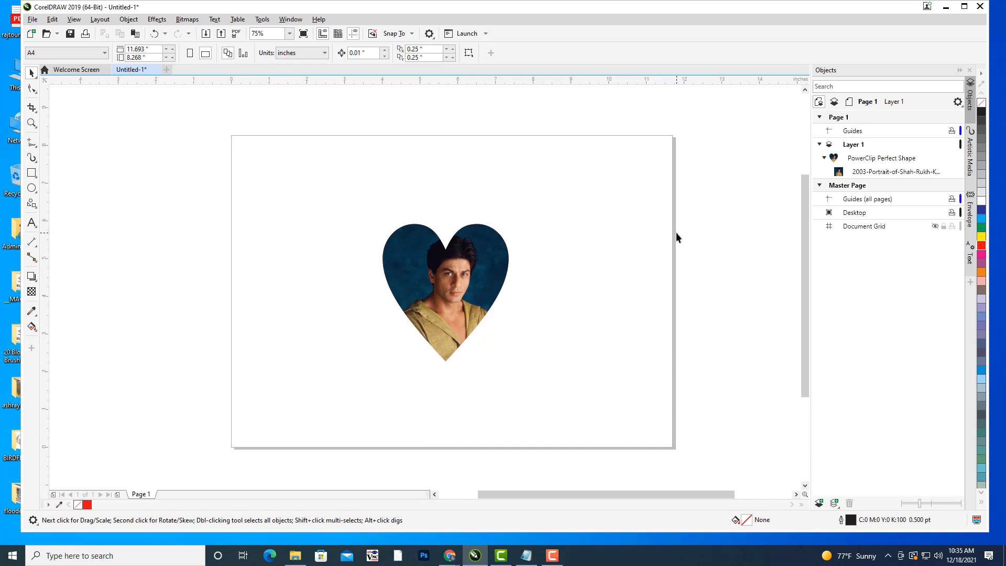
# Reopen the PowerClip contents, enlarge the portrait to about 5.2 × 5.21 inches, shift it down so the face fits the heart, and finish editing
pyautogui.click(482, 283)
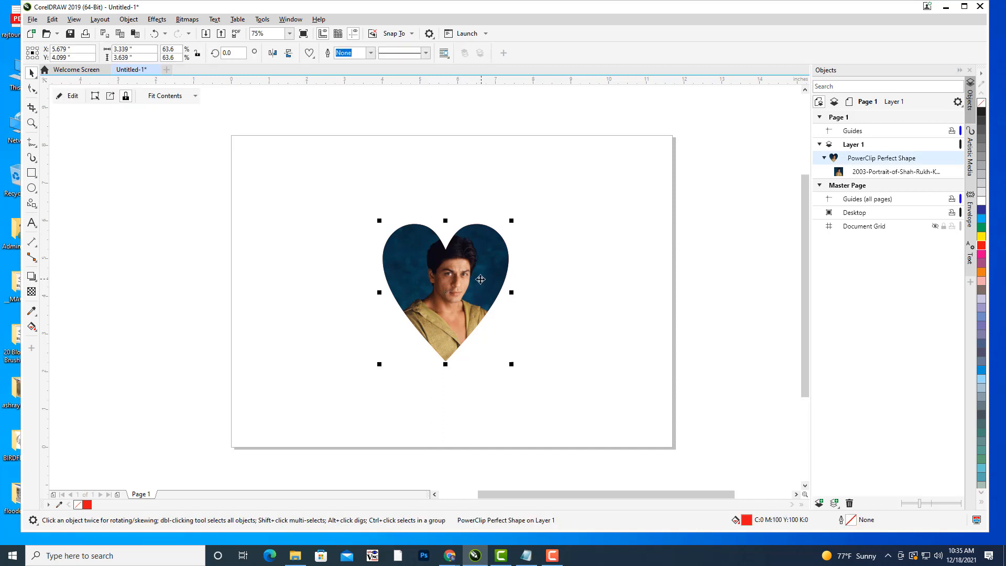
pyautogui.click(72, 98)
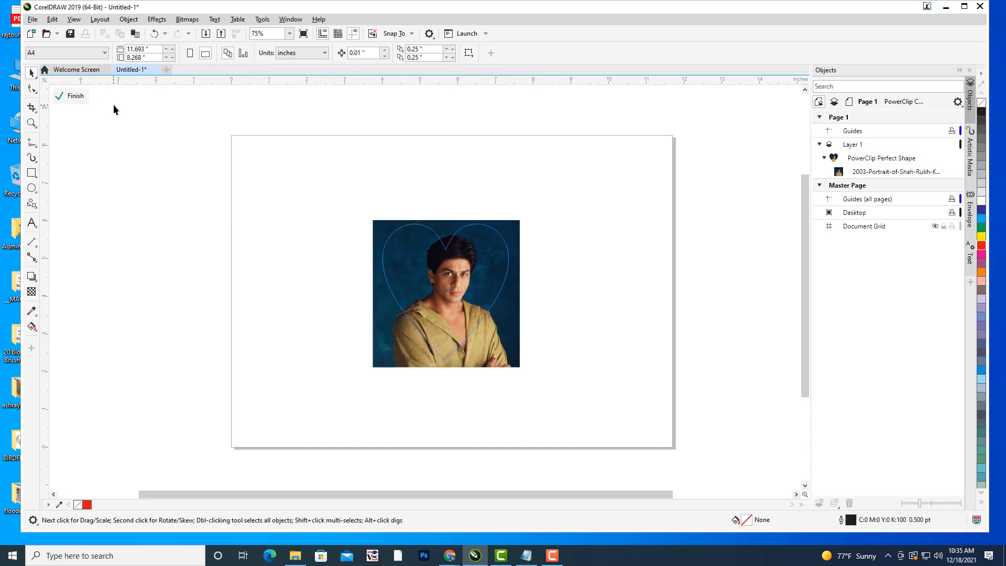
pyautogui.click(509, 309)
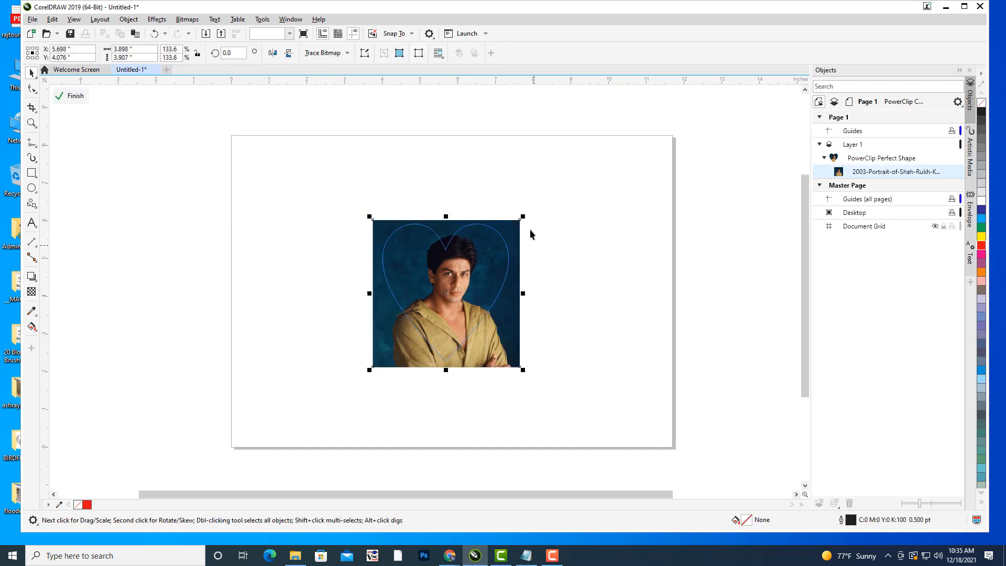
pyautogui.moveTo(523, 217); pyautogui.dragTo(546, 194)
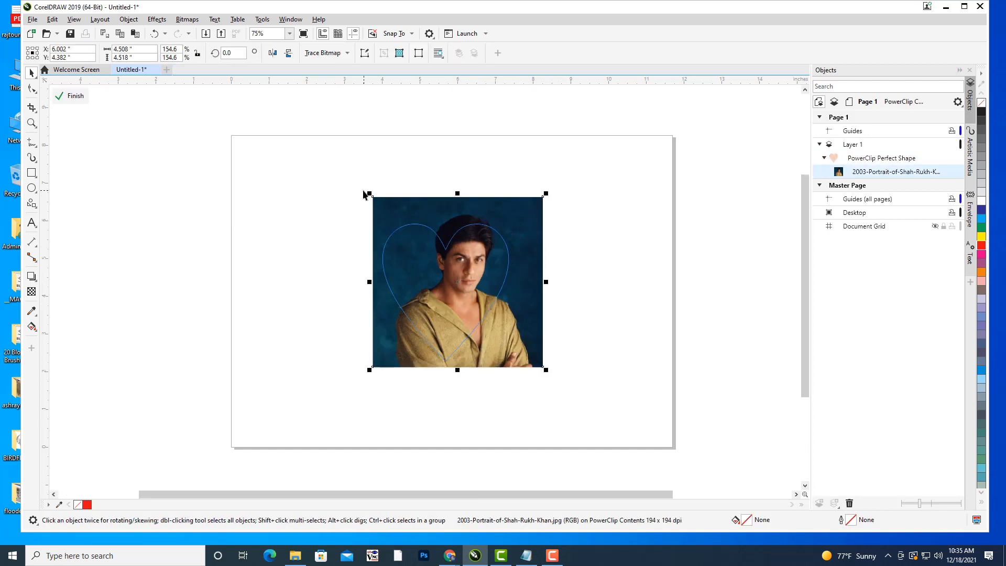
pyautogui.moveTo(368, 194); pyautogui.dragTo(343, 167)
pyautogui.moveTo(523, 196); pyautogui.dragTo(517, 237)
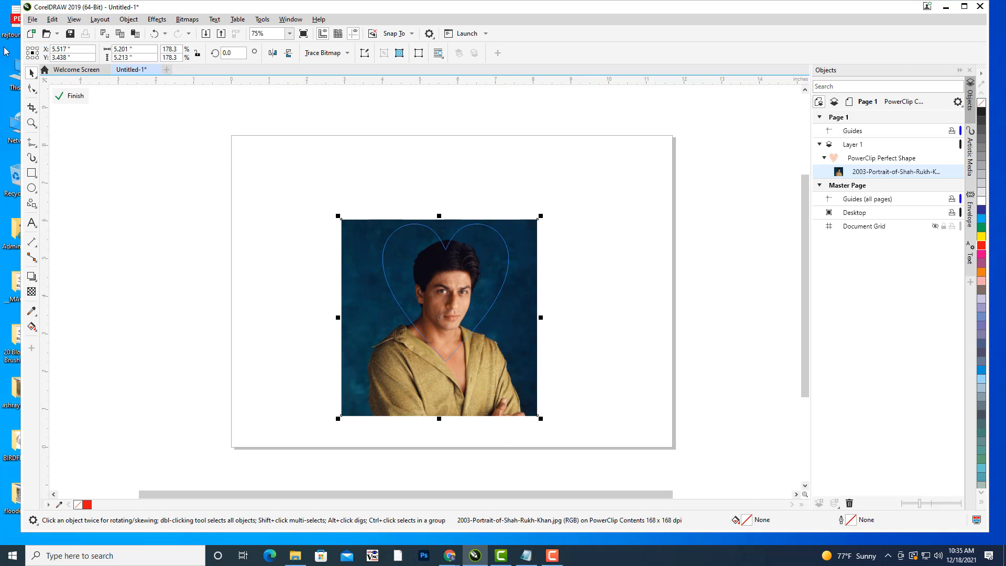
pyautogui.click(73, 96)
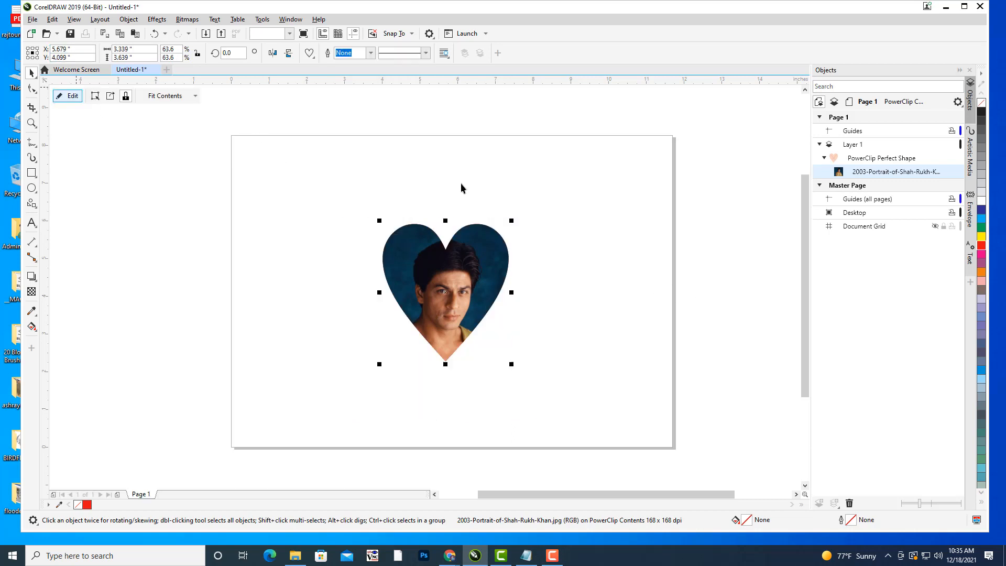
pyautogui.click(527, 198)
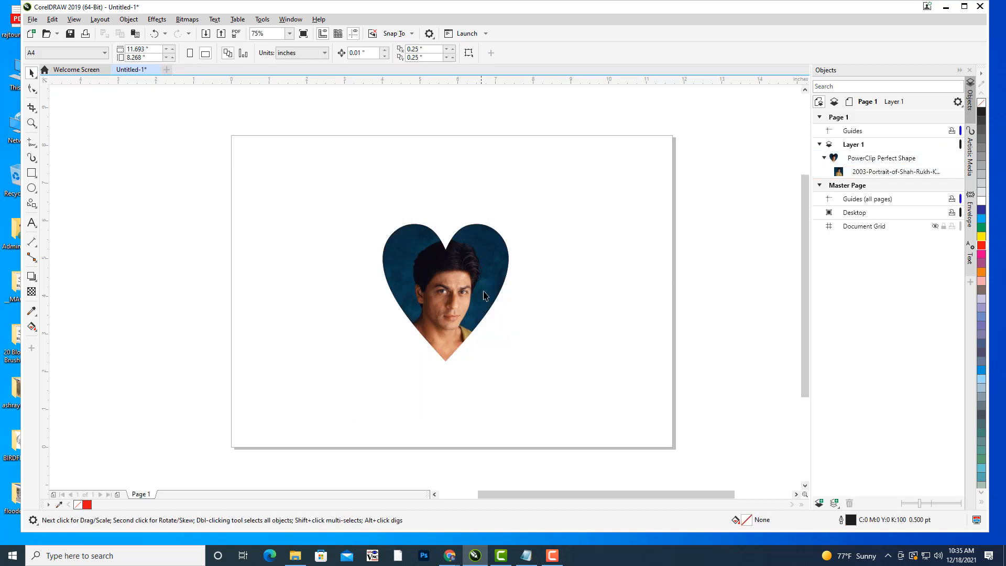
# Move the portrait heart to the left part of the page and draw a five-pointed star about 4.04 × 3.74 inches beside it
pyautogui.moveTo(489, 270); pyautogui.dragTo(364, 249)
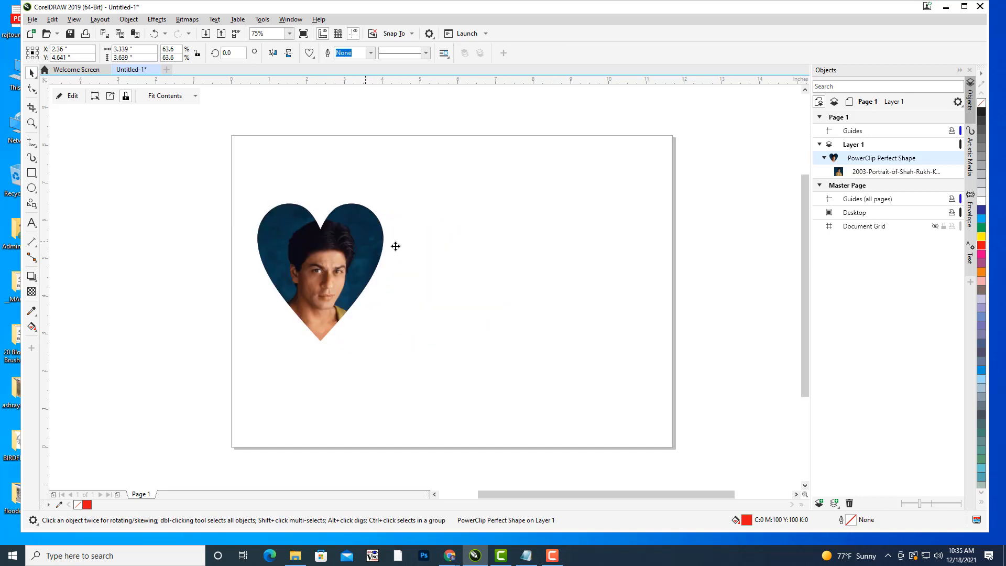
pyautogui.click(498, 247)
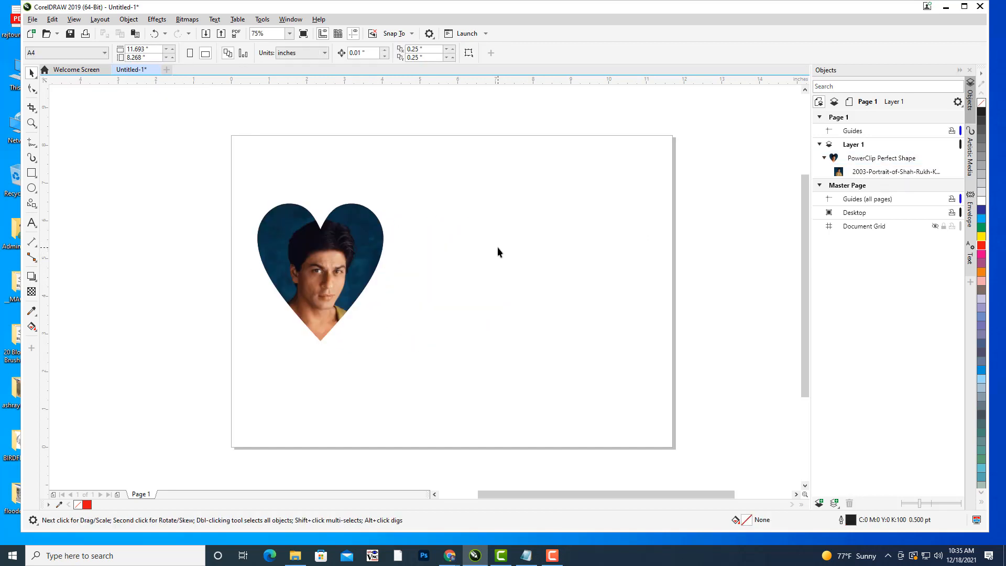
pyautogui.click(32, 204)
pyautogui.click(63, 216)
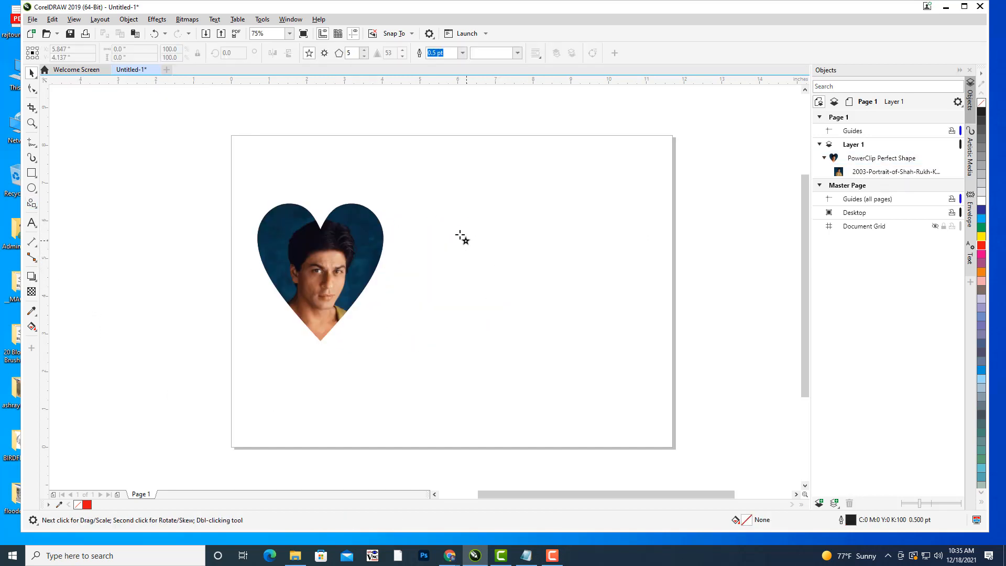
pyautogui.moveTo(430, 217); pyautogui.dragTo(588, 361)
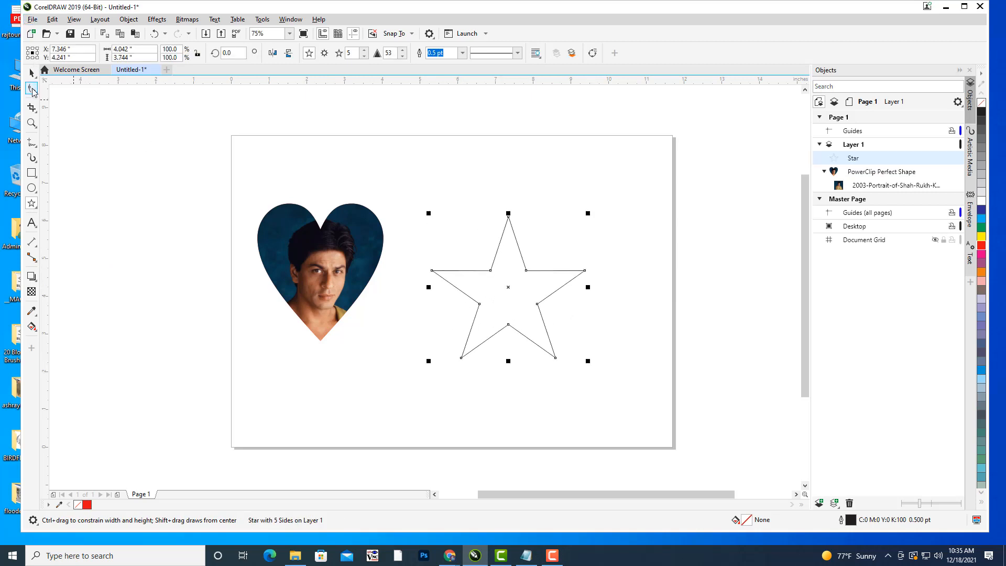
# Pull the star's inner nodes outward to a sharpness of about 36 and fill the star with red
pyautogui.click(33, 90)
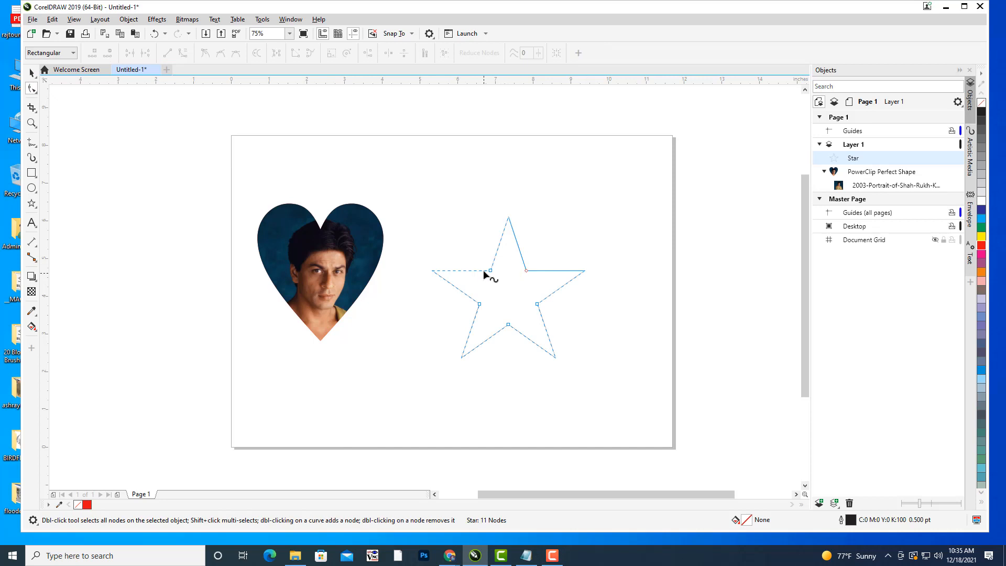
pyautogui.moveTo(491, 271); pyautogui.dragTo(484, 261)
pyautogui.click(31, 73)
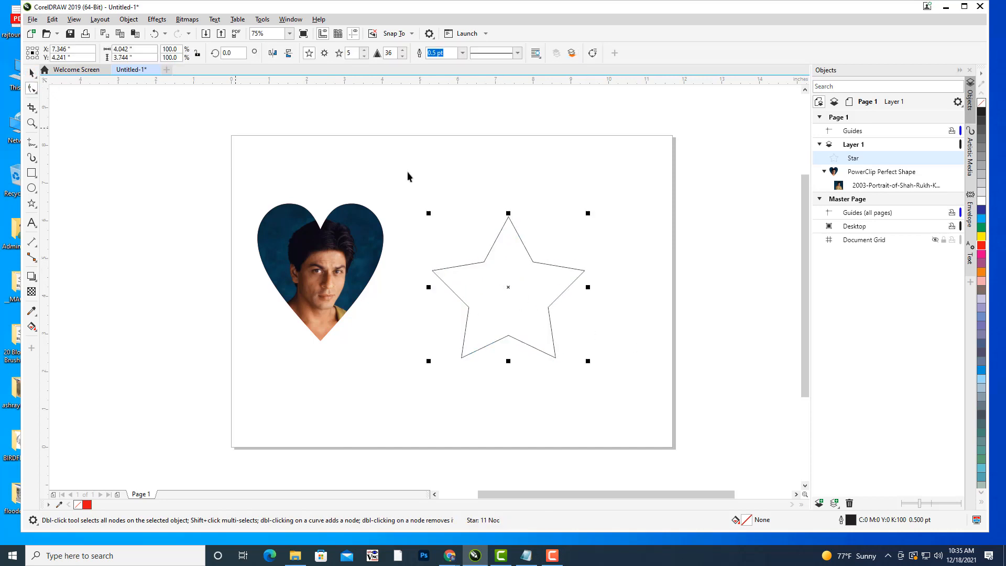
pyautogui.click(983, 246)
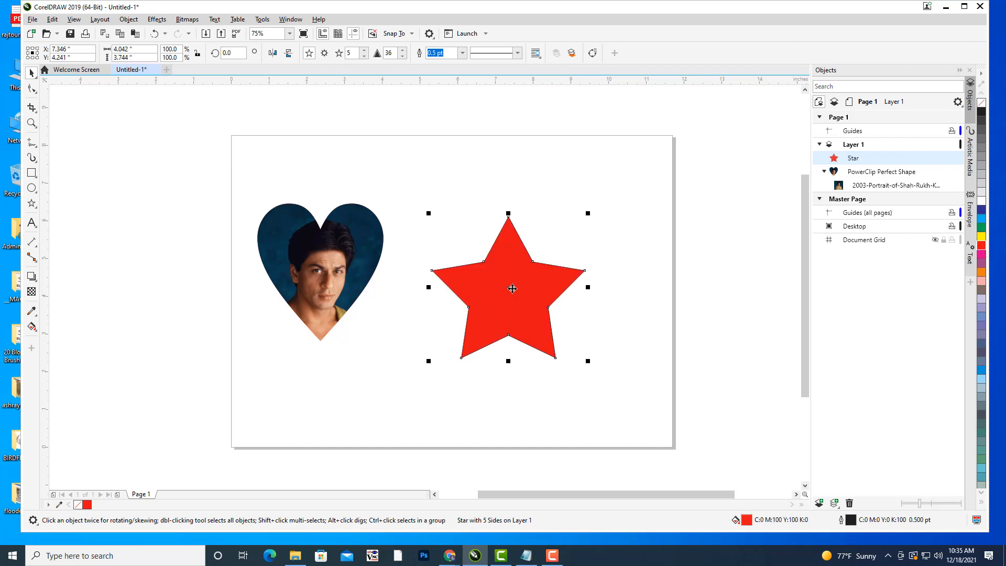
# Move the red star slightly up and left to about X 7.04, Y 4.63 inches and remove its outline
pyautogui.moveTo(515, 288); pyautogui.dragTo(502, 273)
pyautogui.click(463, 52)
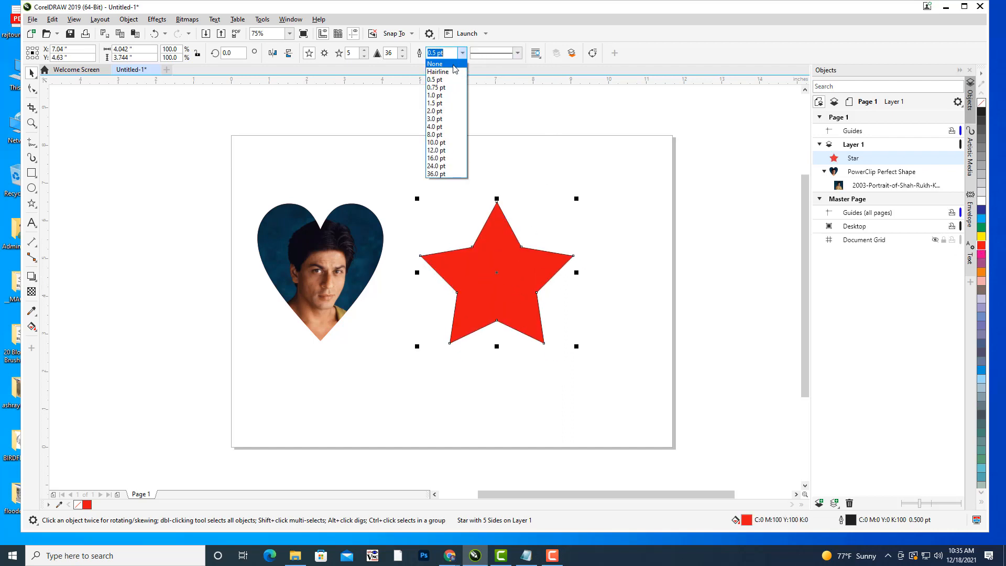
pyautogui.click(438, 66)
pyautogui.click(532, 117)
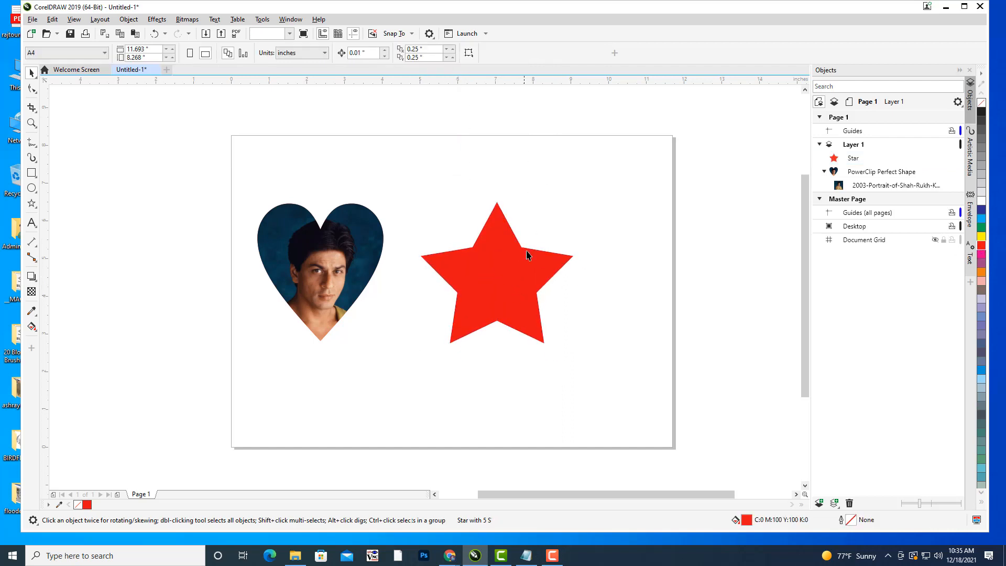
pyautogui.click(32, 19)
pyautogui.click(96, 179)
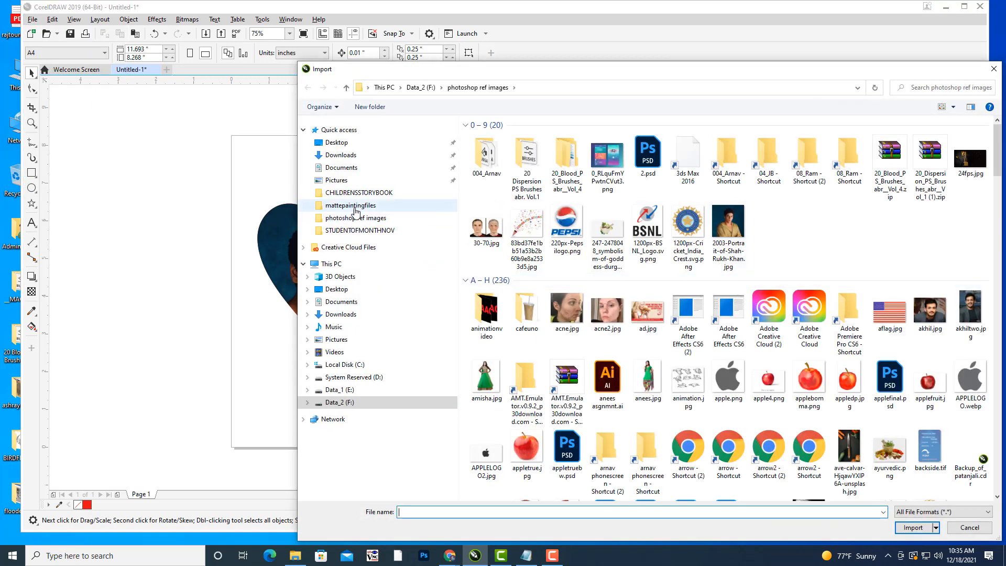
pyautogui.click(367, 223)
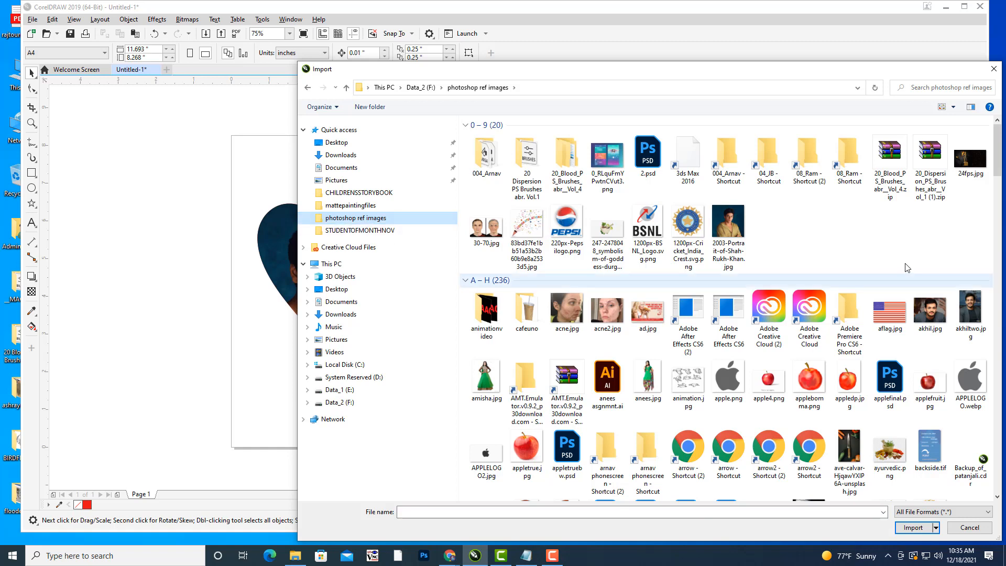
pyautogui.scroll(-10, 883, 240)
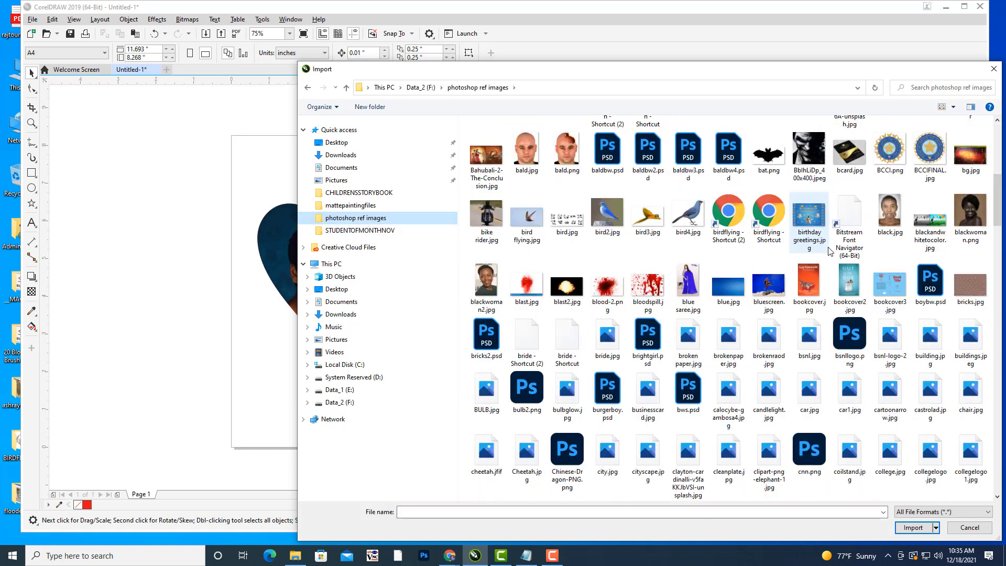
pyautogui.scroll(-3, 829, 251)
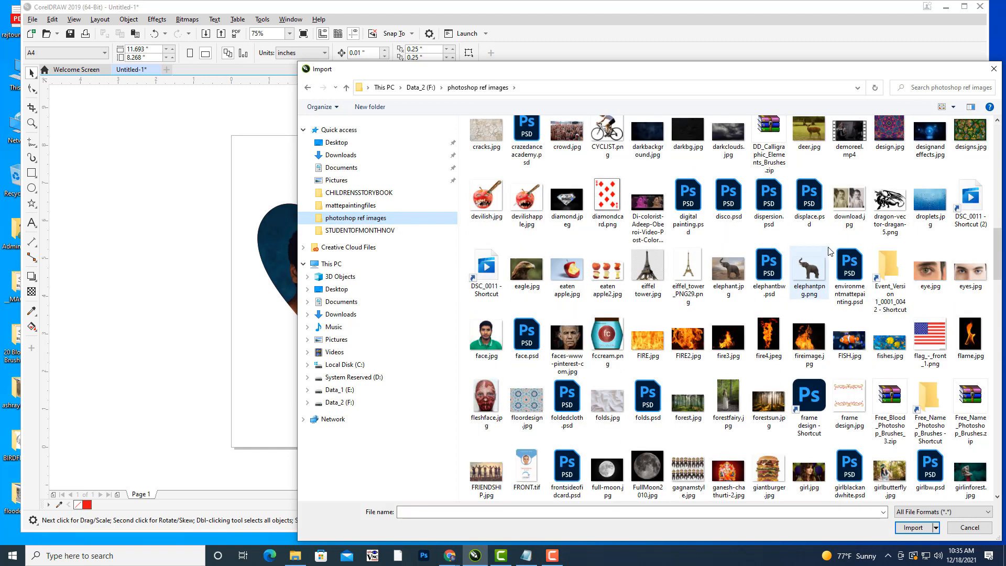
pyautogui.scroll(-6, 829, 251)
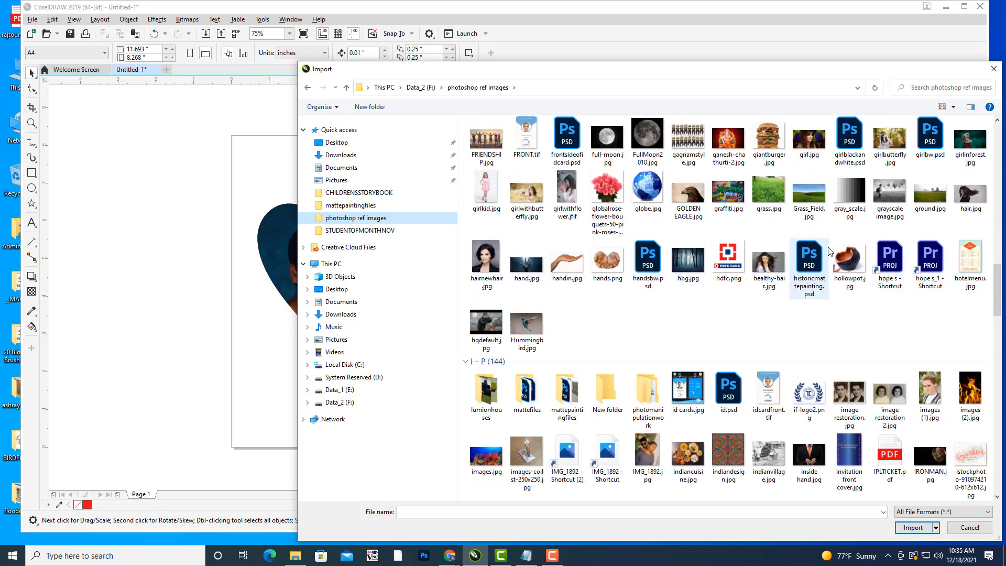
pyautogui.scroll(3, 829, 252)
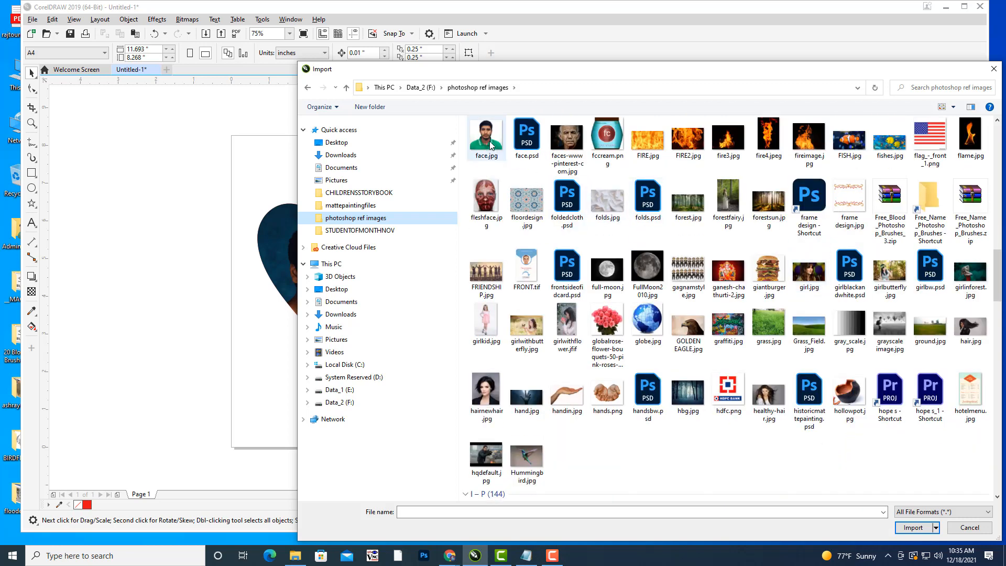
pyautogui.click(985, 529)
# Import healthy-hair.jpg from the photoshop ref images folder at its original size and place it to the right of the star
pyautogui.click(32, 20)
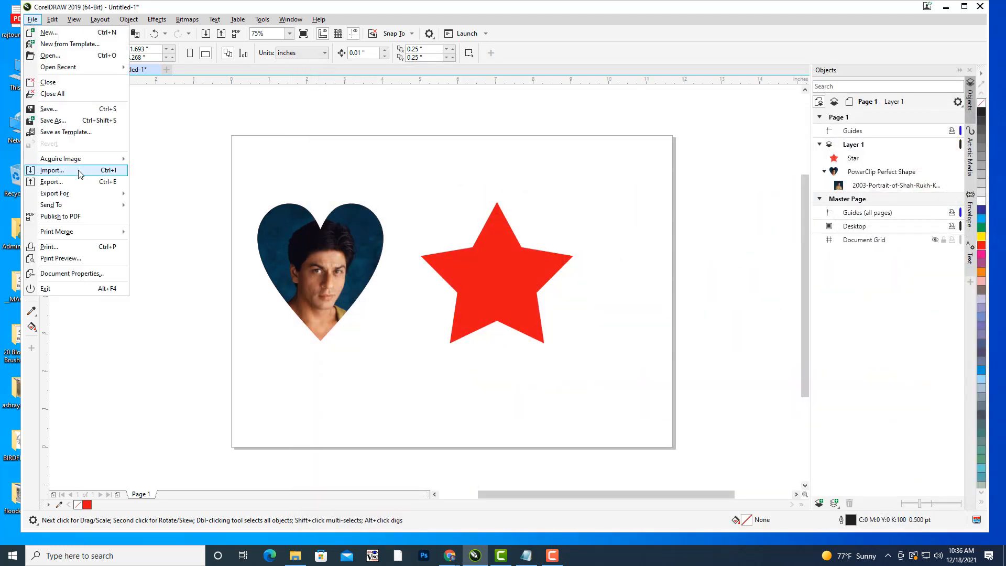
pyautogui.click(52, 170)
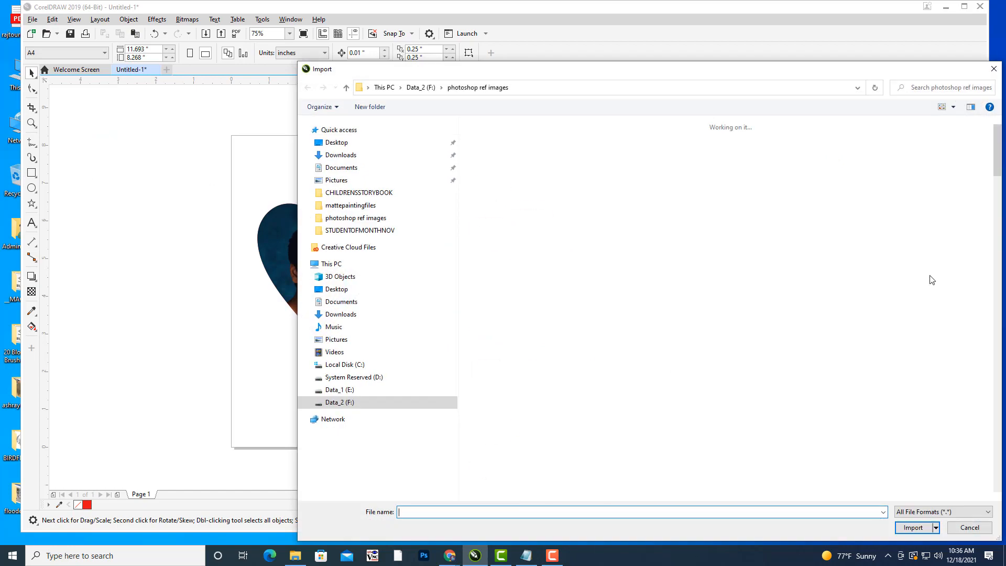
pyautogui.scroll(-10, 900, 218)
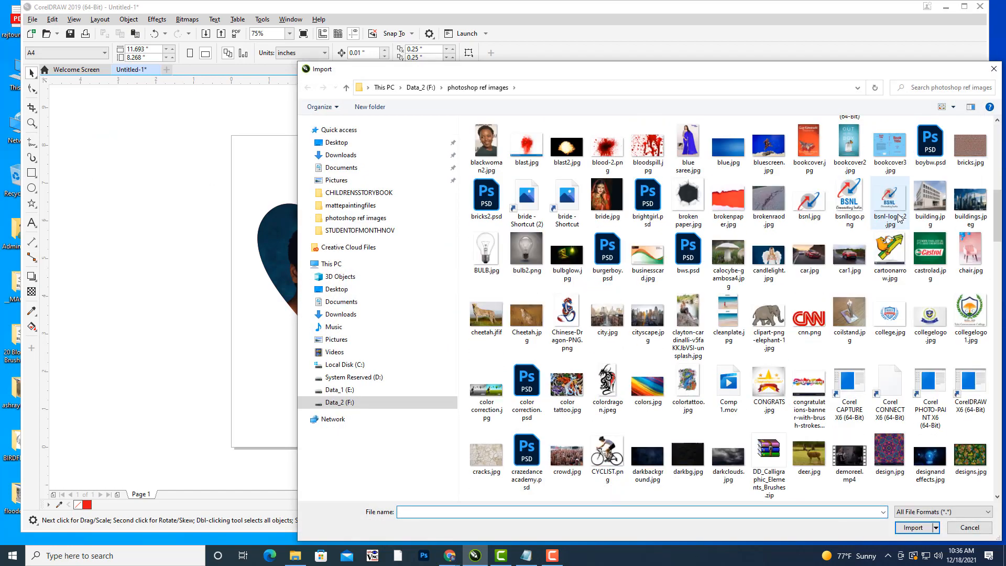
pyautogui.scroll(-3, 900, 218)
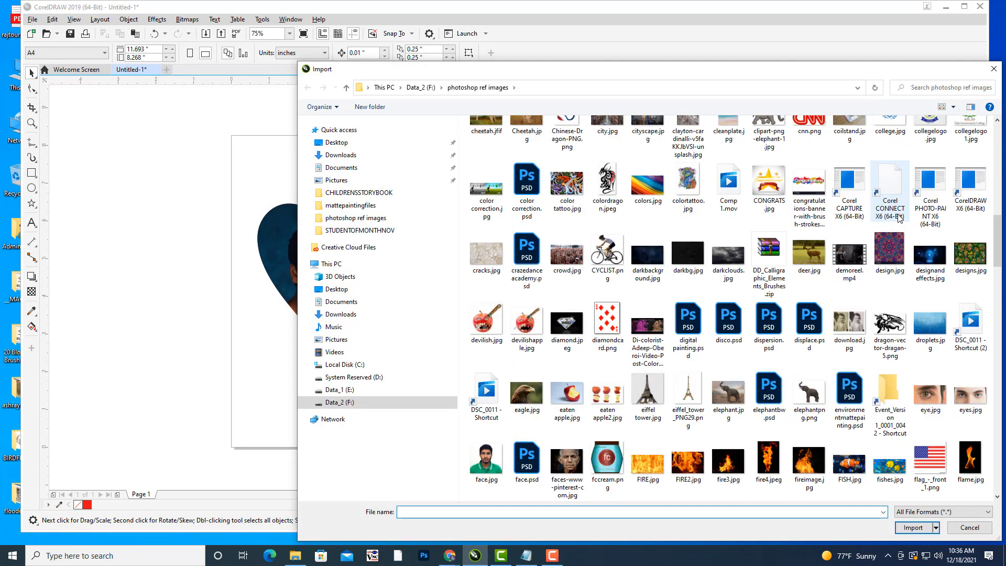
pyautogui.scroll(-5, 900, 218)
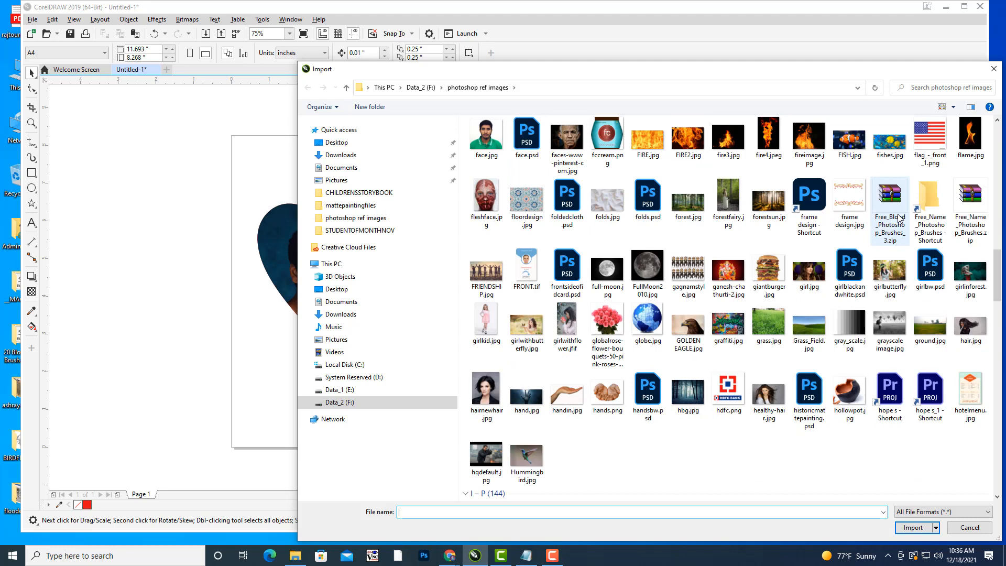
pyautogui.click(781, 399)
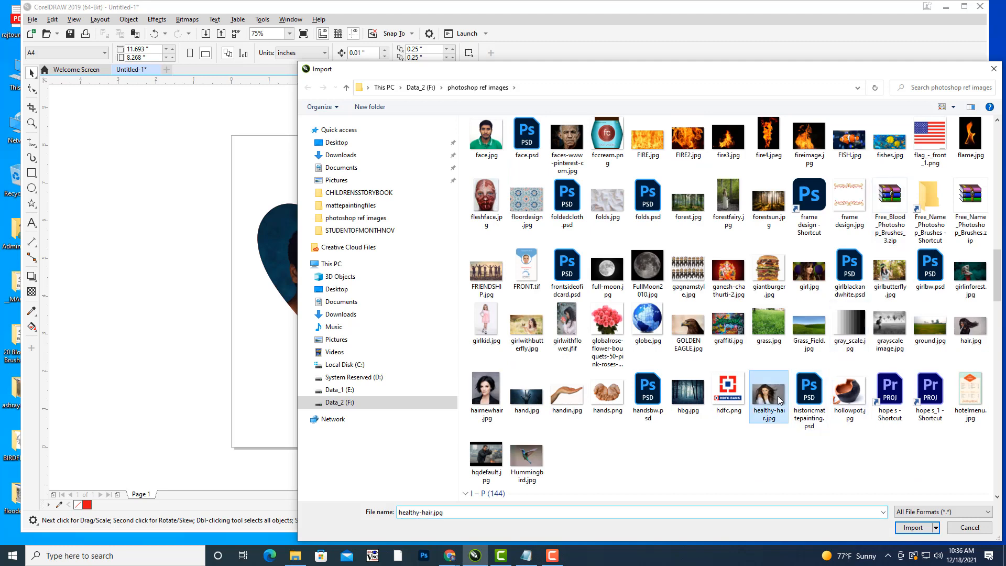
pyautogui.click(913, 528)
pyautogui.click(653, 361)
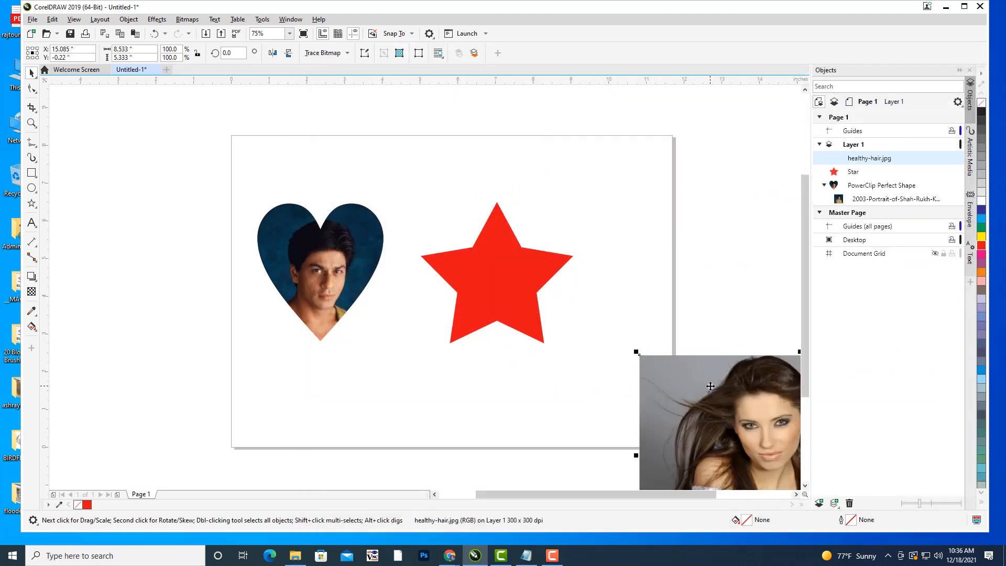
pyautogui.moveTo(736, 411)
pyautogui.mouseDown()
pyautogui.moveTo(659, 193)
pyautogui.moveTo(692, 246)
pyautogui.mouseUp()
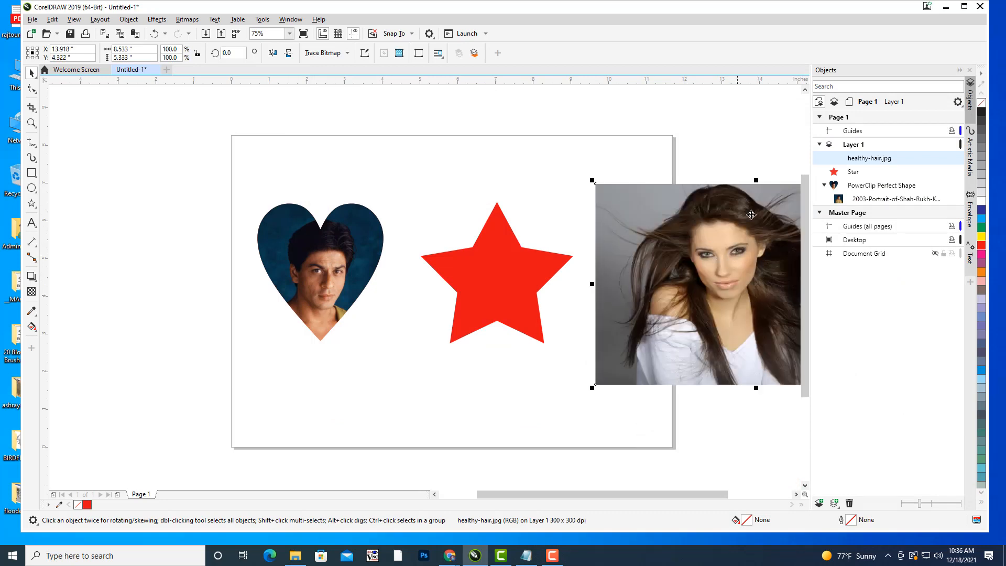
# PowerClip the long-haired woman's photo inside the red star
pyautogui.rightClick(722, 212)
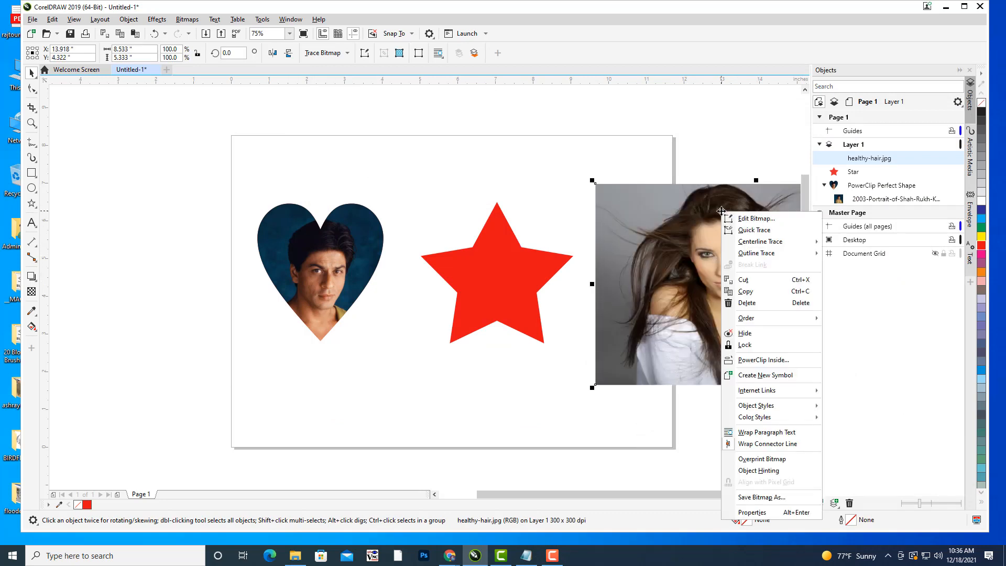
pyautogui.click(765, 360)
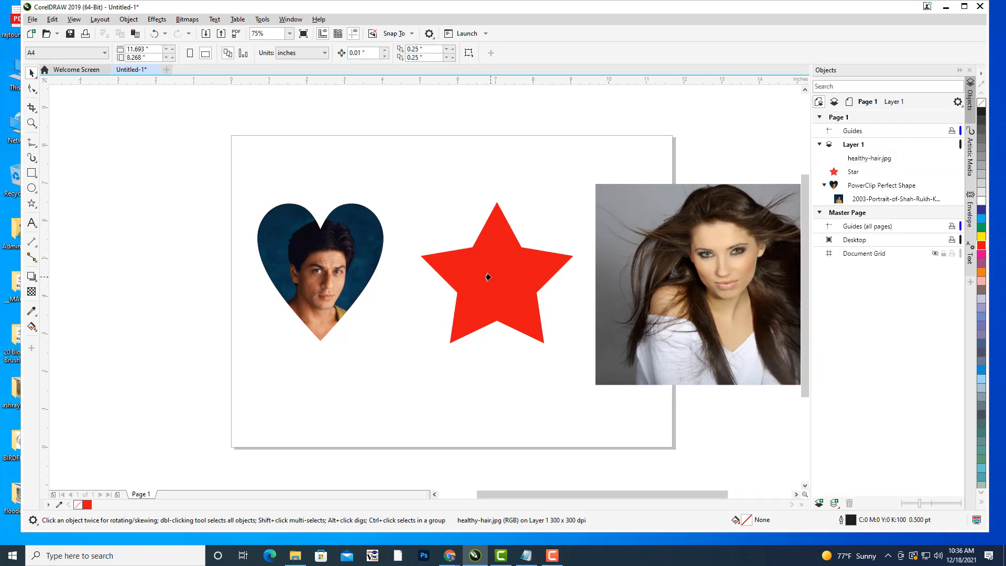
pyautogui.click(487, 276)
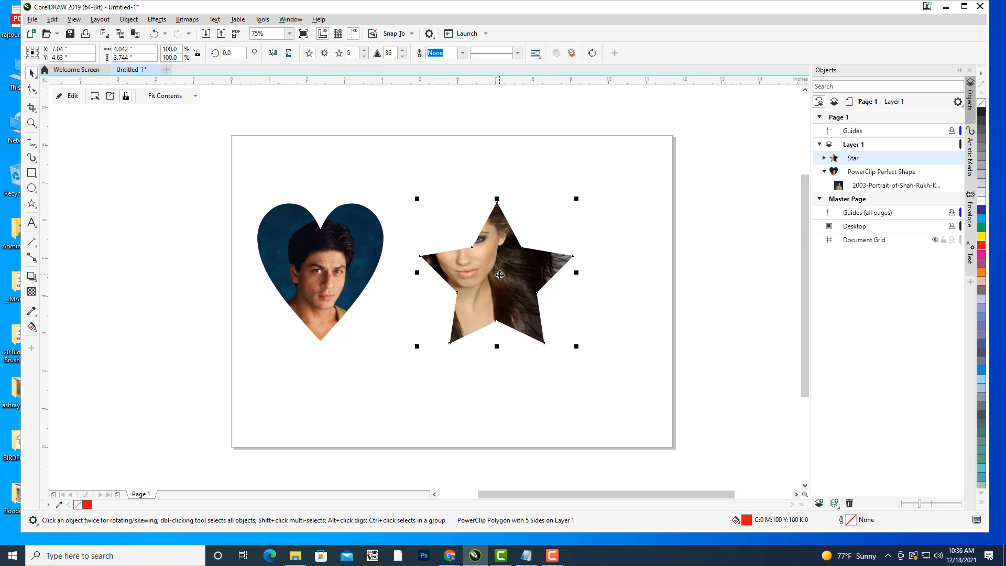
# Edit the star's PowerClip contents, shift the photo to about X 7.78, Y 3.96 inches so the face is centred, and finish editing
pyautogui.click(77, 102)
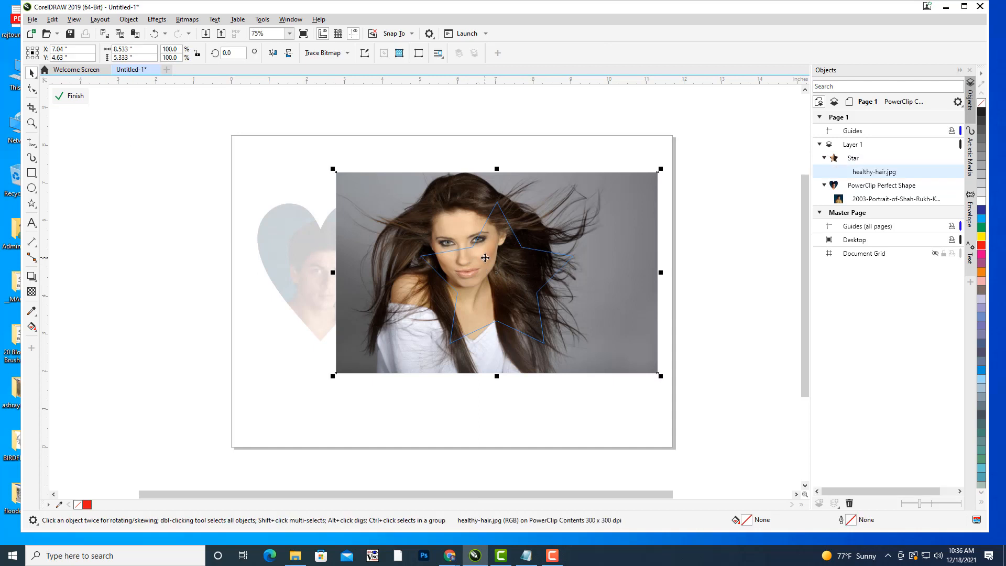
pyautogui.moveTo(485, 257); pyautogui.dragTo(516, 287)
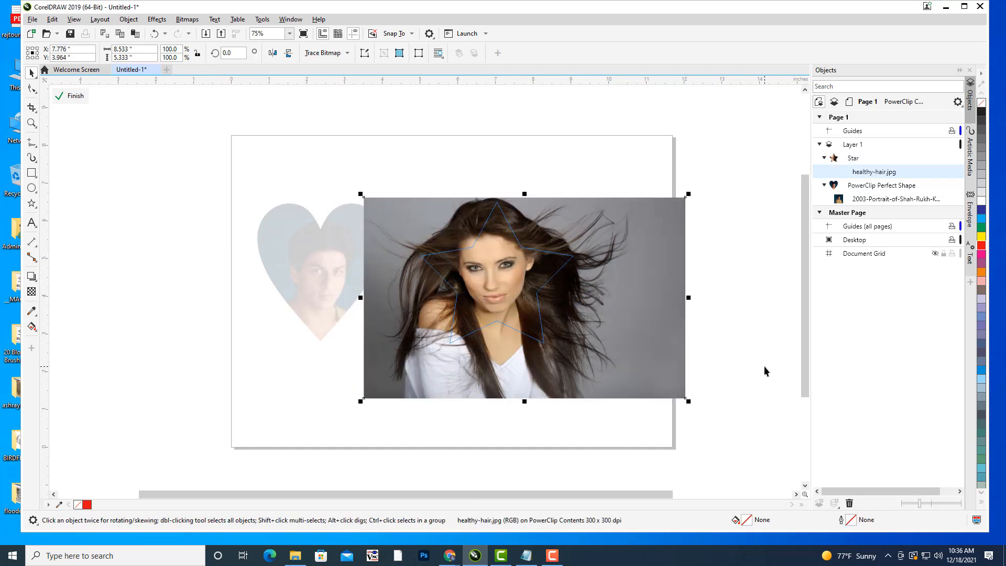
pyautogui.click(75, 96)
pyautogui.click(633, 245)
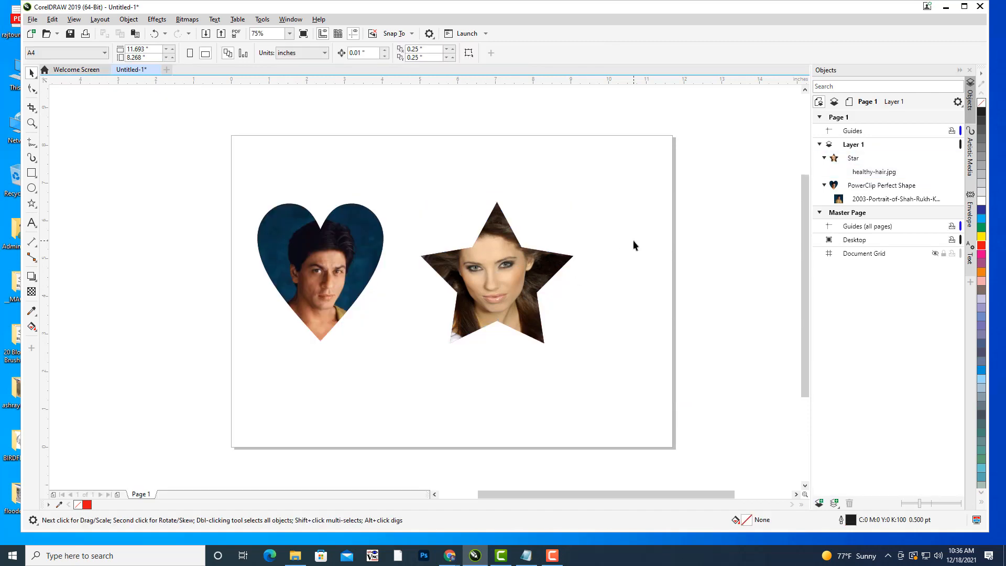
# Open the Outline Pen settings for the portrait heart and set its outline colour to pink, C:0 M:93 Y:25 K:0
pyautogui.click(343, 282)
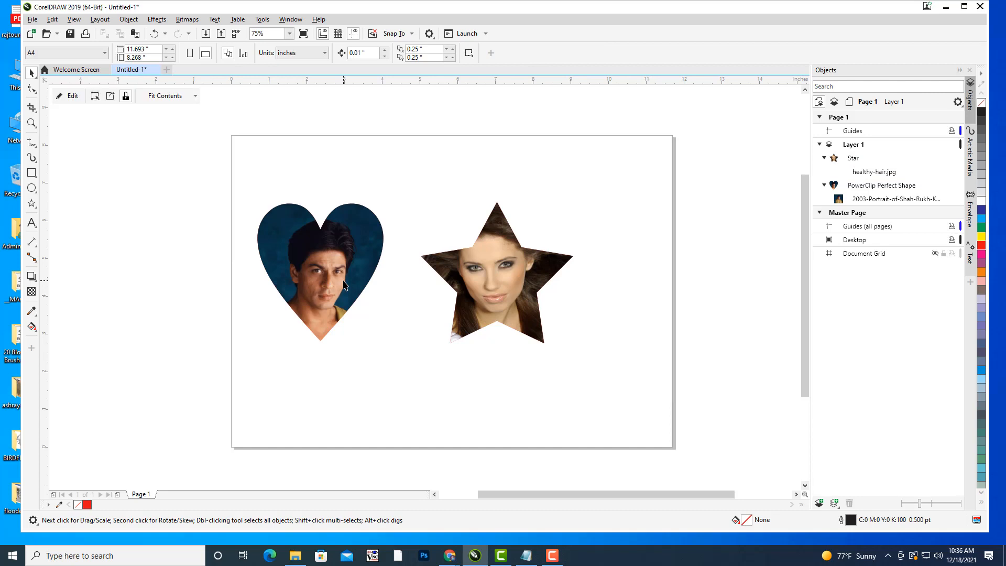
pyautogui.doubleClick(853, 523)
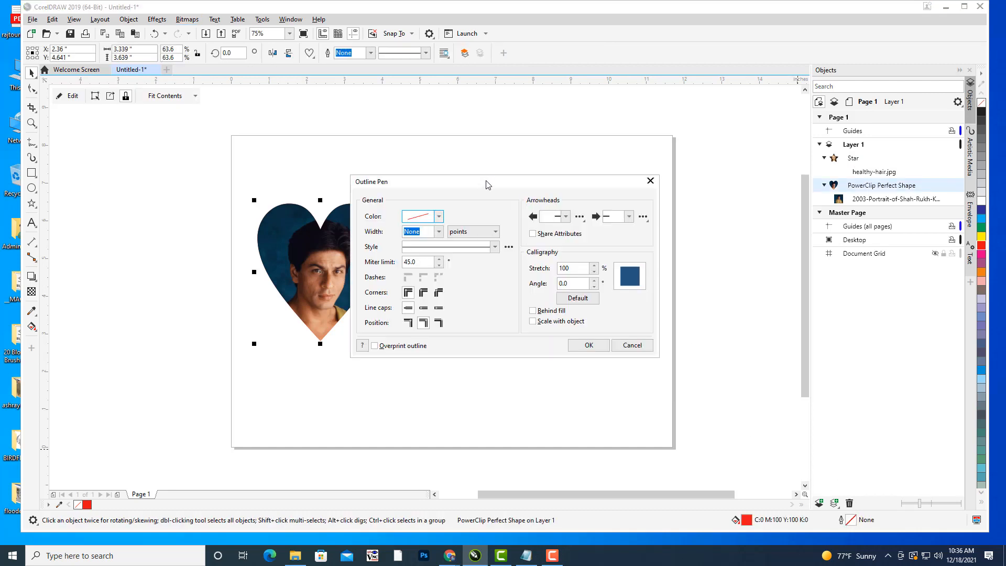
pyautogui.moveTo(488, 181); pyautogui.dragTo(742, 65)
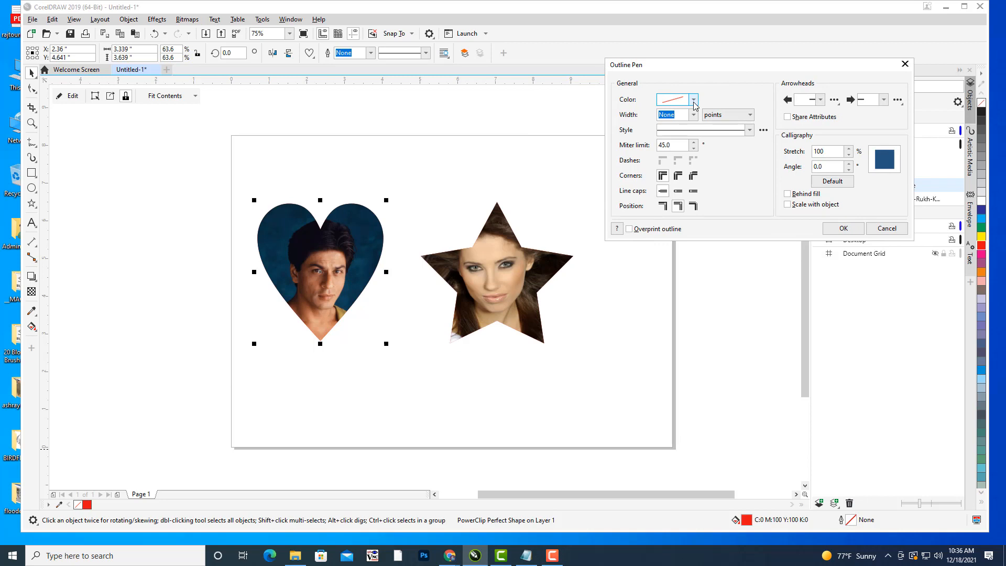
pyautogui.click(695, 103)
pyautogui.click(719, 159)
pyautogui.click(740, 88)
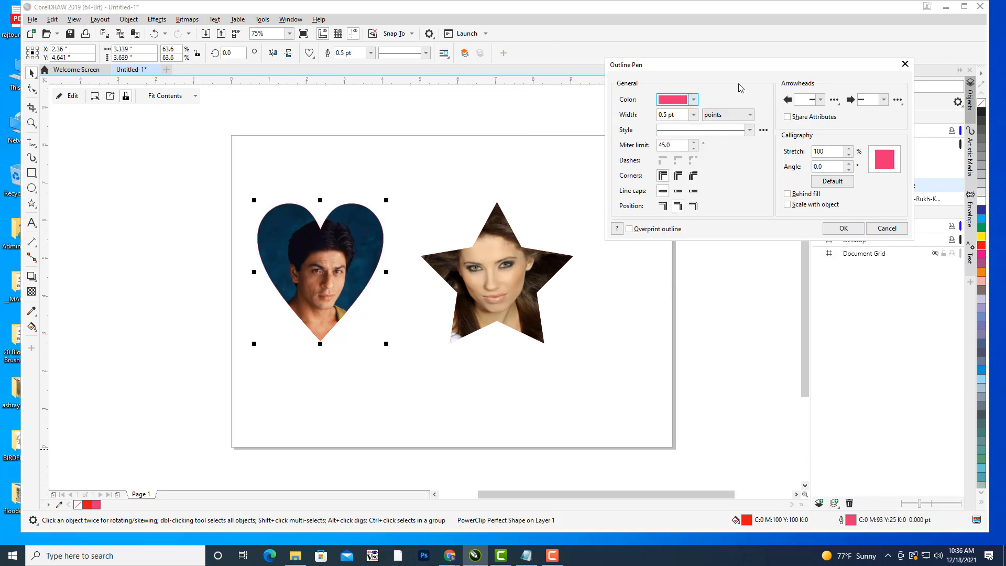
# Try a 3.0 pt width for the heart's outline, set it to 8.0 pt, and apply the outline settings
pyautogui.click(693, 114)
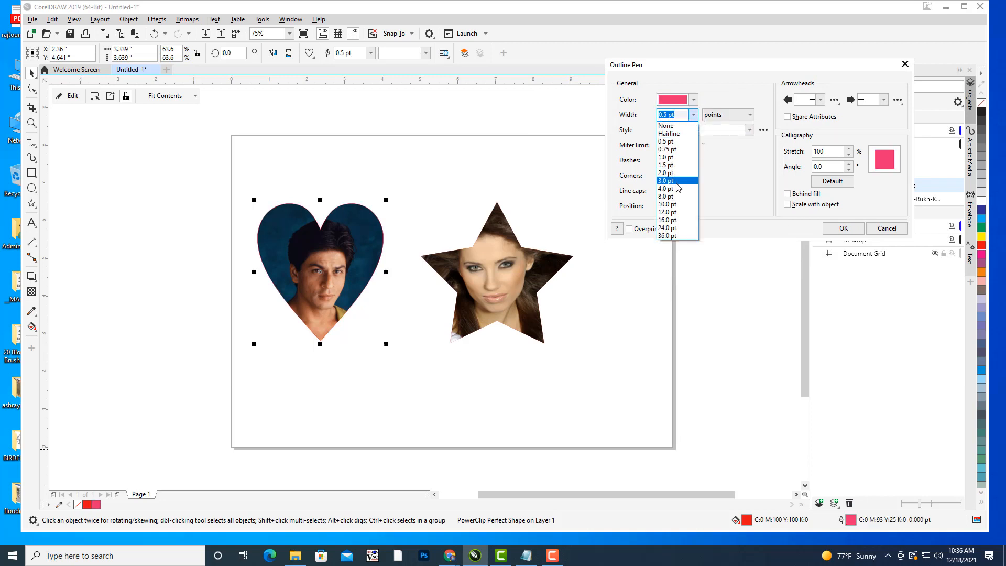
pyautogui.click(676, 181)
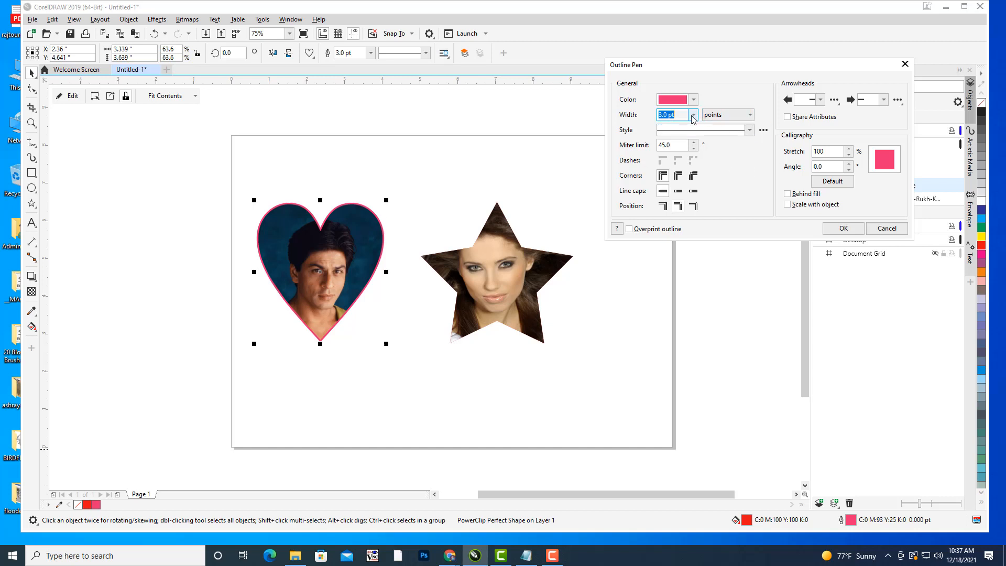
pyautogui.click(693, 115)
pyautogui.click(685, 199)
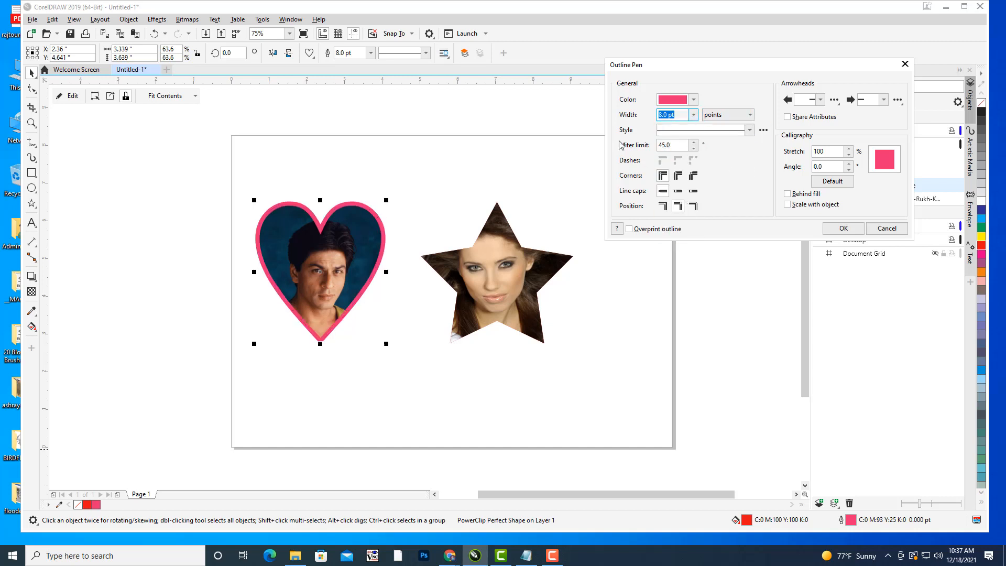
pyautogui.click(842, 229)
pyautogui.click(515, 103)
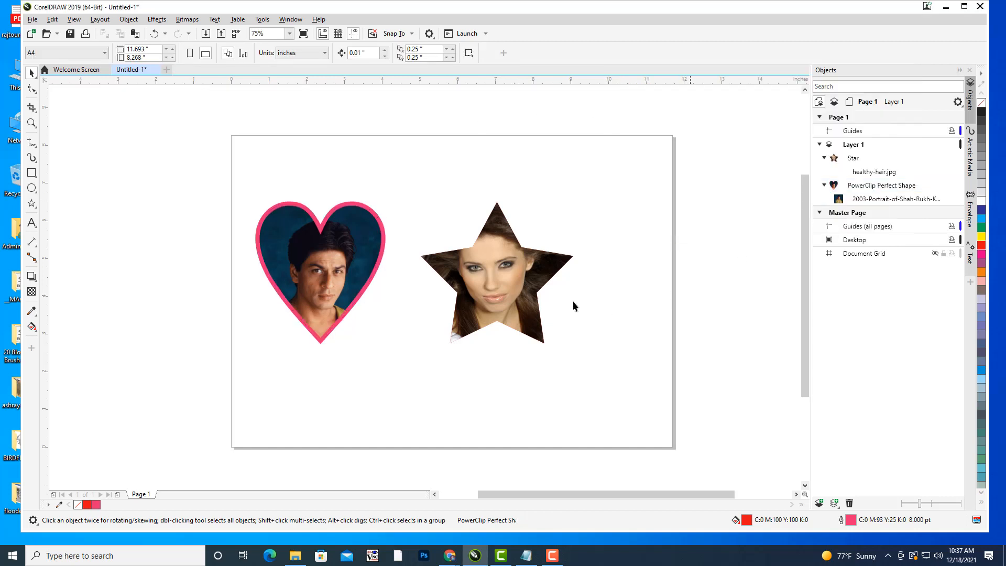
# Open the Outline Pen settings for the photo-filled star and set its outline colour to pink, C:0 M:98 Y:33 K:0
pyautogui.click(513, 270)
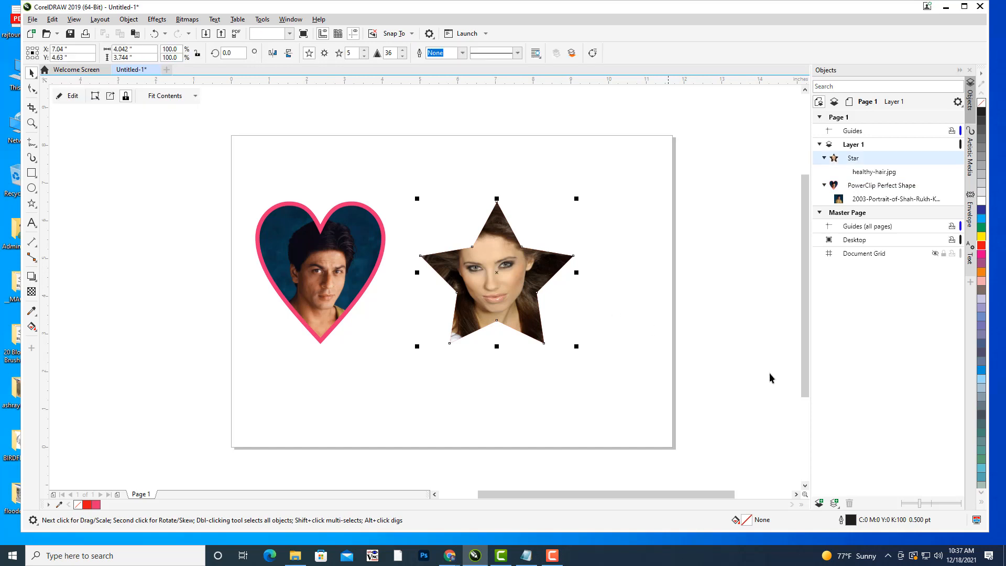
pyautogui.doubleClick(854, 520)
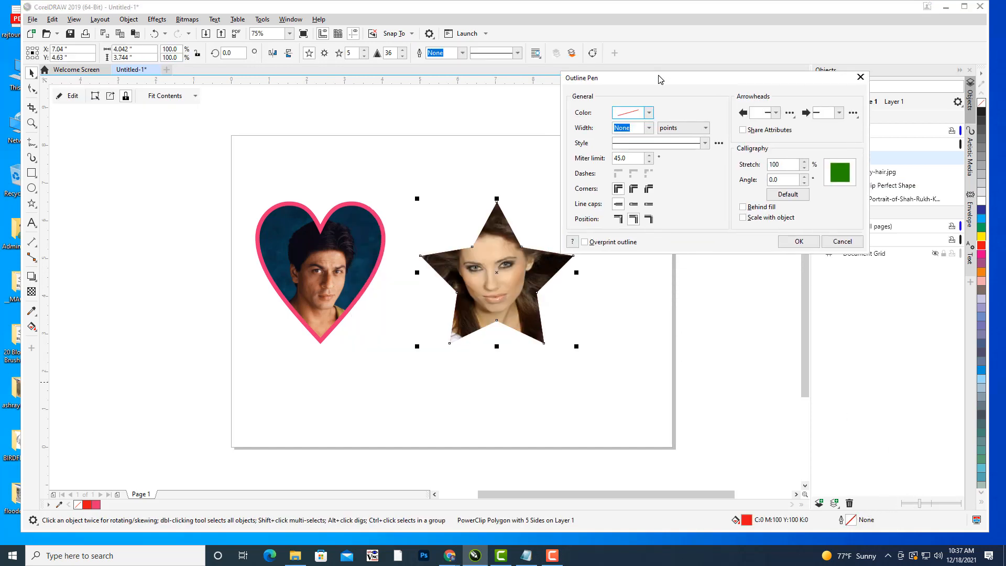
pyautogui.click(649, 113)
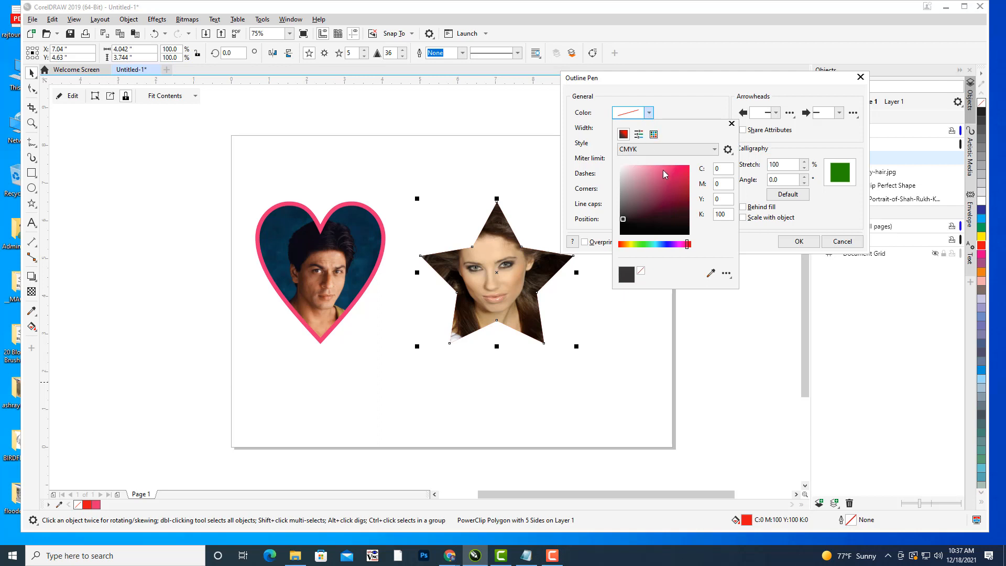
pyautogui.click(680, 170)
pyautogui.click(681, 114)
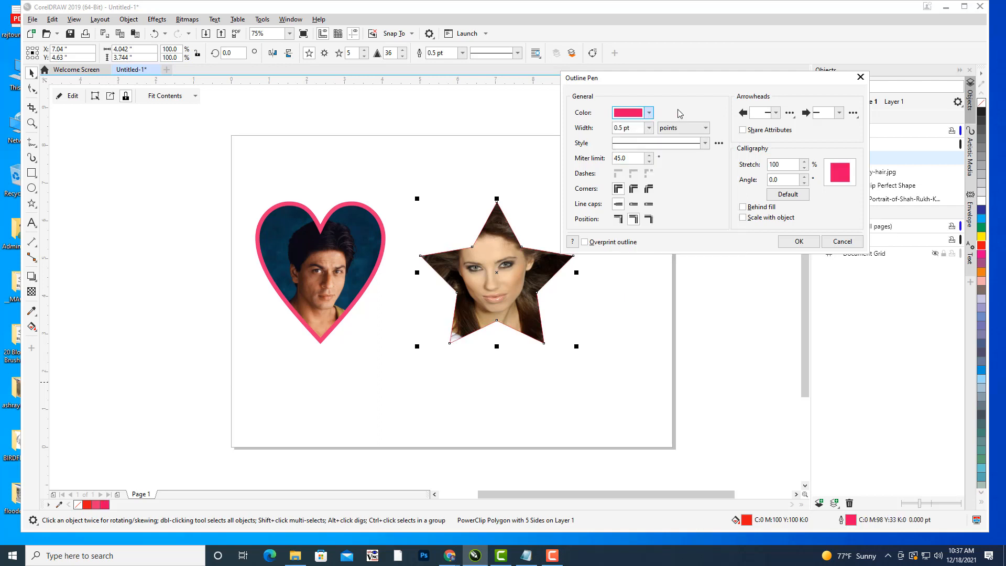
# Try an 8.0 pt width for the star's outline, set it to 3.0 pt, and apply the outline settings
pyautogui.click(649, 128)
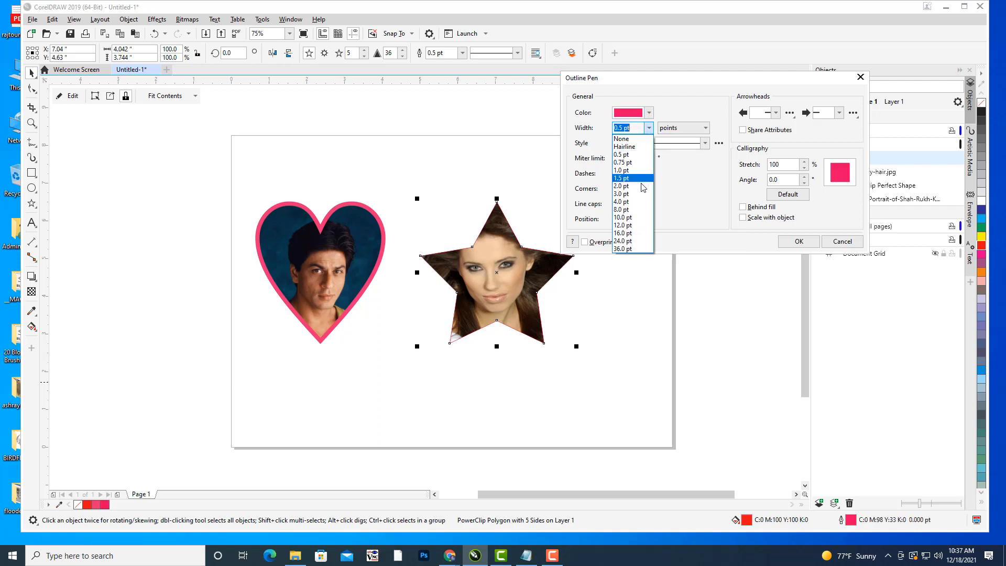
pyautogui.click(633, 209)
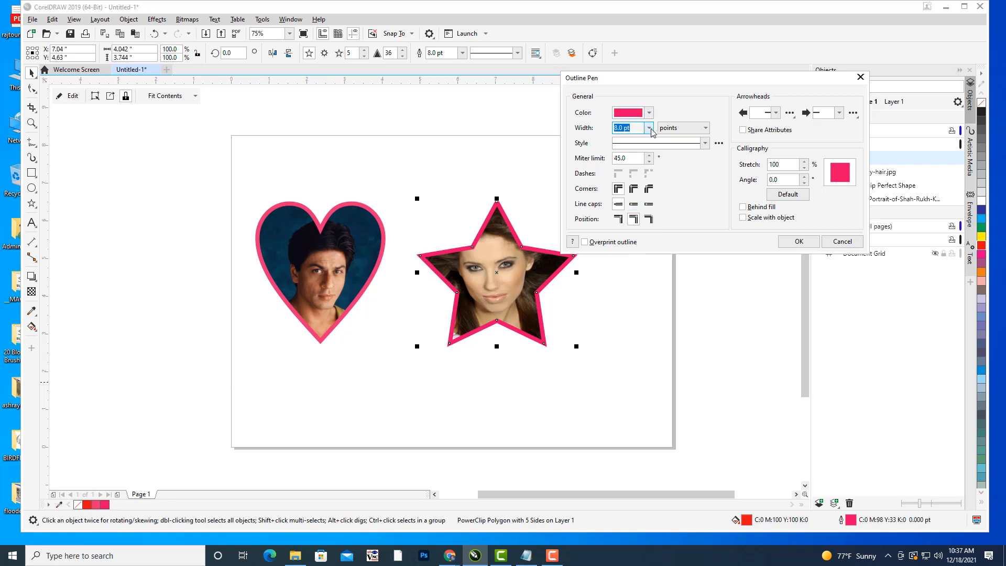
pyautogui.click(650, 114)
pyautogui.click(678, 103)
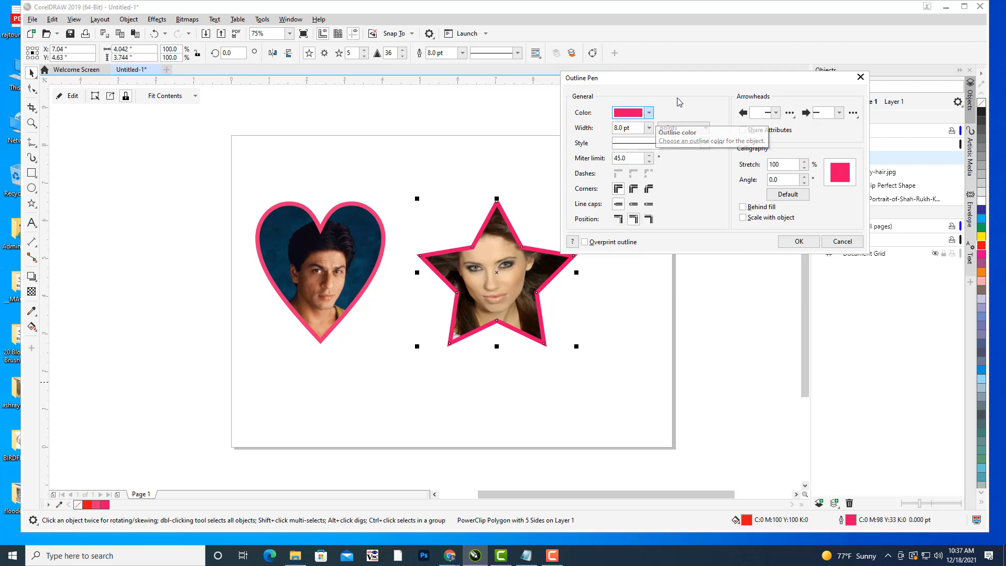
pyautogui.click(649, 128)
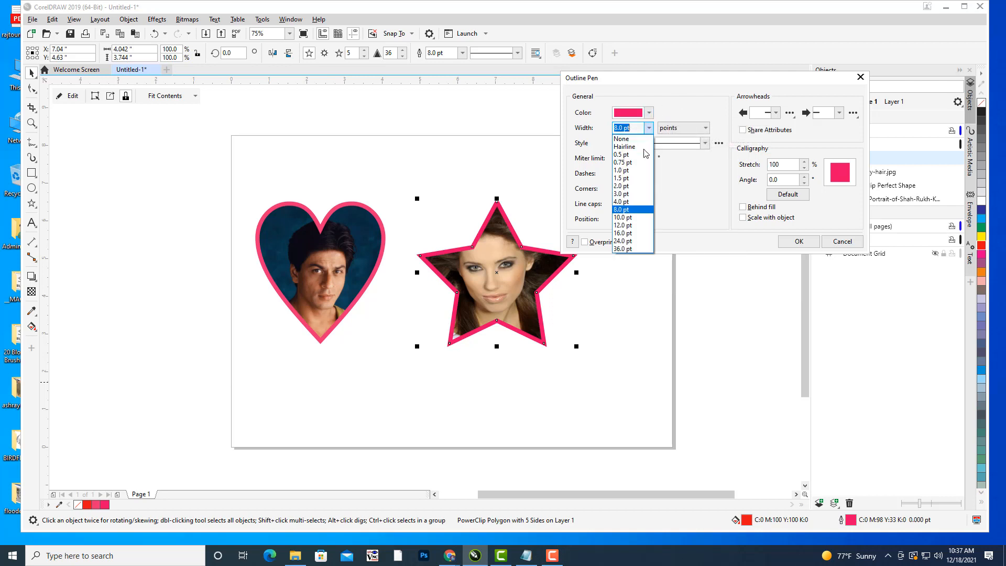
pyautogui.click(637, 195)
pyautogui.click(776, 241)
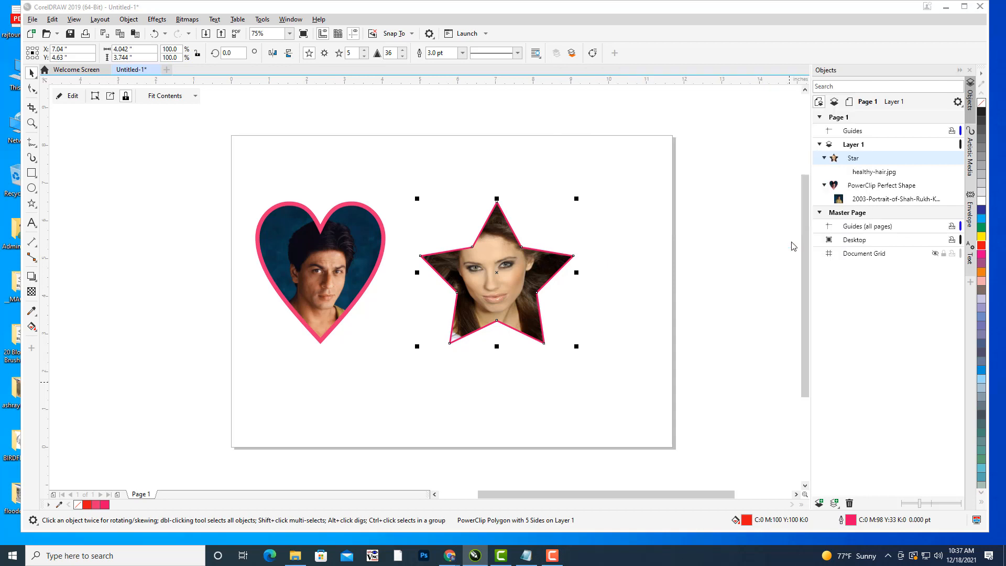
pyautogui.click(602, 184)
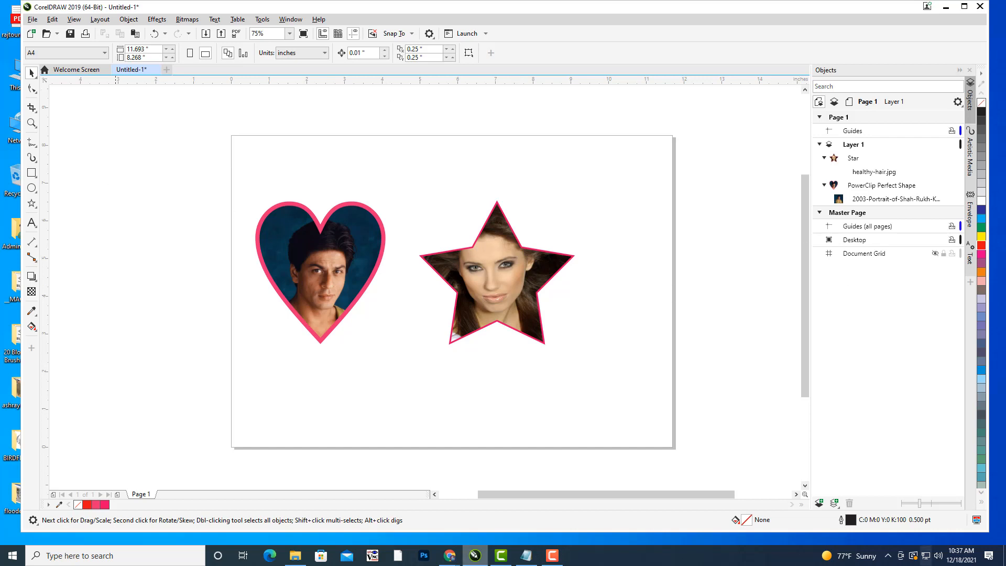
# Scale the photo-filled star down to about 2.39 × 2.22 inches and move it up and closer to the heart
pyautogui.click(523, 266)
pyautogui.moveTo(507, 271); pyautogui.dragTo(491, 256)
pyautogui.moveTo(561, 185); pyautogui.dragTo(528, 213)
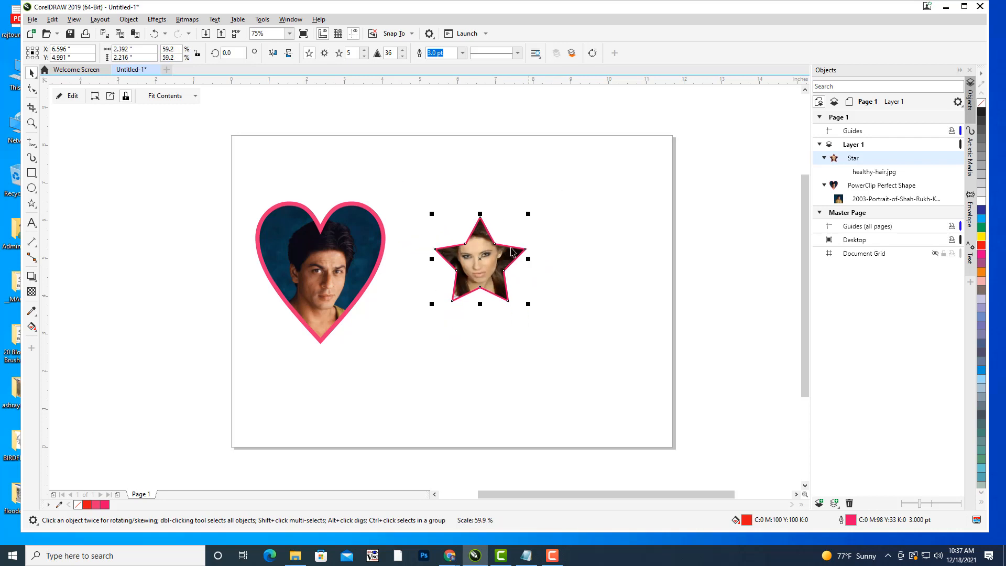
pyautogui.moveTo(513, 253); pyautogui.dragTo(500, 225)
pyautogui.click(560, 263)
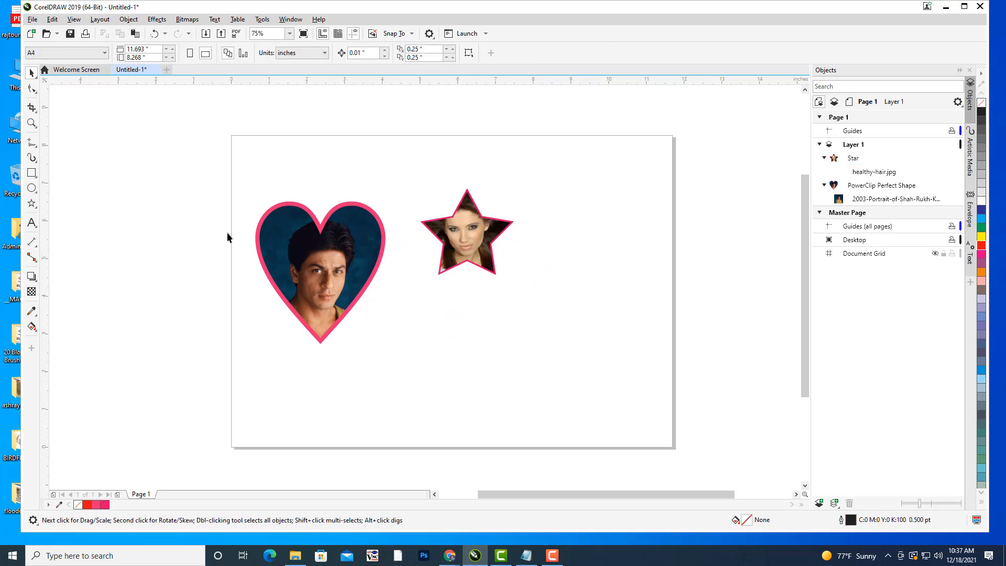
# Delete the photo-filled heart and star from the page
pyautogui.moveTo(200, 165); pyautogui.dragTo(594, 410)
pyautogui.press('Delete')
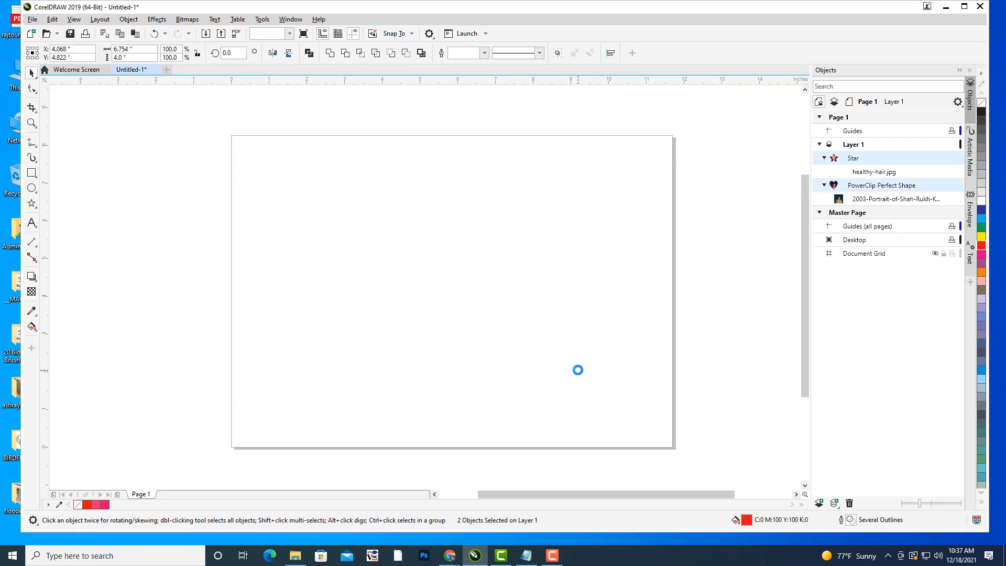
pyautogui.scroll(1, 448, 177)
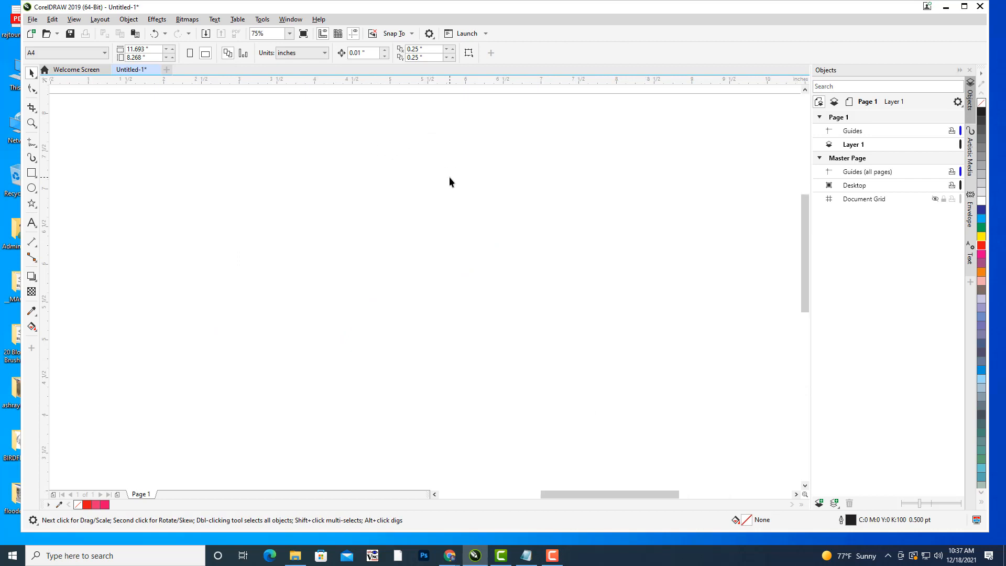
pyautogui.scroll(-1, 477, 176)
pyautogui.moveTo(504, 169); pyautogui.dragTo(495, 174)
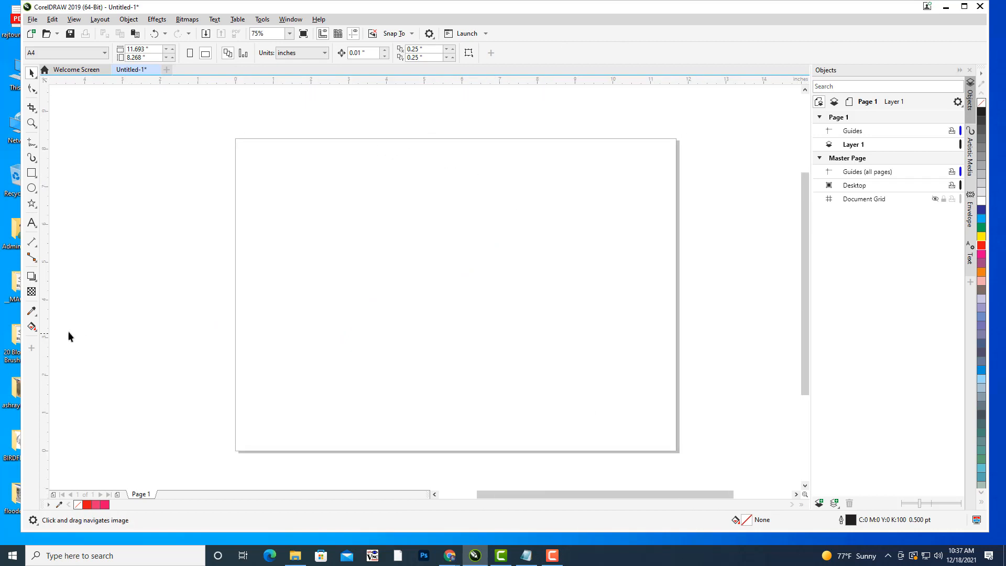
# Draw a five-pointed star about 5.8 × 4.67 inches on the page and fill it with cyan, C:100 M:0 Y:0 K:0
pyautogui.click(31, 203)
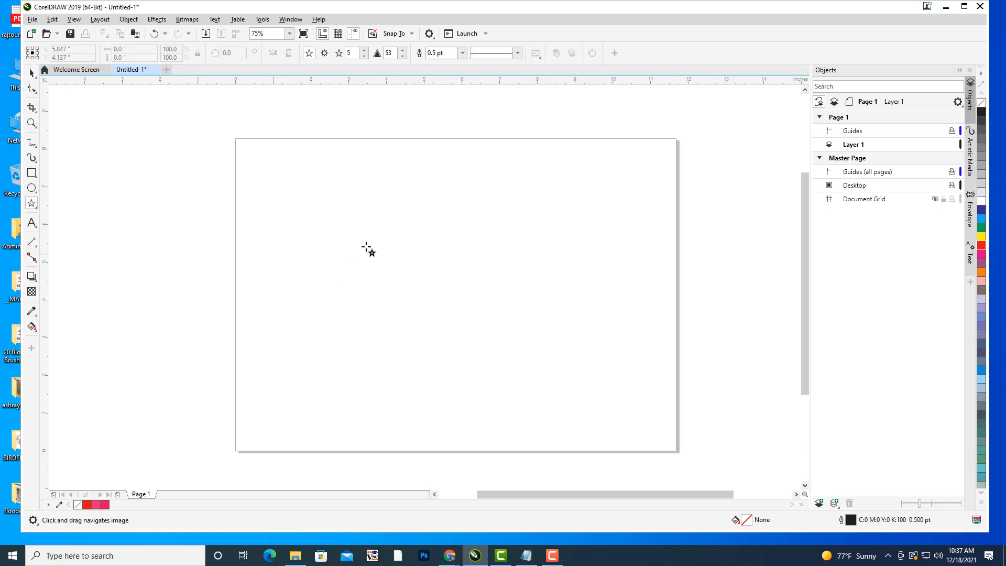
pyautogui.moveTo(333, 192); pyautogui.dragTo(559, 388)
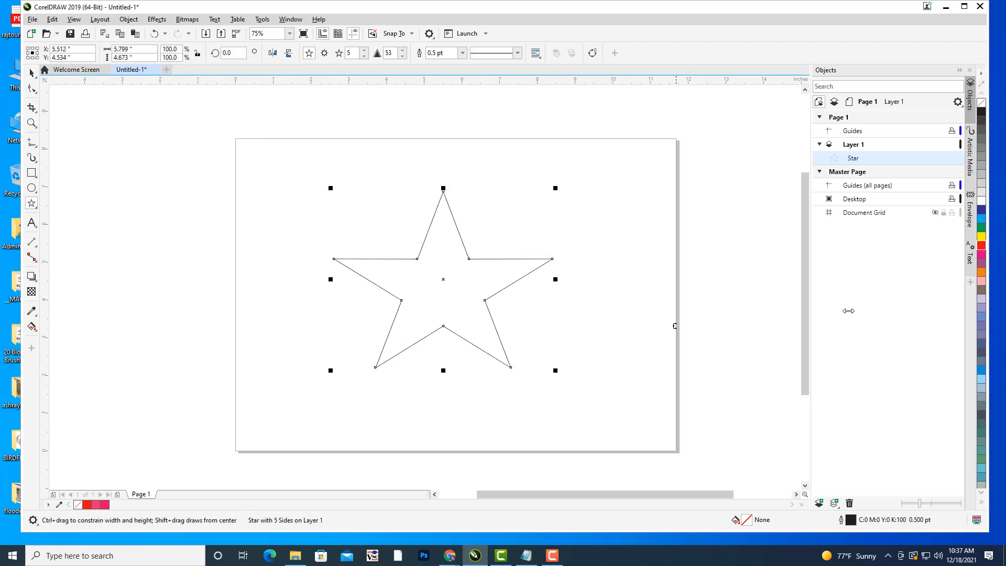
pyautogui.click(982, 221)
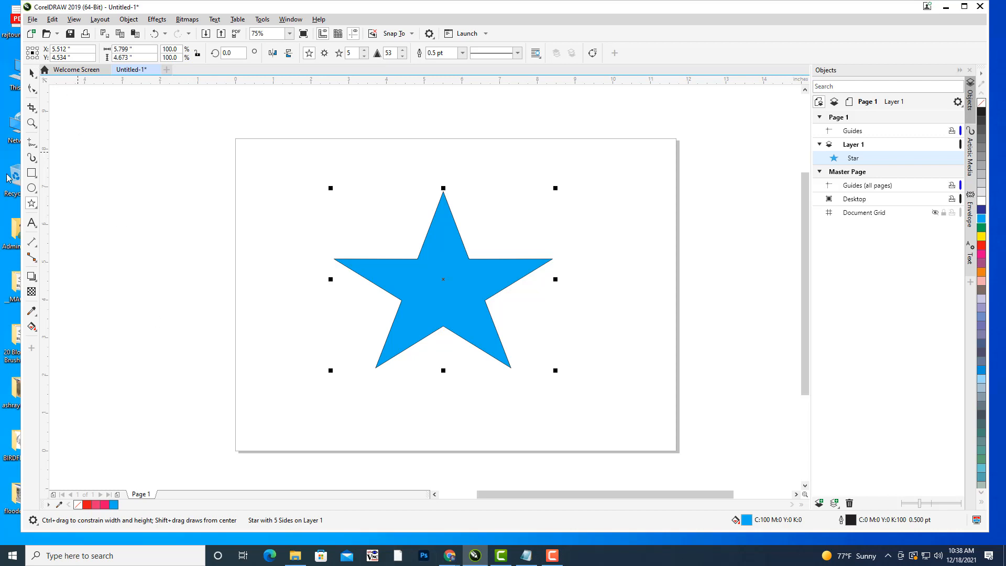
# Remove the cyan star's outline and move the star to about X 3.99, Y 4.38 inches
pyautogui.click(462, 53)
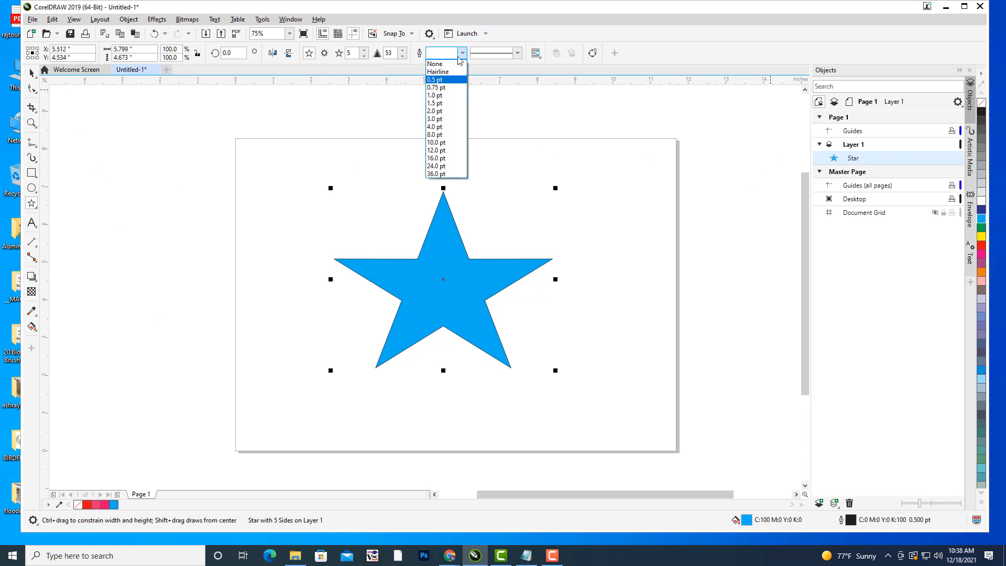
pyautogui.click(448, 64)
pyautogui.click(32, 73)
pyautogui.click(273, 116)
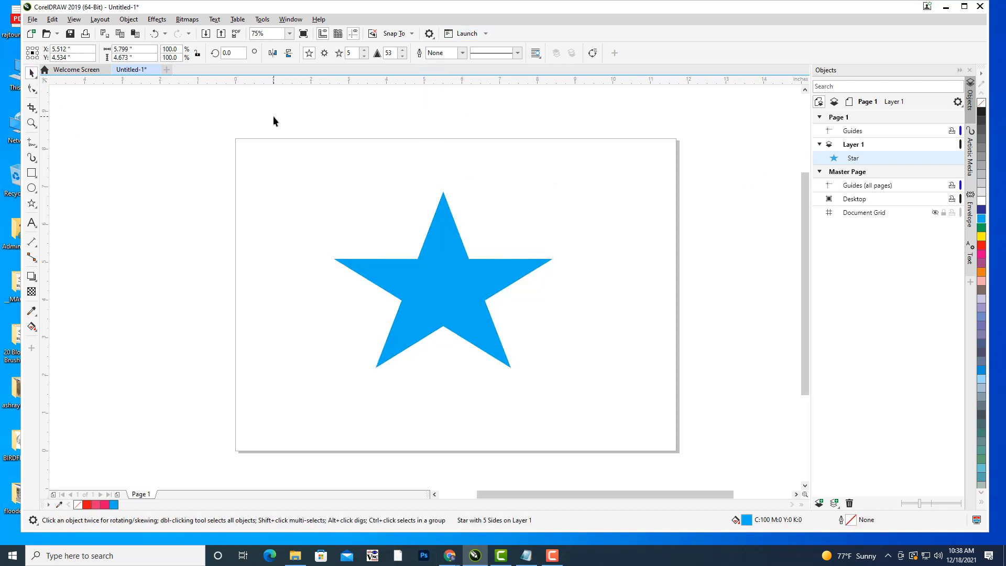
pyautogui.click(450, 247)
pyautogui.moveTo(449, 247); pyautogui.dragTo(391, 249)
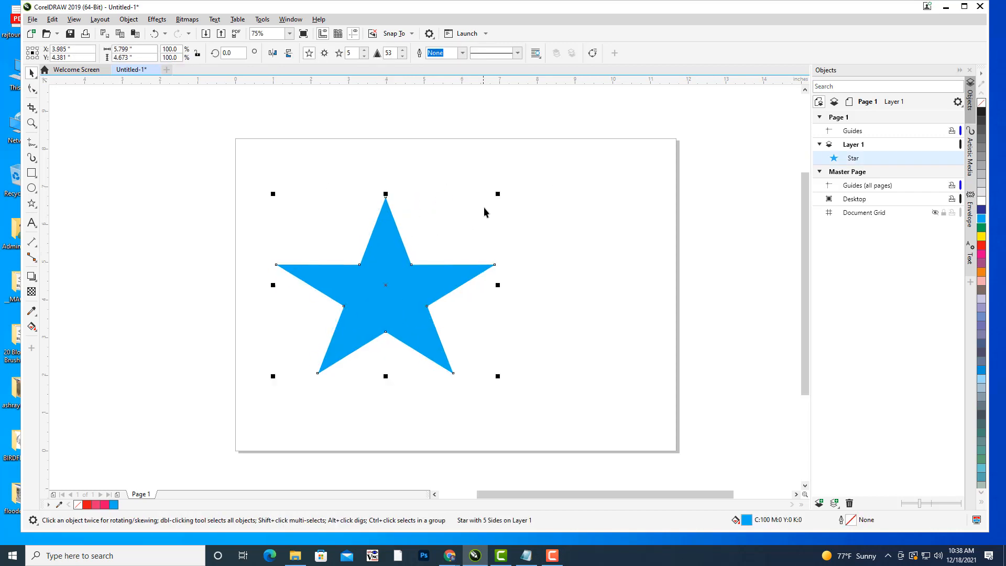
# Reshape the cyan star by moving an inner node outward with the Shape tool until its sharpness is 36
pyautogui.click(31, 88)
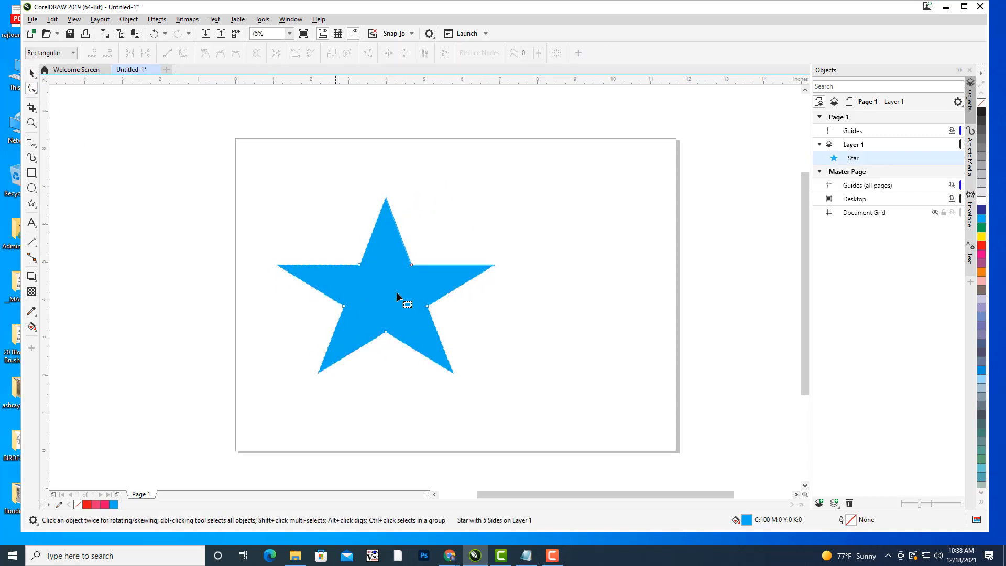
pyautogui.moveTo(412, 265)
pyautogui.mouseDown()
pyautogui.moveTo(427, 254)
pyautogui.moveTo(408, 273)
pyautogui.mouseUp()
pyautogui.press('space')
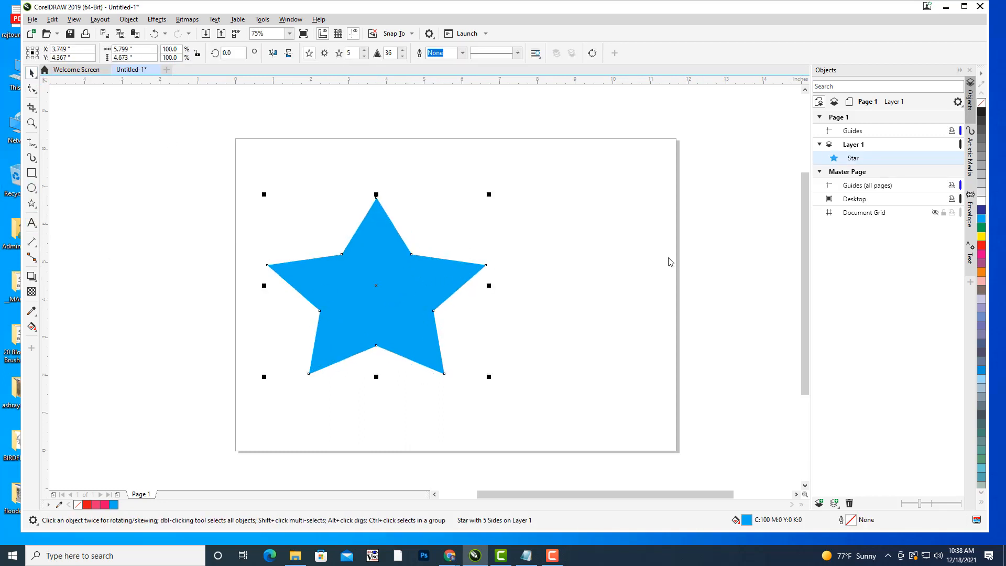
# Draw a circle about 4.13 inches across beside the star and fill it with red, C:0 M:100 Y:100 K:0
pyautogui.press('F7')
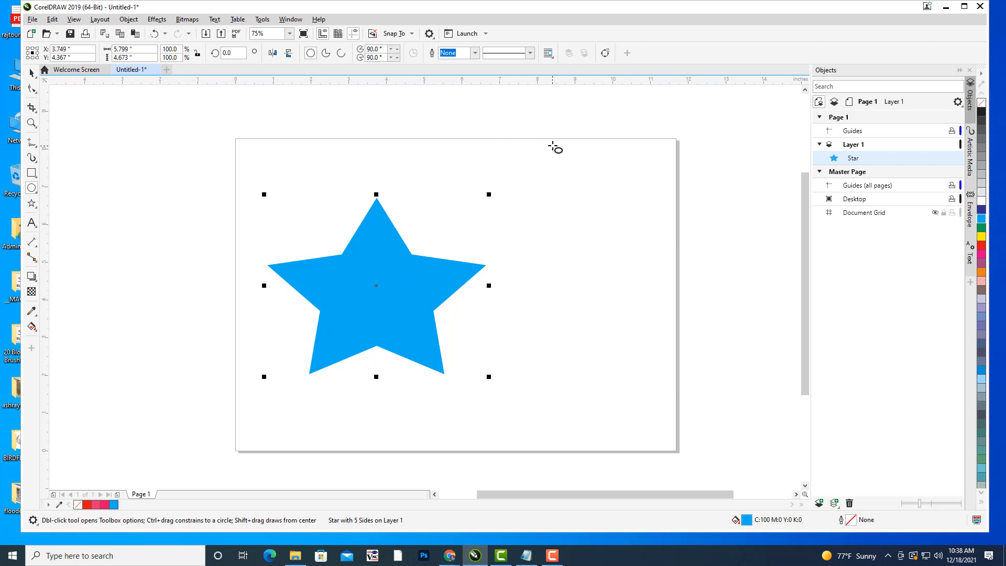
pyautogui.moveTo(552, 146); pyautogui.dragTo(707, 303)
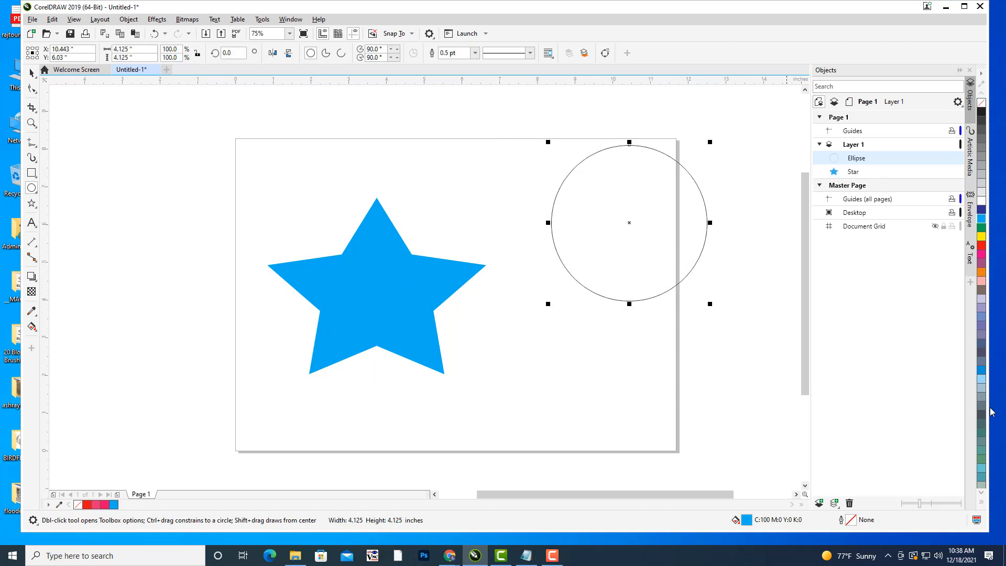
pyautogui.click(981, 245)
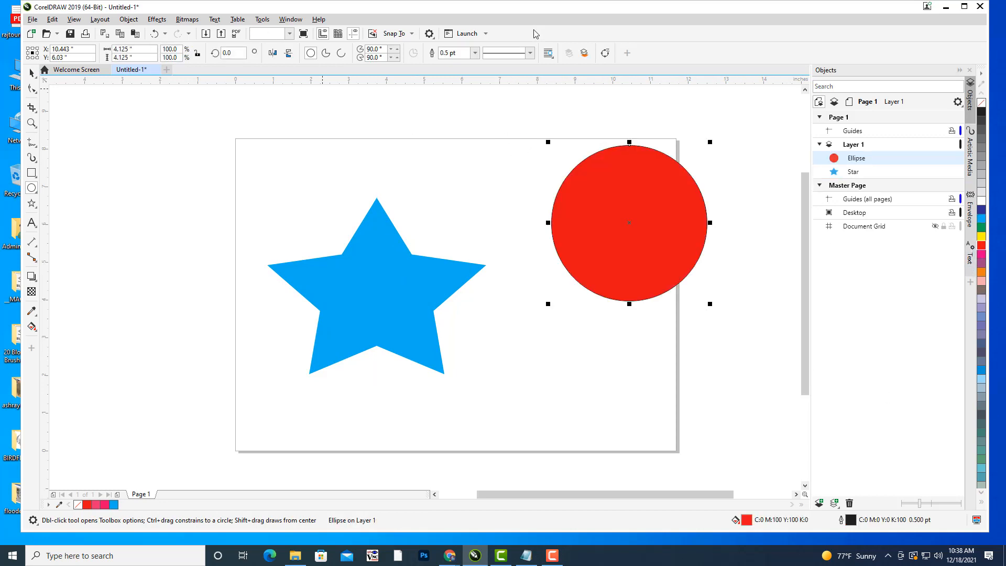
# Remove the red circle's outline and move it over the star to about X 5.08, Y 5.41 inches
pyautogui.click(475, 53)
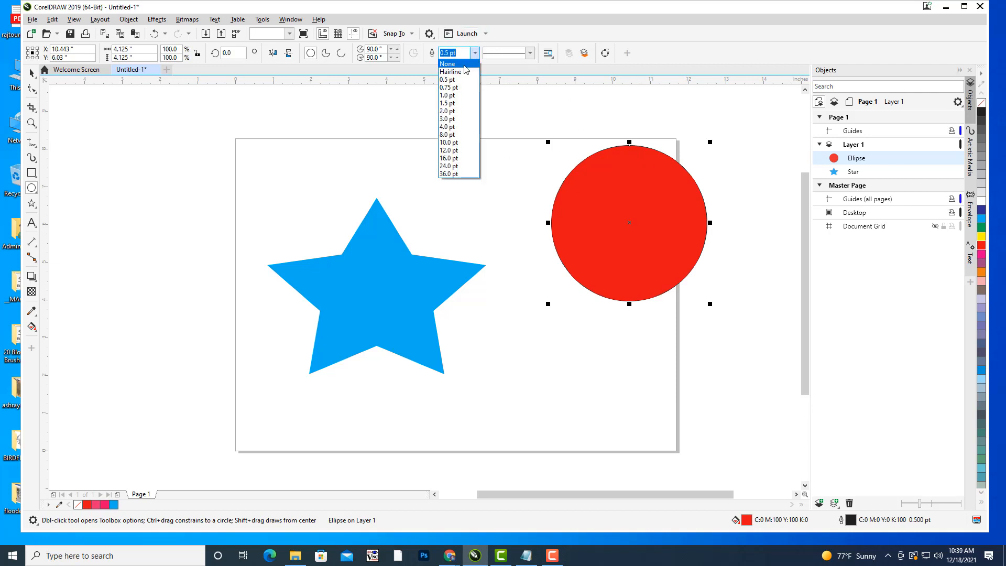
pyautogui.click(450, 63)
pyautogui.click(31, 73)
pyautogui.moveTo(641, 190); pyautogui.dragTo(441, 213)
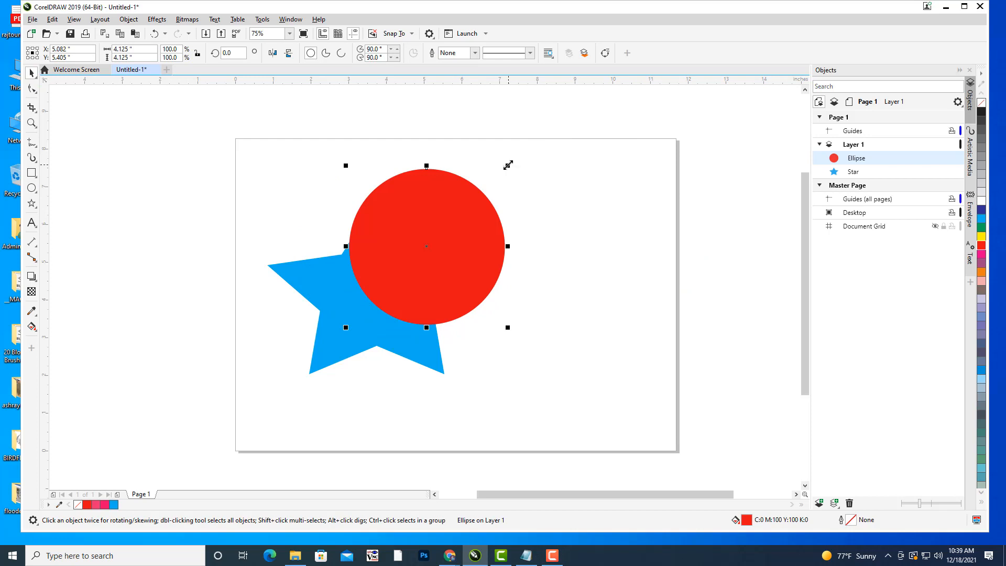
# Resize the red circle to about 3.9 inches across and place it at about X 5.53, Y 4.91 inches, overlapping the star
pyautogui.moveTo(507, 164); pyautogui.dragTo(520, 152)
pyautogui.moveTo(453, 222)
pyautogui.mouseDown()
pyautogui.moveTo(479, 240)
pyautogui.moveTo(466, 234)
pyautogui.mouseUp()
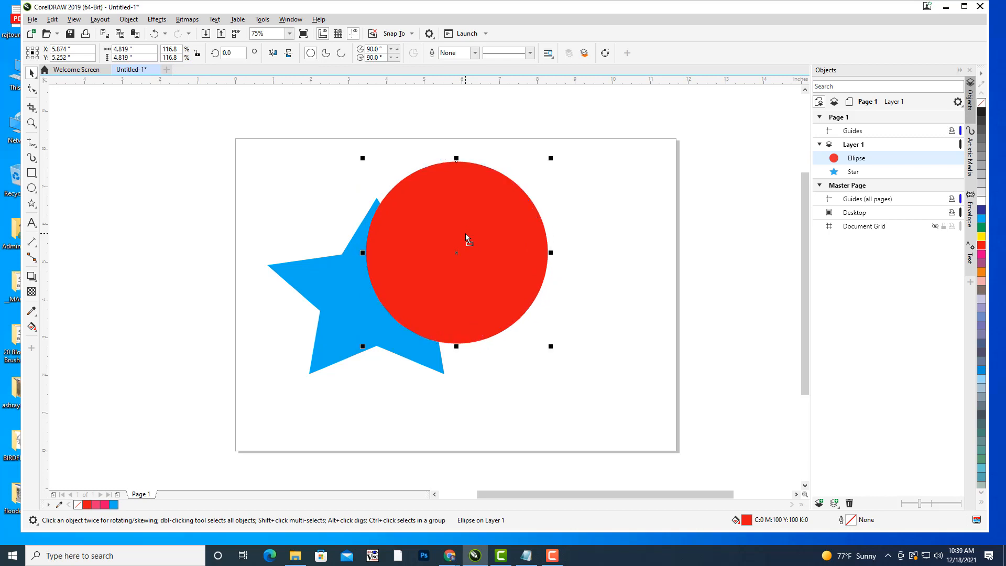
pyautogui.click(619, 249)
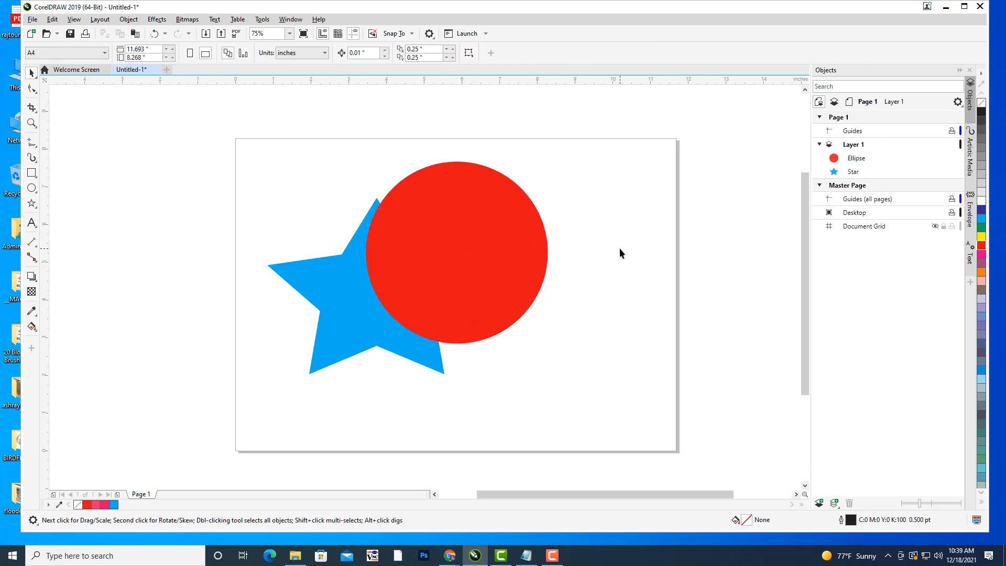
pyautogui.click(476, 208)
pyautogui.moveTo(551, 158); pyautogui.dragTo(533, 174)
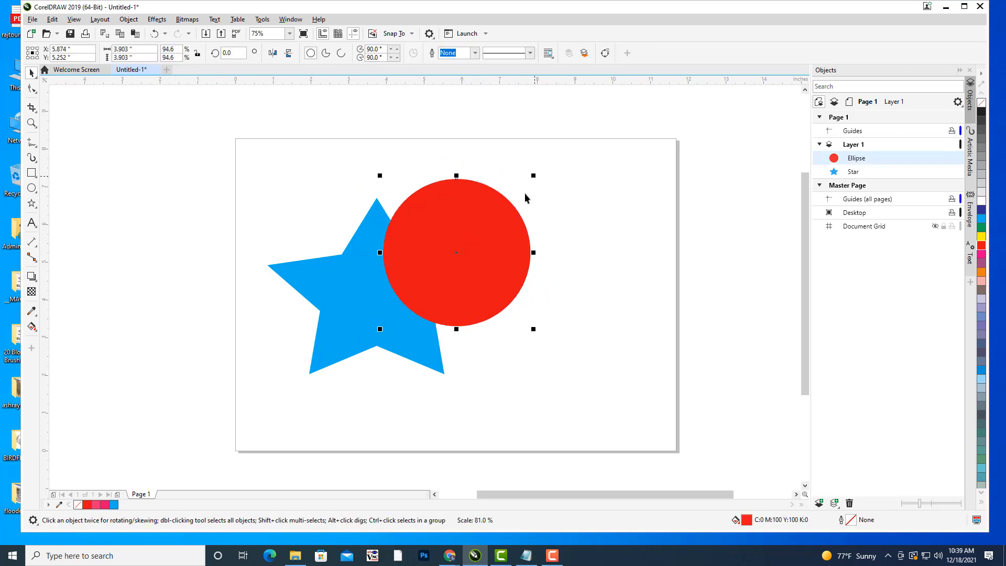
pyautogui.moveTo(495, 242); pyautogui.dragTo(482, 255)
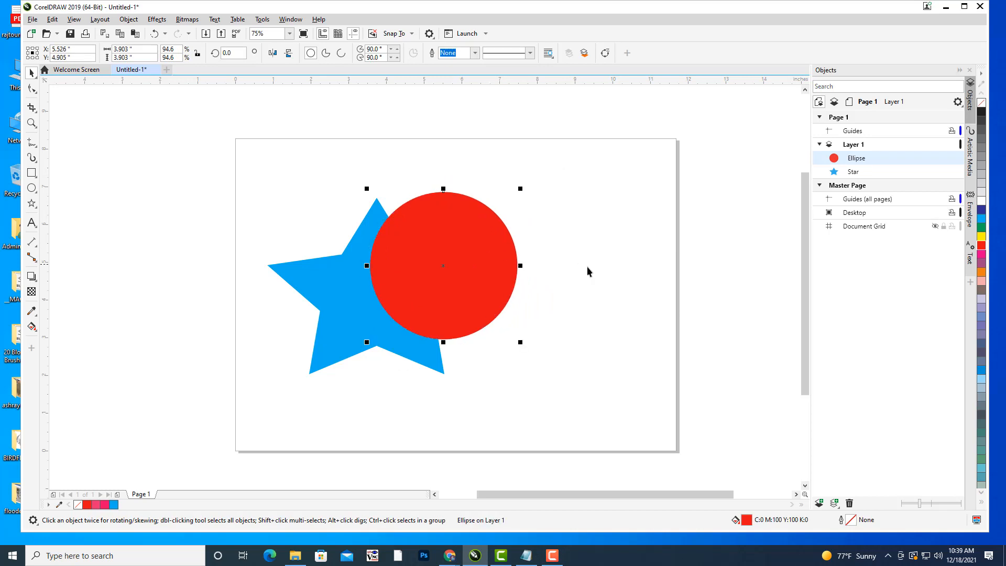
pyautogui.click(690, 383)
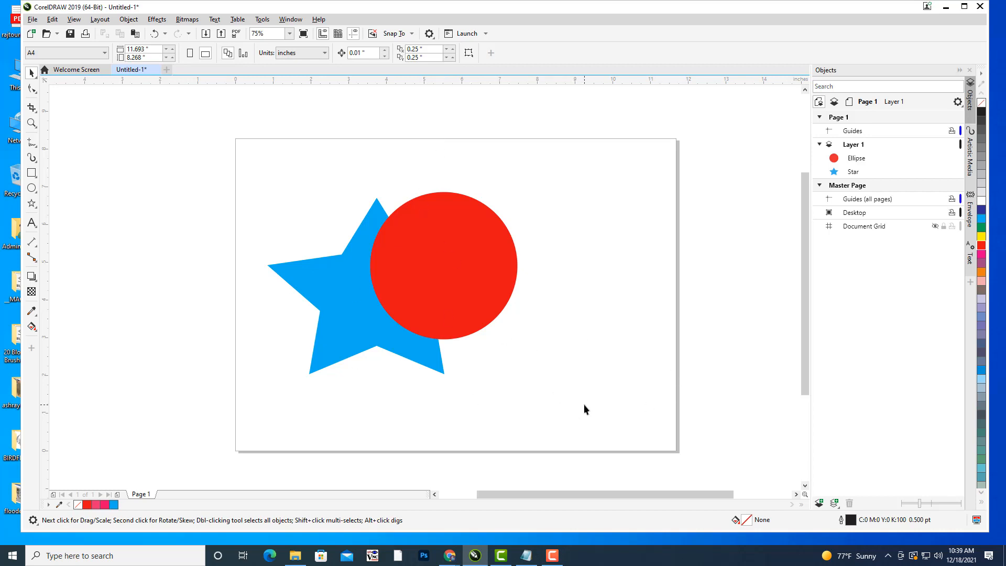
pyautogui.click(128, 20)
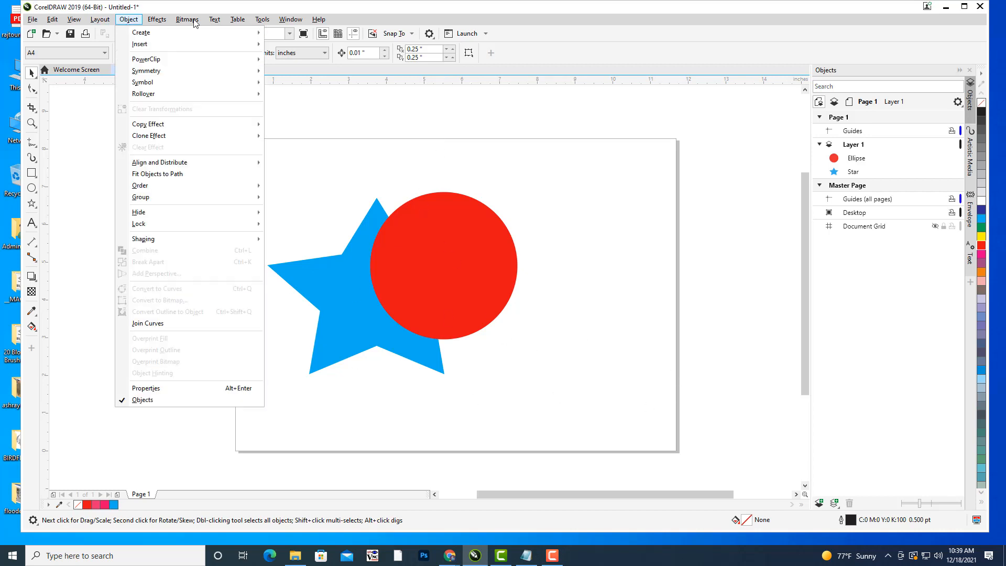
pyautogui.moveTo(157, 20)
pyautogui.moveTo(100, 19)
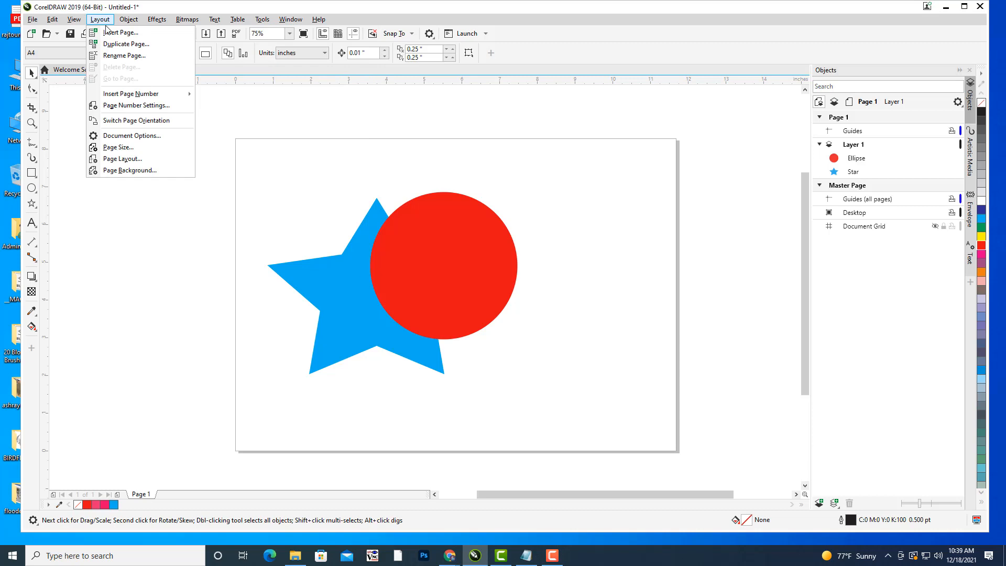
pyautogui.click(564, 177)
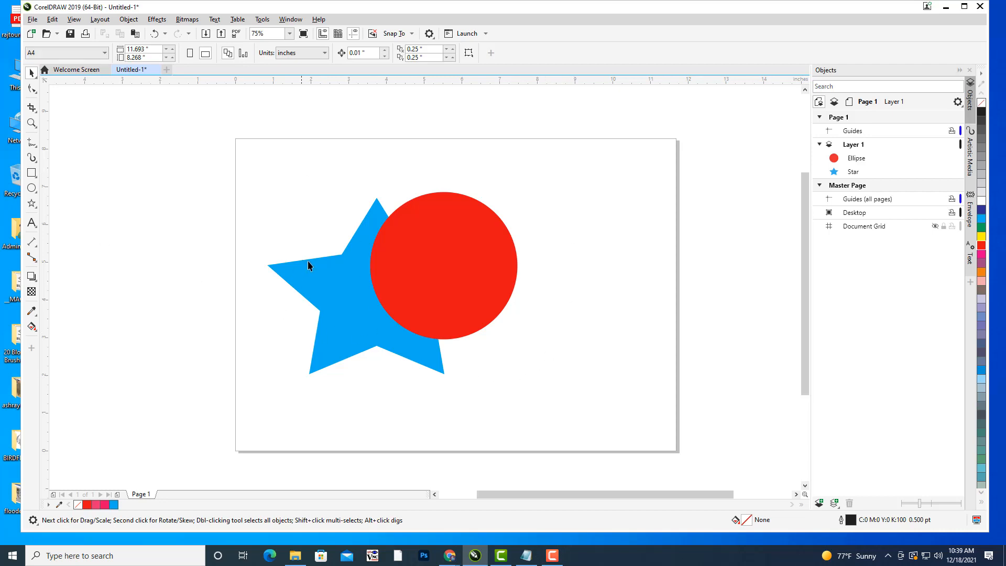
pyautogui.click(322, 274)
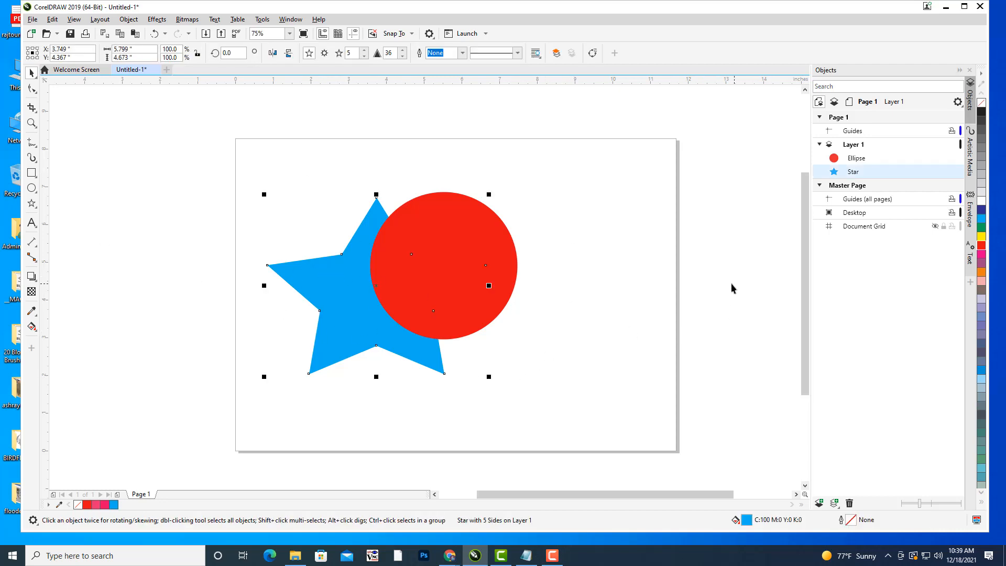
pyautogui.click(609, 272)
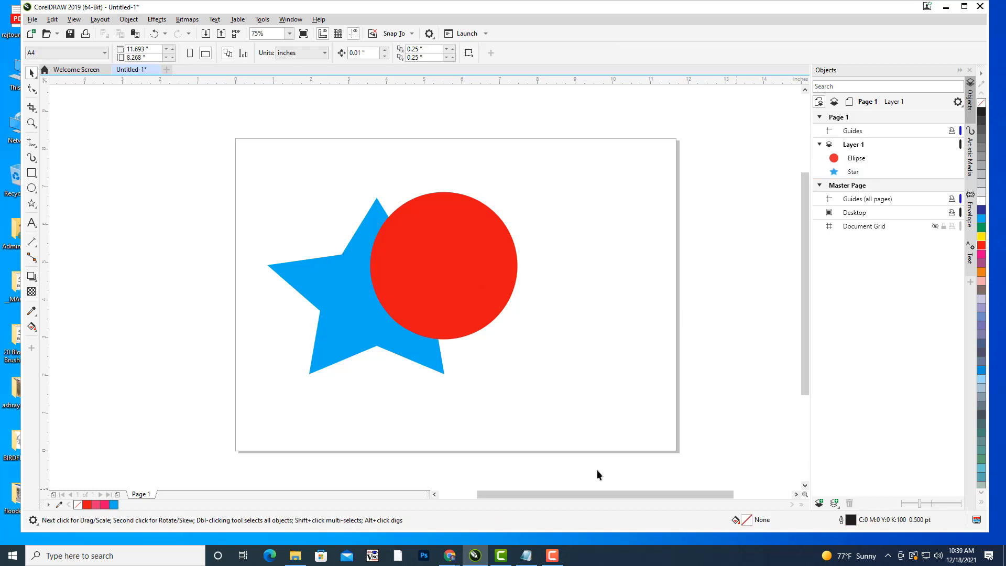
# Try cutting the red circle out of the cyan star with Back Minus Front, and undo it
pyautogui.click(481, 243)
pyautogui.keyDown('shift'); pyautogui.click(327, 274); pyautogui.keyUp('shift')
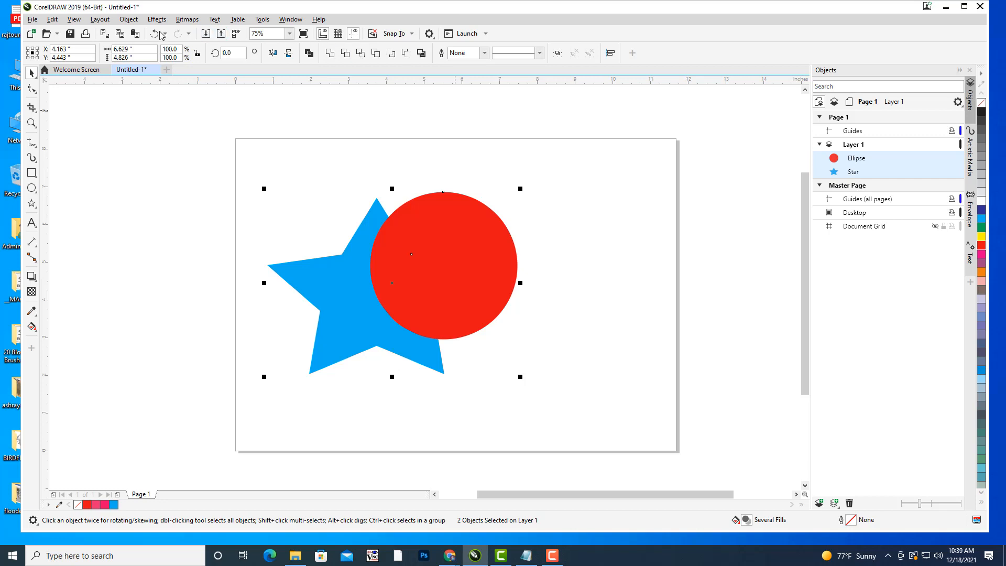
pyautogui.click(407, 54)
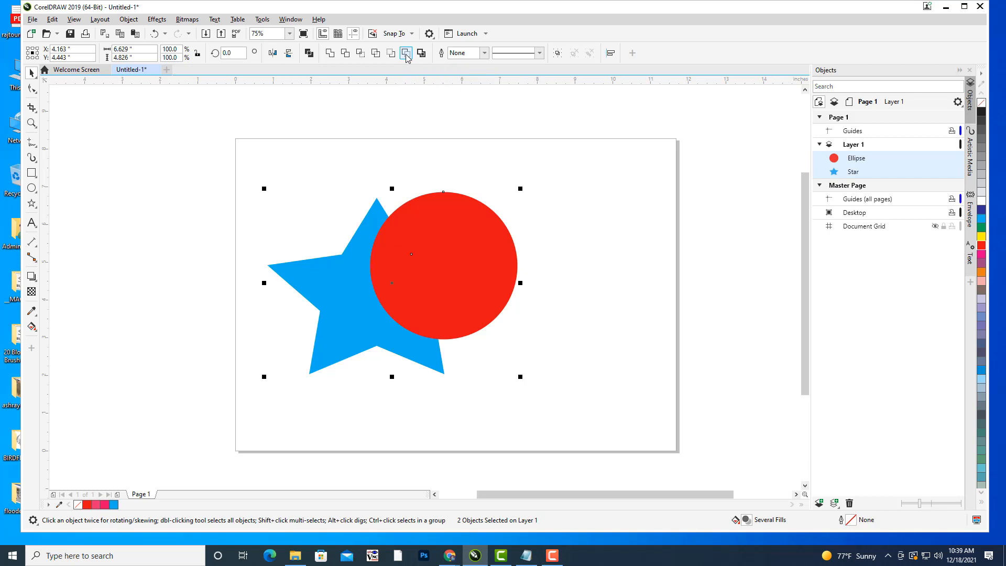
pyautogui.click(470, 153)
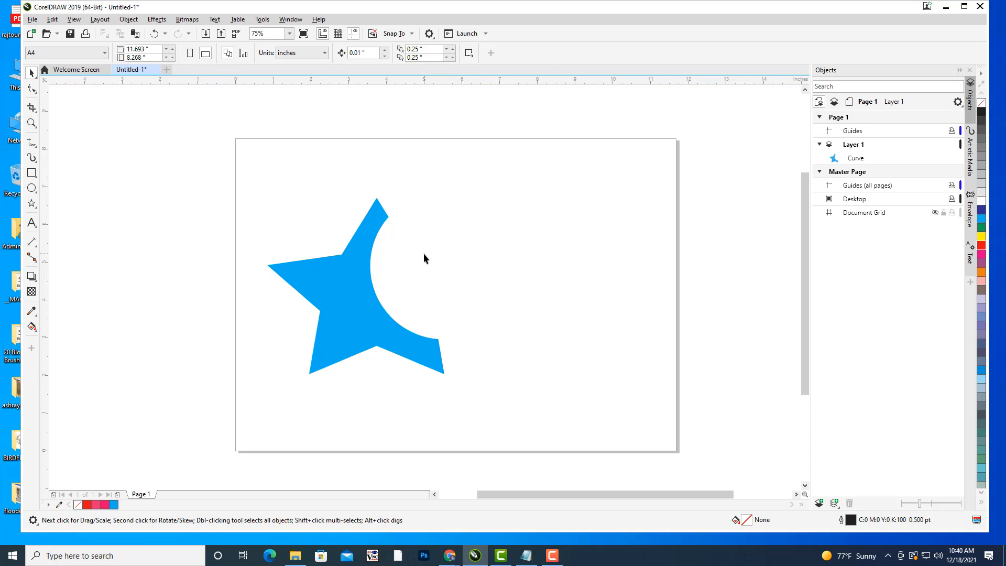
pyautogui.hotkey('ctrl', 'z')
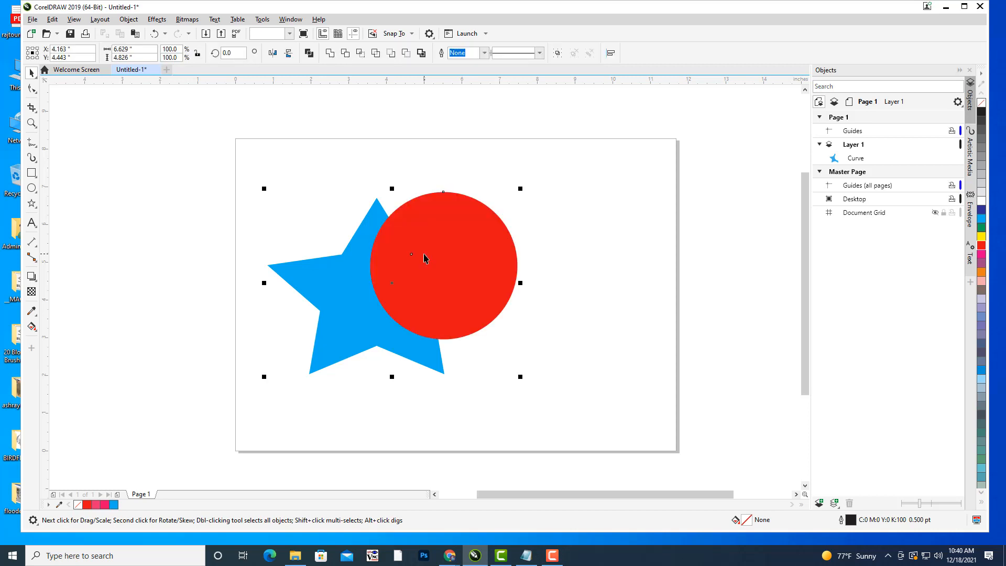
# Delete the cyan star, and enlarge the red circle to about 4.63 by 4.65 inches at about X 5.64, Y 4.52 inches
pyautogui.click(316, 309)
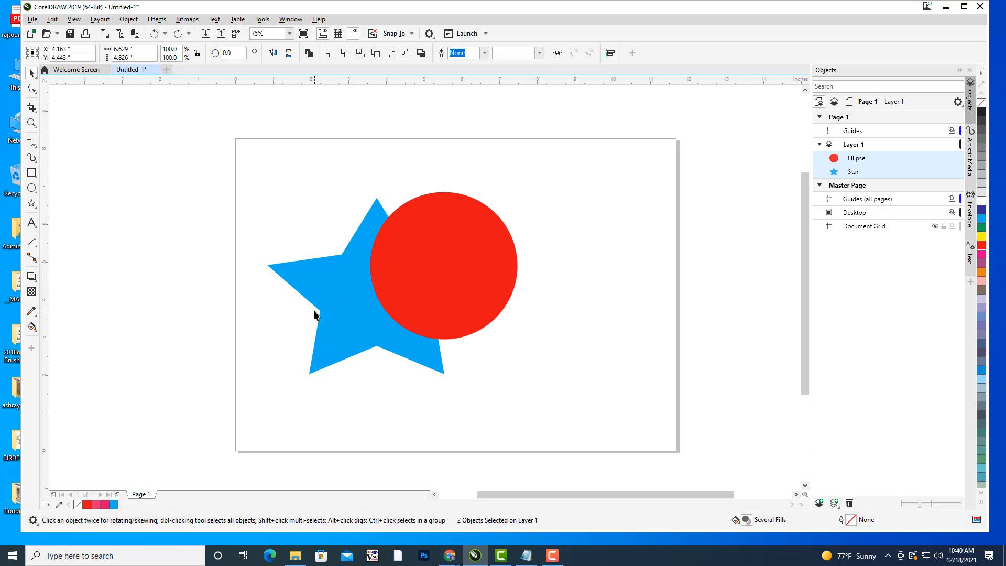
pyautogui.press('Delete')
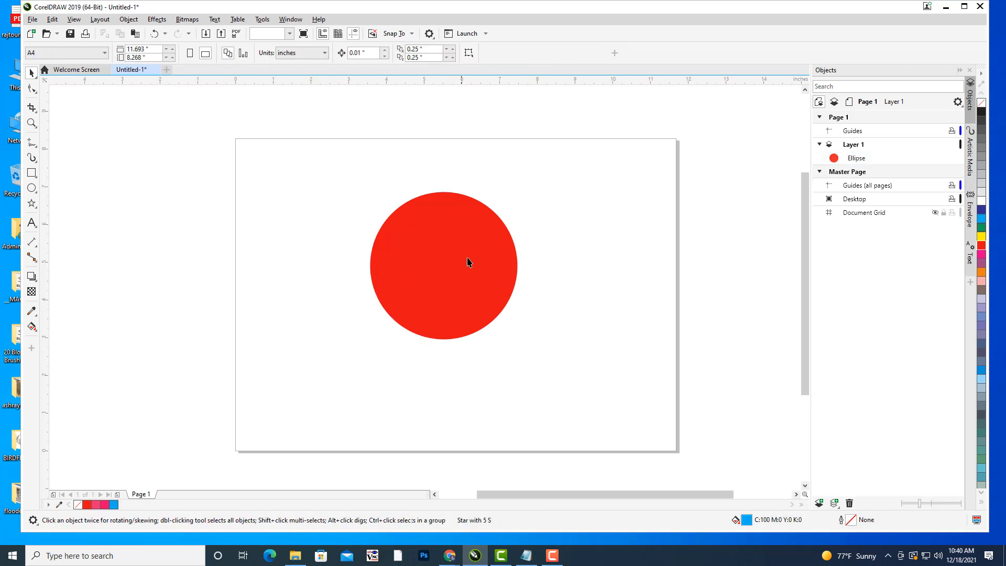
pyautogui.click(469, 263)
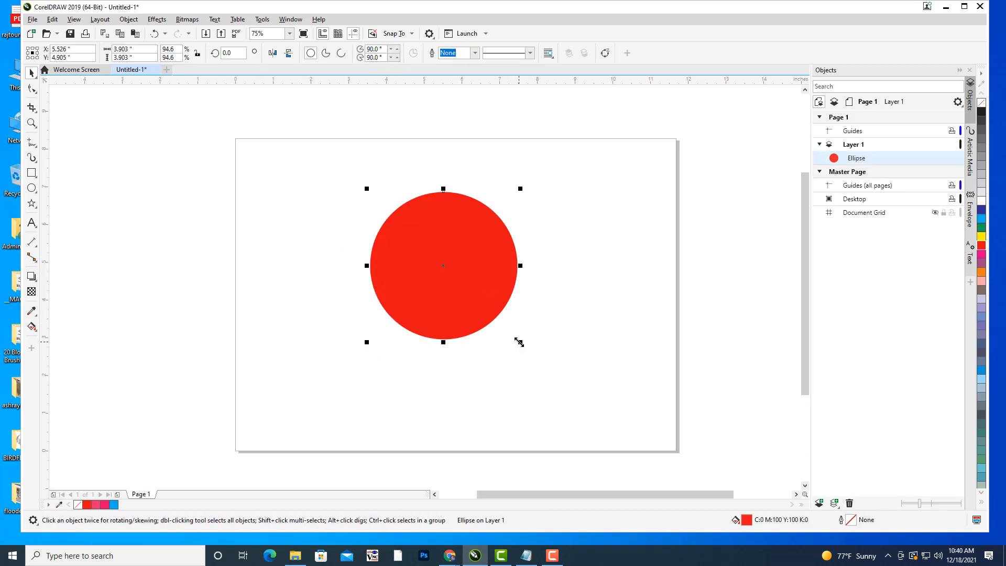
pyautogui.moveTo(519, 342); pyautogui.dragTo(540, 371)
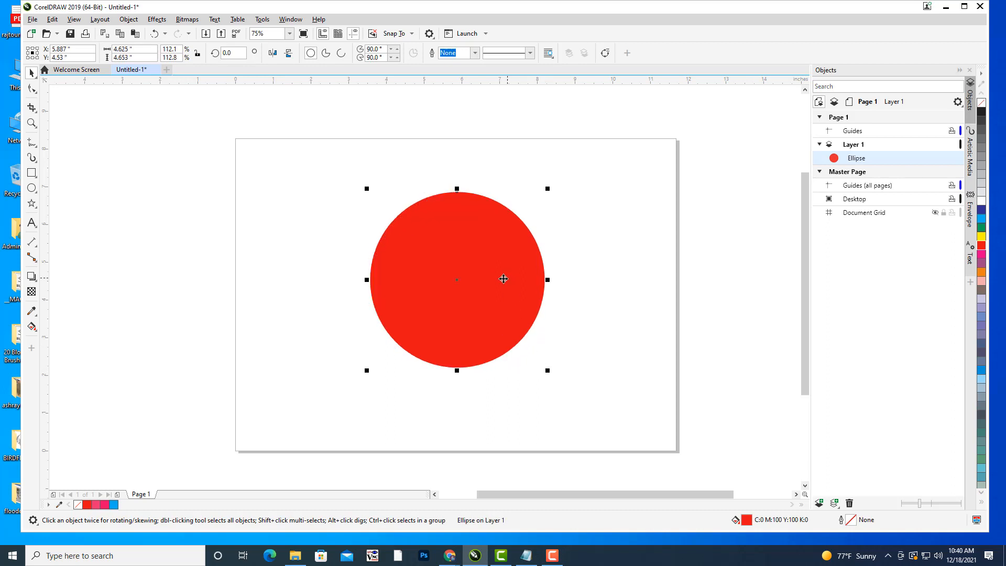
pyautogui.click(542, 268)
pyautogui.click(458, 272)
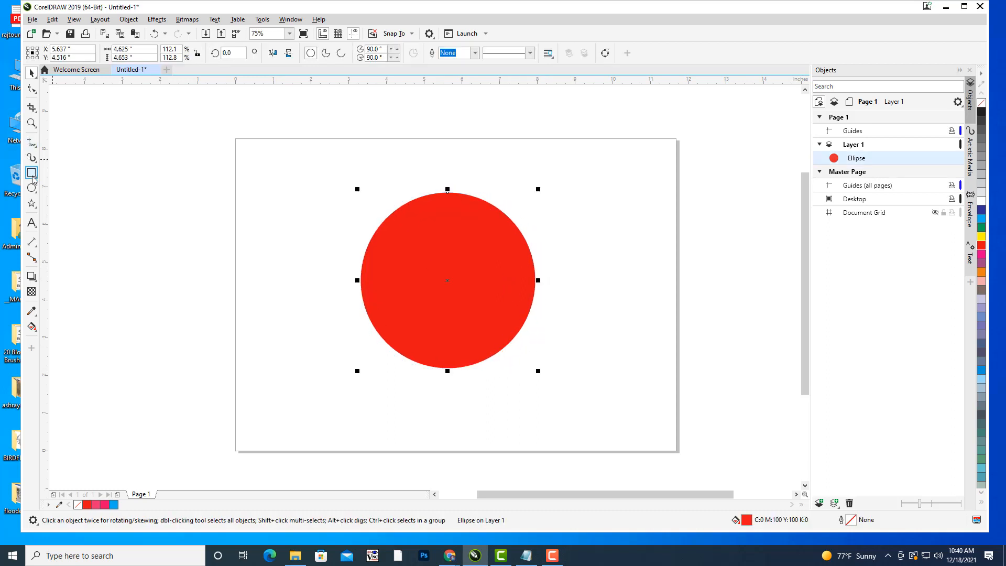
# Draw a rectangle about 5.18 by 0.5 inches beside the circle, filled with cyan C:100 M:0 Y:0 K:0 and without an outline
pyautogui.press('F6')
pyautogui.moveTo(132, 230); pyautogui.dragTo(328, 250)
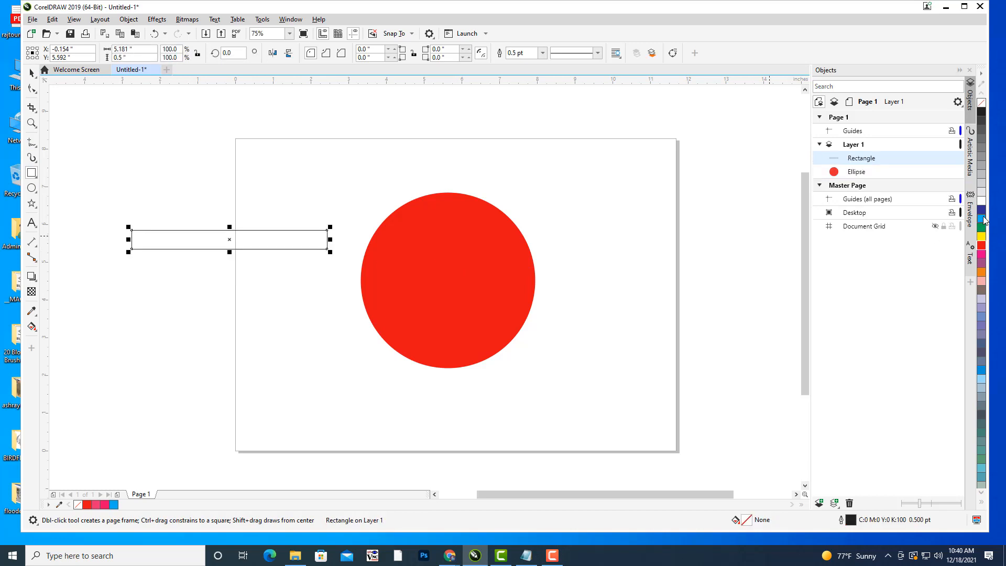
pyautogui.click(983, 220)
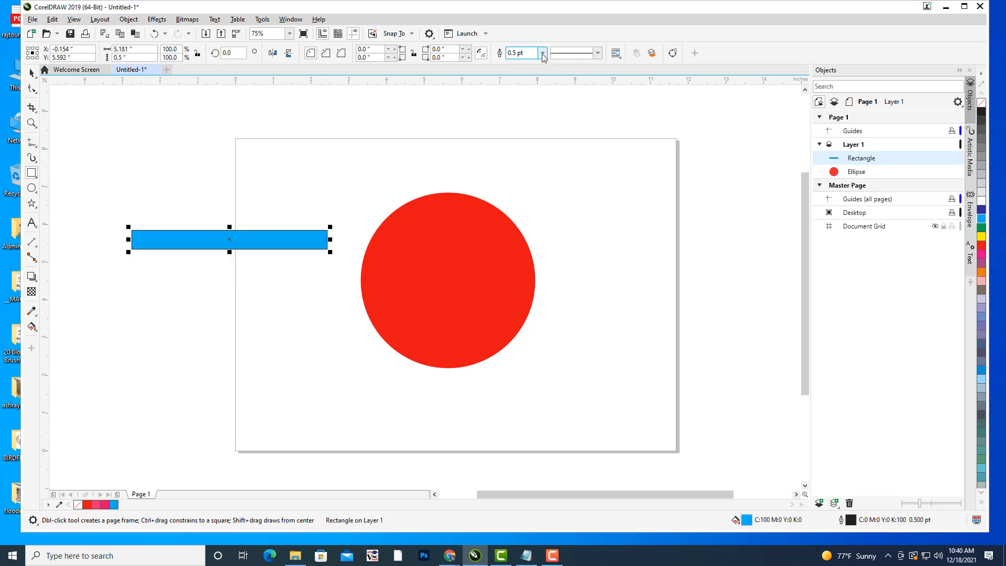
pyautogui.click(543, 53)
pyautogui.click(528, 64)
# Resize the cyan bar to about 6.26 by 0.34 inches and place it across the circle's upper part at about X 5.62, Y 5.82 inches
pyautogui.click(32, 72)
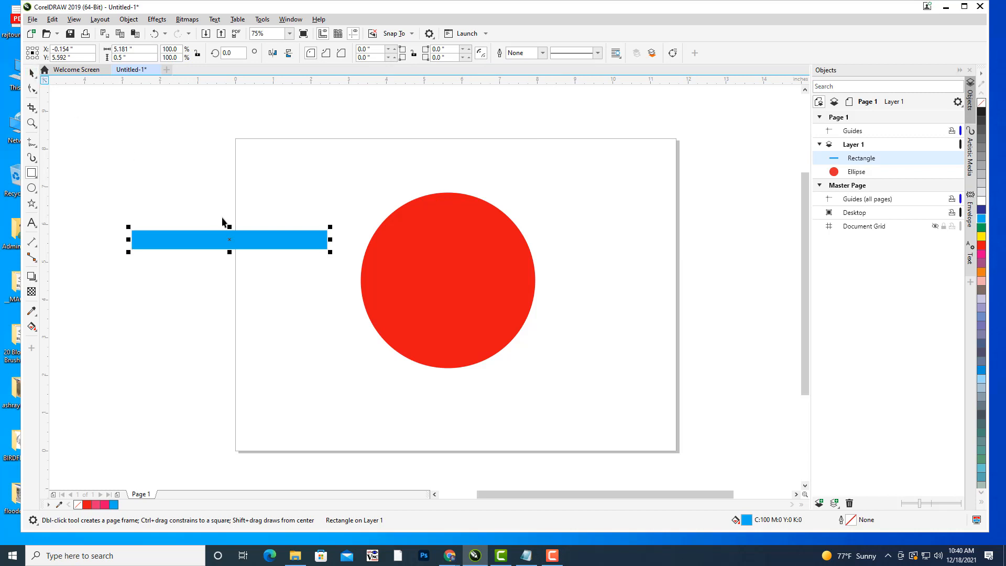
pyautogui.moveTo(244, 239); pyautogui.dragTo(460, 245)
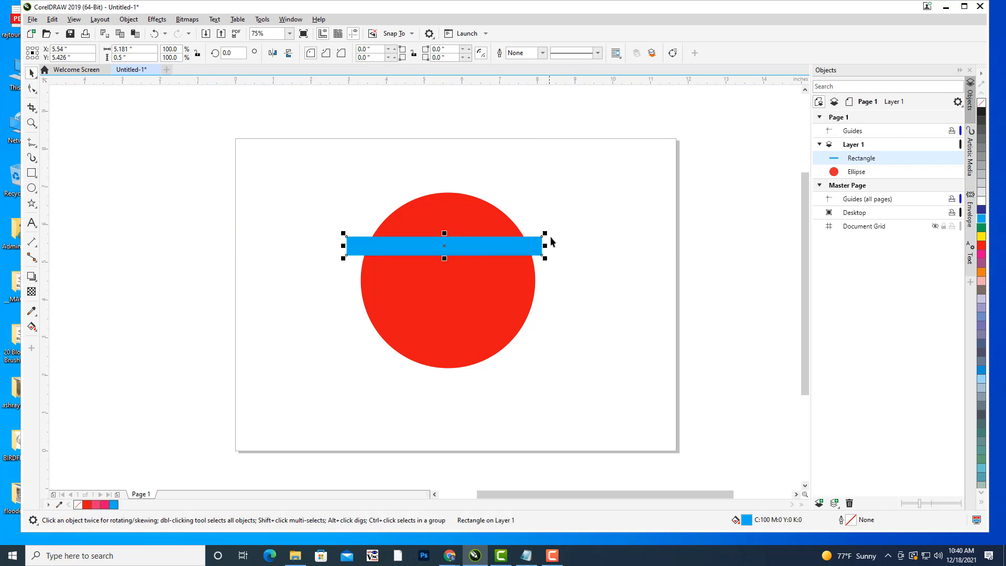
pyautogui.moveTo(549, 232)
pyautogui.mouseDown()
pyautogui.moveTo(566, 220)
pyautogui.moveTo(566, 230)
pyautogui.mouseUp()
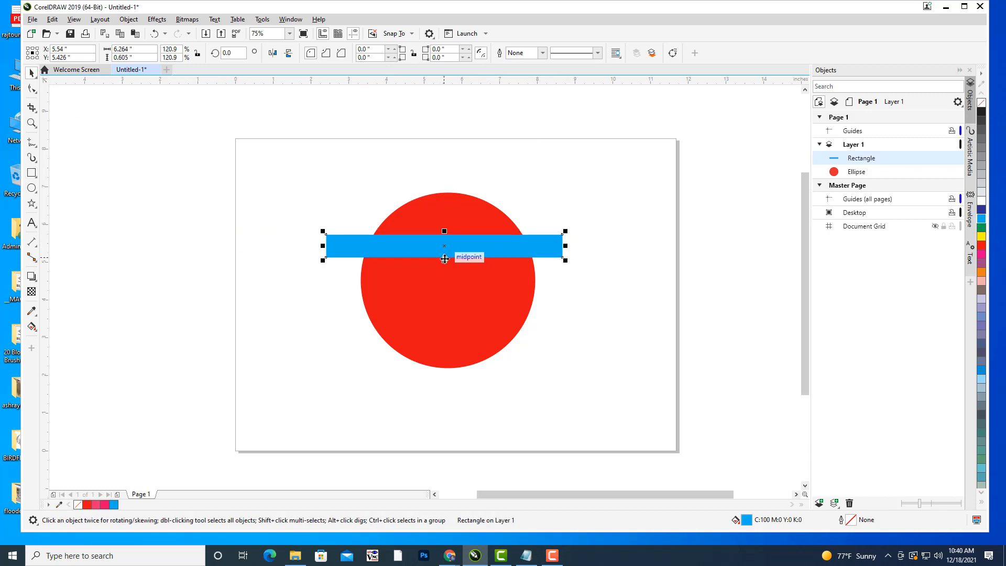
pyautogui.moveTo(444, 259); pyautogui.dragTo(495, 232)
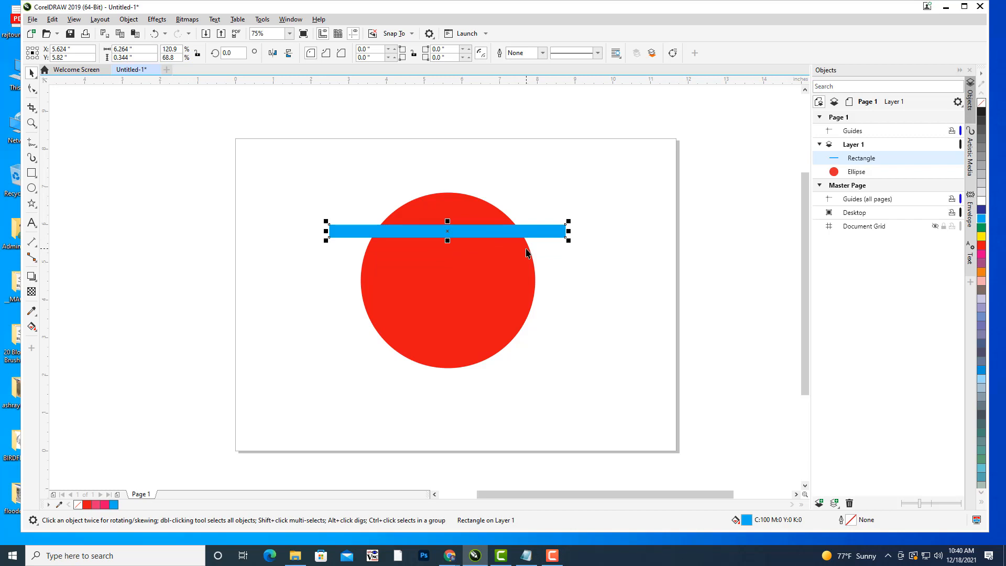
# Duplicate the cyan bar twice, placing the copies below it at about X 5.67, Y 5.08 and X 5.67, Y 4.51 inches
pyautogui.hotkey('ctrl', 'd')
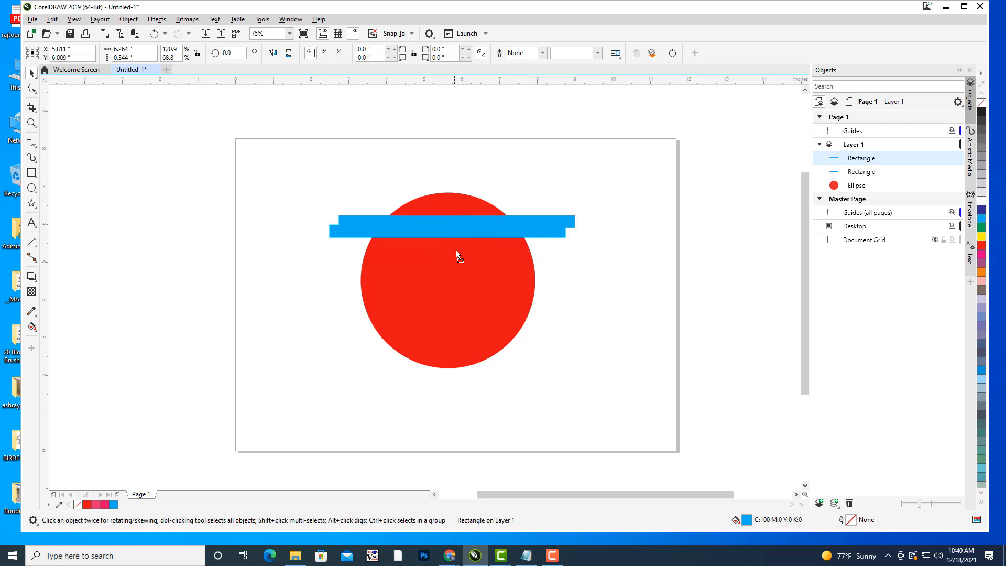
pyautogui.moveTo(456, 250); pyautogui.dragTo(450, 259)
pyautogui.click(618, 314)
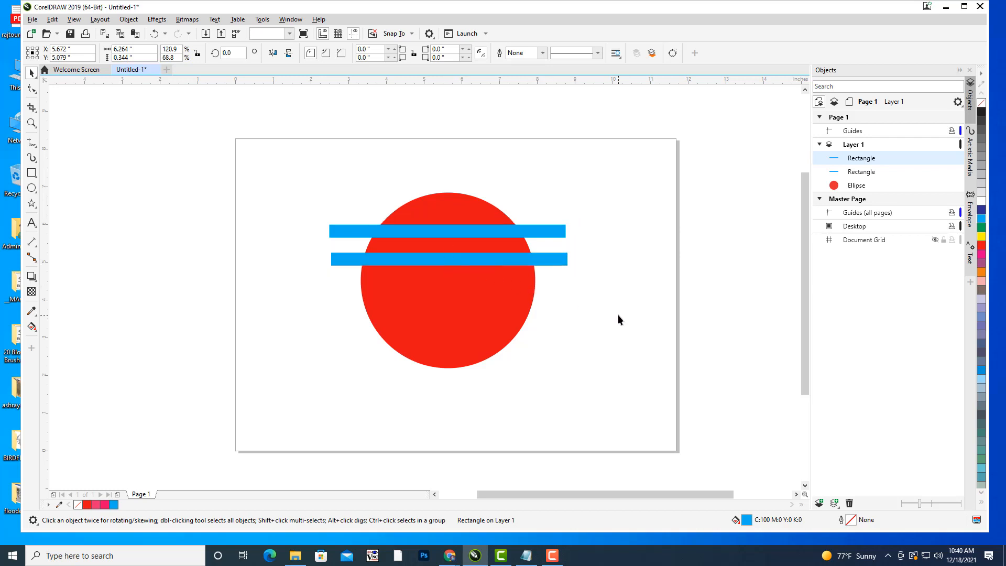
pyautogui.click(539, 261)
pyautogui.hotkey('ctrl', 'd')
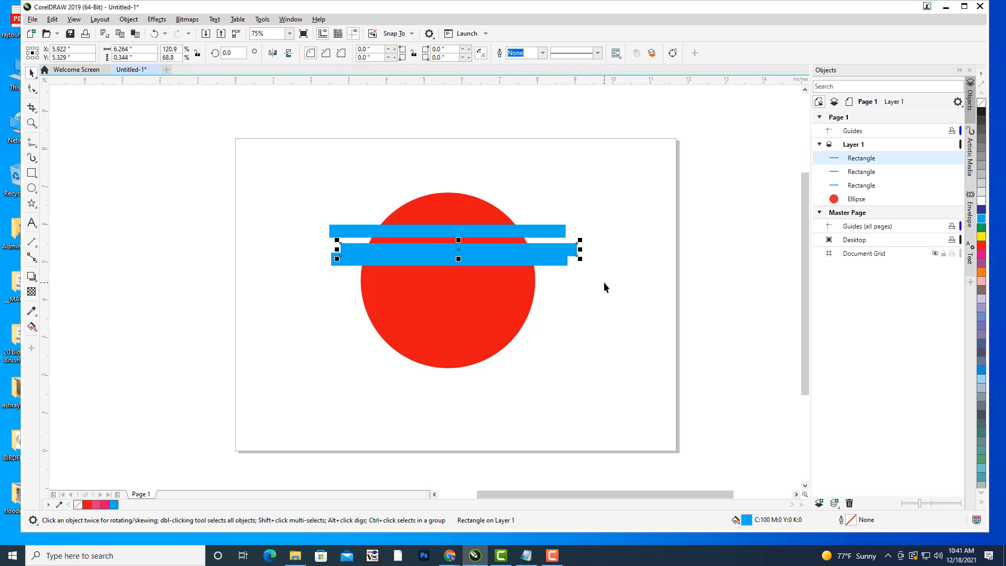
pyautogui.moveTo(455, 274); pyautogui.dragTo(448, 281)
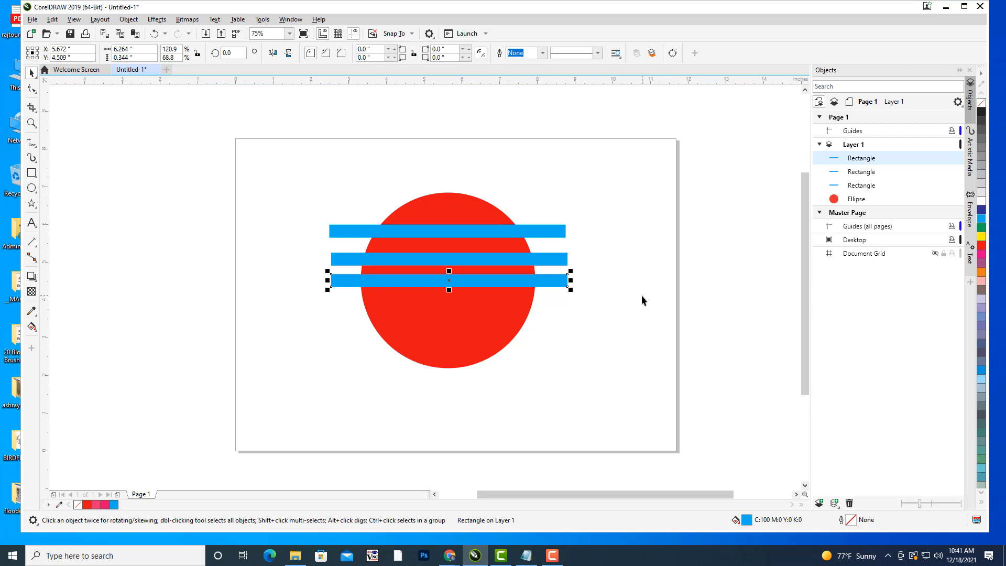
# Repeat the last bar duplication three times to continue the evenly spaced bars down the circle
pyautogui.hotkey('ctrl', 'r')
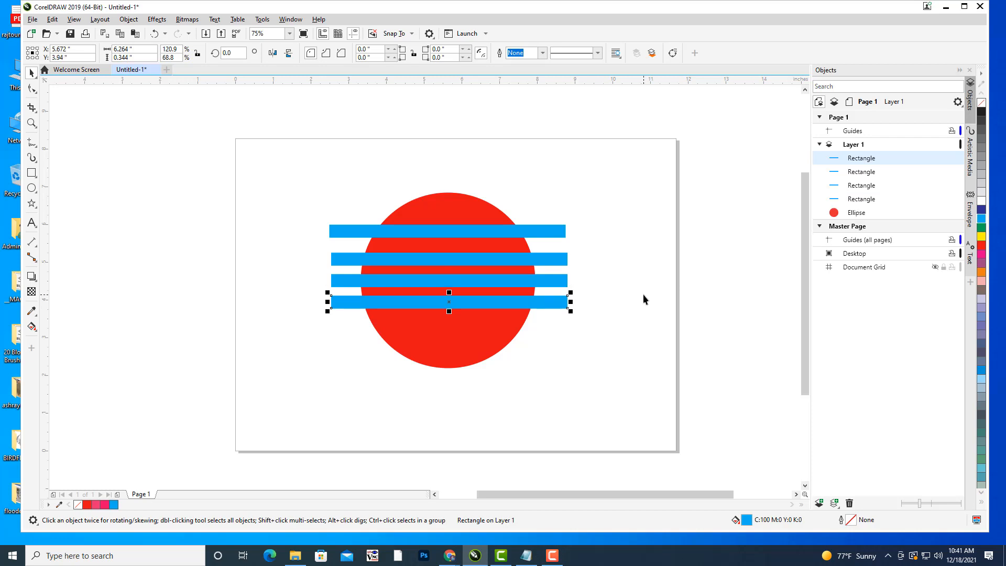
pyautogui.hotkey('ctrl', 'r')
pyautogui.hotkey('ctrl', 'r')
pyautogui.click(355, 205)
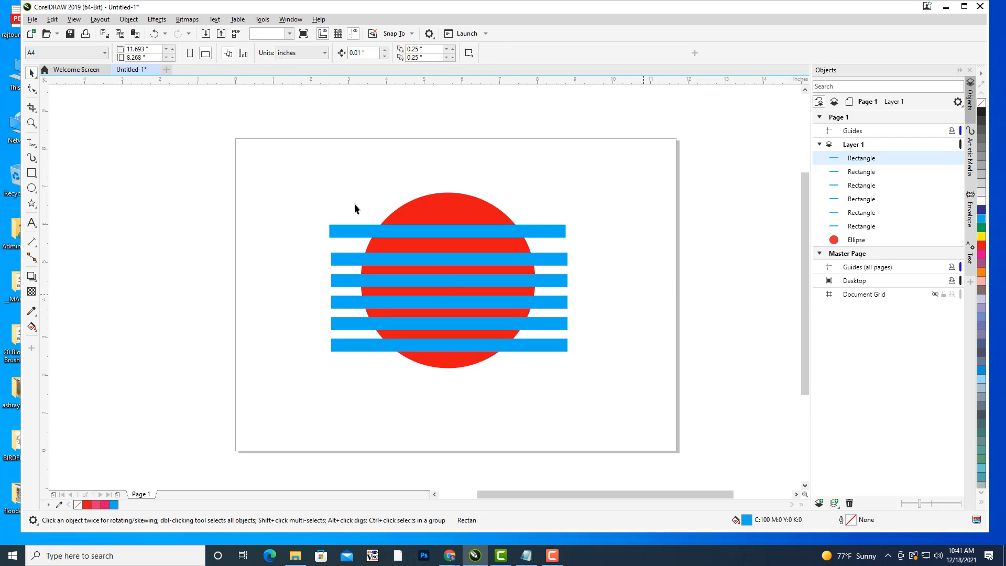
# Move the topmost bar down to about X 5.69, Y 5.70 inches, nudging it closer to the other bars' spacing
pyautogui.click(366, 234)
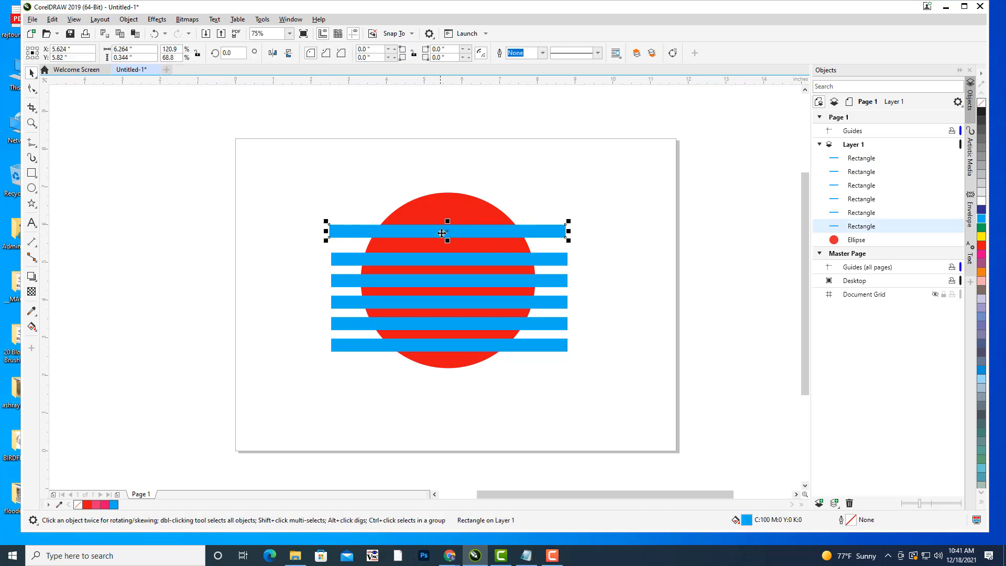
pyautogui.moveTo(442, 233); pyautogui.dragTo(450, 235)
pyautogui.click(561, 181)
pyautogui.click(461, 235)
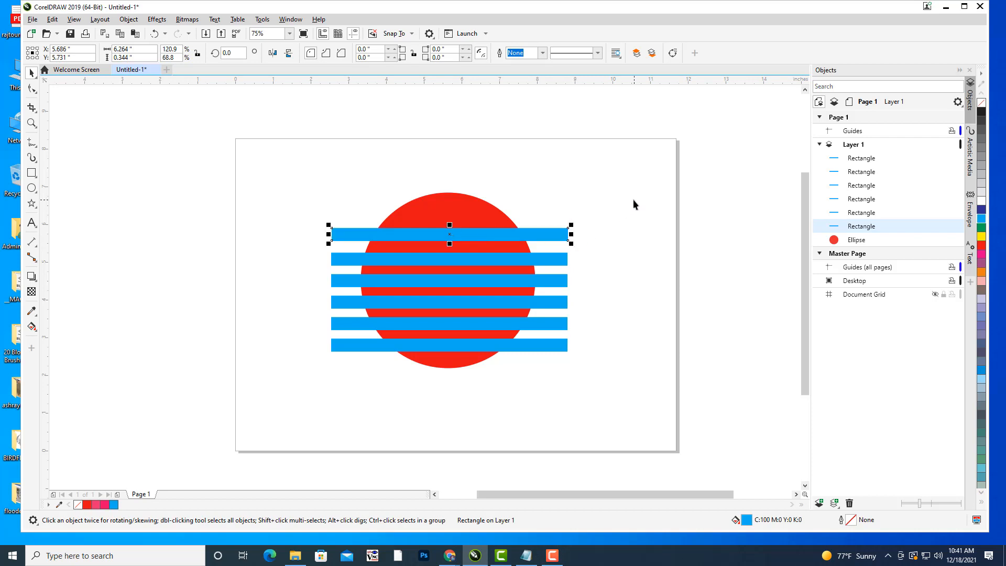
pyautogui.press('Down')
pyautogui.press('Down')
pyautogui.press('Down')
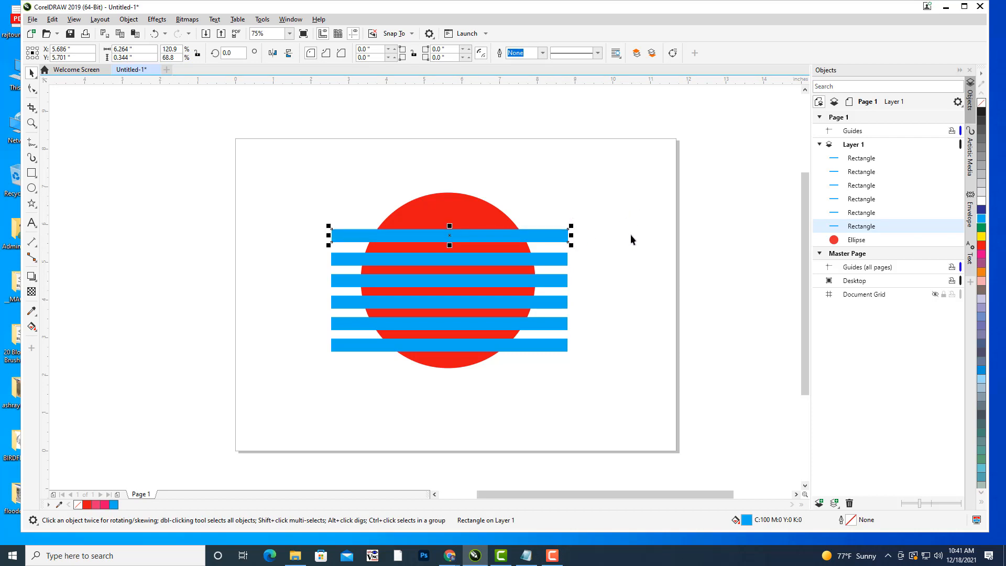
pyautogui.click(608, 256)
# Weld all six cyan bars into a single object
pyautogui.click(558, 235)
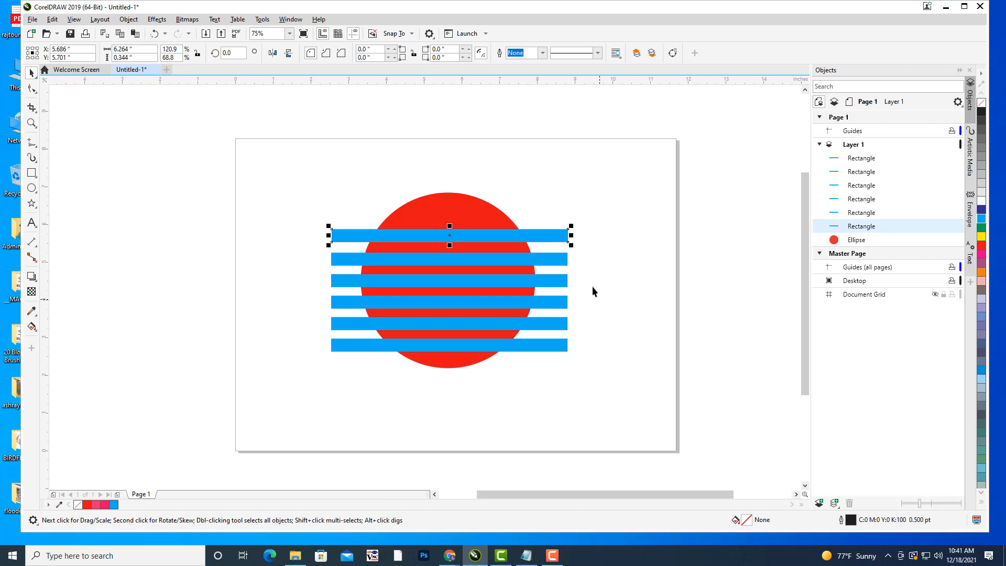
pyautogui.keyDown('shift'); pyautogui.click(554, 261); pyautogui.keyUp('shift')
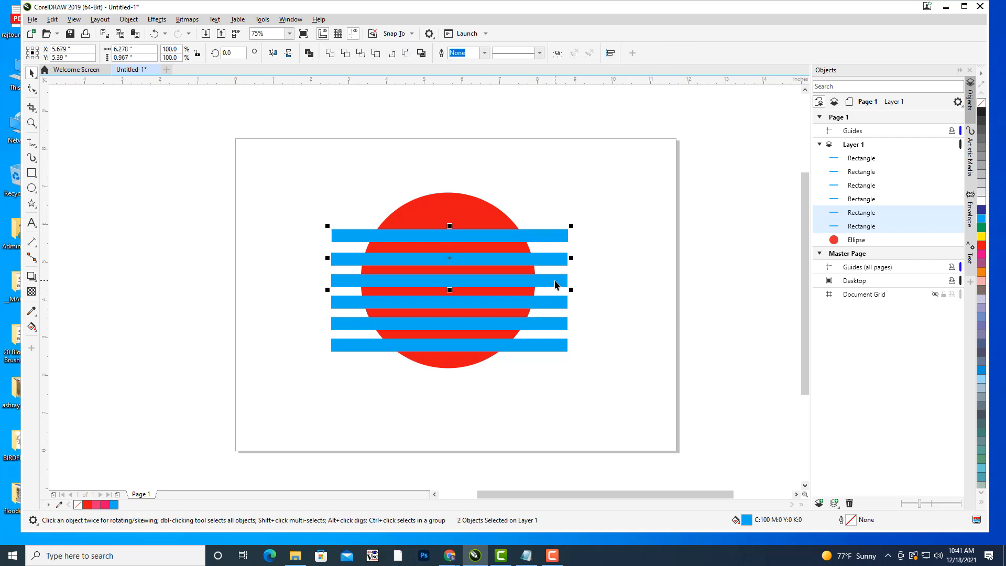
pyautogui.keyDown('shift'); pyautogui.click(556, 283); pyautogui.keyUp('shift')
pyautogui.keyDown('shift'); pyautogui.click(552, 303); pyautogui.keyUp('shift')
pyautogui.keyDown('shift'); pyautogui.click(549, 324); pyautogui.keyUp('shift')
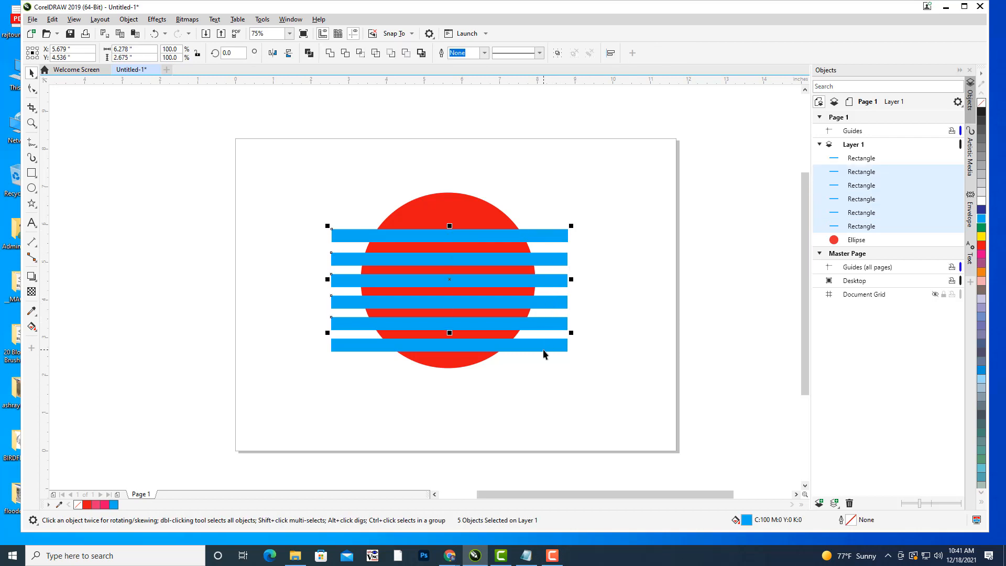
pyautogui.keyDown('shift'); pyautogui.click(544, 349); pyautogui.keyUp('shift')
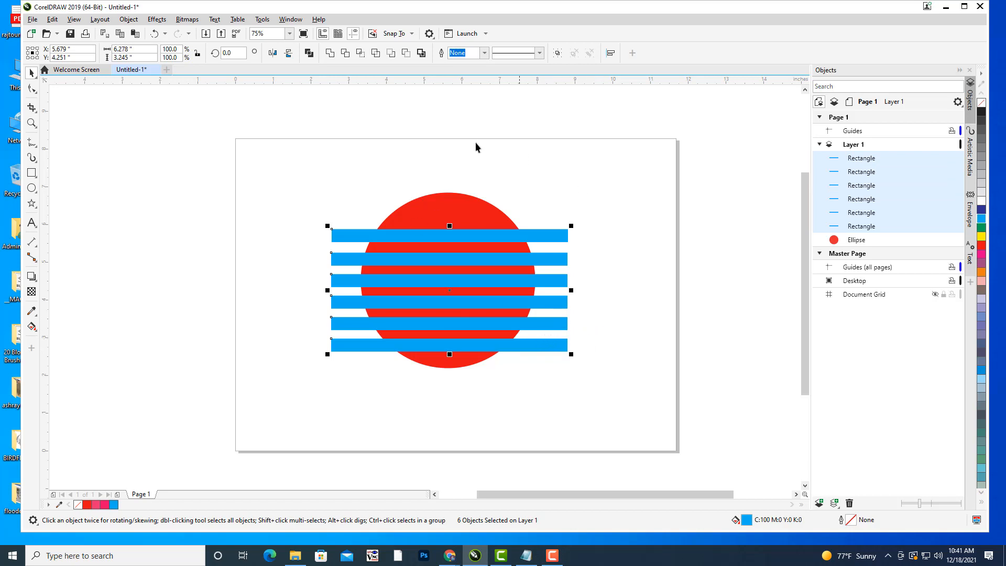
pyautogui.click(330, 53)
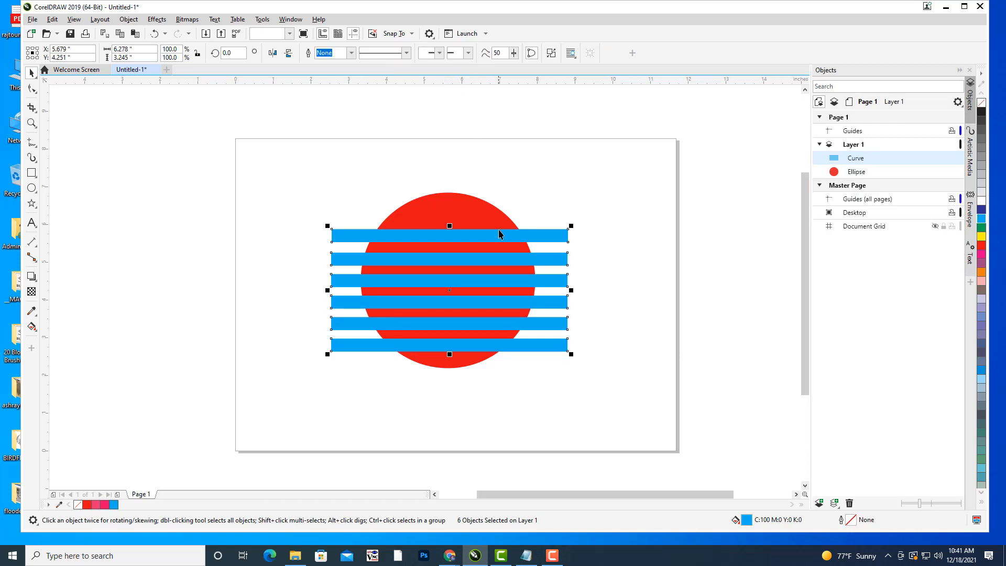
# Move the welded bars slightly up over the circle and cut them out of it with Back Minus Front
pyautogui.moveTo(451, 288); pyautogui.dragTo(453, 281)
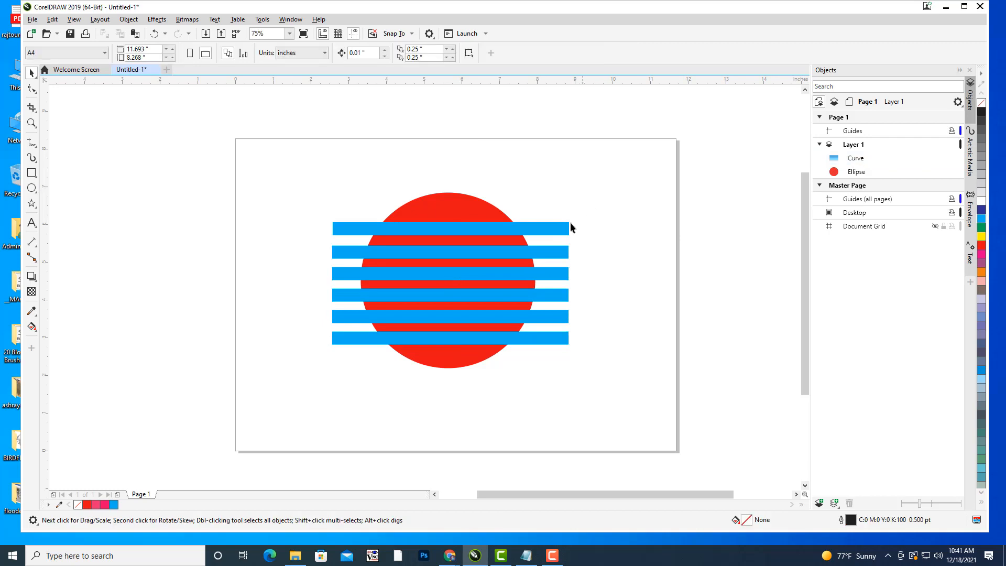
pyautogui.keyDown('shift'); pyautogui.click(462, 201); pyautogui.keyUp('shift')
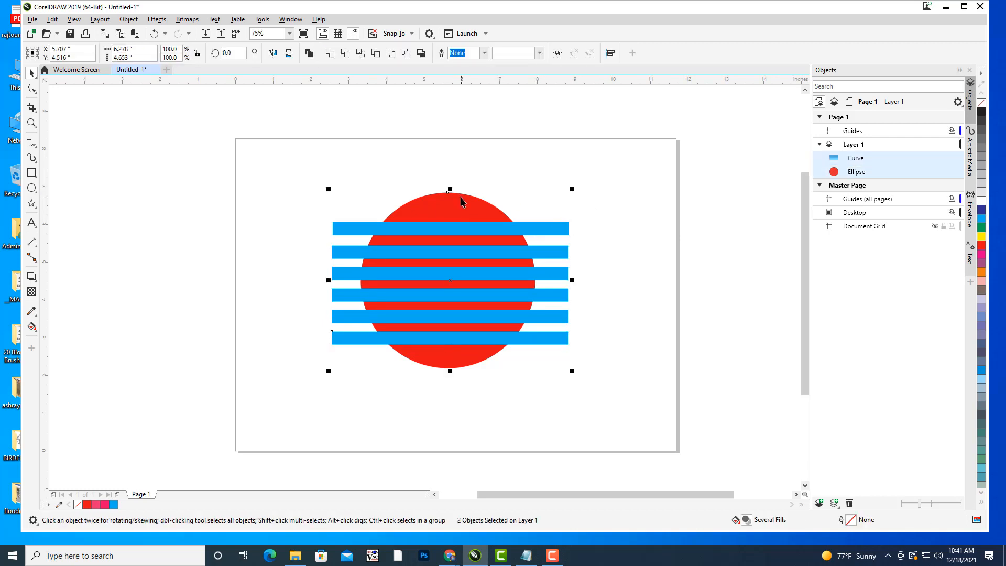
pyautogui.click(407, 54)
pyautogui.click(791, 241)
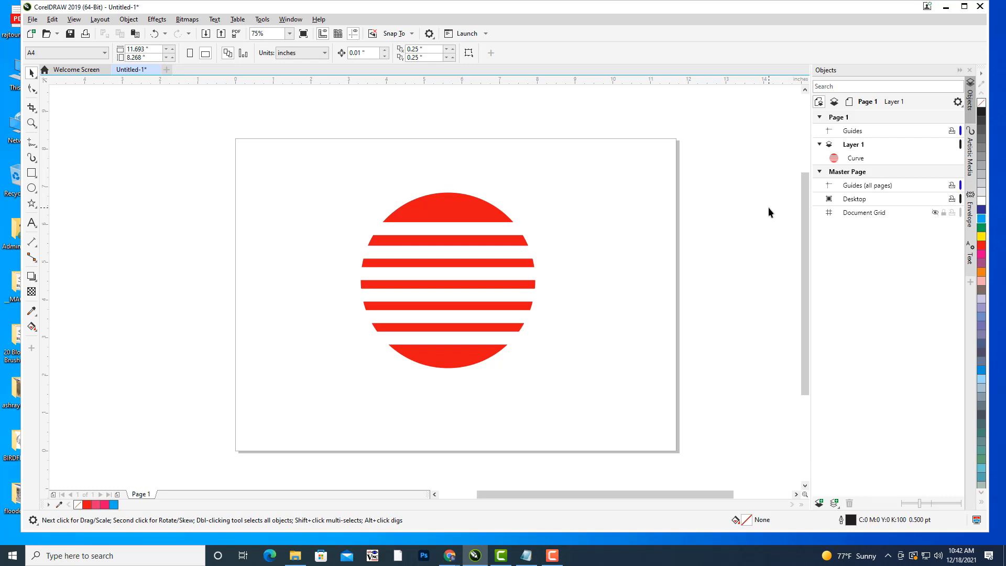
# Undo the stripe cut and rotate the welded cyan bars clockwise to an angle of about 327 degrees
pyautogui.hotkey('ctrl', 'z')
pyautogui.click(595, 222)
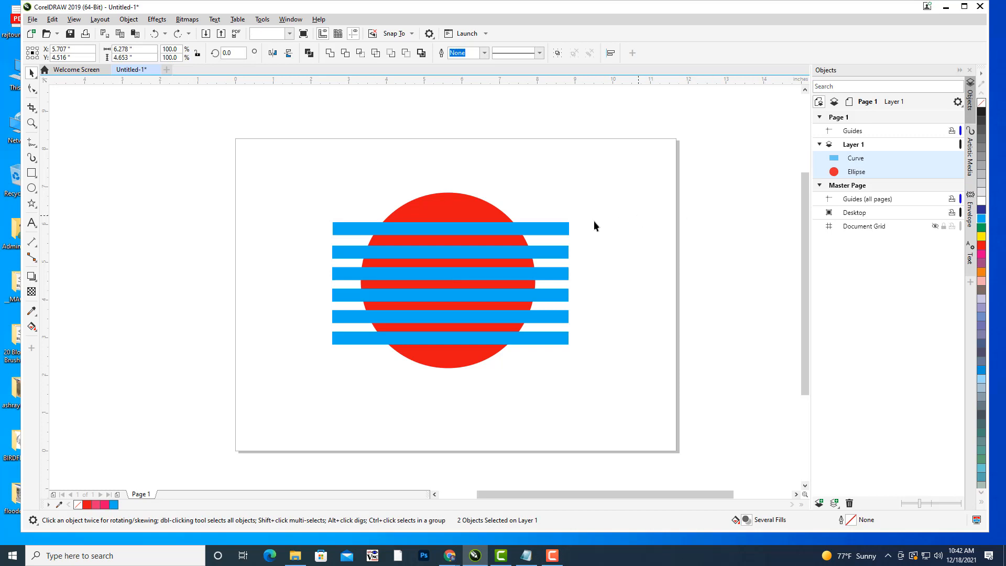
pyautogui.click(554, 230)
pyautogui.click(548, 226)
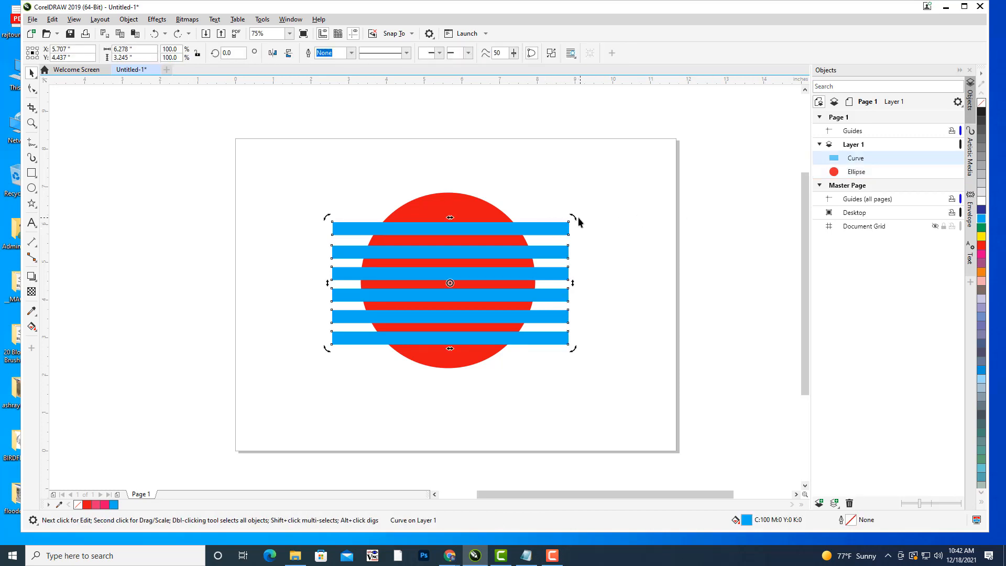
pyautogui.moveTo(577, 218); pyautogui.dragTo(574, 294)
pyautogui.click(597, 272)
pyautogui.click(559, 293)
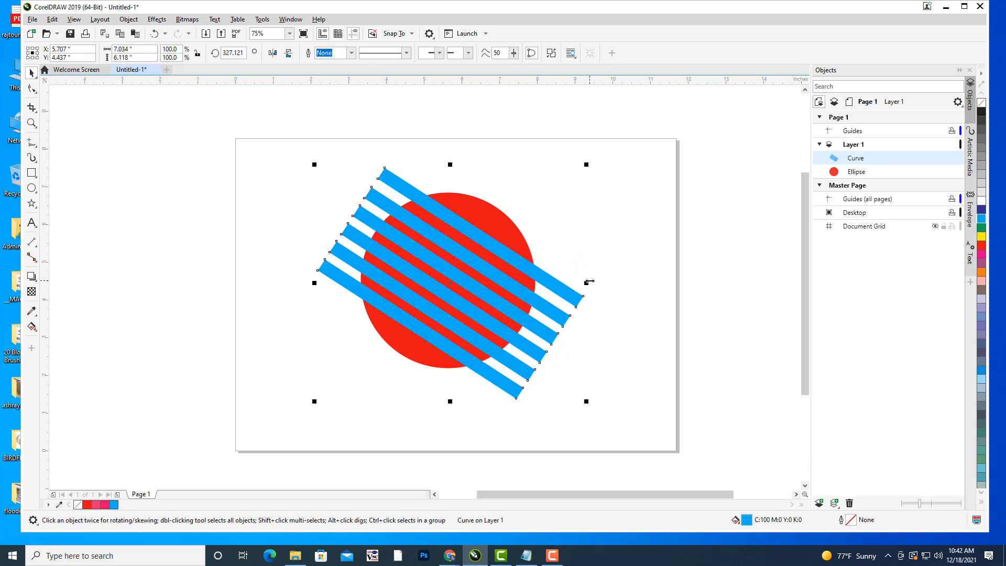
# Scale the tilted bars proportionally to about 86% and place them over the circle at about X 5.82, Y 4.39 inches
pyautogui.moveTo(588, 281); pyautogui.dragTo(579, 284)
pyautogui.hotkey('ctrl', 'z')
pyautogui.moveTo(587, 164); pyautogui.dragTo(558, 190)
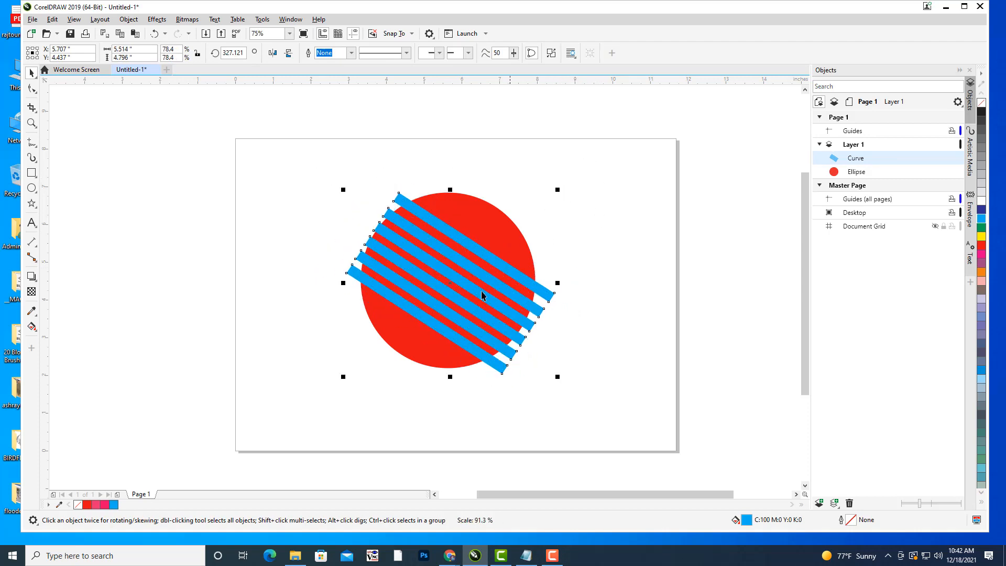
pyautogui.moveTo(489, 292); pyautogui.dragTo(481, 289)
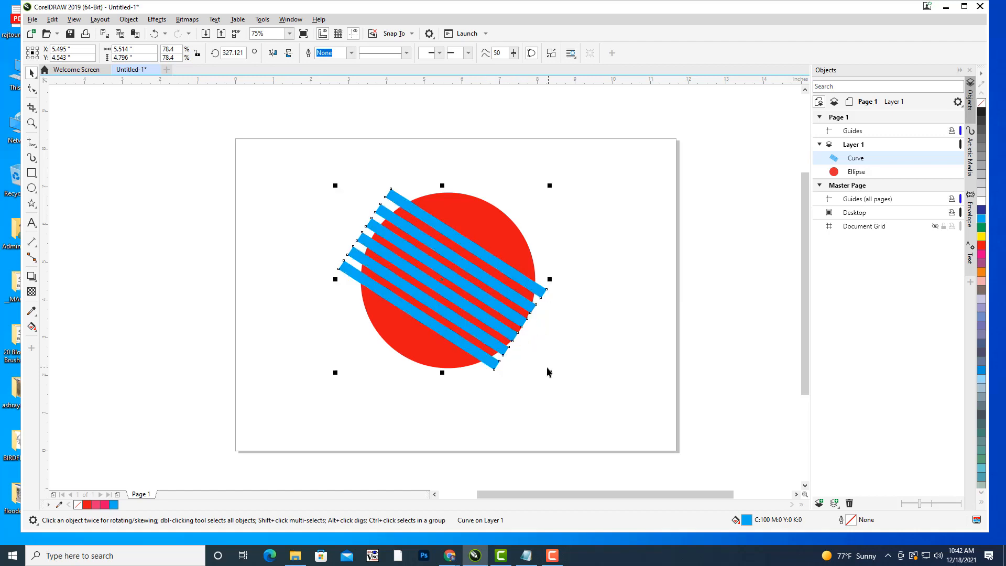
pyautogui.moveTo(549, 372); pyautogui.dragTo(571, 391)
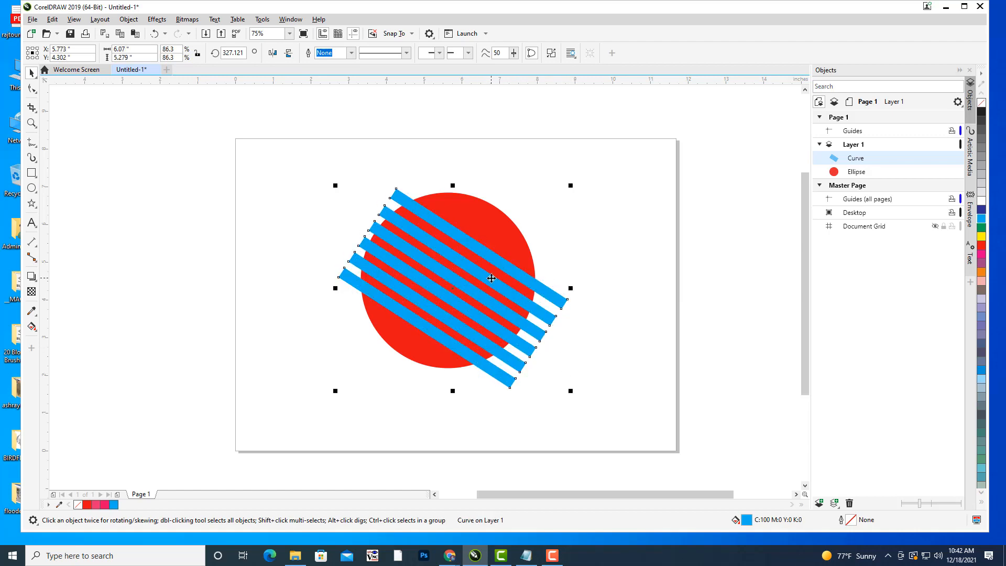
pyautogui.moveTo(492, 279); pyautogui.dragTo(493, 276)
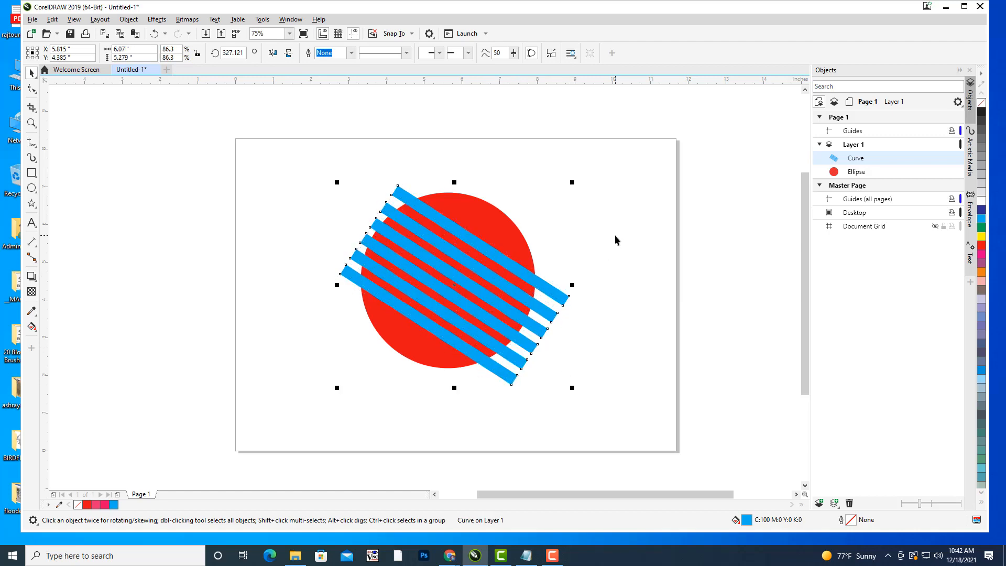
pyautogui.click(627, 234)
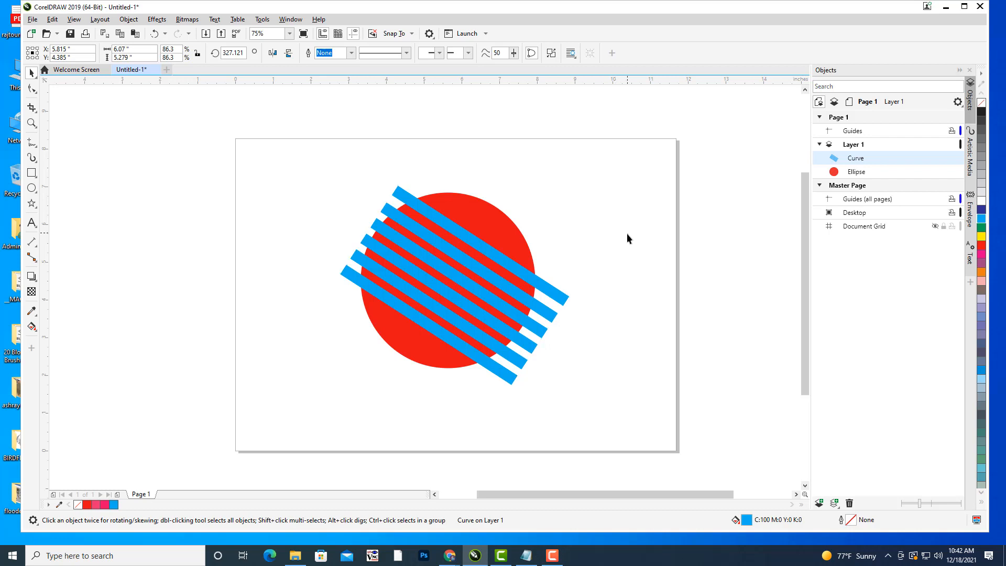
# Cut the tilted bars out of the red circle with Back Minus Front
pyautogui.click(546, 288)
pyautogui.keyDown('shift'); pyautogui.click(501, 222); pyautogui.keyUp('shift')
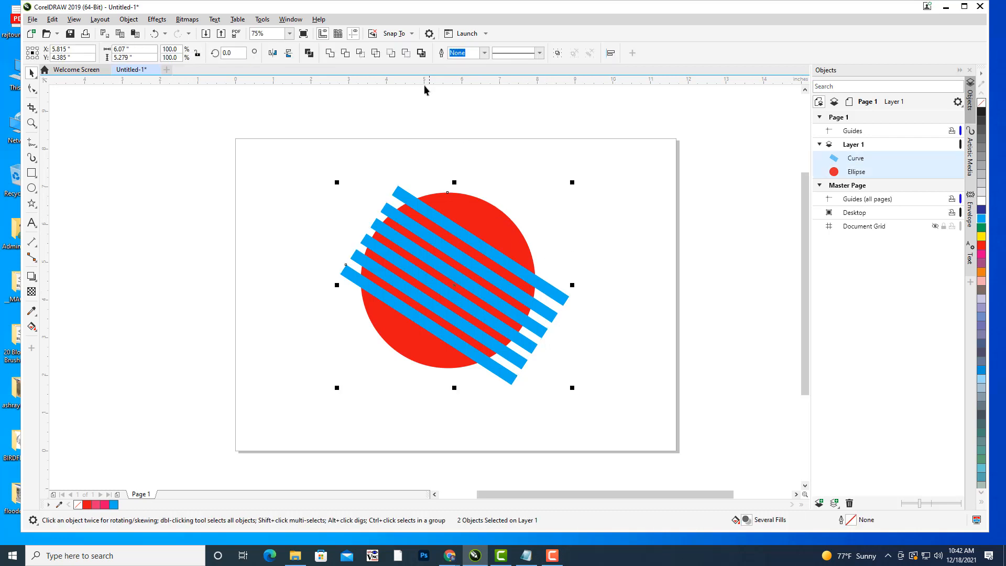
pyautogui.click(405, 53)
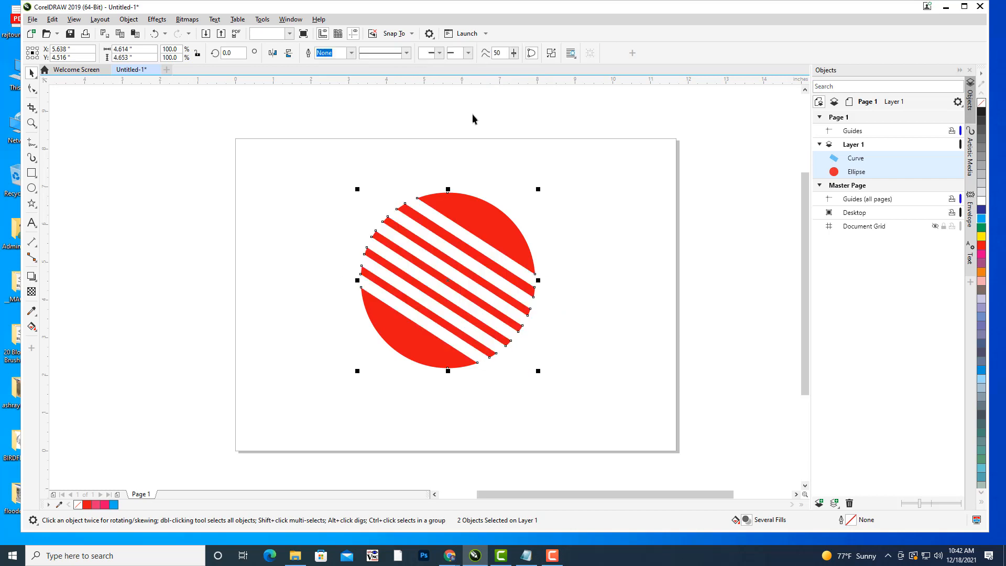
pyautogui.click(711, 191)
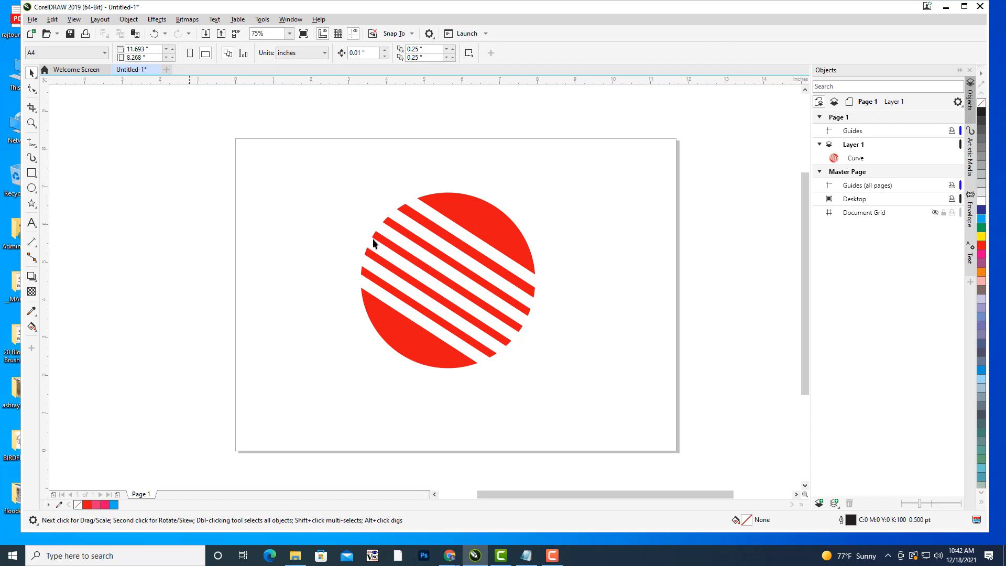
# Add a drop shadow to the striped circle, stretching it straight down from the circle's top edge to its bottom edge
pyautogui.click(503, 247)
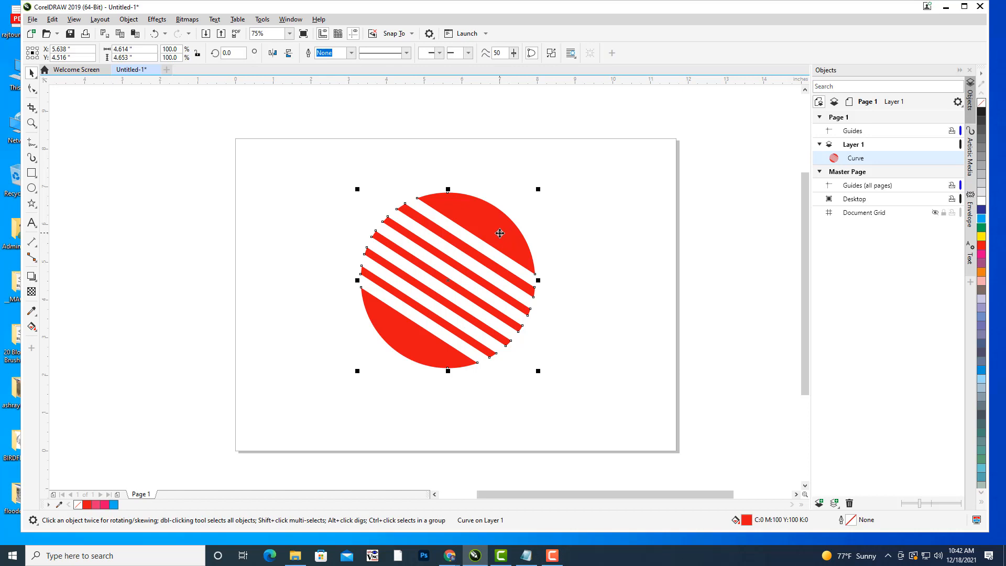
pyautogui.click(569, 241)
pyautogui.click(501, 235)
pyautogui.click(648, 294)
pyautogui.click(521, 243)
pyautogui.click(37, 283)
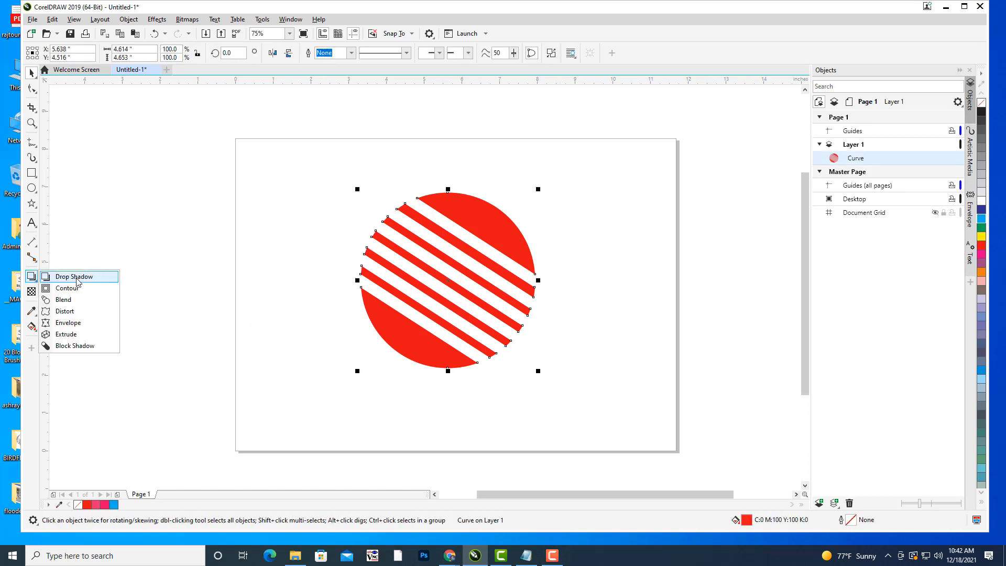
pyautogui.click(76, 278)
pyautogui.moveTo(448, 192); pyautogui.dragTo(447, 370)
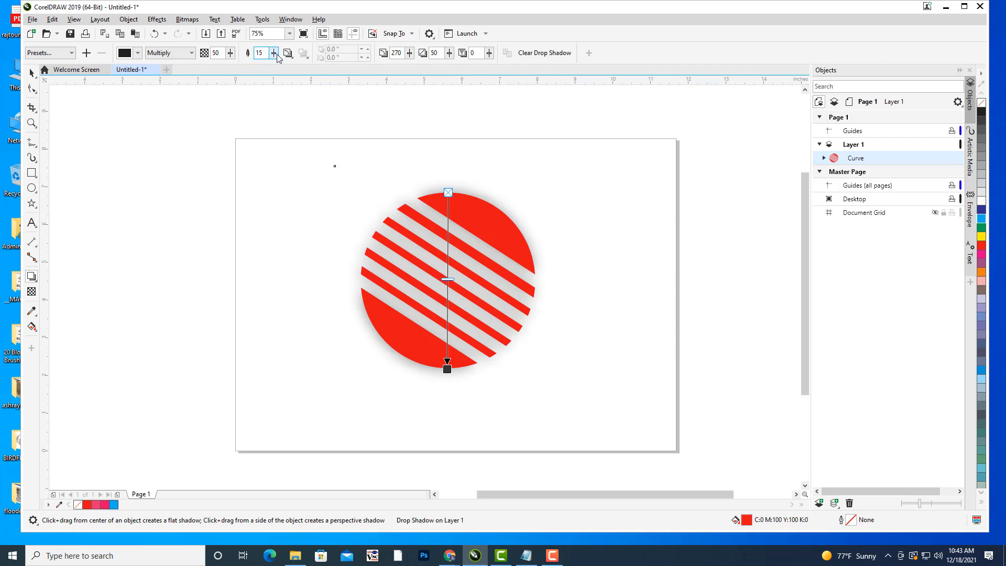
# Set the drop shadow's opacity to 74 and its feathering to 4
pyautogui.click(230, 54)
pyautogui.moveTo(233, 67); pyautogui.dragTo(266, 69)
pyautogui.click(230, 54)
pyautogui.click(230, 54)
pyautogui.click(274, 53)
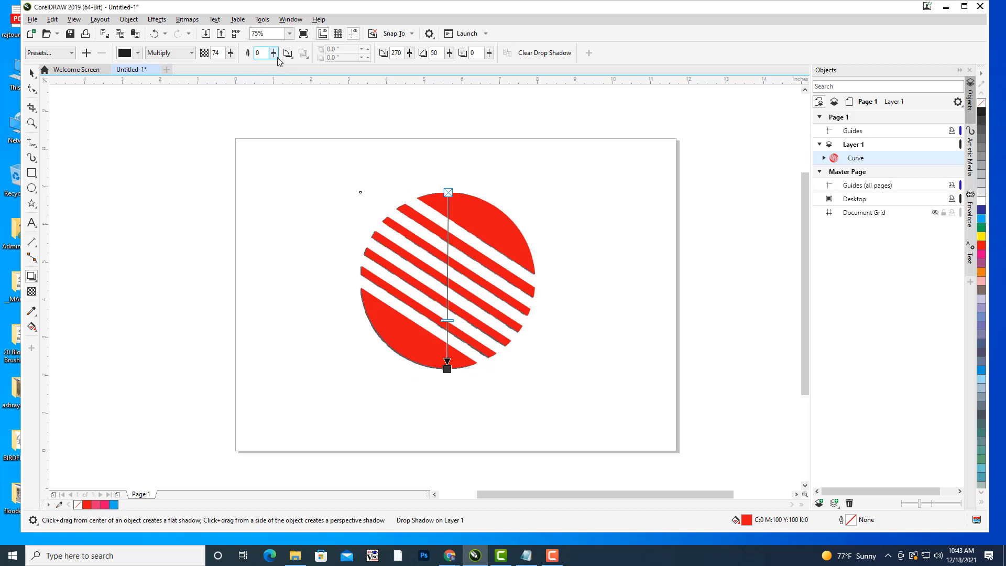
pyautogui.click(276, 55)
pyautogui.moveTo(279, 71); pyautogui.dragTo(281, 71)
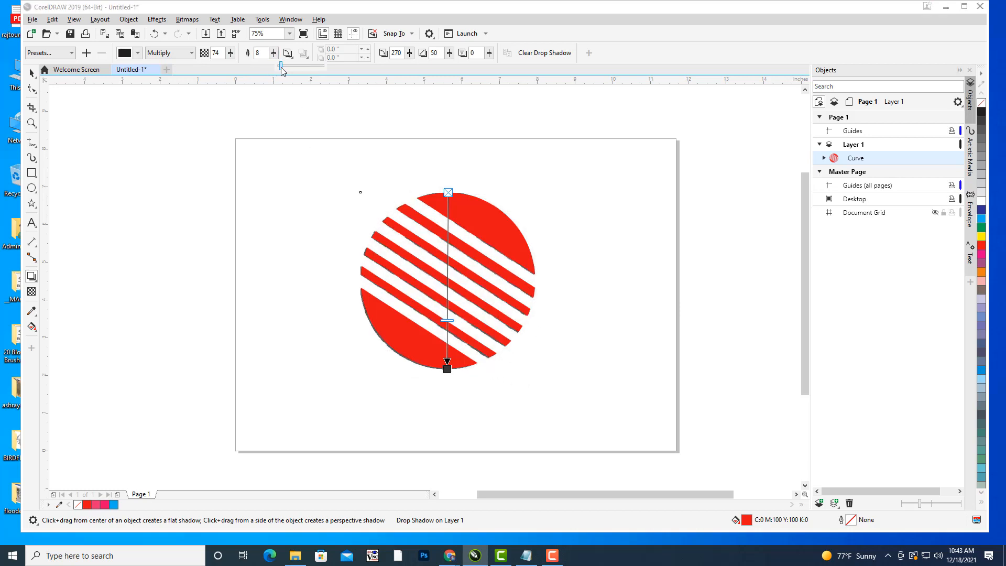
pyautogui.click(276, 56)
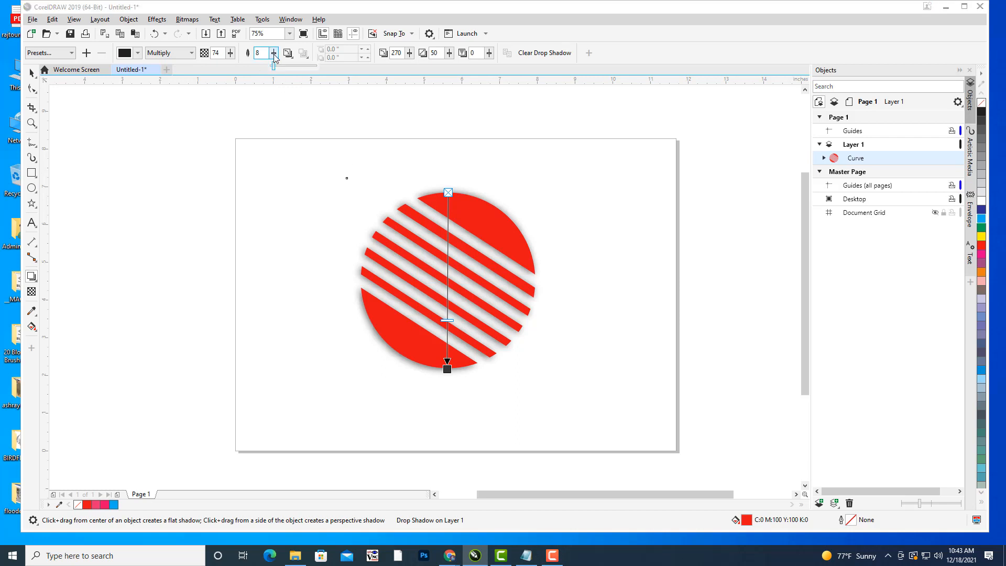
pyautogui.moveTo(274, 66); pyautogui.dragTo(273, 71)
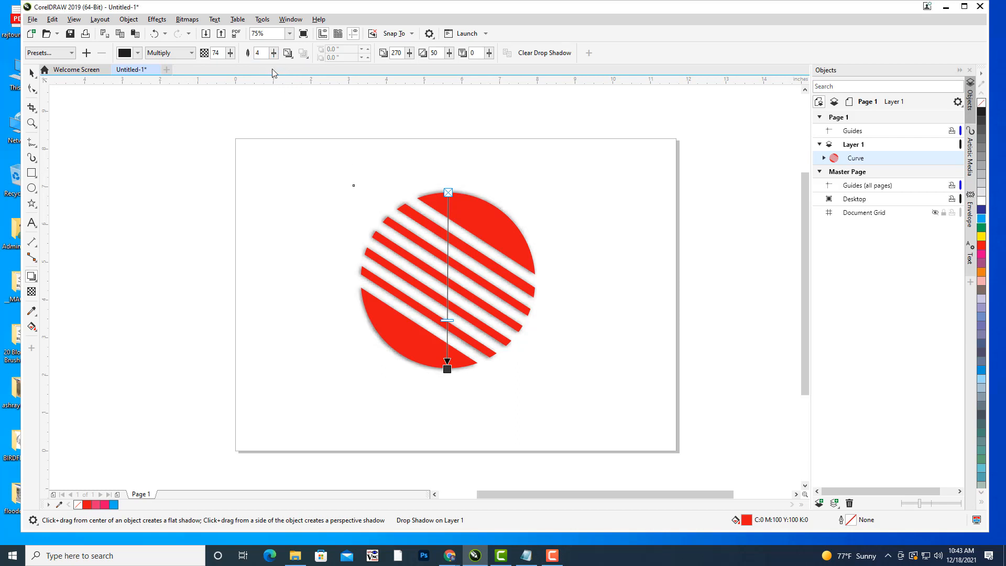
# Shift the drop shadow slightly to the left of the circle, at an angle of about 268 degrees, and deselect it
pyautogui.moveTo(447, 368)
pyautogui.mouseDown()
pyautogui.moveTo(460, 372)
pyautogui.moveTo(452, 375)
pyautogui.mouseUp()
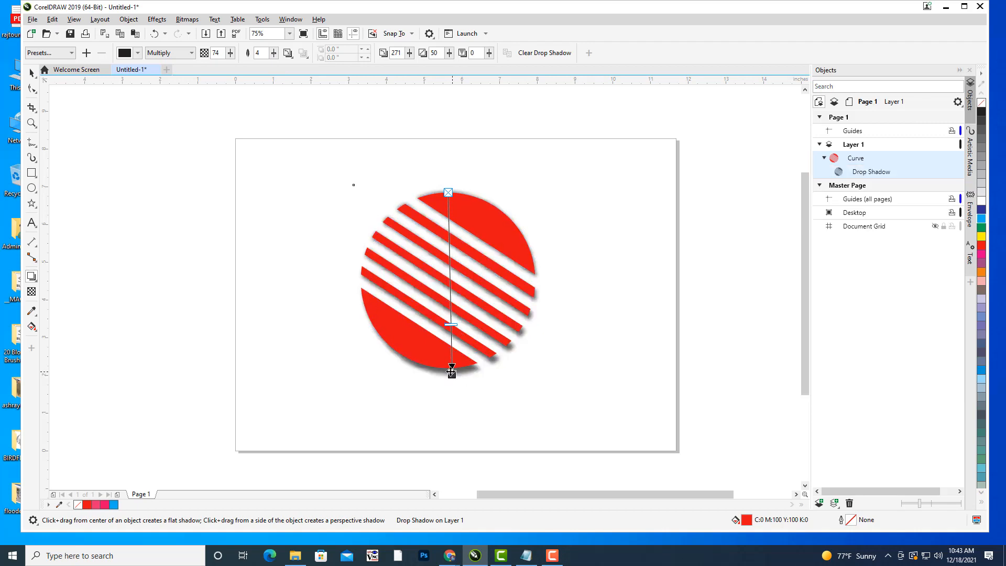
pyautogui.moveTo(451, 369)
pyautogui.mouseDown()
pyautogui.moveTo(422, 355)
pyautogui.moveTo(443, 368)
pyautogui.mouseUp()
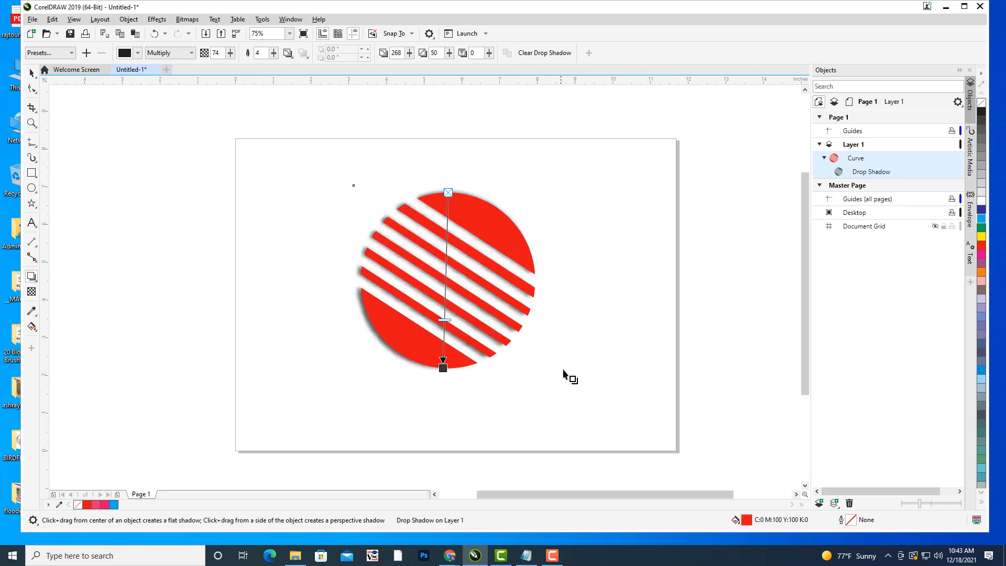
pyautogui.click(31, 75)
pyautogui.click(159, 190)
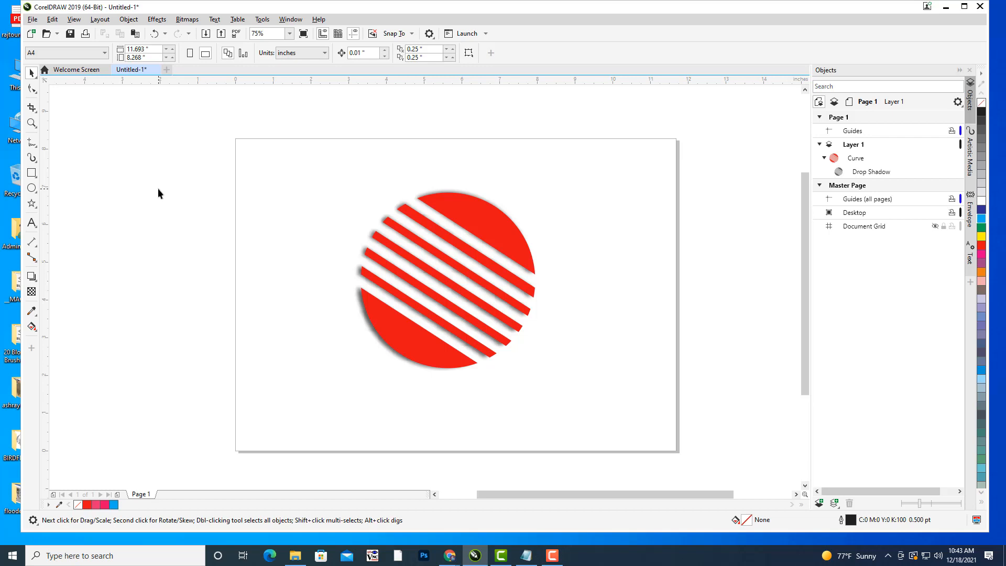
# Create a page-sized rectangle behind the striped circle, fill it with green and remove its outline
pyautogui.doubleClick(34, 174)
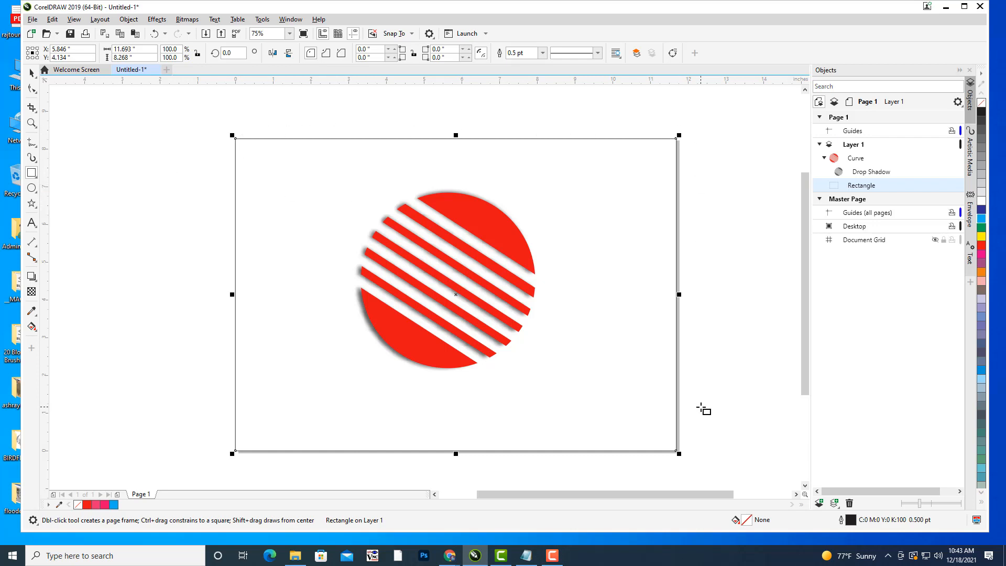
pyautogui.click(982, 226)
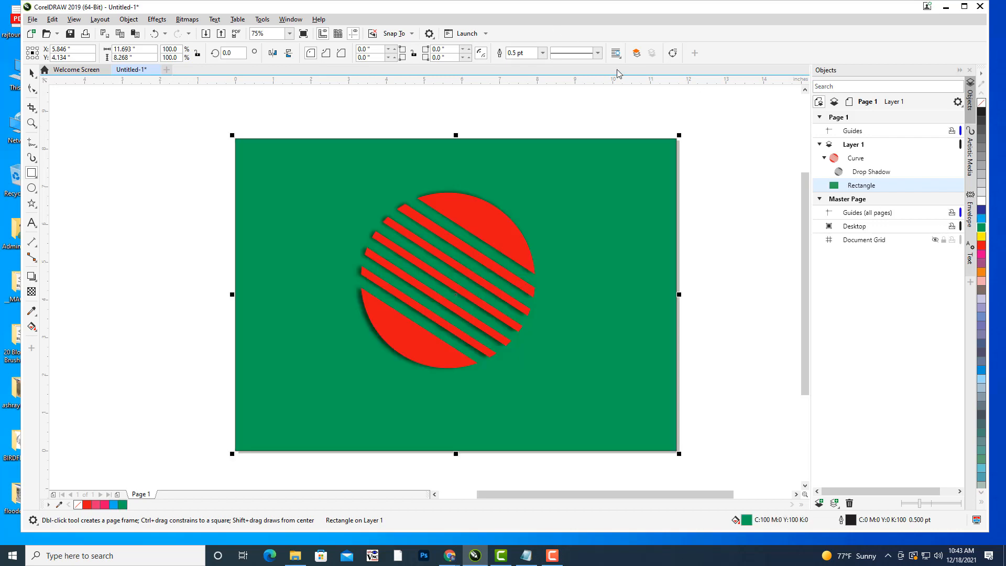
pyautogui.click(542, 53)
pyautogui.click(529, 62)
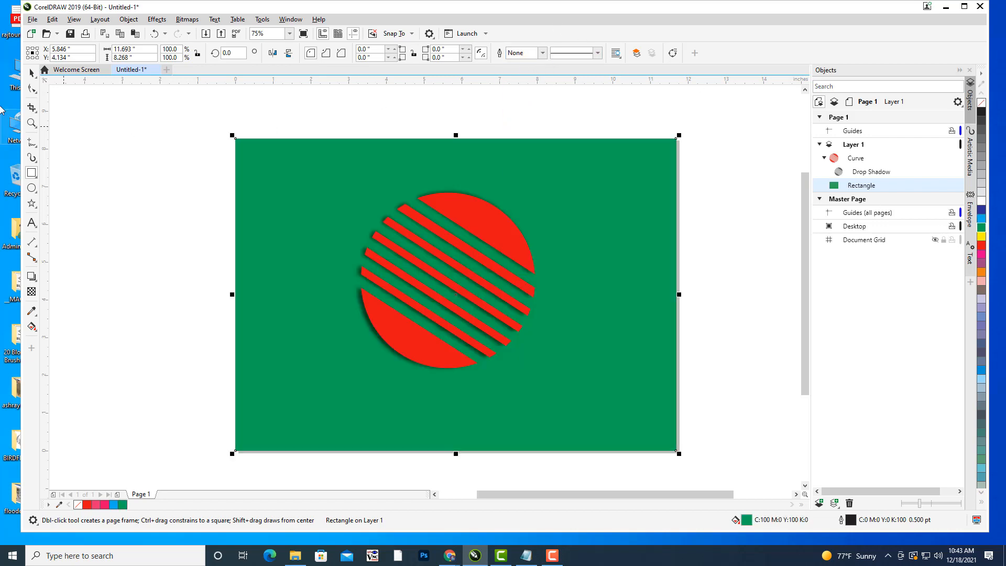
pyautogui.click(31, 72)
pyautogui.click(141, 135)
# Give the background rectangle a fountain fill using the greengradient preset
pyautogui.click(599, 179)
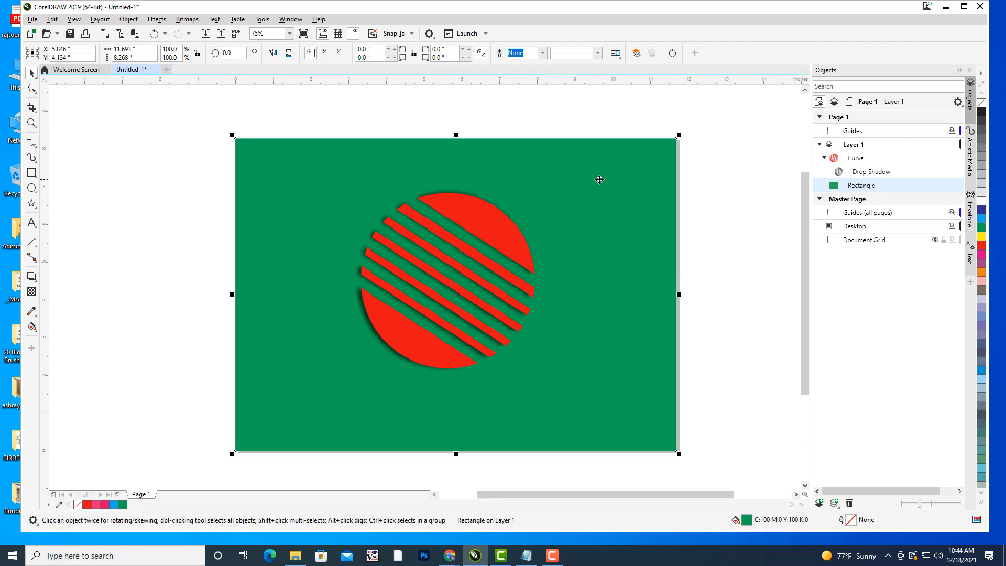
pyautogui.press('F11')
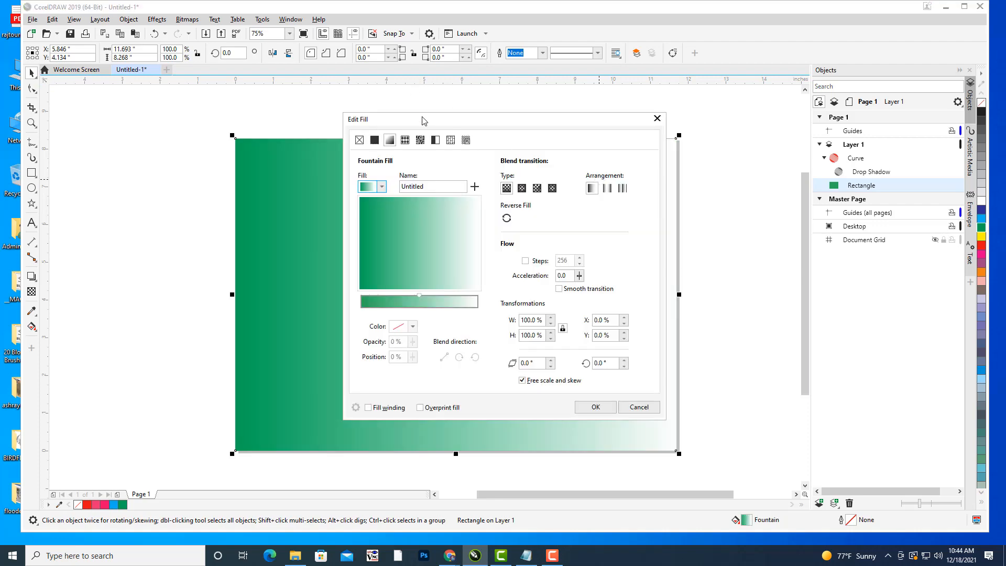
pyautogui.moveTo(424, 121); pyautogui.dragTo(732, 53)
pyautogui.click(690, 119)
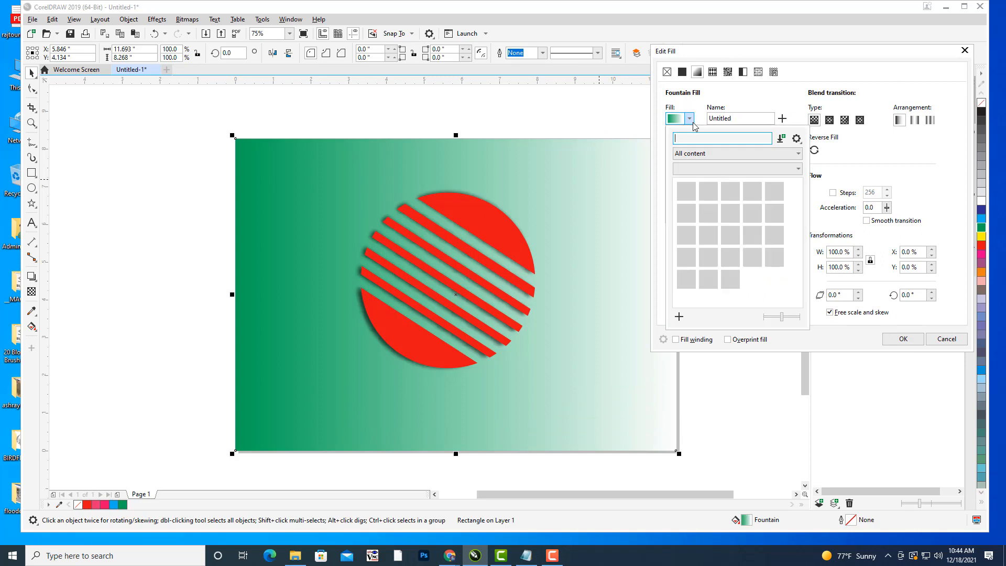
pyautogui.click(731, 215)
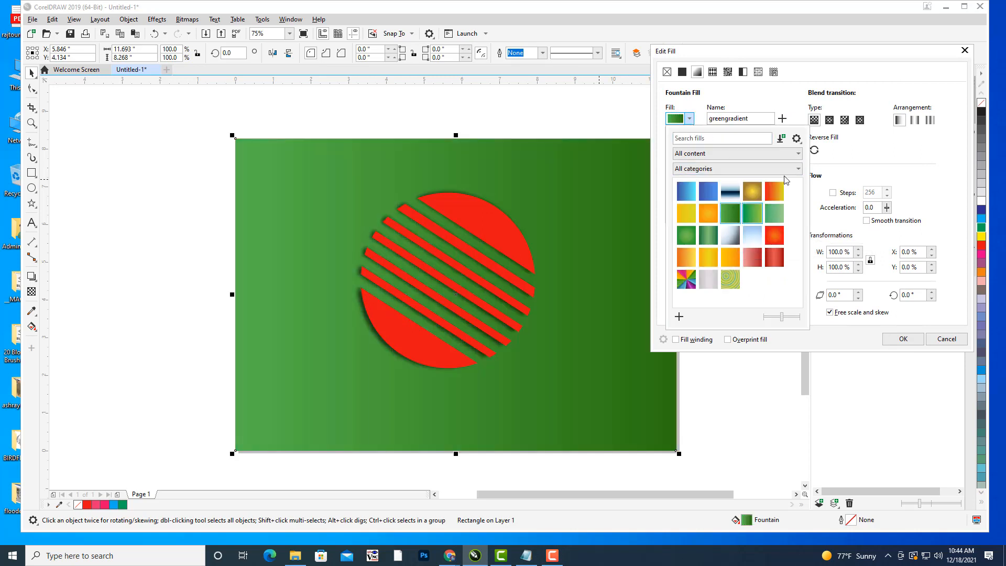
# Make the background gradient elliptical, reverse its colours and set its midpoint to 32%, then apply the fill
pyautogui.click(783, 101)
pyautogui.click(830, 120)
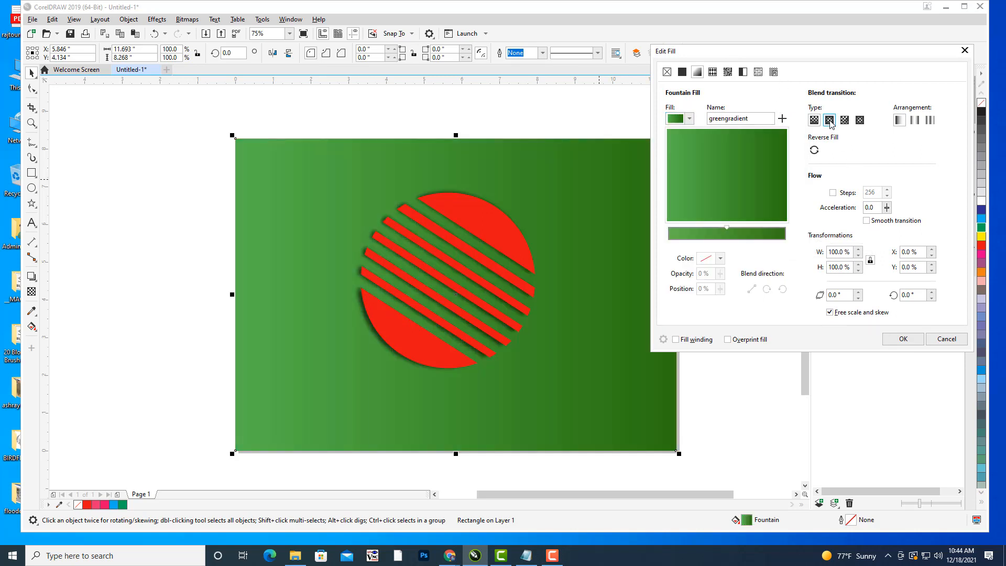
pyautogui.click(815, 150)
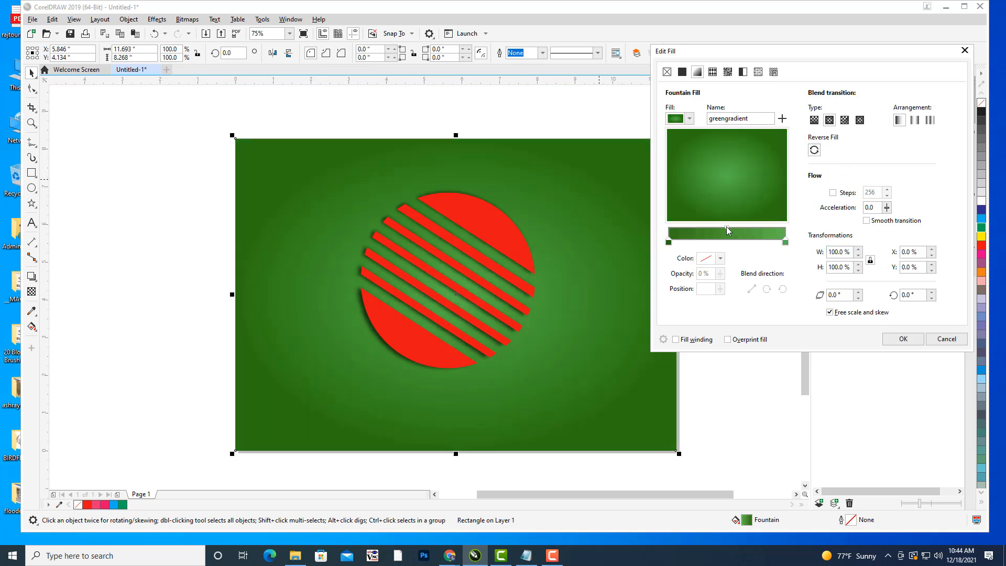
pyautogui.moveTo(727, 231); pyautogui.dragTo(704, 226)
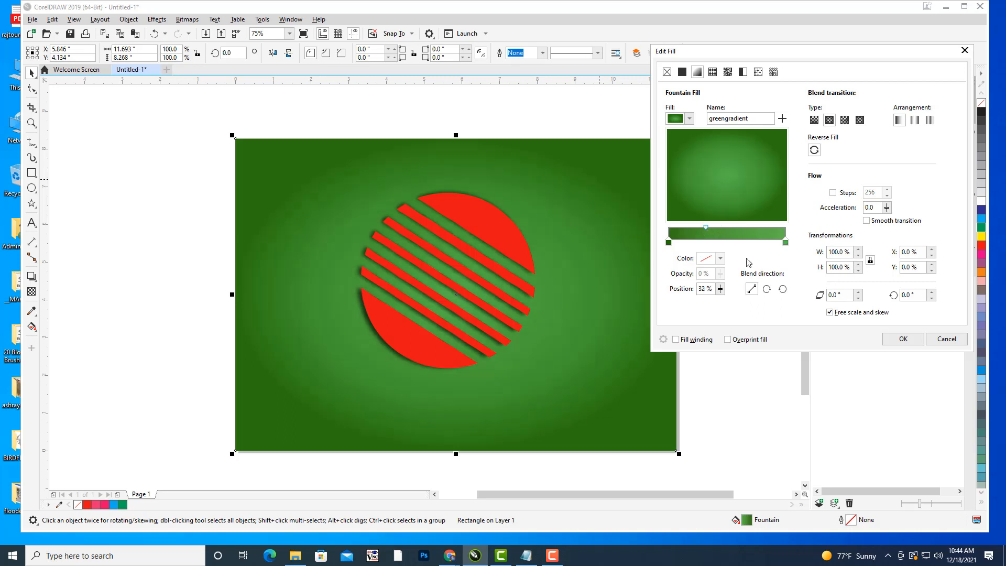
pyautogui.click(903, 339)
pyautogui.click(741, 276)
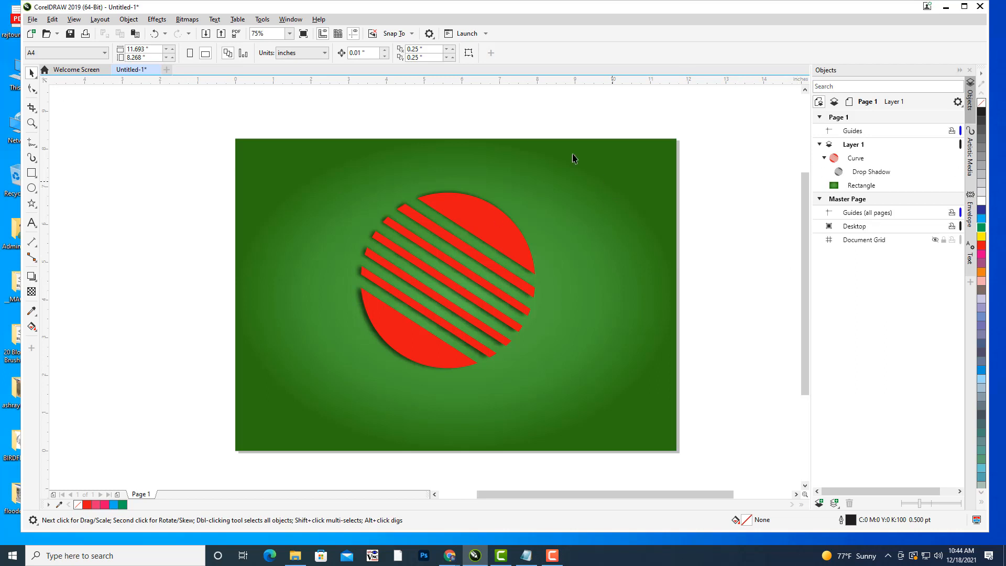
# Delete the striped circle, its shadow and the green background to clear the page
pyautogui.moveTo(207, 124); pyautogui.dragTo(727, 479)
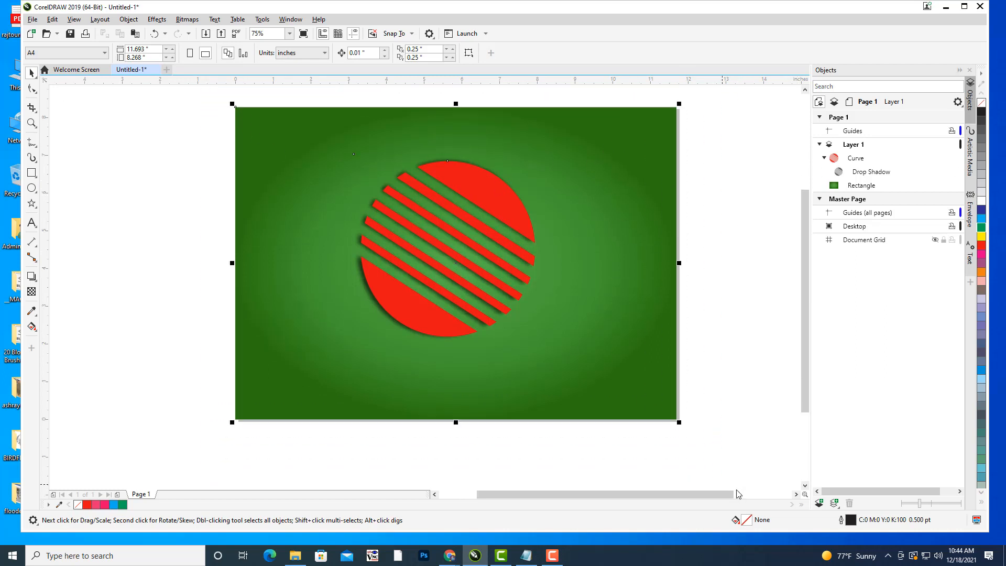
pyautogui.press('Delete')
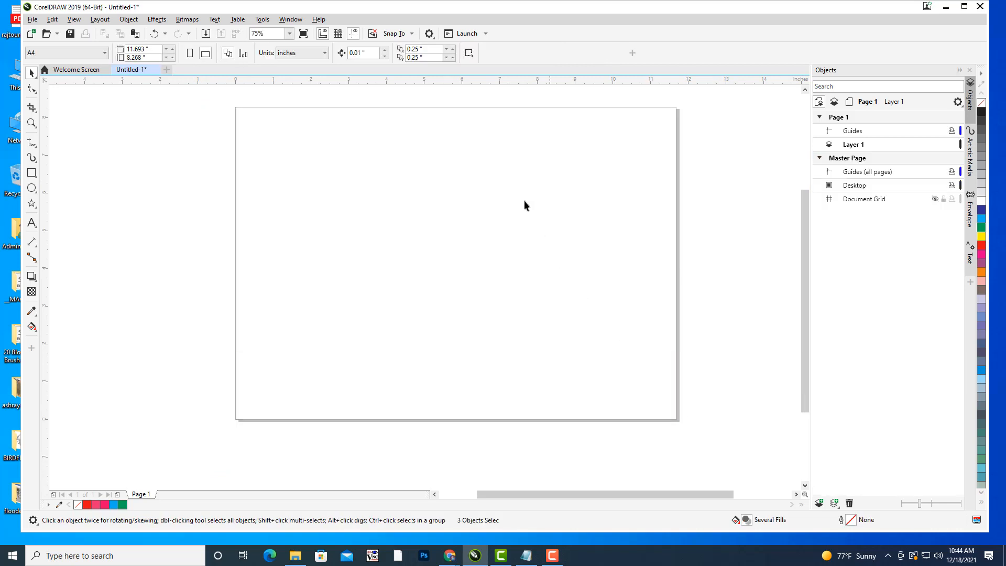
pyautogui.press('h')
pyautogui.moveTo(524, 201); pyautogui.dragTo(512, 231)
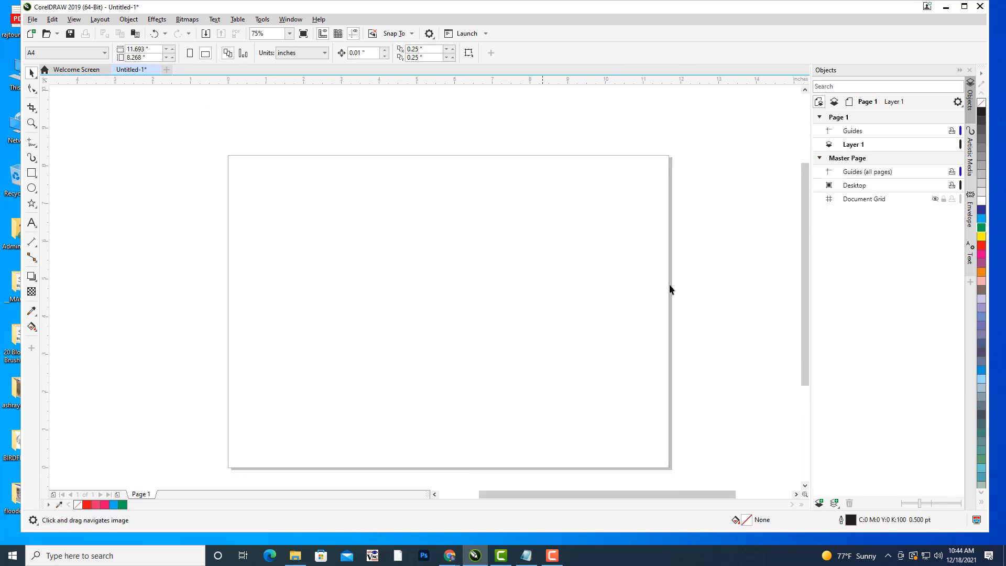
# Draw a five-pointed star about 4.24 × 4.03 inches near the page centre, fill it with red and remove its outline
pyautogui.click(31, 204)
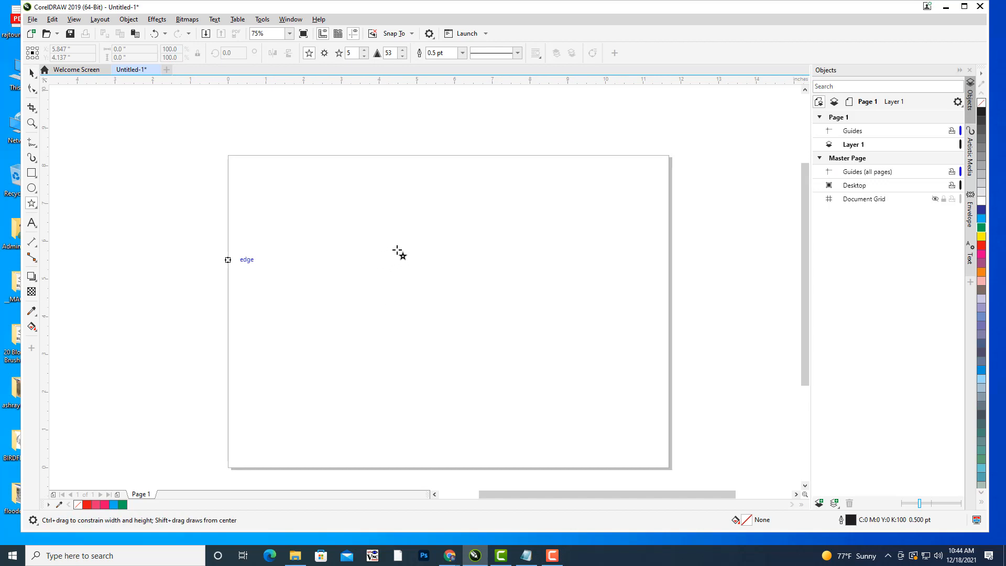
pyautogui.moveTo(386, 229); pyautogui.dragTo(554, 386)
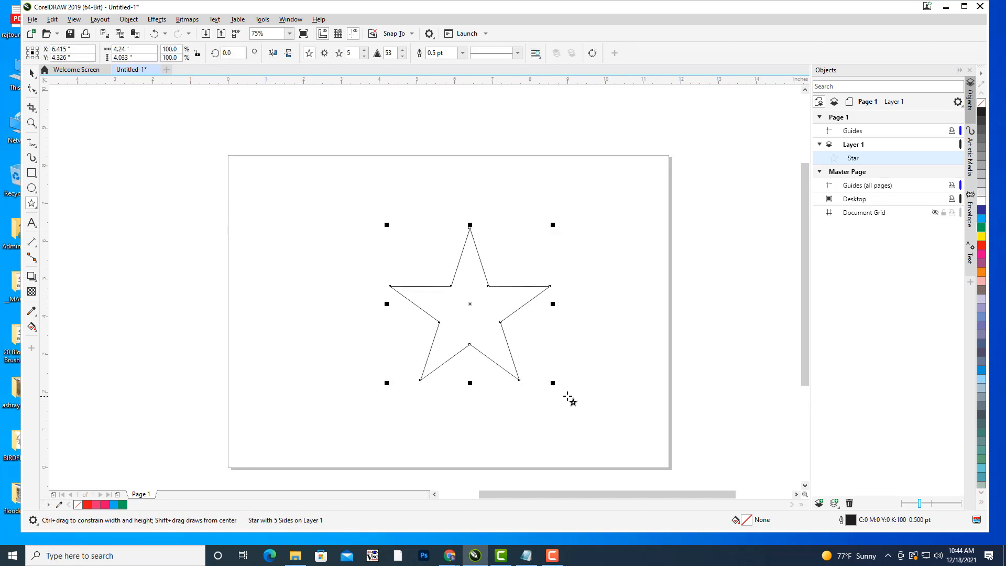
pyautogui.click(982, 246)
pyautogui.click(463, 53)
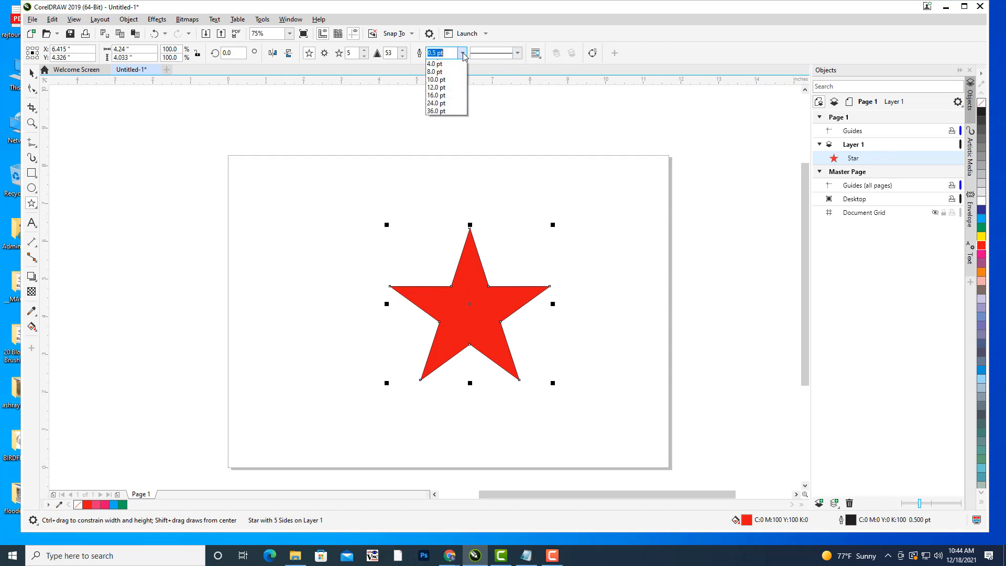
pyautogui.click(443, 64)
# Centre the star on the page and enlarge it proportionally about its centre to about 6.04 × 5.75 inches
pyautogui.press('space')
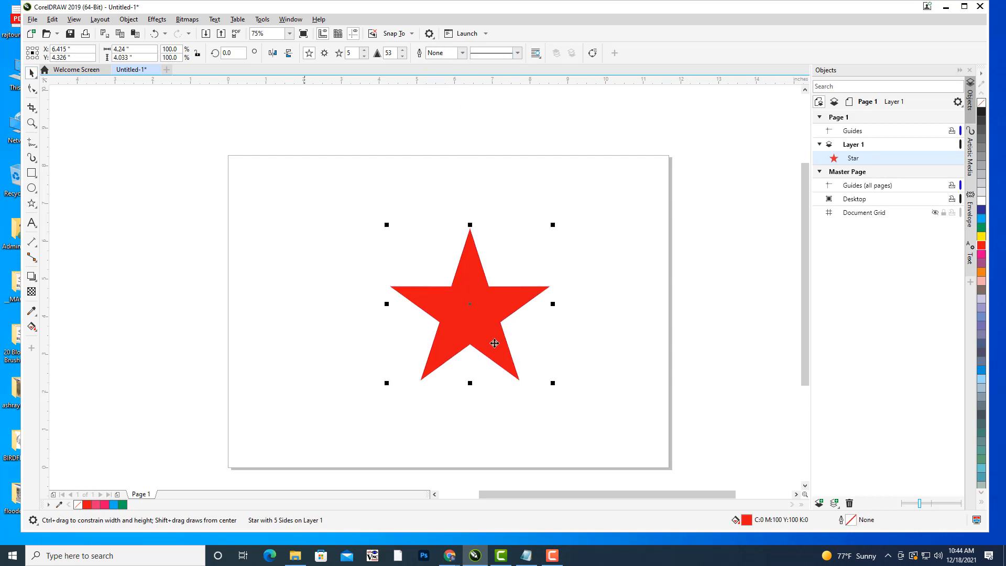
pyautogui.moveTo(481, 314); pyautogui.dragTo(542, 306)
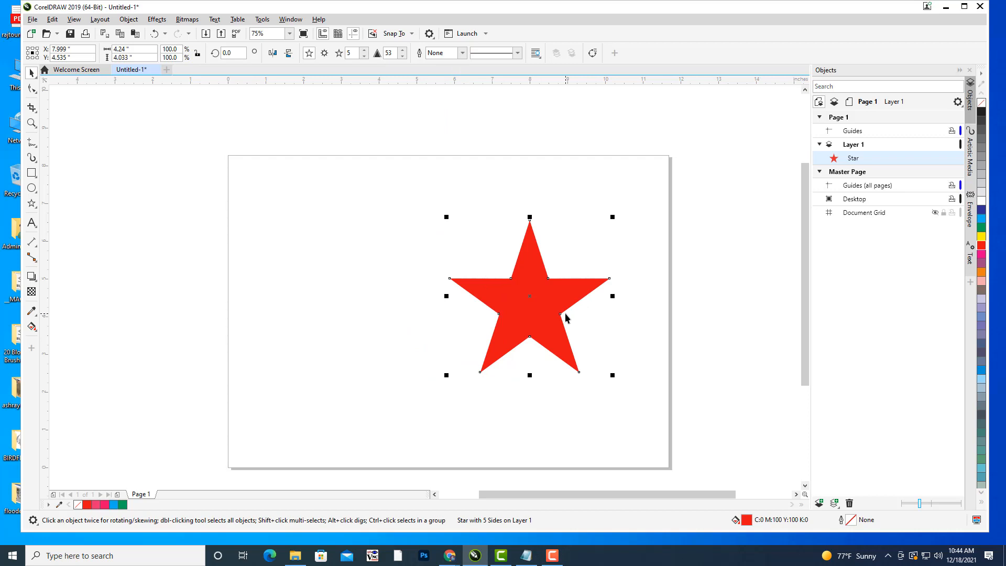
pyautogui.press('p')
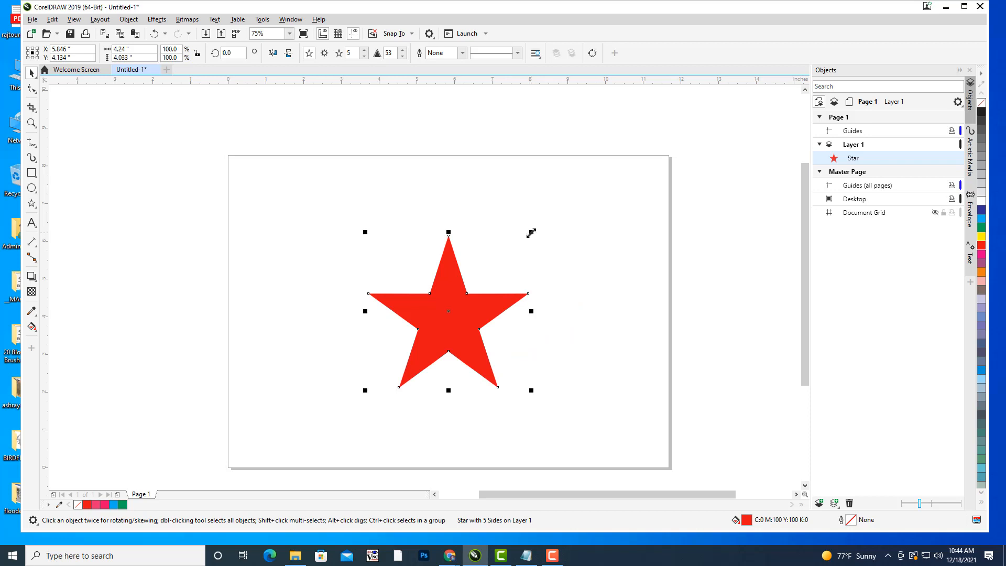
pyautogui.moveTo(531, 232); pyautogui.dragTo(566, 200)
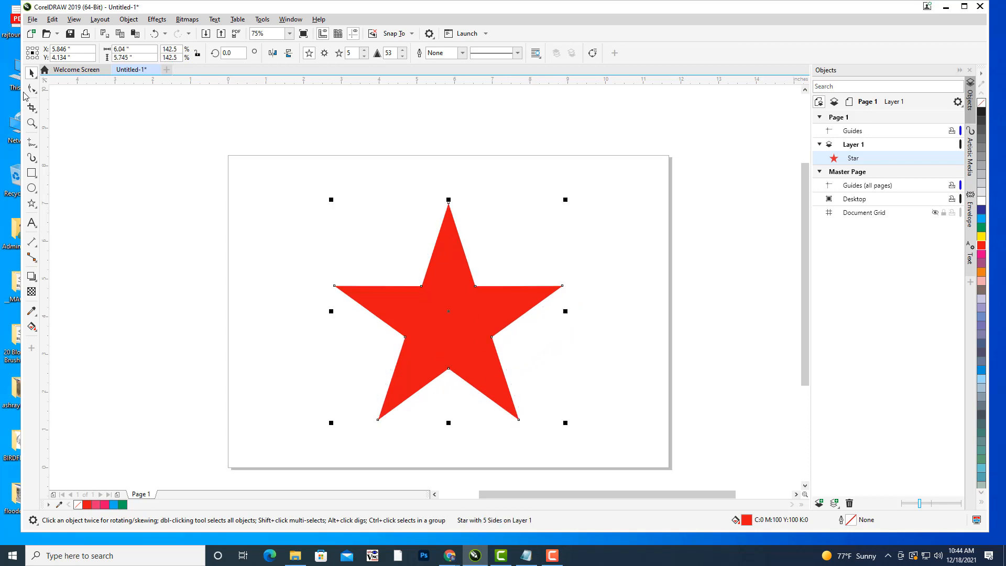
# Broaden the star's arms by moving an inner node outward to a sharpness of about 34, and shift the star slightly upward
pyautogui.click(31, 88)
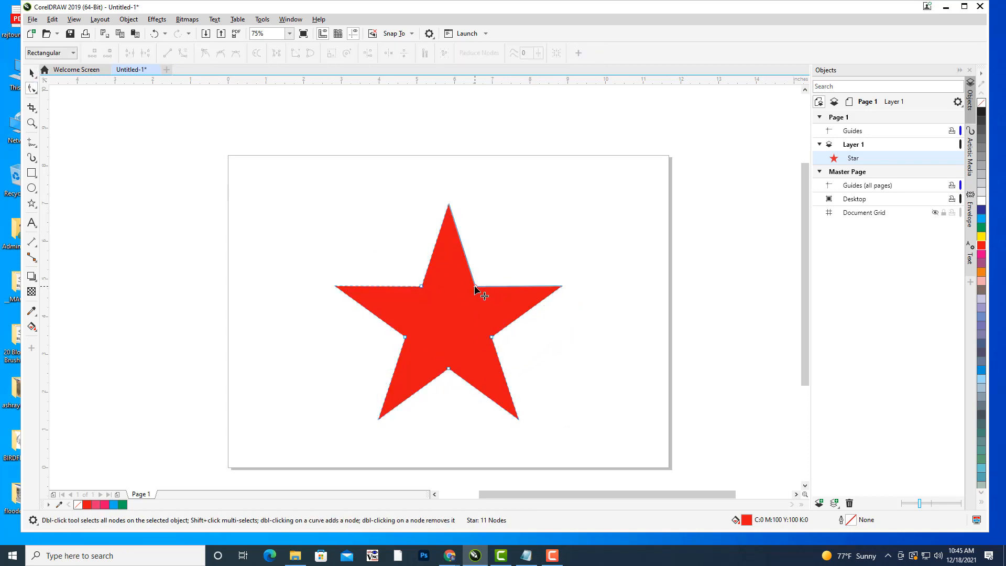
pyautogui.moveTo(481, 284); pyautogui.dragTo(483, 271)
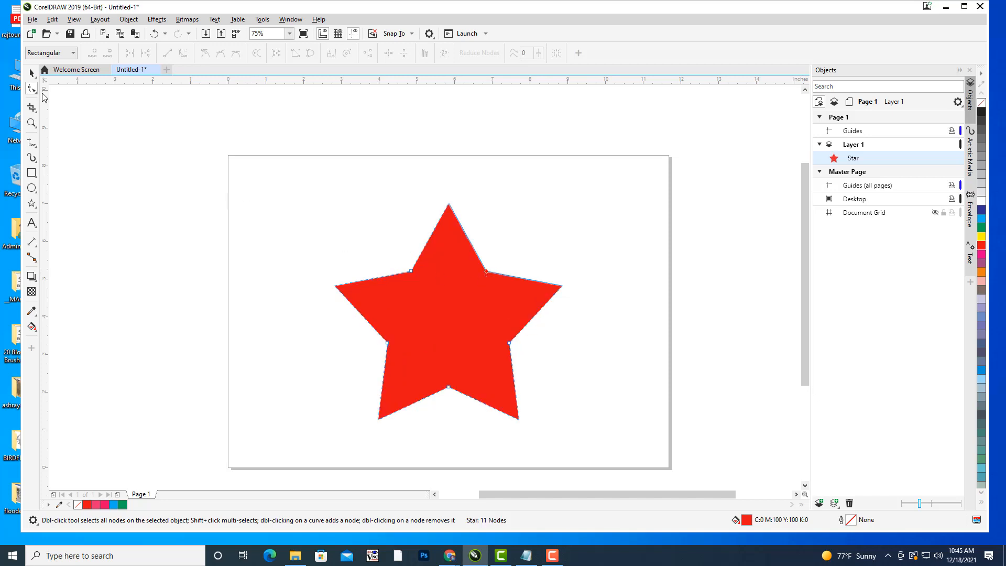
pyautogui.click(32, 72)
pyautogui.click(181, 189)
pyautogui.click(459, 326)
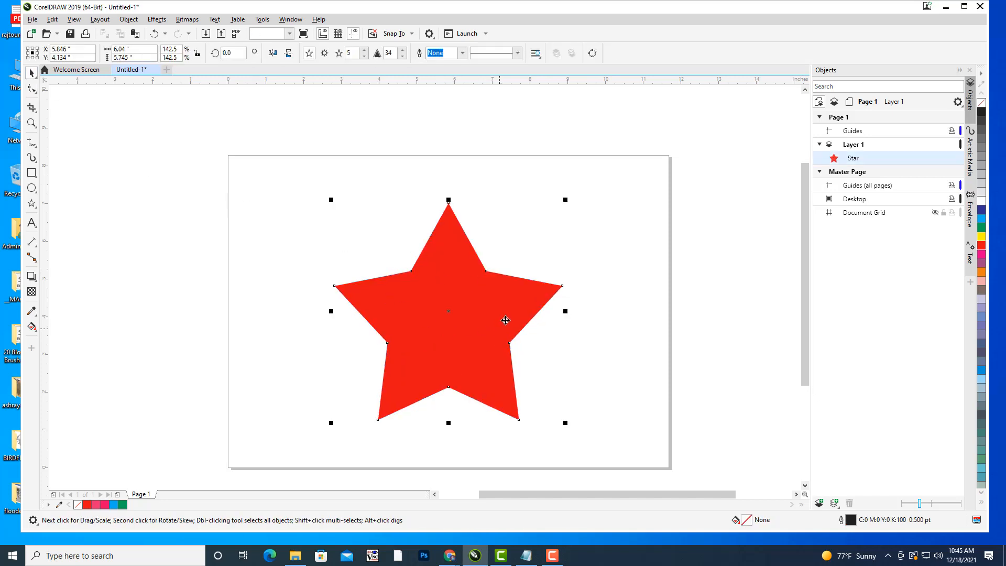
pyautogui.moveTo(499, 300); pyautogui.dragTo(500, 297)
pyautogui.click(679, 309)
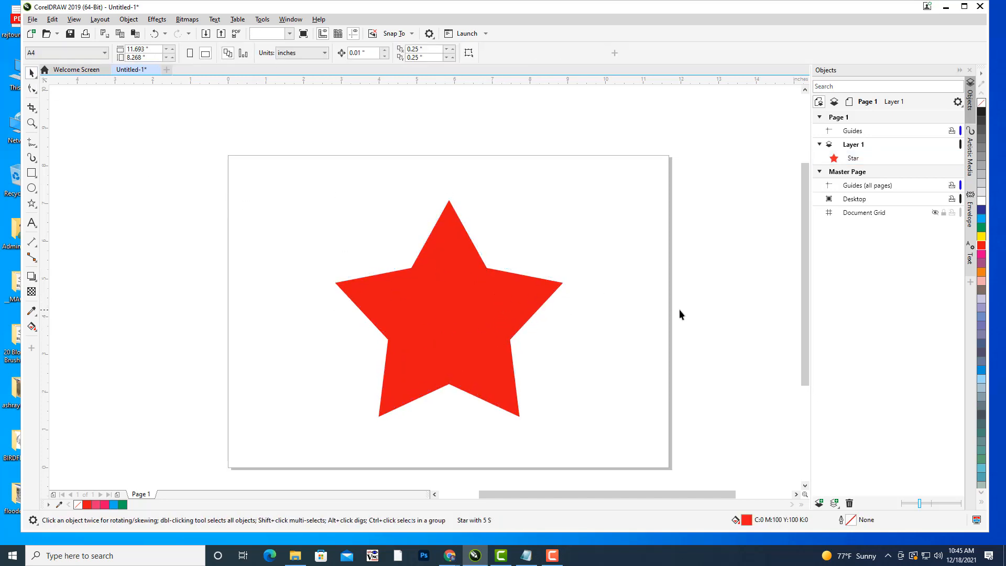
pyautogui.click(447, 304)
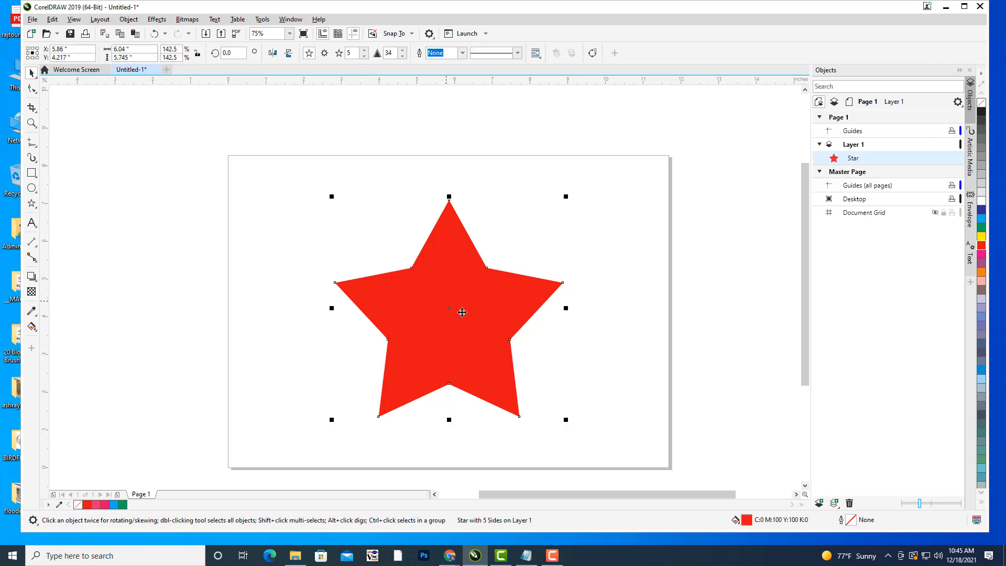
# Create a green bar about 4.43 × 0.31 inches without an outline and place it across the right half of the star's top point
pyautogui.click(31, 172)
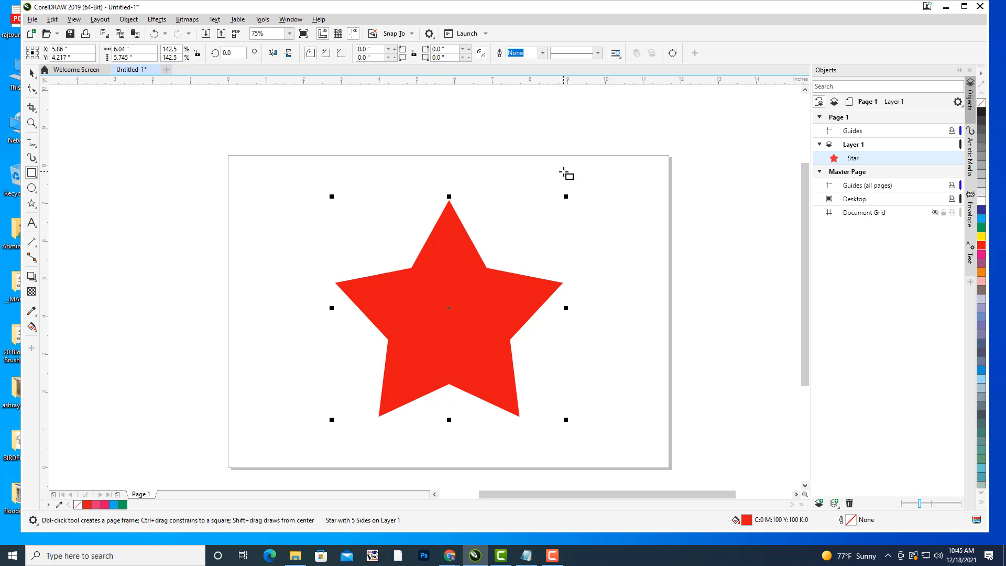
pyautogui.moveTo(564, 172); pyautogui.dragTo(732, 184)
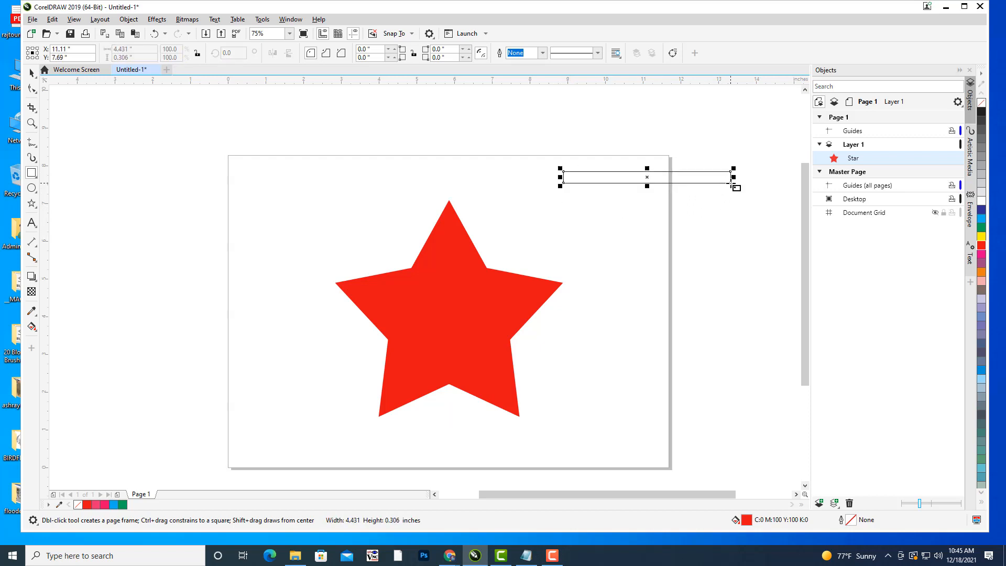
pyautogui.click(981, 227)
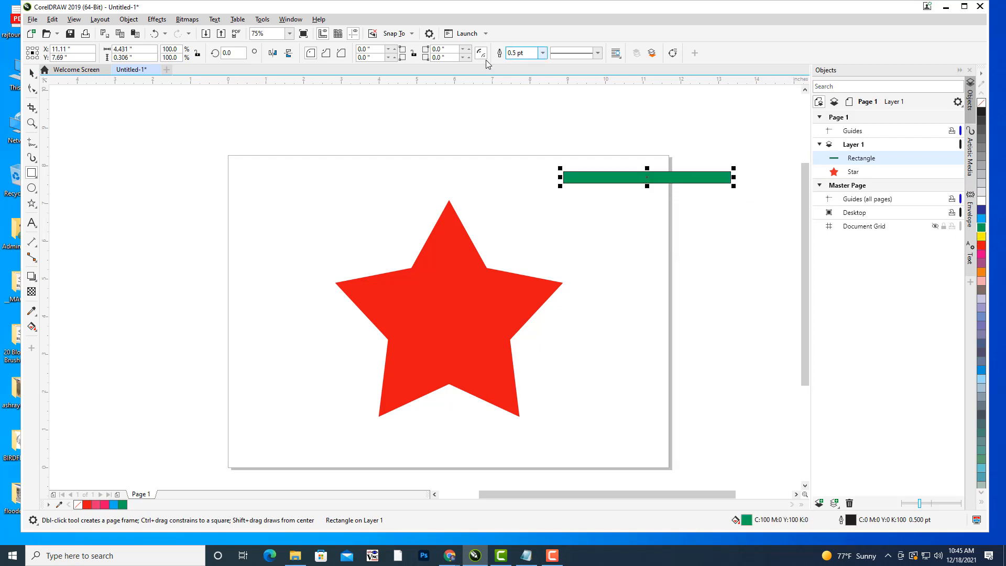
pyautogui.click(542, 53)
pyautogui.click(536, 67)
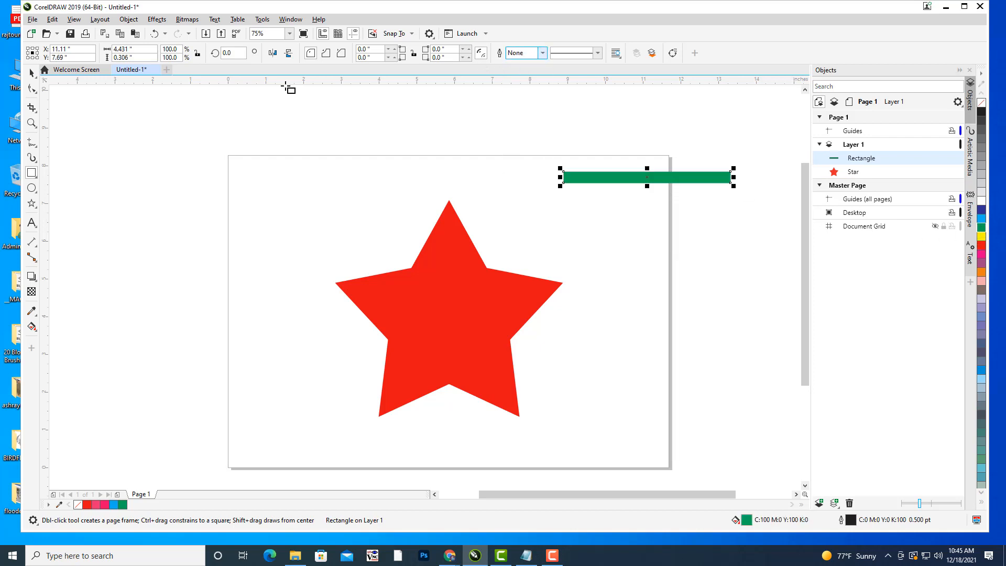
pyautogui.click(31, 73)
pyautogui.moveTo(629, 178); pyautogui.dragTo(511, 241)
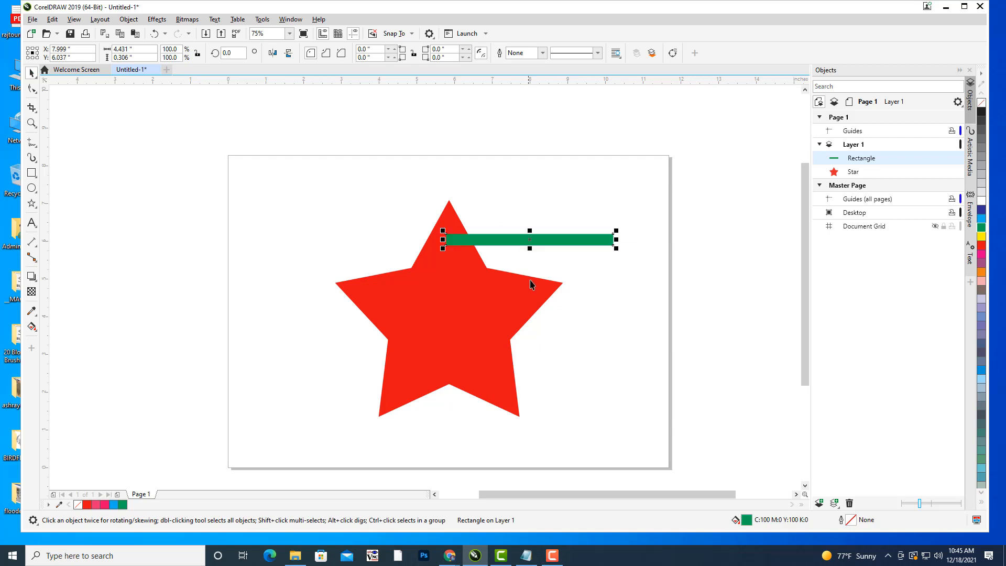
# Try Back Minus Front on the star and the green bar, and undo it
pyautogui.keyDown('shift'); pyautogui.click(468, 307); pyautogui.keyUp('shift')
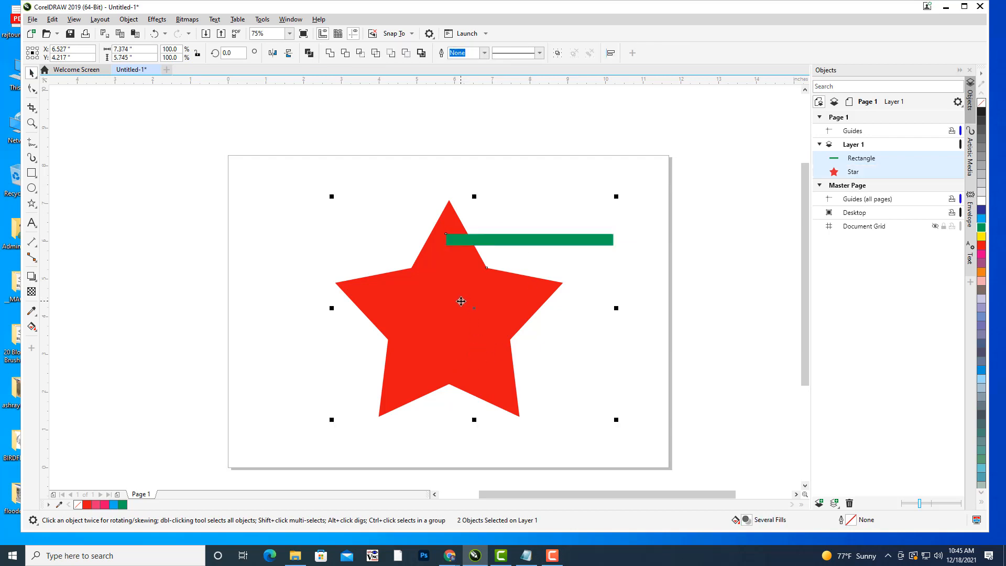
pyautogui.click(406, 53)
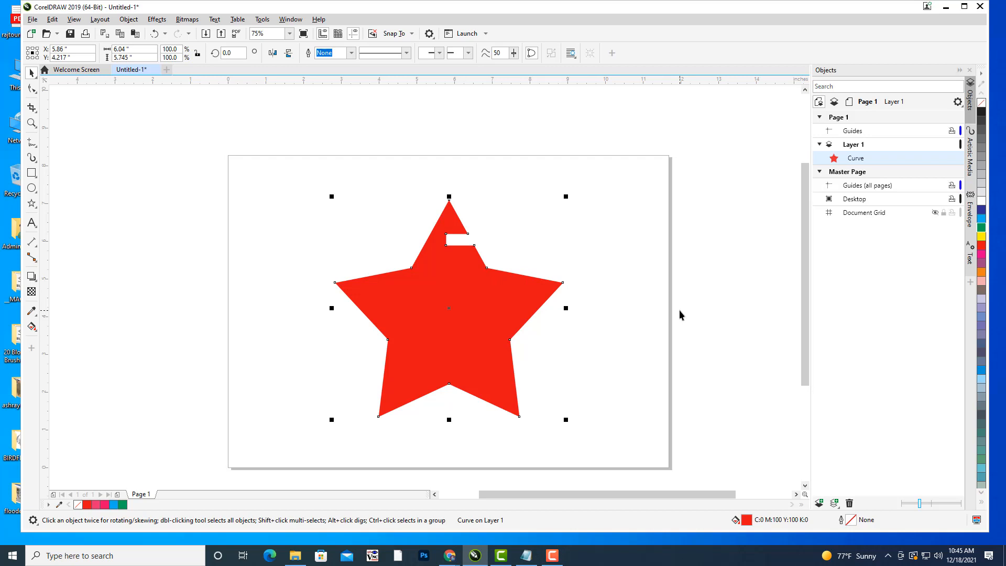
pyautogui.hotkey('ctrl', 'z')
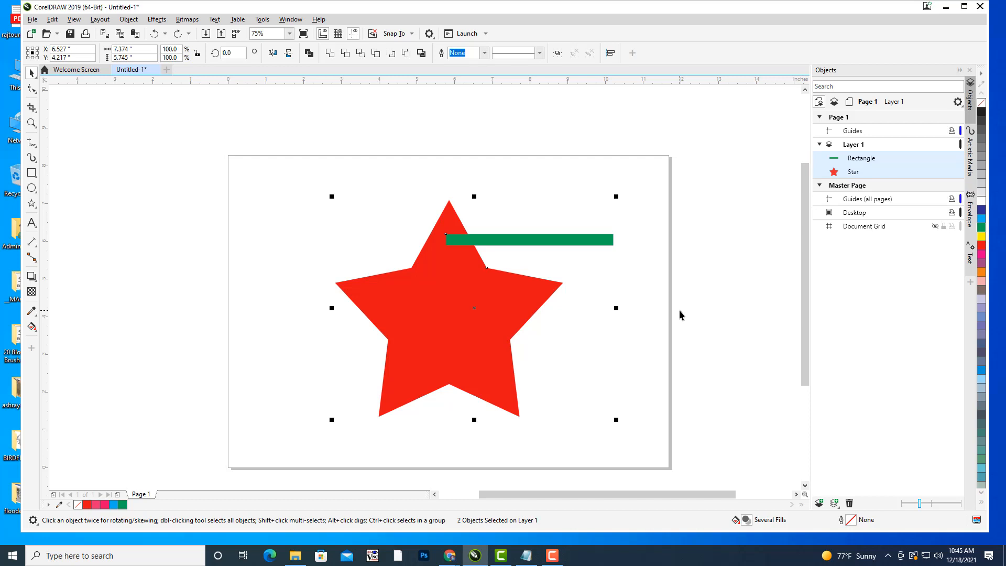
pyautogui.click(643, 228)
# Trim the star's top point with the green bar and move the bar clear of the star to its right
pyautogui.click(528, 240)
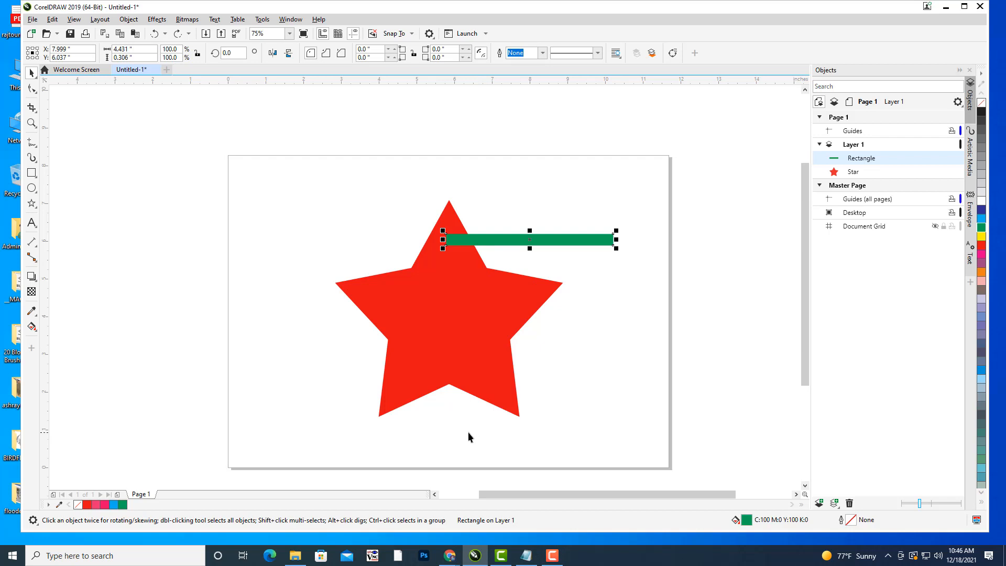
pyautogui.keyDown('shift'); pyautogui.click(478, 309); pyautogui.keyUp('shift')
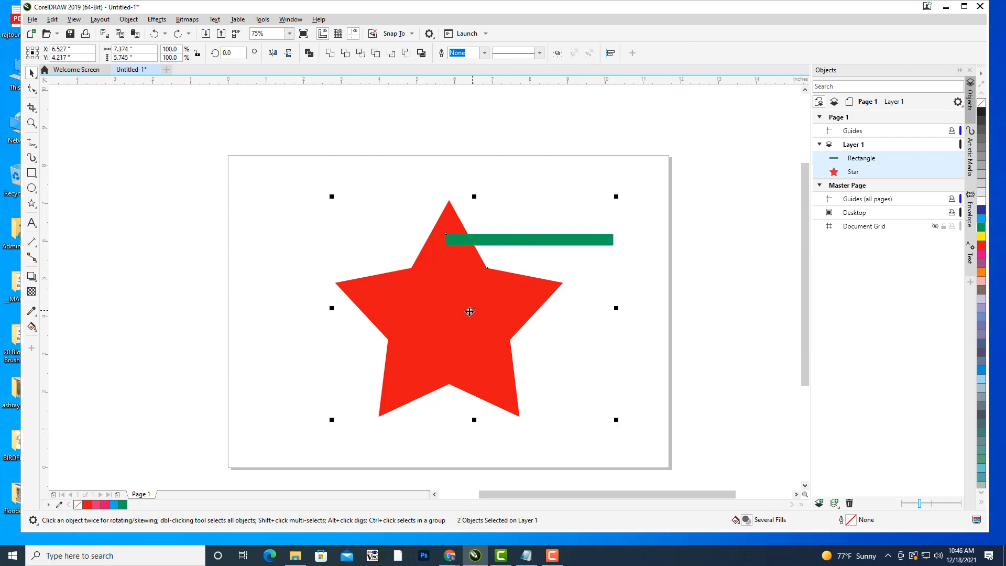
pyautogui.click(346, 55)
pyautogui.click(539, 157)
pyautogui.click(548, 240)
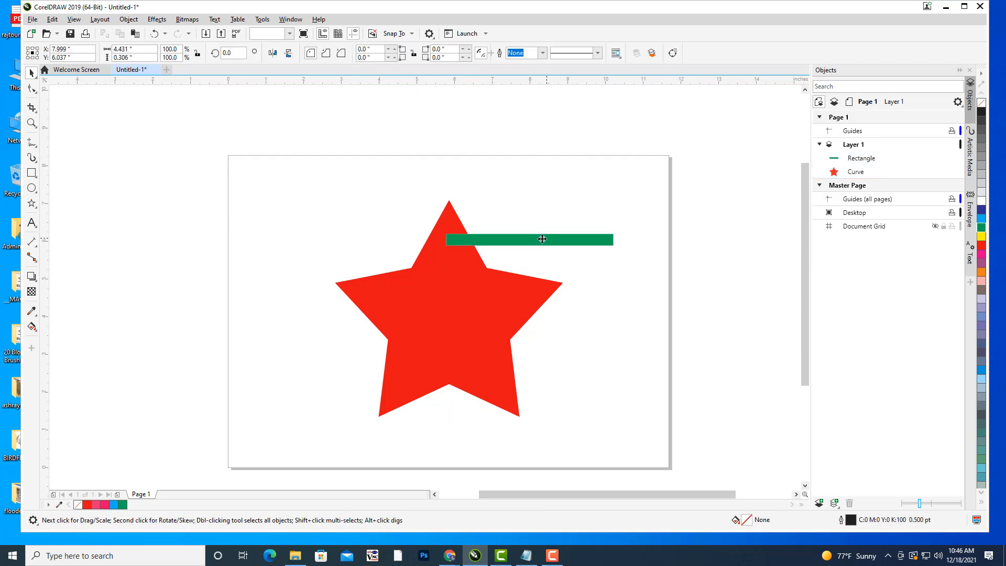
pyautogui.moveTo(592, 241); pyautogui.dragTo(686, 238)
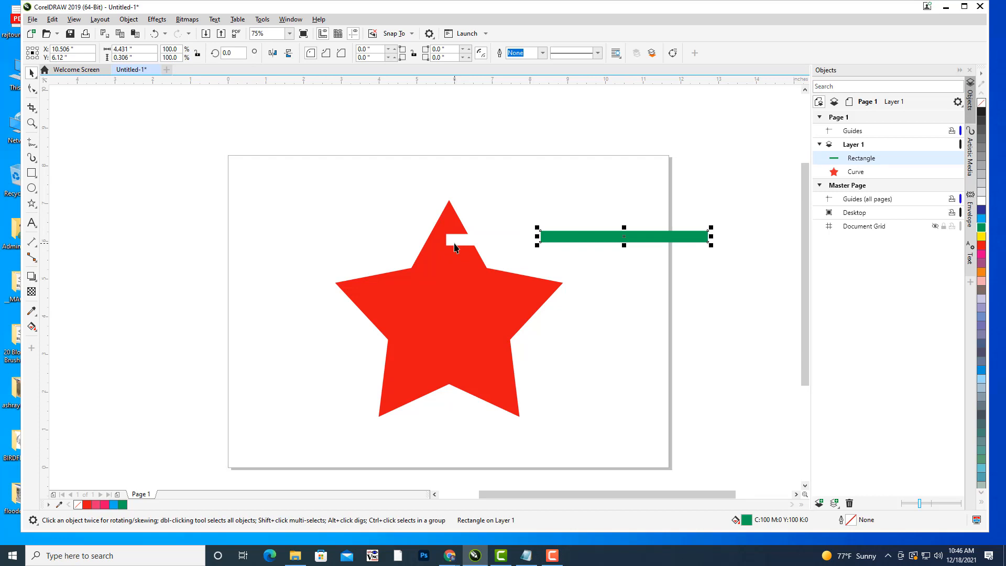
# Place the green bar across the star's right arm, trim the star with it and move the bar away to the right
pyautogui.moveTo(620, 236); pyautogui.dragTo(534, 286)
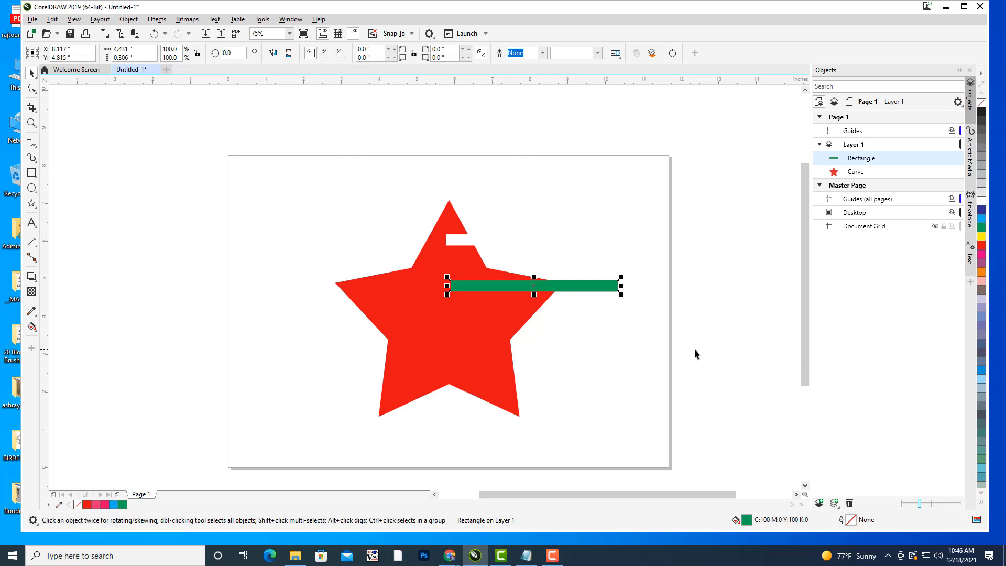
pyautogui.keyDown('shift'); pyautogui.click(395, 294); pyautogui.keyUp('shift')
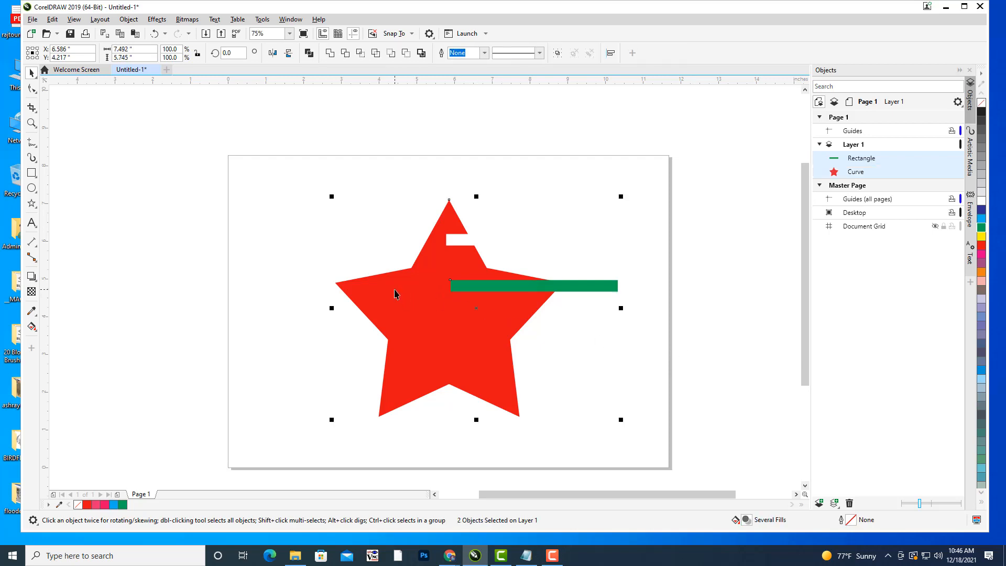
pyautogui.click(345, 56)
pyautogui.click(573, 191)
pyautogui.click(546, 287)
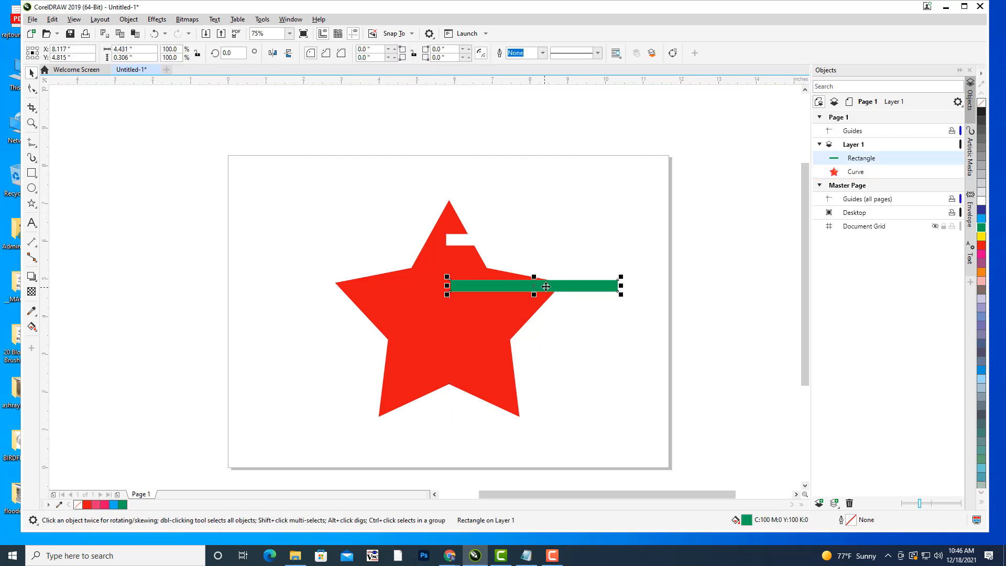
pyautogui.moveTo(546, 287); pyautogui.dragTo(673, 284)
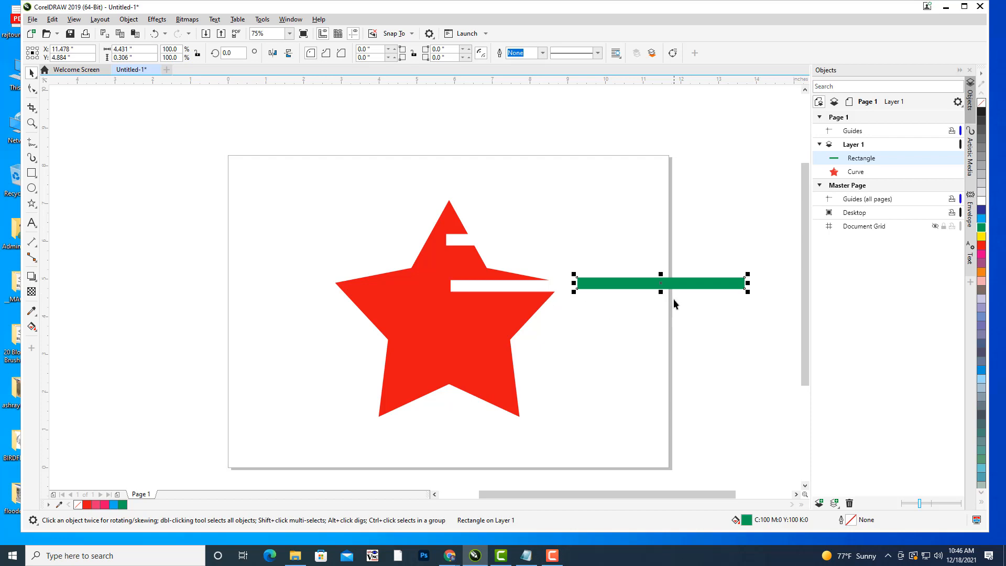
# Trim a third horizontal stripe from the star with the green bar, just below the cut in the right arm
pyautogui.moveTo(679, 283); pyautogui.dragTo(577, 313)
pyautogui.keyDown('shift'); pyautogui.click(426, 313); pyautogui.keyUp('shift')
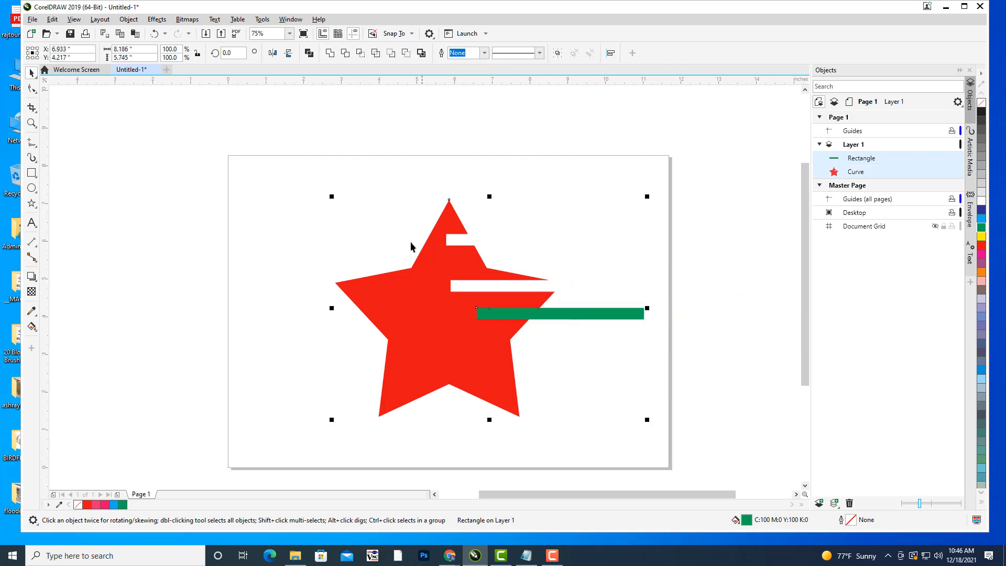
pyautogui.click(345, 54)
pyautogui.click(583, 179)
pyautogui.click(570, 313)
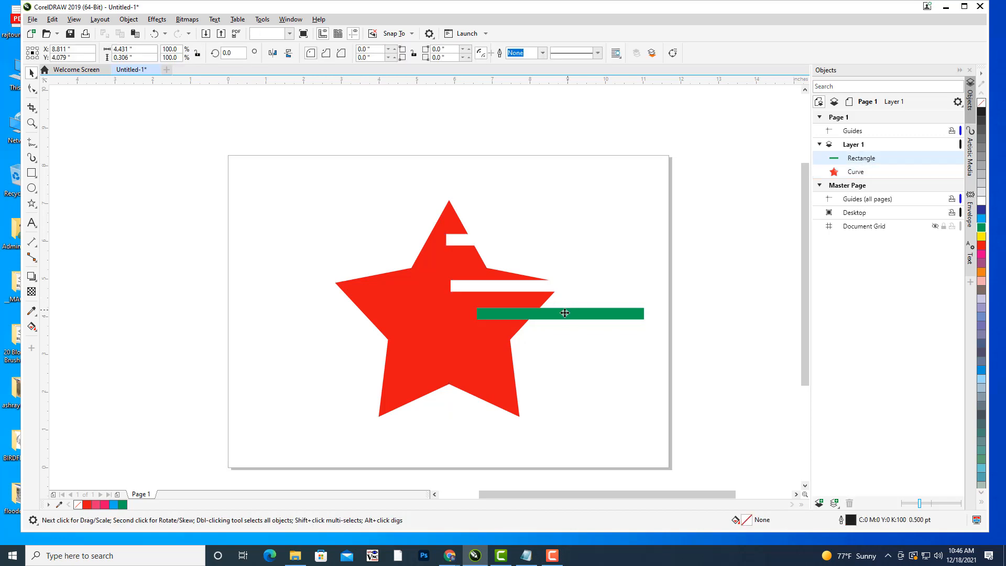
# Move the green bar to the top of the star's lower-right leg and trim a fourth stripe there
pyautogui.moveTo(627, 362); pyautogui.dragTo(524, 352)
pyautogui.keyDown('shift'); pyautogui.click(454, 325); pyautogui.keyUp('shift')
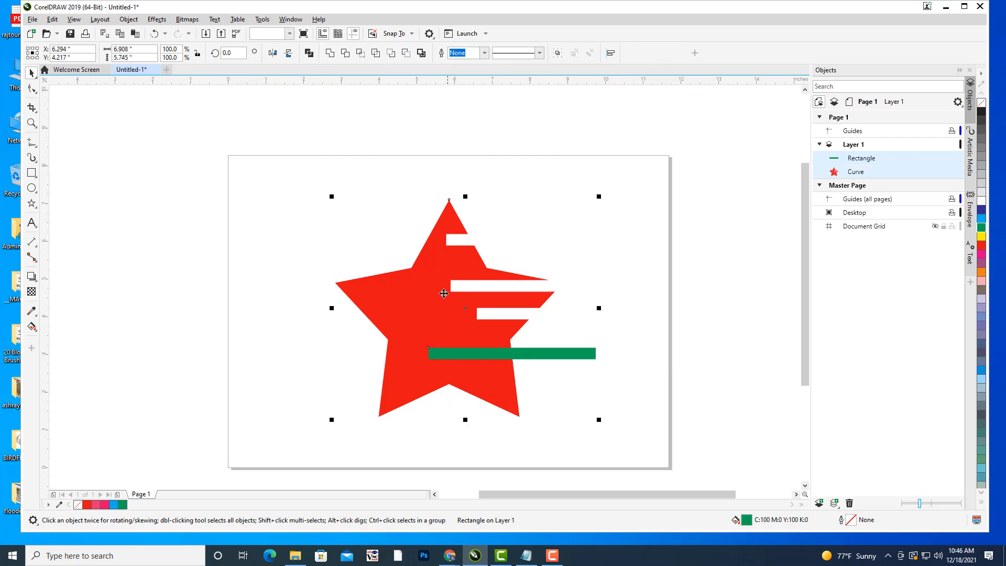
pyautogui.click(344, 54)
pyautogui.click(543, 353)
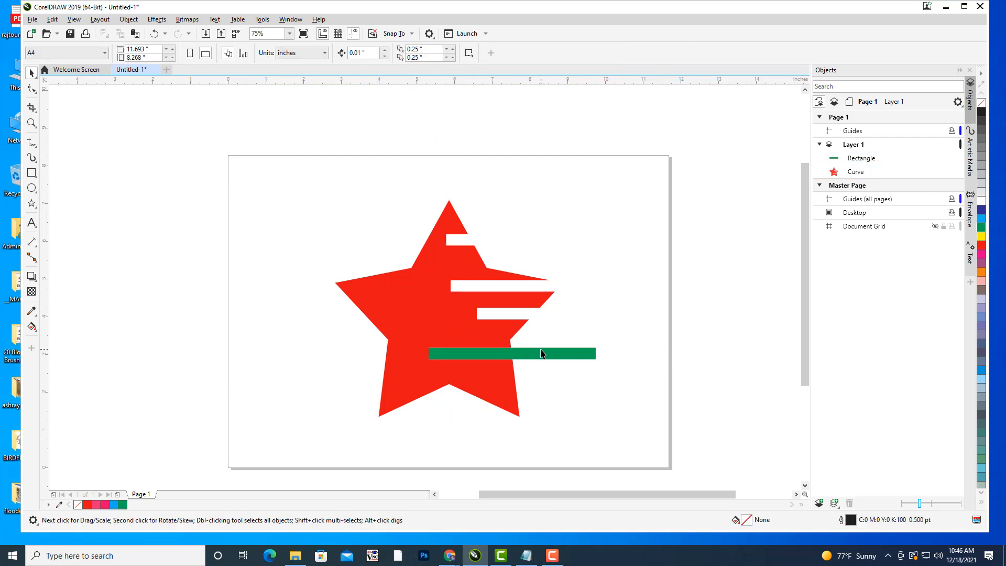
# Trim a fifth stripe from the lower part of the star's lower-right leg with the green bar, and move the bar off the star
pyautogui.moveTo(541, 353); pyautogui.dragTo(565, 387)
pyautogui.keyDown('shift'); pyautogui.click(411, 332); pyautogui.keyUp('shift')
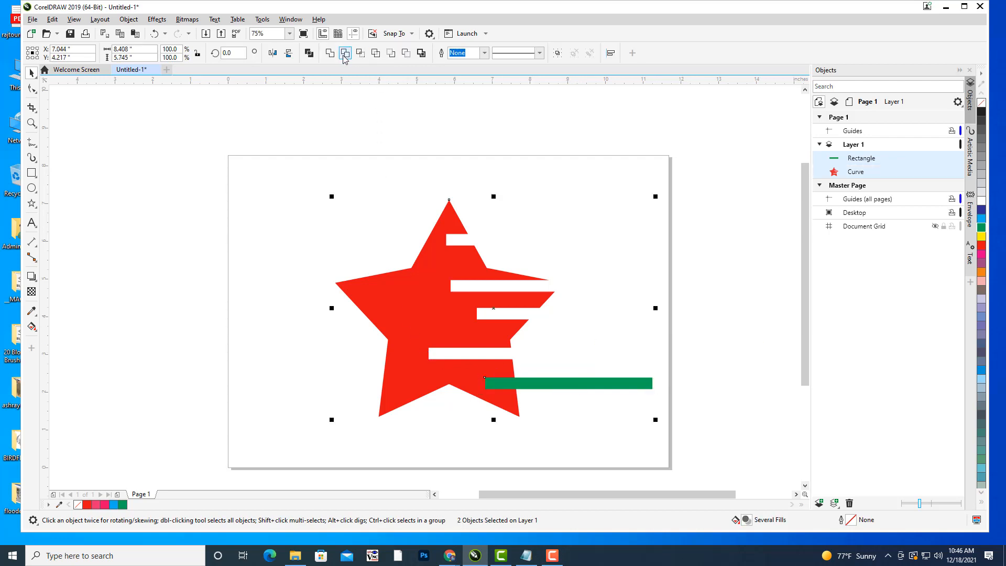
pyautogui.click(344, 53)
pyautogui.click(594, 342)
pyautogui.click(570, 392)
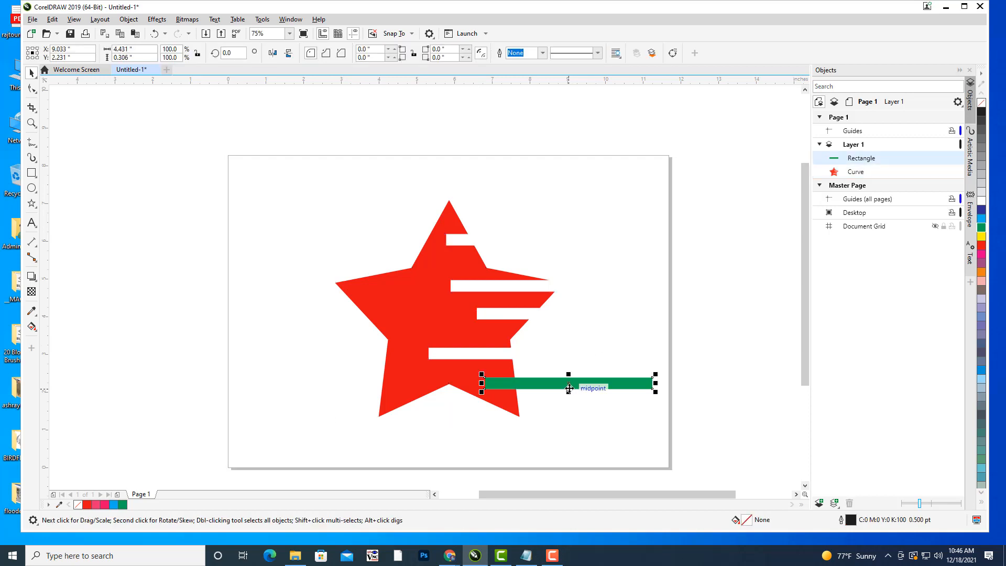
pyautogui.moveTo(600, 386); pyautogui.dragTo(699, 385)
pyautogui.click(740, 449)
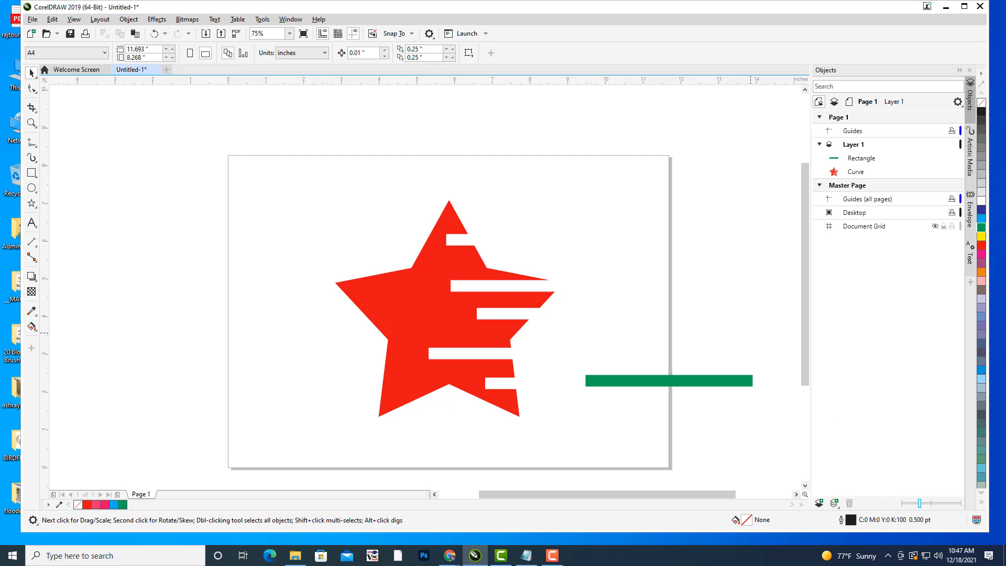
# Delete the green bar beside the star
pyautogui.click(667, 382)
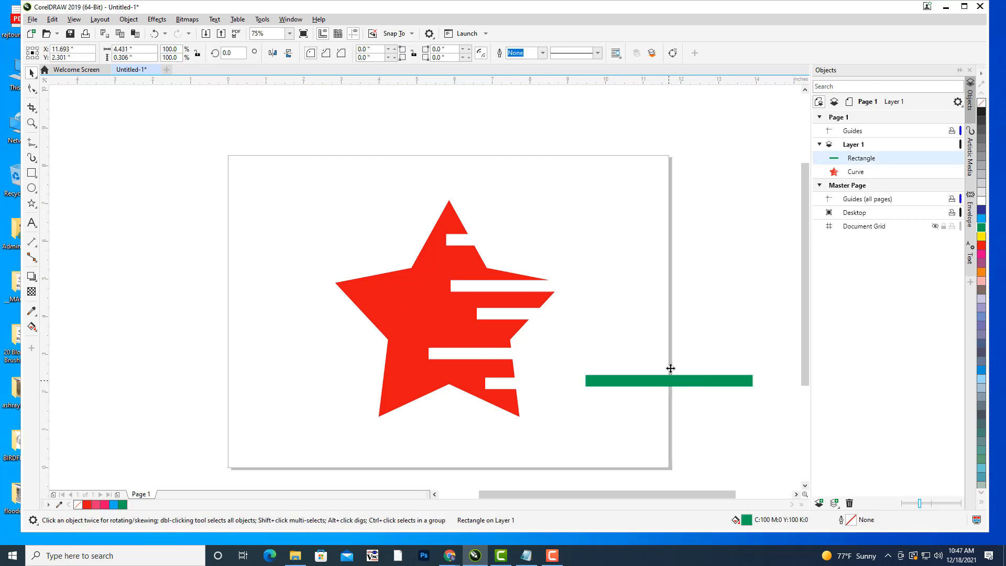
pyautogui.moveTo(671, 368); pyautogui.dragTo(675, 282)
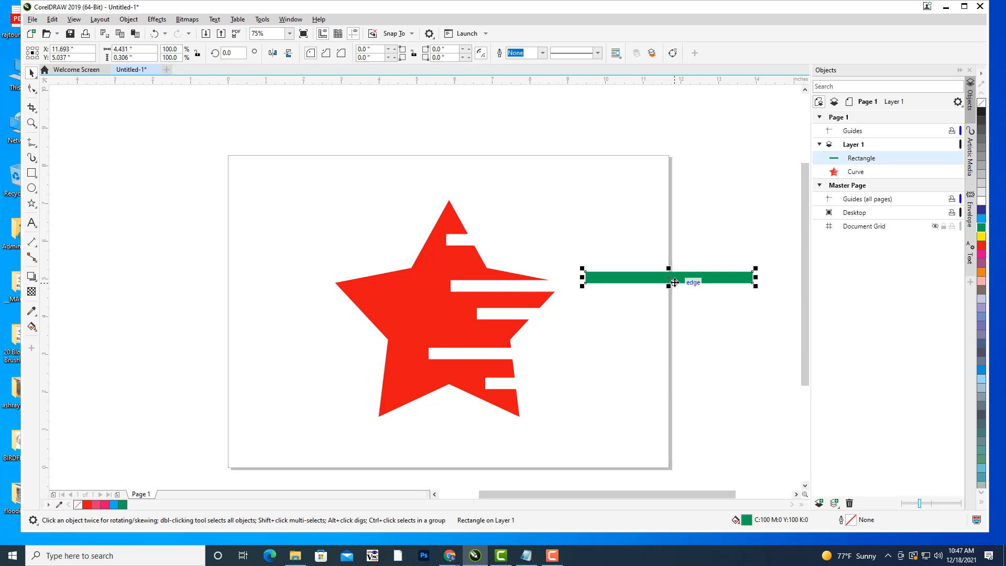
pyautogui.press('Delete')
# Skew the striped red star horizontally so its top leans right, and move it to the left half of the page
pyautogui.click(429, 292)
pyautogui.click(427, 278)
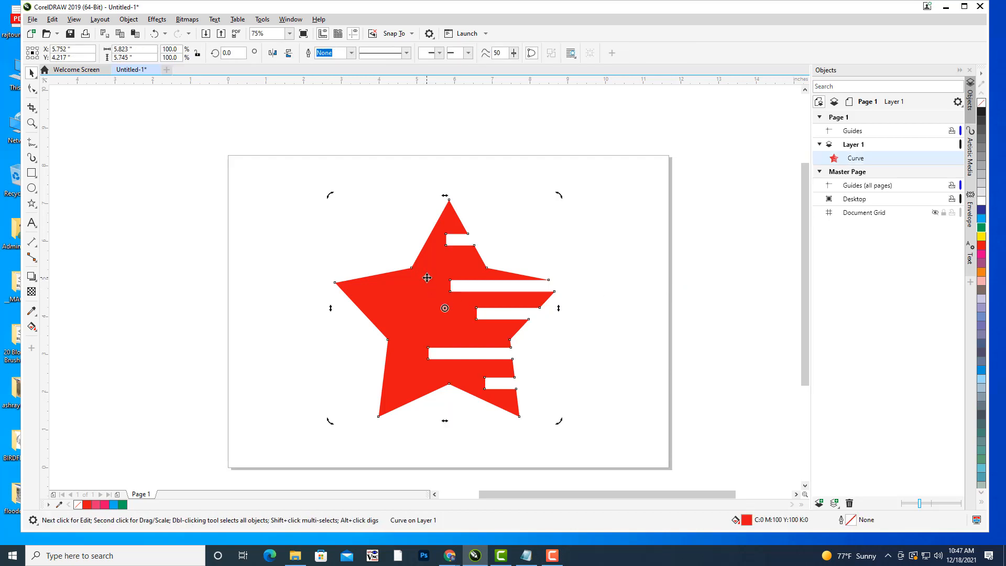
pyautogui.moveTo(445, 195); pyautogui.dragTo(586, 215)
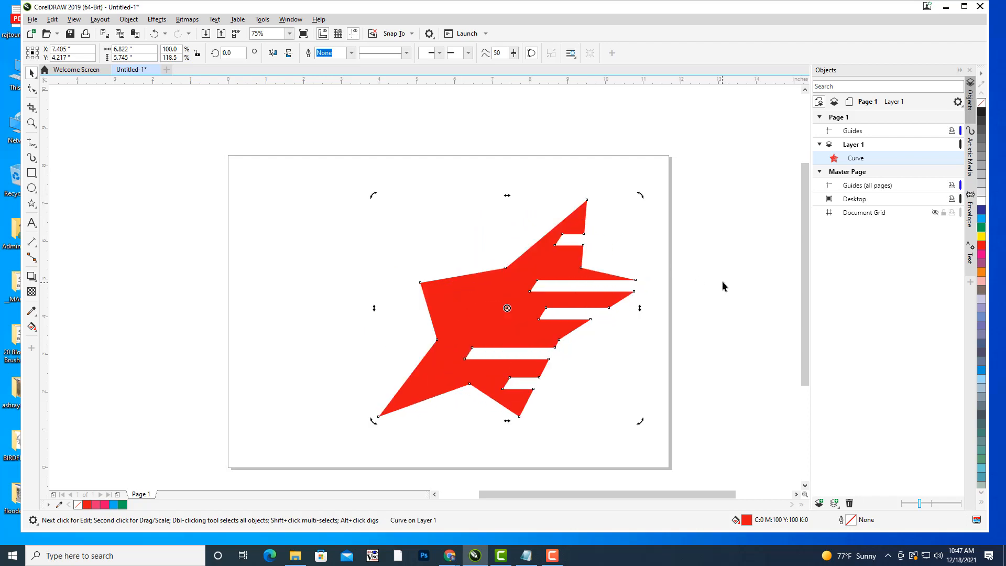
pyautogui.click(734, 290)
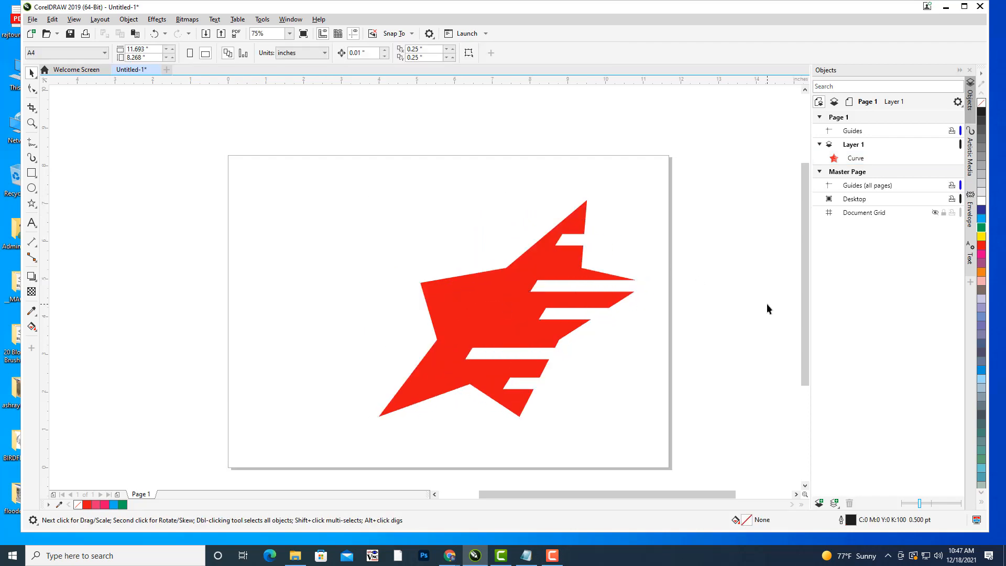
pyautogui.click(538, 305)
pyautogui.moveTo(503, 317); pyautogui.dragTo(385, 297)
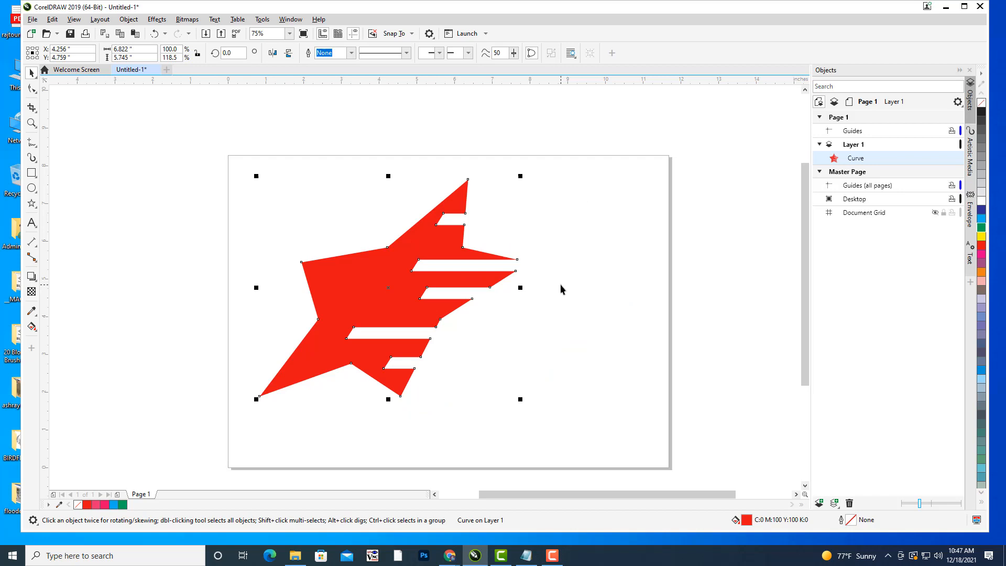
# Paste a copy of the skewed star, fill it cyan and offset it slightly to the left of the red one
pyautogui.hotkey('ctrl', 'v')
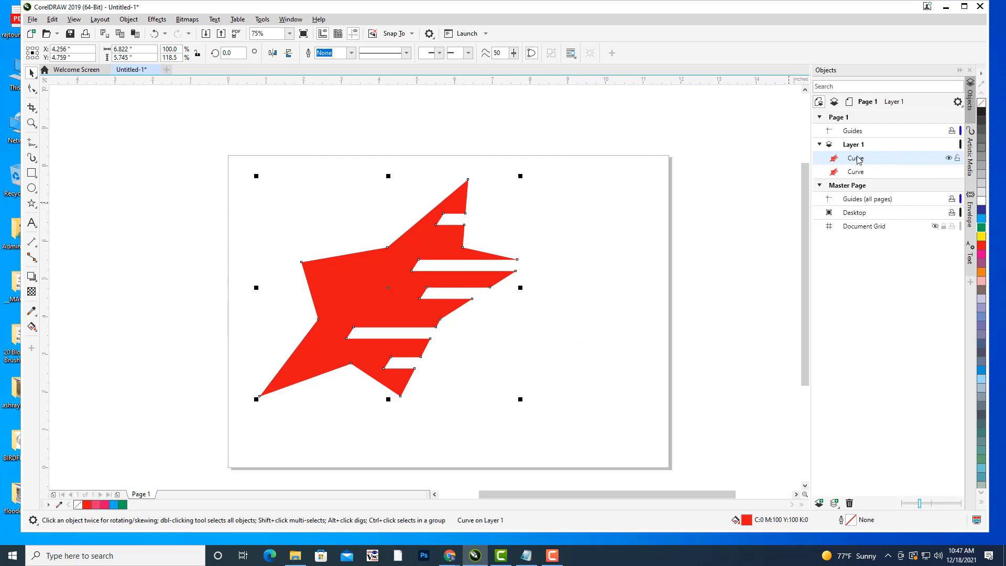
pyautogui.click(982, 218)
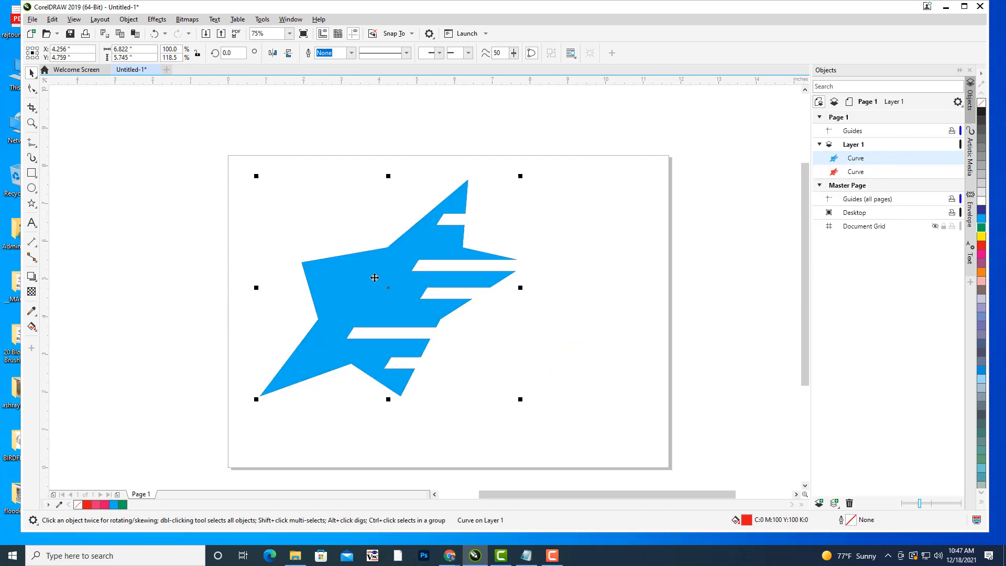
pyautogui.moveTo(368, 278); pyautogui.dragTo(363, 279)
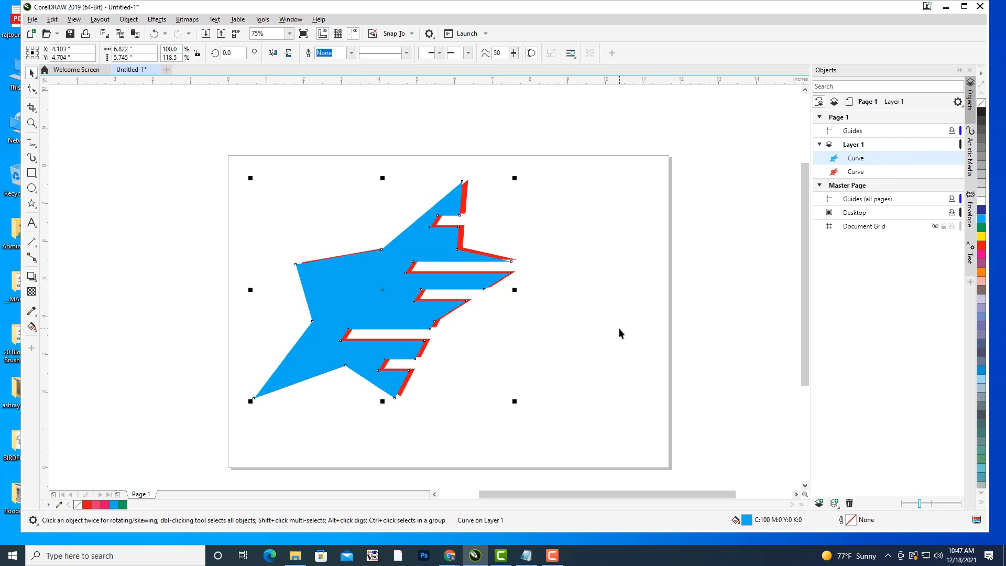
pyautogui.press('Left')
pyautogui.press('Left')
pyautogui.press('Left')
pyautogui.press('Left')
pyautogui.press('Left')
pyautogui.press('Left')
pyautogui.press('Left')
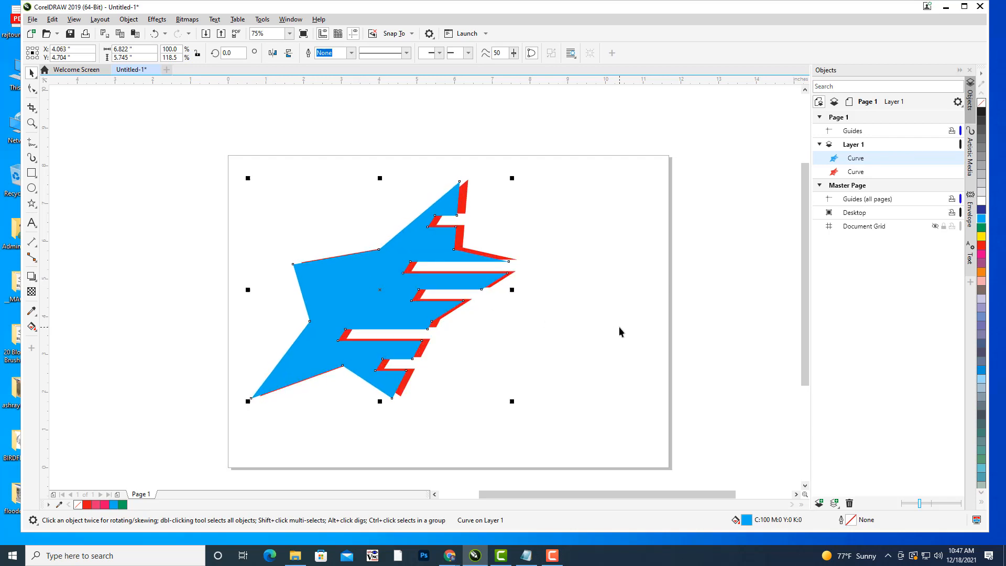
pyautogui.press('Up')
pyautogui.click(619, 330)
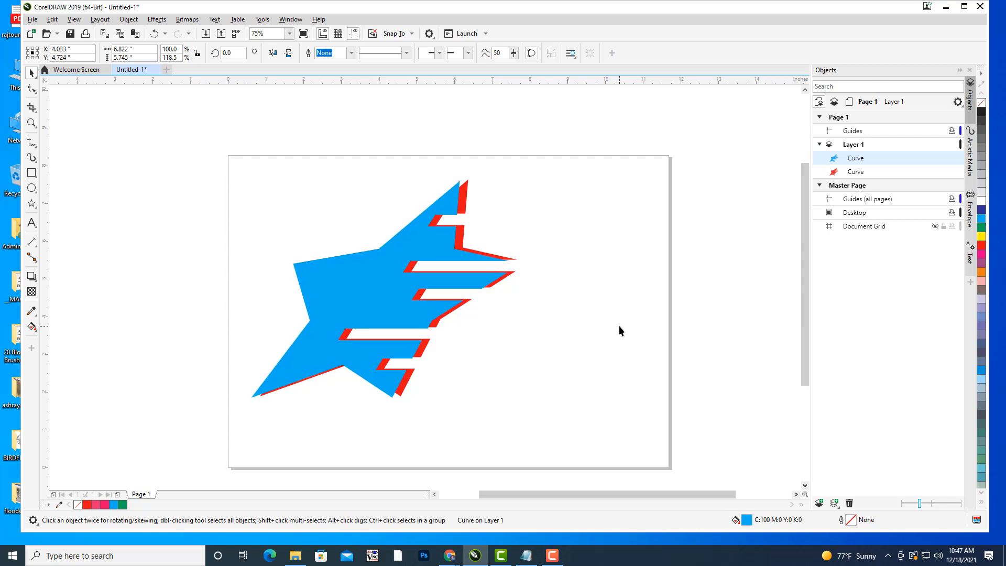
# Make a copy of the cyan star, fill it yellow and offset it slightly further to the left
pyautogui.click(354, 301)
pyautogui.hotkey('ctrl', 'c')
pyautogui.hotkey('ctrl', 'v')
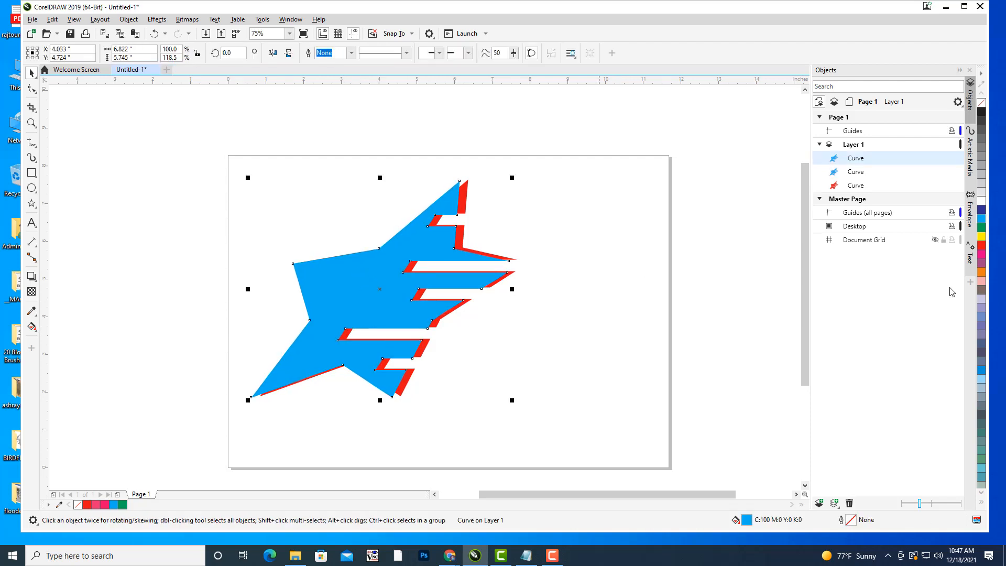
pyautogui.click(983, 237)
pyautogui.moveTo(355, 286)
pyautogui.mouseDown()
pyautogui.moveTo(337, 287)
pyautogui.moveTo(354, 287)
pyautogui.moveTo(342, 295)
pyautogui.mouseUp()
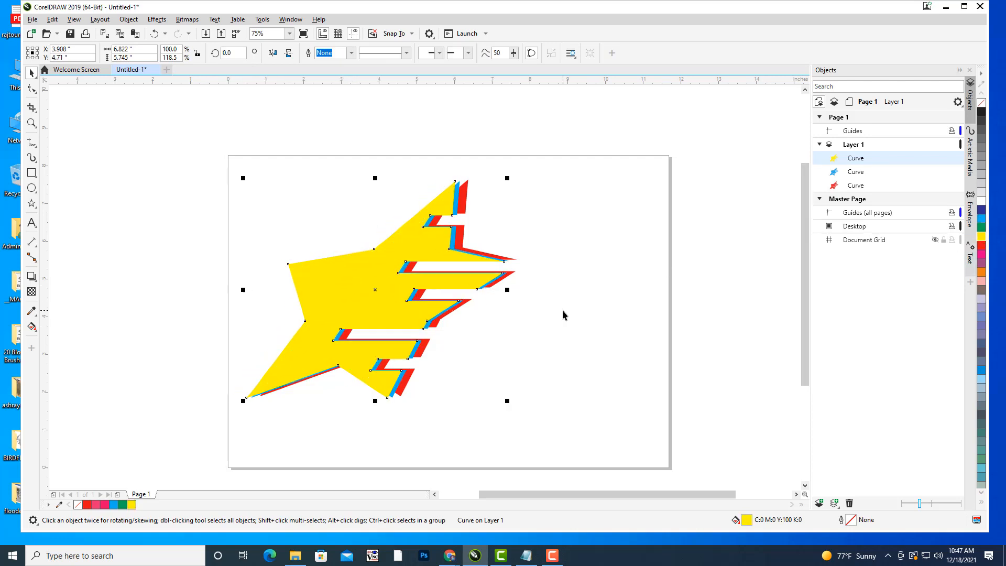
pyautogui.click(572, 324)
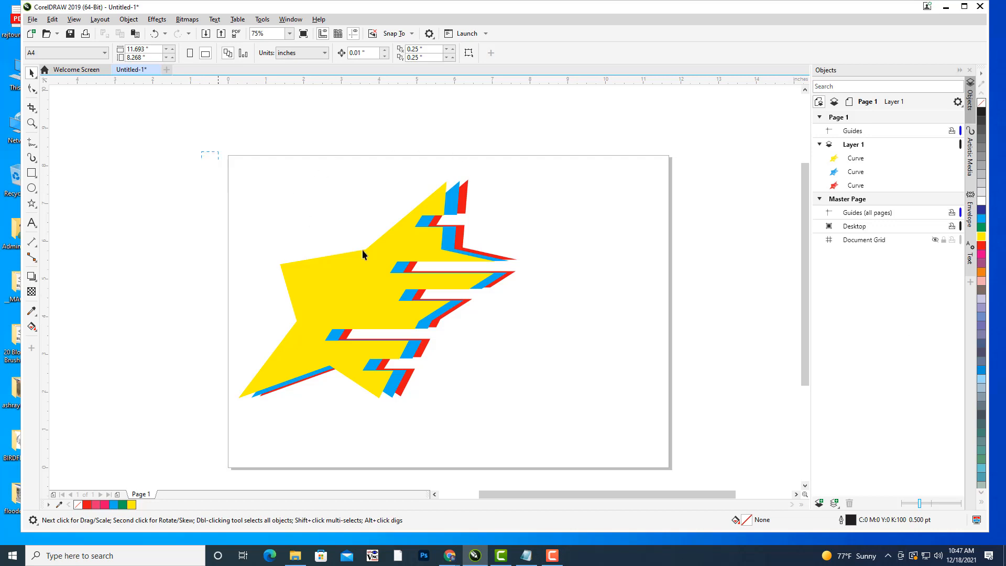
# Clear all stars from the page and draw a red-filled circle about 2.82 inches across in the page's upper middle
pyautogui.hotkey('ctrl', 'a')
pyautogui.press('Delete')
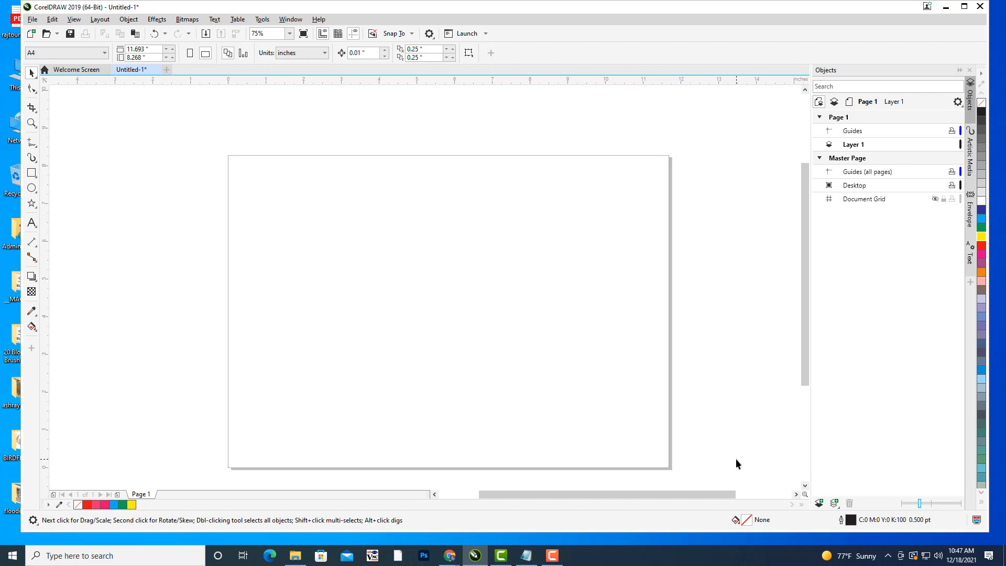
pyautogui.click(32, 188)
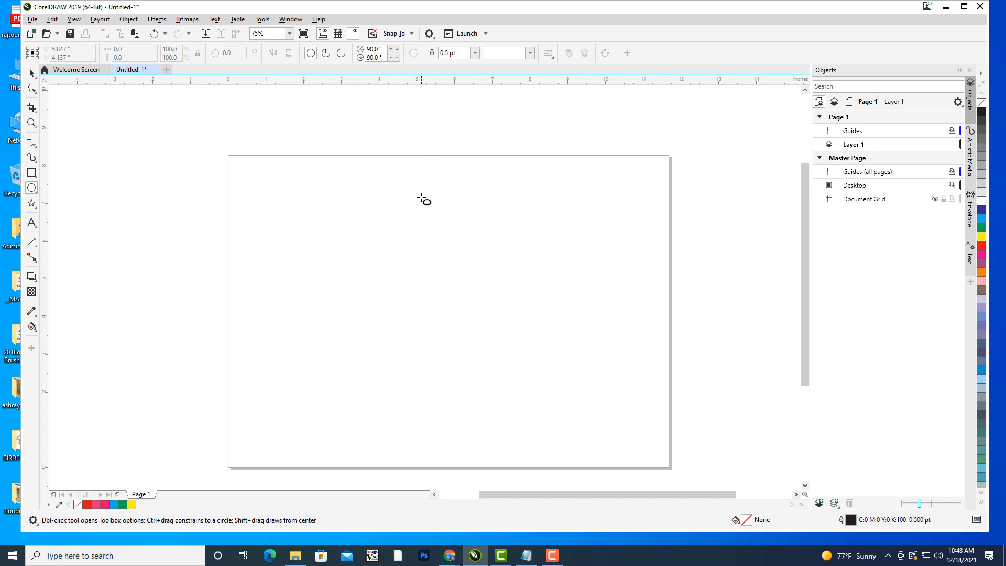
pyautogui.moveTo(399, 174); pyautogui.dragTo(504, 280)
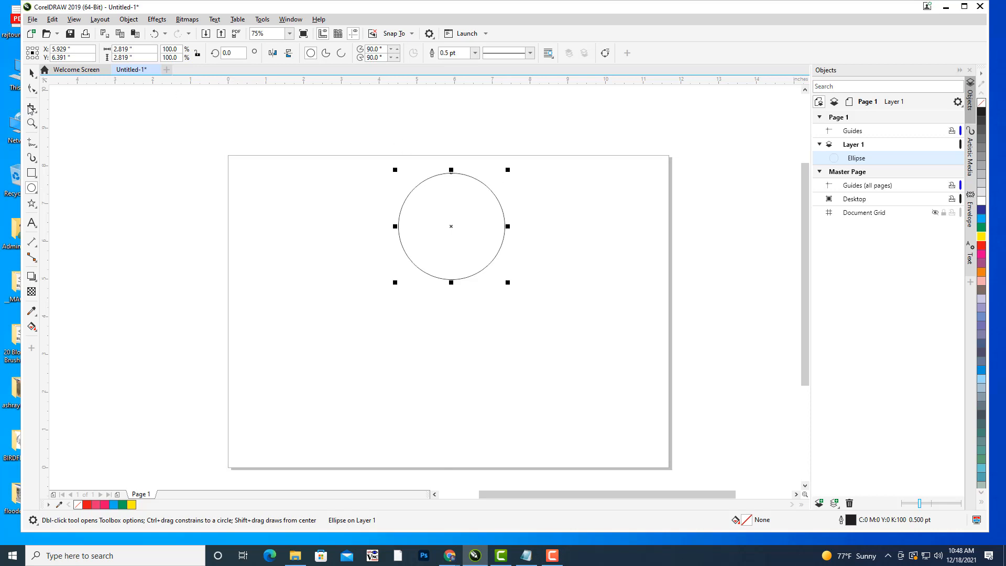
pyautogui.click(31, 73)
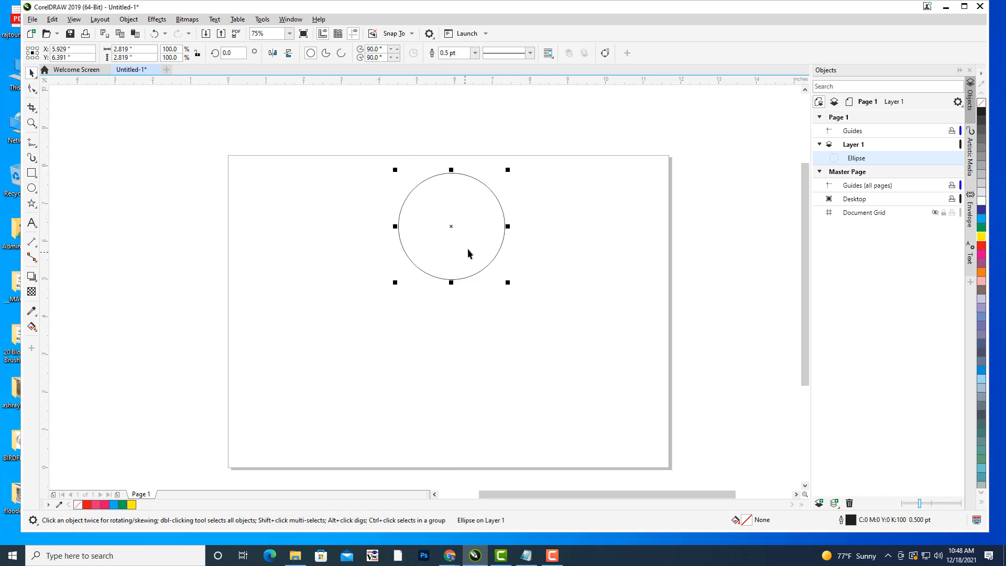
pyautogui.click(985, 246)
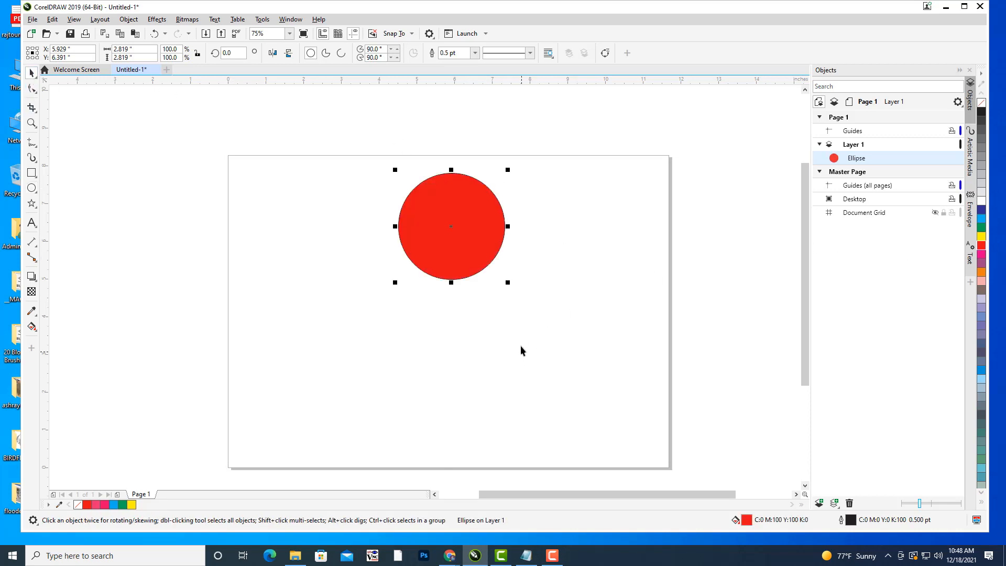
# Duplicate the red circle three times and arrange the four overlapping circles like petals around a small central gap
pyautogui.hotkey('ctrl', 'd')
pyautogui.moveTo(467, 234); pyautogui.dragTo(519, 289)
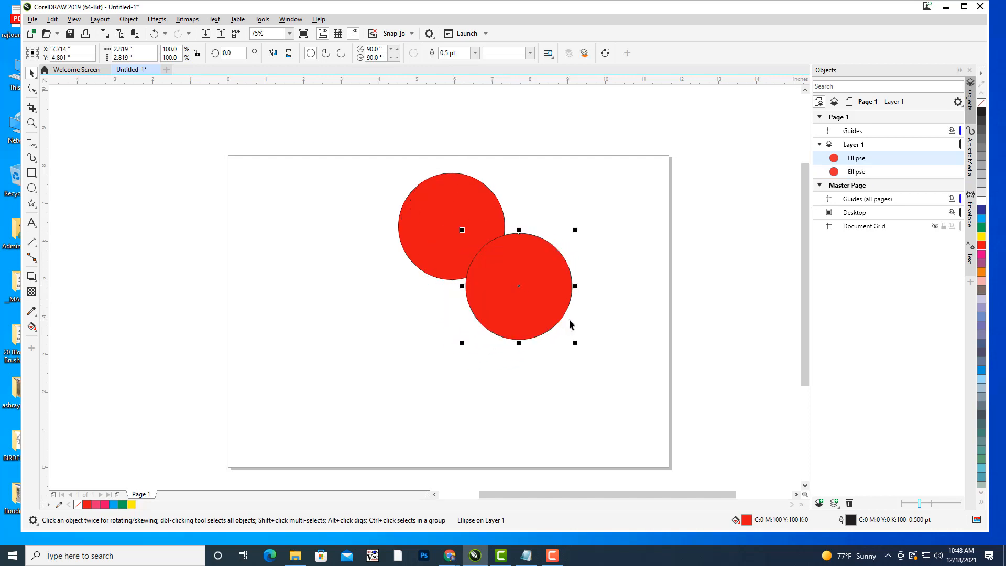
pyautogui.hotkey('ctrl', 'd')
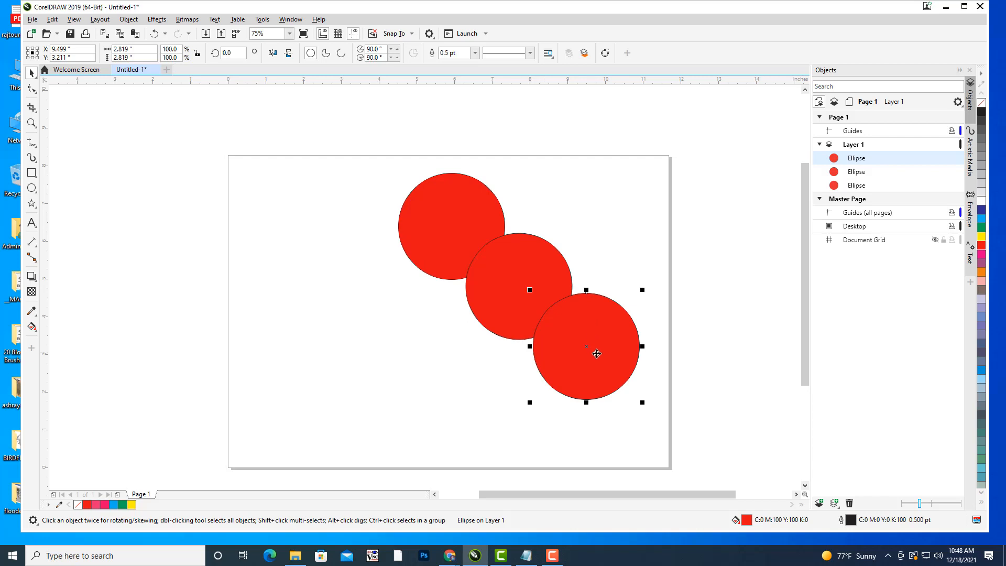
pyautogui.moveTo(586, 347); pyautogui.dragTo(448, 345)
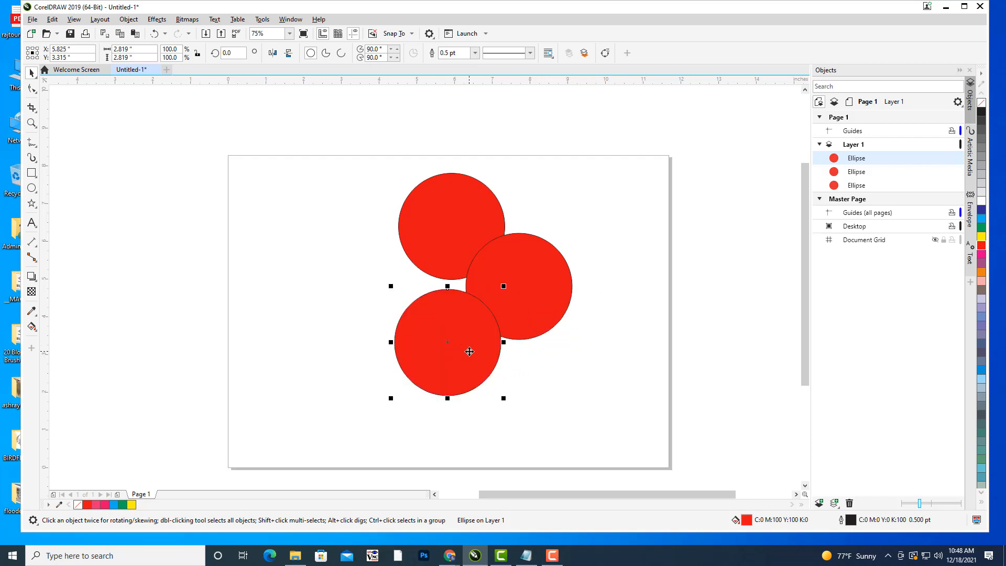
pyautogui.hotkey('ctrl', 'd')
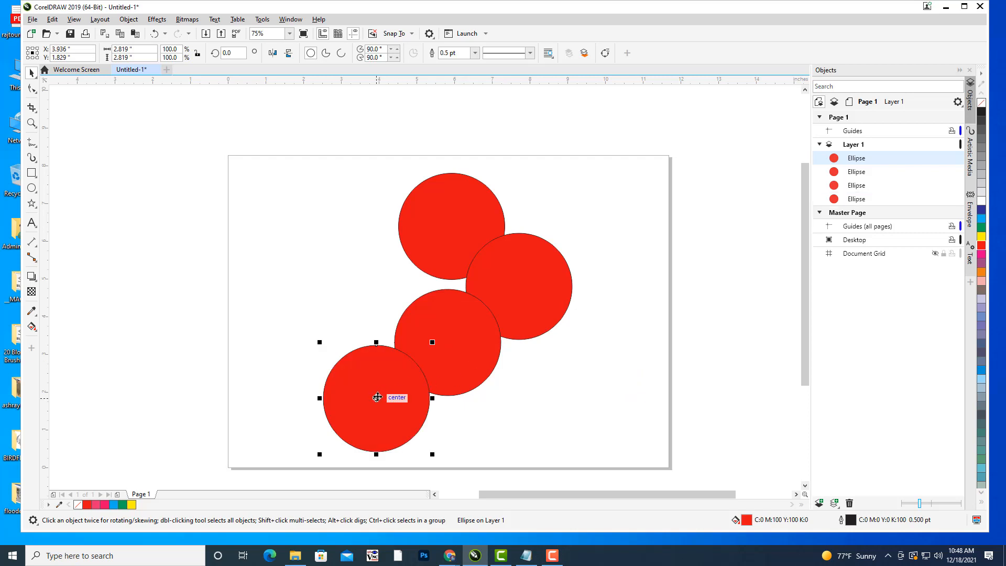
pyautogui.moveTo(376, 397); pyautogui.dragTo(390, 288)
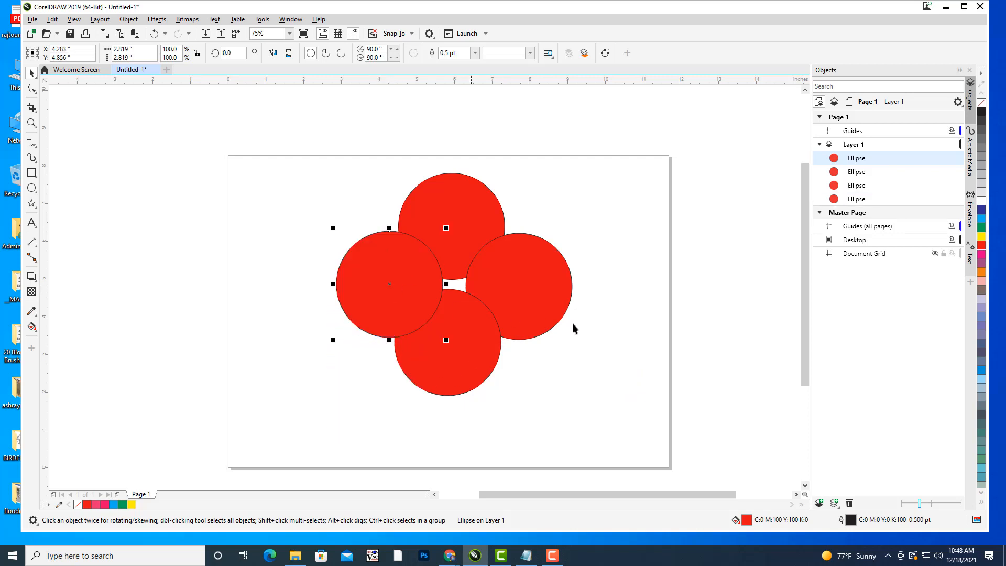
pyautogui.click(618, 330)
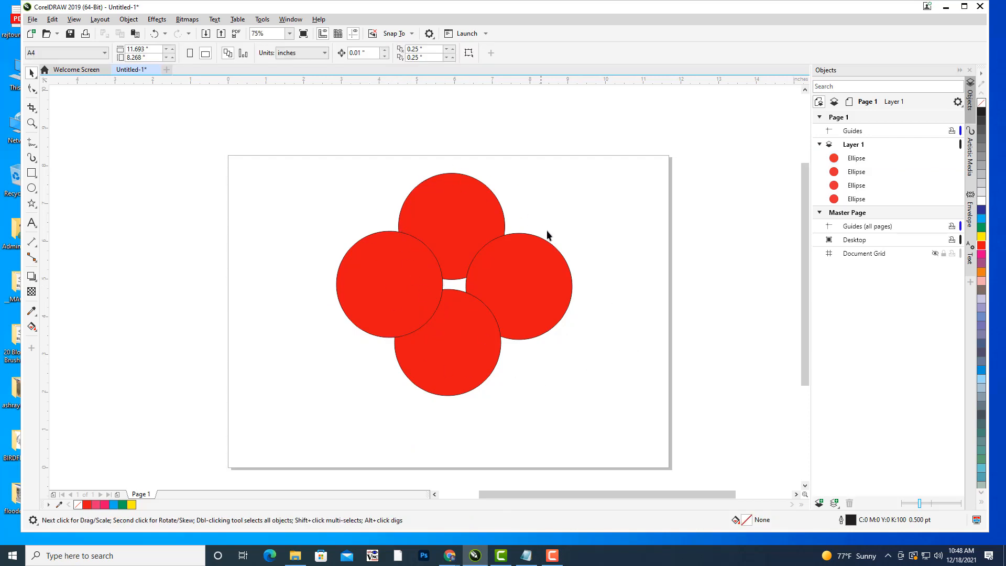
# Create a boundary around the four circles and move the resulting outline to the left of them
pyautogui.moveTo(305, 159); pyautogui.dragTo(627, 417)
pyautogui.moveTo(651, 453); pyautogui.dragTo(651, 457)
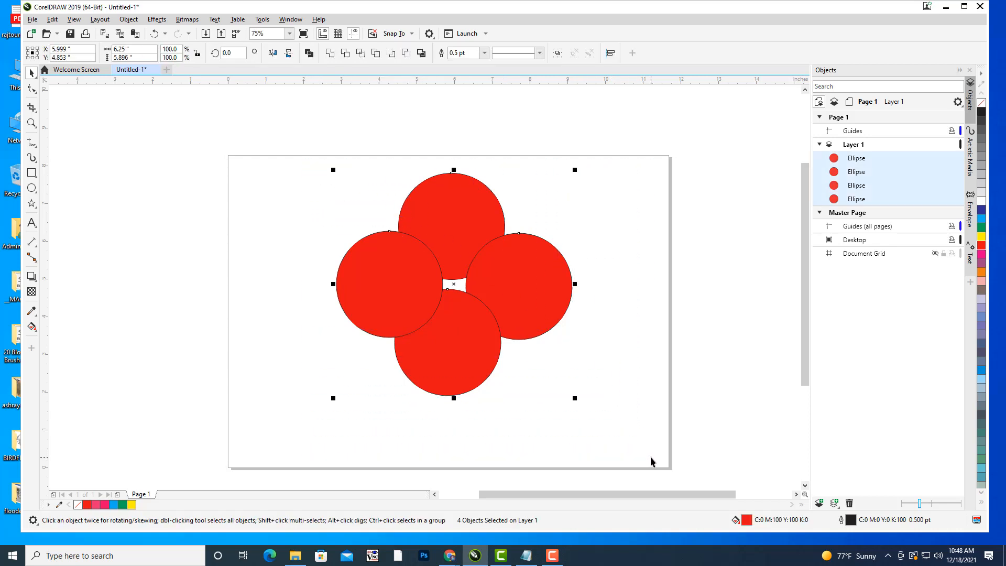
pyautogui.click(422, 53)
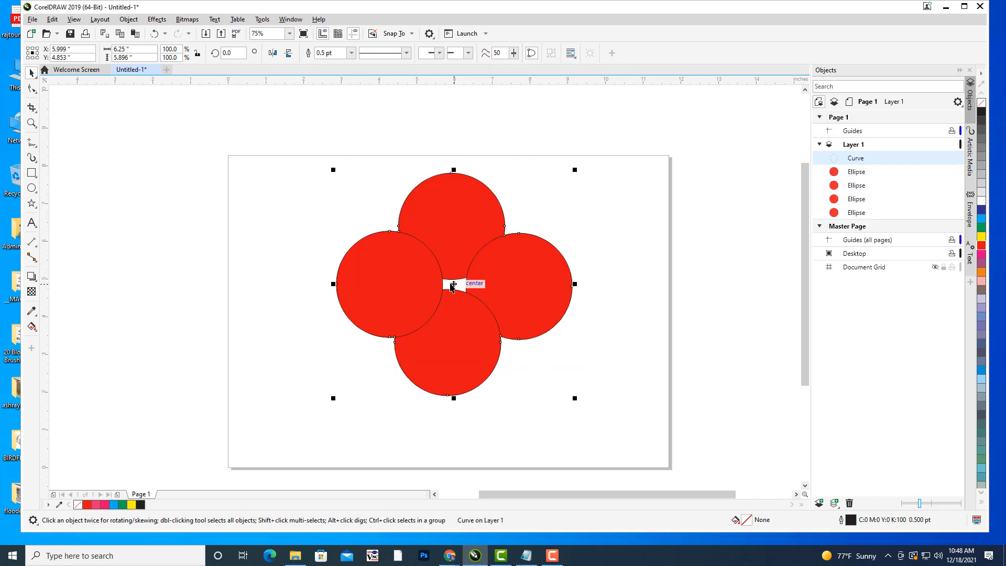
pyautogui.moveTo(453, 284); pyautogui.dragTo(172, 256)
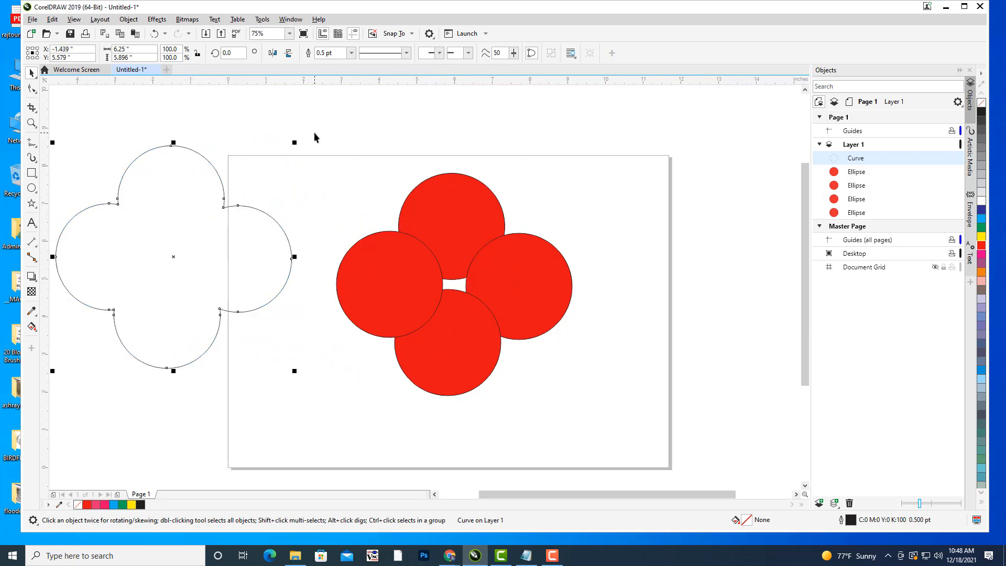
pyautogui.click(421, 154)
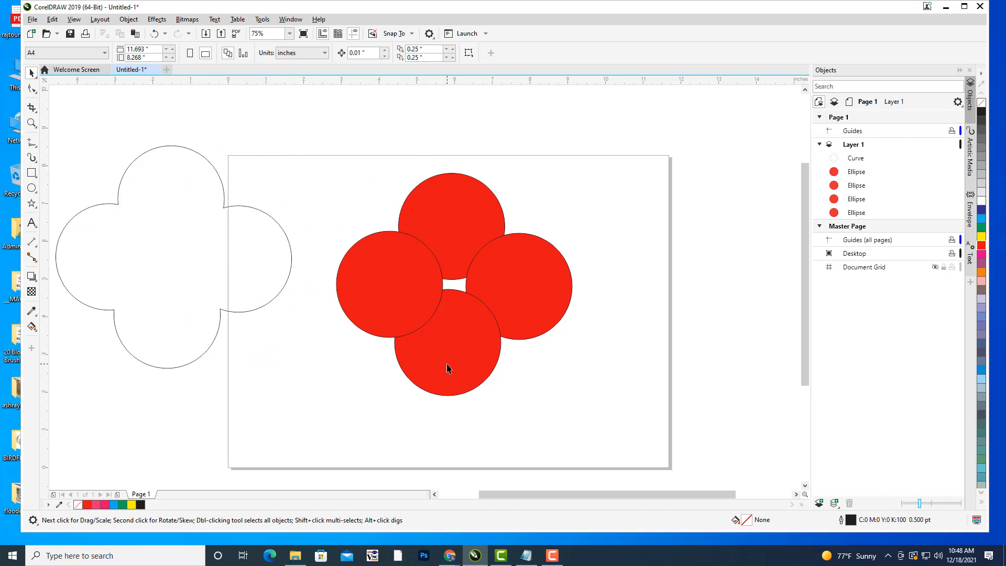
# Delete the four red circles, keeping only the four-lobed outline
pyautogui.moveTo(348, 169); pyautogui.dragTo(598, 426)
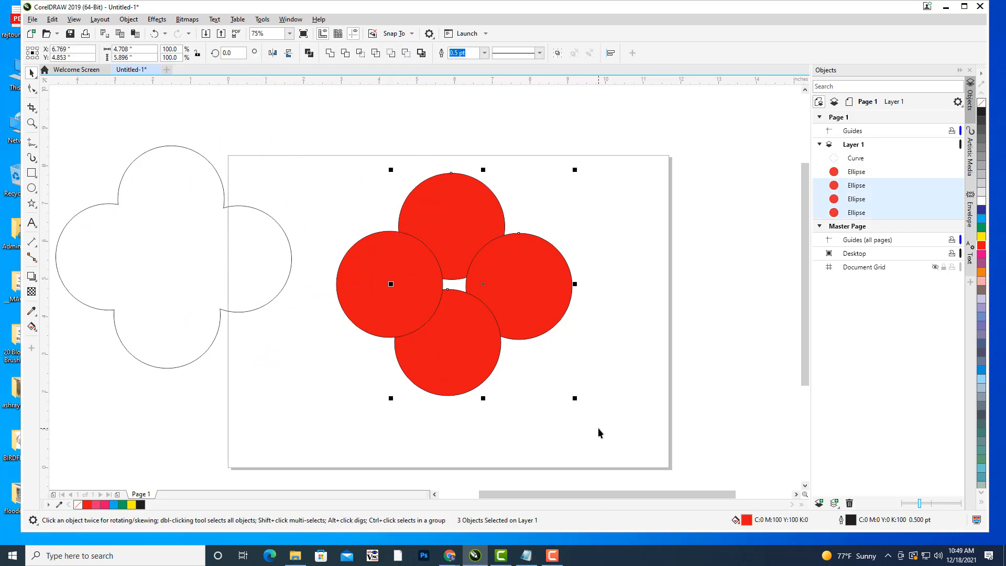
pyautogui.press('Delete')
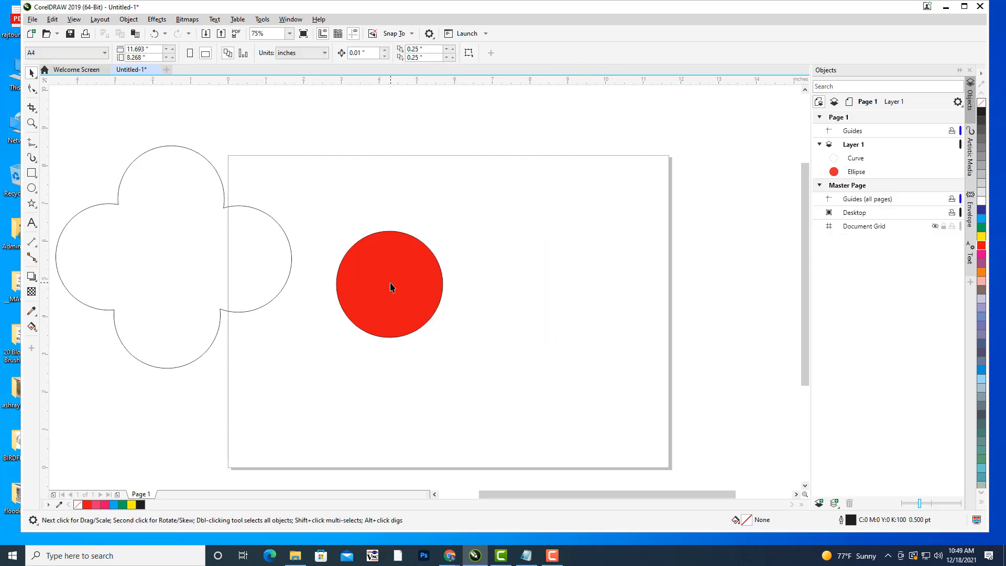
pyautogui.click(391, 283)
pyautogui.press('Delete')
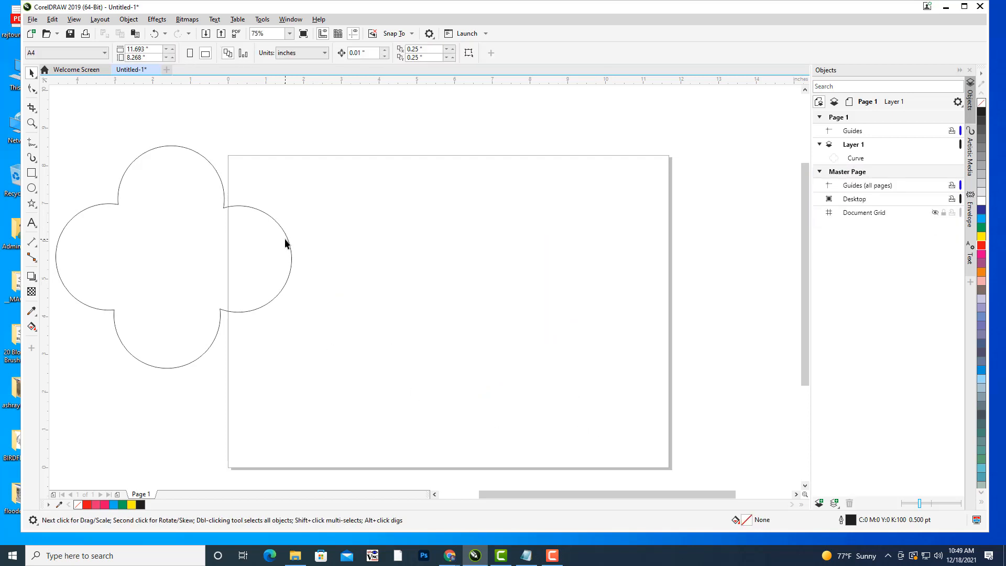
# Move the four-lobed outline onto the middle of the page and set its outline width to 8.0 pt
pyautogui.click(285, 234)
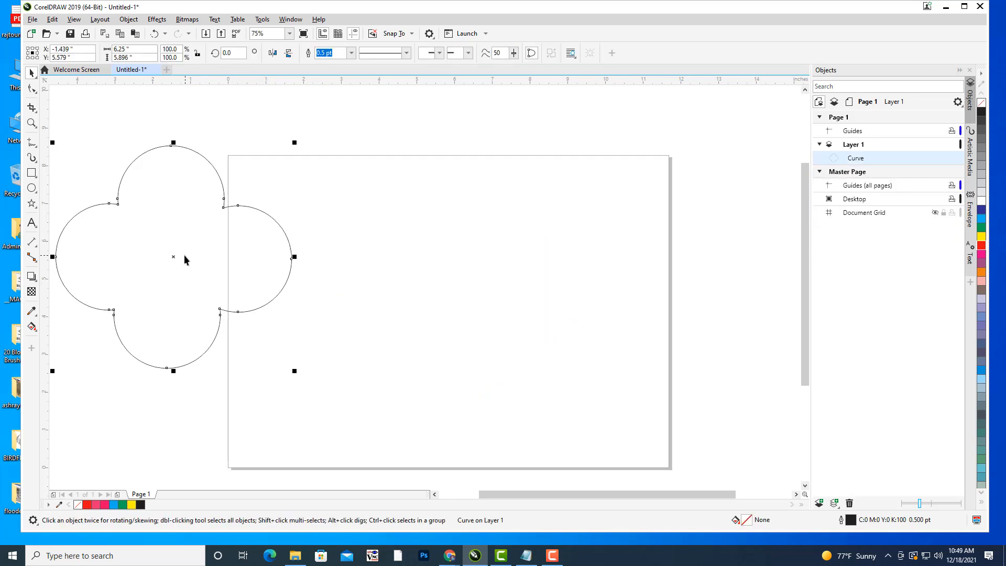
pyautogui.moveTo(176, 256); pyautogui.dragTo(472, 289)
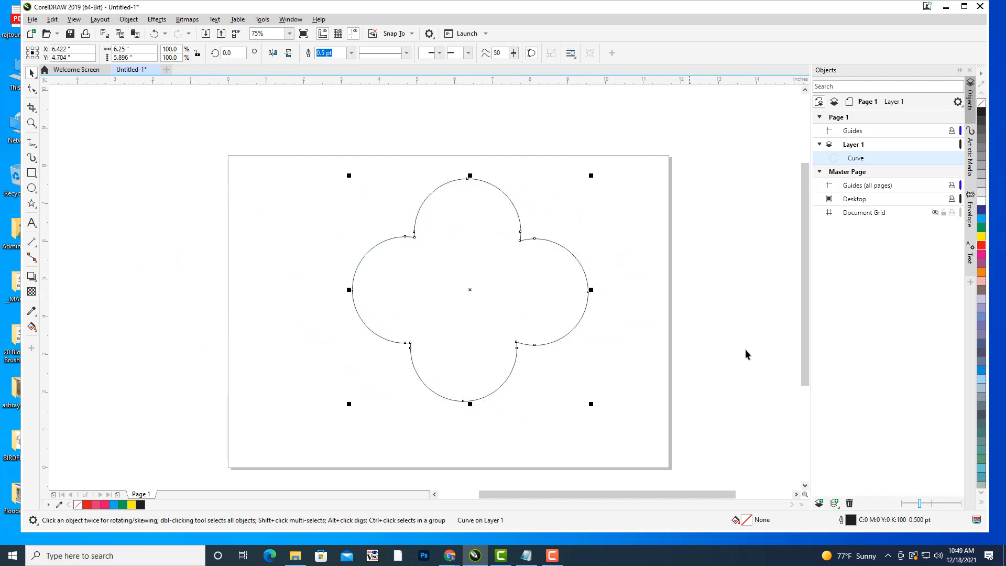
pyautogui.click(353, 54)
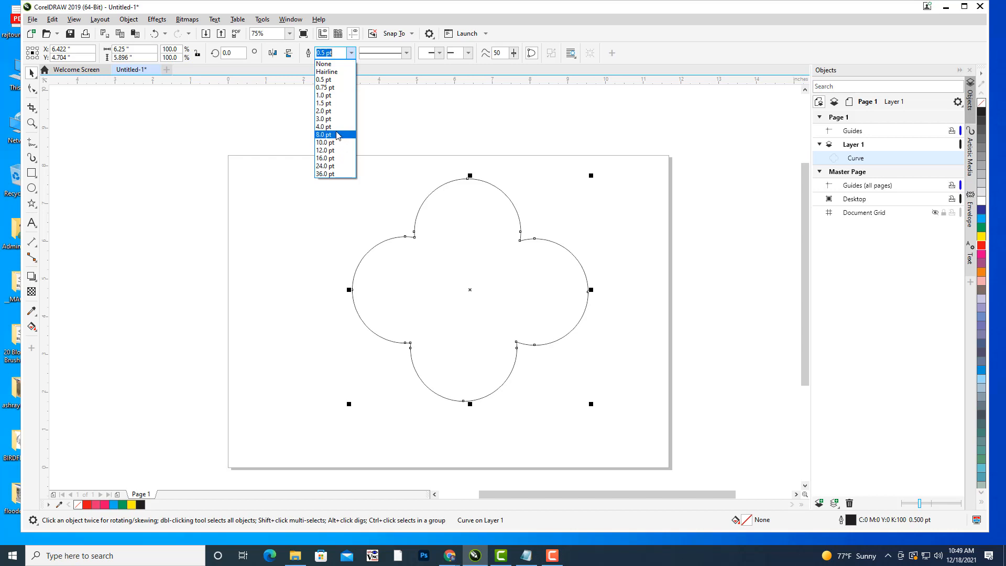
pyautogui.click(338, 136)
pyautogui.click(767, 288)
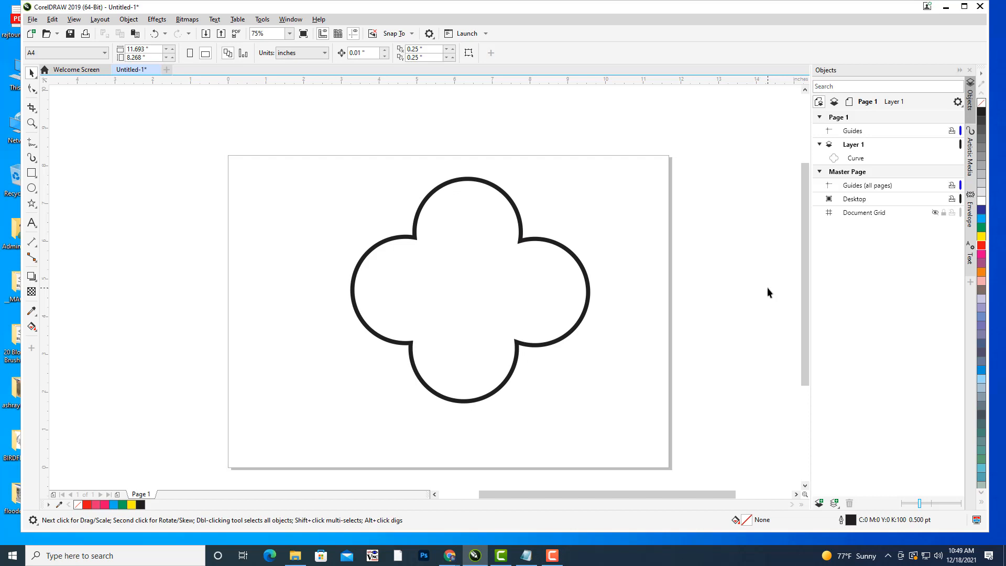
# Undo the outline's restyling and moves and the circles' deletion, returning the boundary to its place over the four red circles
pyautogui.hotkey('ctrl', 'z')
pyautogui.hotkey('ctrl', 'z')
pyautogui.hotkey('ctrl', 'z')
pyautogui.hotkey('ctrl', 'z')
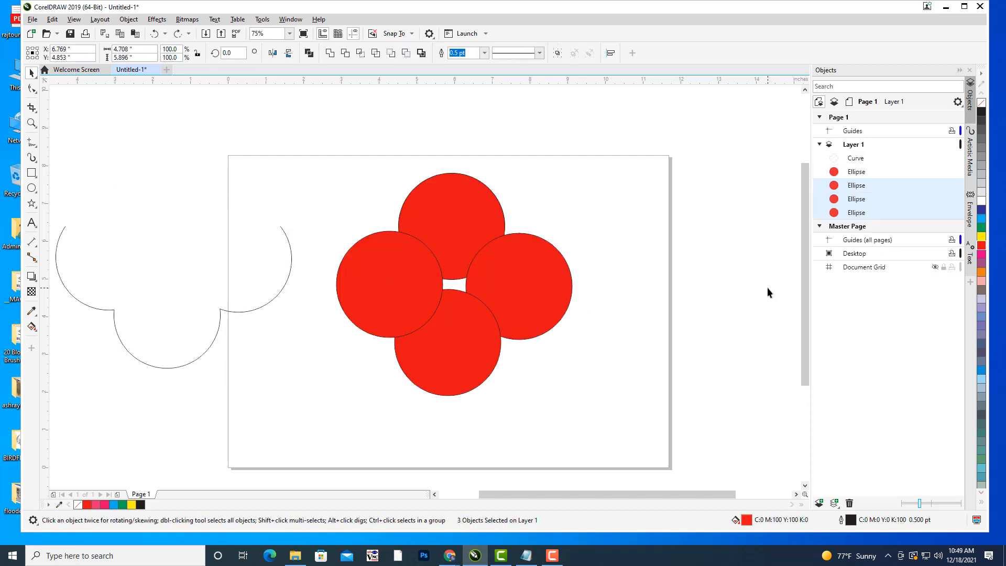
pyautogui.hotkey('ctrl', 'z')
pyautogui.click(634, 226)
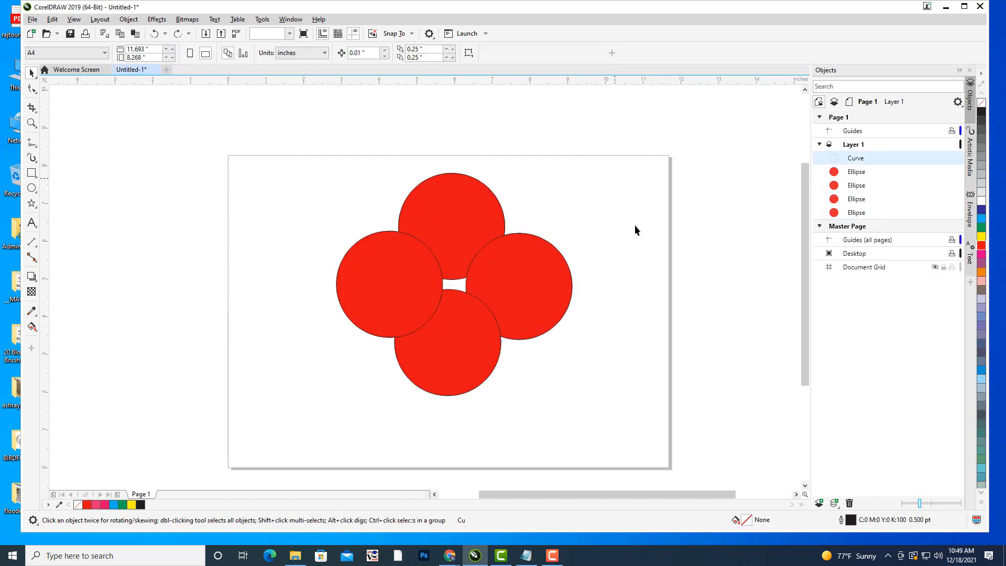
# Move the right-hand red circle away from the other three, and undo that move
pyautogui.click(464, 212)
pyautogui.moveTo(553, 278); pyautogui.dragTo(704, 297)
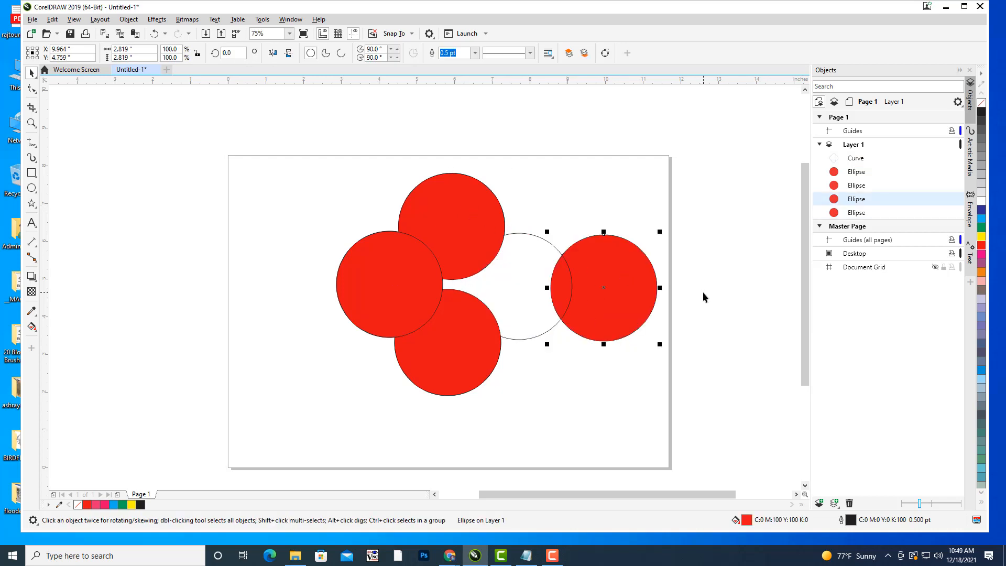
pyautogui.hotkey('ctrl', 'z')
pyautogui.click(618, 255)
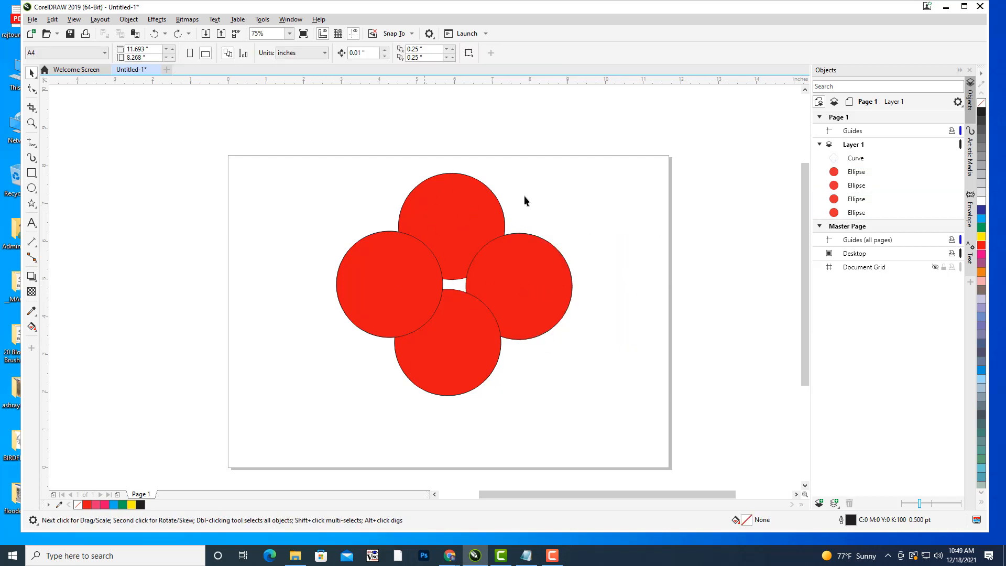
# Create another boundary around the whole group of four overlapping red circles
pyautogui.click(512, 302)
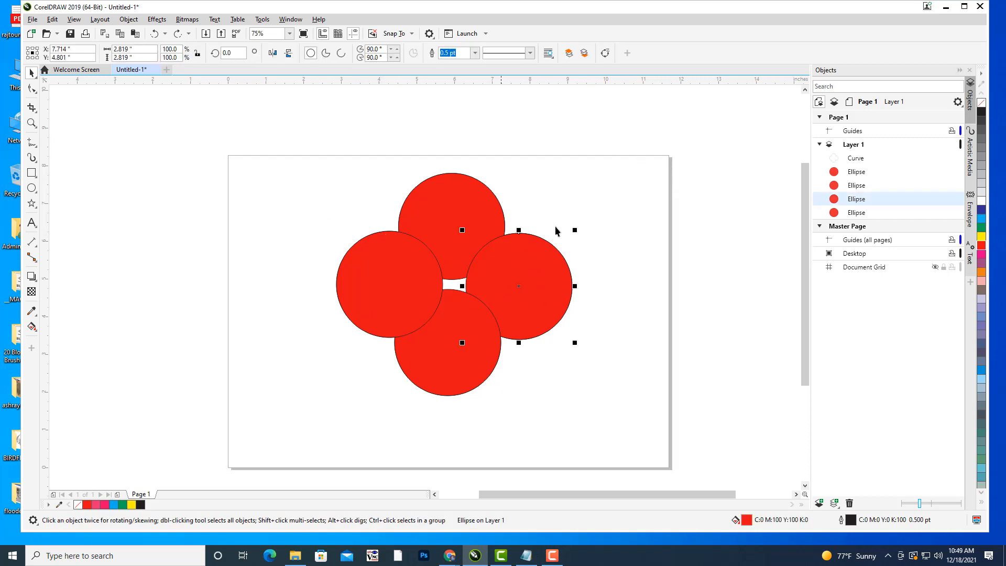
pyautogui.moveTo(288, 131); pyautogui.dragTo(656, 465)
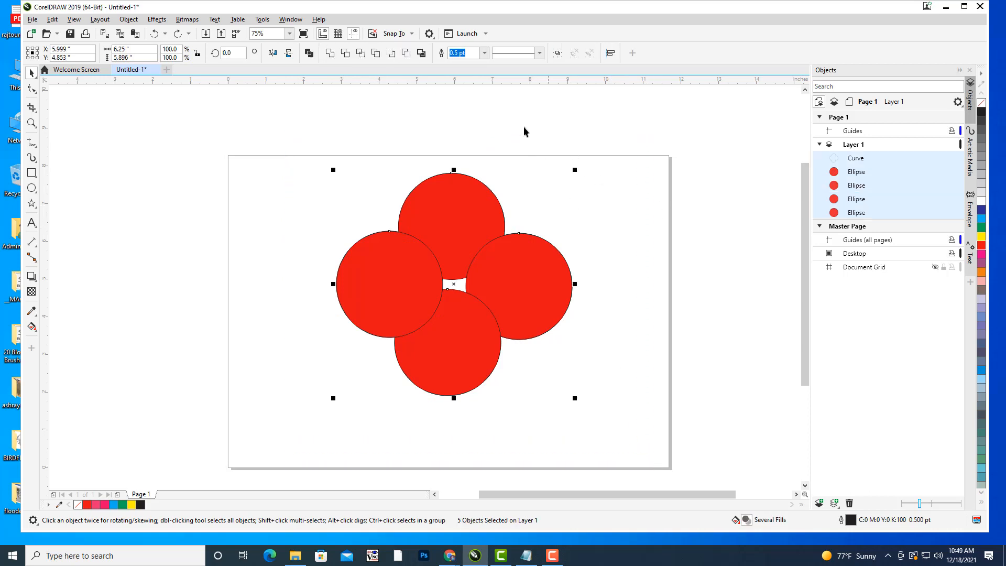
pyautogui.click(422, 53)
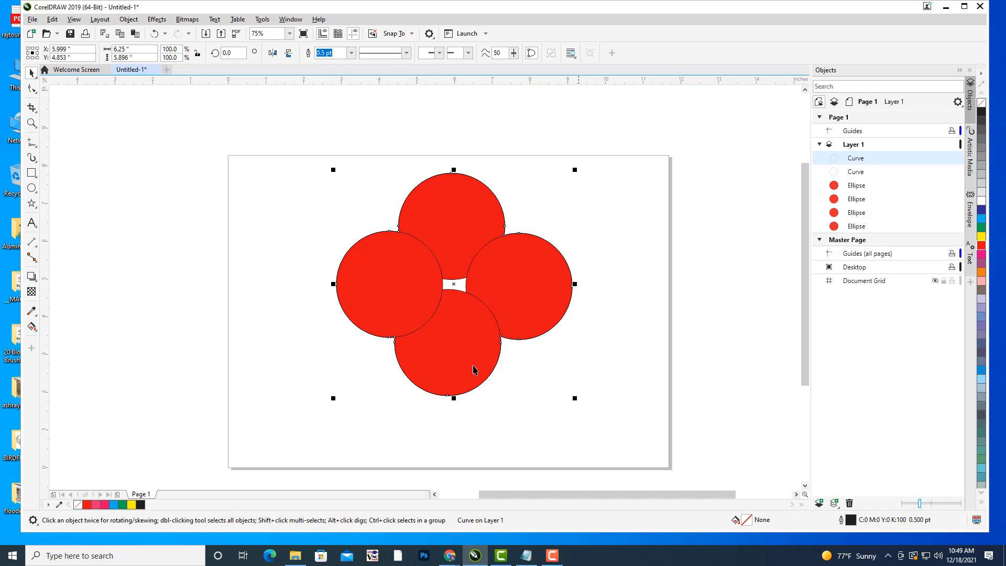
# Move the new boundary shape to the left of the red circles and fill it with magenta
pyautogui.moveTo(453, 284); pyautogui.dragTo(181, 271)
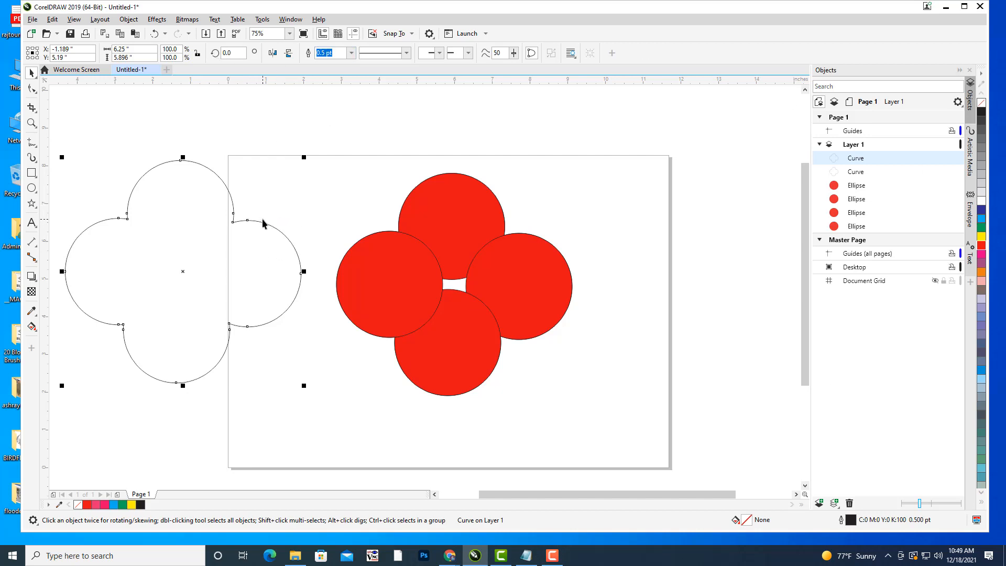
pyautogui.click(982, 255)
pyautogui.click(420, 120)
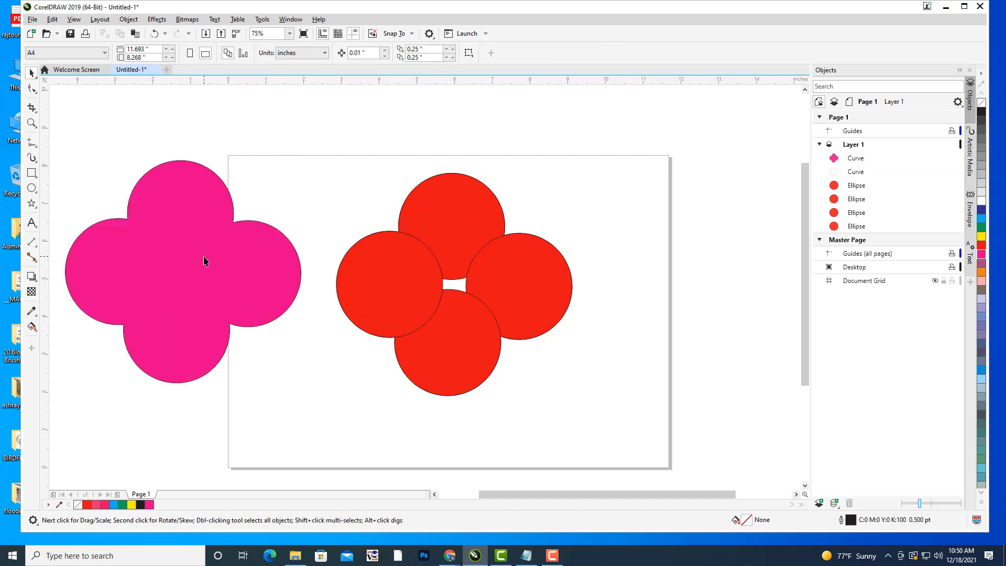
# Delete the magenta shape, the leftover boundary curve and the red circles to empty the page
pyautogui.moveTo(205, 258); pyautogui.dragTo(262, 263)
pyautogui.click(263, 267)
pyautogui.moveTo(331, 152); pyautogui.dragTo(590, 395)
pyautogui.press('Delete')
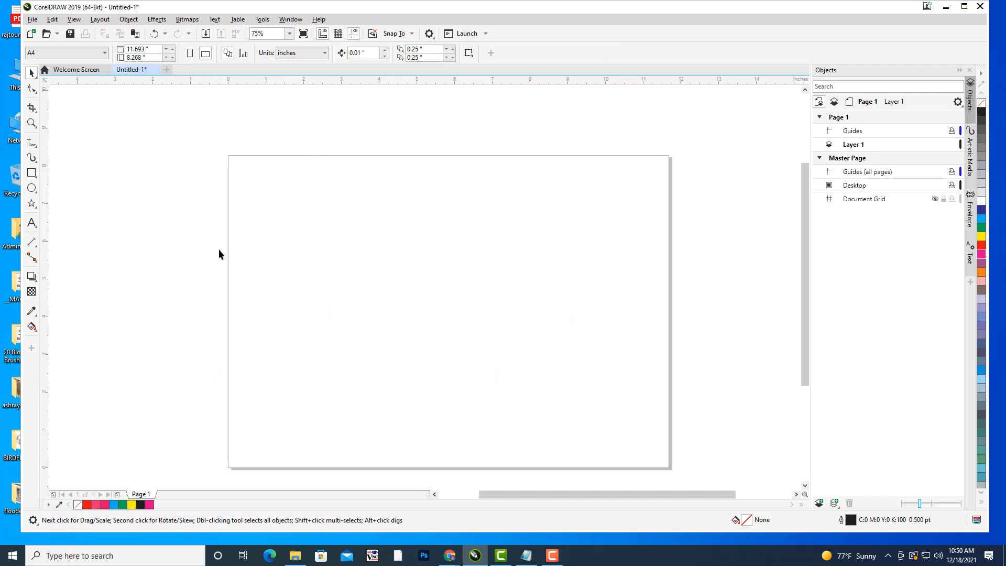
# Draw an upright ellipse about 2.33 inches wide and 3.96 inches high in the page's upper middle
pyautogui.click(32, 188)
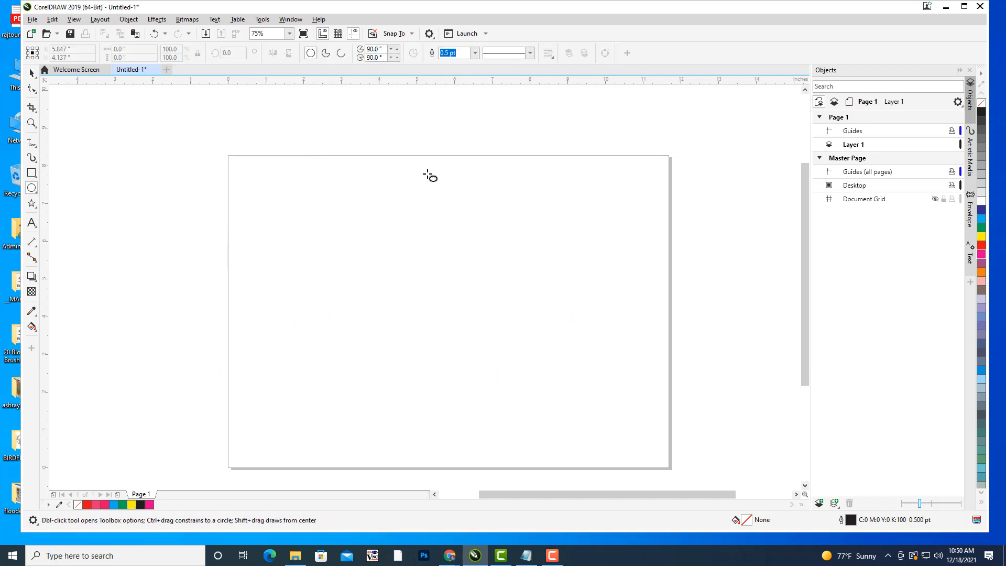
pyautogui.moveTo(413, 167); pyautogui.dragTo(502, 317)
pyautogui.click(31, 72)
pyautogui.click(156, 135)
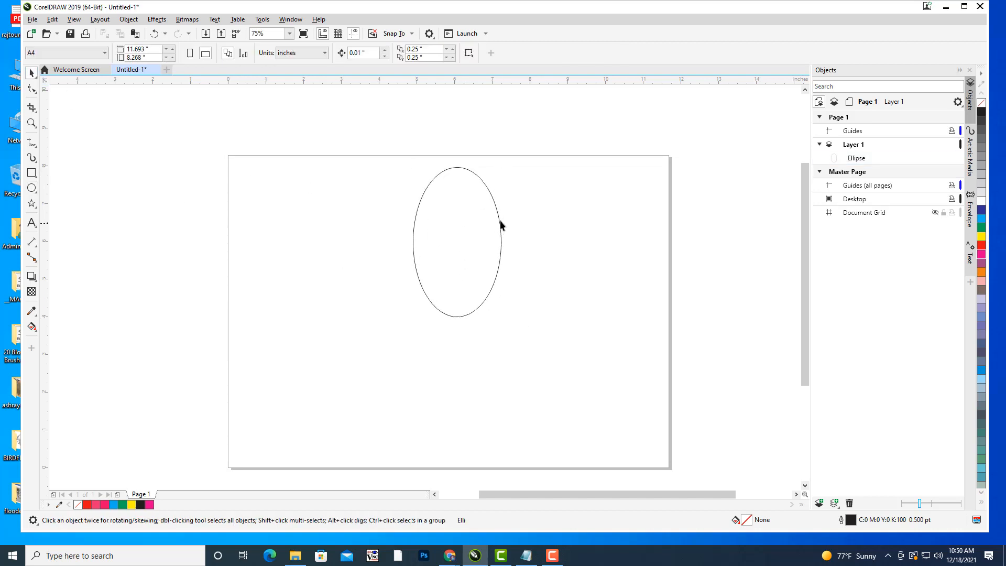
# Fill the ellipse with green and set its outline width to None
pyautogui.click(496, 212)
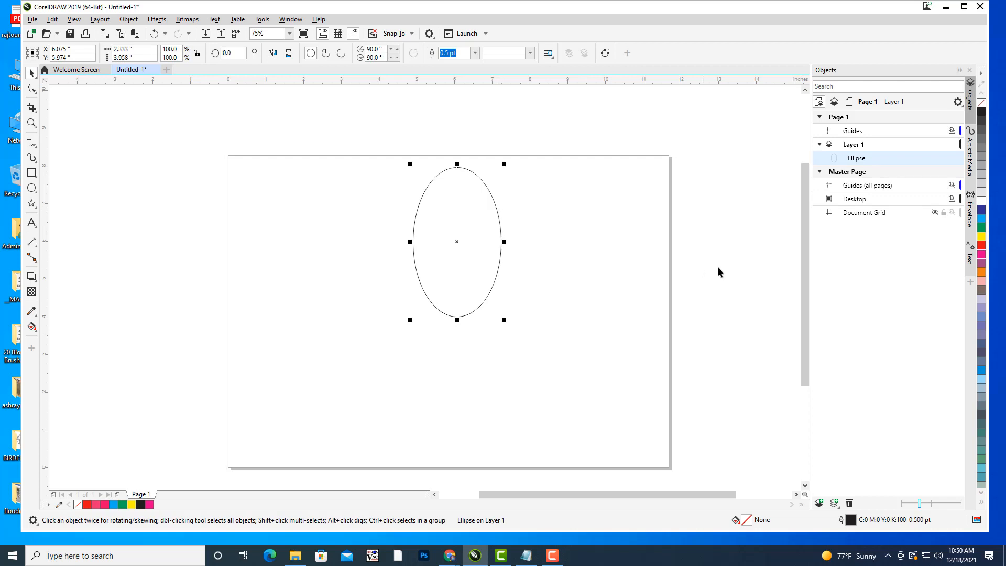
pyautogui.click(981, 227)
pyautogui.click(475, 53)
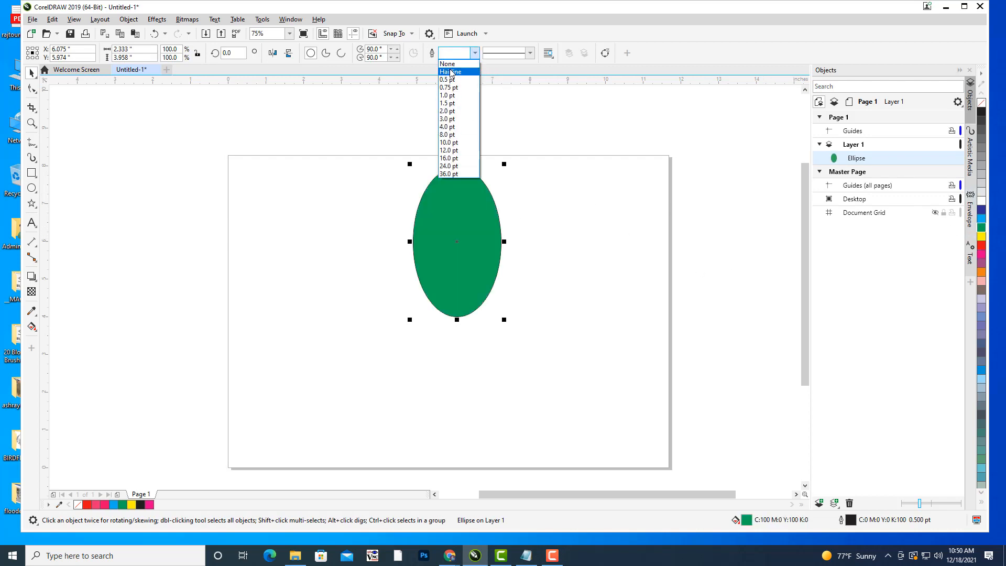
pyautogui.click(448, 64)
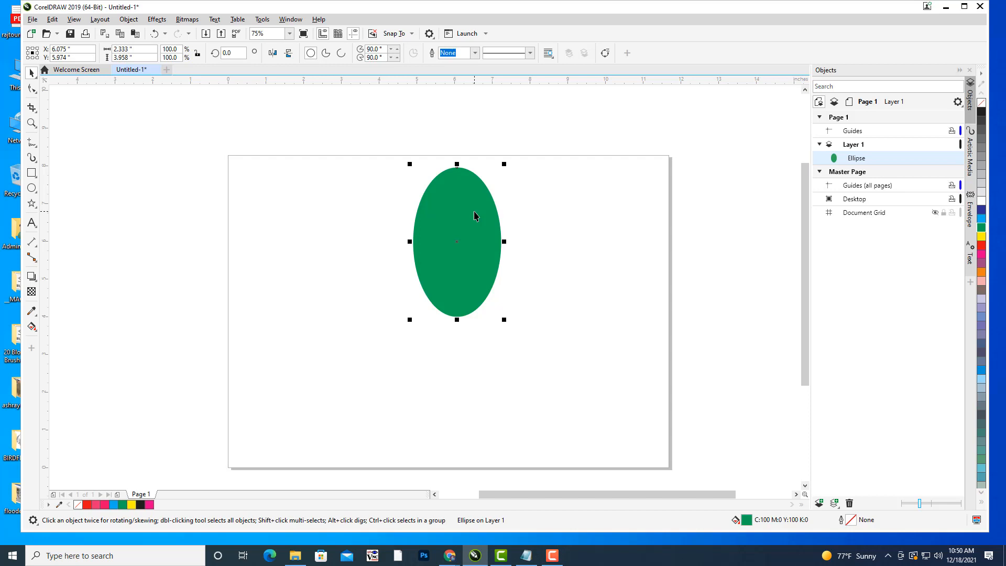
# Convert the green ellipse to curves
pyautogui.click(545, 211)
pyautogui.click(442, 240)
pyautogui.hotkey('ctrl', 'q')
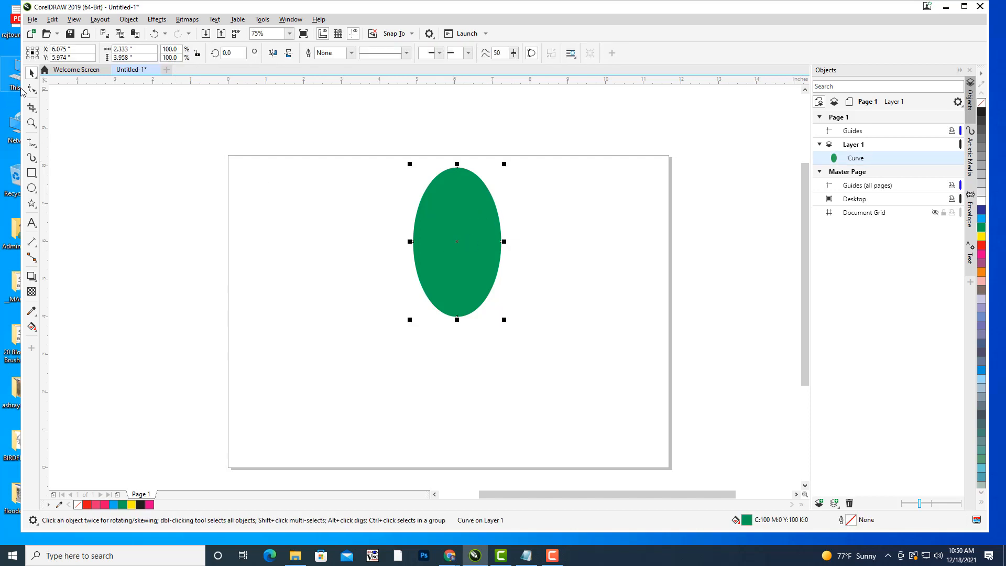
# Collapse the curve handles of the green shape's top node to turn its rounded top into a sharp point
pyautogui.click(31, 89)
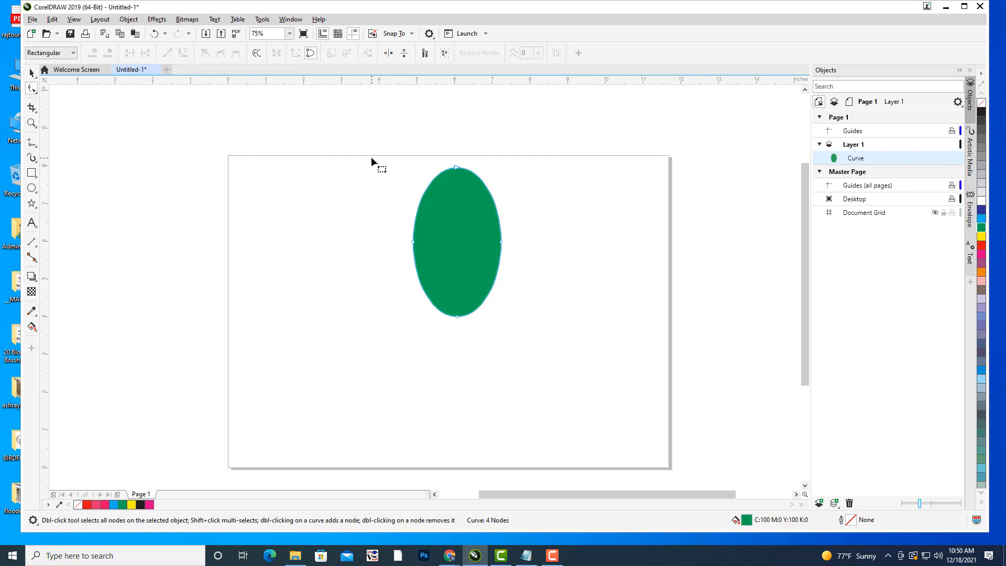
pyautogui.click(457, 169)
pyautogui.moveTo(434, 168); pyautogui.dragTo(393, 185)
pyautogui.scroll(7, 456, 166)
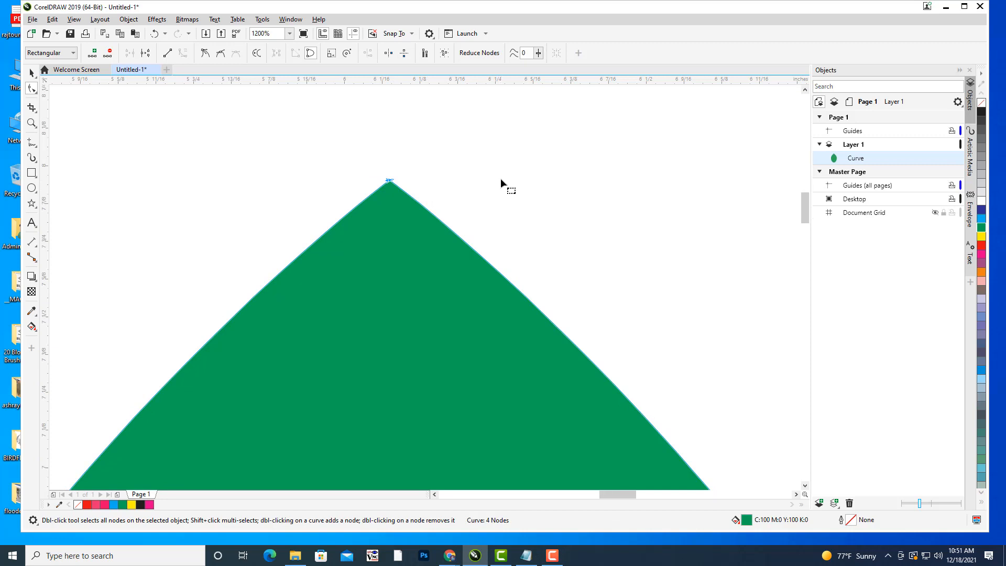
pyautogui.scroll(-3, 501, 179)
pyautogui.moveTo(530, 242); pyautogui.dragTo(529, 215)
pyautogui.moveTo(571, 251); pyautogui.dragTo(567, 185)
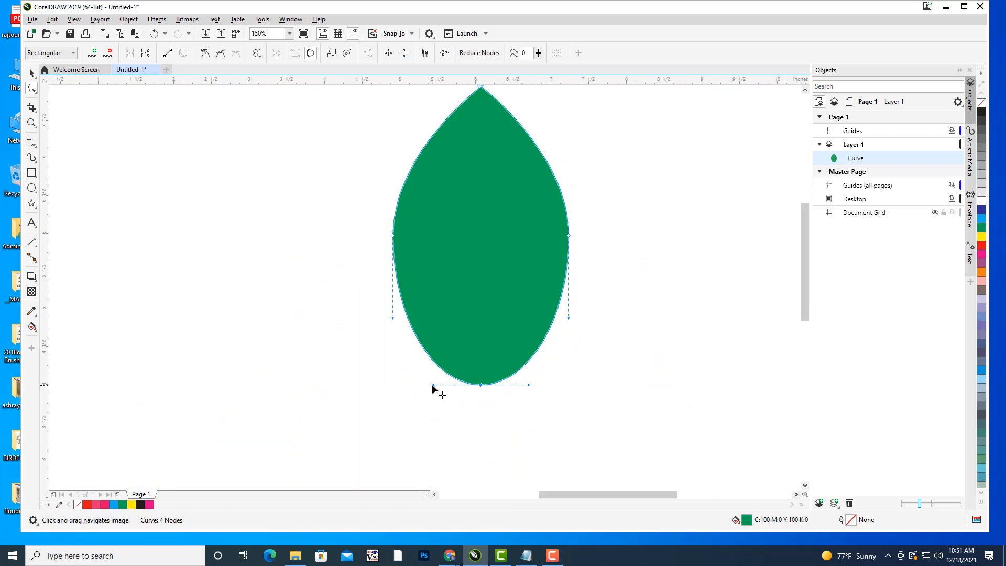
# Collapse the bottom node's curve handles to give the green shape a pointed lower end like a leaf
pyautogui.moveTo(432, 385); pyautogui.dragTo(478, 385)
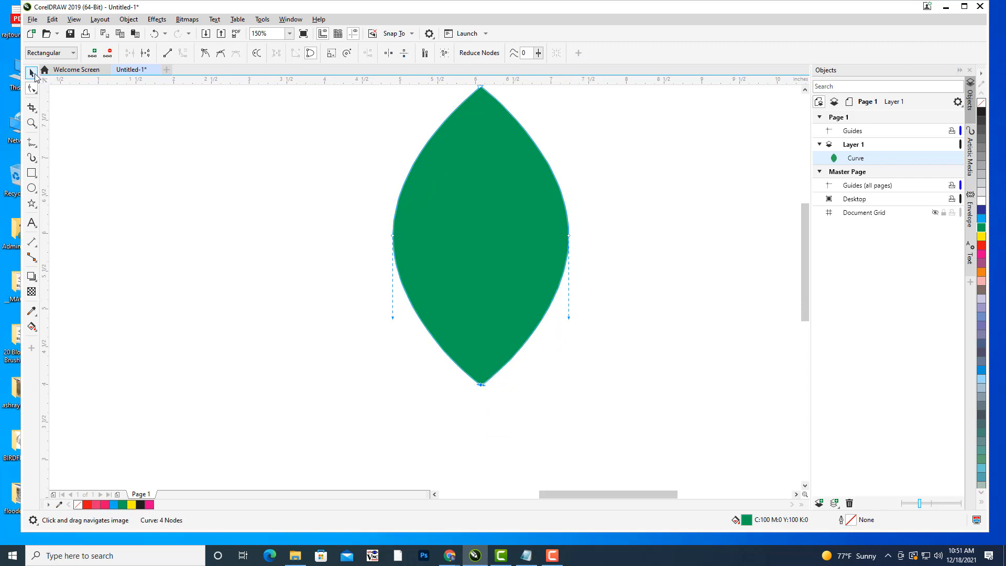
pyautogui.click(31, 73)
pyautogui.click(287, 227)
pyautogui.click(472, 276)
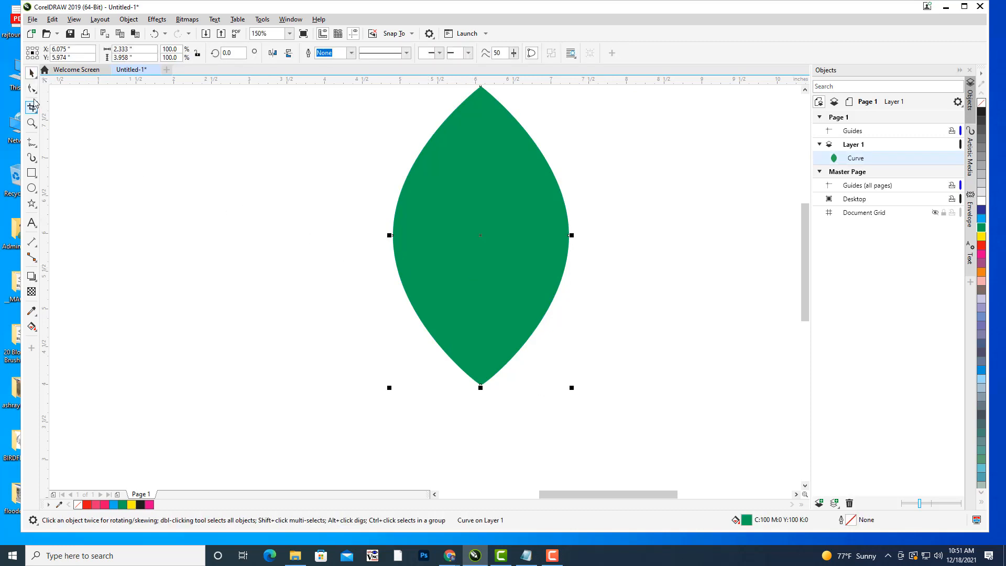
# Shift the leaf's two side nodes straight down together to form a teardrop with a rounded base
pyautogui.click(31, 88)
pyautogui.click(392, 235)
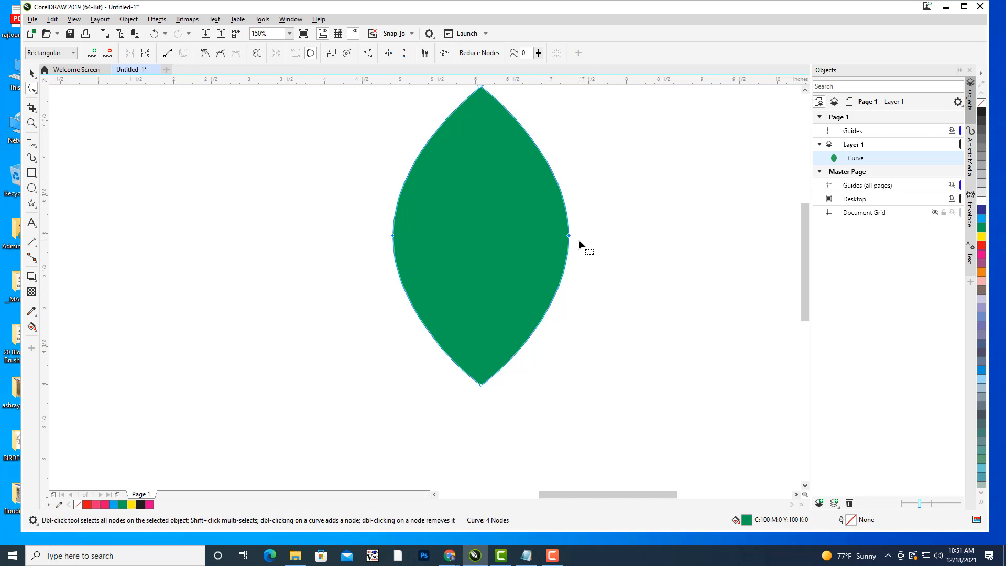
pyautogui.press('Down')
pyautogui.press('Down')
pyautogui.press('Down')
pyautogui.press('Down')
pyautogui.press('Down')
pyautogui.press('Down')
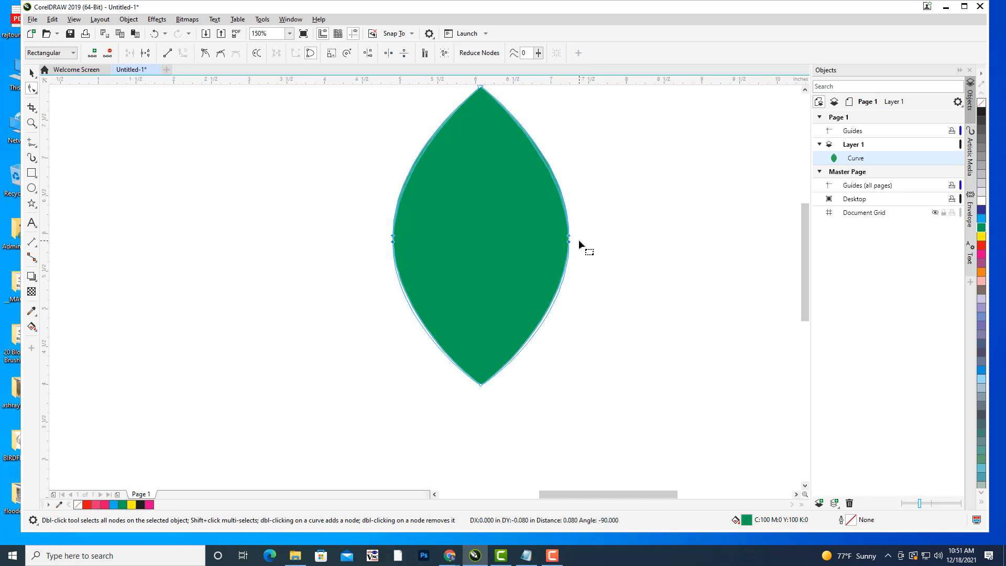
pyautogui.press('Down')
pyautogui.press('Down')
pyautogui.press('Down')
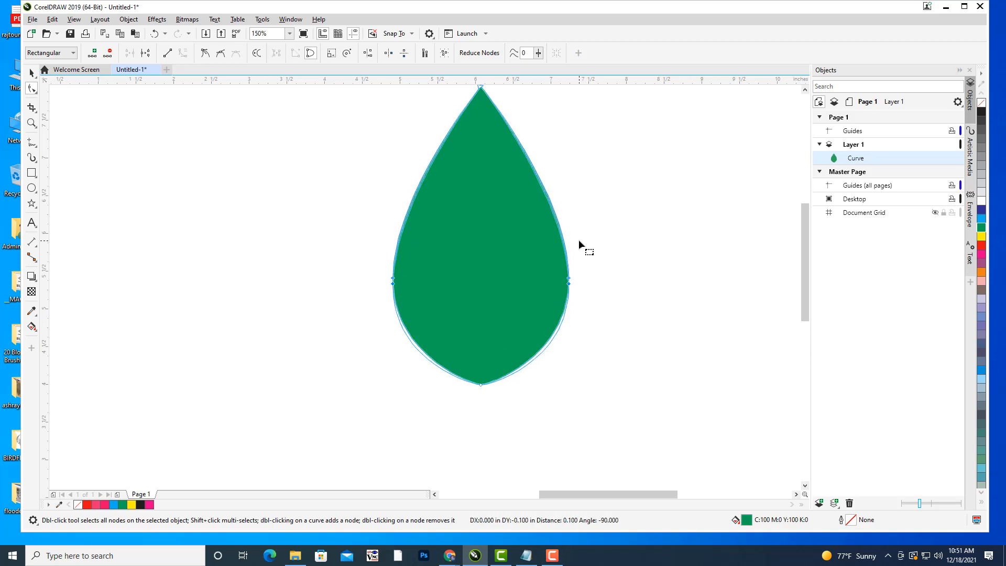
pyautogui.press('Down')
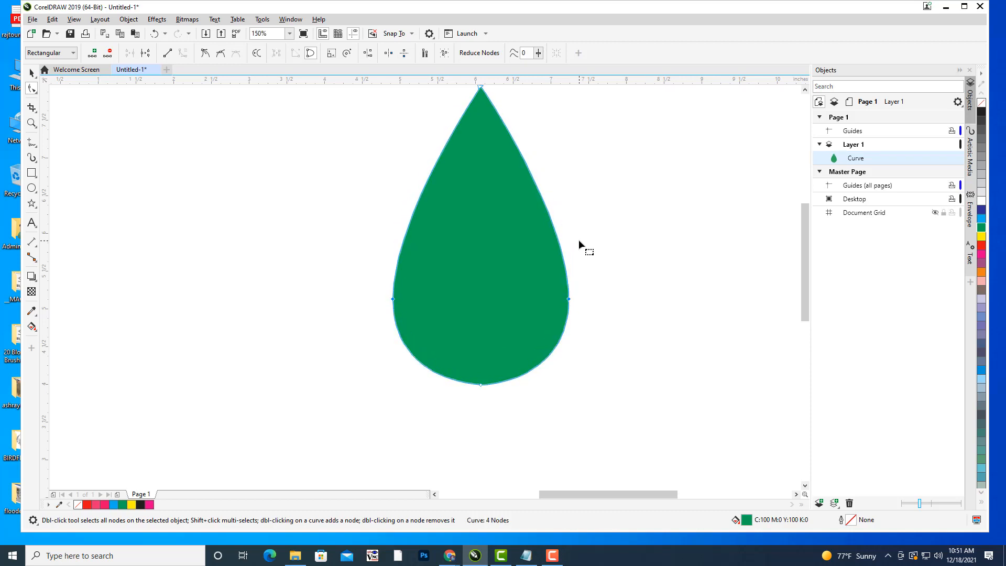
# Scale the green teardrop down proportionally to about 1.8 by 3.06 inches and place it in the page's upper middle
pyautogui.click(31, 73)
pyautogui.scroll(-2, 567, 231)
pyautogui.moveTo(578, 227); pyautogui.dragTo(545, 237)
pyautogui.scroll(1, 550, 245)
pyautogui.moveTo(525, 162); pyautogui.dragTo(514, 174)
pyautogui.moveTo(478, 231); pyautogui.dragTo(482, 222)
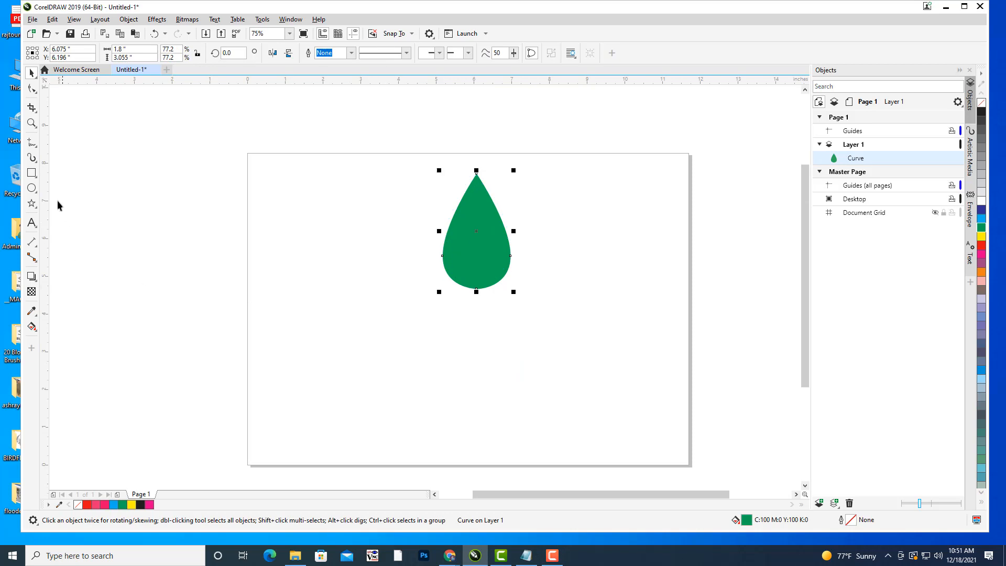
# Draw a circle about 2.44 inches across, overlap it with the teardrop's lower left side and fill it with red
pyautogui.click(31, 187)
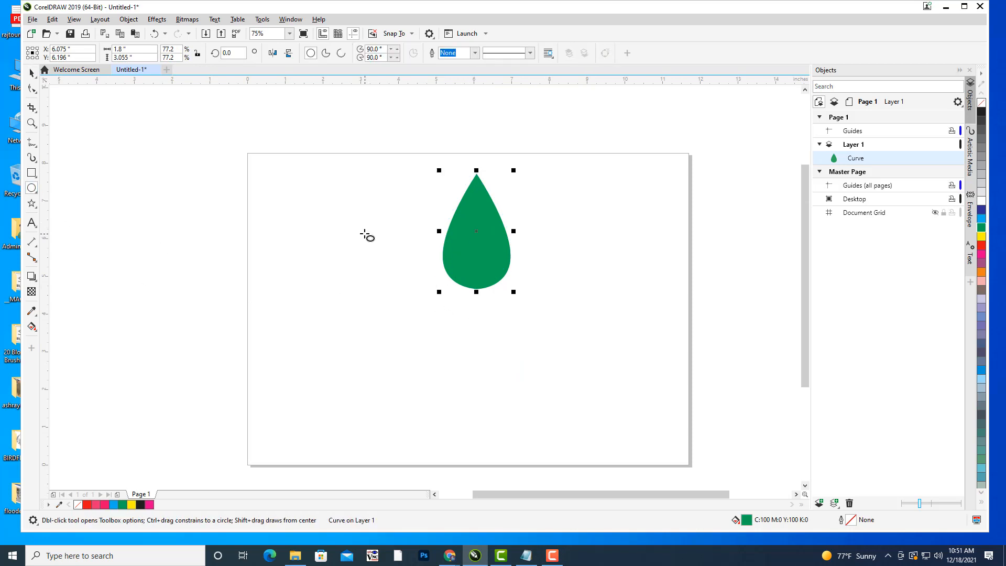
pyautogui.moveTo(366, 233); pyautogui.dragTo(450, 328)
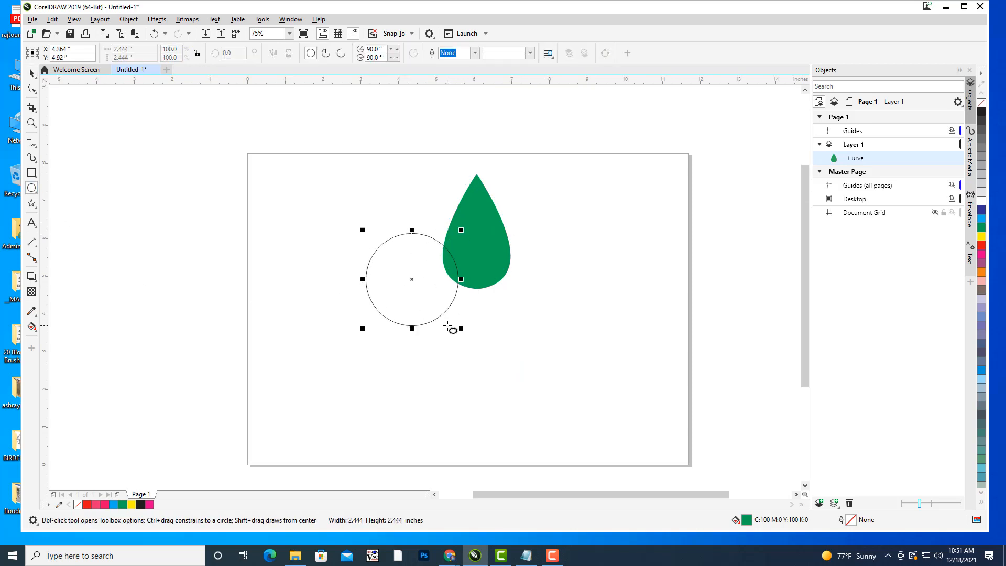
pyautogui.press('space')
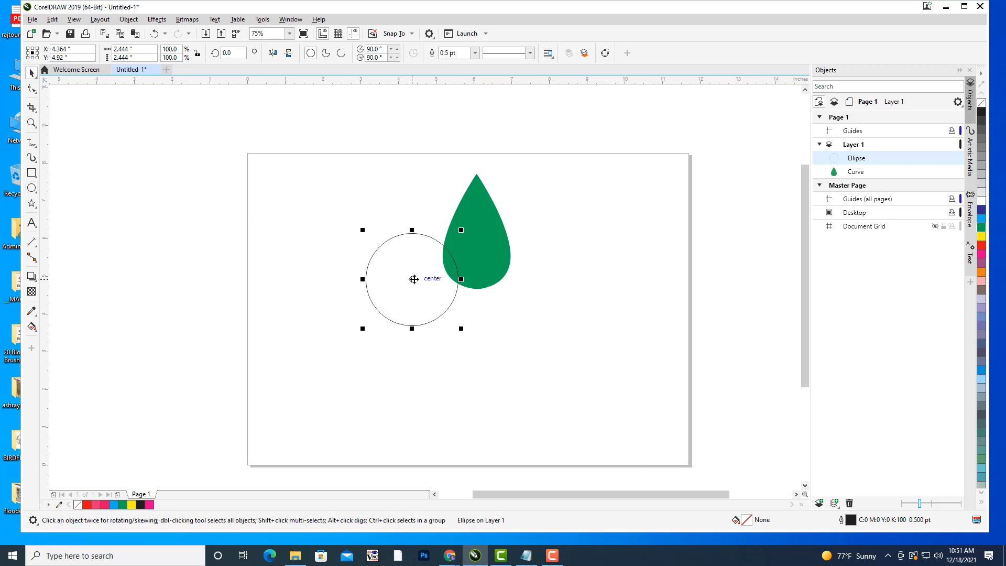
pyautogui.moveTo(412, 282); pyautogui.dragTo(431, 270)
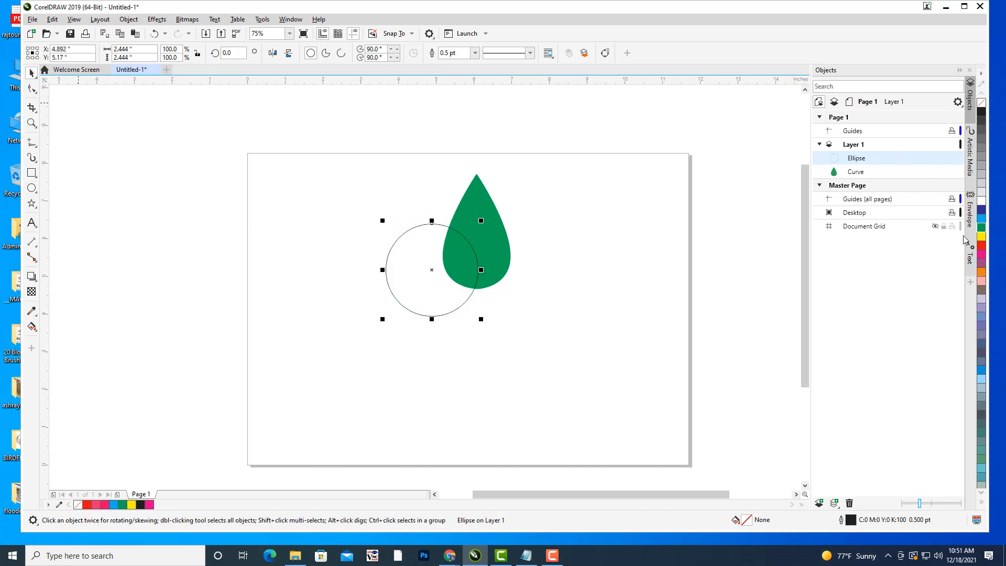
pyautogui.click(983, 244)
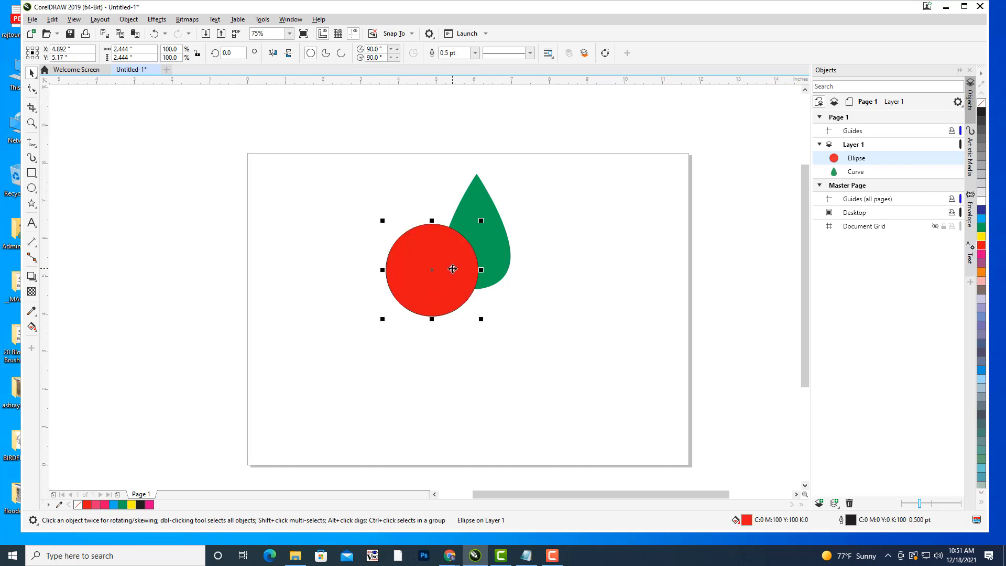
# Duplicate the red circle and place the copy beside the original, overlapping it and the teardrop's lower right side
pyautogui.hotkey('ctrl', 'd')
pyautogui.moveTo(443, 265); pyautogui.dragTo(517, 278)
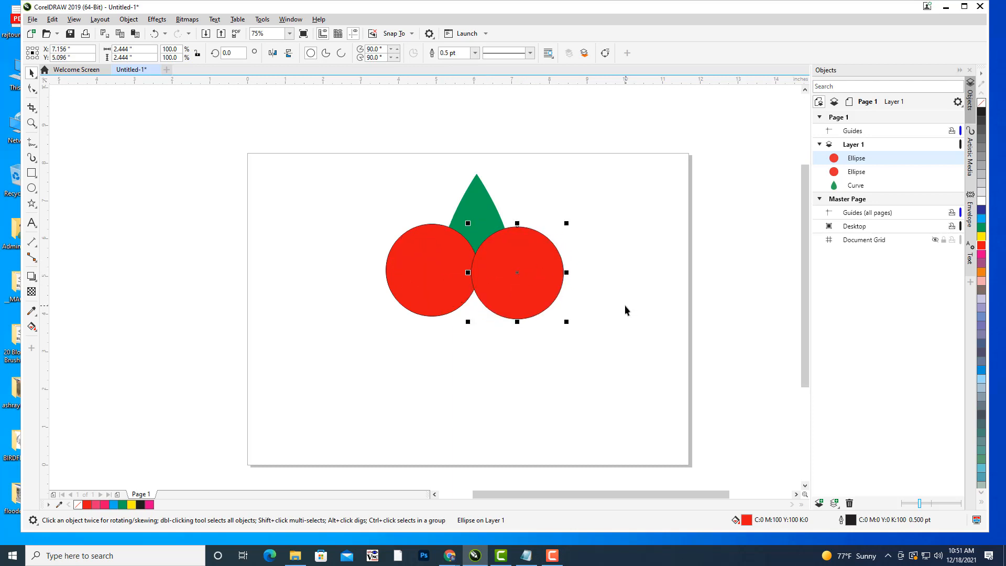
pyautogui.press('Up')
pyautogui.click(565, 203)
pyautogui.click(521, 278)
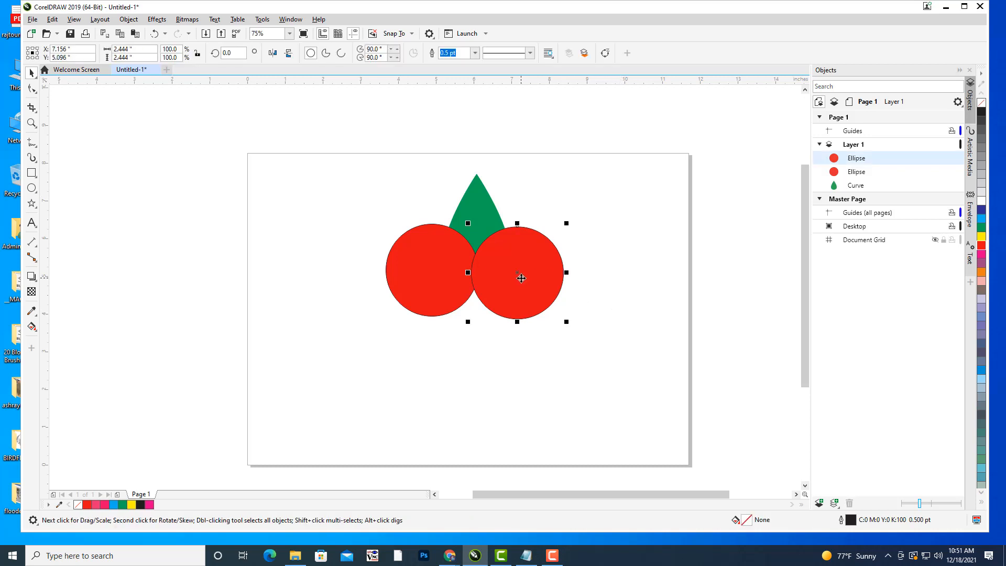
# Duplicate the left red circle and place the copy centred below, overlapping both upper circles
pyautogui.click(443, 307)
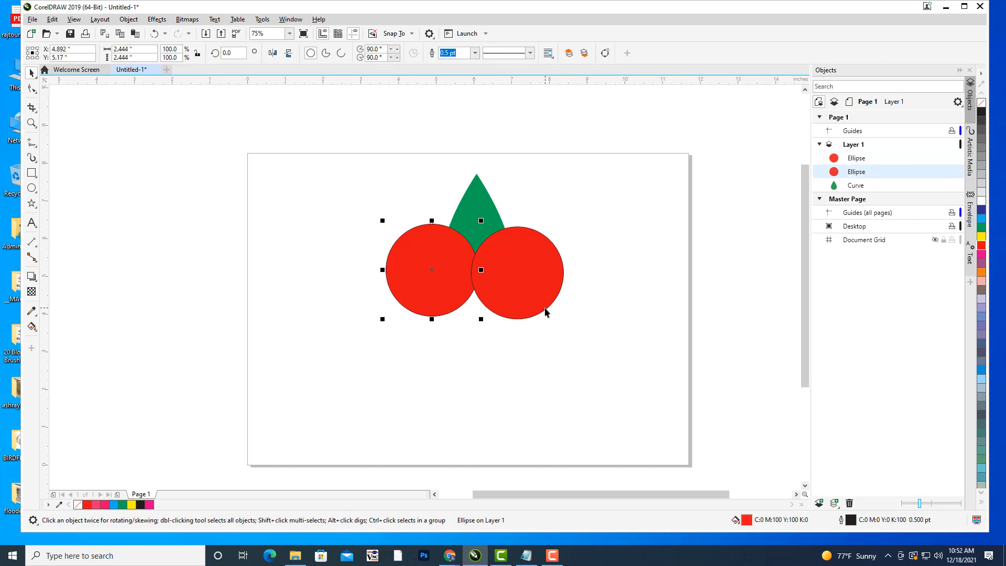
pyautogui.hotkey('ctrl', 'd')
pyautogui.moveTo(442, 258); pyautogui.dragTo(478, 314)
pyautogui.click(625, 278)
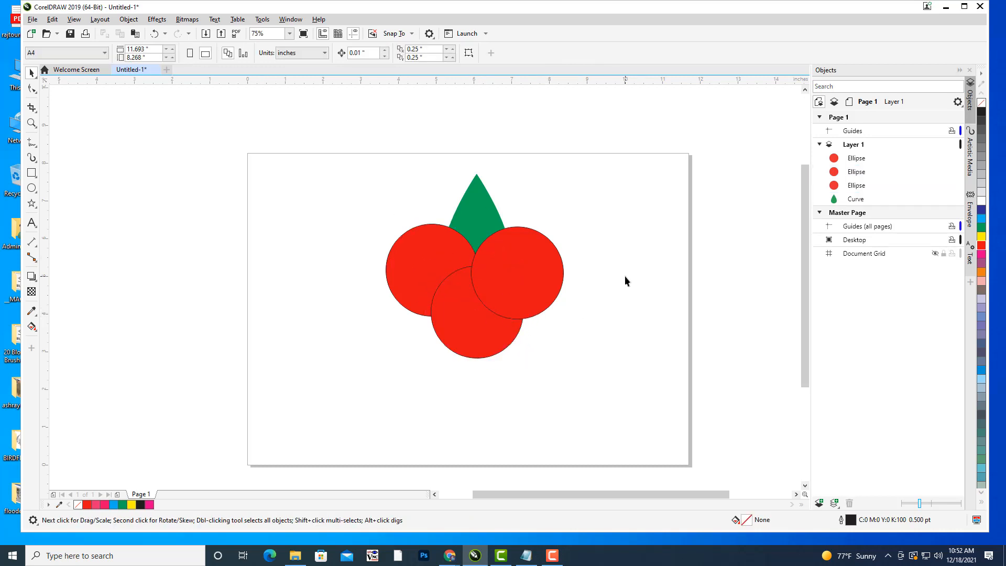
# Move the green teardrop up above the circles and shorten it from its tip to fit just inside the page
pyautogui.click(519, 272)
pyautogui.click(477, 209)
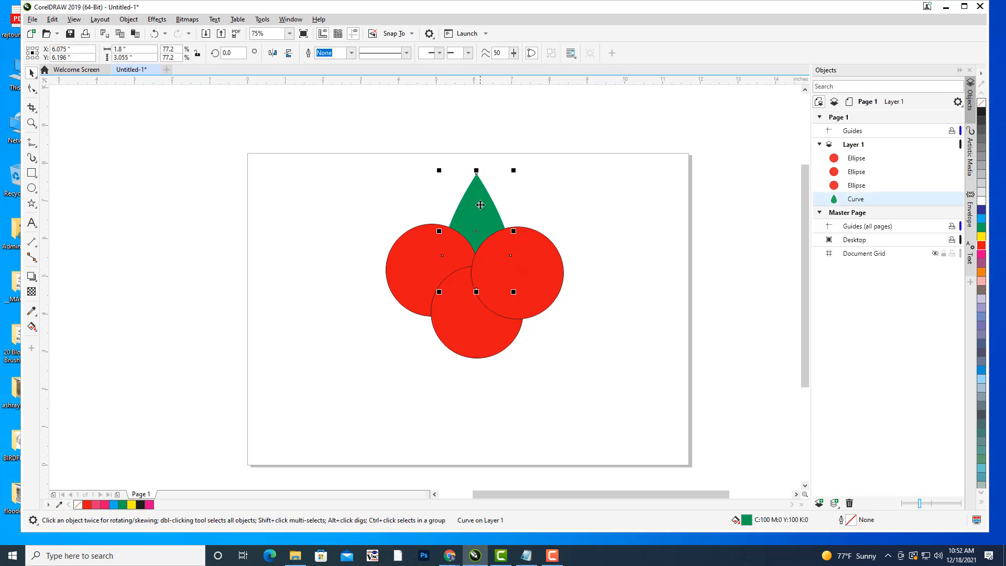
pyautogui.moveTo(481, 209); pyautogui.dragTo(476, 183)
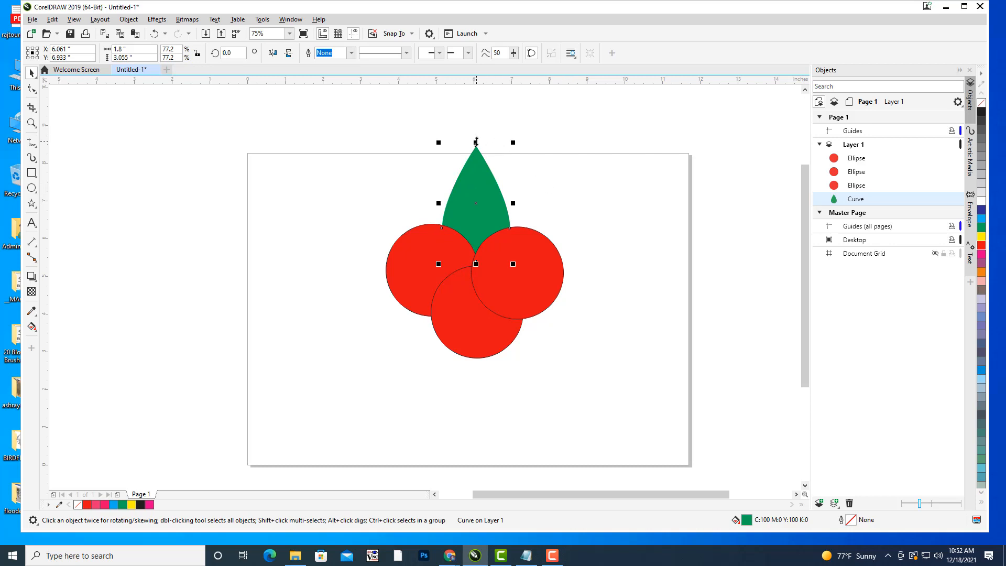
pyautogui.moveTo(476, 142); pyautogui.dragTo(476, 155)
pyautogui.click(565, 178)
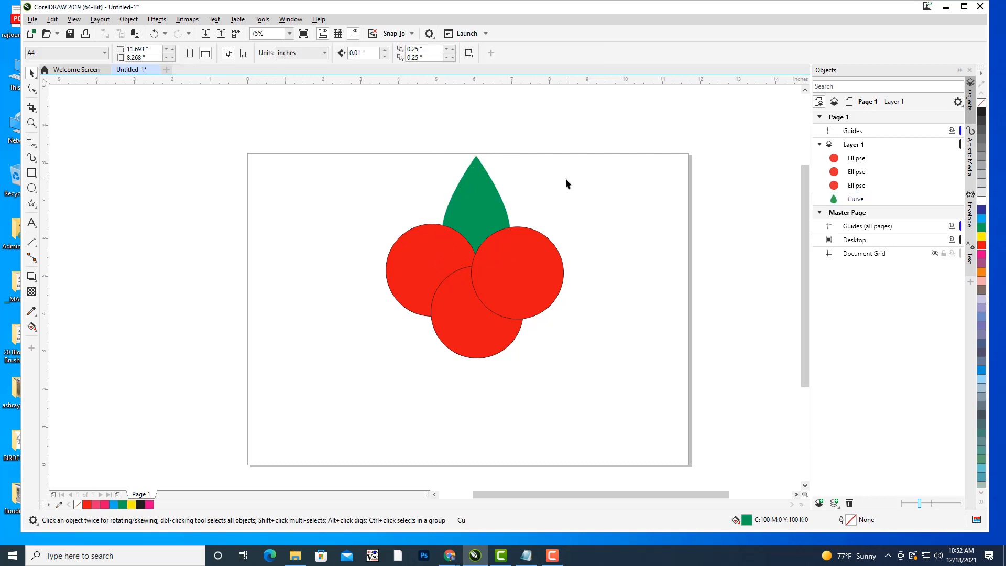
# Shift all three red circles slightly down together, keeping them overlapped with the teardrop's base
pyautogui.click(438, 261)
pyautogui.keyDown('shift'); pyautogui.click(480, 330); pyautogui.keyUp('shift')
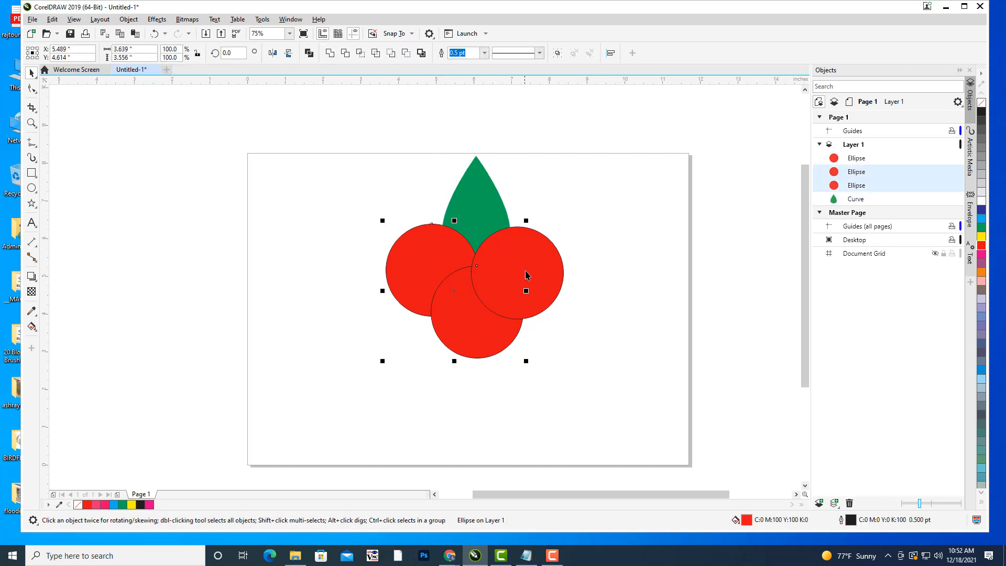
pyautogui.keyDown('shift'); pyautogui.click(528, 270); pyautogui.keyUp('shift')
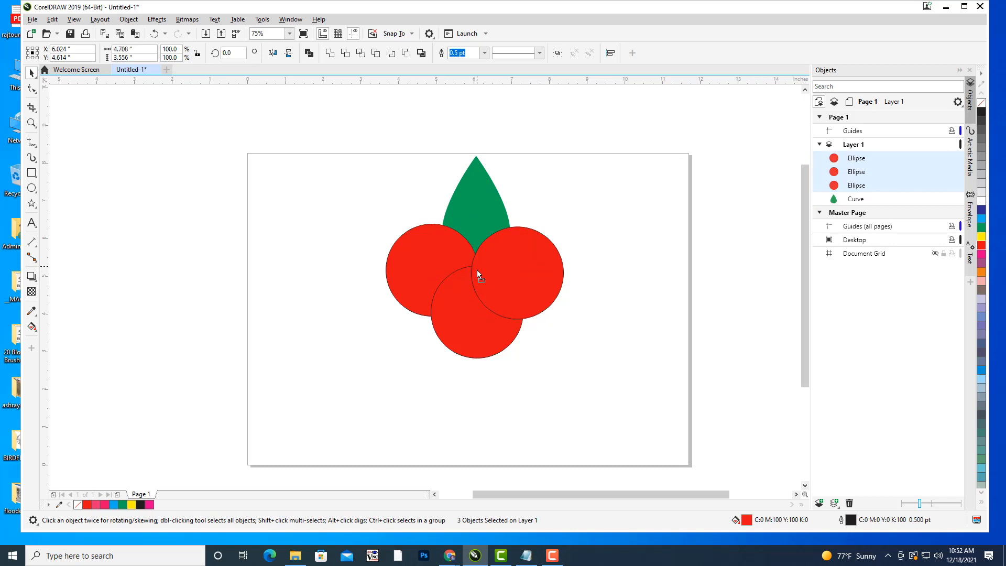
pyautogui.moveTo(477, 269); pyautogui.dragTo(478, 277)
pyautogui.click(679, 271)
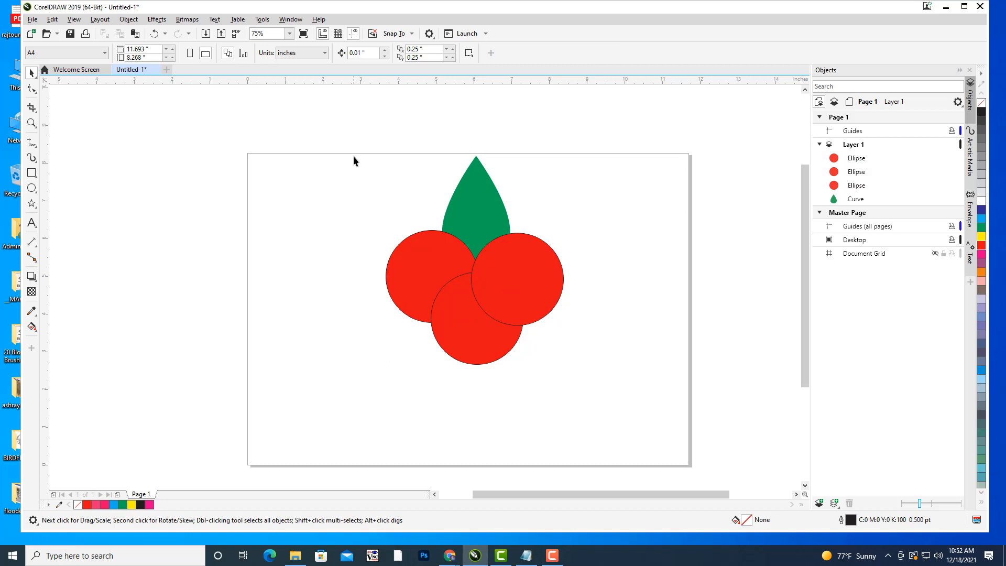
# Create a boundary around the teardrop and three circles and move the outline off to the left of the originals
pyautogui.moveTo(443, 205); pyautogui.dragTo(612, 429)
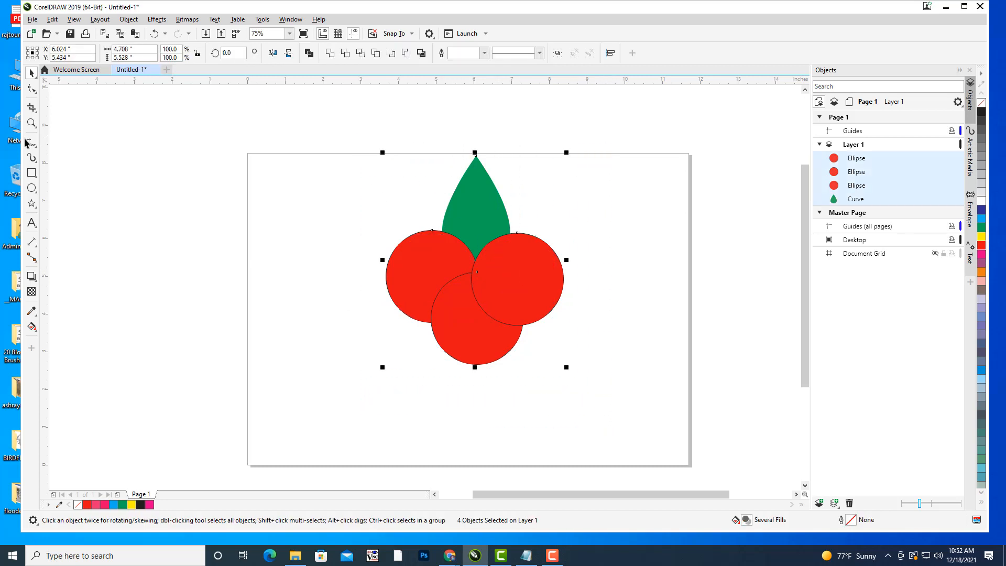
pyautogui.click(422, 53)
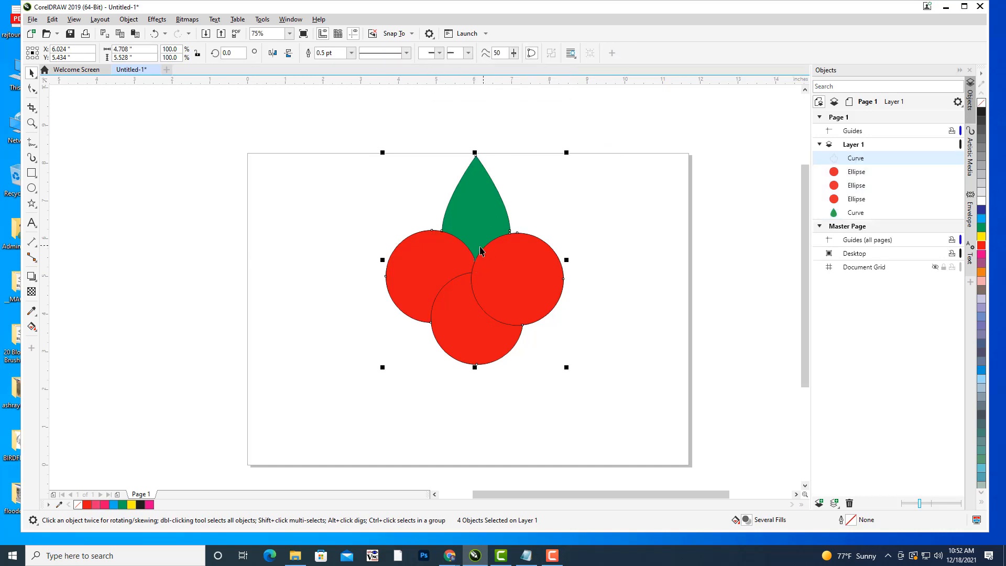
pyautogui.moveTo(474, 261); pyautogui.dragTo(252, 263)
pyautogui.click(374, 339)
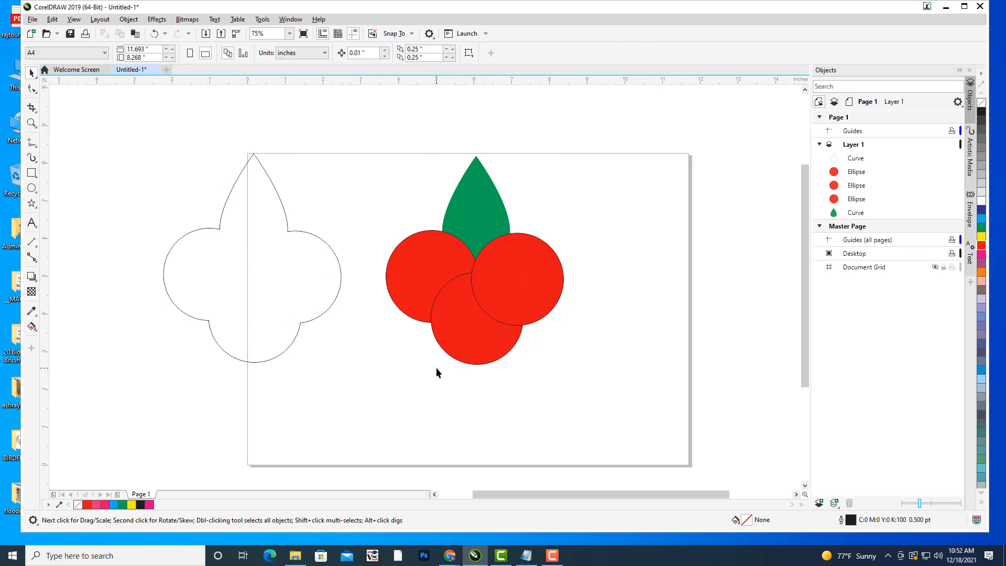
# Delete the original green teardrop and the three red circles, keeping only the boundary outline
pyautogui.moveTo(630, 421); pyautogui.dragTo(627, 423)
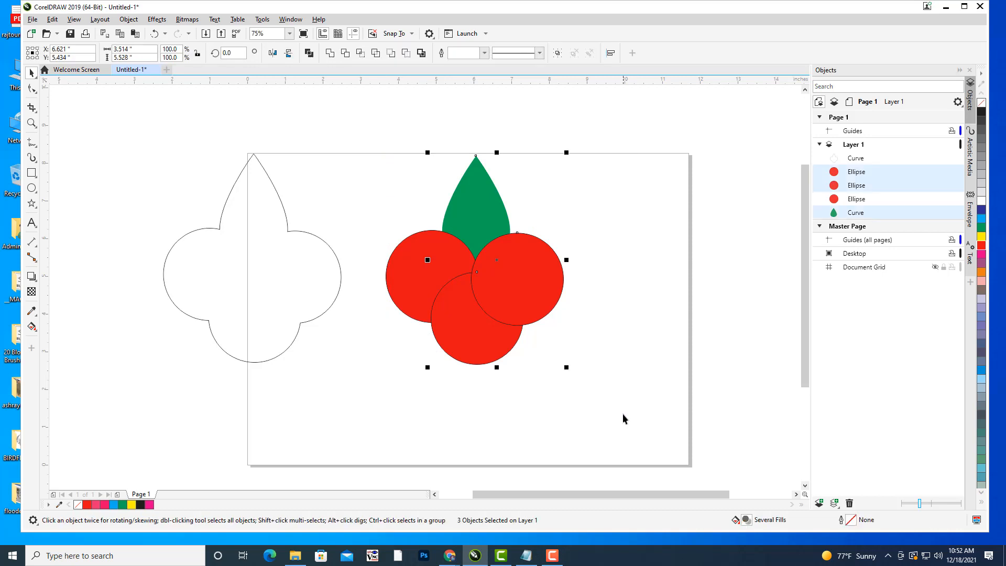
pyautogui.press('Delete')
pyautogui.click(452, 297)
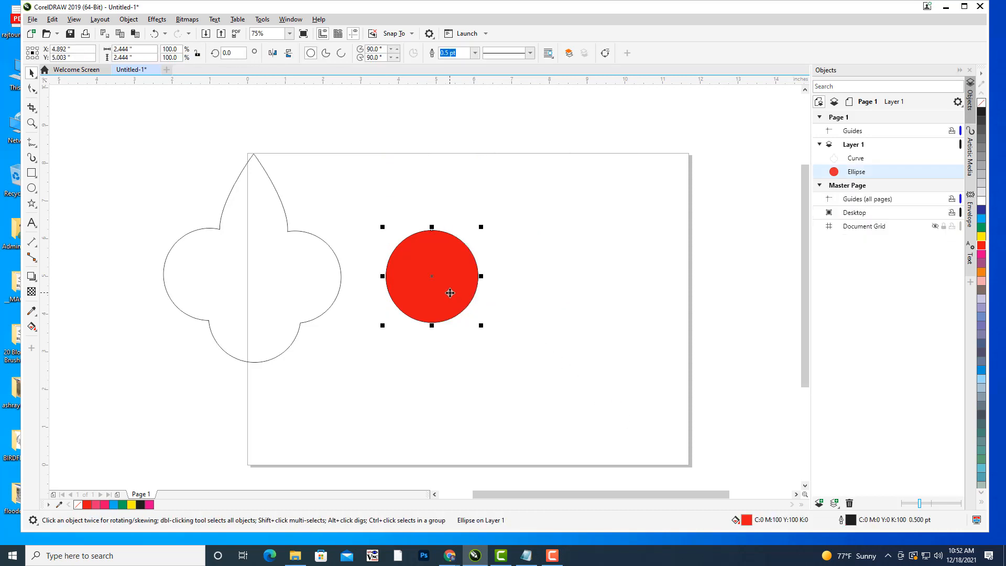
pyautogui.click(451, 293)
pyautogui.press('Delete')
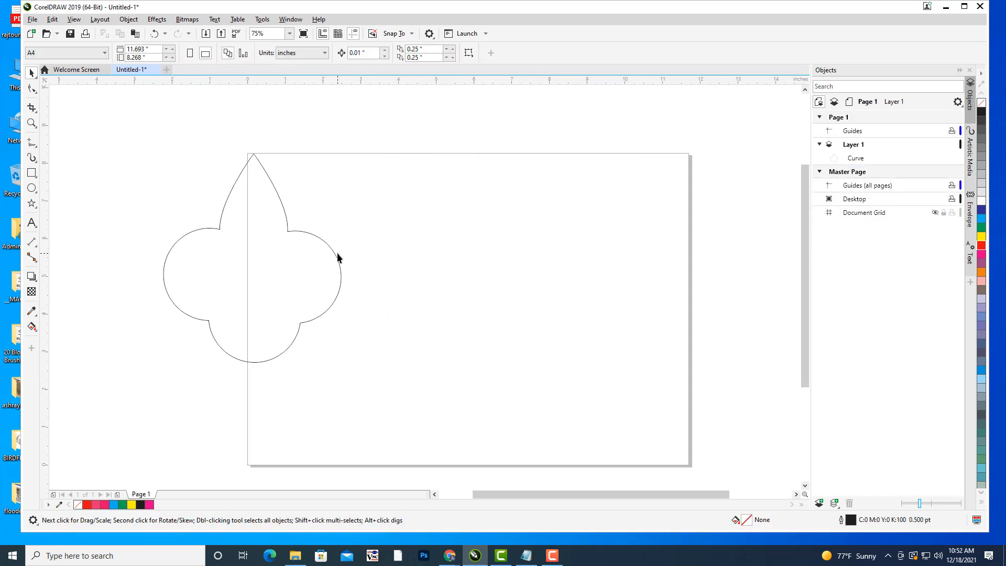
# Move the boundary outline to the page's upper middle and scale it proportionally to about 3.98 by 4.67 inches
pyautogui.click(335, 258)
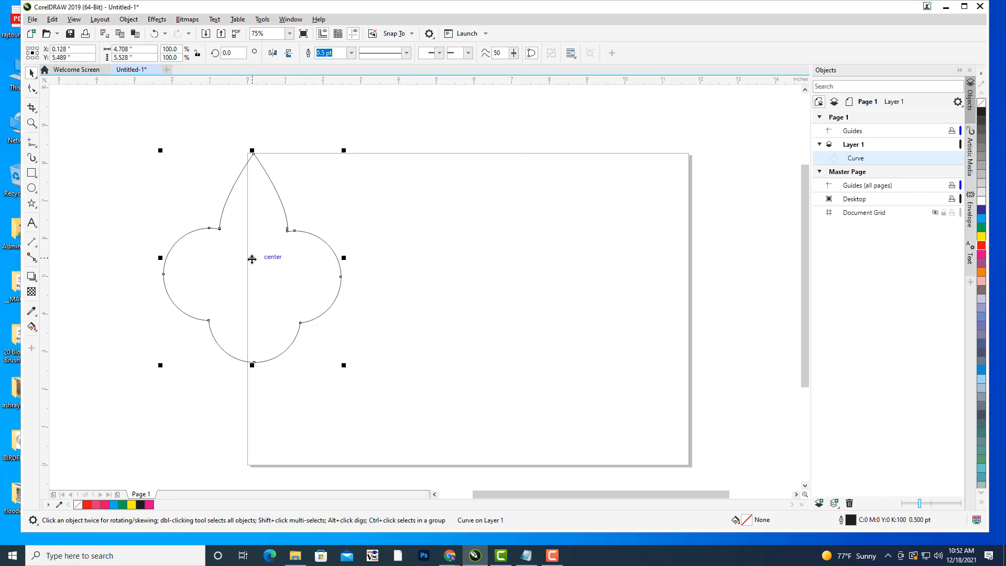
pyautogui.moveTo(254, 260); pyautogui.dragTo(484, 259)
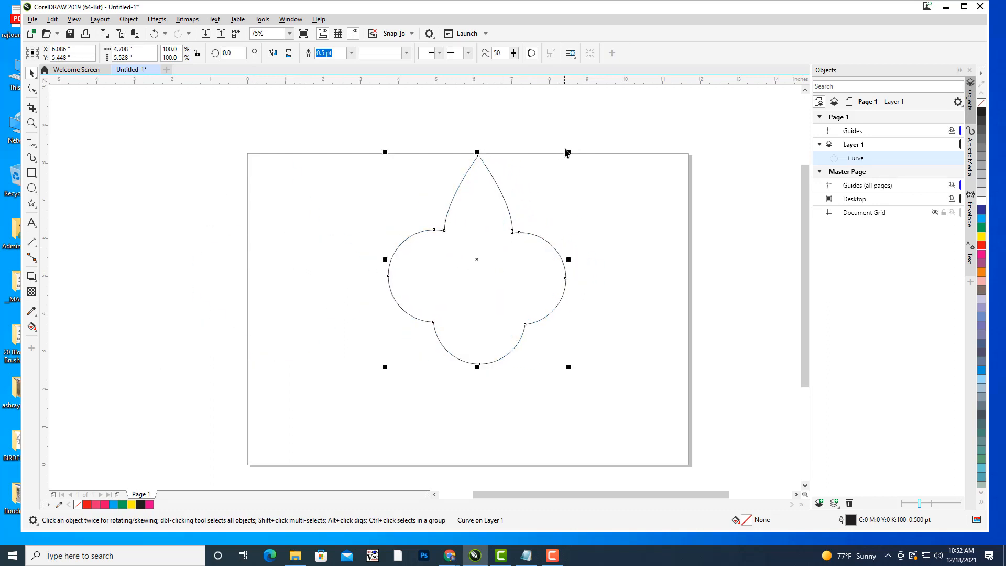
pyautogui.moveTo(569, 152); pyautogui.dragTo(555, 168)
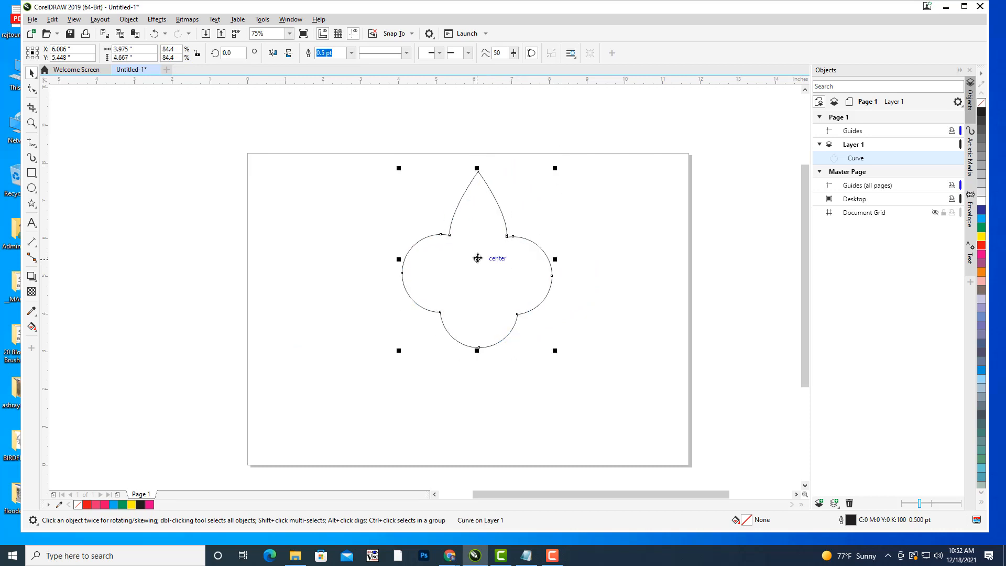
pyautogui.moveTo(476, 258); pyautogui.dragTo(470, 253)
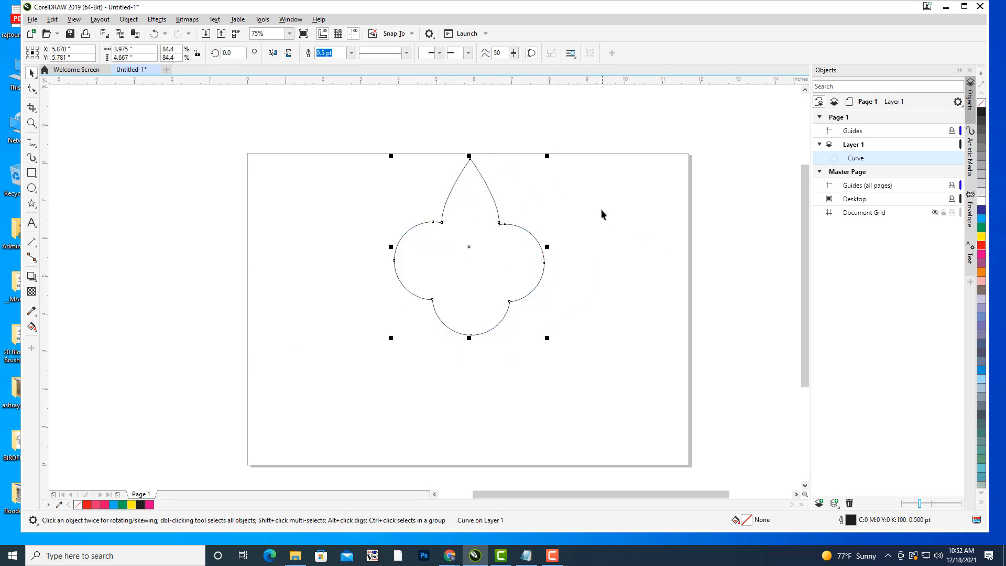
pyautogui.click(601, 209)
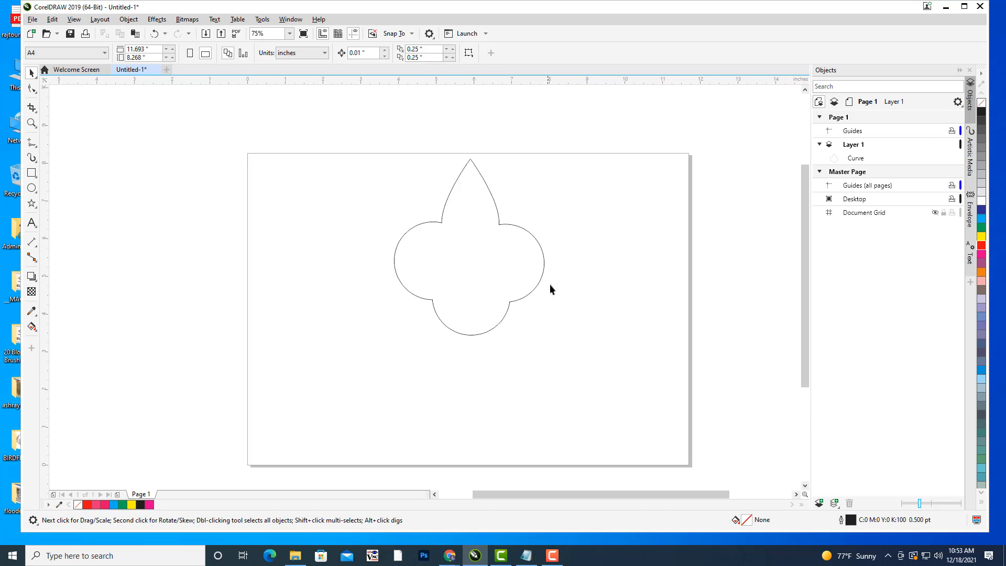
# Shift the boundary outline slightly left and fill it with red
pyautogui.click(505, 225)
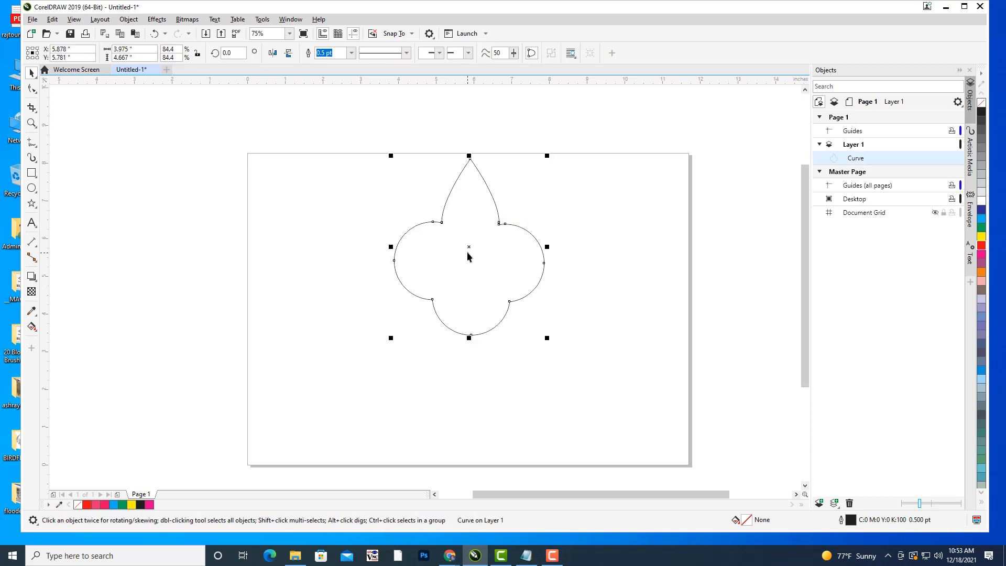
pyautogui.moveTo(468, 246); pyautogui.dragTo(460, 247)
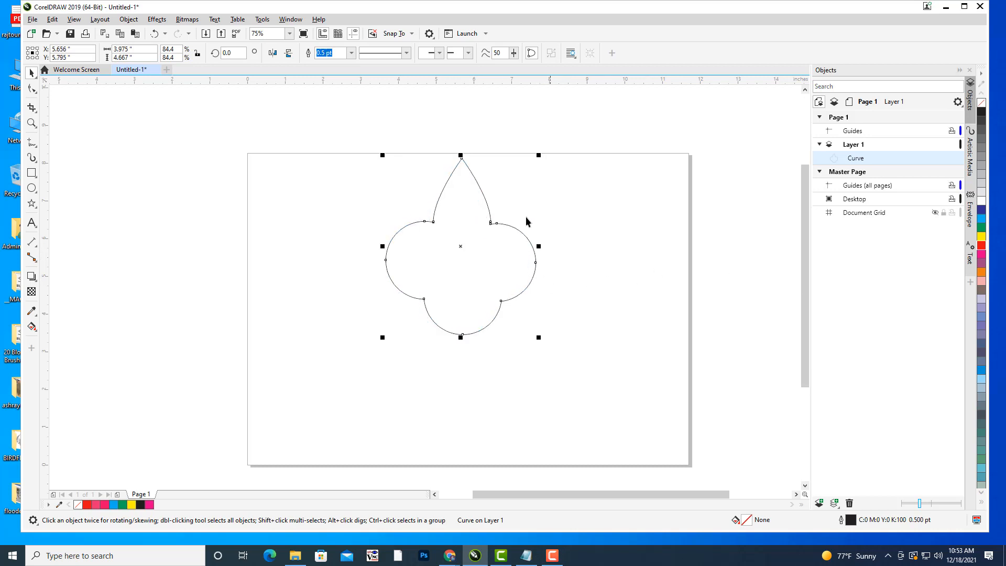
pyautogui.click(983, 245)
pyautogui.click(611, 268)
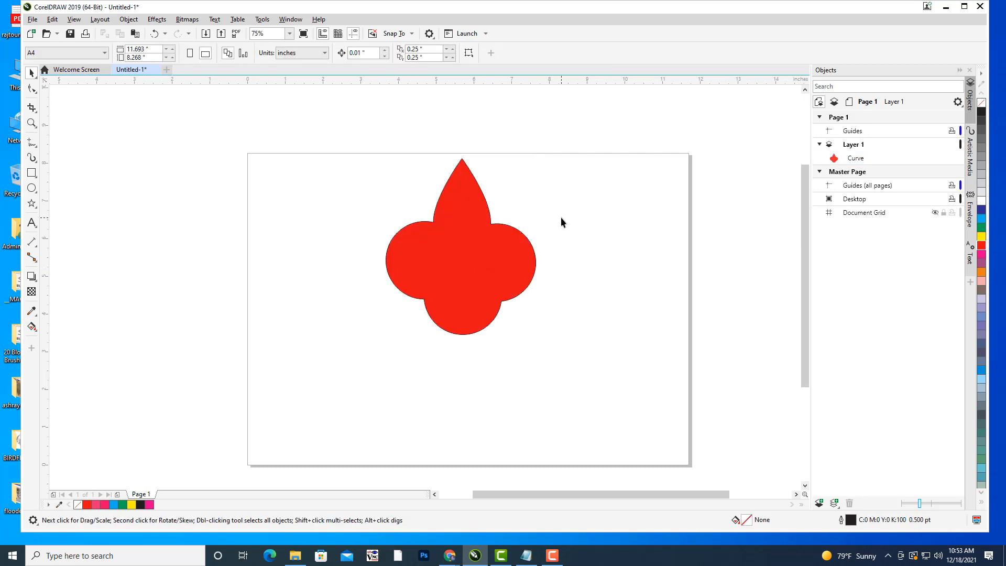
# Draw a rectangle about 3.88 by 2.18 inches, fill it with green and place it over the red shape's bottom lobe
pyautogui.click(478, 260)
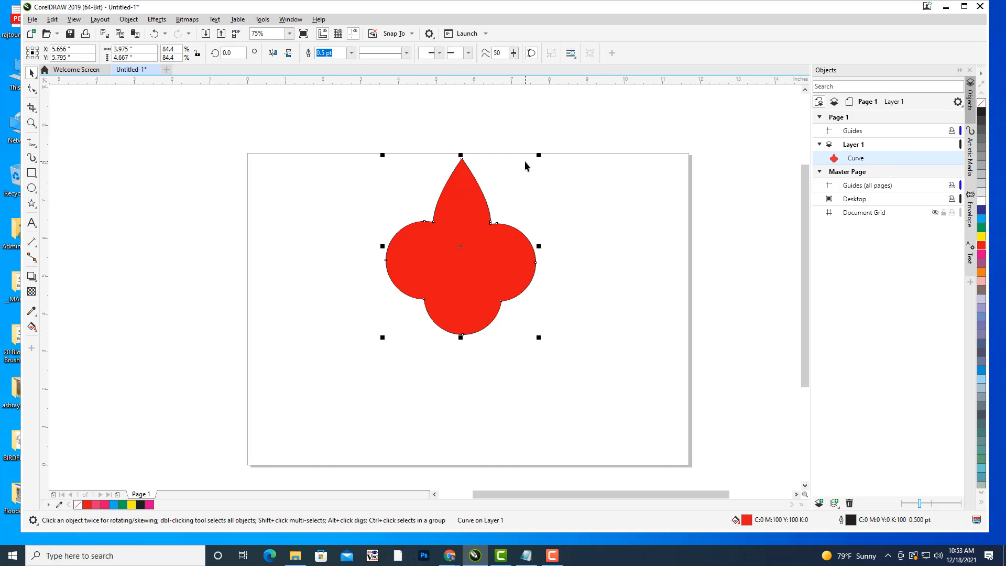
pyautogui.click(535, 171)
pyautogui.hotkey('ctrl', 'a')
pyautogui.click(31, 173)
pyautogui.moveTo(388, 302); pyautogui.dragTo(536, 385)
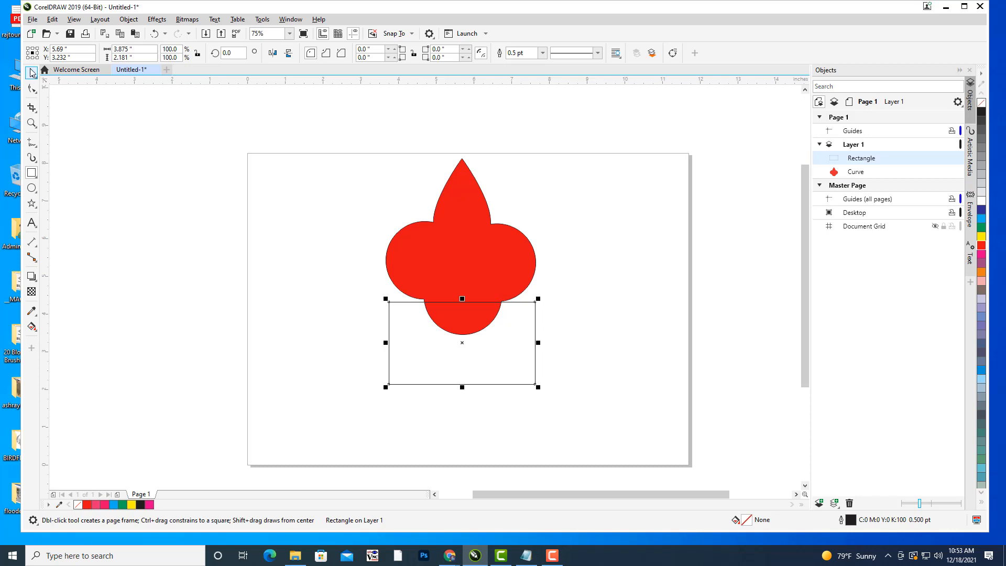
pyautogui.click(33, 73)
pyautogui.click(982, 231)
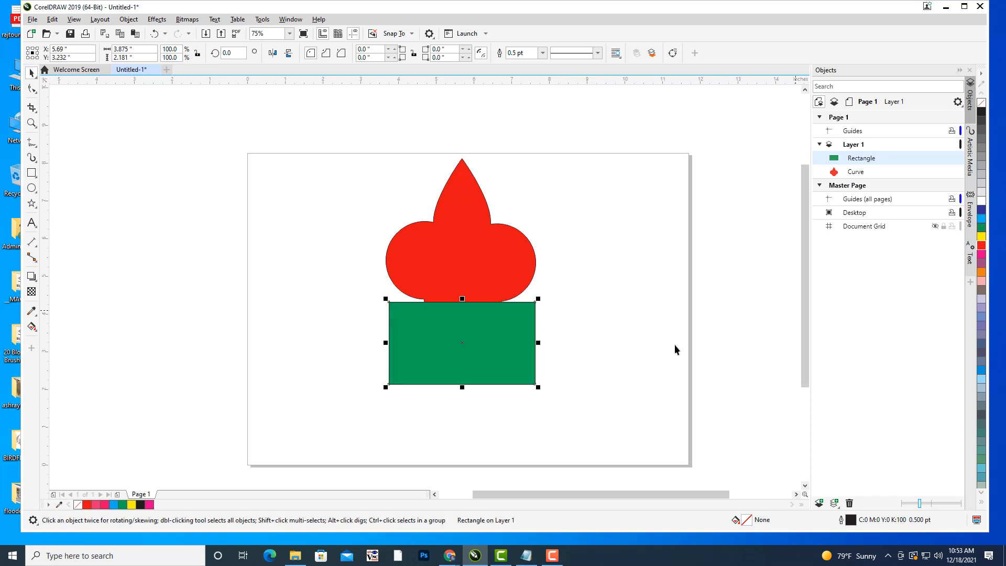
pyautogui.moveTo(462, 345); pyautogui.dragTo(464, 340)
pyautogui.click(673, 247)
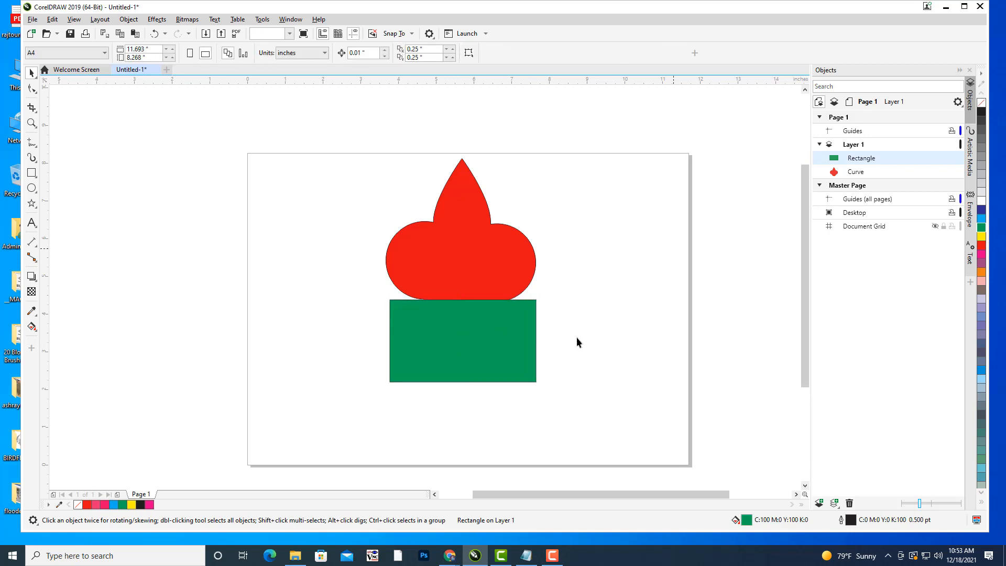
# Cut the green rectangle out of the red shape with Back Minus Front and shift the flat-bottomed result slightly right
pyautogui.click(485, 342)
pyautogui.keyDown('shift'); pyautogui.click(488, 225); pyautogui.keyUp('shift')
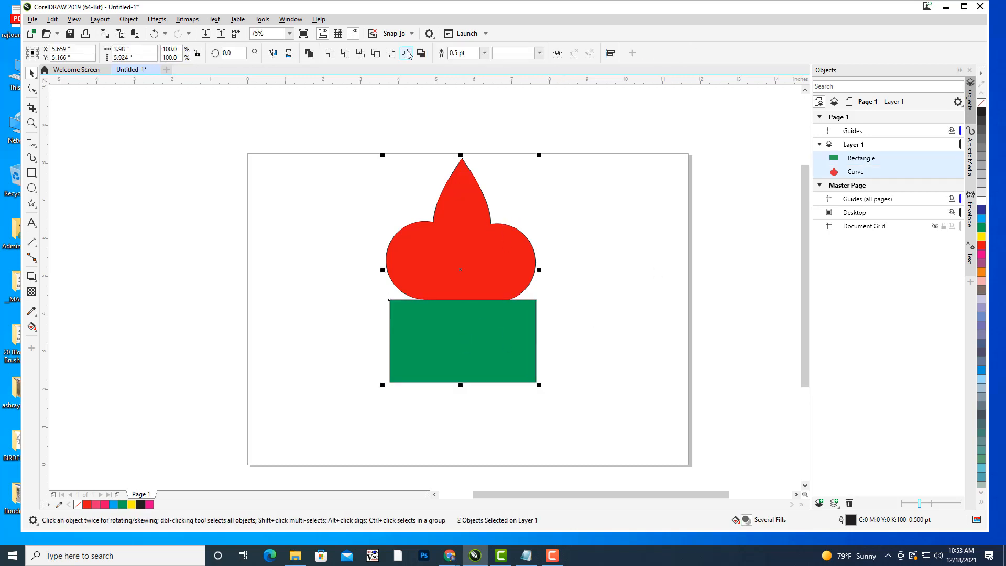
pyautogui.click(407, 53)
pyautogui.click(706, 225)
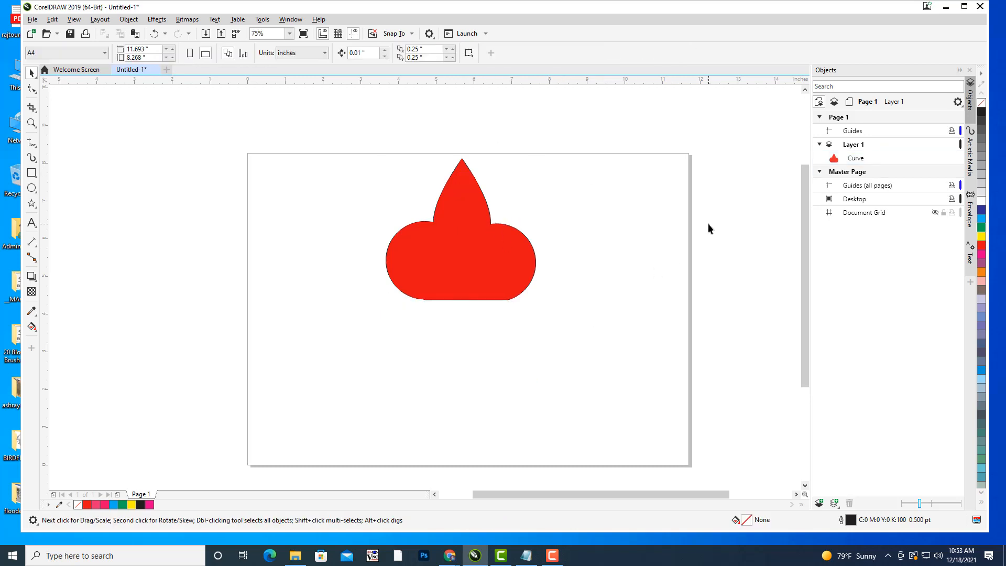
pyautogui.click(485, 250)
pyautogui.moveTo(485, 251); pyautogui.dragTo(493, 251)
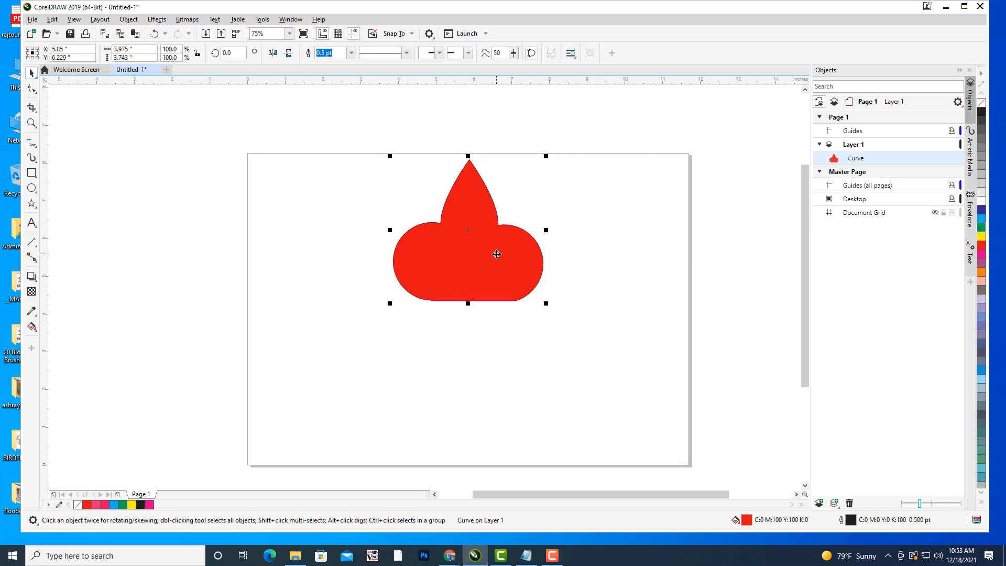
# Try rotating copies of the red shape by about 82° around a point just below its base, repeating them around the circle
pyautogui.moveTo(491, 214); pyautogui.dragTo(486, 214)
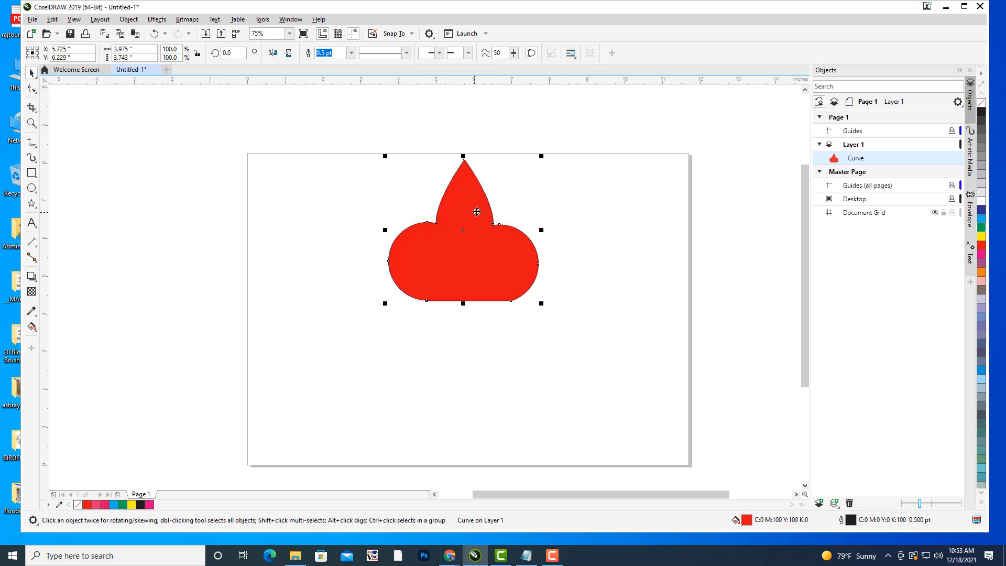
pyautogui.moveTo(461, 218); pyautogui.dragTo(470, 222)
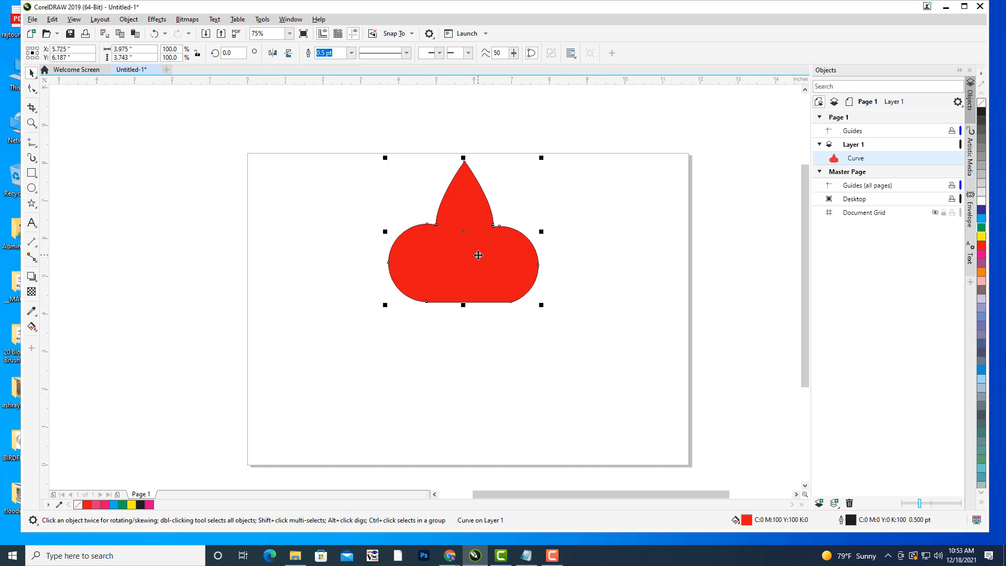
pyautogui.click(473, 252)
pyautogui.moveTo(463, 231); pyautogui.dragTo(467, 309)
pyautogui.moveTo(546, 159); pyautogui.dragTo(667, 374)
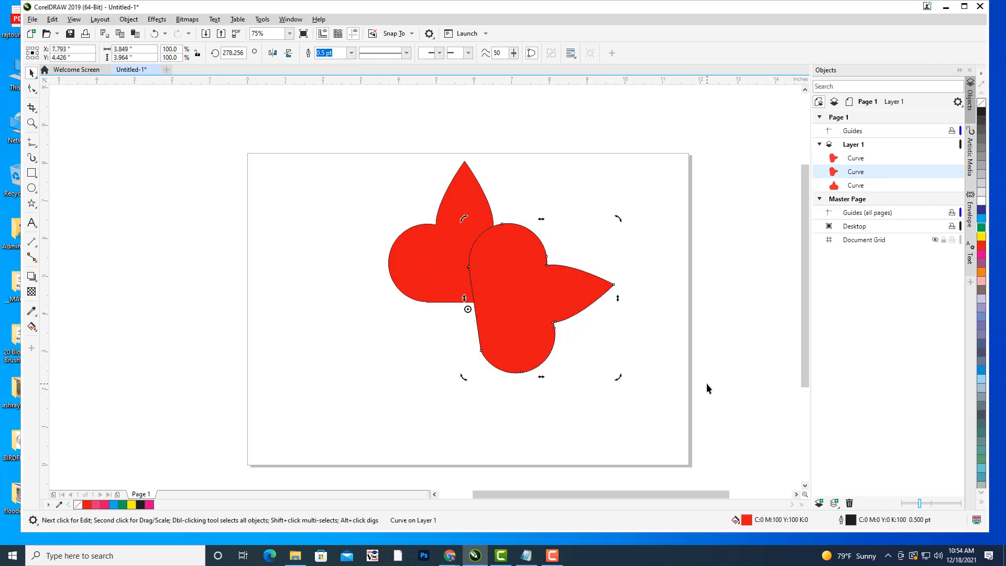
pyautogui.hotkey('ctrl', 'r')
pyautogui.hotkey('ctrl', 'r')
pyautogui.hotkey('ctrl', 'r')
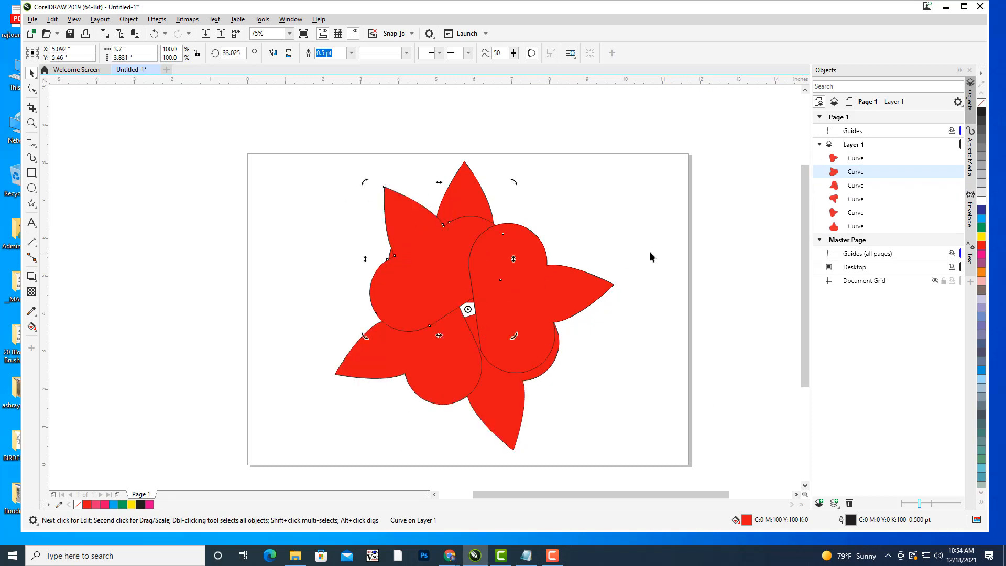
# Undo the overlapping rotated copies so only the original red shape is left
pyautogui.hotkey('ctrl', 'z')
pyautogui.hotkey('ctrl', 'z')
pyautogui.hotkey('ctrl', 'z')
pyautogui.hotkey('ctrl', 'z')
pyautogui.hotkey('ctrl', 'z')
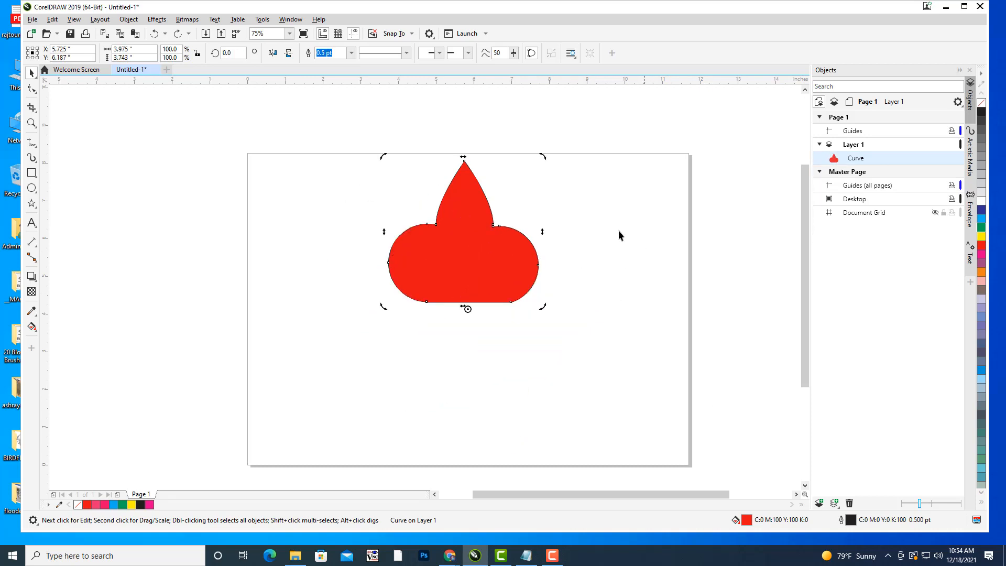
# Scale the red shape down to about 48.2% and place it near the page's upper edge
pyautogui.click(580, 220)
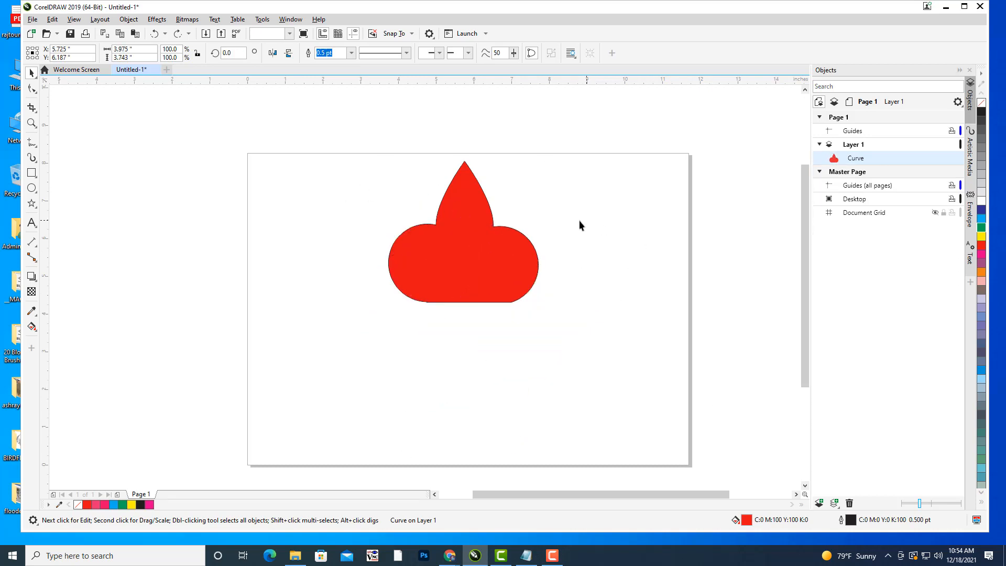
pyautogui.click(521, 268)
pyautogui.moveTo(540, 157); pyautogui.dragTo(500, 196)
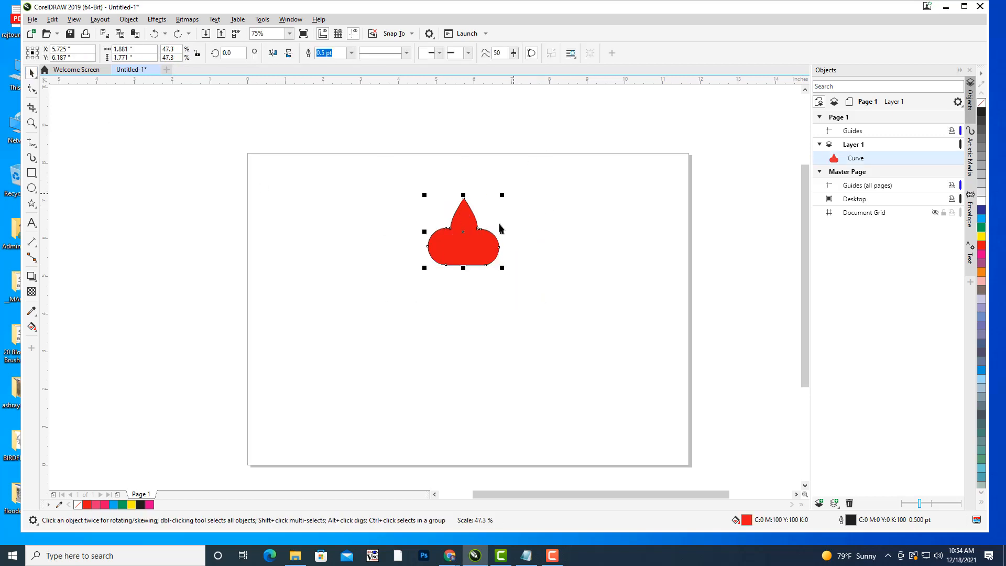
pyautogui.moveTo(476, 251); pyautogui.dragTo(481, 225)
pyautogui.click(559, 249)
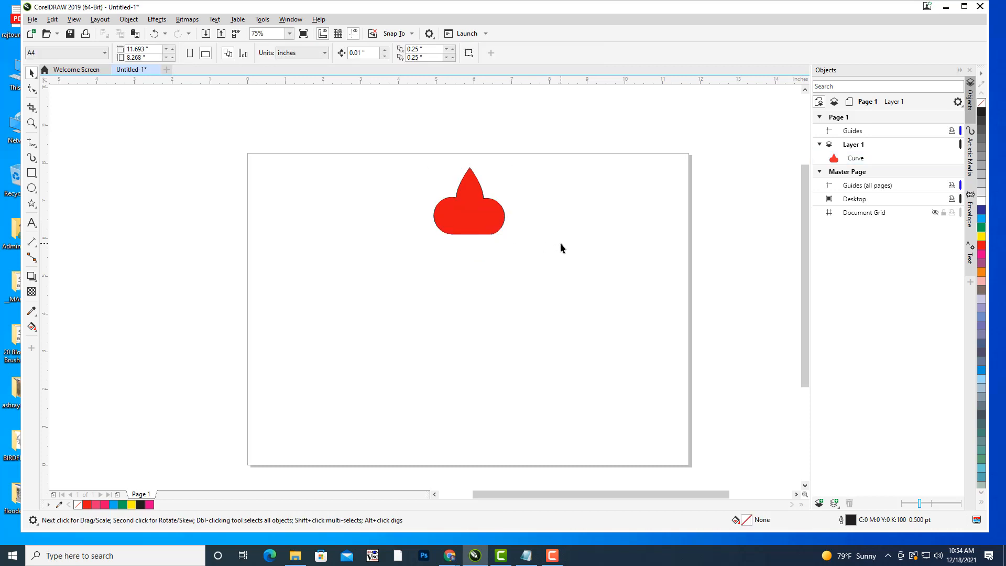
pyautogui.click(476, 226)
pyautogui.moveTo(507, 164); pyautogui.dragTo(509, 163)
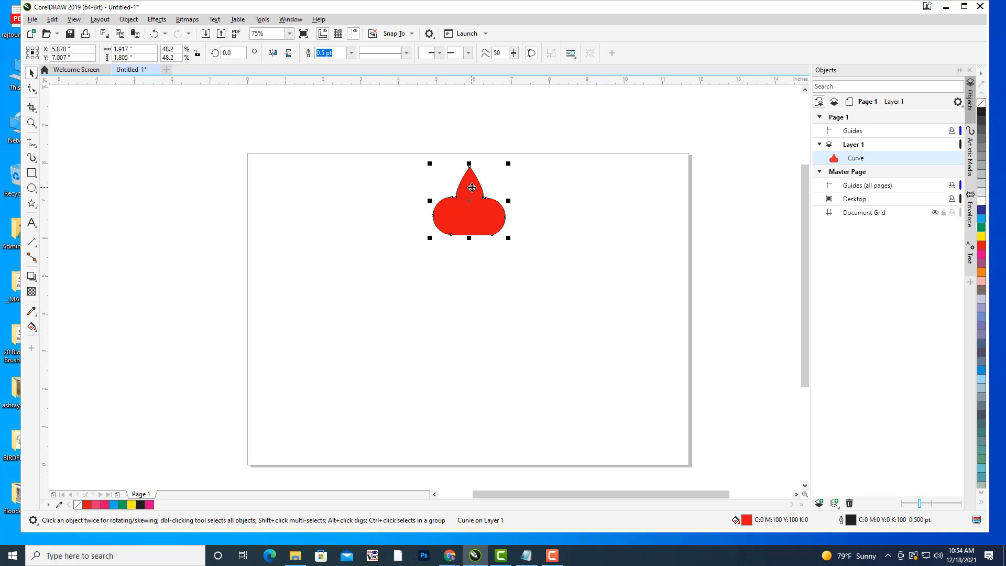
# Try a ring around the page centre from copies of the red shape, each rotated about 45° clockwise
pyautogui.click(476, 209)
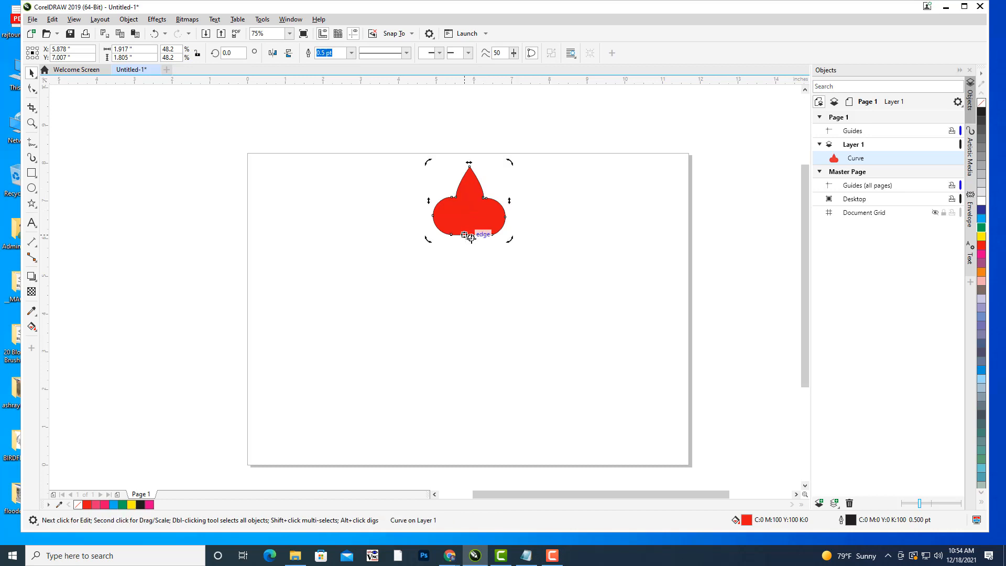
pyautogui.moveTo(471, 238); pyautogui.dragTo(468, 309)
pyautogui.moveTo(513, 163); pyautogui.dragTo(595, 237)
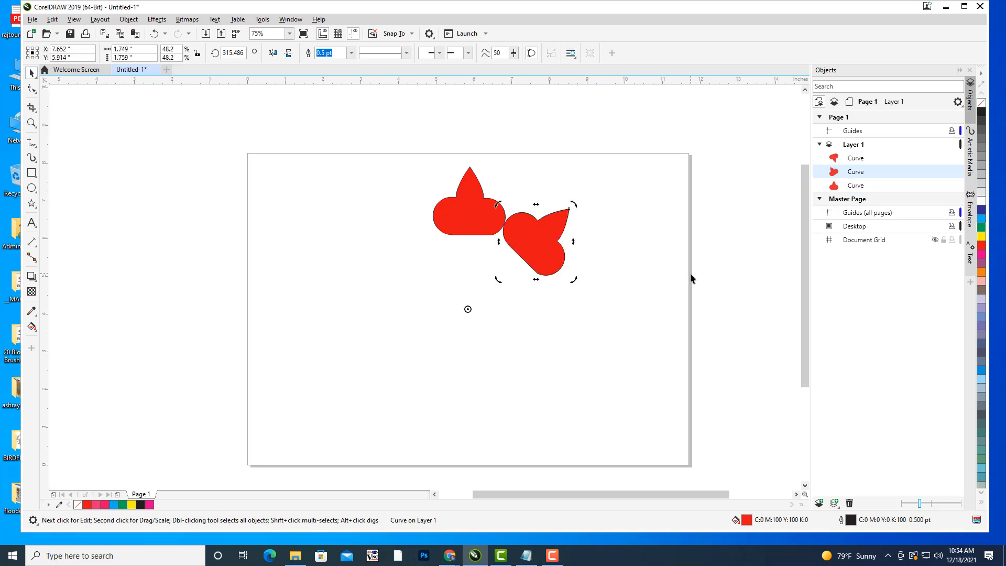
pyautogui.hotkey('ctrl', 'r')
pyautogui.hotkey('ctrl', 'r')
pyautogui.hotkey('ctrl', 'r')
pyautogui.hotkey('ctrl', 'r')
pyautogui.hotkey('ctrl', 'r')
pyautogui.hotkey('ctrl', 'r')
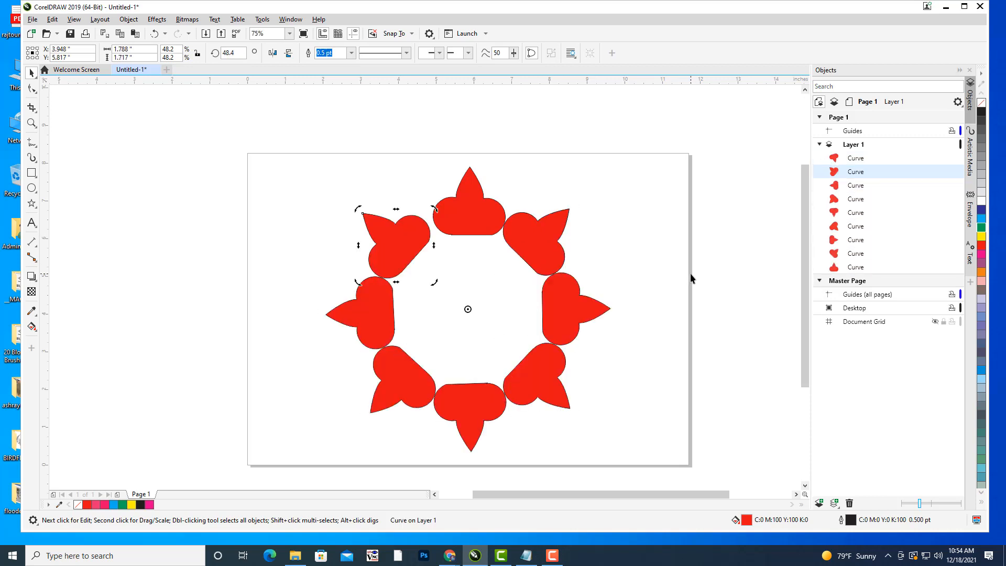
# Undo the ring of 45° copies back to the single red shape
pyautogui.hotkey('ctrl', 'z')
pyautogui.hotkey('ctrl', 'z')
pyautogui.hotkey('ctrl', 'z')
pyautogui.hotkey('ctrl', 'z')
pyautogui.hotkey('ctrl', 'z')
pyautogui.hotkey('ctrl', 'z')
pyautogui.hotkey('ctrl', 'z')
pyautogui.hotkey('ctrl', 'z')
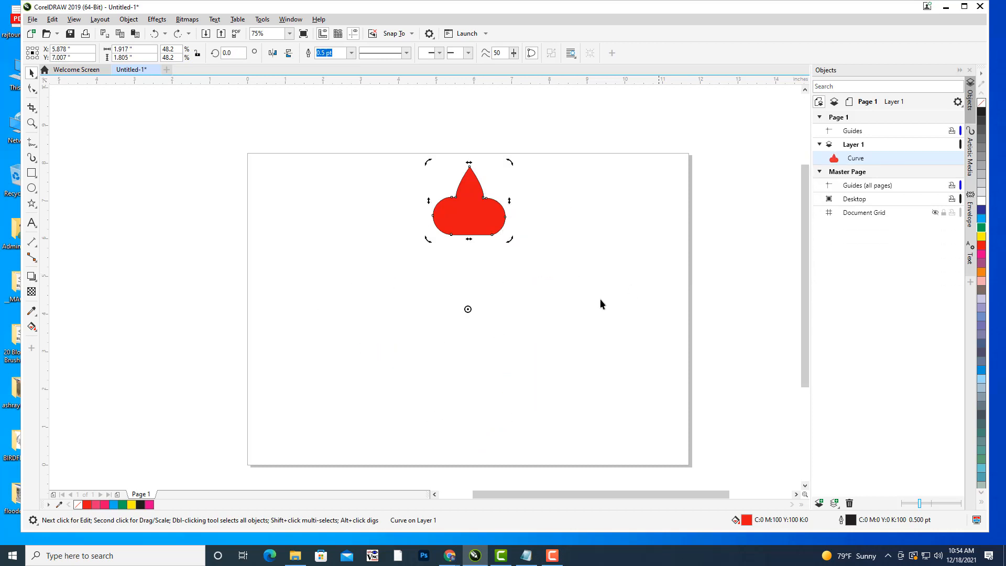
# Lower the shape's rotation centre slightly and try a ring of copies, each rotated about 40° clockwise
pyautogui.moveTo(468, 309); pyautogui.dragTo(470, 317)
pyautogui.moveTo(515, 166); pyautogui.dragTo(583, 238)
pyautogui.hotkey('ctrl', 'r')
pyautogui.hotkey('ctrl', 'r')
pyautogui.hotkey('ctrl', 'r')
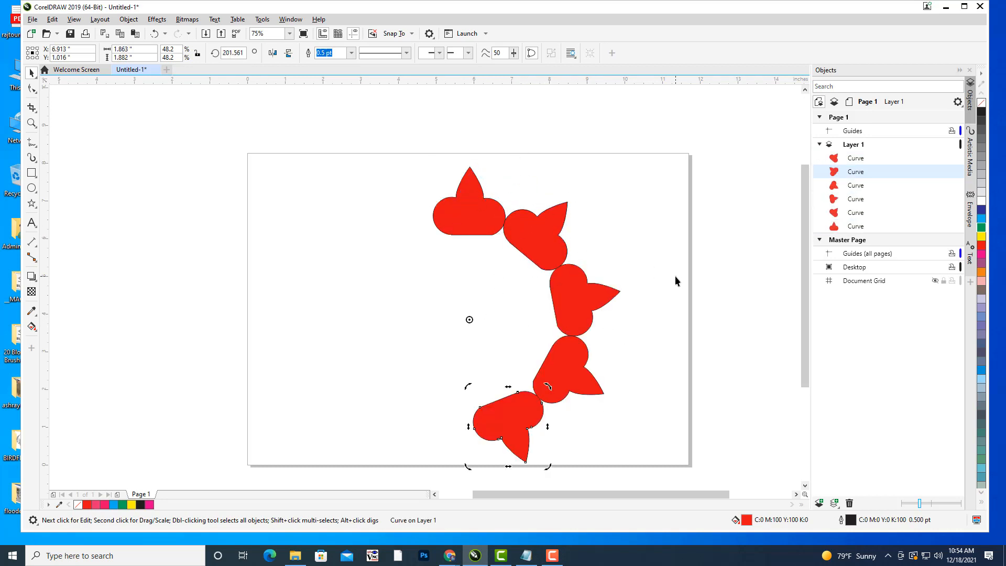
pyautogui.hotkey('ctrl', 'r')
pyautogui.hotkey('ctrl', 'r')
pyautogui.hotkey('ctrl', 'r')
pyautogui.hotkey('ctrl', 'r')
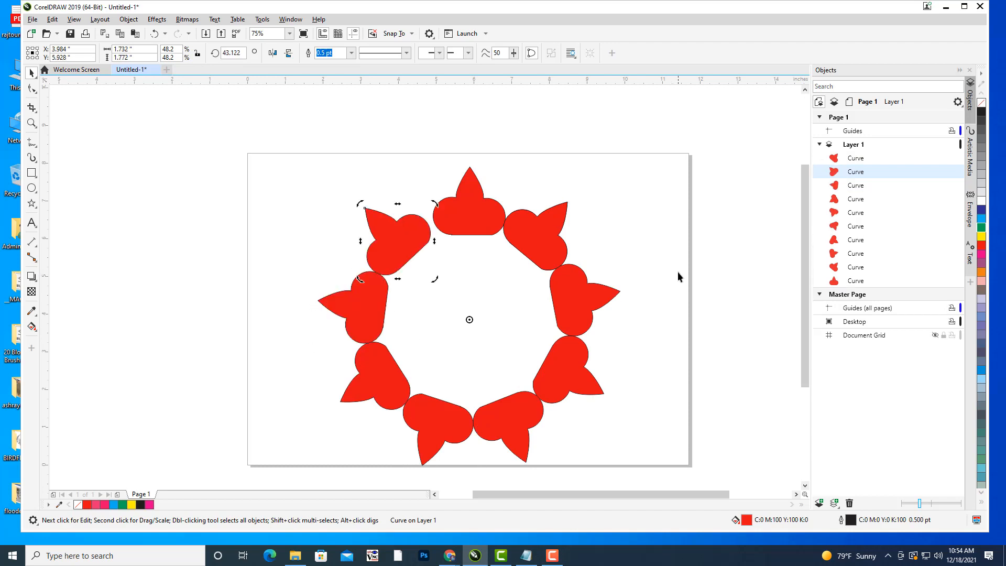
pyautogui.click(623, 233)
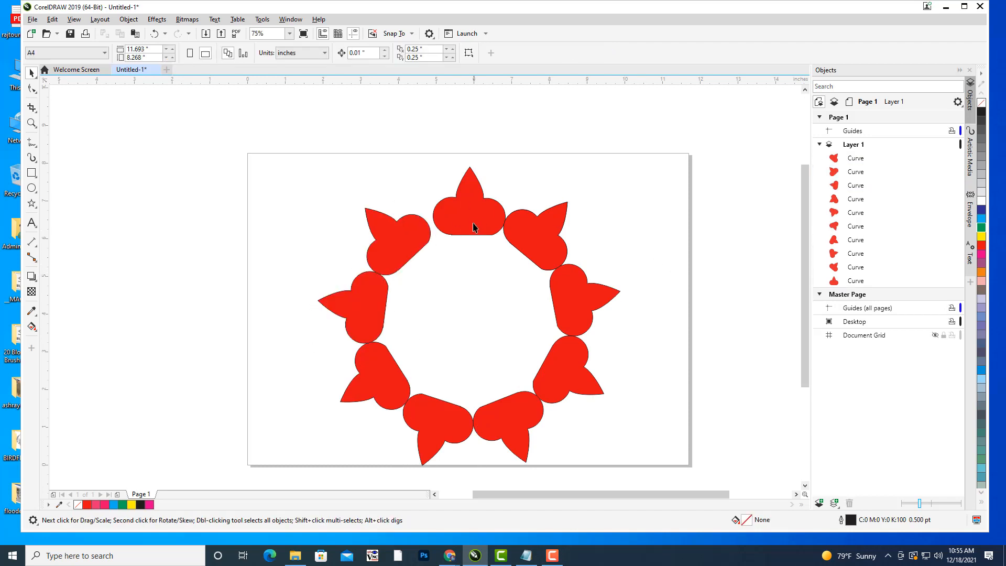
# Undo the ring of 40° copies back to the single red shape
pyautogui.hotkey('ctrl', 'z')
pyautogui.hotkey('ctrl', 'z')
pyautogui.hotkey('ctrl', 'z')
pyautogui.hotkey('ctrl', 'z')
pyautogui.hotkey('ctrl', 'z')
pyautogui.hotkey('ctrl', 'z')
pyautogui.hotkey('ctrl', 'z')
pyautogui.hotkey('ctrl', 'z')
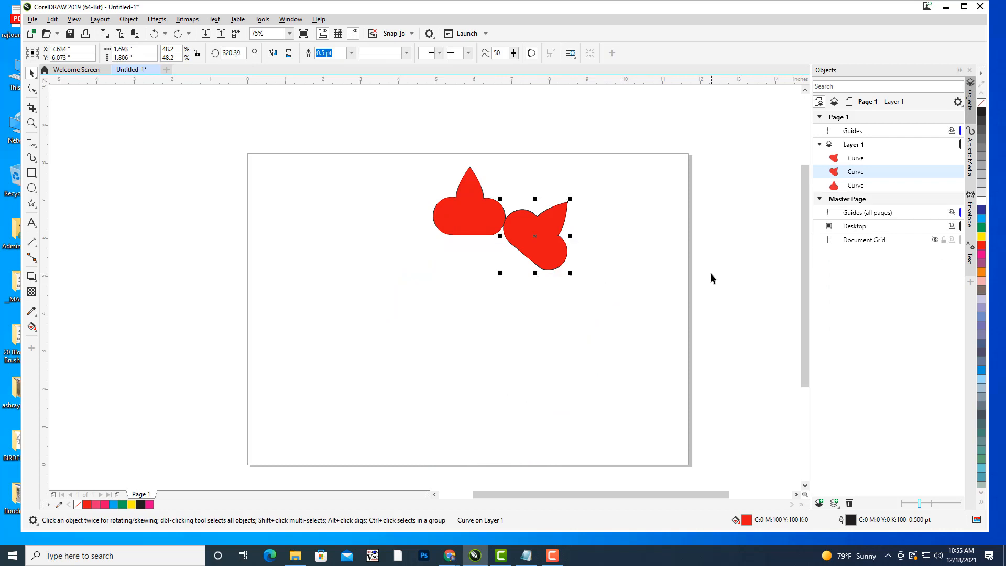
pyautogui.hotkey('ctrl', 'z')
# Lower the rotation centre further, try rotating the red shape about 35° clockwise without a copy, and undo the rotation
pyautogui.click(475, 220)
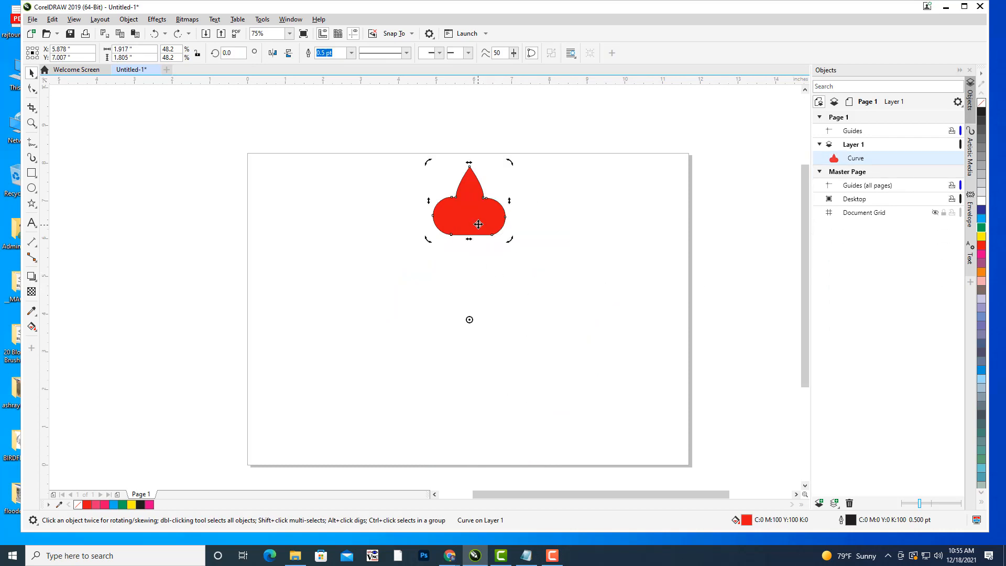
pyautogui.moveTo(468, 320); pyautogui.dragTo(469, 329)
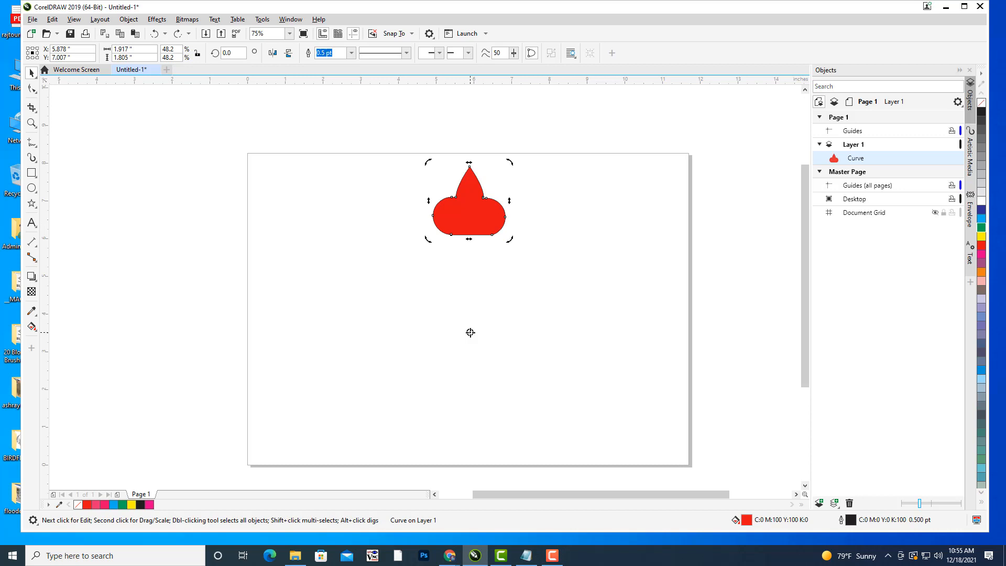
pyautogui.moveTo(510, 163); pyautogui.dragTo(587, 228)
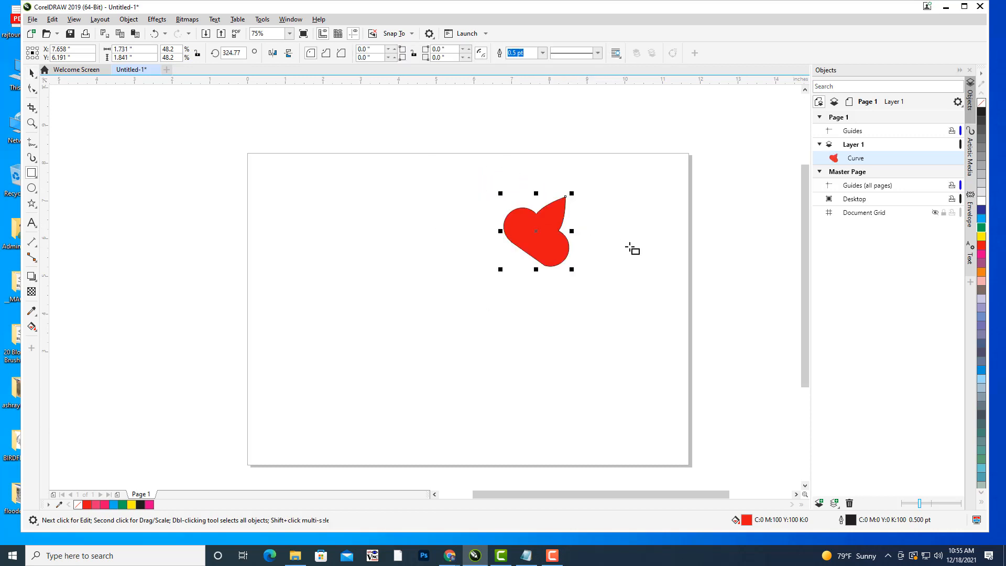
pyautogui.press('F6')
pyautogui.hotkey('ctrl', 'z')
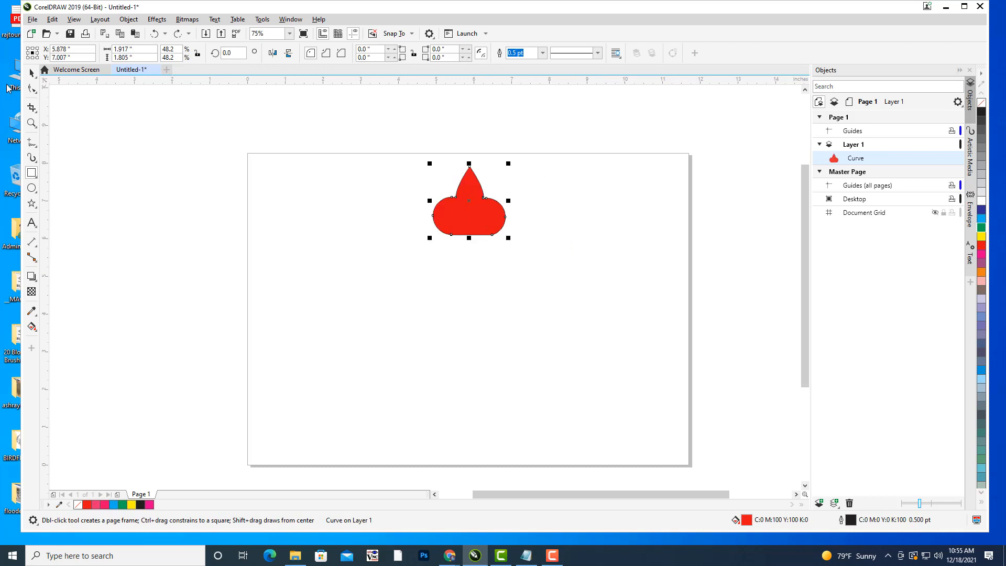
pyautogui.click(30, 75)
pyautogui.click(465, 215)
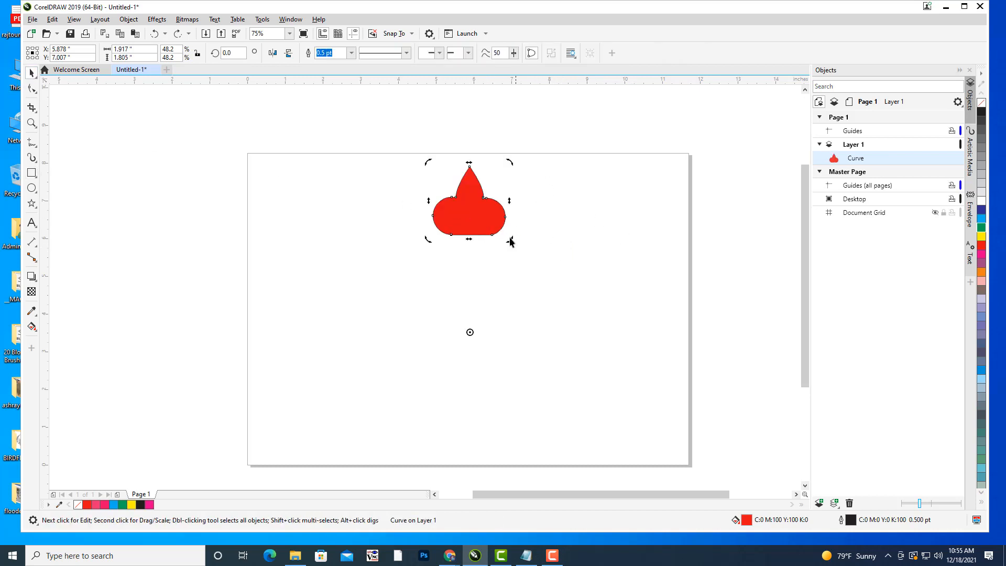
# Try a ring of copies of the red shape, each rotated about 35° clockwise around the lowered centre
pyautogui.moveTo(510, 162); pyautogui.dragTo(591, 231)
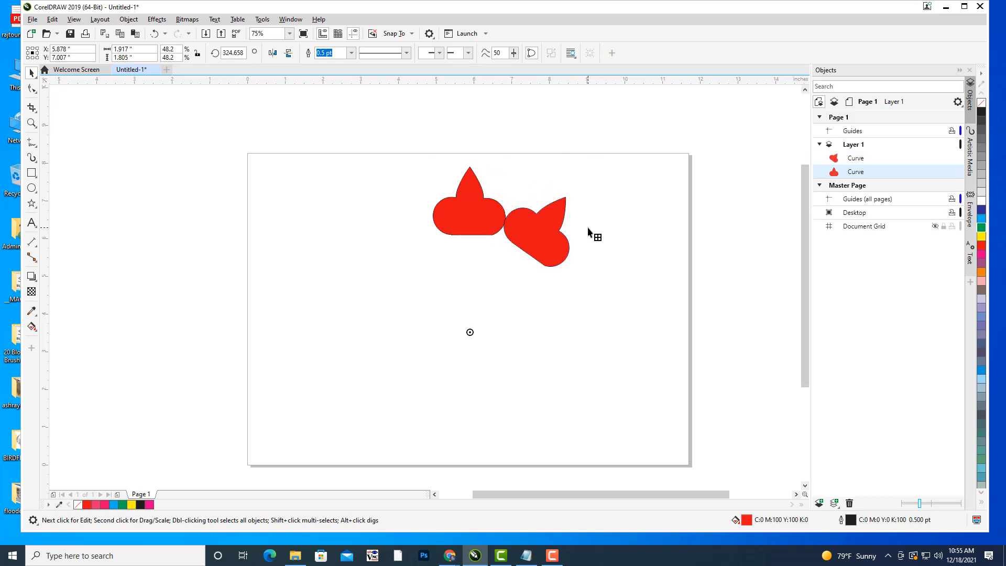
pyautogui.hotkey('ctrl', 'r')
pyautogui.hotkey('ctrl', 'r')
pyautogui.hotkey('ctrl', 'r')
pyautogui.hotkey('ctrl', 'r')
pyautogui.hotkey('ctrl', 'r')
pyautogui.hotkey('ctrl', 'r')
pyautogui.hotkey('ctrl', 'r')
pyautogui.hotkey('ctrl', 'r')
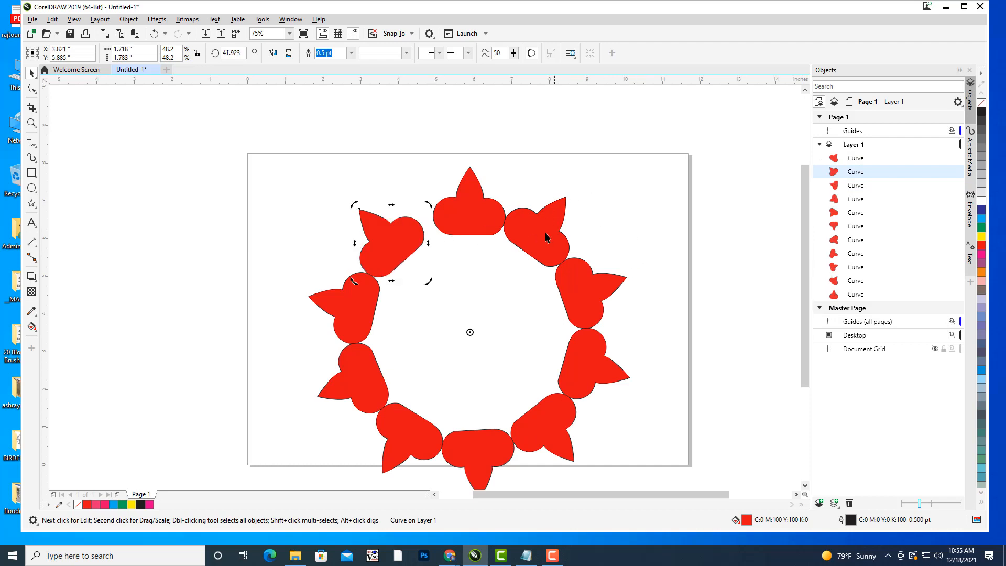
# Undo the ring of 35° copies back to the single red shape
pyautogui.hotkey('ctrl', 'z')
pyautogui.hotkey('ctrl', 'z')
pyautogui.hotkey('ctrl', 'z')
pyautogui.hotkey('ctrl', 'z')
pyautogui.hotkey('ctrl', 'z')
pyautogui.hotkey('ctrl', 'z')
pyautogui.hotkey('ctrl', 'z')
pyautogui.hotkey('ctrl', 'z')
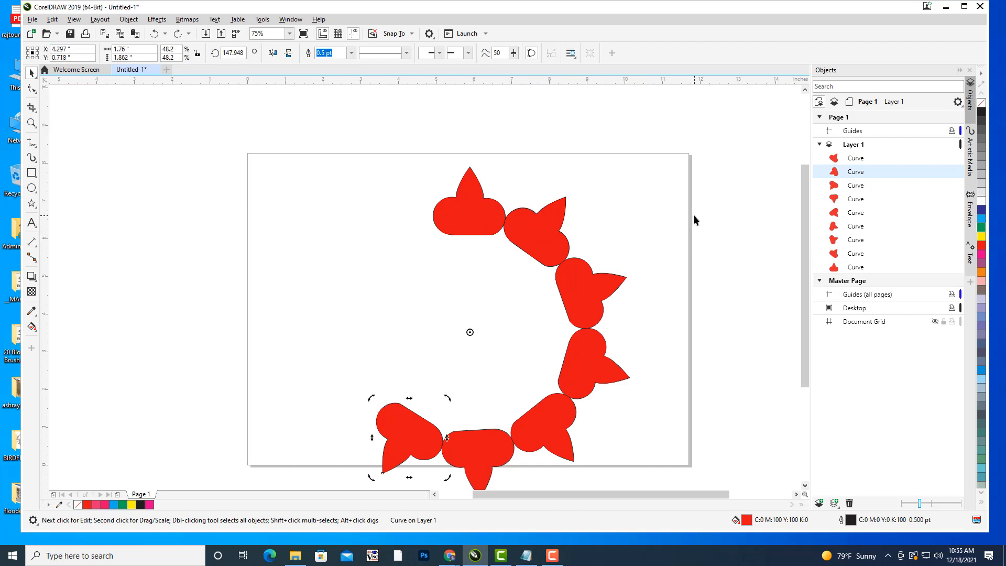
pyautogui.hotkey('ctrl', 'z')
pyautogui.hotkey('ctrl', 'z')
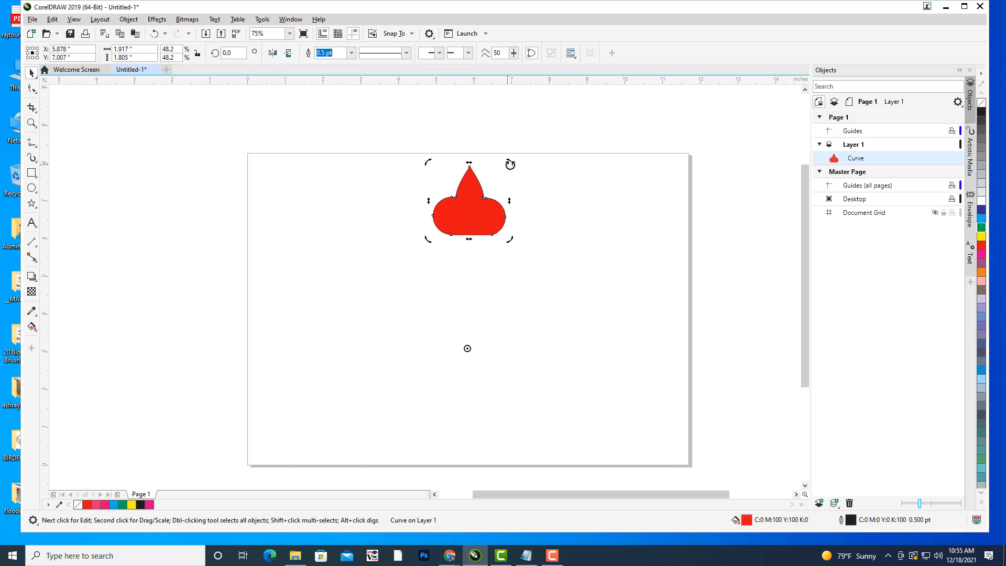
# Copy the red shape rotated about 31° clockwise around a still lower rotation centre, repeating it until the ring closes
pyautogui.moveTo(510, 163); pyautogui.dragTo(606, 210)
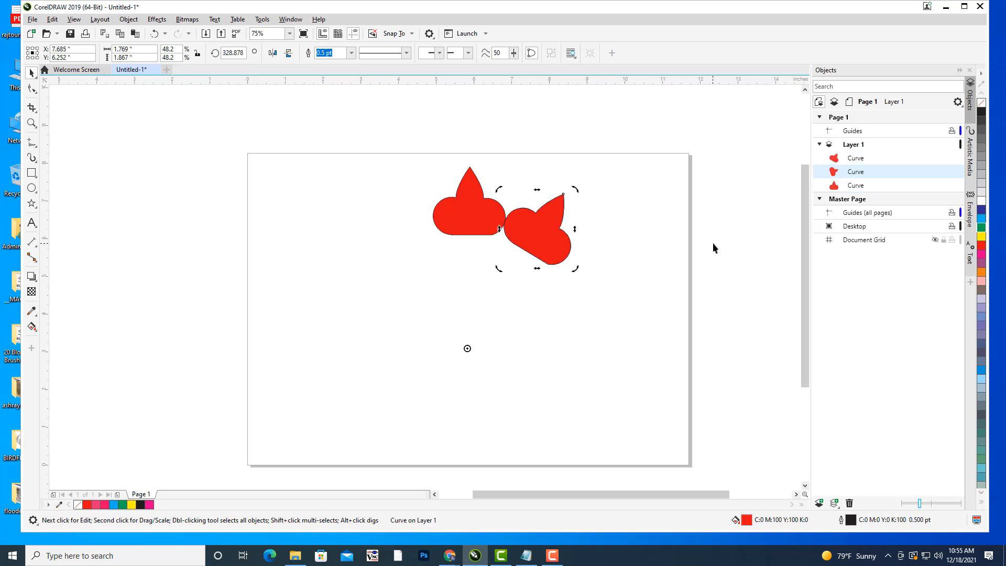
pyautogui.hotkey('ctrl', 'r')
pyautogui.hotkey('ctrl', 'r')
pyautogui.hotkey('ctrl', 'r')
pyautogui.hotkey('ctrl', 'r')
pyautogui.hotkey('ctrl', 'r')
pyautogui.hotkey('ctrl', 'r')
pyautogui.hotkey('ctrl', 'r')
pyautogui.hotkey('ctrl', 'r')
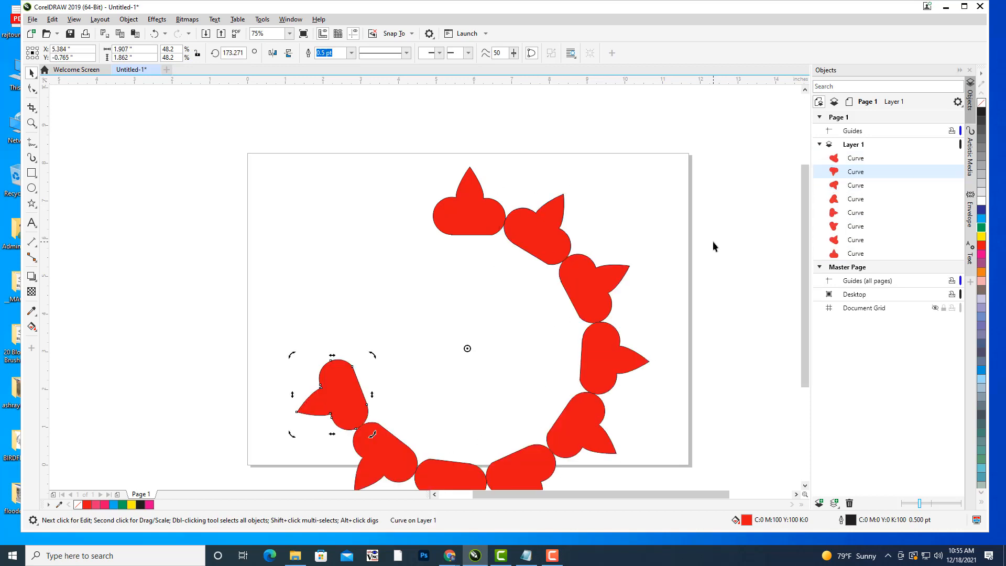
pyautogui.hotkey('ctrl', 'r')
pyautogui.hotkey('ctrl', 'r')
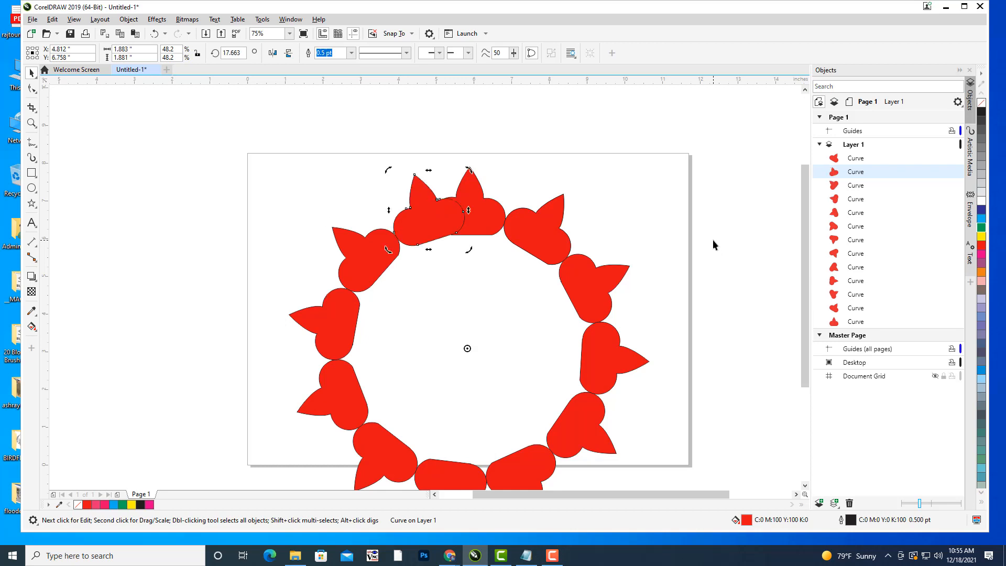
pyautogui.click(605, 196)
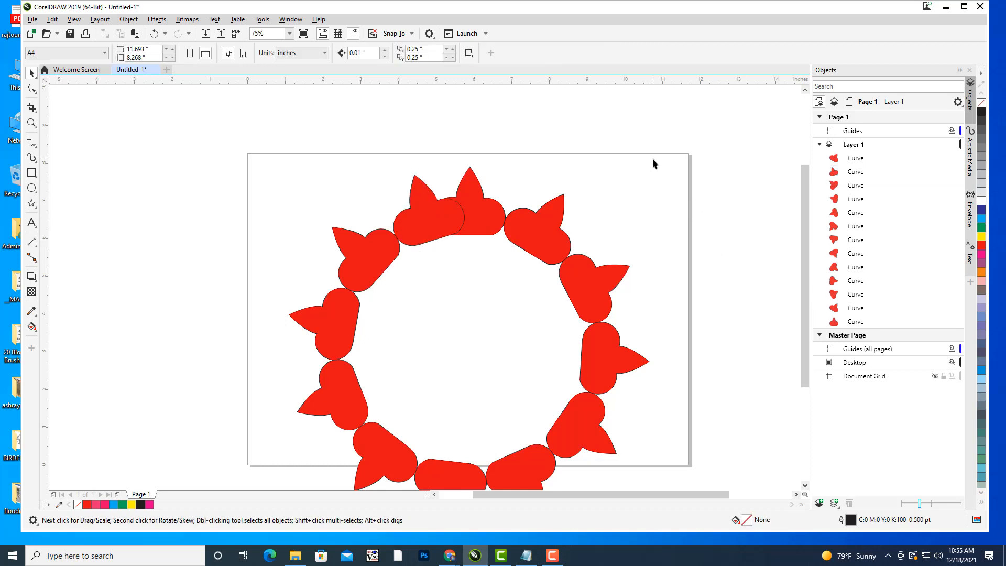
# Create a boundary outline around all the red shapes and move it off the page to the left of the ring
pyautogui.scroll(-2, 652, 158)
pyautogui.moveTo(659, 166); pyautogui.dragTo(570, 203)
pyautogui.scroll(1, 518, 199)
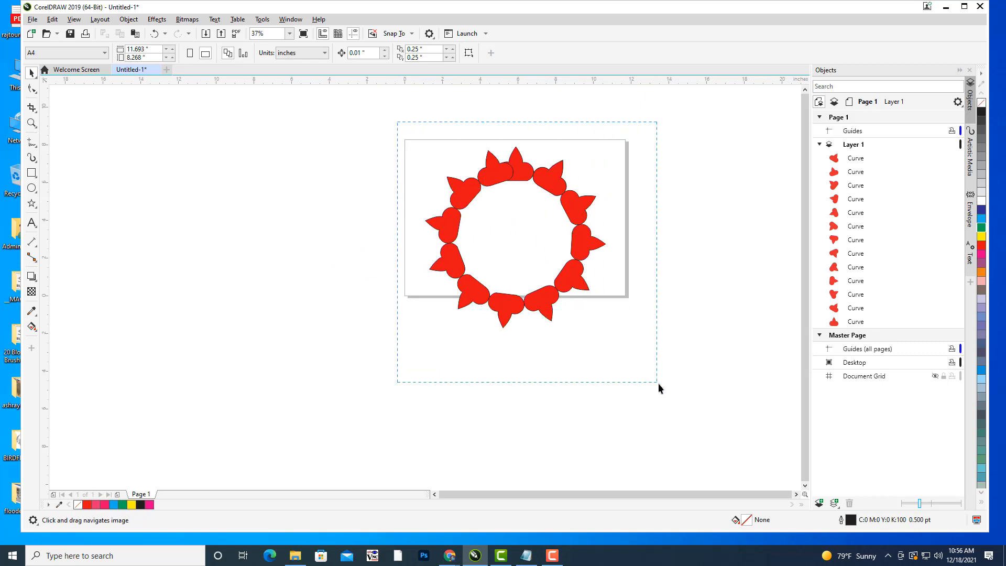
pyautogui.moveTo(658, 385); pyautogui.dragTo(697, 416)
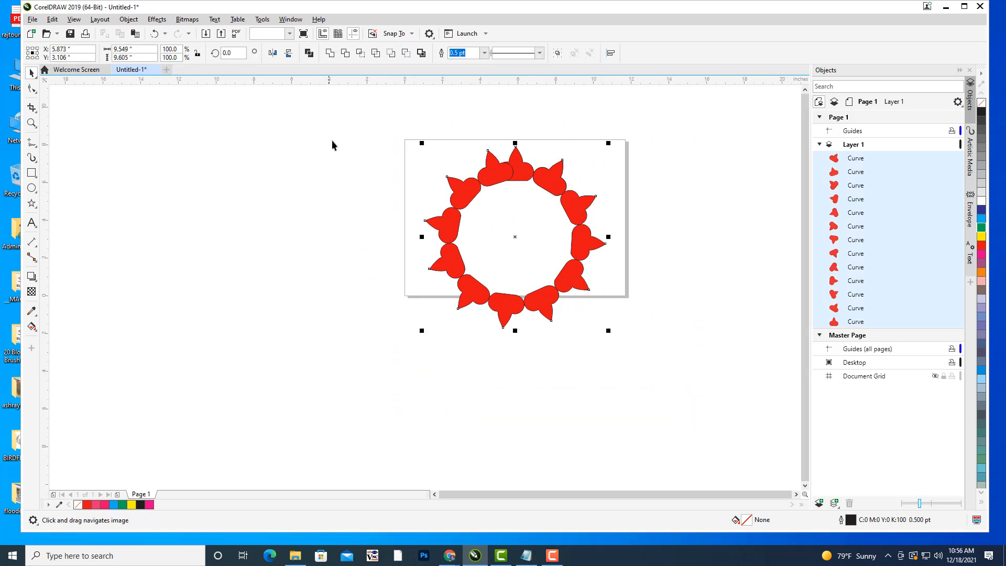
pyautogui.click(407, 54)
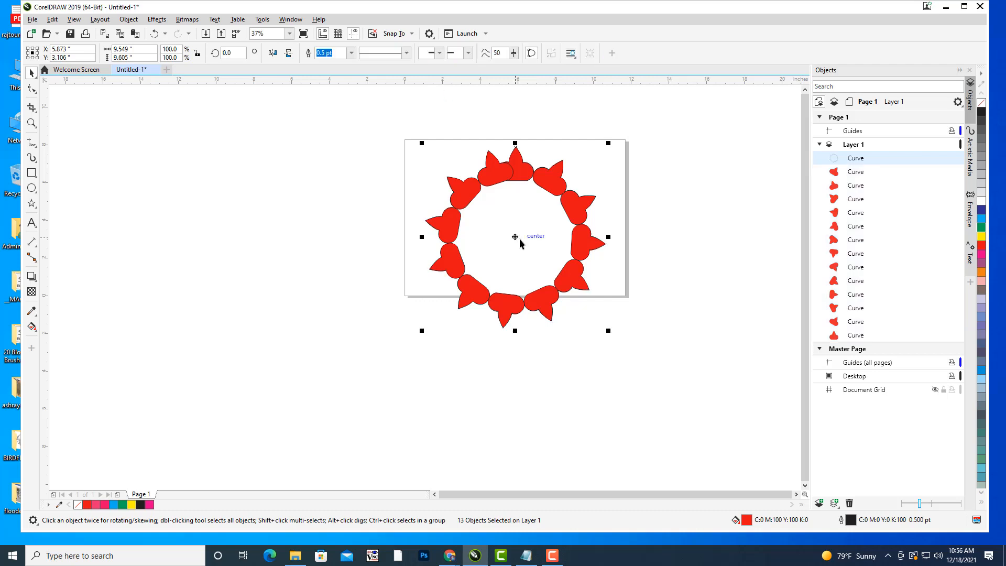
pyautogui.moveTo(517, 237); pyautogui.dragTo(296, 238)
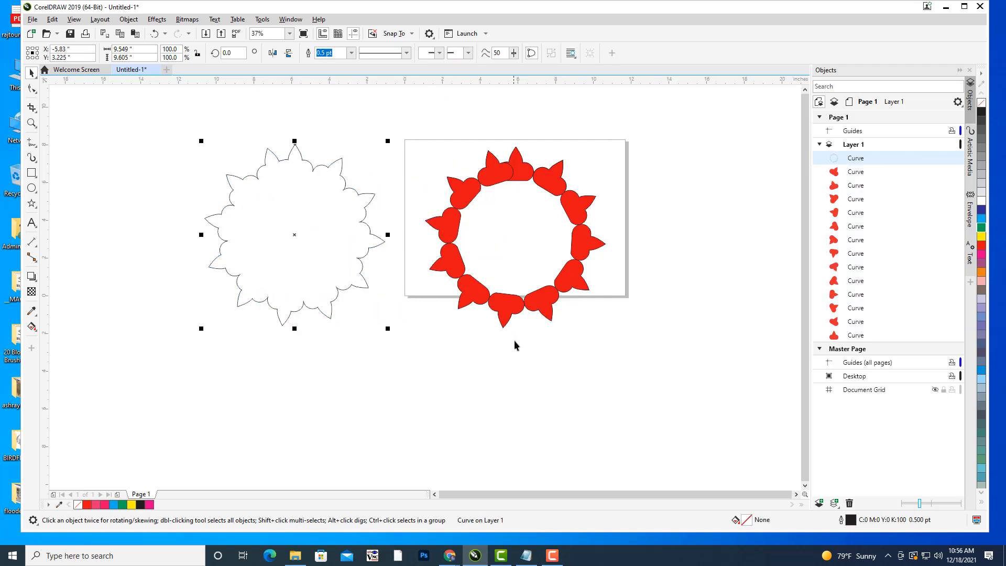
pyautogui.click(530, 366)
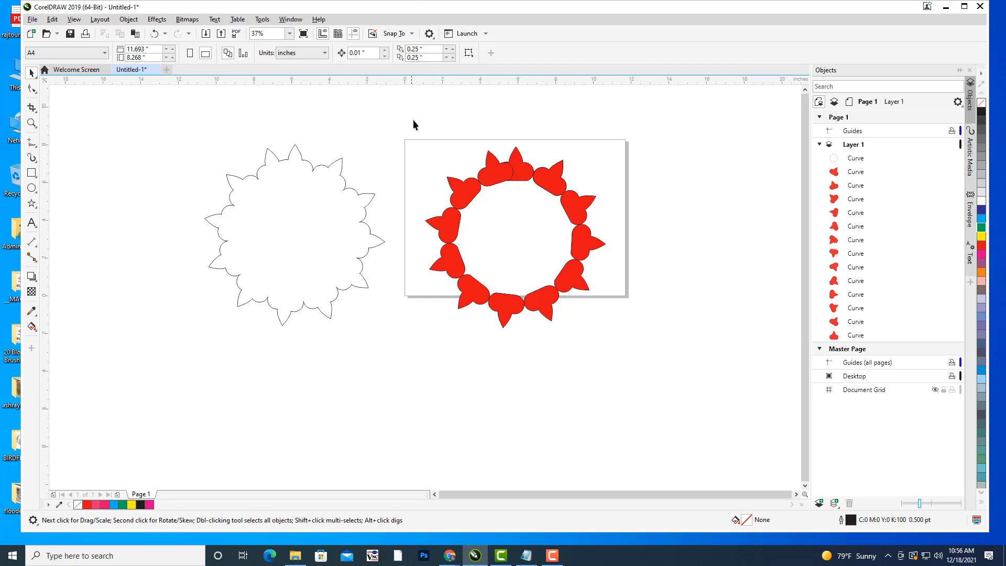
# Delete all the red shapes and move the boundary outline onto the page
pyautogui.moveTo(699, 416); pyautogui.dragTo(697, 415)
pyautogui.press('Delete')
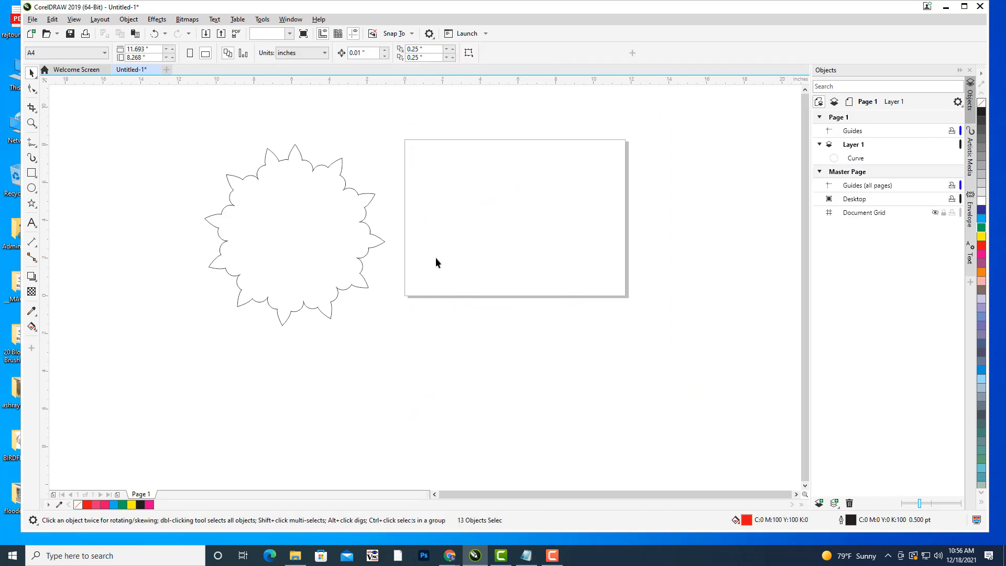
pyautogui.click(365, 216)
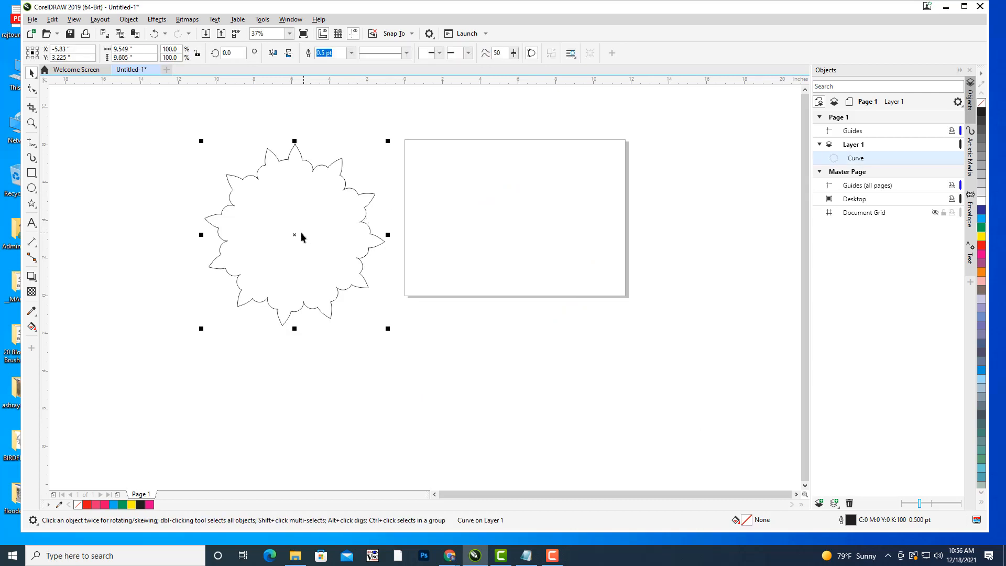
pyautogui.moveTo(302, 237); pyautogui.dragTo(532, 214)
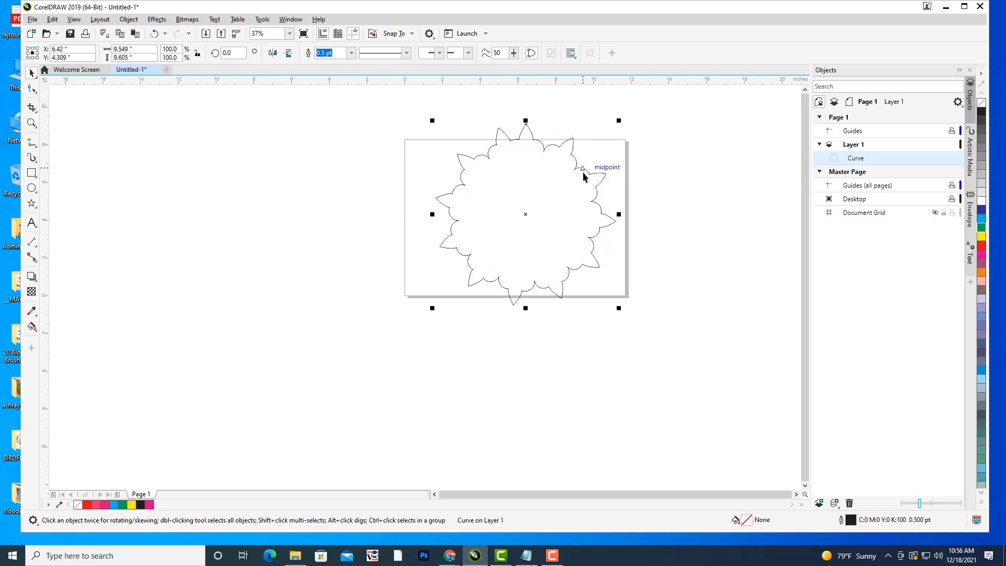
# Scale the boundary outline down proportionally about its centre to about 6.9 by 6.9 inches so it fits within the page
pyautogui.moveTo(619, 120); pyautogui.dragTo(602, 137)
pyautogui.click(610, 172)
pyautogui.moveTo(534, 171); pyautogui.dragTo(546, 225)
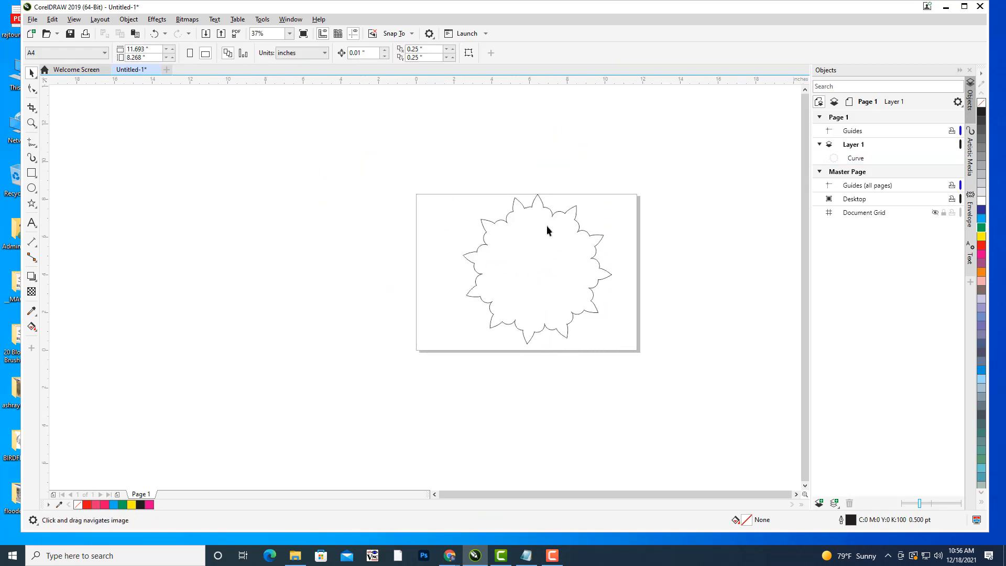
pyautogui.scroll(4, 547, 230)
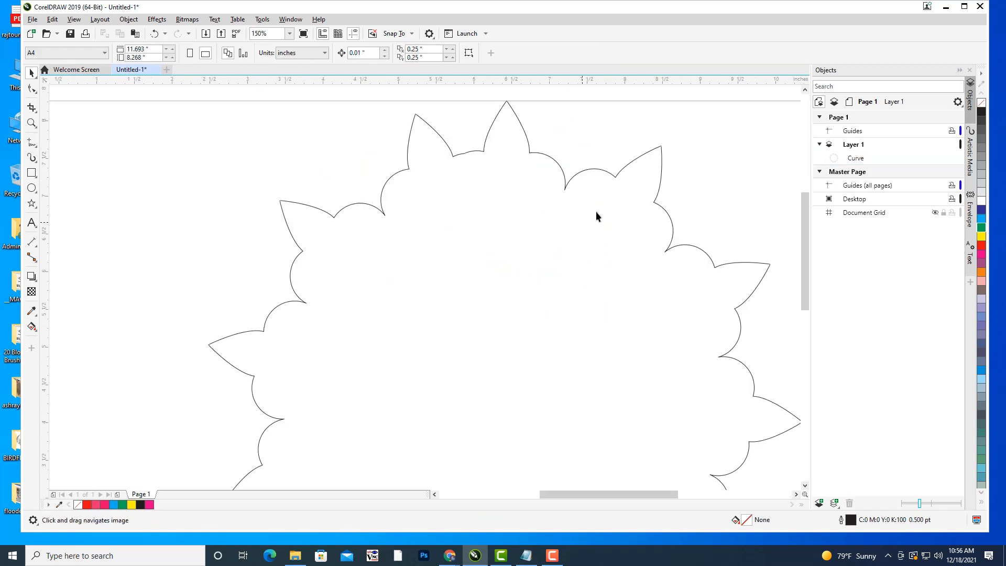
pyautogui.click(659, 183)
pyautogui.scroll(-4, 659, 182)
pyautogui.moveTo(700, 159); pyautogui.dragTo(691, 169)
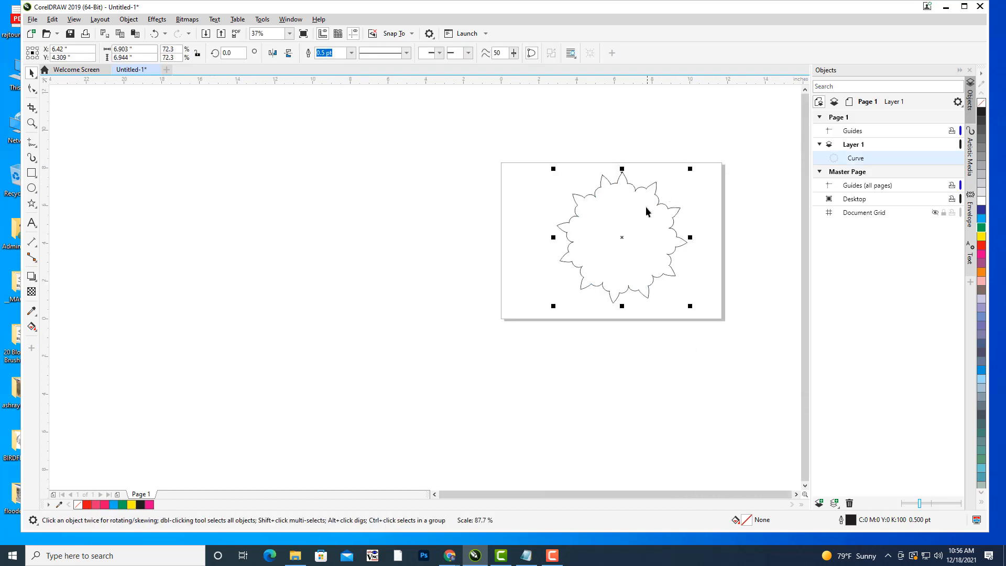
# Rotate the outline about 125.8° counter-clockwise and shift it so its centre sits at about X 6.04, Y 4.38 inches
pyautogui.click(622, 237)
pyautogui.moveTo(700, 294); pyautogui.dragTo(629, 187)
pyautogui.click(697, 244)
pyautogui.click(675, 235)
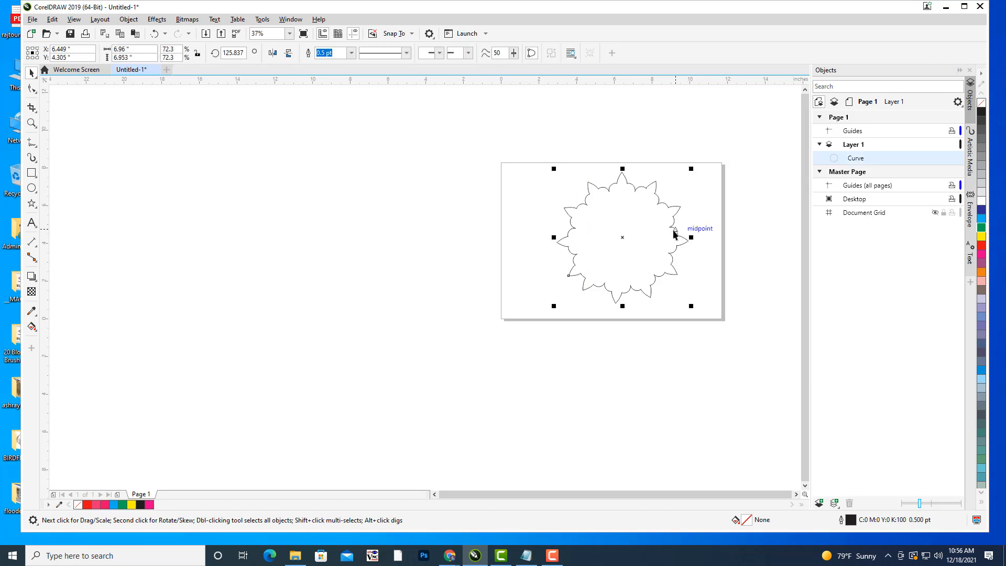
pyautogui.scroll(2, 603, 238)
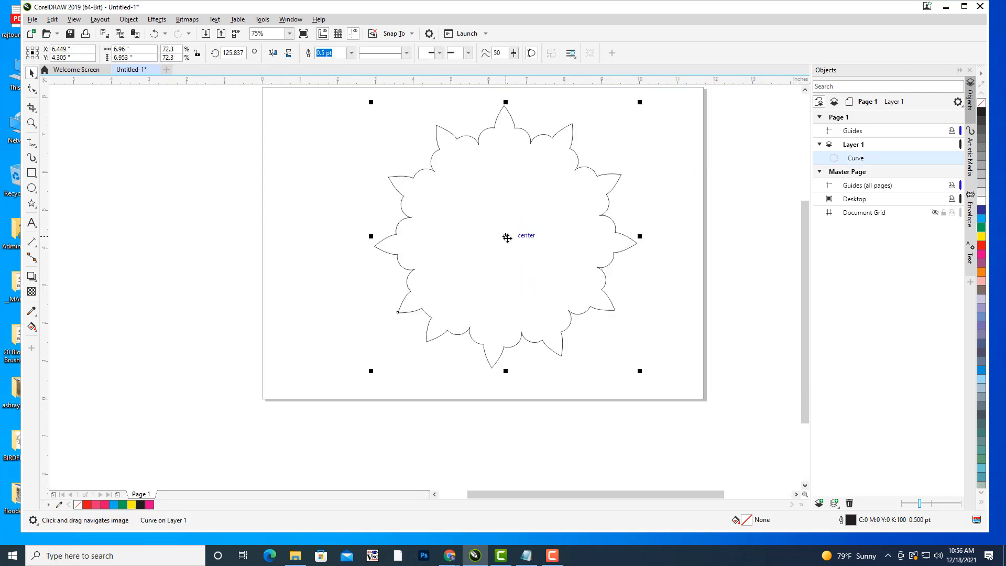
pyautogui.moveTo(508, 235)
pyautogui.mouseDown()
pyautogui.moveTo(485, 242)
pyautogui.moveTo(492, 233)
pyautogui.mouseUp()
pyautogui.click(642, 211)
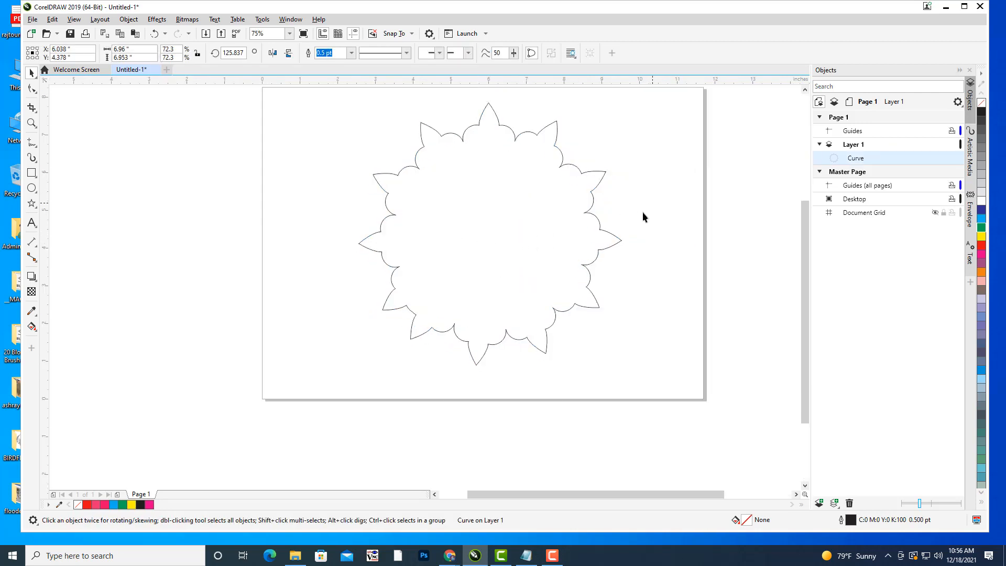
# Set the line width of the petal outline to 1.5 pt
pyautogui.click(593, 198)
pyautogui.moveTo(617, 178); pyautogui.dragTo(609, 235)
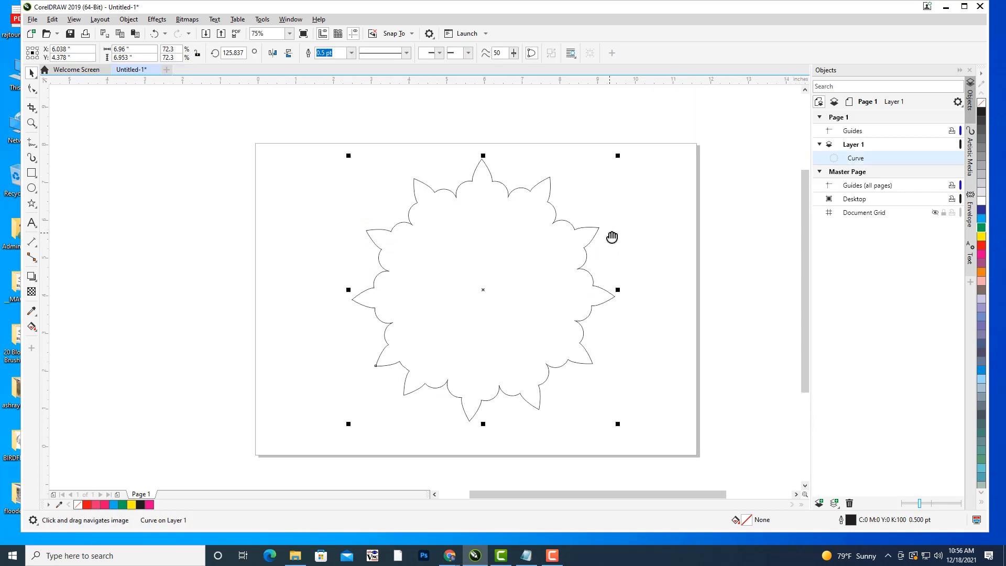
pyautogui.moveTo(633, 203); pyautogui.dragTo(626, 204)
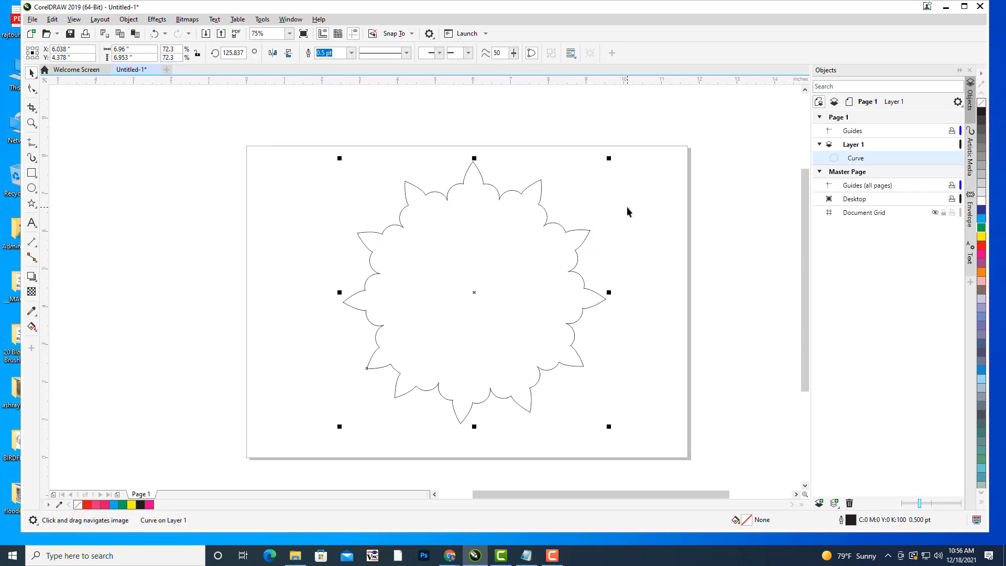
pyautogui.click(351, 53)
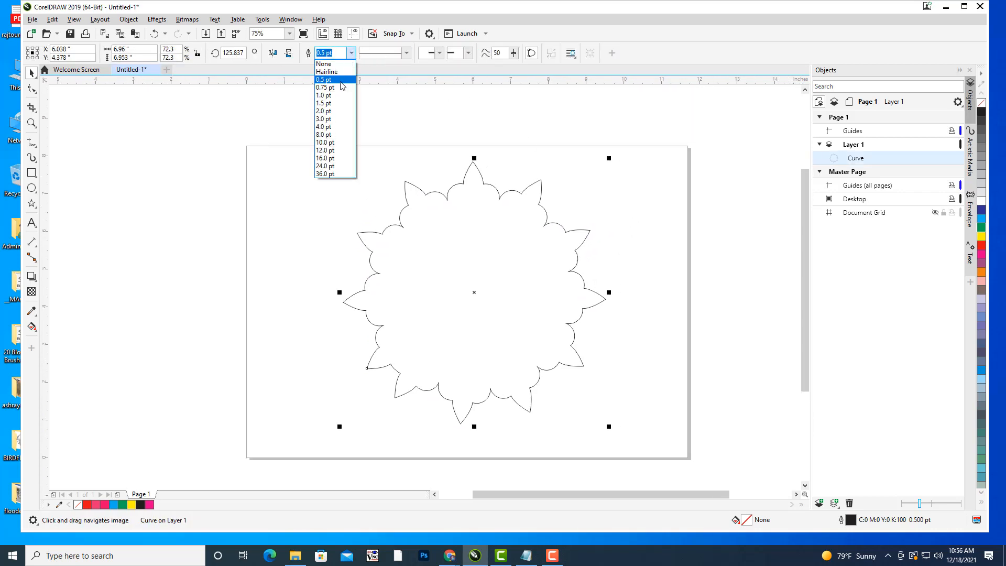
pyautogui.click(333, 103)
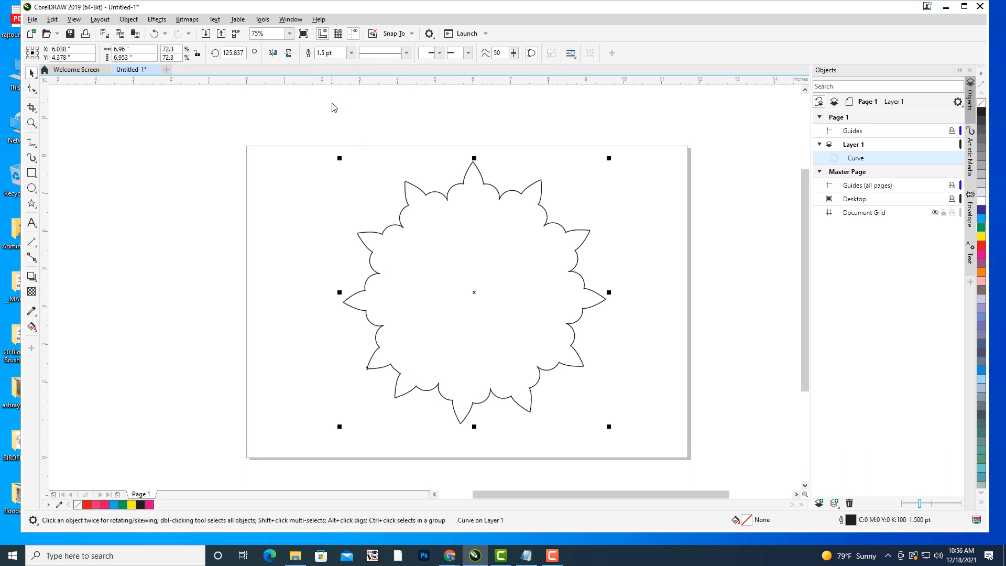
pyautogui.click(559, 117)
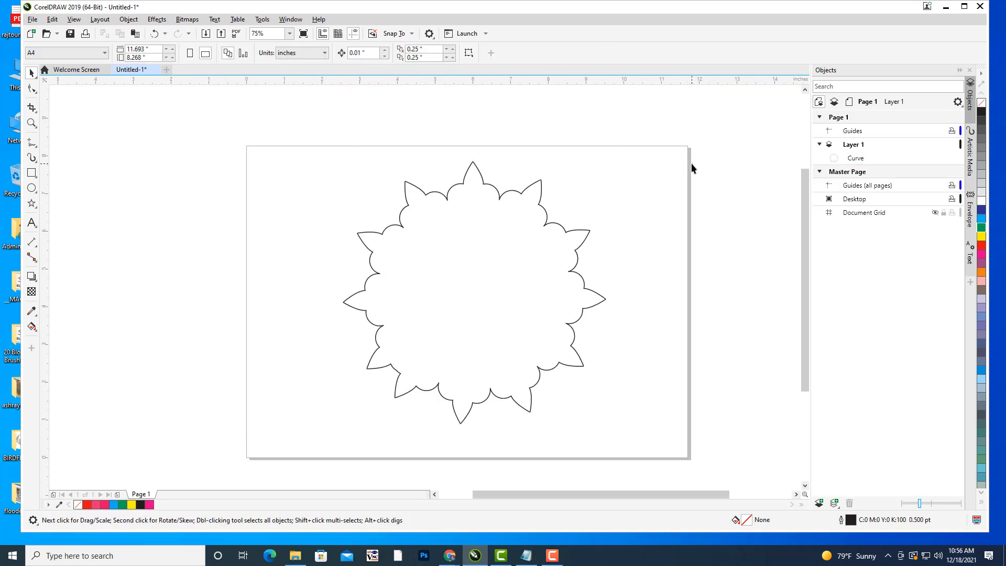
# Duplicate the petal outline in place and shrink the copy about its centre to about 6.09 inches wide
pyautogui.click(542, 188)
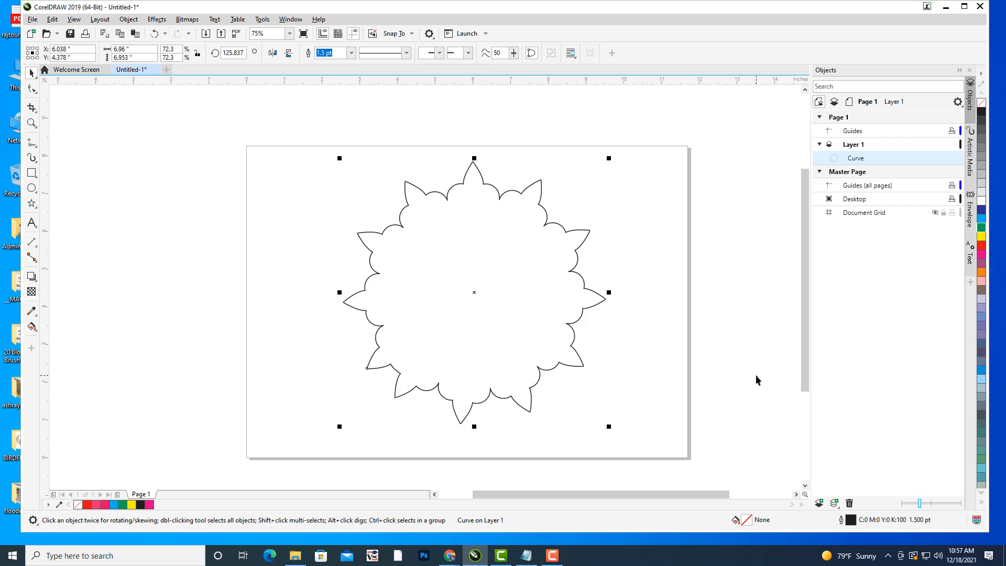
pyautogui.hotkey('ctrl', 'c')
pyautogui.hotkey('ctrl', 'v')
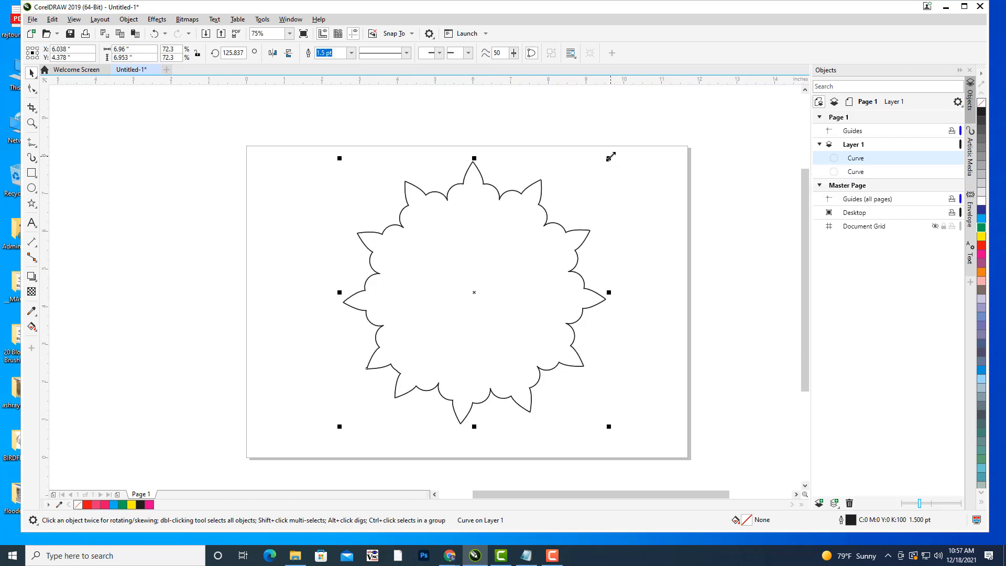
pyautogui.moveTo(608, 162); pyautogui.dragTo(602, 172)
pyautogui.click(790, 263)
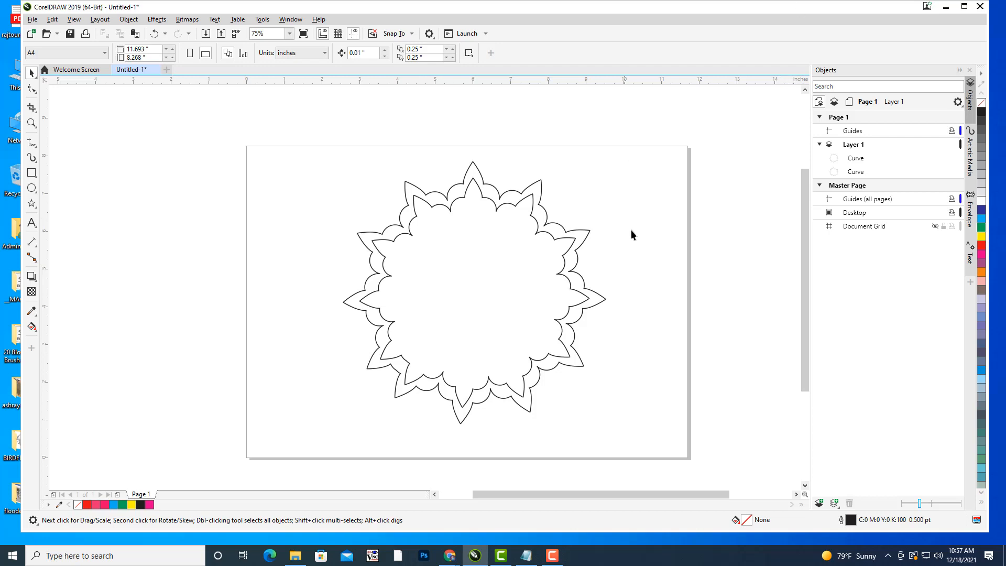
# Identify the two curves in the object list by selecting each one and briefly hiding the smaller outline
pyautogui.click(534, 198)
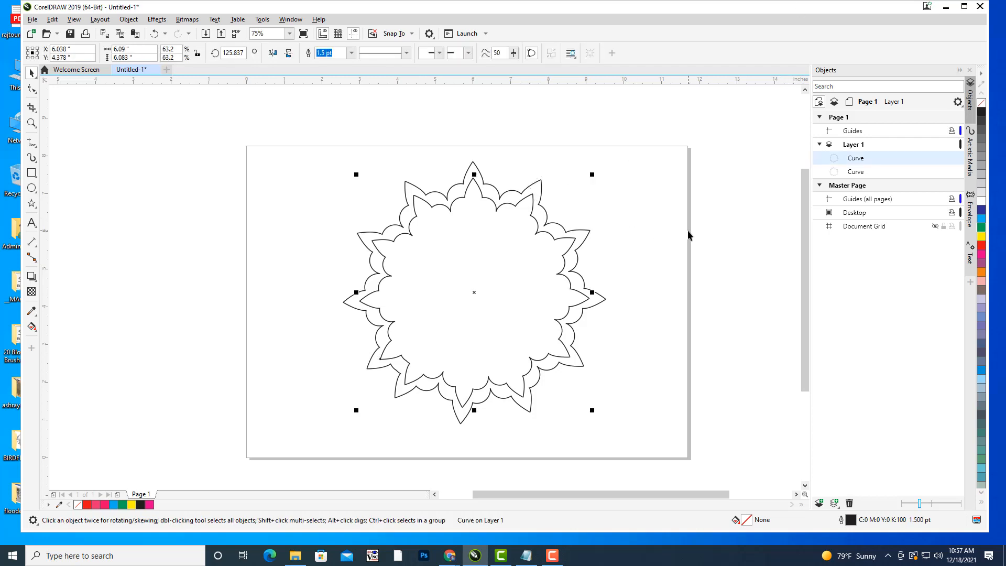
pyautogui.click(625, 274)
pyautogui.click(858, 163)
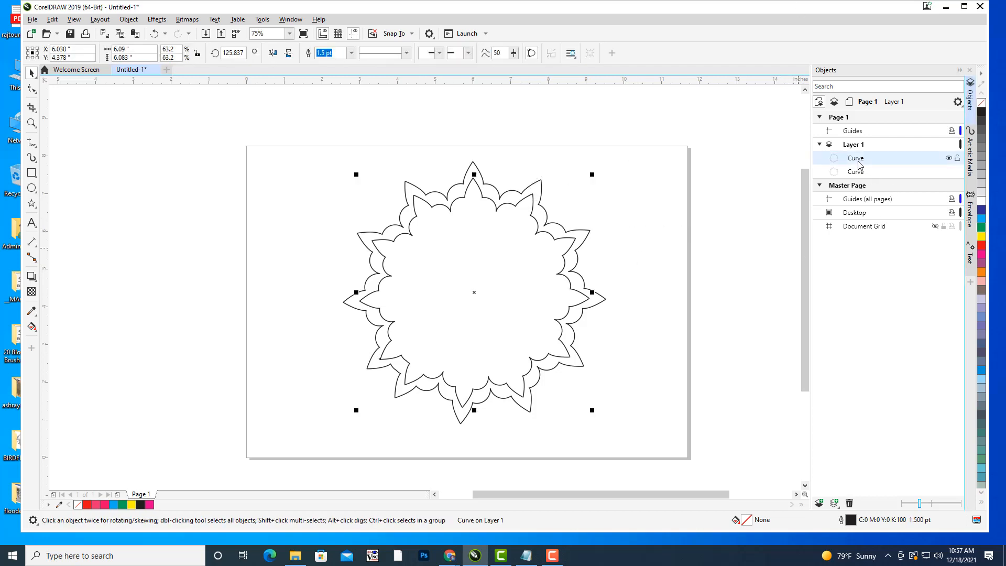
pyautogui.click(861, 173)
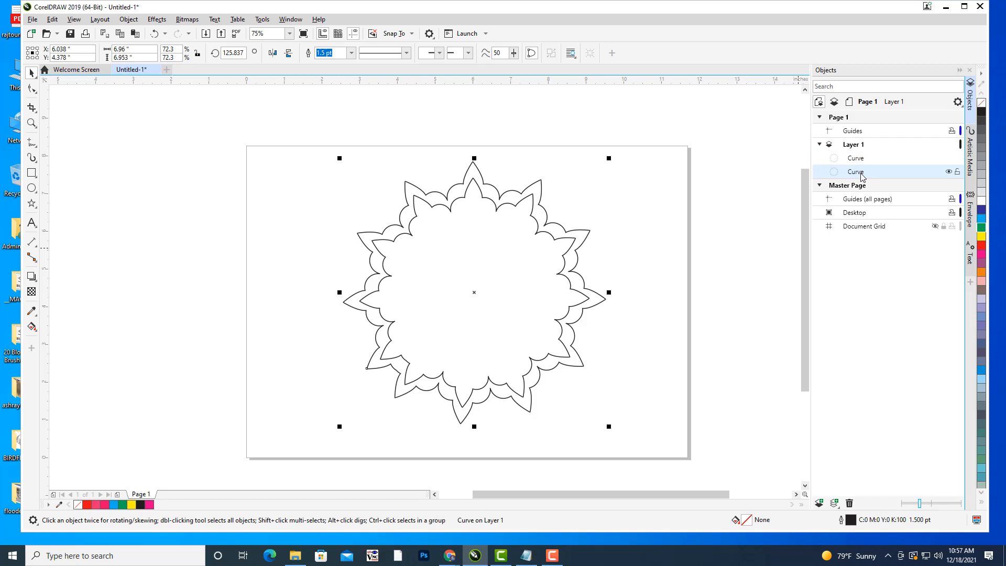
pyautogui.click(863, 160)
pyautogui.click(949, 159)
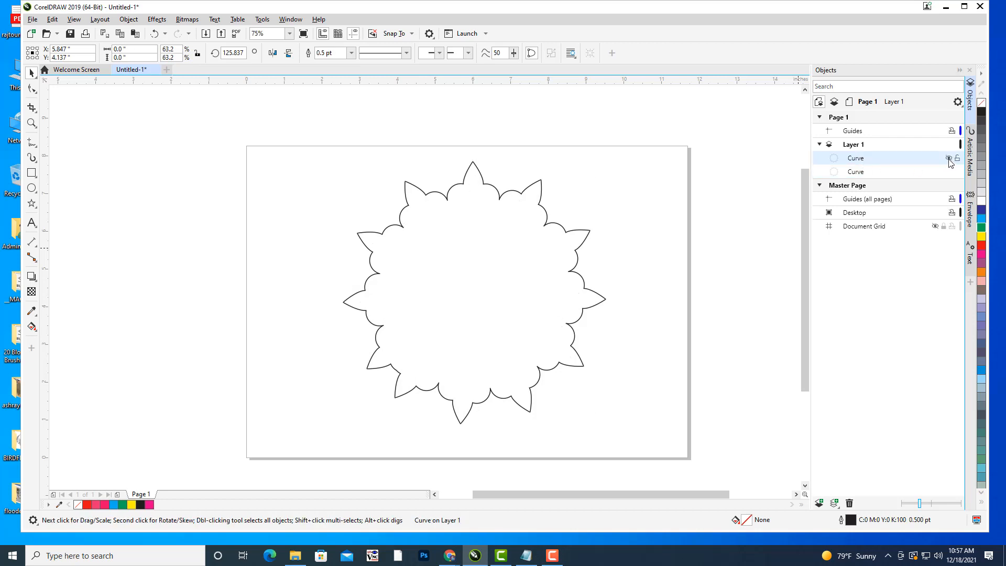
pyautogui.click(949, 158)
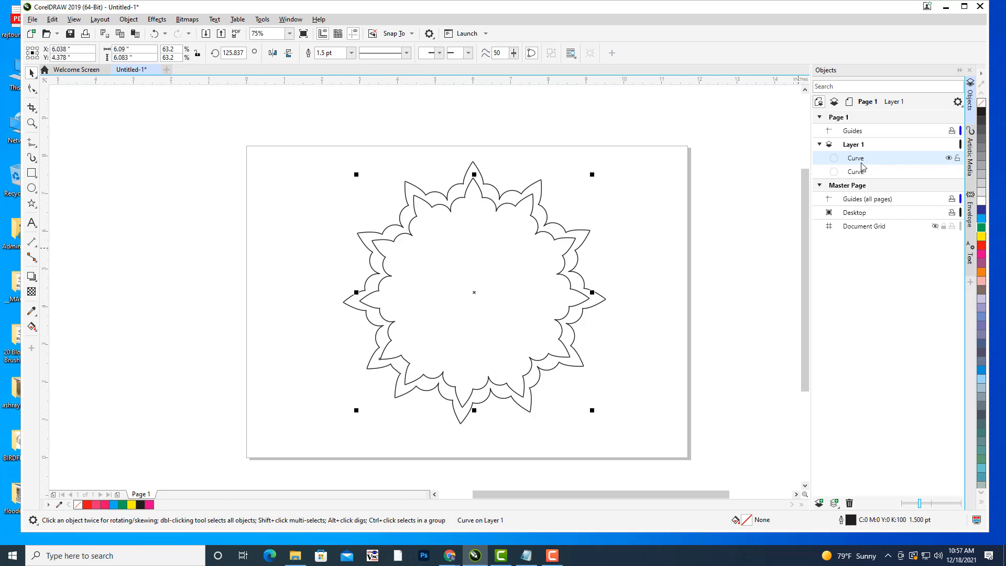
pyautogui.click(525, 163)
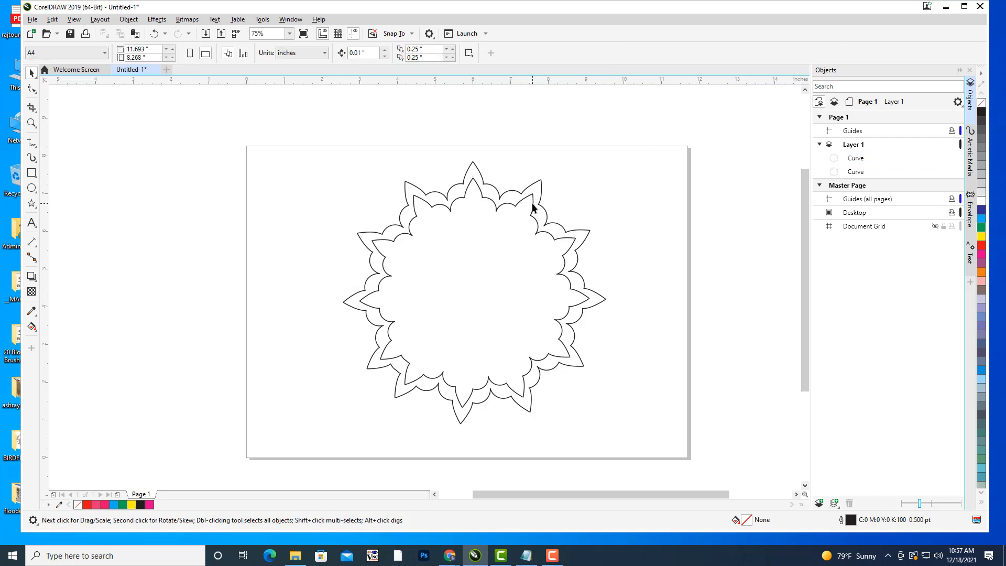
# Duplicate the inner petal outline in place and shrink the copy about its centre to form a third, innermost outline
pyautogui.click(533, 207)
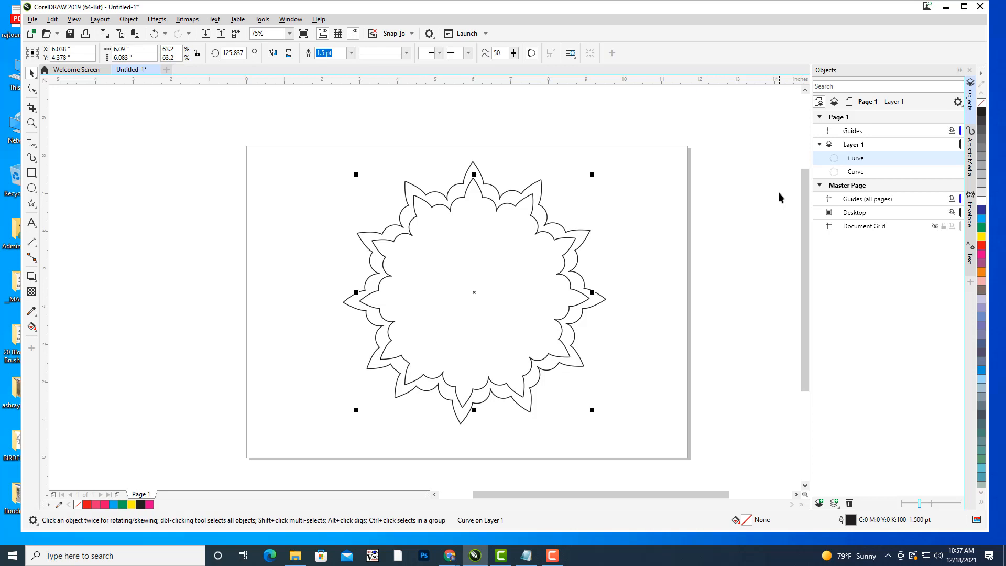
pyautogui.hotkey('ctrl', 'c')
pyautogui.hotkey('ctrl', 'v')
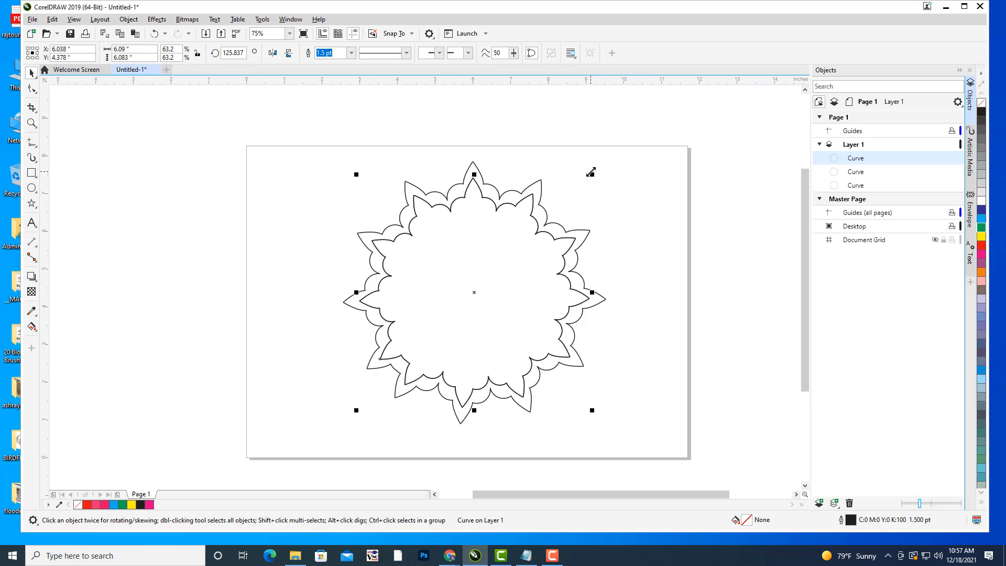
pyautogui.moveTo(592, 174); pyautogui.dragTo(580, 188)
pyautogui.click(660, 233)
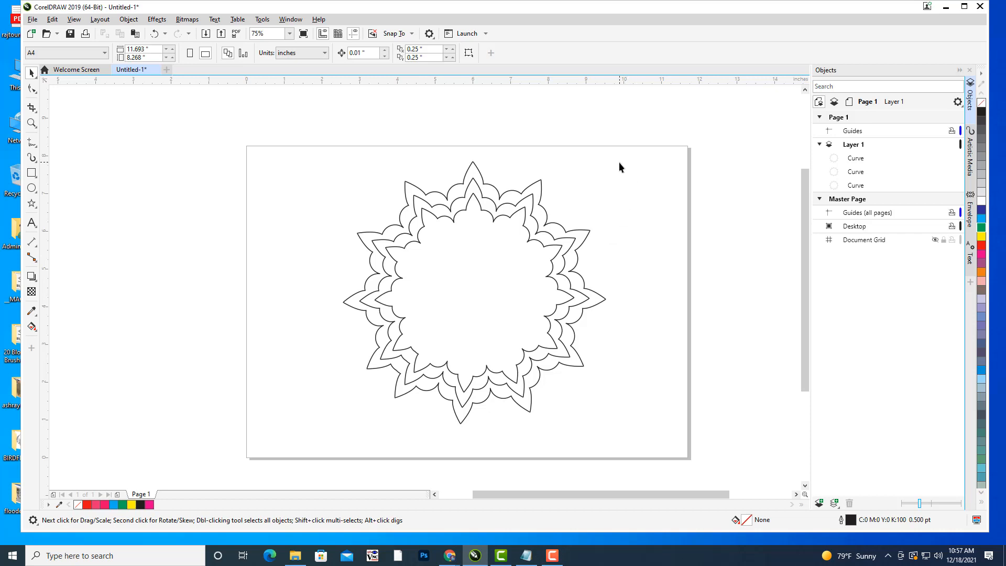
pyautogui.moveTo(612, 183)
pyautogui.mouseDown()
pyautogui.moveTo(631, 190)
pyautogui.moveTo(621, 195)
pyautogui.mouseUp()
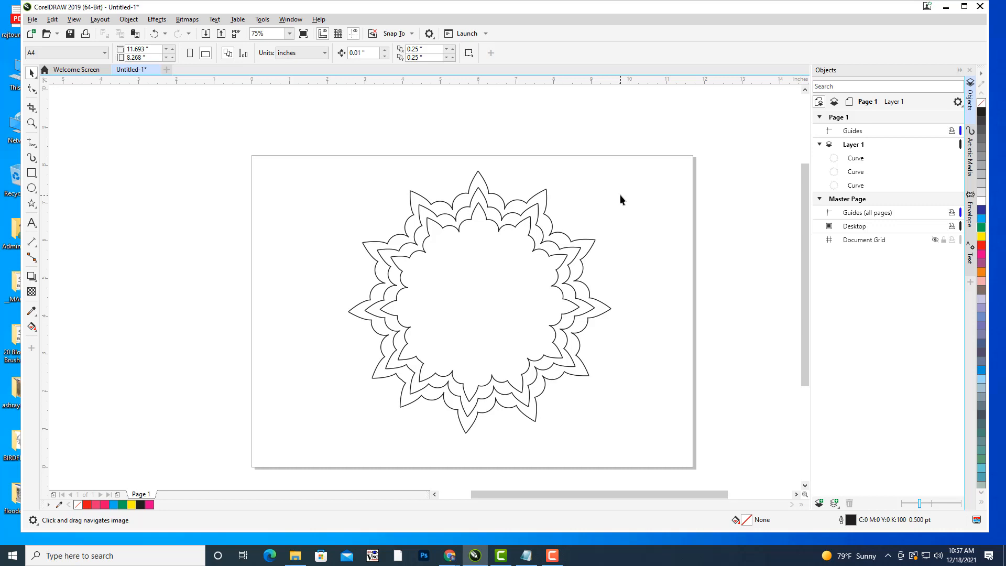
pyautogui.moveTo(418, 259); pyautogui.dragTo(406, 265)
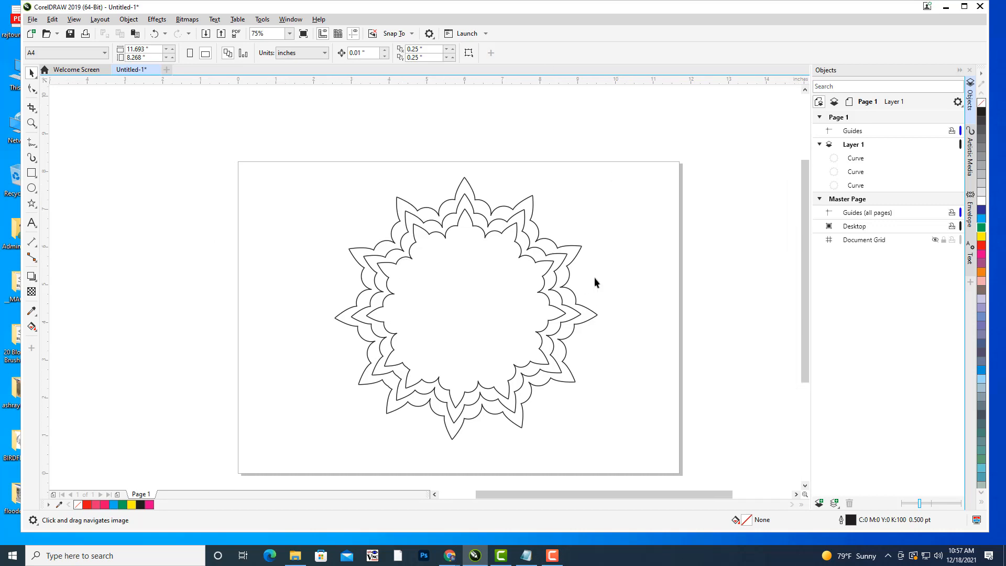
pyautogui.moveTo(515, 198); pyautogui.dragTo(530, 171)
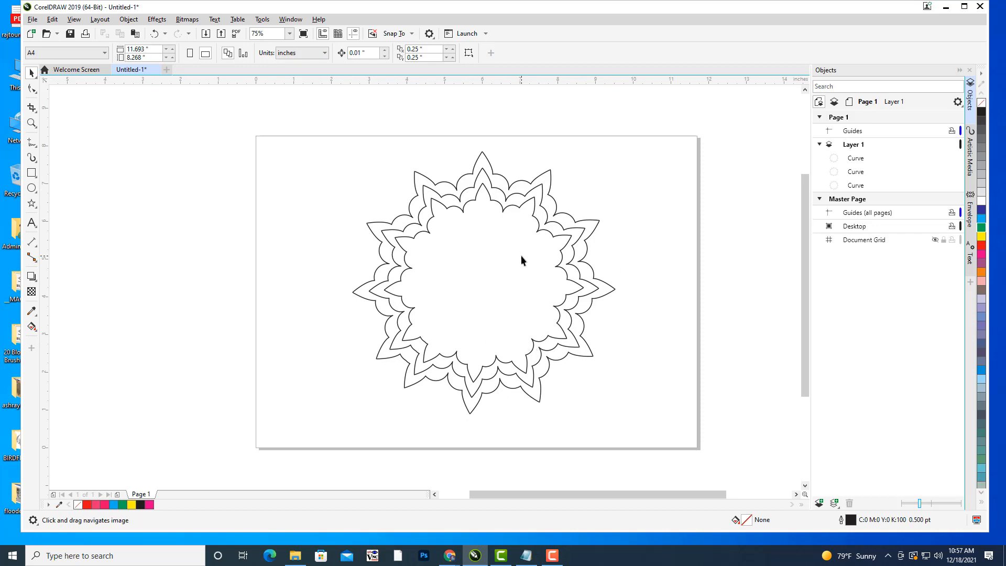
pyautogui.moveTo(632, 209); pyautogui.dragTo(624, 211)
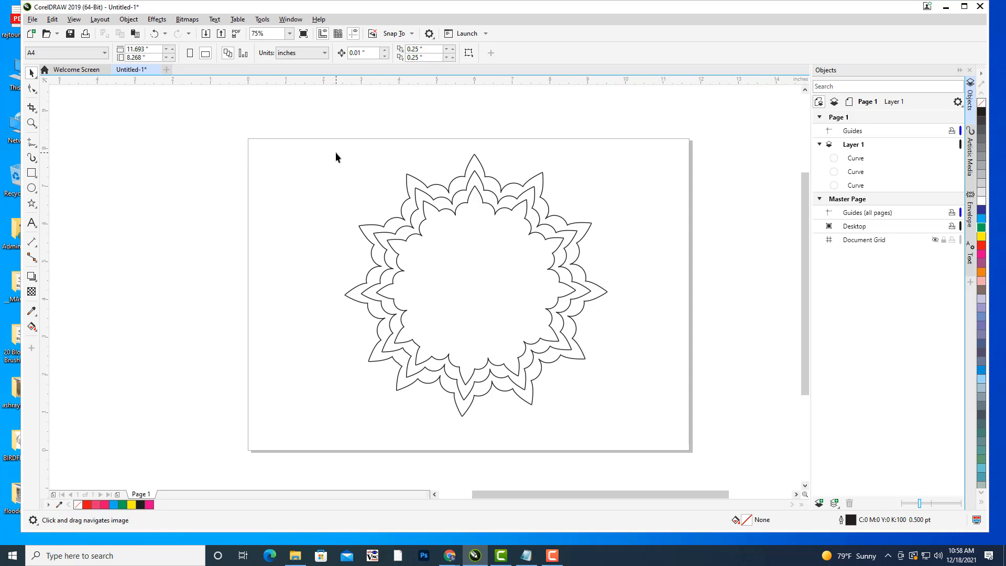
pyautogui.moveTo(489, 269); pyautogui.dragTo(509, 258)
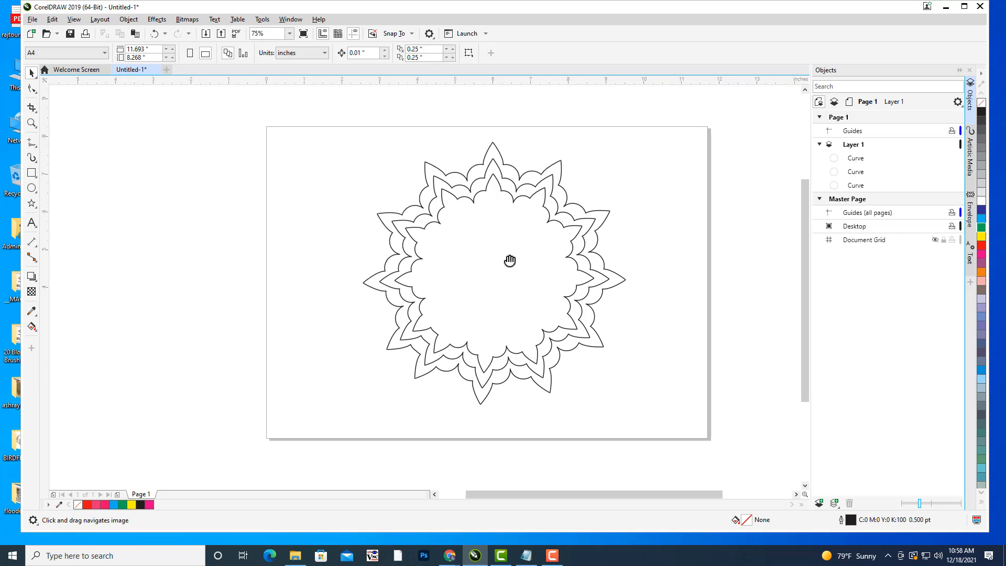
pyautogui.moveTo(641, 293); pyautogui.dragTo(647, 291)
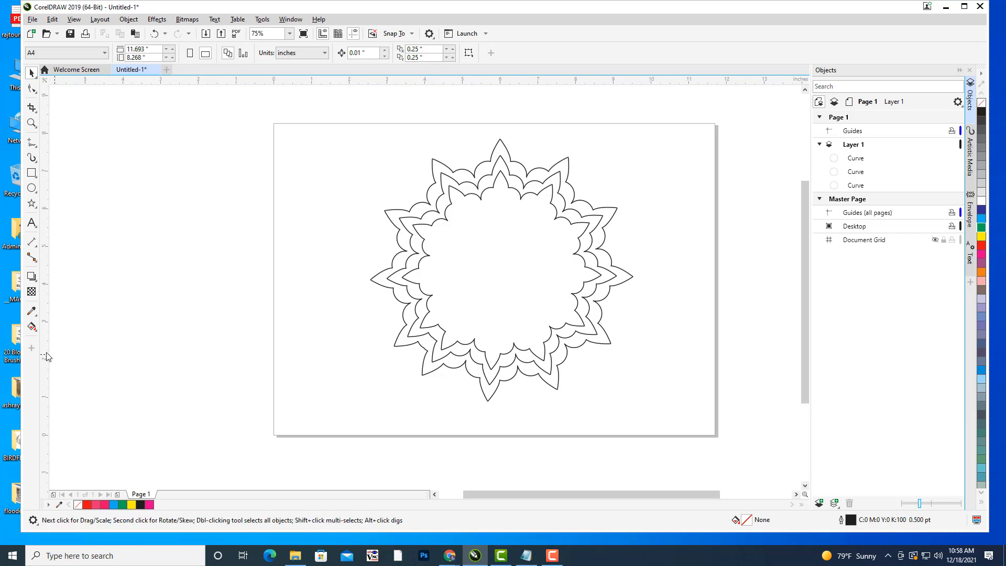
# Smart Fill the outermost petal ring with orange #FA7C2D, using a 0.5 pt black outline
pyautogui.click(32, 326)
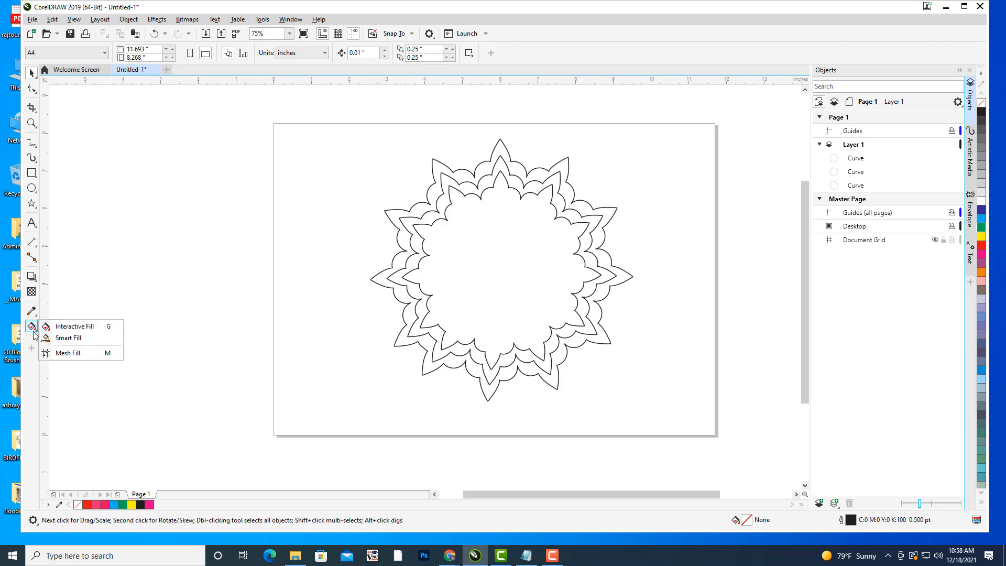
pyautogui.click(68, 338)
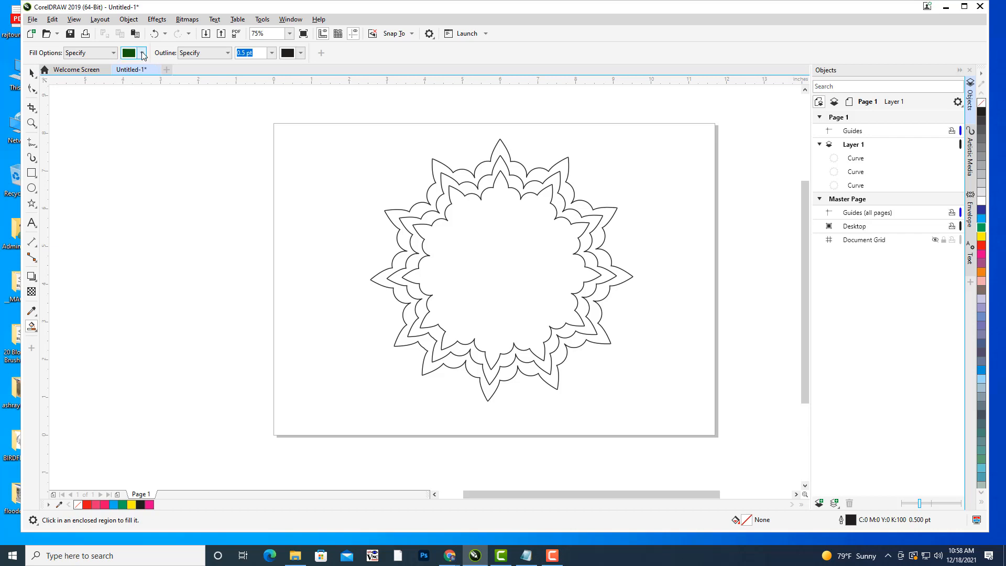
pyautogui.click(142, 53)
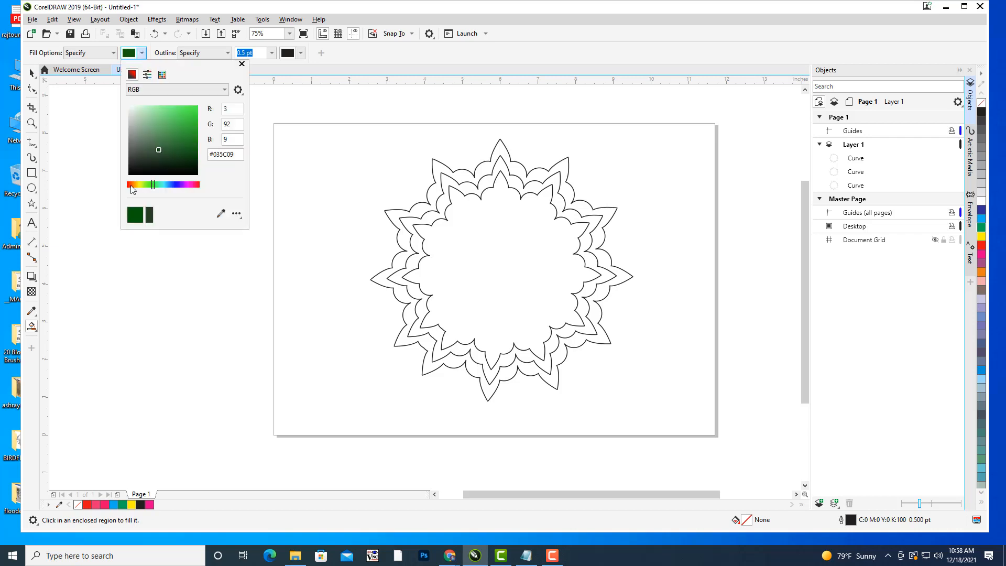
pyautogui.click(186, 107)
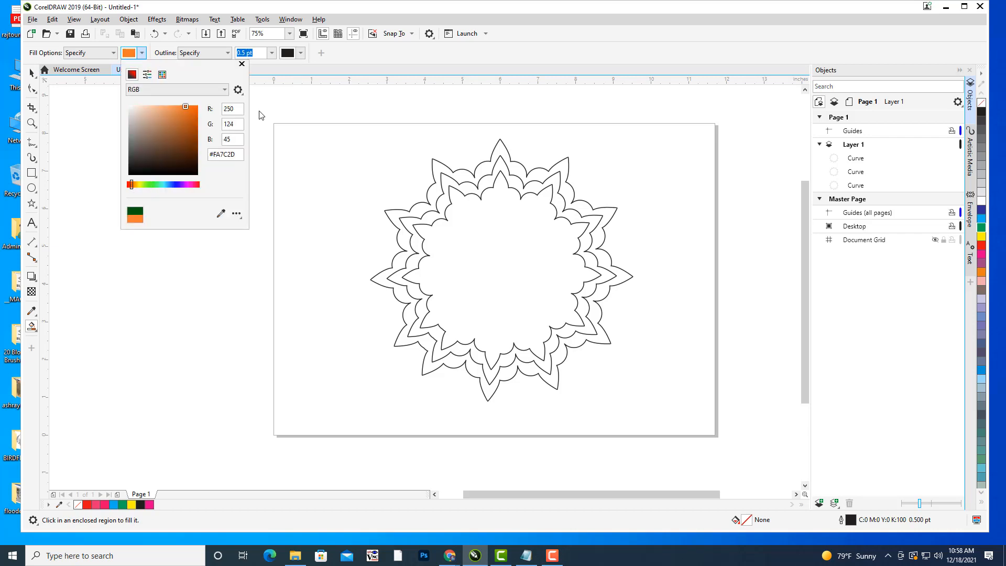
pyautogui.click(499, 148)
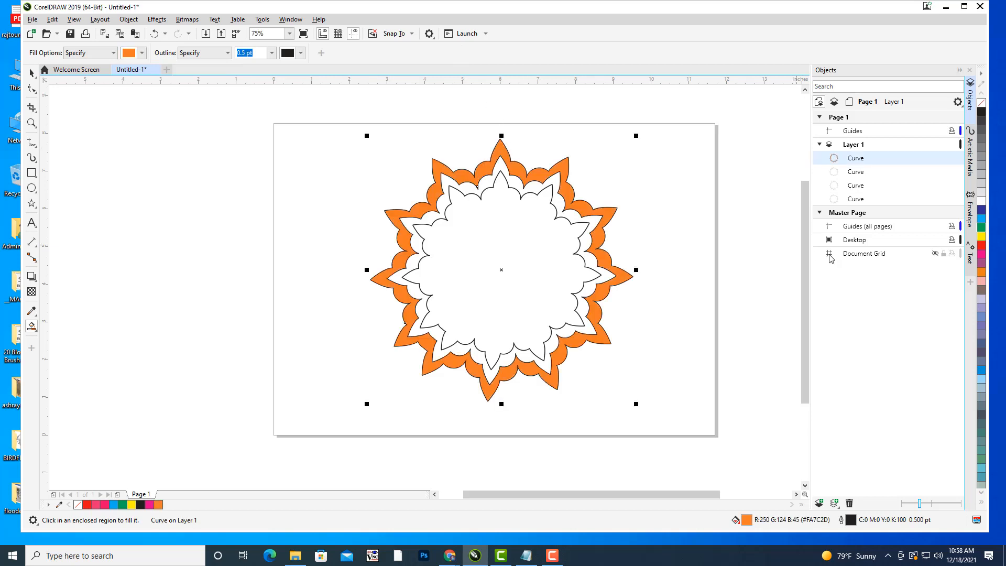
# Smart Fill the second petal ring with lime green #9AFA2D and deselect it
pyautogui.click(141, 53)
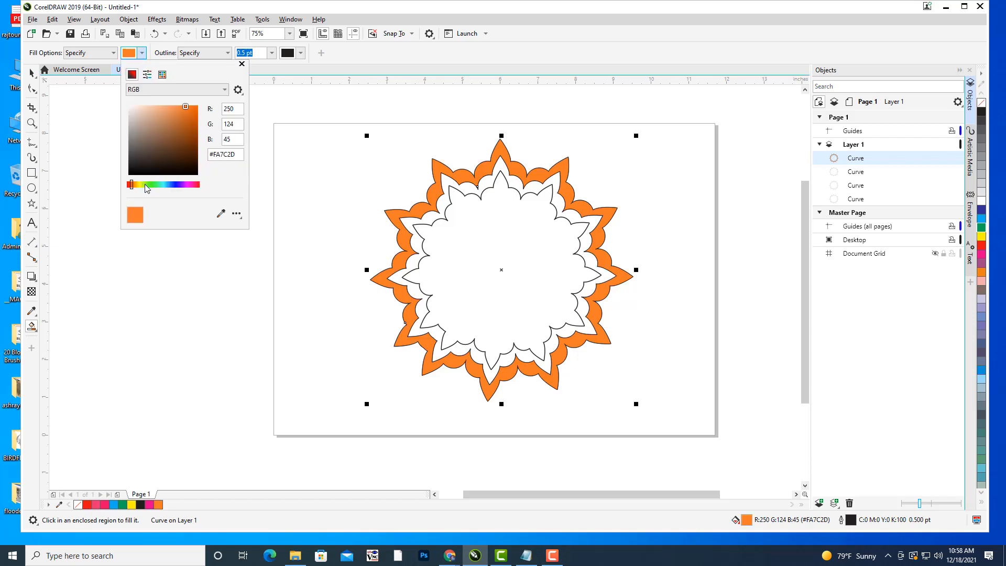
pyautogui.click(145, 185)
pyautogui.click(386, 62)
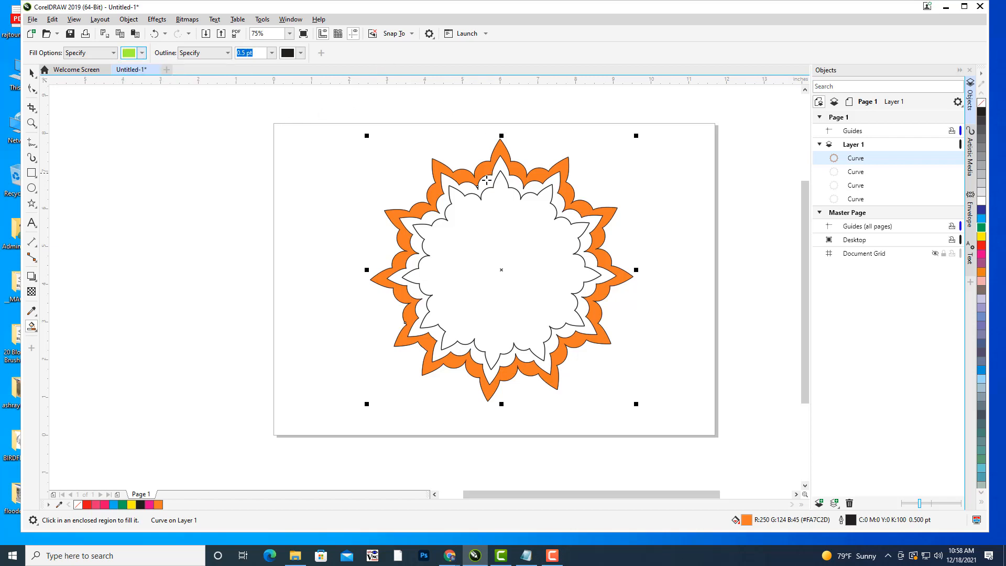
pyautogui.click(485, 183)
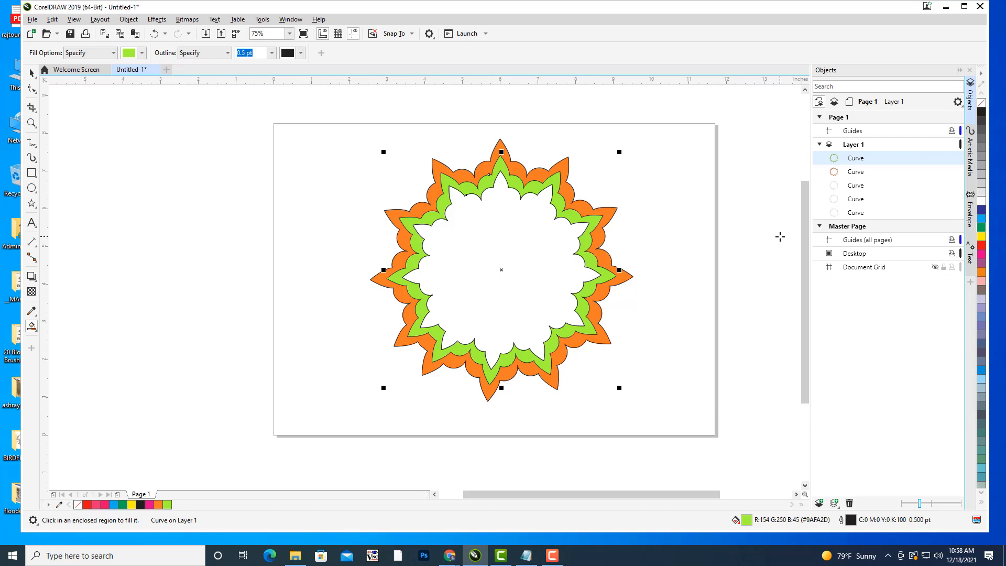
pyautogui.click(31, 73)
pyautogui.click(82, 123)
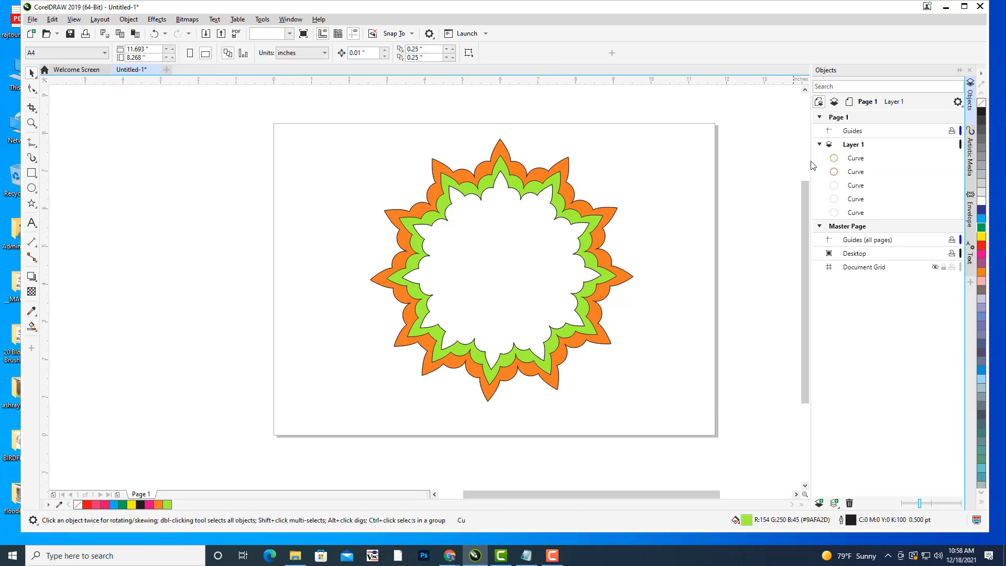
# Shrink the innermost petal outline about its centre to about 4.25 inches wide
pyautogui.click(856, 186)
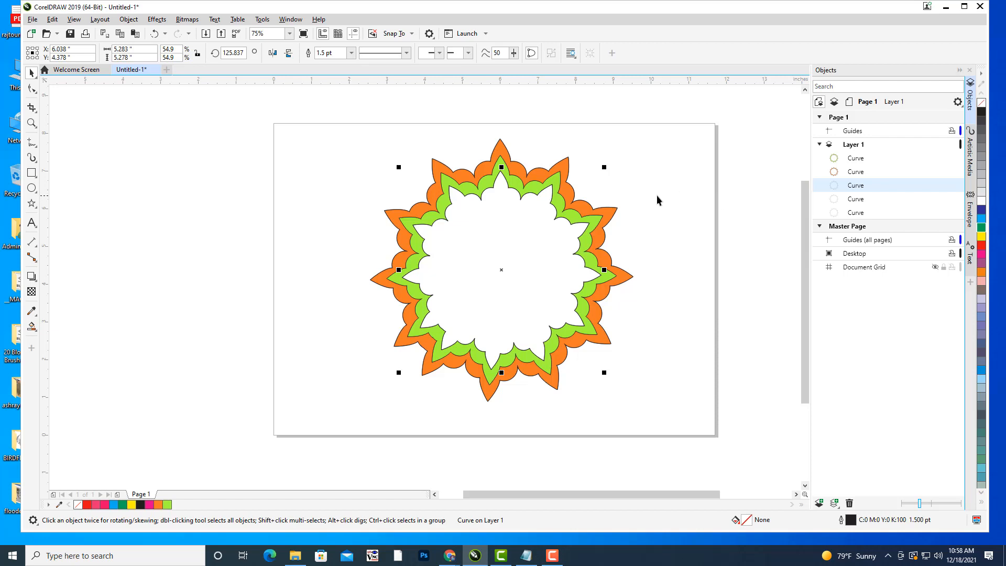
pyautogui.moveTo(607, 168); pyautogui.dragTo(590, 186)
pyautogui.click(717, 214)
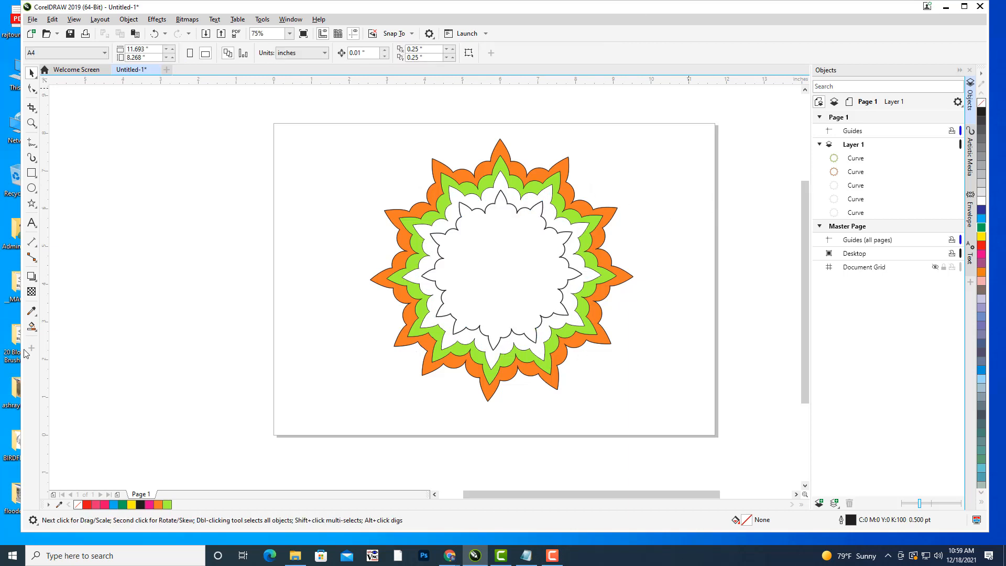
# Smart Fill the ring between the green band and the innermost outline with blue #2D45FA
pyautogui.click(32, 327)
pyautogui.click(61, 343)
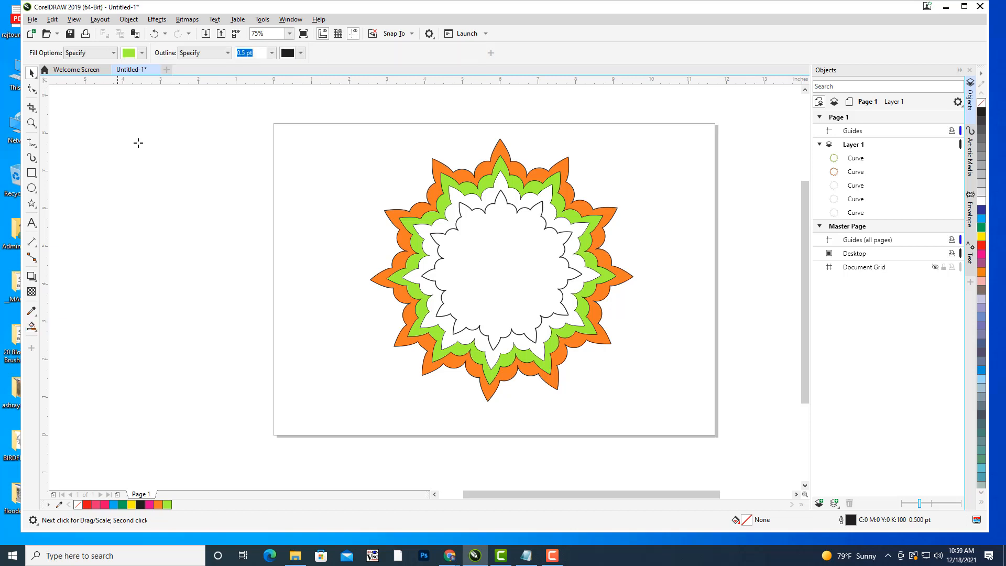
pyautogui.click(142, 53)
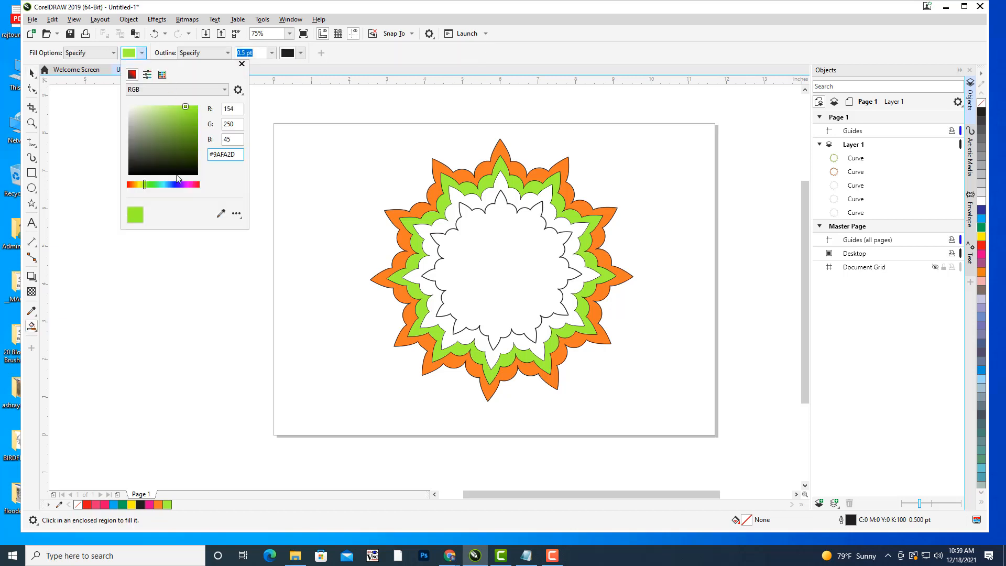
pyautogui.click(174, 184)
pyautogui.click(527, 61)
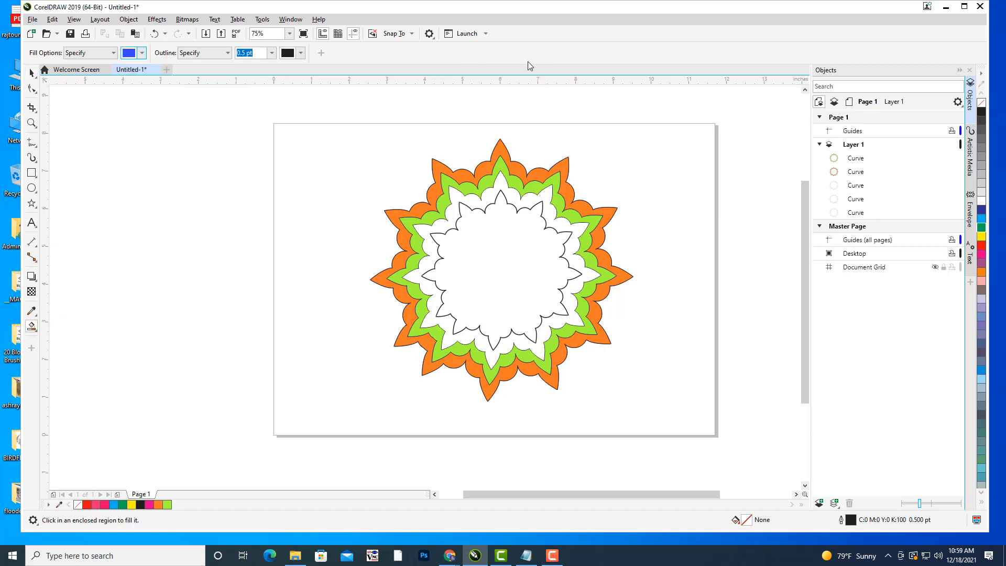
pyautogui.click(488, 195)
pyautogui.click(32, 73)
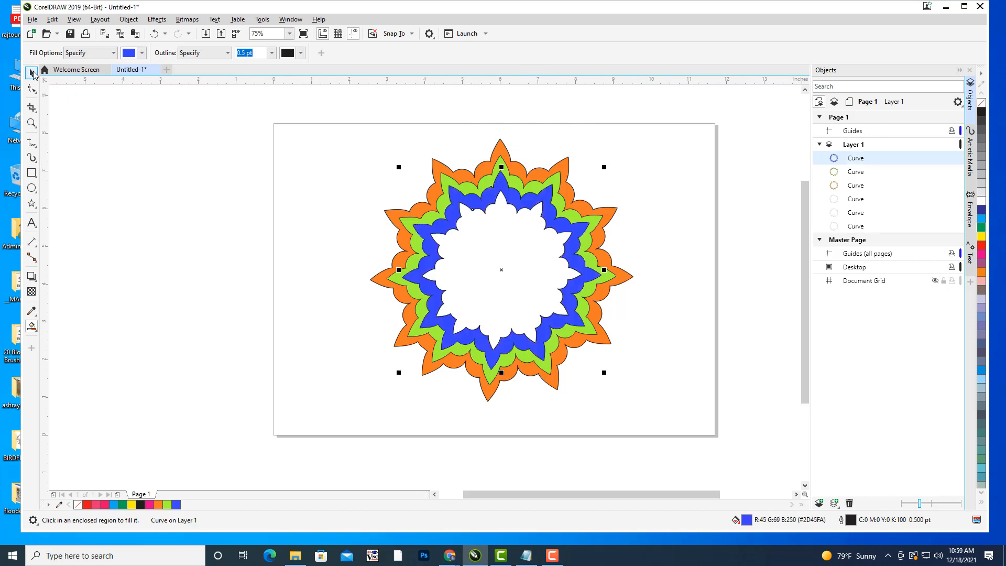
pyautogui.click(242, 204)
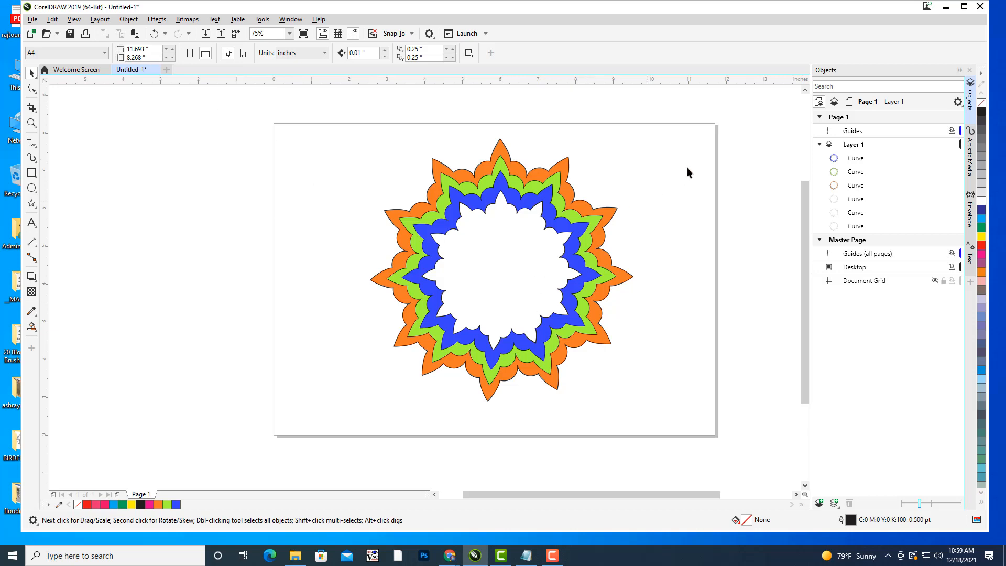
# Shrink the innermost petal outline further about its centre to open a fourth ring inside the blue one
pyautogui.click(857, 204)
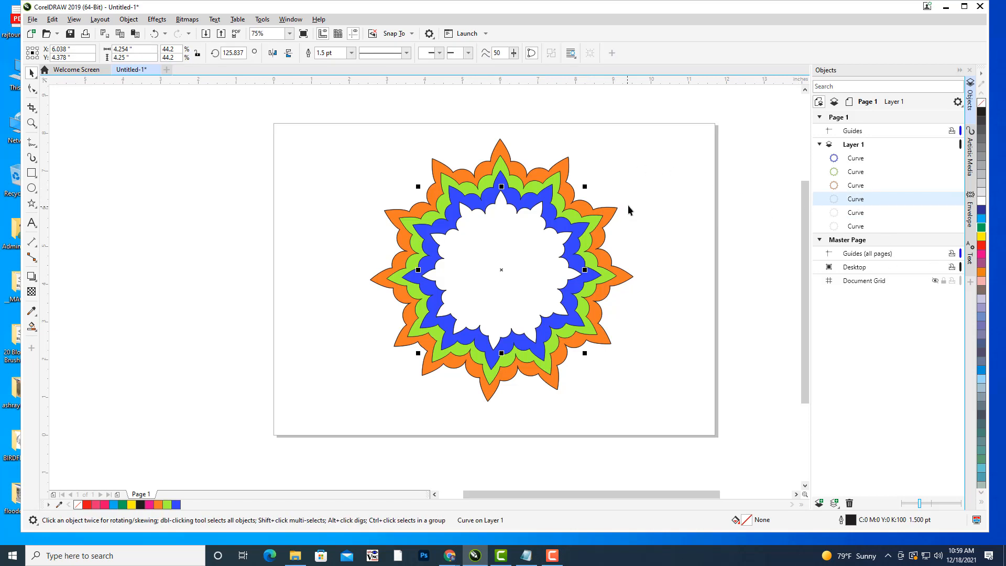
pyautogui.moveTo(585, 186); pyautogui.dragTo(574, 204)
pyautogui.click(677, 233)
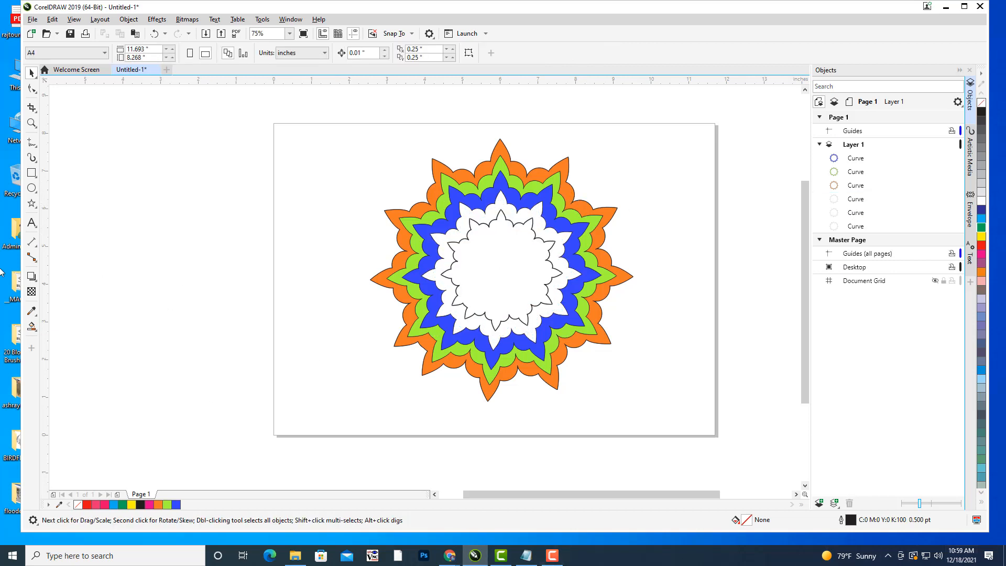
# Smart Fill the ring inside the blue band with light blue #2DDBFA
pyautogui.click(33, 328)
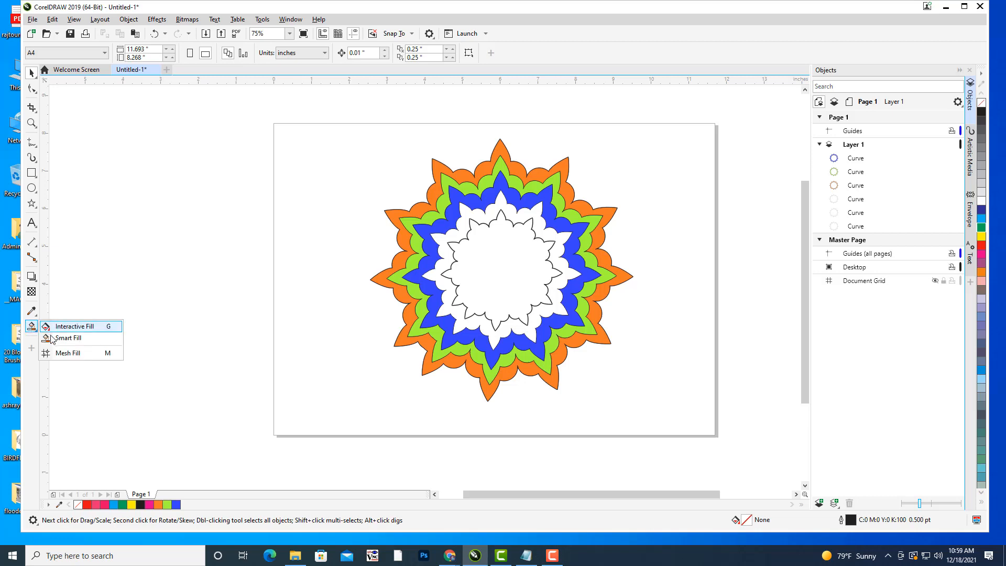
pyautogui.click(52, 338)
pyautogui.click(143, 53)
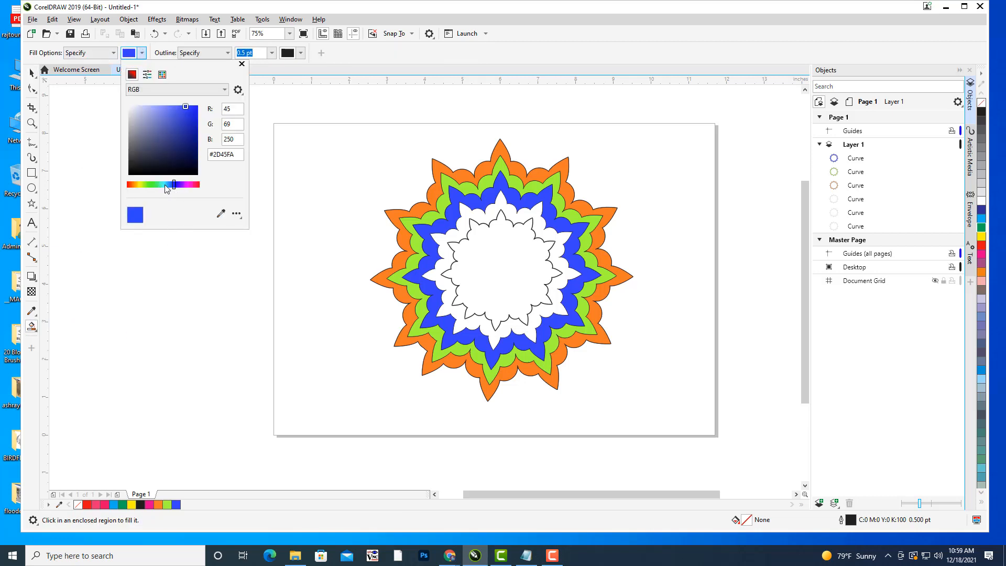
pyautogui.click(166, 185)
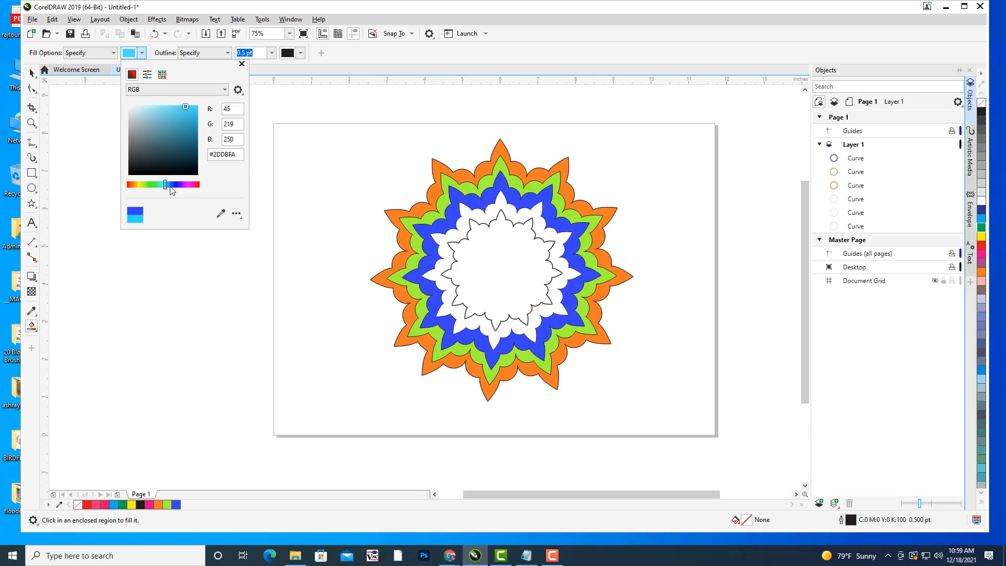
pyautogui.click(519, 212)
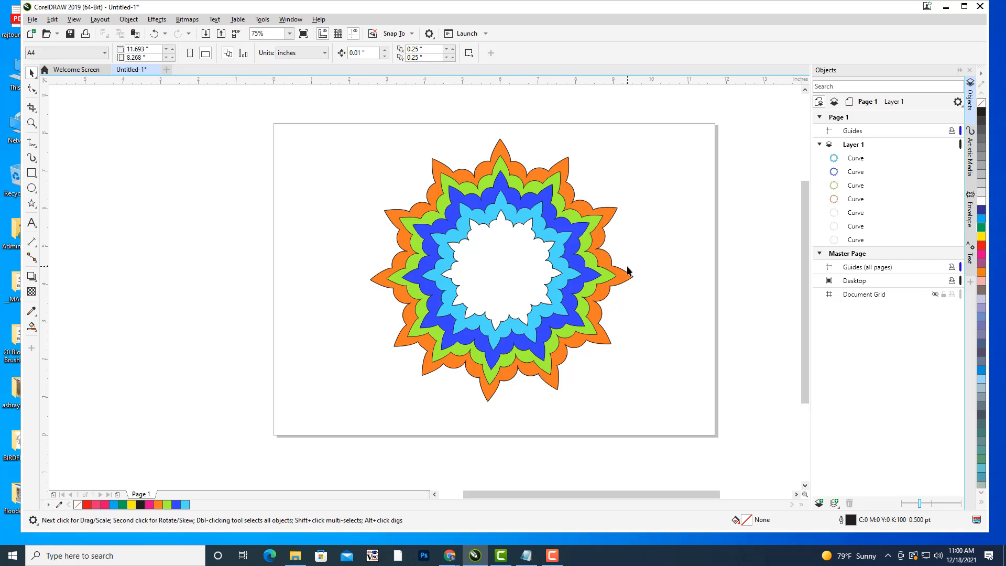
pyautogui.moveTo(628, 266); pyautogui.dragTo(641, 271)
pyautogui.moveTo(344, 114); pyautogui.dragTo(716, 404)
pyautogui.click(687, 345)
pyautogui.moveTo(674, 281); pyautogui.dragTo(636, 311)
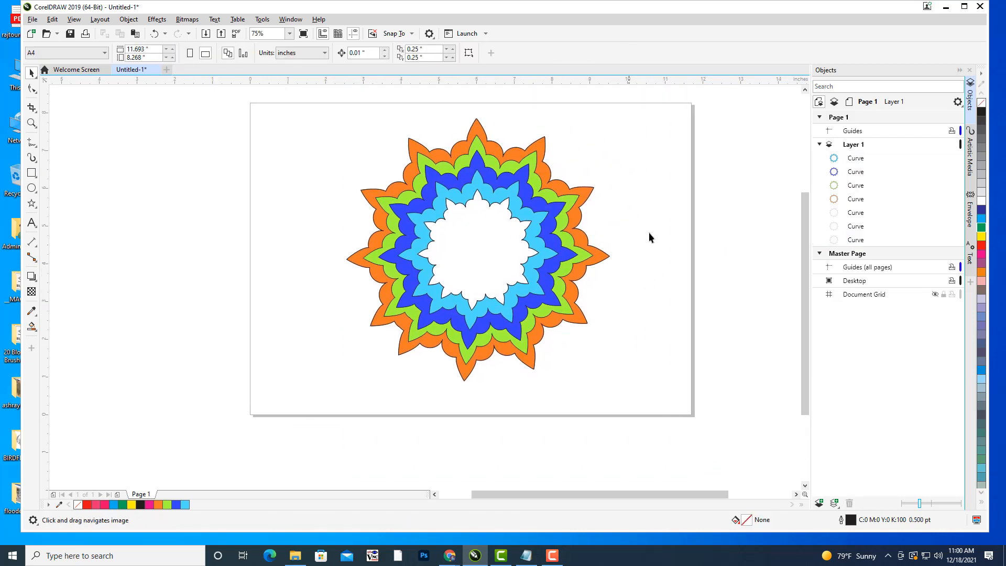
pyautogui.moveTo(649, 234); pyautogui.dragTo(661, 268)
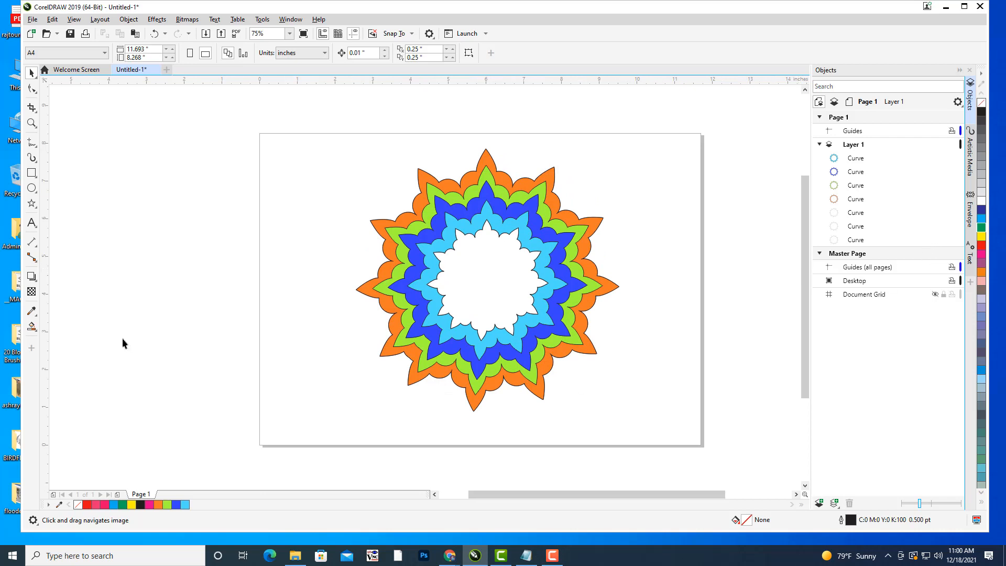
# Smart Fill the central petal shape with orange-red #FA5A2D
pyautogui.click(31, 326)
pyautogui.click(53, 339)
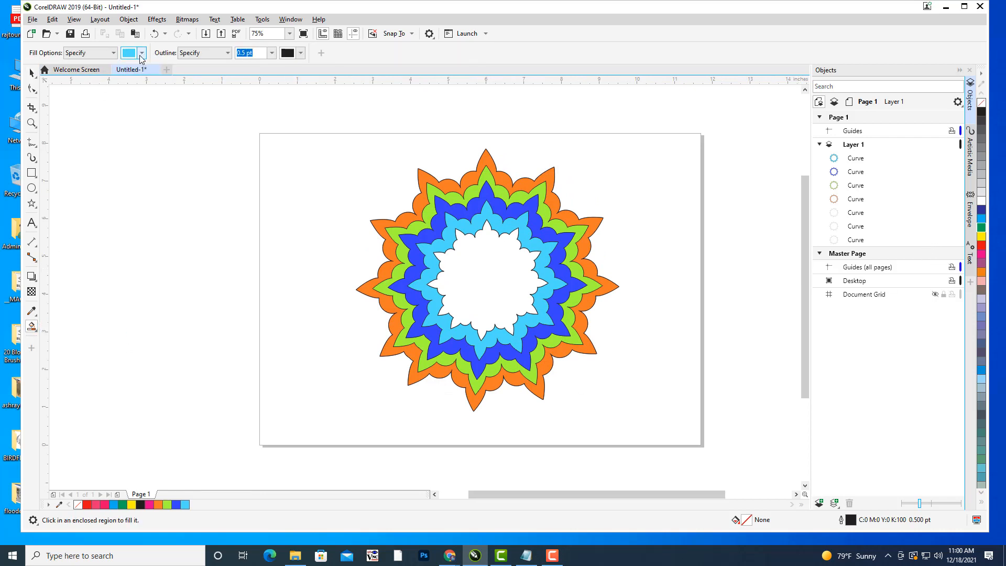
pyautogui.click(141, 53)
pyautogui.moveTo(132, 185); pyautogui.dragTo(130, 186)
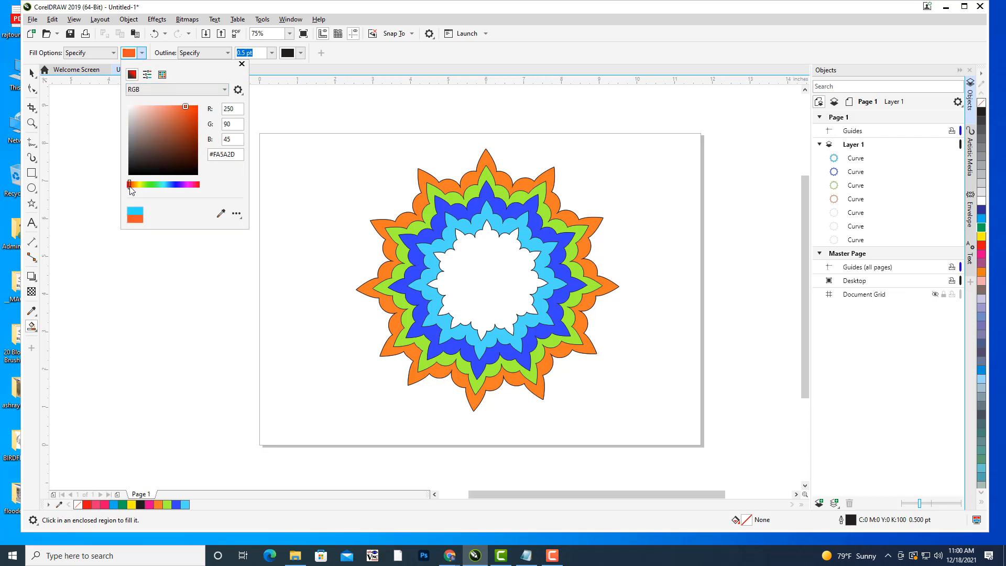
pyautogui.click(596, 50)
pyautogui.click(478, 272)
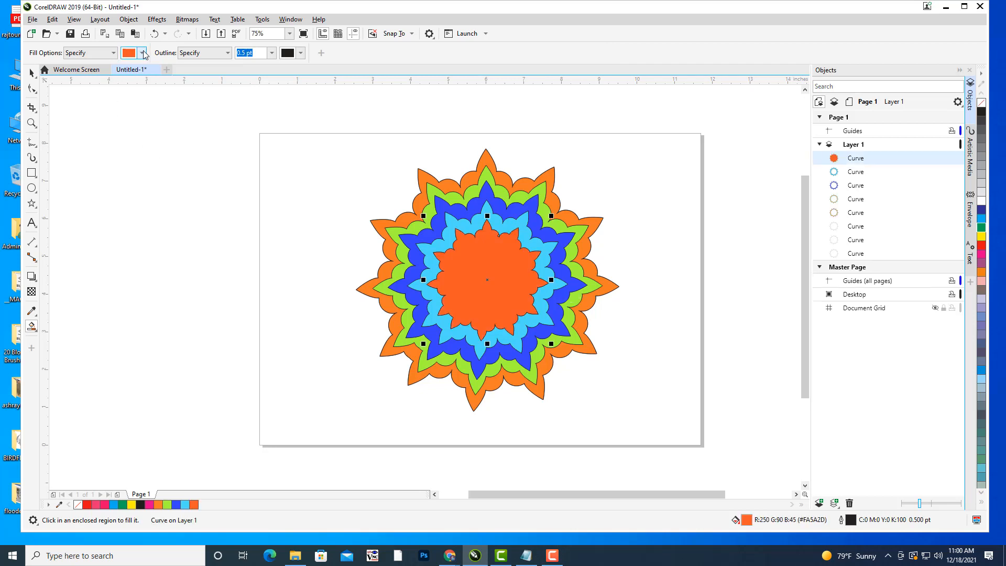
# Smart Fill the central petal shape with red #FA0D0D and deselect it
pyautogui.click(142, 53)
pyautogui.click(199, 185)
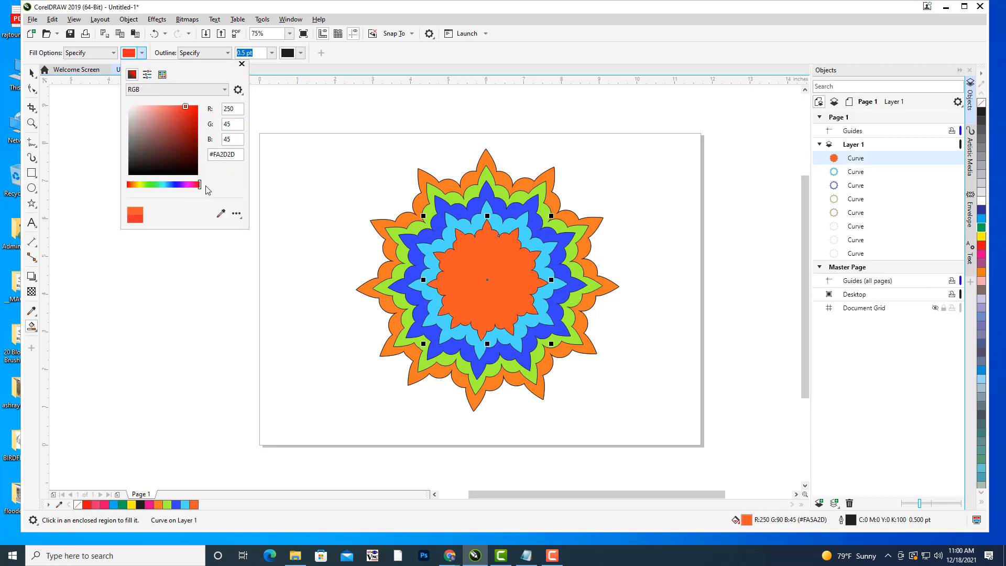
pyautogui.click(197, 108)
pyautogui.click(438, 65)
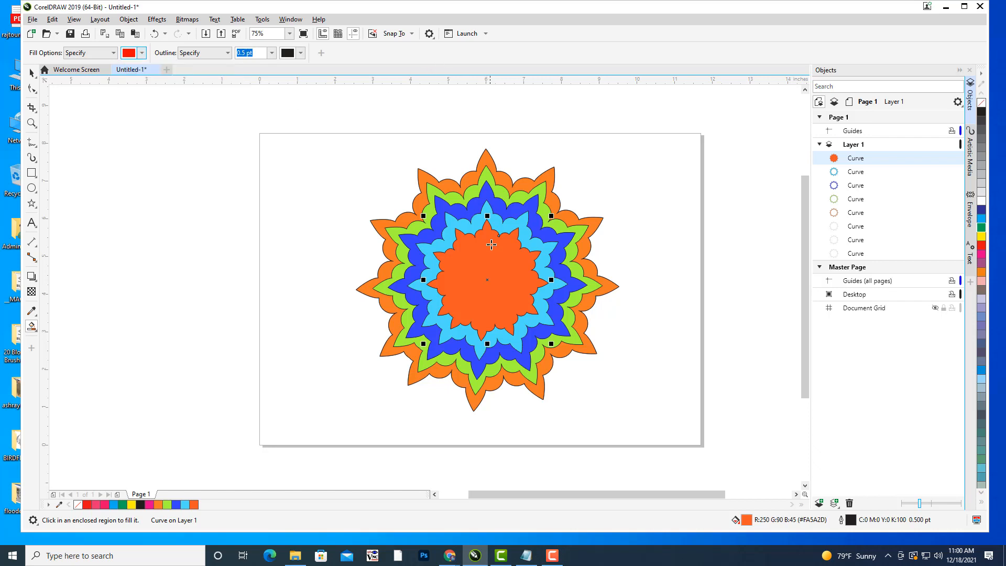
pyautogui.click(493, 252)
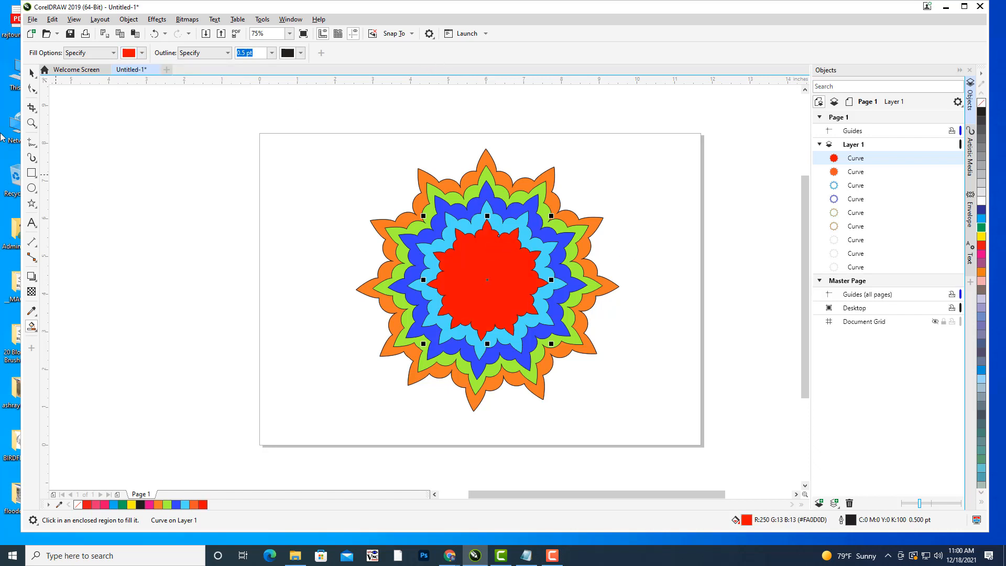
pyautogui.click(31, 73)
pyautogui.click(104, 125)
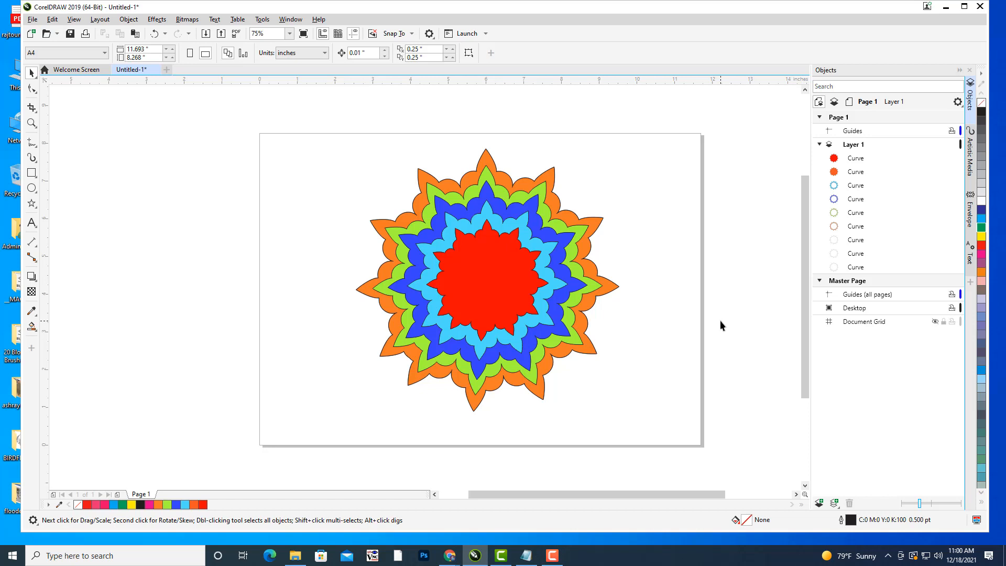
# Select all the curves of the mandala and group them
pyautogui.moveTo(610, 189); pyautogui.dragTo(629, 203)
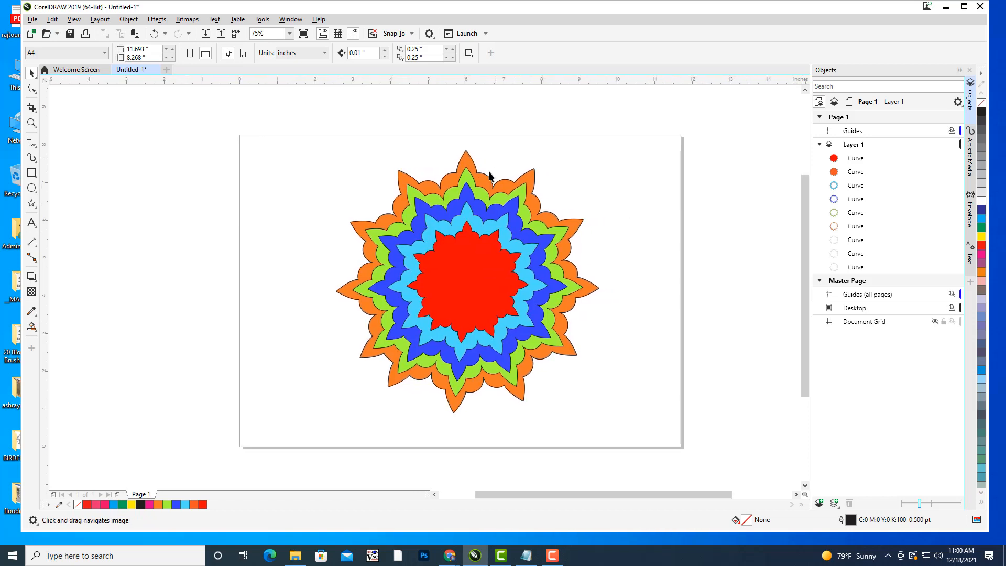
pyautogui.moveTo(602, 166); pyautogui.dragTo(595, 168)
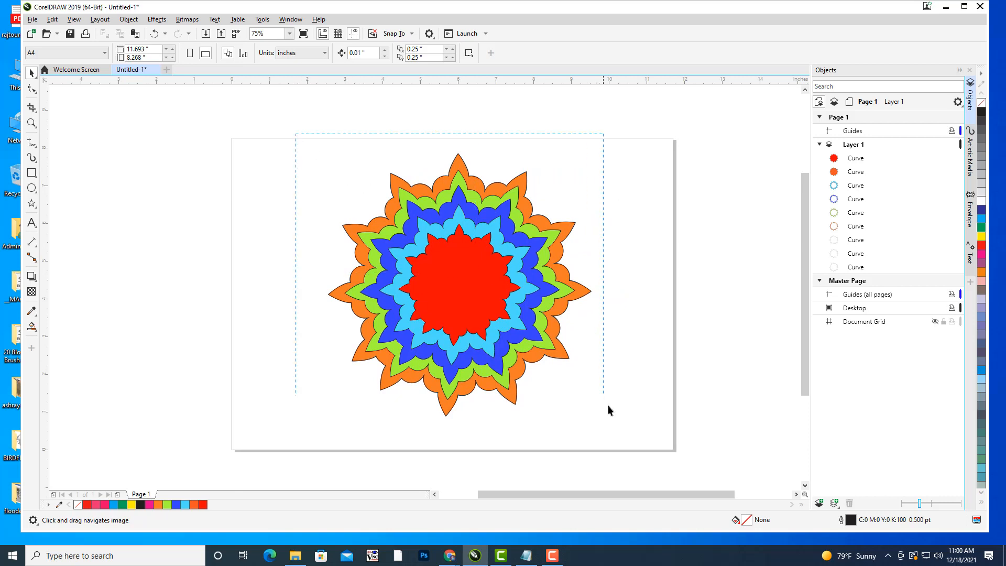
pyautogui.moveTo(678, 461); pyautogui.dragTo(675, 457)
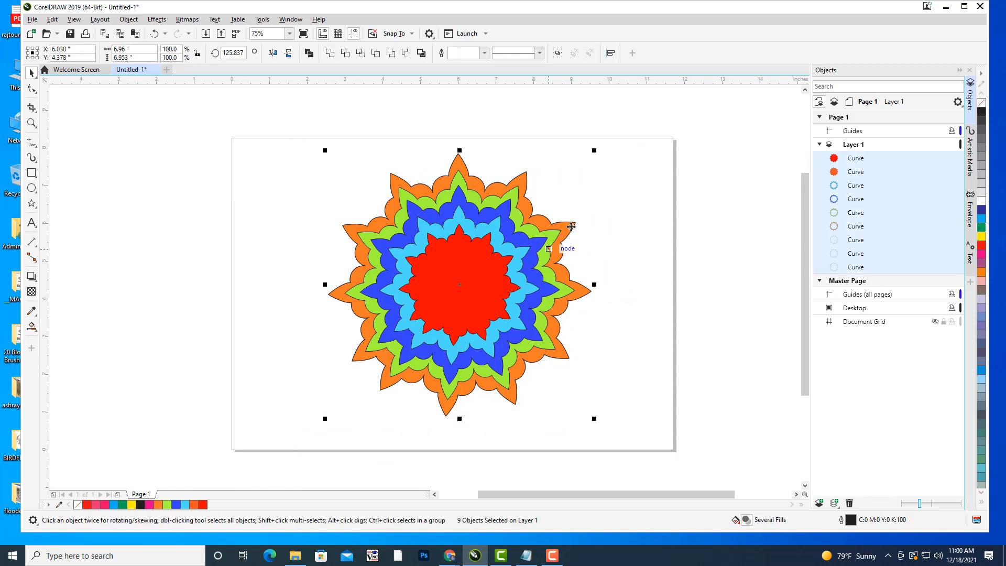
pyautogui.hotkey('ctrl', 'g')
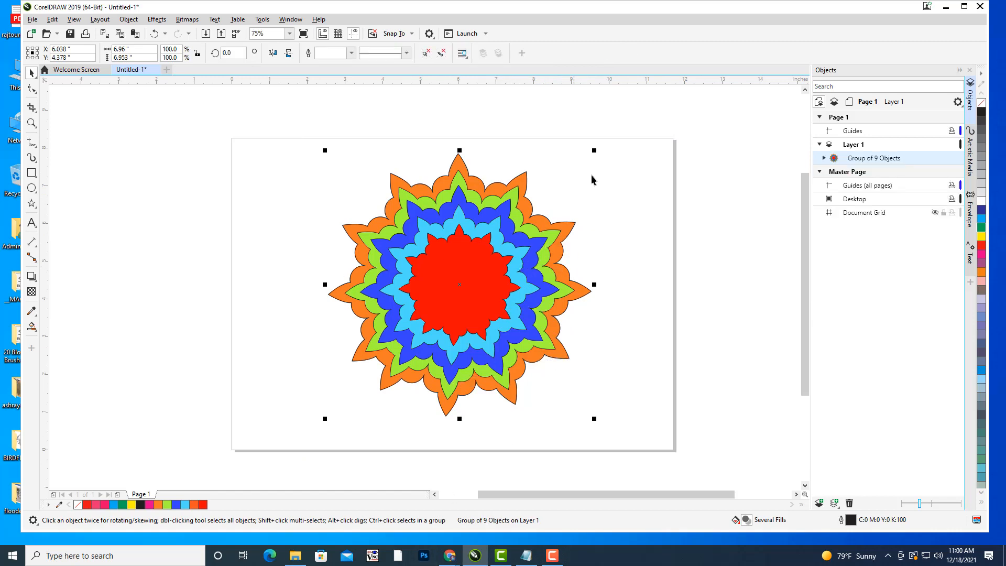
# Try scaling the outlined mandala group down about its centre to about 1.22 inches wide, and undo the scaling
pyautogui.moveTo(595, 156); pyautogui.dragTo(494, 275)
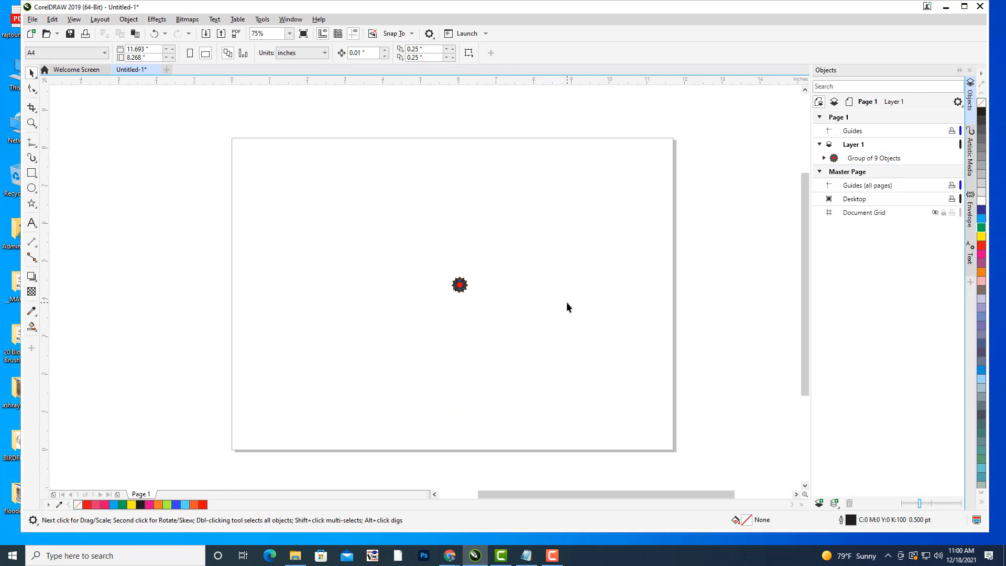
pyautogui.hotkey('ctrl', 'z')
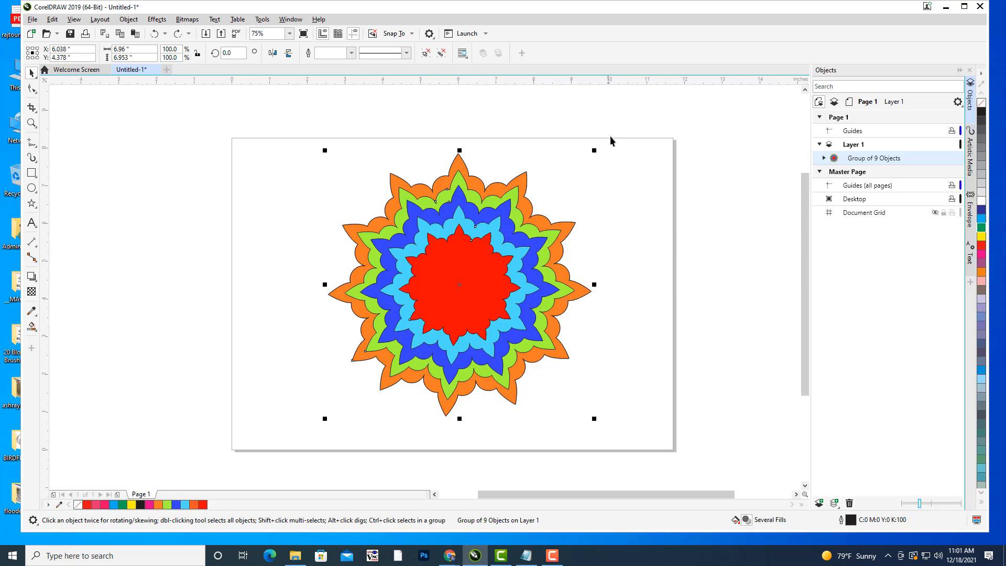
pyautogui.moveTo(594, 150); pyautogui.dragTo(484, 261)
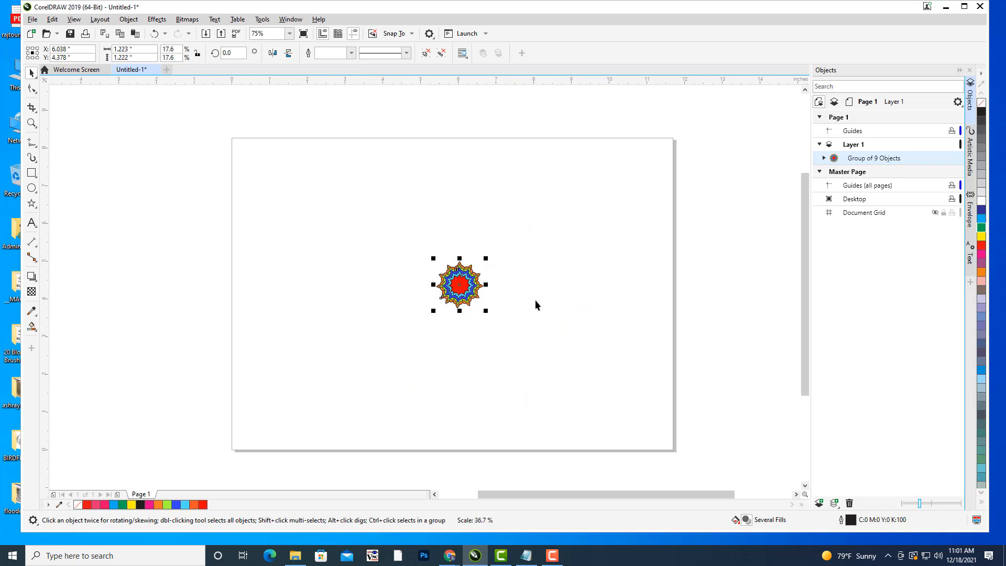
pyautogui.click(536, 304)
pyautogui.scroll(3, 464, 315)
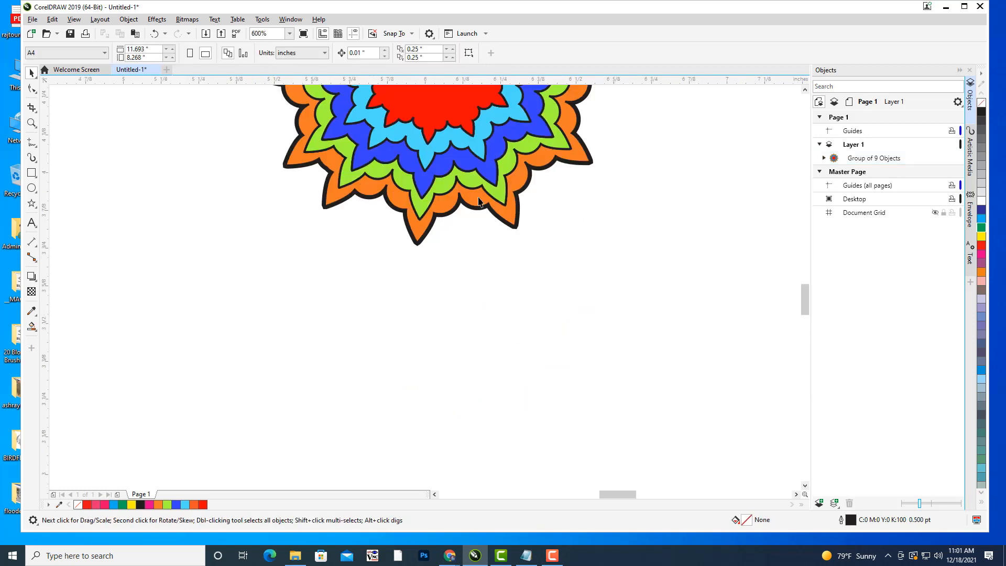
pyautogui.scroll(-2, 517, 242)
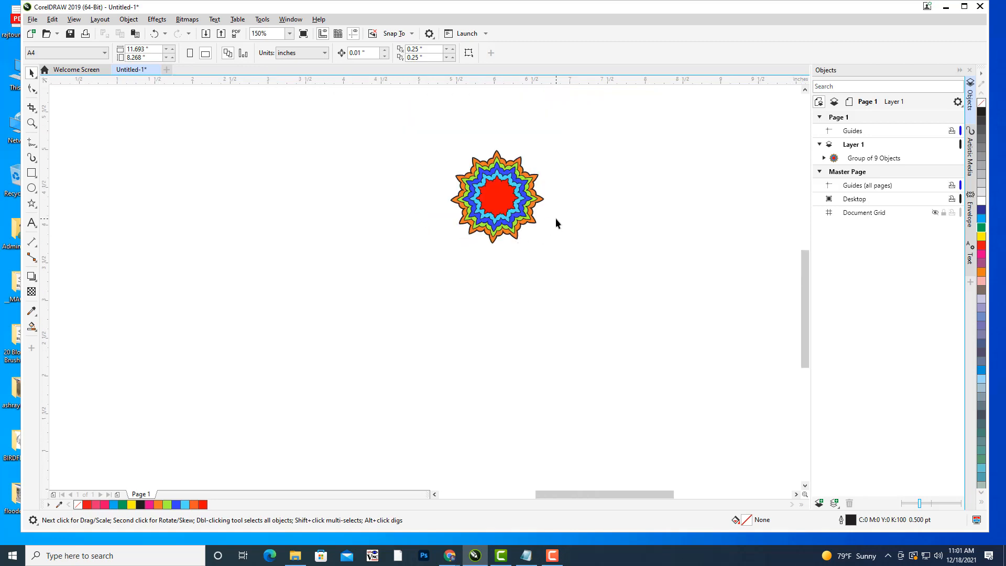
pyautogui.hotkey('ctrl', 'z')
pyautogui.hotkey('ctrl', 'z')
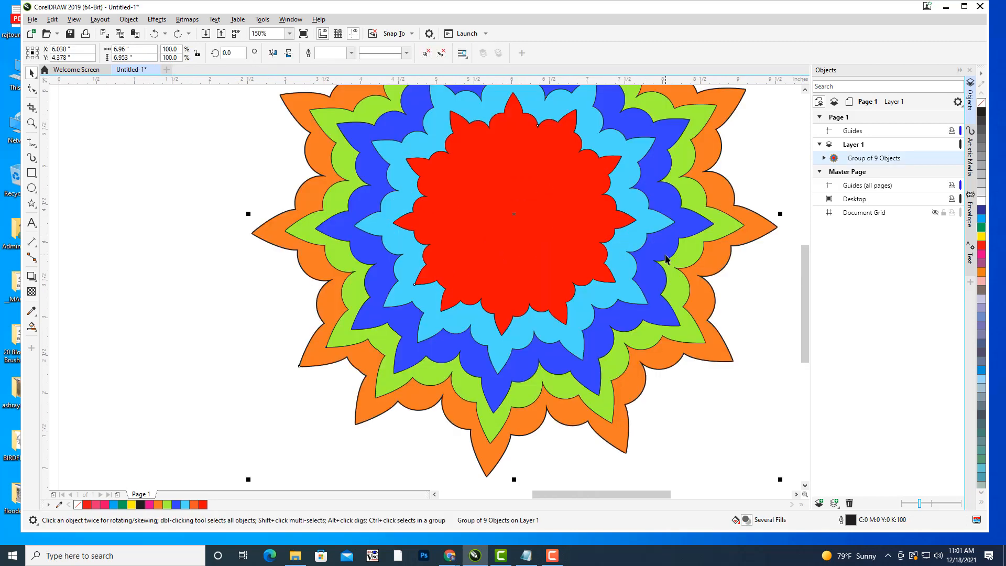
# Remove the outline from the whole mandala group by setting its outline width to None
pyautogui.scroll(-2, 665, 254)
pyautogui.moveTo(673, 241); pyautogui.dragTo(594, 252)
pyautogui.click(669, 228)
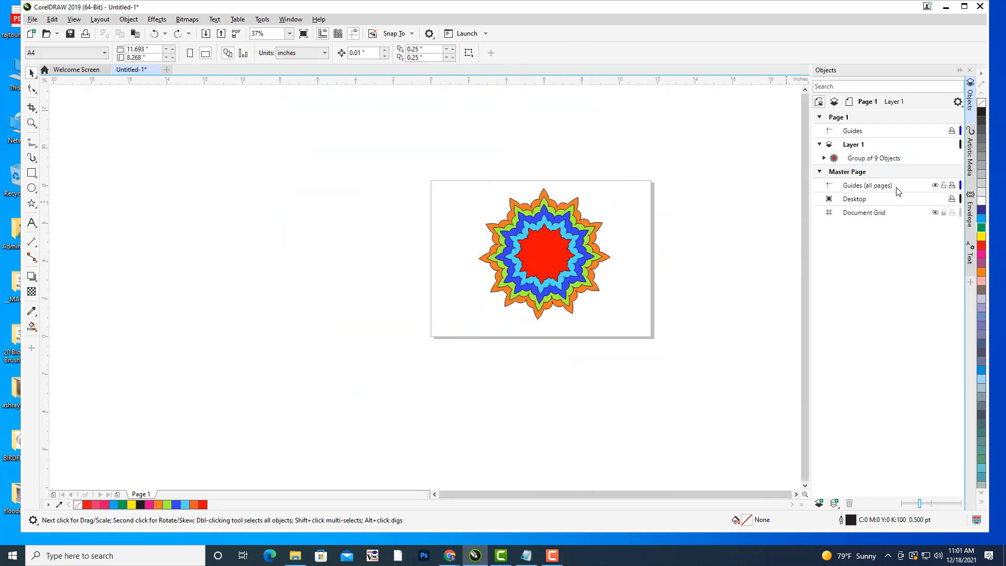
pyautogui.hotkey('ctrl', 'a')
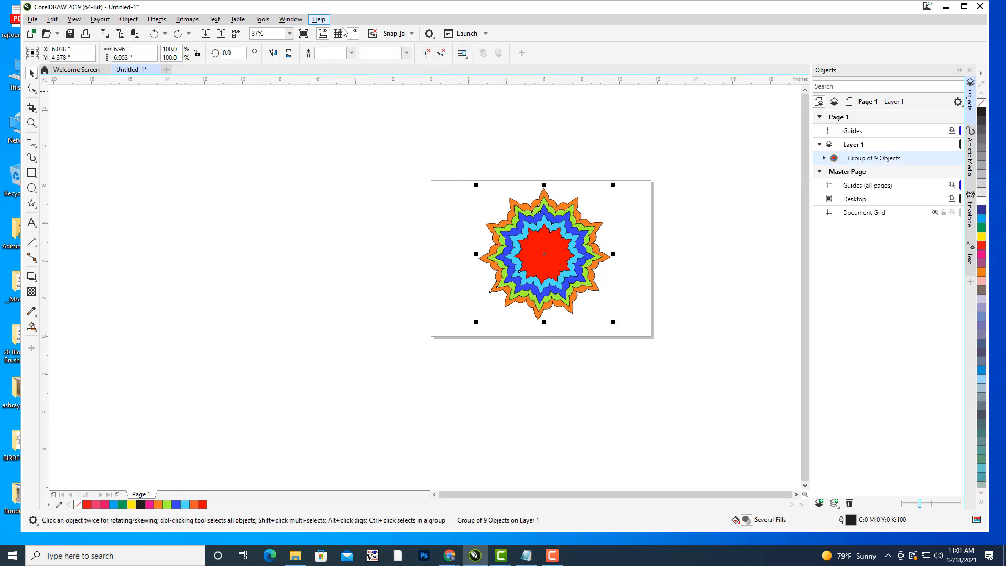
pyautogui.click(352, 53)
pyautogui.click(323, 63)
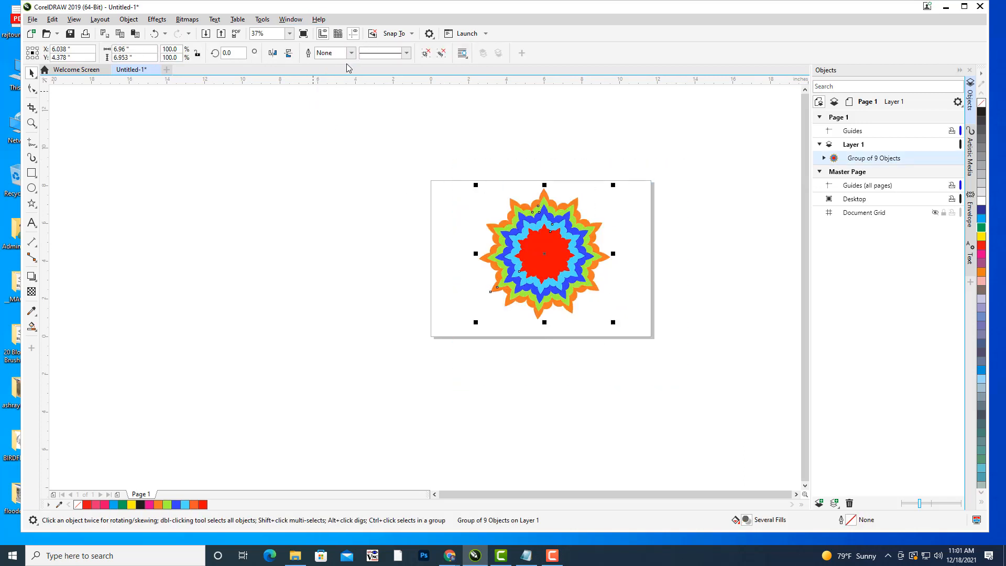
pyautogui.click(615, 115)
# Scale the mandala group down to about 0.5 inch wide and place it in the page's upper-left corner
pyautogui.scroll(2, 605, 244)
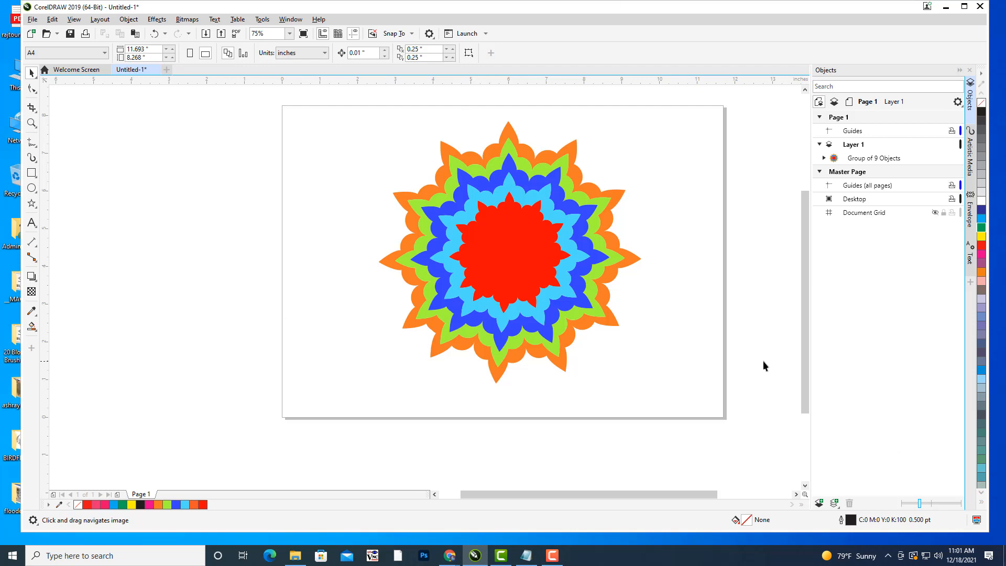
pyautogui.moveTo(536, 203); pyautogui.dragTo(551, 256)
pyautogui.moveTo(357, 158); pyautogui.dragTo(715, 485)
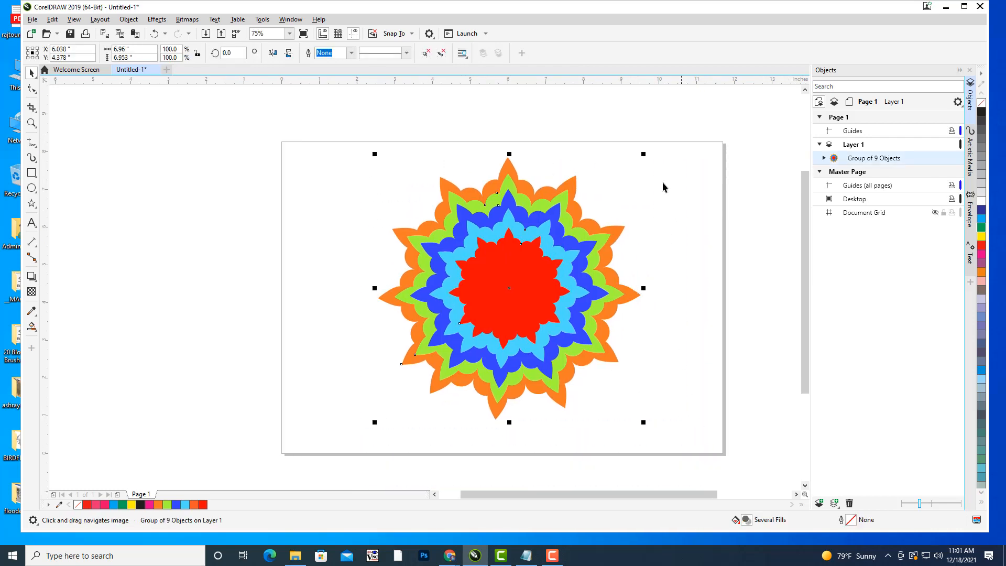
pyautogui.moveTo(643, 153); pyautogui.dragTo(299, 155)
pyautogui.click(543, 169)
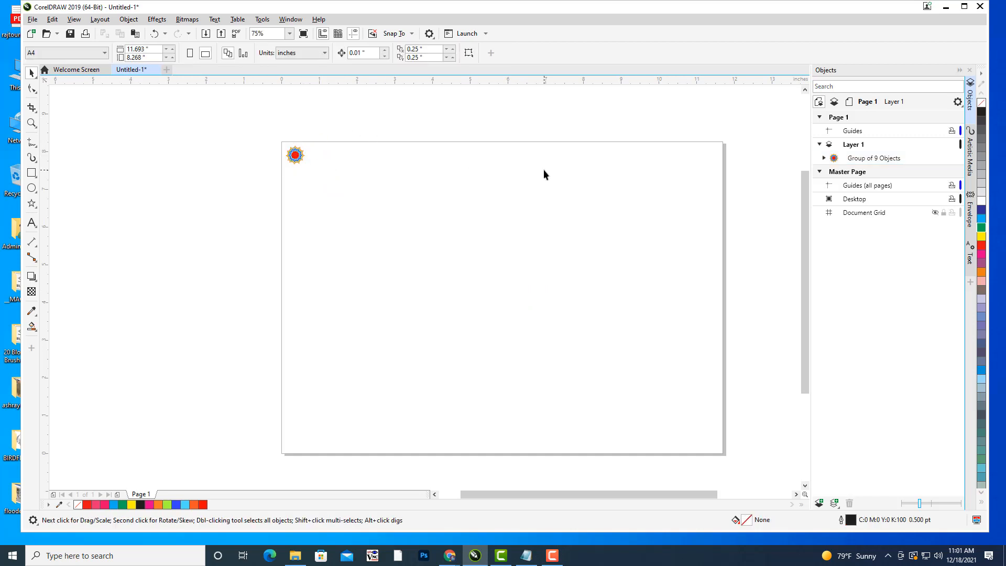
# Place a copy about 0.58 inch right of the small mandala and repeat the duplication partway across the page's top edge
pyautogui.click(294, 155)
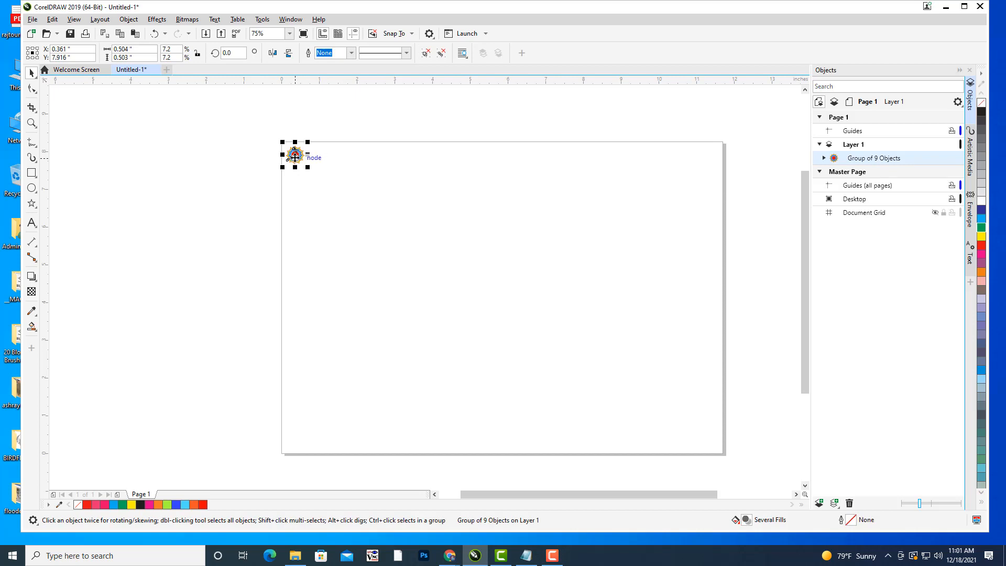
pyautogui.moveTo(294, 155); pyautogui.dragTo(318, 157)
pyautogui.moveTo(317, 156); pyautogui.dragTo(317, 155)
pyautogui.rightClick(317, 155)
pyautogui.hotkey('ctrl', 'r')
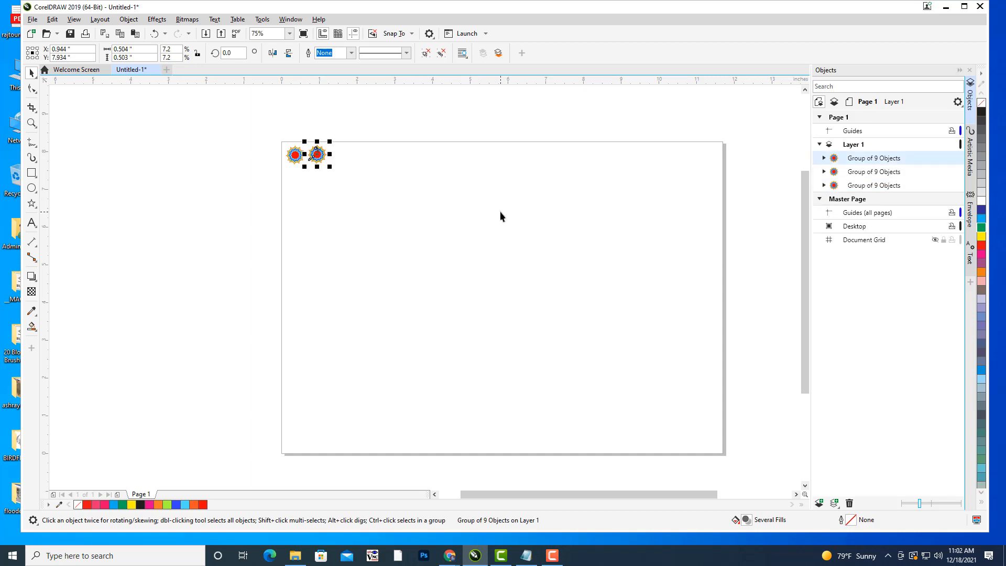
pyautogui.hotkey('ctrl', 'r')
pyautogui.hotkey('ctrl', 'r')
pyautogui.hotkey('ctrl', 'r')
pyautogui.hotkey('ctrl', 'r')
pyautogui.hotkey('ctrl', 'r')
pyautogui.hotkey('ctrl', 'r')
pyautogui.hotkey('ctrl', 'r')
pyautogui.hotkey('ctrl', 'r')
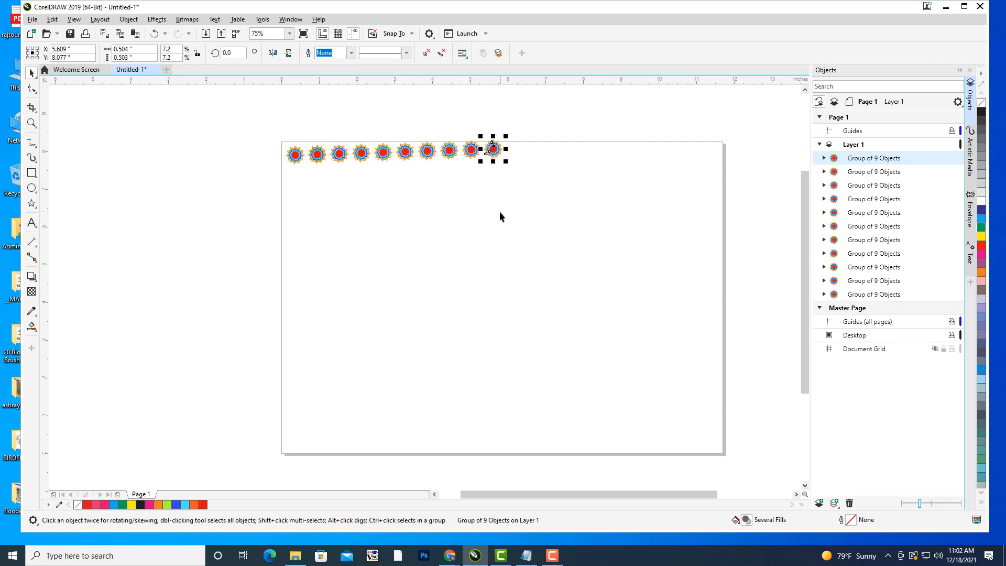
# Undo all the mandala copies back to the single one in the page's upper-left corner
pyautogui.hotkey('ctrl', 'z')
pyautogui.hotkey('ctrl', 'z')
pyautogui.hotkey('ctrl', 'z')
pyautogui.hotkey('ctrl', 'z')
pyautogui.hotkey('ctrl', 'z')
pyautogui.hotkey('ctrl', 'z')
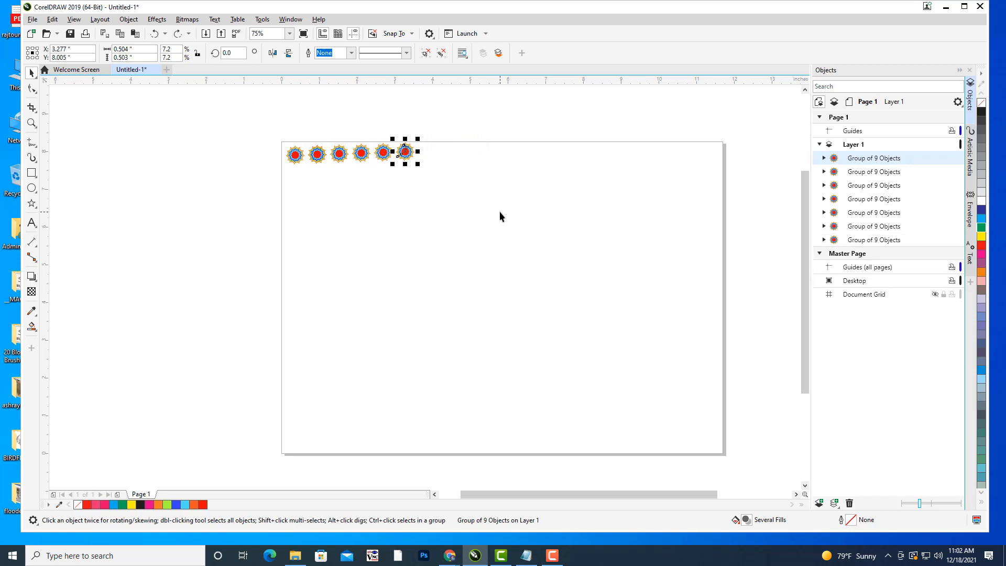
pyautogui.hotkey('ctrl', 'z')
pyautogui.hotkey('ctrl', 'z')
pyautogui.hotkey('ctrl', 'z')
pyautogui.hotkey('ctrl', 'z')
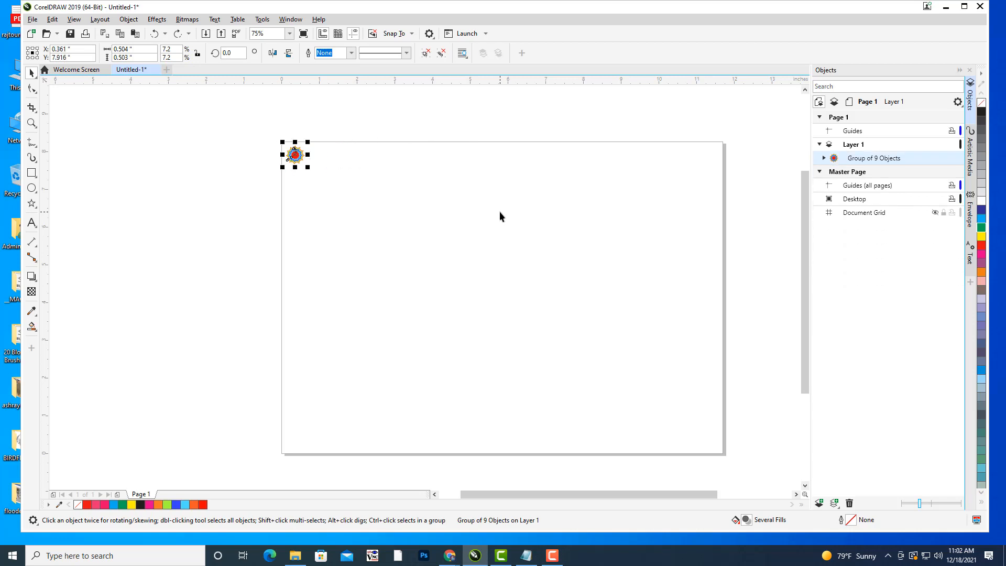
# Turn on the alignment guides
pyautogui.moveTo(418, 178); pyautogui.dragTo(399, 202)
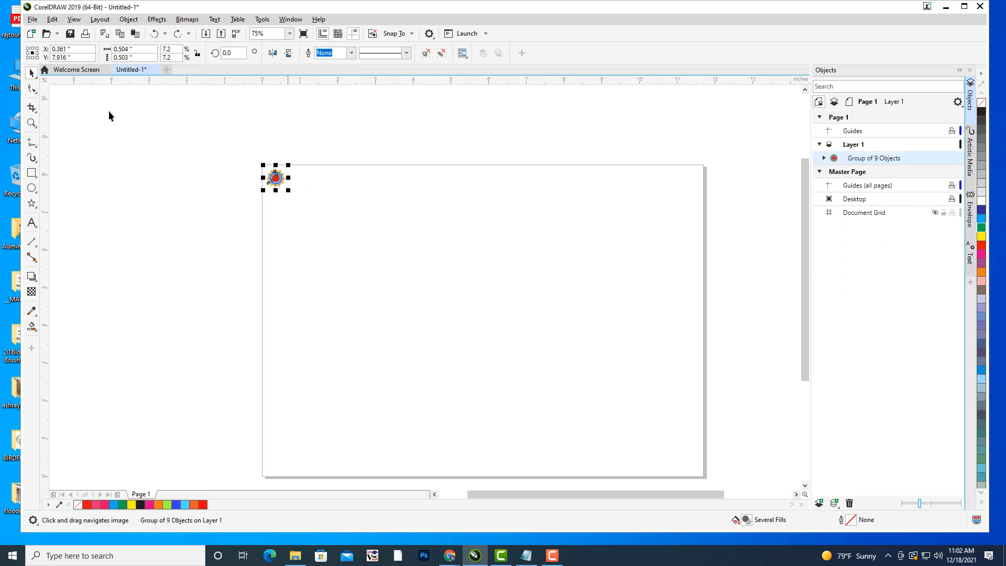
pyautogui.click(74, 21)
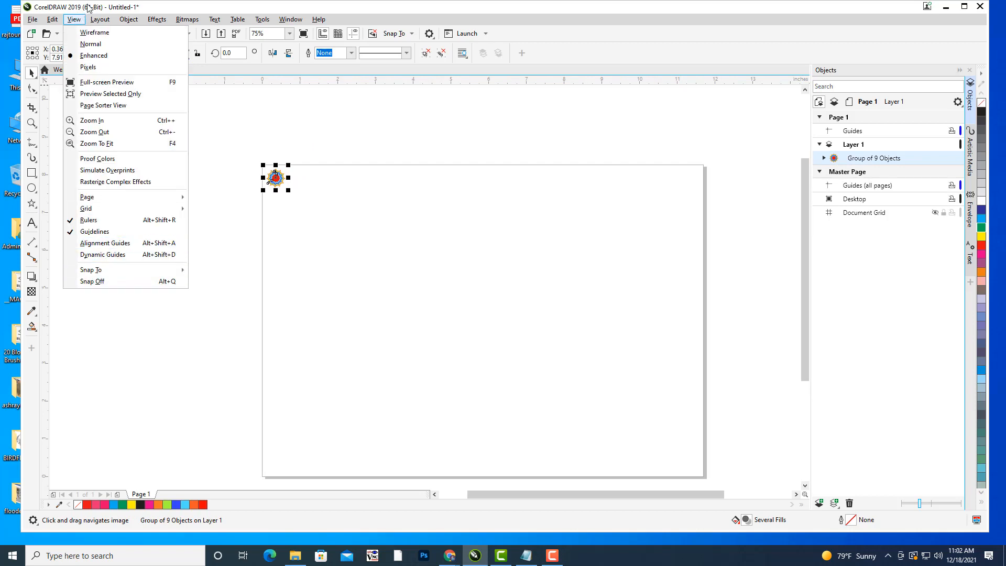
pyautogui.click(107, 243)
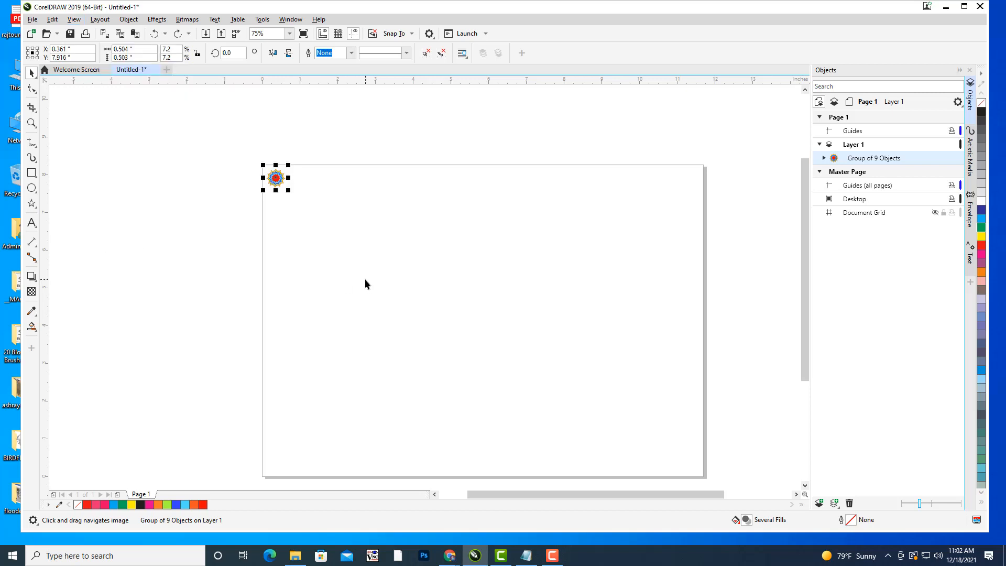
# Copy the small mandala about 0.63 inch to its right, keeping the copy level with the original
pyautogui.moveTo(314, 190); pyautogui.dragTo(286, 182)
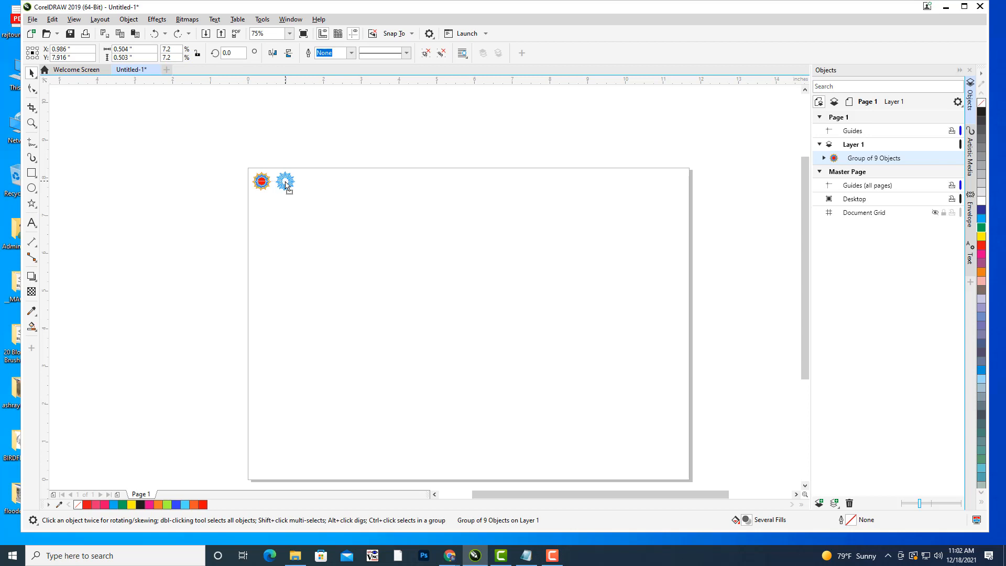
pyautogui.moveTo(285, 182); pyautogui.dragTo(285, 182)
pyautogui.rightClick(285, 182)
# Repeat the horizontal duplication until a row of 18 mandalas spans the page's top edge
pyautogui.hotkey('ctrl', 'r')
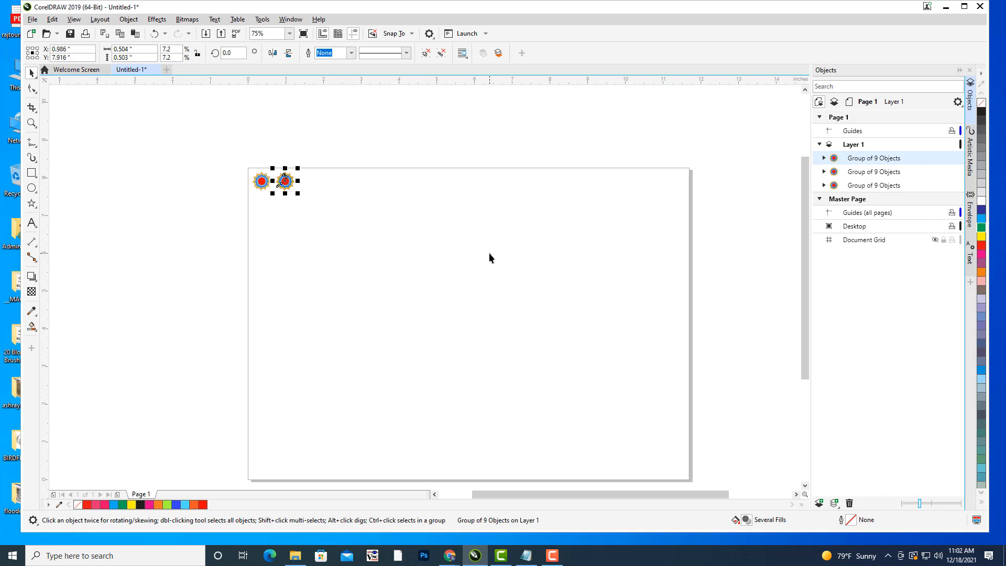
pyautogui.hotkey('ctrl', 'r')
pyautogui.hotkey('ctrl', 'r')
pyautogui.hotkey('ctrl', 'r')
pyautogui.hotkey('ctrl', 'r')
pyautogui.hotkey('ctrl', 'r')
pyautogui.hotkey('ctrl', 'r')
pyautogui.hotkey('ctrl', 'r')
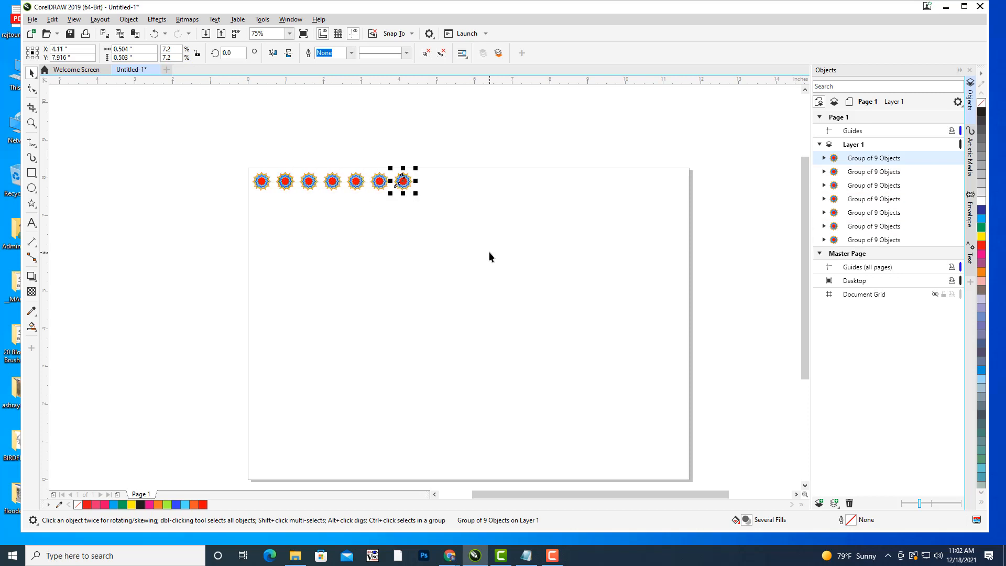
pyautogui.hotkey('ctrl', 'r')
pyautogui.hotkey('ctrl', 'r')
pyautogui.hotkey('ctrl', 'r')
pyautogui.hotkey('ctrl', 'r')
pyautogui.hotkey('ctrl', 'r')
pyautogui.hotkey('ctrl', 'r')
pyautogui.hotkey('ctrl', 'r')
pyautogui.hotkey('ctrl', 'r')
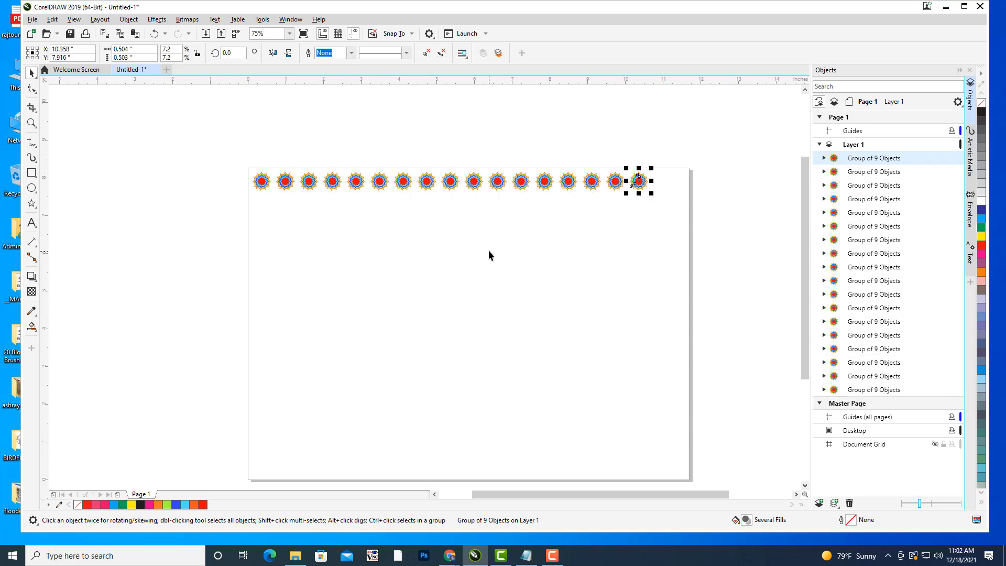
pyautogui.hotkey('ctrl', 'r')
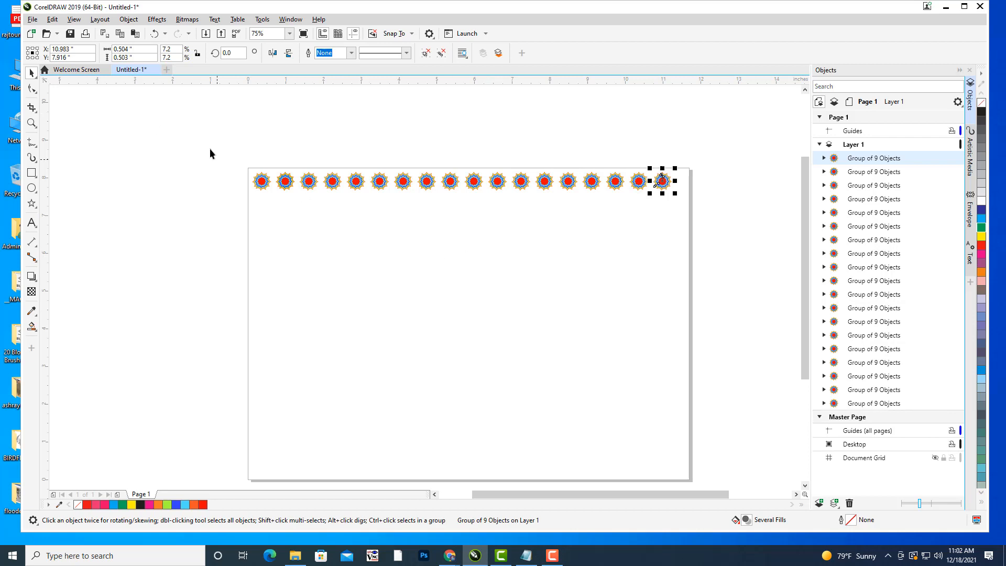
# Move the whole row of mandalas about 0.16 inch to the right to even out its side margins
pyautogui.moveTo(210, 149); pyautogui.dragTo(759, 278)
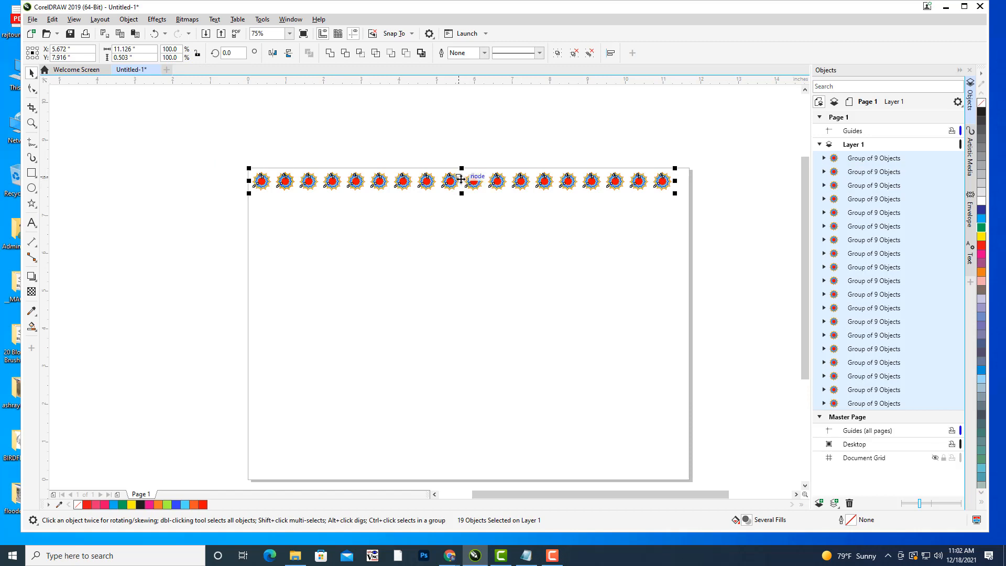
pyautogui.moveTo(461, 179); pyautogui.dragTo(472, 184)
pyautogui.click(481, 140)
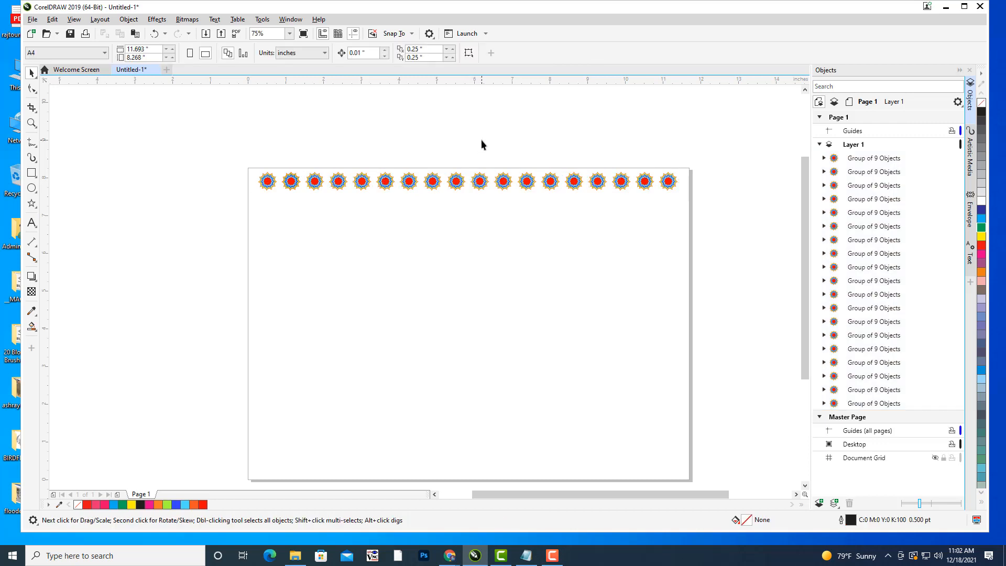
# Copy the row's first mandala about 0.58 inch straight down along the page's left edge
pyautogui.moveTo(584, 328); pyautogui.dragTo(616, 304)
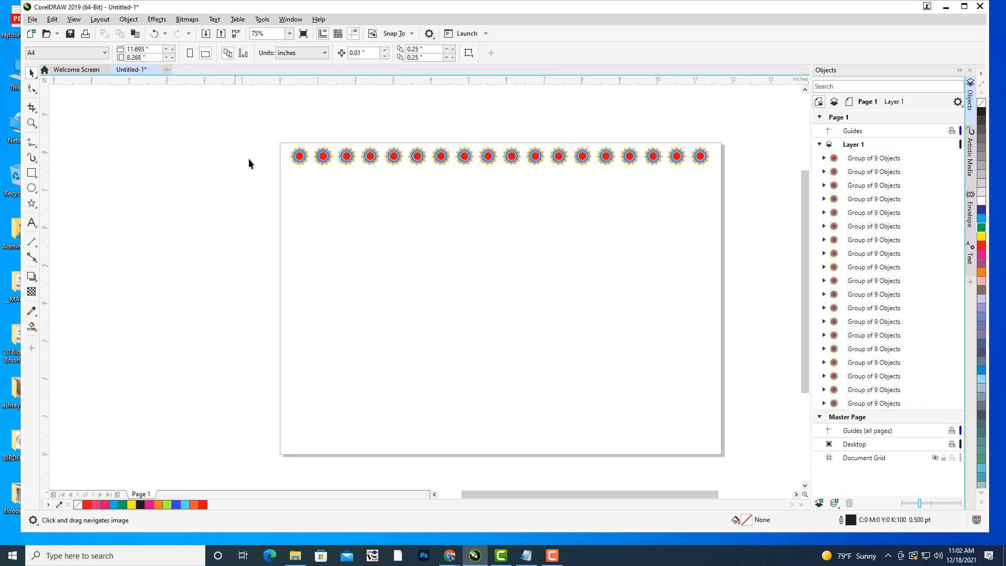
pyautogui.click(301, 164)
pyautogui.moveTo(302, 164)
pyautogui.mouseDown()
pyautogui.moveTo(324, 163)
pyautogui.moveTo(300, 180)
pyautogui.mouseUp()
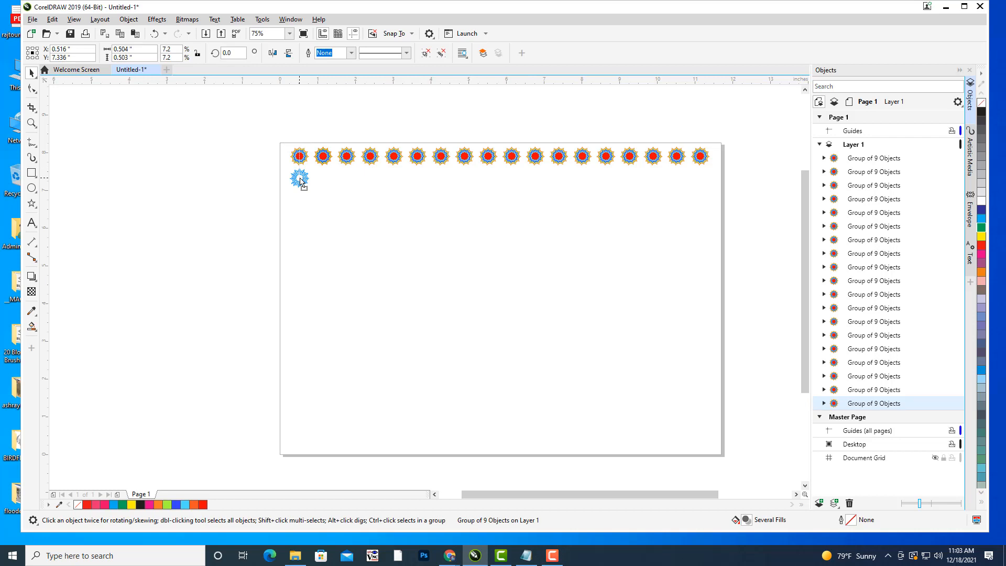
pyautogui.moveTo(300, 181); pyautogui.dragTo(300, 179)
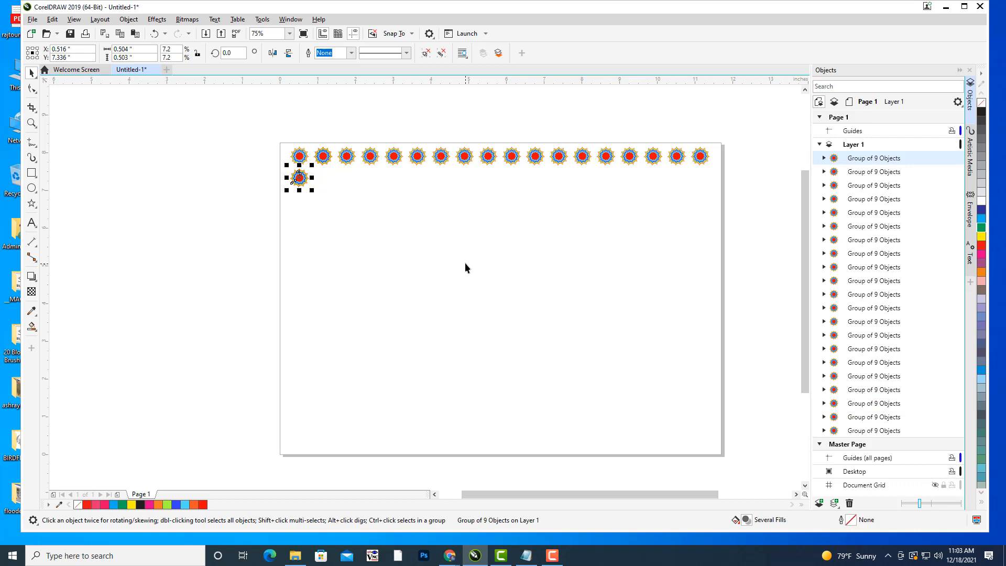
# Repeat the downward duplication until the column of mandalas reaches the page's bottom-left corner
pyautogui.hotkey('ctrl', 'r')
pyautogui.hotkey('ctrl', 'r')
pyautogui.hotkey('ctrl', 'r')
pyautogui.hotkey('ctrl', 'r')
pyautogui.hotkey('ctrl', 'r')
pyautogui.hotkey('ctrl', 'r')
pyautogui.hotkey('ctrl', 'r')
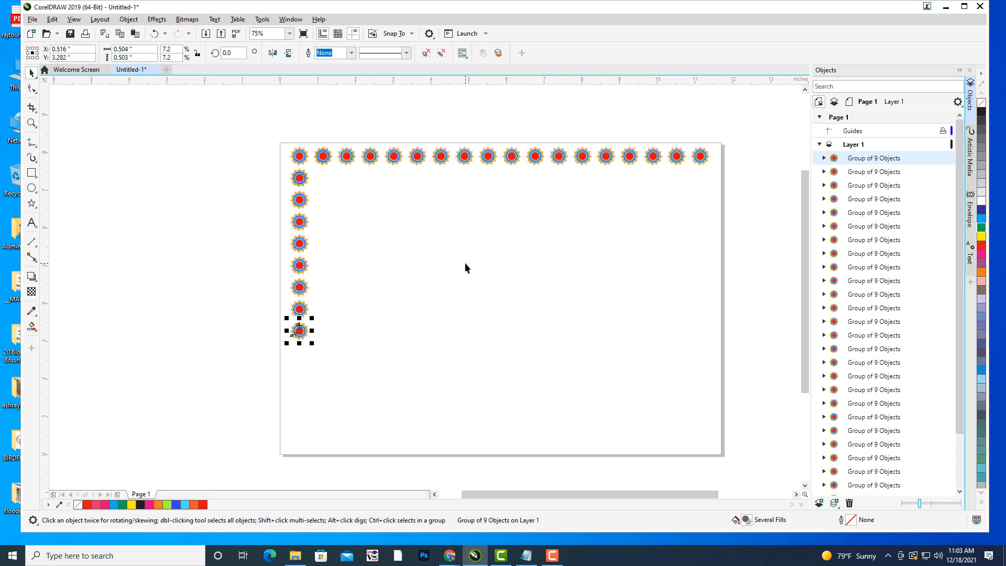
pyautogui.hotkey('ctrl', 'r')
pyautogui.hotkey('ctrl', 'r')
pyautogui.hotkey('ctrl', 'r')
pyautogui.hotkey('ctrl', 'r')
pyautogui.hotkey('ctrl', 'r')
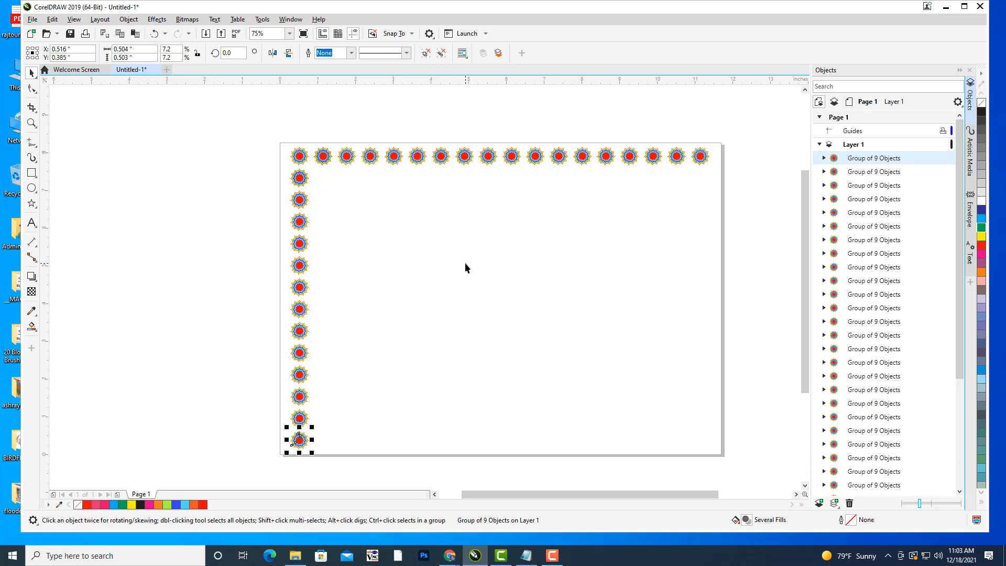
pyautogui.click(465, 267)
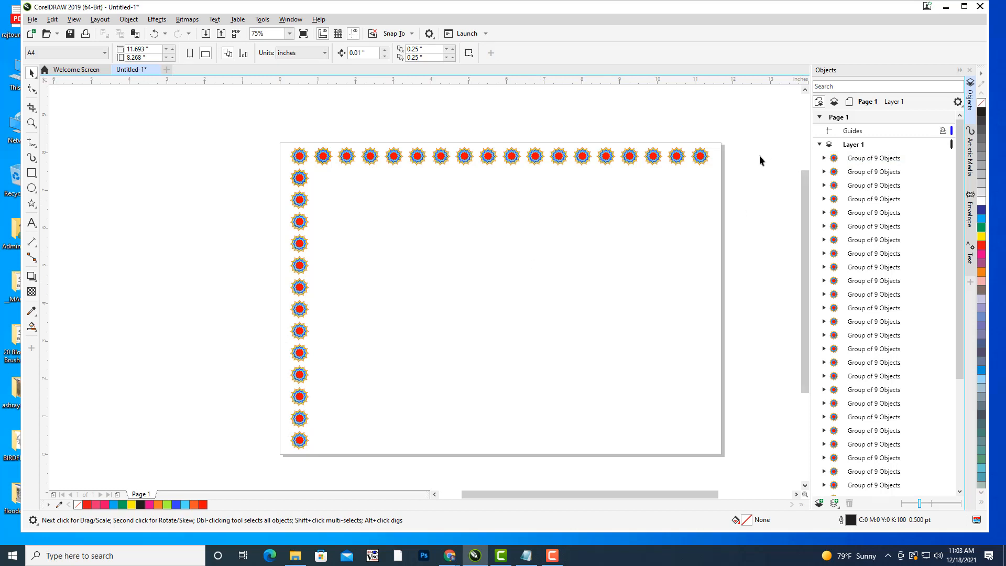
# Copy the top row's last mandala about 0.52 inch down and repeat the duplication four times along the right edge
pyautogui.click(701, 156)
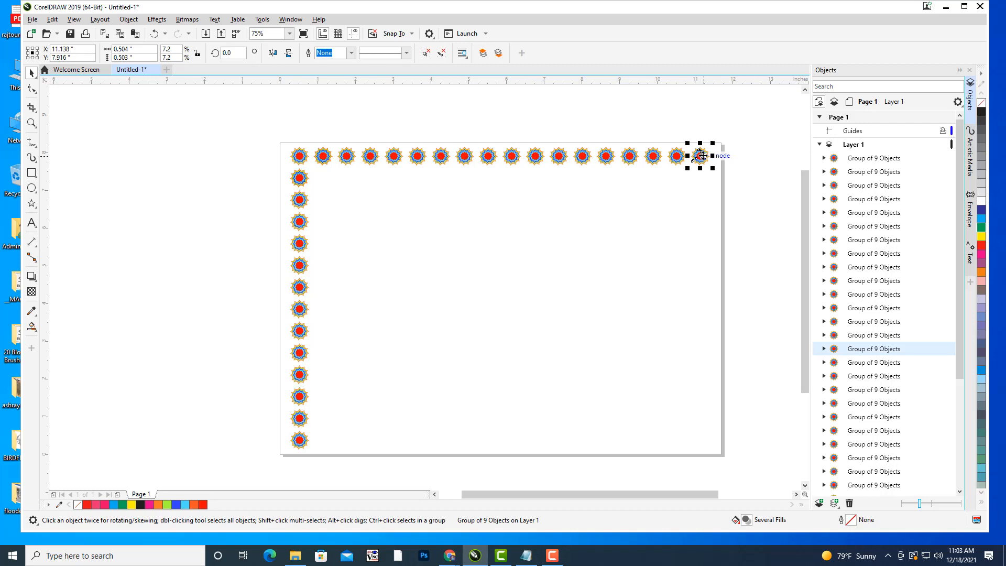
pyautogui.moveTo(703, 156); pyautogui.dragTo(703, 178)
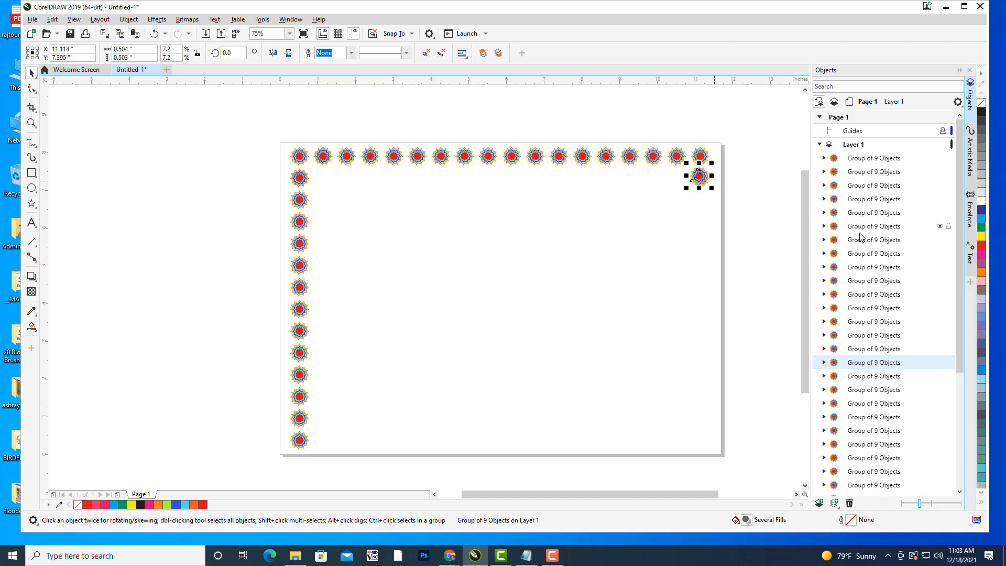
pyautogui.hotkey('ctrl', 'r')
pyautogui.hotkey('ctrl', 'r')
pyautogui.hotkey('ctrl', 'r')
pyautogui.hotkey('ctrl', 'r')
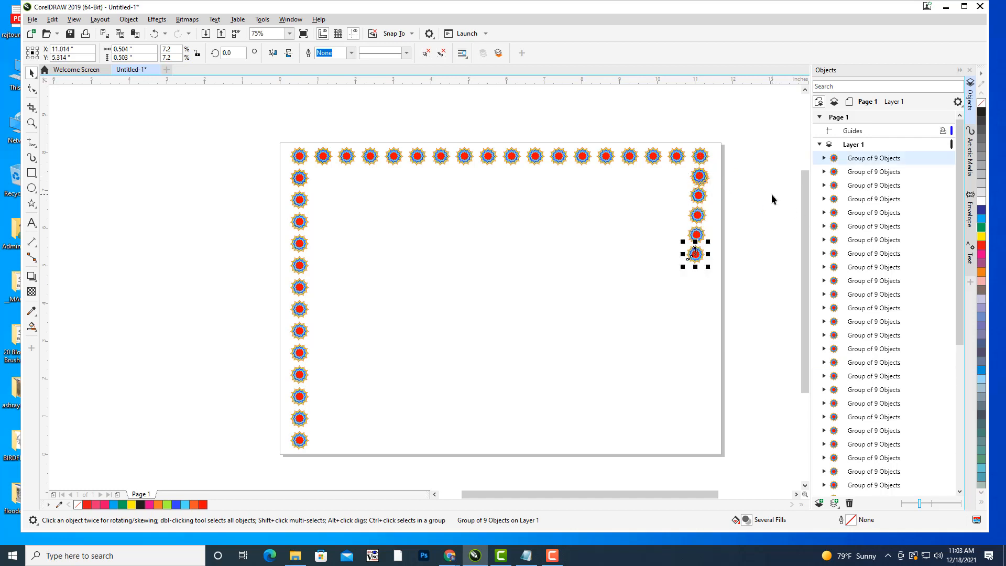
# Undo the five copies made below the top row's last mandala
pyautogui.hotkey('ctrl', 'z')
pyautogui.hotkey('ctrl', 'z')
pyautogui.hotkey('ctrl', 'z')
pyautogui.hotkey('ctrl', 'z')
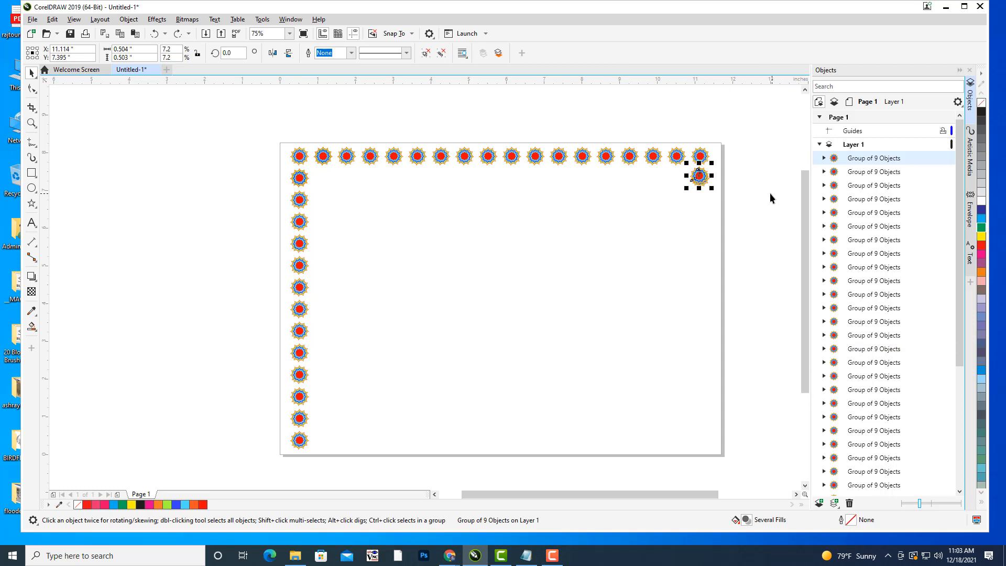
pyautogui.hotkey('ctrl', 'z')
# Try to copy the top row's last mandala downward, level with the left column's second mandala
pyautogui.click(738, 190)
pyautogui.moveTo(701, 178)
pyautogui.mouseDown()
pyautogui.moveTo(703, 192)
pyautogui.moveTo(701, 157)
pyautogui.moveTo(703, 181)
pyautogui.mouseUp()
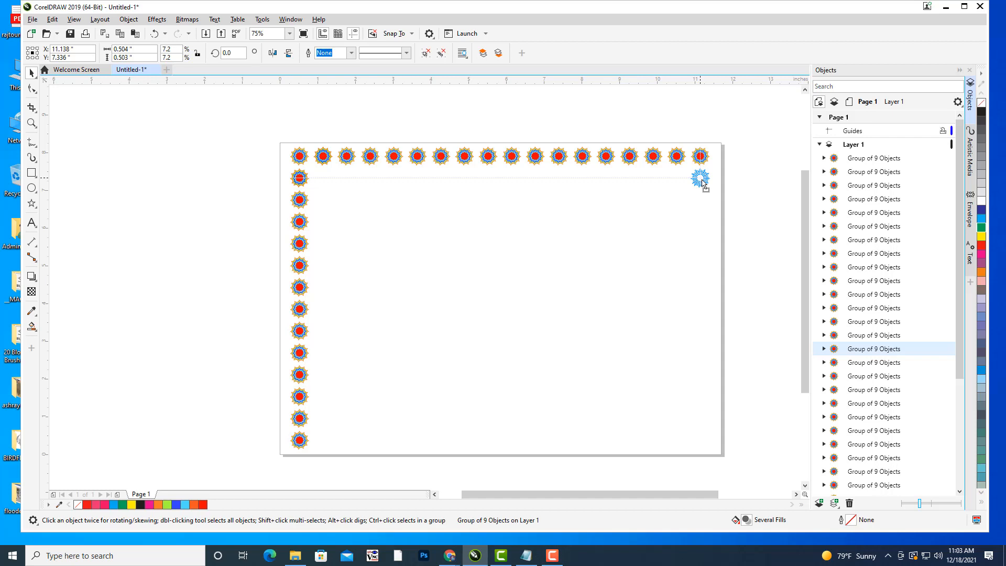
pyautogui.moveTo(703, 182); pyautogui.dragTo(705, 179)
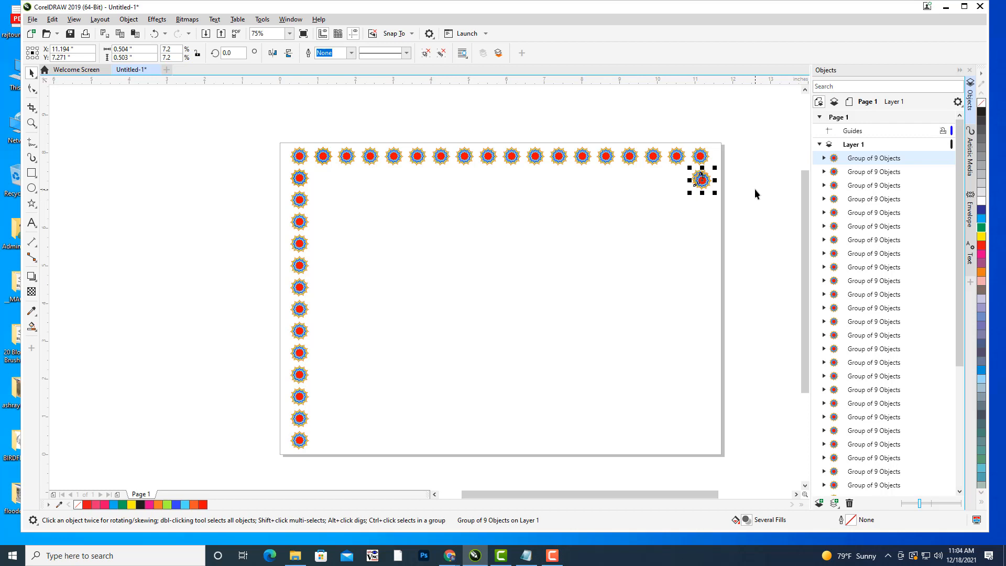
pyautogui.scroll(4, 721, 152)
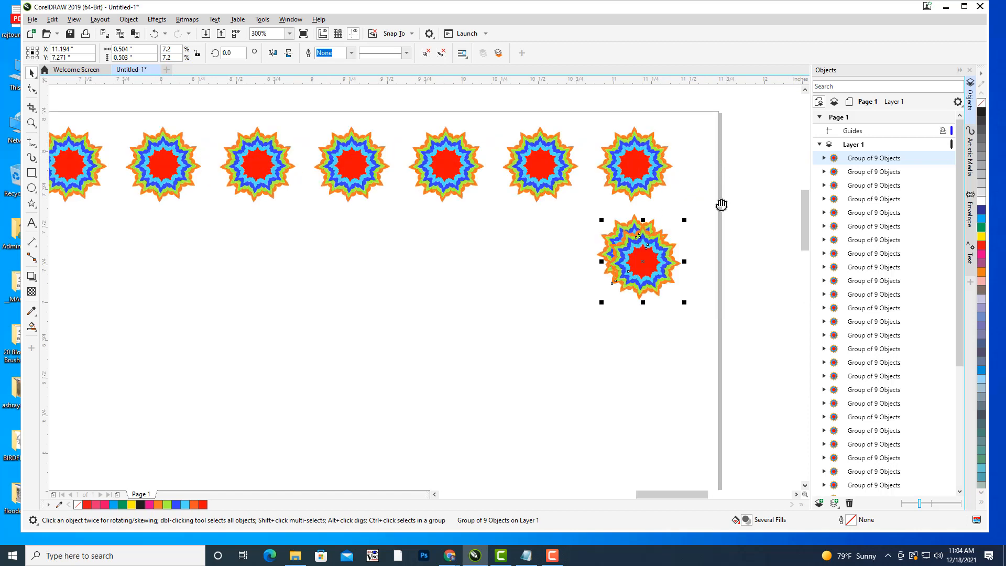
pyautogui.hotkey('ctrl', 'z')
pyautogui.hotkey('ctrl', 'z')
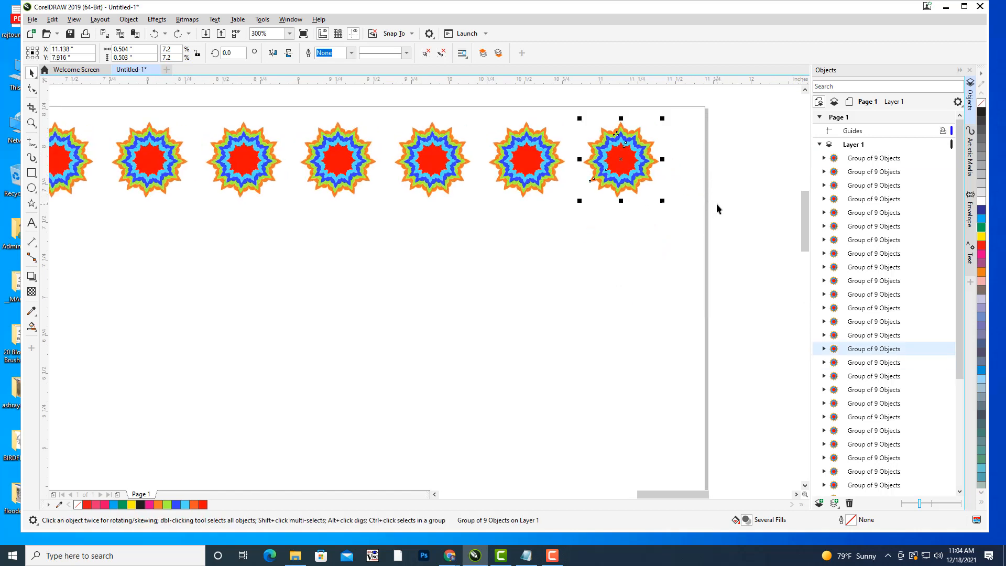
# Copy the top row's last mandala about 0.56 inch straight down along the page's right edge
pyautogui.scroll(-2, 687, 188)
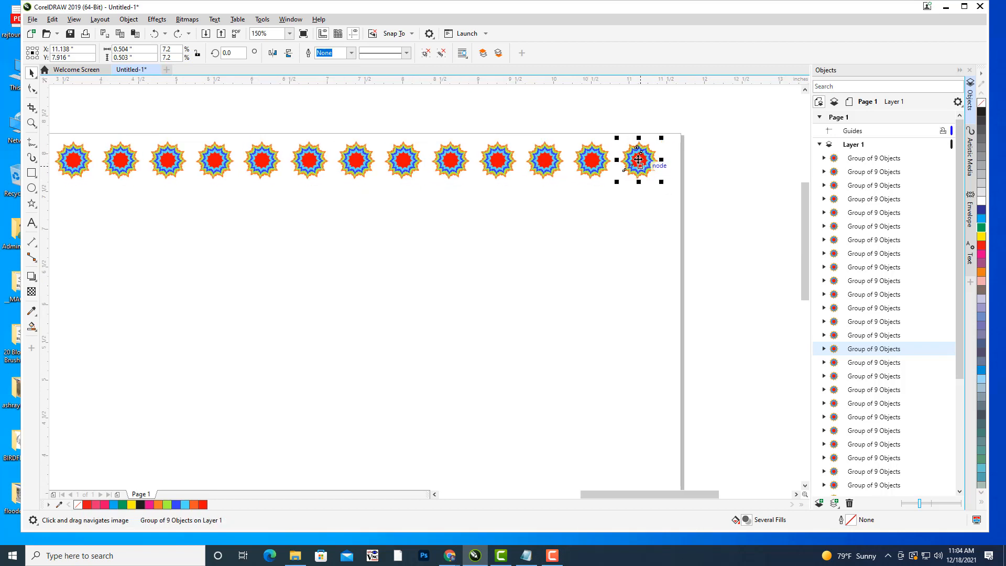
pyautogui.moveTo(638, 158); pyautogui.dragTo(639, 203)
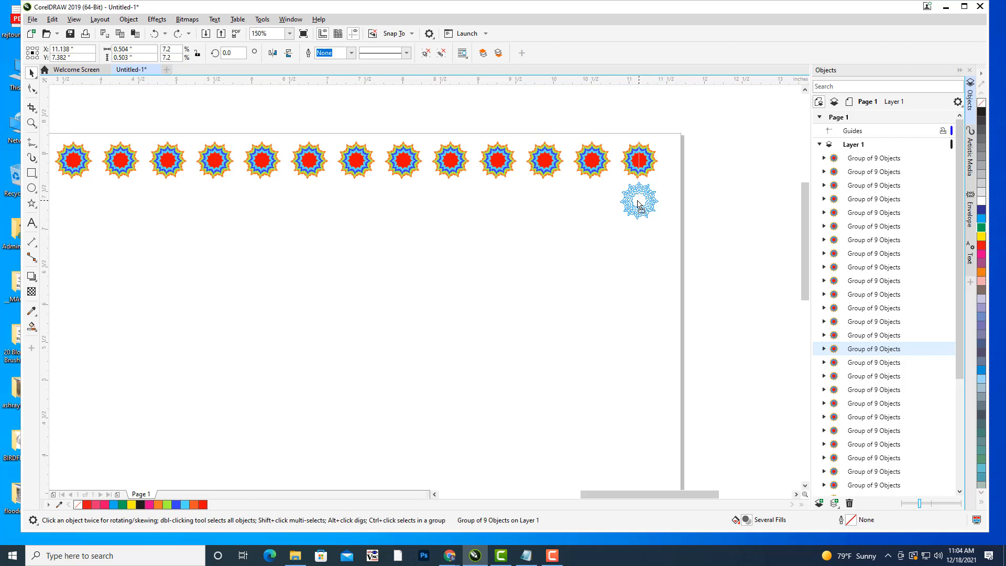
pyautogui.moveTo(638, 203); pyautogui.dragTo(642, 204)
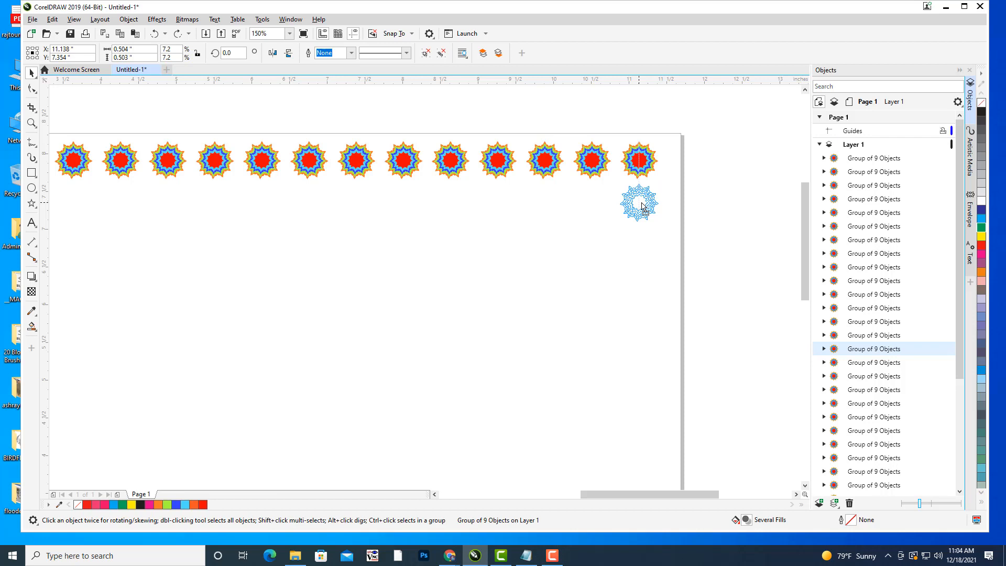
pyautogui.moveTo(644, 206); pyautogui.dragTo(643, 205)
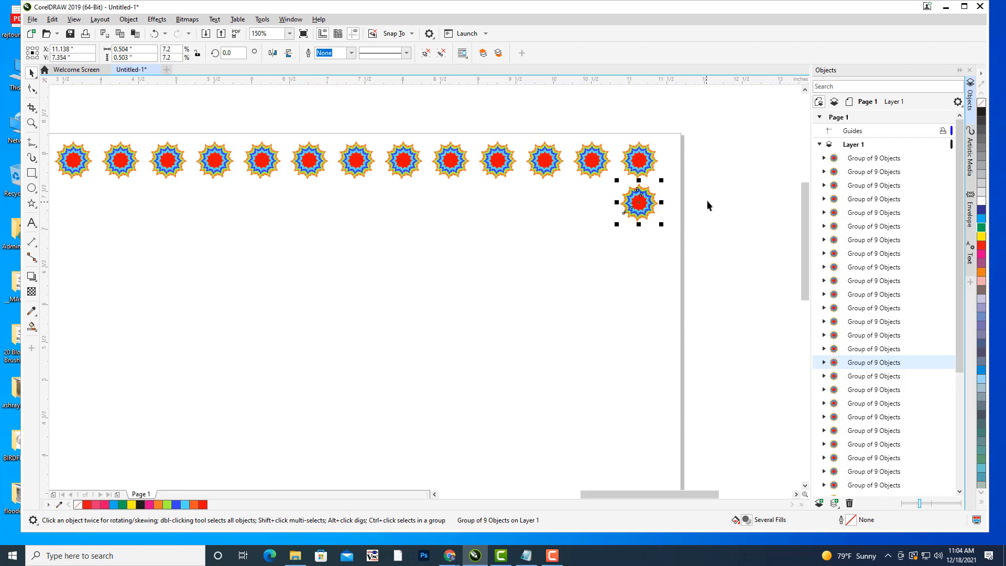
# Repeat the downward duplication until the right-hand column of mandalas nears the page's bottom-right corner
pyautogui.scroll(-2, 730, 198)
pyautogui.scroll(-3, 731, 198)
pyautogui.moveTo(734, 200); pyautogui.dragTo(648, 176)
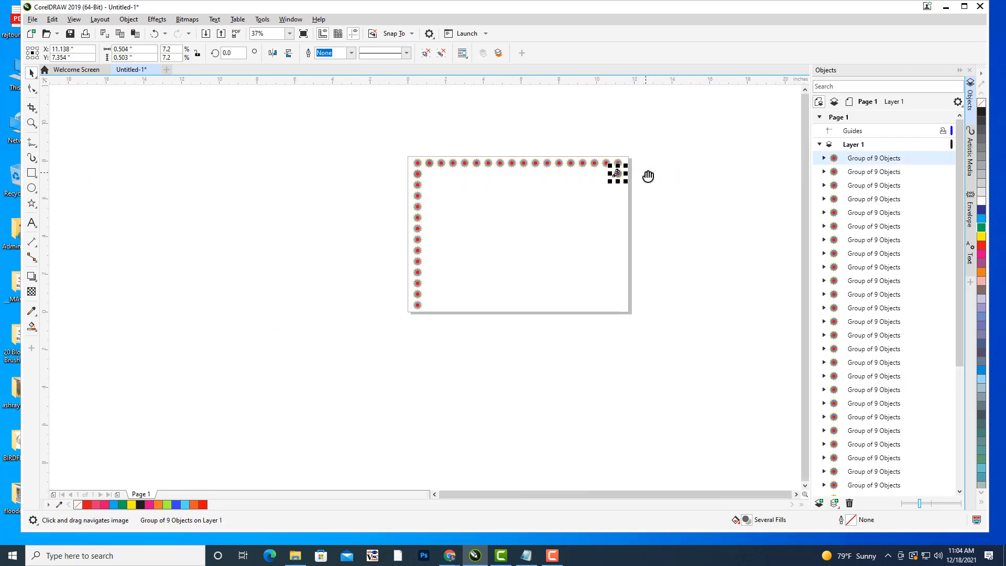
pyautogui.hotkey('ctrl', 'd')
pyautogui.hotkey('ctrl', 'd')
pyautogui.hotkey('ctrl', 'd')
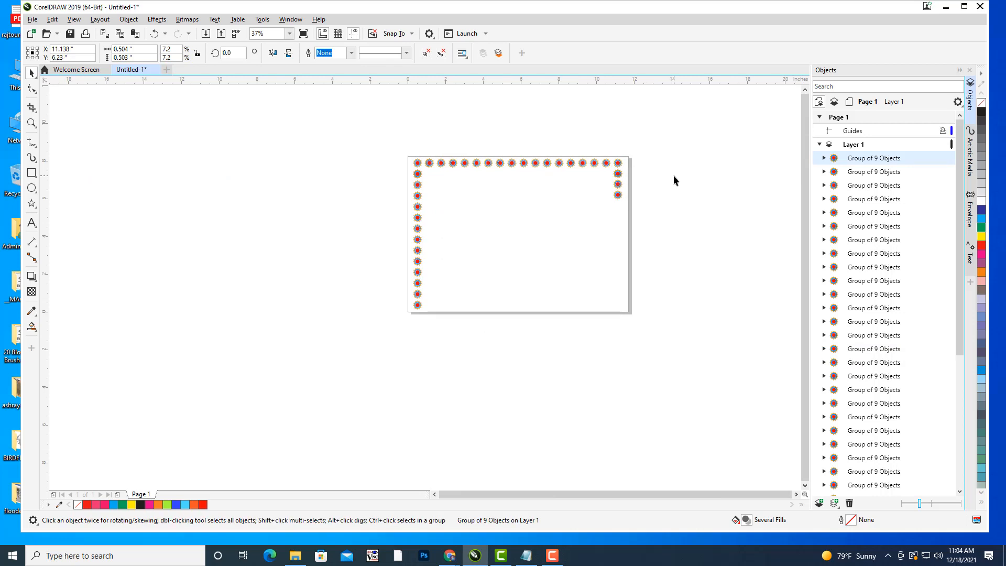
pyautogui.hotkey('ctrl', 'd')
pyautogui.hotkey('ctrl', 'd')
pyautogui.hotkey('ctrl', 'd')
pyautogui.hotkey('ctrl', 'd')
pyautogui.hotkey('ctrl', 'd')
pyautogui.hotkey('ctrl', 'd')
pyautogui.hotkey('ctrl', 'd')
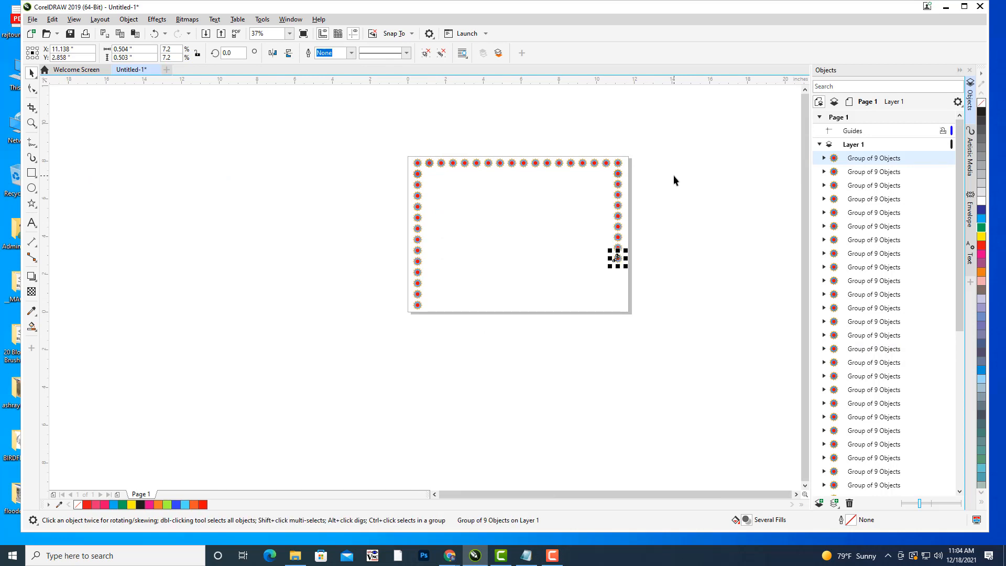
pyautogui.hotkey('ctrl', 'd')
pyautogui.hotkey('ctrl', 'd')
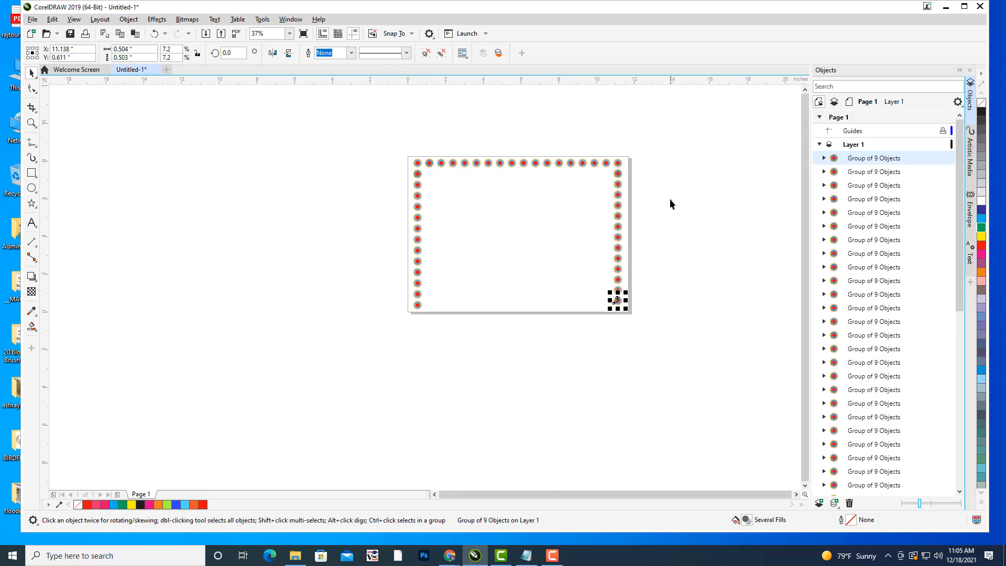
pyautogui.click(672, 200)
pyautogui.moveTo(694, 235); pyautogui.dragTo(703, 191)
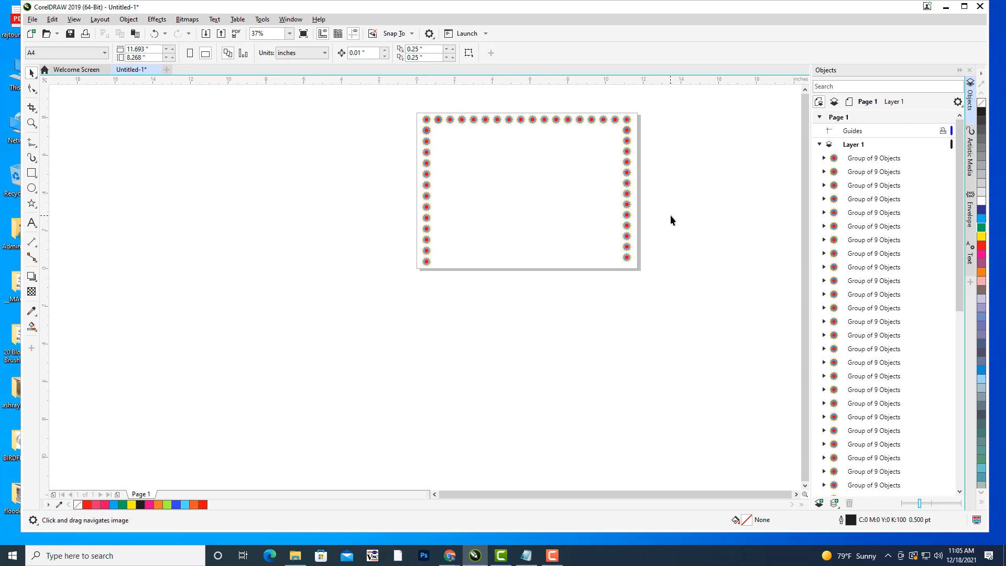
pyautogui.scroll(2, 671, 215)
pyautogui.moveTo(656, 215); pyautogui.dragTo(713, 269)
pyautogui.moveTo(700, 219); pyautogui.dragTo(703, 236)
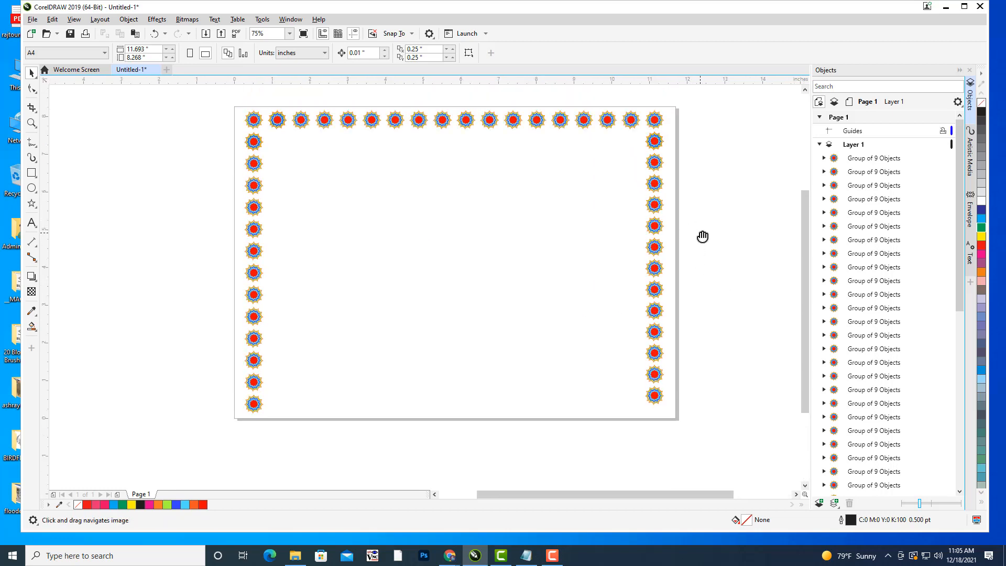
pyautogui.moveTo(707, 202); pyautogui.dragTo(722, 233)
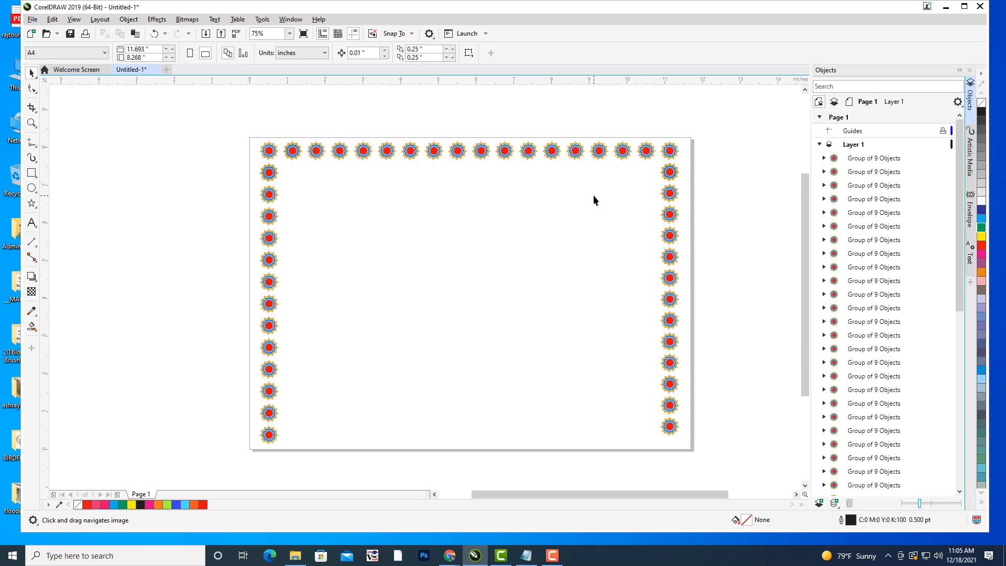
# Undo the repeated duplications that formed the column of mandalas along the page's right edge
pyautogui.hotkey('ctrl', 'z')
pyautogui.hotkey('ctrl', 'z')
pyautogui.hotkey('ctrl', 'z')
pyautogui.hotkey('ctrl', 'z')
pyautogui.hotkey('ctrl', 'z')
pyautogui.hotkey('ctrl', 'z')
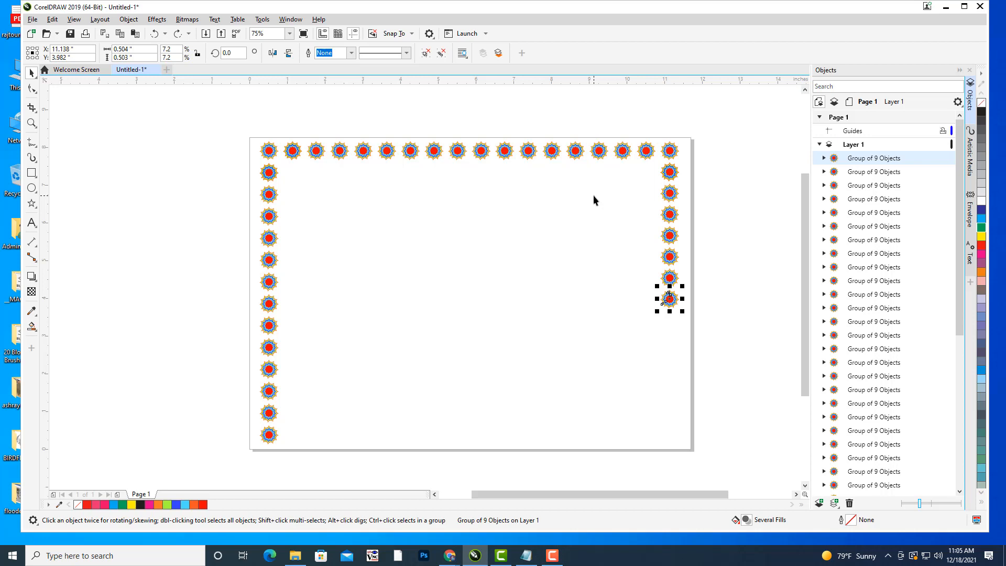
pyautogui.hotkey('ctrl', 'z')
pyautogui.hotkey('ctrl', 'z')
pyautogui.hotkey('ctrl', 'z')
pyautogui.hotkey('ctrl', 'z')
pyautogui.hotkey('ctrl', 'z')
pyautogui.hotkey('ctrl', 'z')
pyautogui.hotkey('ctrl', 'z')
pyautogui.hotkey('ctrl', 'z')
pyautogui.hotkey('ctrl', 'z')
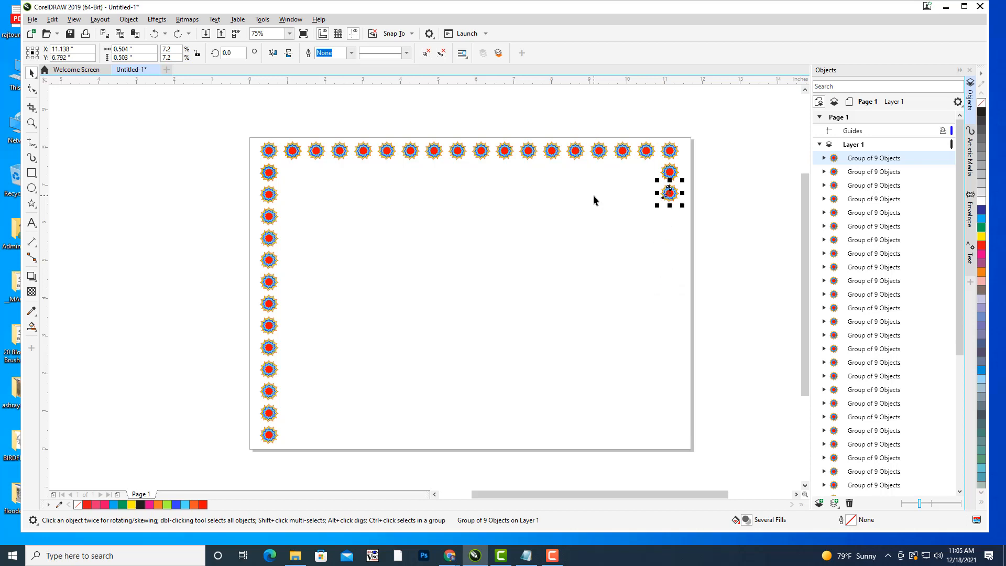
pyautogui.hotkey('ctrl', 'z')
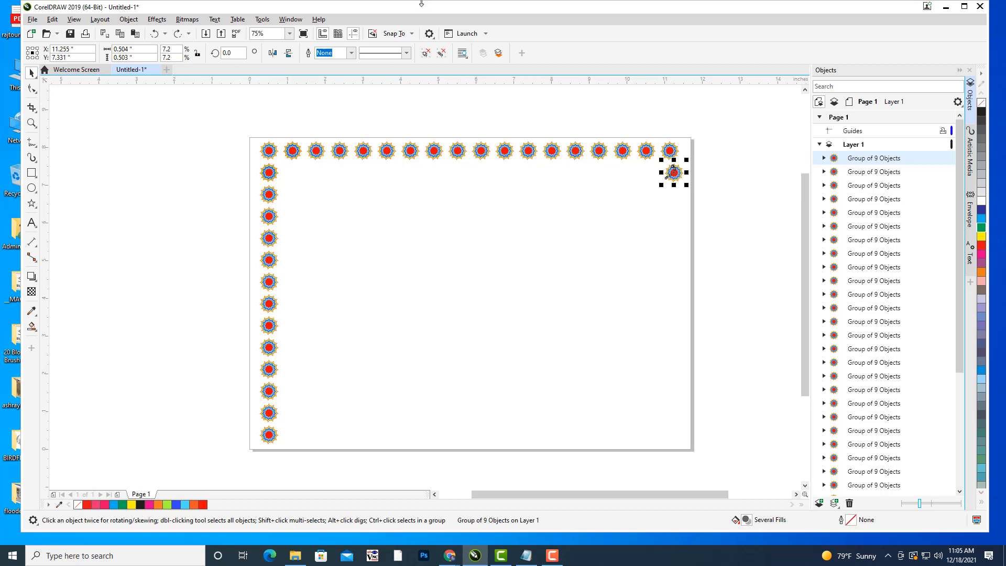
# Delete the top row's mandalas from the third onward and the left column's mandalas from the third downward
pyautogui.moveTo(283, 128); pyautogui.dragTo(709, 187)
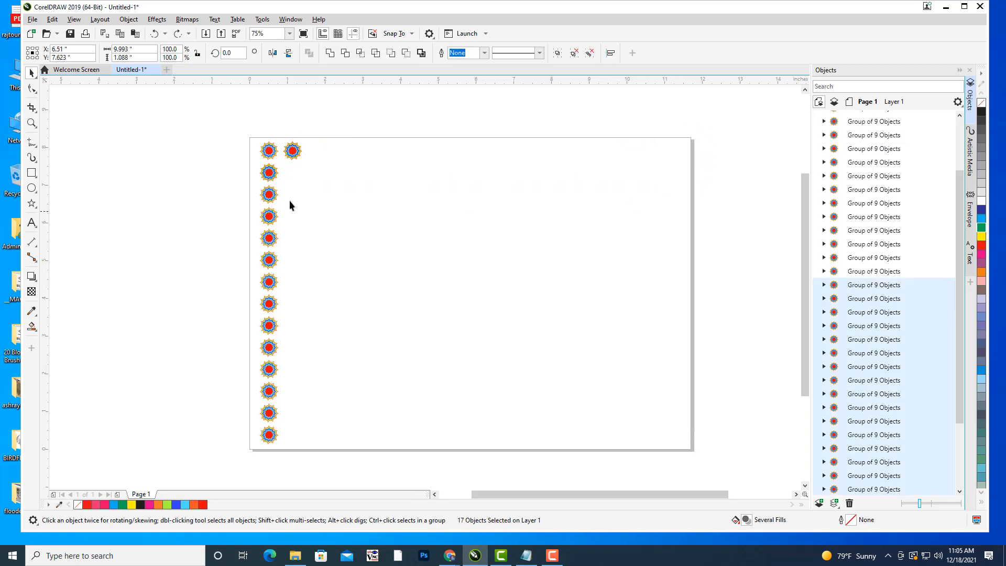
pyautogui.moveTo(237, 178); pyautogui.dragTo(324, 454)
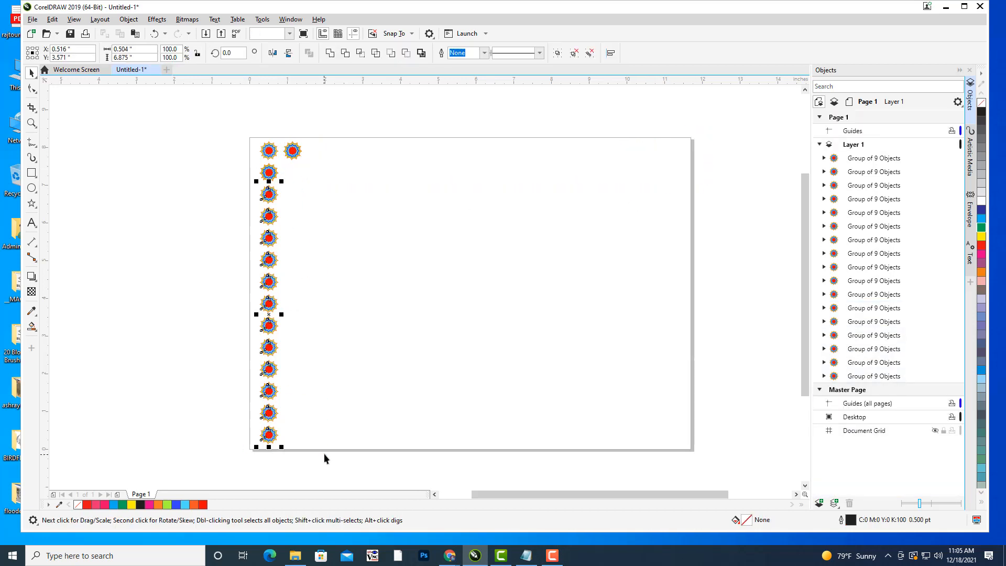
pyautogui.press('Delete')
# Delete the leftover copies beside and below the corner mandala, keeping only one in the page's top-left corner
pyautogui.click(268, 174)
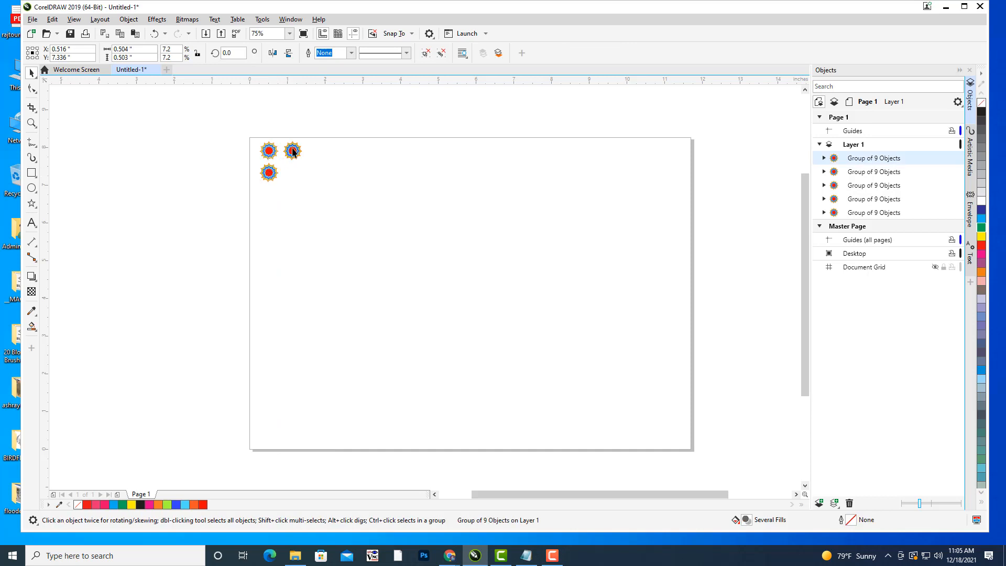
pyautogui.click(292, 152)
pyautogui.click(268, 172)
pyautogui.press('Delete')
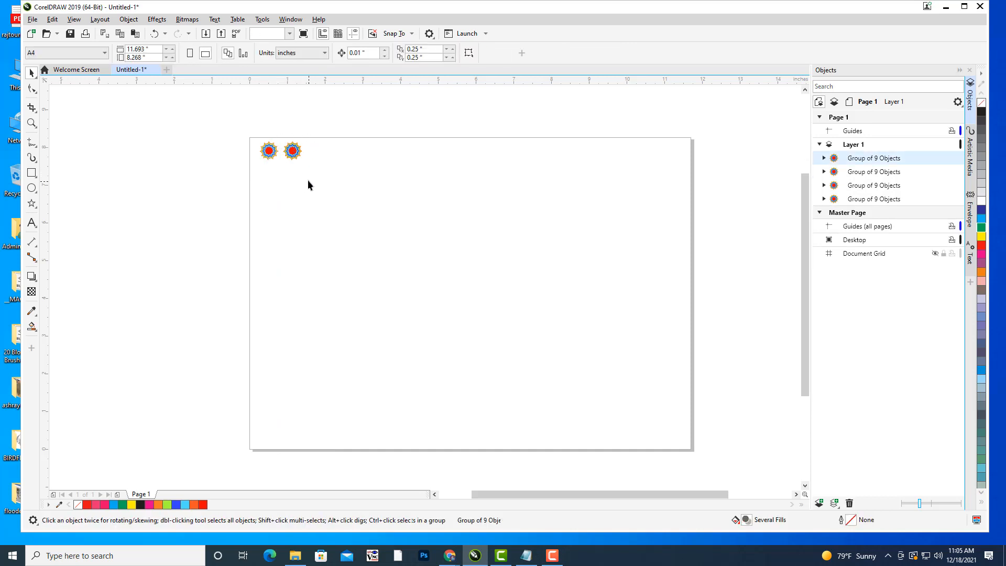
pyautogui.click(294, 153)
pyautogui.press('Delete')
pyautogui.middleClick(423, 218)
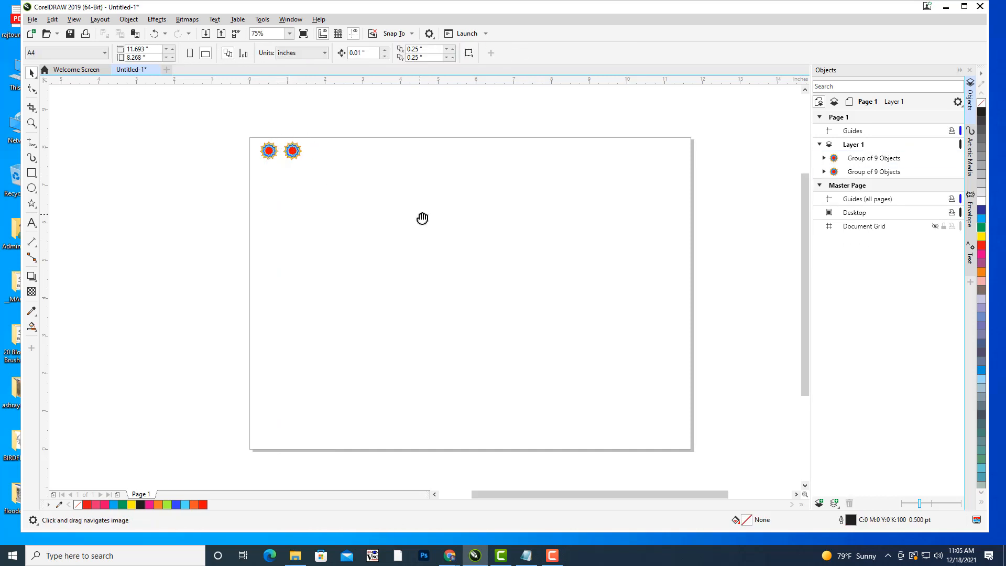
pyautogui.click(291, 152)
pyautogui.press('Delete')
pyautogui.middleClick(351, 180)
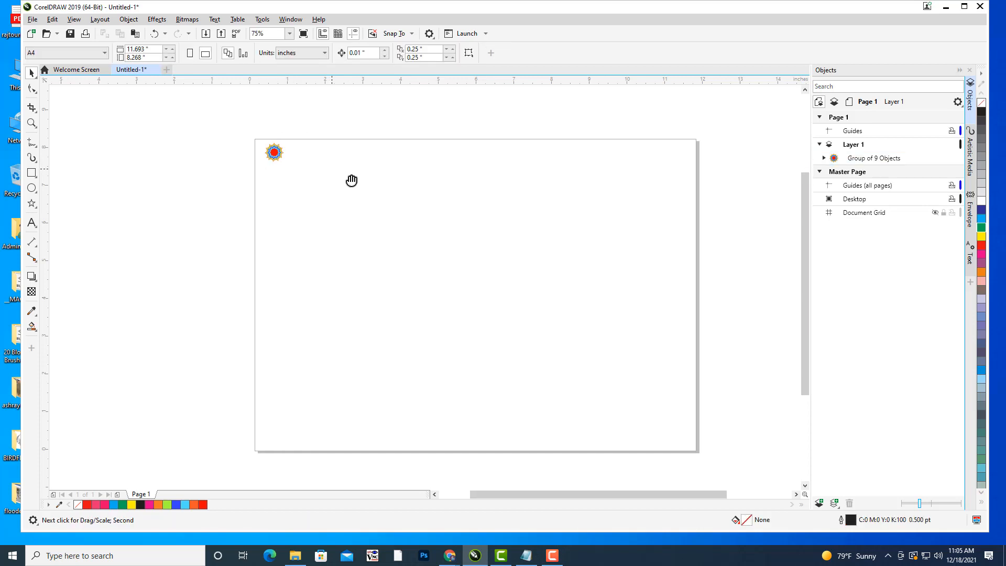
# Open Step and Repeat for the remaining mandala, with No offset vertically and Spacing between objects horizontally
pyautogui.click(278, 180)
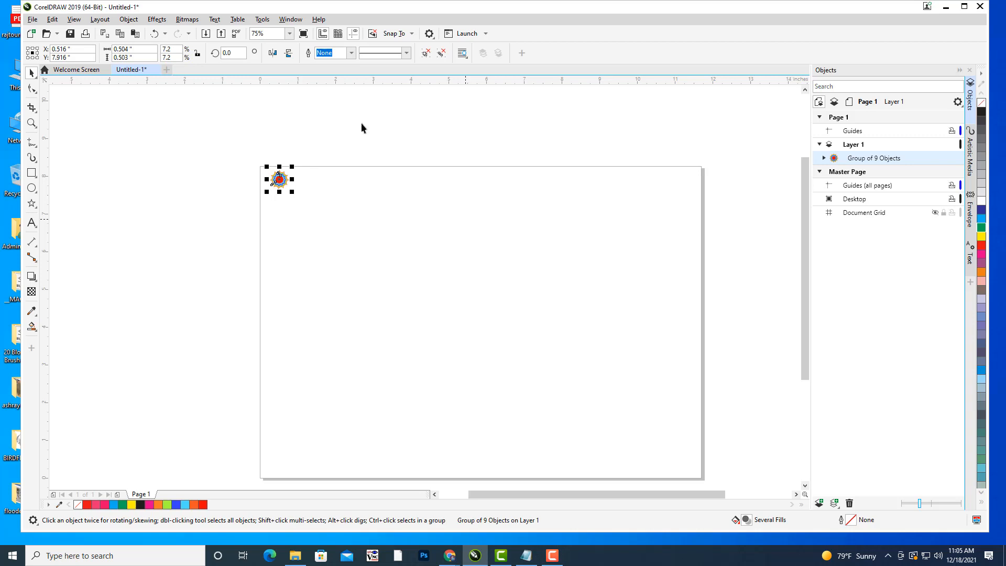
pyautogui.click(54, 20)
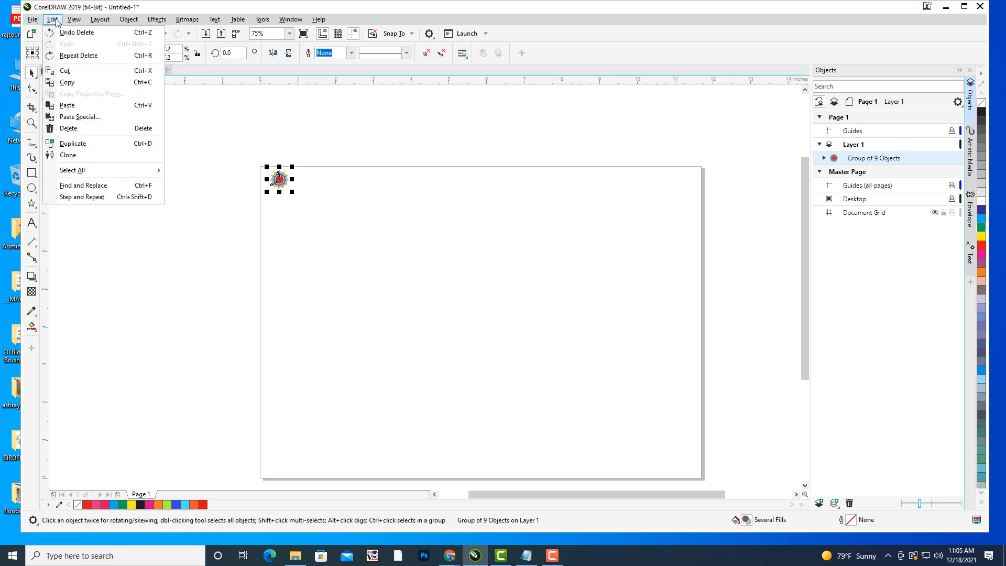
pyautogui.click(111, 202)
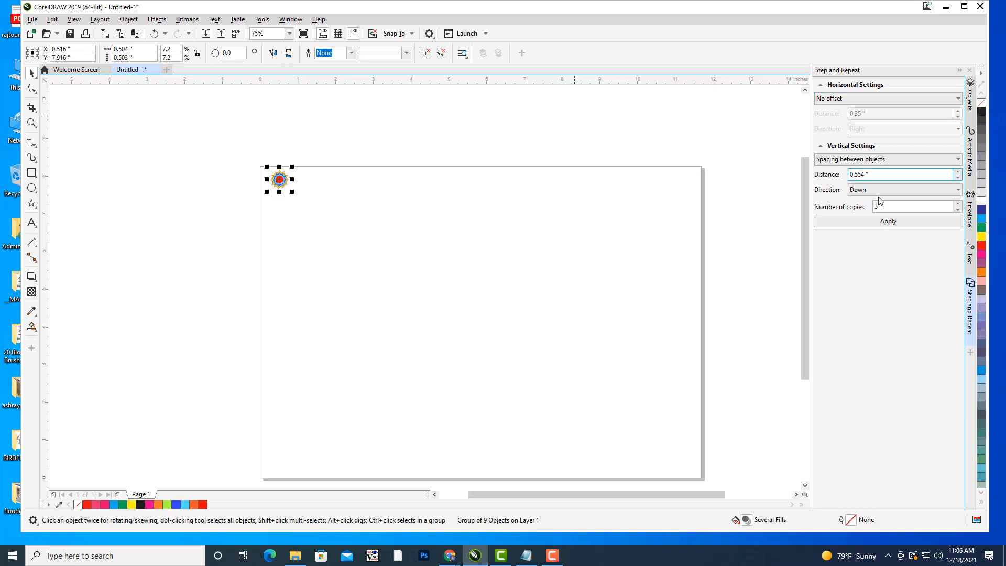
pyautogui.click(840, 159)
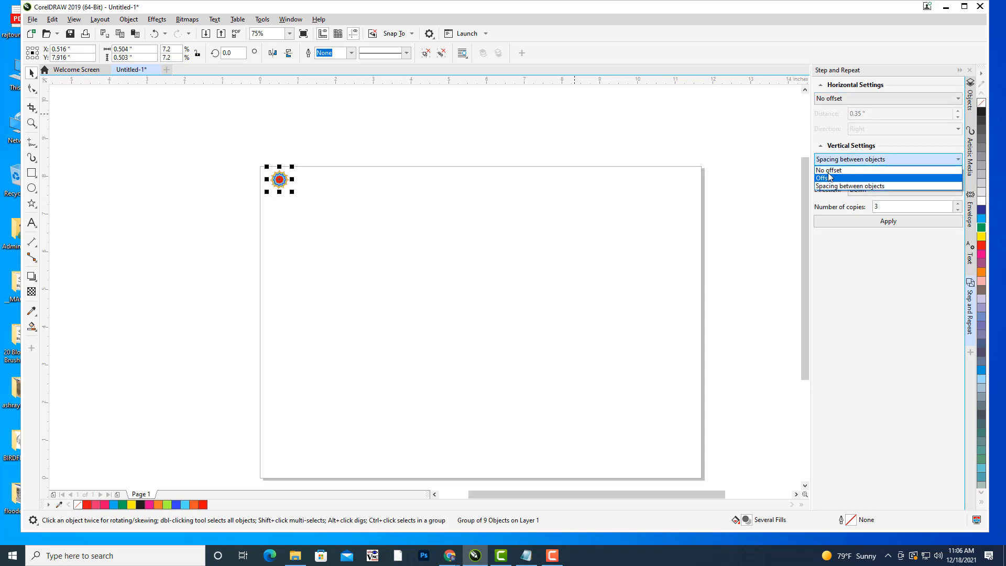
pyautogui.click(852, 167)
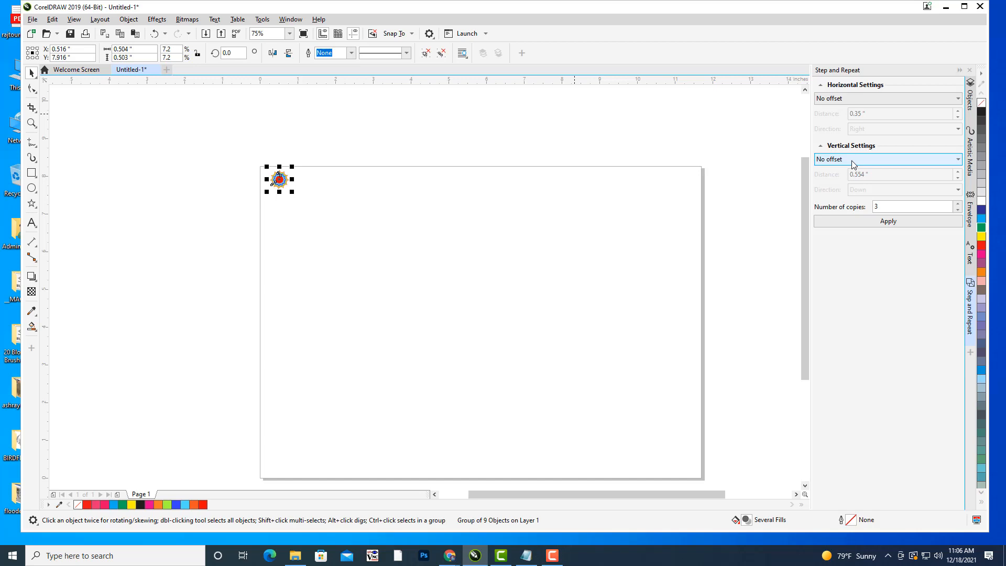
pyautogui.click(845, 99)
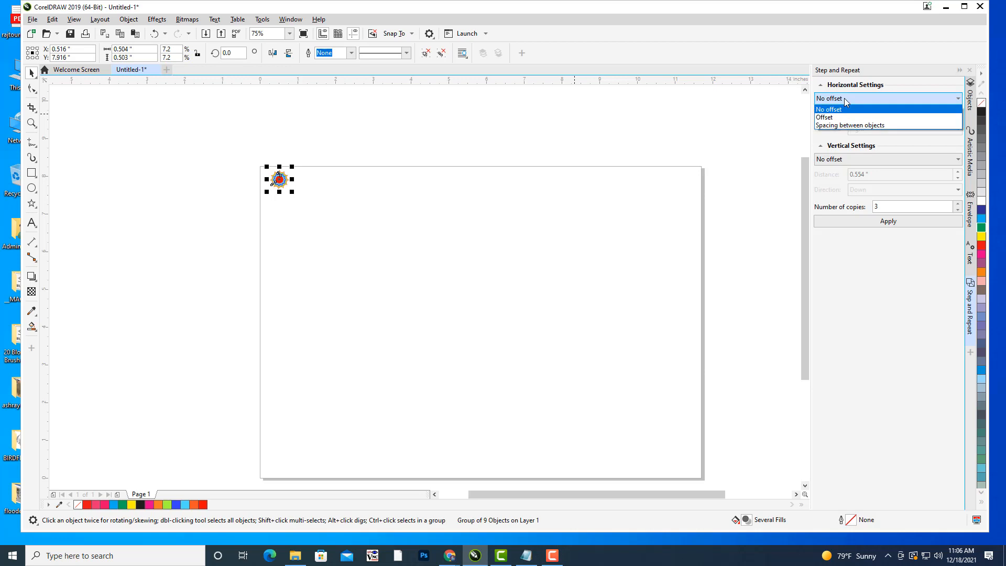
pyautogui.click(843, 126)
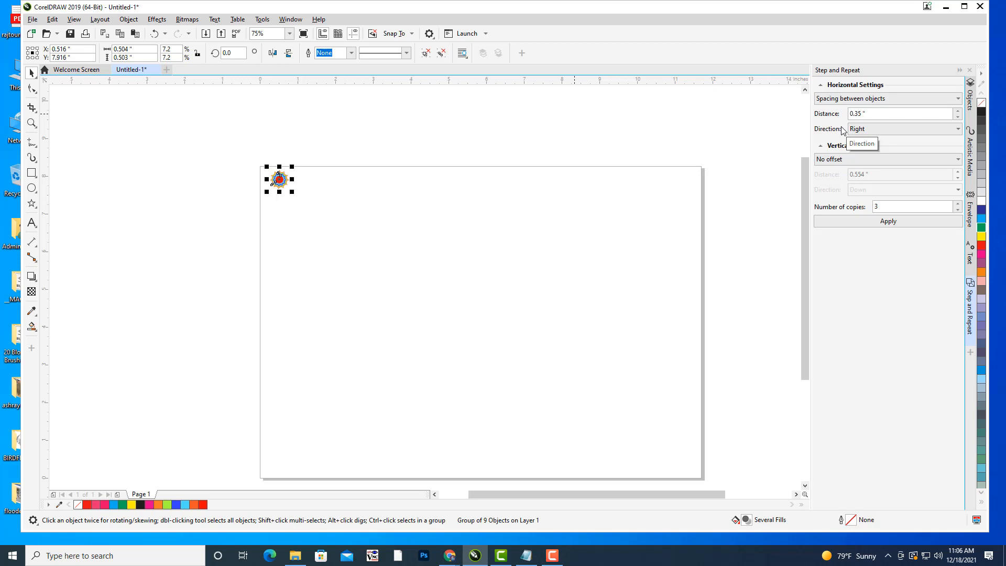
# Try repeating the corner mandala rightward with 15 copies at 0.35" spacing, and undo the result
pyautogui.doubleClick(887, 207)
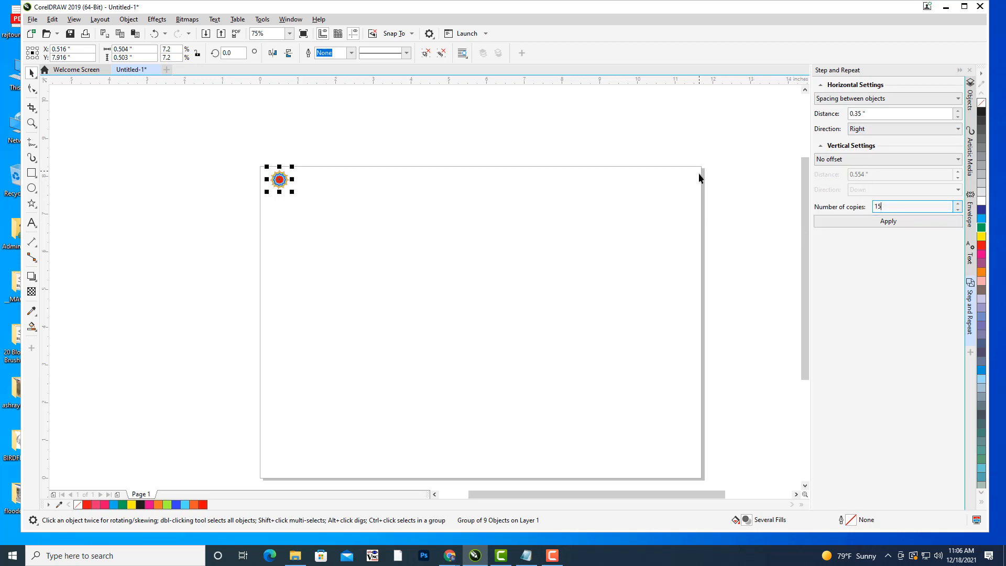
pyautogui.click(890, 222)
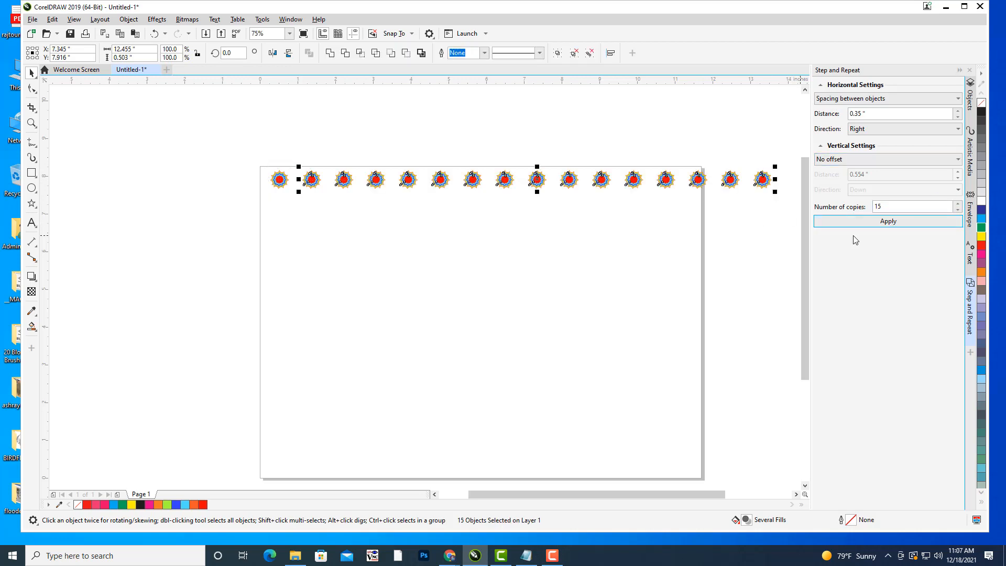
pyautogui.hotkey('ctrl', 'z')
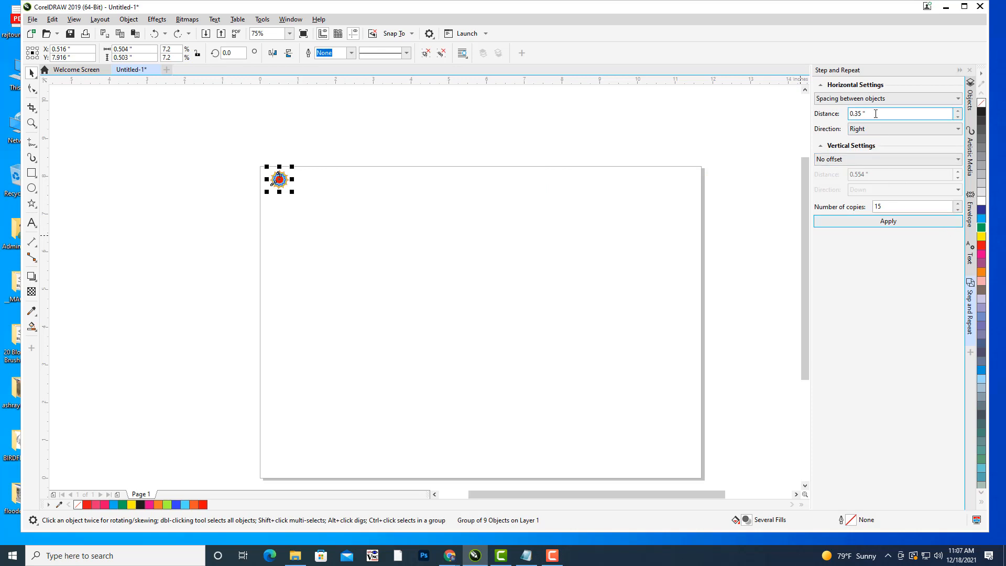
# Reduce the horizontal spacing to 0.2", try 15 copies of the corner mandala along the page's top edge, and undo them
pyautogui.doubleClick(860, 114)
pyautogui.click(957, 117)
pyautogui.click(958, 117)
pyautogui.click(958, 118)
pyautogui.click(957, 117)
pyautogui.click(957, 118)
pyautogui.click(958, 118)
pyautogui.click(957, 118)
pyautogui.click(958, 118)
pyautogui.click(957, 117)
pyautogui.click(958, 118)
pyautogui.click(958, 118)
pyautogui.click(957, 117)
pyautogui.click(957, 117)
pyautogui.click(893, 222)
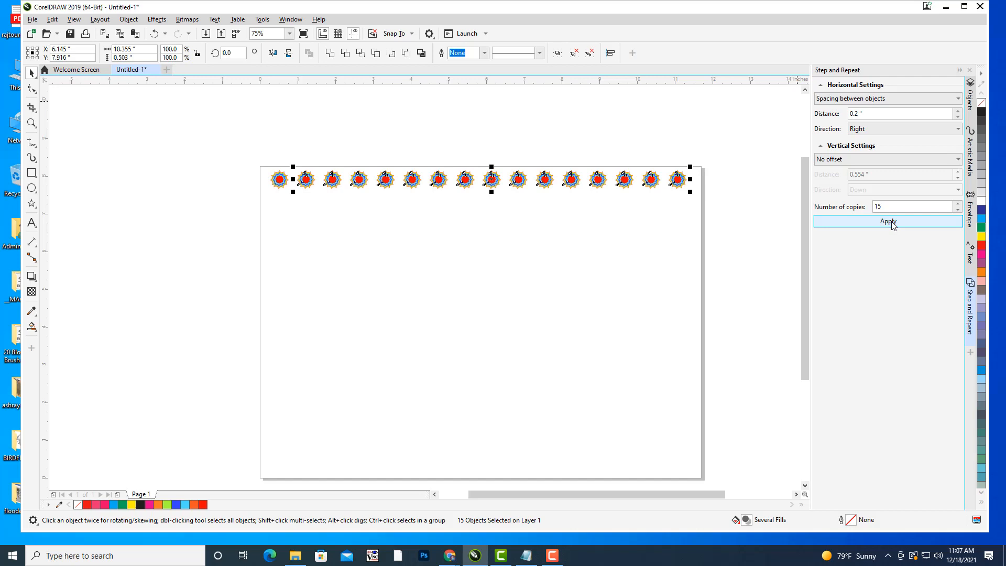
pyautogui.hotkey('ctrl', 'z')
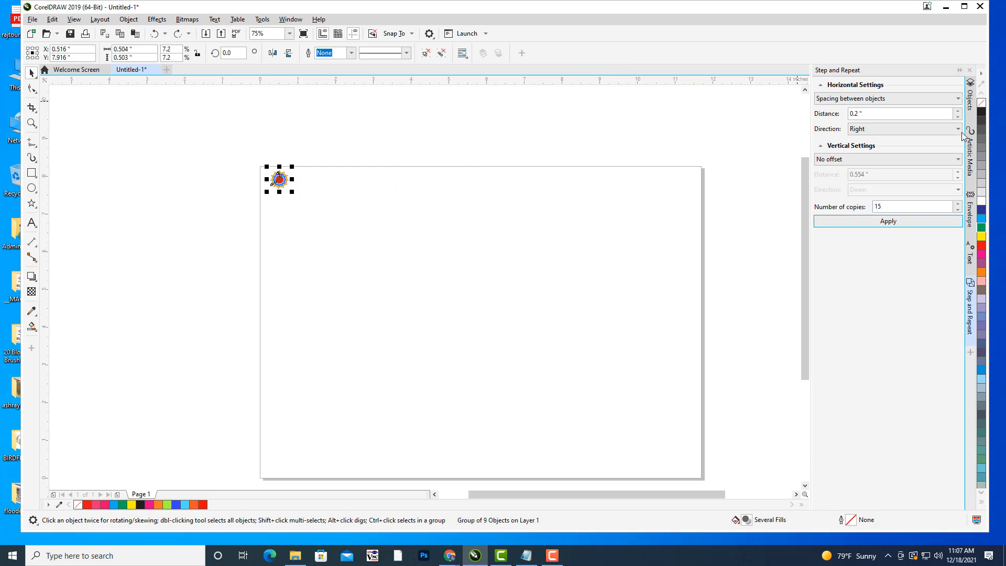
# Try repeating the corner mandala rightward with 16 copies at 0.19" spacing, and undo the result
pyautogui.click(958, 118)
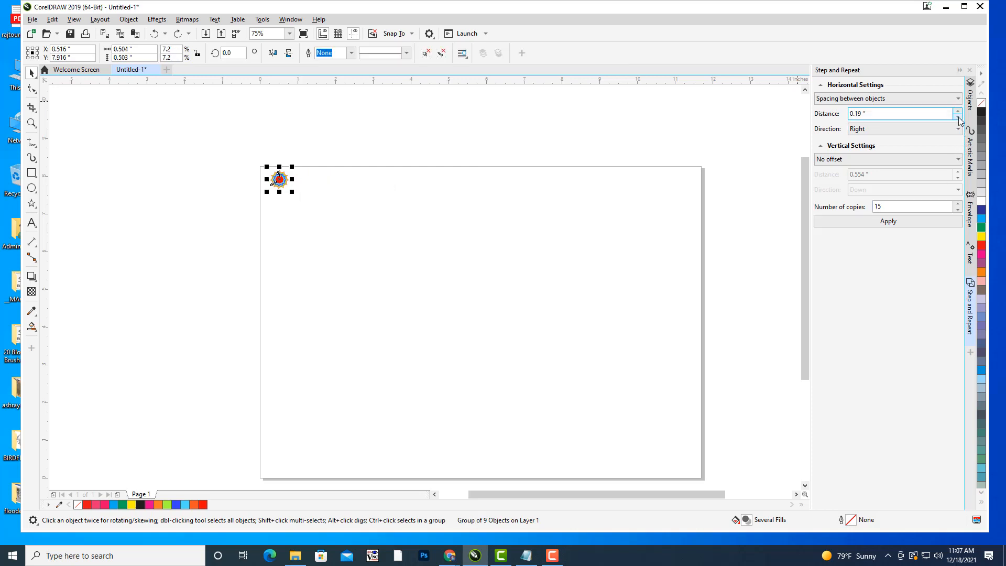
pyautogui.click(904, 219)
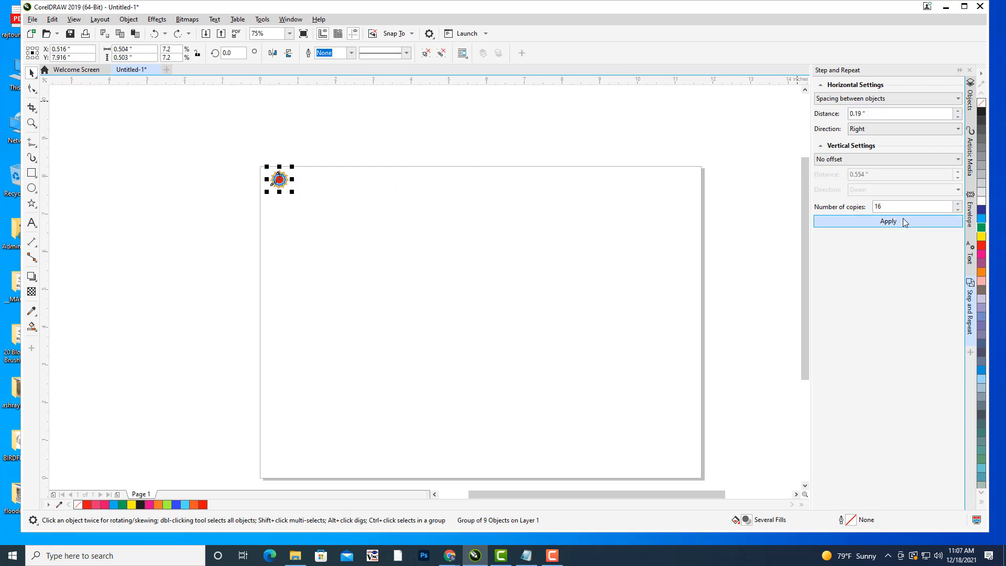
pyautogui.hotkey('ctrl', 'z')
# Set the horizontal spacing to 0.16" and repeat the corner mandala with 16 copies along the page's top edge
pyautogui.click(957, 118)
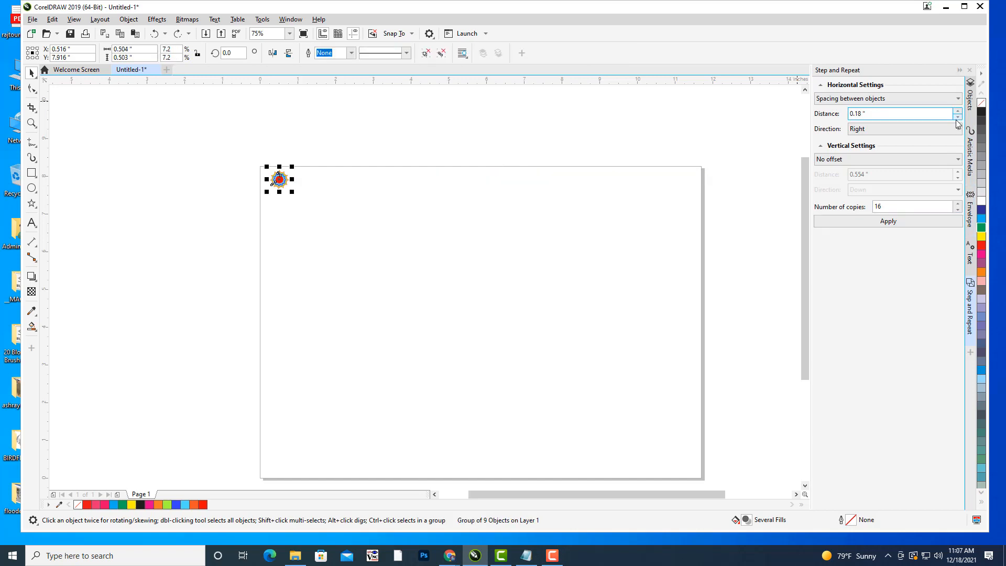
pyautogui.click(956, 118)
pyautogui.click(956, 118)
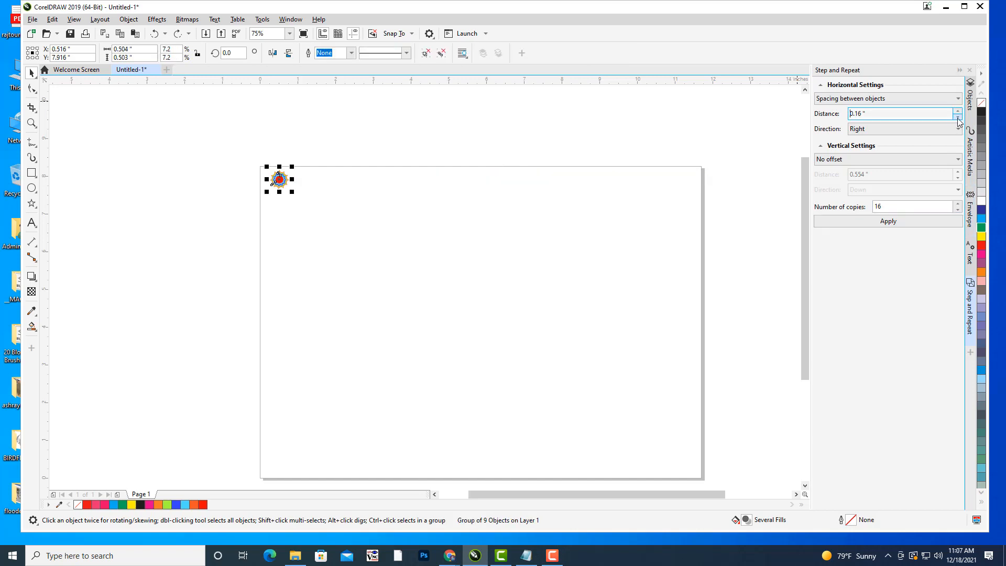
pyautogui.click(913, 227)
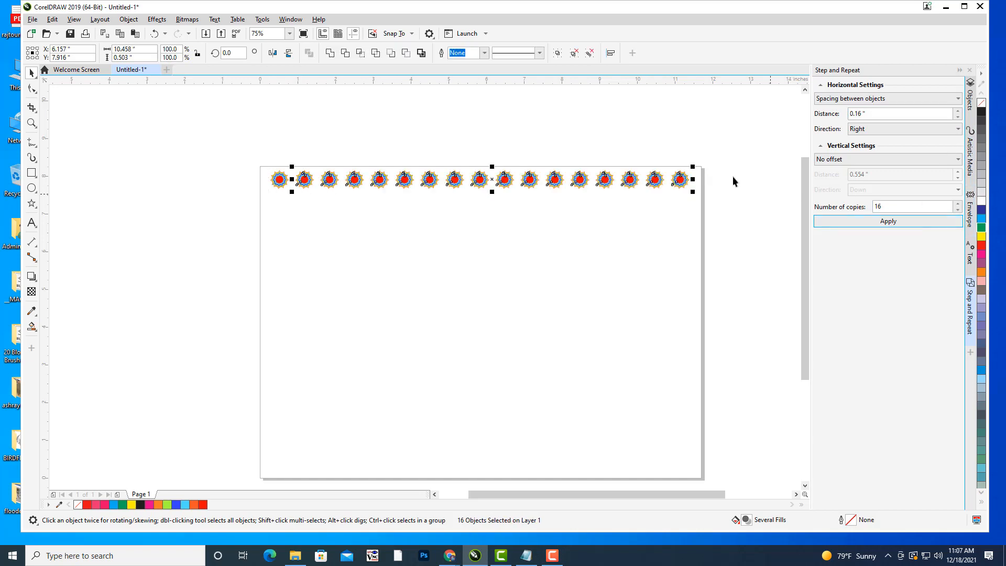
pyautogui.click(767, 153)
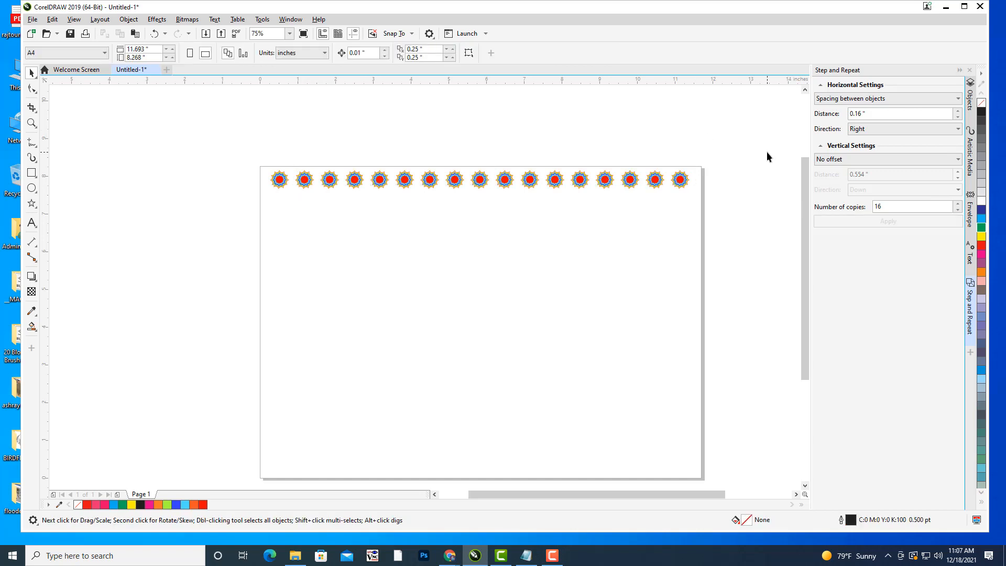
# For the top-left mandala, set the repeat to No offset horizontally and Spacing between objects vertically, with direction Down
pyautogui.click(276, 185)
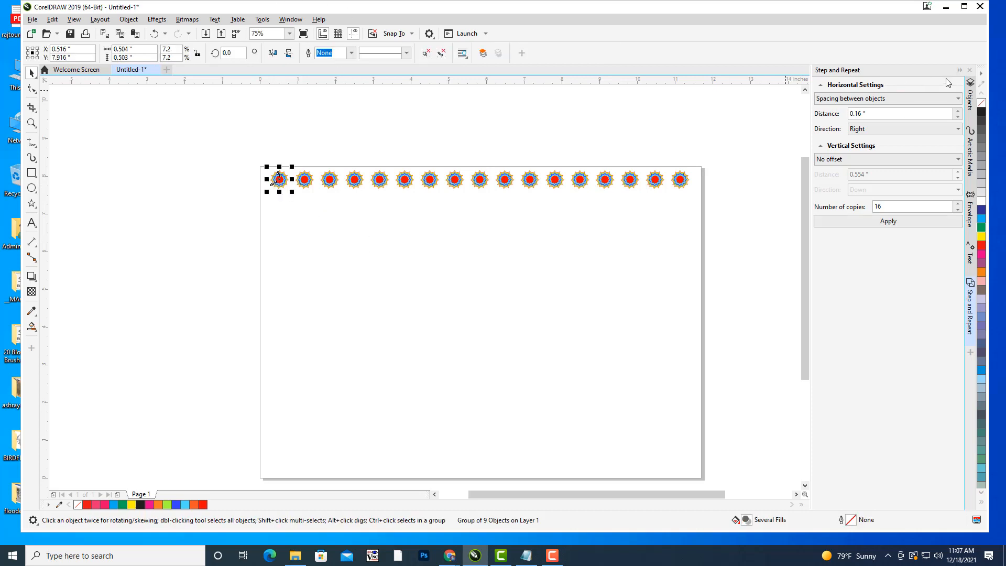
pyautogui.click(875, 99)
pyautogui.click(849, 110)
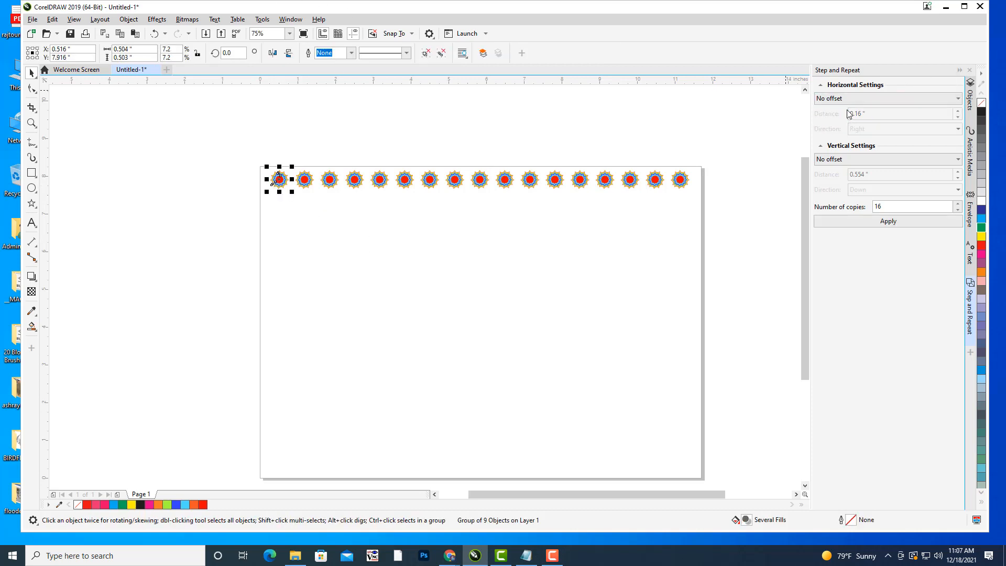
pyautogui.click(858, 160)
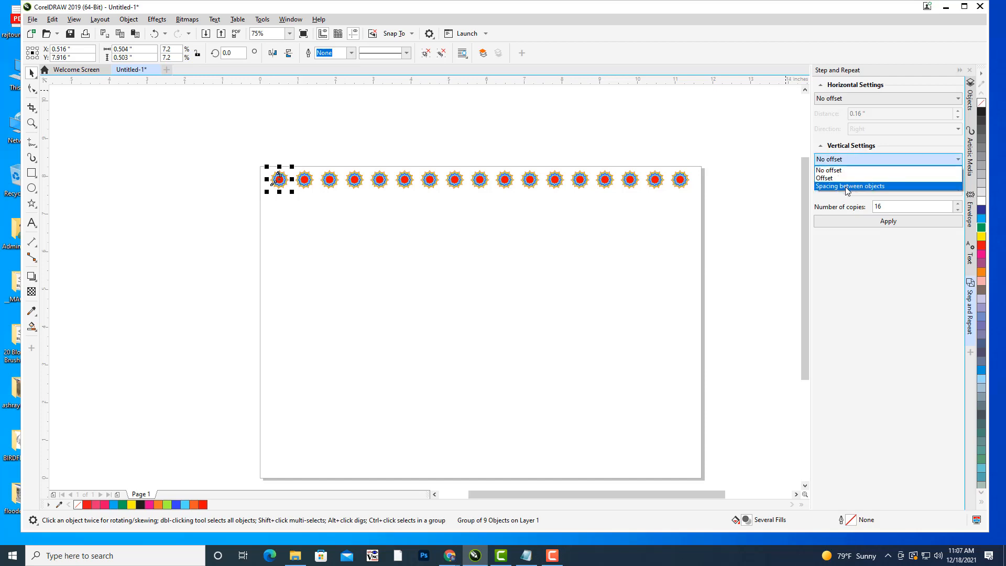
pyautogui.click(853, 185)
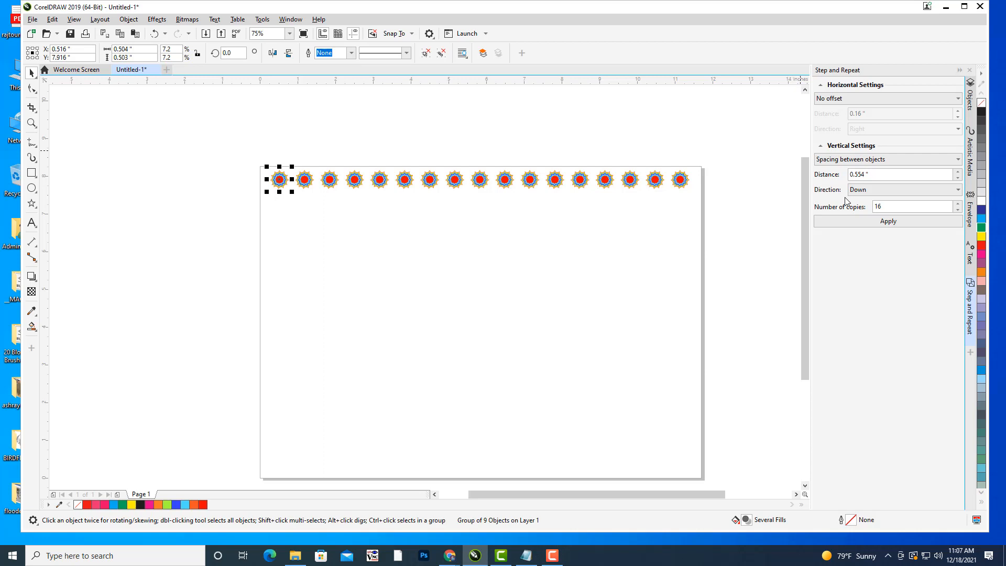
pyautogui.click(882, 192)
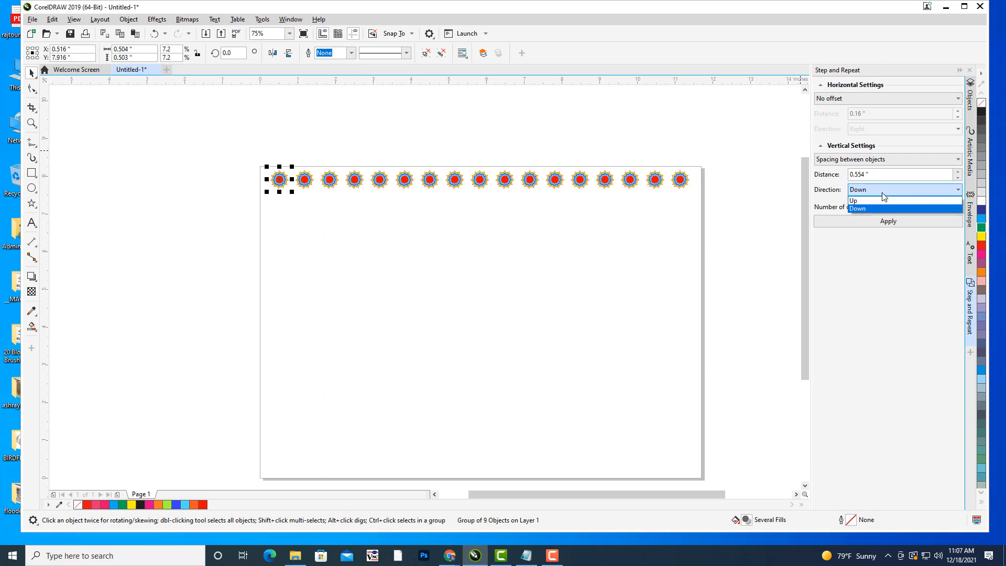
pyautogui.click(883, 194)
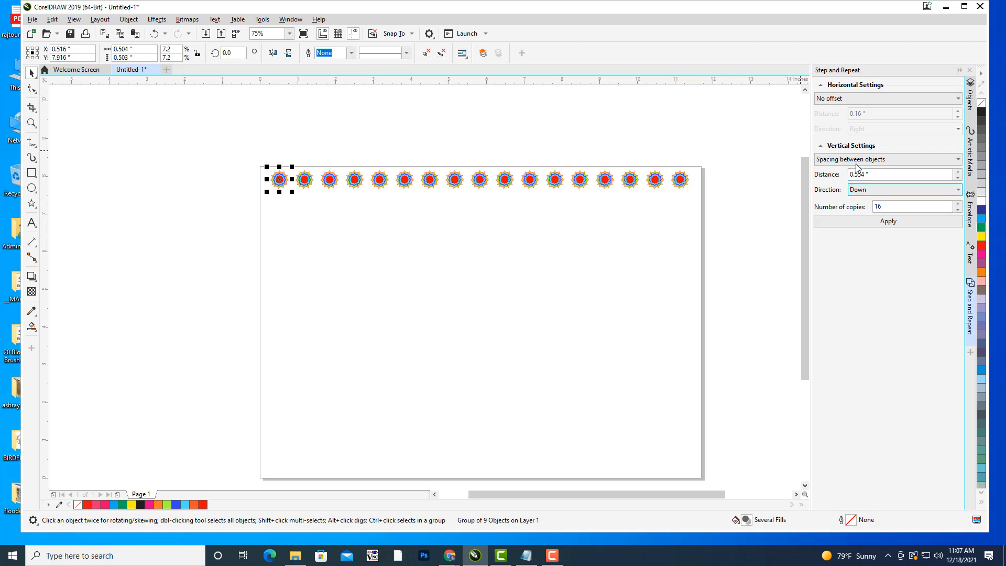
# Try repeating the top-left mandala downward with 16 copies at 0.554" spacing, and undo the result
pyautogui.click(874, 224)
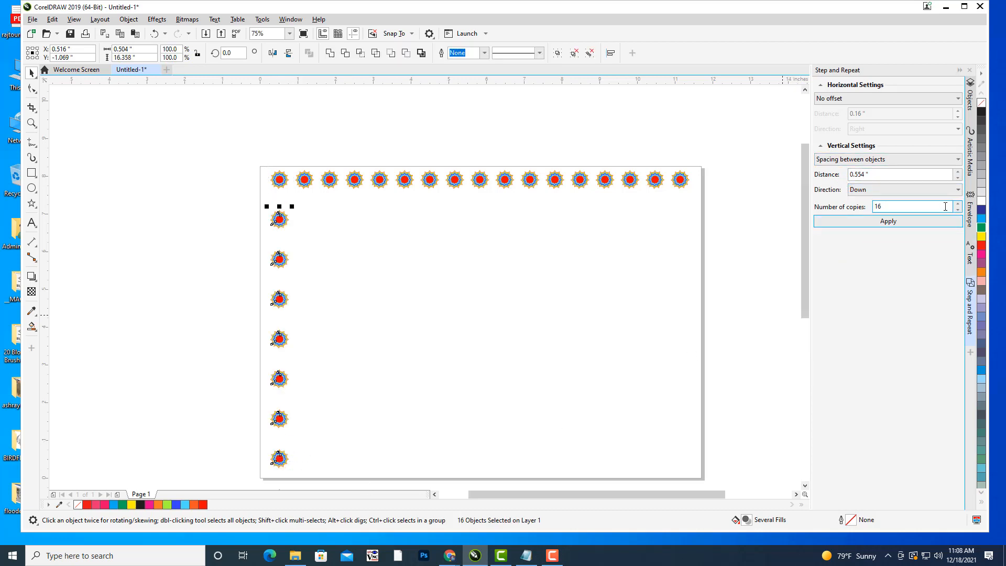
pyautogui.hotkey('ctrl', 'z')
pyautogui.moveTo(463, 256); pyautogui.dragTo(463, 215)
pyautogui.scroll(-1, 564, 231)
pyautogui.moveTo(564, 230); pyautogui.dragTo(545, 251)
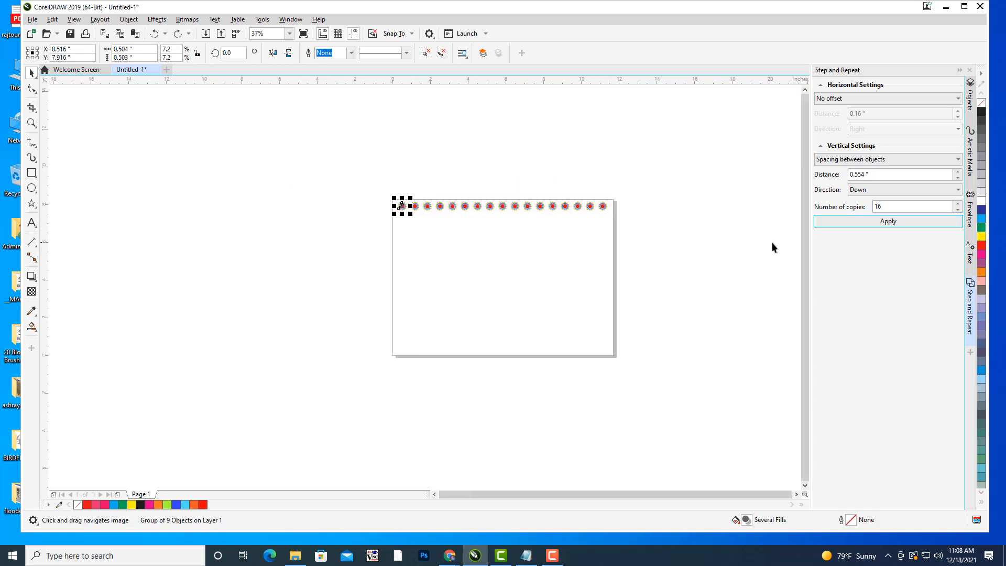
# Reduce the vertical spacing between the repeated mandalas to 0.284"
pyautogui.click(958, 178)
pyautogui.click(959, 178)
pyautogui.click(958, 179)
pyautogui.click(958, 178)
pyautogui.click(959, 179)
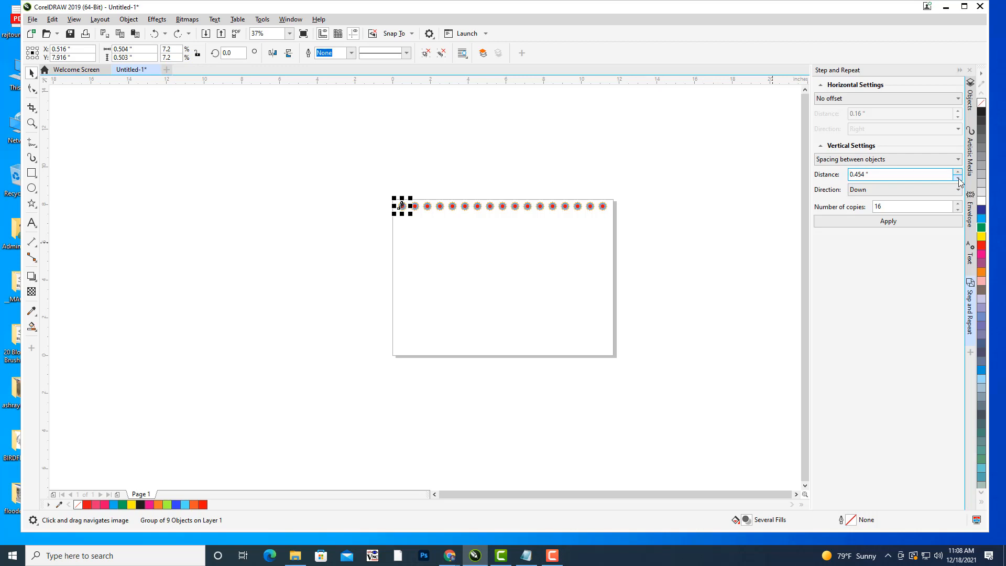
pyautogui.click(959, 179)
pyautogui.click(959, 179)
pyautogui.click(958, 178)
pyautogui.click(959, 179)
pyautogui.click(959, 179)
pyautogui.click(958, 179)
pyautogui.click(959, 179)
pyautogui.click(959, 179)
pyautogui.click(959, 179)
pyautogui.click(959, 178)
# Set the number of copies to 8, try the downward repeat of the top-left mandala, and undo it
pyautogui.click(960, 210)
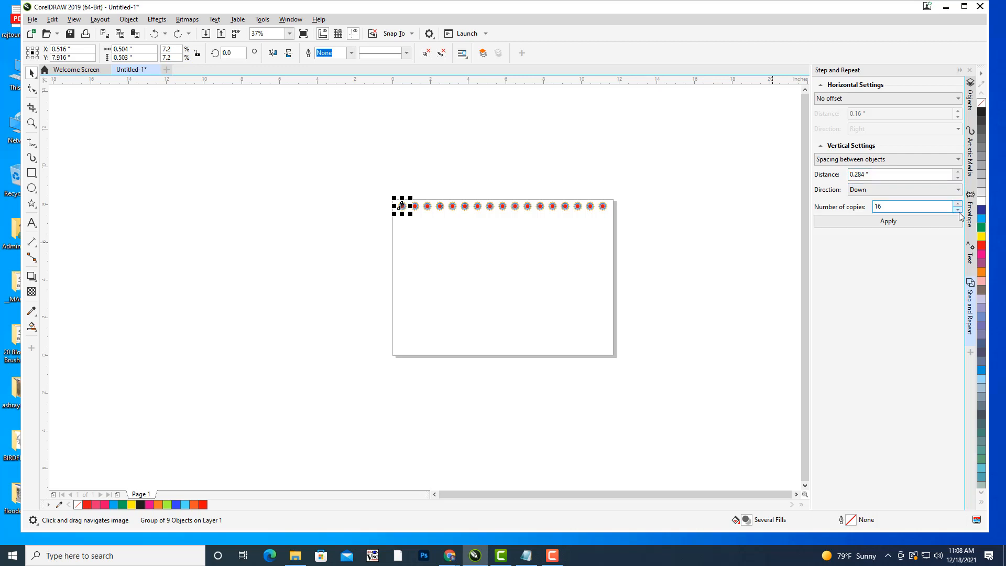
pyautogui.click(959, 210)
pyautogui.click(960, 212)
pyautogui.click(961, 212)
pyautogui.click(960, 211)
pyautogui.click(960, 212)
pyautogui.click(960, 212)
pyautogui.click(961, 211)
pyautogui.click(947, 223)
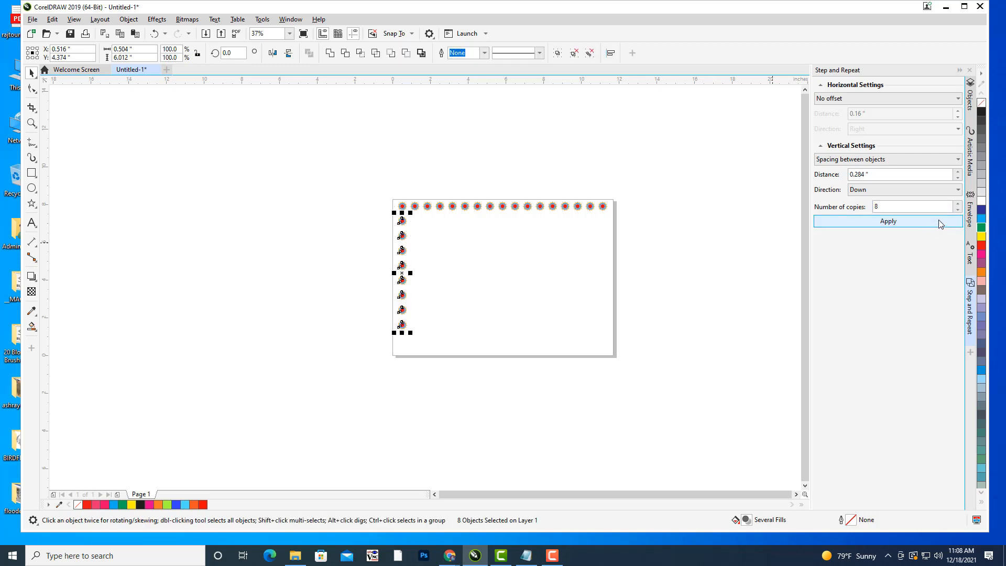
pyautogui.hotkey('ctrl', 'z')
# Set the vertical spacing to 0.224" and try the eight-copy downward repeat, undoing the resulting copies
pyautogui.click(957, 178)
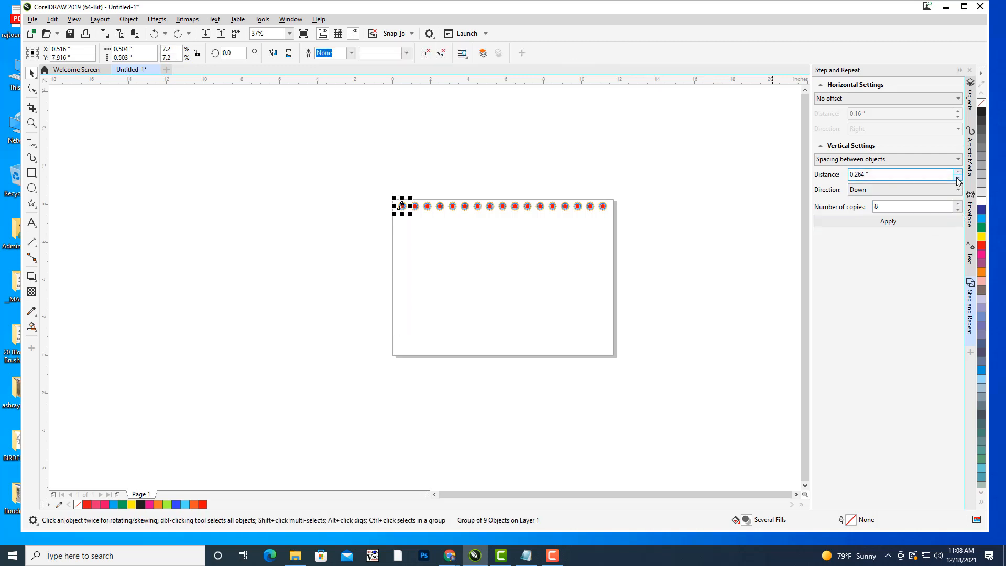
pyautogui.click(957, 177)
pyautogui.click(957, 177)
pyautogui.click(957, 177)
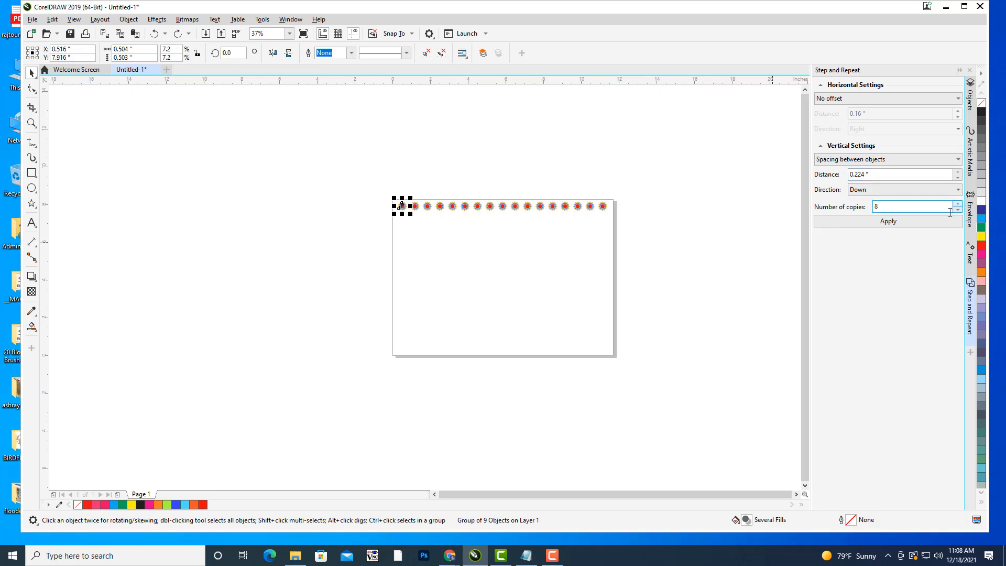
pyautogui.click(931, 222)
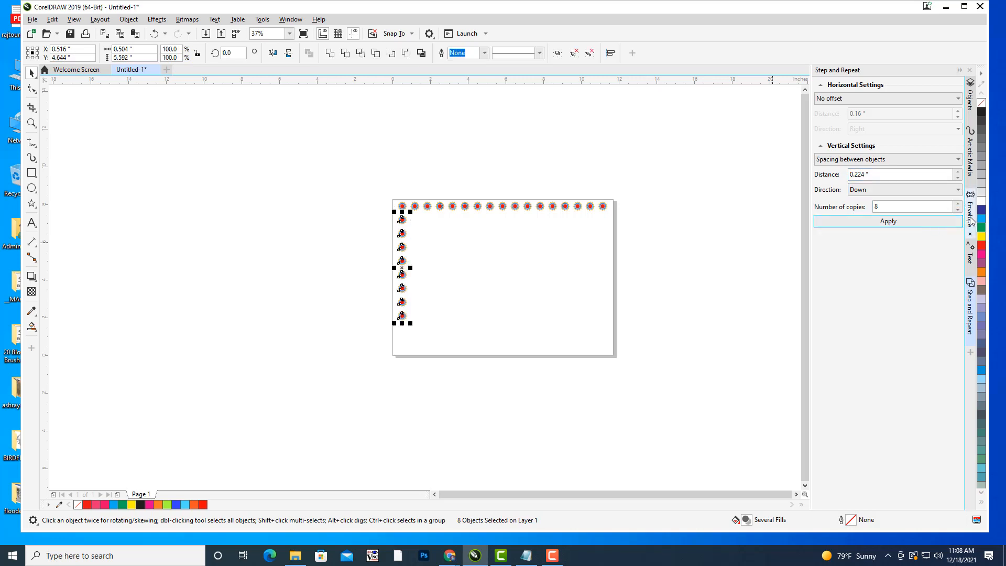
pyautogui.hotkey('ctrl', 'z')
# Repeat the top-left mandala down the page's left edge with 10 copies
pyautogui.click(958, 204)
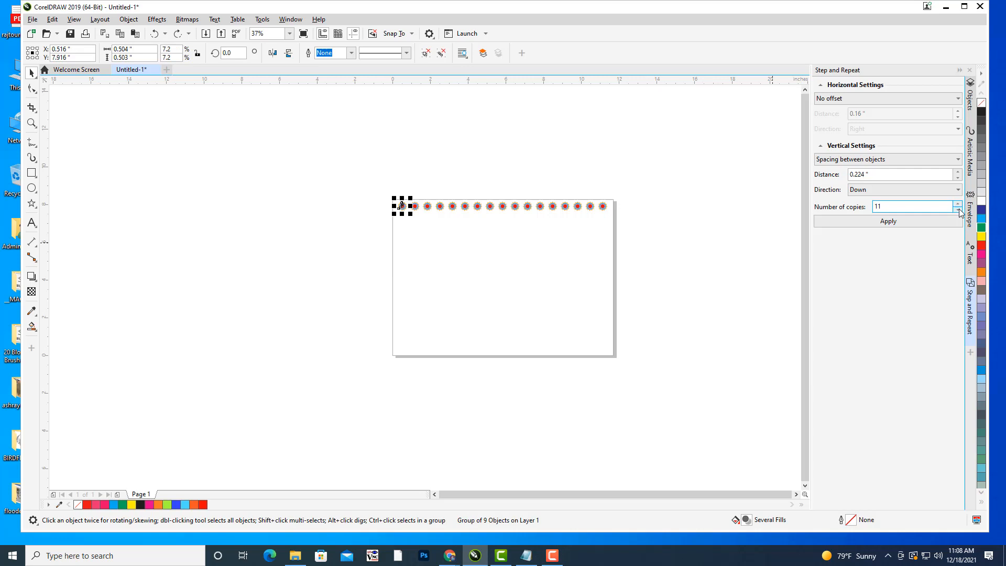
pyautogui.click(958, 204)
pyautogui.click(941, 221)
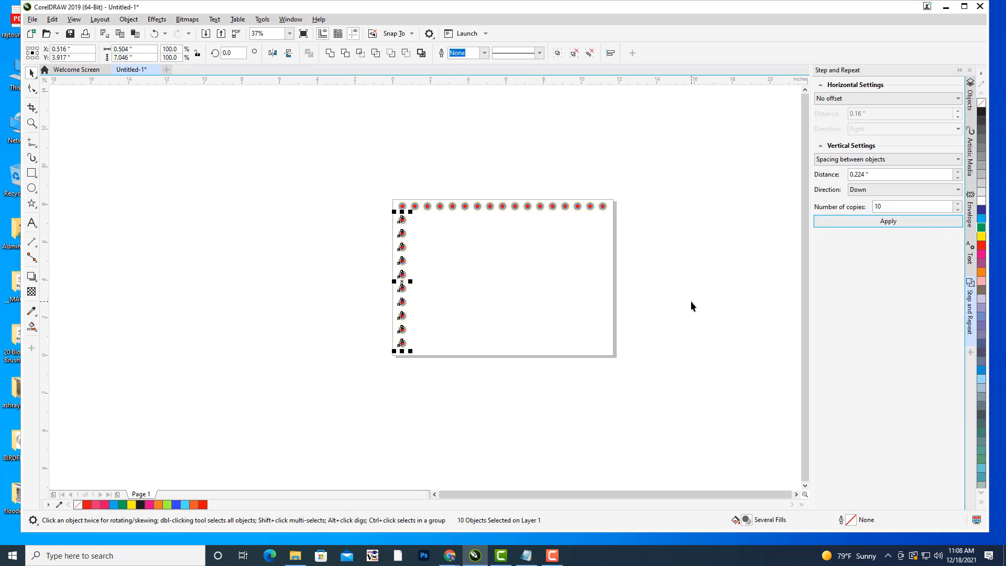
pyautogui.click(672, 340)
# For the bottom-left mandala, set the repeat to No offset vertically and Spacing between objects horizontally
pyautogui.scroll(2, 614, 257)
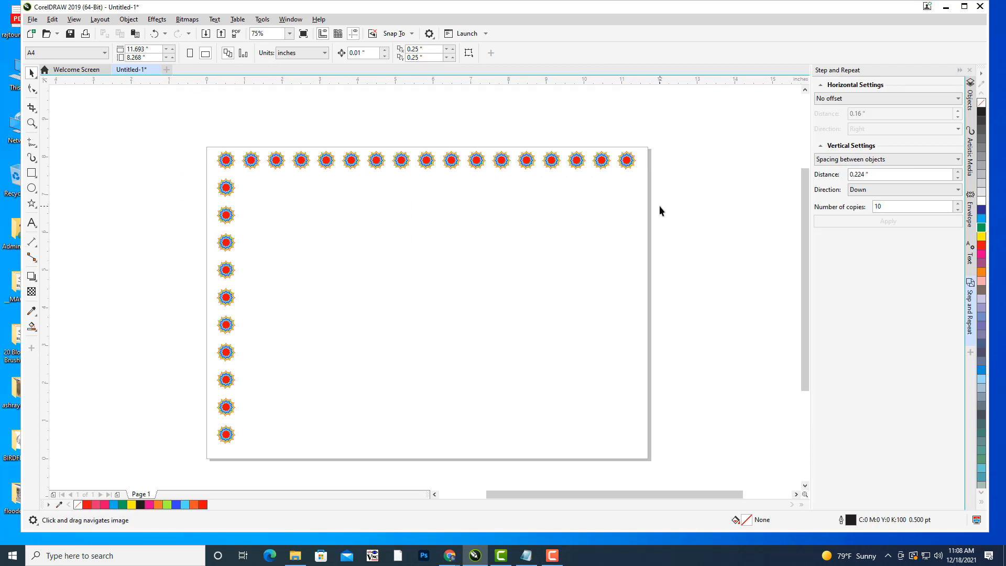
pyautogui.click(225, 434)
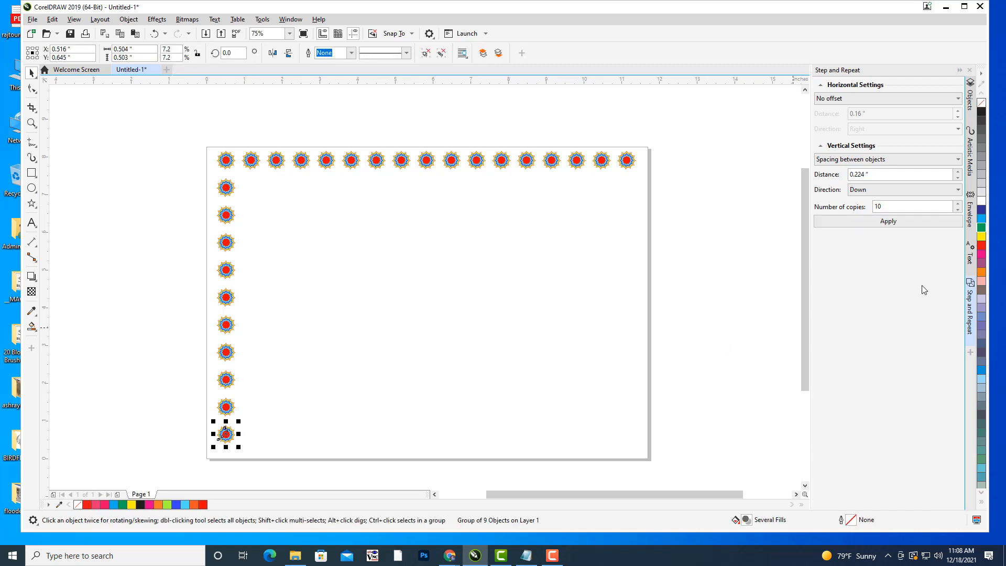
pyautogui.click(851, 160)
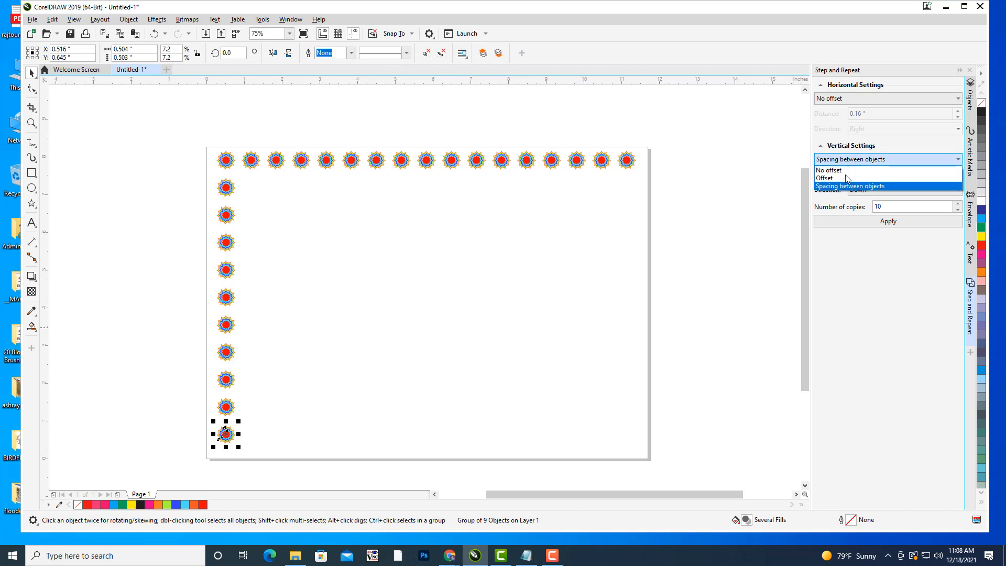
pyautogui.click(847, 170)
pyautogui.click(846, 99)
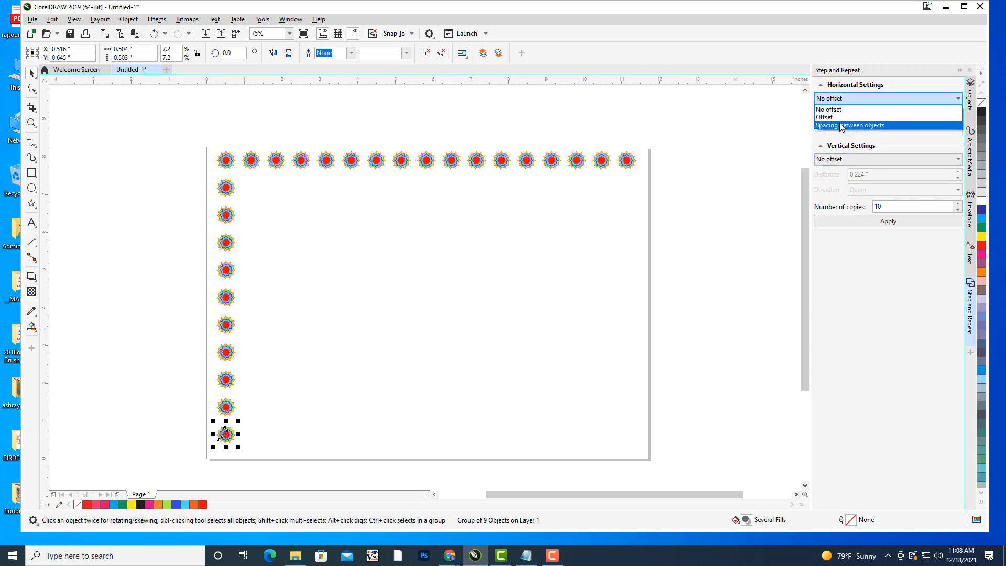
pyautogui.click(841, 126)
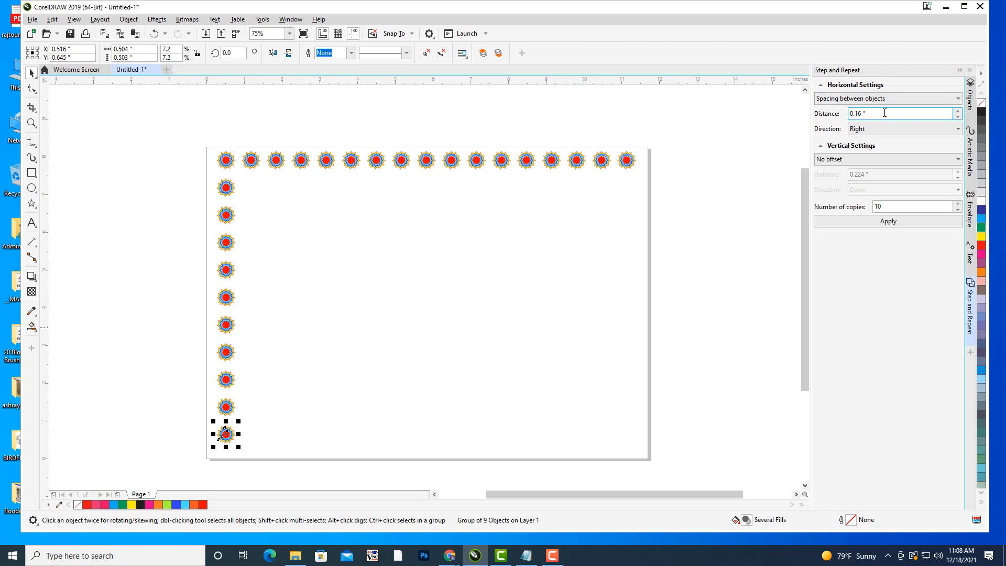
# Repeat the bottom-left mandala rightward along the page's bottom edge with 16 copies at 0.16" spacing
pyautogui.click(894, 208)
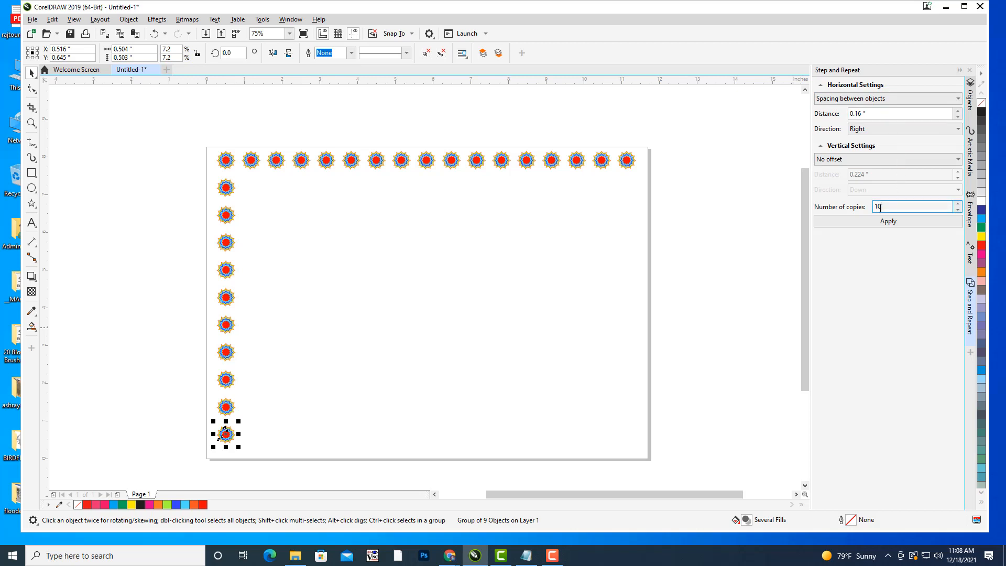
pyautogui.press('BackSpace')
pyautogui.write('6')
pyautogui.click(894, 224)
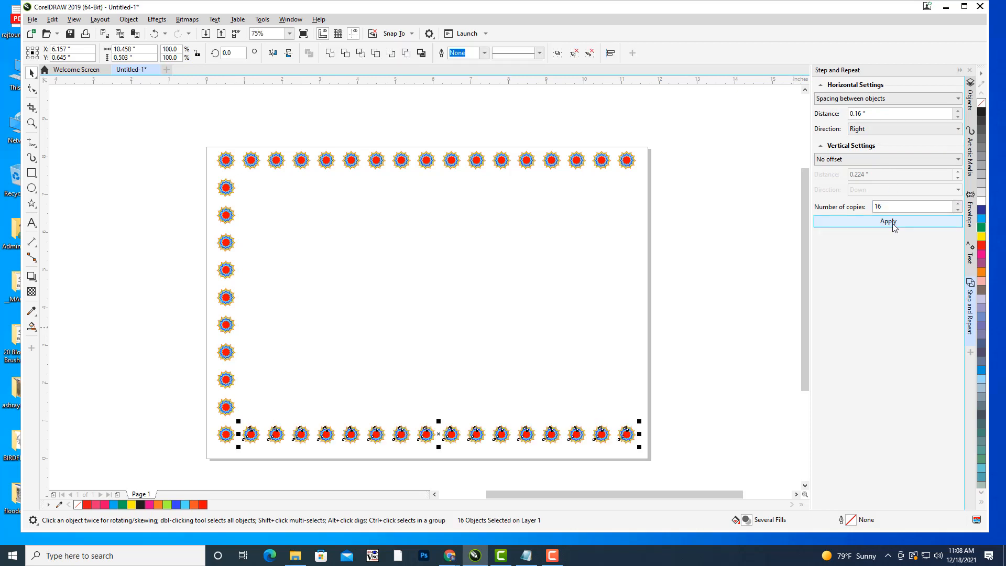
pyautogui.click(724, 282)
# For the bottom-right mandala, set the repeat to No offset horizontally and Spacing between objects vertically, with direction Up
pyautogui.click(629, 440)
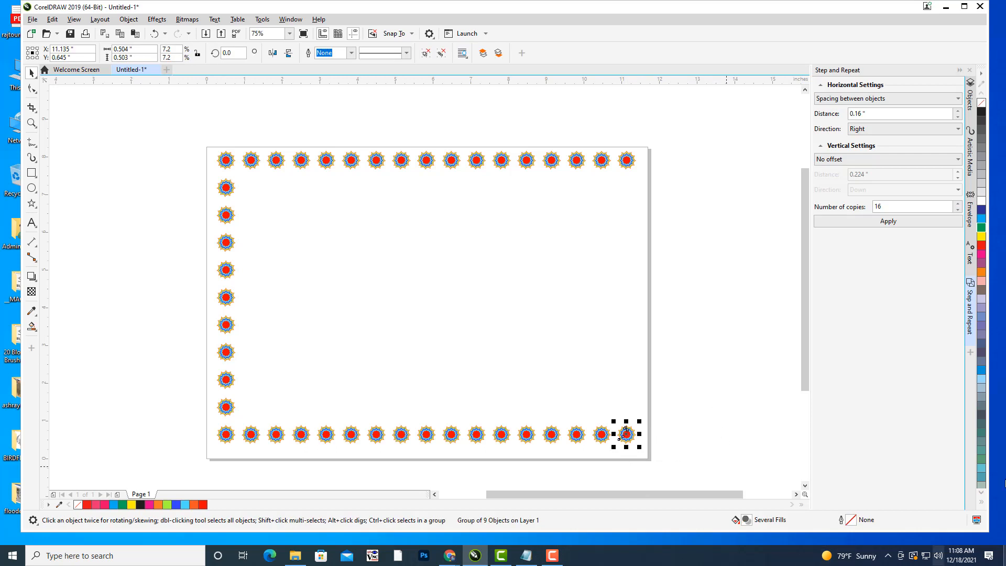
pyautogui.click(838, 99)
pyautogui.click(837, 109)
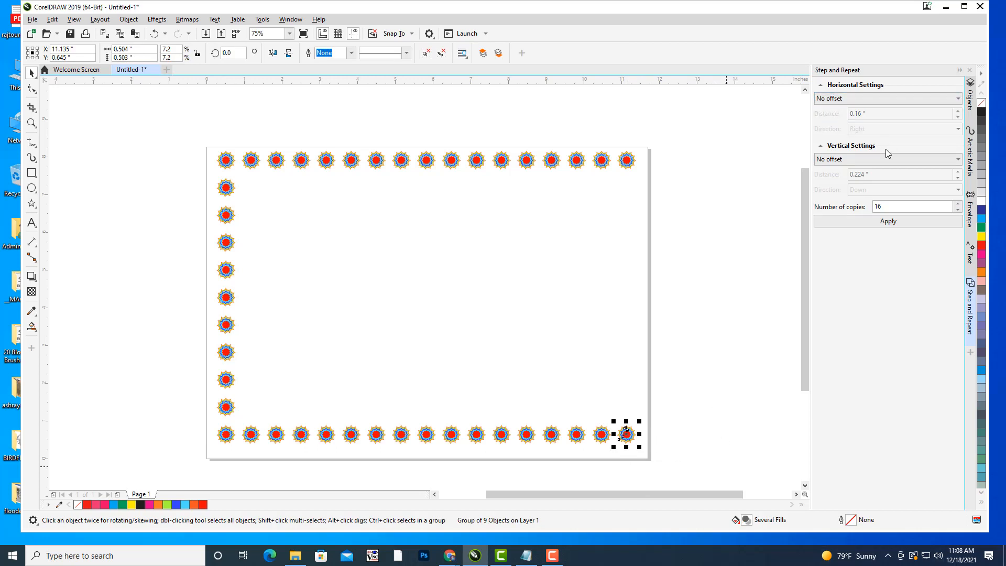
pyautogui.click(891, 159)
pyautogui.click(852, 186)
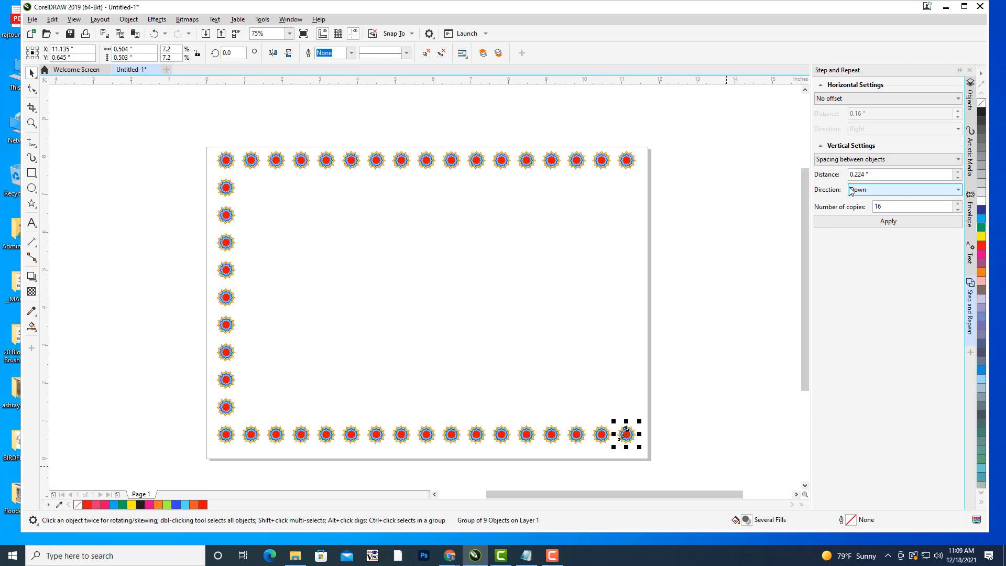
pyautogui.click(853, 190)
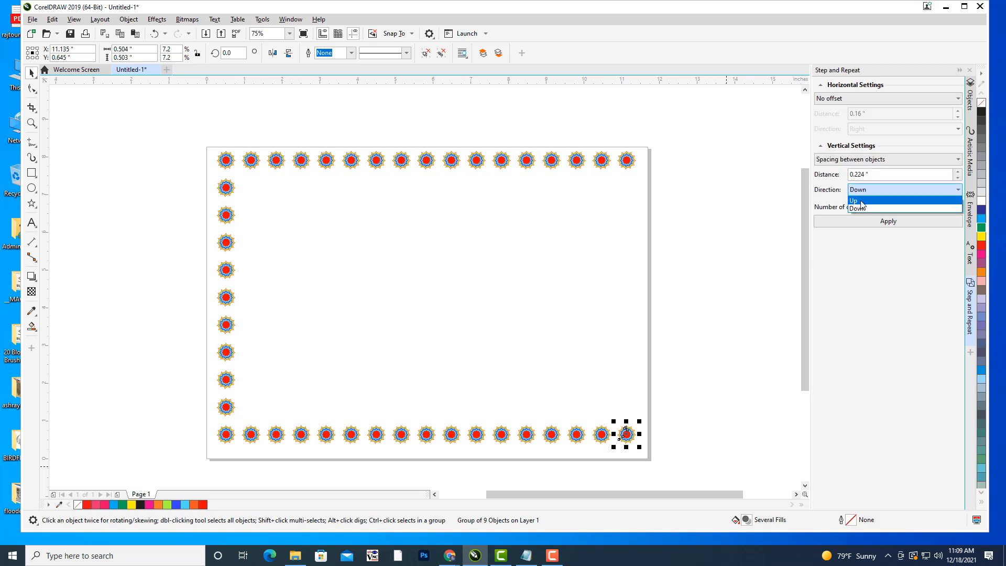
pyautogui.click(862, 202)
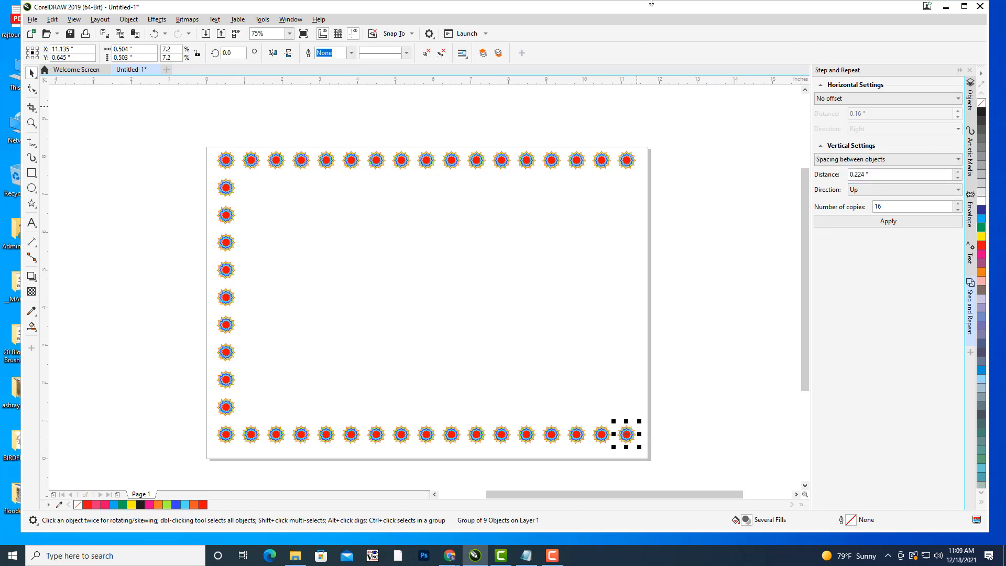
# Repeat the bottom-right mandala up the page's right edge with 10 copies at 0.224" spacing, and clear the selection
pyautogui.click(958, 210)
pyautogui.click(958, 210)
pyautogui.click(958, 210)
pyautogui.click(958, 210)
pyautogui.click(924, 220)
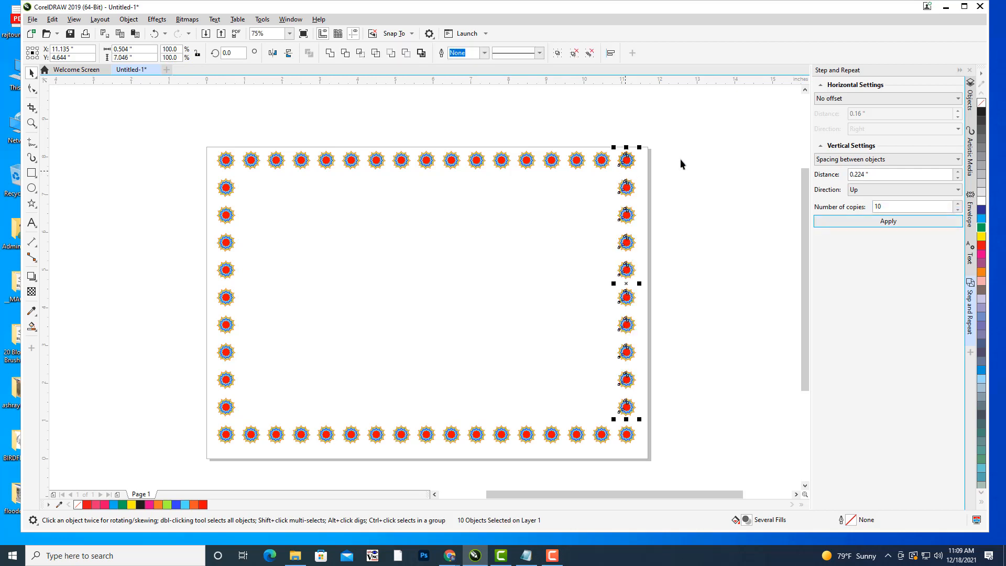
pyautogui.click(712, 155)
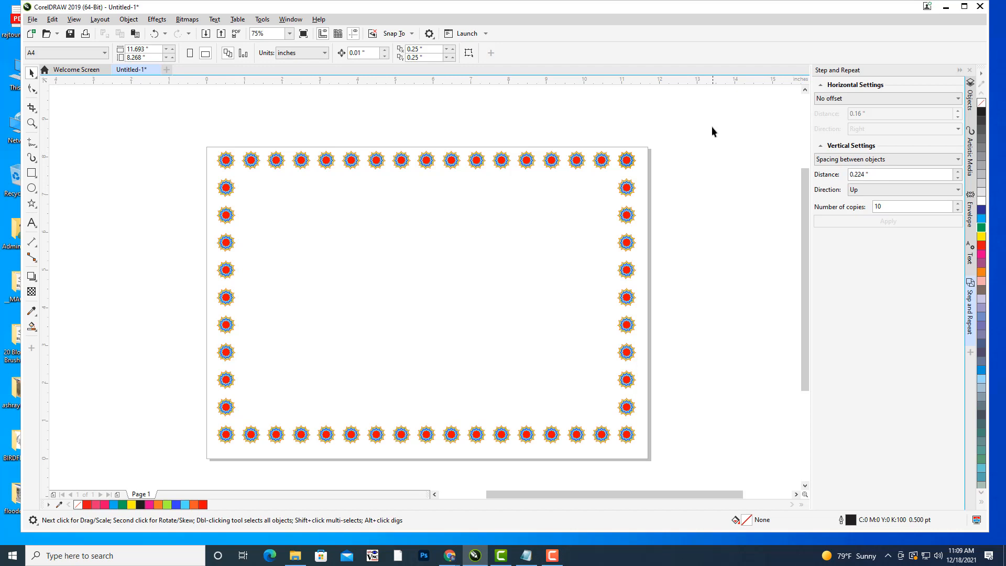
# Enlarge the whole mandala border to about 11.33 × 7.92 inches and nudge it slightly left and down on the page
pyautogui.moveTo(175, 111); pyautogui.dragTo(690, 485)
pyautogui.moveTo(641, 425); pyautogui.dragTo(650, 430)
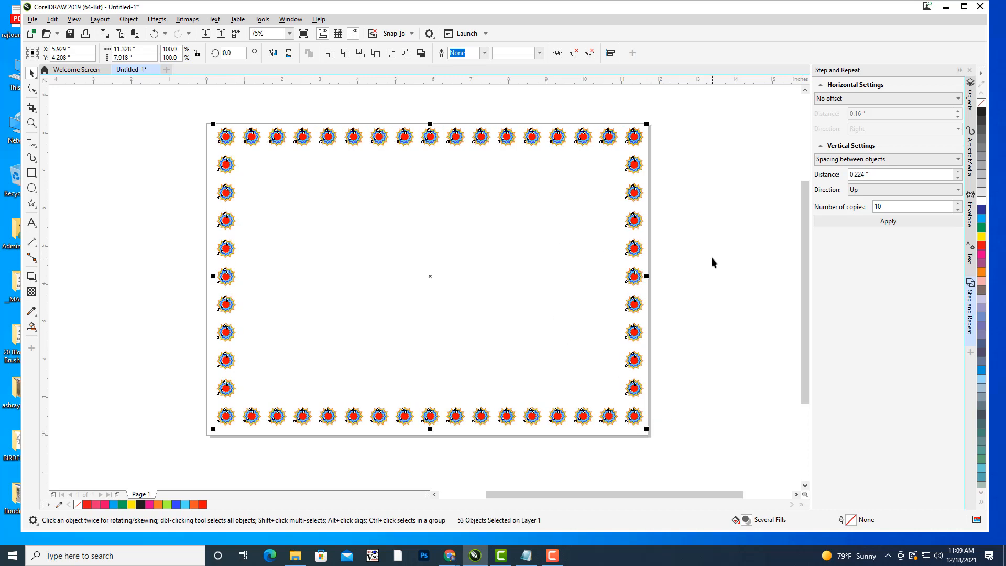
pyautogui.press('Left')
pyautogui.press('Left')
pyautogui.press('Down')
pyautogui.press('Escape')
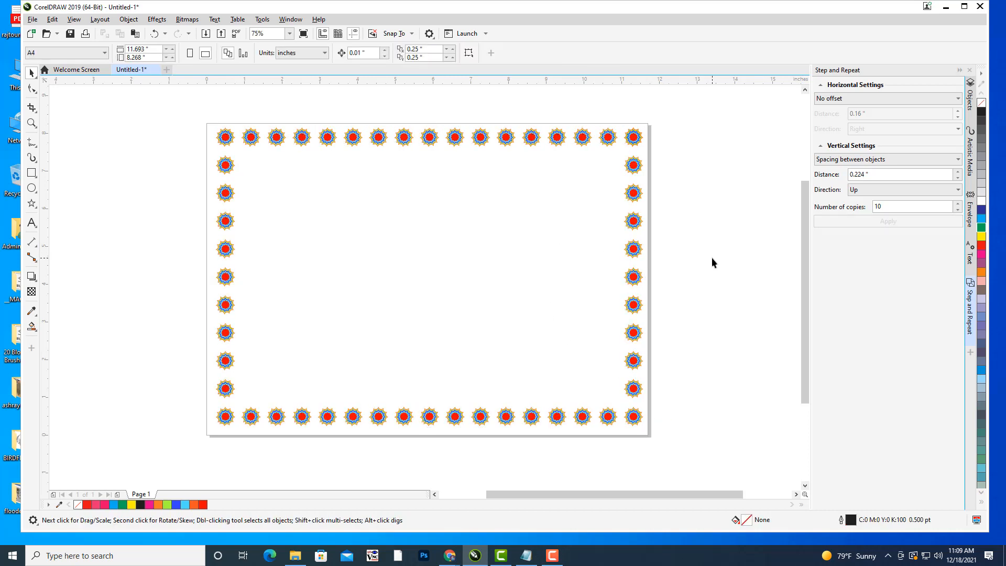
# Inspect the mandala border up close and as a whole, checking the motif detail and the spacing along the page edges
pyautogui.scroll(2, 550, 157)
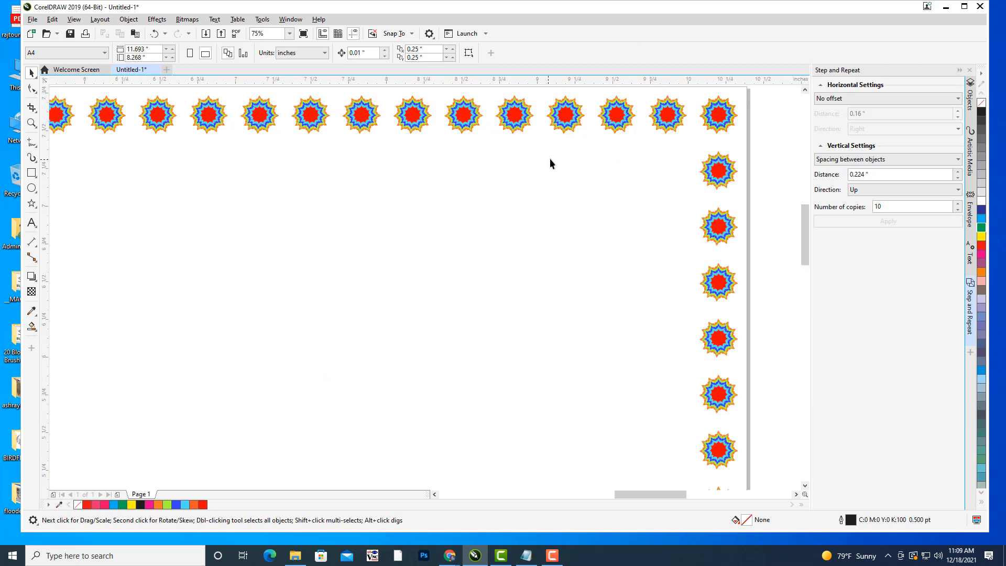
pyautogui.moveTo(551, 157); pyautogui.dragTo(546, 276)
pyautogui.scroll(1, 553, 199)
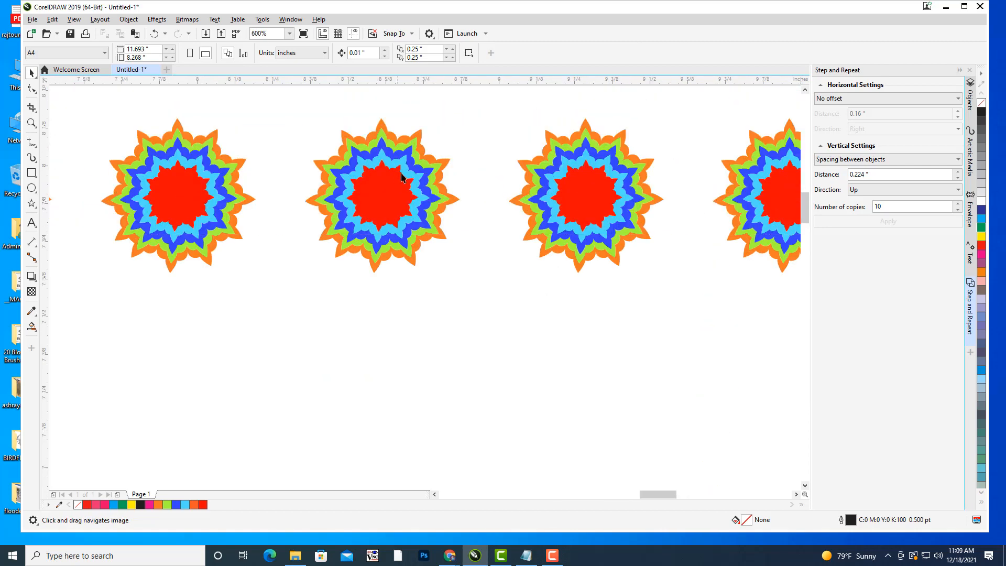
pyautogui.scroll(-1, 587, 248)
pyautogui.scroll(-2, 634, 265)
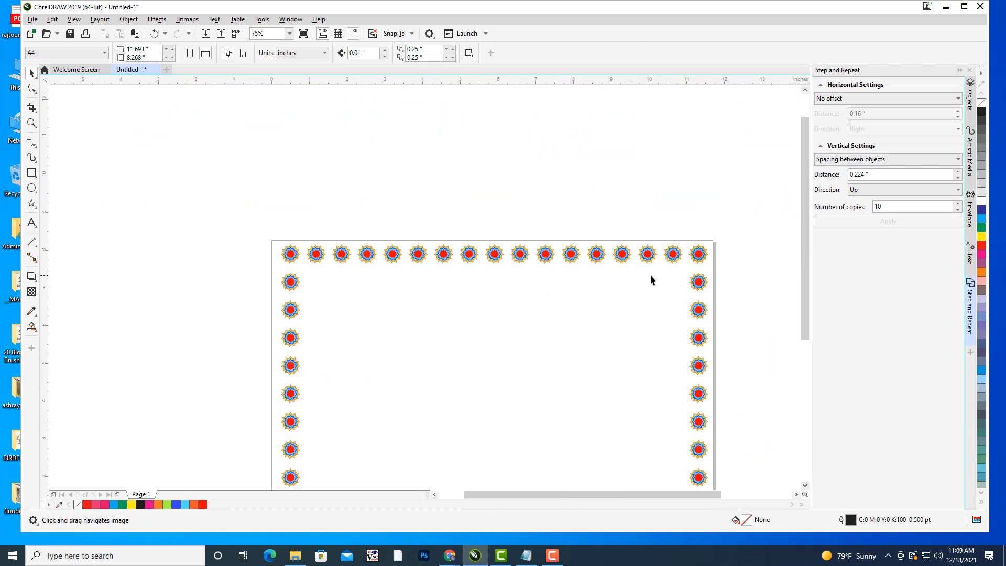
pyautogui.moveTo(650, 275); pyautogui.dragTo(593, 215)
pyautogui.scroll(1, 640, 184)
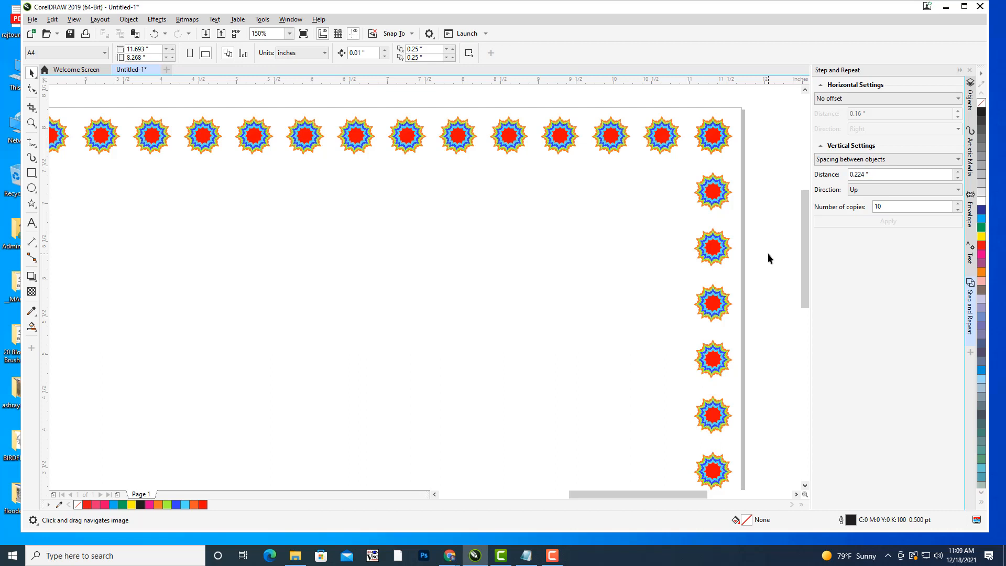
pyautogui.scroll(-2, 646, 207)
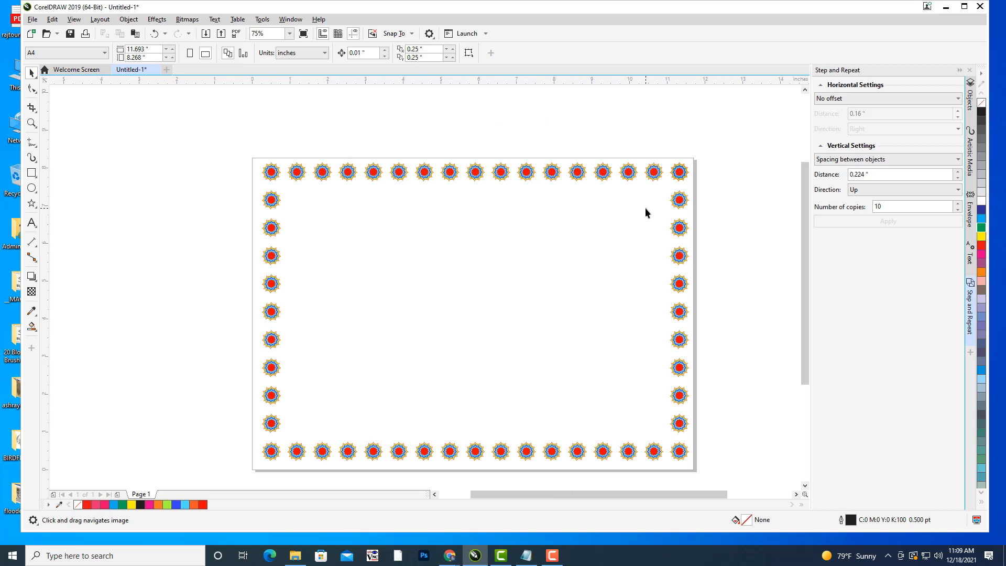
pyautogui.moveTo(621, 201); pyautogui.dragTo(610, 191)
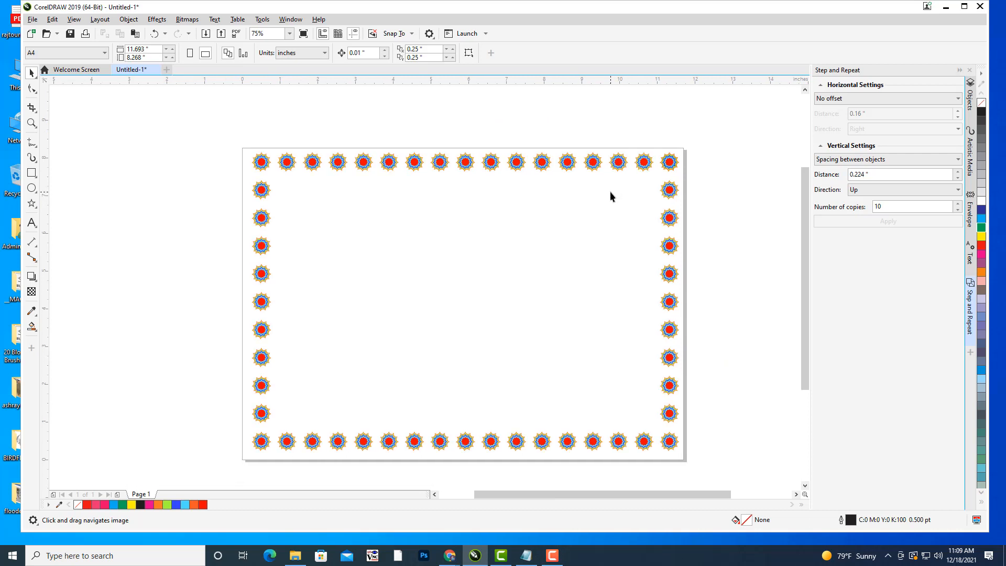
pyautogui.moveTo(524, 151)
pyautogui.mouseDown()
pyautogui.moveTo(540, 154)
pyautogui.moveTo(530, 159)
pyautogui.mouseUp()
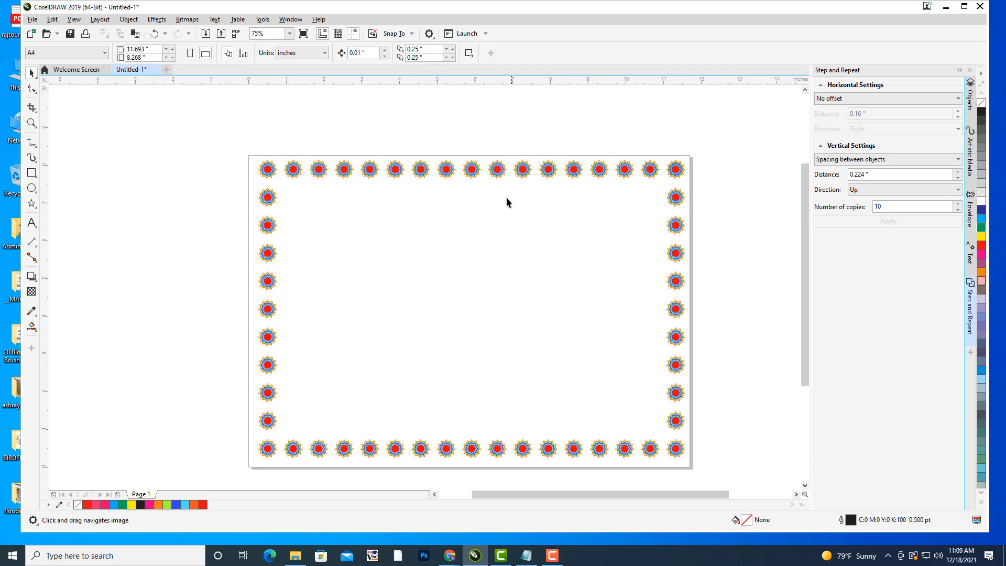
pyautogui.moveTo(508, 202); pyautogui.dragTo(493, 202)
pyautogui.moveTo(636, 217); pyautogui.dragTo(595, 261)
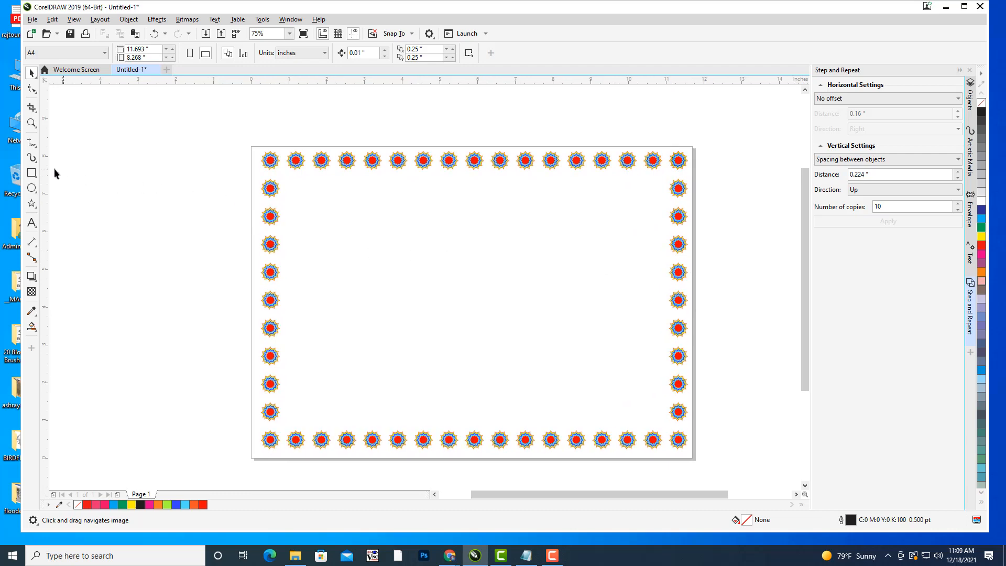
# Draw a rectangle about 9.98 × 6.44 inches inside the mandala border and round its corners to a radius of about 1.25 inches
pyautogui.click(31, 174)
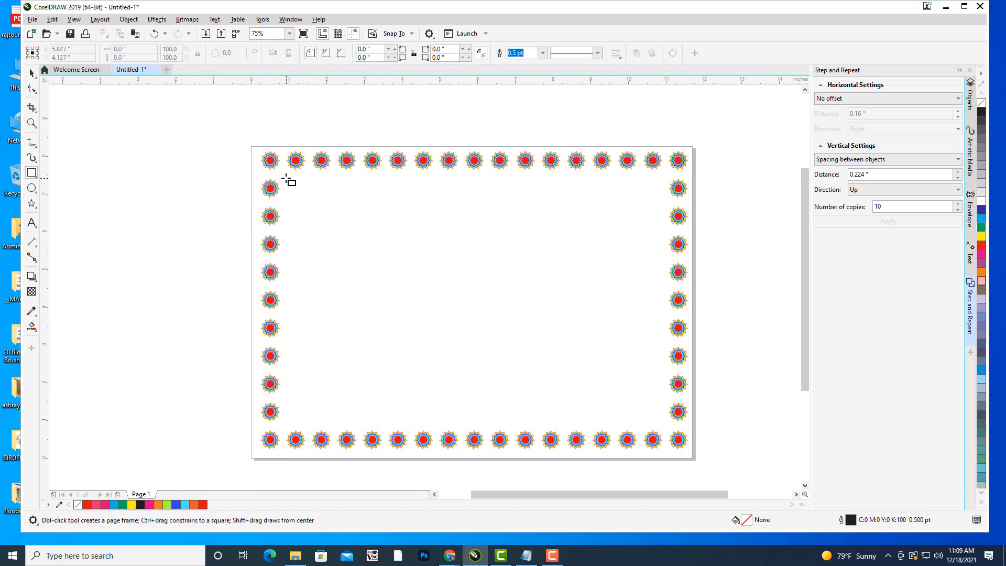
pyautogui.moveTo(287, 179); pyautogui.dragTo(663, 421)
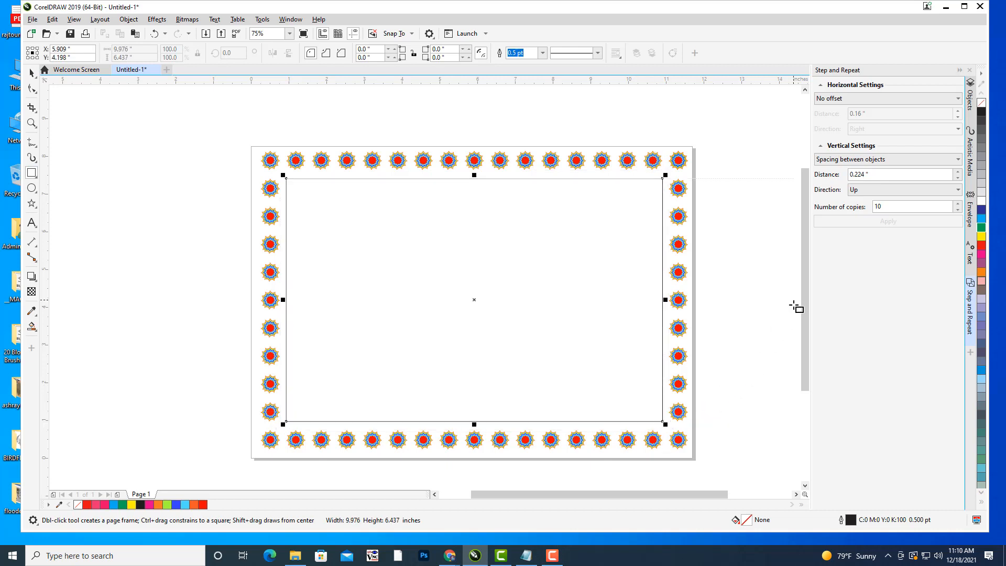
pyautogui.click(31, 89)
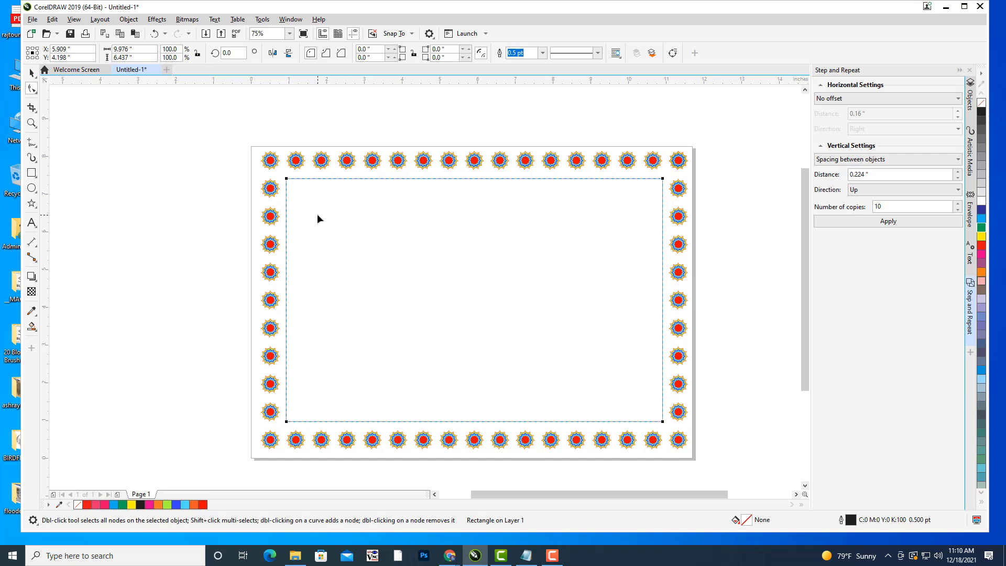
pyautogui.moveTo(287, 179); pyautogui.dragTo(330, 225)
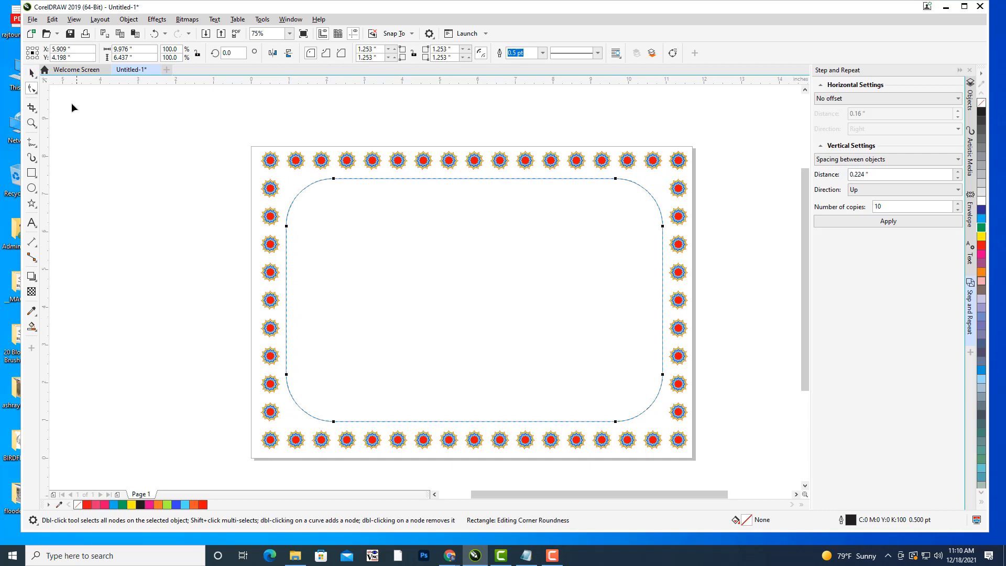
pyautogui.click(31, 73)
pyautogui.click(85, 140)
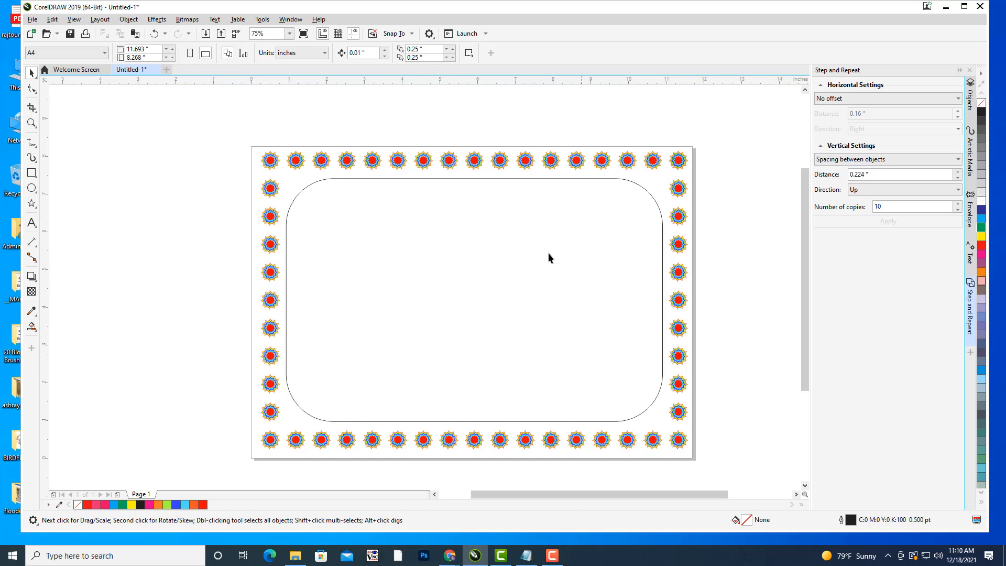
# Make a smaller copy of the rounded rectangle inside it and reduce the copy to about 9.18 × 5.32 inches
pyautogui.click(647, 195)
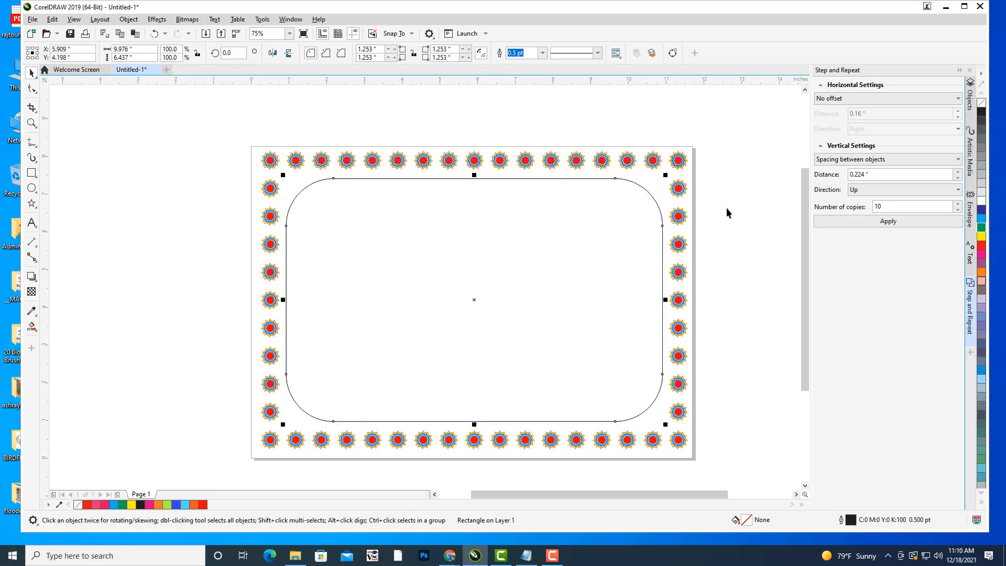
pyautogui.moveTo(666, 173); pyautogui.dragTo(659, 180)
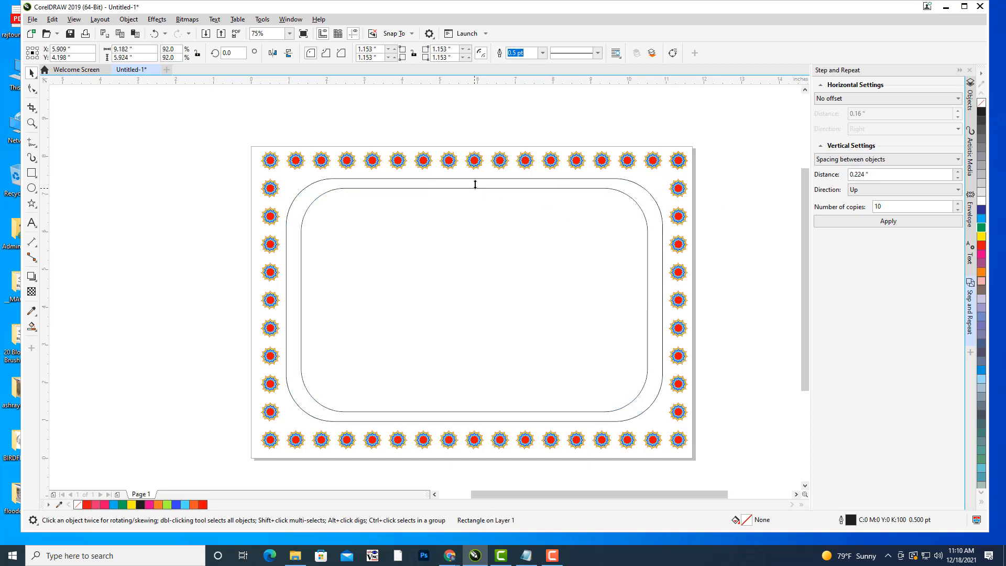
pyautogui.moveTo(474, 185); pyautogui.dragTo(475, 198)
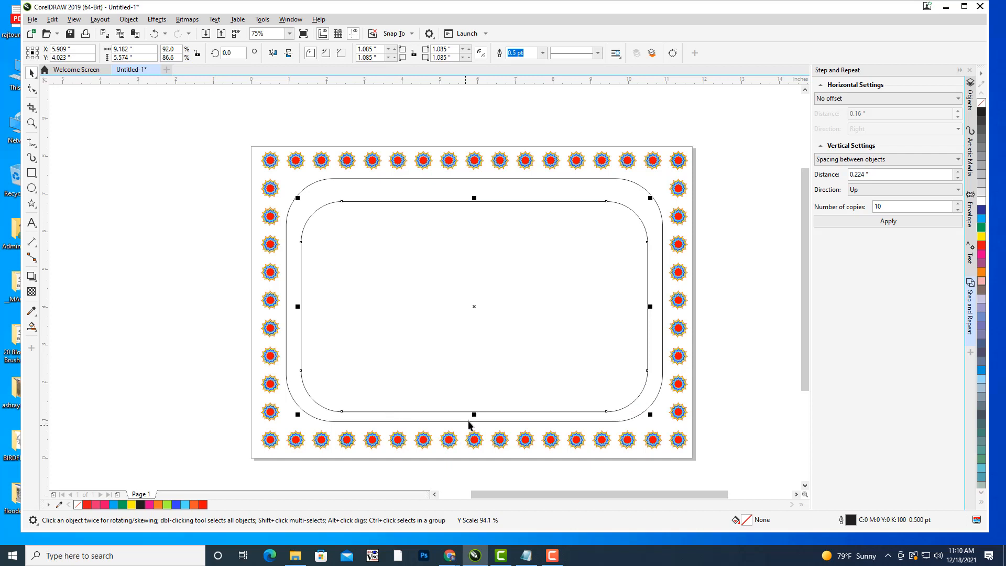
pyautogui.moveTo(474, 415); pyautogui.dragTo(474, 405)
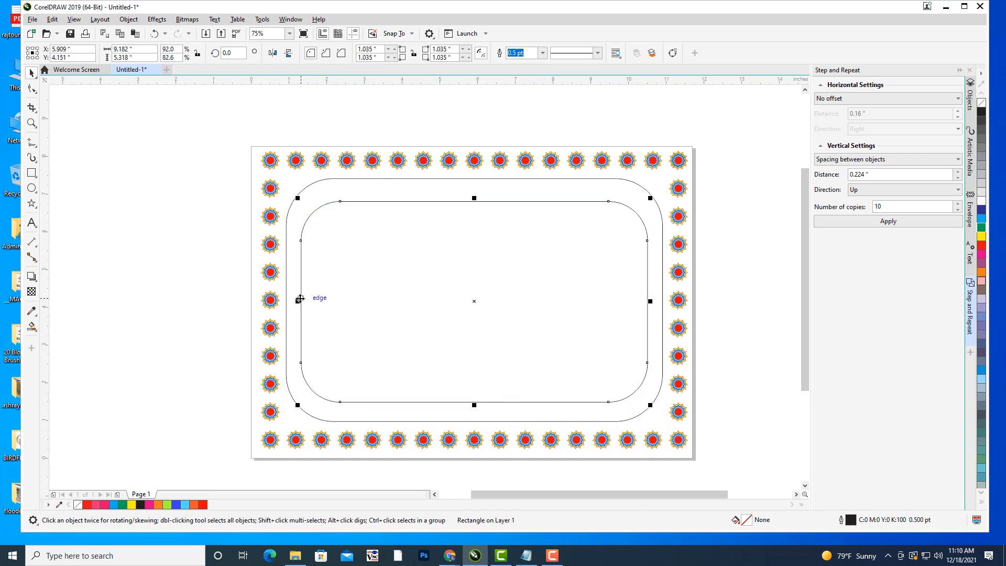
# Adjust the inner rounded rectangle's left and top edges to about 9.07 × 5.41 inches overall and nudge it slightly up
pyautogui.moveTo(299, 299); pyautogui.dragTo(304, 299)
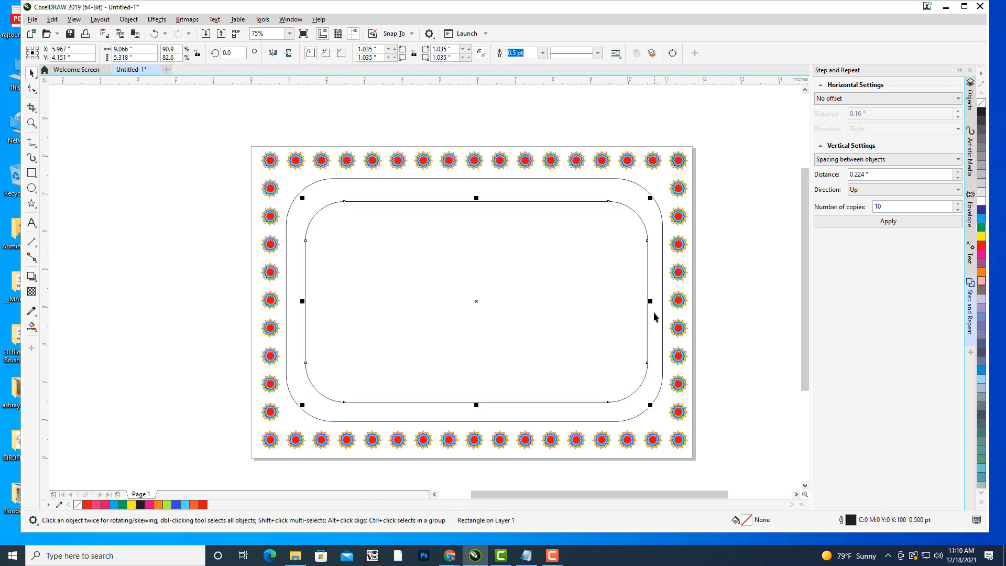
pyautogui.moveTo(652, 302); pyautogui.dragTo(652, 299)
pyautogui.moveTo(476, 198); pyautogui.dragTo(476, 194)
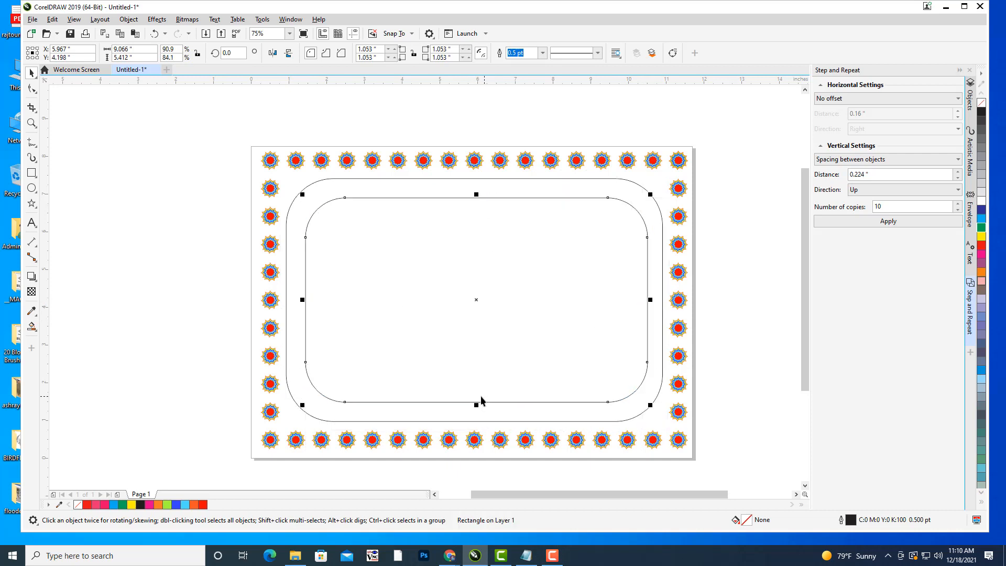
pyautogui.moveTo(477, 404); pyautogui.dragTo(476, 404)
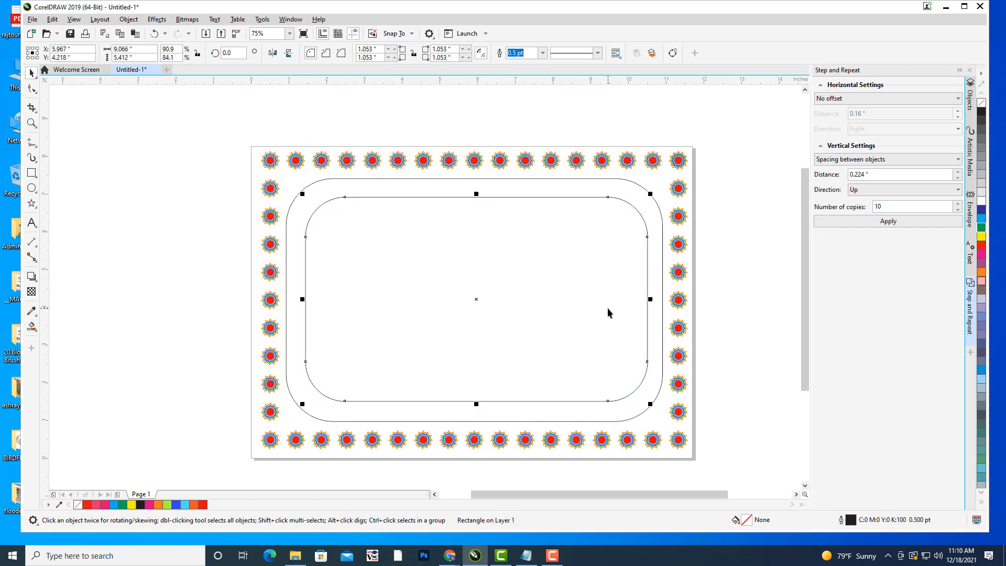
pyautogui.press('Up')
pyautogui.press('Up')
pyautogui.click(561, 123)
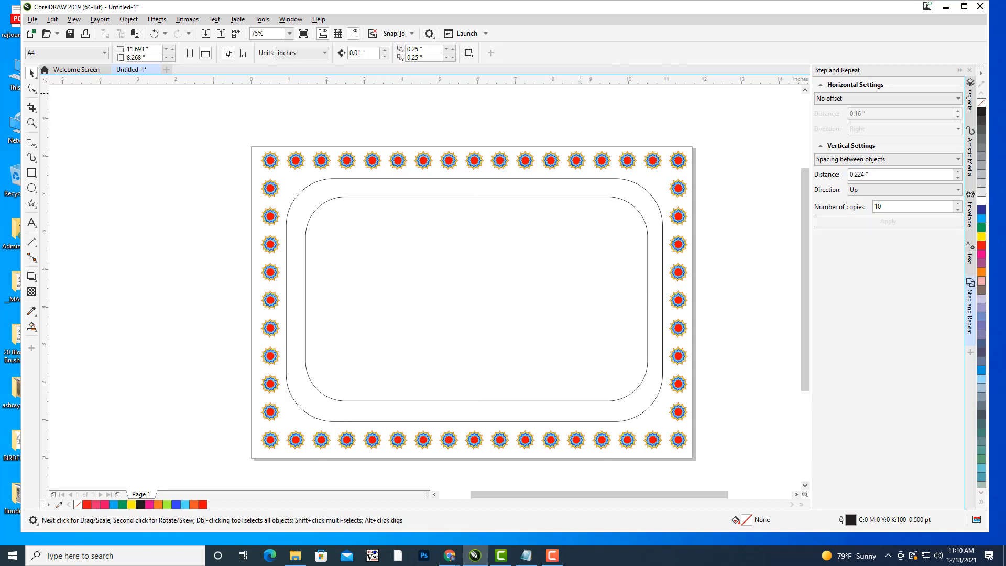
# Add a page-frame rectangle of 11.693 × 8.268 inches around the full page and leave all objects deselected
pyautogui.doubleClick(33, 173)
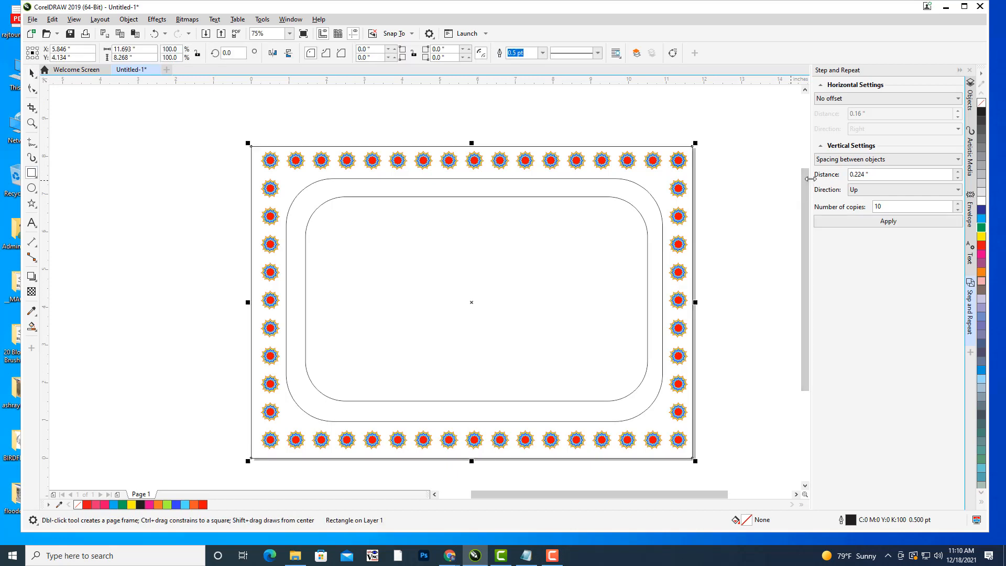
pyautogui.click(32, 73)
pyautogui.click(97, 140)
pyautogui.click(650, 193)
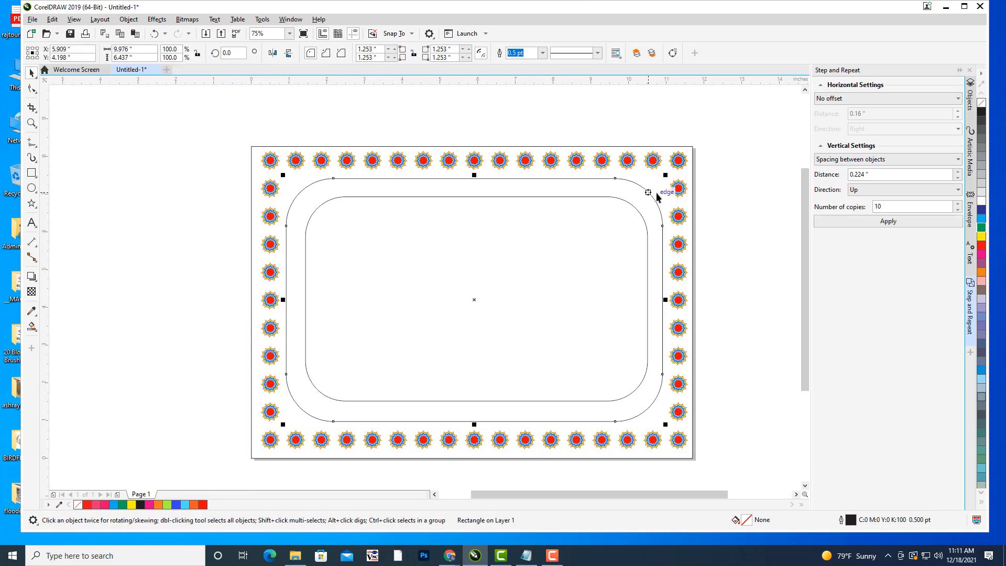
pyautogui.click(714, 202)
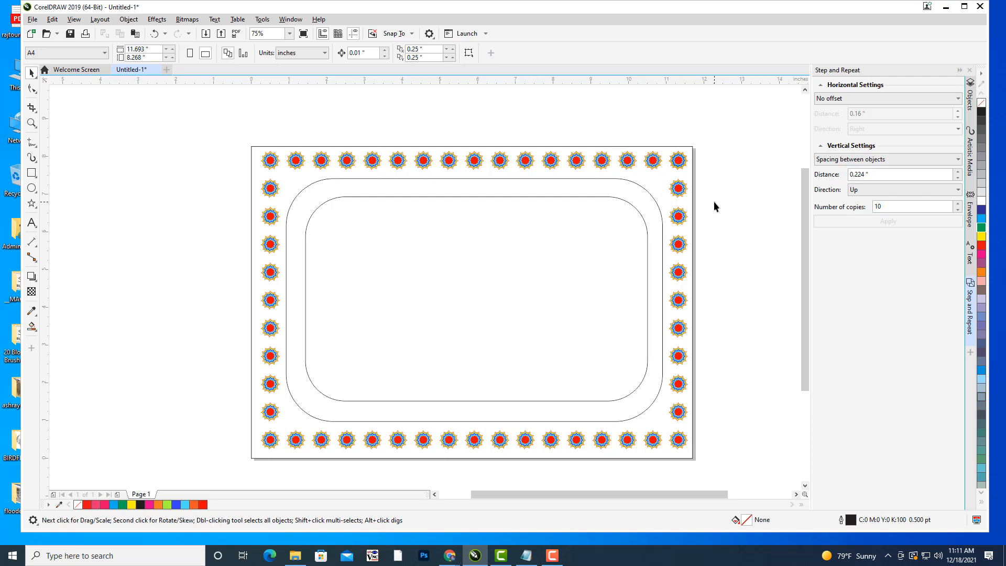
# Smart-fill the outer border area between the page frame and the outer rounded rectangle with green #8BFA0D
pyautogui.click(31, 326)
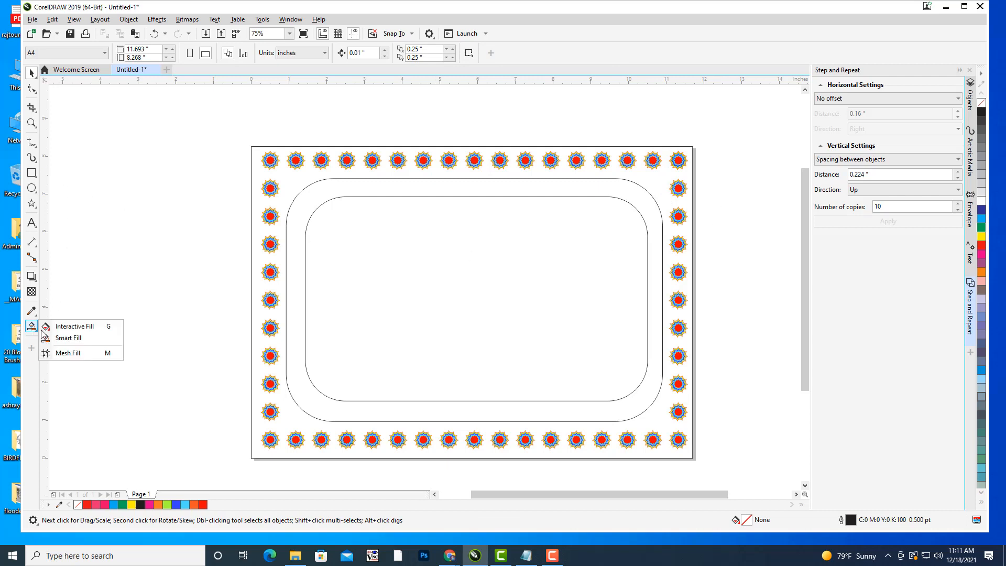
pyautogui.click(53, 337)
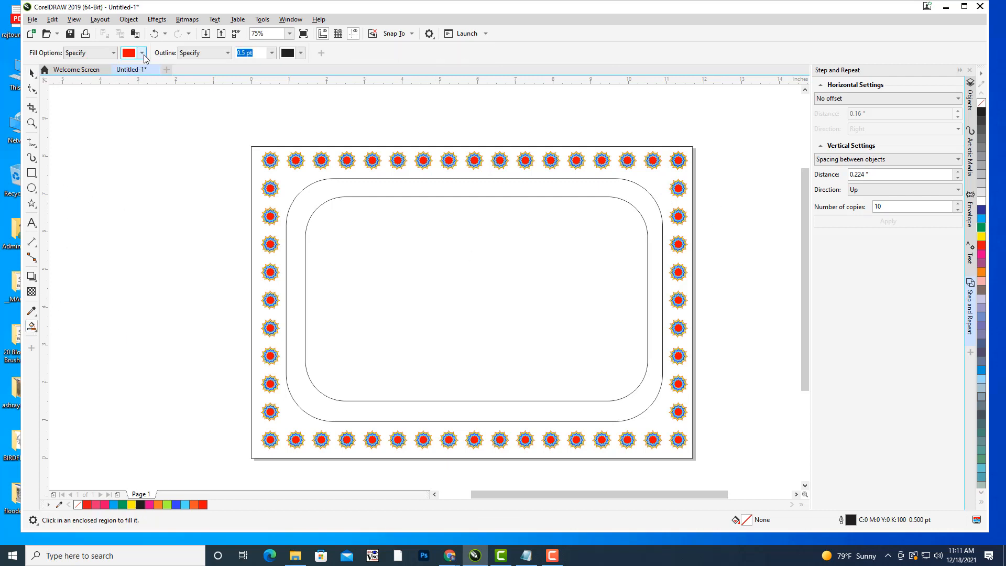
pyautogui.click(142, 53)
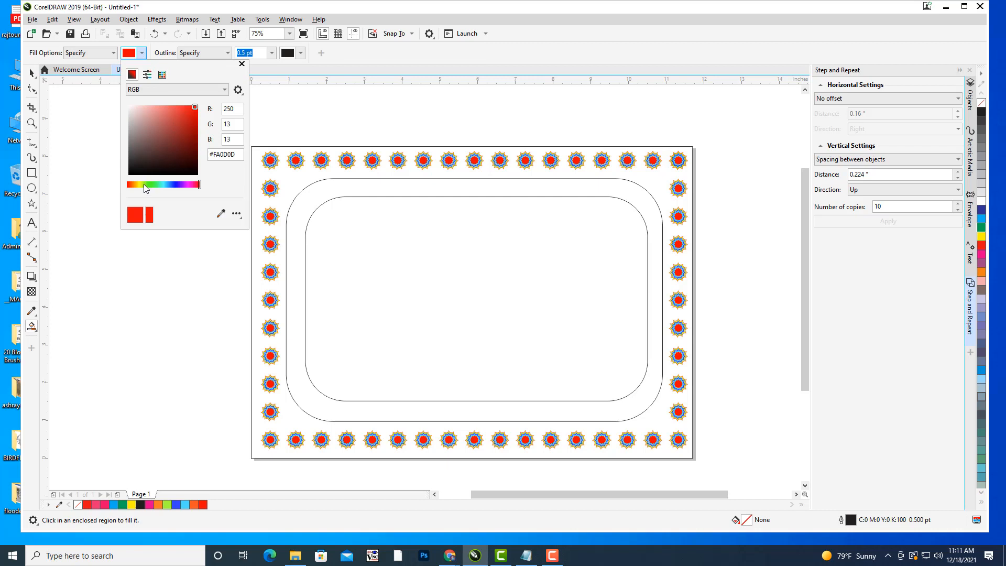
pyautogui.click(145, 184)
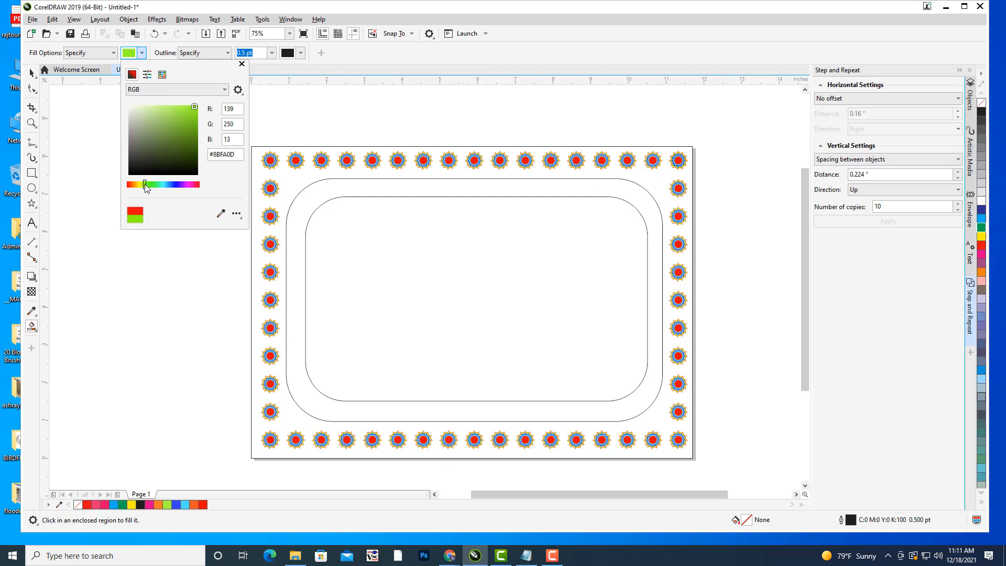
pyautogui.click(289, 180)
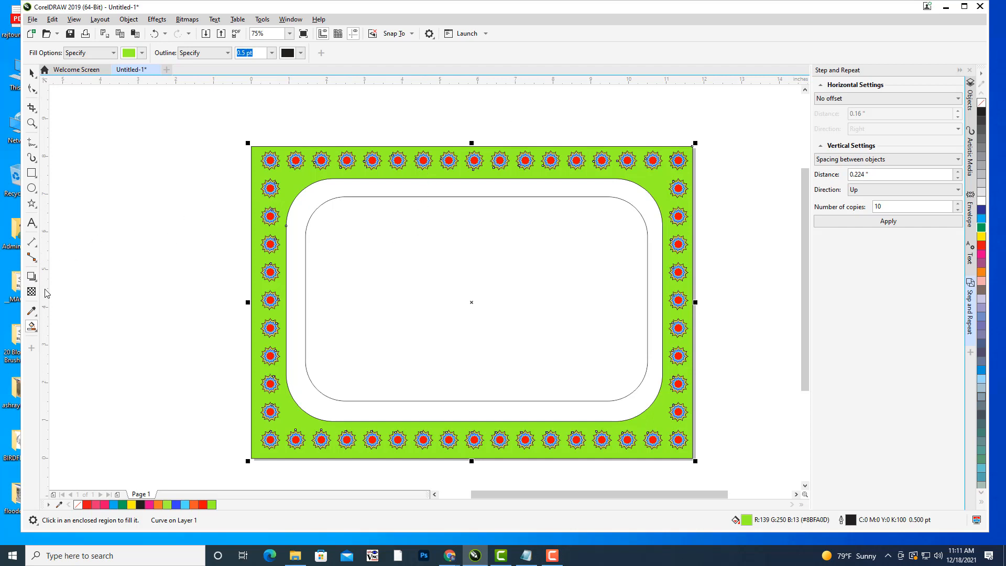
# Smart-fill the band between the two rounded rectangles with orange #FA870D and deselect everything
pyautogui.click(31, 326)
pyautogui.click(142, 54)
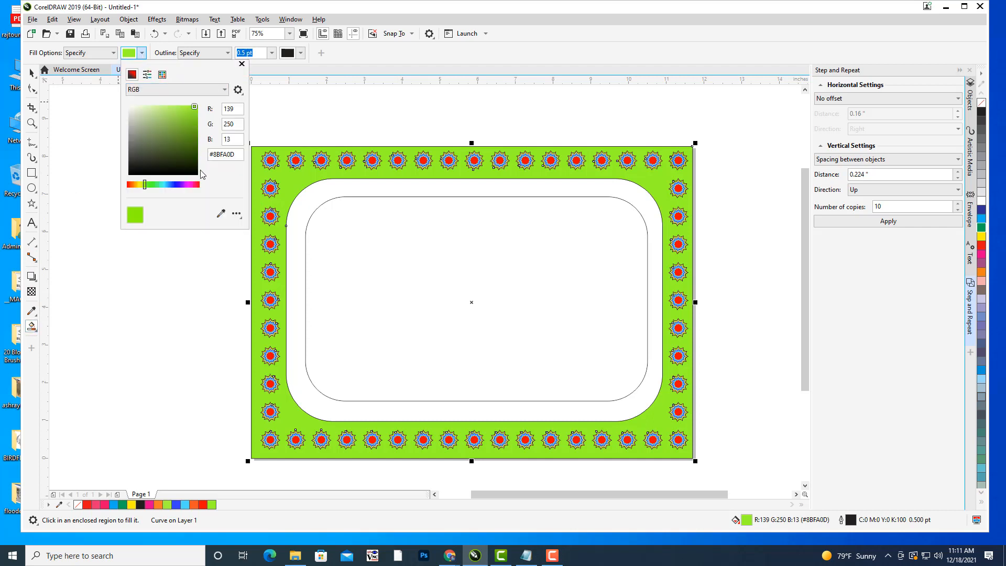
pyautogui.click(135, 184)
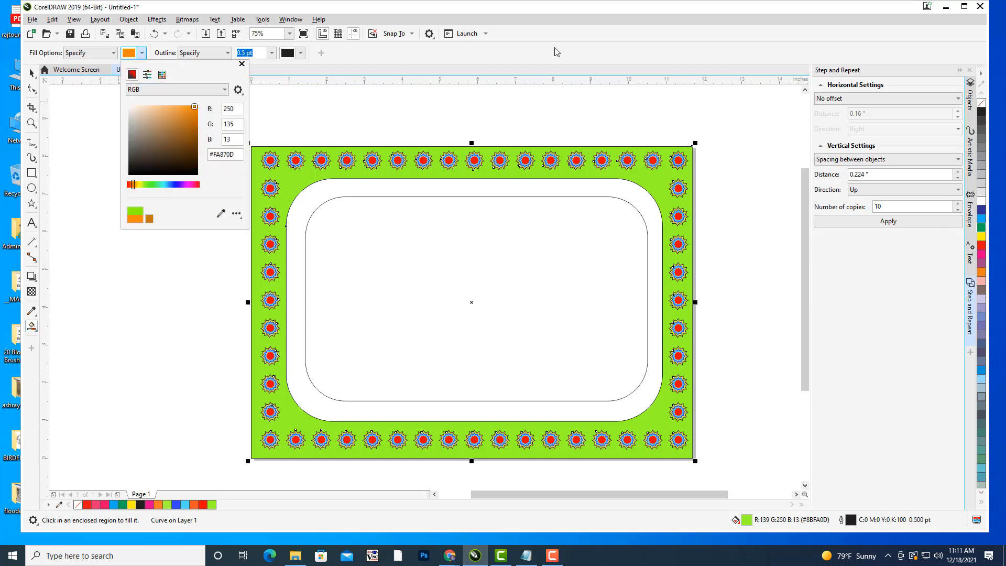
pyautogui.click(324, 186)
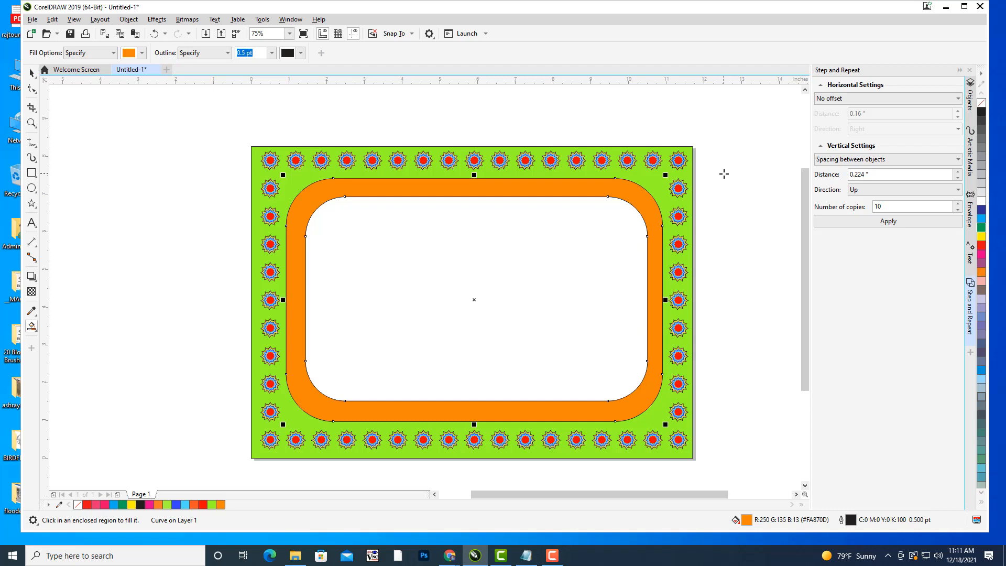
pyautogui.click(32, 72)
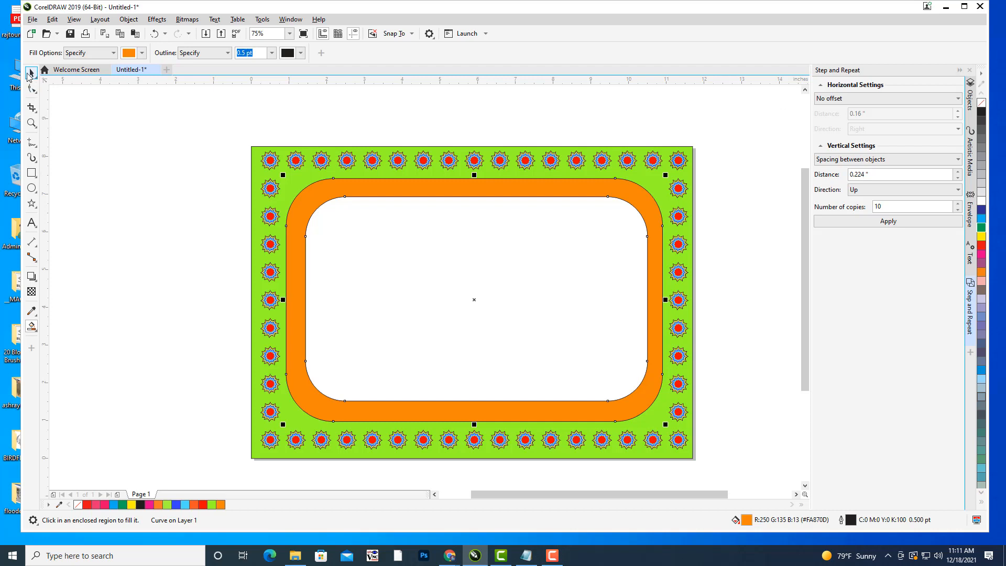
pyautogui.click(79, 140)
pyautogui.scroll(-2, 608, 257)
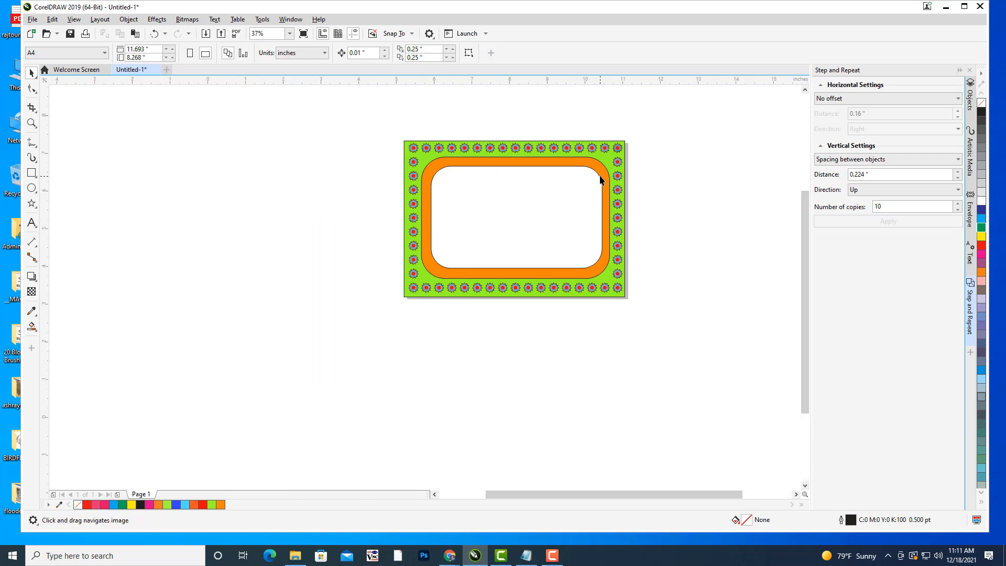
pyautogui.scroll(2, 602, 181)
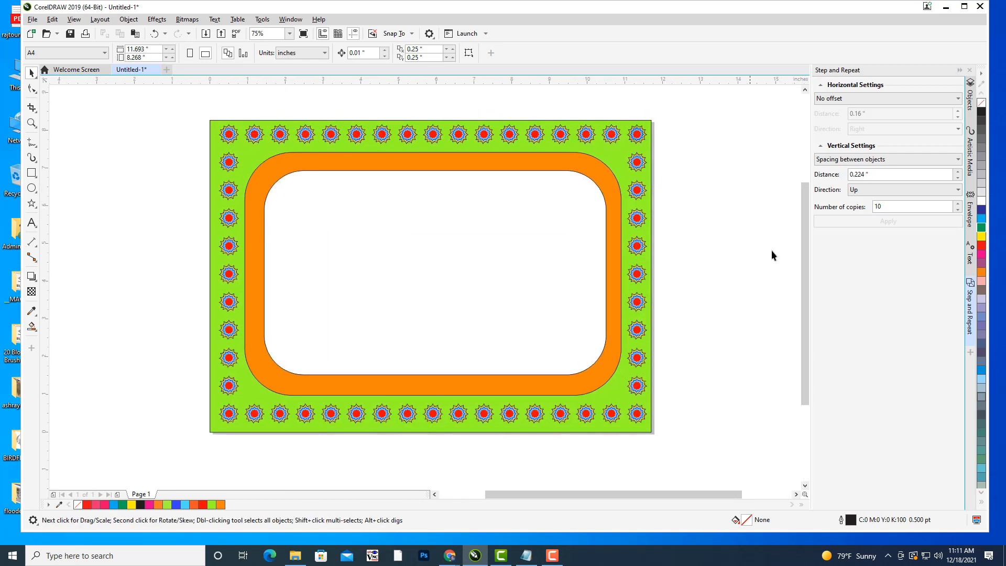
pyautogui.moveTo(646, 227); pyautogui.dragTo(643, 227)
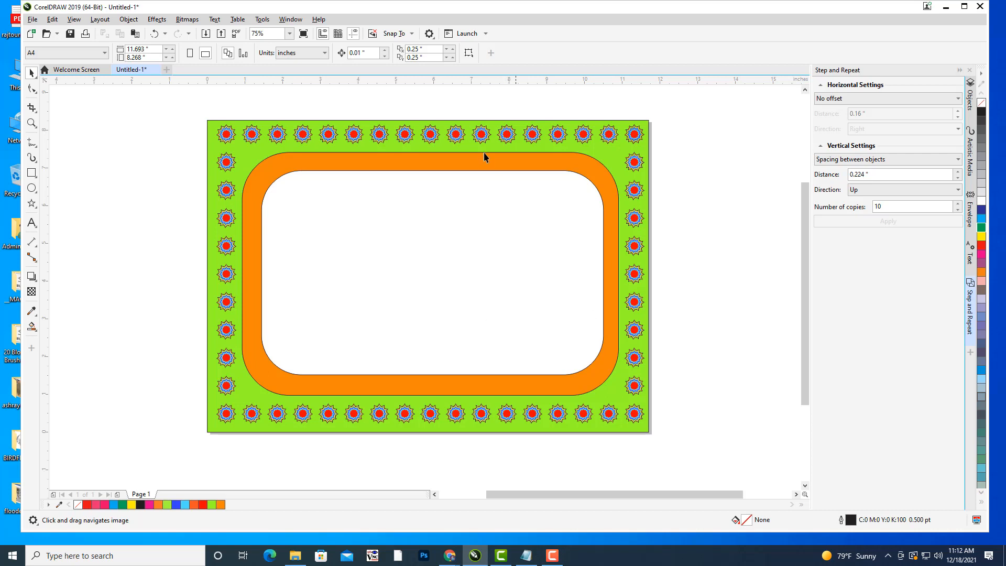
pyautogui.moveTo(573, 178); pyautogui.dragTo(598, 187)
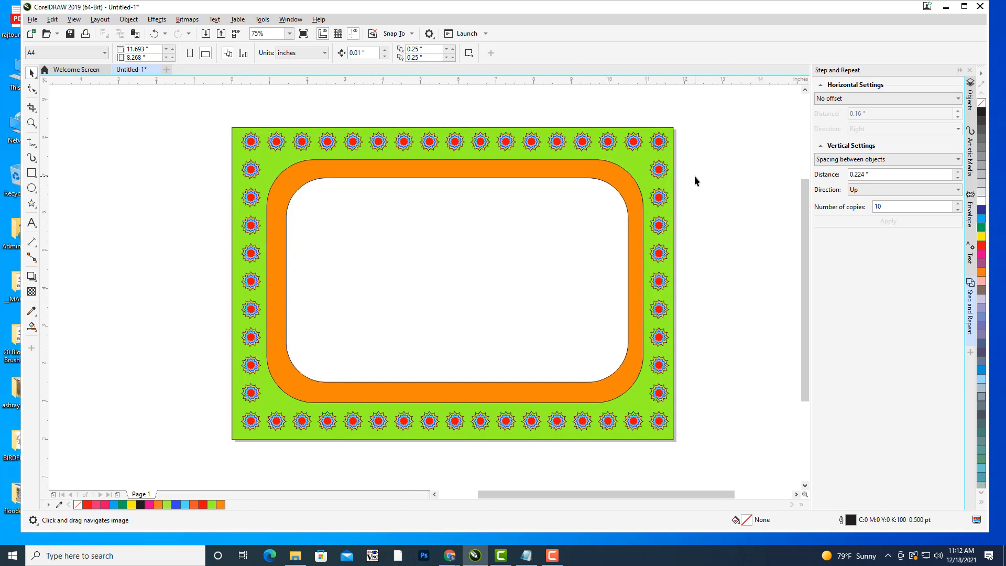
pyautogui.moveTo(695, 177); pyautogui.dragTo(691, 177)
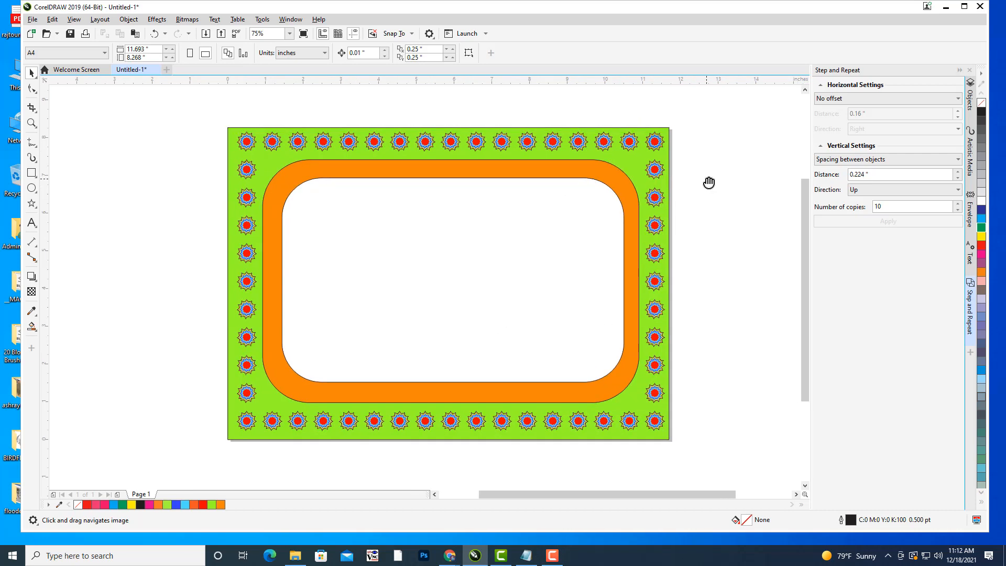
# Draw a heart common shape about 3.8 × 3.96 inches inside the inner rounded frame and fill it with red
pyautogui.click(32, 208)
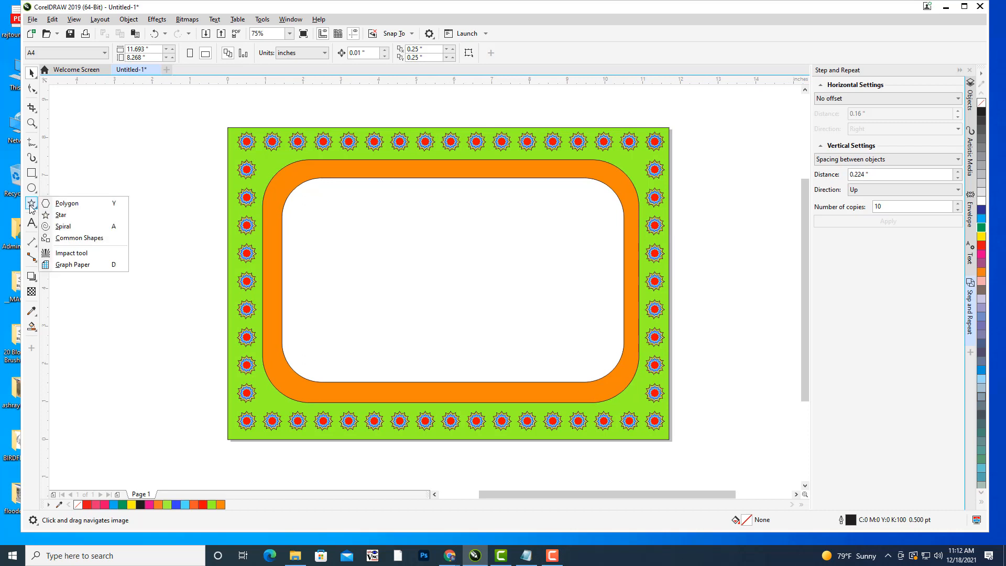
pyautogui.click(73, 241)
pyautogui.click(310, 52)
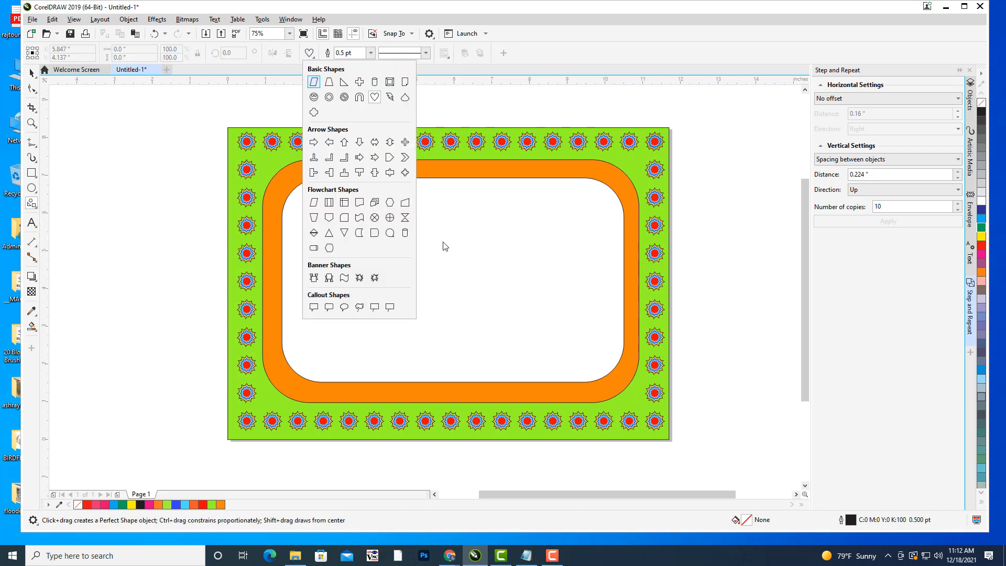
pyautogui.click(631, 45)
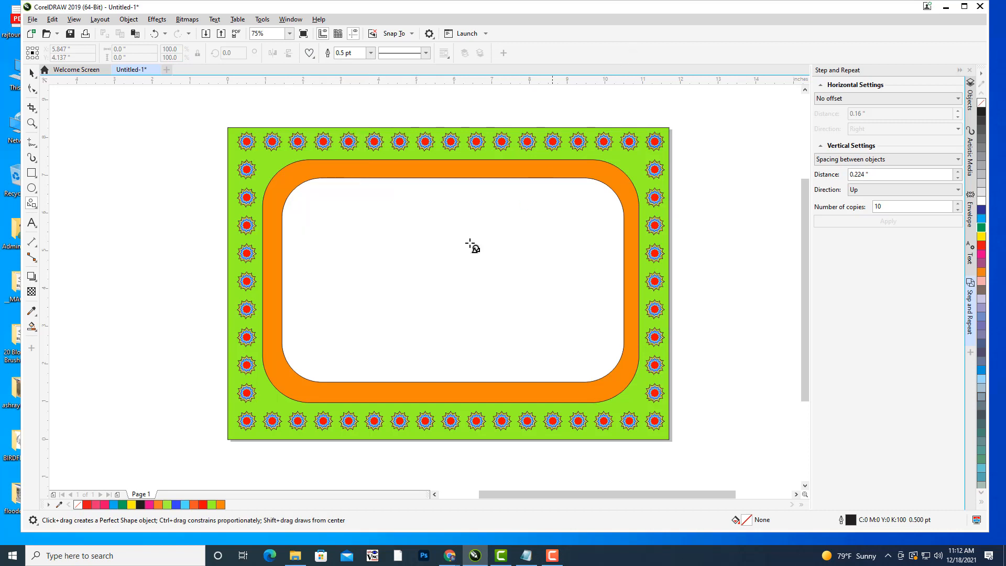
pyautogui.moveTo(385, 214)
pyautogui.mouseDown()
pyautogui.moveTo(388, 231)
pyautogui.moveTo(407, 230)
pyautogui.moveTo(535, 375)
pyautogui.moveTo(530, 368)
pyautogui.mouseUp()
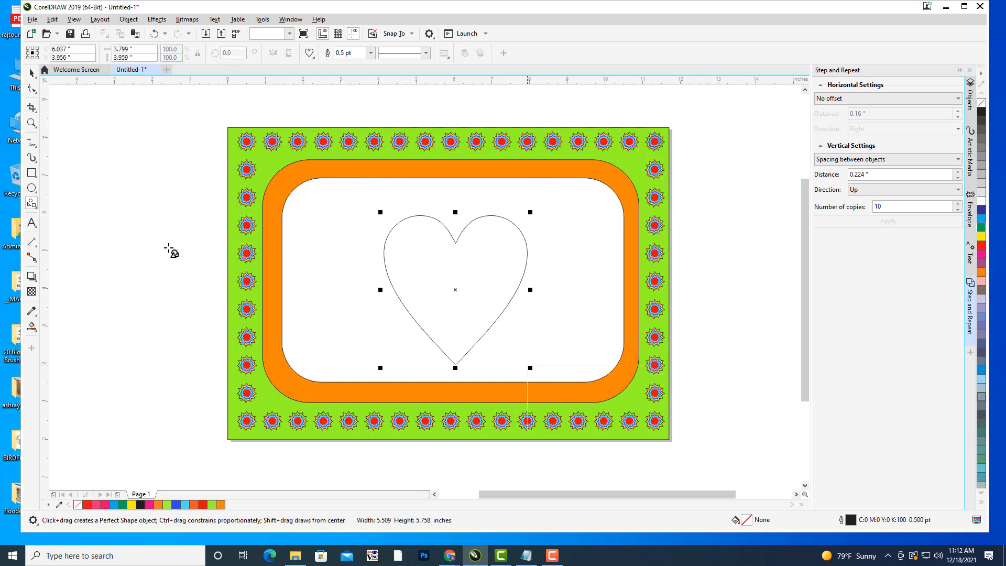
pyautogui.press('space')
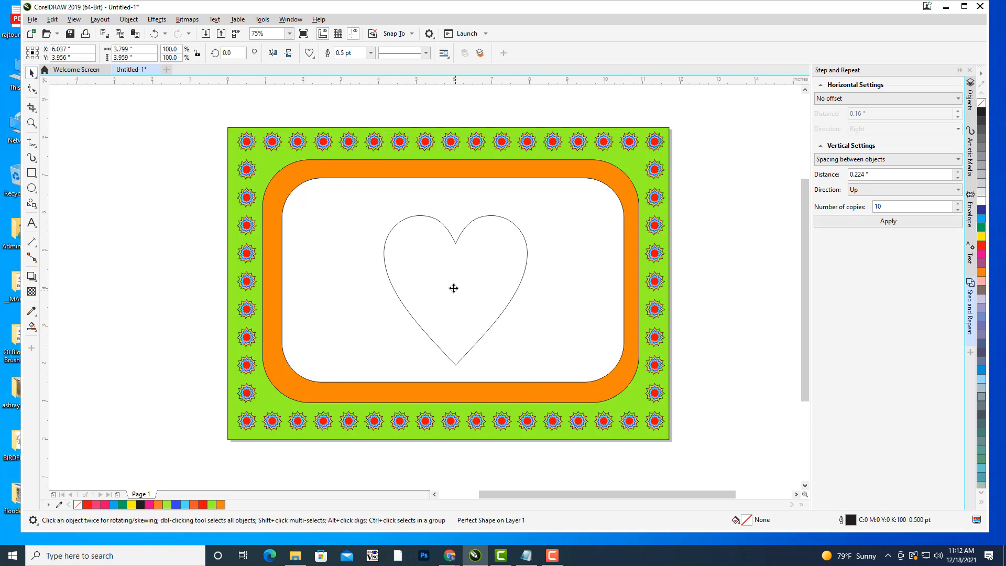
pyautogui.click(454, 289)
pyautogui.click(982, 246)
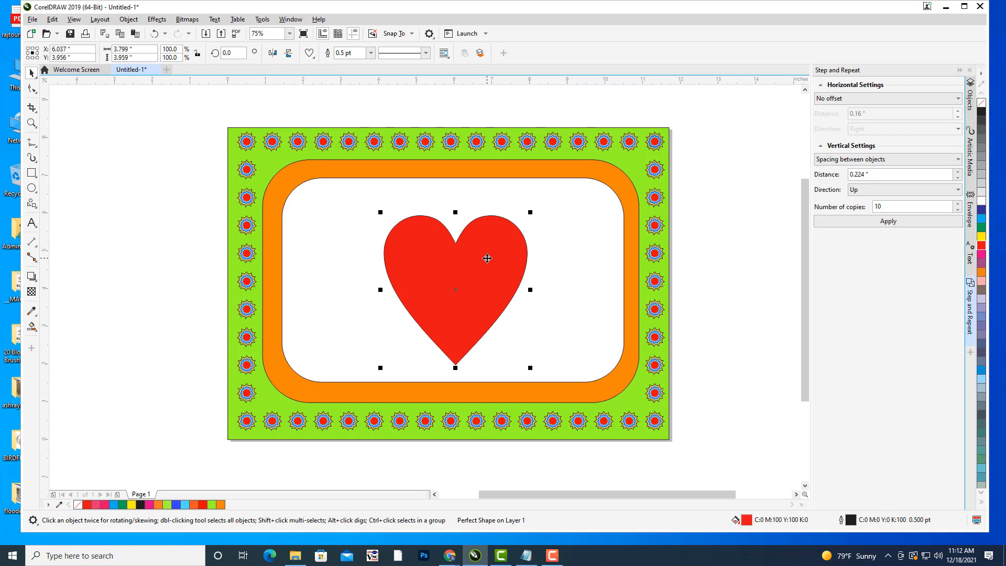
# Move the heart slightly up and nudge it to about X 6.027, Y 4.124 inches, leaving it deselected
pyautogui.moveTo(485, 259); pyautogui.dragTo(487, 251)
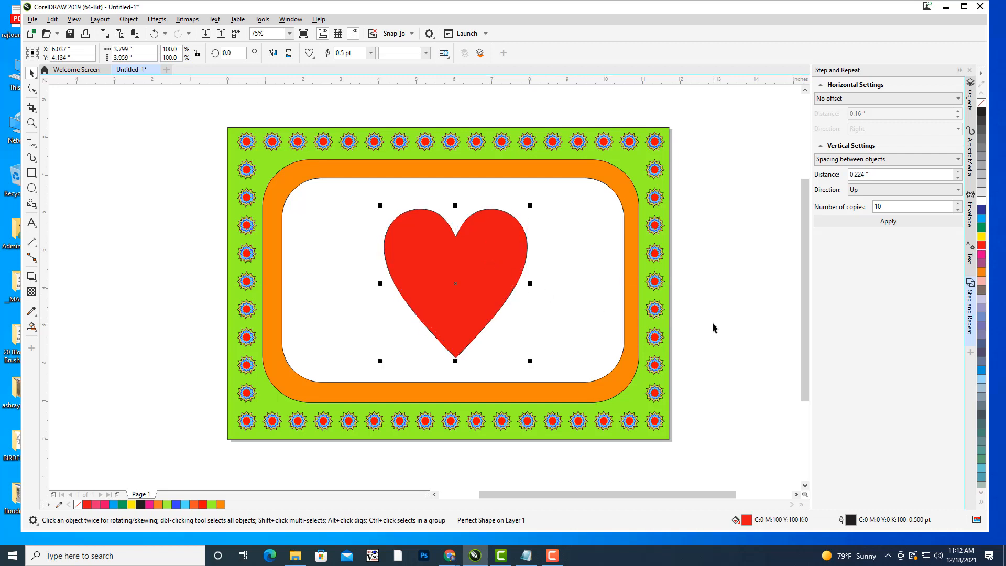
pyautogui.press('Left')
pyautogui.press('Down')
pyautogui.press('Down')
pyautogui.press('Up')
pyautogui.press('Up')
pyautogui.press('Down')
pyautogui.middleClick(683, 247)
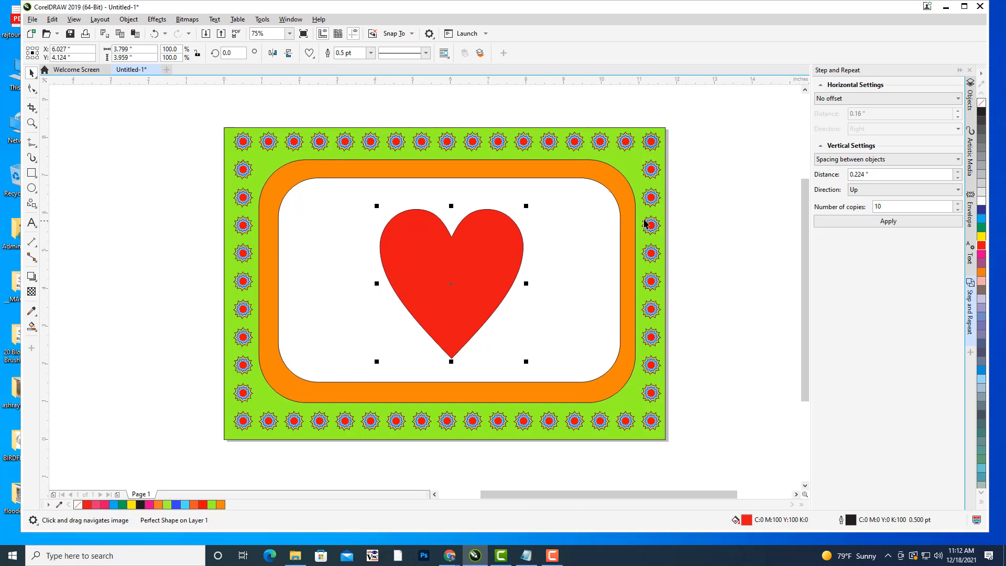
pyautogui.moveTo(645, 222); pyautogui.dragTo(670, 229)
pyautogui.click(676, 243)
pyautogui.moveTo(608, 186); pyautogui.dragTo(613, 190)
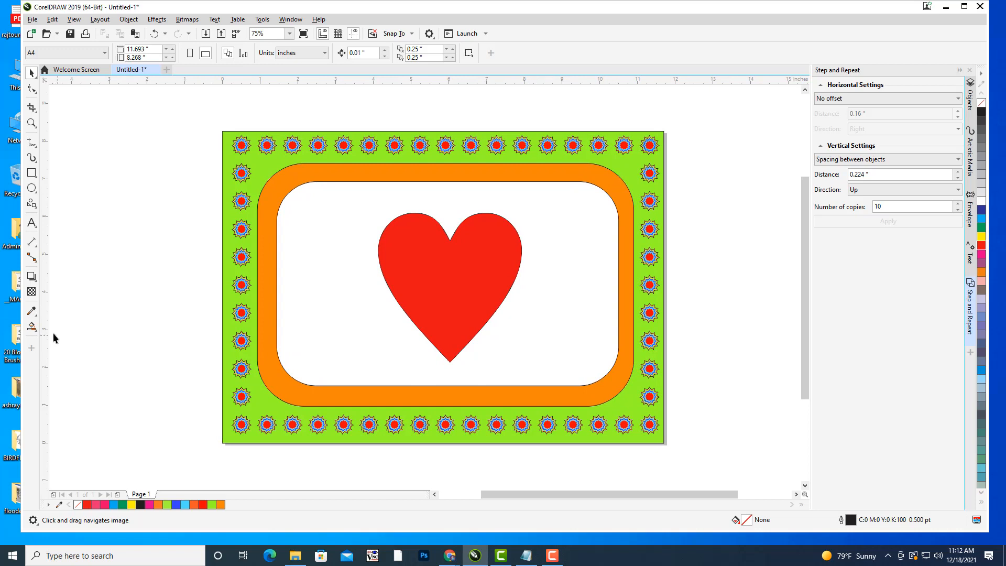
# Smart-fill the area around the heart inside the inner rounded frame with yellow #F2DE29
pyautogui.click(31, 326)
pyautogui.click(62, 339)
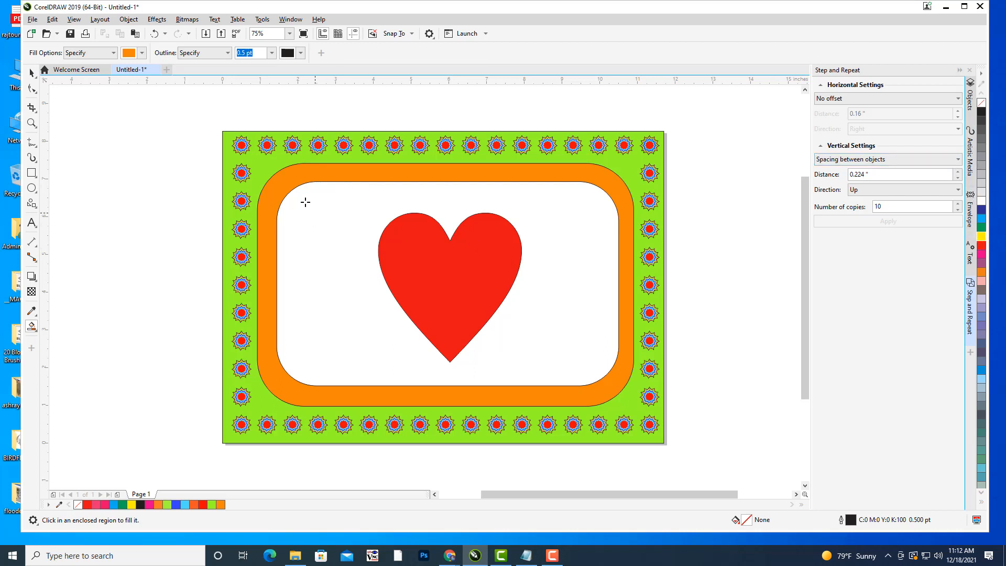
pyautogui.click(142, 52)
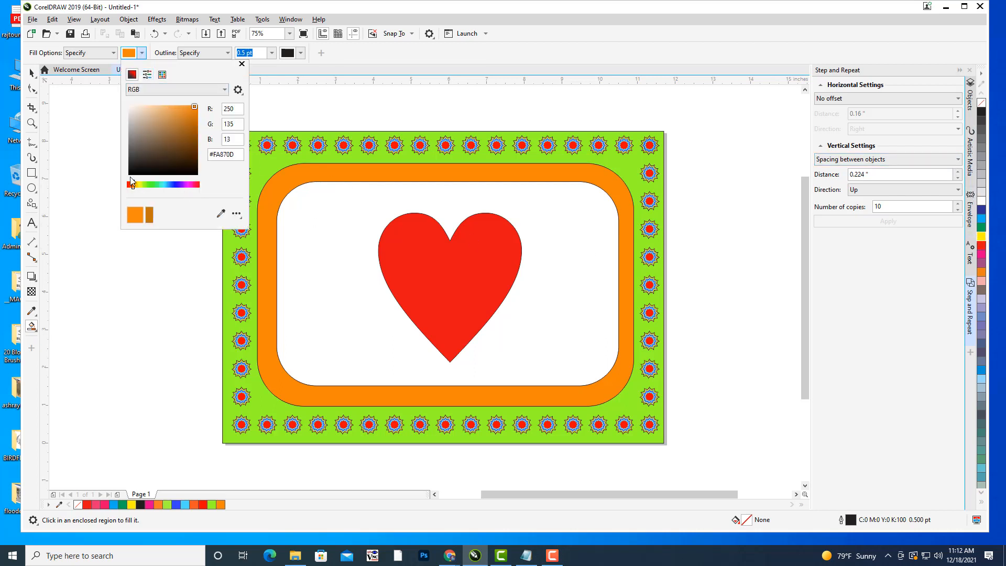
pyautogui.moveTo(134, 184); pyautogui.dragTo(138, 185)
pyautogui.click(187, 107)
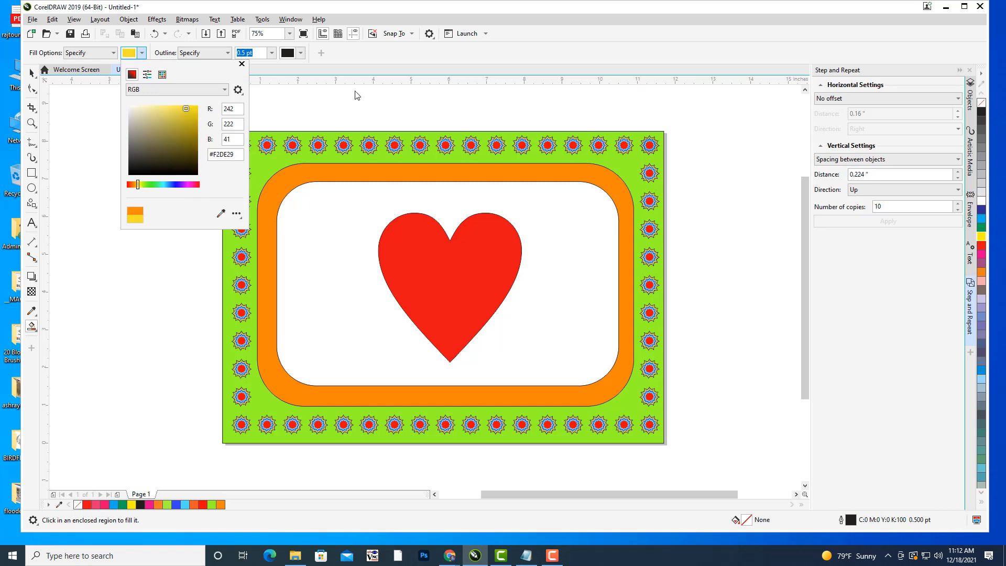
pyautogui.click(537, 63)
pyautogui.click(344, 195)
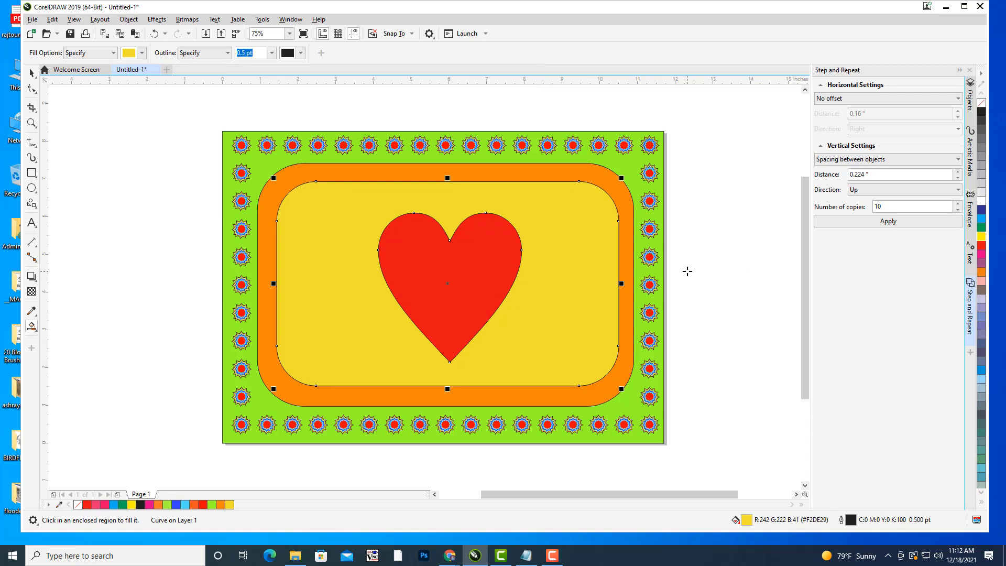
# Try the golden, orangeyellowgrad and REDSILK fountain fills on the area around the heart and apply the darkorange preset
pyautogui.press('F11')
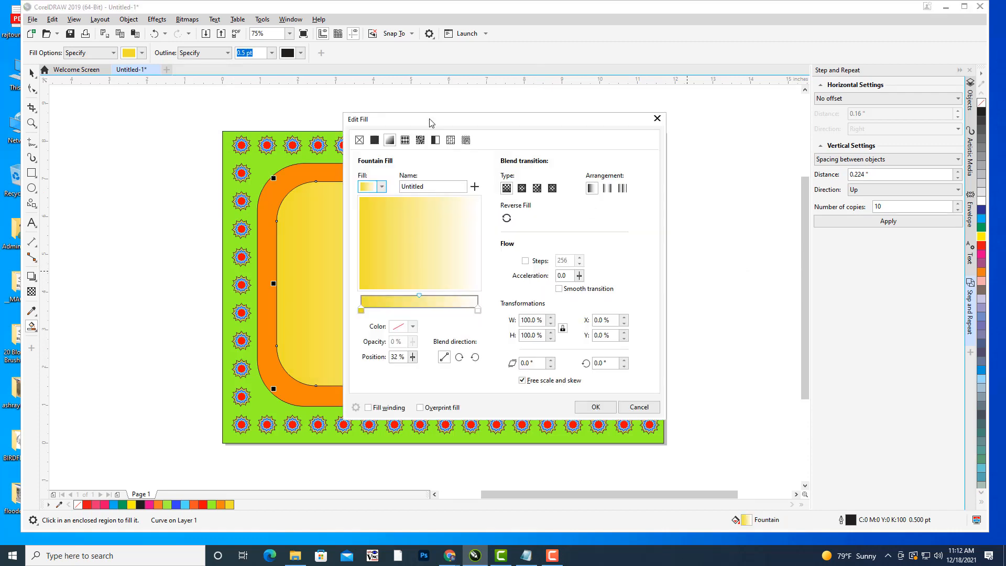
pyautogui.moveTo(431, 125); pyautogui.dragTo(763, 45)
pyautogui.click(714, 101)
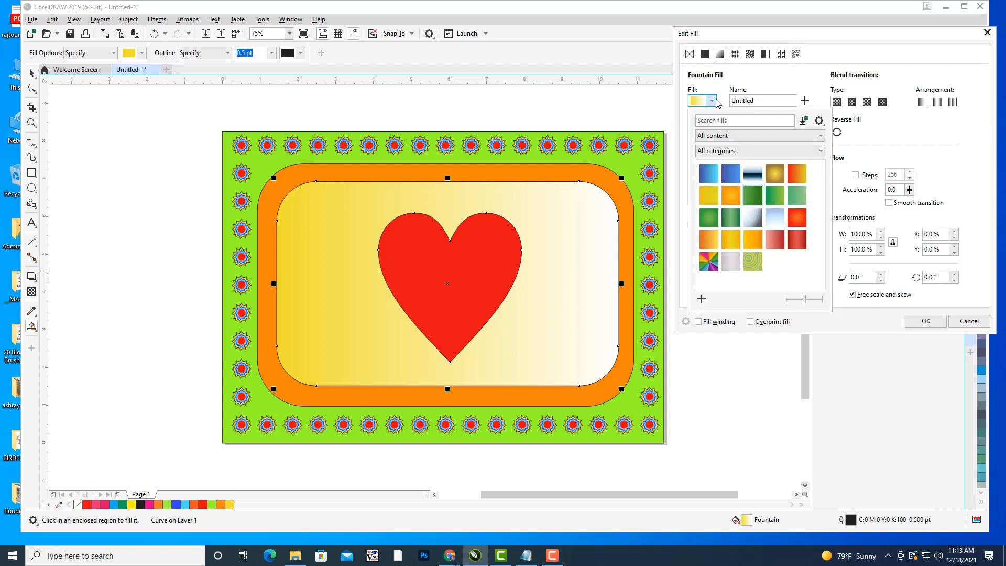
pyautogui.click(732, 197)
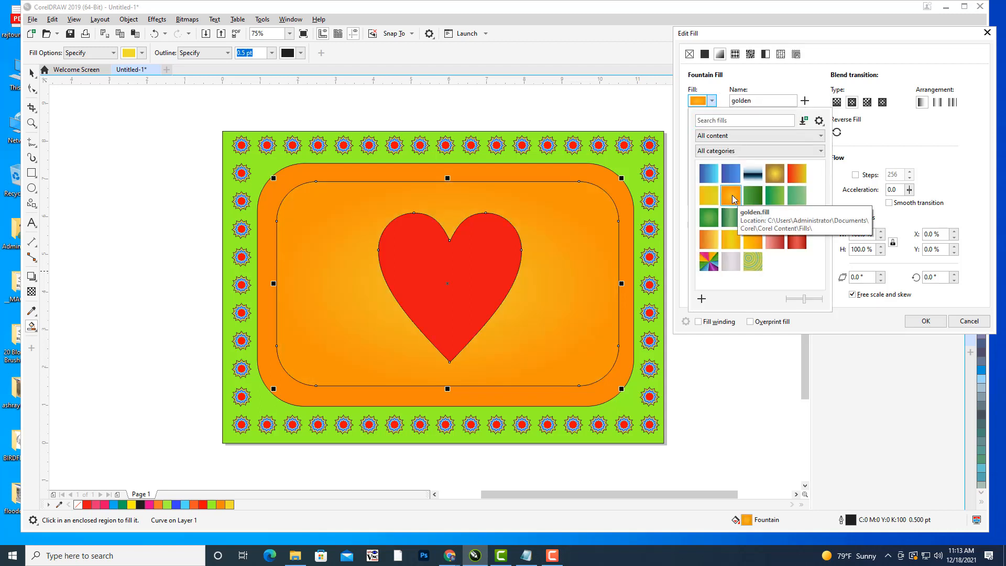
pyautogui.click(754, 240)
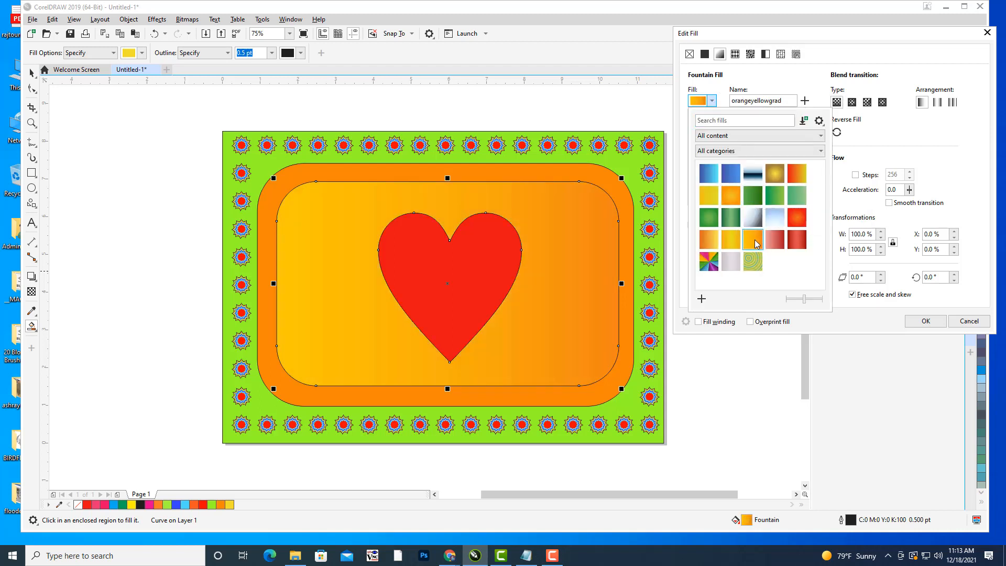
pyautogui.click(775, 174)
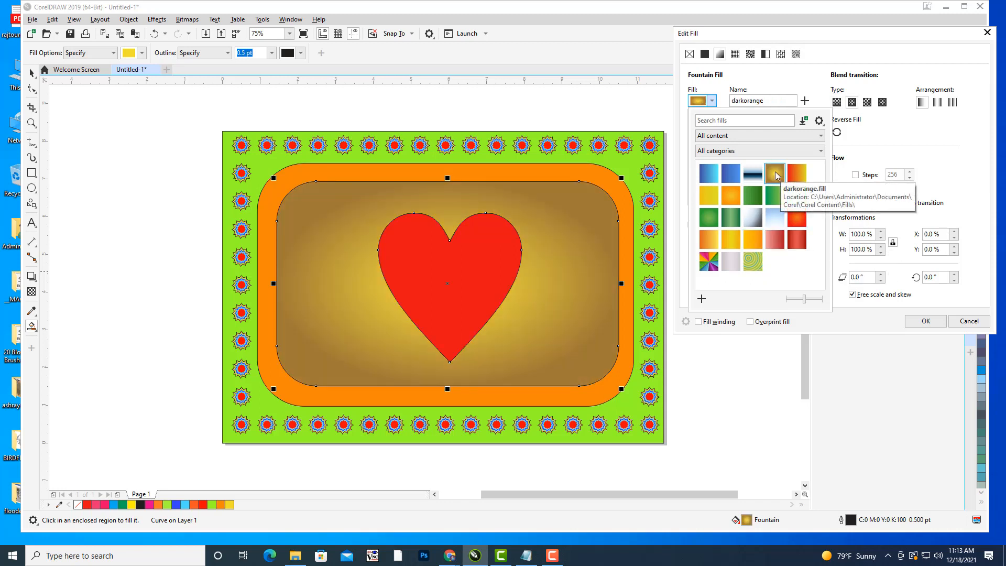
pyautogui.click(799, 245)
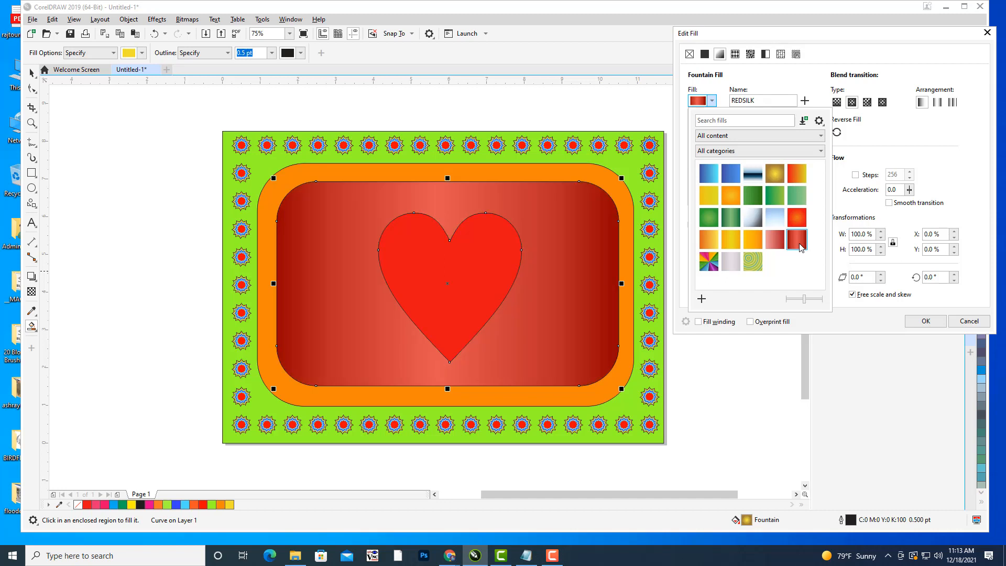
pyautogui.click(778, 173)
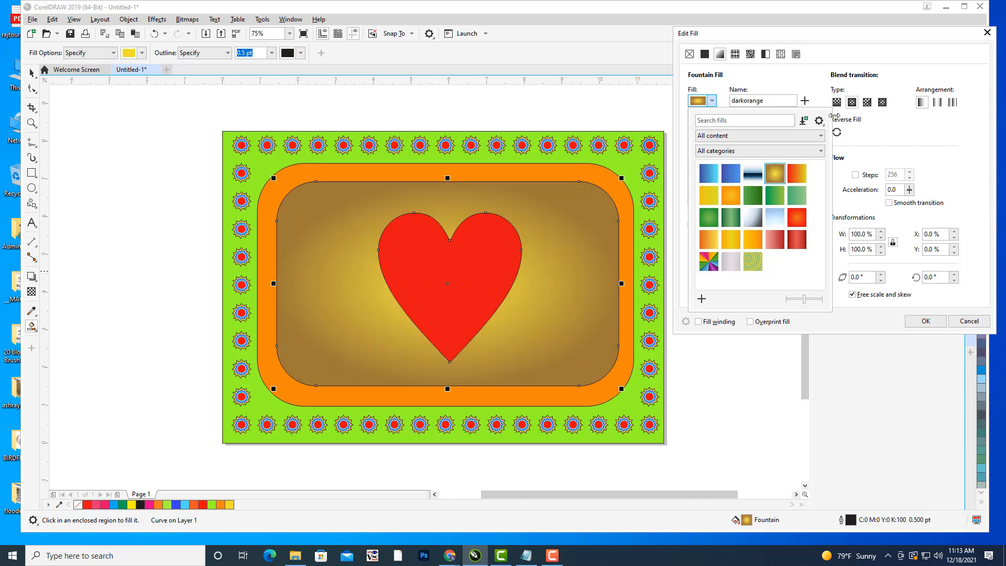
pyautogui.click(830, 50)
pyautogui.click(927, 321)
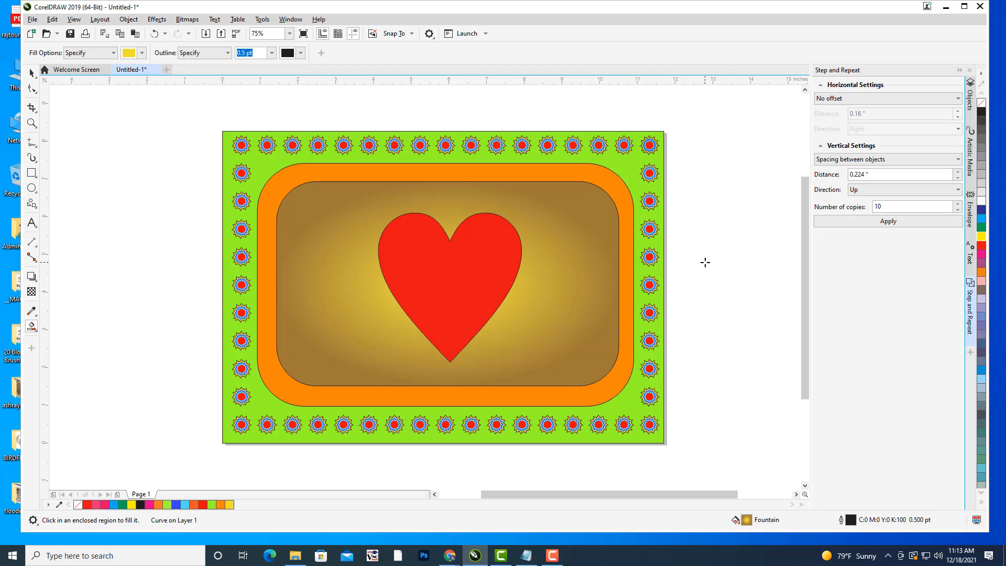
# Enlarge the elliptical fountain fill around the heart so its ellipse extends beyond the inner frame's top and right edges
pyautogui.click(32, 72)
pyautogui.click(565, 211)
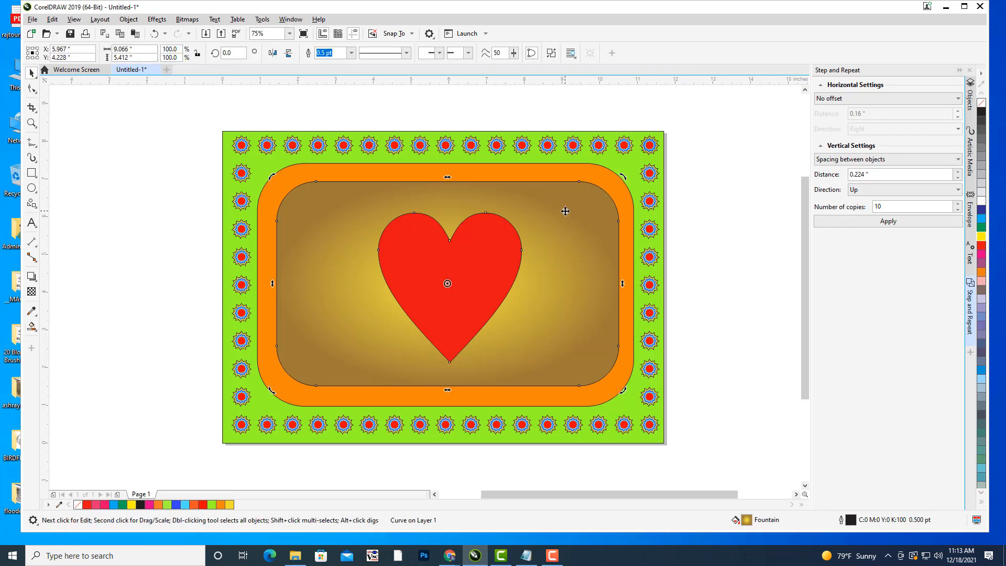
pyautogui.press('g')
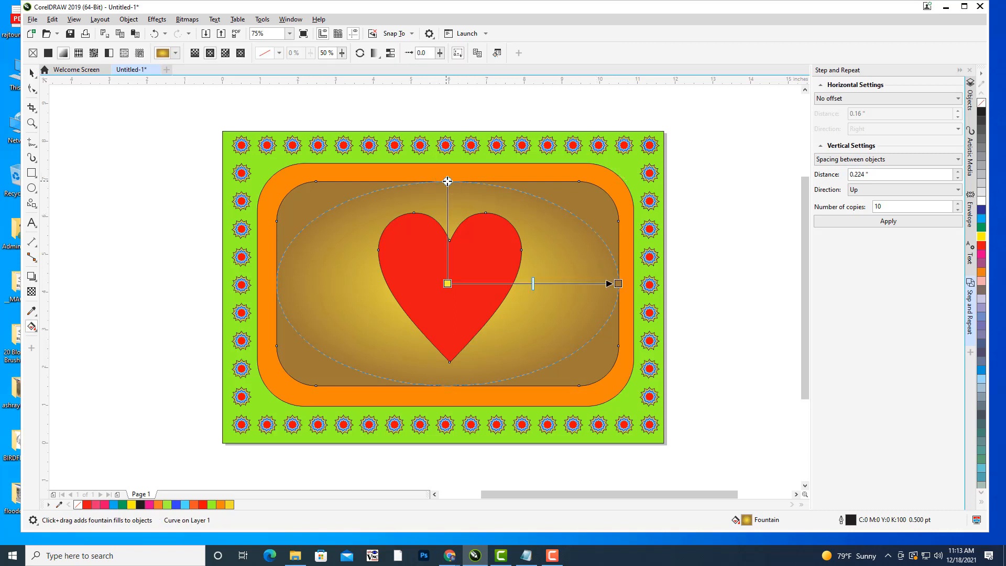
pyautogui.moveTo(447, 179); pyautogui.dragTo(449, 116)
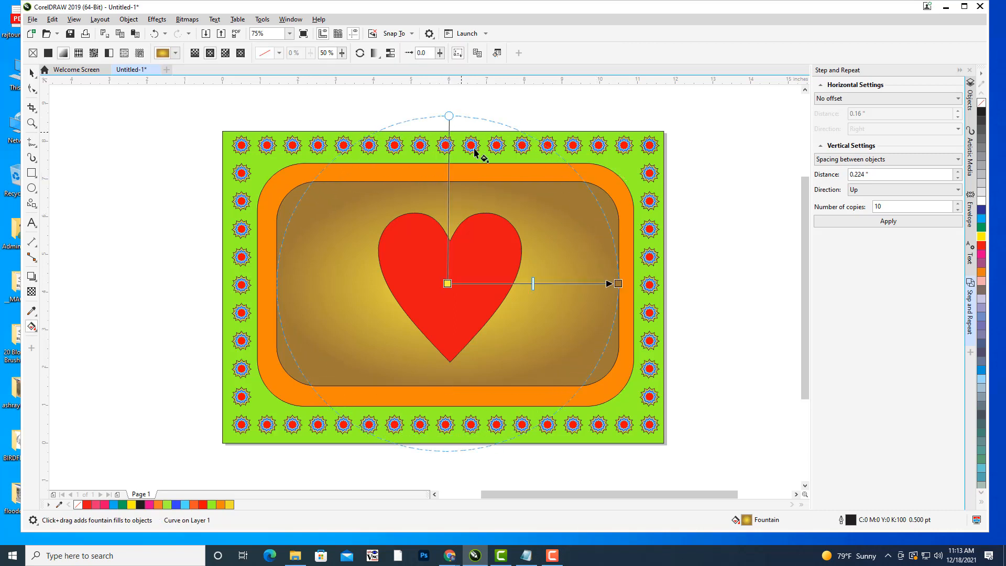
pyautogui.moveTo(619, 284); pyautogui.dragTo(651, 283)
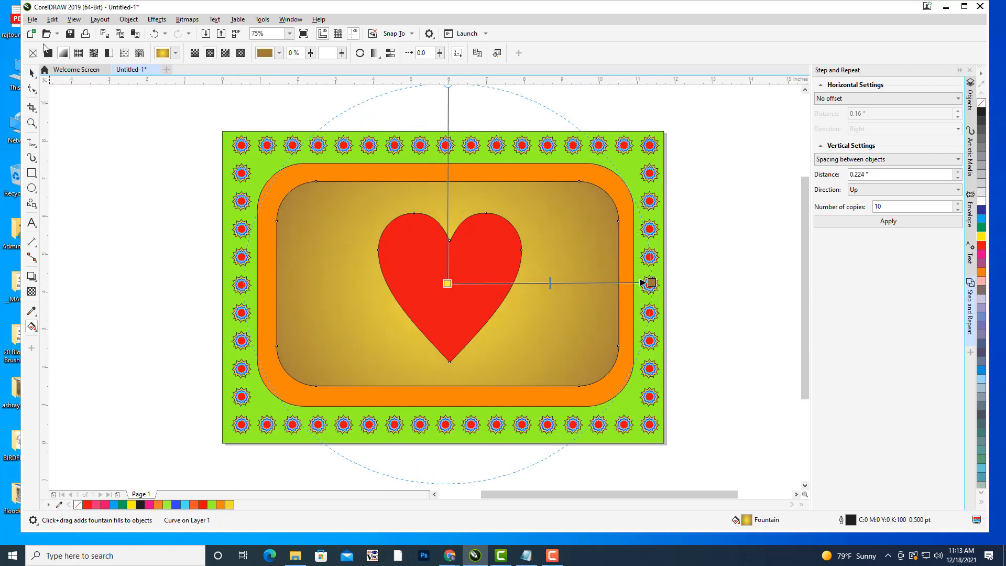
pyautogui.press('space')
pyautogui.press('Escape')
pyautogui.moveTo(649, 224); pyautogui.dragTo(642, 226)
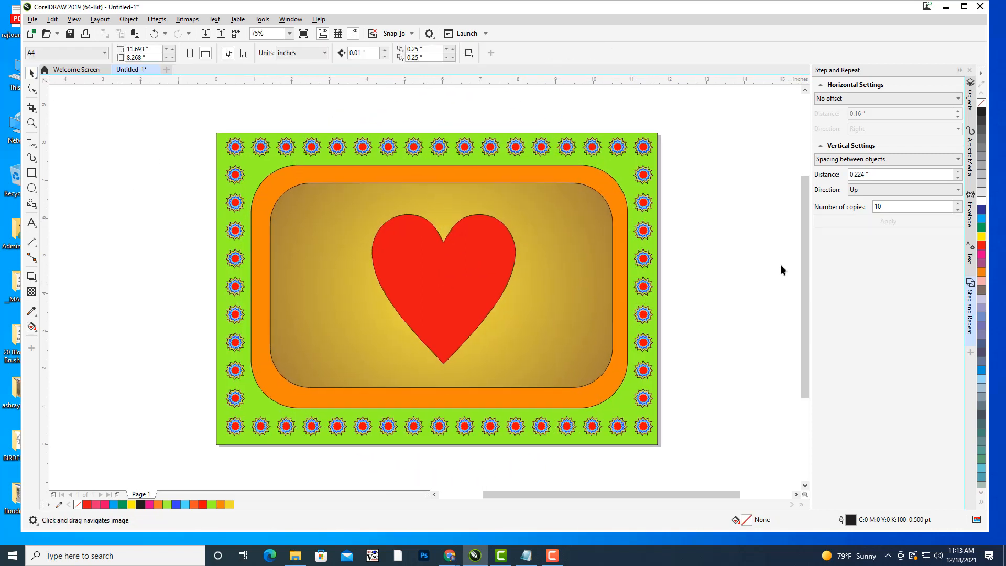
# Remove the red heart's outline by setting its outline width to None, leaving the heart deselected
pyautogui.click(468, 243)
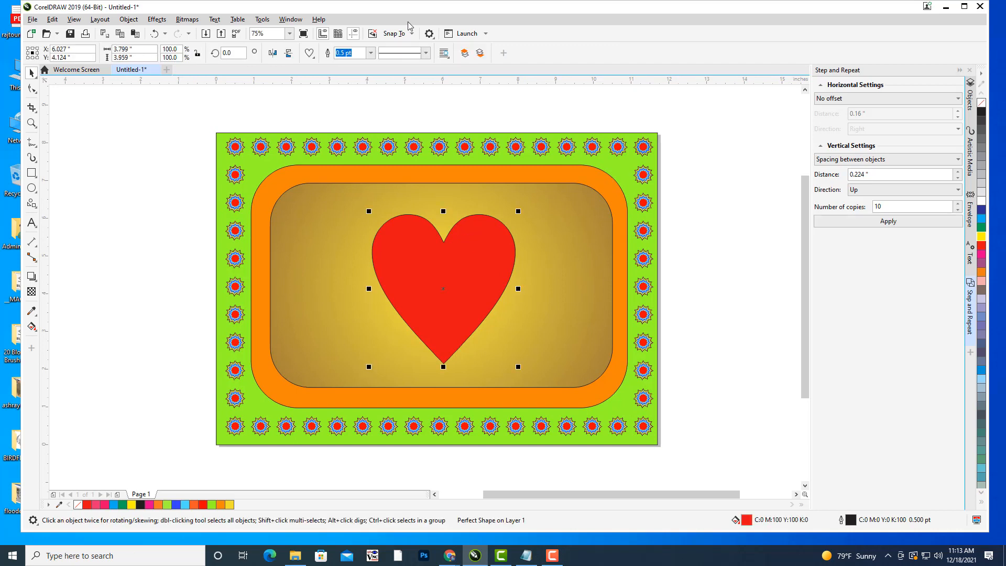
pyautogui.click(371, 52)
pyautogui.click(358, 65)
pyautogui.click(467, 119)
pyautogui.moveTo(545, 149); pyautogui.dragTo(568, 154)
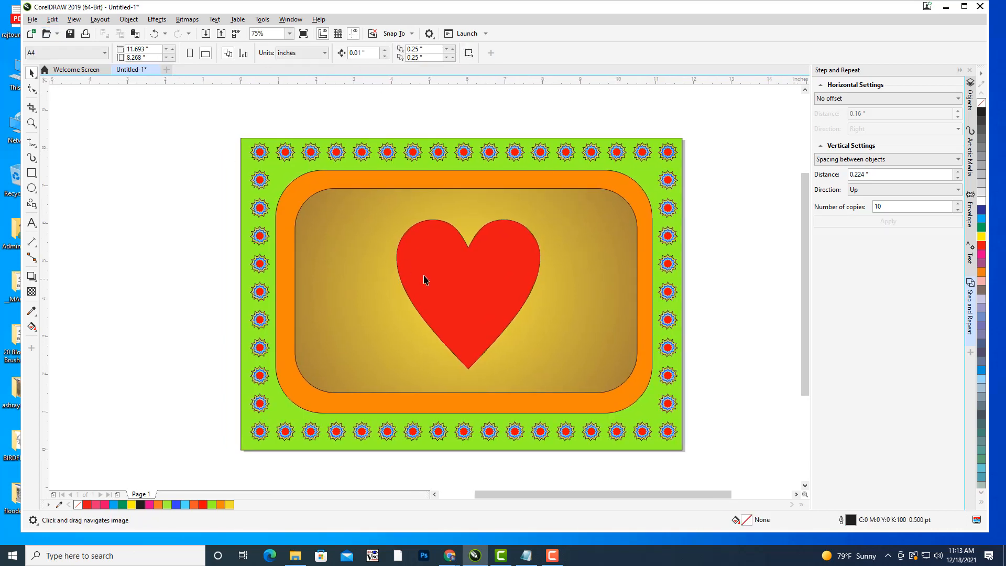
# Start importing an image and browse the photoshop ref images folder for a portrait photo
pyautogui.click(31, 20)
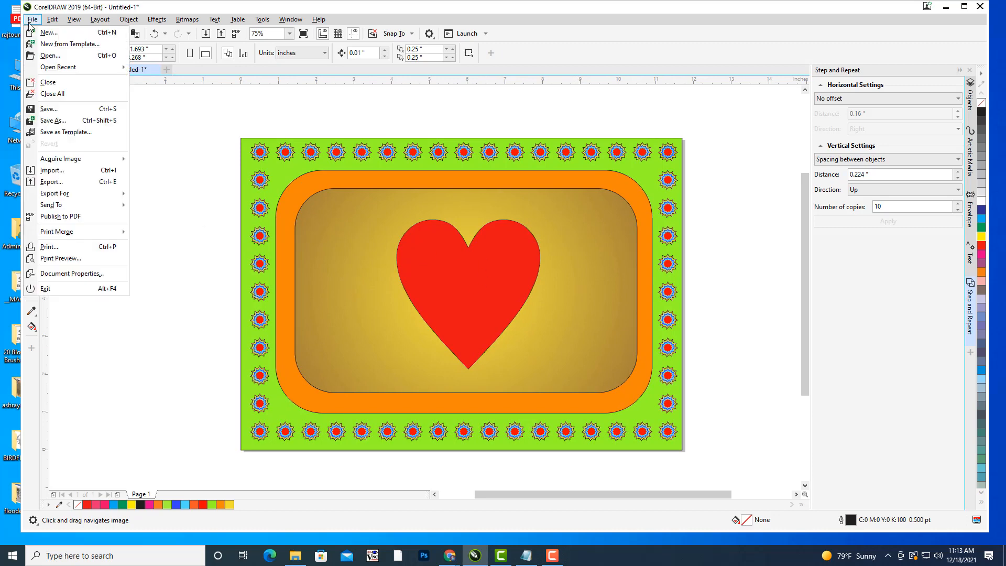
pyautogui.click(66, 175)
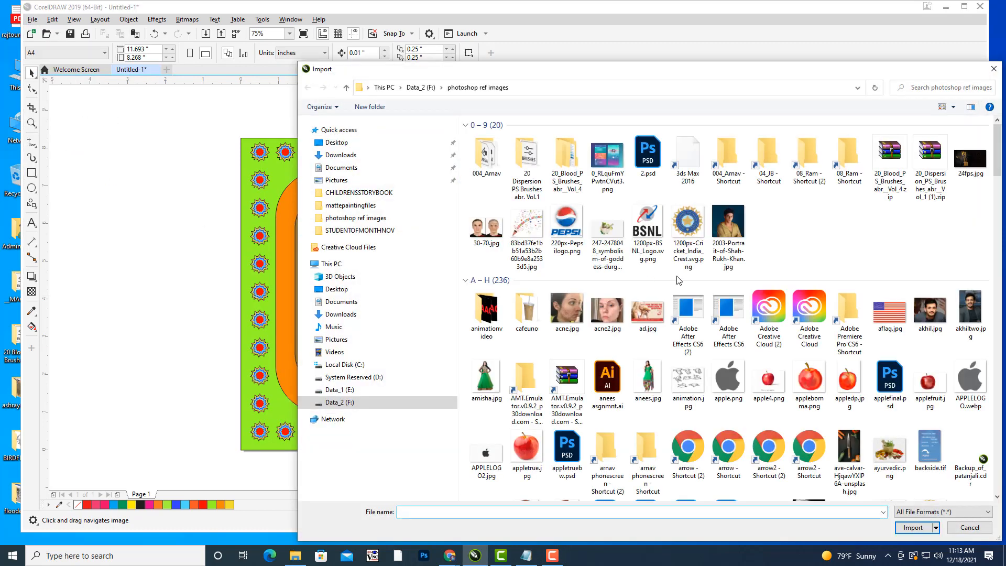
pyautogui.scroll(-15, 861, 183)
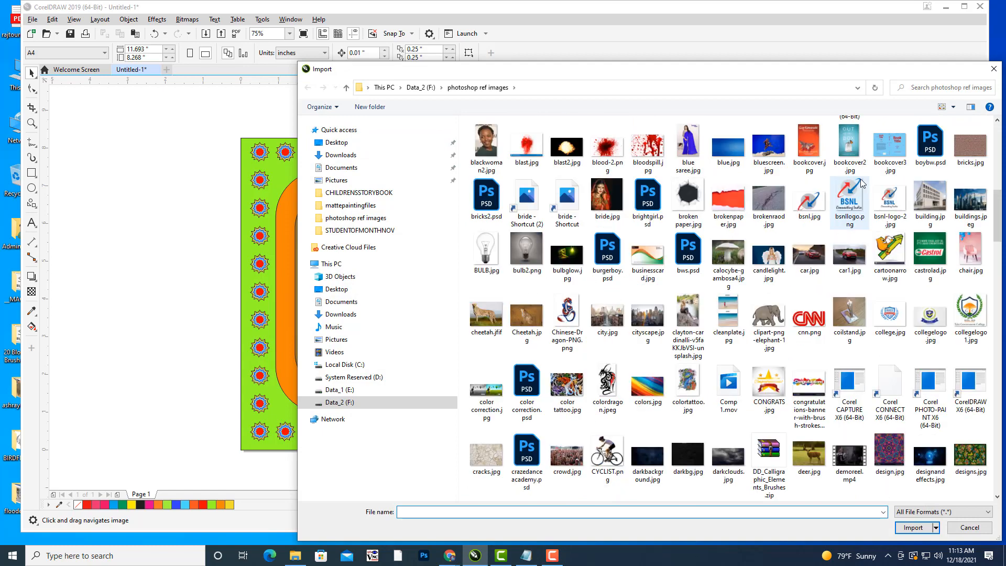
pyautogui.scroll(-5, 861, 183)
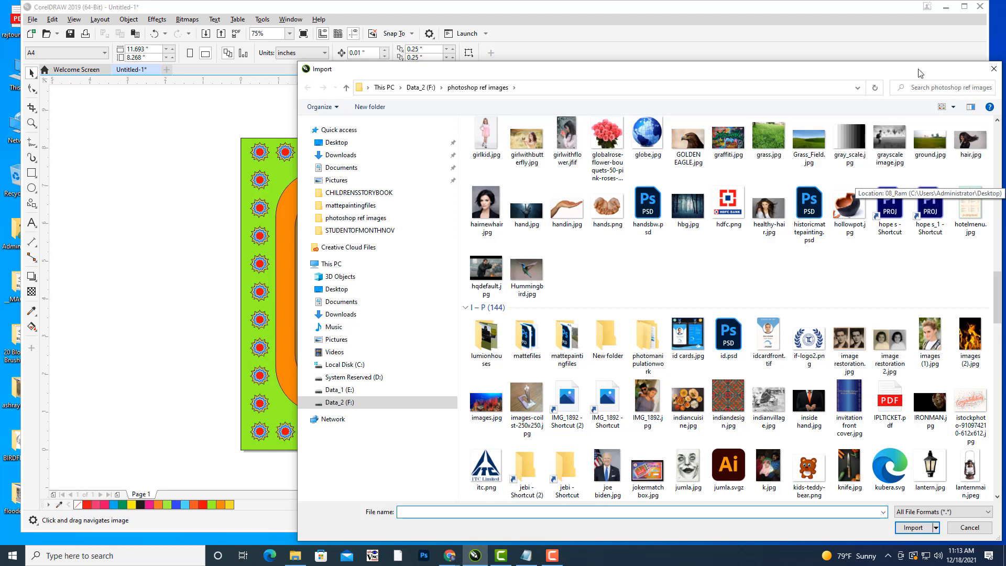
pyautogui.scroll(-8, 840, 210)
pyautogui.moveTo(840, 72); pyautogui.dragTo(688, 71)
# Search the folder for "rakul" and choose rakul.jpg for import
pyautogui.click(782, 85)
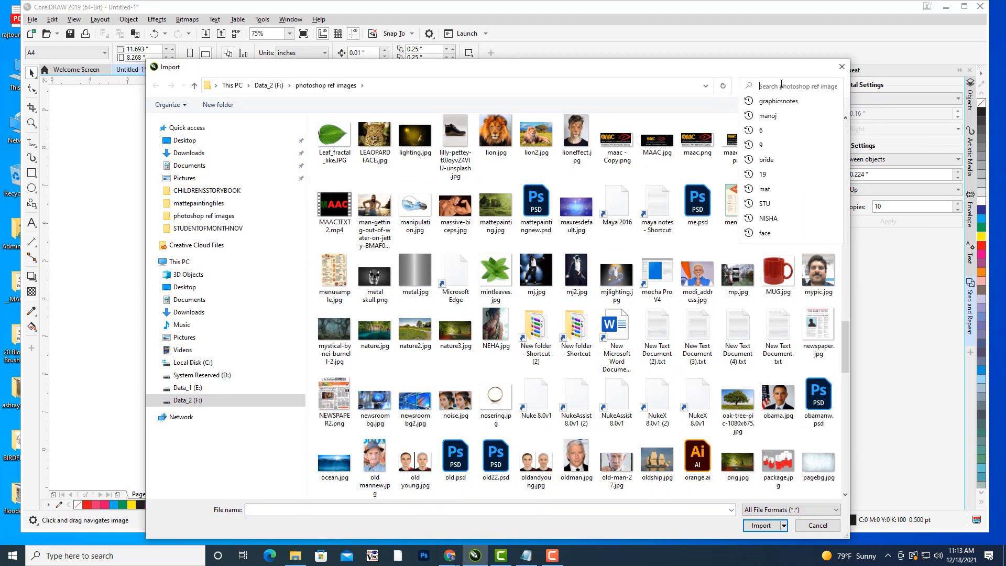
pyautogui.write('raul')
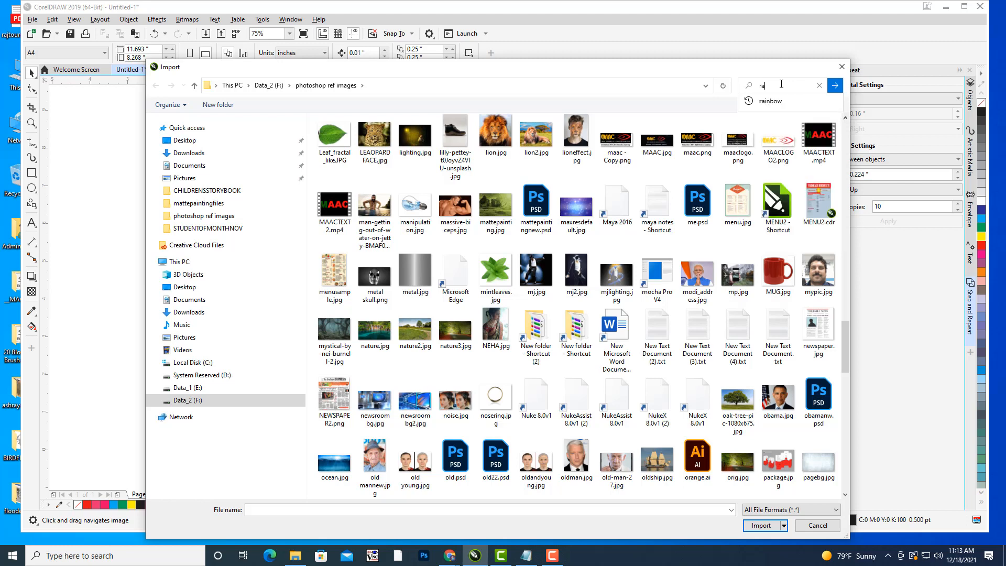
pyautogui.press('BackSpace')
pyautogui.press('BackSpace')
pyautogui.write('ku')
pyautogui.press('Tab')
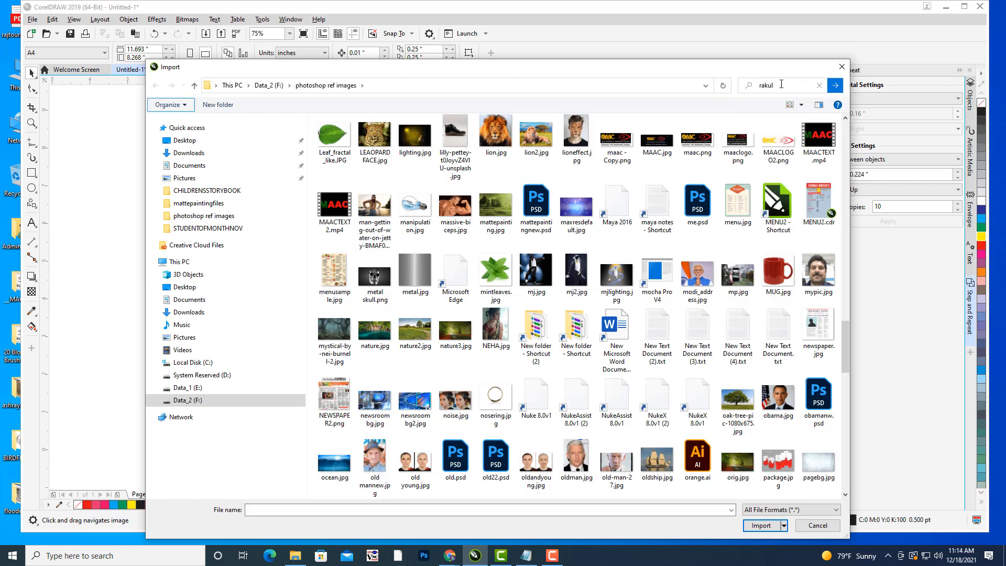
pyautogui.click(358, 139)
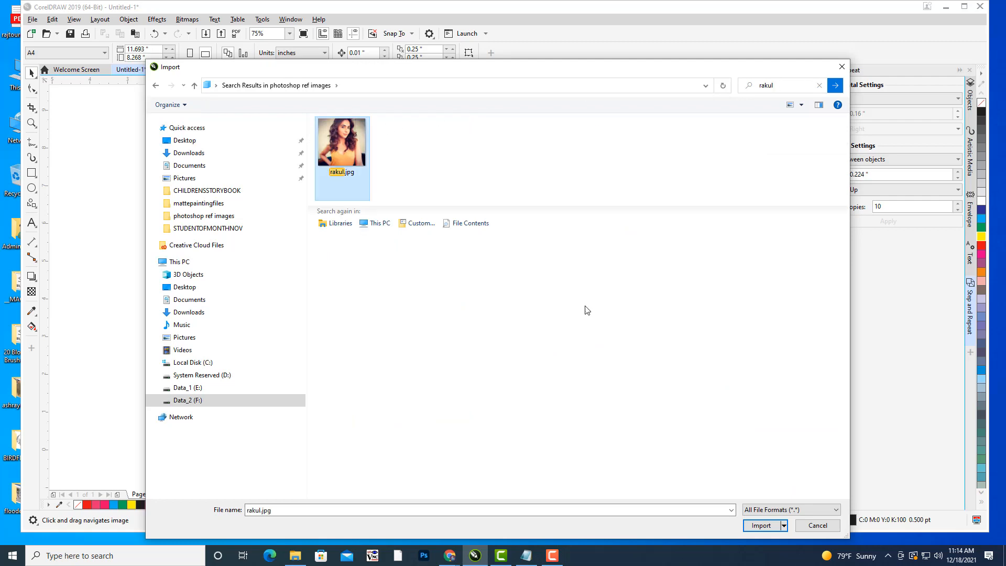
pyautogui.click(761, 525)
# Place the imported photo beside the page and scale it up to about 5.927 × 5.927 inches (177.8%)
pyautogui.click(723, 307)
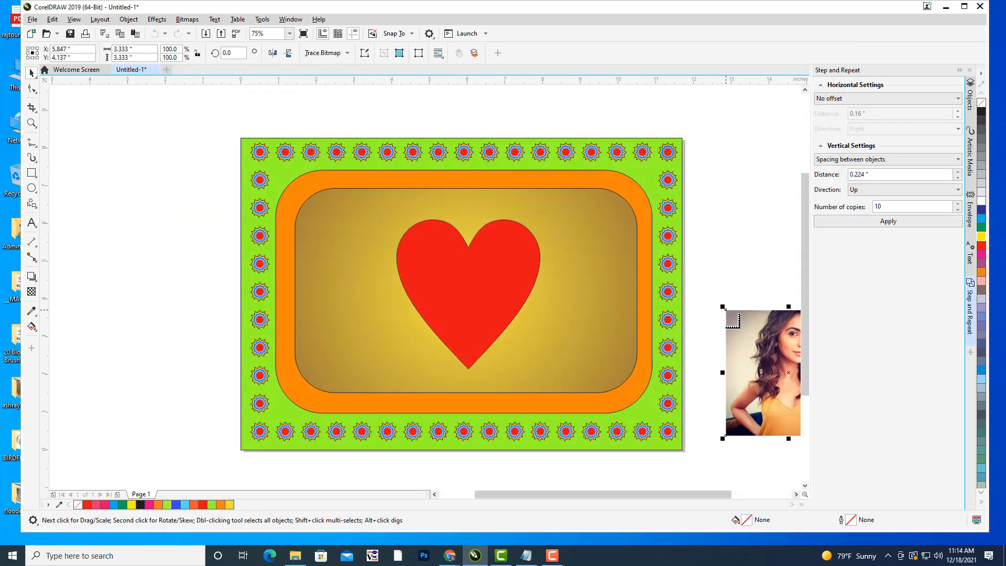
pyautogui.moveTo(732, 314); pyautogui.dragTo(608, 281)
pyautogui.moveTo(729, 274); pyautogui.dragTo(775, 200)
pyautogui.moveTo(673, 283); pyautogui.dragTo(708, 233)
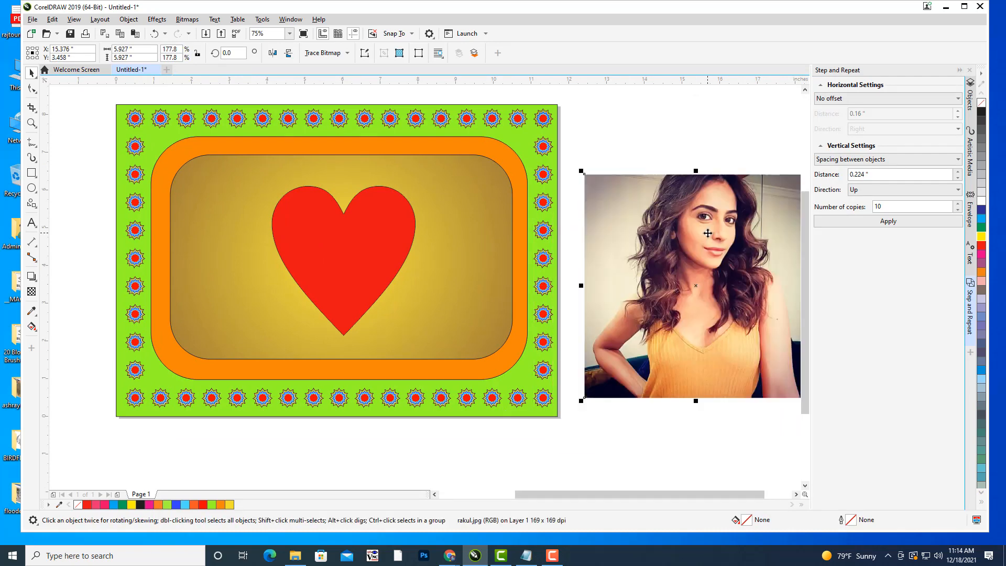
# PowerClip the portrait photo inside the red heart
pyautogui.rightClick(708, 233)
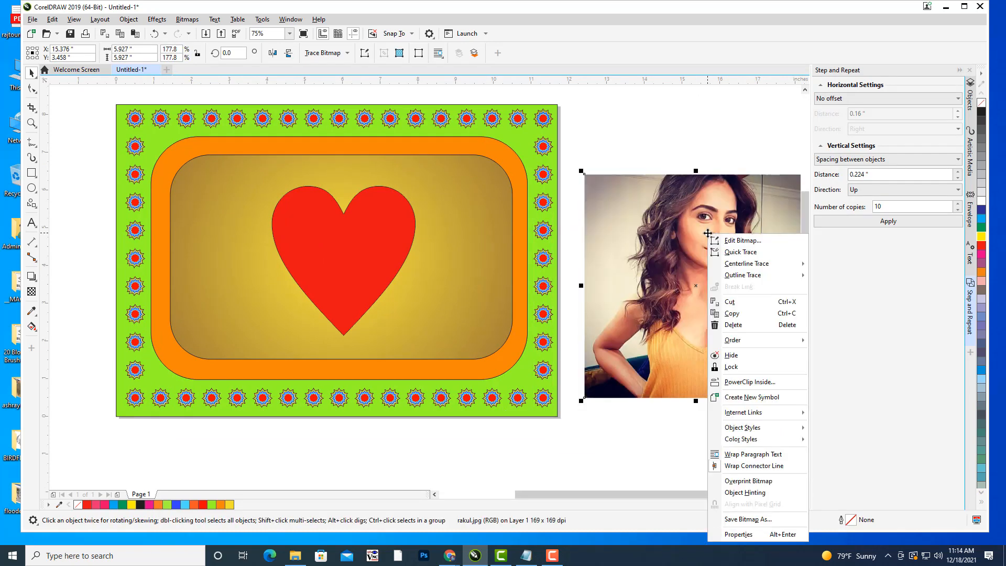
pyautogui.click(749, 382)
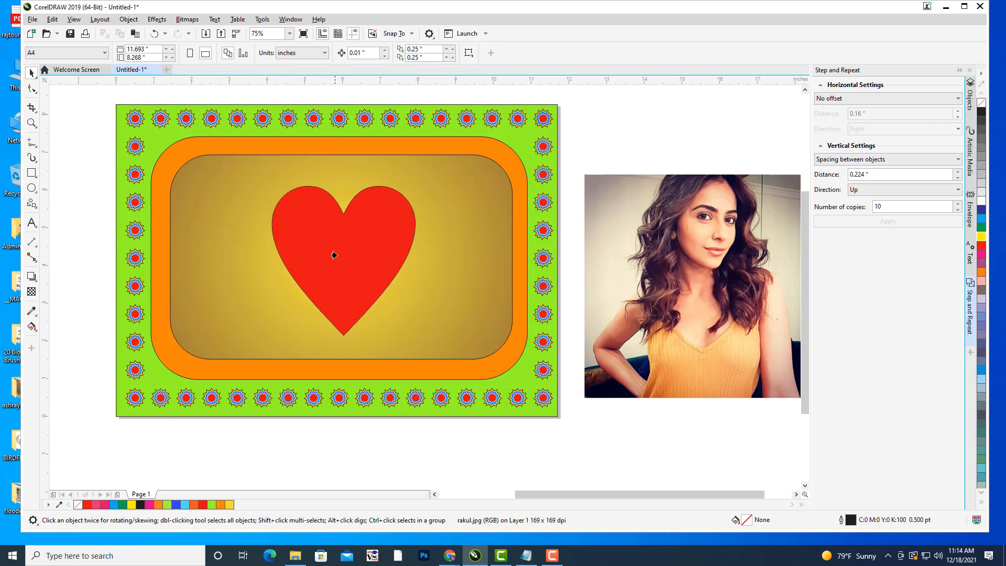
pyautogui.click(335, 255)
pyautogui.moveTo(582, 270); pyautogui.dragTo(696, 285)
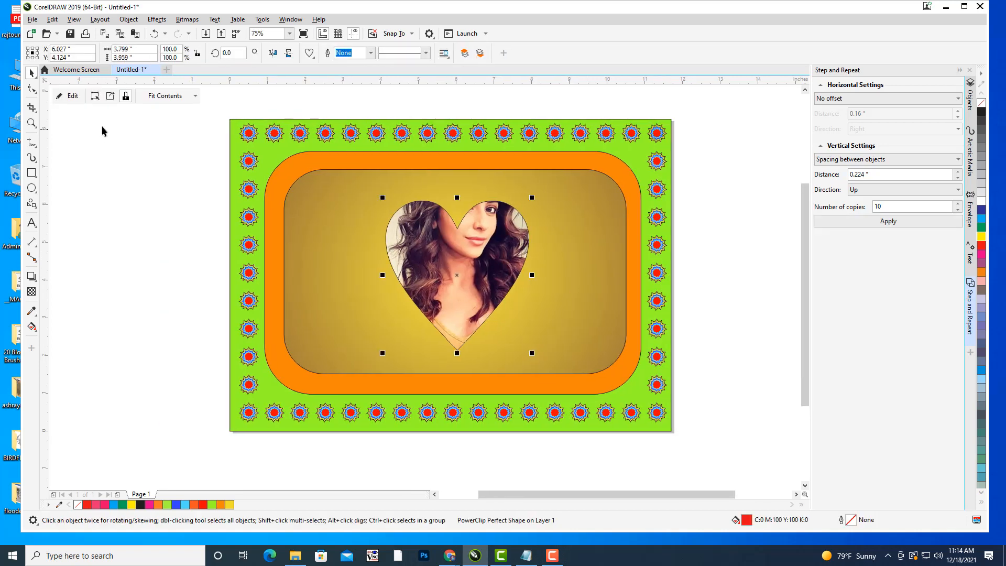
# Reposition the photo inside the heart to about X 5.652, Y 3.203 inches so the face is framed, and finish editing
pyautogui.click(71, 96)
pyautogui.moveTo(501, 228); pyautogui.dragTo(489, 253)
pyautogui.click(72, 96)
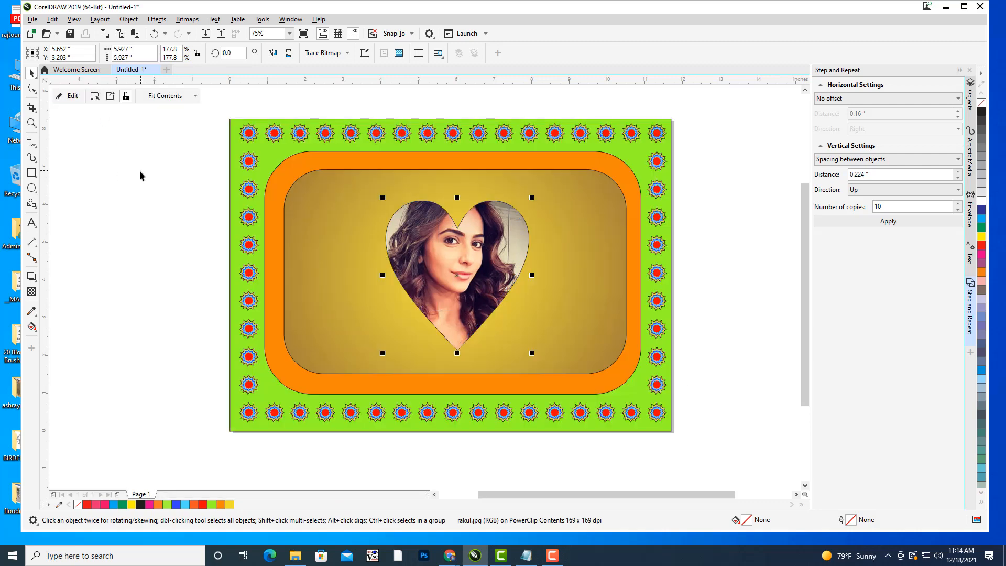
pyautogui.click(181, 191)
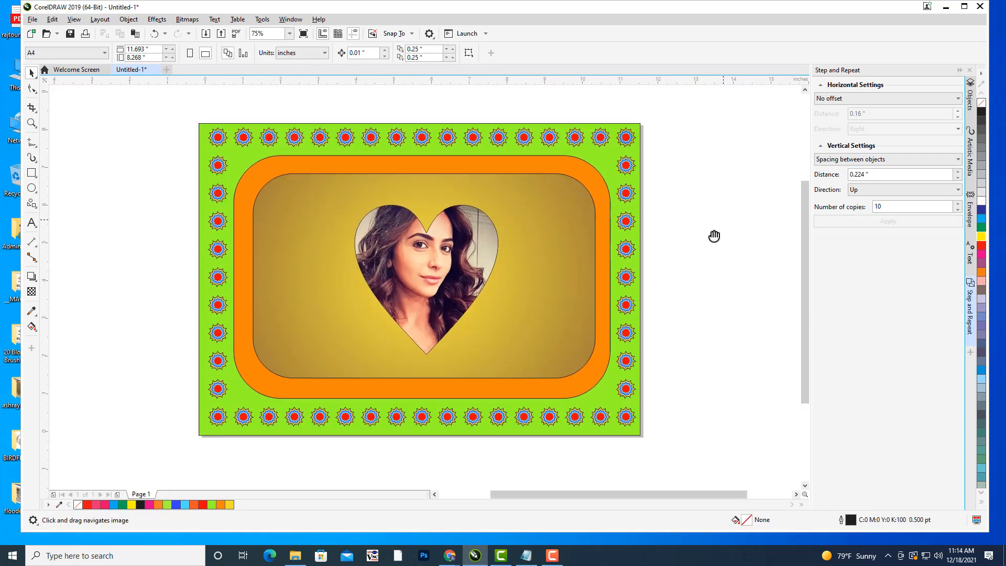
pyautogui.scroll(-2, 682, 241)
pyautogui.scroll(3, 573, 178)
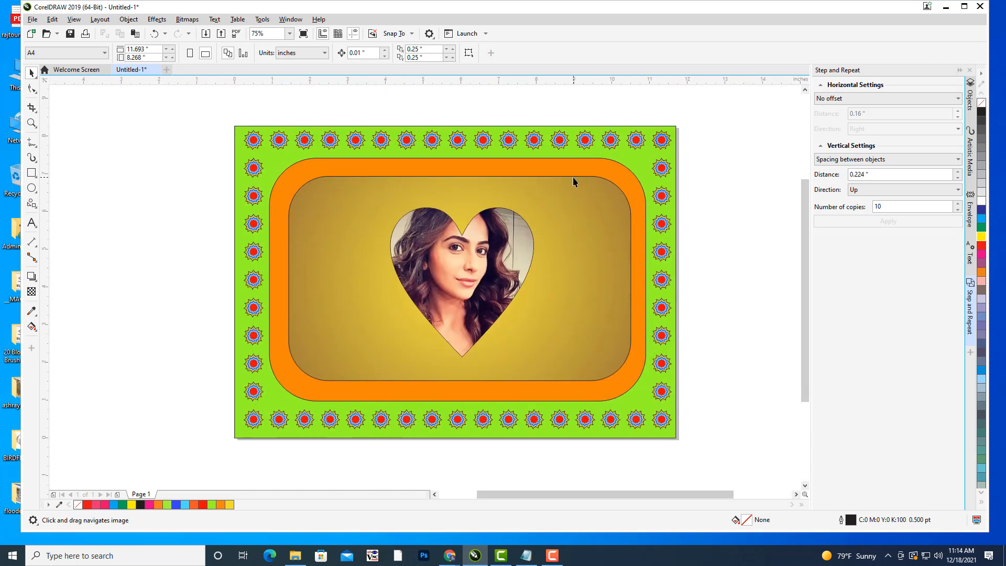
pyautogui.moveTo(661, 241); pyautogui.dragTo(658, 220)
# Add a Multiply drop shadow to the photo heart, cast rightward from its left edge at about 357°, opacity 50, feather 15
pyautogui.click(30, 73)
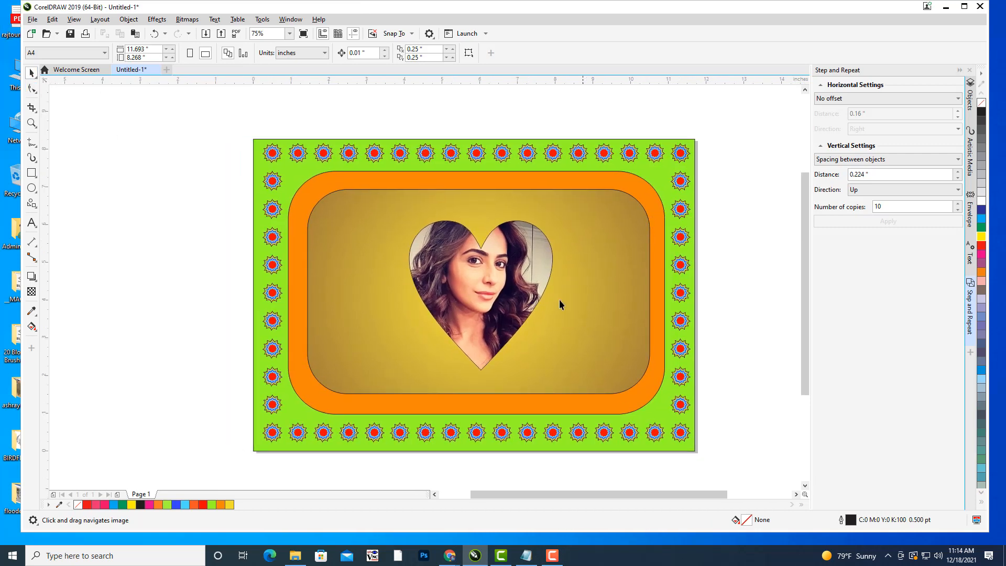
pyautogui.click(524, 293)
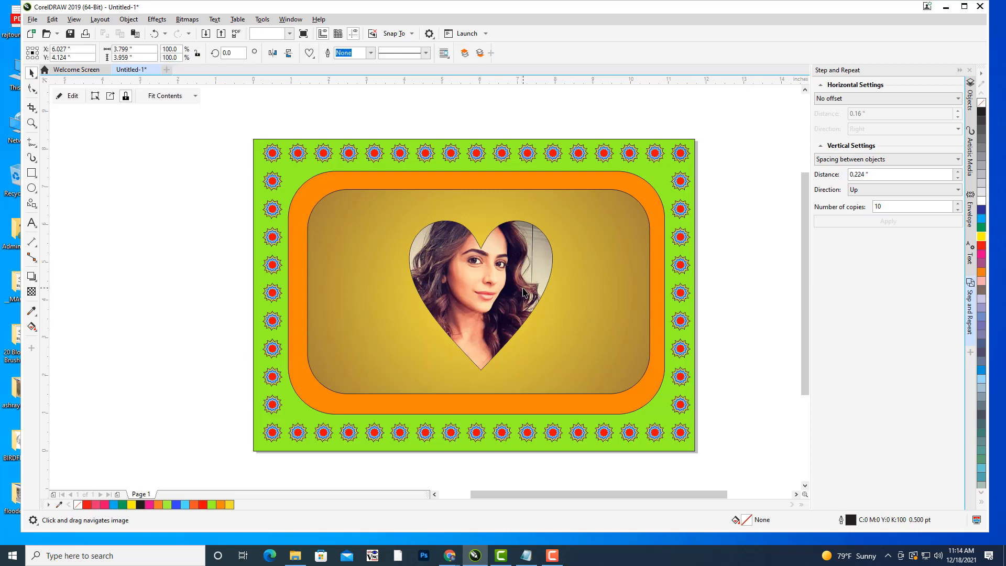
pyautogui.click(30, 282)
pyautogui.click(66, 275)
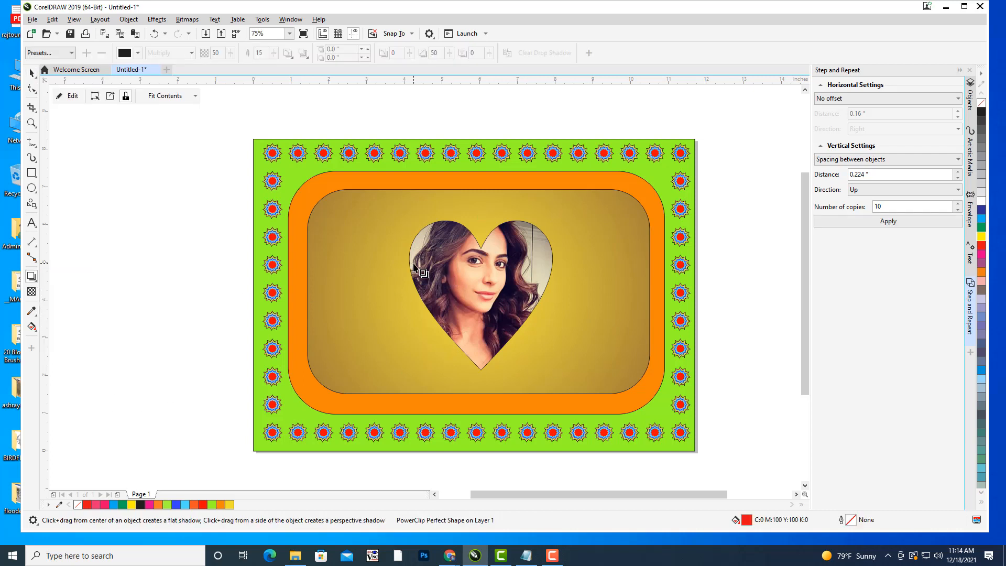
pyautogui.moveTo(410, 295); pyautogui.dragTo(581, 305)
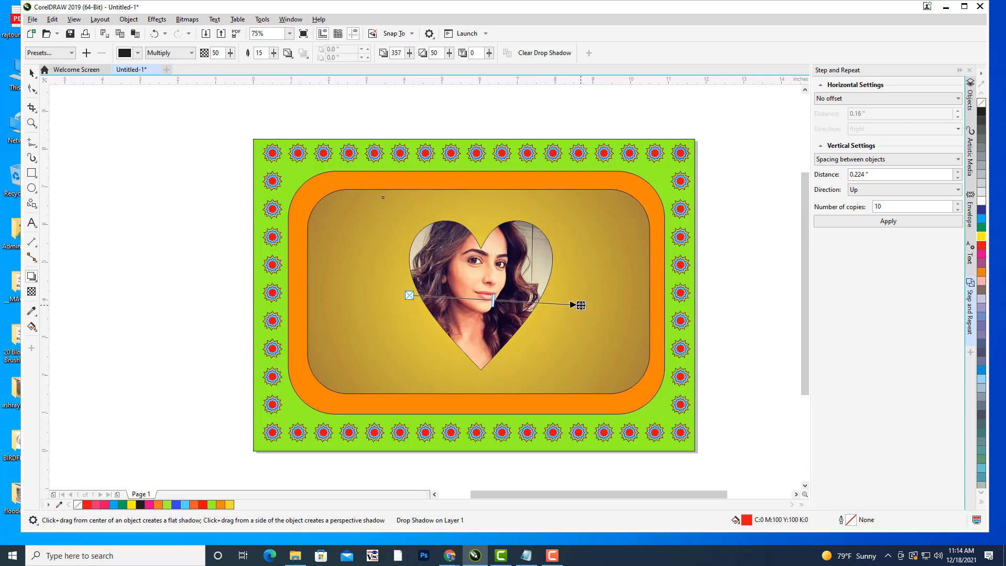
pyautogui.click(32, 73)
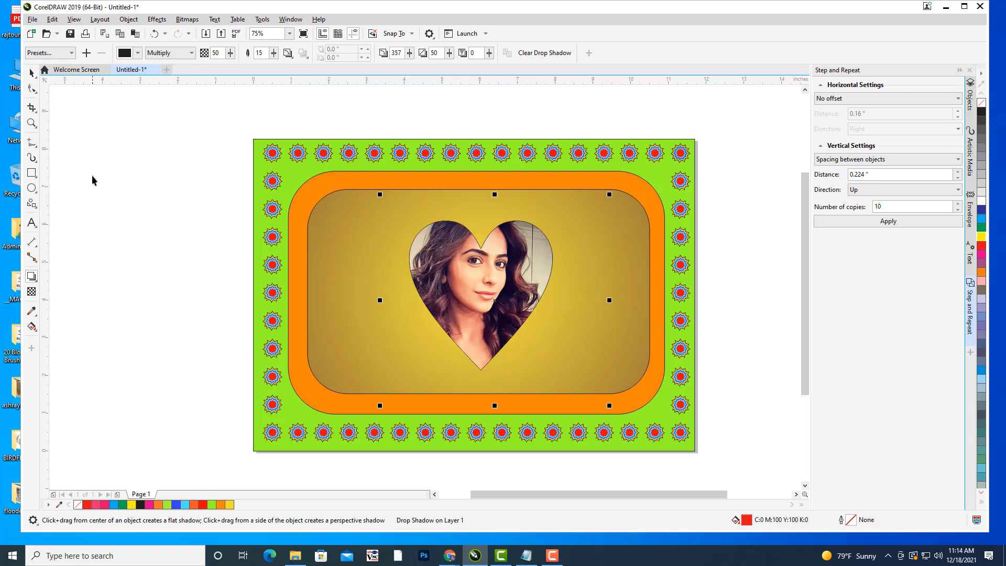
# Open the heart's PowerClip contents for editing and select the photo
pyautogui.click(495, 295)
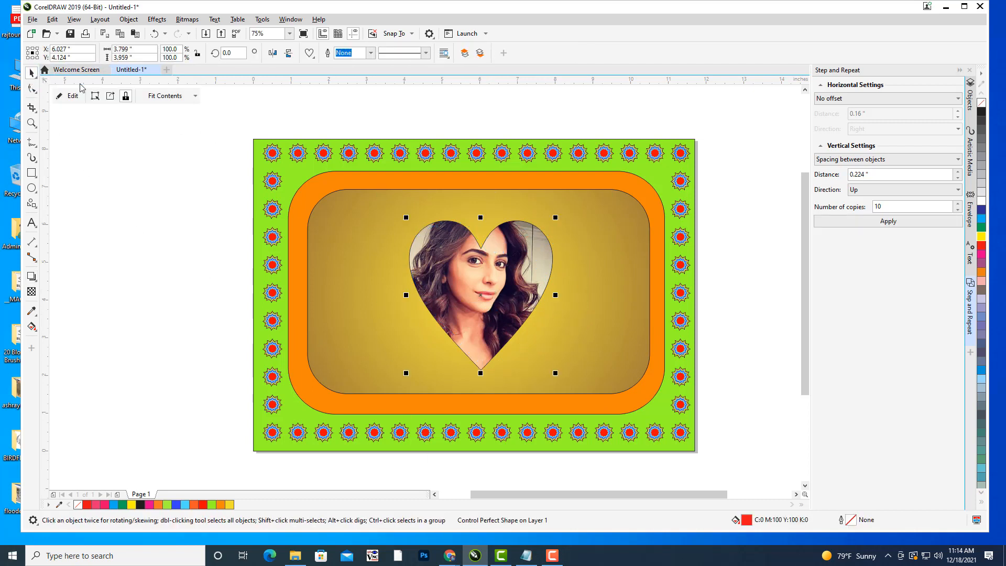
pyautogui.click(72, 96)
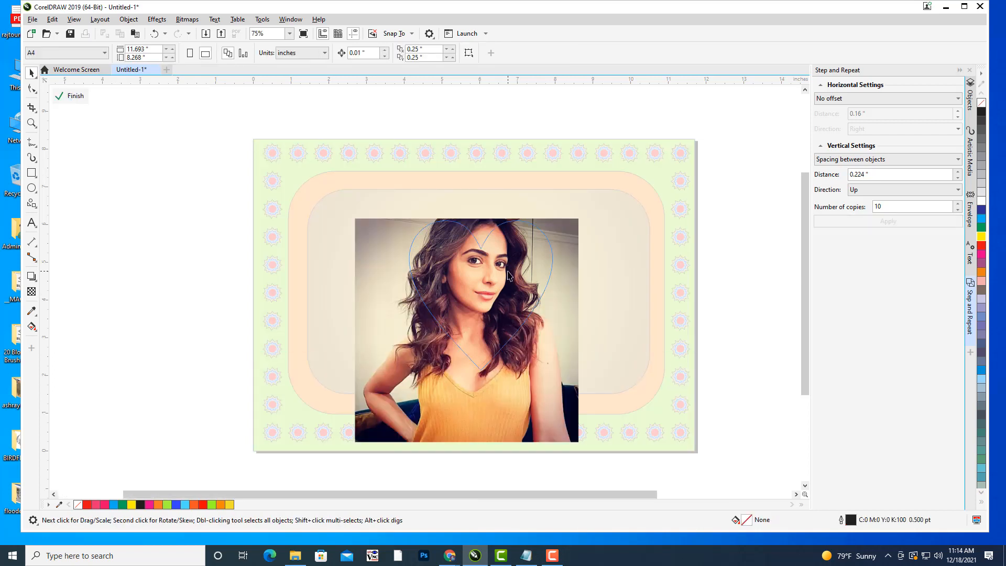
pyautogui.click(552, 258)
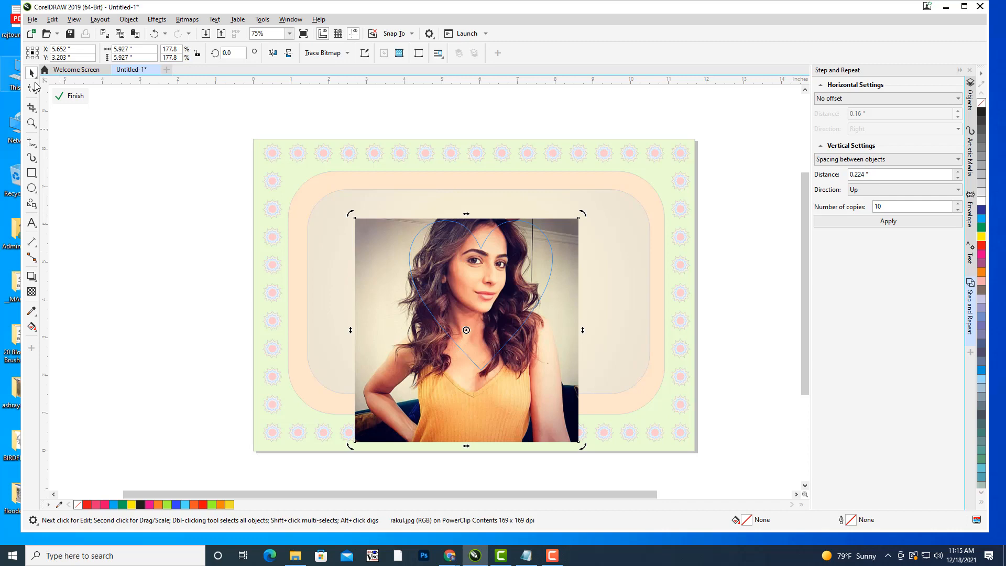
# Finish editing the photo inside the heart-shaped PowerClip and deselect the heart
pyautogui.click(73, 97)
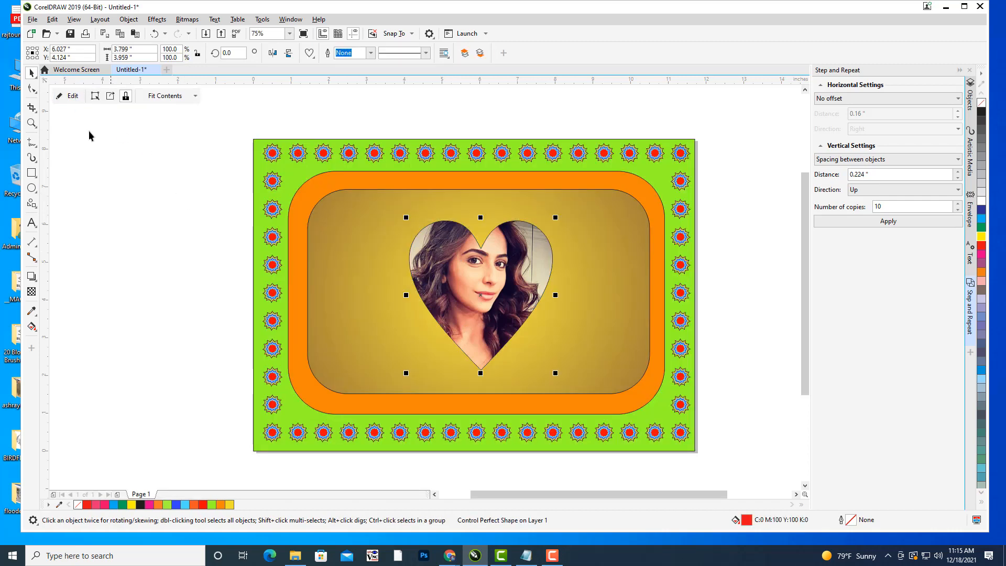
pyautogui.click(158, 215)
pyautogui.scroll(-2, 661, 245)
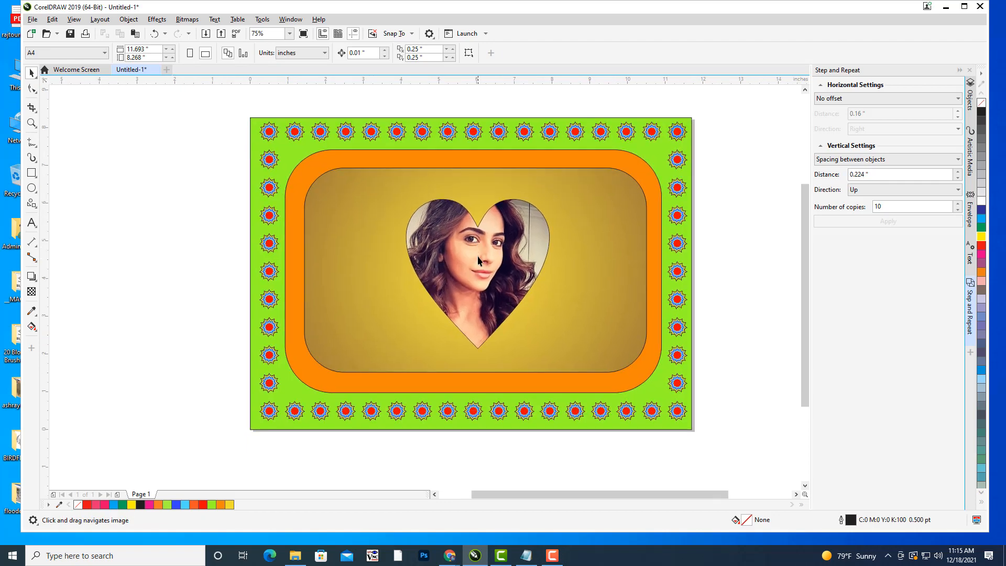
# Duplicate the heart with the photo and move the copy off the page, to the right of the frame design
pyautogui.click(478, 261)
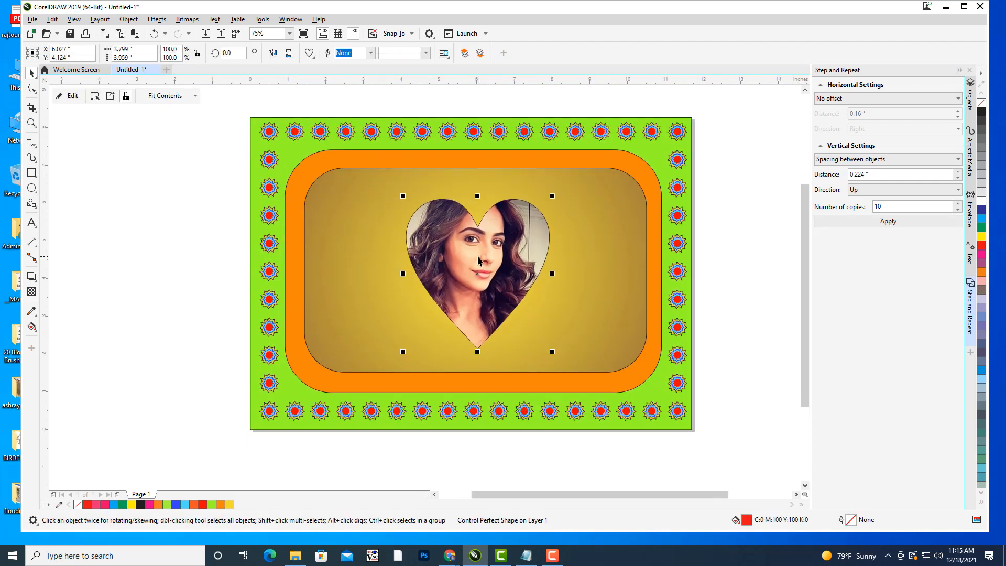
pyautogui.moveTo(509, 241); pyautogui.dragTo(502, 245)
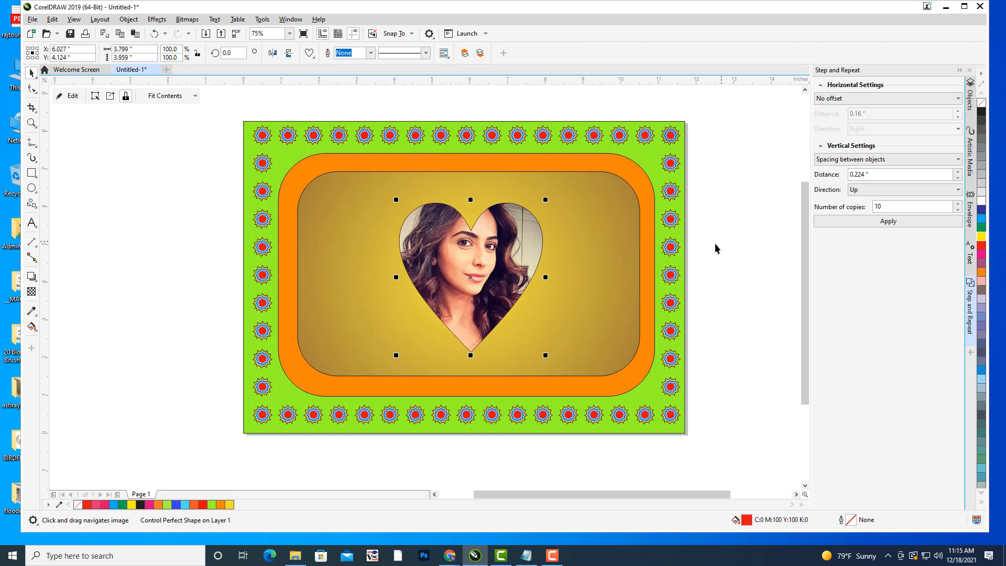
pyautogui.hotkey('ctrl', 'd')
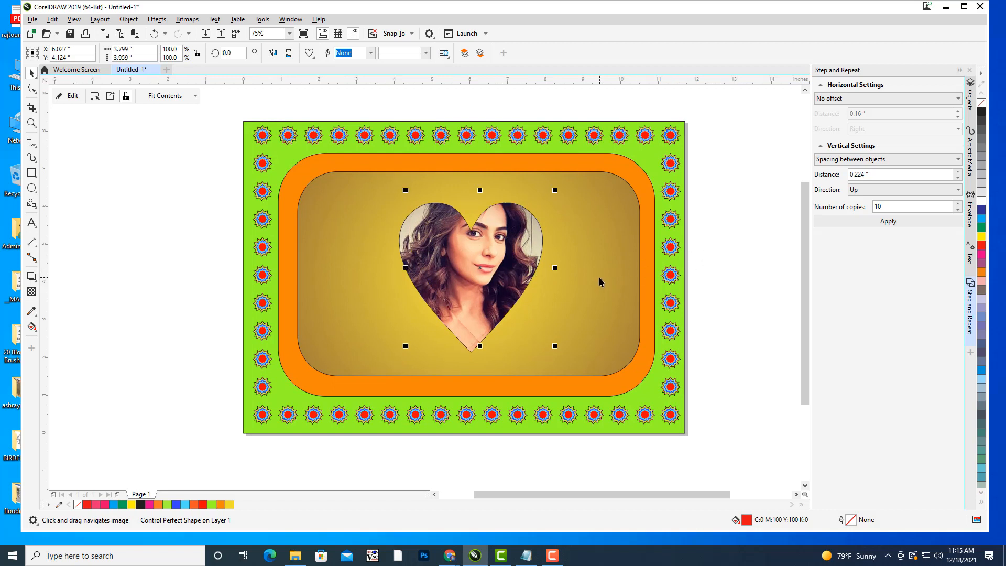
pyautogui.moveTo(548, 261); pyautogui.dragTo(466, 259)
pyautogui.moveTo(400, 265); pyautogui.dragTo(722, 282)
pyautogui.moveTo(730, 234); pyautogui.dragTo(610, 225)
# Extract the photo from the copied heart, delete the photo, and shift the empty heart slightly away from the page
pyautogui.rightClick(609, 225)
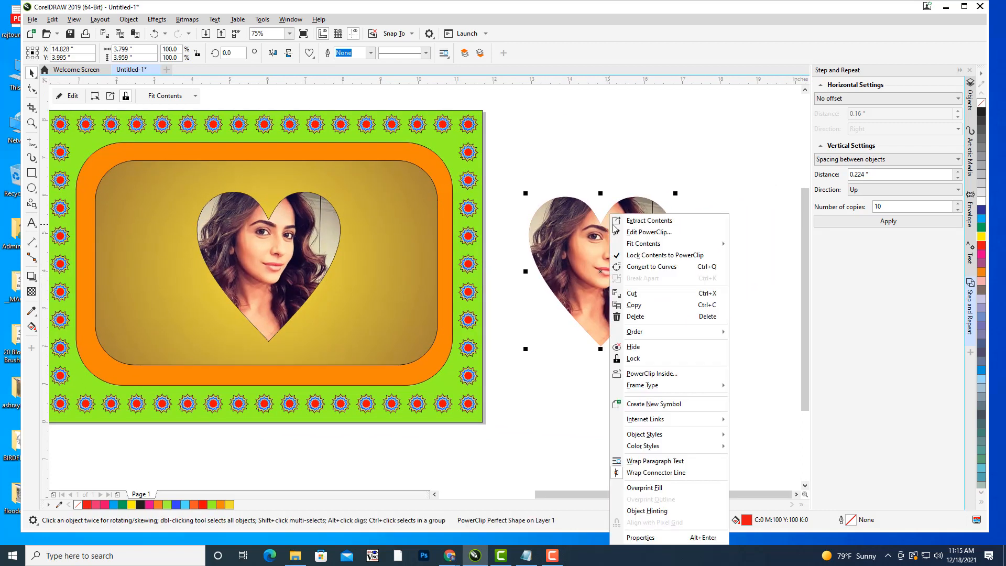
pyautogui.click(656, 221)
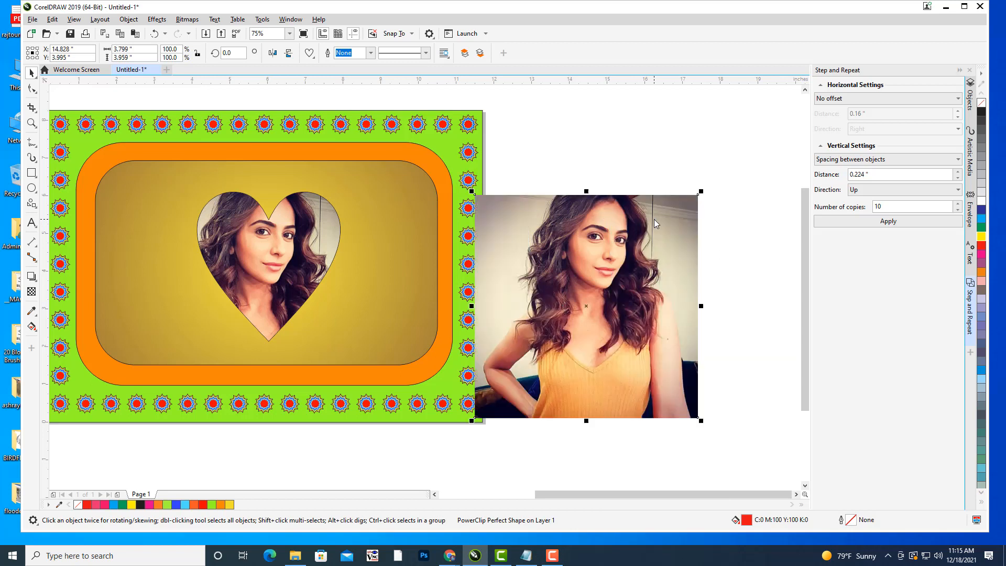
pyautogui.moveTo(734, 334); pyautogui.dragTo(747, 357)
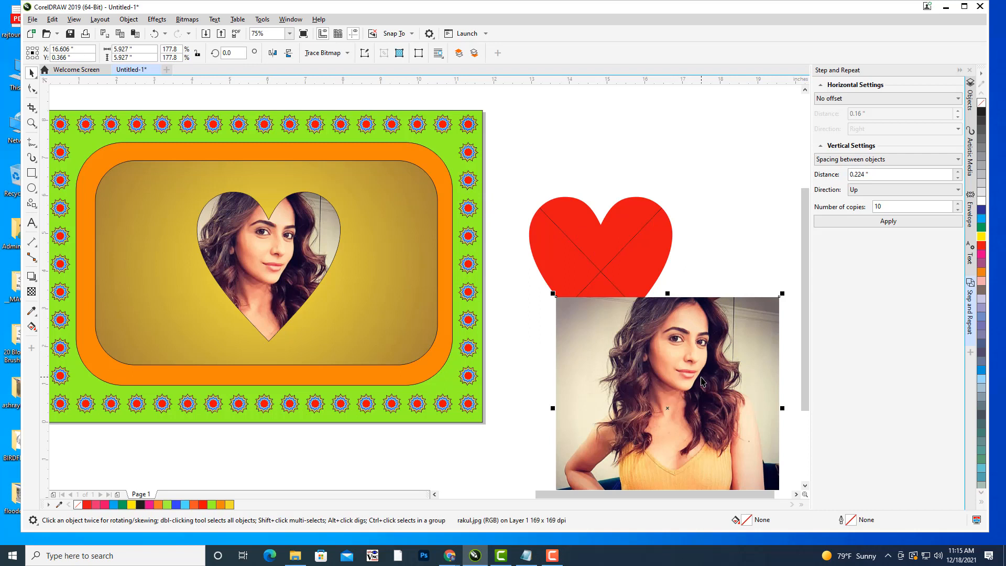
pyautogui.press('Delete')
pyautogui.moveTo(634, 256); pyautogui.dragTo(652, 258)
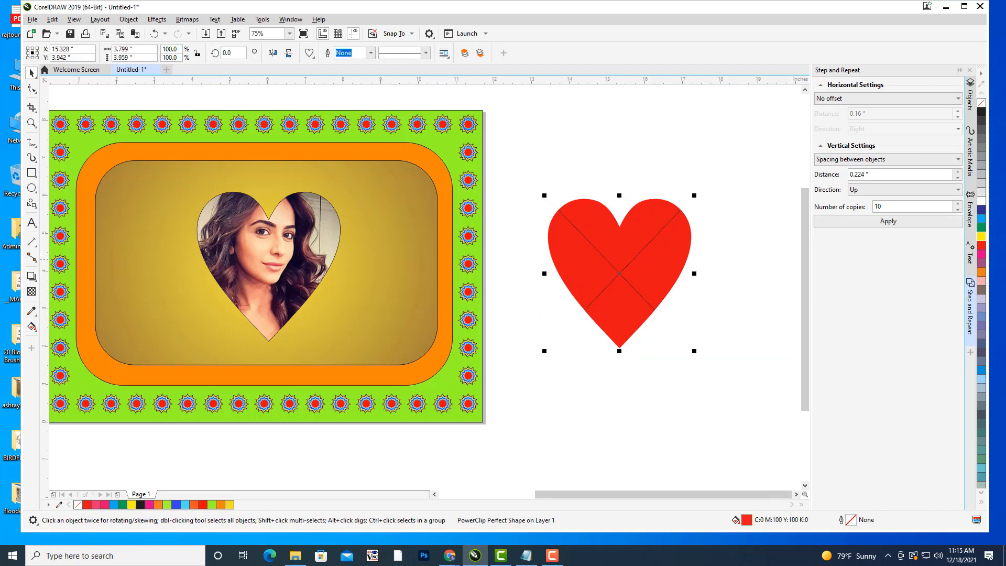
# Try a black fill on the empty heart and set it back to red
pyautogui.click(981, 112)
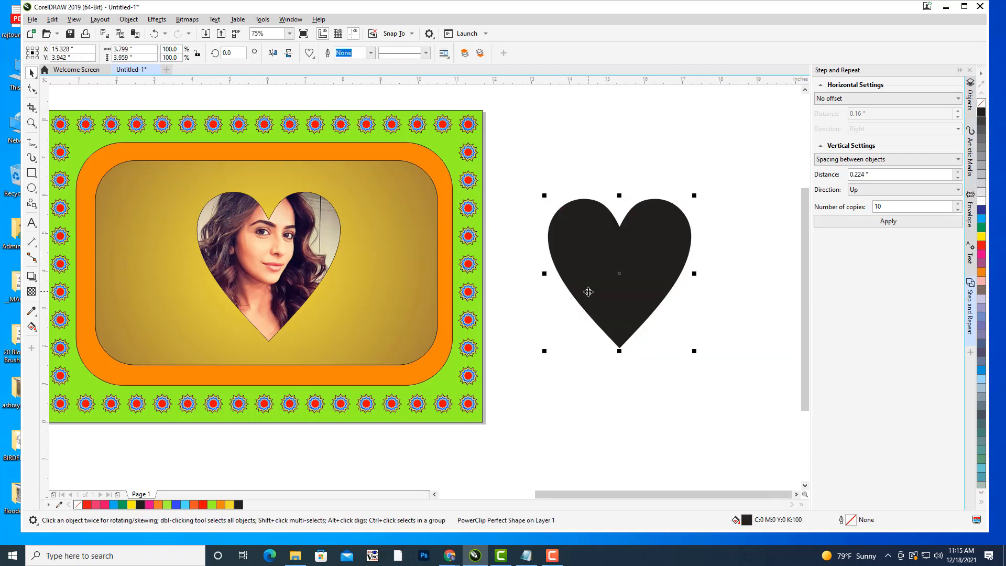
pyautogui.moveTo(630, 312); pyautogui.dragTo(653, 313)
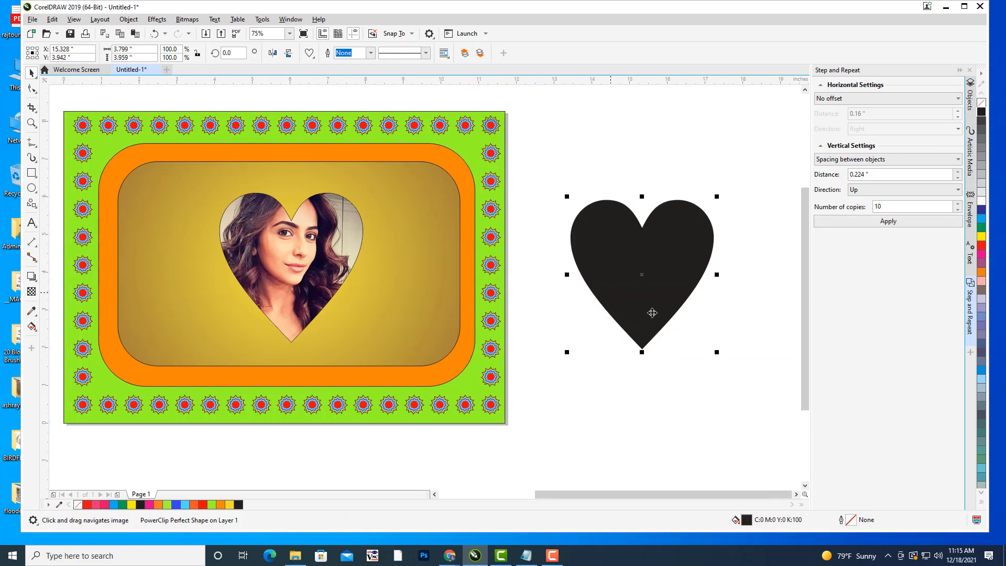
pyautogui.click(981, 246)
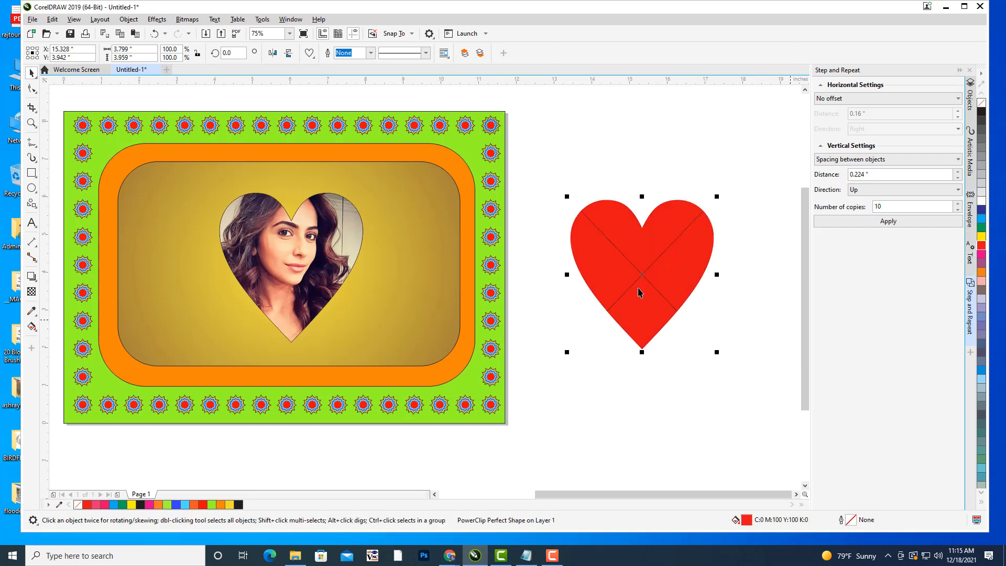
# Add a drop shadow to the empty red heart, stretching it horizontally from the heart's left side to its right side
pyautogui.click(32, 277)
pyautogui.click(59, 279)
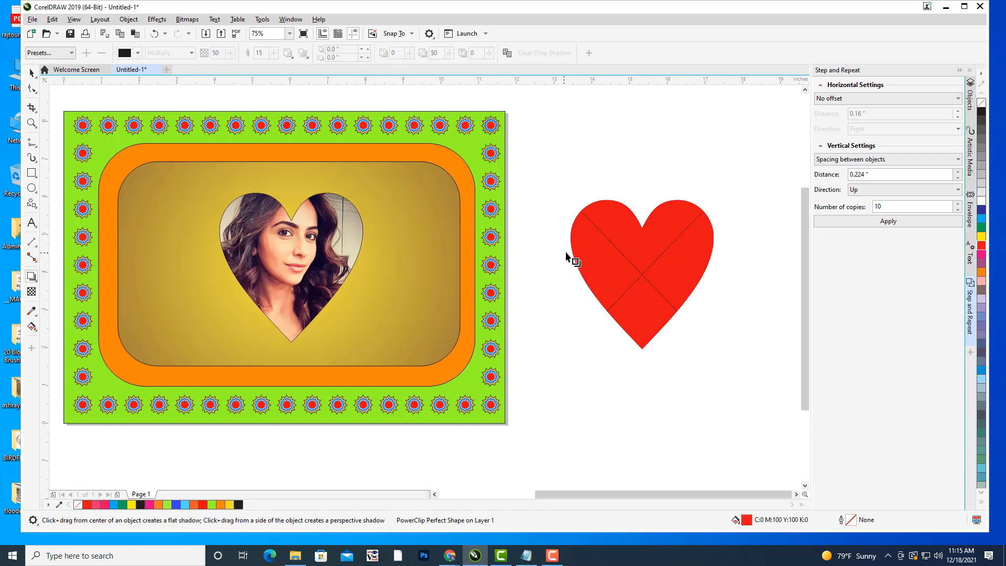
pyautogui.moveTo(566, 255); pyautogui.dragTo(716, 278)
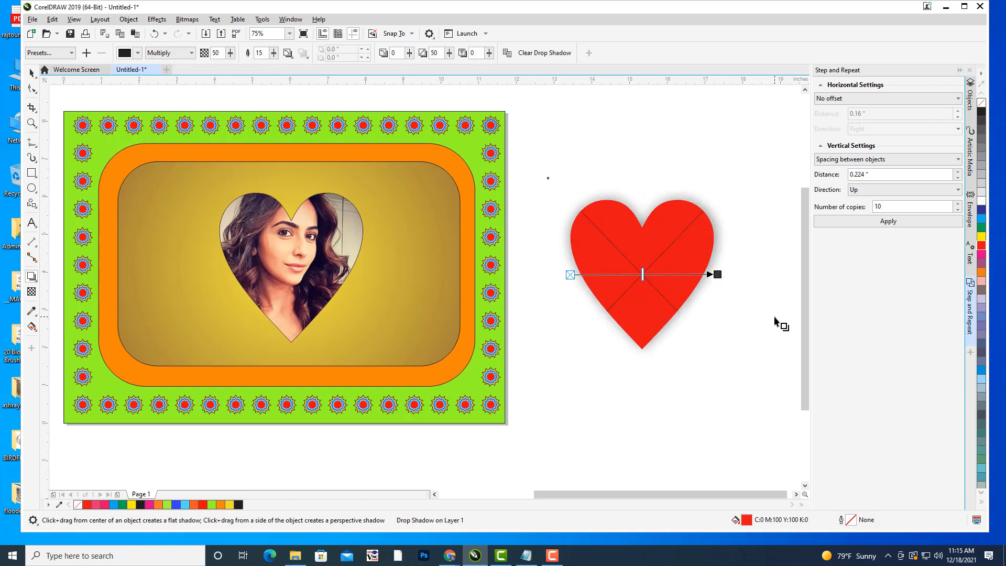
pyautogui.click(32, 73)
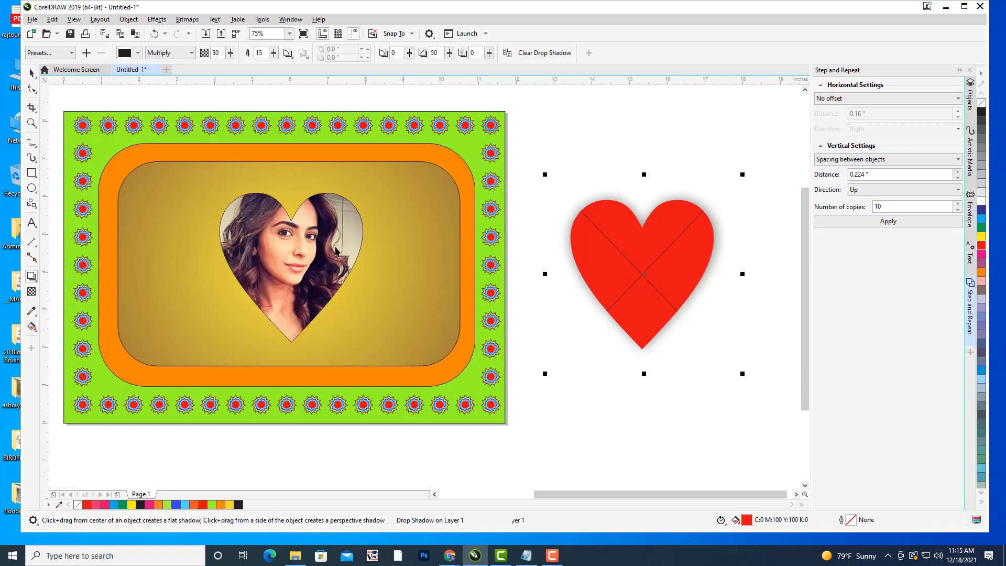
# Place the shadowed red heart over the photo heart and reorder it beneath the photo heart in the object stack
pyautogui.hscroll(-3, 336, 251)
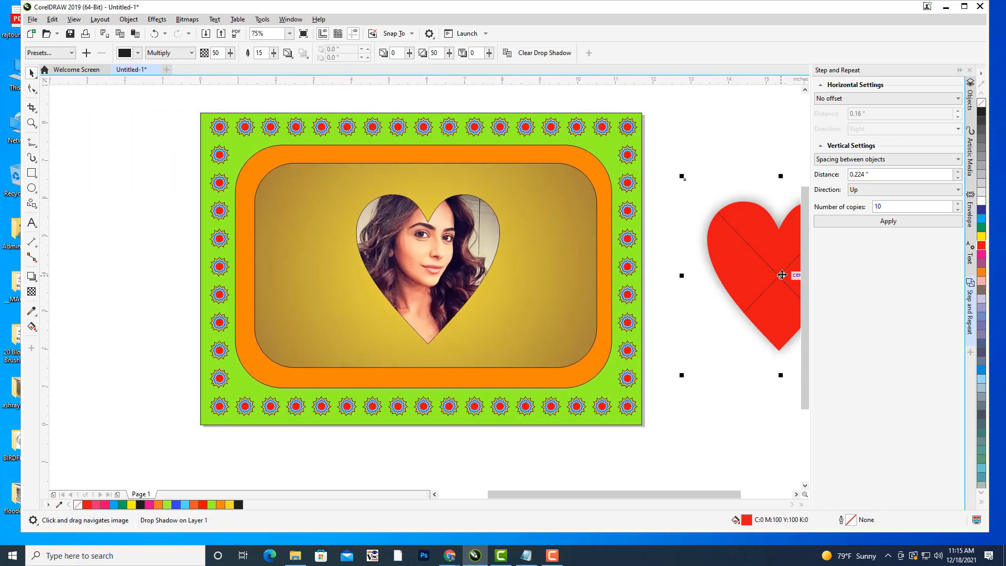
pyautogui.moveTo(782, 275); pyautogui.dragTo(428, 270)
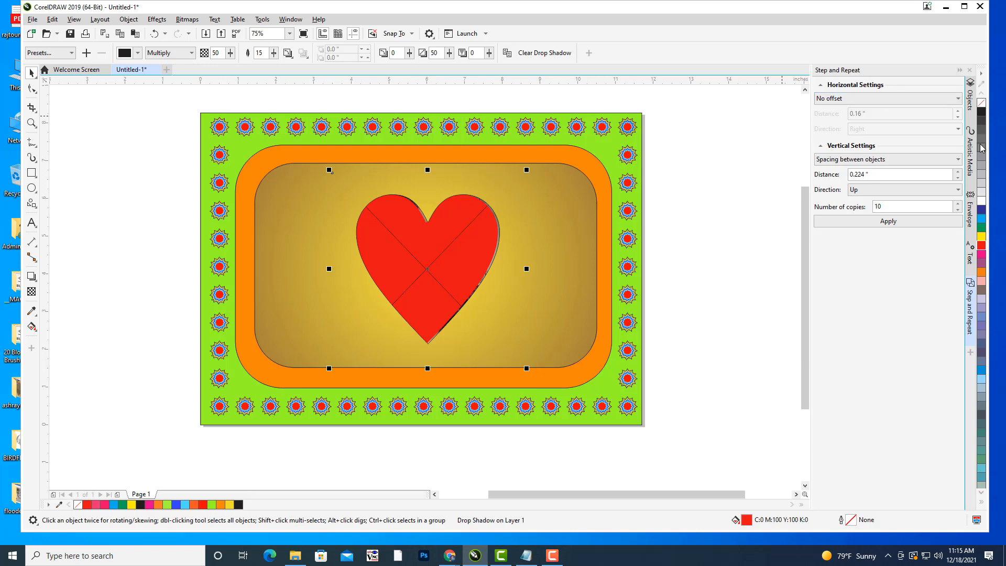
pyautogui.click(969, 104)
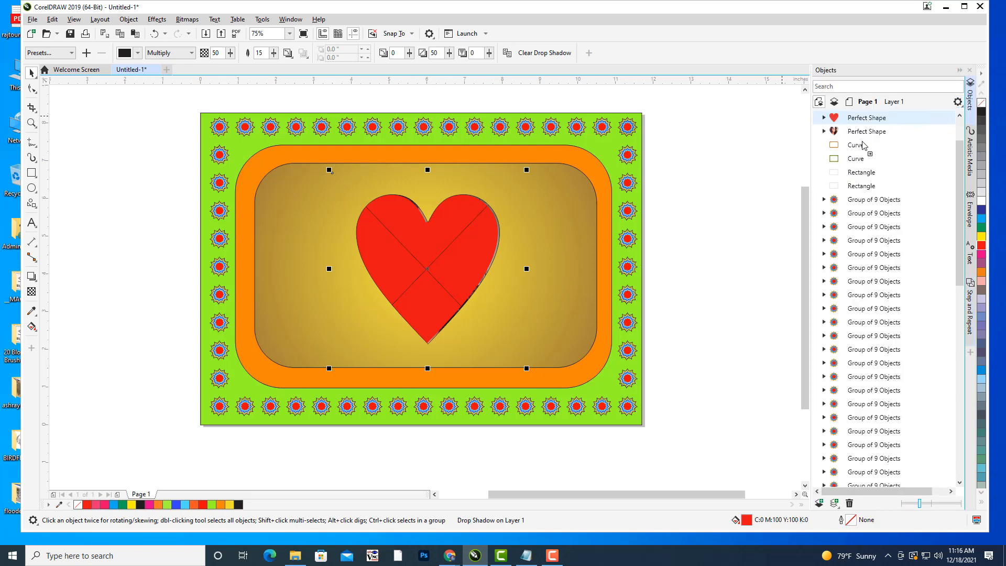
pyautogui.moveTo(863, 145); pyautogui.dragTo(864, 148)
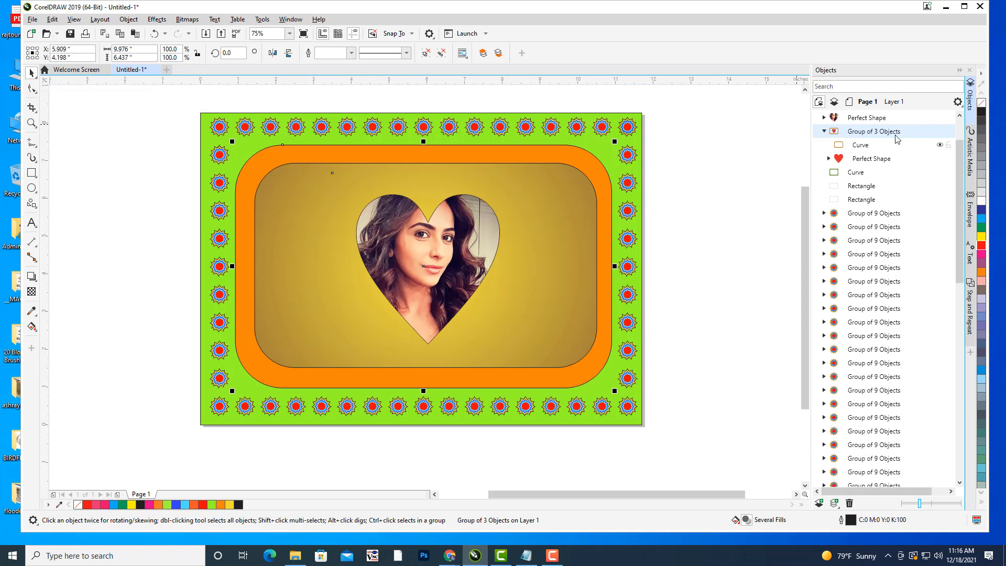
# Try to shift the photo heart slightly over the red heart and undo the shift
pyautogui.click(475, 233)
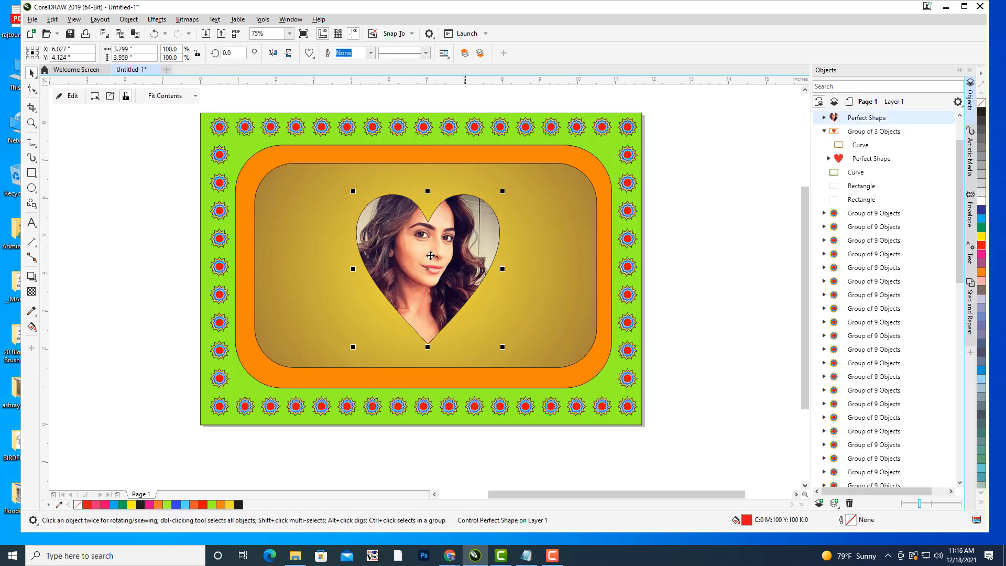
pyautogui.moveTo(431, 268); pyautogui.dragTo(426, 268)
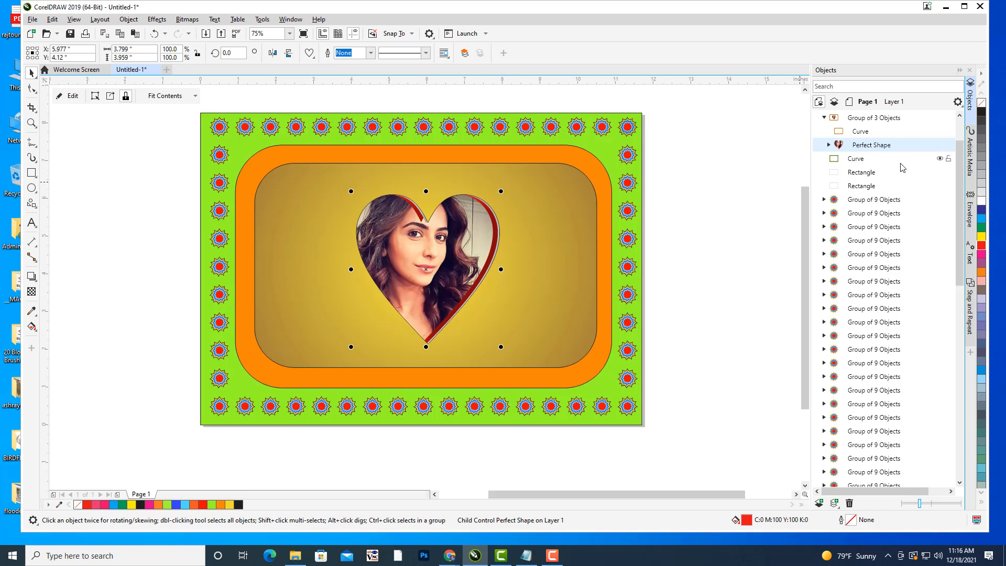
pyautogui.hotkey('ctrl', 'z')
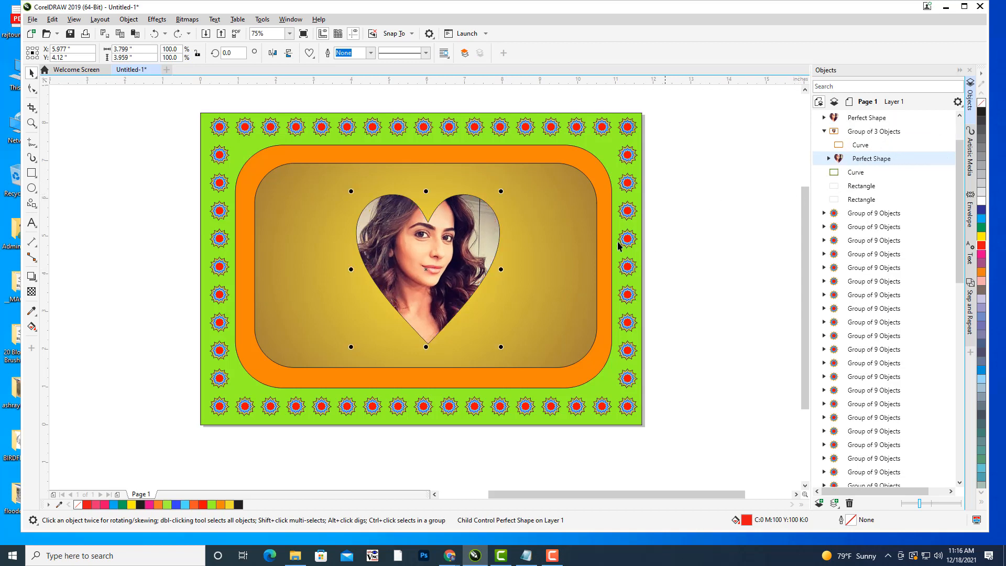
# Collapse and select the group of three objects, and undo the red heart's reordering and its move onto the page
pyautogui.moveTo(618, 242); pyautogui.dragTo(706, 256)
pyautogui.moveTo(743, 226); pyautogui.dragTo(728, 228)
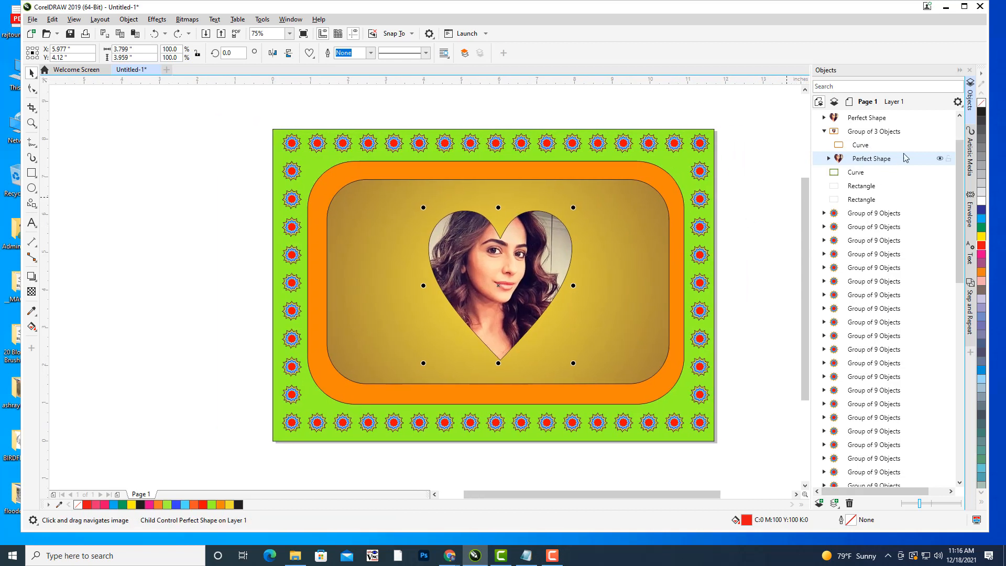
pyautogui.click(823, 132)
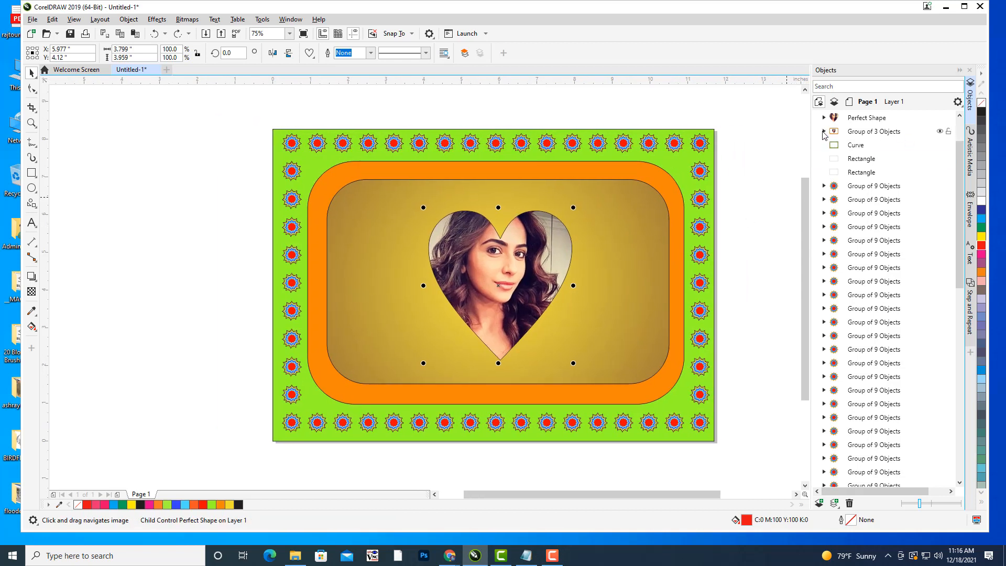
pyautogui.click(860, 134)
pyautogui.moveTo(601, 255); pyautogui.dragTo(555, 255)
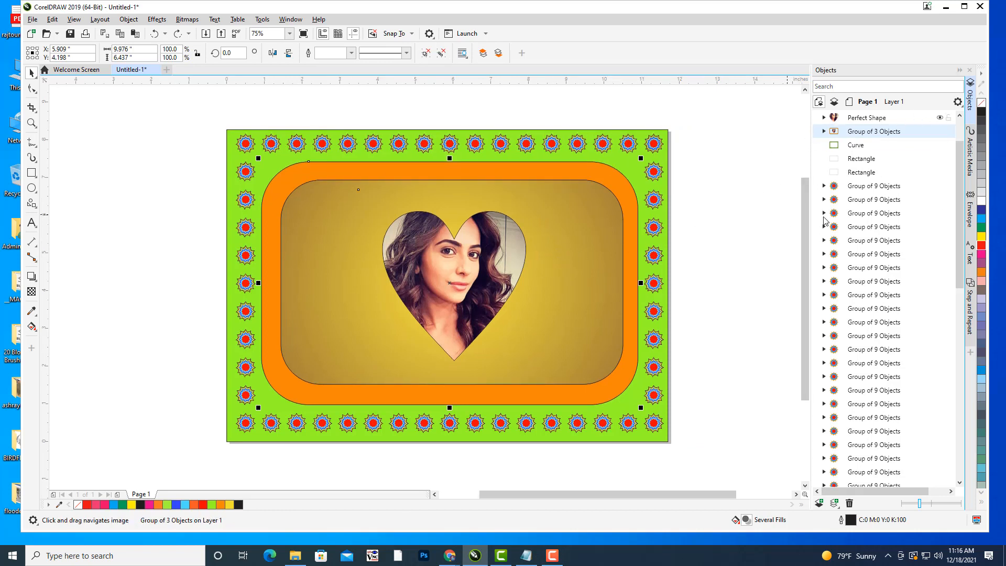
pyautogui.click(714, 212)
pyautogui.hotkey('ctrl', 'z')
pyautogui.hotkey('ctrl', 'z')
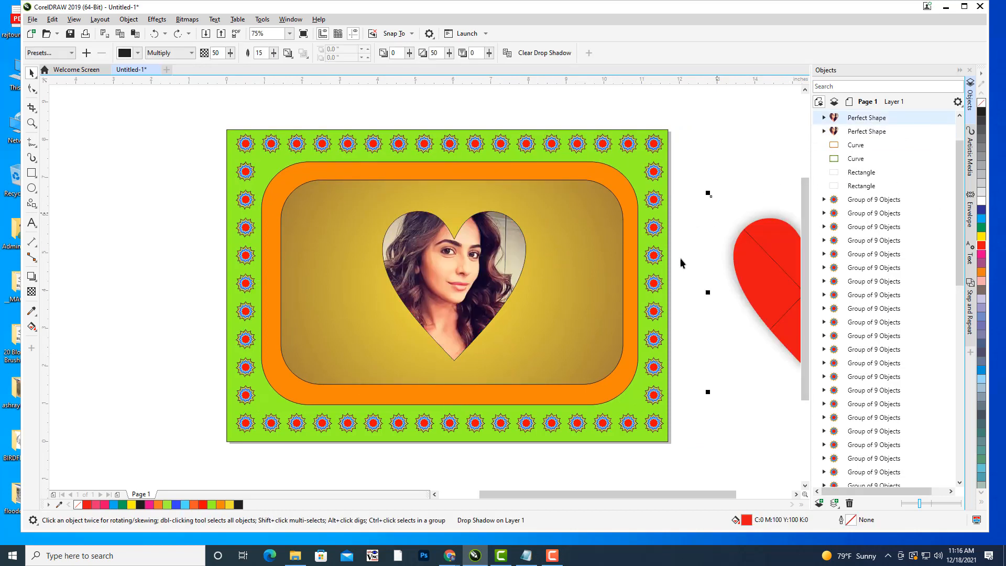
# Try twice to place the shadowed red heart over the photo heart, undoing the move each time
pyautogui.moveTo(750, 272); pyautogui.dragTo(352, 295)
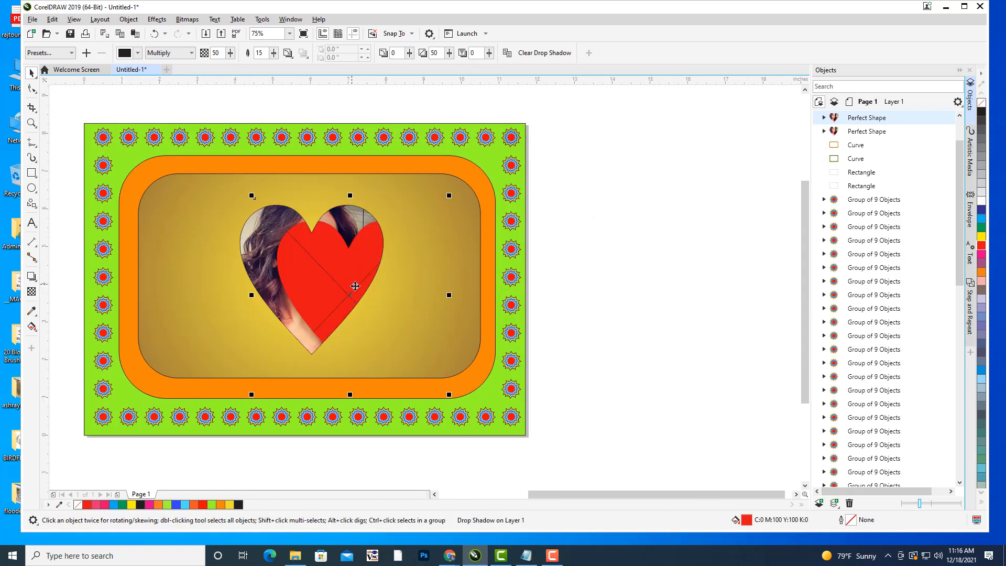
pyautogui.hotkey('ctrl', 'z')
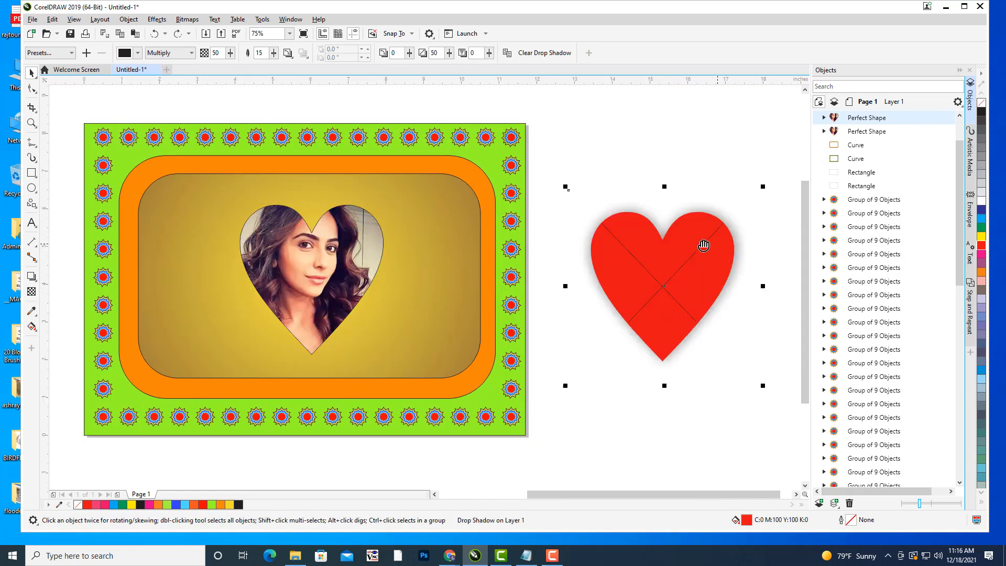
pyautogui.moveTo(704, 245); pyautogui.dragTo(626, 245)
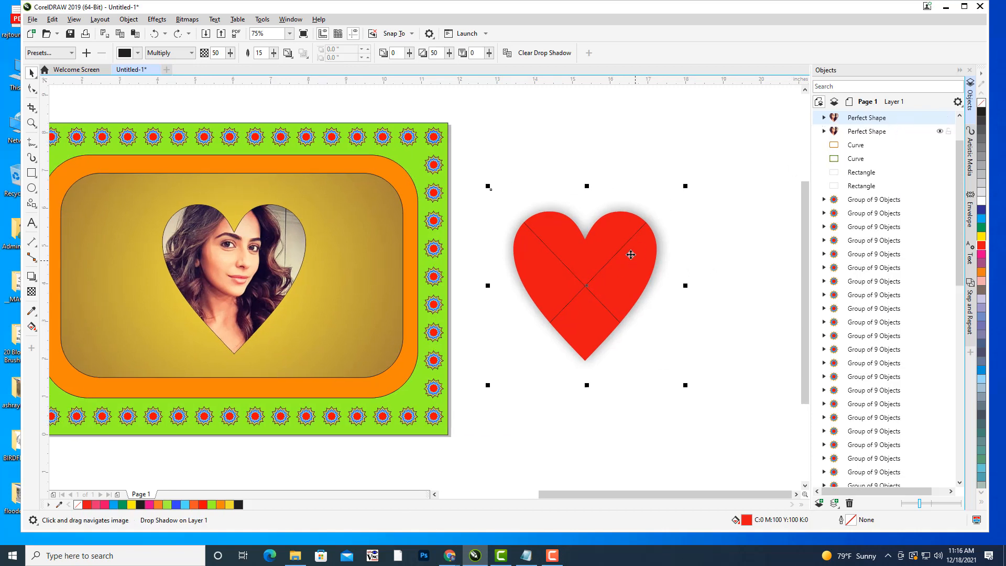
pyautogui.moveTo(587, 285); pyautogui.dragTo(245, 292)
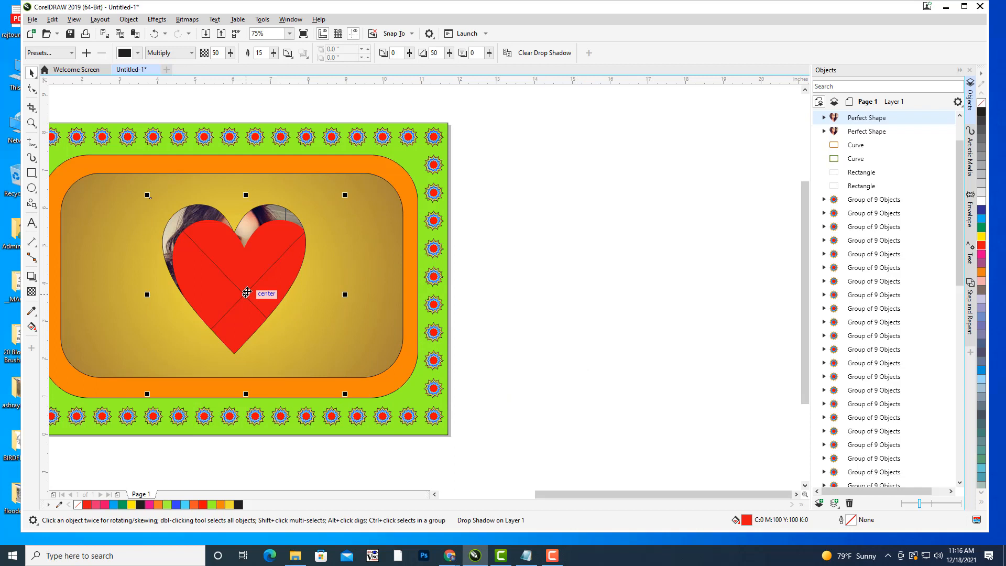
pyautogui.hotkey('ctrl', 'z')
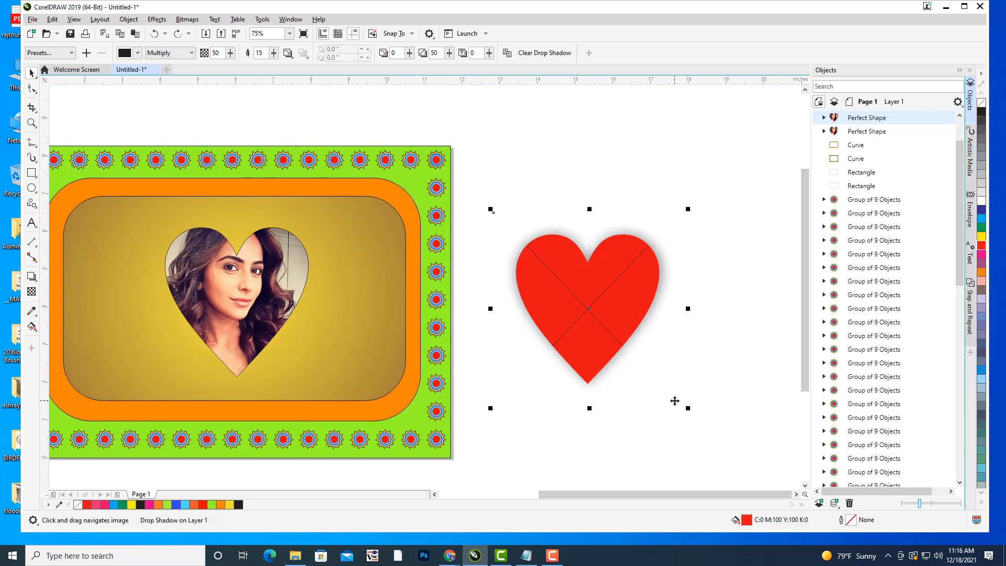
# Fill the shadowed heart with black, try placing it over the photo heart, and undo that move
pyautogui.moveTo(592, 295); pyautogui.dragTo(693, 250)
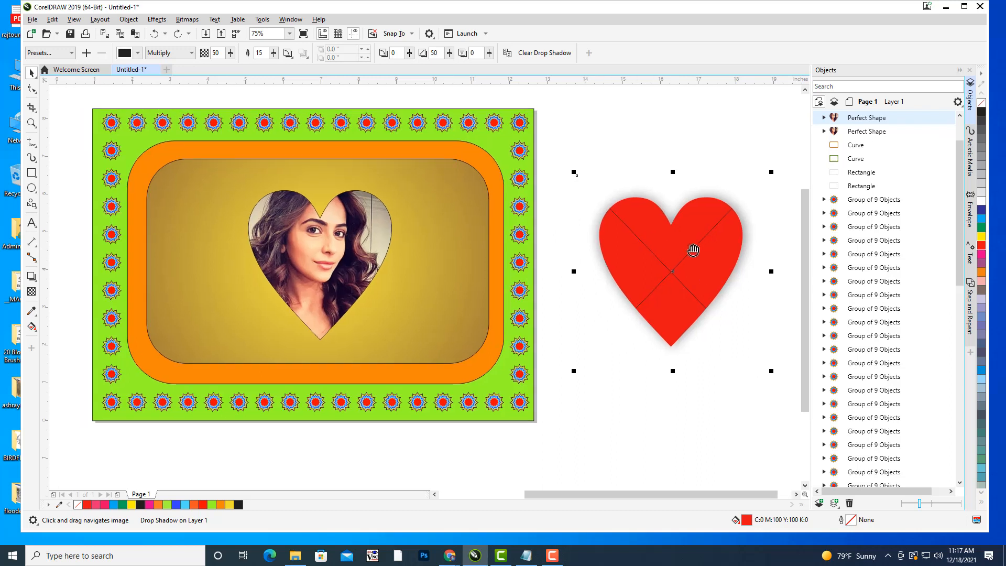
pyautogui.click(981, 113)
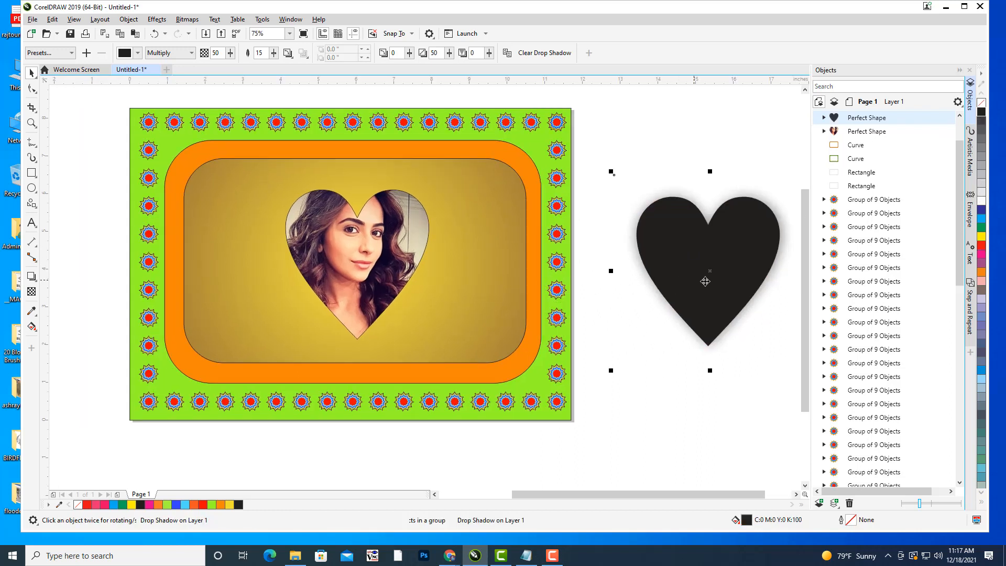
pyautogui.moveTo(706, 281); pyautogui.dragTo(364, 302)
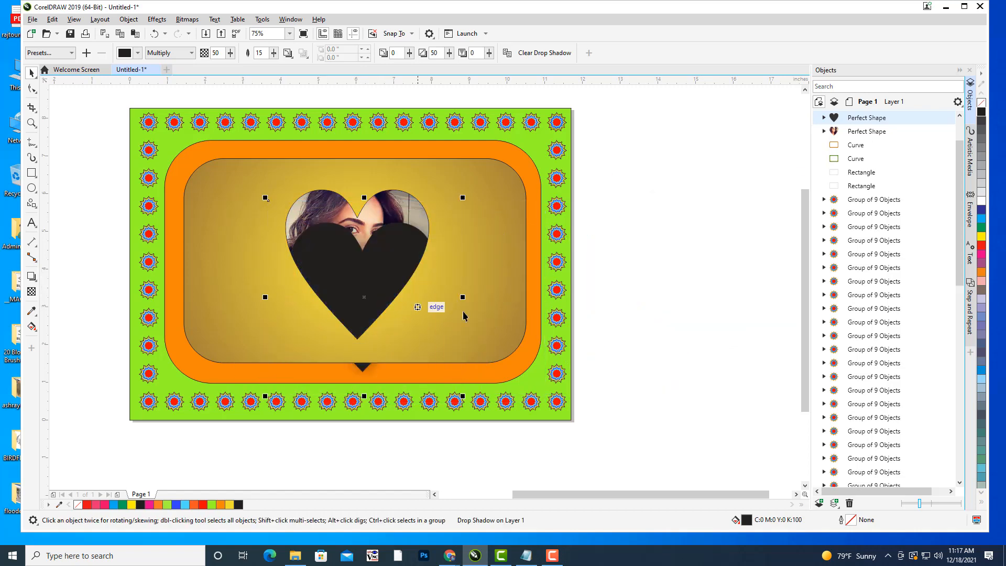
pyautogui.hotkey('ctrl', 'z')
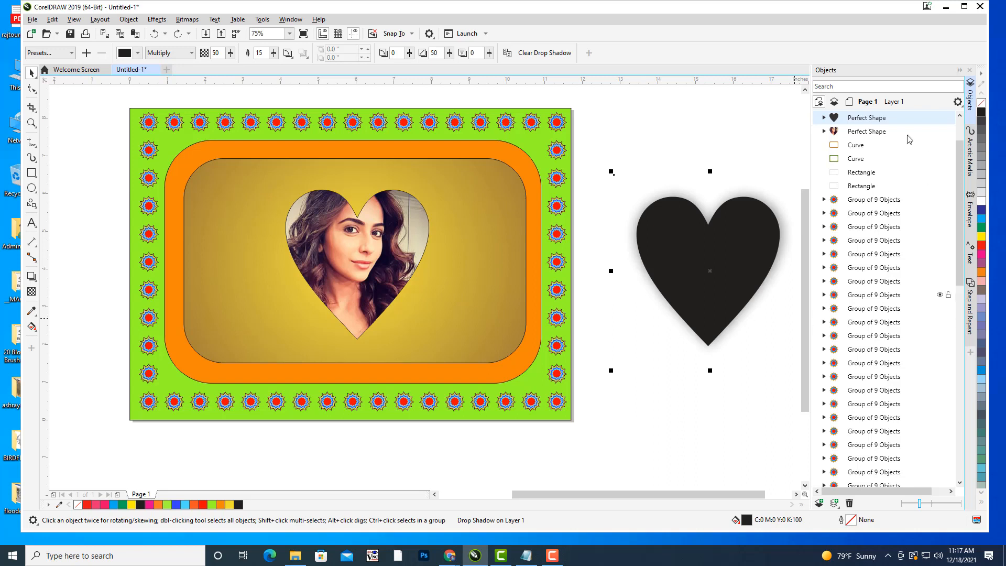
# Delete the shadowed black heart and draw a new heart shape about 3.88 by 3.64 inches on the empty area beside the page
pyautogui.press('Delete')
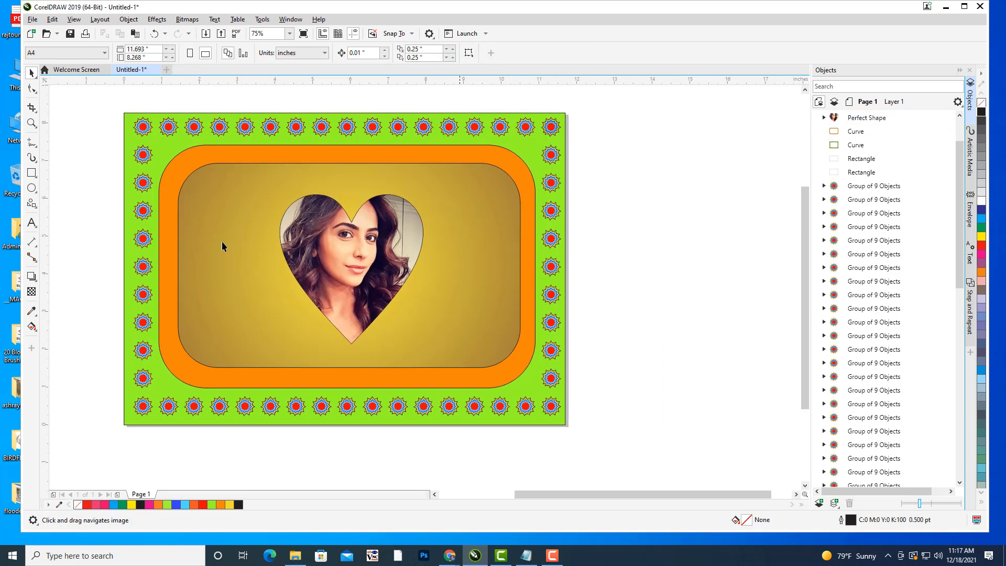
pyautogui.click(35, 279)
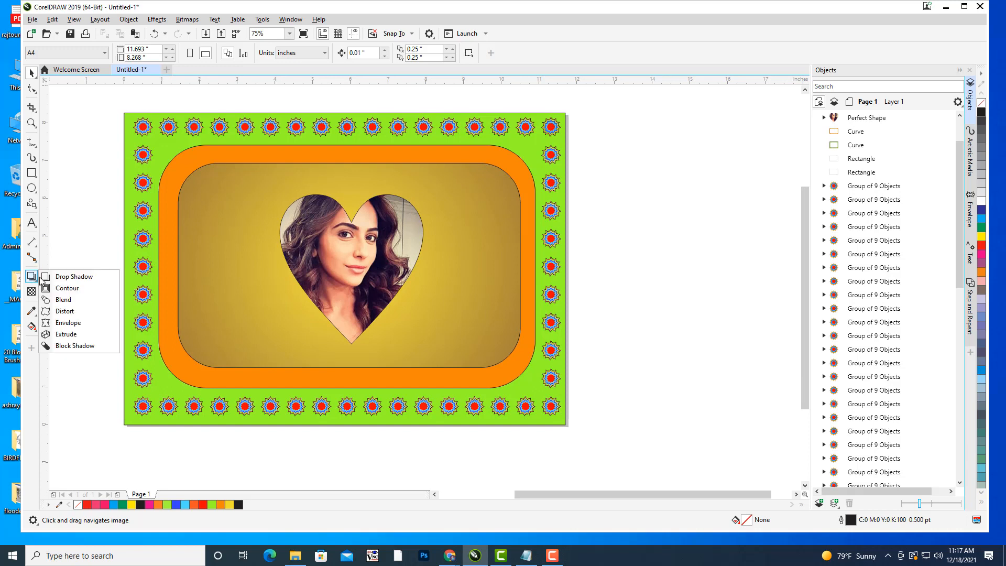
pyautogui.click(76, 278)
pyautogui.click(34, 206)
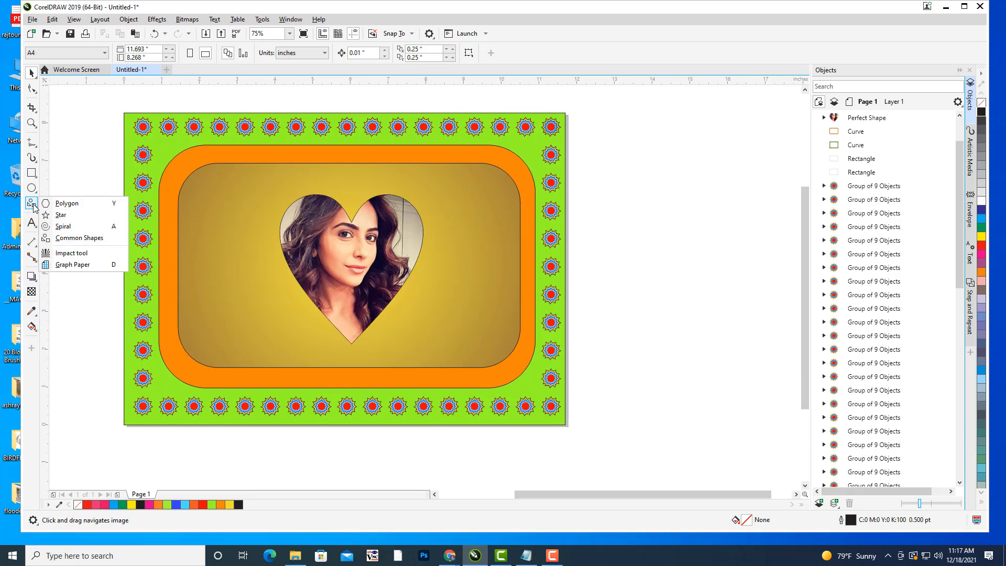
pyautogui.click(34, 205)
pyautogui.click(34, 205)
pyautogui.click(72, 239)
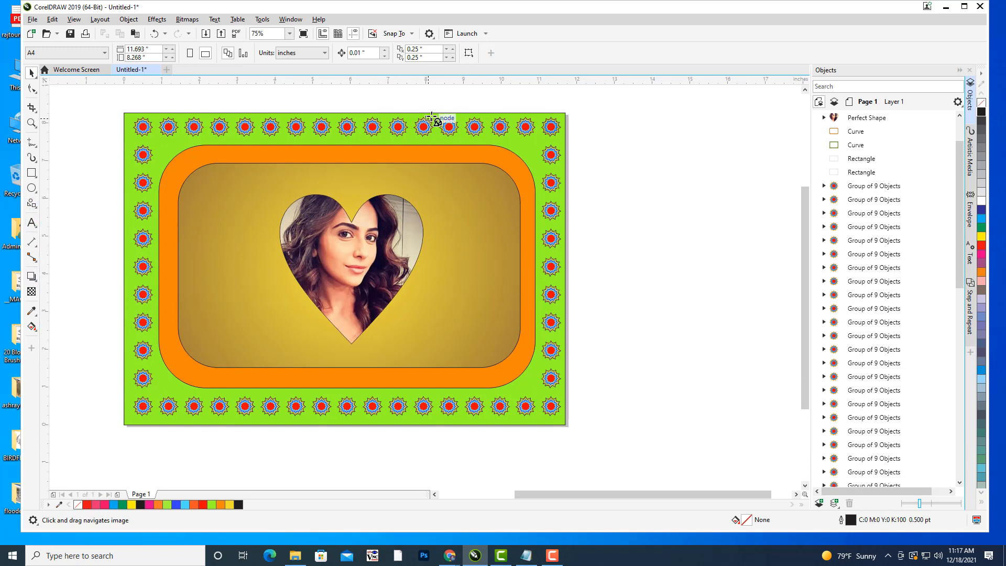
pyautogui.moveTo(602, 194); pyautogui.dragTo(751, 334)
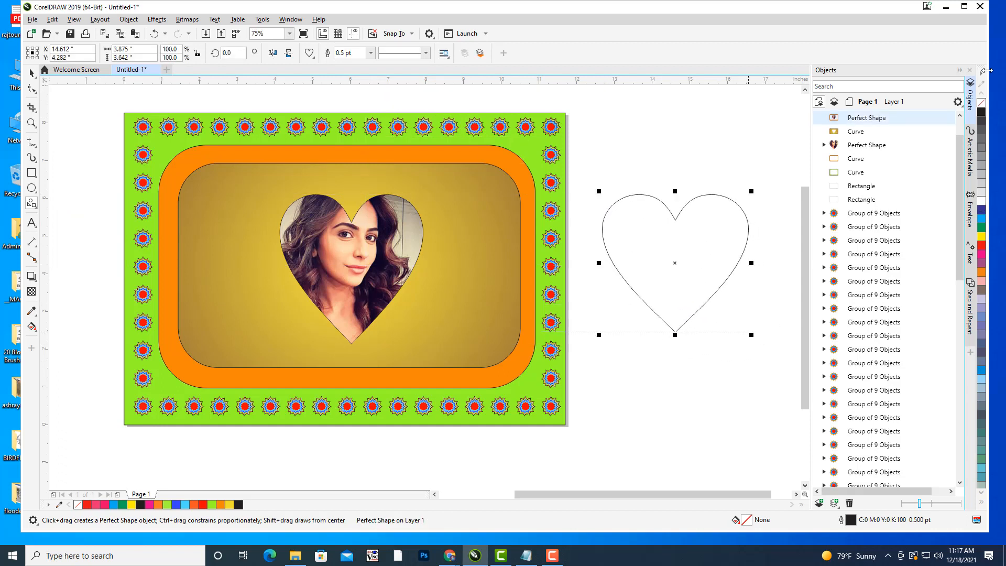
# Fill the new heart with black and place it over the photo heart
pyautogui.click(981, 112)
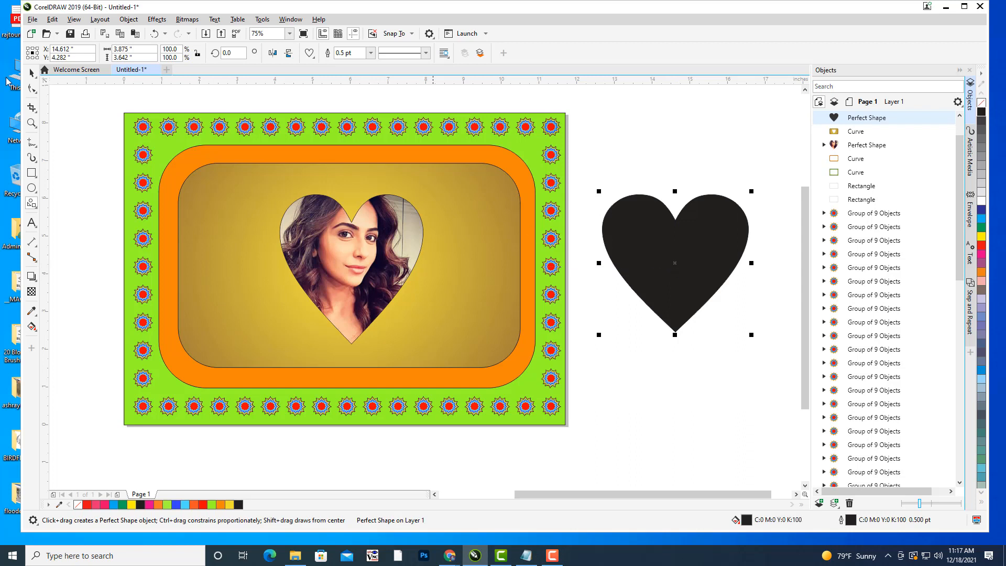
pyautogui.click(31, 73)
pyautogui.moveTo(662, 267); pyautogui.dragTo(353, 273)
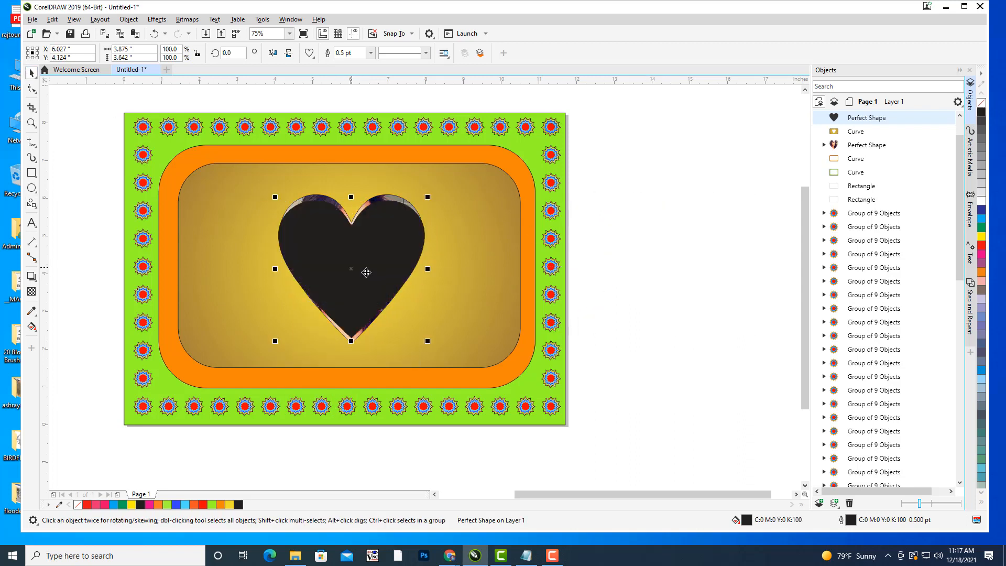
# Try stretching the black heart to cover the photo heart and sending it back one level, and undo these changes
pyautogui.moveTo(351, 196); pyautogui.dragTo(351, 189)
pyautogui.moveTo(352, 265); pyautogui.dragTo(351, 269)
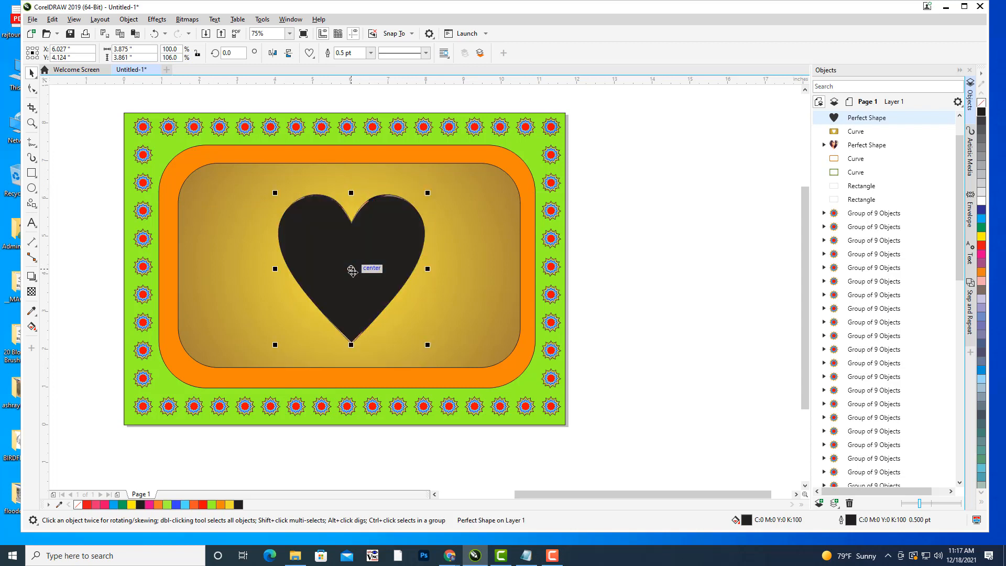
pyautogui.rightClick(386, 231)
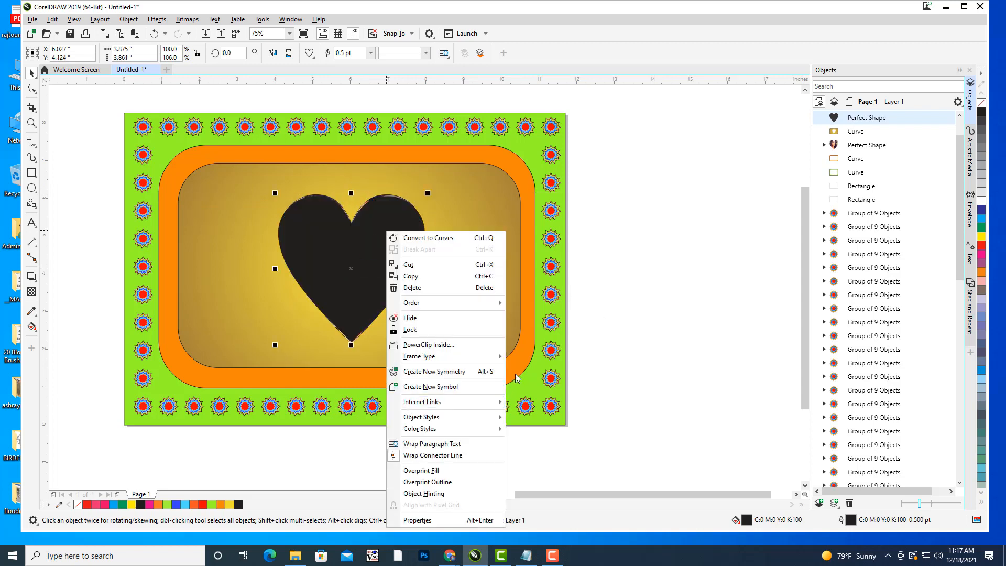
pyautogui.moveTo(448, 308)
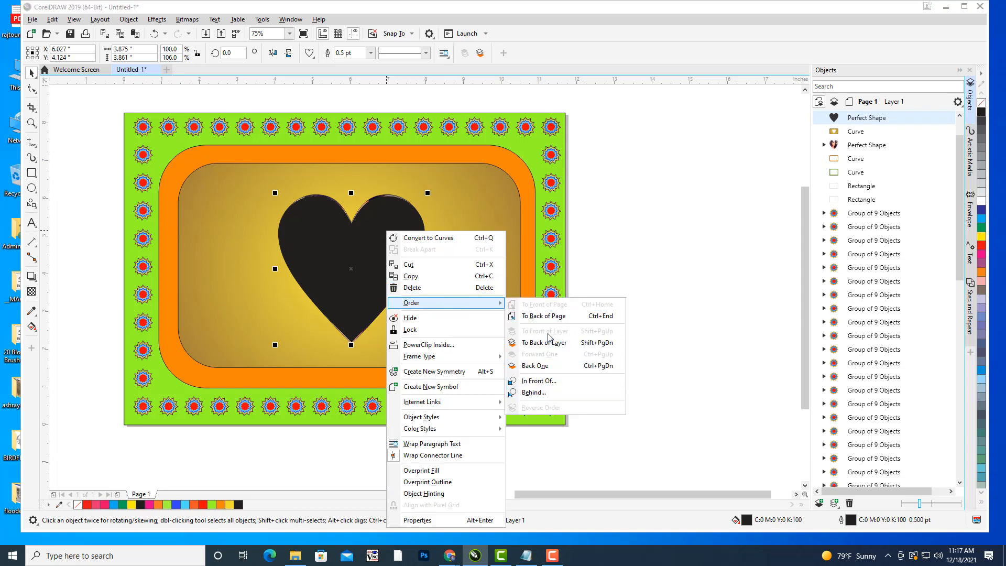
pyautogui.click(553, 368)
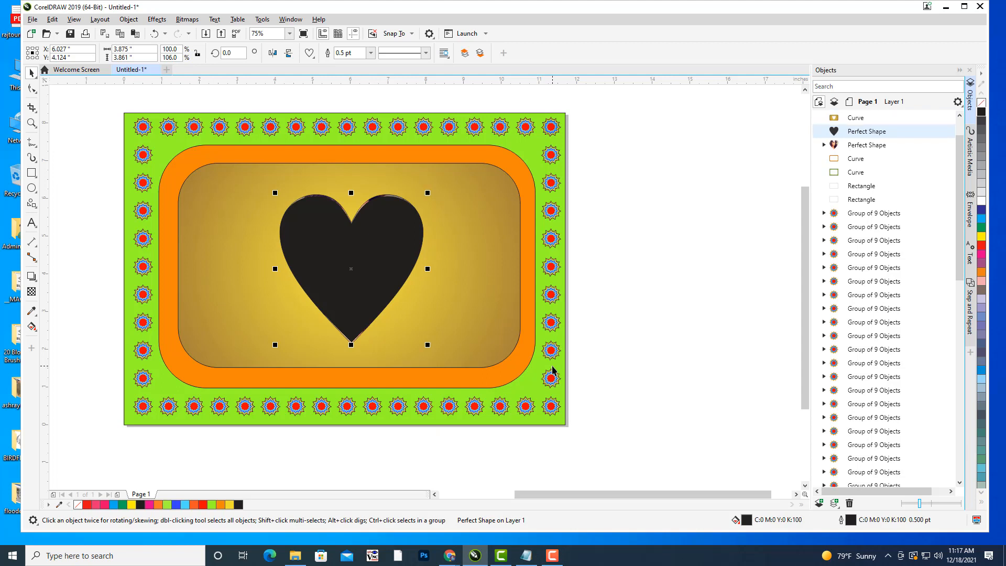
pyautogui.moveTo(351, 269); pyautogui.dragTo(306, 284)
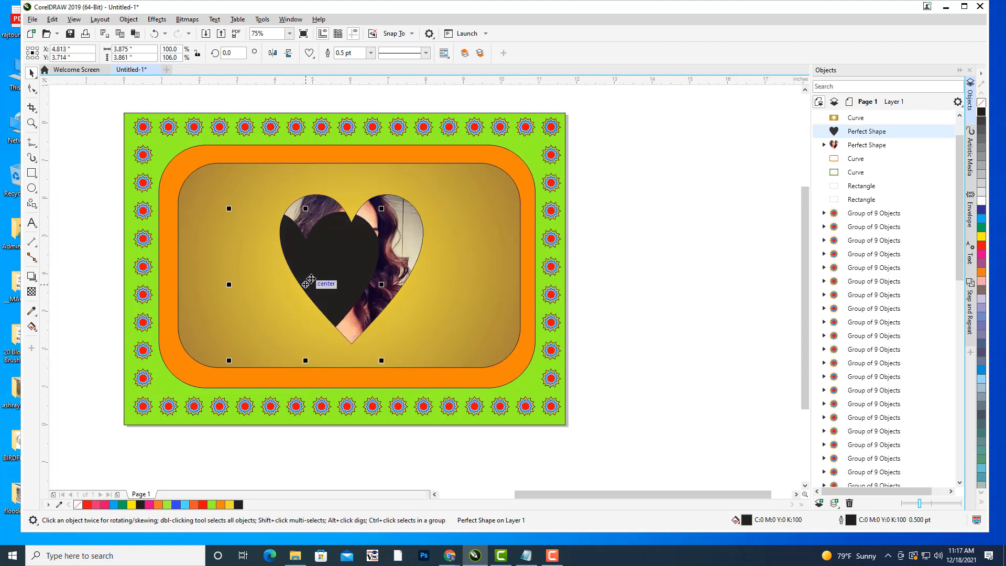
pyautogui.hotkey('ctrl', 'z')
pyautogui.hotkey('ctrl', 'z')
pyautogui.hotkey('ctrl', 'z')
pyautogui.hotkey('ctrl', 'z')
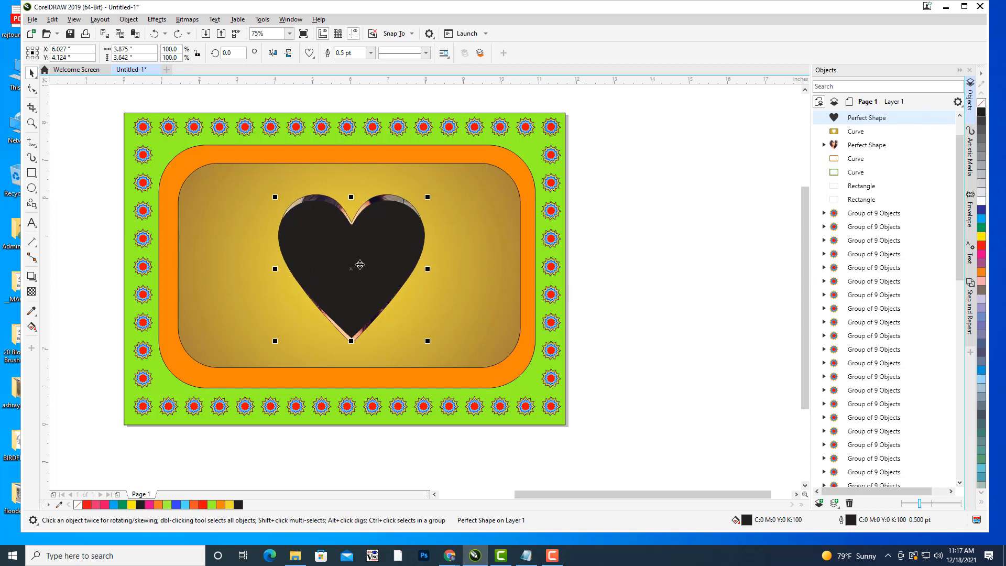
# Shift the black heart sideways to about X 8.10, Y 4.23 inches and reorder it directly below the photo heart in the layer
pyautogui.scroll(1, 925, 196)
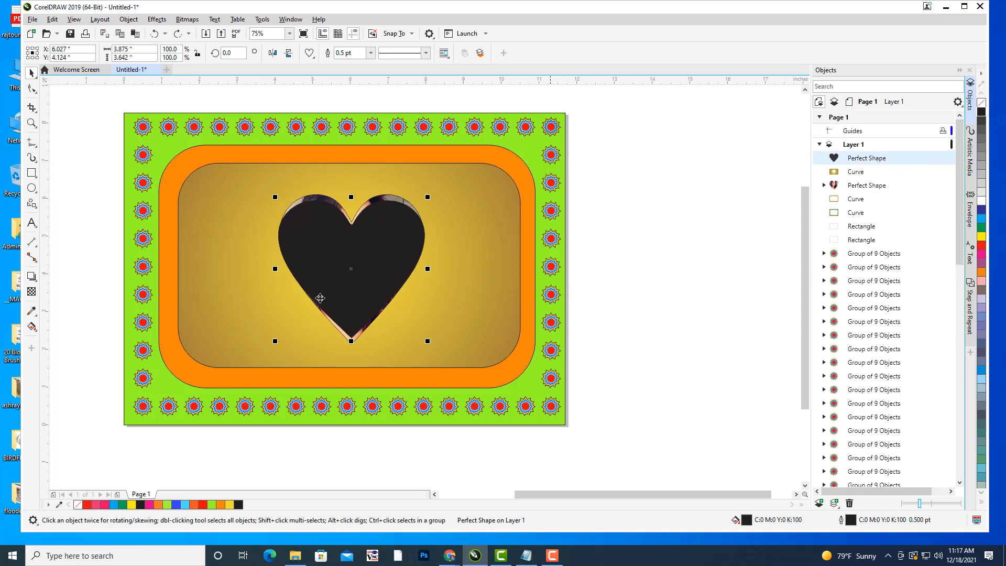
pyautogui.moveTo(365, 279); pyautogui.dragTo(444, 275)
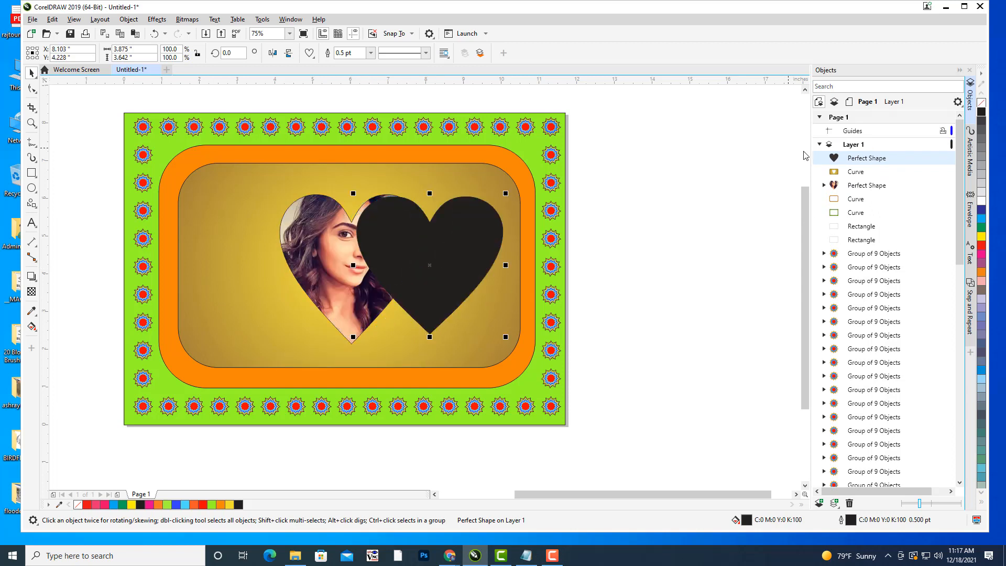
pyautogui.moveTo(867, 163); pyautogui.dragTo(868, 197)
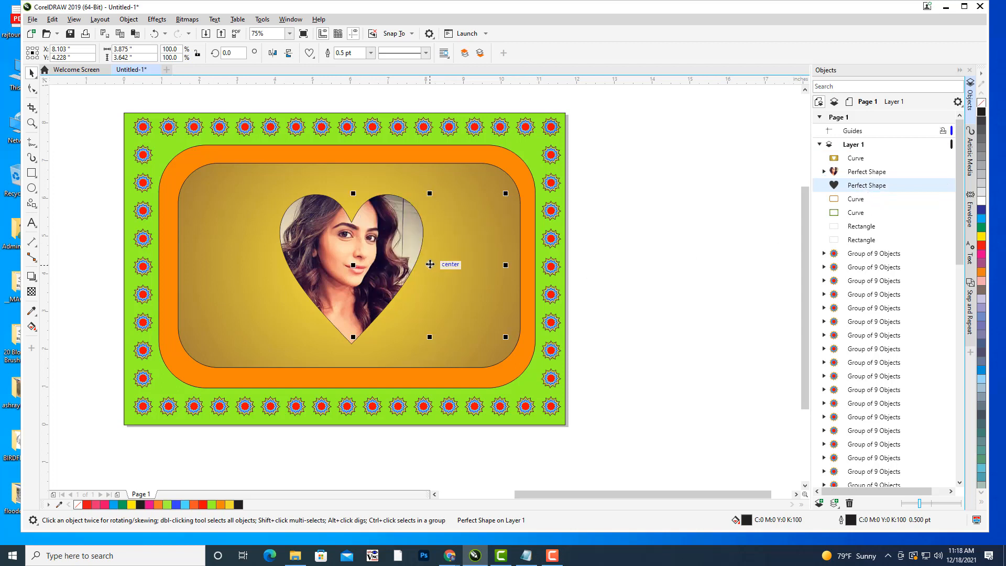
# Try moving the black heart farther sideways and the gold panel off its frame, undoing each move
pyautogui.moveTo(429, 265); pyautogui.dragTo(466, 268)
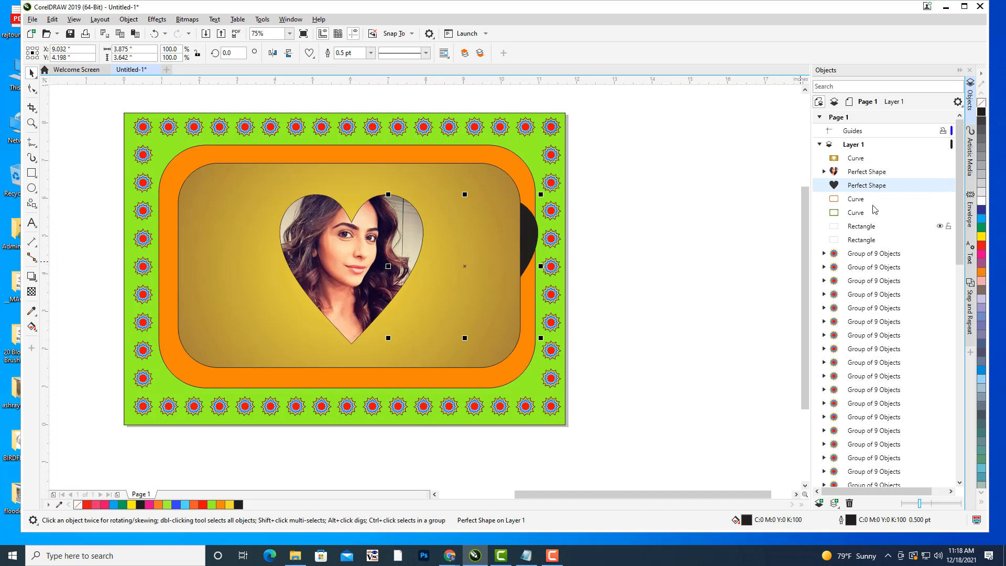
pyautogui.hotkey('ctrl', 'z')
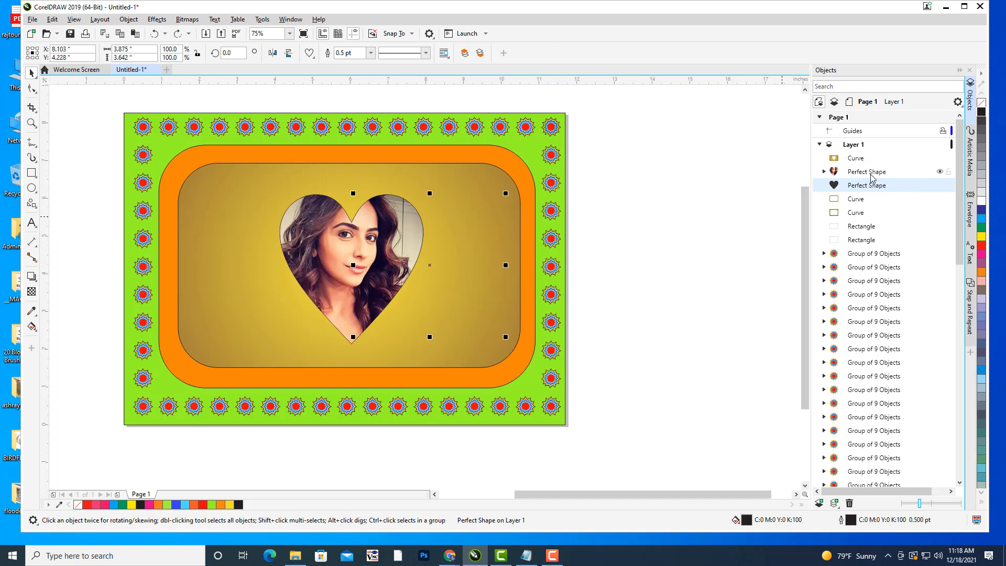
pyautogui.moveTo(484, 176); pyautogui.dragTo(643, 260)
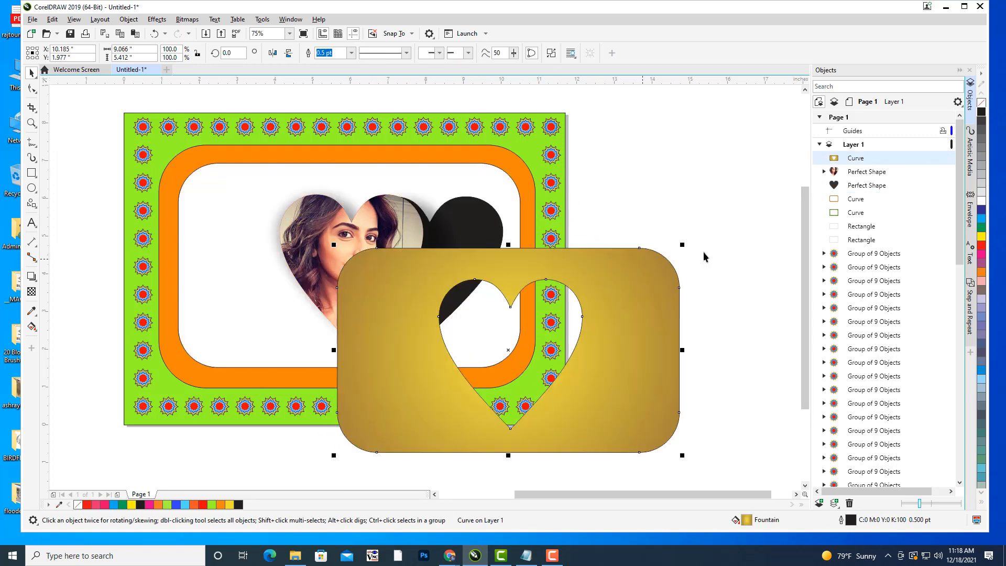
pyautogui.hotkey('ctrl', 'z')
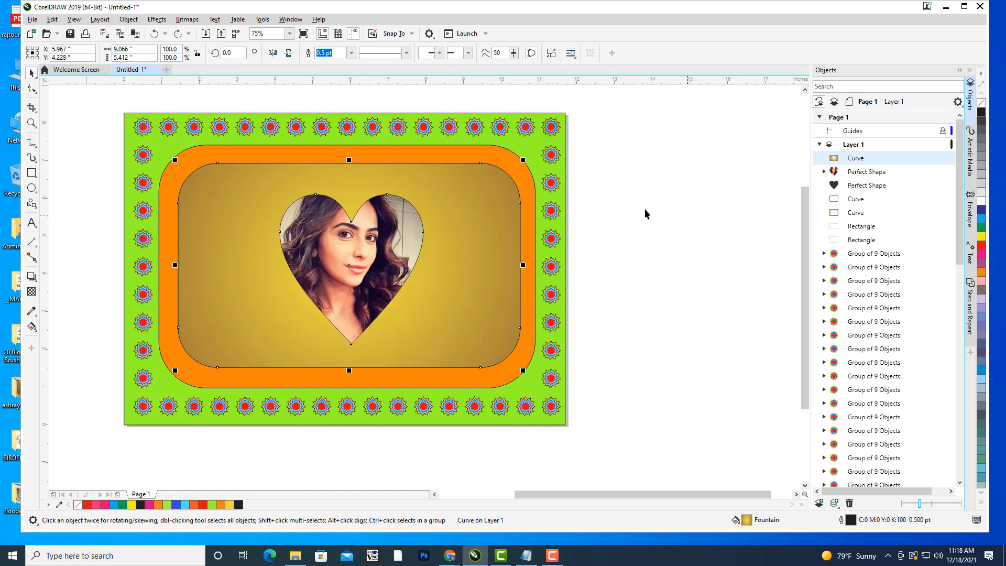
# Move the gold panel with the heart-shaped cutout off the page and delete it
pyautogui.moveTo(350, 265); pyautogui.dragTo(651, 272)
pyautogui.press('Delete')
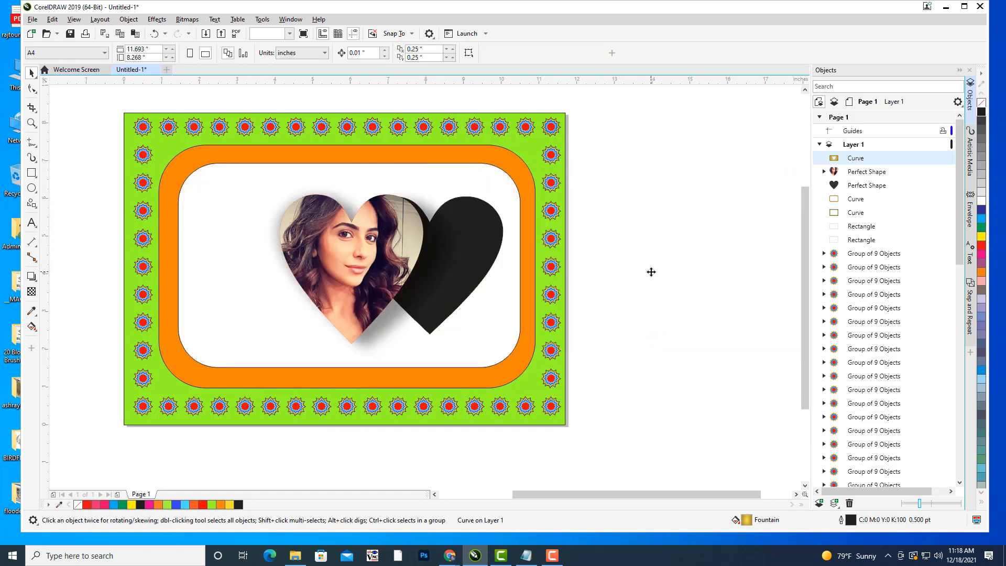
pyautogui.click(453, 263)
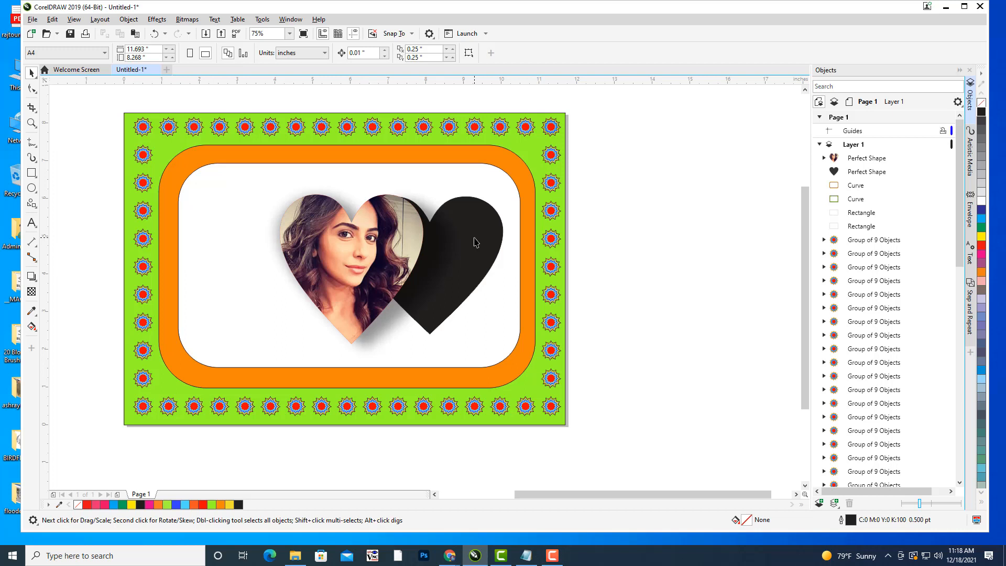
pyautogui.click(614, 226)
# Place the black heart behind the photo heart and nudge it left to about X 6.09, Y 4.29 inches
pyautogui.click(487, 231)
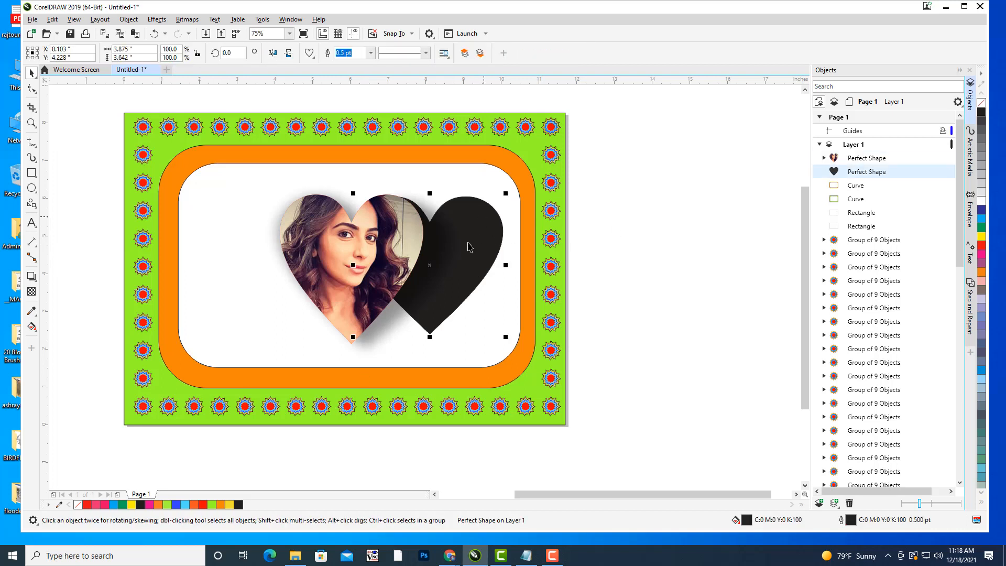
pyautogui.moveTo(433, 265); pyautogui.dragTo(357, 267)
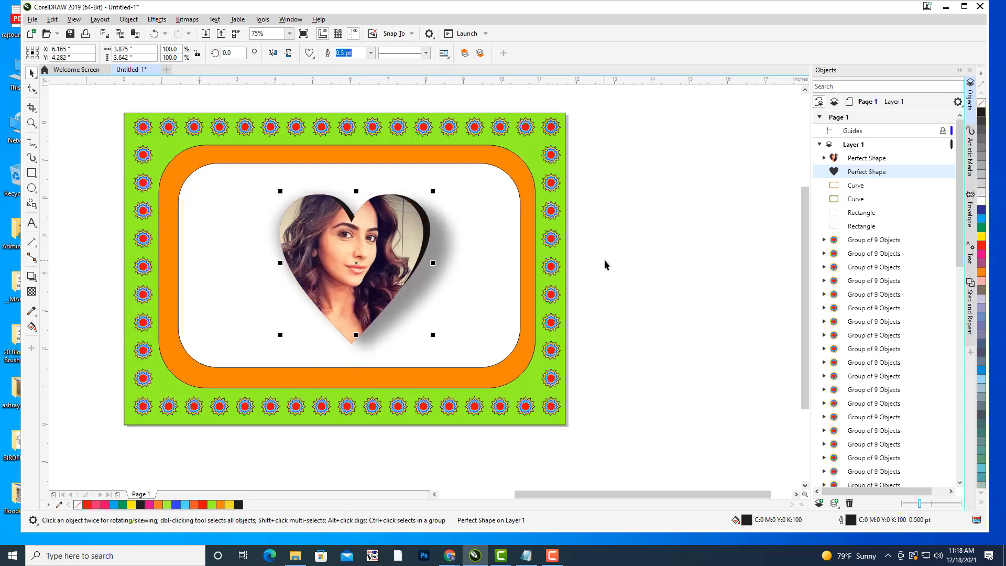
pyautogui.press('Left')
pyautogui.press('Left')
pyautogui.press('Up')
pyautogui.press('Left')
pyautogui.press('Left')
pyautogui.press('Left')
pyautogui.press('Left')
pyautogui.press('Left')
pyautogui.press('Left')
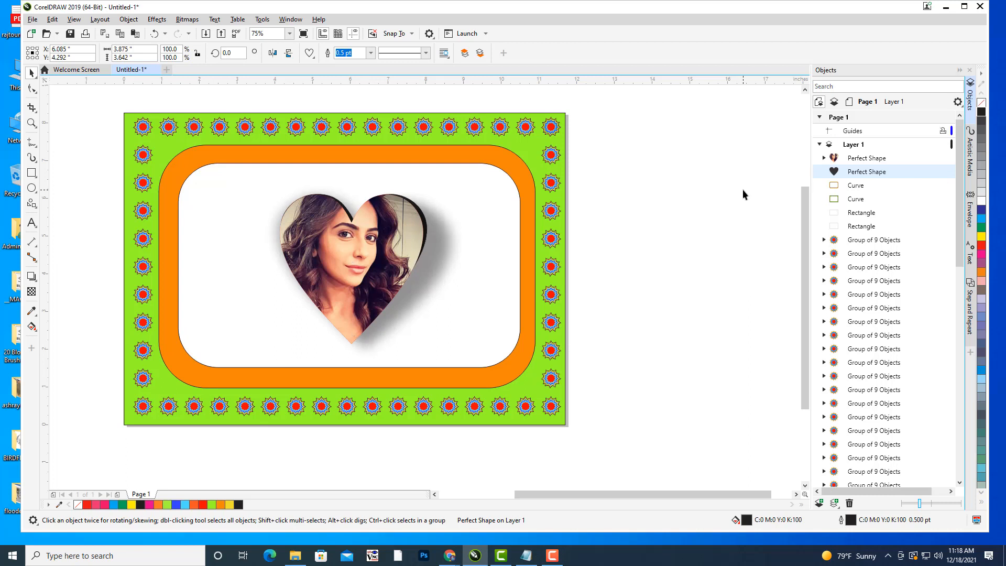
# Nudge the black heart down and slightly left to about X 6.02, Y 3.87 inches, offsetting it below the photo heart
pyautogui.press('Down')
pyautogui.press('Down')
pyautogui.press('Down')
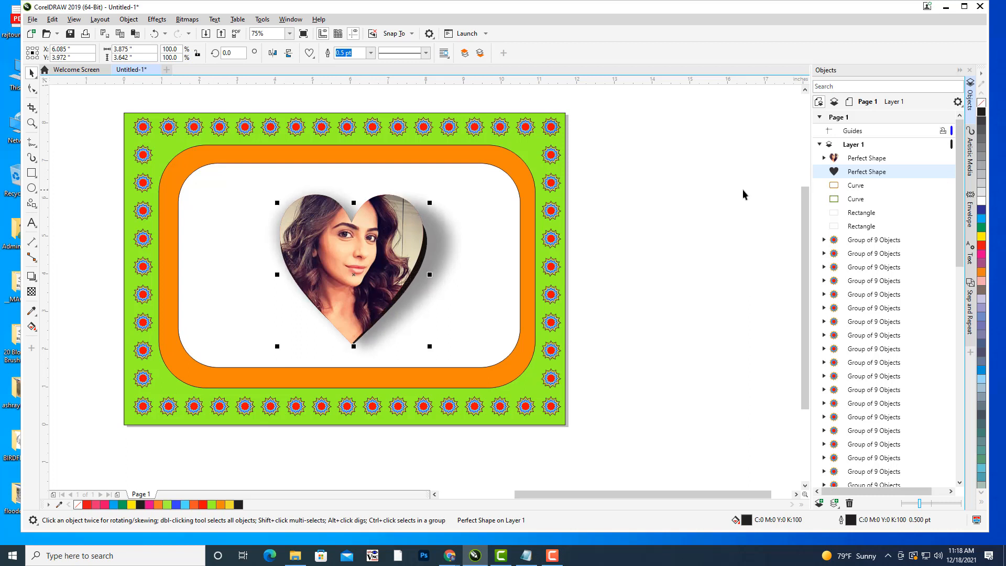
pyautogui.press('Left')
pyautogui.press('Left')
pyautogui.press('Down')
pyautogui.press('Left')
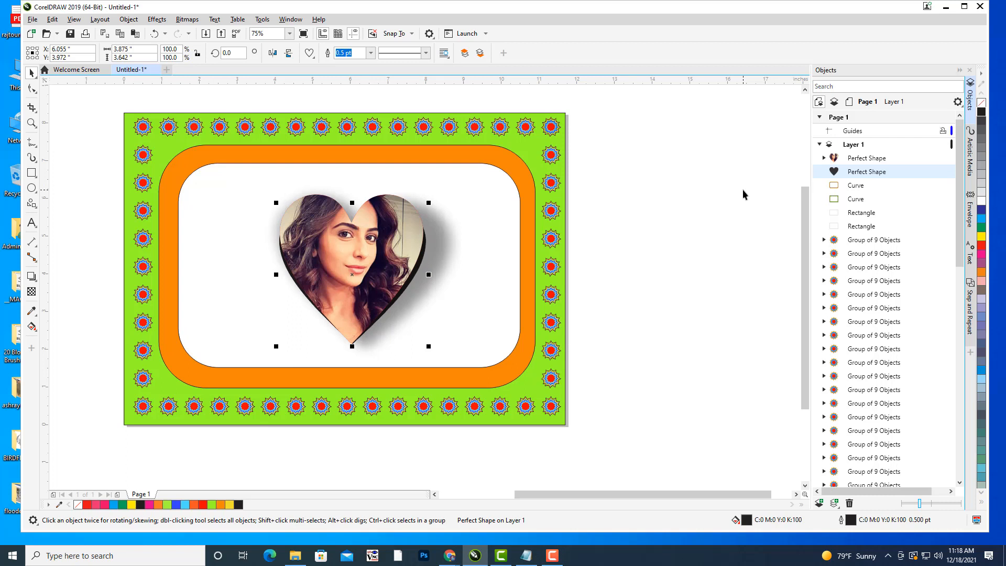
pyautogui.press('Left')
pyautogui.press('Down')
pyautogui.press('Down')
pyautogui.press('Down')
pyautogui.press('Down')
pyautogui.press('Down')
pyautogui.press('Down')
pyautogui.press('Down')
pyautogui.press('Down')
pyautogui.press('Down')
pyautogui.press('Down')
pyautogui.press('Left')
pyautogui.press('Left')
pyautogui.press('Left')
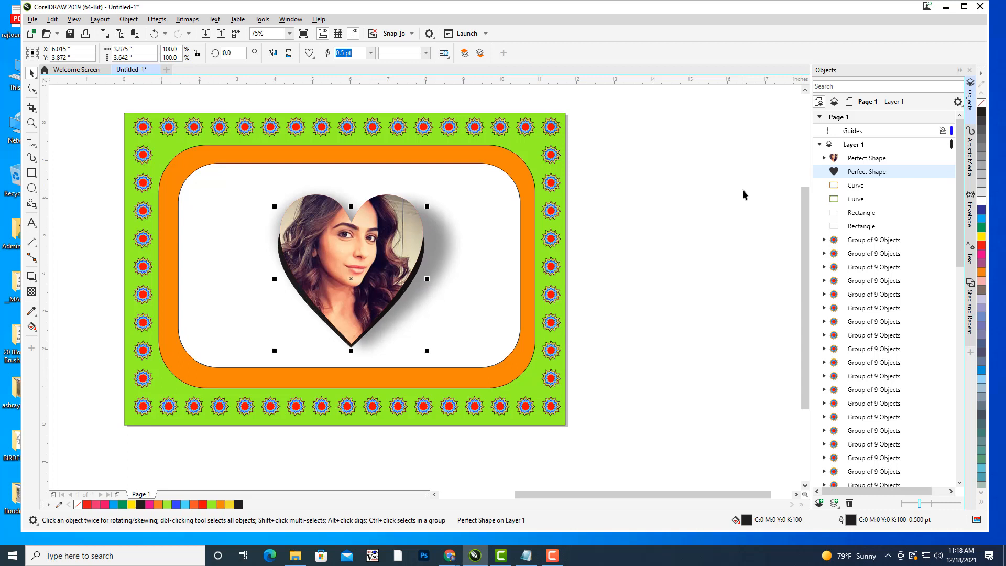
# Select the photo heart with its drop shadow and check the blur effects offered for it
pyautogui.click(724, 193)
pyautogui.moveTo(610, 289); pyautogui.dragTo(760, 266)
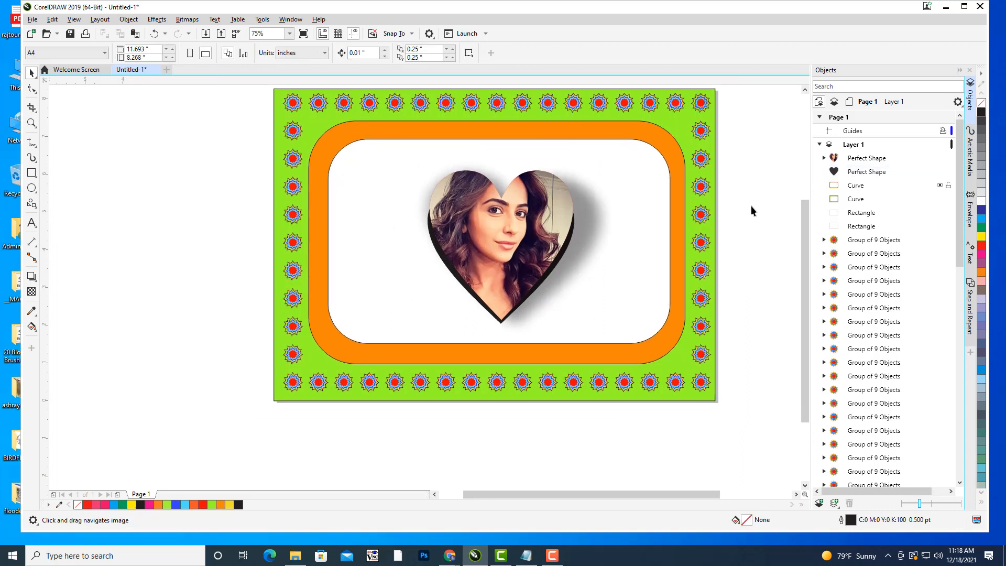
pyautogui.click(465, 294)
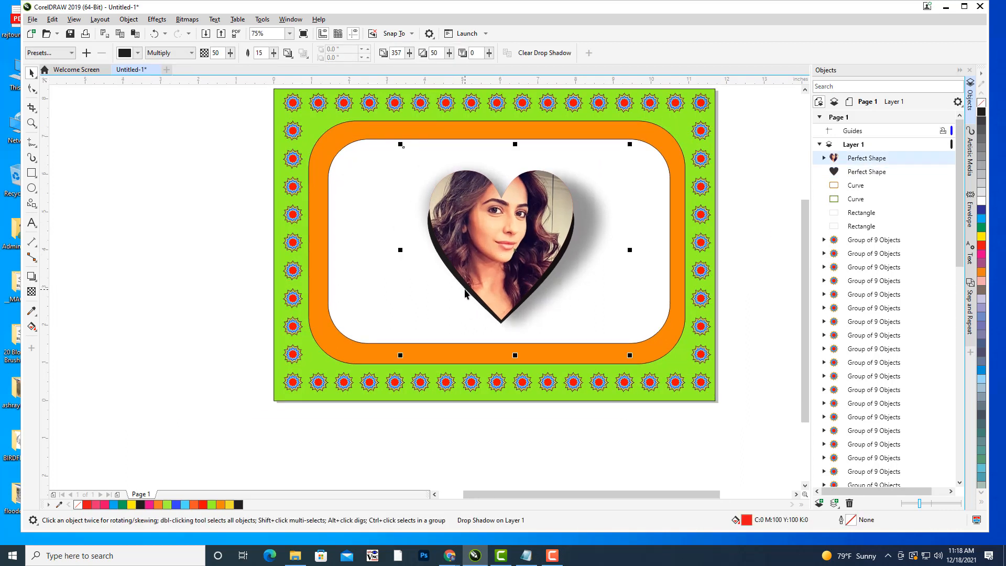
pyautogui.moveTo(622, 212); pyautogui.dragTo(565, 242)
pyautogui.click(157, 20)
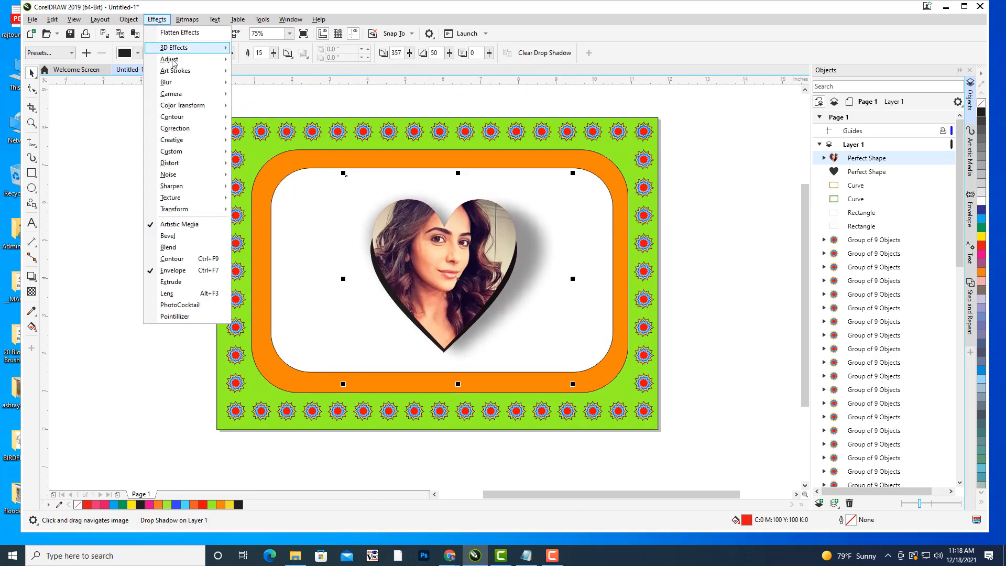
pyautogui.moveTo(179, 86)
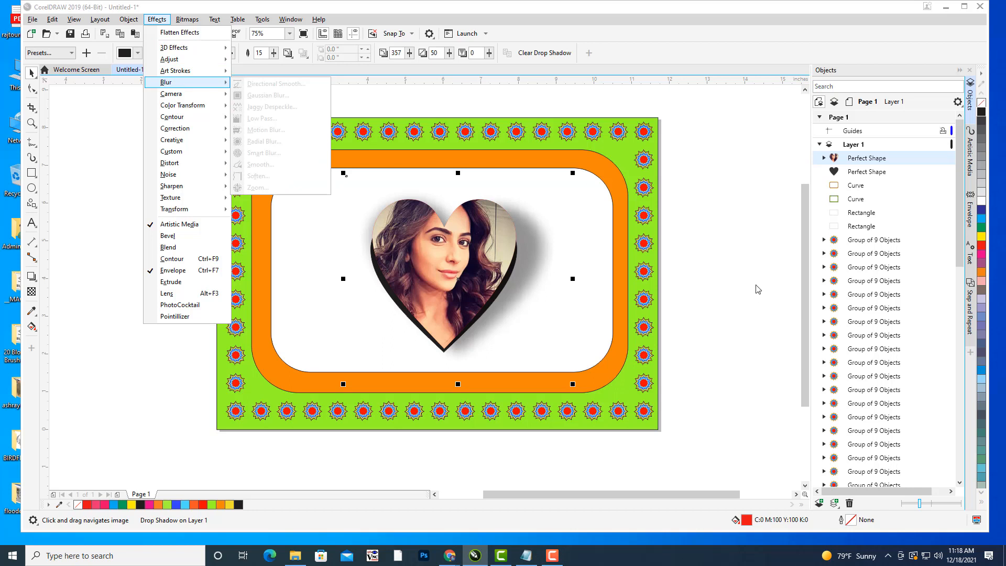
pyautogui.click(735, 263)
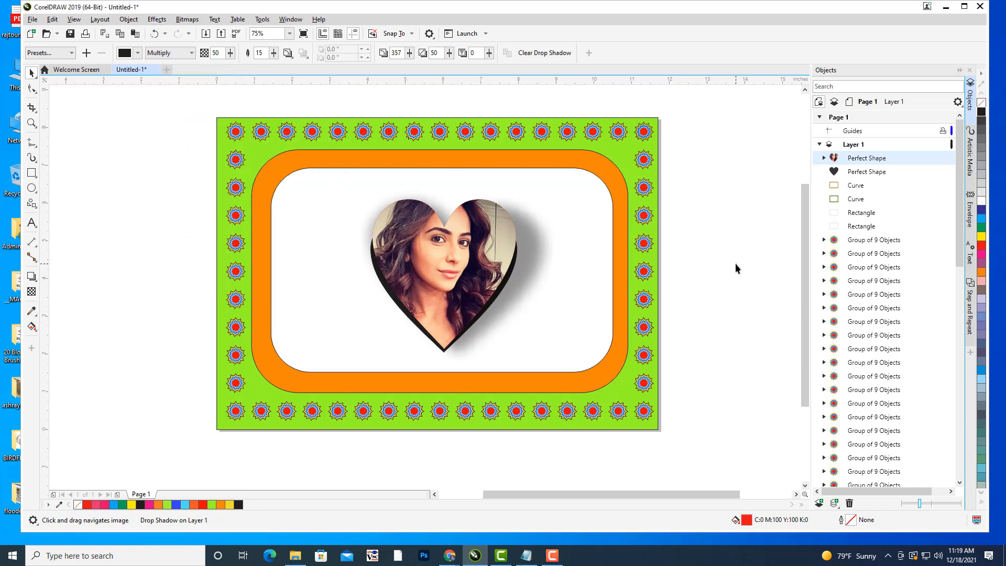
# Select the black heart and move it out from behind the photo heart to about X 9.36, Y 2.87 inches
pyautogui.click(870, 173)
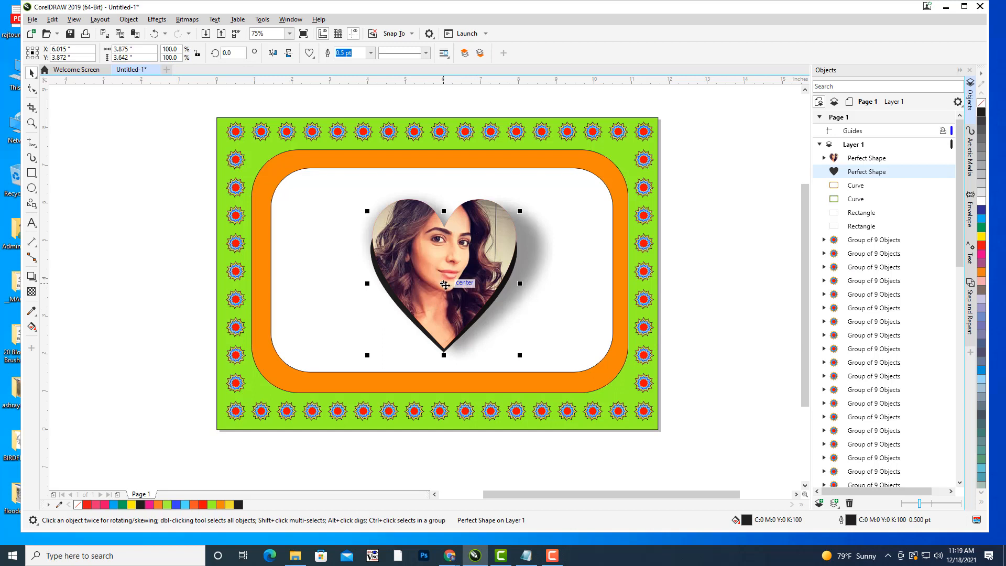
pyautogui.moveTo(444, 284); pyautogui.dragTo(570, 322)
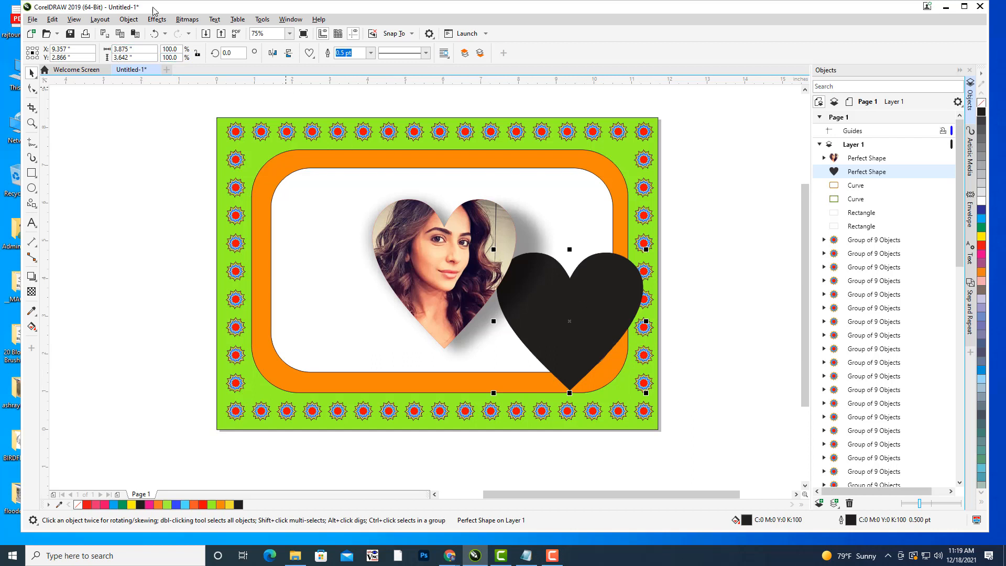
# Convert the black heart to a 300 dpi CMYK bitmap with anti-aliasing and a transparent background
pyautogui.click(188, 19)
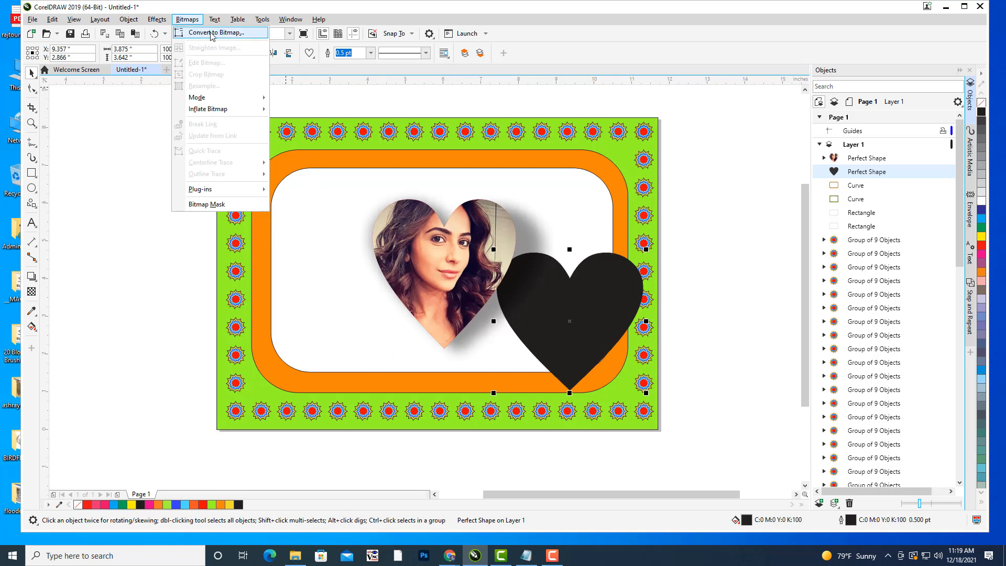
pyautogui.click(211, 33)
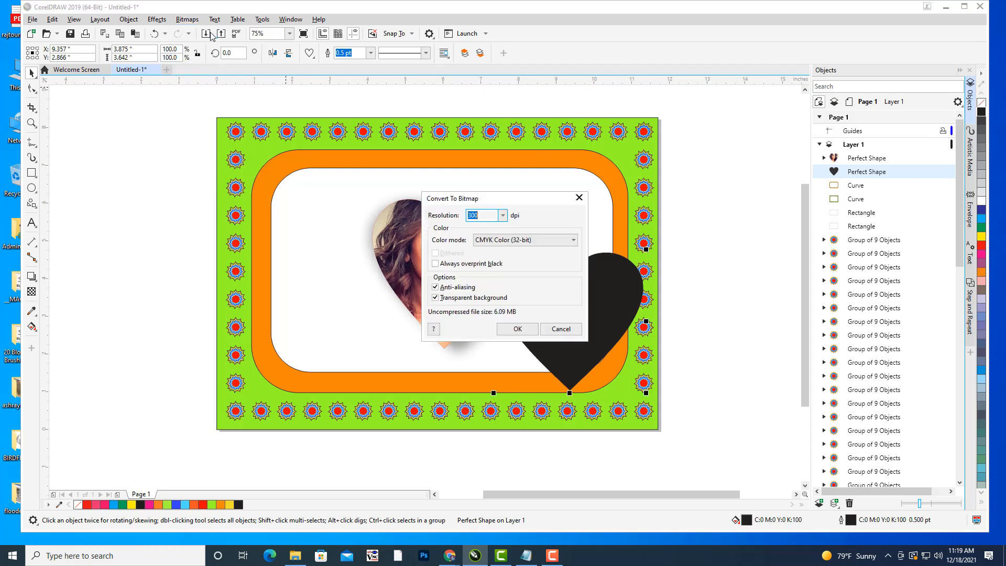
pyautogui.click(518, 329)
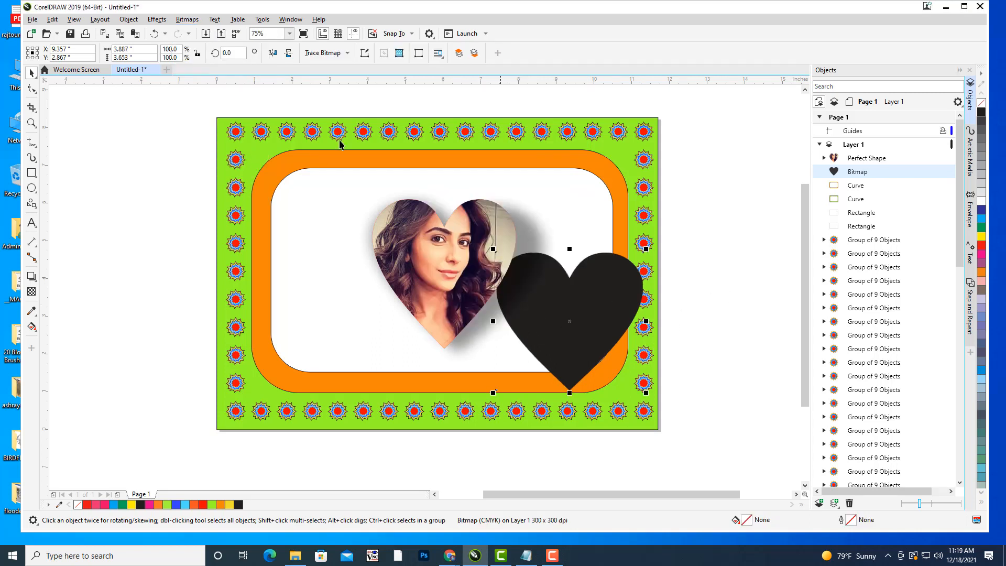
# Apply a Gaussian Blur with a radius of about 65.8 pixels to the black heart bitmap
pyautogui.click(157, 19)
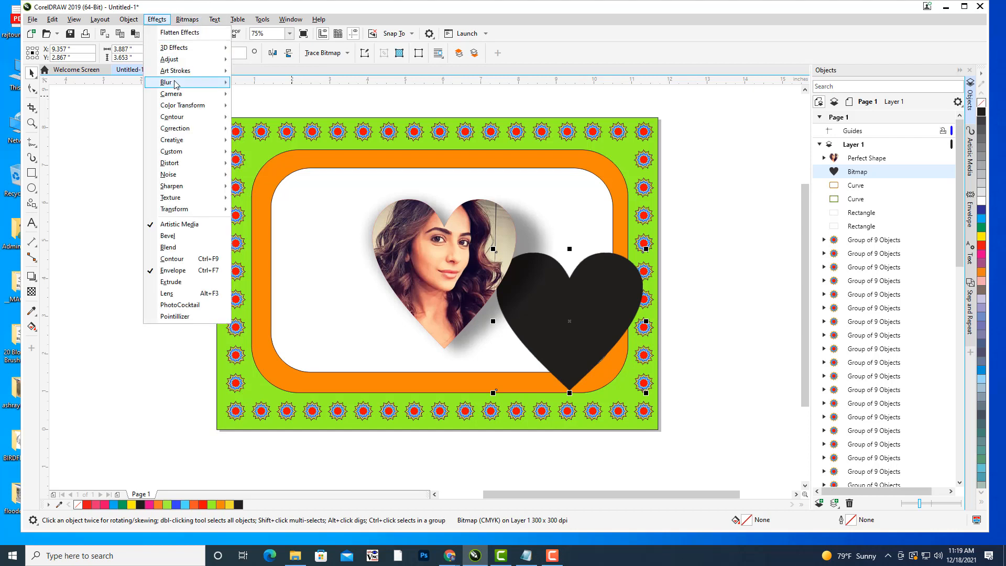
pyautogui.moveTo(181, 82)
pyautogui.click(300, 97)
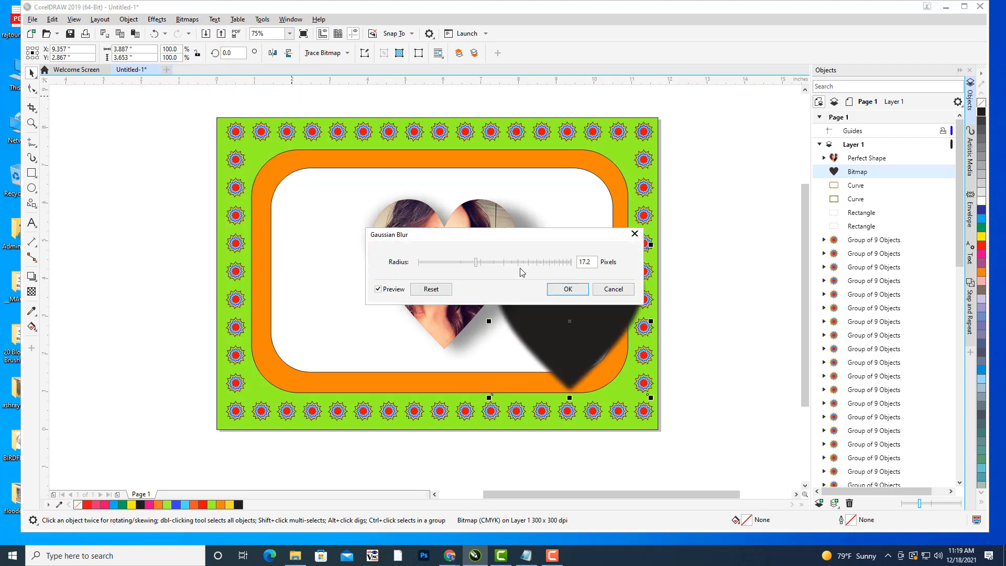
pyautogui.moveTo(524, 241); pyautogui.dragTo(716, 137)
pyautogui.click(697, 160)
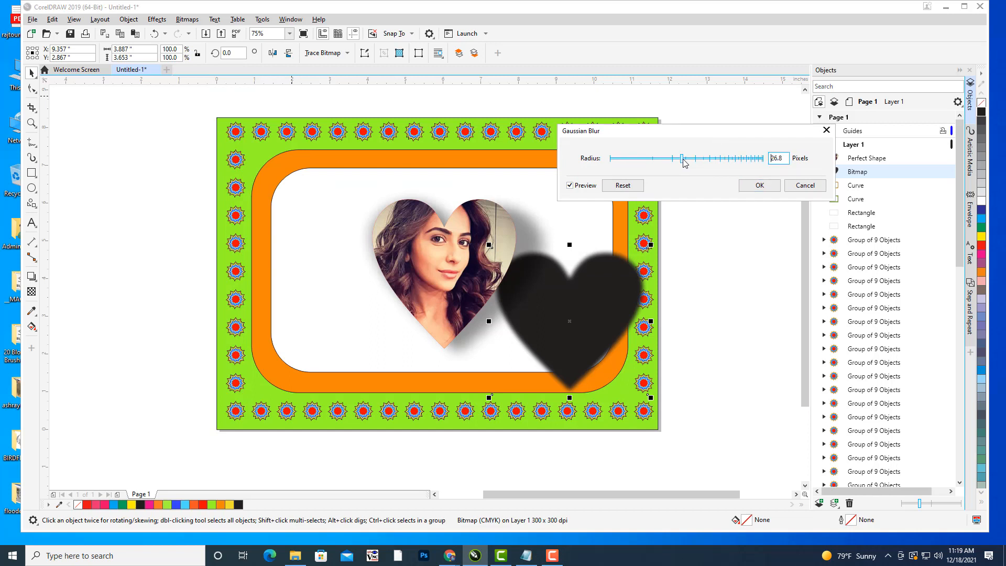
pyautogui.click(697, 160)
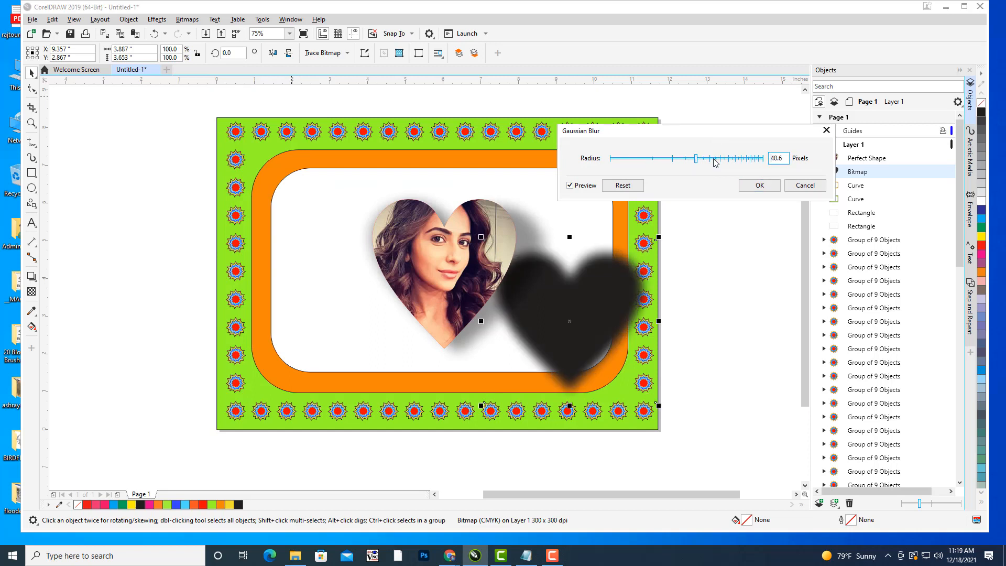
pyautogui.click(716, 160)
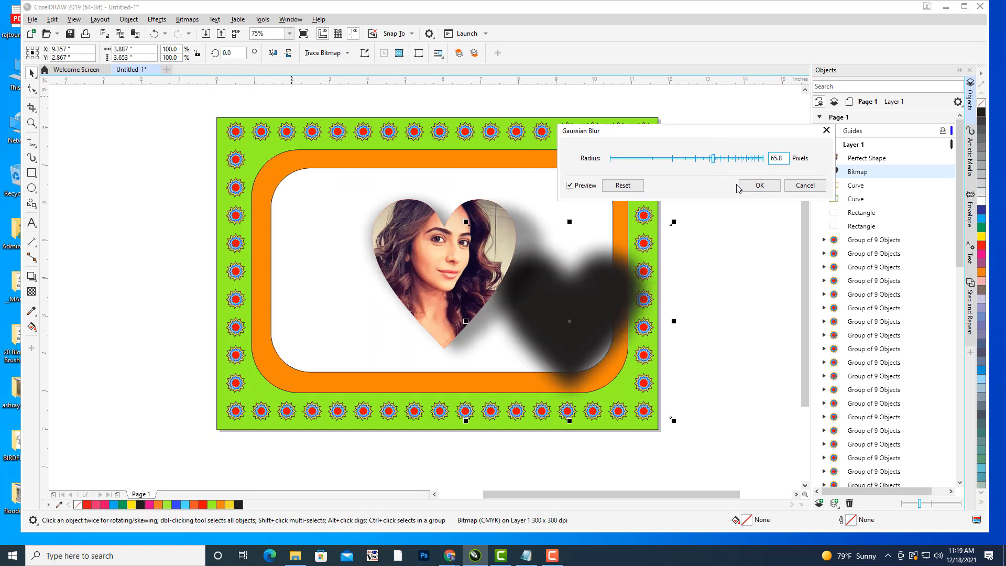
pyautogui.click(759, 186)
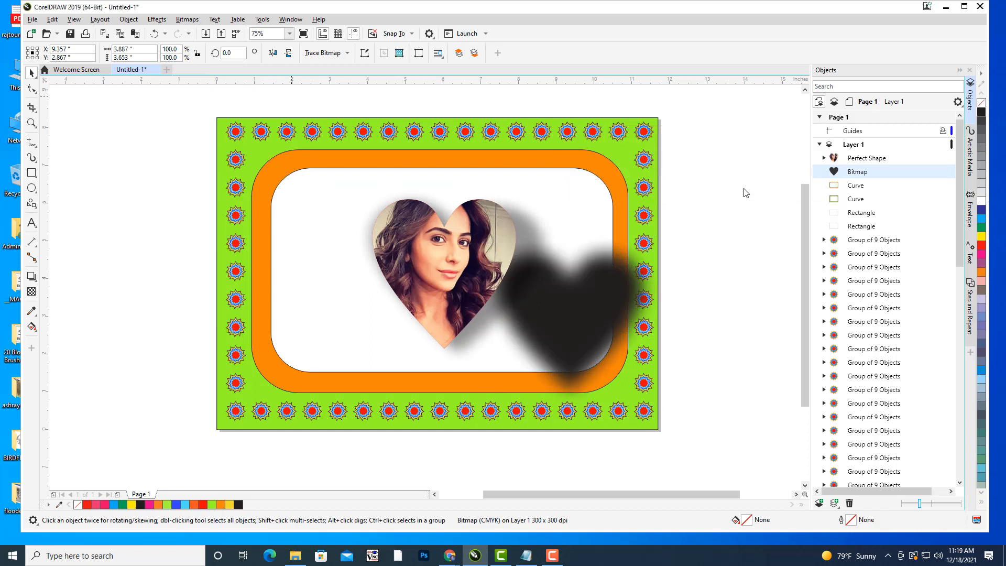
# Move the blurred heart behind the photo heart to about X 6.03, Y 4.12 inches, and shift it slightly further down
pyautogui.click(696, 268)
pyautogui.click(577, 299)
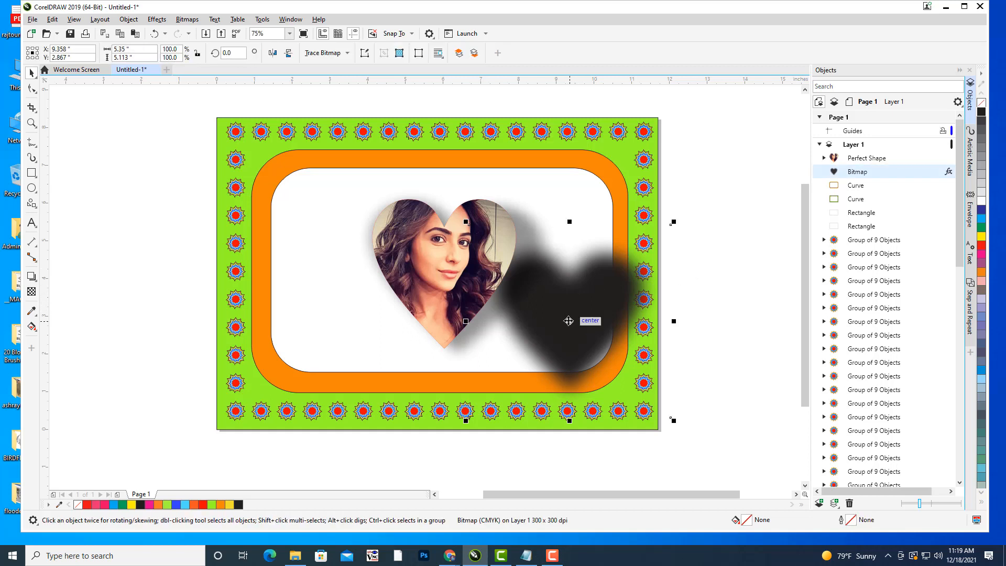
pyautogui.moveTo(569, 321); pyautogui.dragTo(444, 277)
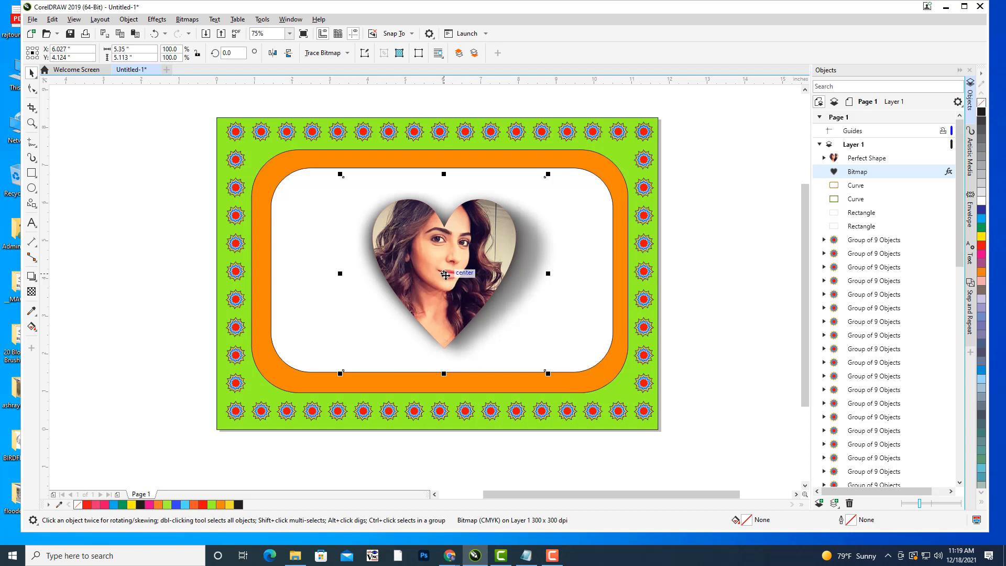
pyautogui.moveTo(445, 274); pyautogui.dragTo(445, 281)
pyautogui.click(711, 235)
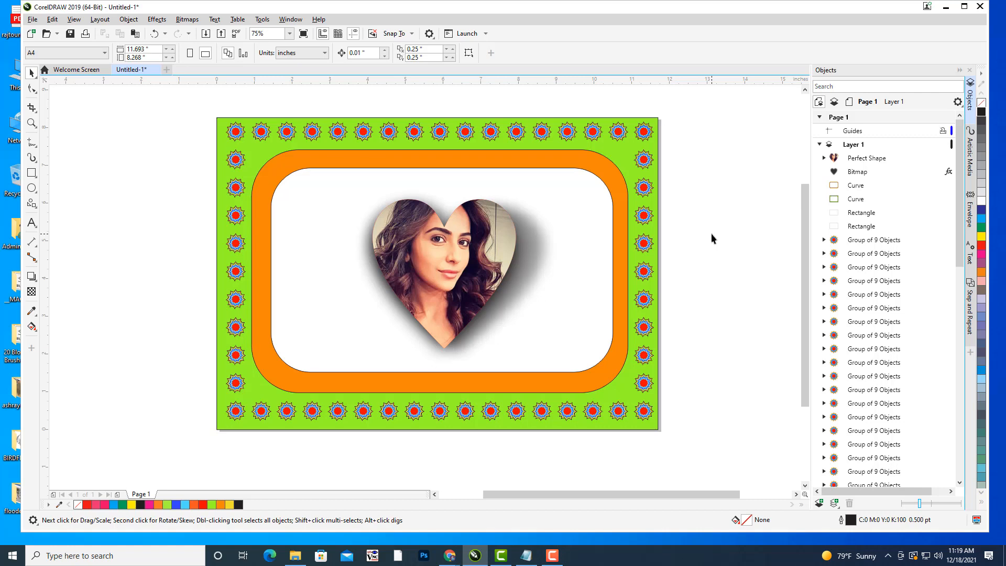
pyautogui.scroll(-1, 442, 221)
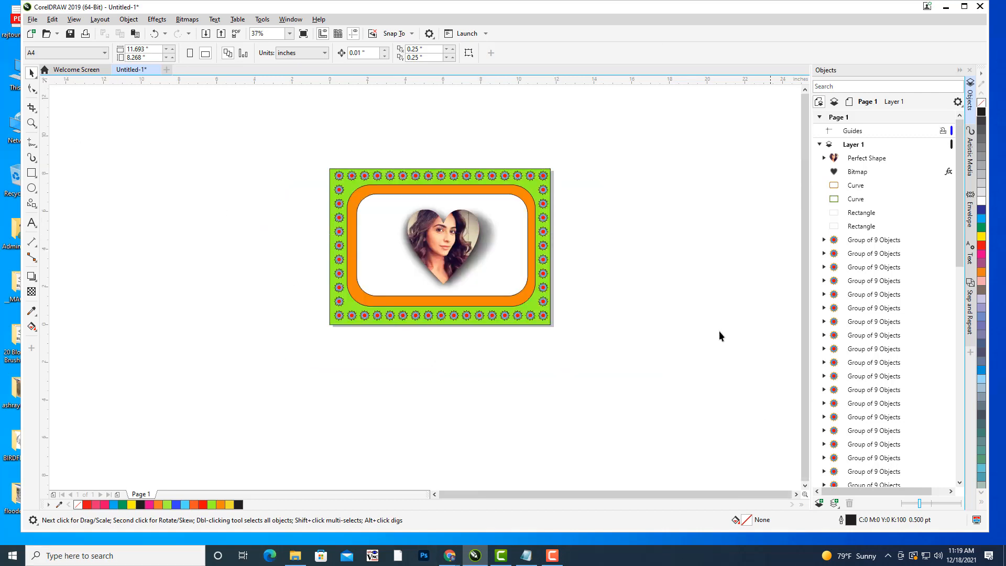
pyautogui.moveTo(582, 208); pyautogui.dragTo(602, 222)
pyautogui.scroll(1, 535, 205)
pyautogui.moveTo(533, 200)
pyautogui.mouseDown()
pyautogui.moveTo(522, 176)
pyautogui.moveTo(526, 200)
pyautogui.mouseUp()
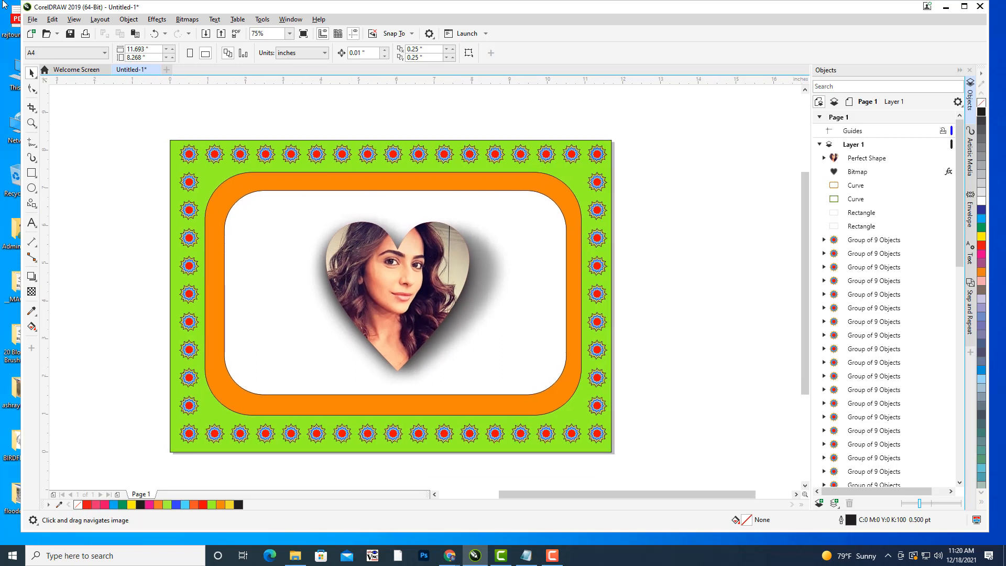
pyautogui.scroll(-1, 656, 136)
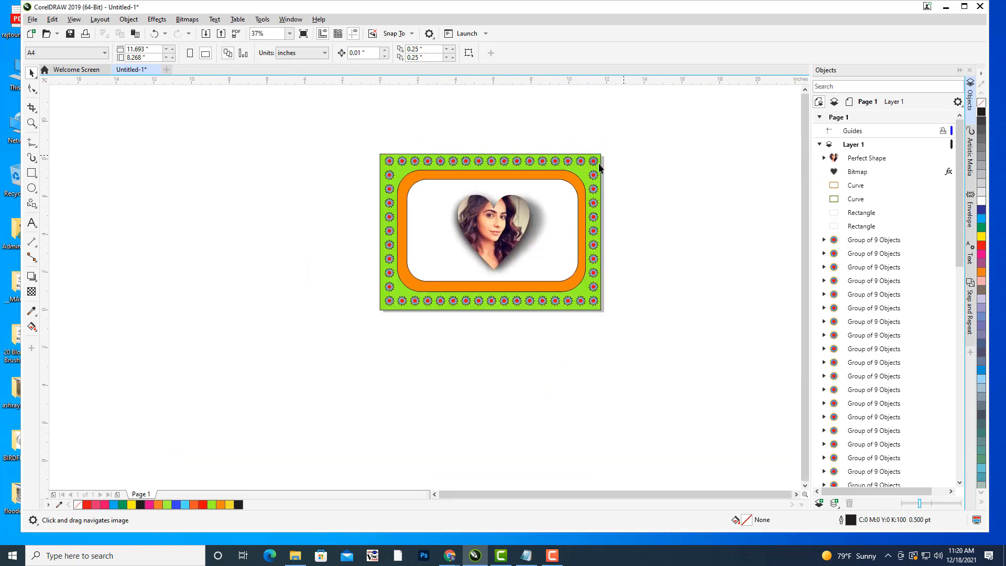
pyautogui.moveTo(387, 155); pyautogui.dragTo(343, 207)
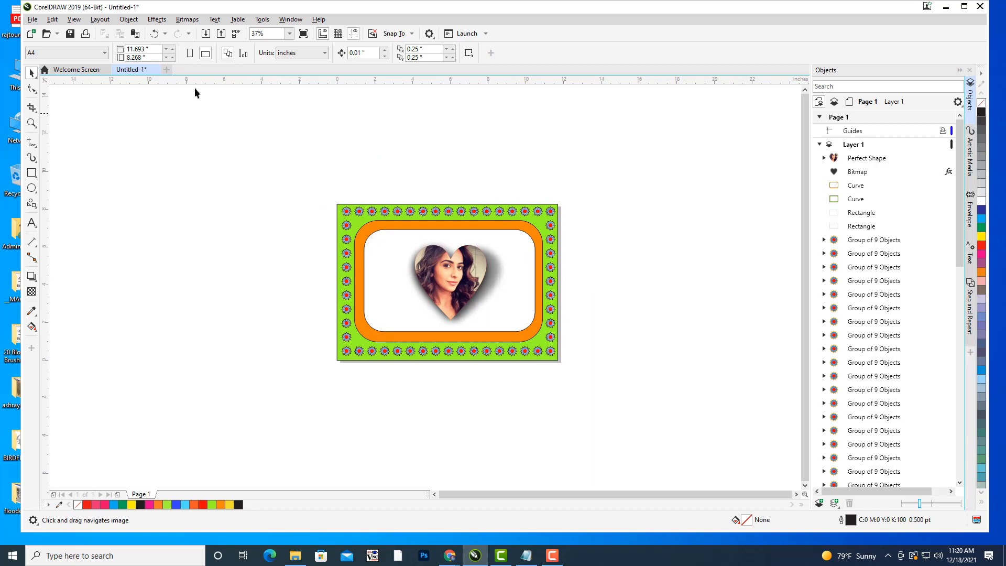
# Create a new one-page A4 landscape document in CMYK at 300 dpi, measured in inches
pyautogui.click(32, 21)
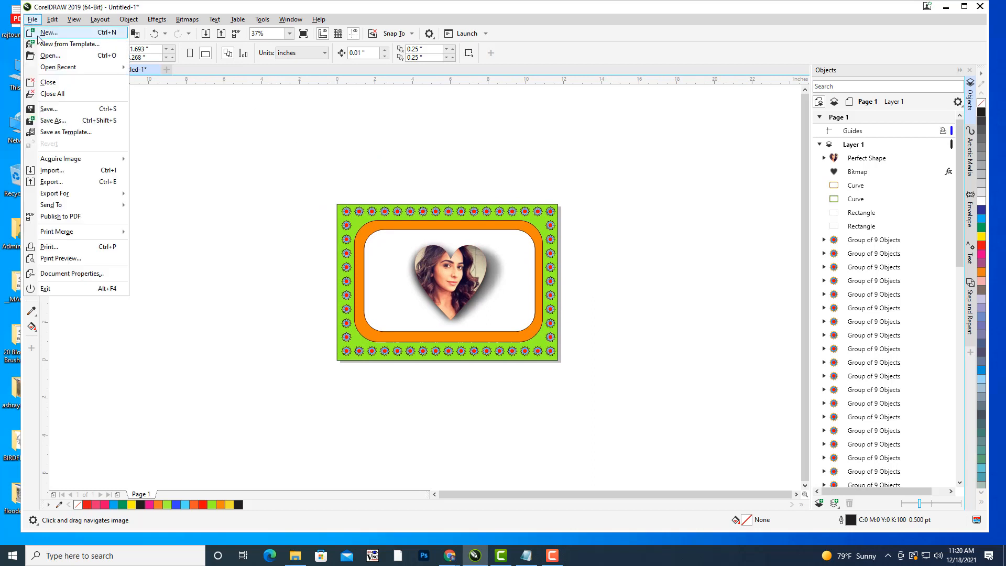
pyautogui.click(43, 33)
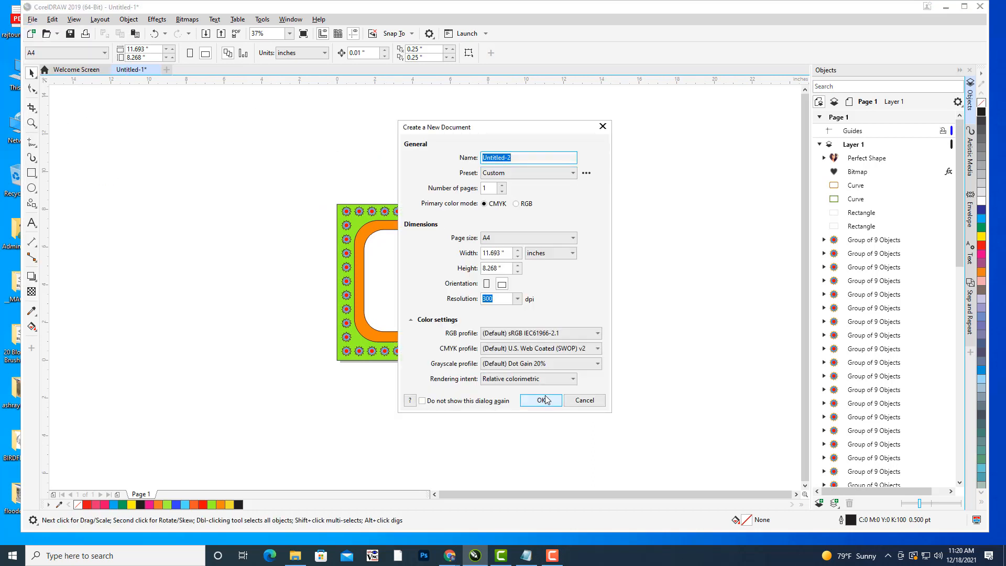
pyautogui.click(548, 400)
# Draw a square about 4.58 inches wide near the page centre, fill it yellow and remove its outline
pyautogui.moveTo(448, 225); pyautogui.dragTo(515, 238)
pyautogui.click(34, 176)
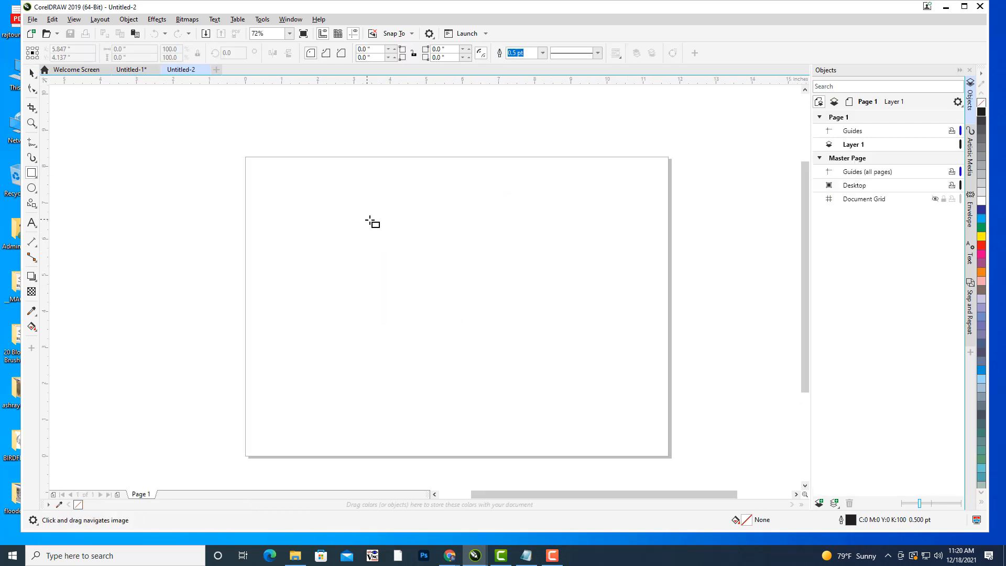
pyautogui.moveTo(367, 219); pyautogui.dragTo(533, 385)
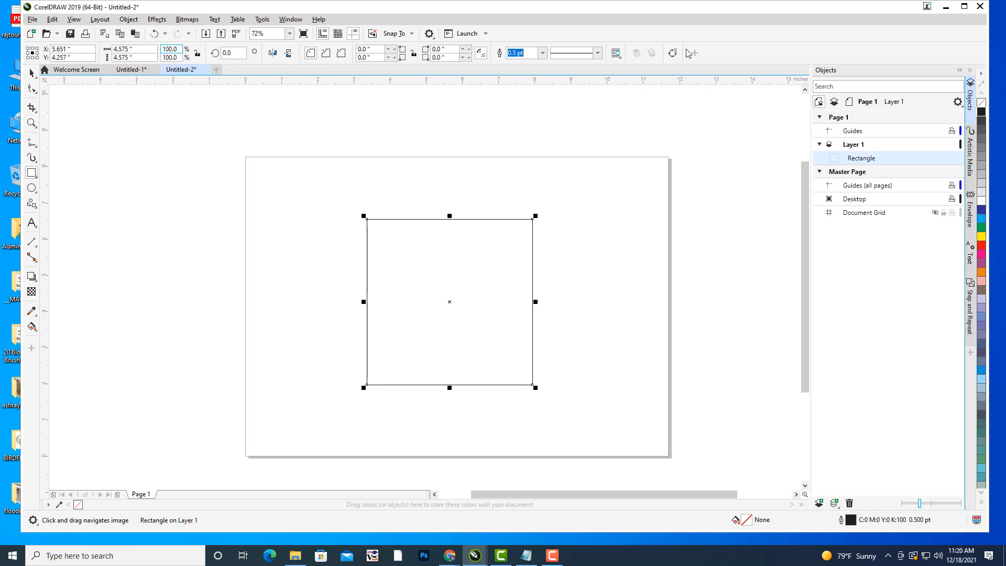
pyautogui.click(982, 238)
pyautogui.click(543, 53)
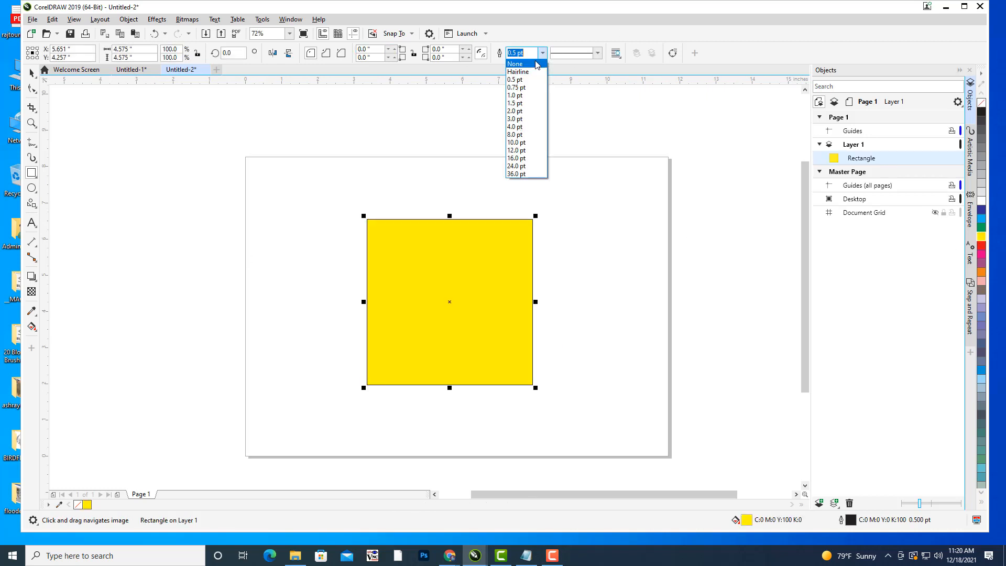
pyautogui.click(538, 65)
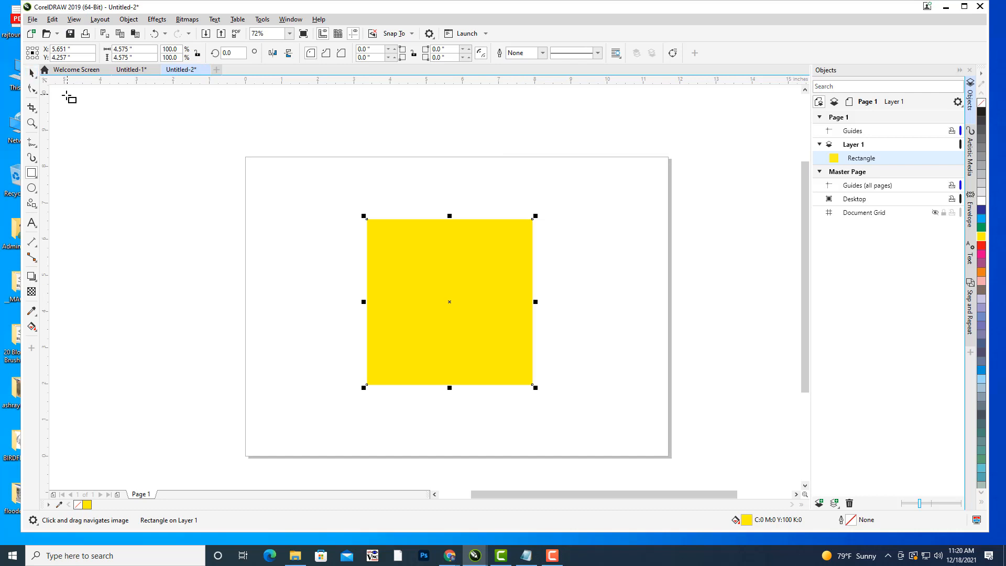
# Move the yellow square slightly left to about X 5.20 inches
pyautogui.click(32, 74)
pyautogui.click(146, 142)
pyautogui.click(457, 287)
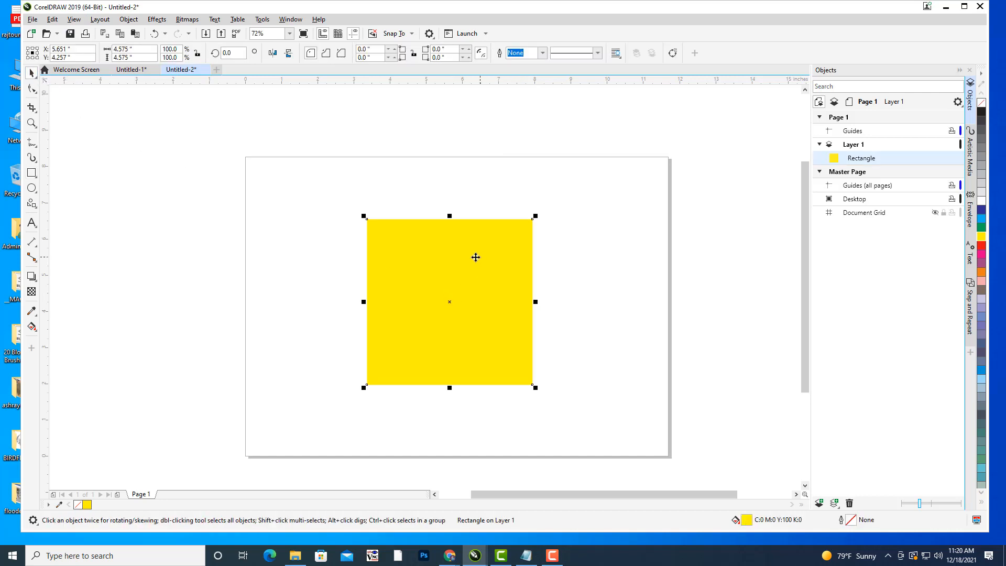
pyautogui.moveTo(474, 257); pyautogui.dragTo(458, 257)
# Draw a circle about 4.58 inches in diameter across the page's right edge and fill it red
pyautogui.press('F7')
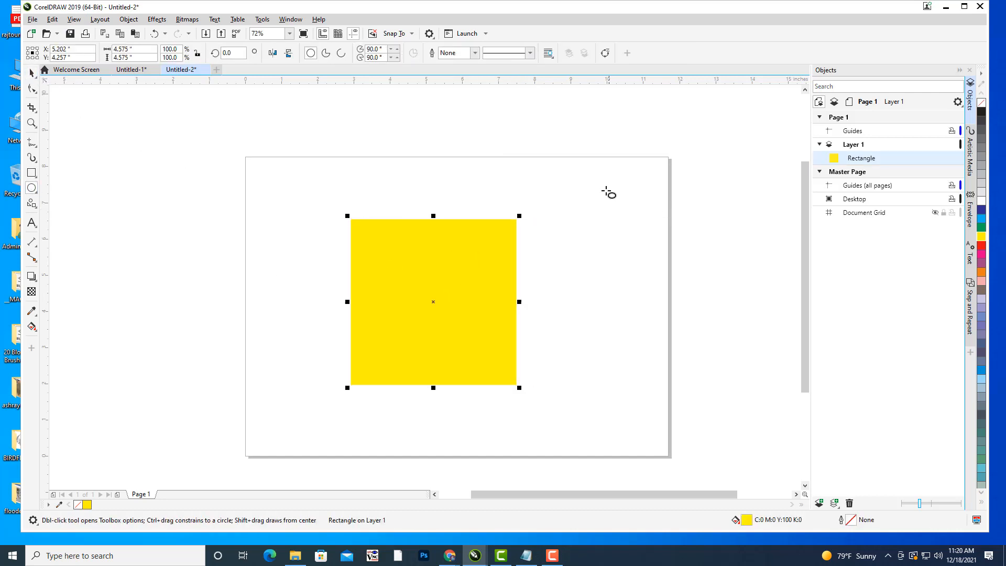
pyautogui.moveTo(575, 175); pyautogui.dragTo(740, 301)
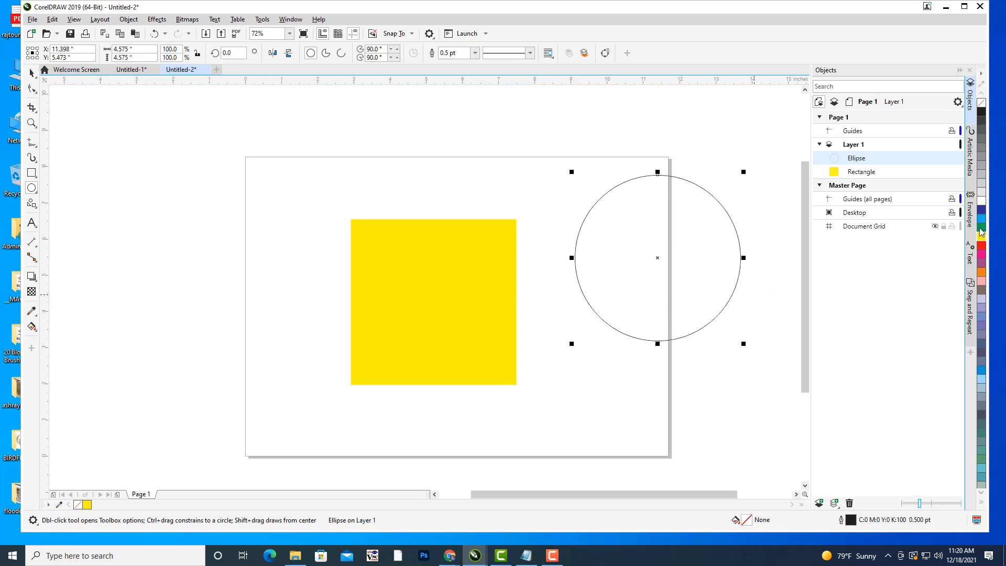
pyautogui.click(982, 245)
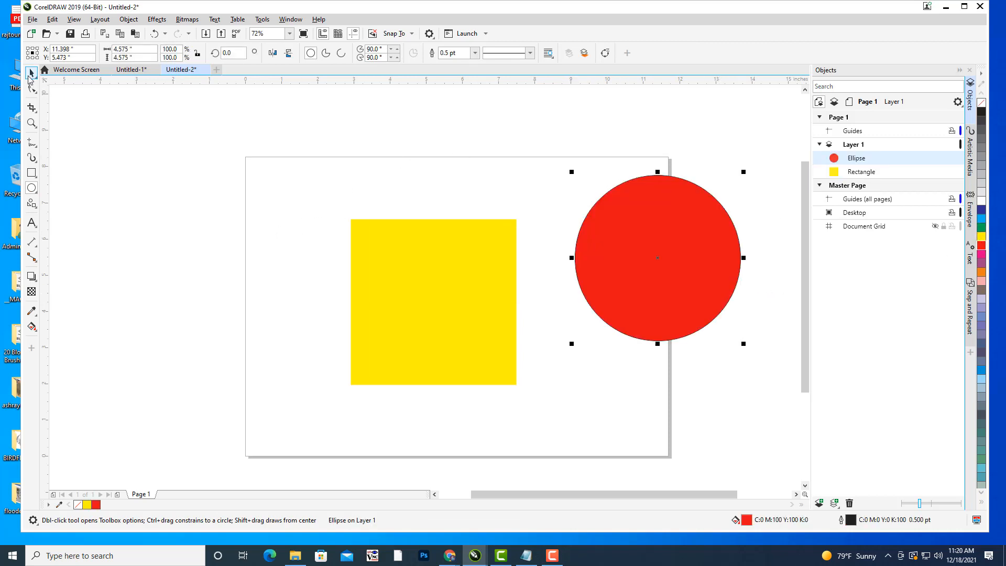
# Move the red circle over the square's upper right corner, to about X 7.22, Y 5.47 inches, and remove its outline
pyautogui.click(32, 73)
pyautogui.moveTo(666, 219); pyautogui.dragTo(516, 224)
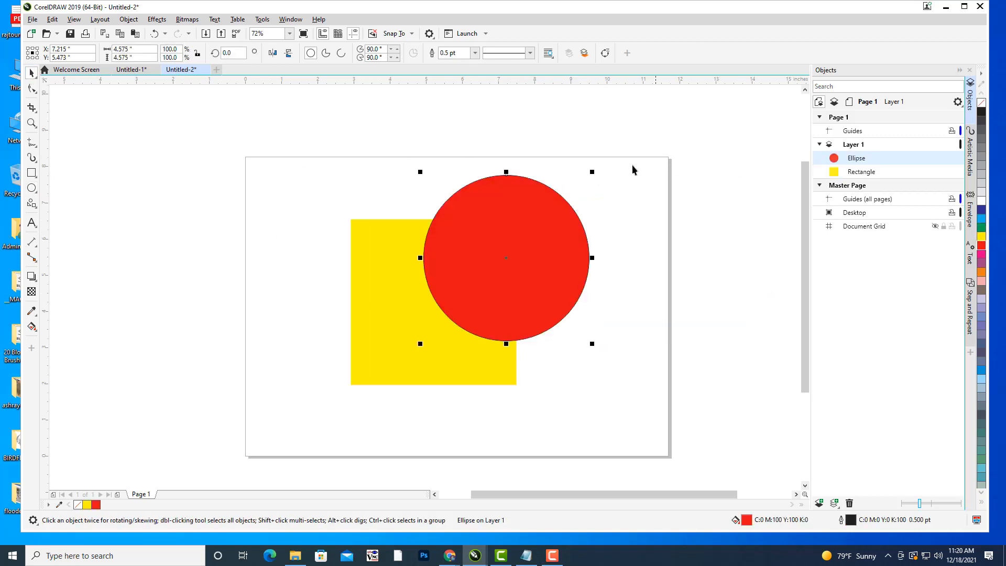
pyautogui.click(474, 53)
pyautogui.click(462, 65)
pyautogui.click(478, 130)
# Try Front Minus Back on the yellow square and red circle together, and undo it
pyautogui.click(394, 265)
pyautogui.keyDown('shift'); pyautogui.click(545, 211); pyautogui.keyUp('shift')
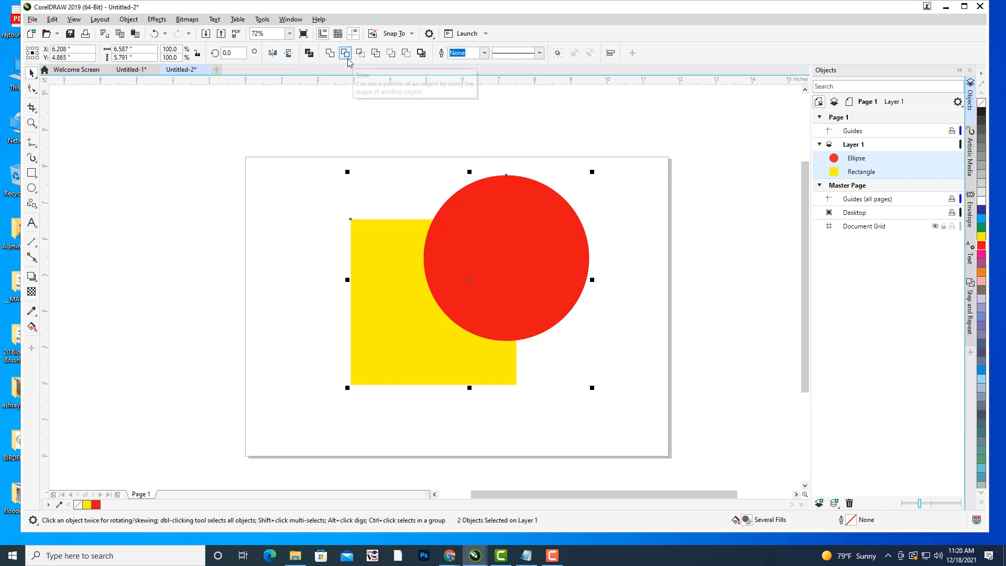
pyautogui.click(391, 53)
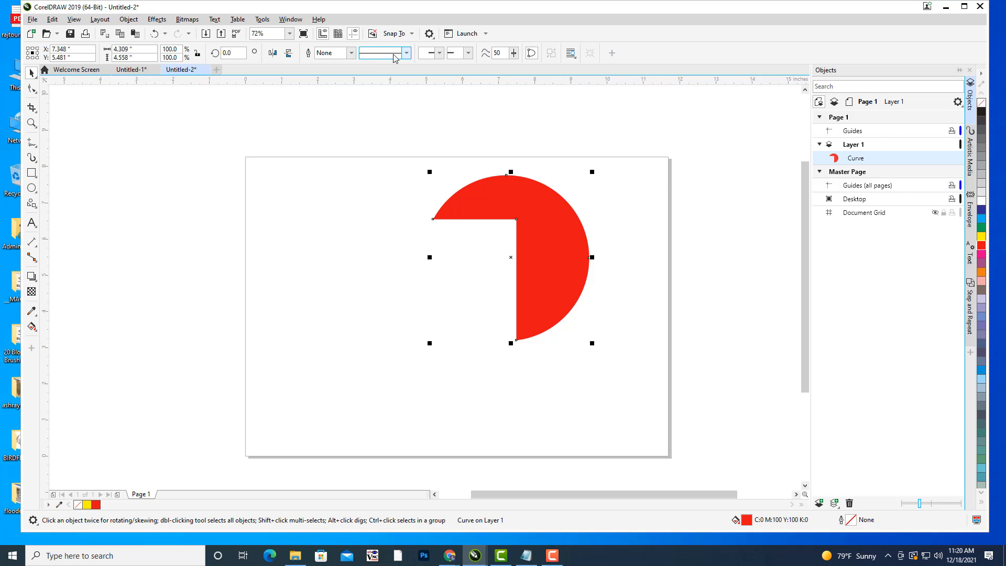
pyautogui.hotkey('ctrl', 'z')
# Delete both the yellow square and the red circle from the page
pyautogui.click(321, 171)
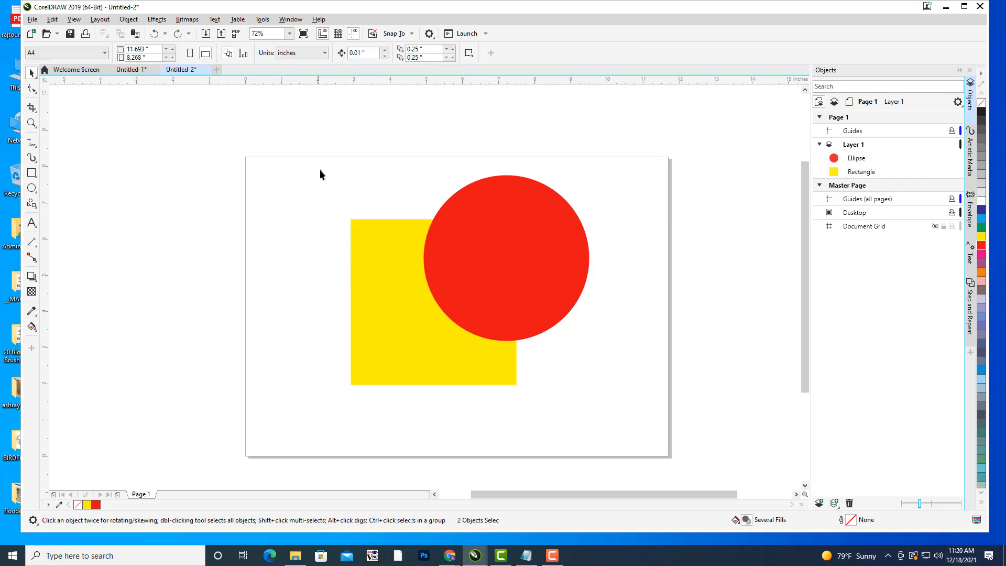
pyautogui.moveTo(326, 140); pyautogui.dragTo(689, 403)
pyautogui.press('Delete')
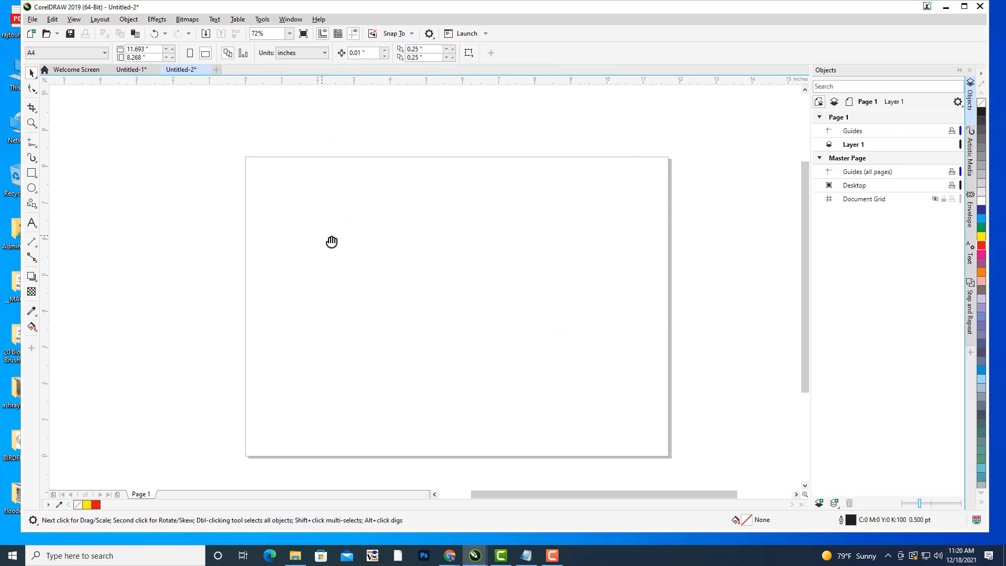
# Draw a circle about 2.4 inches in diameter near the top centre of the page
pyautogui.moveTo(332, 242); pyautogui.dragTo(378, 242)
pyautogui.click(32, 187)
pyautogui.moveTo(639, 247); pyautogui.dragTo(572, 233)
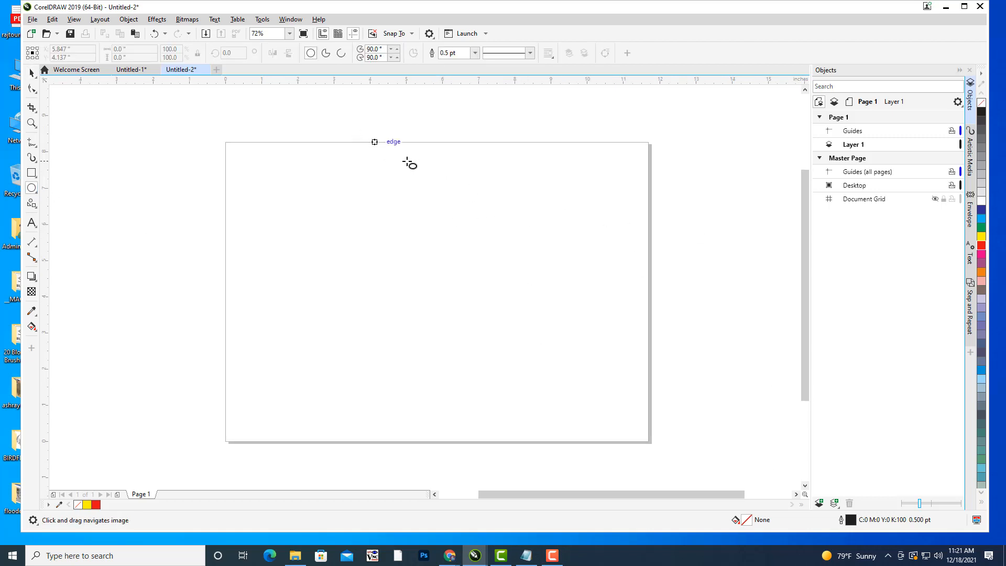
pyautogui.moveTo(405, 157); pyautogui.dragTo(491, 232)
pyautogui.press('space')
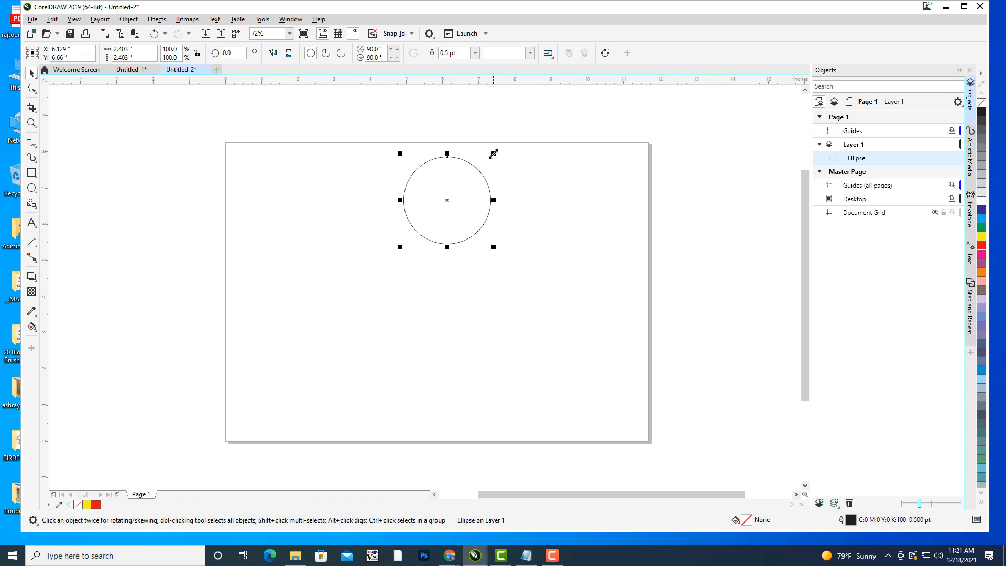
# Enlarge the circle from its centre to about 2.81 inches in diameter and fill it red
pyautogui.moveTo(493, 153); pyautogui.dragTo(501, 147)
pyautogui.click(542, 166)
pyautogui.click(494, 180)
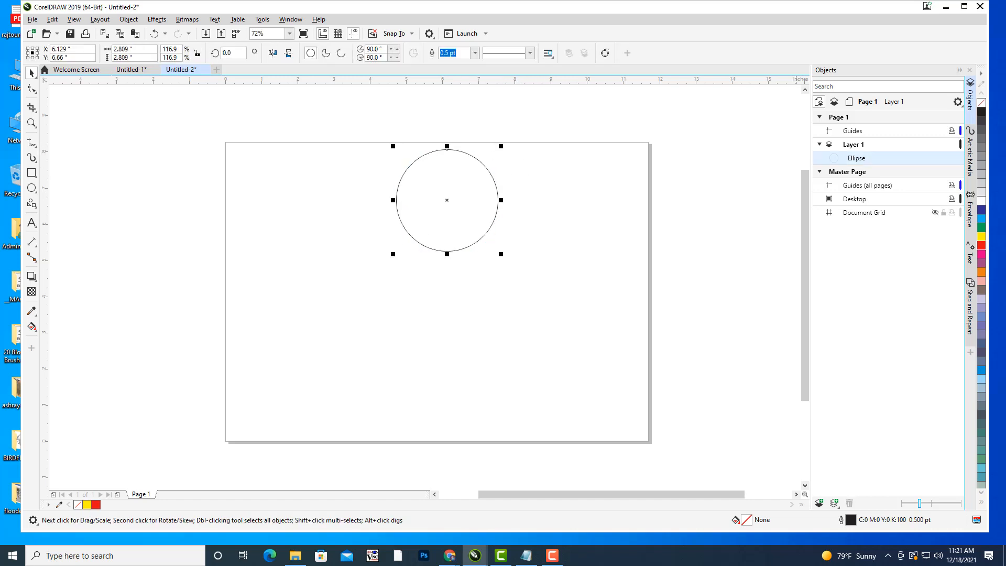
pyautogui.click(981, 245)
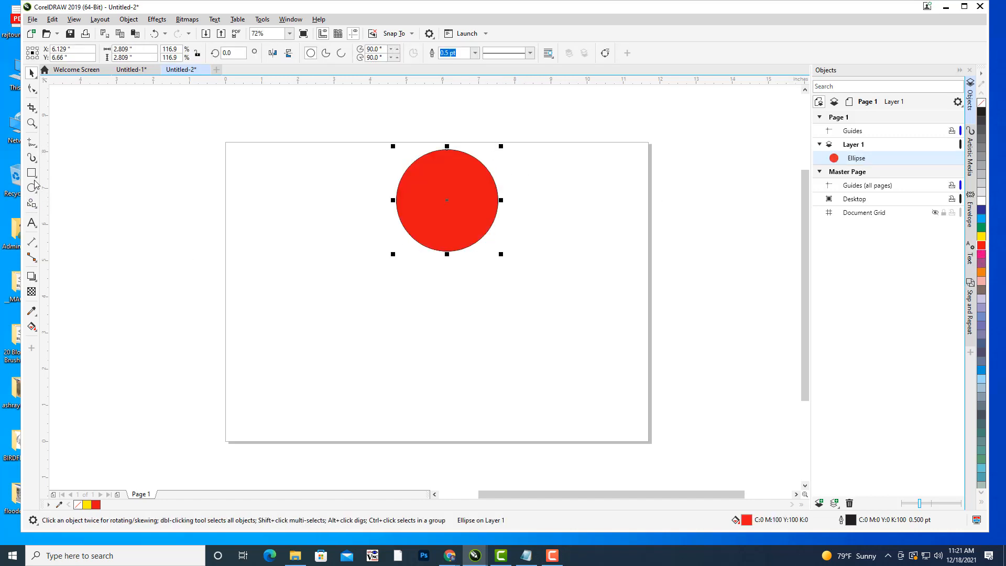
# Draw a tall rectangle about 0.77 by 5.99 inches from the circle's lower half downwards and fill it magenta
pyautogui.press('F6')
pyautogui.moveTo(429, 219); pyautogui.dragTo(457, 435)
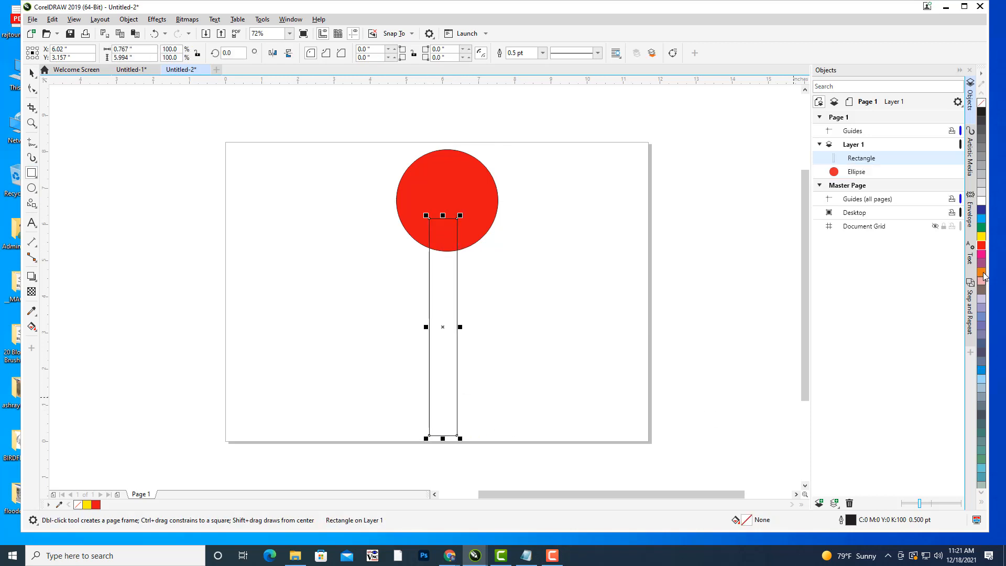
pyautogui.click(983, 255)
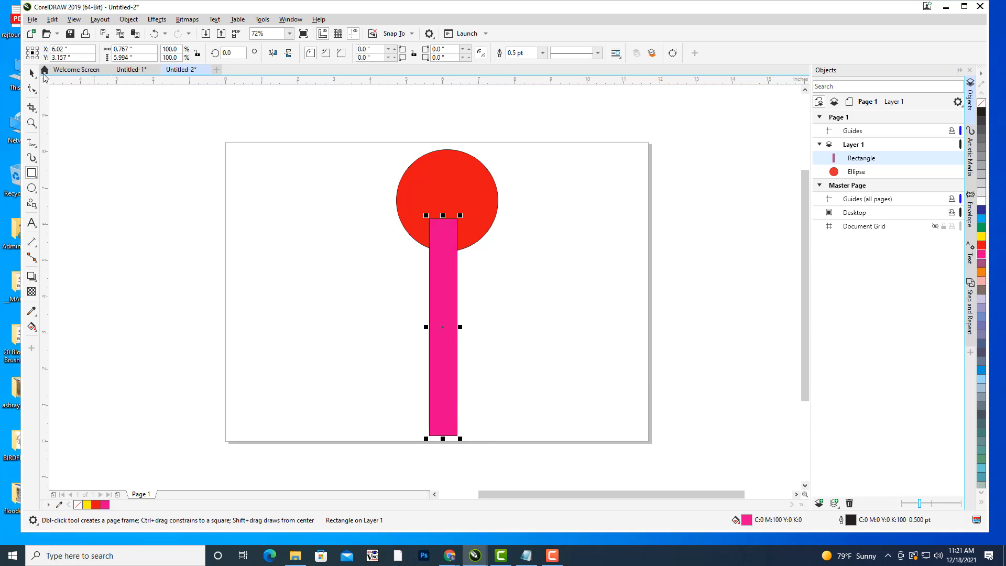
# Shift the red circle slightly left so its centre lines up with the magenta rectangle's vertical centre line
pyautogui.click(32, 73)
pyautogui.click(486, 180)
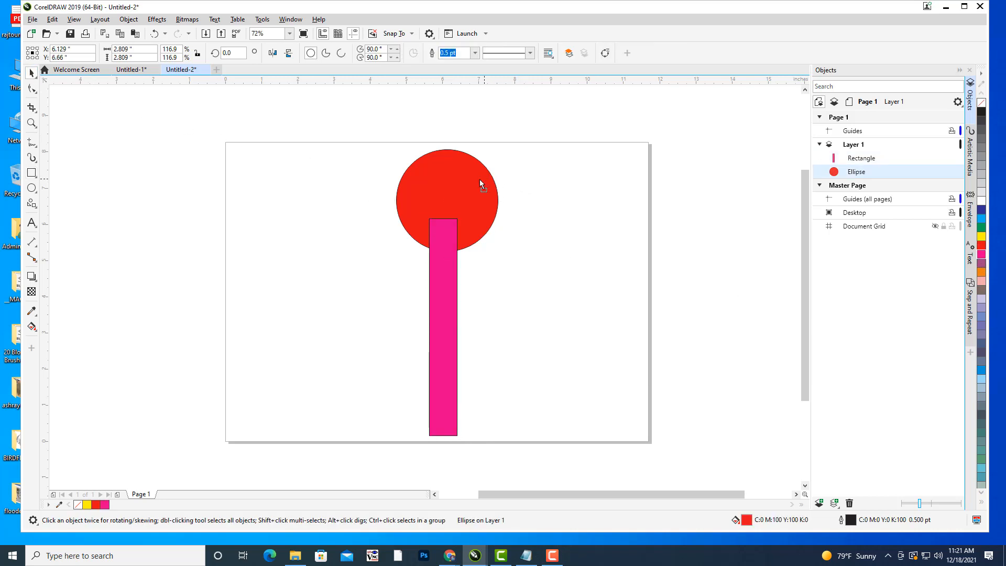
pyautogui.moveTo(479, 180); pyautogui.dragTo(475, 179)
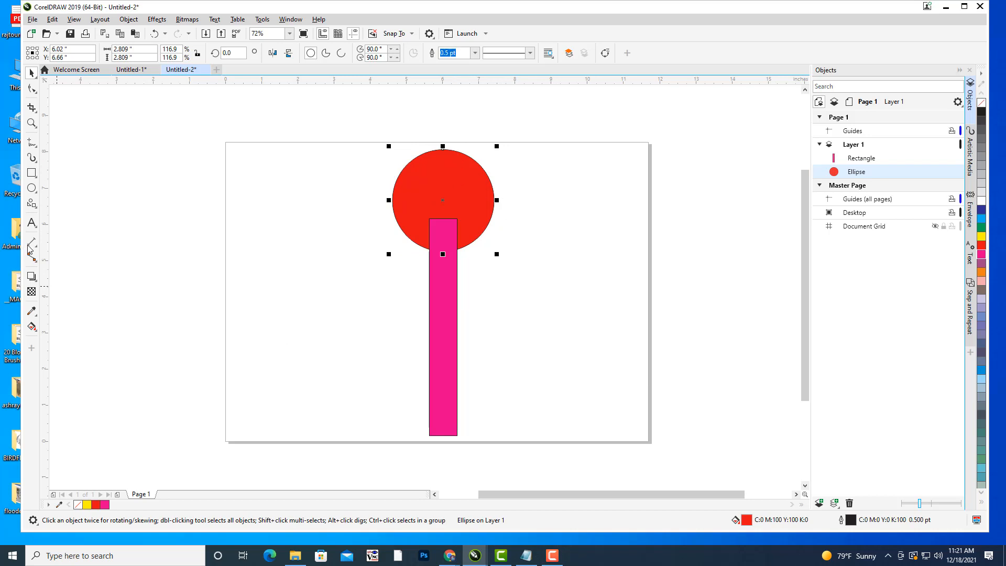
# Draw four small stacked rectangles of differing widths as key teeth, overlapping the right side of the magenta shaft's lower end
pyautogui.click(35, 175)
pyautogui.click(58, 171)
pyautogui.moveTo(443, 369); pyautogui.dragTo(487, 429)
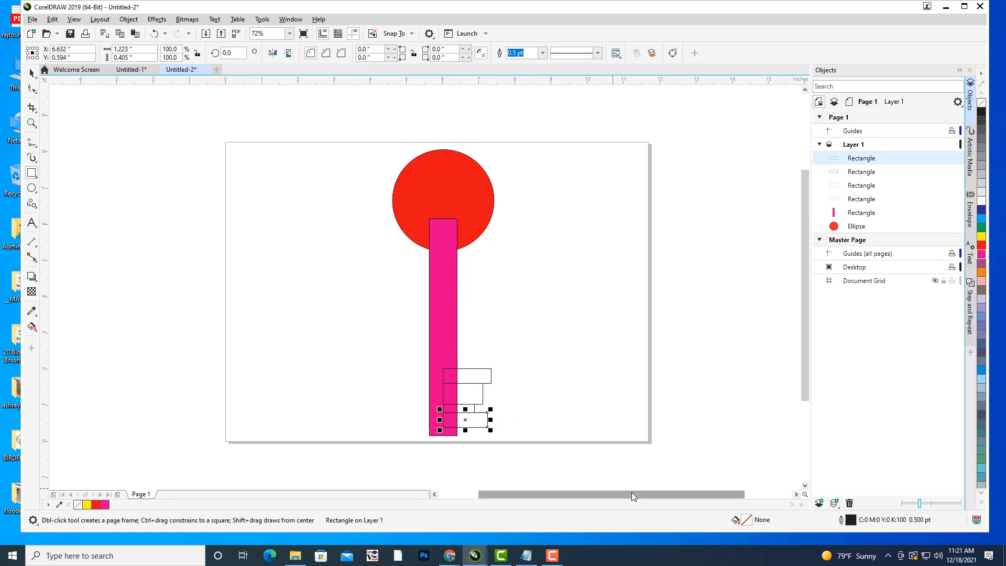
# Narrow the magenta shaft to about 0.61 inches wide and centre it under the red circle
pyautogui.click(31, 73)
pyautogui.click(516, 335)
pyautogui.click(429, 310)
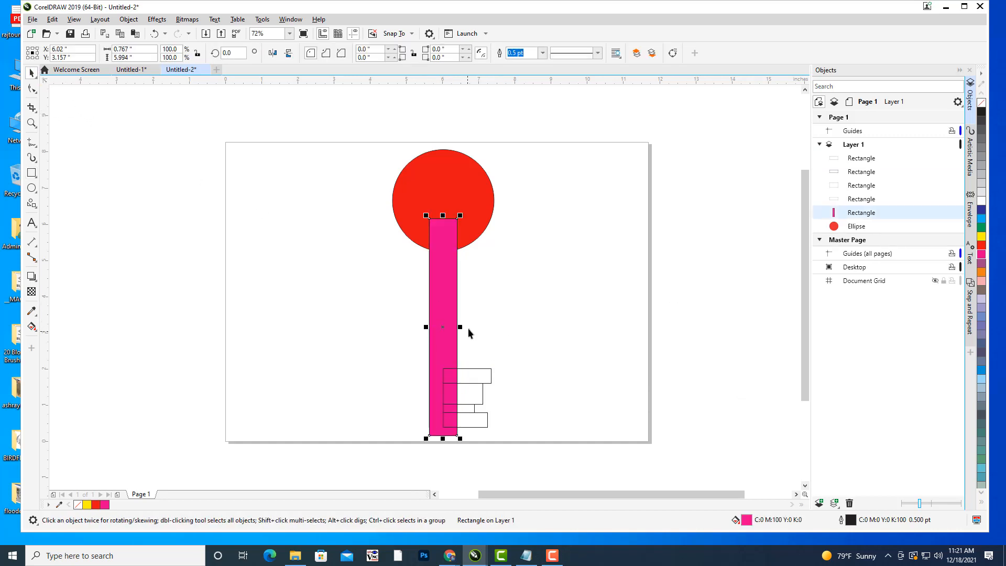
pyautogui.moveTo(461, 327); pyautogui.dragTo(454, 327)
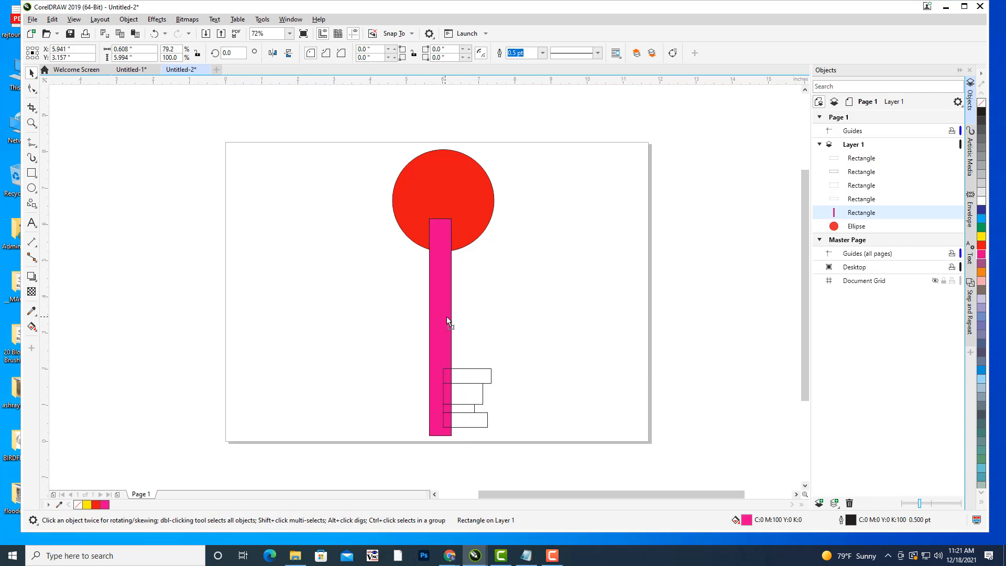
pyautogui.click(469, 355)
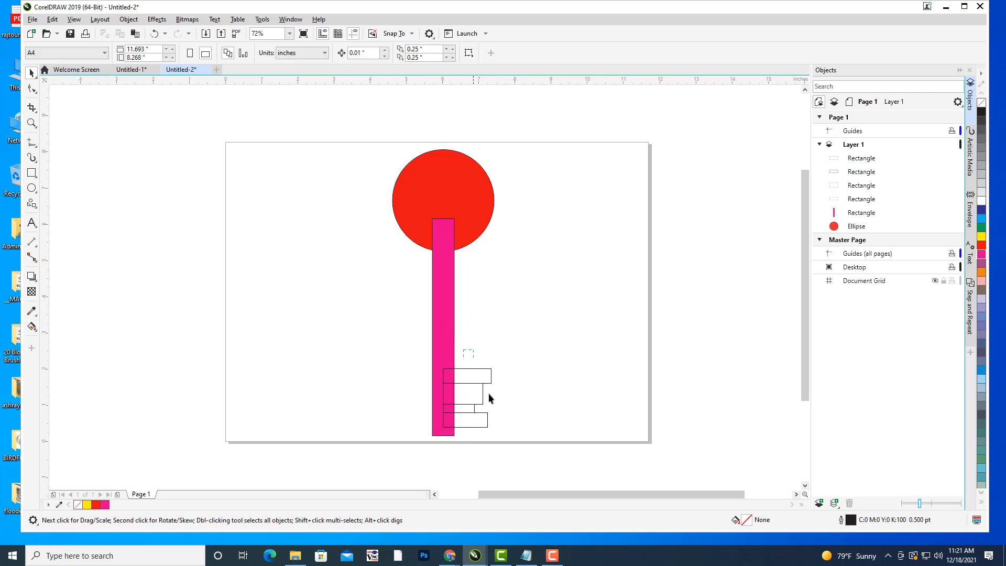
# Select all four tooth rectangles and narrow them together from their right side so they stick out less from the shaft
pyautogui.moveTo(514, 438); pyautogui.dragTo(514, 438)
pyautogui.click(478, 373)
pyautogui.keyDown('shift'); pyautogui.click(482, 394); pyautogui.keyUp('shift')
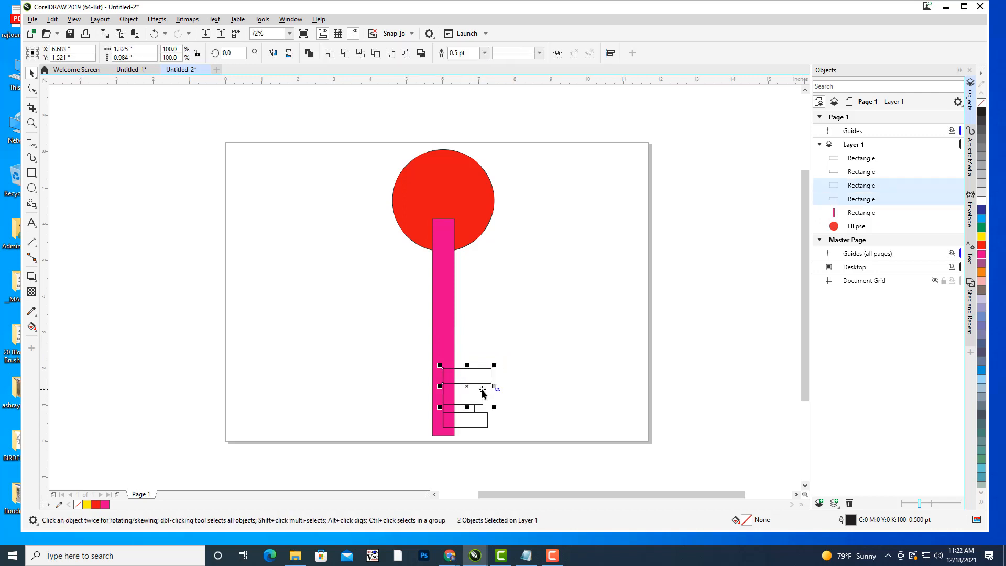
pyautogui.keyDown('shift'); pyautogui.click(476, 412); pyautogui.keyUp('shift')
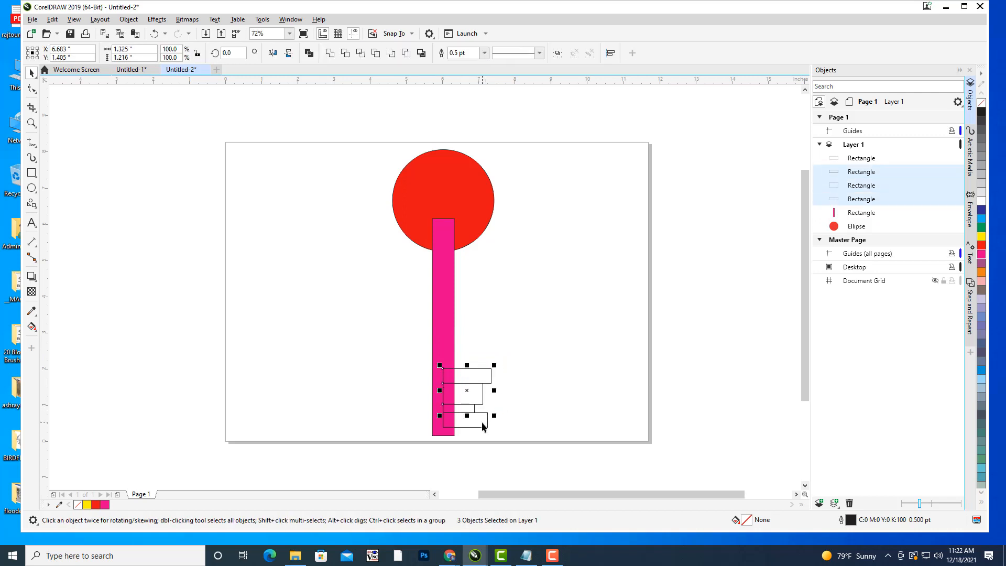
pyautogui.keyDown('shift'); pyautogui.click(482, 427); pyautogui.keyUp('shift')
pyautogui.moveTo(494, 399); pyautogui.dragTo(483, 399)
pyautogui.click(539, 383)
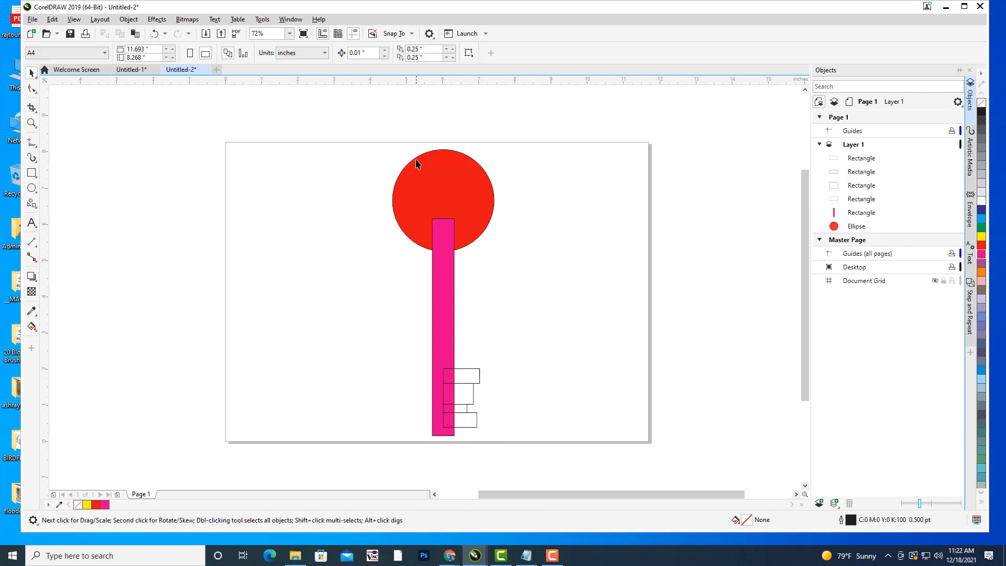
# Create a boundary outline around the circle, shaft and teeth, and move the outline to the right of them
pyautogui.moveTo(383, 129)
pyautogui.mouseDown()
pyautogui.moveTo(440, 199)
pyautogui.moveTo(521, 459)
pyautogui.mouseUp()
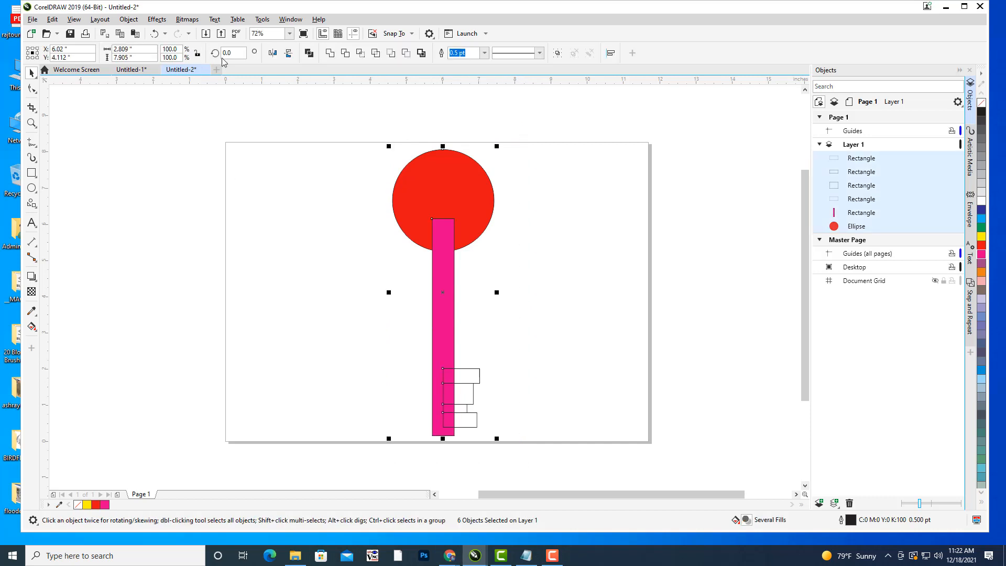
pyautogui.click(424, 53)
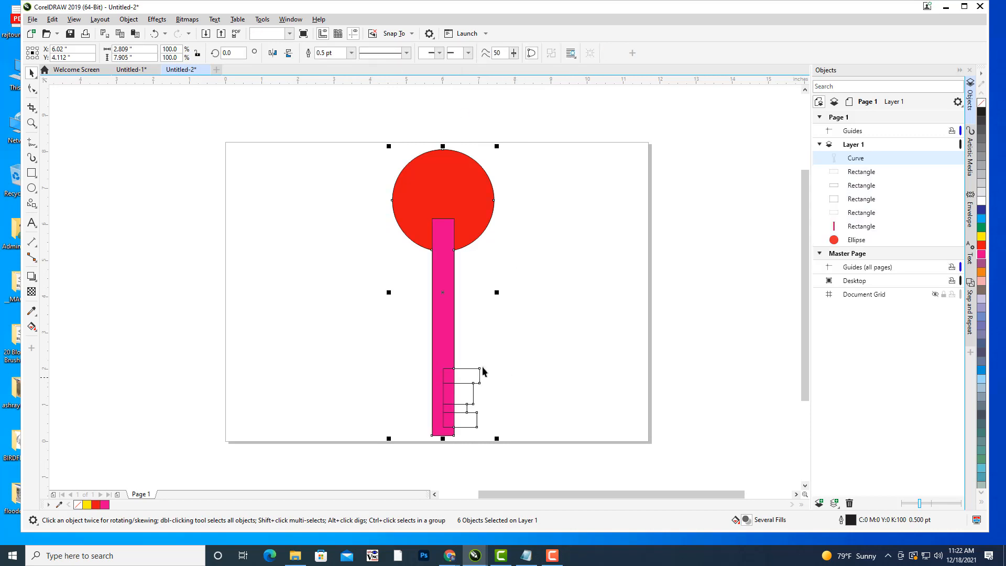
pyautogui.moveTo(446, 246); pyautogui.dragTo(559, 238)
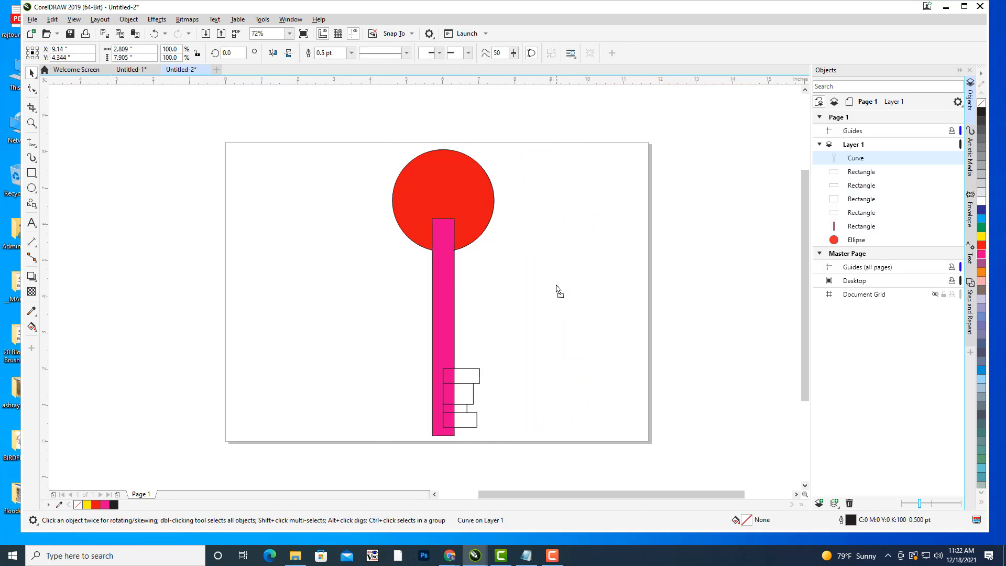
# Delete the original circle, shaft and four tooth rectangles, keeping the key outline
pyautogui.click(690, 284)
pyautogui.moveTo(385, 137); pyautogui.dragTo(497, 463)
pyautogui.press('Delete')
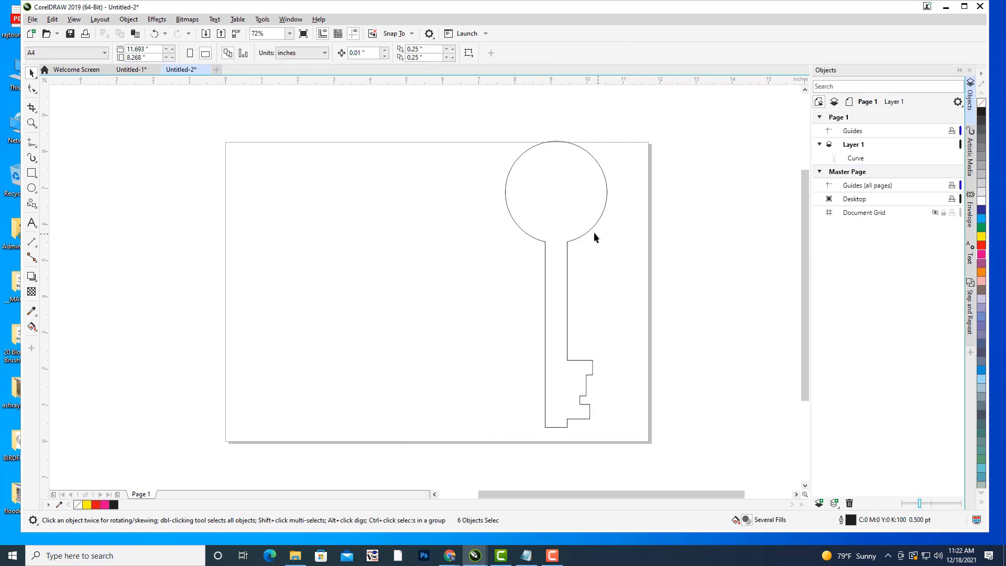
# Move the key outline to the middle of the page and scale it down to about 2.46 by 6.93 inches
pyautogui.click(589, 231)
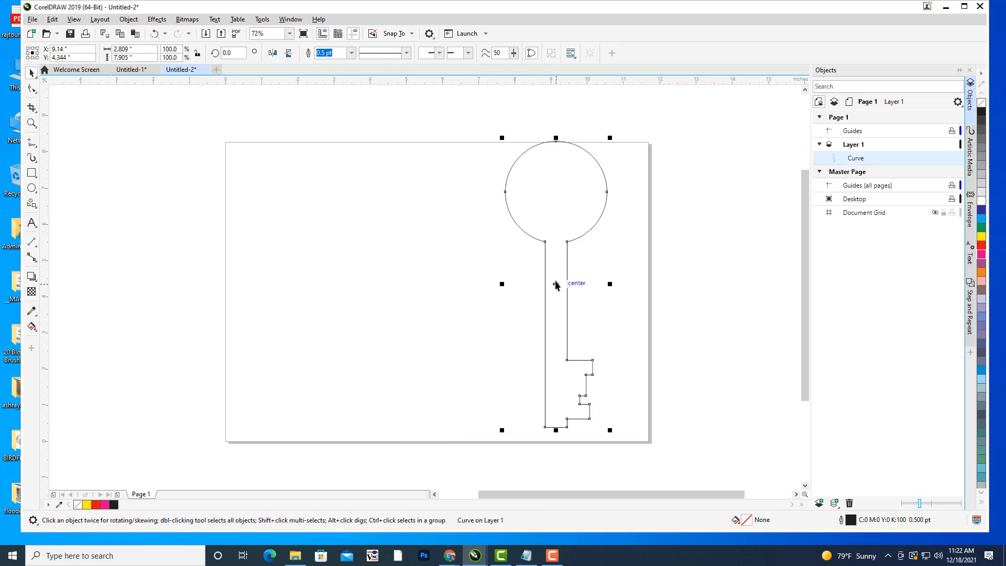
pyautogui.moveTo(556, 283); pyautogui.dragTo(428, 289)
pyautogui.moveTo(483, 144); pyautogui.dragTo(474, 163)
pyautogui.click(614, 268)
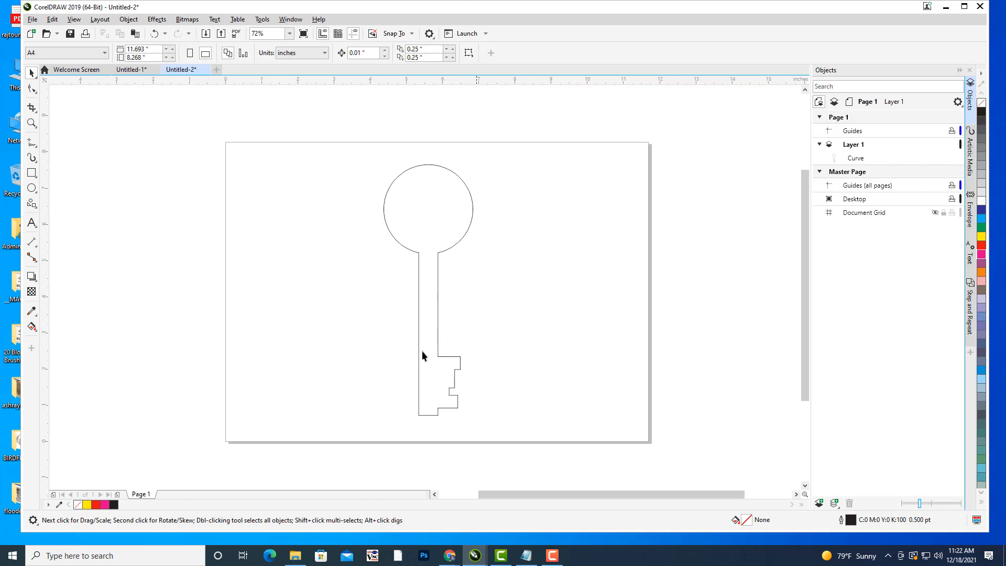
# Fill the key shape with cyan and set its outline width to None
pyautogui.click(459, 178)
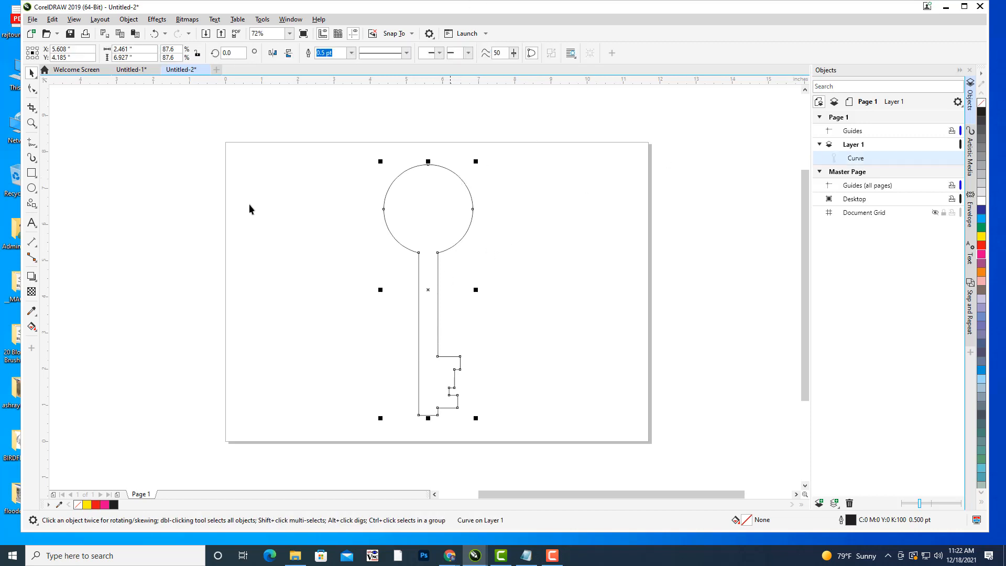
pyautogui.click(982, 222)
pyautogui.click(816, 294)
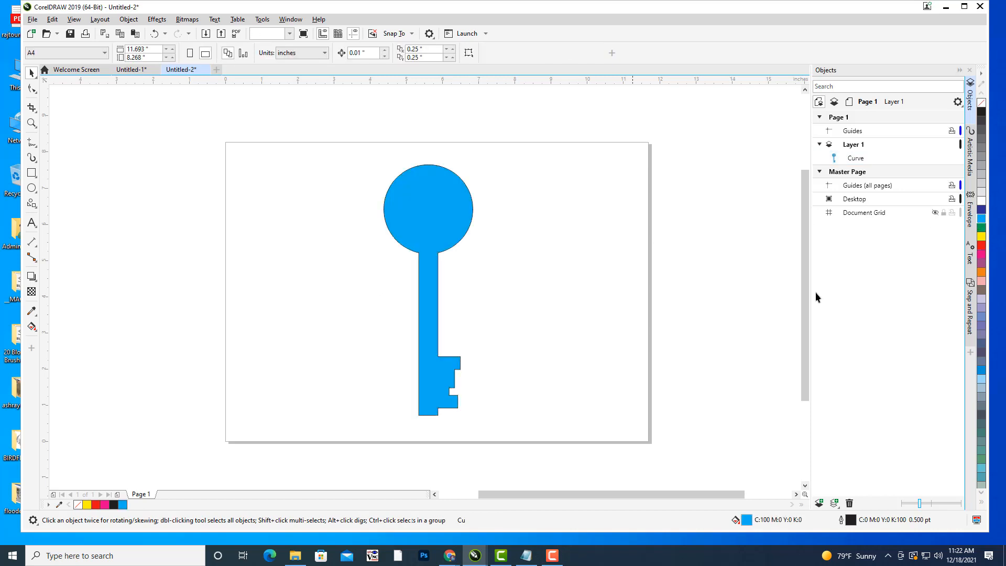
pyautogui.click(428, 192)
pyautogui.click(351, 54)
pyautogui.click(334, 64)
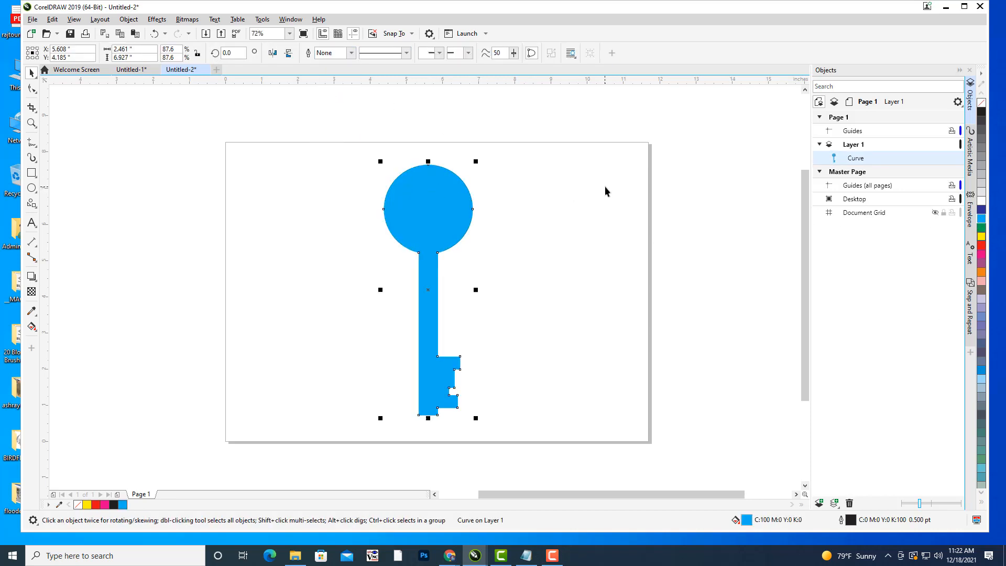
pyautogui.click(606, 191)
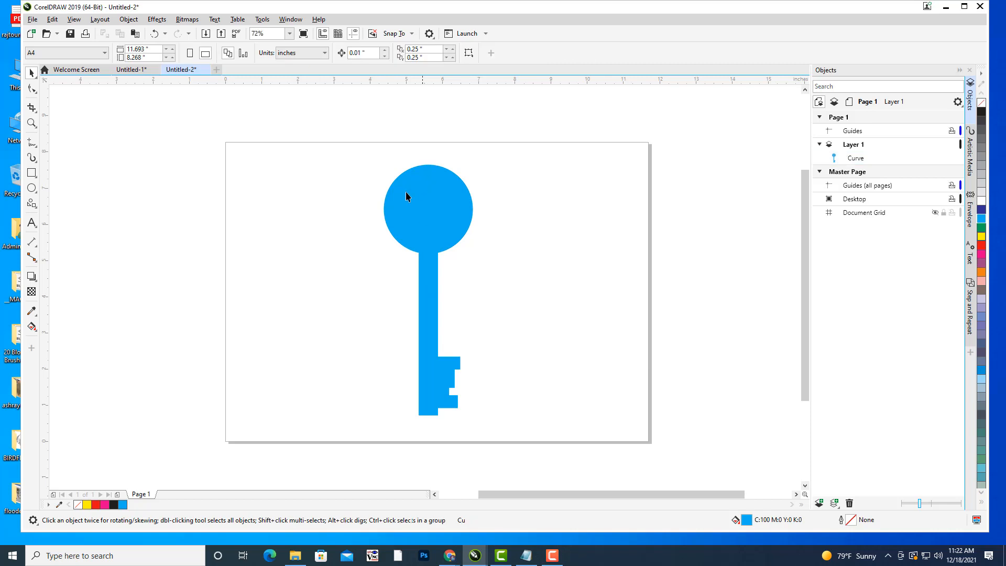
# Draw a circle about 0.59 inches in diameter to the right of the key and fill it red
pyautogui.click(33, 187)
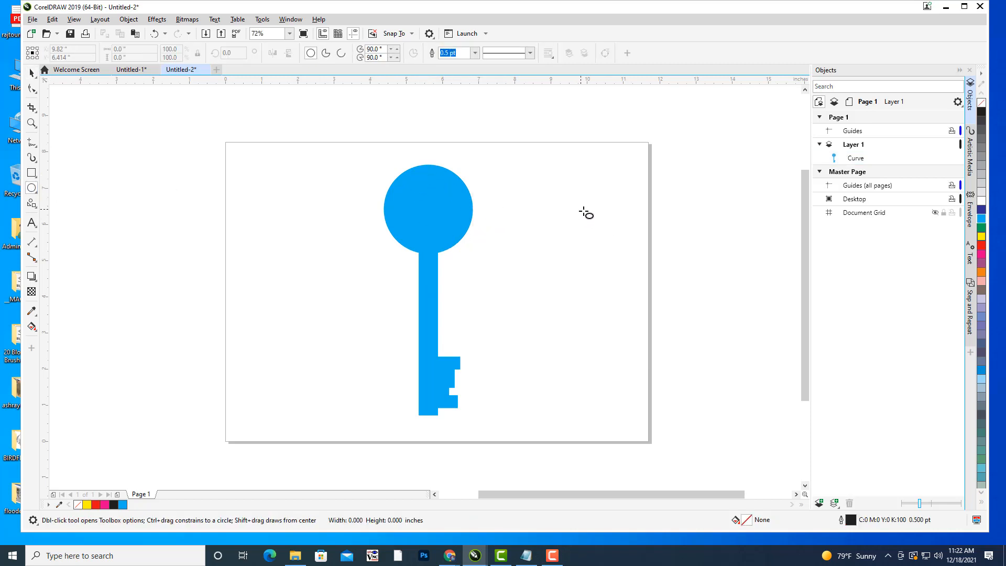
pyautogui.moveTo(581, 209); pyautogui.dragTo(603, 232)
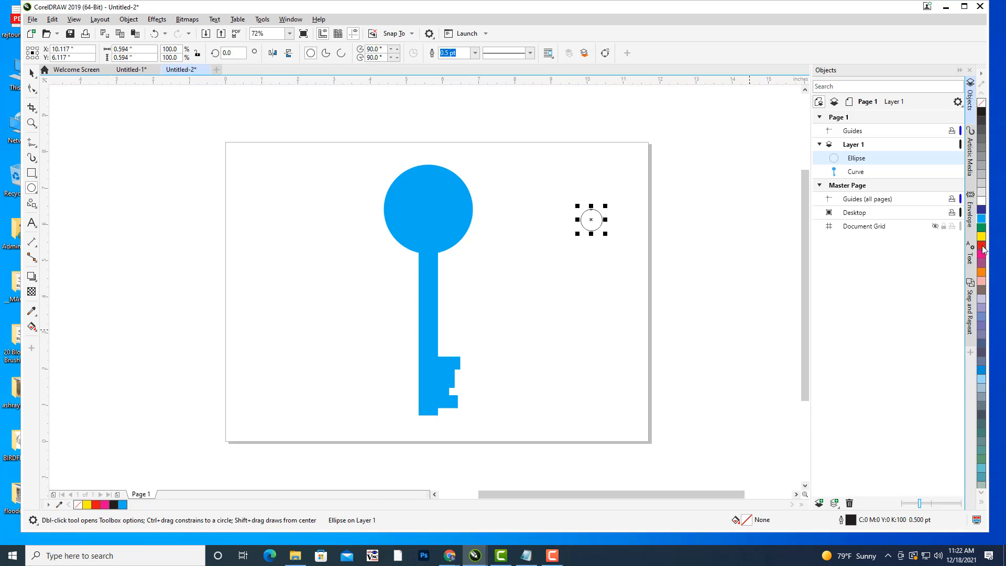
pyautogui.click(982, 246)
pyautogui.click(31, 73)
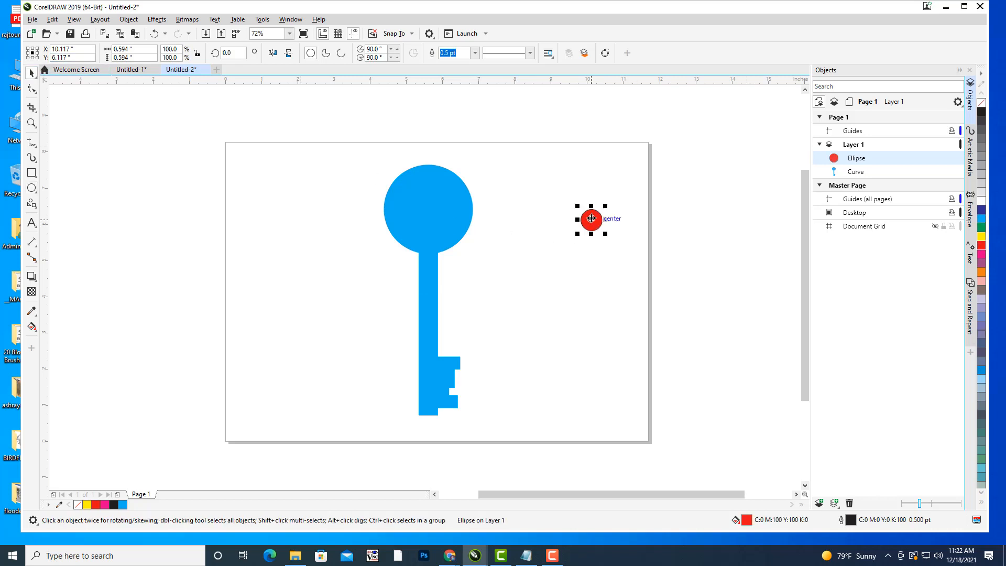
# Place the small red circle near the top of the key's head, shrink it to about 0.4 inches and nudge it into position
pyautogui.moveTo(591, 219); pyautogui.dragTo(411, 183)
pyautogui.scroll(3, 444, 167)
pyautogui.press('Down')
pyautogui.press('Down')
pyautogui.press('Down')
pyautogui.press('Down')
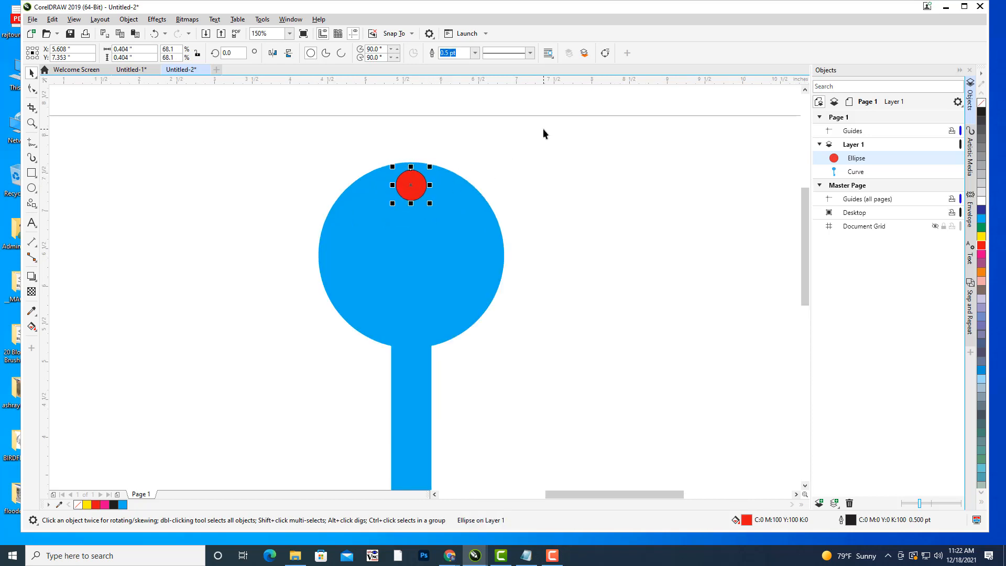
pyautogui.press('Left')
pyautogui.press('Left')
pyautogui.press('Up')
pyautogui.click(549, 180)
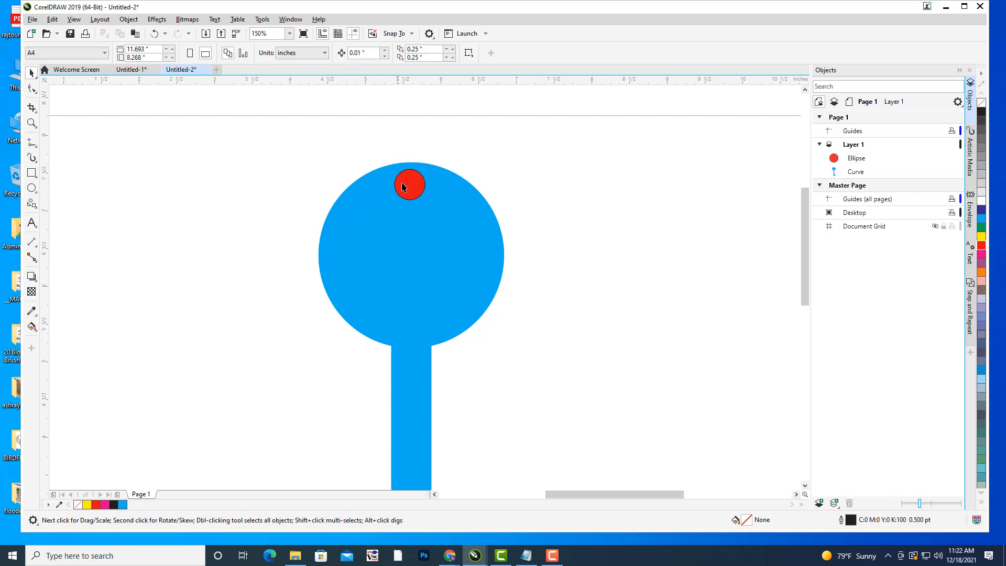
# Set the small red circle's outline width to None
pyautogui.click(403, 185)
pyautogui.click(475, 52)
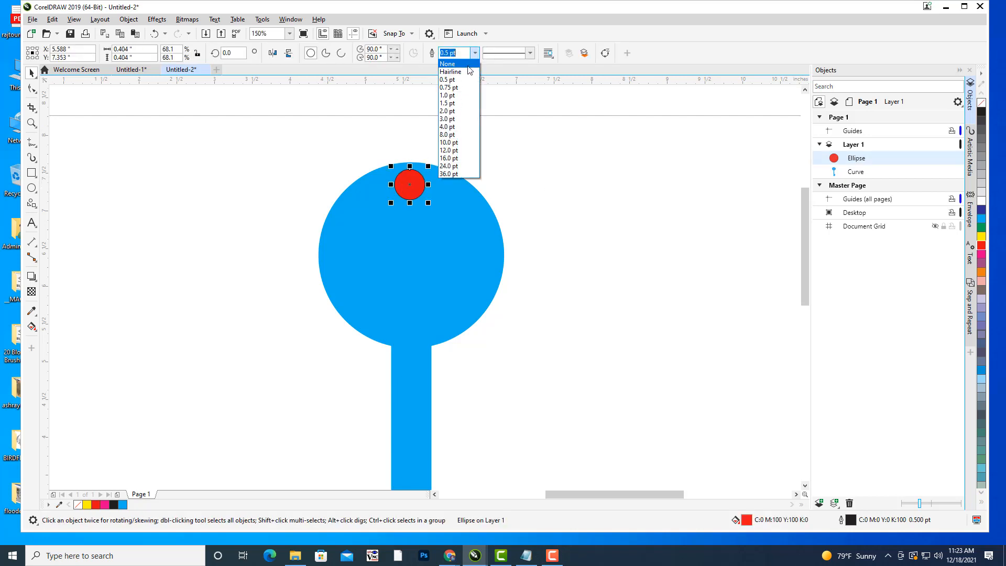
pyautogui.click(452, 67)
pyautogui.click(540, 191)
# Cut the small red circle out of the key's head with Back Minus Front to make a hole
pyautogui.click(482, 256)
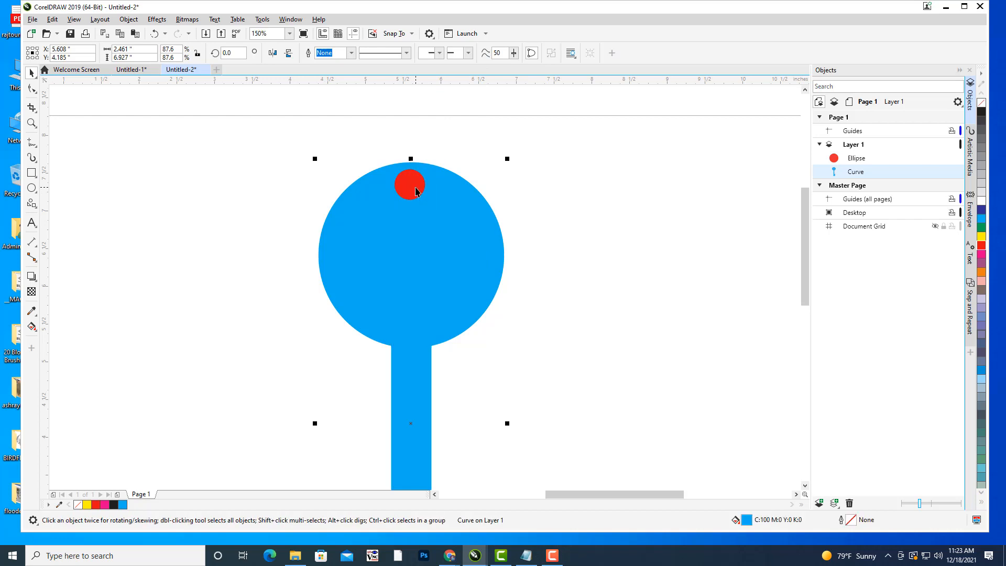
pyautogui.keyDown('shift'); pyautogui.click(418, 191); pyautogui.keyUp('shift')
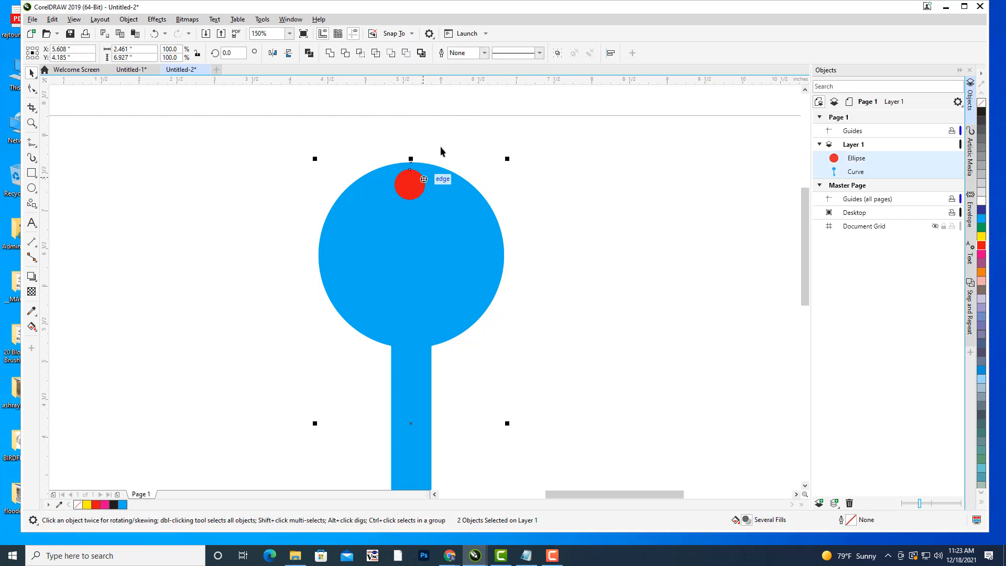
pyautogui.click(407, 55)
pyautogui.click(618, 263)
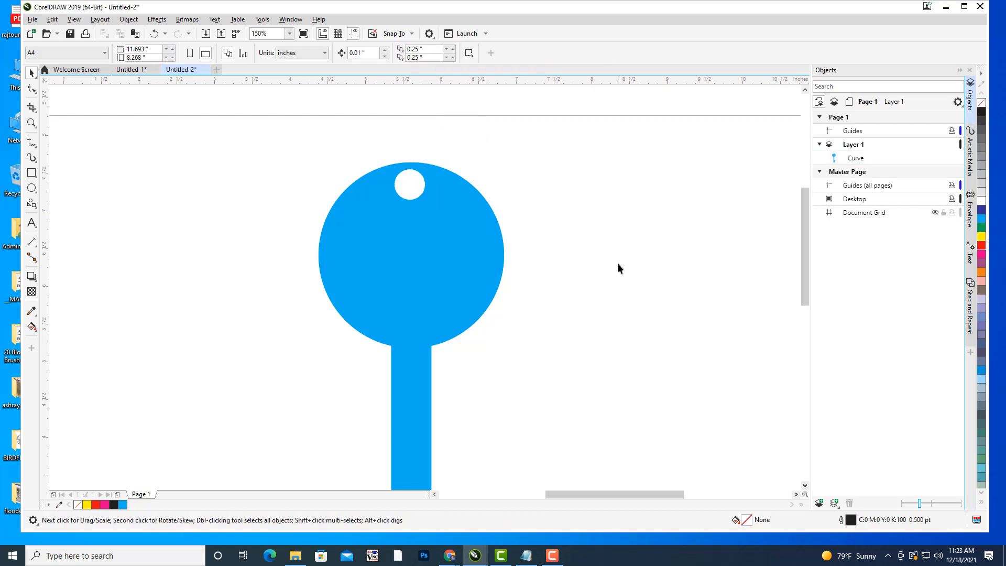
pyautogui.scroll(-1, 618, 263)
pyautogui.moveTo(650, 257); pyautogui.dragTo(610, 191)
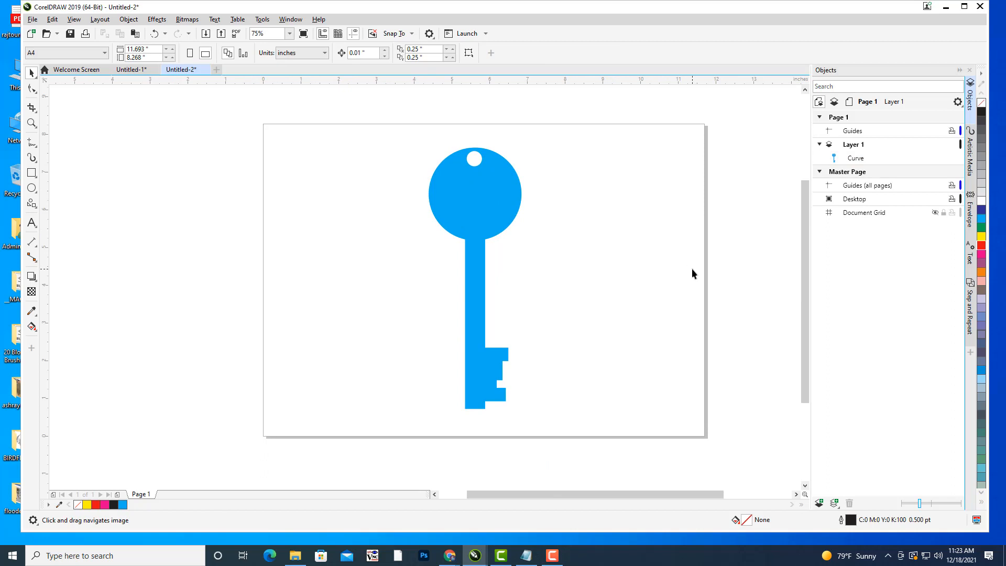
# Move the key about 0.5 inches straight down on the page
pyautogui.click(489, 212)
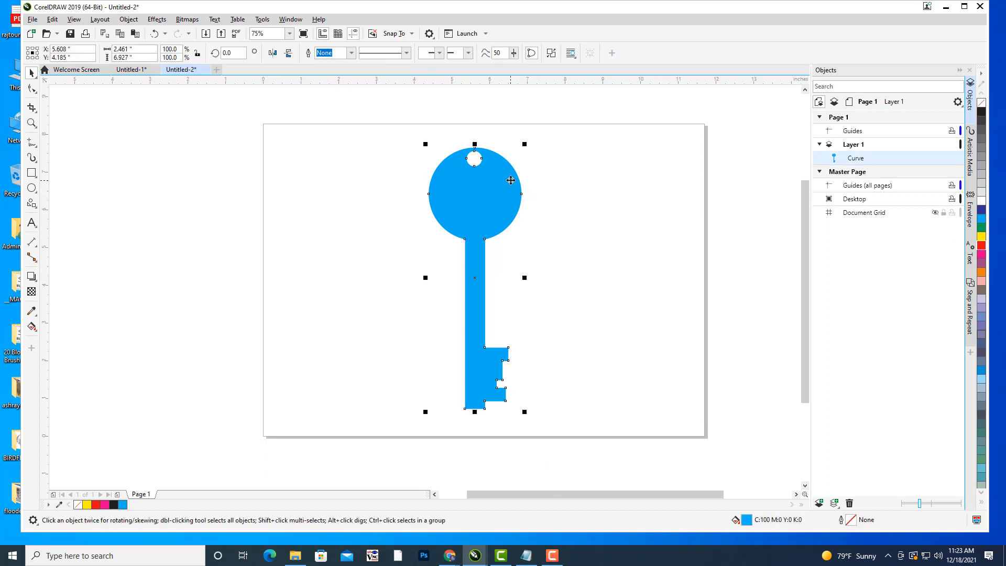
pyautogui.moveTo(513, 181); pyautogui.dragTo(512, 200)
pyautogui.click(577, 246)
pyautogui.moveTo(580, 250); pyautogui.dragTo(575, 266)
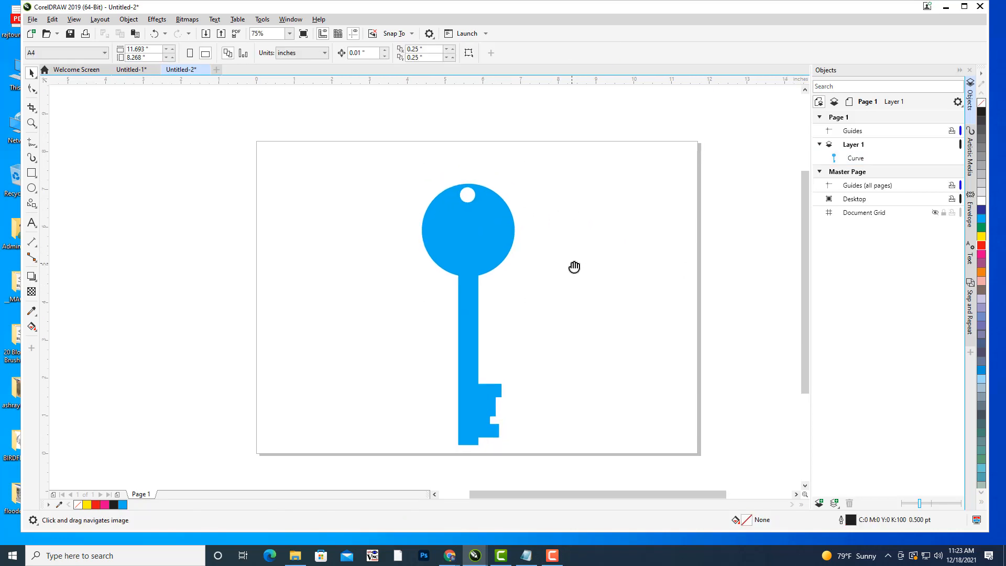
pyautogui.moveTo(596, 218); pyautogui.dragTo(590, 222)
# Draw a vertical ellipse about 1.42 by 2.38 inches to the right of the key's head
pyautogui.click(498, 241)
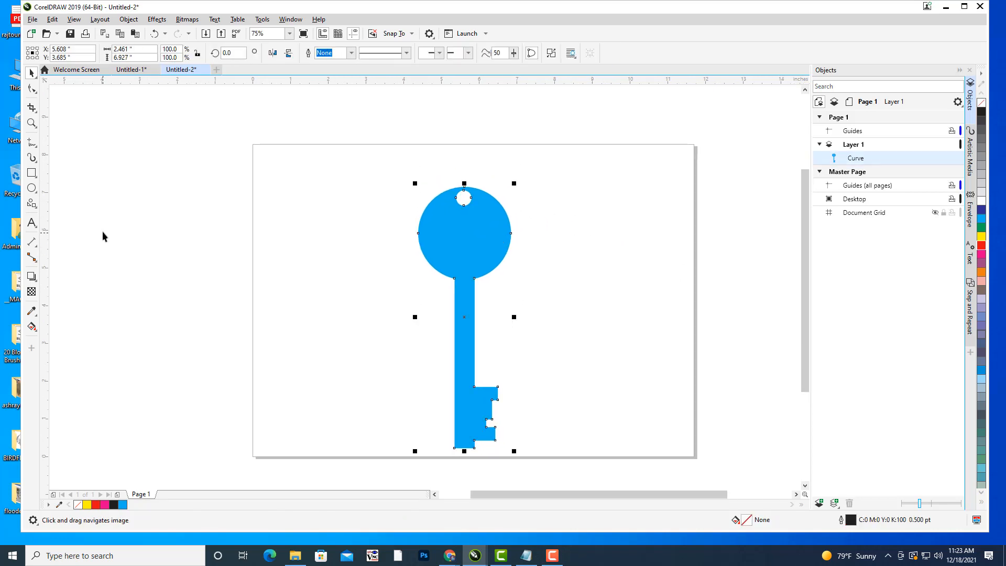
pyautogui.click(31, 188)
pyautogui.moveTo(569, 169); pyautogui.dragTo(629, 264)
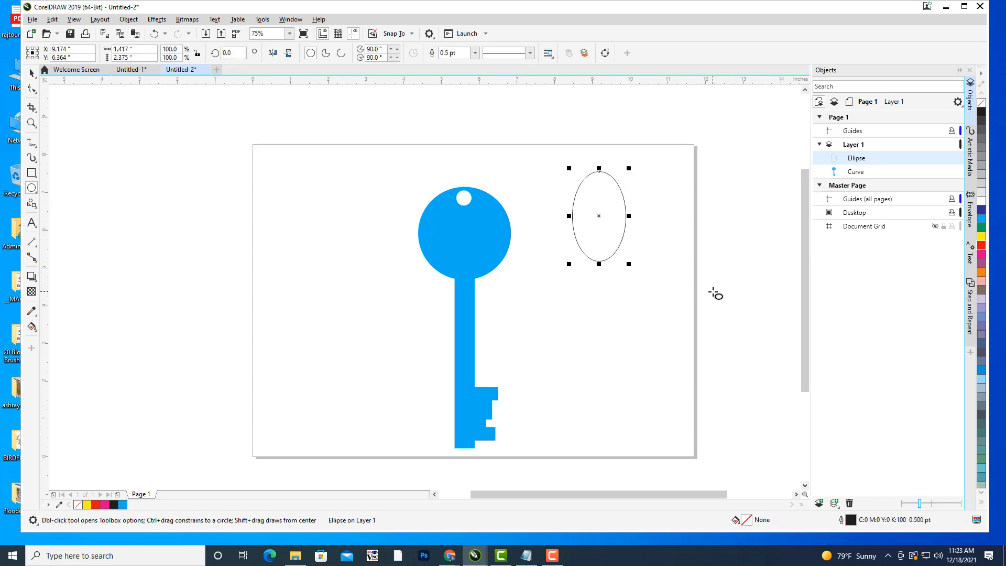
# Move the ellipse up and closer to the key's head, turn it into an arc and set its ending angle to 265°
pyautogui.click(31, 73)
pyautogui.moveTo(604, 217); pyautogui.dragTo(565, 188)
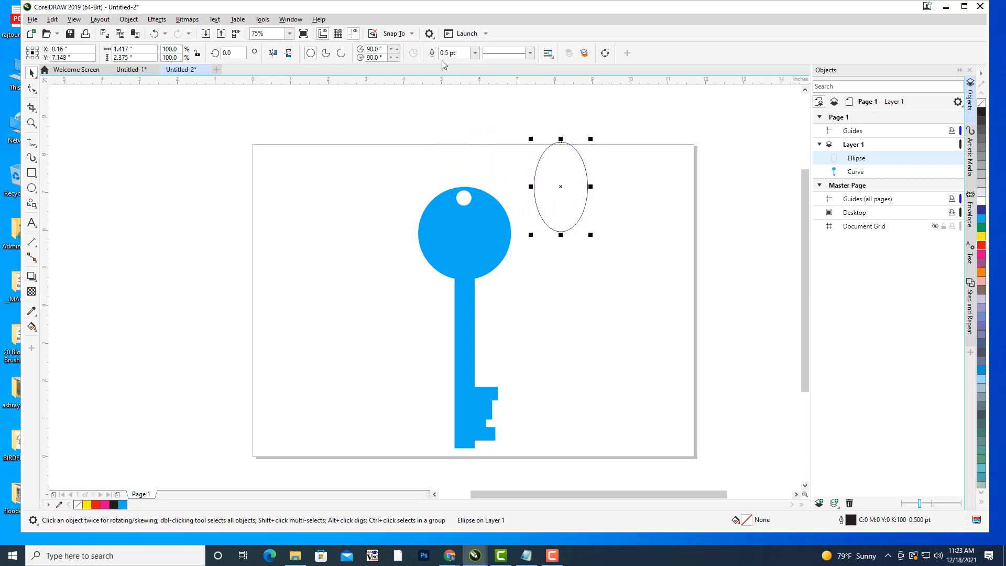
pyautogui.click(341, 53)
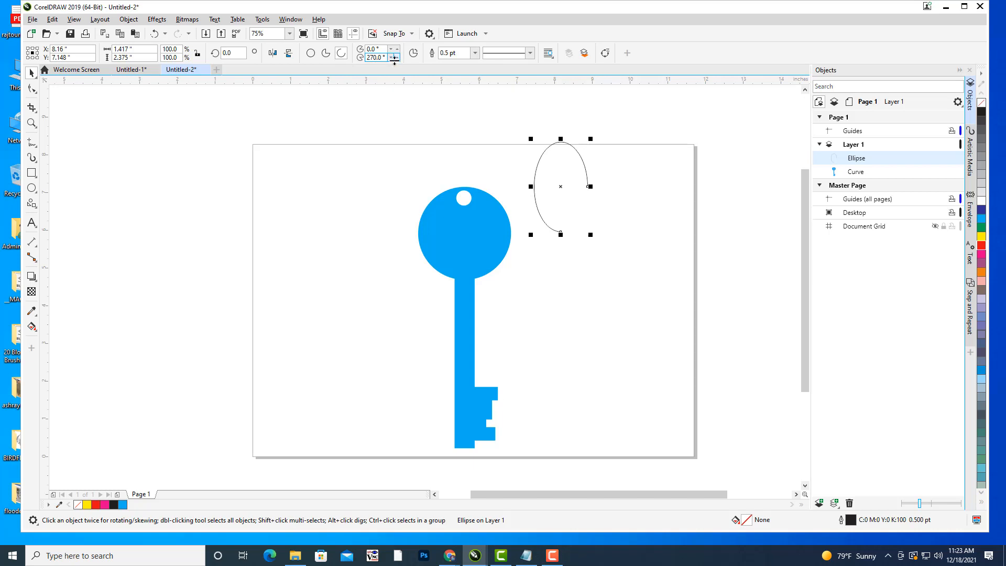
pyautogui.click(392, 57)
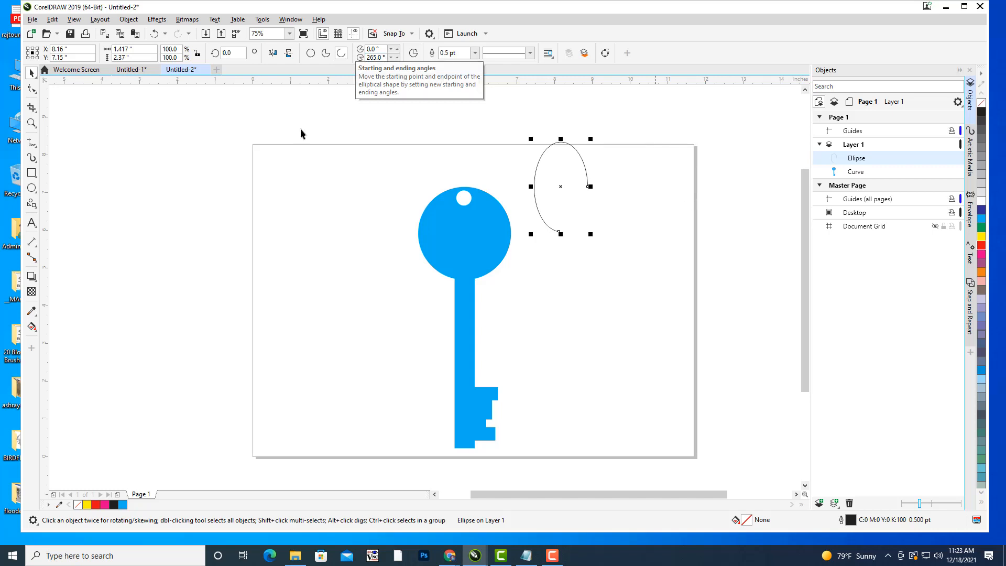
# Delete the arc beside the key's head
pyautogui.click(547, 152)
pyautogui.moveTo(528, 118); pyautogui.dragTo(623, 260)
pyautogui.press('Delete')
# Draw an open Bézier loop from inside the key's hole, up above the head and back down to the head's upper edge
pyautogui.moveTo(545, 235); pyautogui.dragTo(531, 250)
pyautogui.click(32, 142)
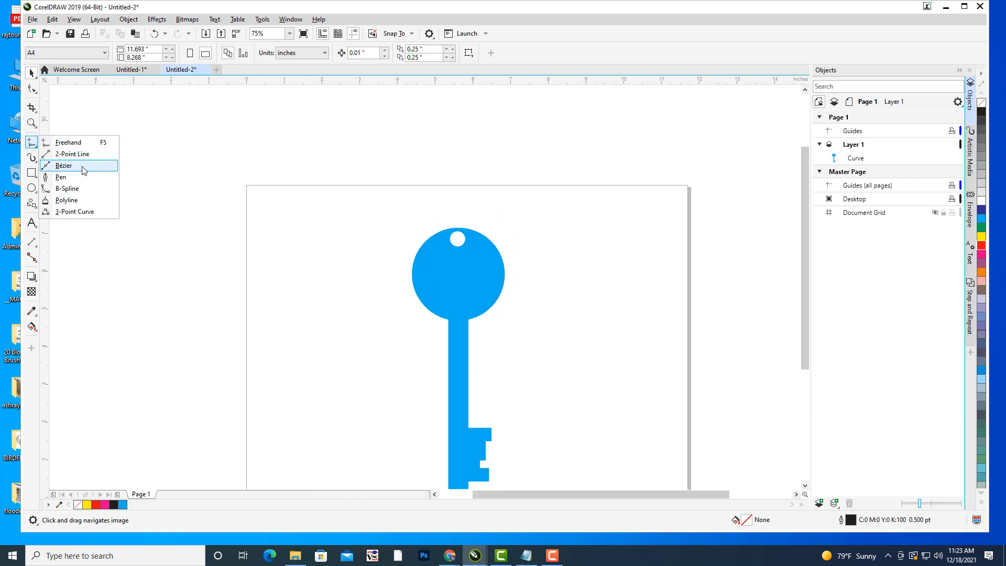
pyautogui.click(64, 165)
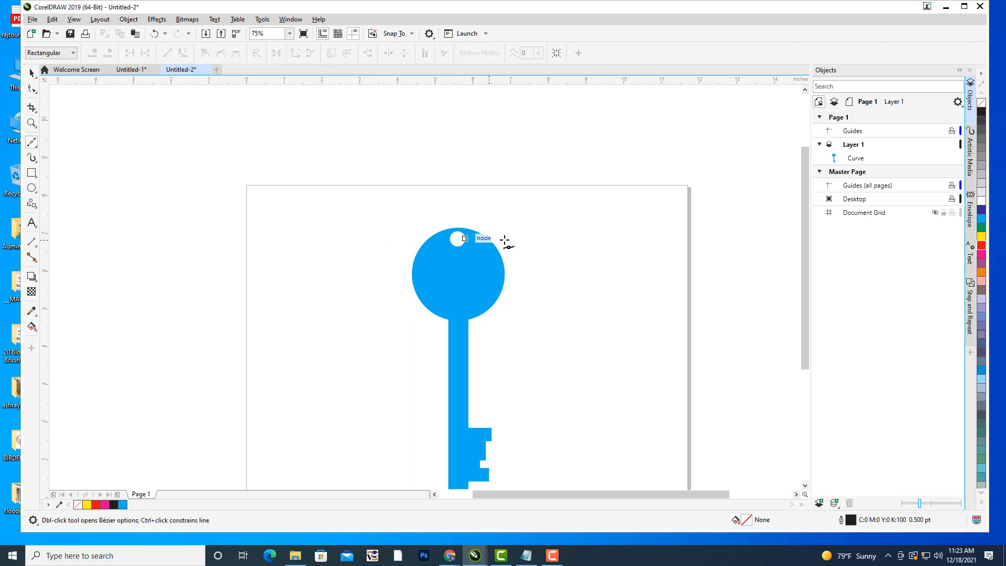
pyautogui.scroll(4, 493, 243)
pyautogui.scroll(-2, 347, 218)
pyautogui.moveTo(355, 222); pyautogui.dragTo(422, 288)
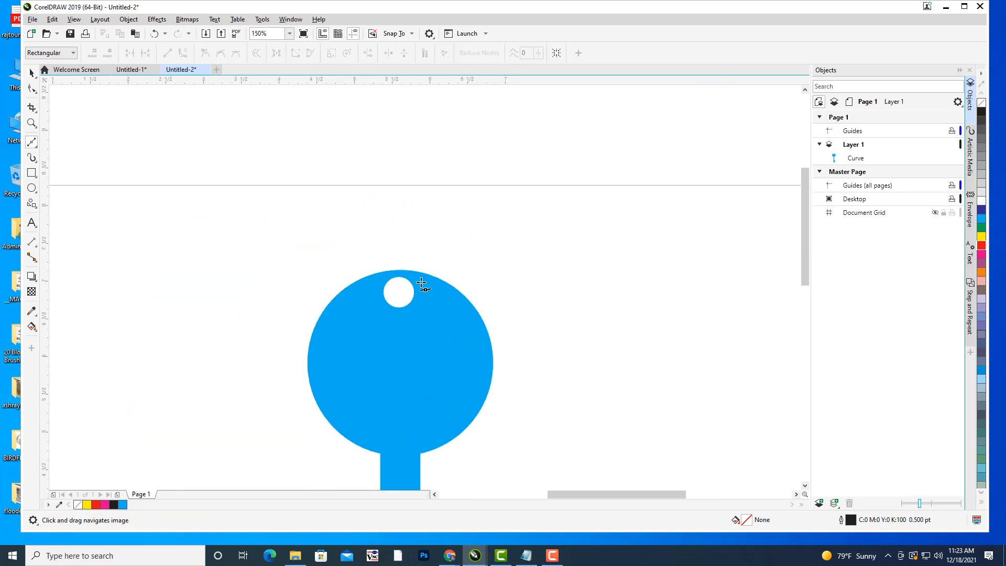
pyautogui.click(387, 298)
pyautogui.moveTo(417, 258); pyautogui.dragTo(417, 216)
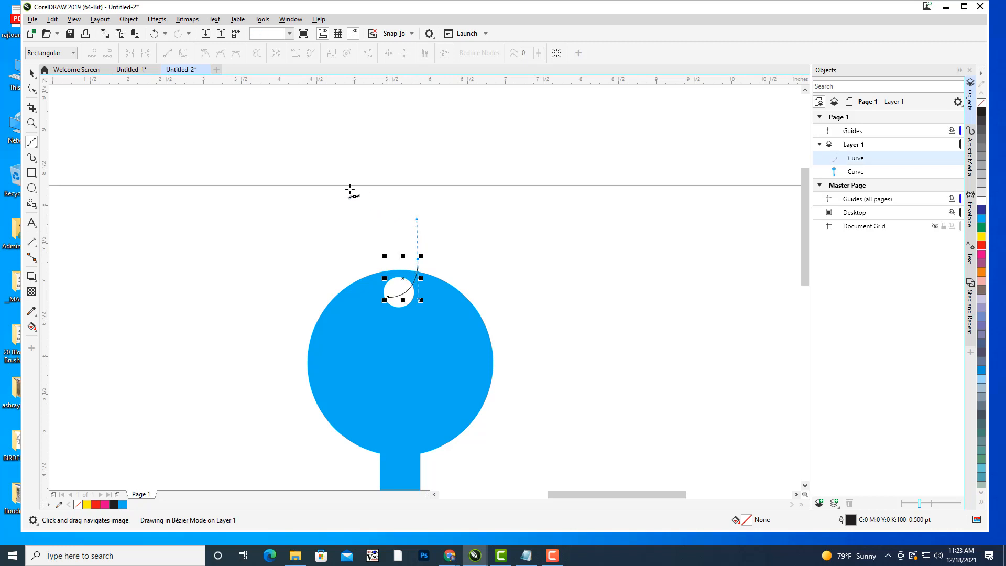
pyautogui.moveTo(370, 195); pyautogui.dragTo(364, 219)
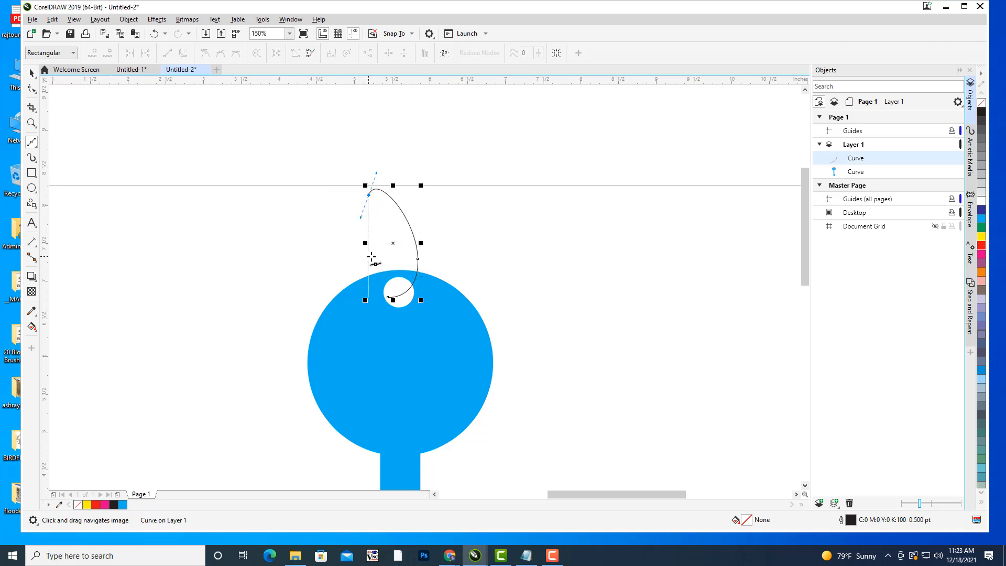
pyautogui.moveTo(369, 257); pyautogui.dragTo(373, 270)
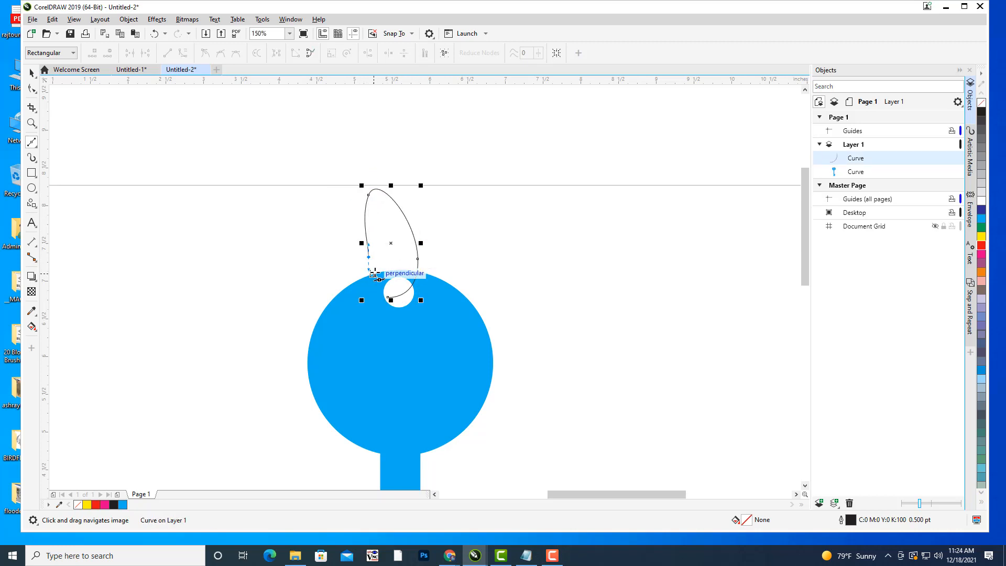
pyautogui.click(373, 274)
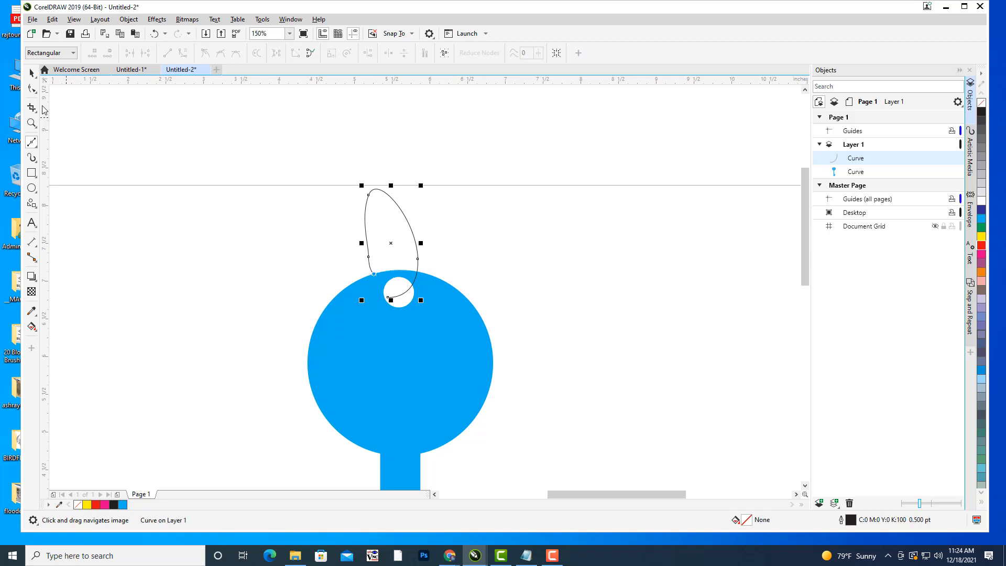
# Reshape the loop's left side and top by adjusting the curve handles so both bulge smoothly outward
pyautogui.click(32, 89)
pyautogui.moveTo(369, 258); pyautogui.dragTo(361, 256)
pyautogui.scroll(4, 367, 270)
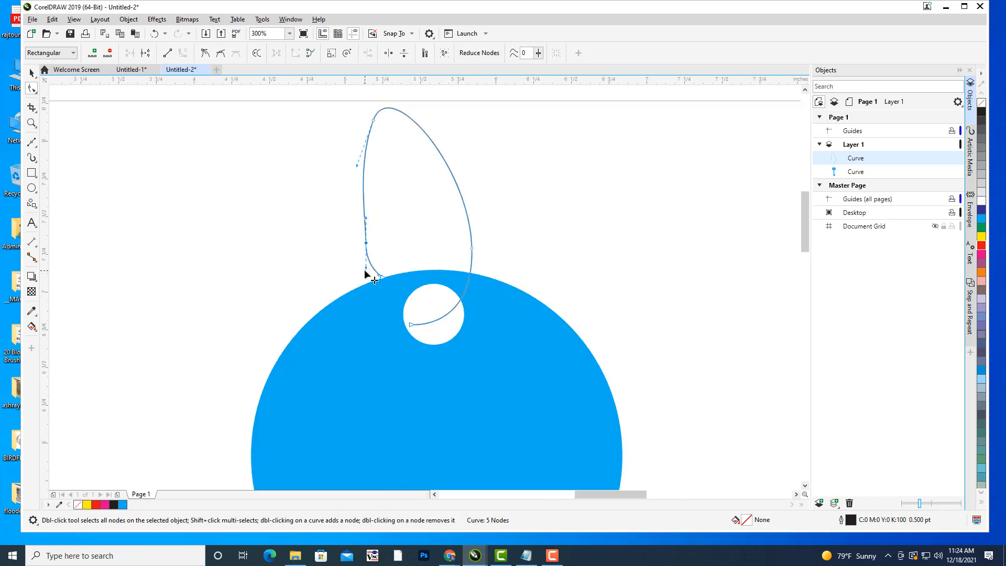
pyautogui.moveTo(367, 215); pyautogui.dragTo(355, 214)
pyautogui.scroll(-1, 438, 181)
pyautogui.moveTo(445, 177); pyautogui.dragTo(448, 264)
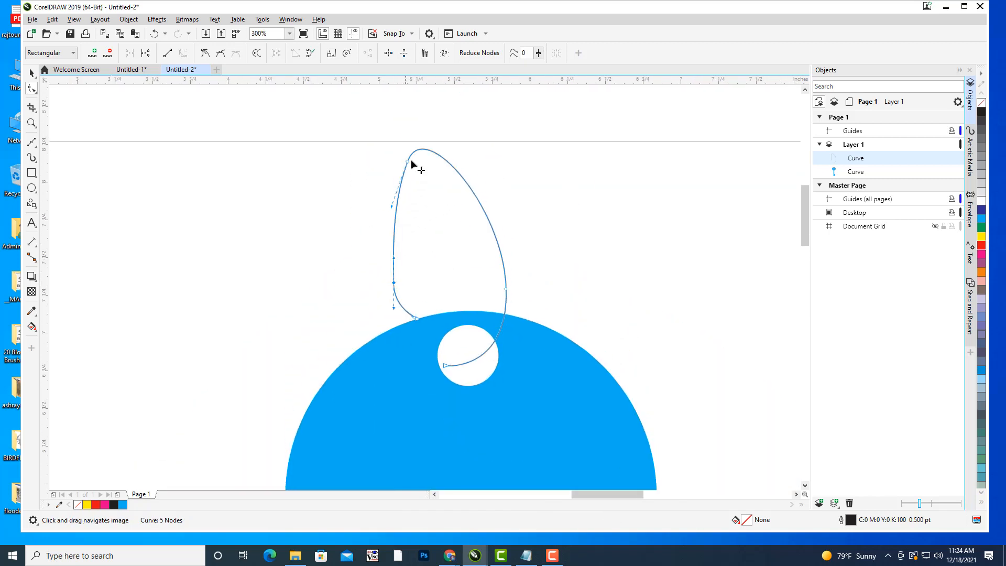
pyautogui.moveTo(410, 159); pyautogui.dragTo(384, 173)
# Shift the loop's two end nodes slightly left, onto the hole's left edge and the head's upper edge
pyautogui.click(445, 365)
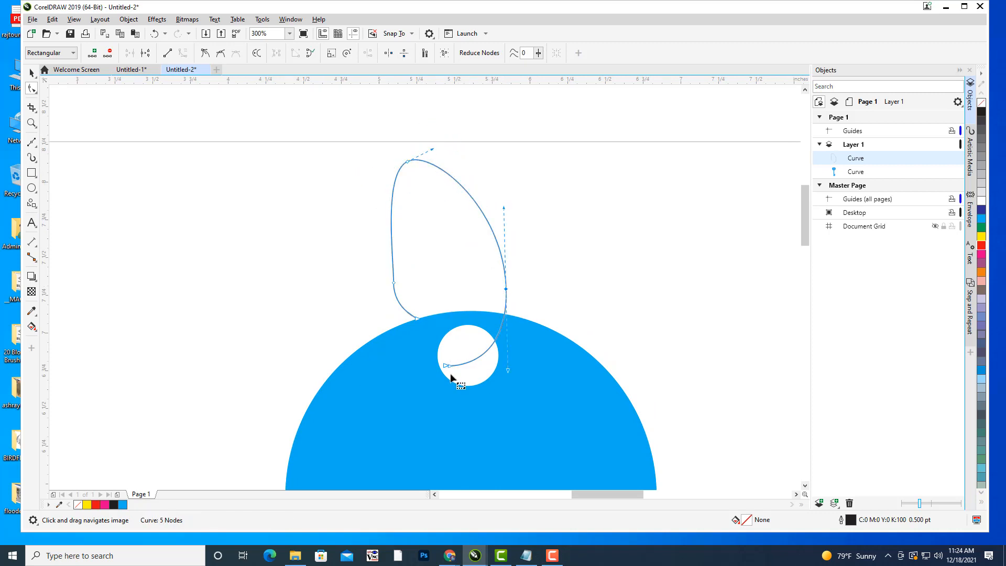
pyautogui.moveTo(445, 365); pyautogui.dragTo(439, 363)
pyautogui.moveTo(417, 318); pyautogui.dragTo(402, 324)
pyautogui.moveTo(394, 283); pyautogui.dragTo(392, 283)
pyautogui.click(524, 190)
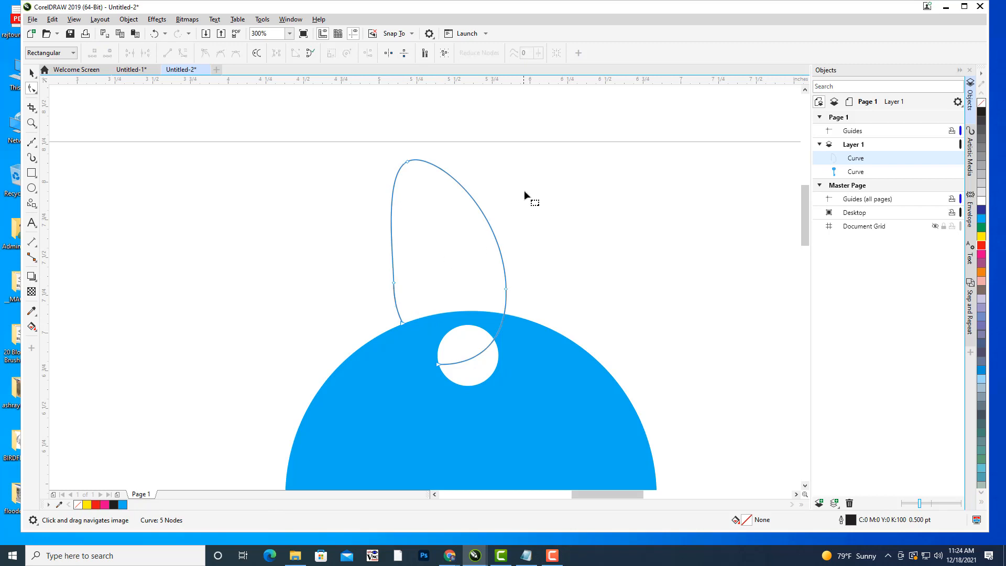
# Set the key loop's outline width to 2.0 pt
pyautogui.scroll(-2, 527, 191)
pyautogui.moveTo(576, 188); pyautogui.dragTo(527, 228)
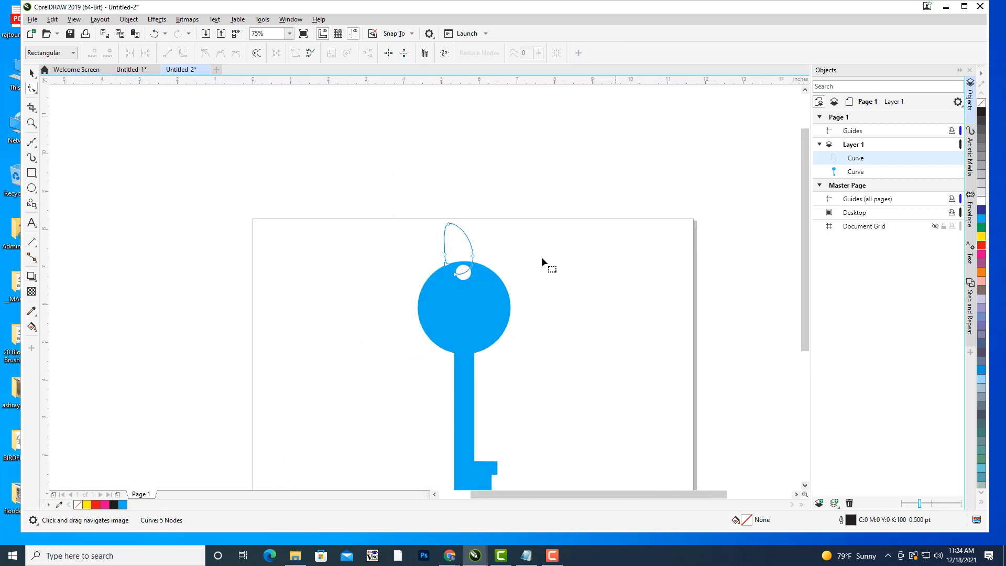
pyautogui.click(33, 72)
pyautogui.click(123, 141)
pyautogui.moveTo(546, 266); pyautogui.dragTo(496, 273)
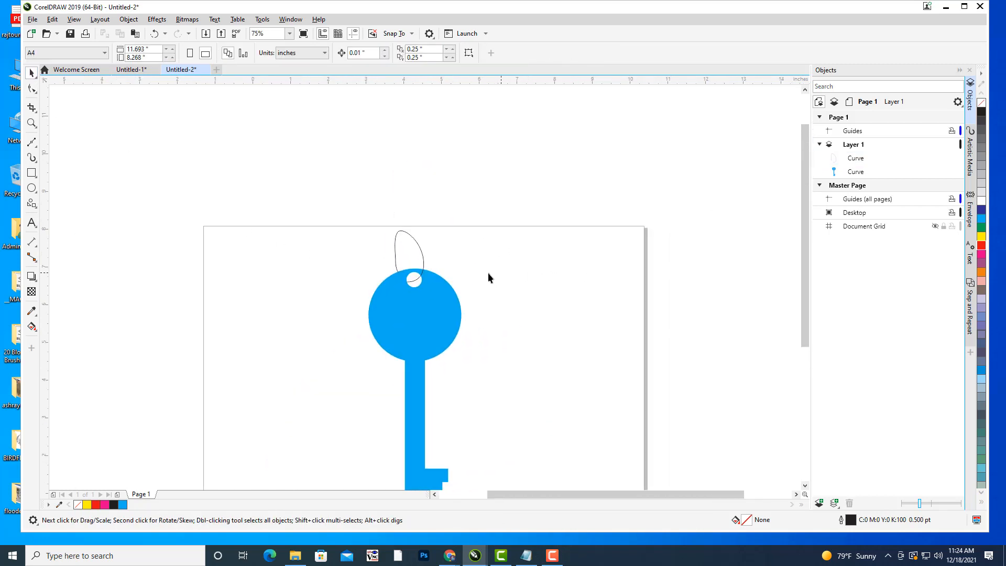
pyautogui.press('h')
pyautogui.moveTo(442, 243); pyautogui.dragTo(526, 193)
pyautogui.scroll(4, 535, 209)
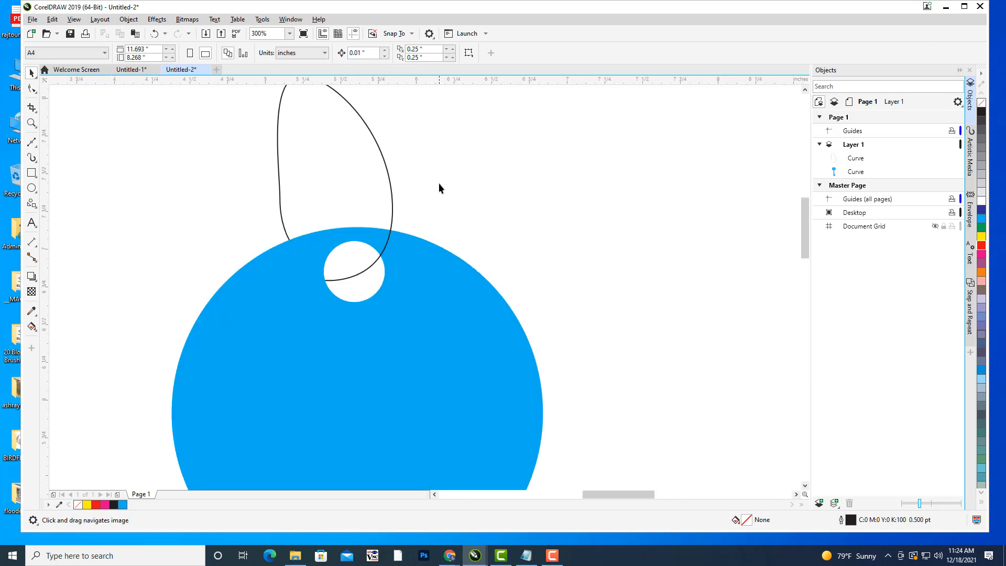
pyautogui.scroll(-1, 438, 183)
pyautogui.click(413, 179)
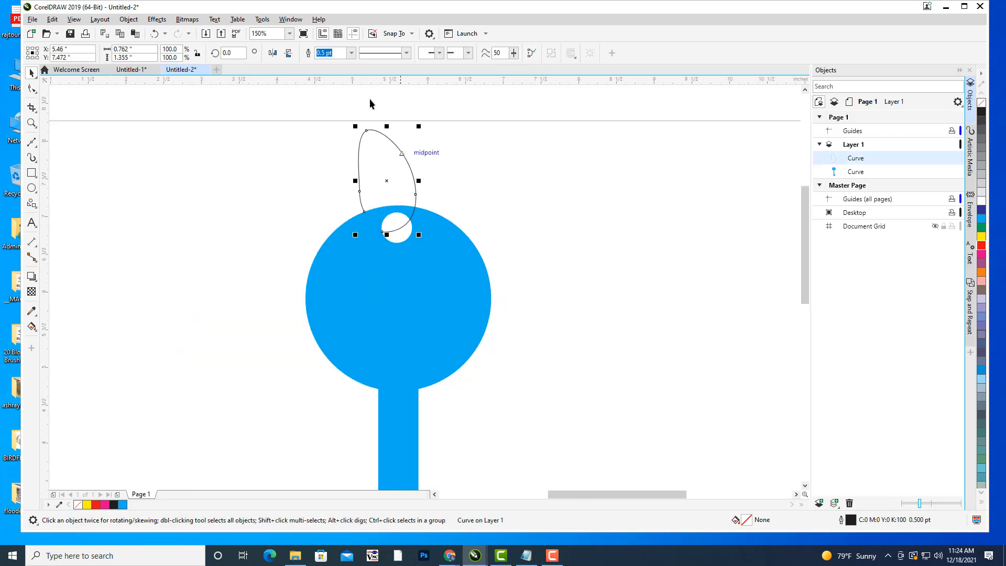
pyautogui.click(351, 52)
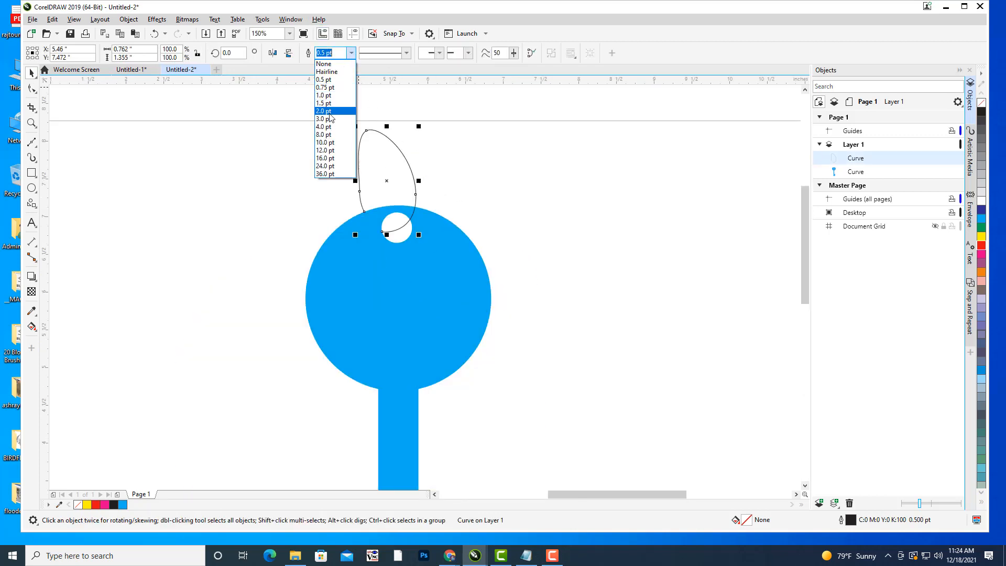
pyautogui.click(331, 111)
pyautogui.click(537, 179)
# Give the key a fountain fill and set its end colour to grey C26 M23 Y22 K0
pyautogui.scroll(-1, 640, 219)
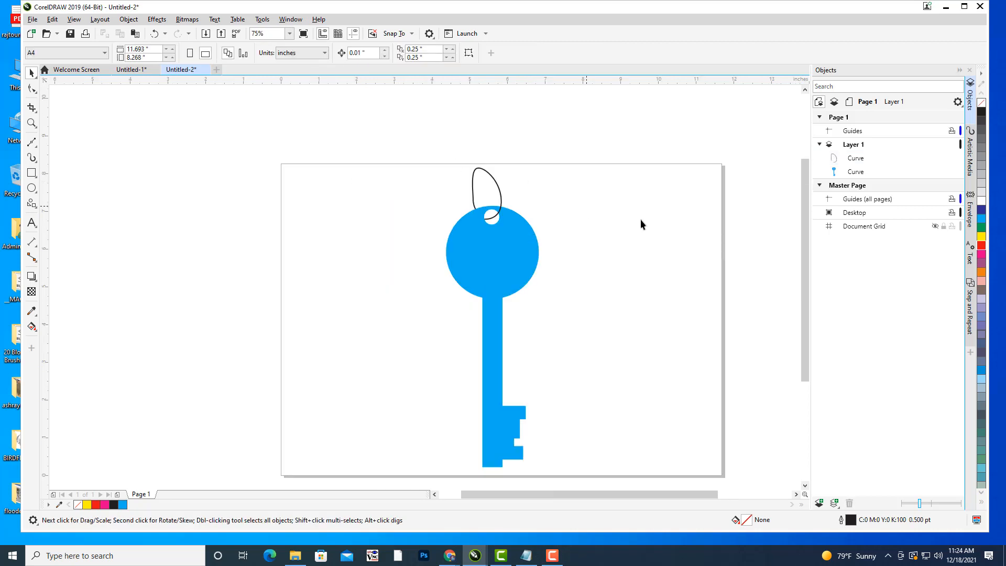
pyautogui.moveTo(666, 225); pyautogui.dragTo(631, 197)
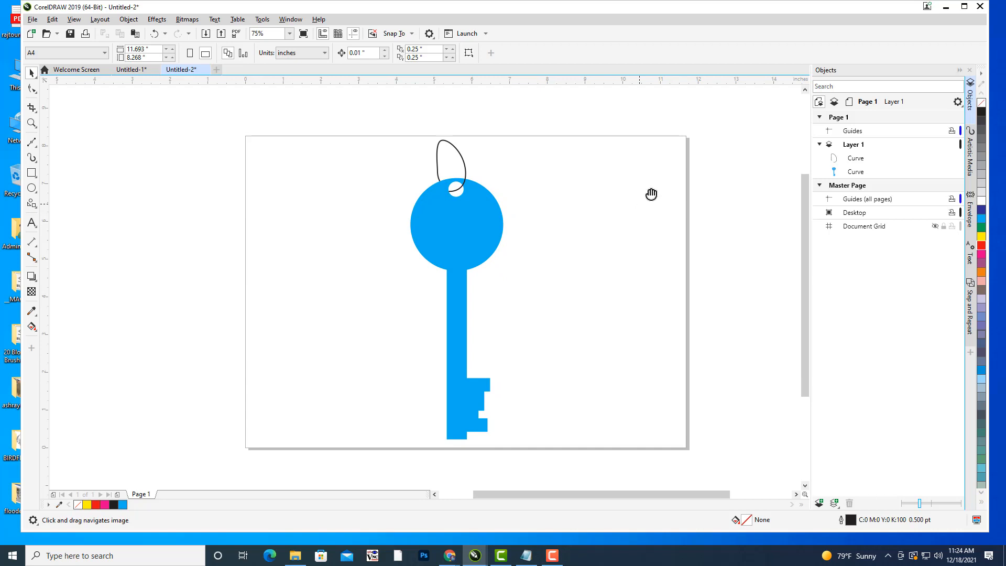
pyautogui.moveTo(651, 194); pyautogui.dragTo(662, 179)
pyautogui.click(468, 228)
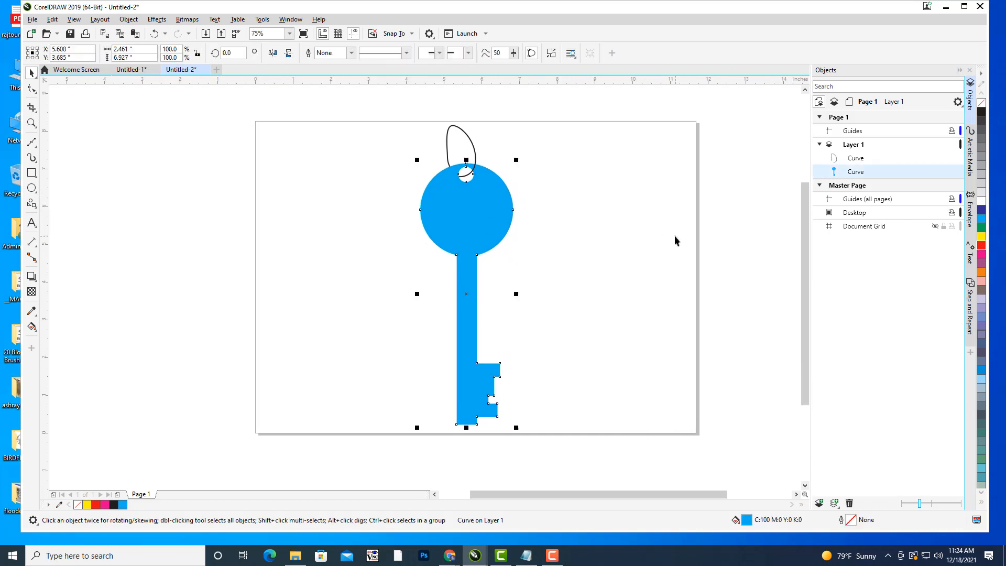
pyautogui.press('F11')
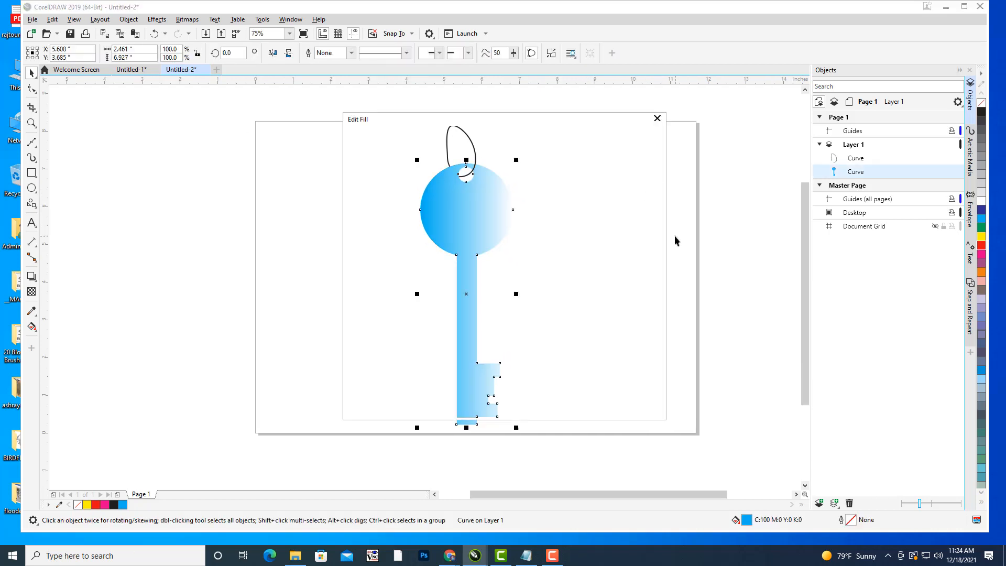
pyautogui.moveTo(508, 121); pyautogui.dragTo(762, 105)
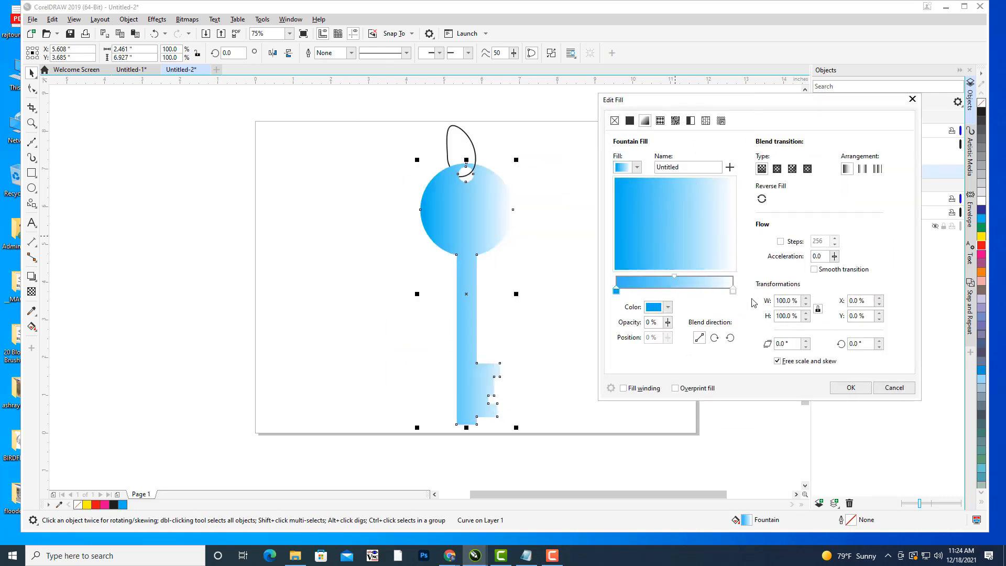
pyautogui.click(733, 290)
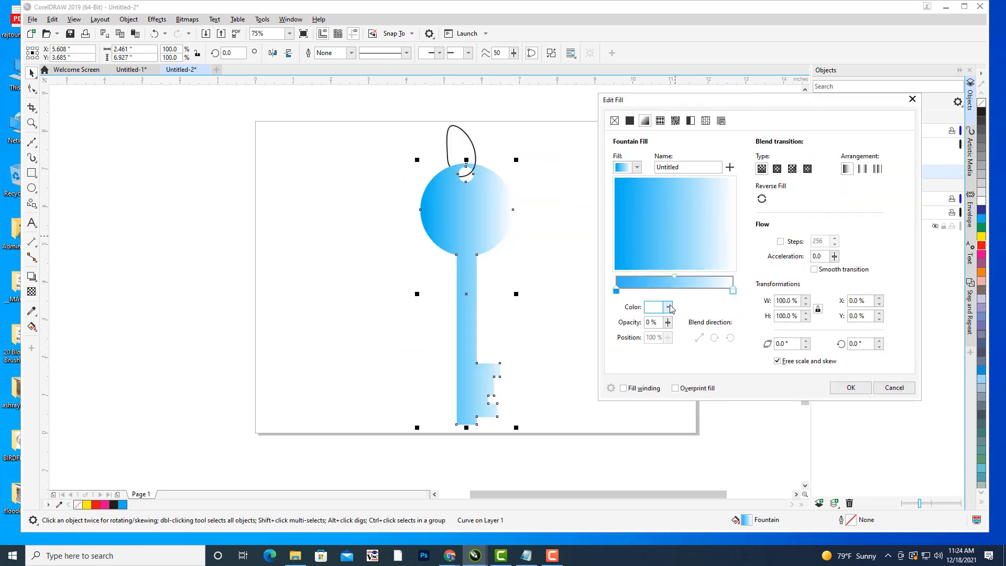
pyautogui.click(669, 308)
pyautogui.click(654, 377)
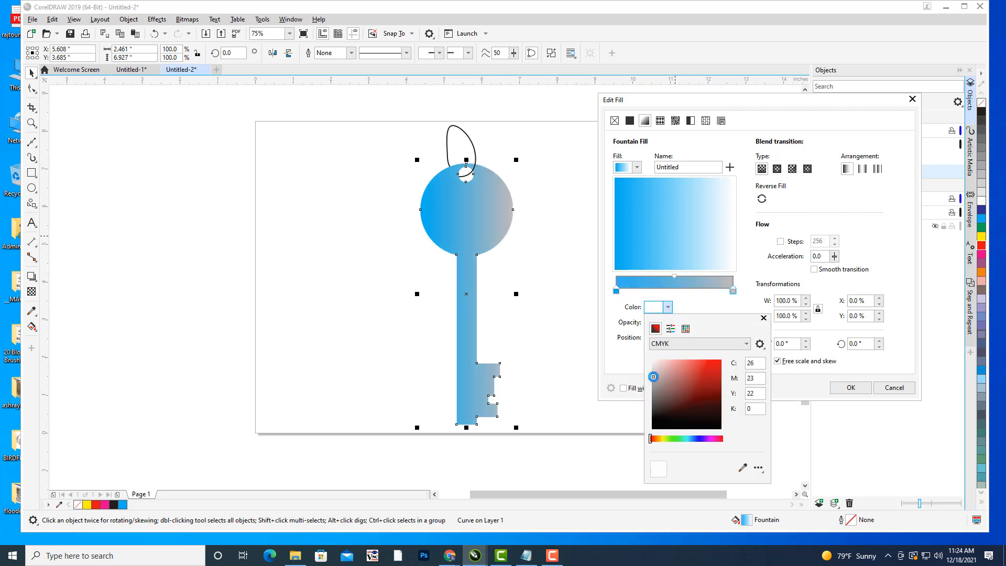
# Lighten the gradient's end colour to a very pale grey
pyautogui.click(619, 295)
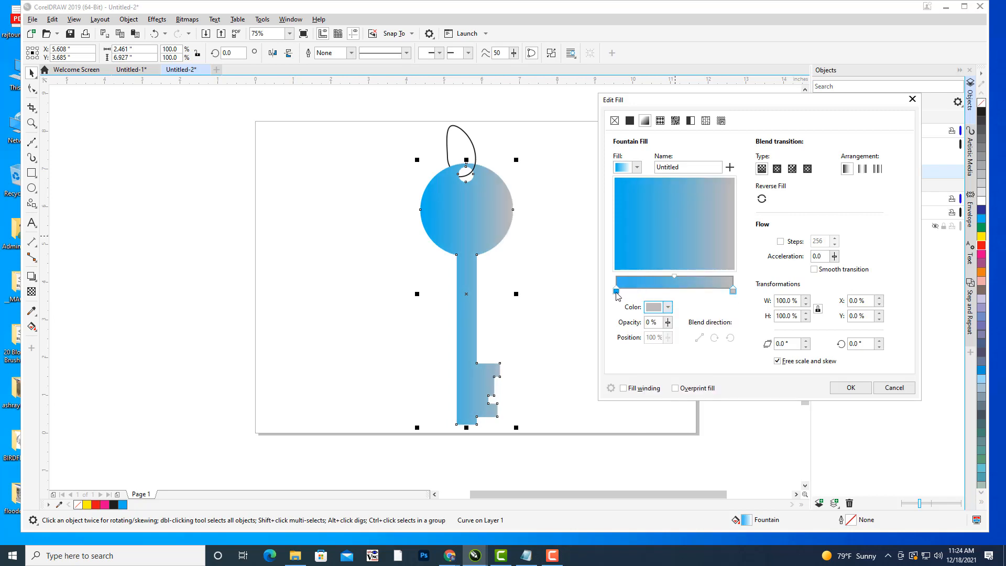
pyautogui.click(668, 307)
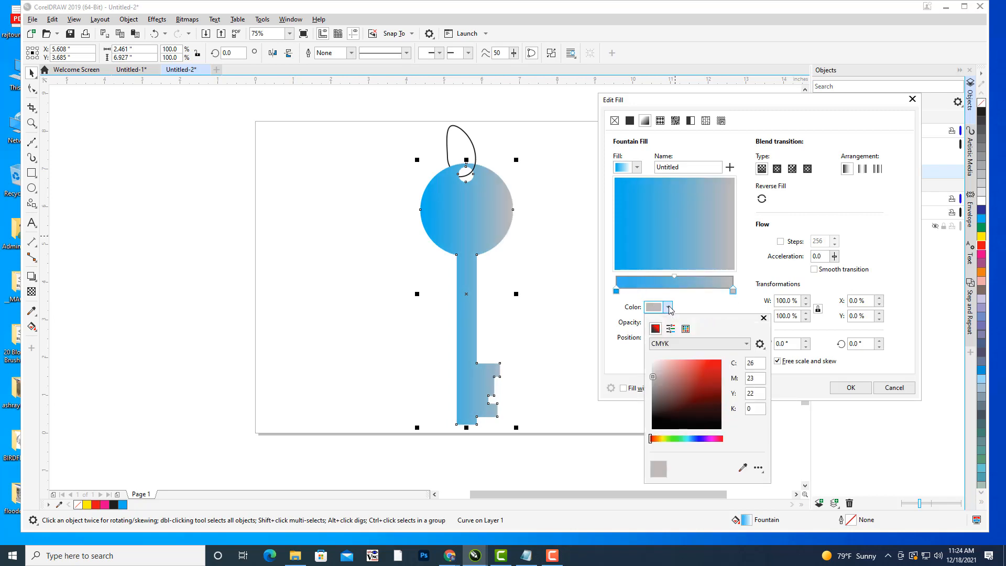
pyautogui.click(653, 365)
# Set the gradient's start colour to grey C31 M24 Y24 K0
pyautogui.click(616, 291)
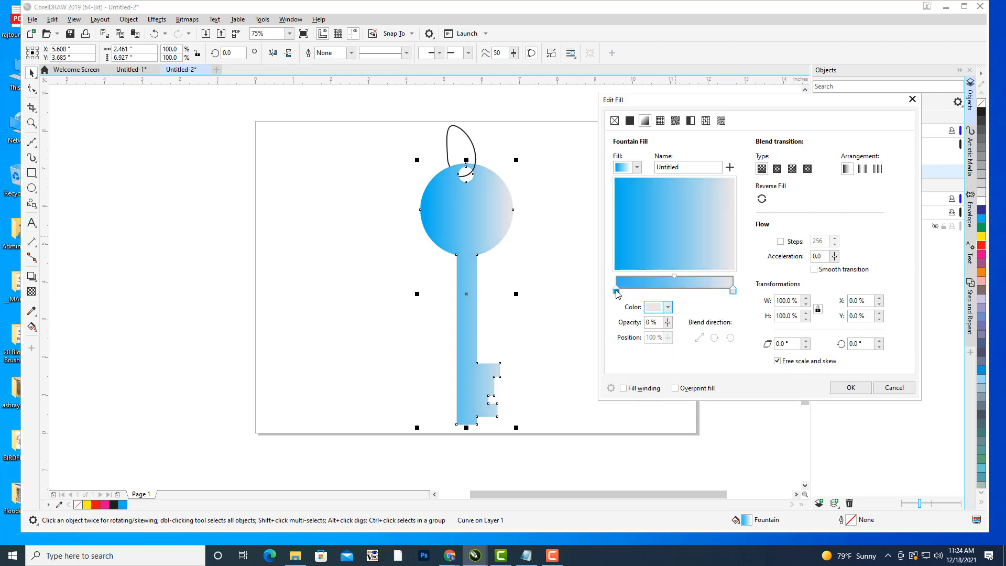
pyautogui.click(617, 292)
pyautogui.click(669, 307)
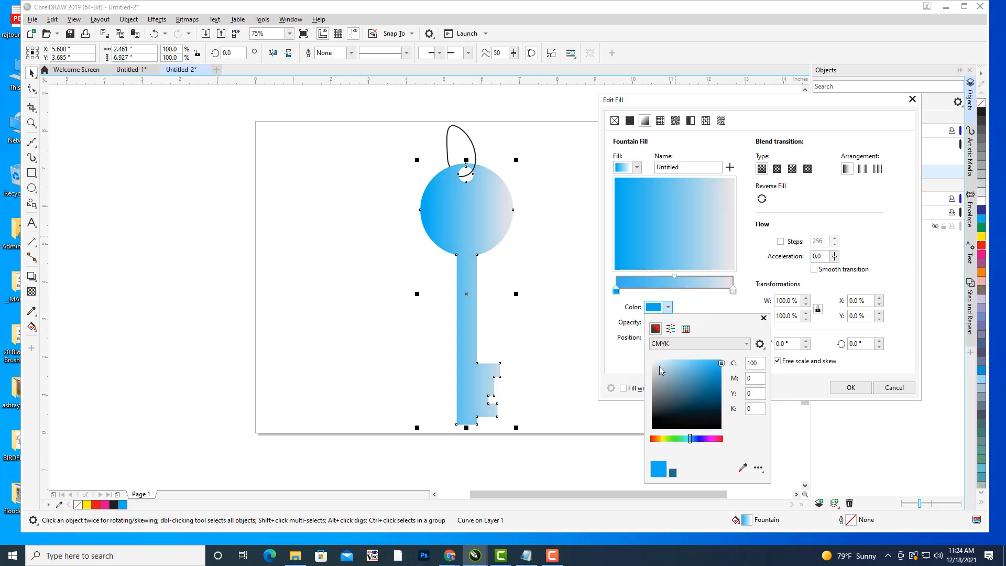
pyautogui.click(653, 379)
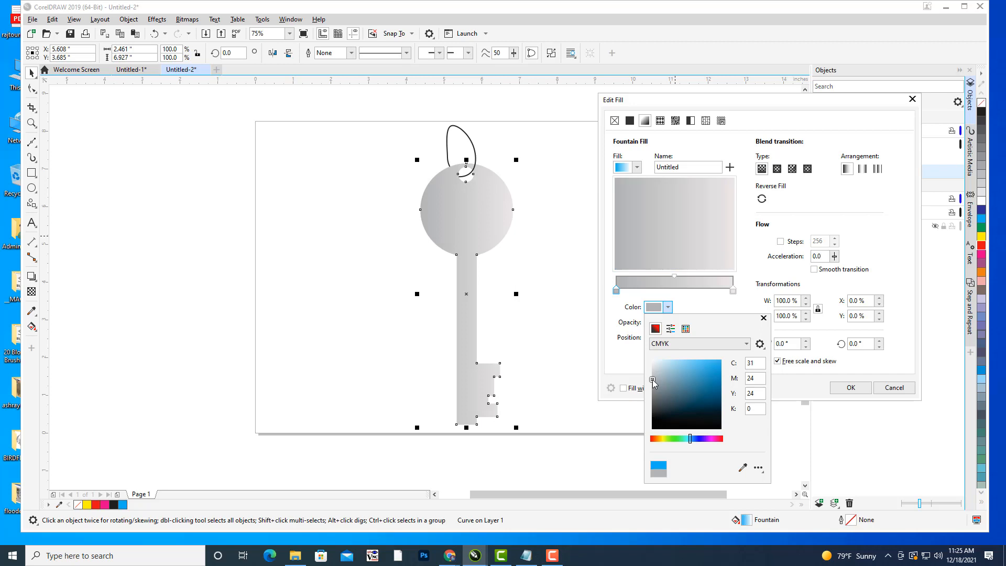
# Set the gradient's midpoint position to 42%, choose the Elliptical fountain fill type and apply the fill to the key
pyautogui.click(675, 279)
pyautogui.moveTo(676, 278); pyautogui.dragTo(665, 277)
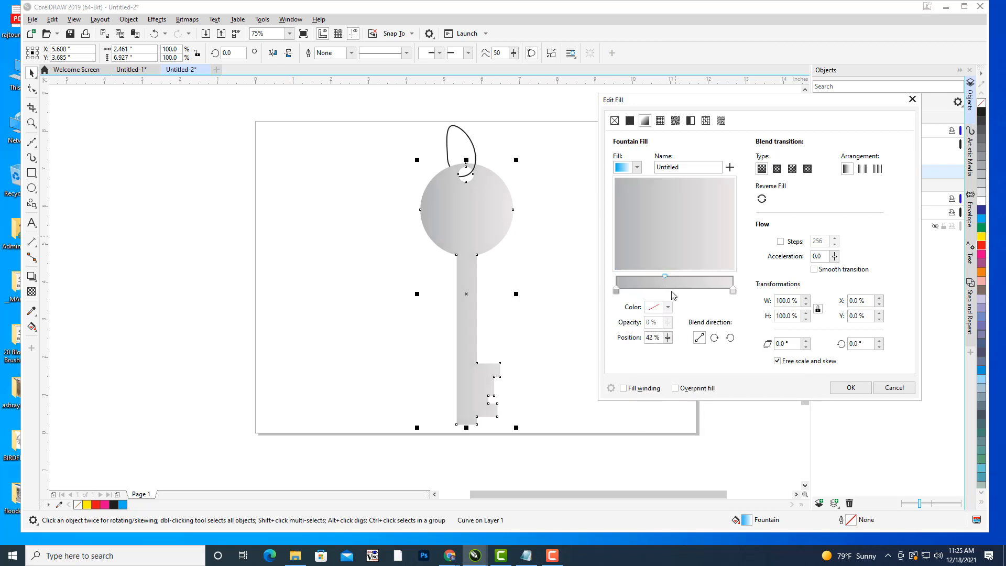
pyautogui.click(778, 170)
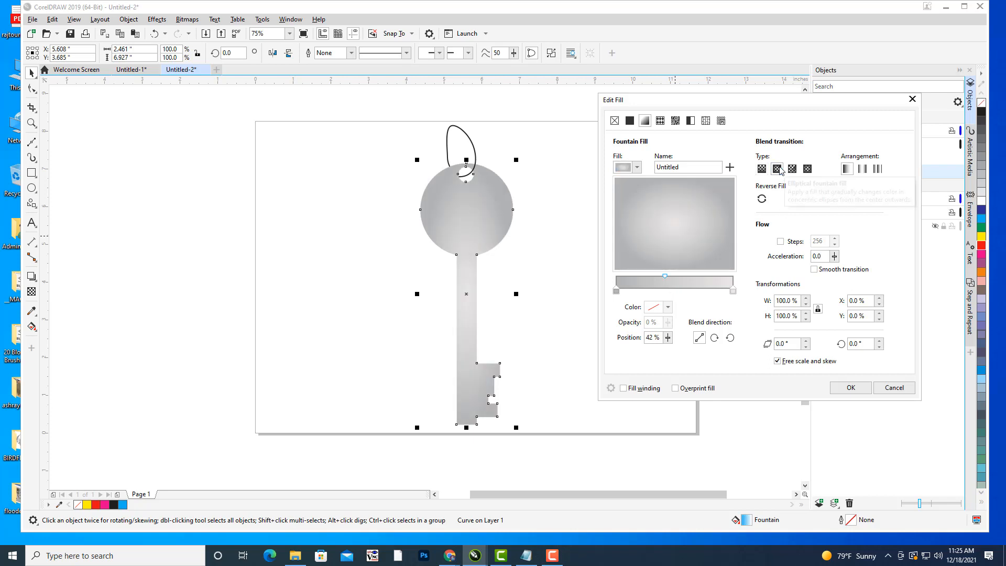
pyautogui.click(850, 388)
pyautogui.click(600, 325)
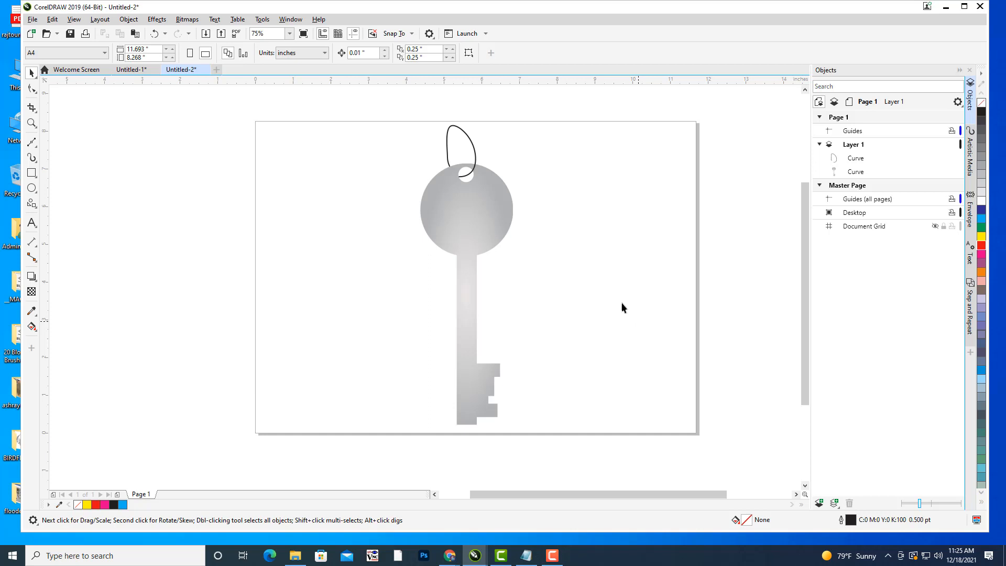
# Give the key a 1.5 pt outline in light grey C16 M15 Y13 K0
pyautogui.click(488, 209)
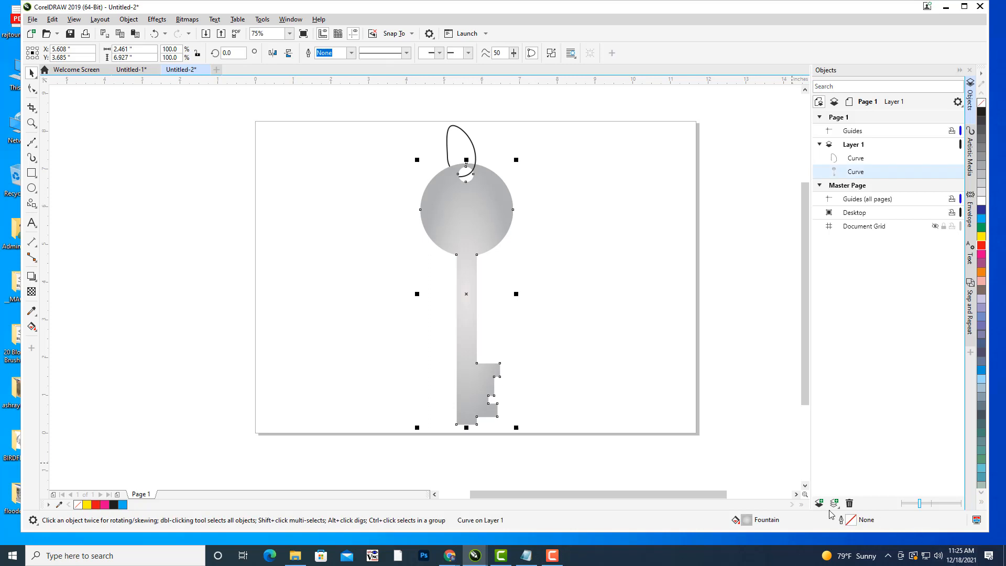
pyautogui.doubleClick(851, 522)
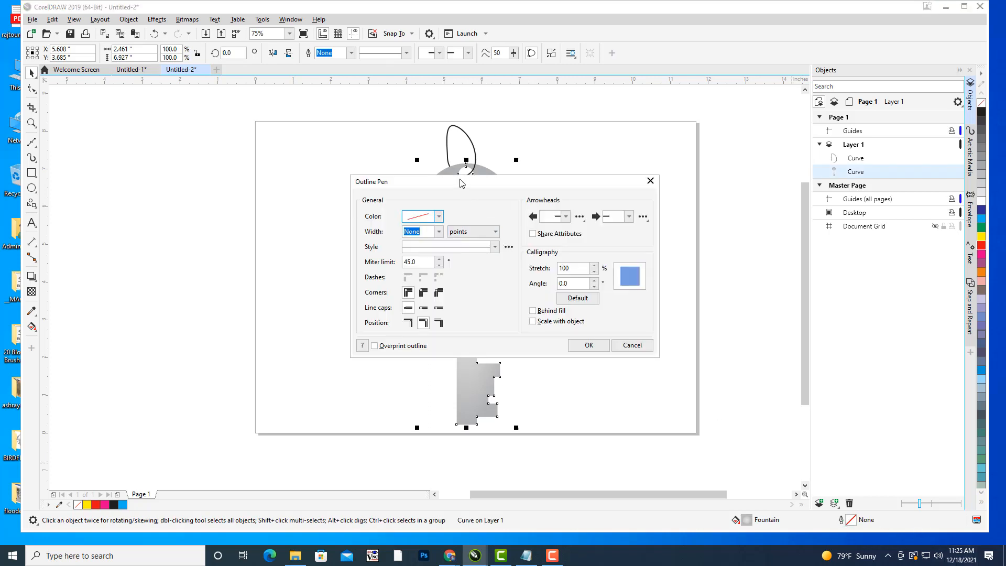
pyautogui.click(665, 206)
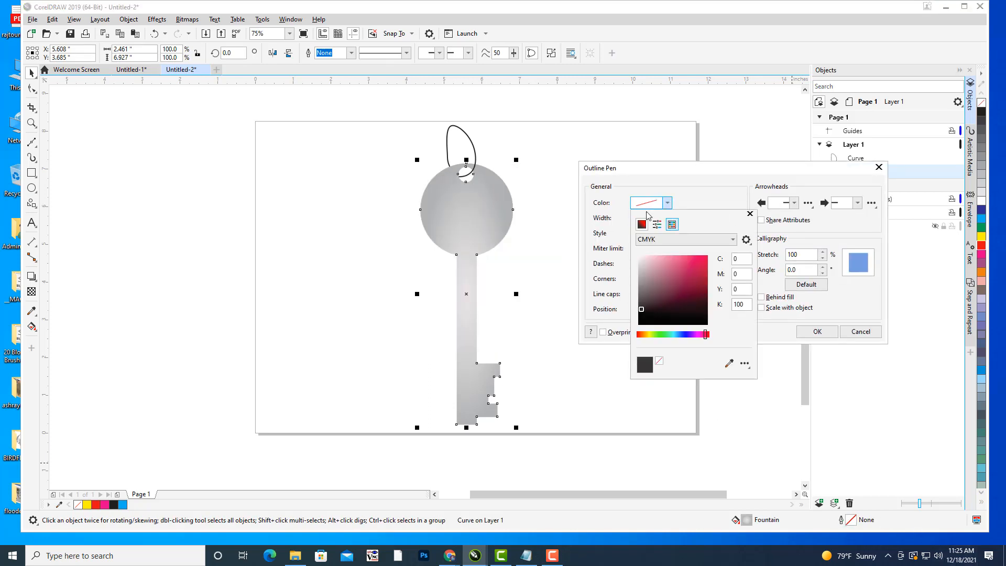
pyautogui.click(603, 213)
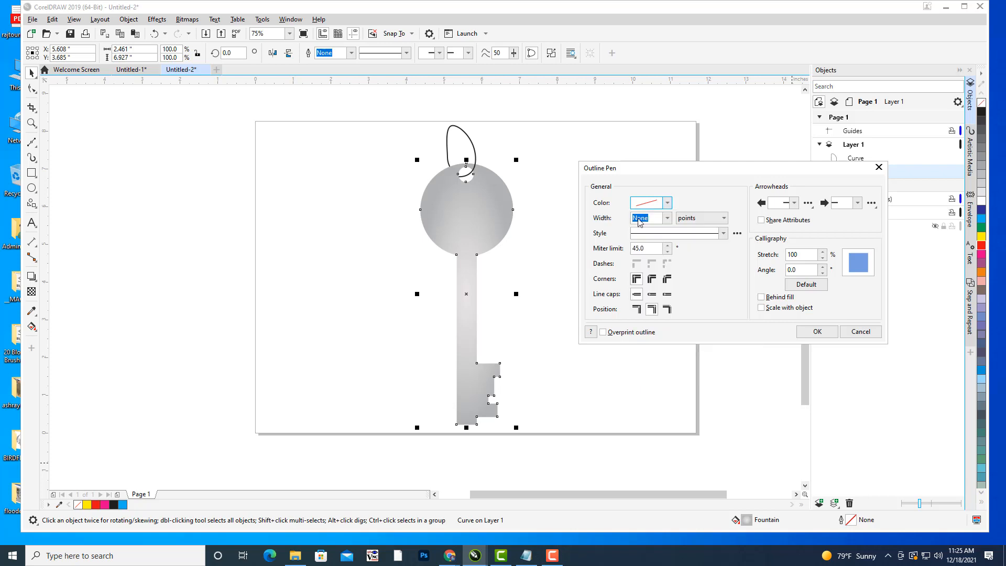
pyautogui.click(669, 219)
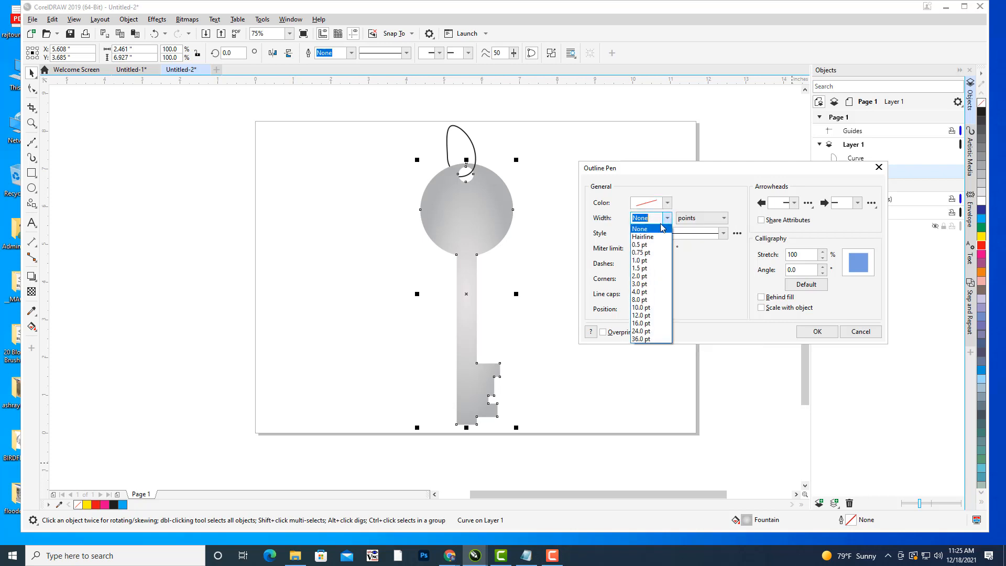
pyautogui.click(641, 267)
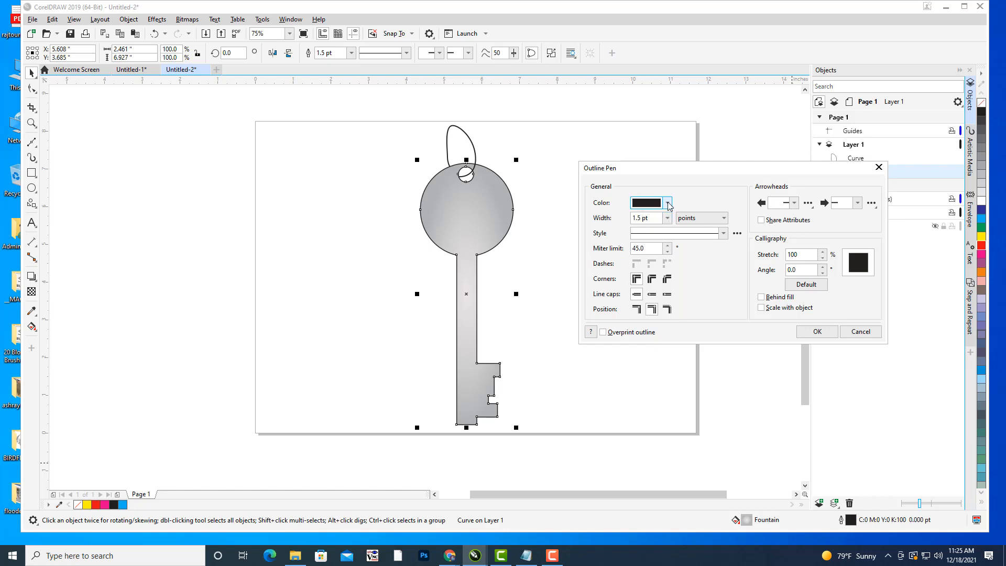
pyautogui.click(668, 204)
pyautogui.click(640, 266)
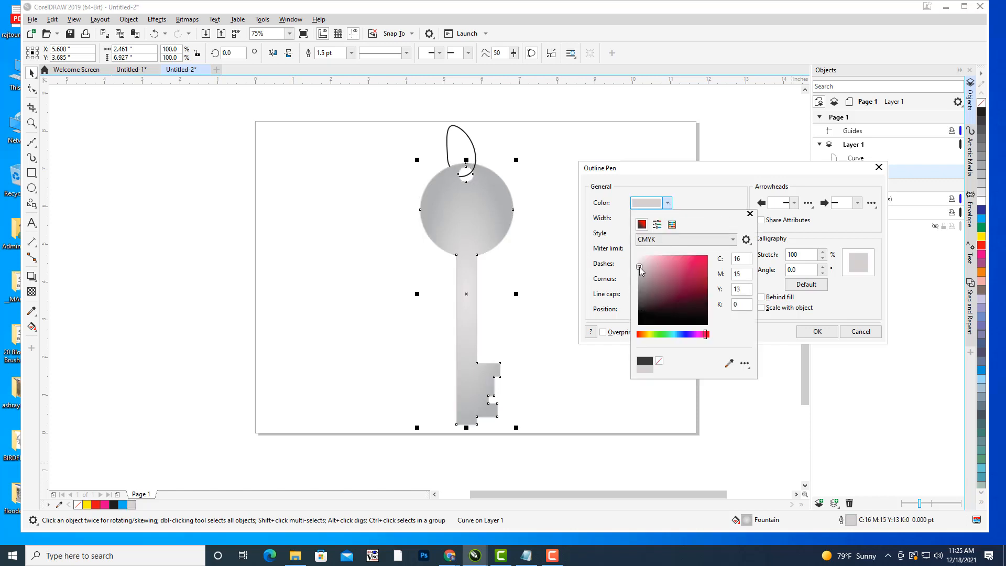
pyautogui.click(711, 198)
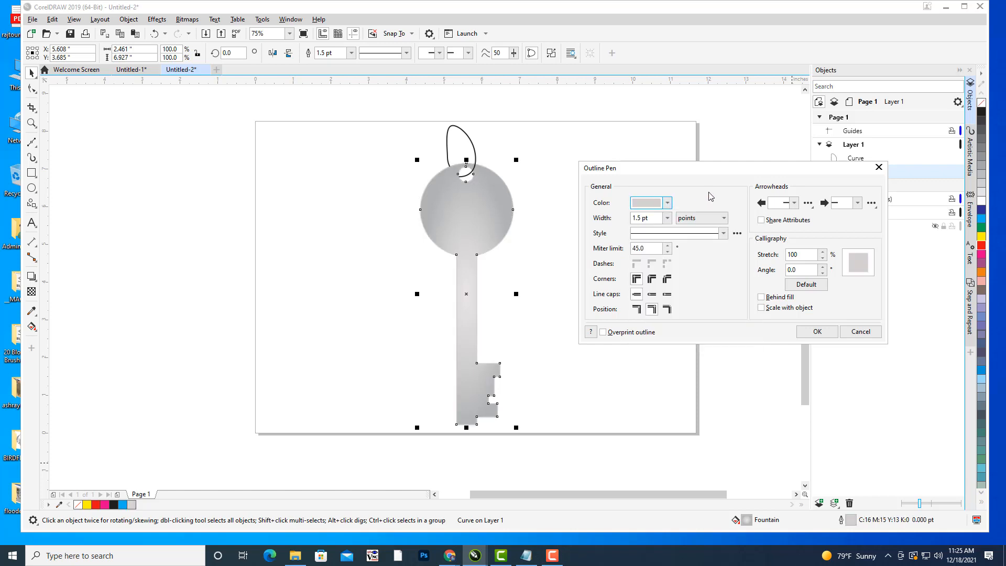
# Set the key's outline width to 3.0 pt, apply it and check the border around the key's head
pyautogui.click(669, 218)
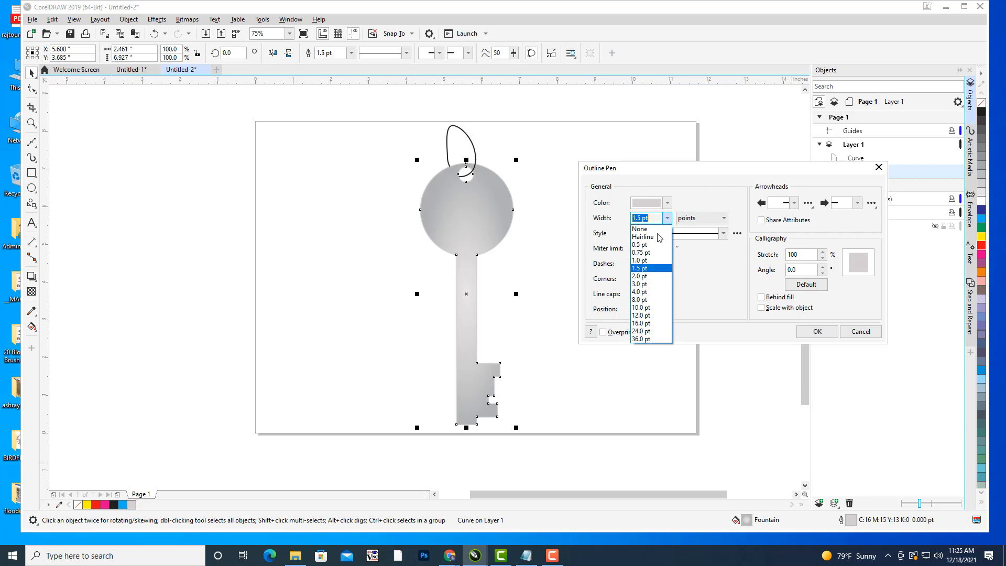
pyautogui.click(642, 285)
pyautogui.click(822, 334)
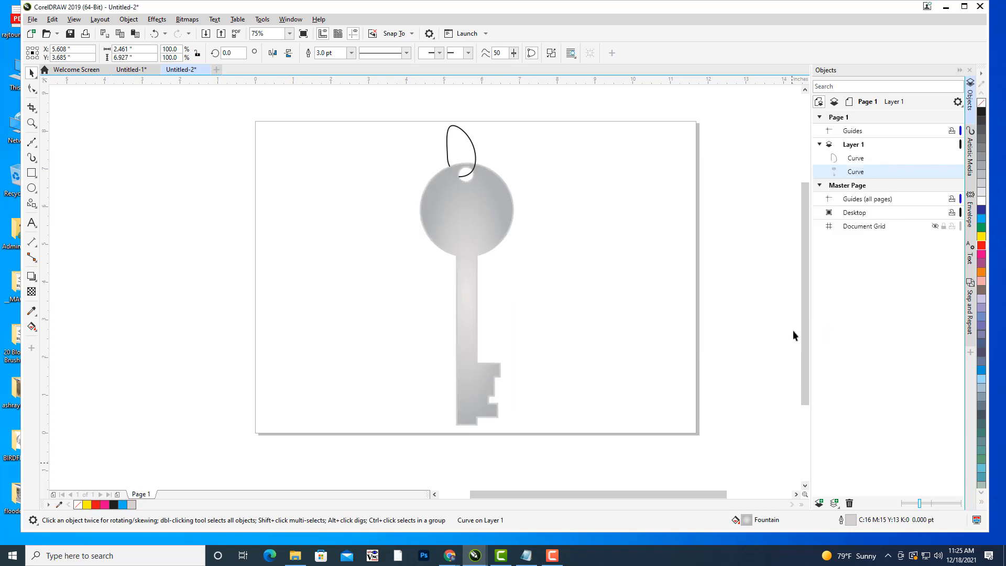
pyautogui.click(529, 253)
pyautogui.scroll(2, 529, 248)
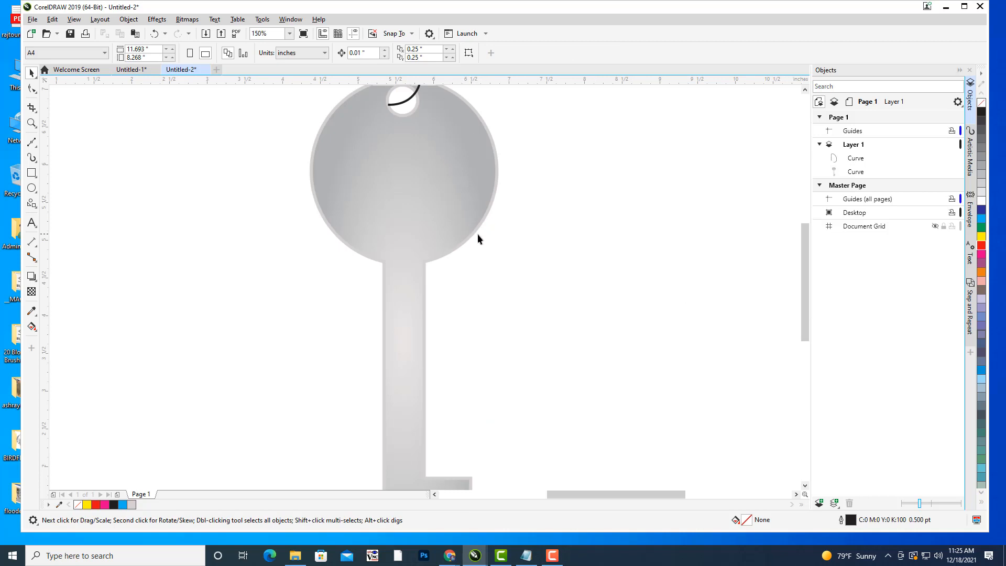
pyautogui.scroll(-2, 477, 233)
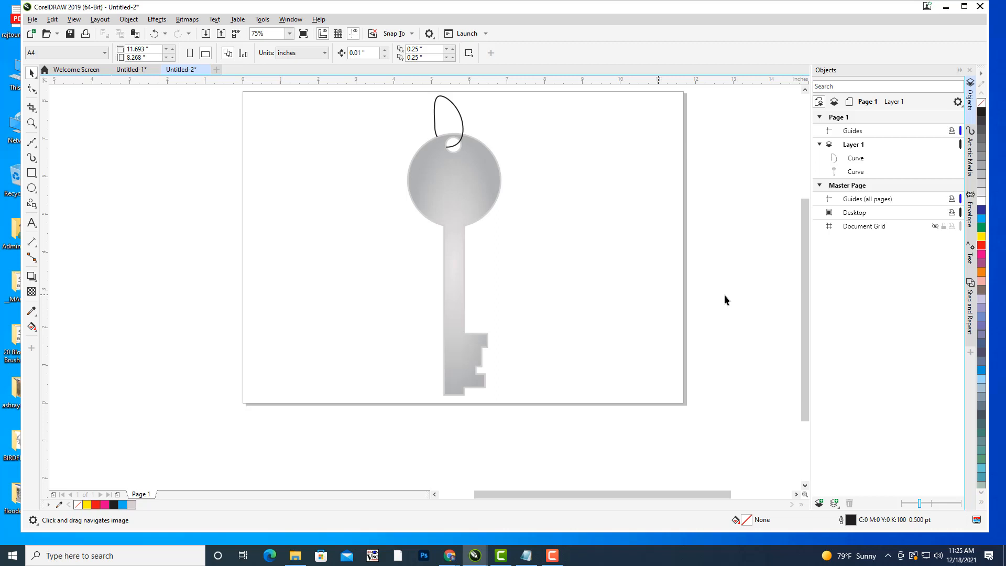
# Delete the key and its string loop to leave the page empty
pyautogui.moveTo(564, 197); pyautogui.dragTo(591, 234)
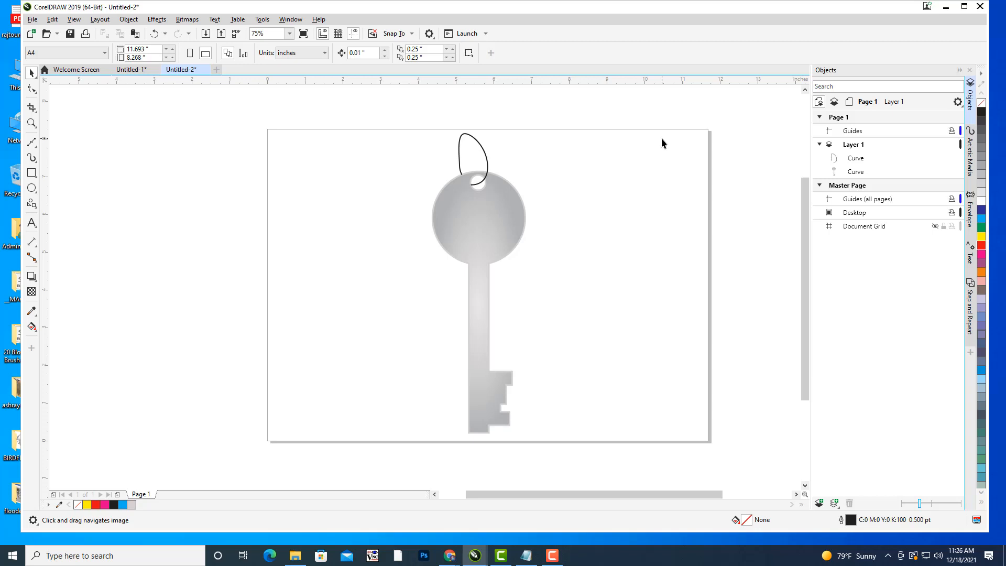
pyautogui.moveTo(396, 126); pyautogui.dragTo(600, 455)
pyautogui.press('Delete')
pyautogui.press('h')
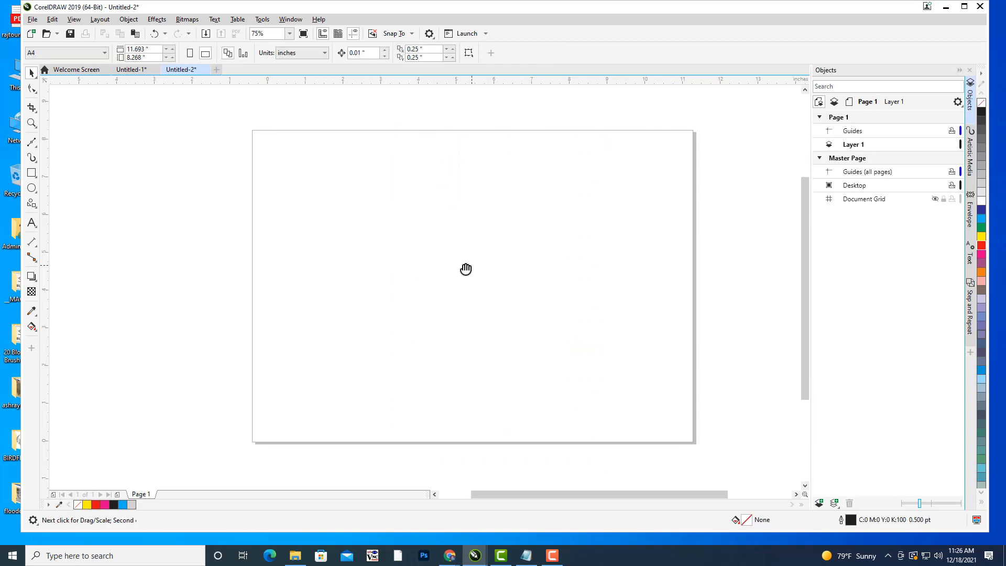
pyautogui.moveTo(467, 267); pyautogui.dragTo(443, 267)
# Import PEPSI.jpg from the photoshop ref images folder and place it on the page
pyautogui.click(25, 19)
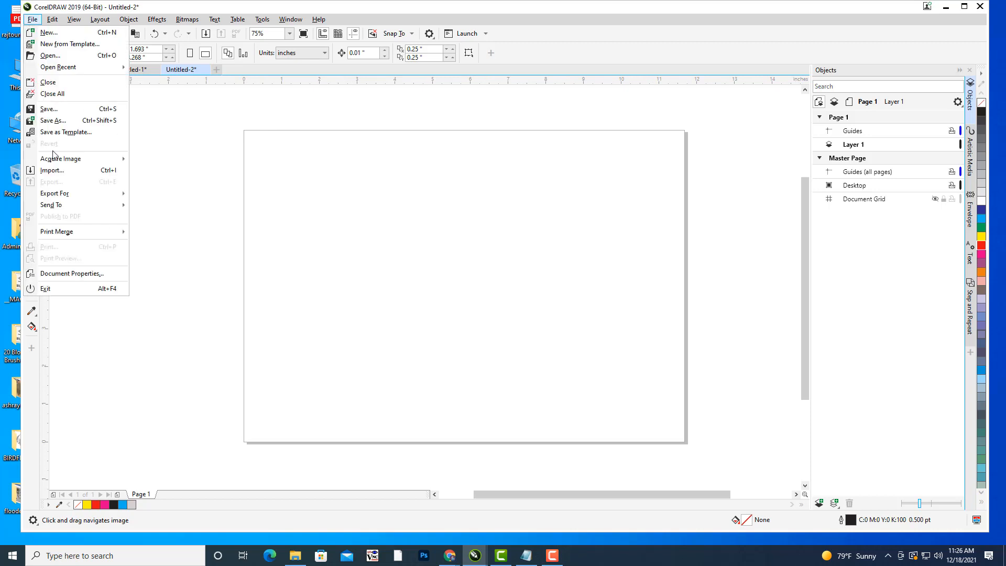
pyautogui.click(55, 171)
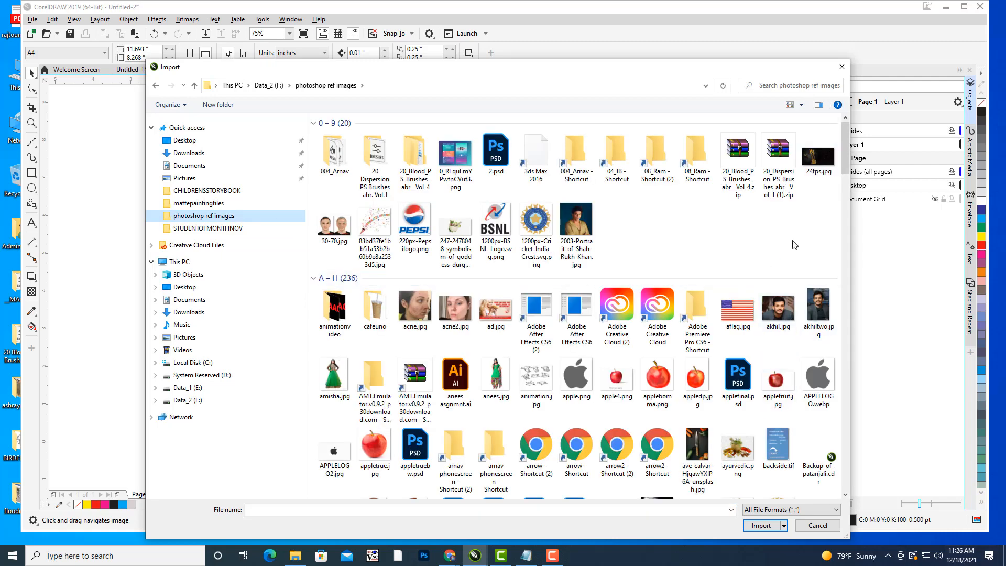
pyautogui.scroll(-6, 795, 244)
pyautogui.scroll(6, 761, 258)
pyautogui.scroll(-3, 748, 294)
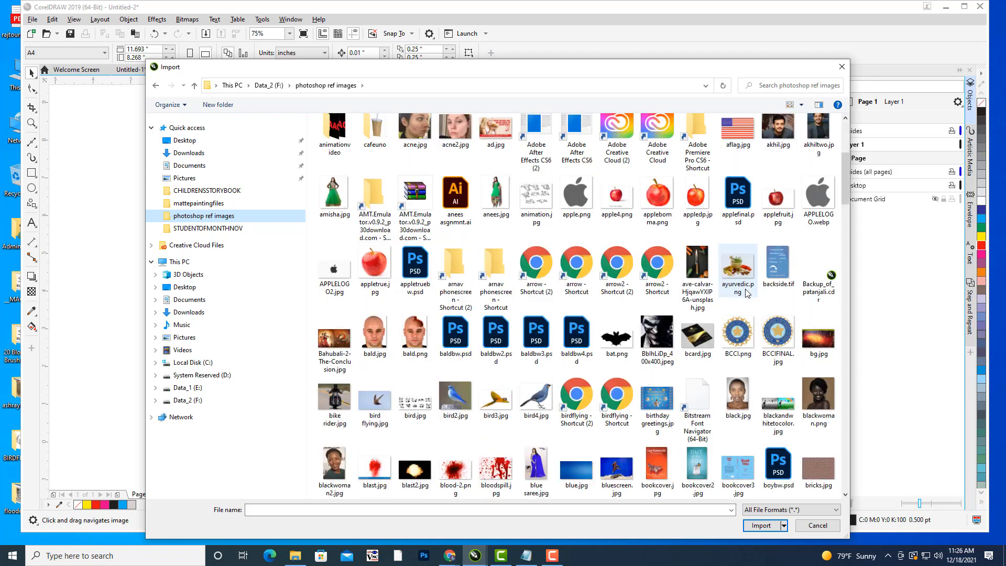
pyautogui.scroll(-5, 748, 293)
pyautogui.scroll(-15, 748, 294)
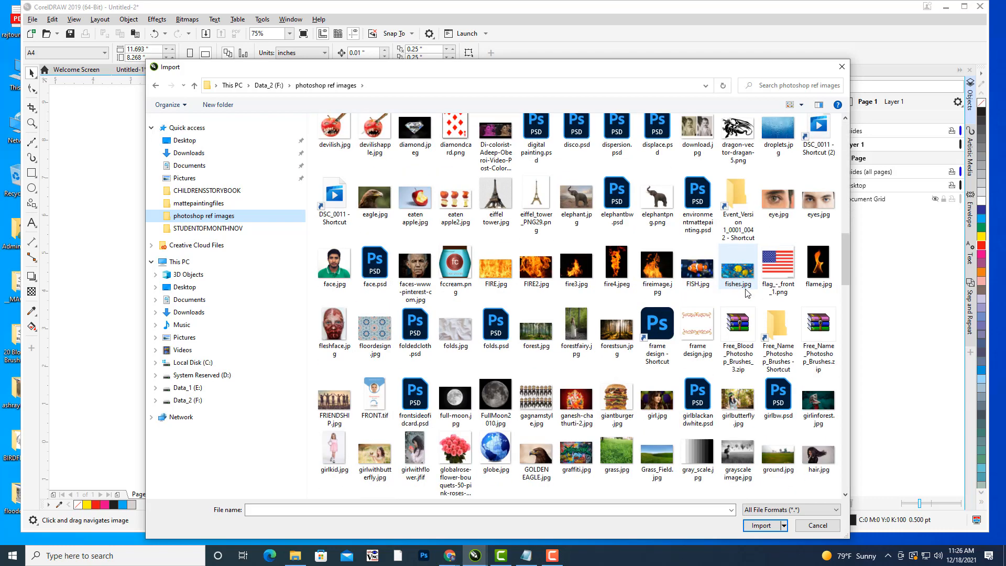
pyautogui.scroll(-8, 748, 293)
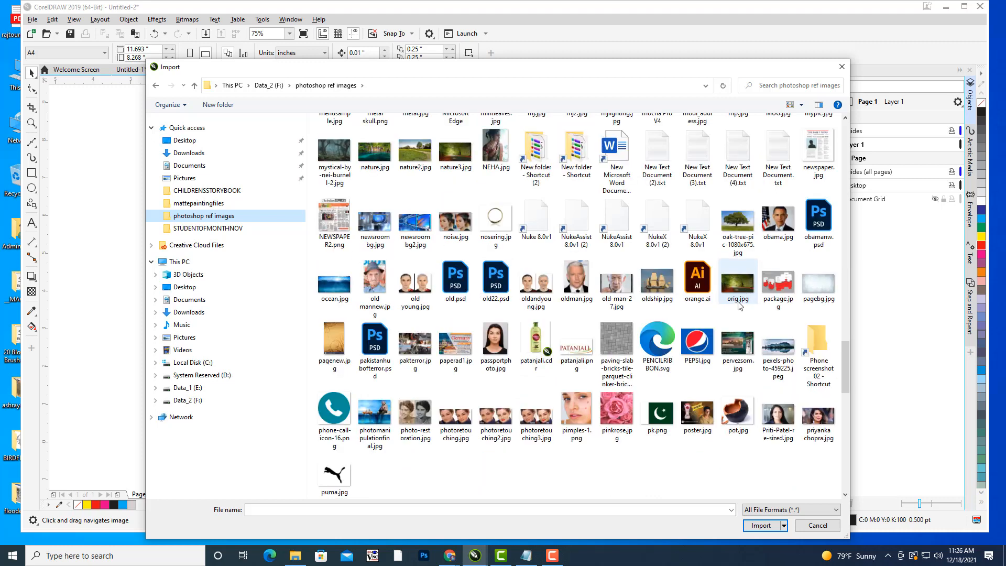
pyautogui.scroll(-5, 740, 305)
pyautogui.scroll(2, 716, 213)
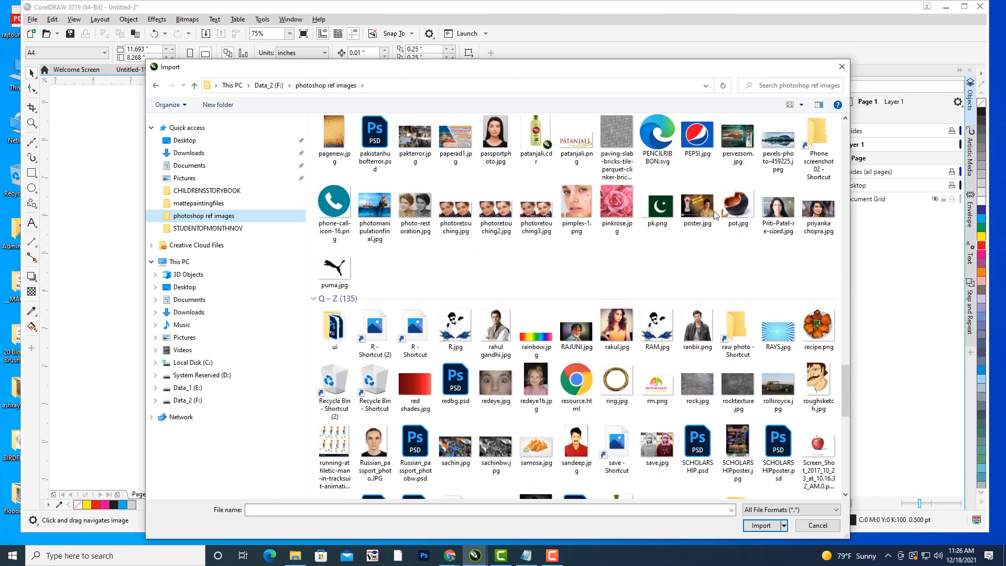
pyautogui.click(697, 136)
pyautogui.click(761, 526)
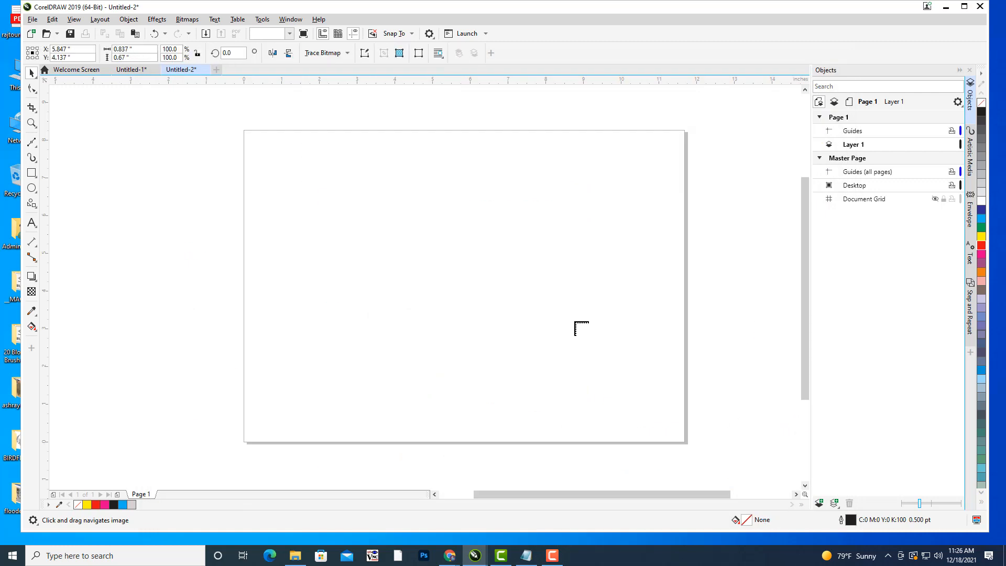
pyautogui.click(505, 261)
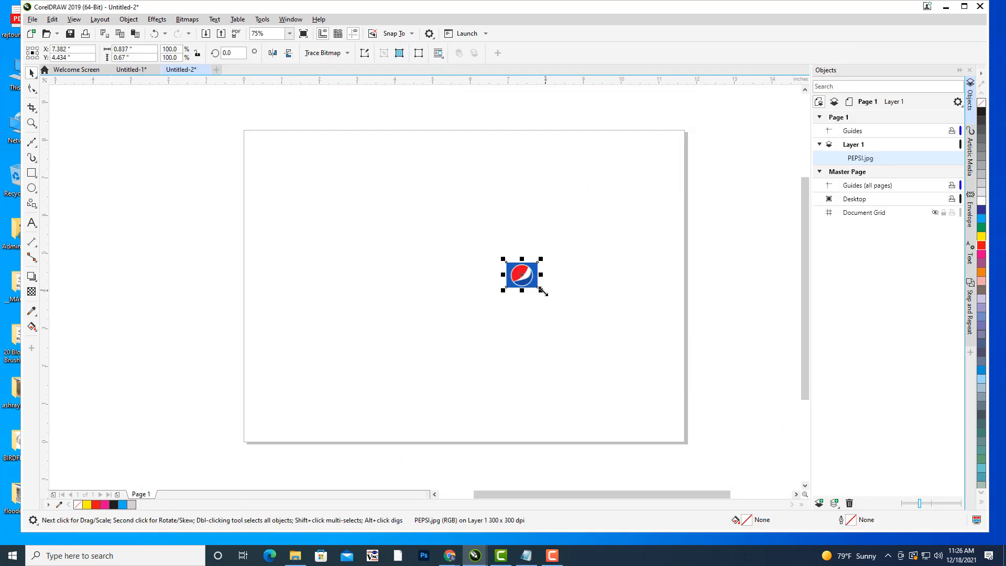
# Enlarge the Pepsi image to about 4.2 inches wide and park it outside the page, beside its left edge, as a reference
pyautogui.moveTo(542, 291); pyautogui.dragTo(602, 347)
pyautogui.moveTo(452, 229); pyautogui.dragTo(167, 210)
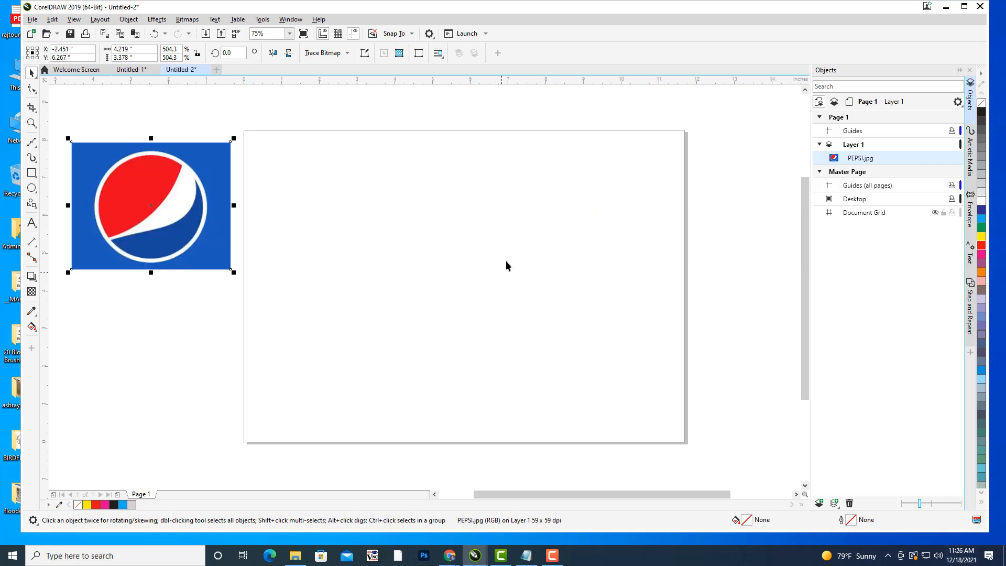
pyautogui.moveTo(551, 244); pyautogui.dragTo(575, 226)
pyautogui.moveTo(215, 146); pyautogui.dragTo(209, 163)
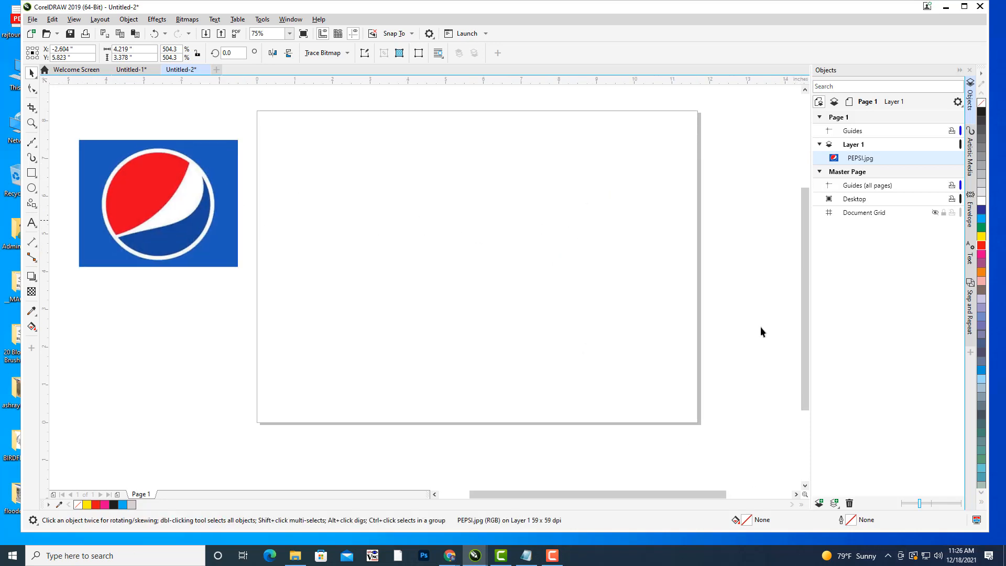
pyautogui.click(224, 225)
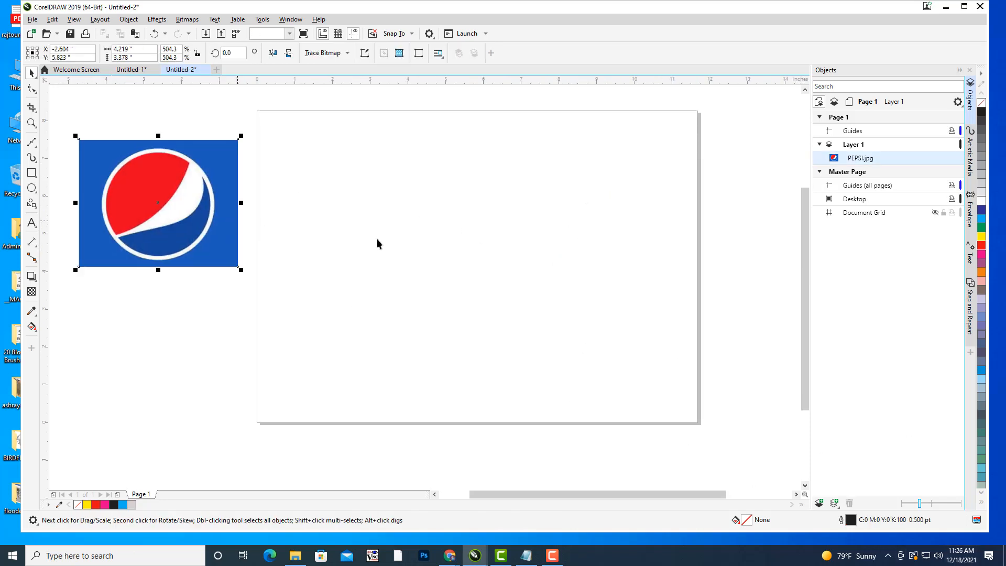
# Draw a circle about 5.5 inches in diameter and move it to the middle of the page
pyautogui.click(31, 187)
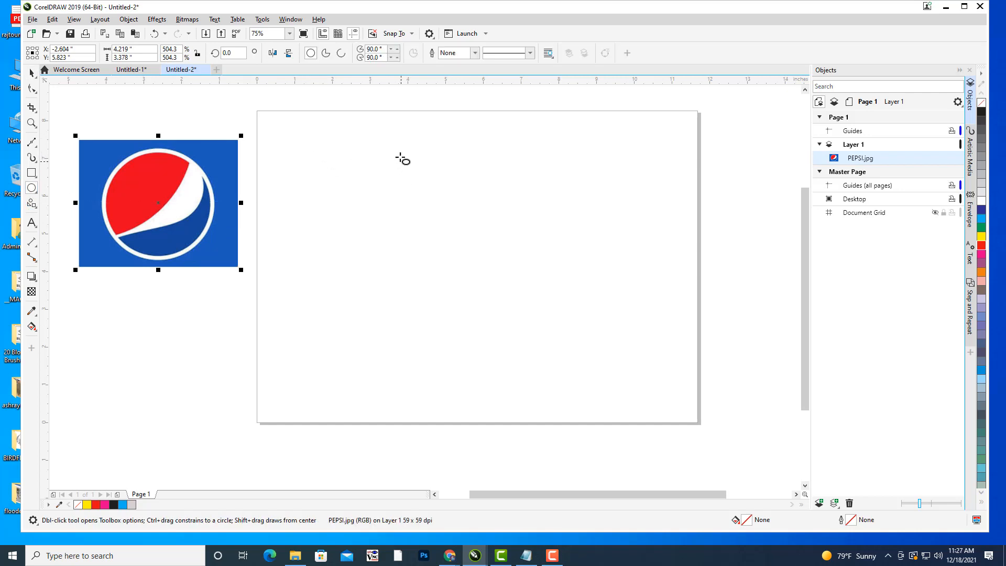
pyautogui.moveTo(398, 153); pyautogui.dragTo(606, 360)
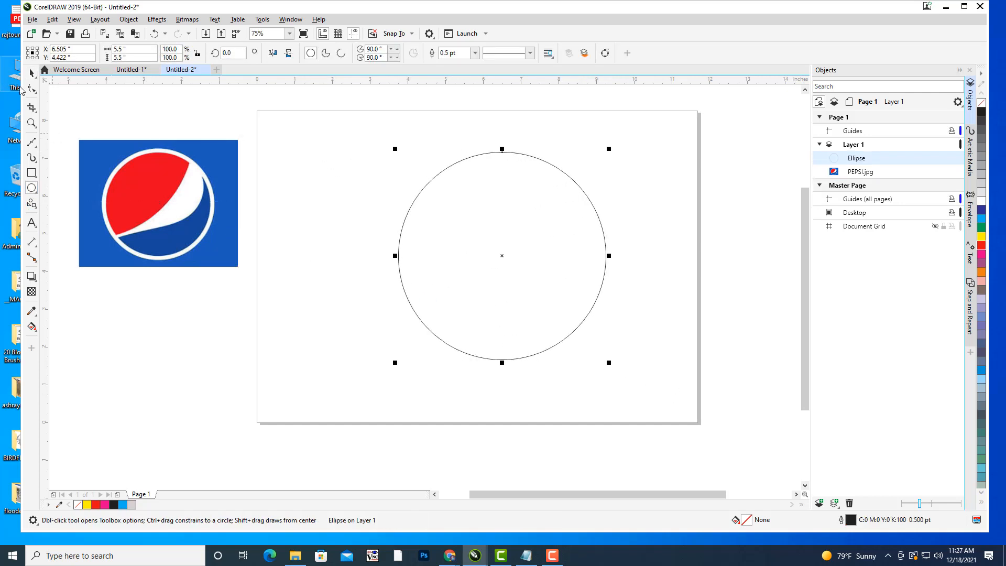
pyautogui.click(32, 73)
pyautogui.moveTo(508, 257); pyautogui.dragTo(486, 268)
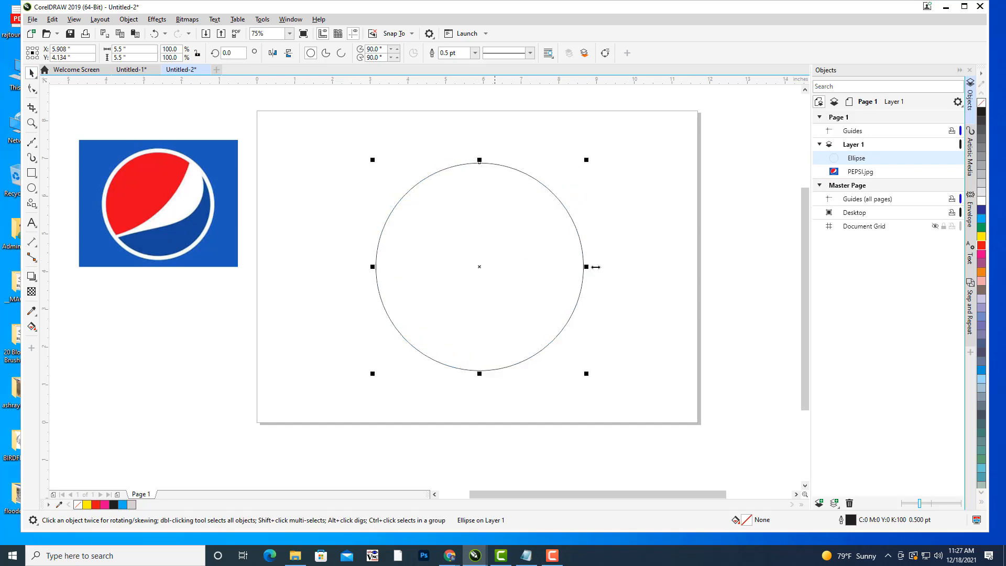
pyautogui.click(634, 263)
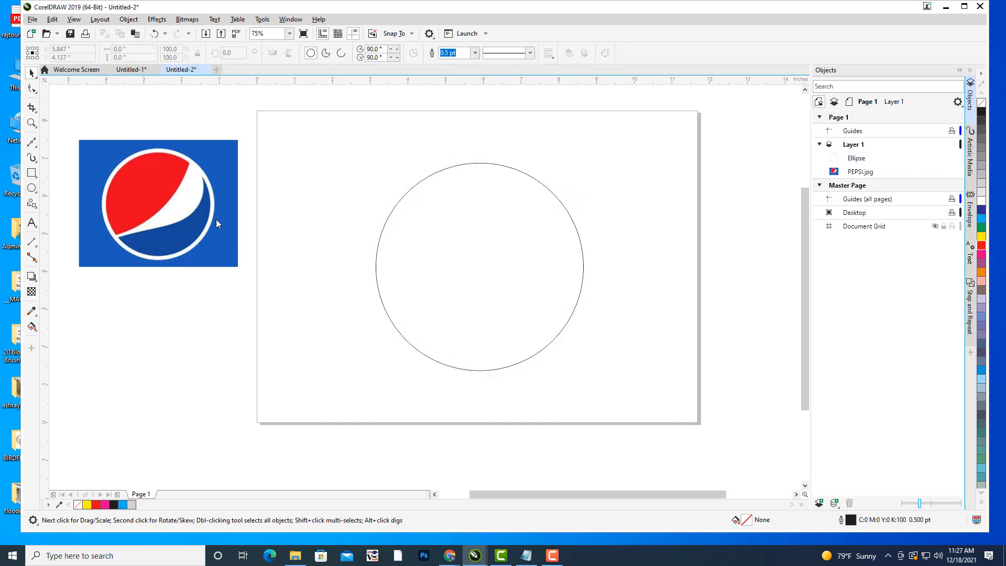
# Draw a three-node Bézier curve across the circle, from outside its lower left to beyond its upper right, and show its nodes for editing
pyautogui.press('F7')
pyautogui.moveTo(547, 226); pyautogui.dragTo(553, 257)
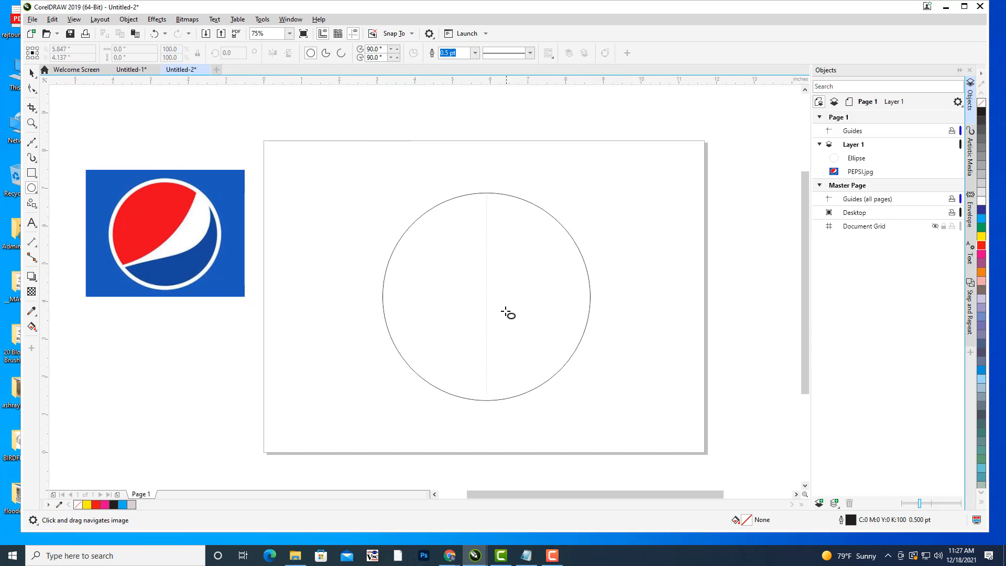
pyautogui.click(33, 143)
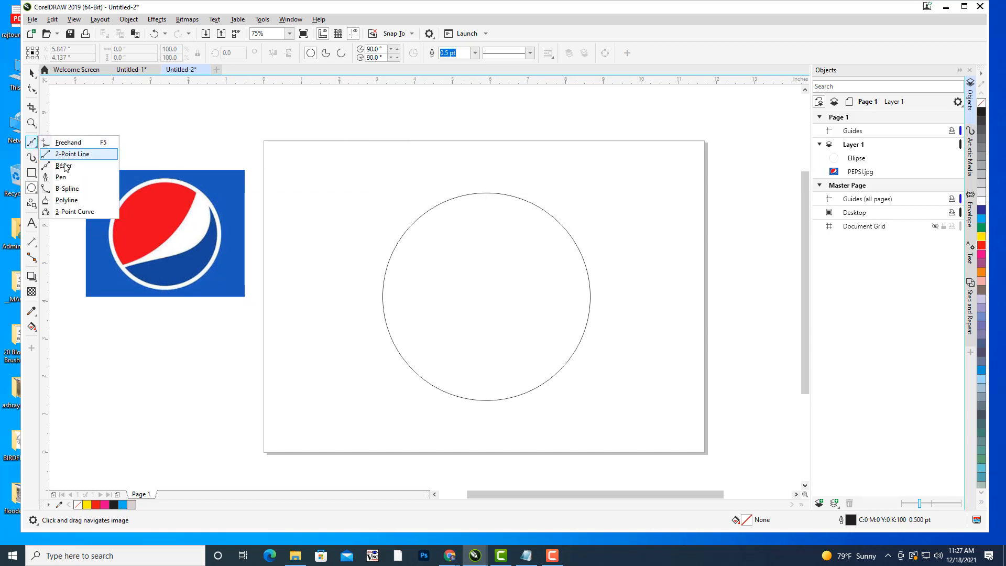
pyautogui.click(64, 166)
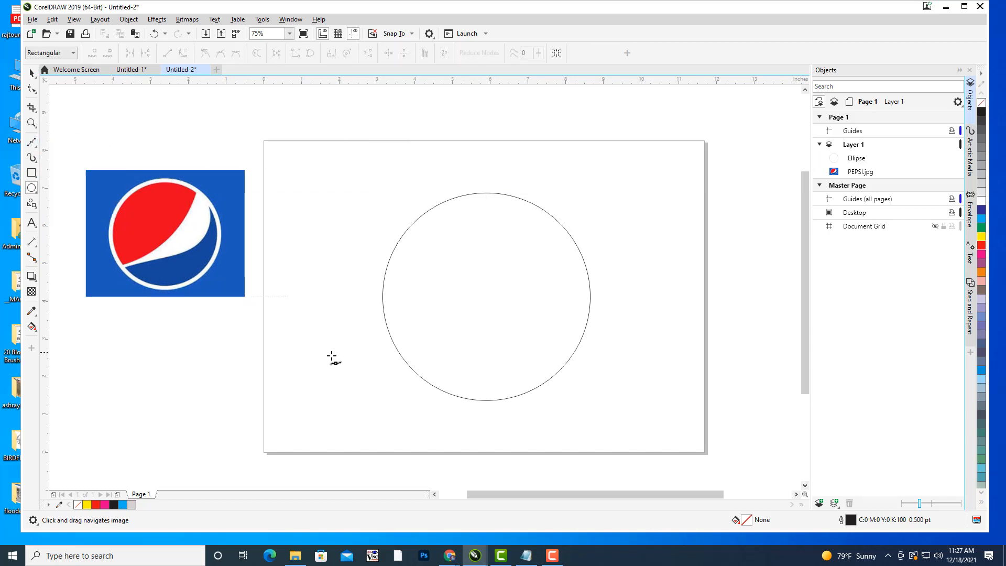
pyautogui.click(358, 350)
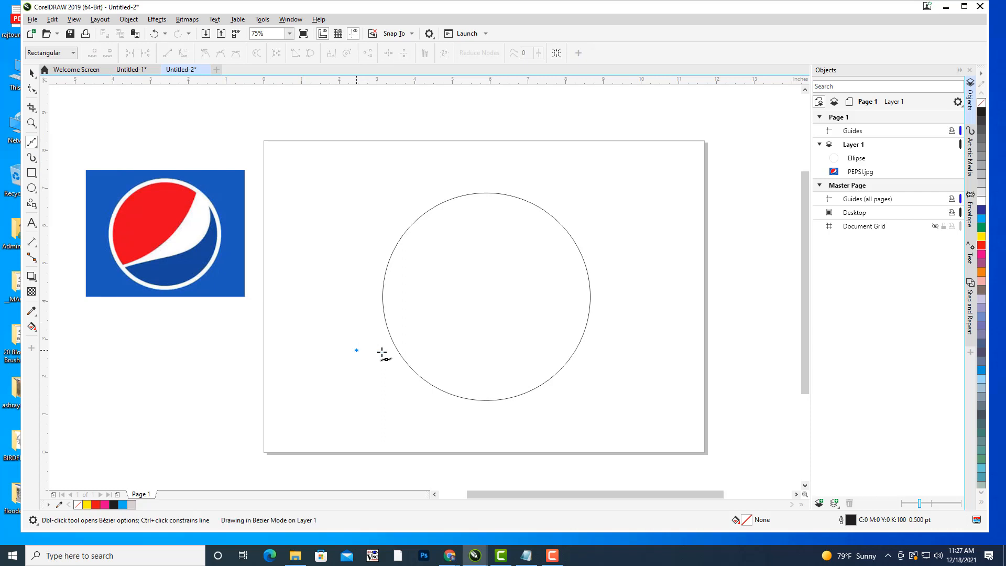
pyautogui.moveTo(487, 303); pyautogui.dragTo(527, 280)
pyautogui.click(592, 169)
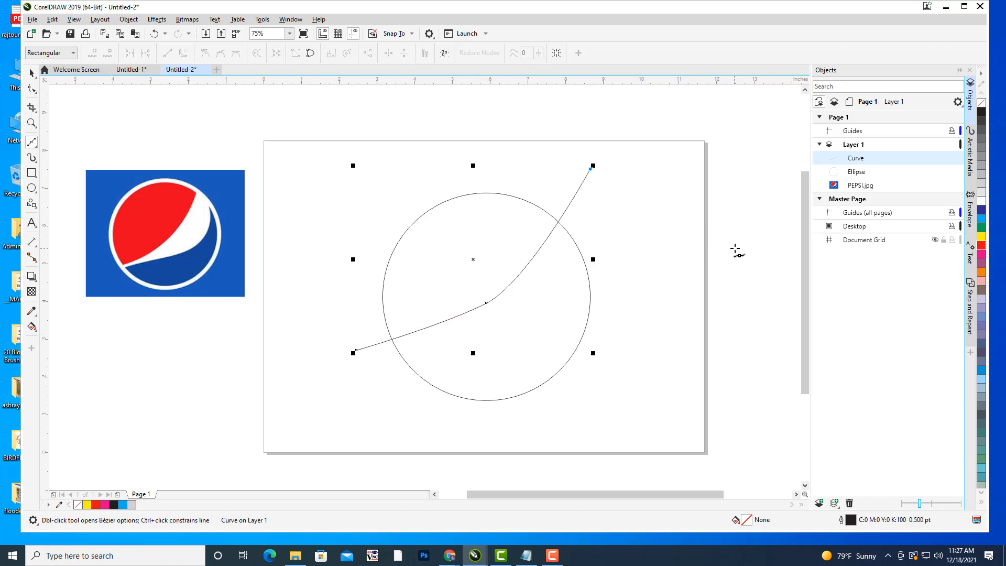
pyautogui.click(32, 89)
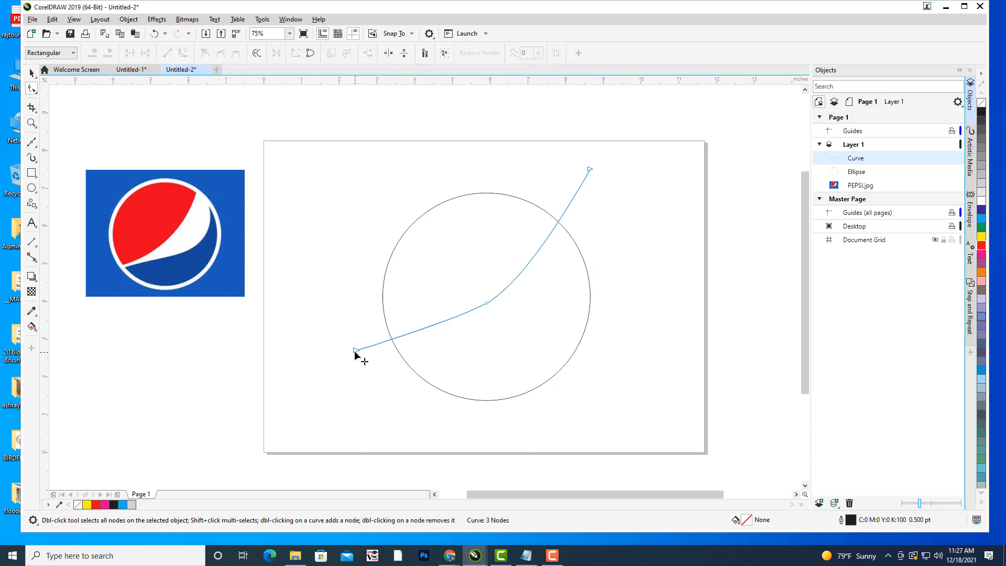
# Reshape the Bézier curve into one smooth arc by moving its lower-left end farther out and lengthening the middle node's handles
pyautogui.moveTo(356, 350); pyautogui.dragTo(310, 336)
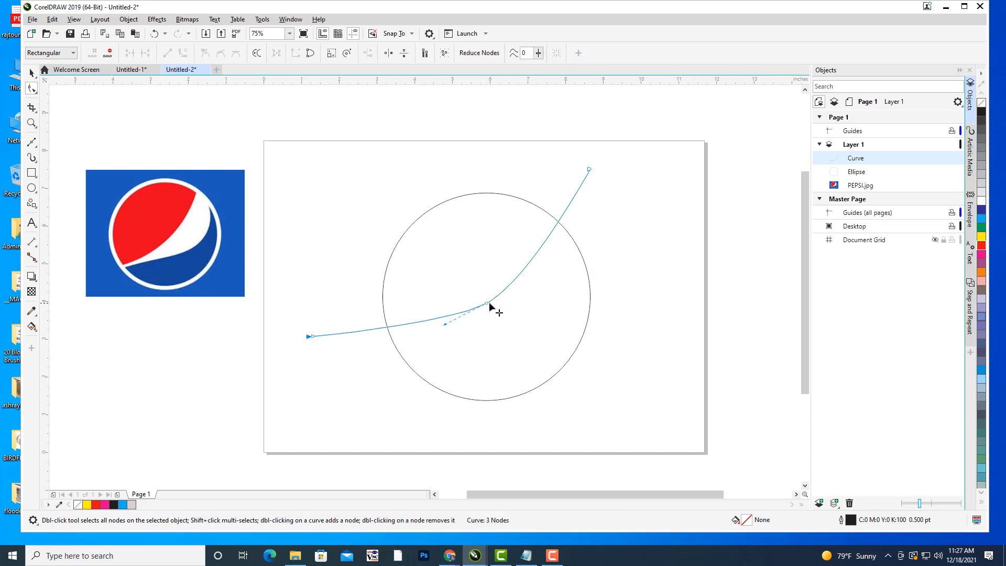
pyautogui.click(488, 303)
pyautogui.moveTo(487, 304); pyautogui.dragTo(431, 336)
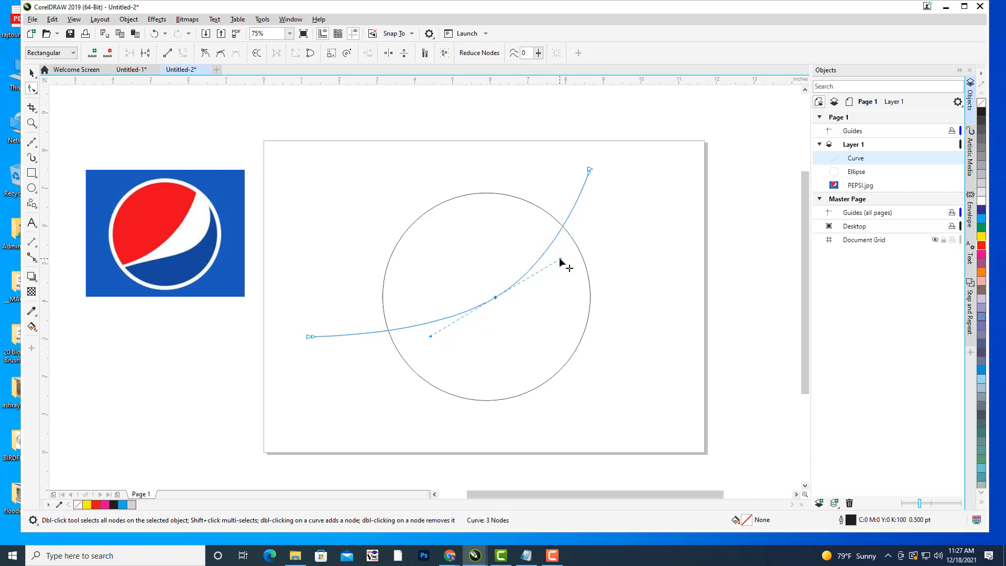
pyautogui.moveTo(560, 259)
pyautogui.mouseDown()
pyautogui.moveTo(553, 265)
pyautogui.moveTo(574, 246)
pyautogui.mouseUp()
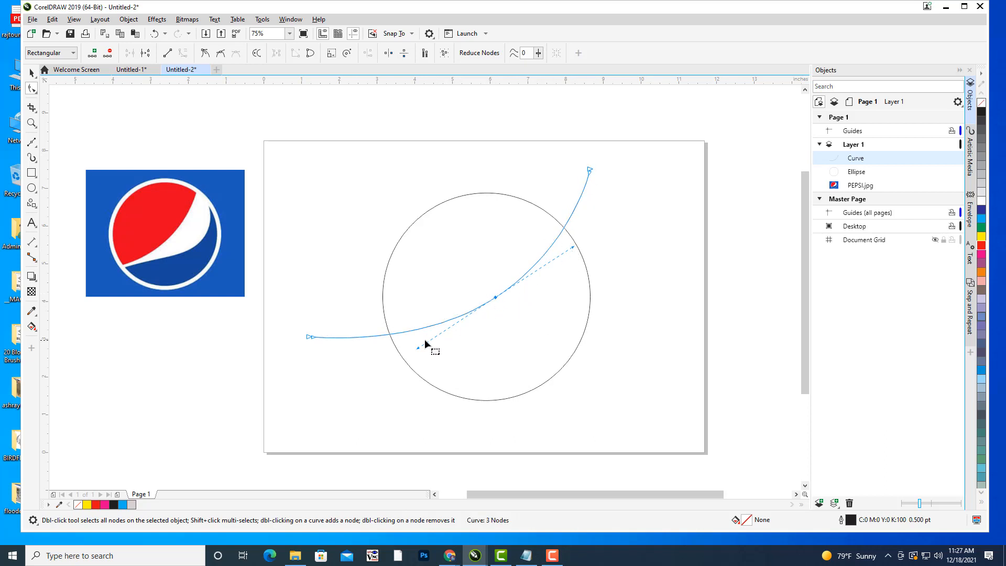
pyautogui.moveTo(417, 347); pyautogui.dragTo(413, 349)
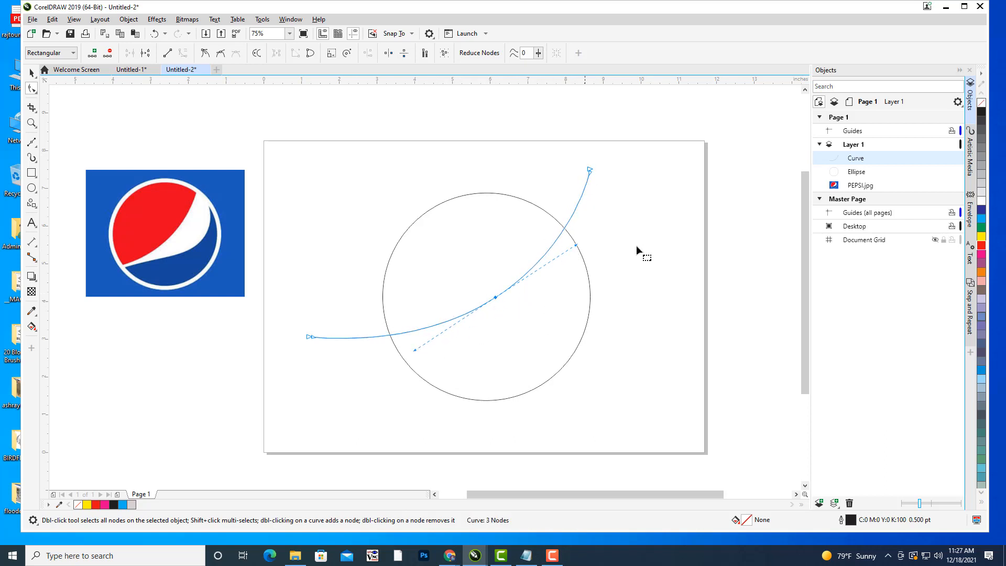
pyautogui.moveTo(577, 245); pyautogui.dragTo(582, 242)
pyautogui.click(627, 236)
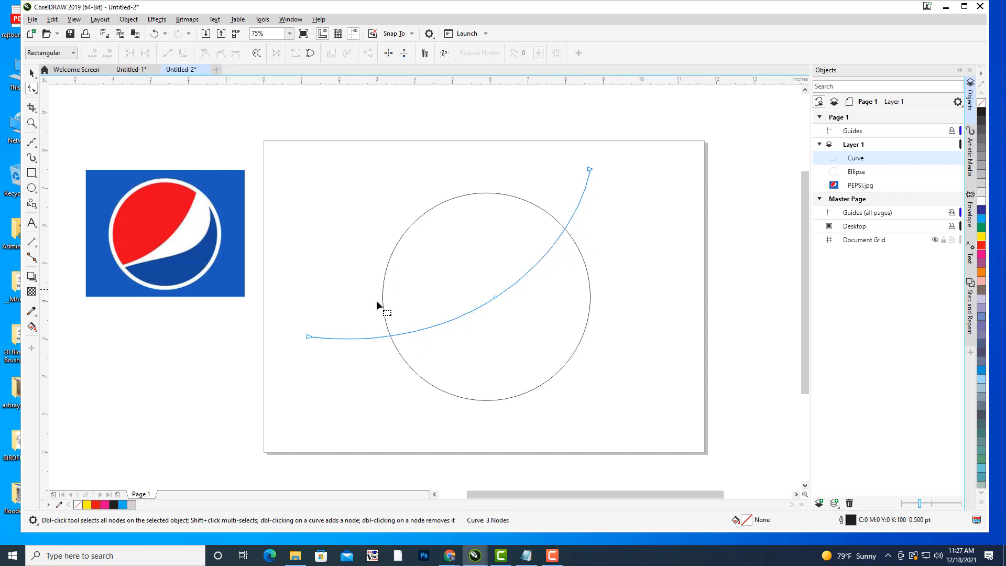
# Move the arc straight up by about 0.16 inches so it crosses the circle slightly higher
pyautogui.click(31, 73)
pyautogui.click(633, 170)
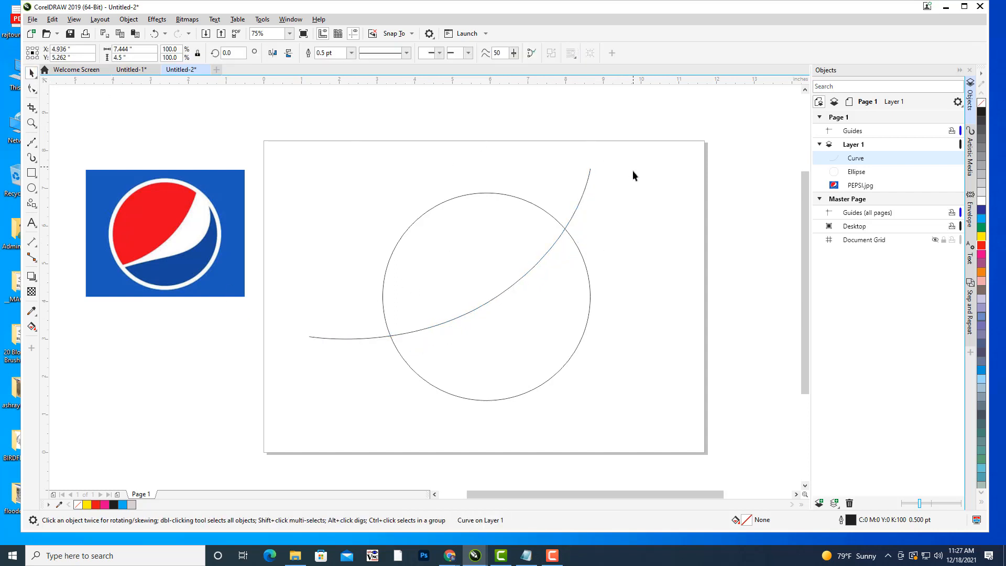
pyautogui.click(585, 192)
pyautogui.moveTo(492, 298); pyautogui.dragTo(494, 295)
# Draw a second three-node Bézier curve below the arc, crossing the circle from outside its lower left to beyond its upper right
pyautogui.moveTo(717, 225)
pyautogui.mouseDown()
pyautogui.moveTo(739, 209)
pyautogui.moveTo(721, 213)
pyautogui.moveTo(732, 224)
pyautogui.mouseUp()
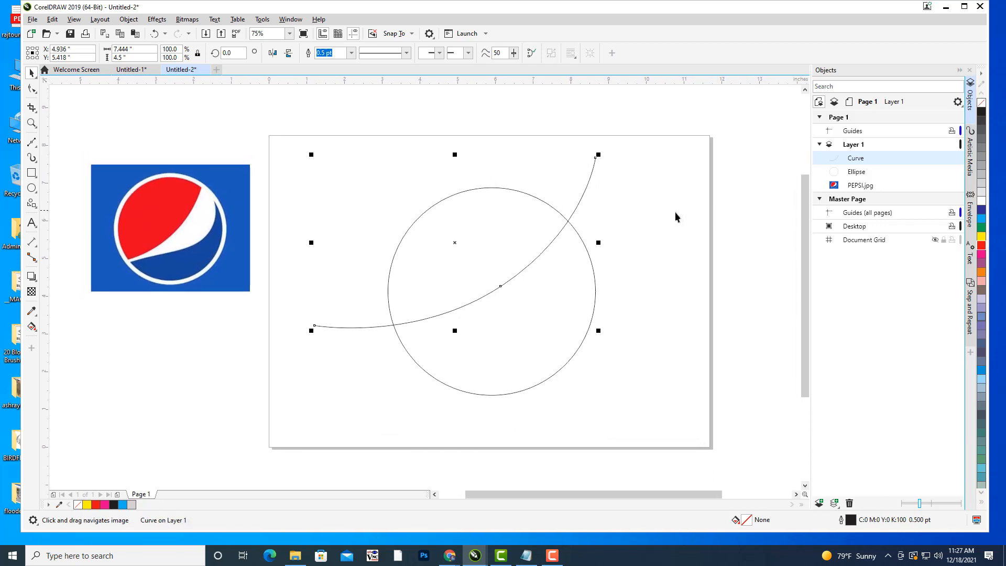
pyautogui.moveTo(642, 191); pyautogui.dragTo(649, 193)
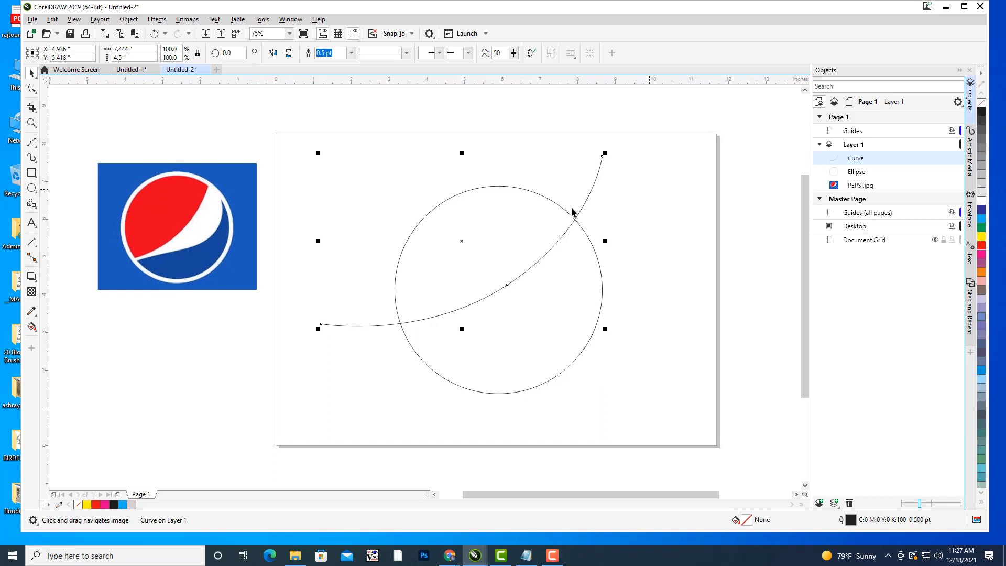
pyautogui.click(32, 141)
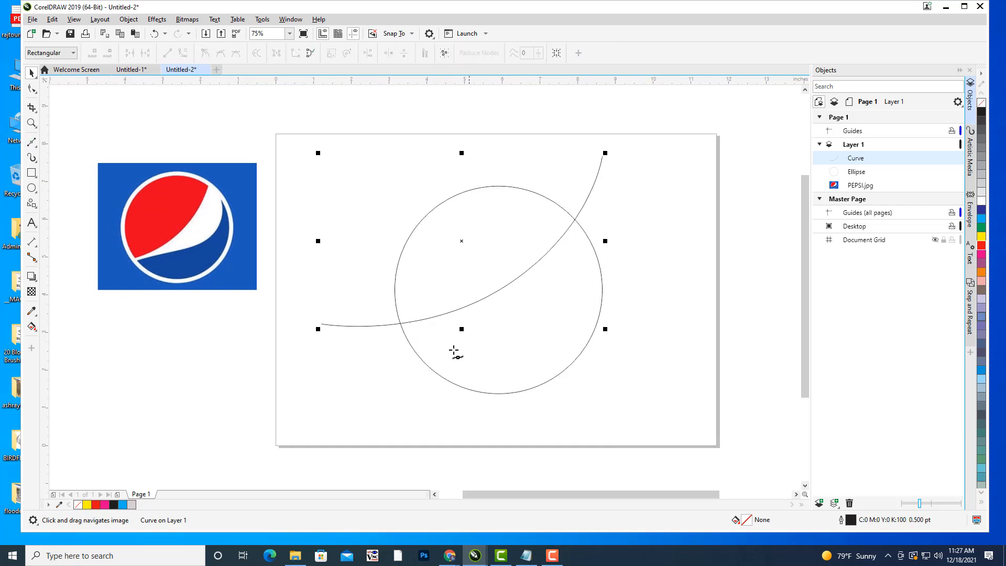
pyautogui.click(372, 339)
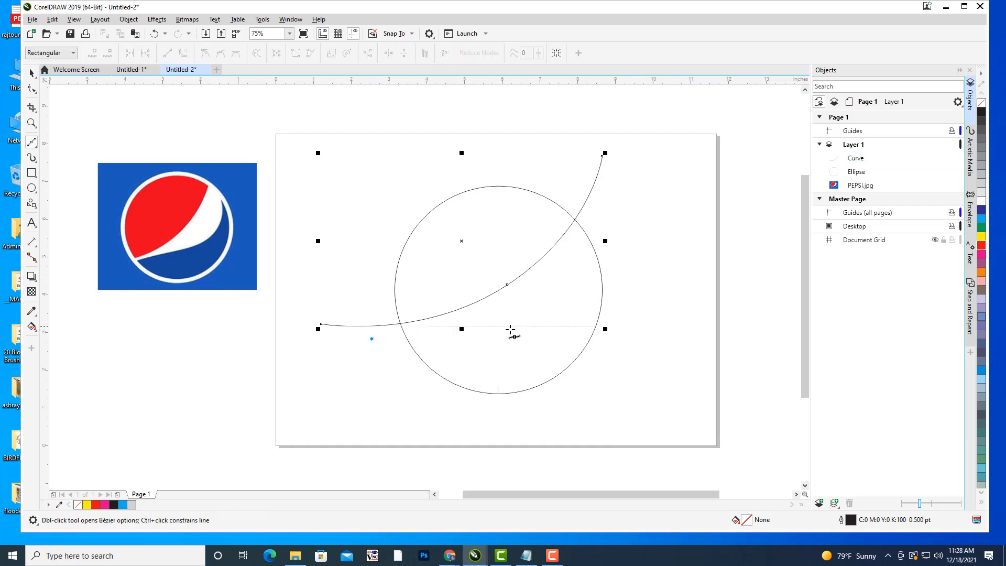
pyautogui.moveTo(498, 326); pyautogui.dragTo(559, 322)
pyautogui.doubleClick(633, 201)
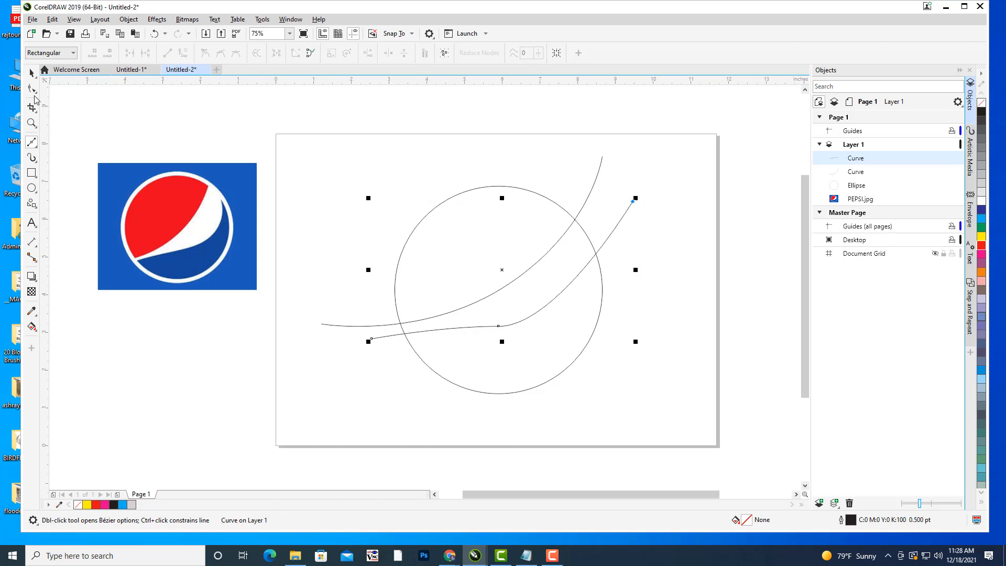
# Bend the second curve into a wave by stretching its middle handles and repositioning both ends, the upper one closer to the arc
pyautogui.click(32, 89)
pyautogui.click(499, 327)
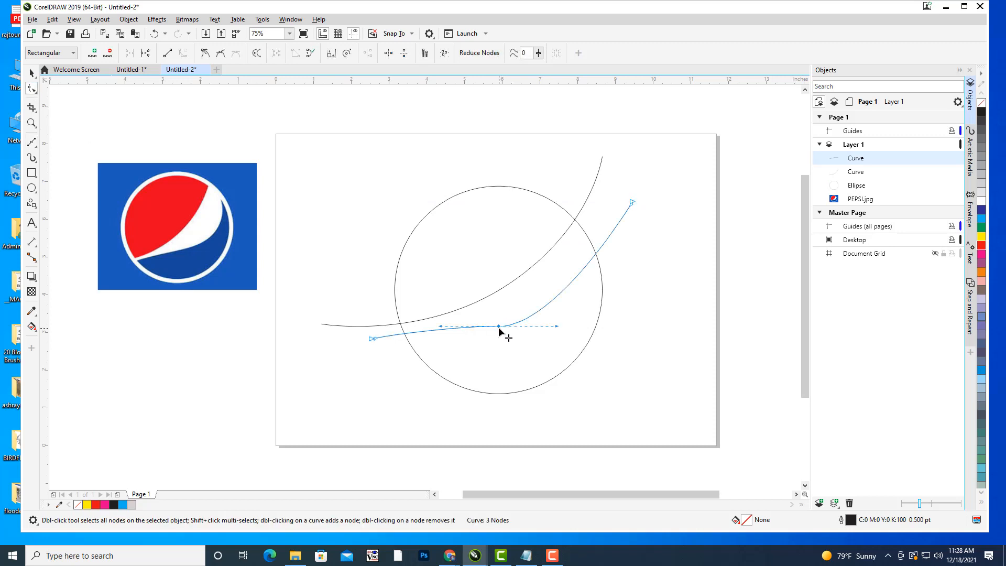
pyautogui.moveTo(558, 330); pyautogui.dragTo(594, 333)
pyautogui.moveTo(499, 330); pyautogui.dragTo(495, 329)
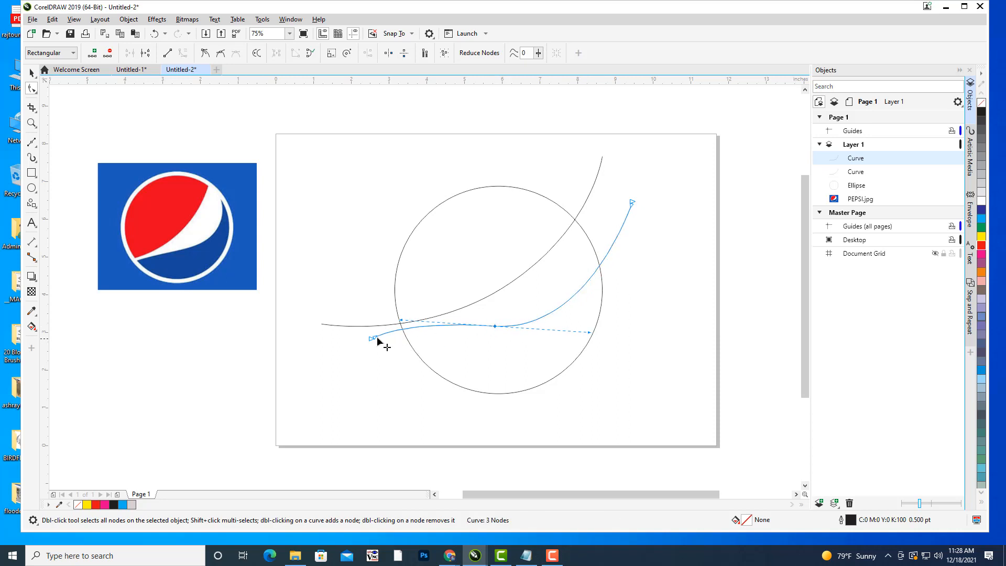
pyautogui.moveTo(372, 340); pyautogui.dragTo(355, 347)
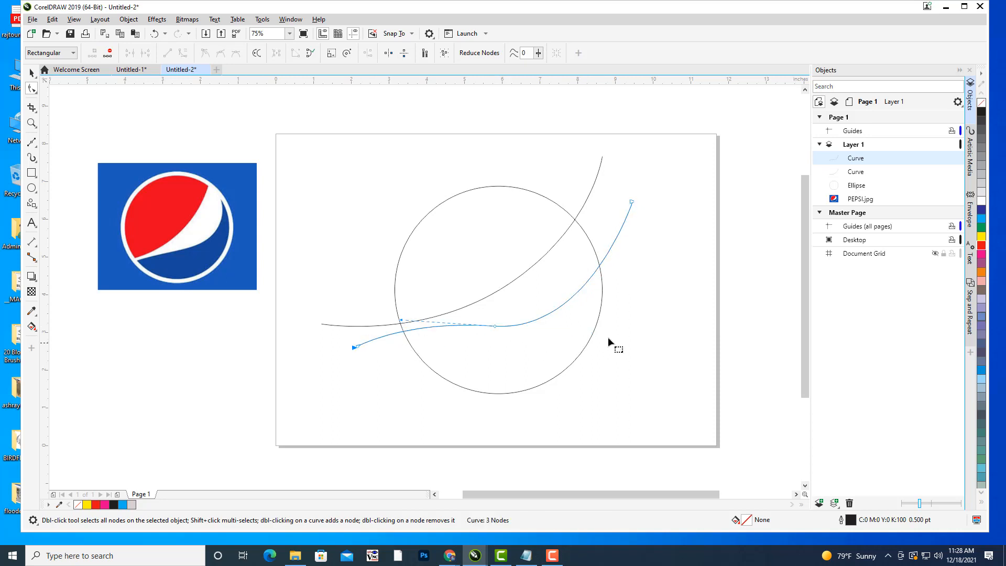
pyautogui.click(495, 327)
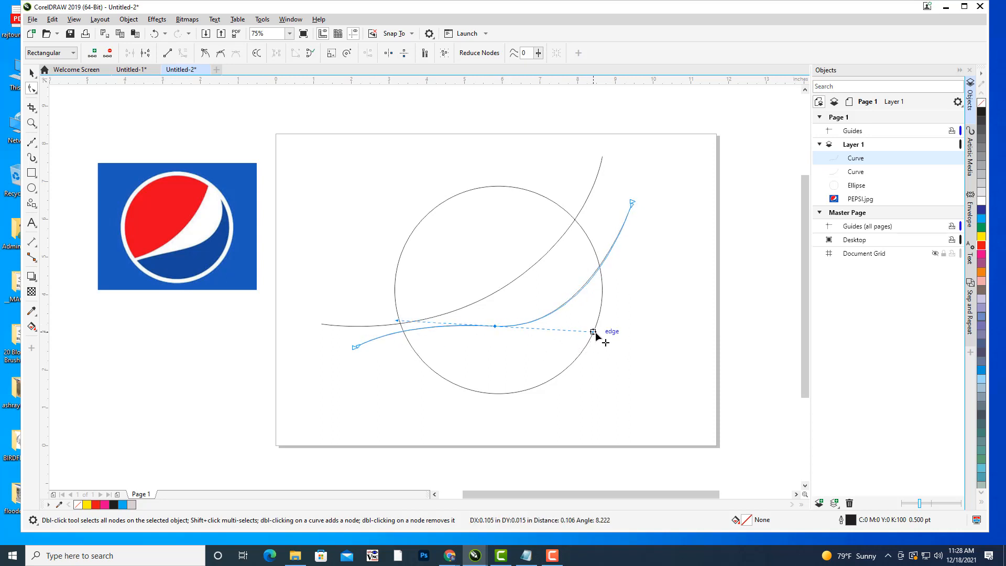
pyautogui.moveTo(634, 204); pyautogui.dragTo(614, 189)
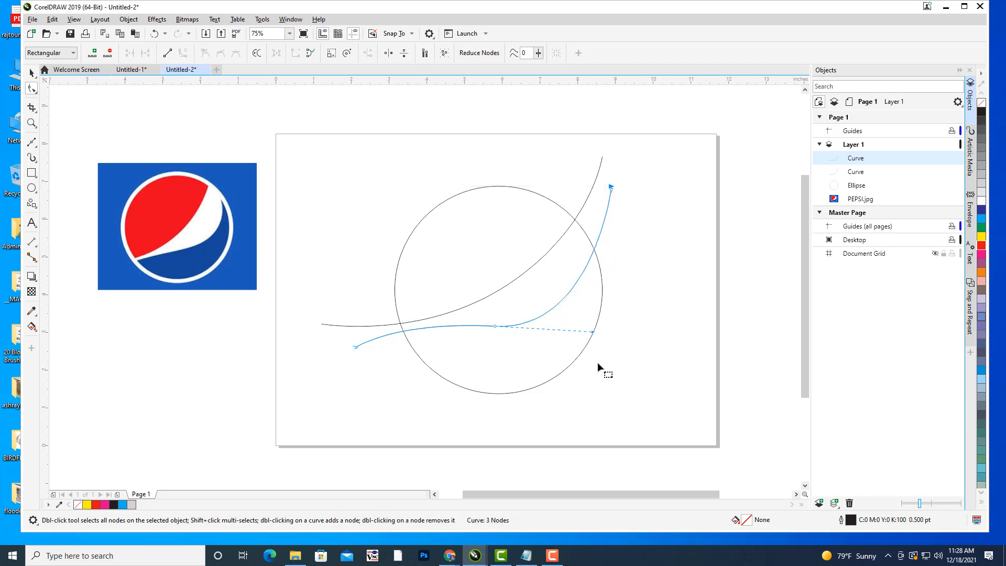
# Deepen the second curve's bulge with a longer middle handle, lowering its left end and raising its upper-right end slightly
pyautogui.moveTo(592, 334); pyautogui.dragTo(613, 338)
pyautogui.moveTo(491, 330); pyautogui.dragTo(483, 332)
pyautogui.click(354, 348)
pyautogui.moveTo(352, 353); pyautogui.dragTo(352, 355)
pyautogui.moveTo(488, 325); pyautogui.dragTo(490, 326)
pyautogui.click(611, 187)
pyautogui.moveTo(610, 188); pyautogui.dragTo(611, 181)
pyautogui.click(706, 260)
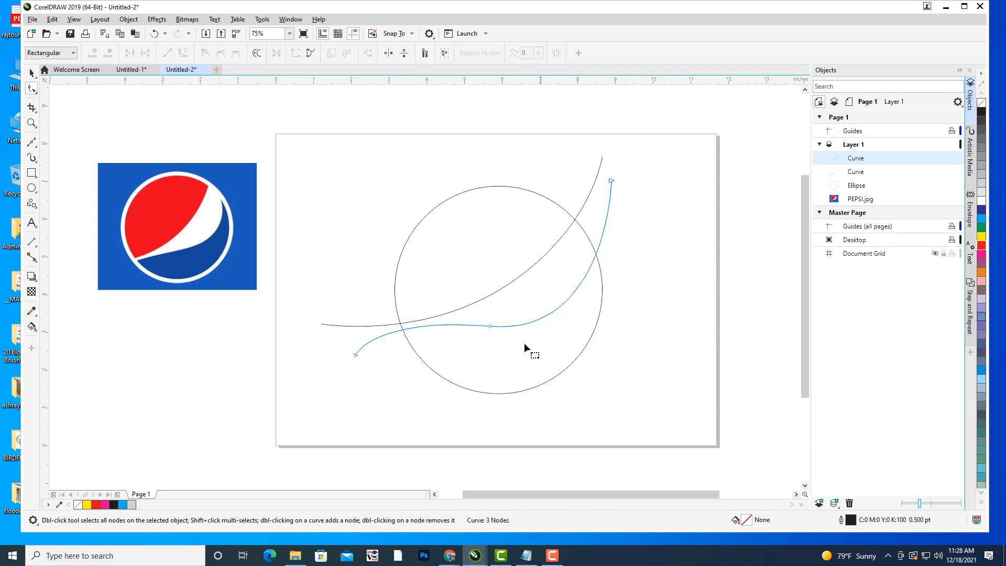
# Fine-tune the second curve by shifting its middle node slightly right and its upper end slightly up and left
pyautogui.click(489, 325)
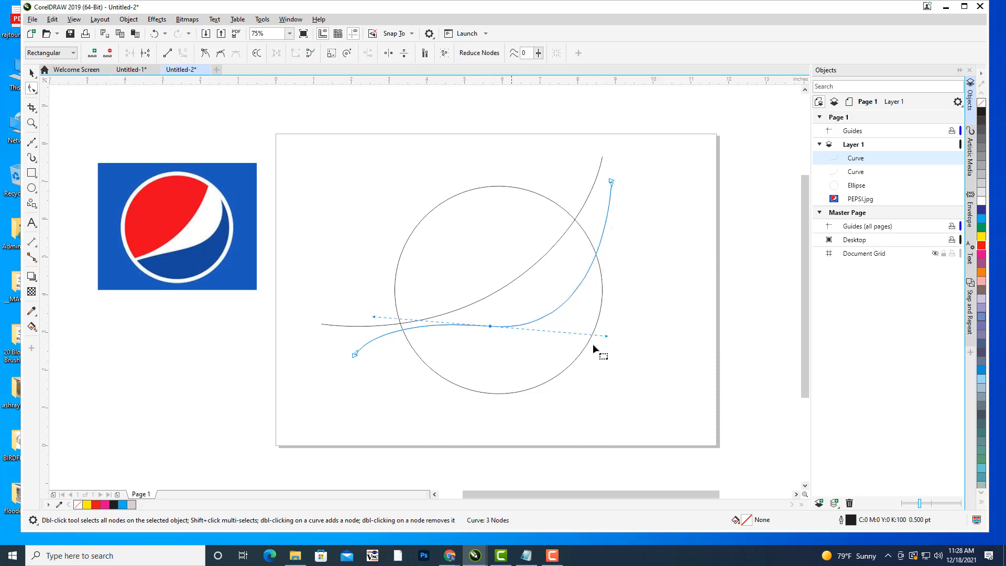
pyautogui.moveTo(606, 337); pyautogui.dragTo(612, 337)
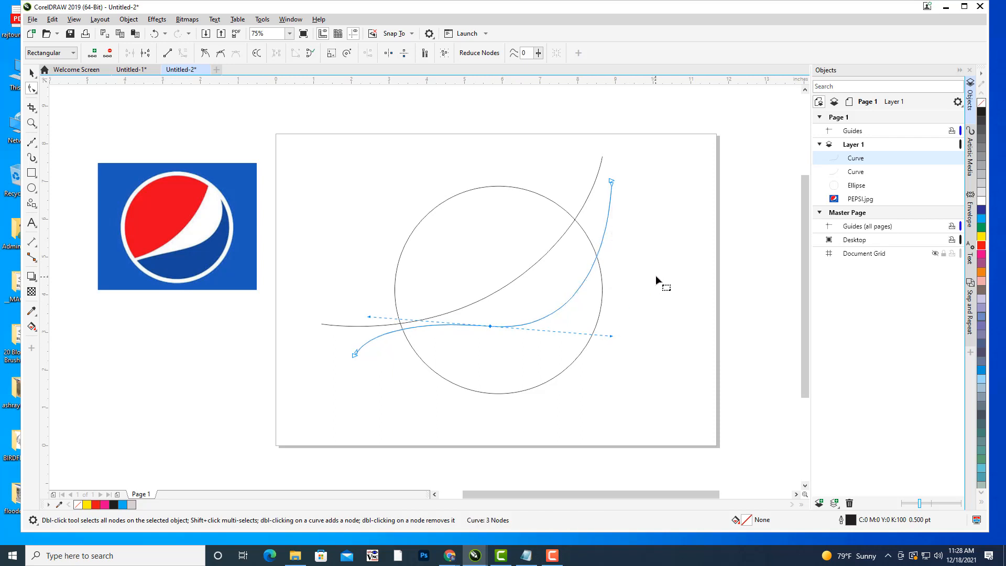
pyautogui.moveTo(491, 326); pyautogui.dragTo(495, 326)
pyautogui.moveTo(608, 181); pyautogui.dragTo(606, 175)
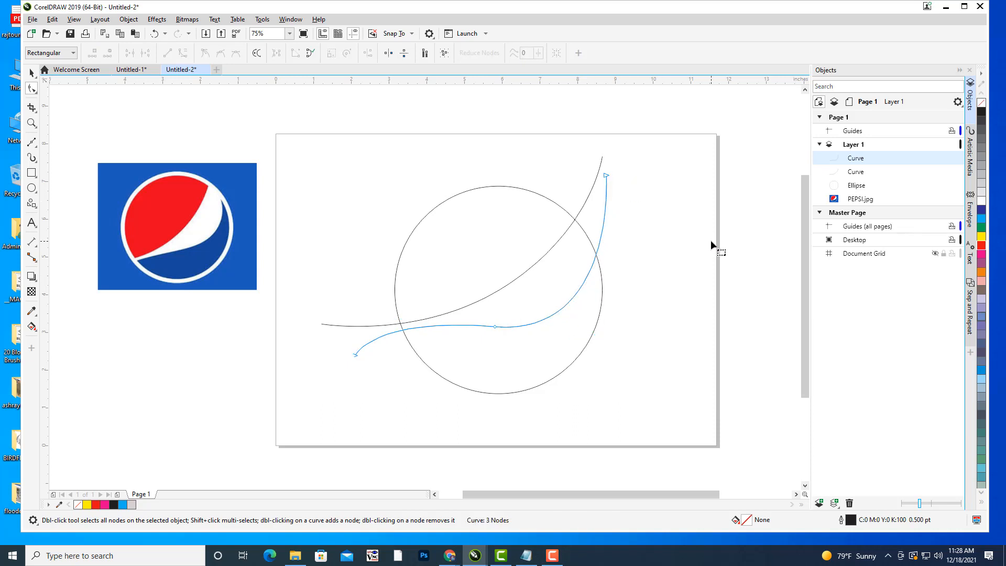
# Smart-fill the circle's region below the second curve with the dark blue #02499B sampled from the reference logo
pyautogui.moveTo(674, 256); pyautogui.dragTo(682, 257)
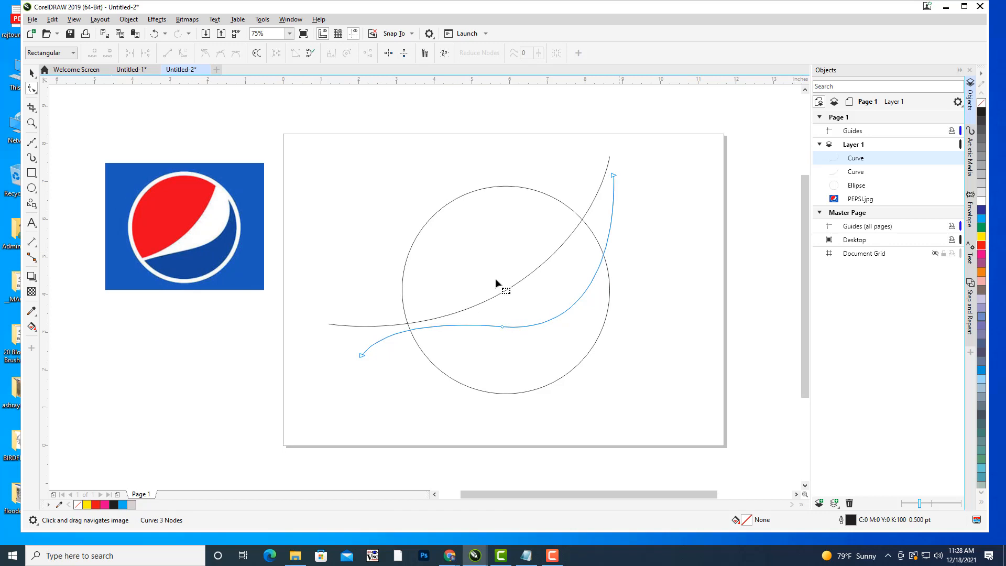
pyautogui.click(32, 326)
pyautogui.click(58, 343)
pyautogui.click(141, 53)
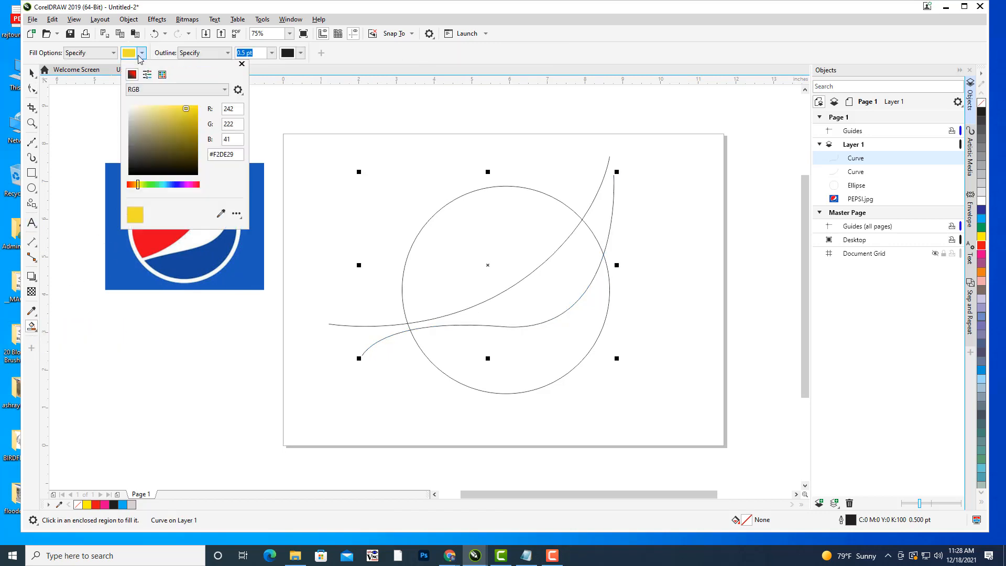
pyautogui.click(220, 213)
pyautogui.click(202, 252)
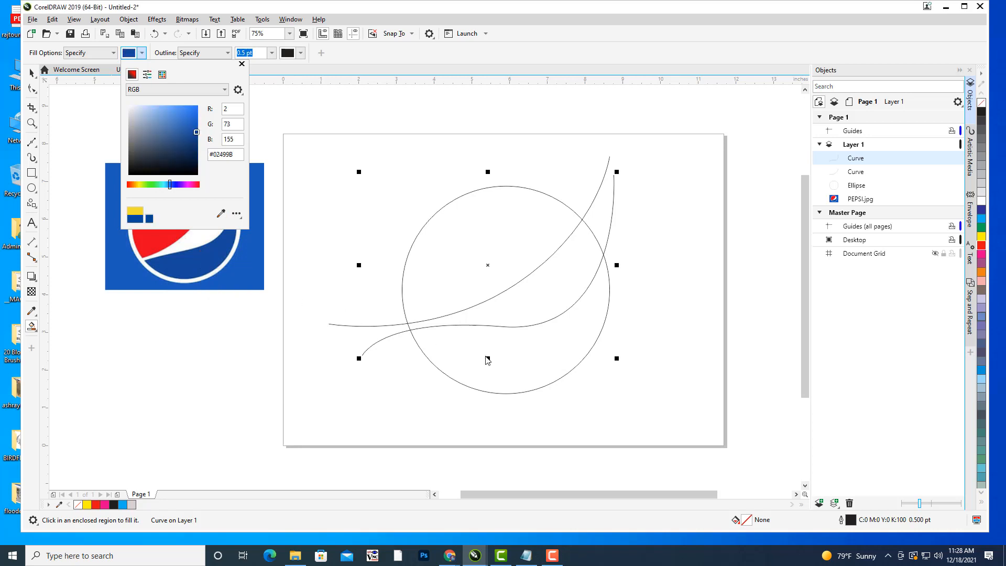
pyautogui.click(516, 359)
pyautogui.click(516, 357)
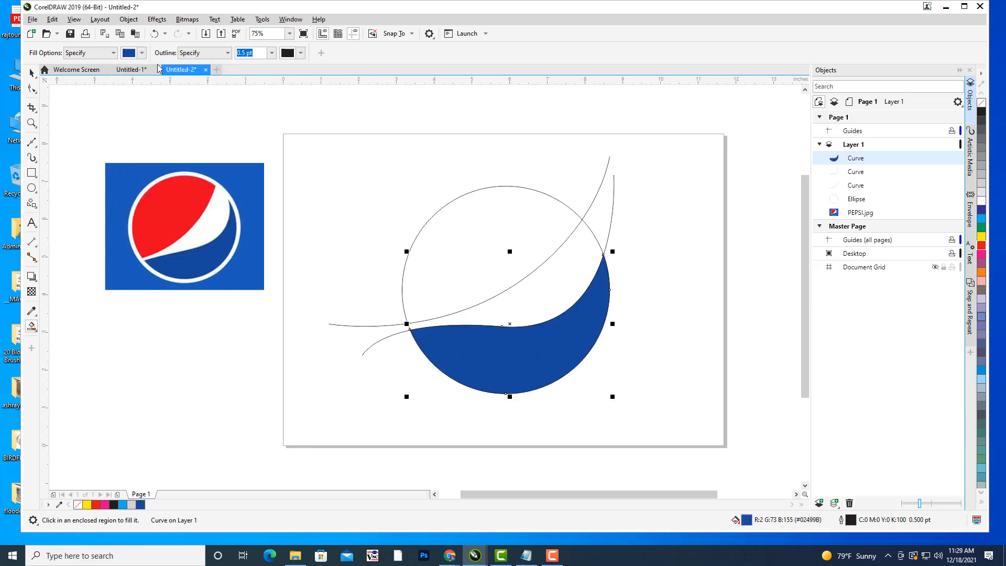
# Smart-fill the circle's region above the arc with the red #EC0829 sampled from the reference logo
pyautogui.click(142, 53)
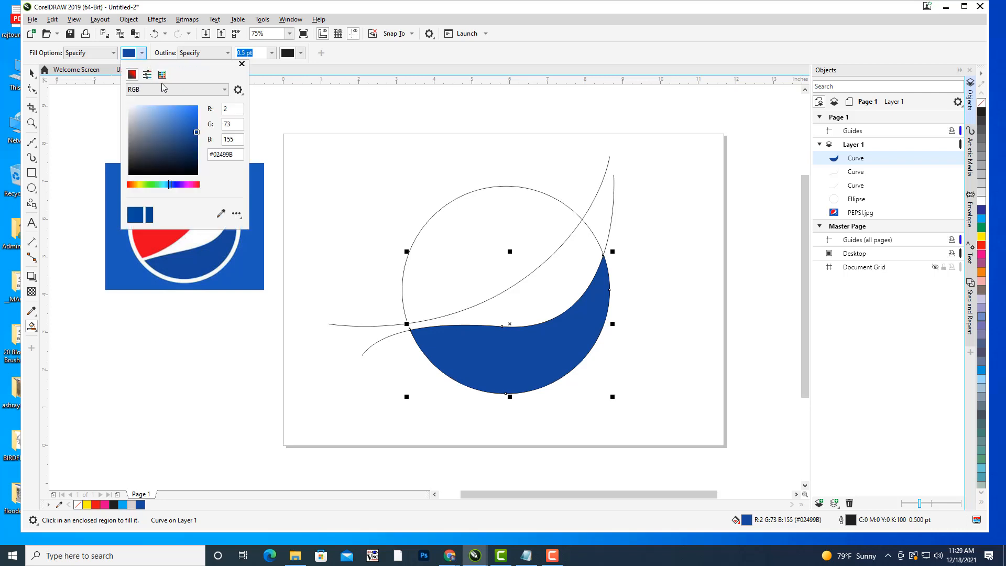
pyautogui.click(221, 213)
pyautogui.click(146, 241)
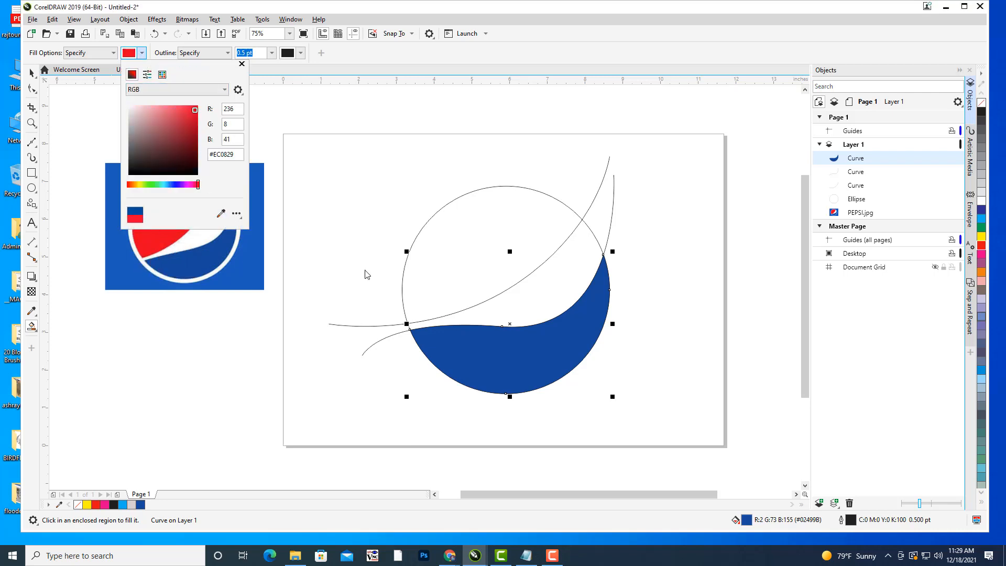
pyautogui.click(466, 245)
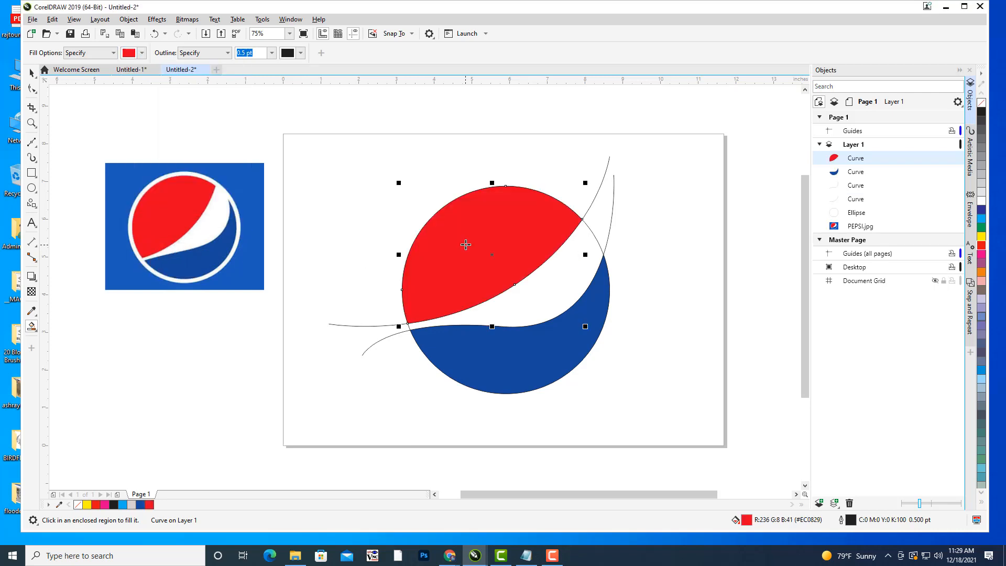
# Delete the two open Bézier curves that extend beyond the circle
pyautogui.click(33, 74)
pyautogui.click(587, 150)
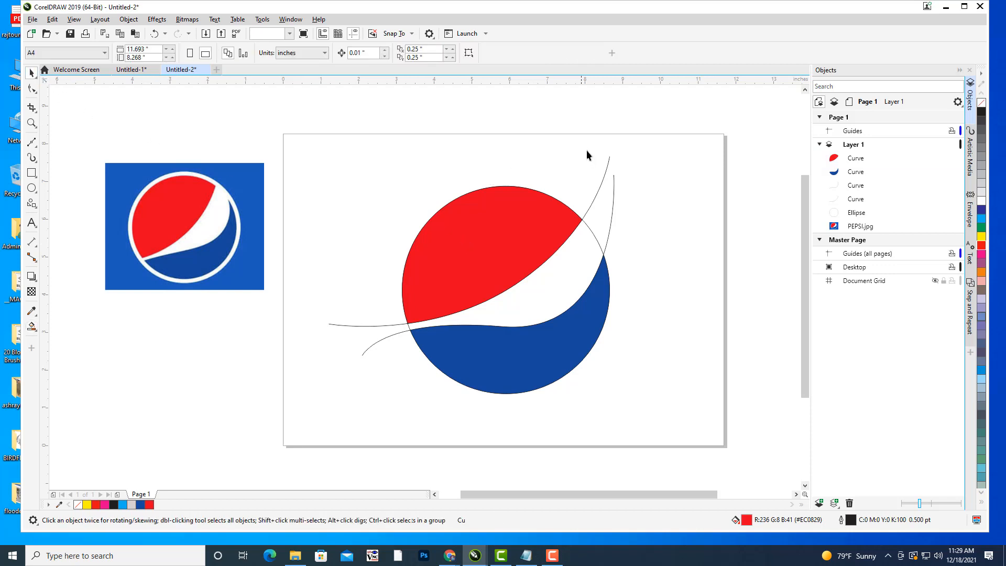
pyautogui.click(615, 178)
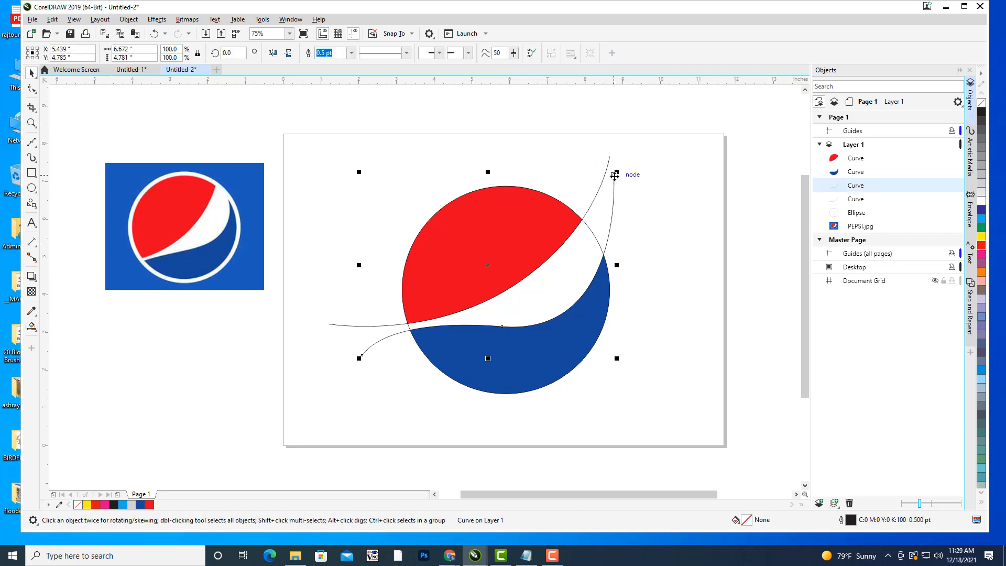
pyautogui.press('Delete')
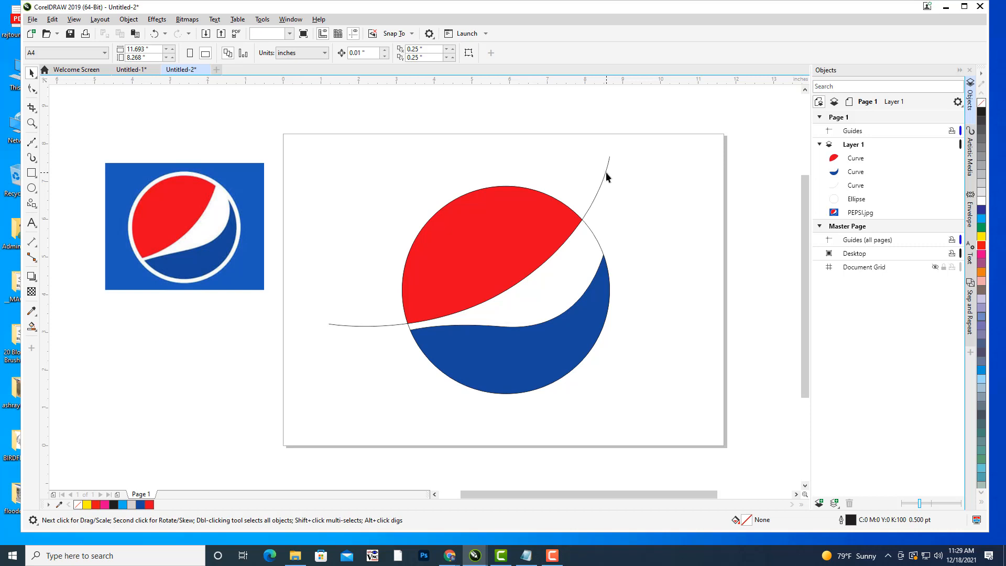
pyautogui.click(603, 171)
pyautogui.press('Delete')
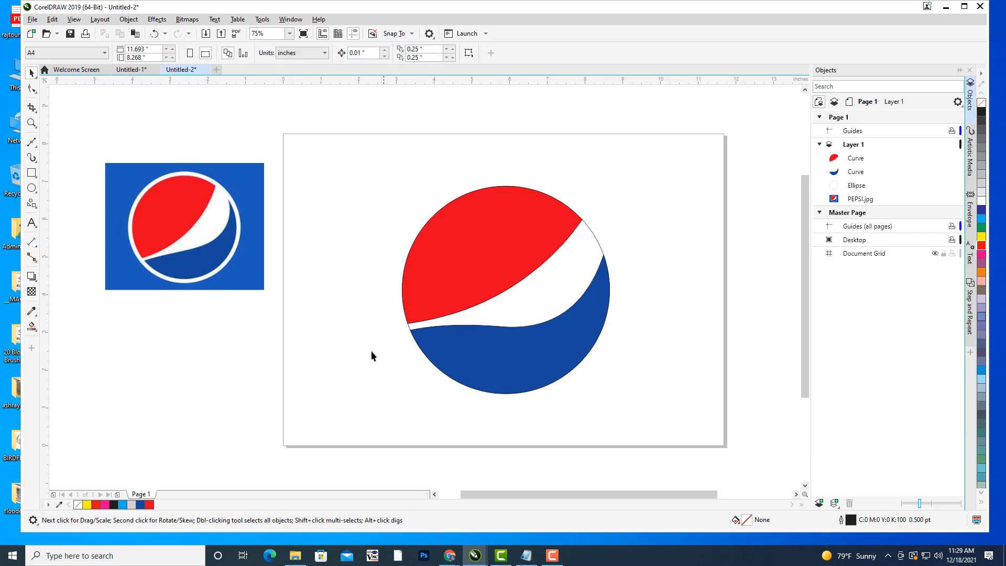
# Fine-tune the upper edge of the dark blue shape by adjusting the curve handles around its middle node
pyautogui.click(561, 325)
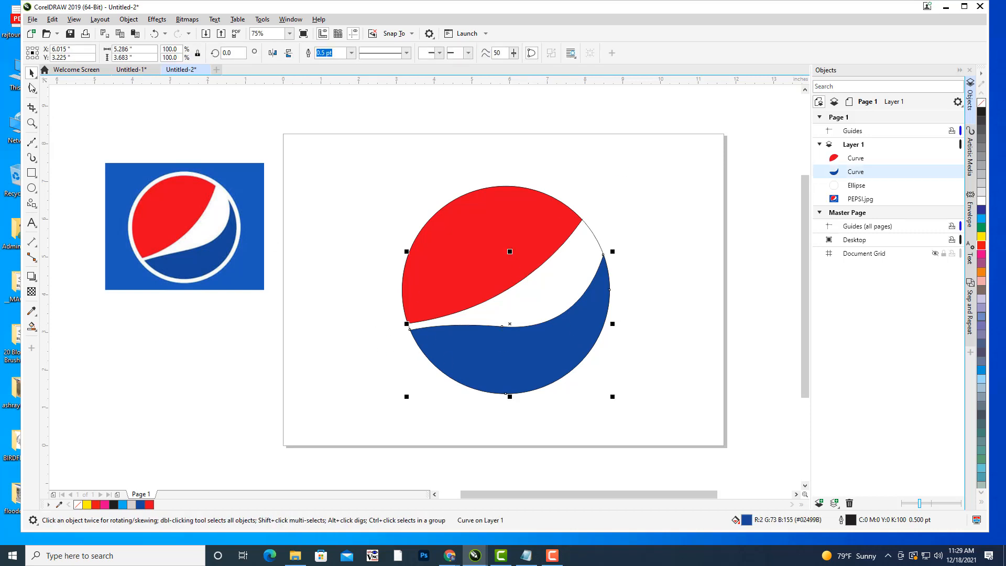
pyautogui.click(32, 88)
pyautogui.click(502, 327)
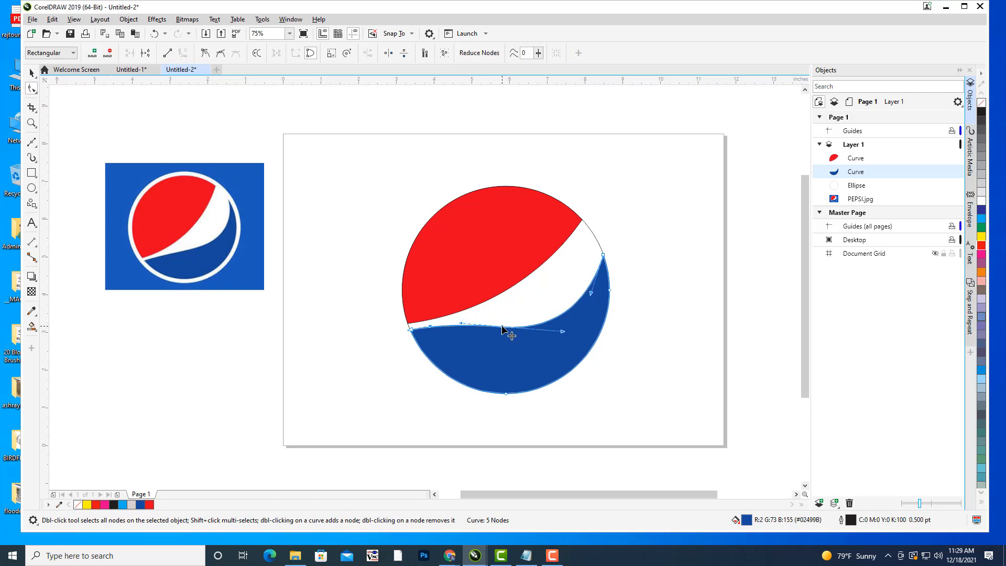
pyautogui.moveTo(563, 331); pyautogui.dragTo(573, 327)
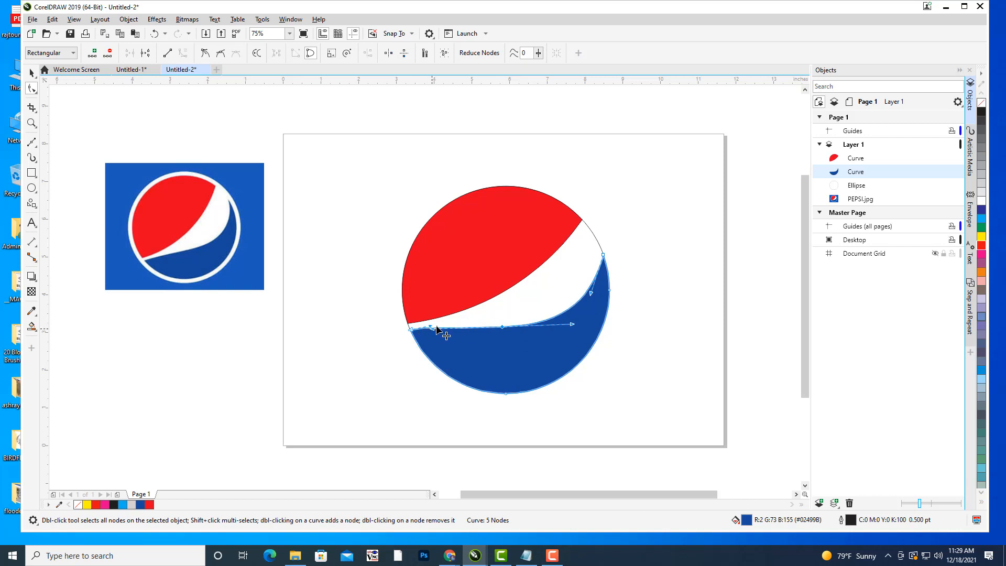
pyautogui.moveTo(437, 329); pyautogui.dragTo(444, 332)
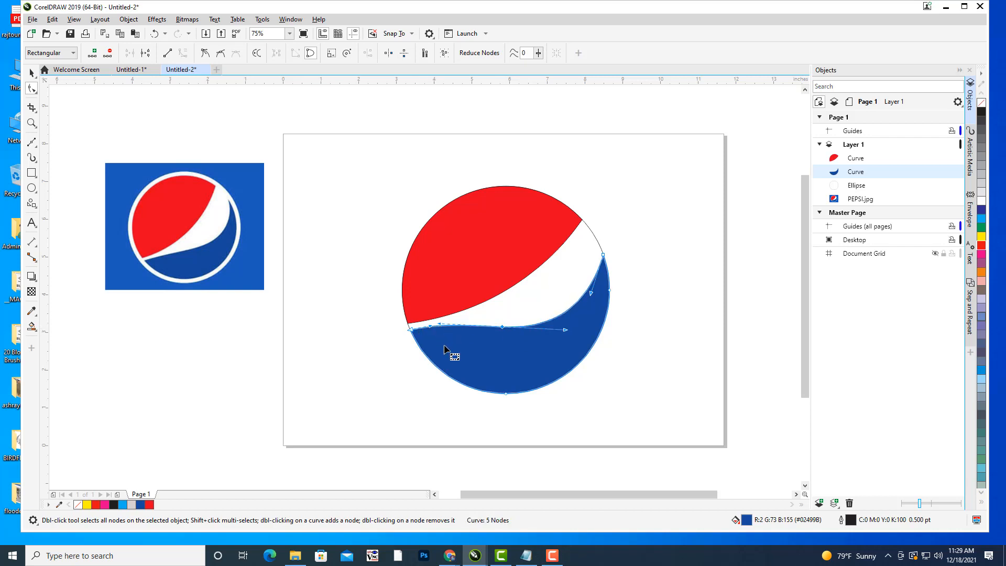
pyautogui.click(316, 328)
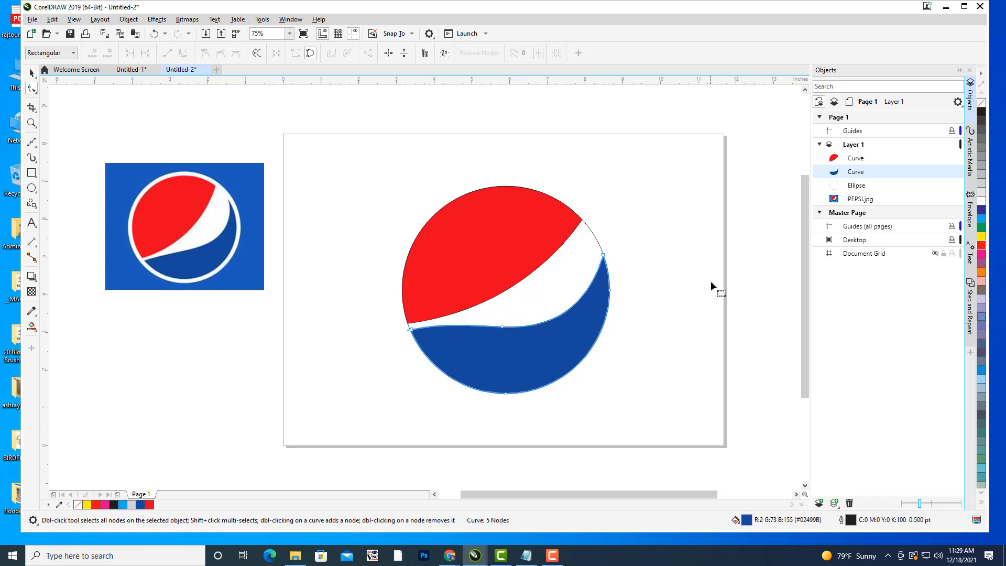
# Delete the full circle and remove the outlines from the red and dark blue shapes
pyautogui.click(592, 234)
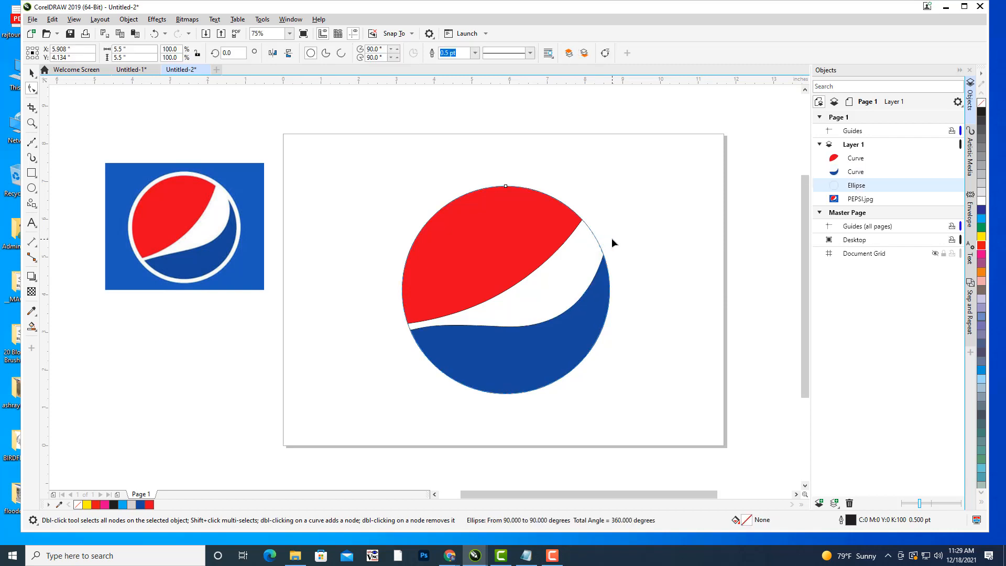
pyautogui.press('Delete')
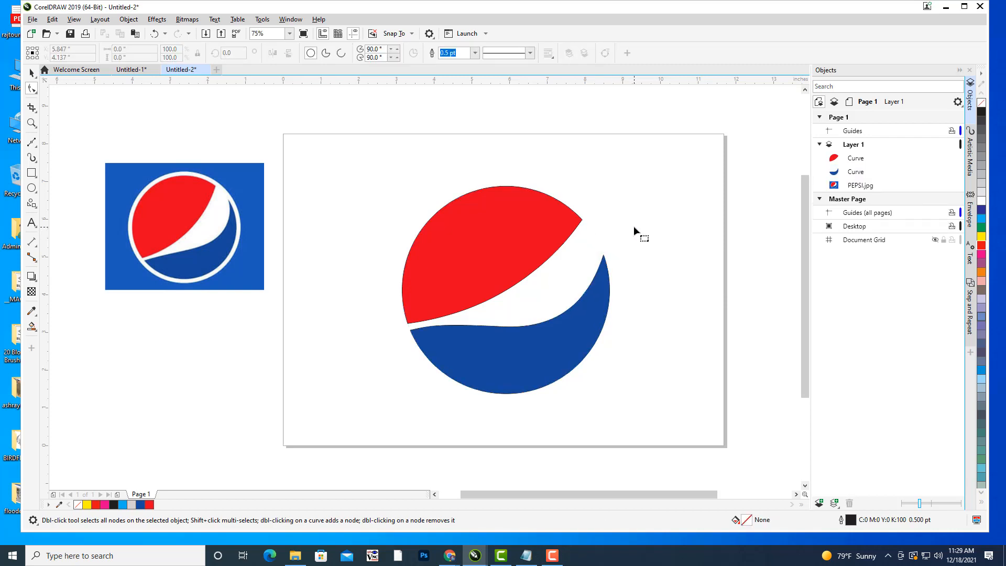
pyautogui.click(32, 73)
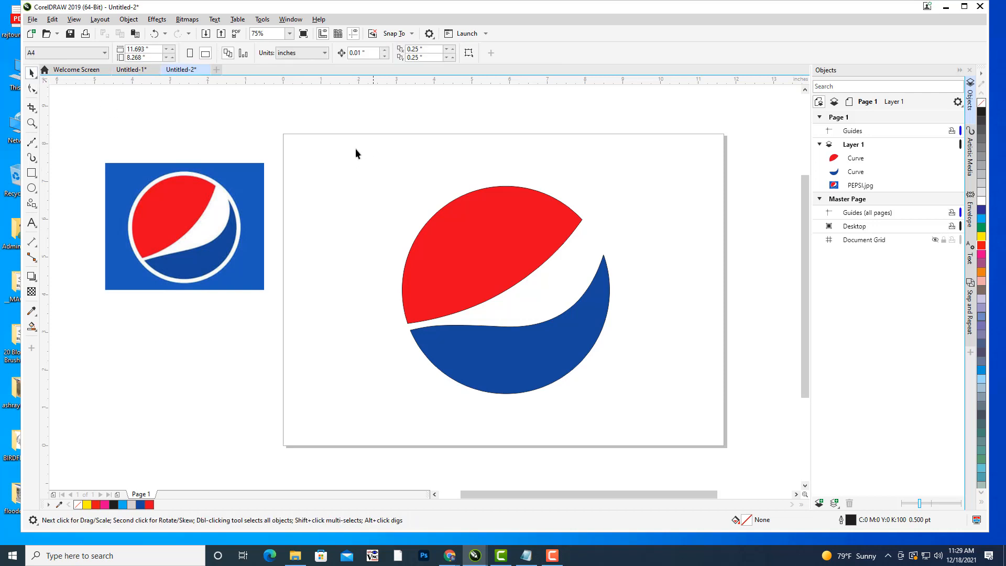
pyautogui.moveTo(535, 295); pyautogui.dragTo(686, 451)
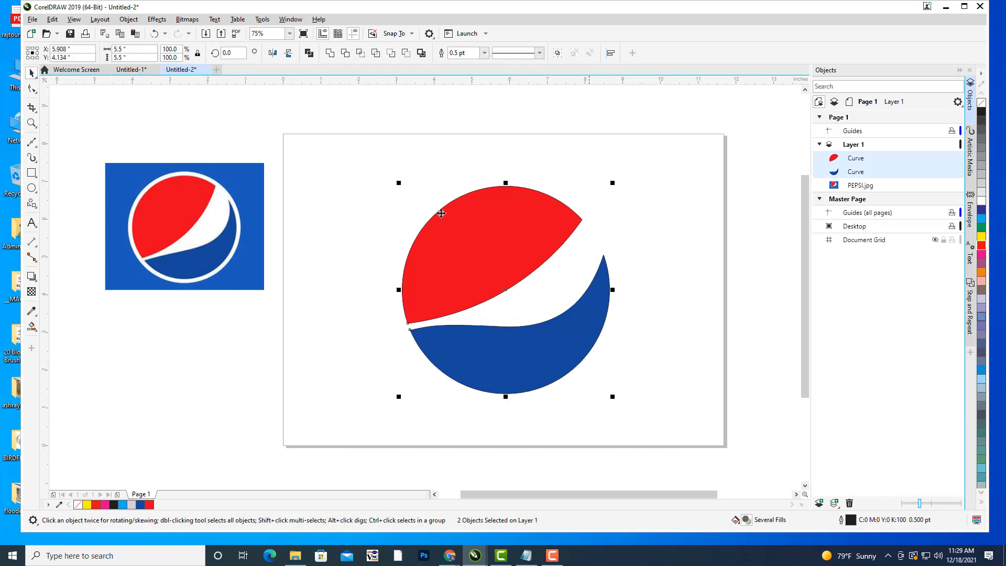
pyautogui.click(484, 52)
pyautogui.click(461, 62)
pyautogui.click(559, 136)
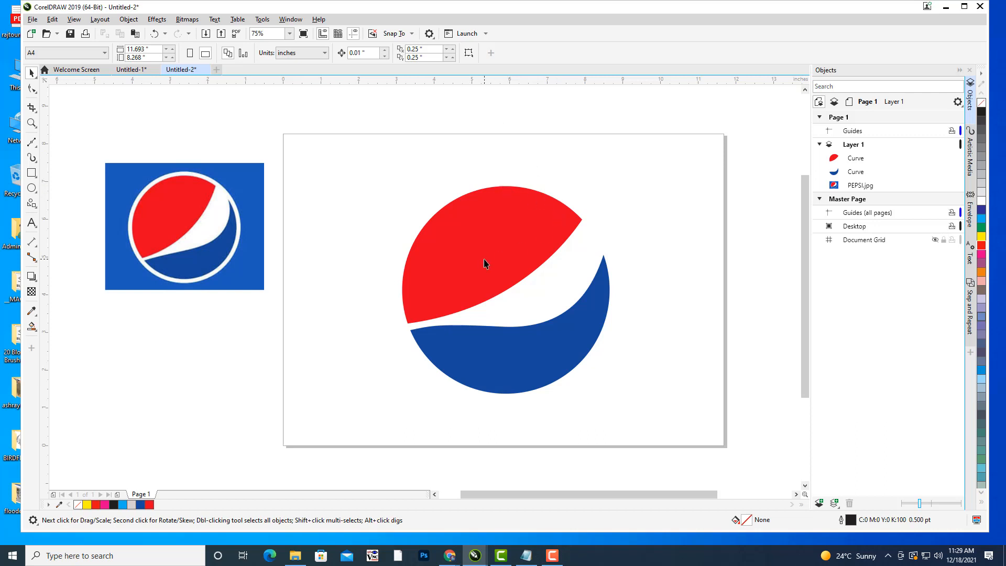
# Draw a closed, curved Bézier highlight about 1.3 inches wide inside the red shape, following its upper-right edge and bending down toward the corner
pyautogui.moveTo(651, 268); pyautogui.dragTo(679, 264)
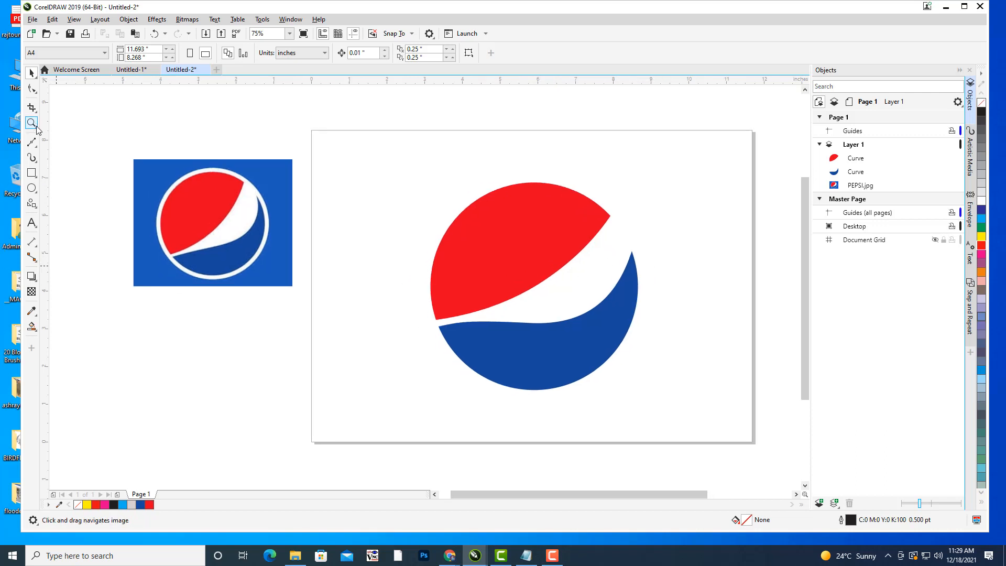
pyautogui.click(32, 144)
pyautogui.click(61, 166)
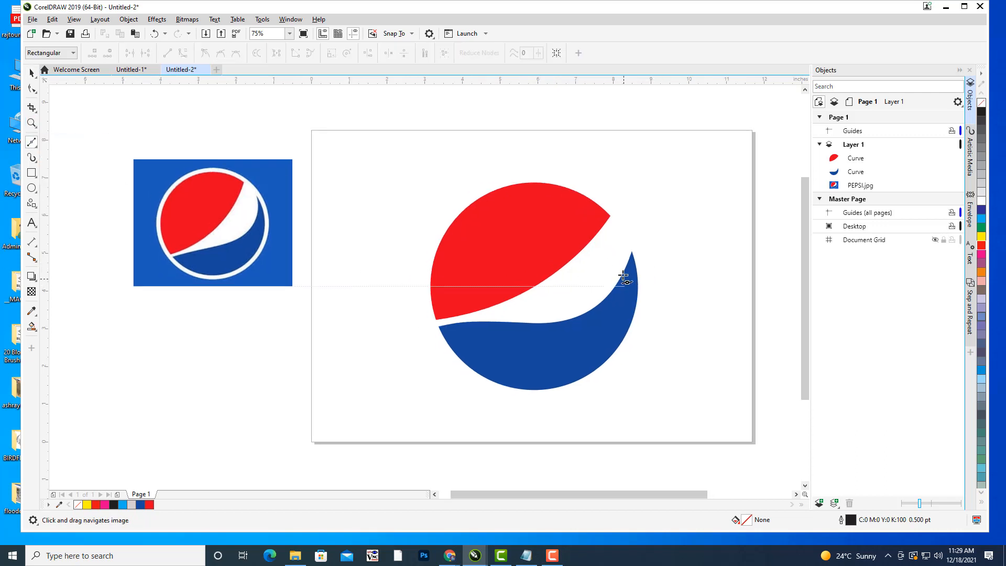
pyautogui.moveTo(569, 190); pyautogui.dragTo(541, 156)
pyautogui.scroll(2, 539, 193)
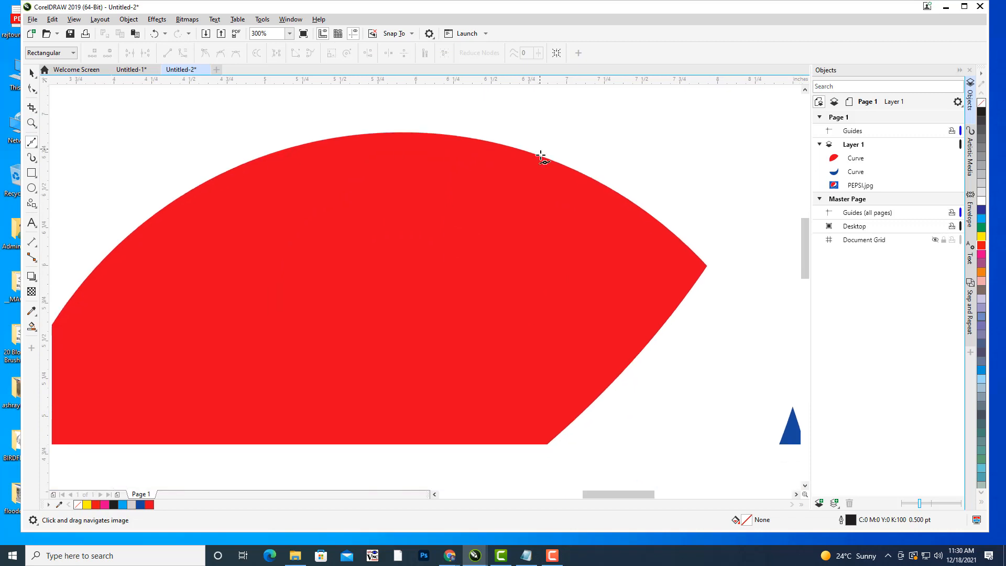
pyautogui.scroll(-1, 541, 155)
pyautogui.click(503, 157)
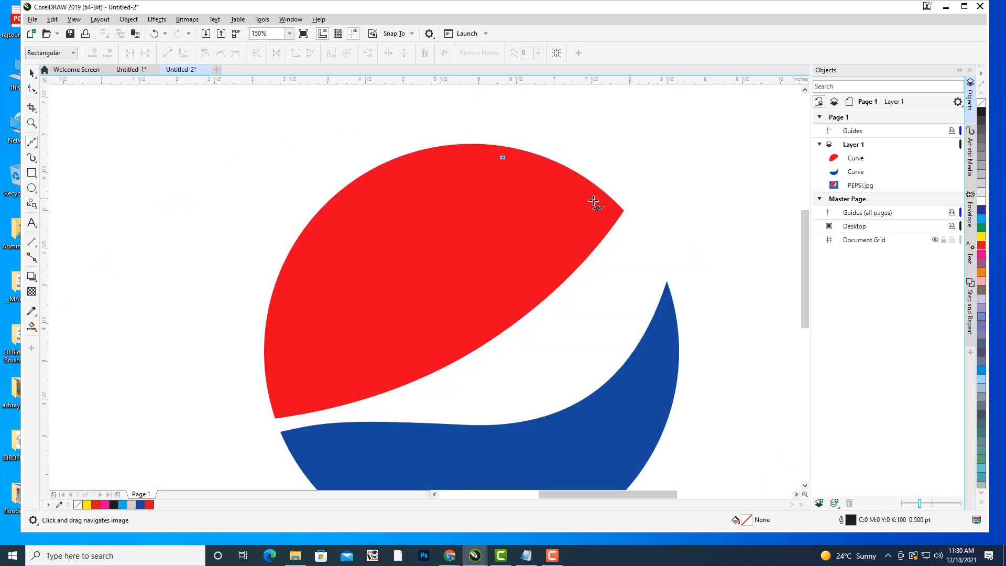
pyautogui.click(594, 200)
pyautogui.moveTo(597, 205); pyautogui.dragTo(599, 213)
pyautogui.moveTo(571, 254); pyautogui.dragTo(552, 257)
pyautogui.moveTo(555, 206); pyautogui.dragTo(503, 158)
pyautogui.click(503, 157)
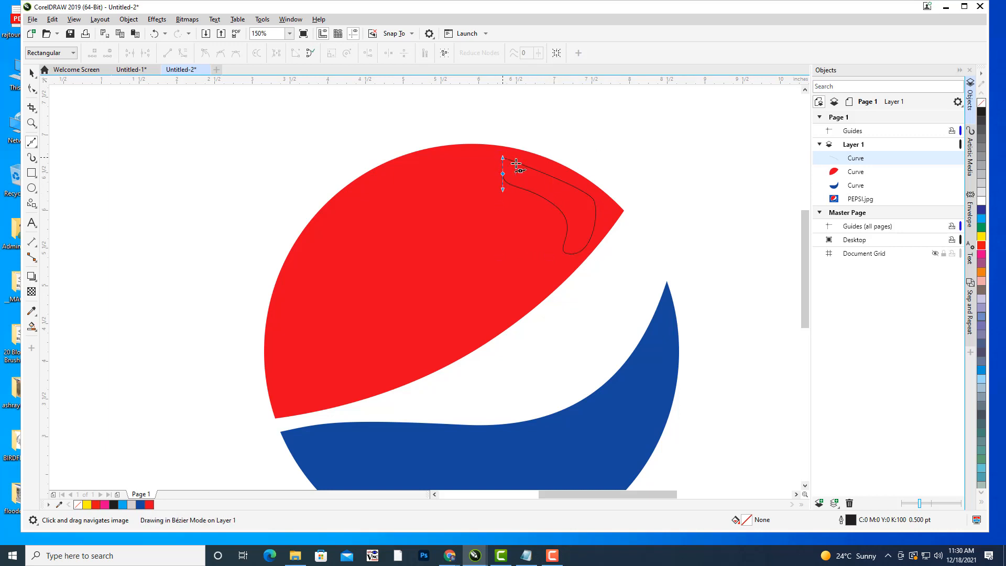
# Refine the highlight by rounding its upper-left end and moving its outer bend node slightly right toward the red shape's corner
pyautogui.click(31, 88)
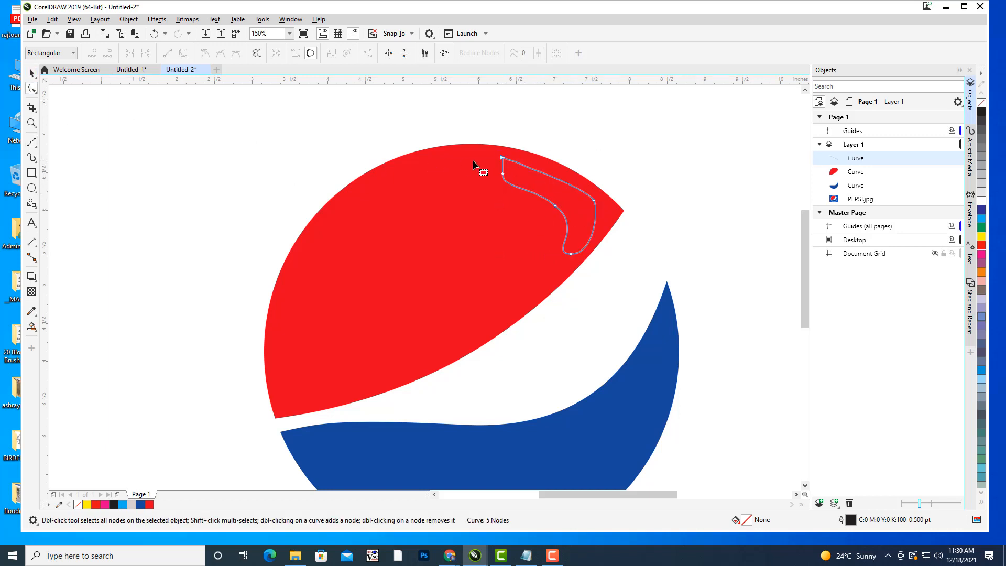
pyautogui.moveTo(500, 157)
pyautogui.mouseDown()
pyautogui.moveTo(521, 162)
pyautogui.moveTo(504, 170)
pyautogui.mouseUp()
pyautogui.click(503, 173)
pyautogui.click(555, 205)
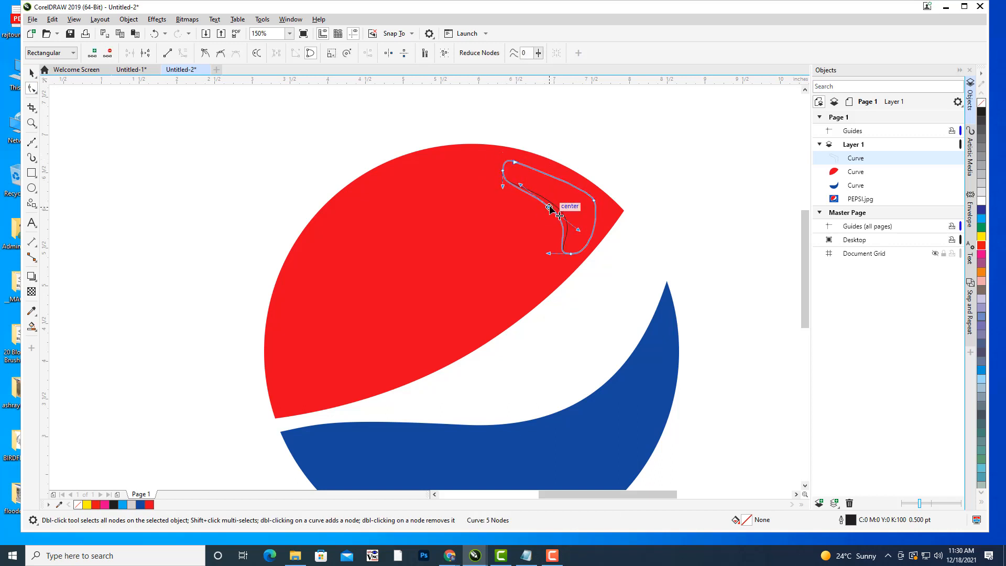
pyautogui.moveTo(593, 198); pyautogui.dragTo(602, 202)
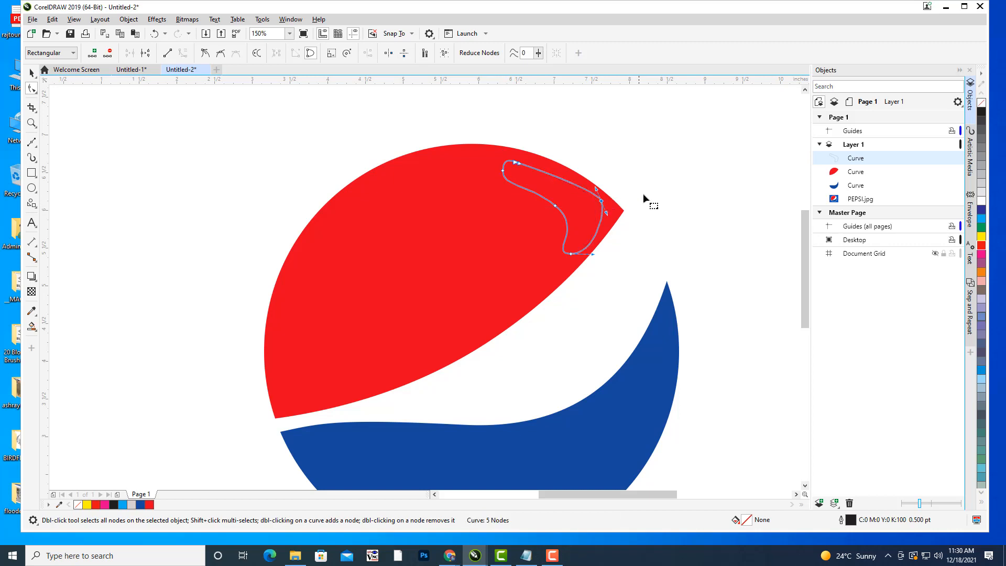
pyautogui.click(524, 162)
pyautogui.click(613, 162)
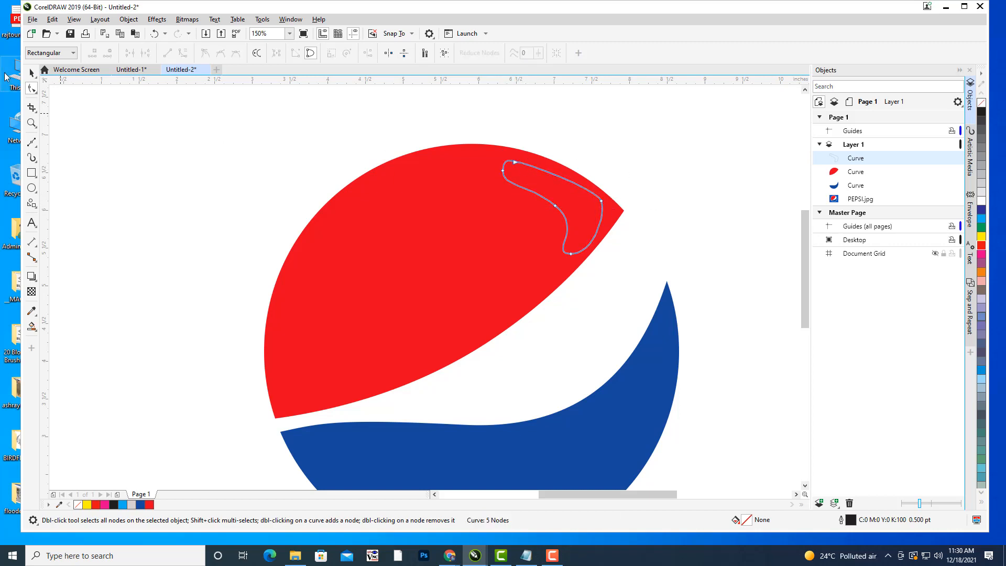
# Fill the highlight shape with white and remove its outline
pyautogui.click(31, 71)
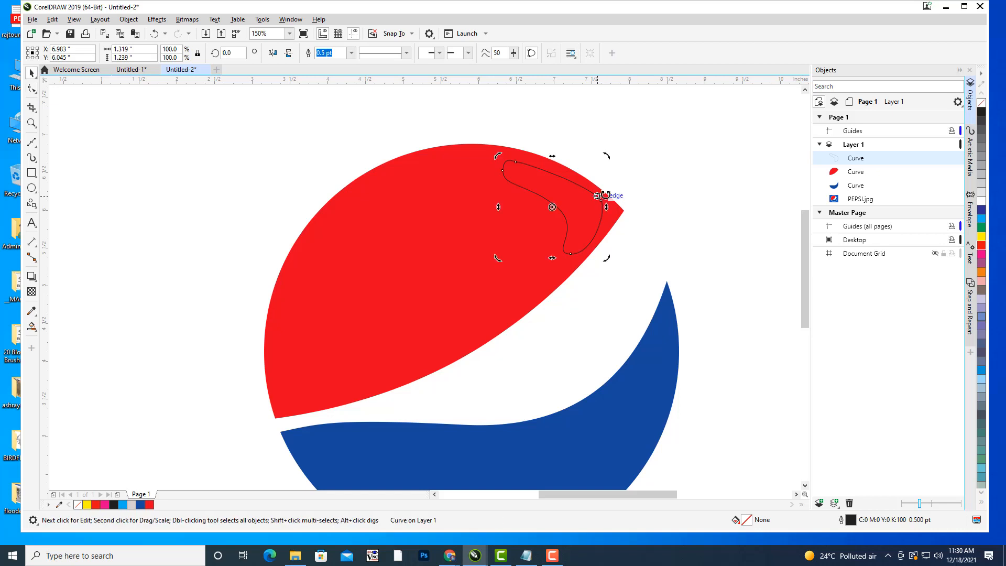
pyautogui.press('Escape')
pyautogui.click(564, 218)
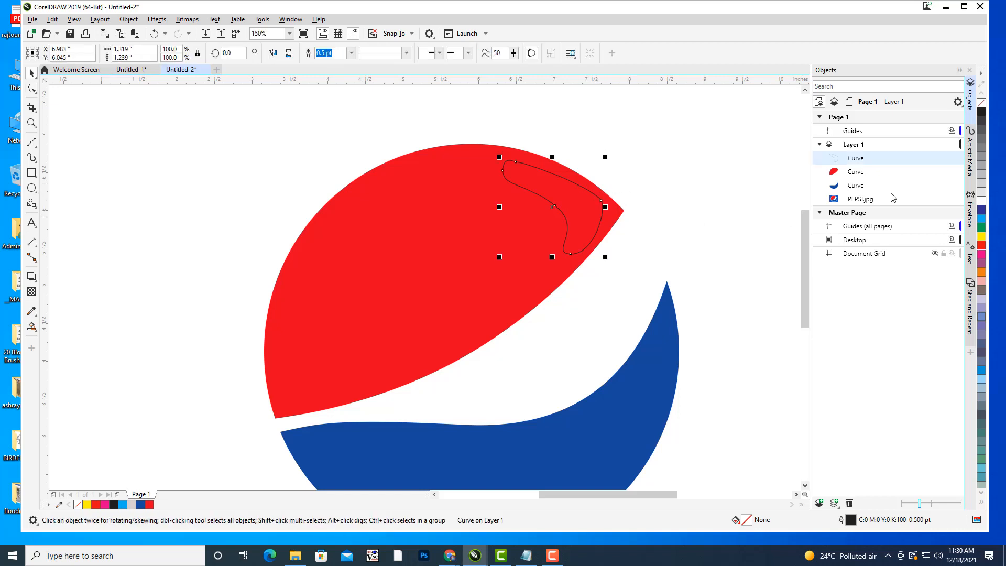
pyautogui.click(984, 204)
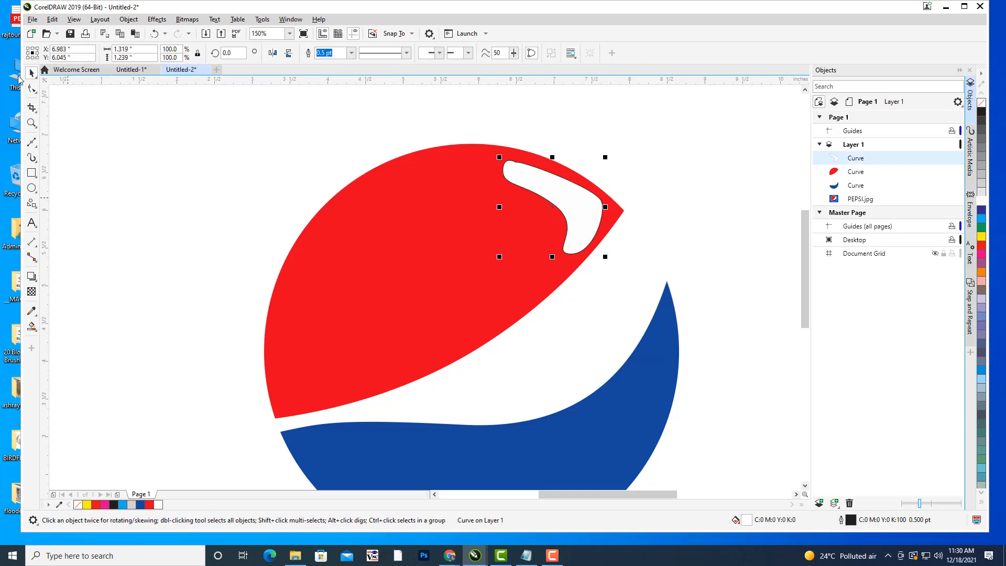
pyautogui.click(351, 53)
pyautogui.click(337, 64)
pyautogui.click(690, 207)
pyautogui.scroll(-2, 690, 204)
pyautogui.hscroll(1, 676, 196)
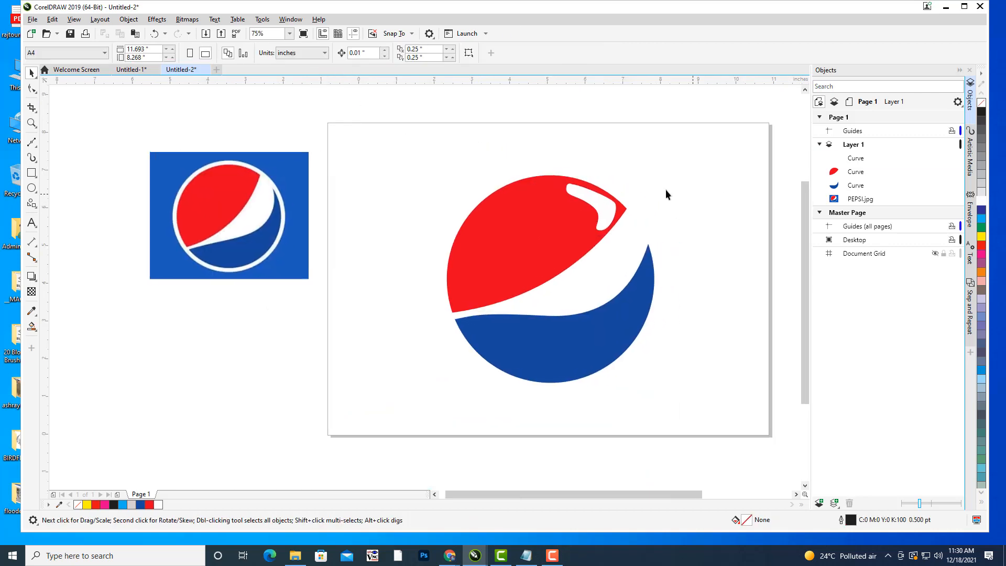
# Convert the white highlight to a 300 dpi CMYK Color (32-bit) bitmap with anti-aliasing and a transparent background
pyautogui.click(606, 218)
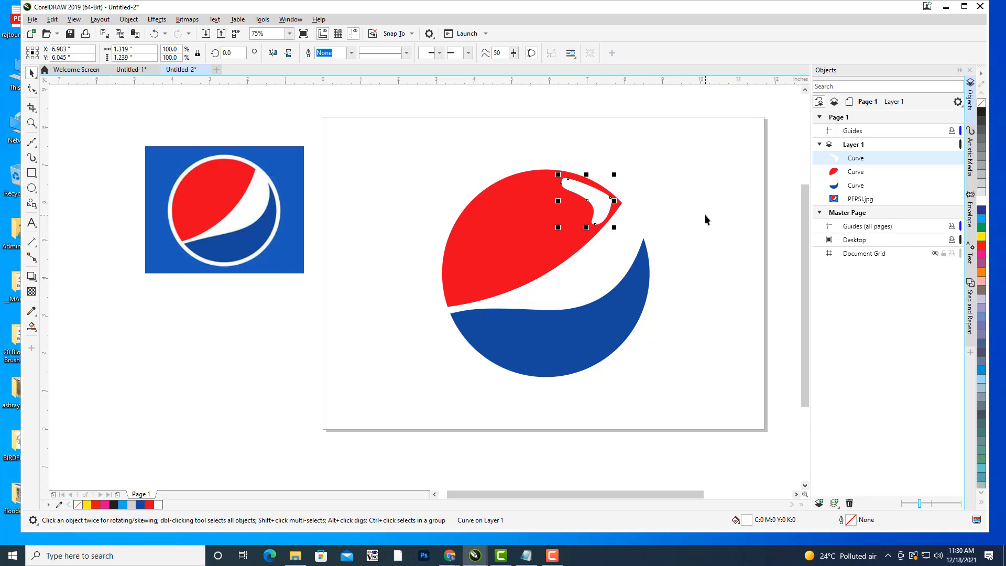
pyautogui.click(656, 178)
pyautogui.click(596, 200)
pyautogui.click(187, 19)
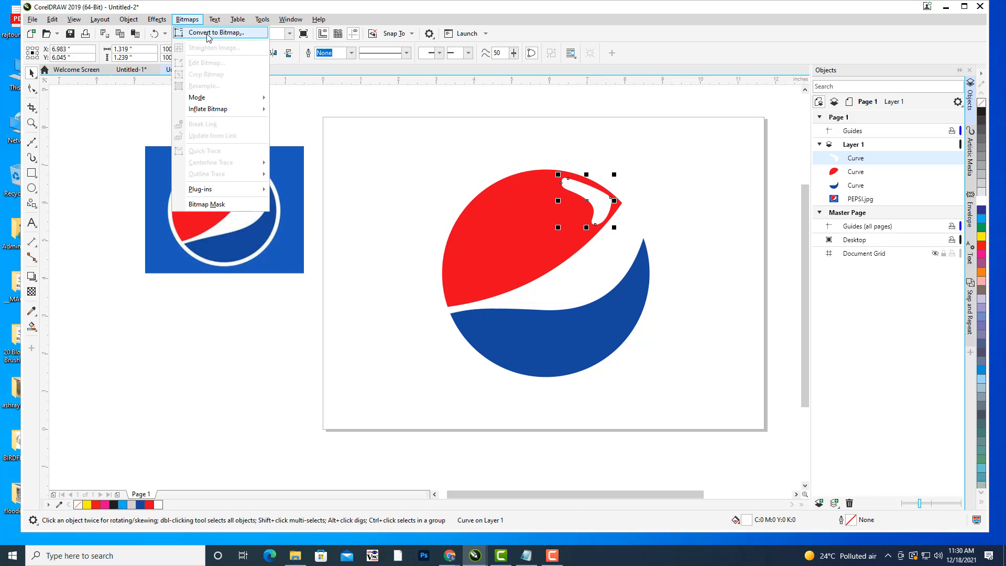
pyautogui.click(209, 35)
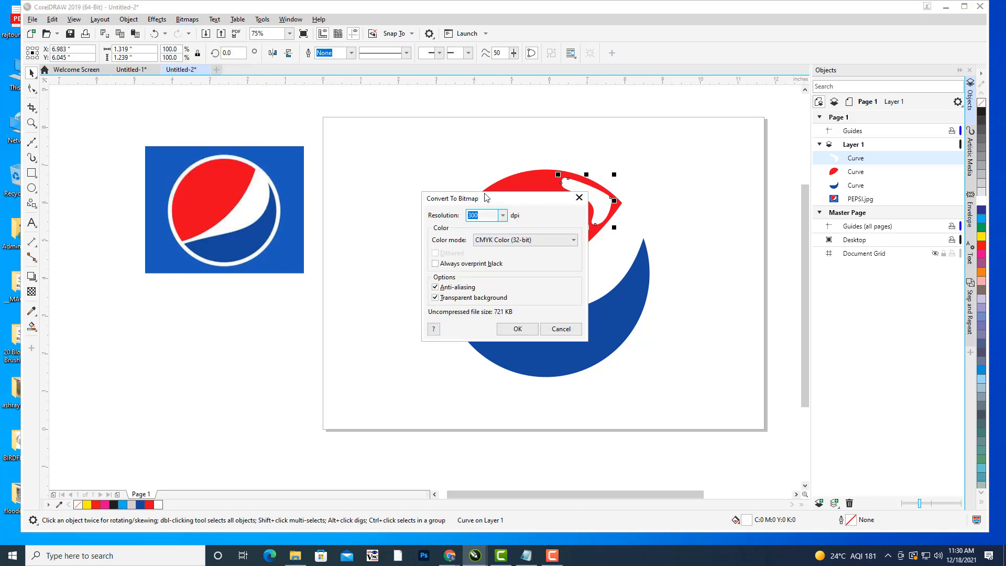
pyautogui.moveTo(486, 197); pyautogui.dragTo(744, 66)
pyautogui.click(769, 199)
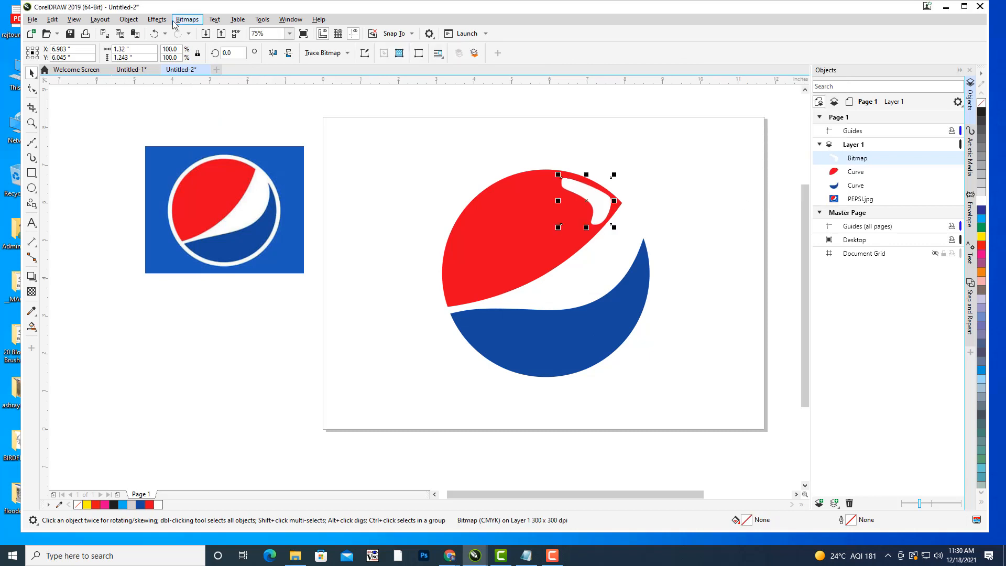
# Apply a Gaussian Blur with a radius of about 49.2 pixels to the highlight bitmap
pyautogui.click(156, 19)
pyautogui.moveTo(169, 87)
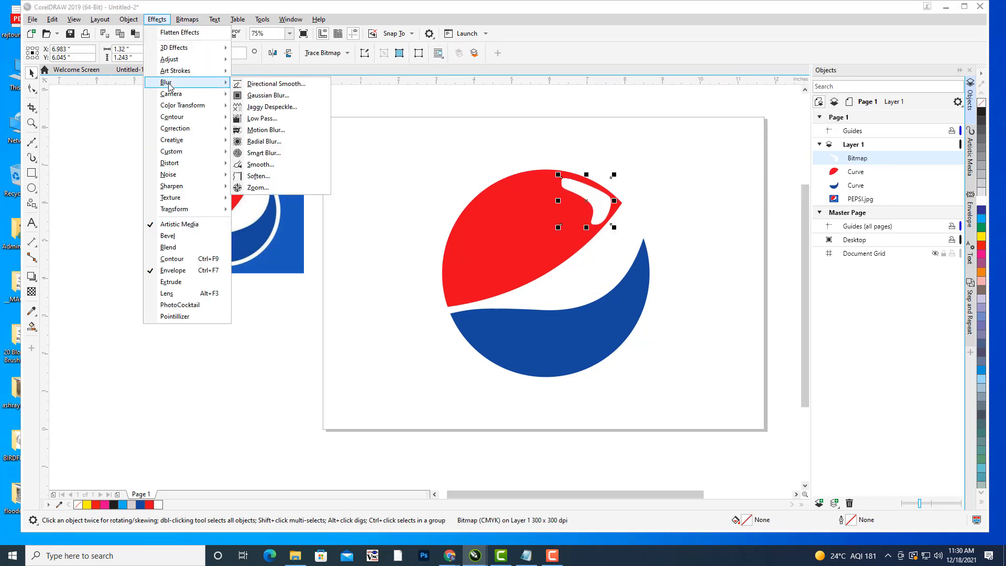
pyautogui.click(297, 97)
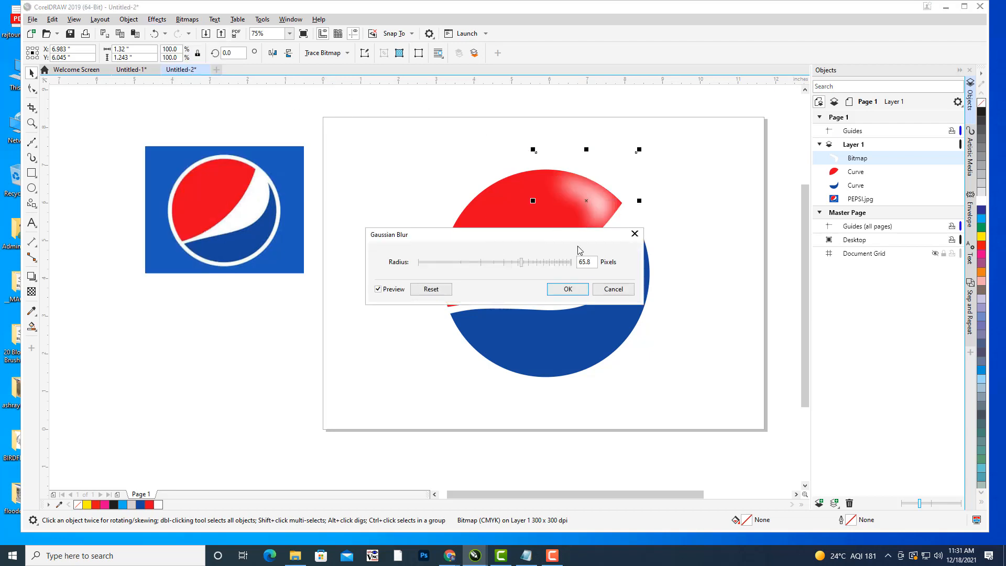
pyautogui.moveTo(576, 235); pyautogui.dragTo(931, 262)
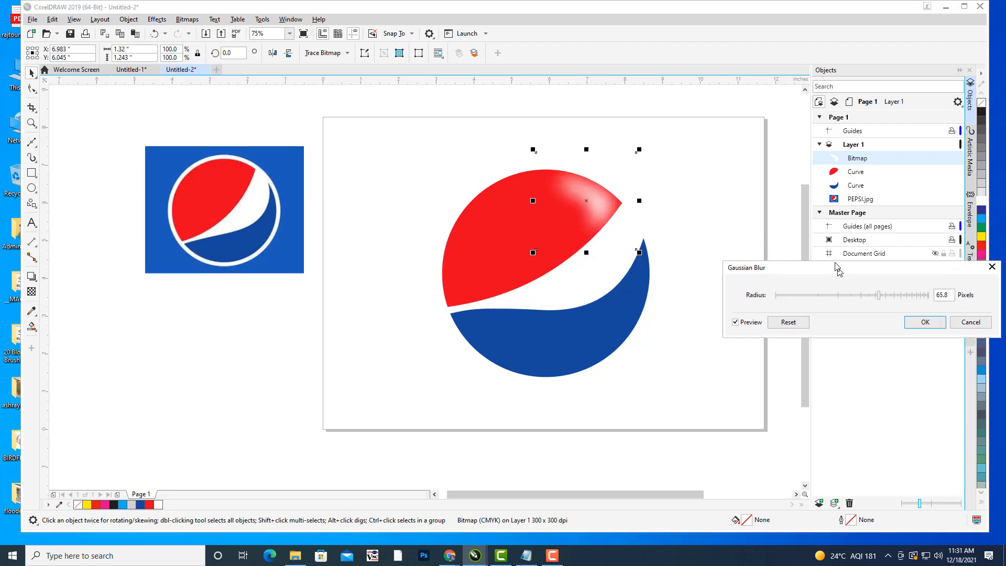
pyautogui.click(867, 290)
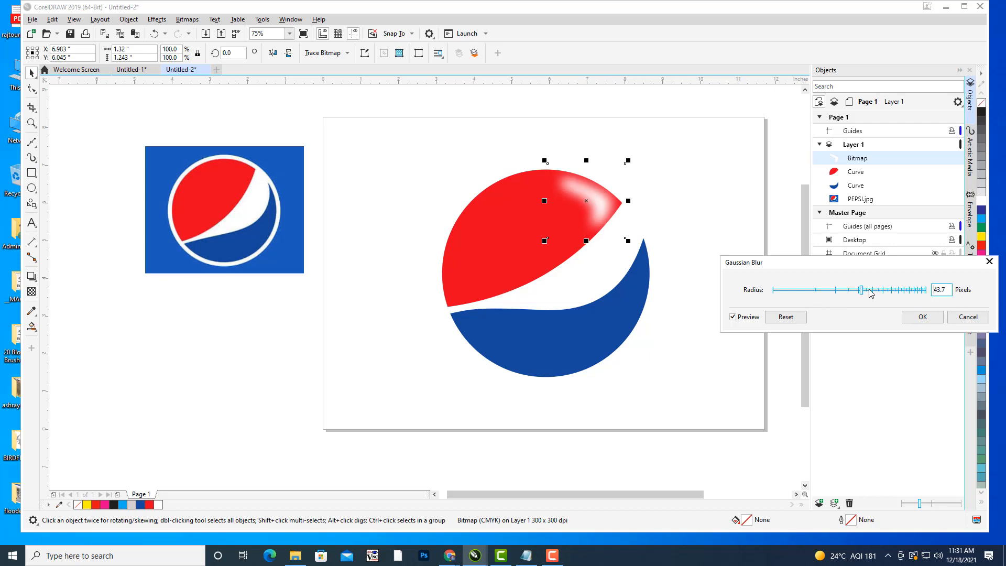
pyautogui.click(870, 291)
pyautogui.click(867, 291)
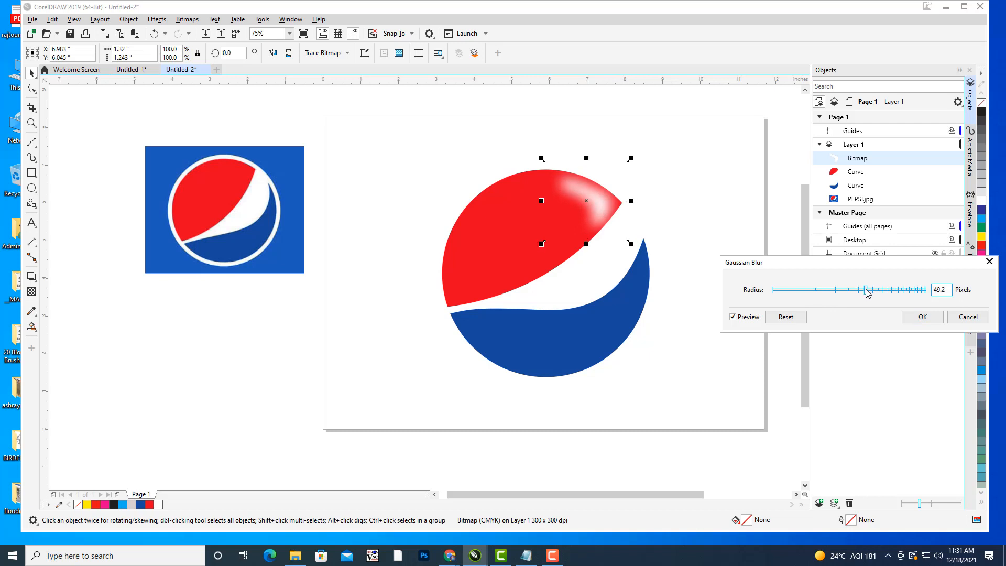
pyautogui.click(921, 316)
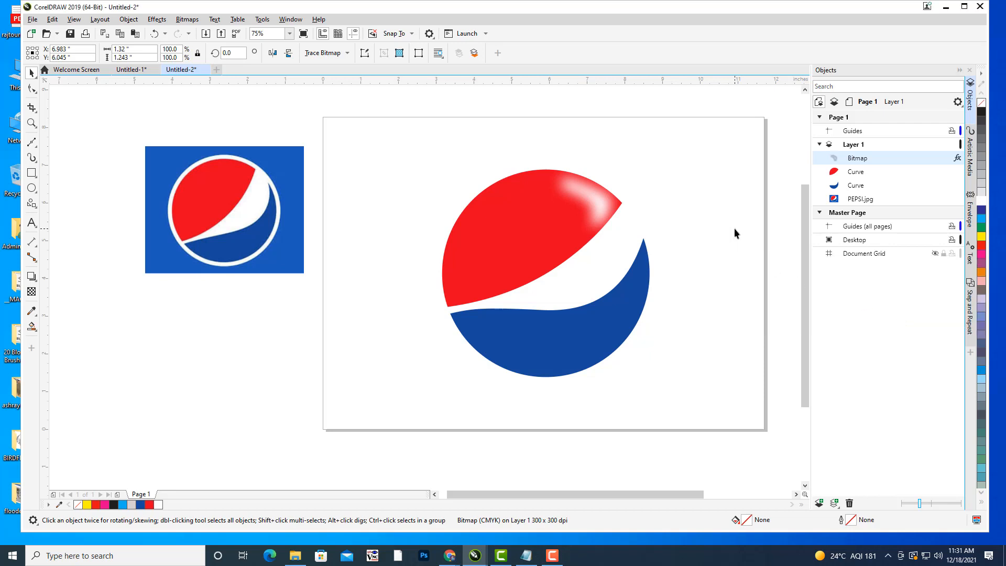
pyautogui.click(722, 212)
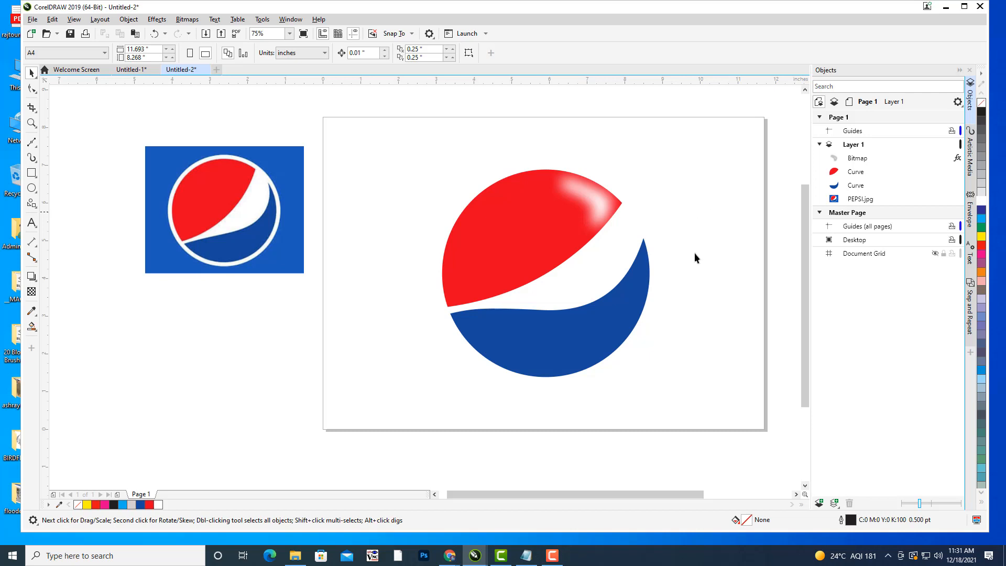
pyautogui.moveTo(665, 253)
pyautogui.mouseDown()
pyautogui.moveTo(646, 222)
pyautogui.moveTo(671, 238)
pyautogui.mouseUp()
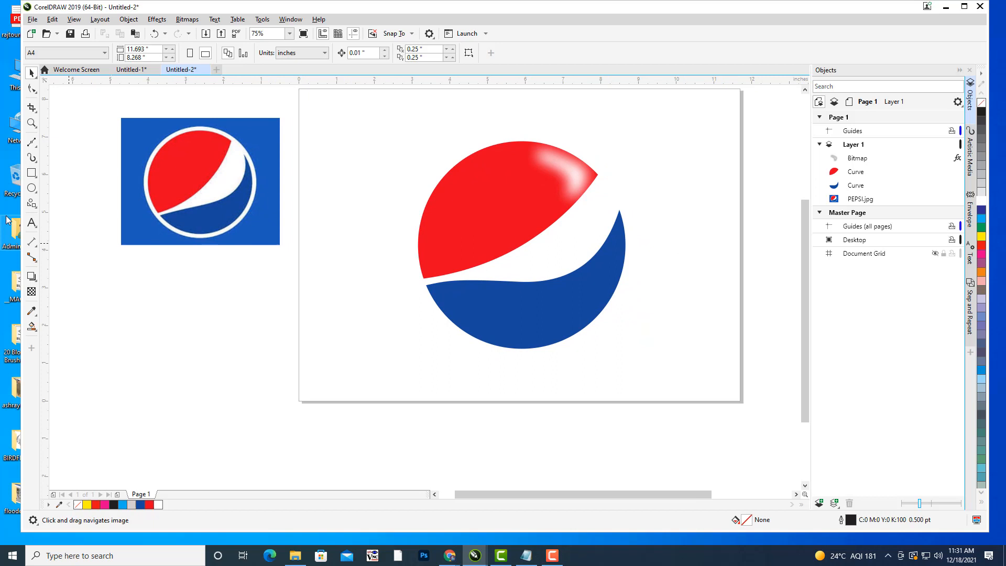
# Draw a closed curved highlight about 0.75 by 1.02 inches inside the blue shape's left corner, pulling its inner bend node inward
pyautogui.click(35, 146)
pyautogui.click(58, 166)
pyautogui.moveTo(628, 323); pyautogui.dragTo(635, 298)
pyautogui.scroll(1, 510, 257)
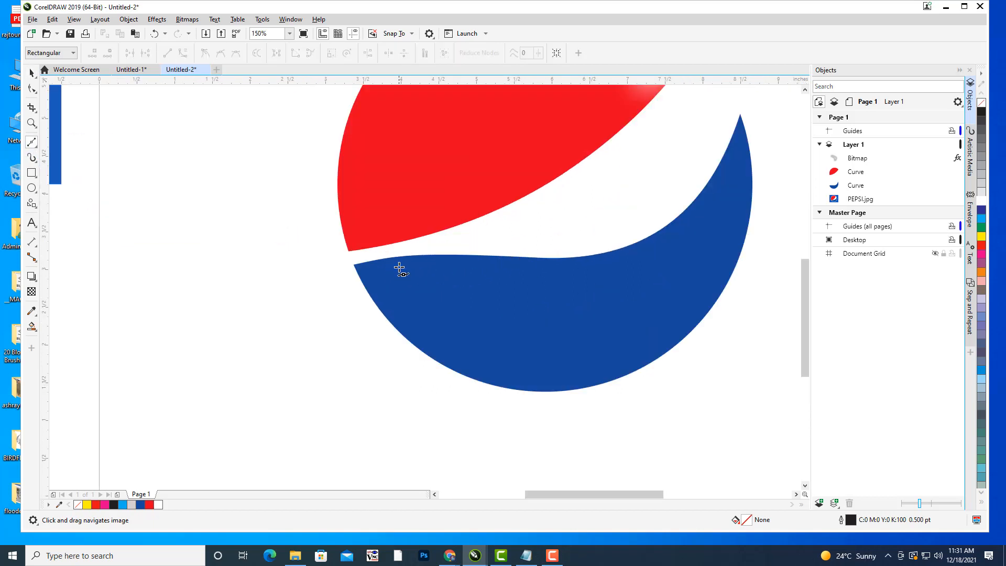
pyautogui.click(427, 262)
pyautogui.moveTo(373, 274); pyautogui.dragTo(381, 286)
pyautogui.moveTo(426, 338); pyautogui.dragTo(437, 327)
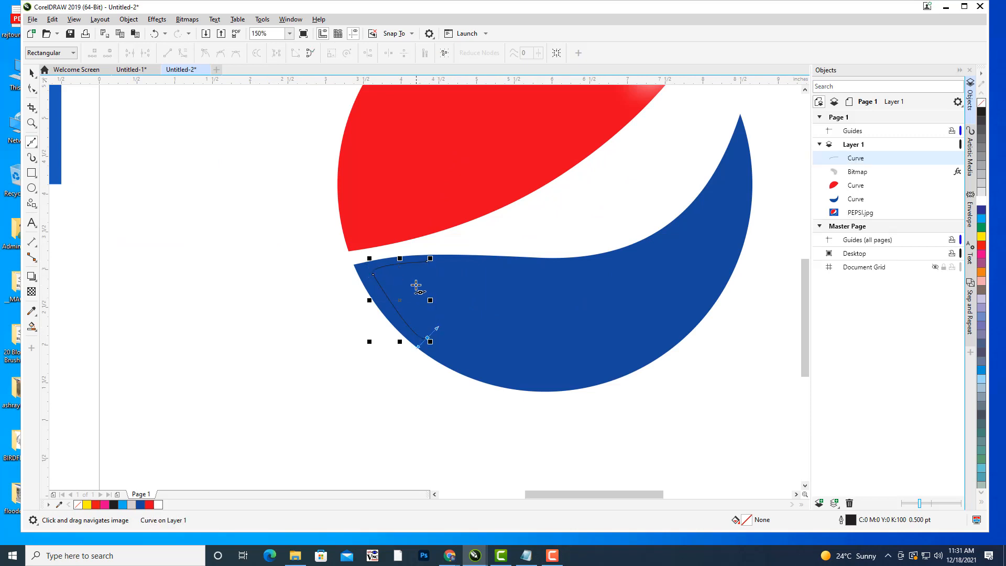
pyautogui.click(428, 261)
pyautogui.moveTo(428, 262); pyautogui.dragTo(428, 262)
pyautogui.click(32, 89)
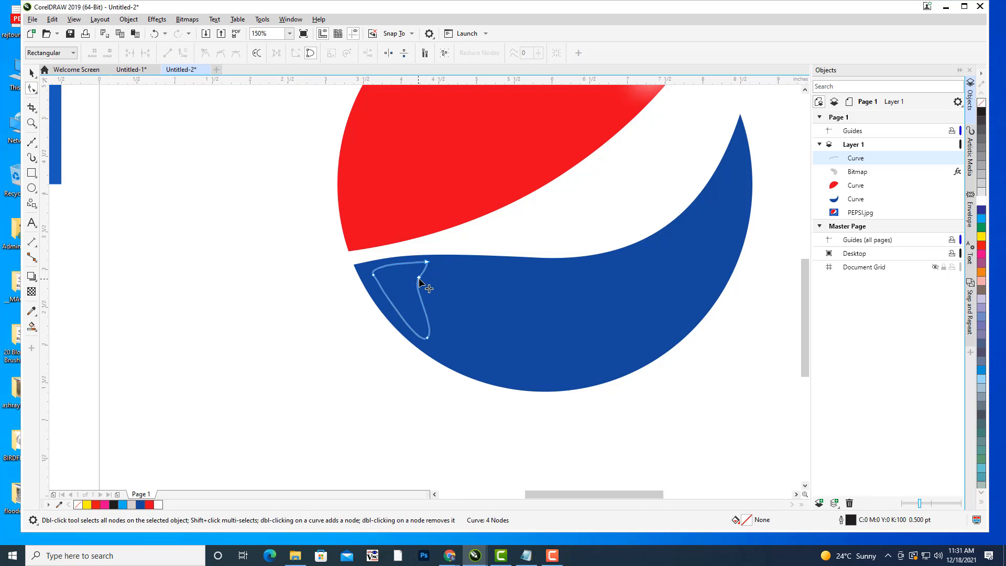
pyautogui.moveTo(419, 279)
pyautogui.mouseDown()
pyautogui.moveTo(398, 289)
pyautogui.moveTo(411, 287)
pyautogui.mouseUp()
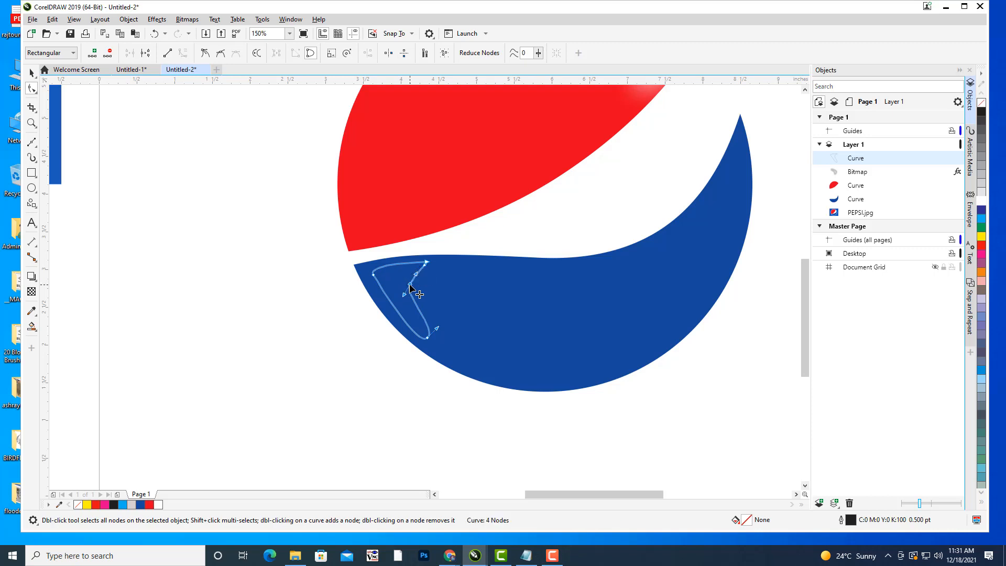
# Fill the highlight in the blue shape with white and set its outline to None
pyautogui.click(983, 202)
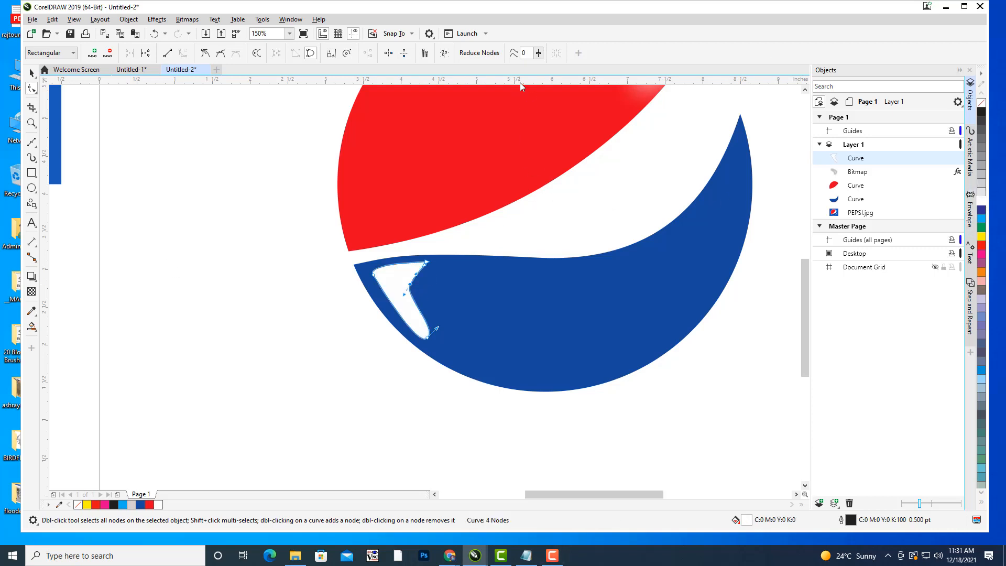
pyautogui.click(30, 73)
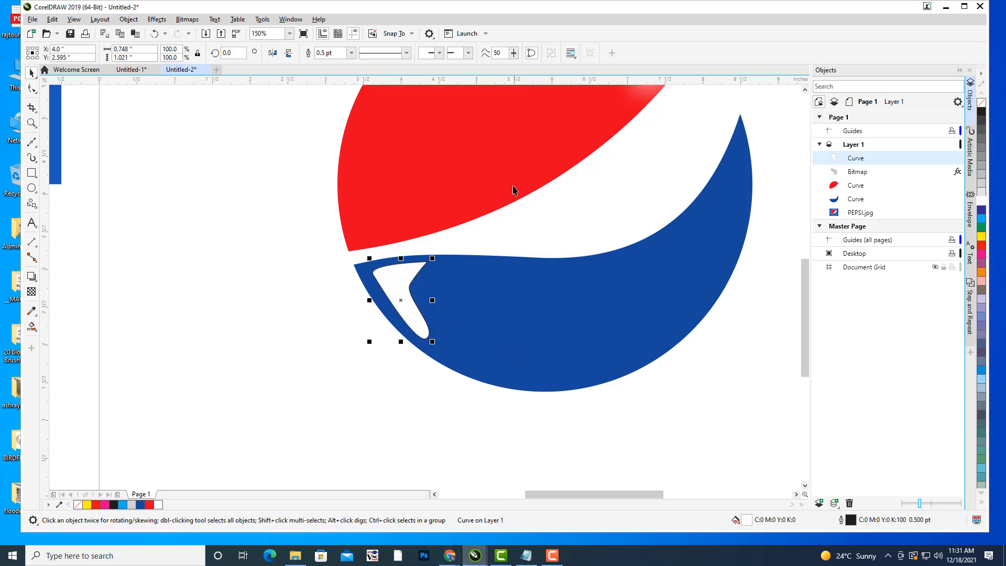
pyautogui.click(352, 54)
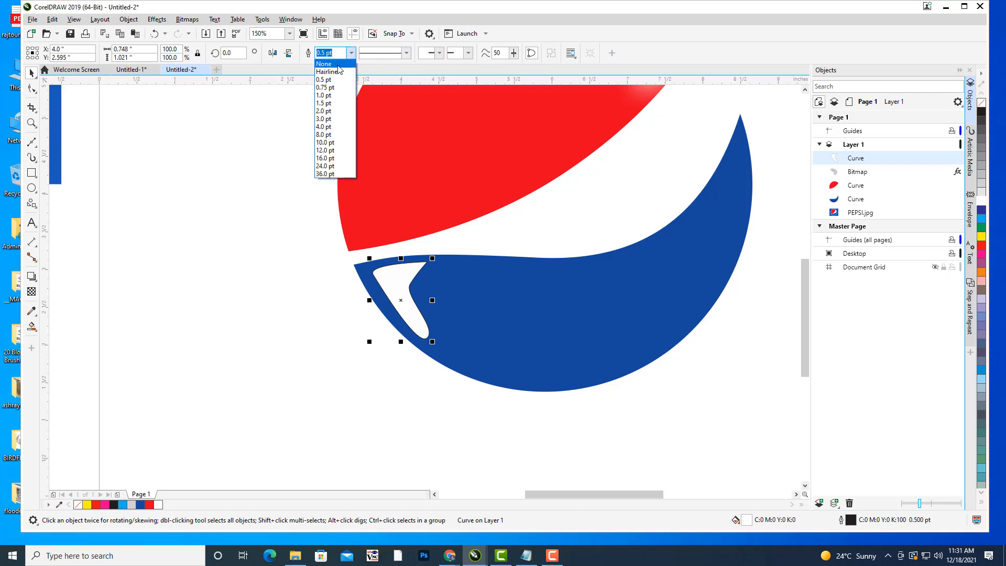
pyautogui.click(339, 65)
pyautogui.click(237, 209)
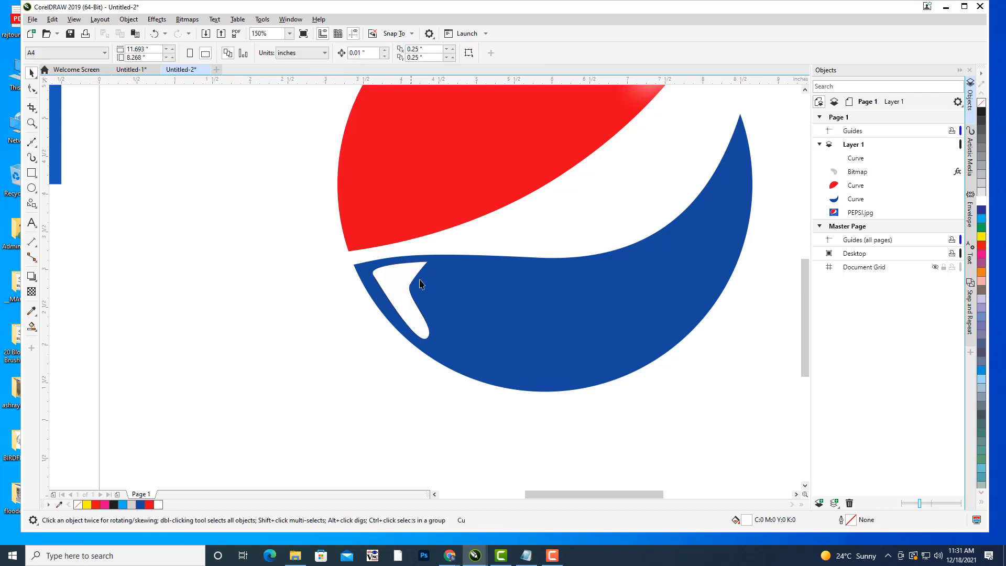
# Convert the blue shape's white highlight to a 300 dpi CMYK Color (32-bit) bitmap with anti-aliasing and a transparent background
pyautogui.click(403, 272)
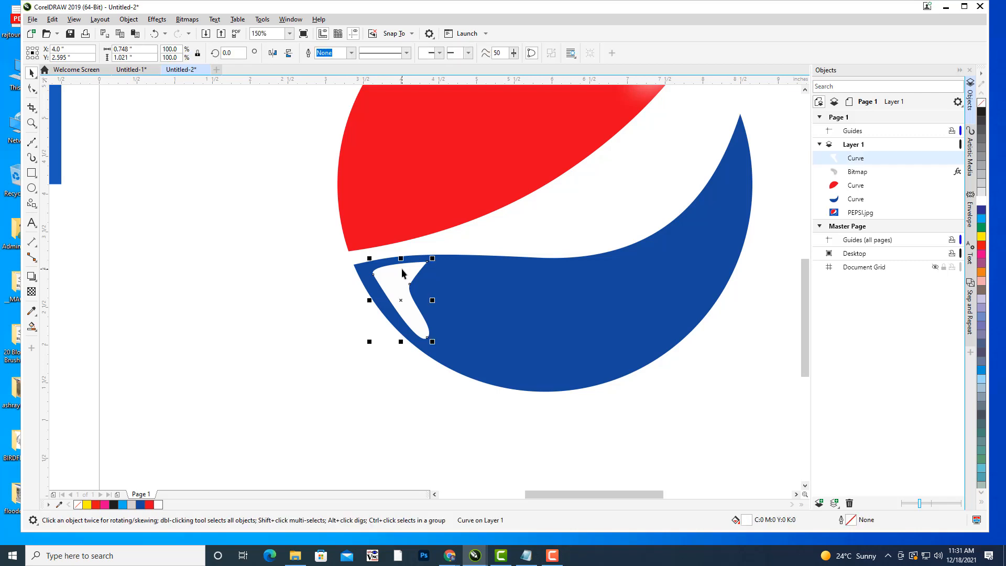
pyautogui.moveTo(450, 214); pyautogui.dragTo(459, 254)
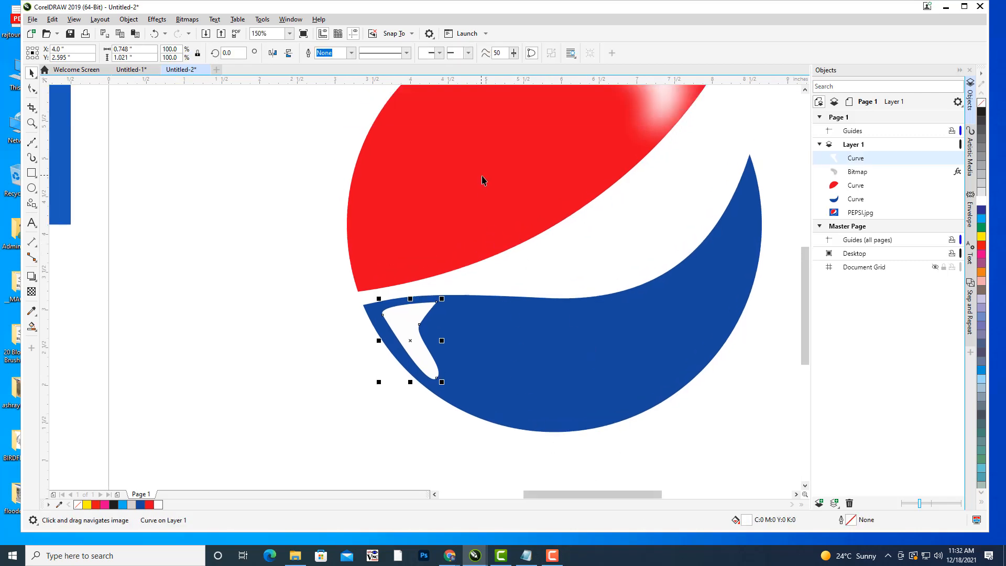
pyautogui.moveTo(500, 161); pyautogui.dragTo(551, 199)
pyautogui.scroll(-1, 521, 195)
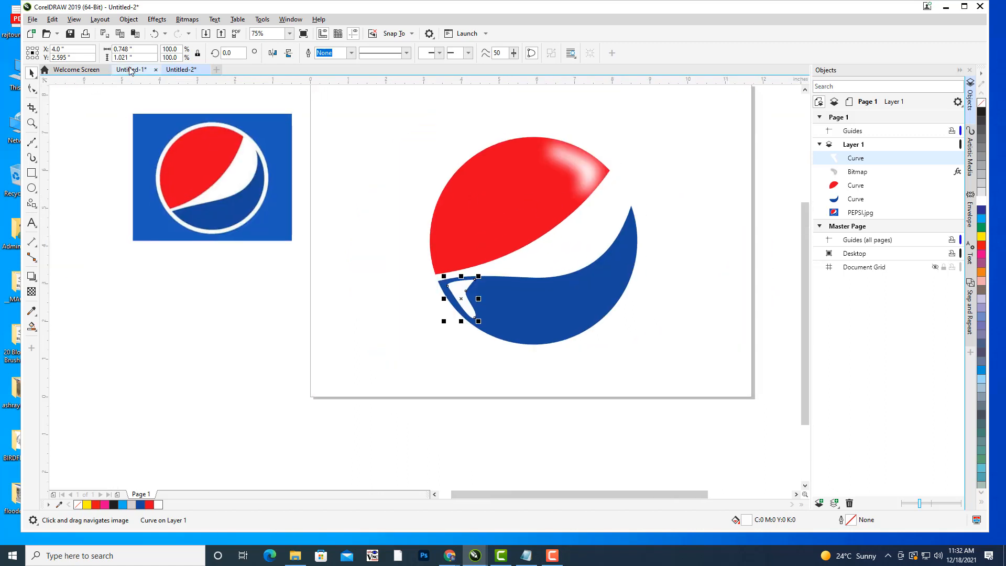
pyautogui.click(187, 19)
pyautogui.click(202, 33)
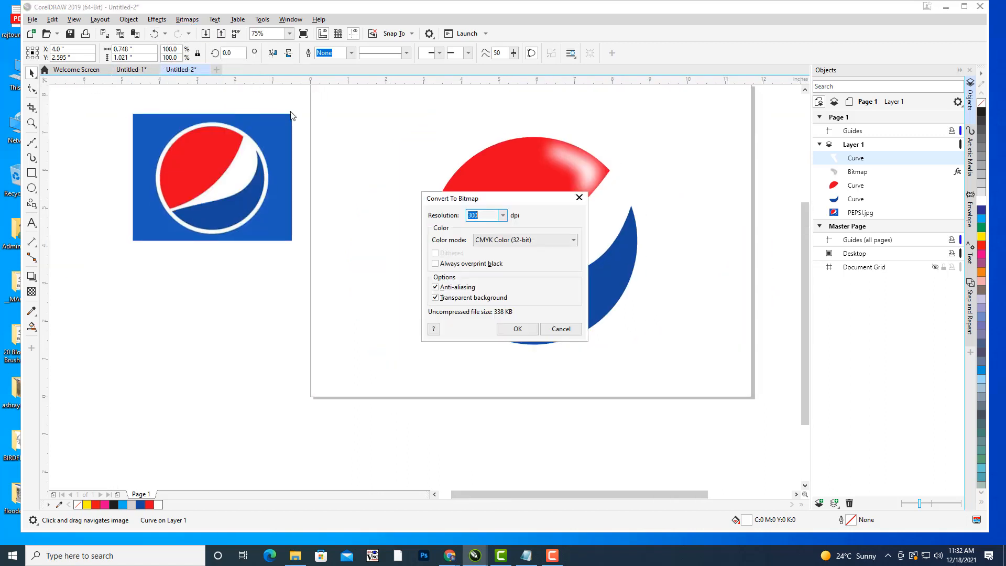
pyautogui.click(517, 329)
pyautogui.click(435, 328)
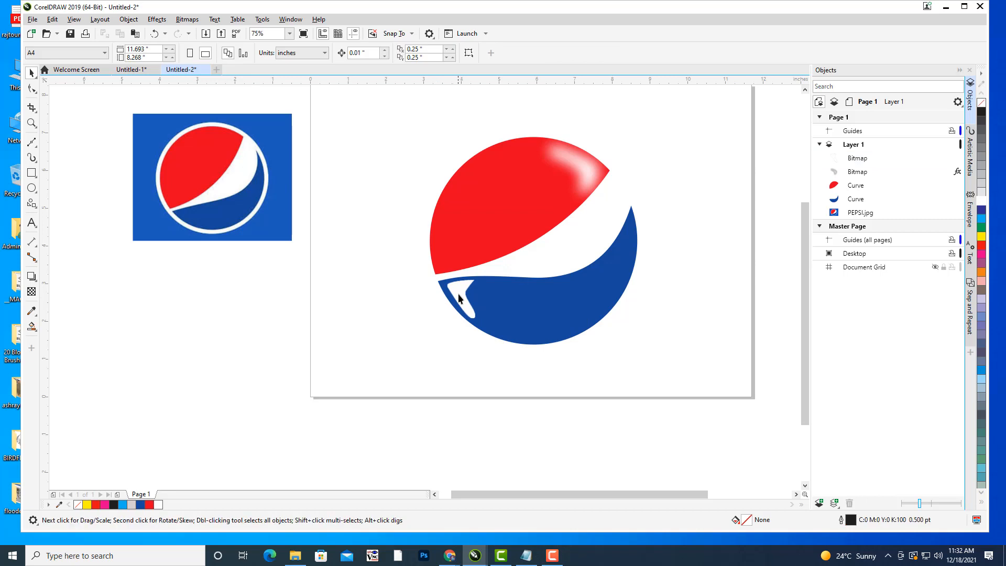
# Apply a Gaussian Blur with a radius of 49.2 pixels to the highlight bitmap on the blue shape
pyautogui.click(460, 298)
pyautogui.click(156, 19)
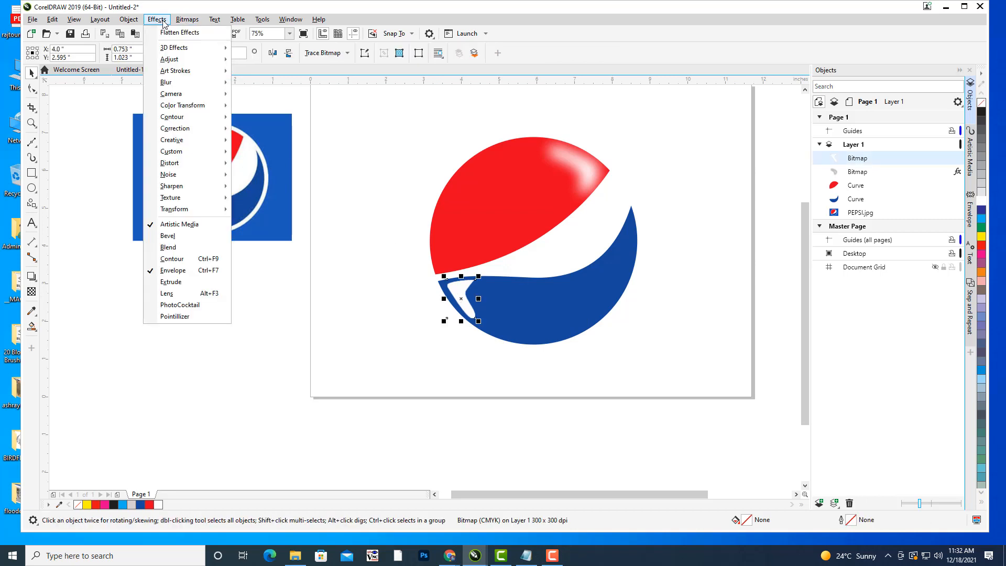
pyautogui.moveTo(165, 83)
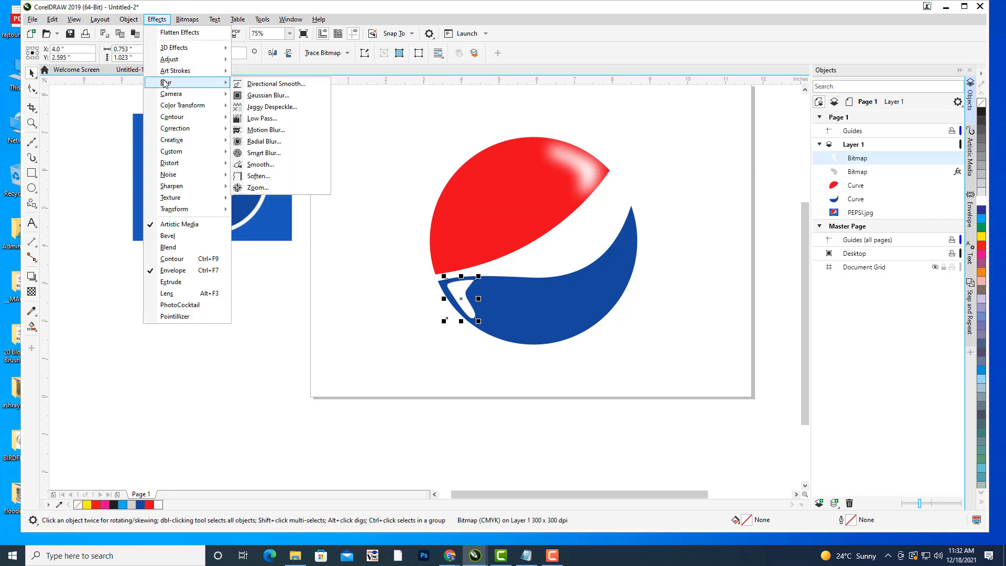
pyautogui.click(268, 95)
pyautogui.moveTo(467, 237); pyautogui.dragTo(708, 257)
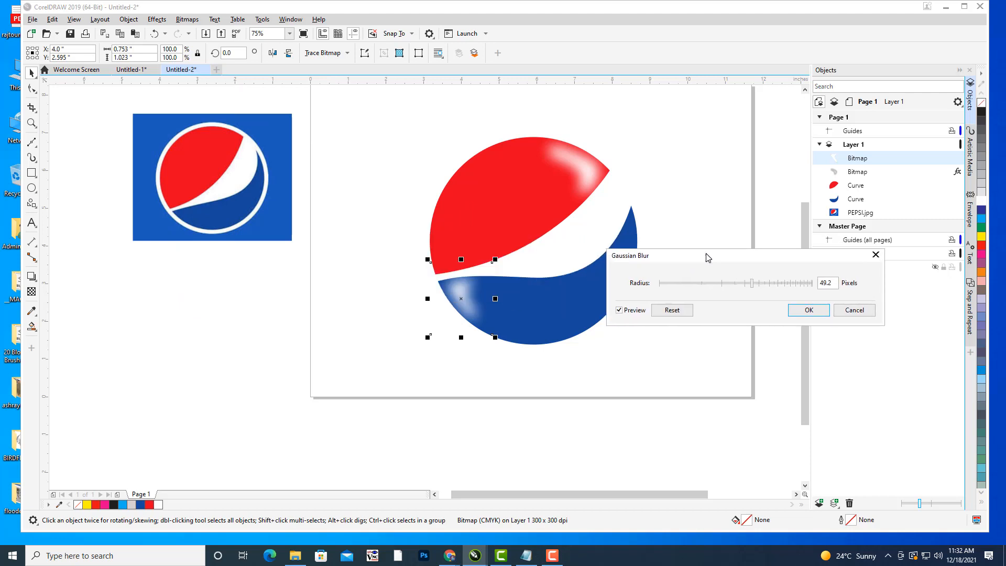
pyautogui.click(815, 315)
pyautogui.click(728, 285)
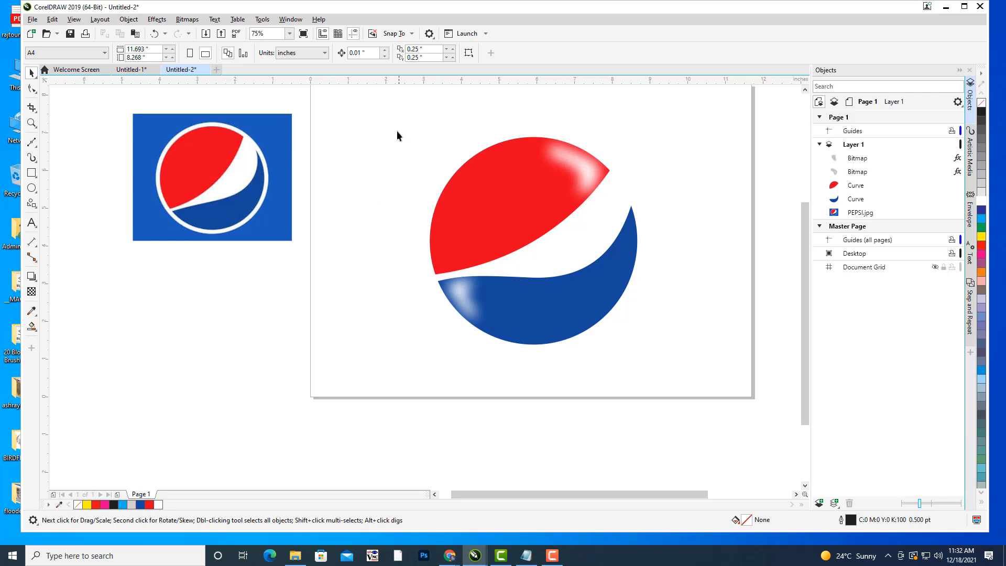
# Group the red shape, blue shape and both highlight bitmaps, and scale the group down slightly about its centre
pyautogui.moveTo(392, 117); pyautogui.dragTo(709, 398)
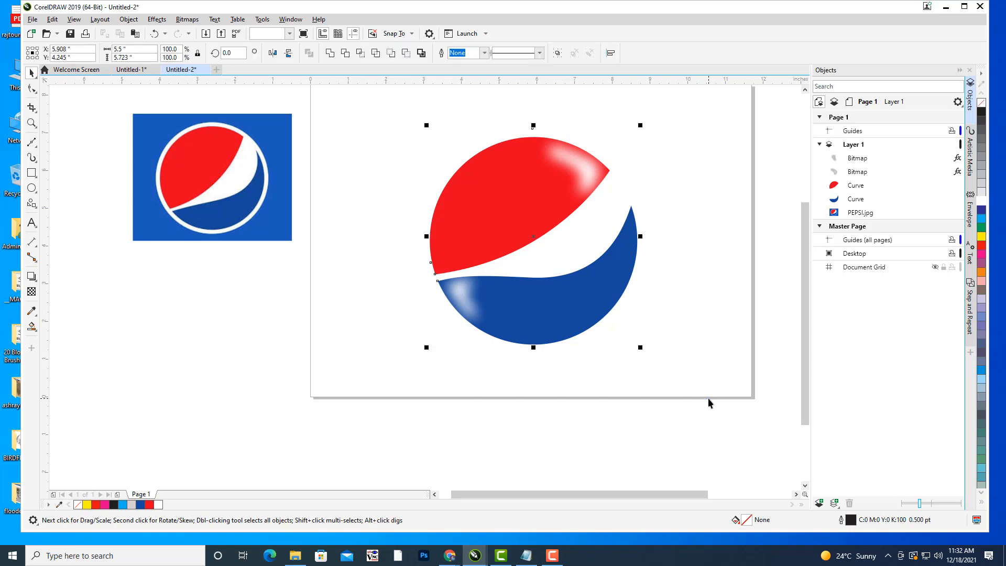
pyautogui.moveTo(699, 262); pyautogui.dragTo(690, 305)
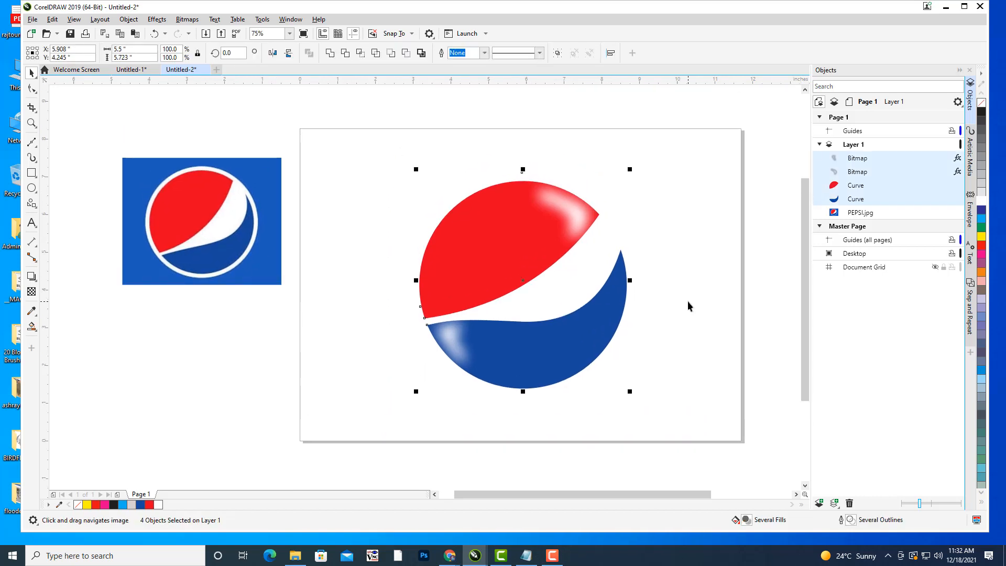
pyautogui.hotkey('ctrl', 'g')
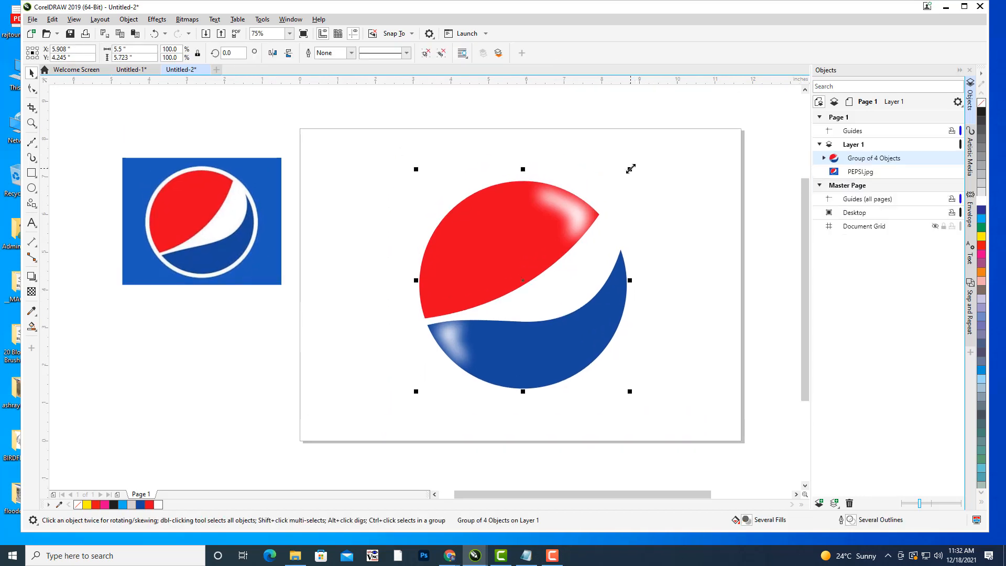
pyautogui.moveTo(630, 168); pyautogui.dragTo(608, 198)
pyautogui.click(658, 226)
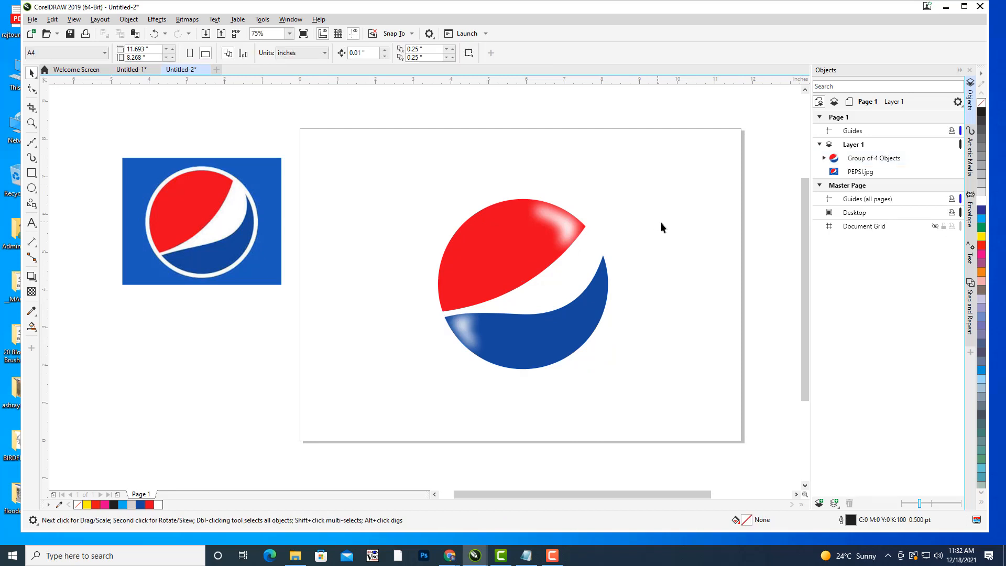
# Create a page-sized rectangle of 11.693 by 8.268 inches behind the logo artwork
pyautogui.moveTo(661, 222); pyautogui.dragTo(661, 225)
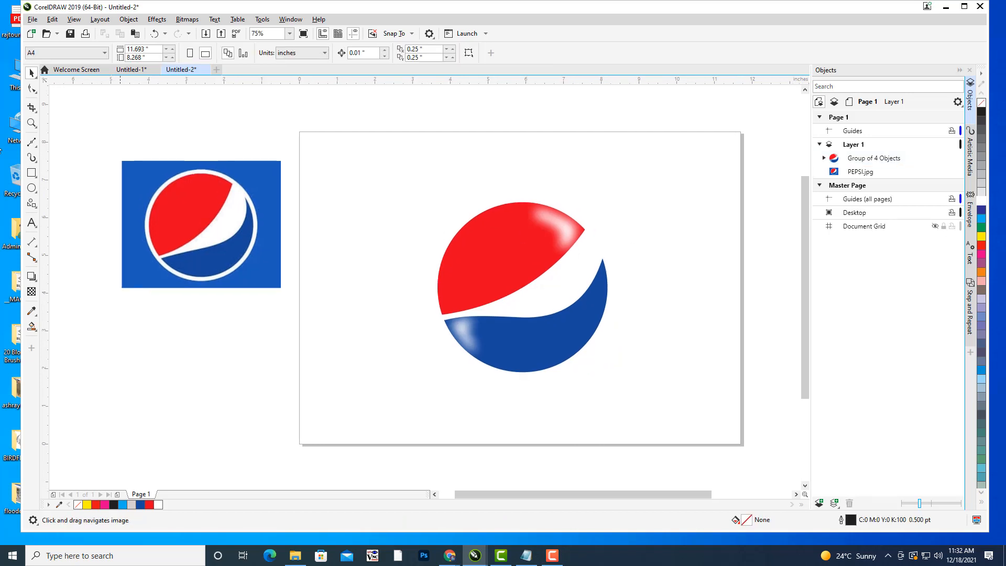
pyautogui.doubleClick(32, 174)
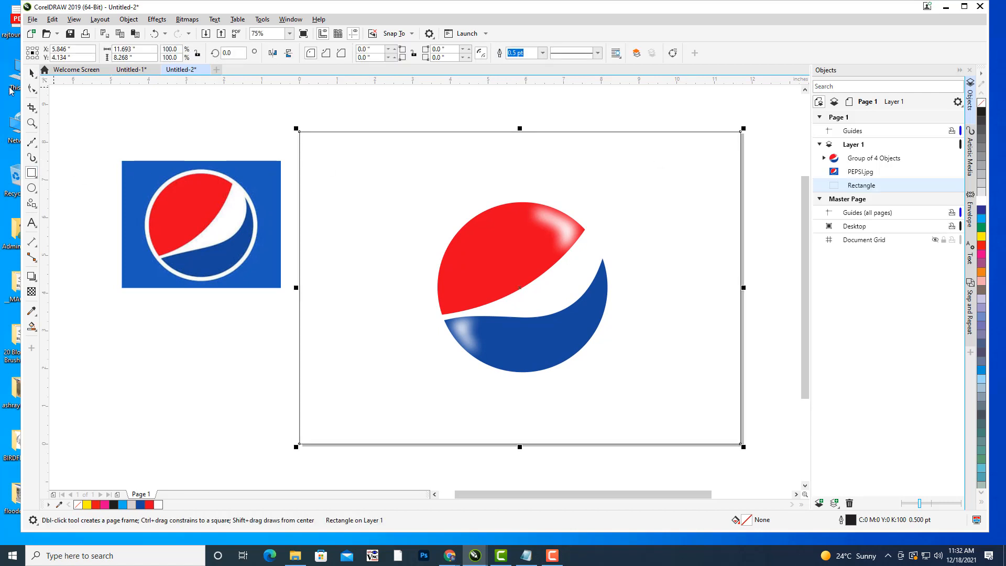
pyautogui.press('space')
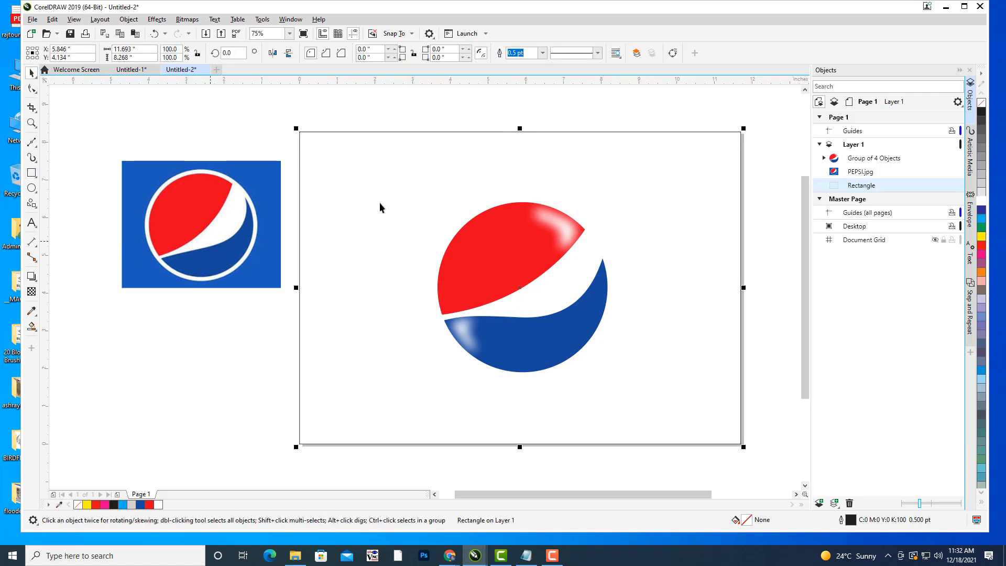
# Fill the page-sized rectangle with the blue background color (#005CBB) sampled from the reference image
pyautogui.click(31, 310)
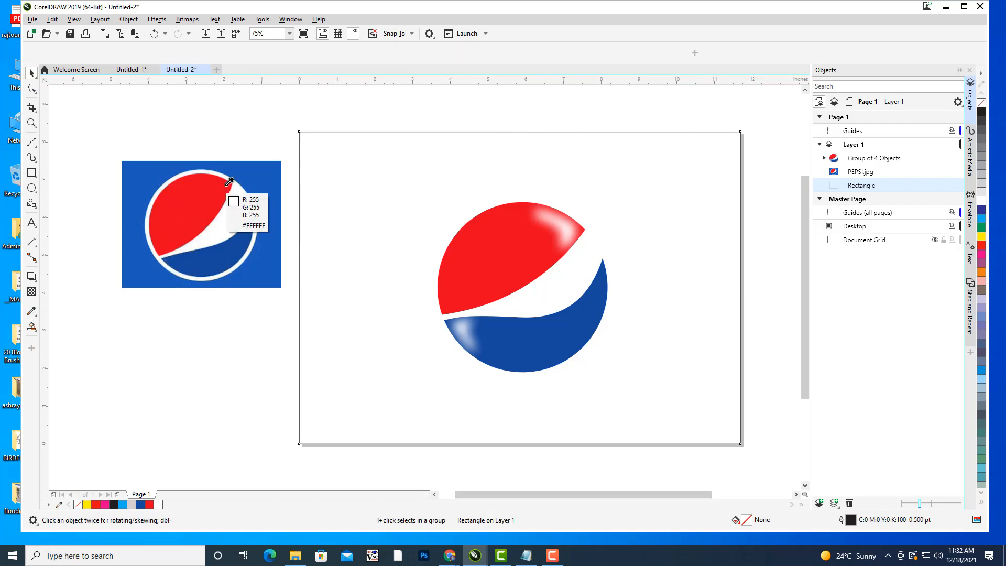
pyautogui.click(268, 175)
pyautogui.click(372, 166)
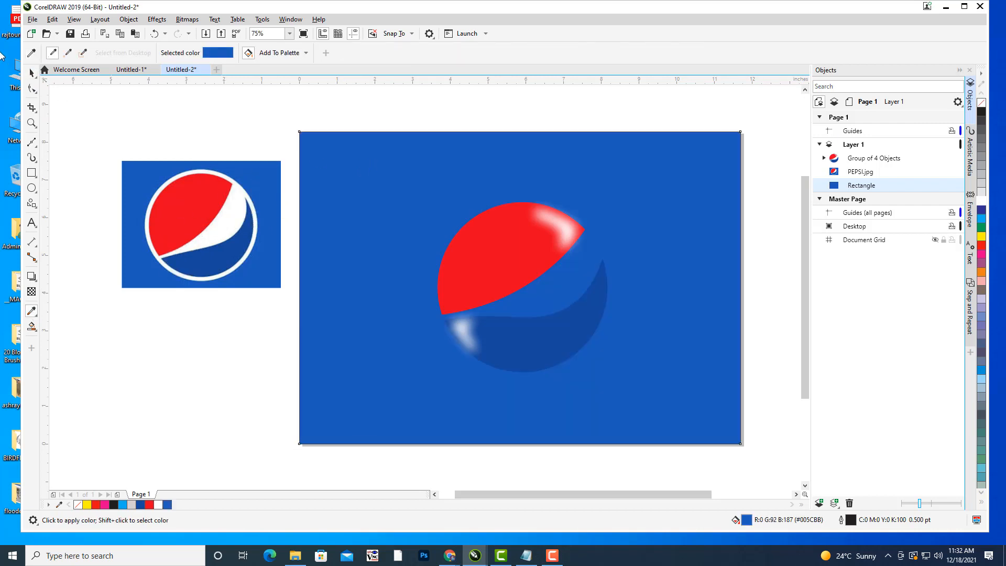
pyautogui.click(32, 53)
pyautogui.click(104, 88)
pyautogui.click(31, 73)
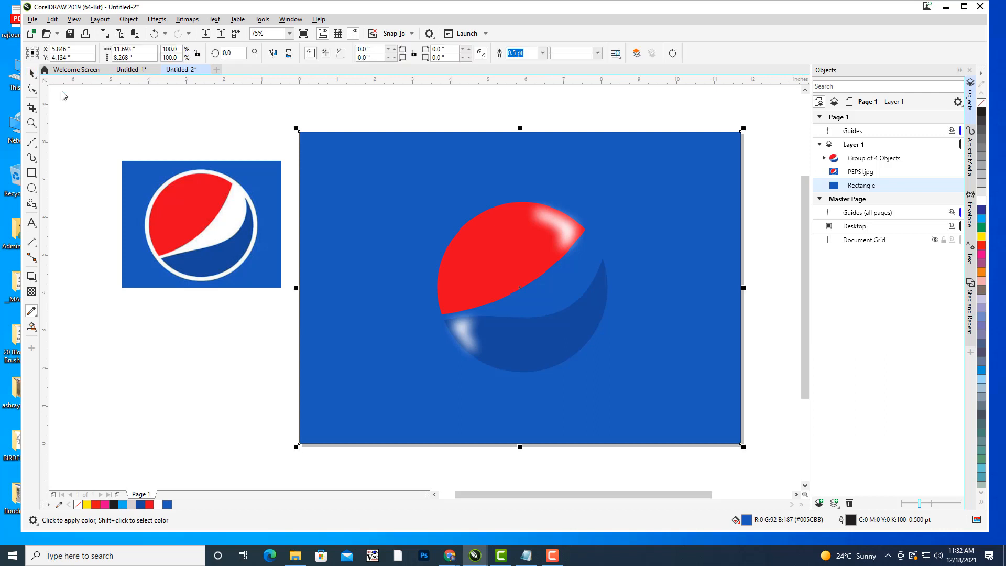
pyautogui.click(101, 109)
# Start drawing an ellipse for the logo with the Ellipse tool
pyautogui.click(32, 188)
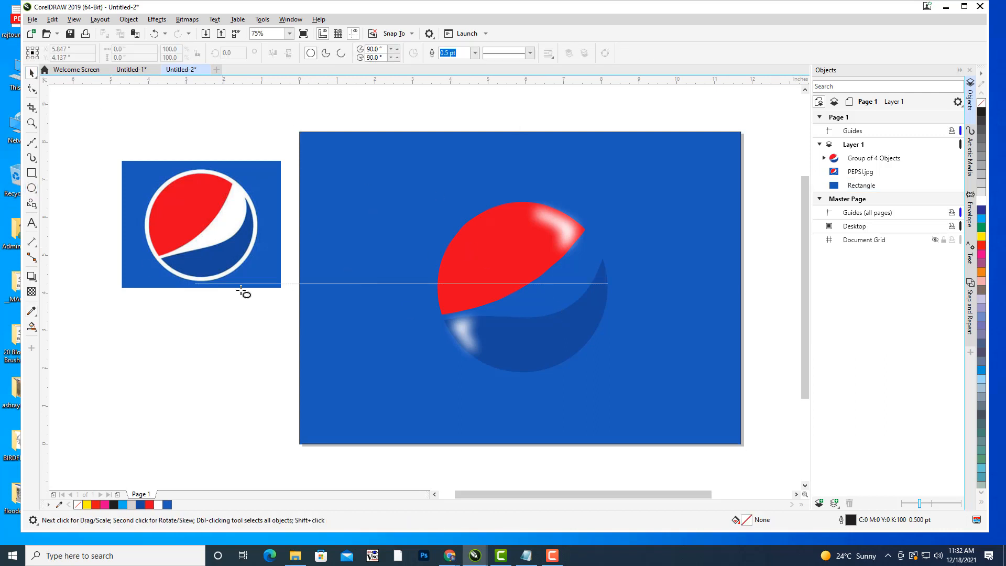
# Draw a white circle about 3.7 inches in diameter below the reference image and remove its outline
pyautogui.moveTo(241, 291); pyautogui.dragTo(294, 264)
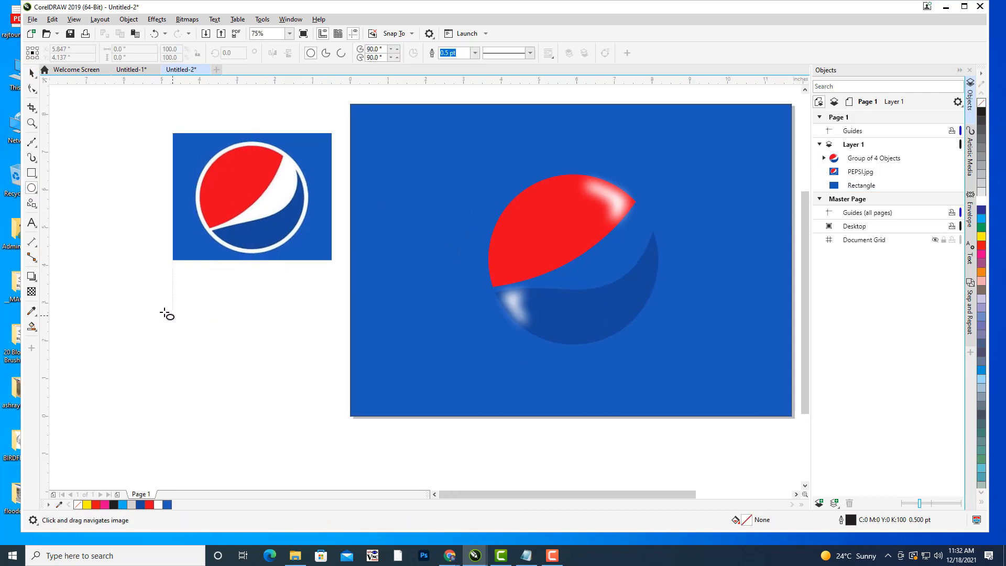
pyautogui.moveTo(155, 303); pyautogui.dragTo(298, 427)
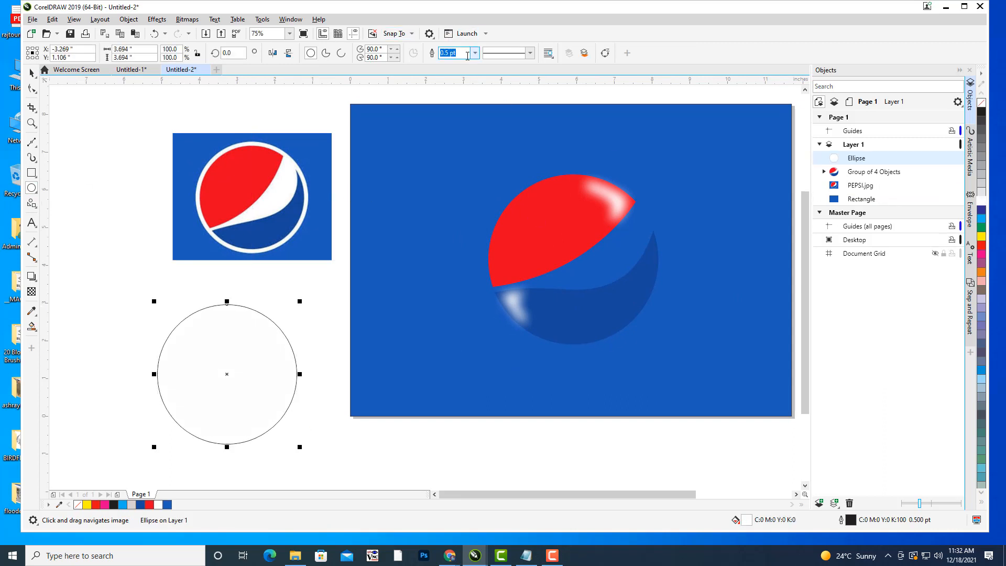
pyautogui.click(475, 54)
pyautogui.click(451, 70)
pyautogui.click(32, 73)
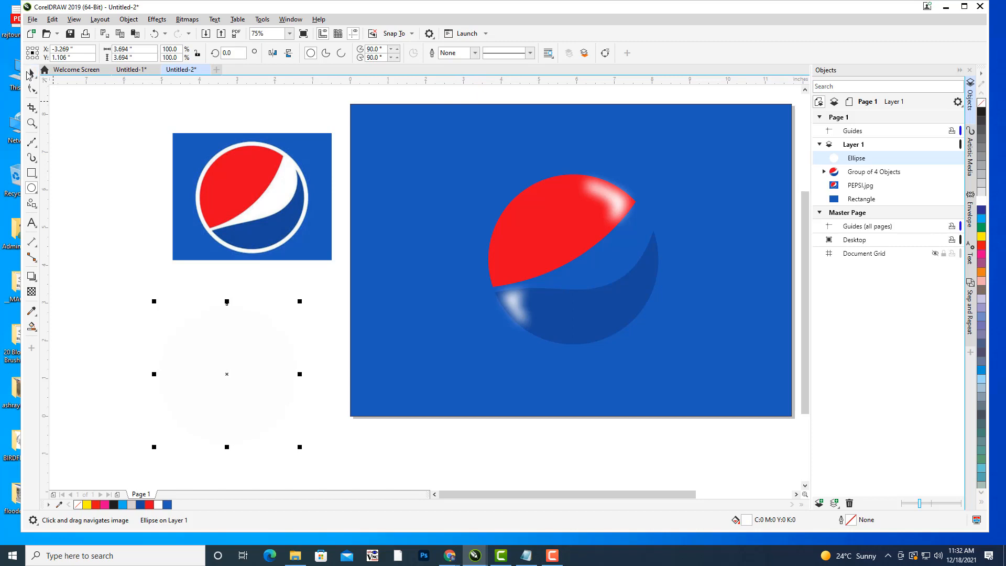
# Centre the white circle on the logo, enlarge it to about 4.97 inches and stack it just above the background rectangle
pyautogui.moveTo(225, 373); pyautogui.dragTo(575, 259)
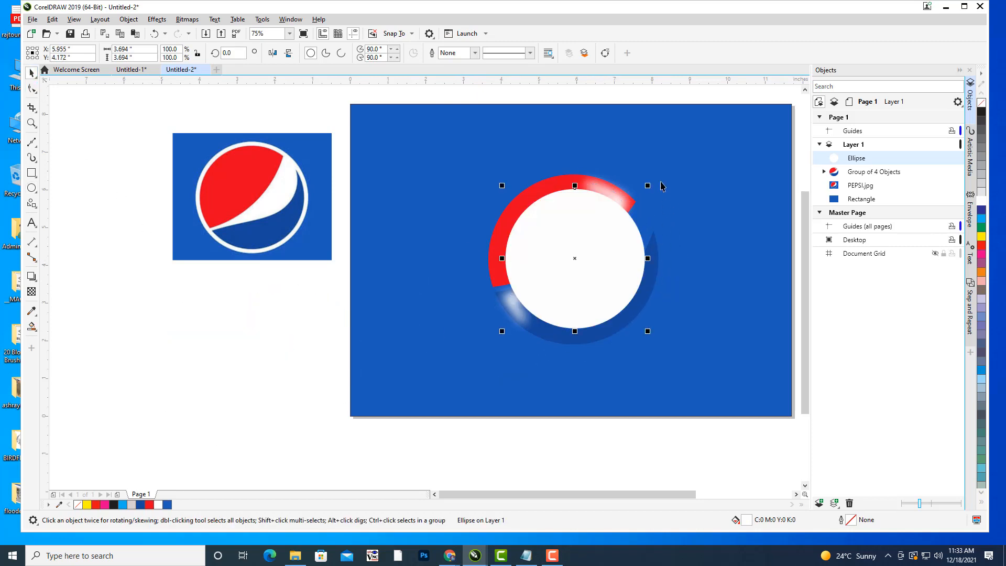
pyautogui.moveTo(649, 185); pyautogui.dragTo(672, 160)
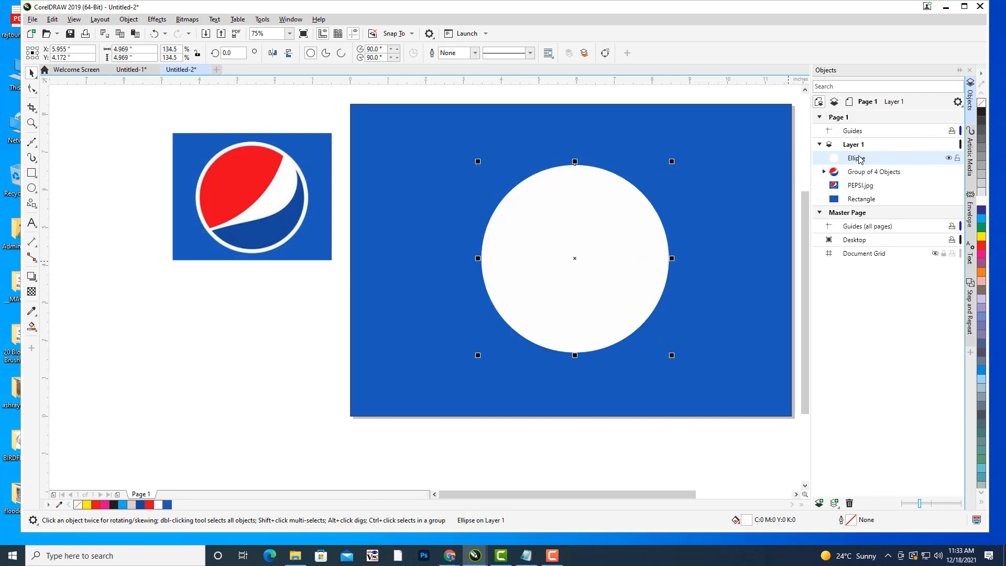
pyautogui.moveTo(860, 157); pyautogui.dragTo(863, 191)
pyautogui.moveTo(454, 194); pyautogui.dragTo(380, 226)
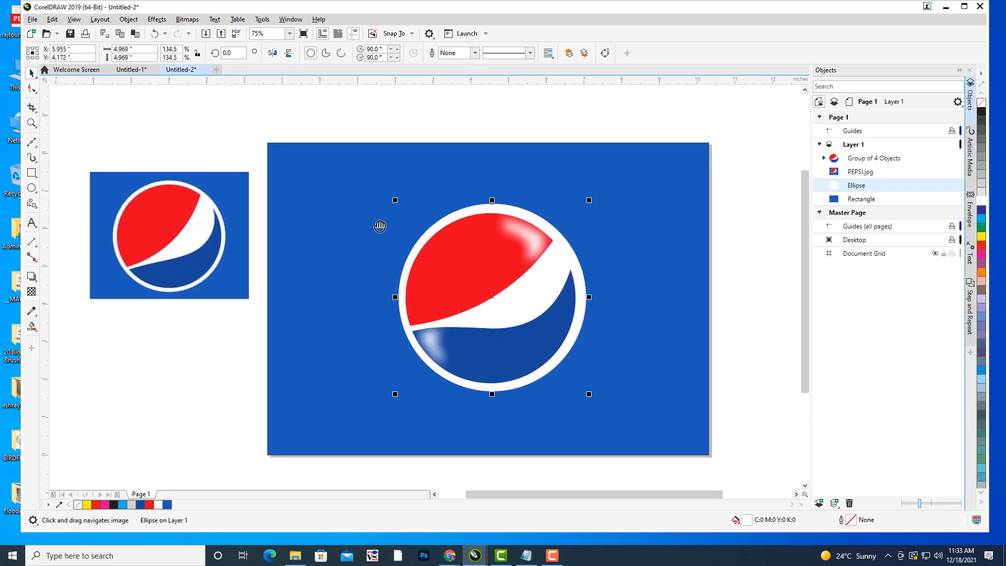
# Shrink the white circle to about 4.78 inches and nudge it to X 5.925, Y 4.142 for an even ring around the logo
pyautogui.click(858, 189)
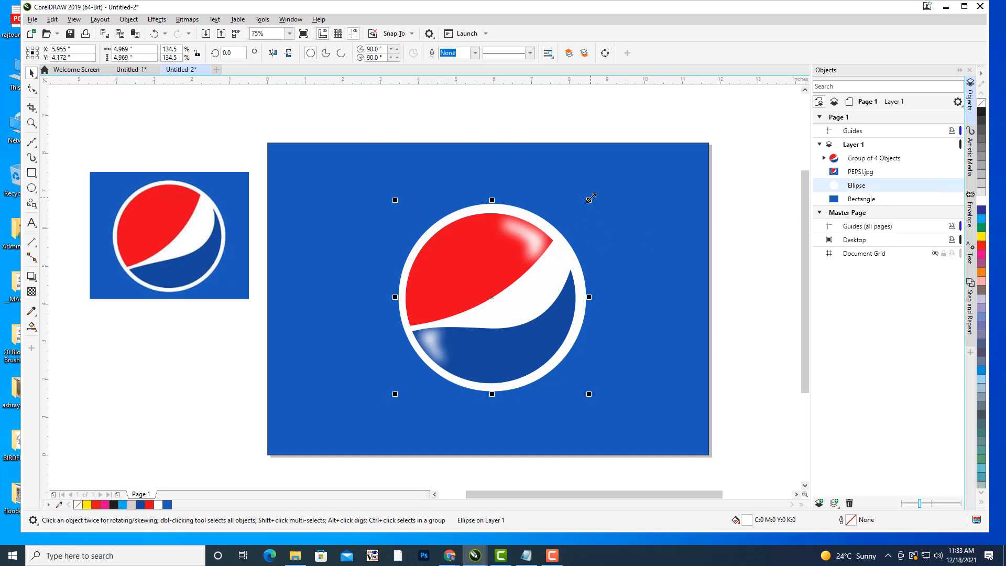
pyautogui.moveTo(589, 201); pyautogui.dragTo(587, 202)
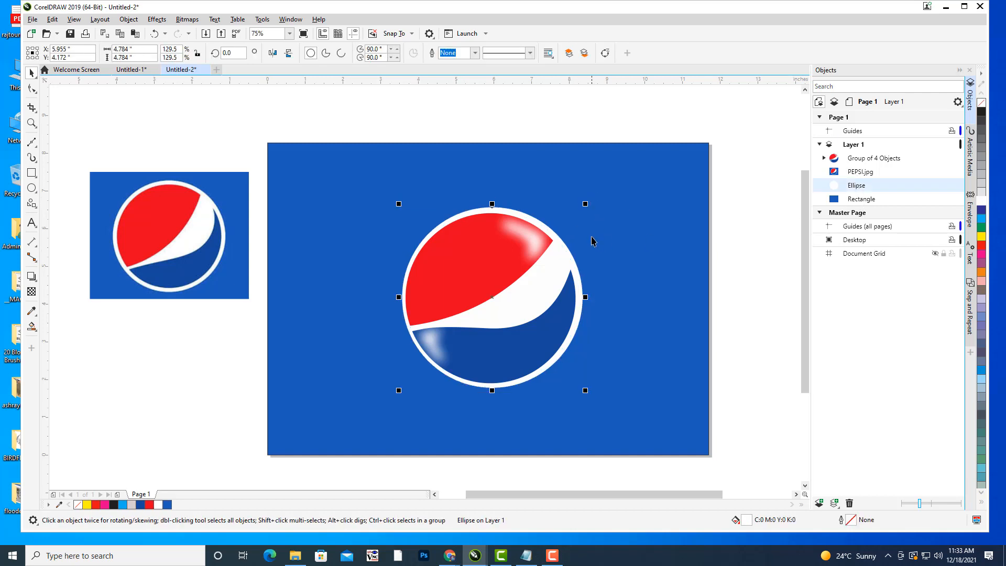
pyautogui.press('Left')
pyautogui.press('Left')
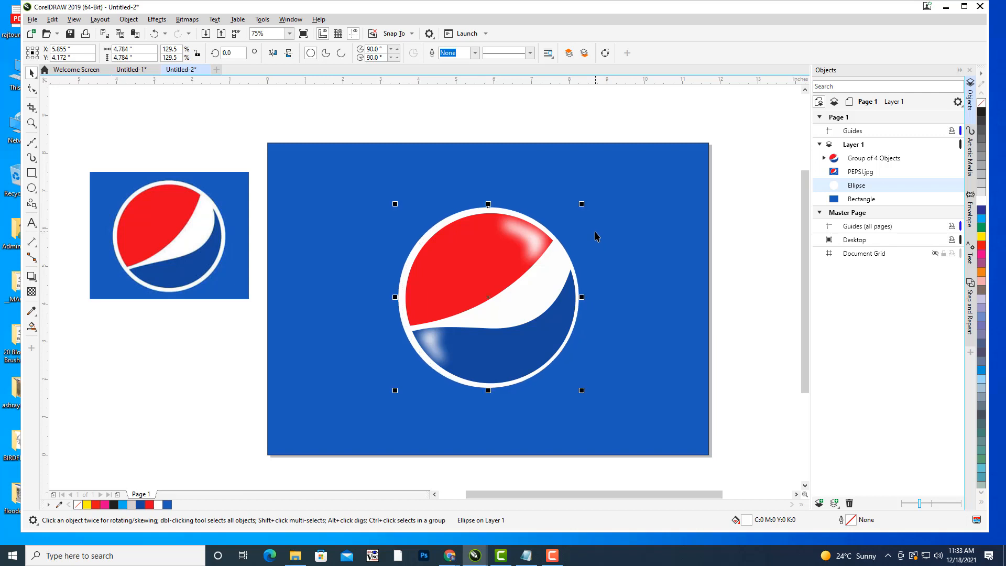
pyautogui.press('Right')
pyautogui.press('Right')
pyautogui.press('Right')
pyautogui.press('Right')
pyautogui.press('Right')
pyautogui.press('Down')
pyautogui.press('Down')
pyautogui.press('Down')
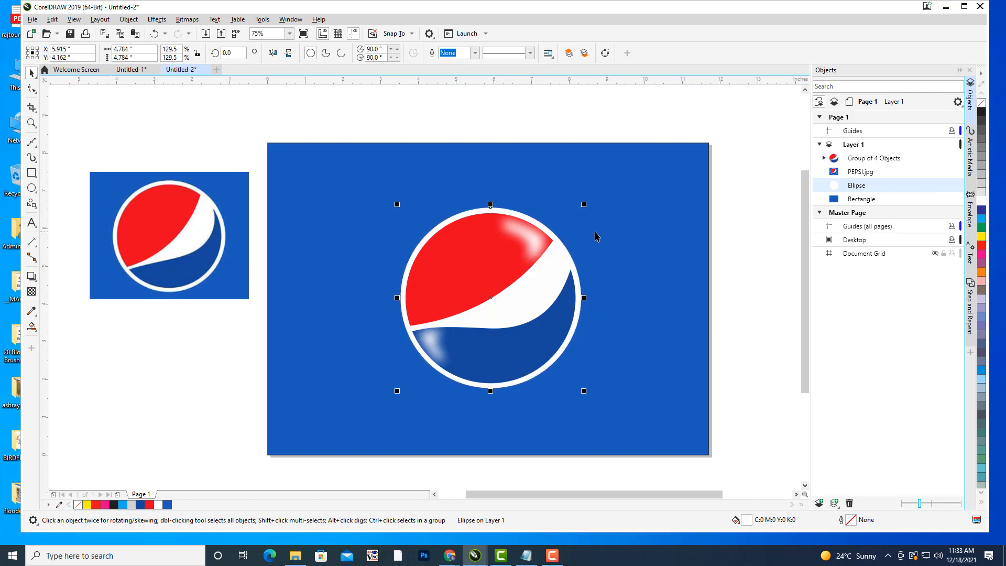
pyautogui.press('Right')
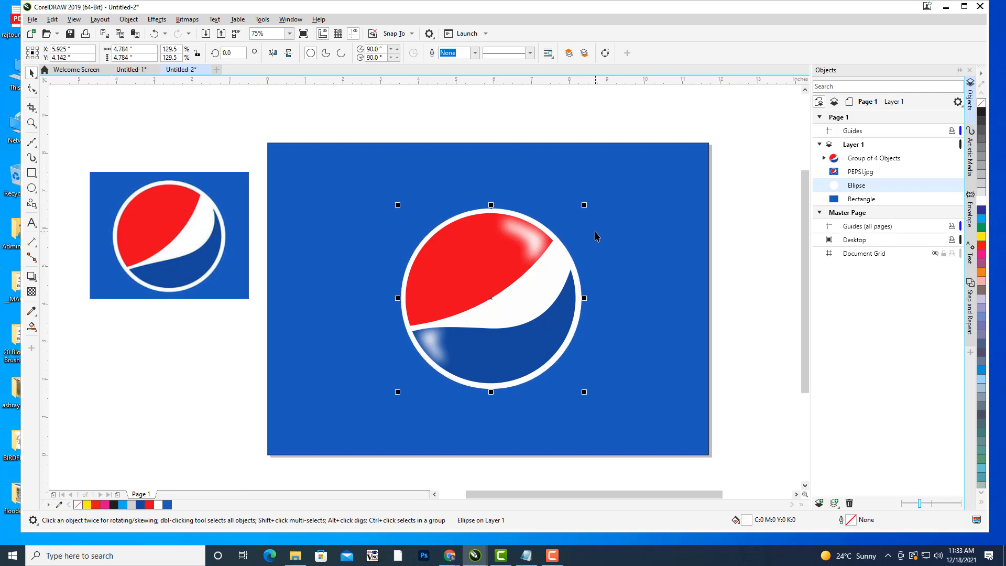
pyautogui.click(561, 118)
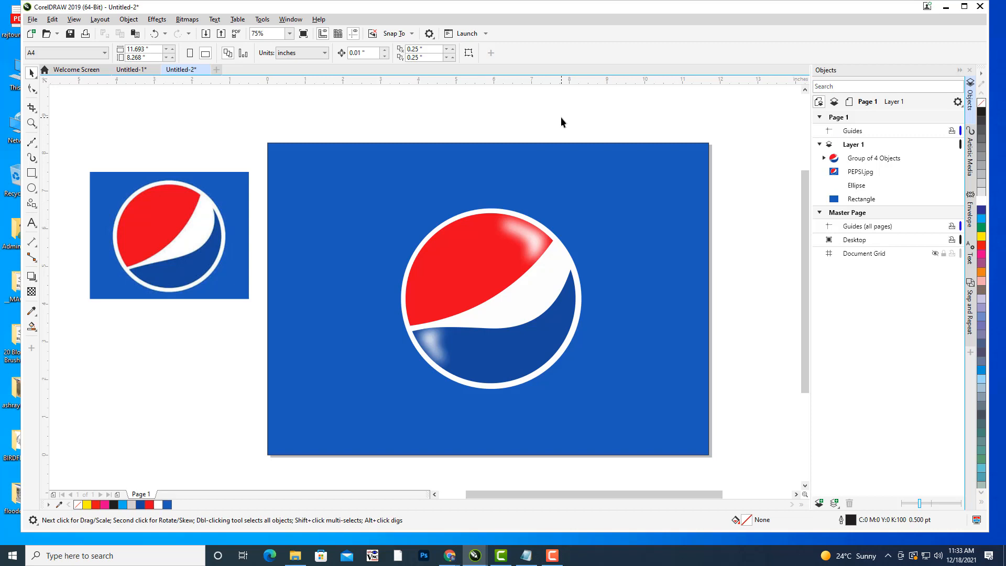
# Delete the PEPSI.jpg reference image beside the page
pyautogui.moveTo(570, 165); pyautogui.dragTo(585, 153)
pyautogui.click(168, 214)
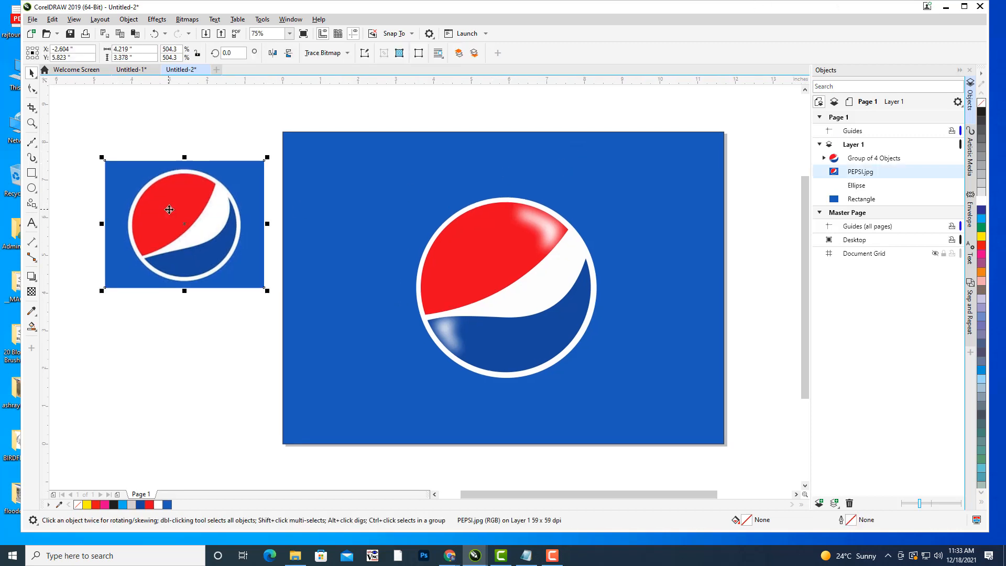
pyautogui.press('Delete')
# Create a new single-page A4 landscape document in CMYK at 300 dpi, keeping the name Untitled-3
pyautogui.moveTo(653, 247); pyautogui.dragTo(628, 237)
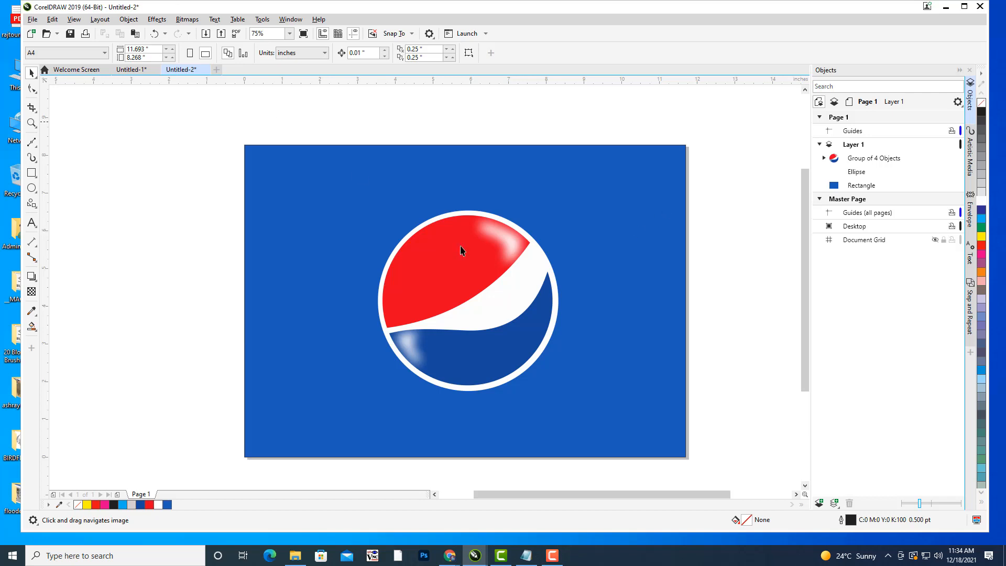
pyautogui.moveTo(627, 210); pyautogui.dragTo(618, 212)
pyautogui.click(32, 20)
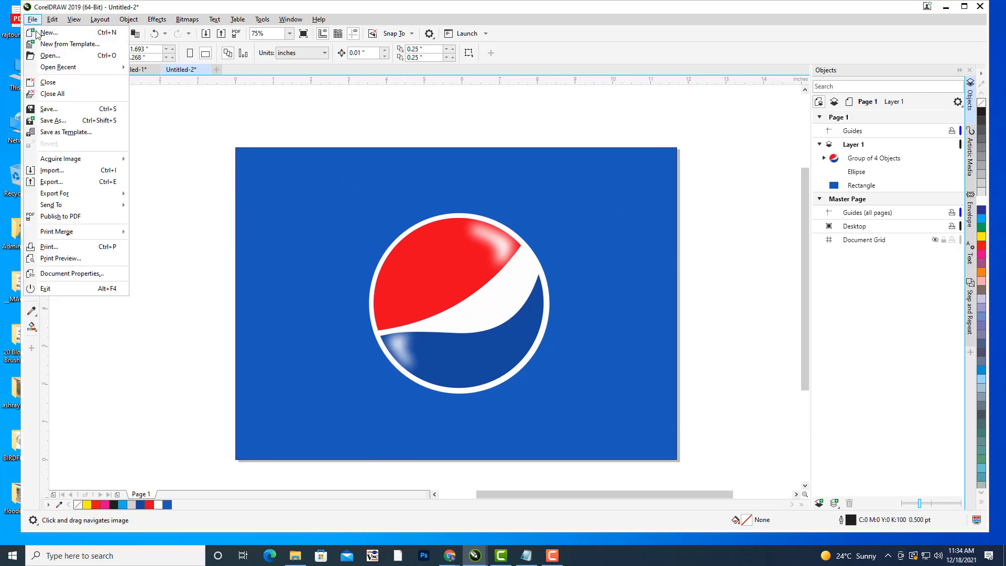
pyautogui.click(47, 35)
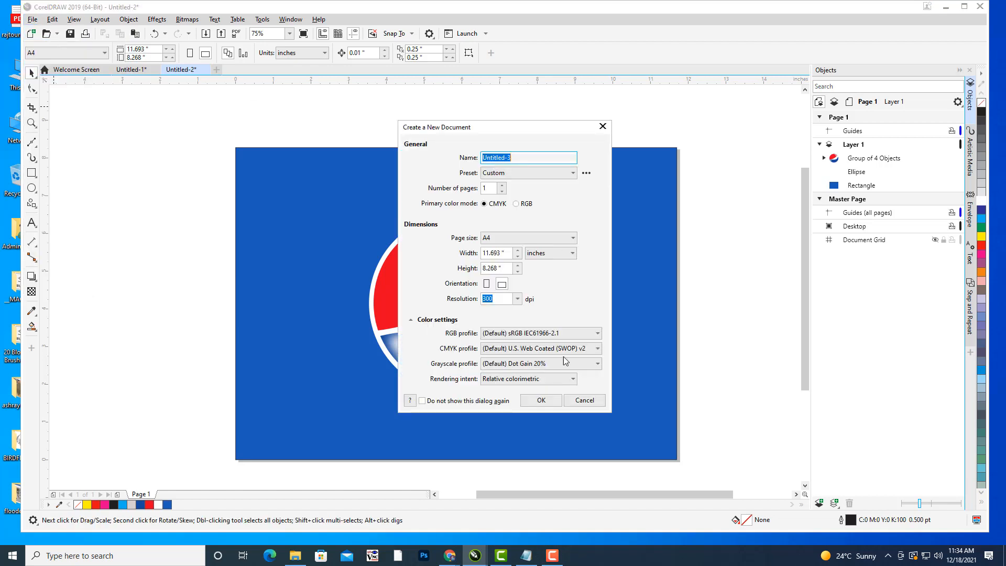
pyautogui.click(542, 401)
pyautogui.moveTo(476, 254); pyautogui.dragTo(553, 241)
pyautogui.moveTo(556, 198)
pyautogui.mouseDown()
pyautogui.moveTo(513, 206)
pyautogui.moveTo(551, 196)
pyautogui.mouseUp()
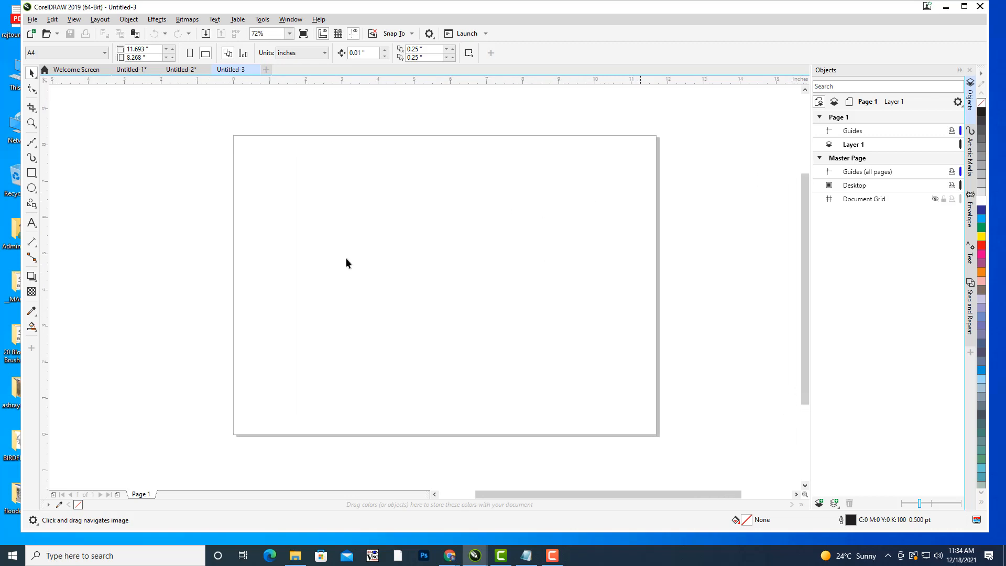
pyautogui.moveTo(503, 342); pyautogui.dragTo(535, 349)
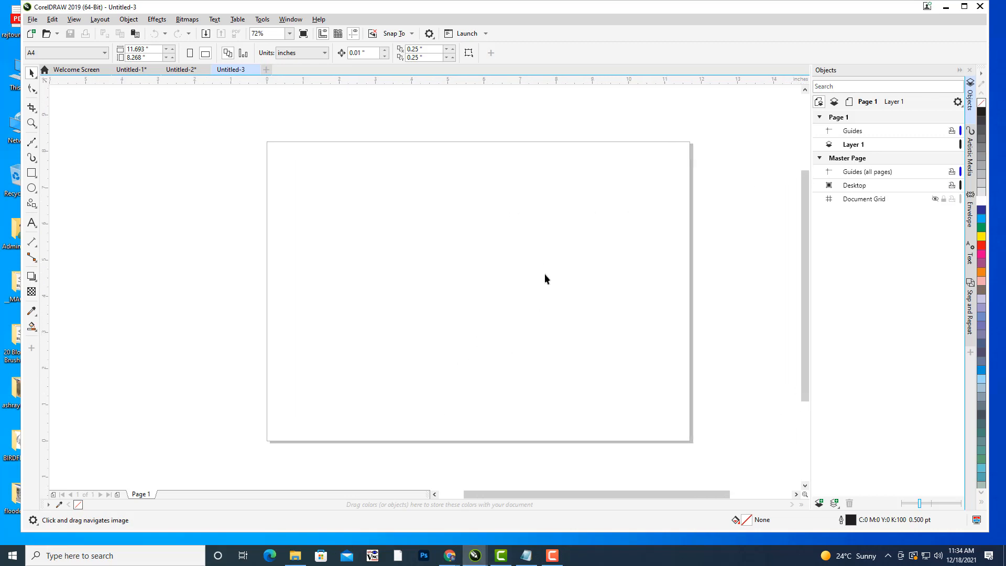
pyautogui.moveTo(587, 218); pyautogui.dragTo(566, 218)
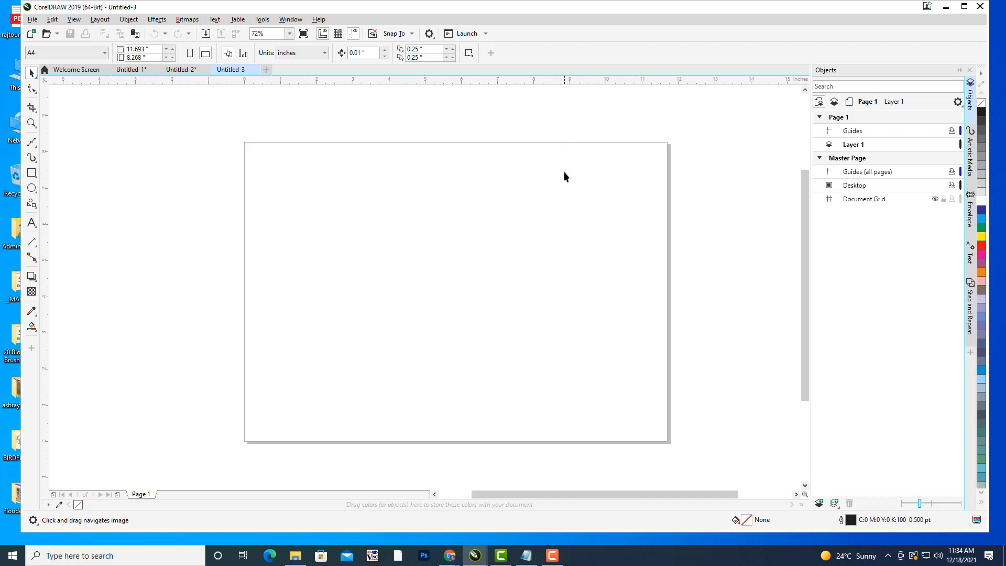
pyautogui.moveTo(565, 172)
pyautogui.mouseDown()
pyautogui.moveTo(578, 176)
pyautogui.moveTo(568, 175)
pyautogui.mouseUp()
pyautogui.moveTo(622, 192); pyautogui.dragTo(617, 184)
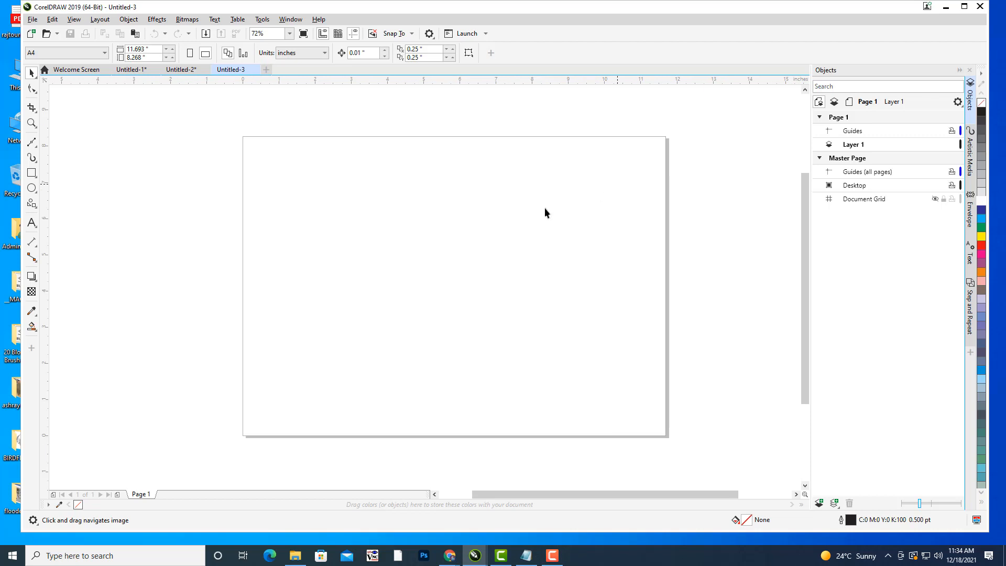
# Draw a circle about 5.5 inches in diameter in the middle area of the blank page
pyautogui.click(32, 188)
pyautogui.moveTo(511, 225); pyautogui.dragTo(498, 218)
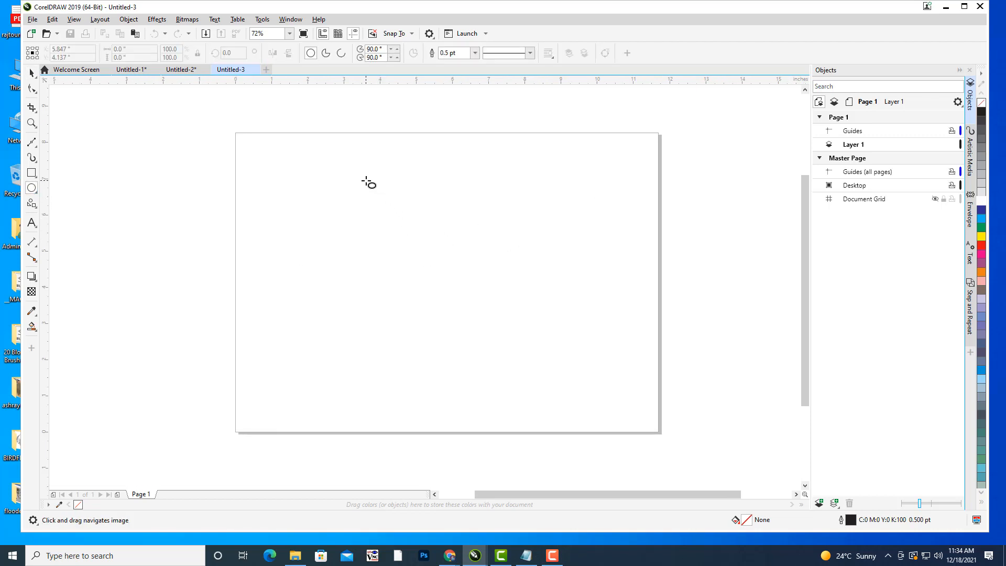
pyautogui.moveTo(367, 197); pyautogui.dragTo(546, 398)
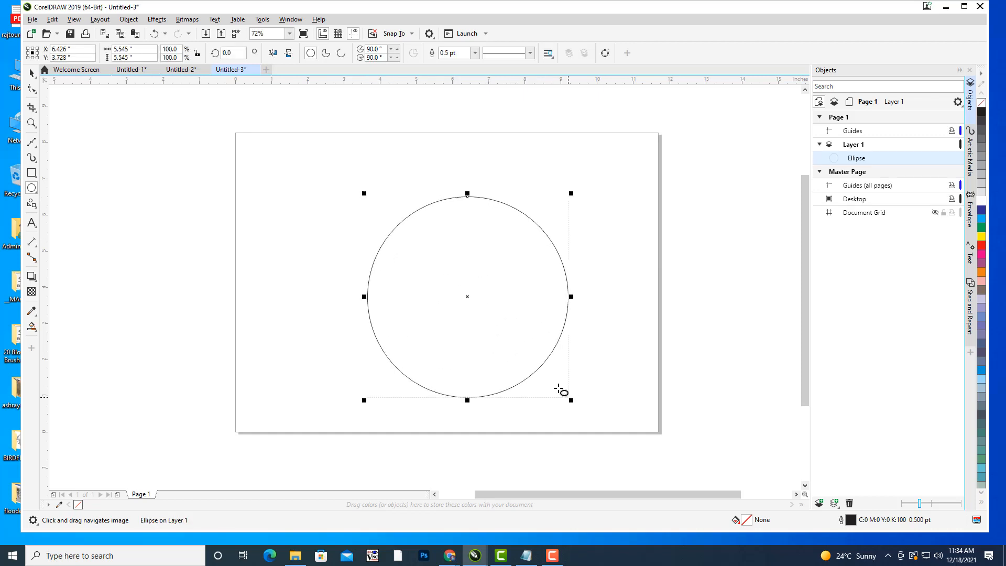
# Move the circle to the centre of the page and enlarge it slightly around its centre
pyautogui.click(31, 73)
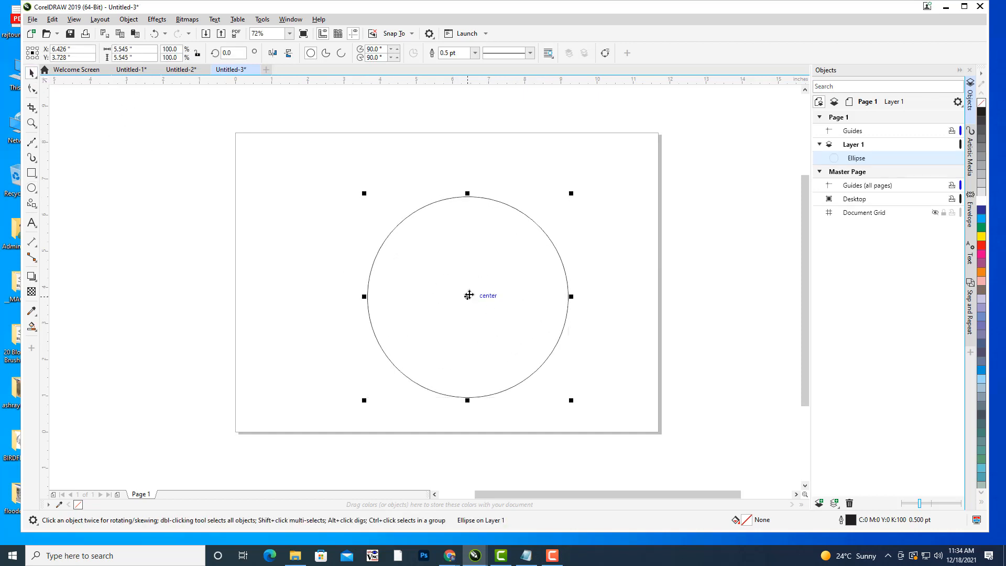
pyautogui.moveTo(469, 295); pyautogui.dragTo(448, 280)
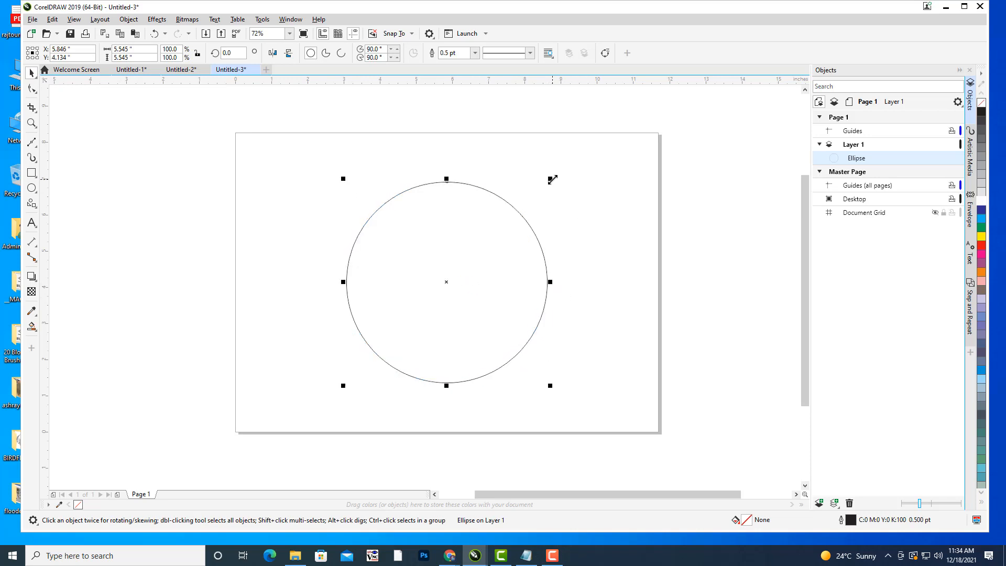
pyautogui.moveTo(553, 179); pyautogui.dragTo(561, 167)
pyautogui.click(591, 201)
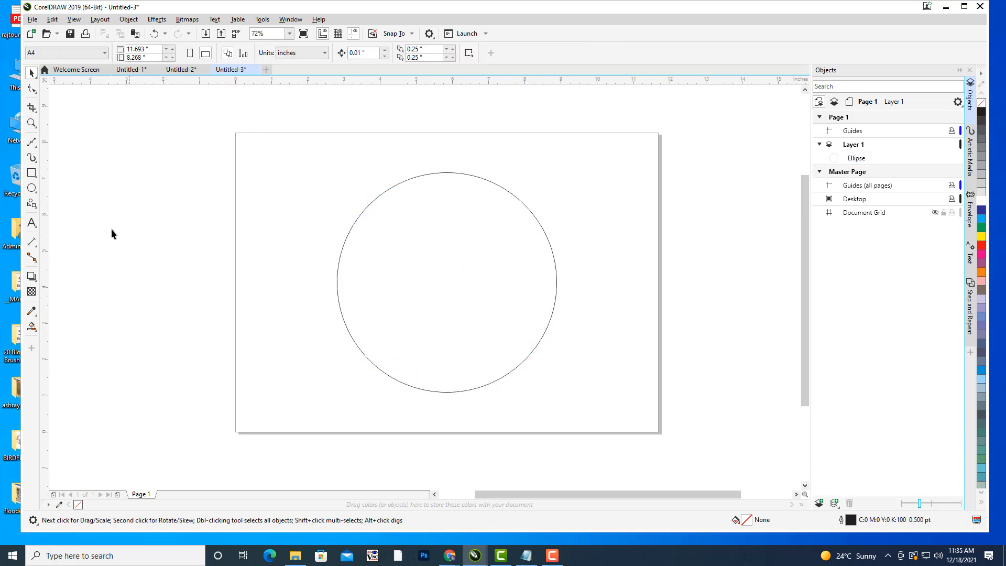
# Draw a three-node Bézier S-curve about 7.85 inches wide across the circle, extending past both of its sides
pyautogui.click(31, 148)
pyautogui.click(58, 166)
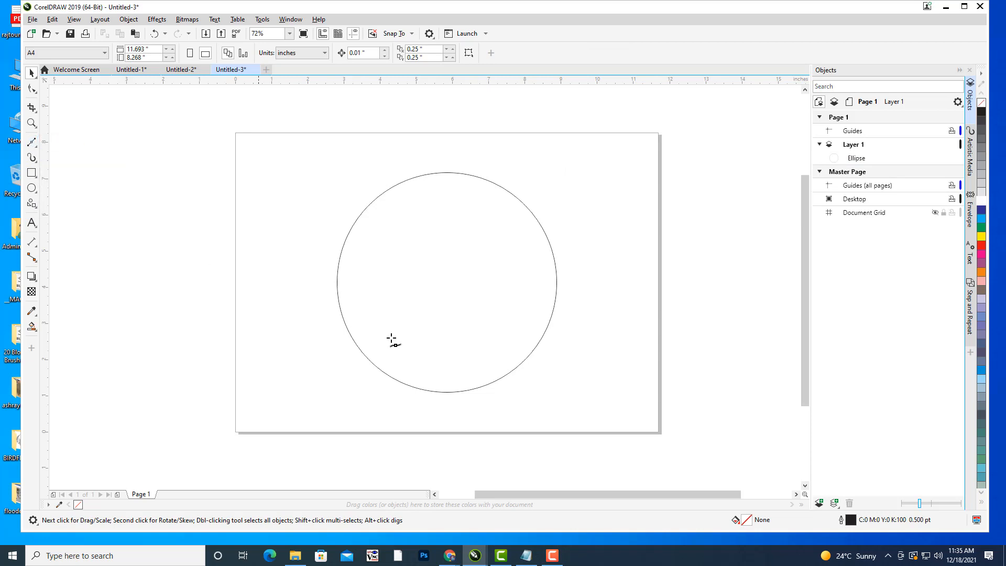
pyautogui.click(311, 293)
pyautogui.moveTo(446, 262); pyautogui.dragTo(511, 299)
pyautogui.press('space')
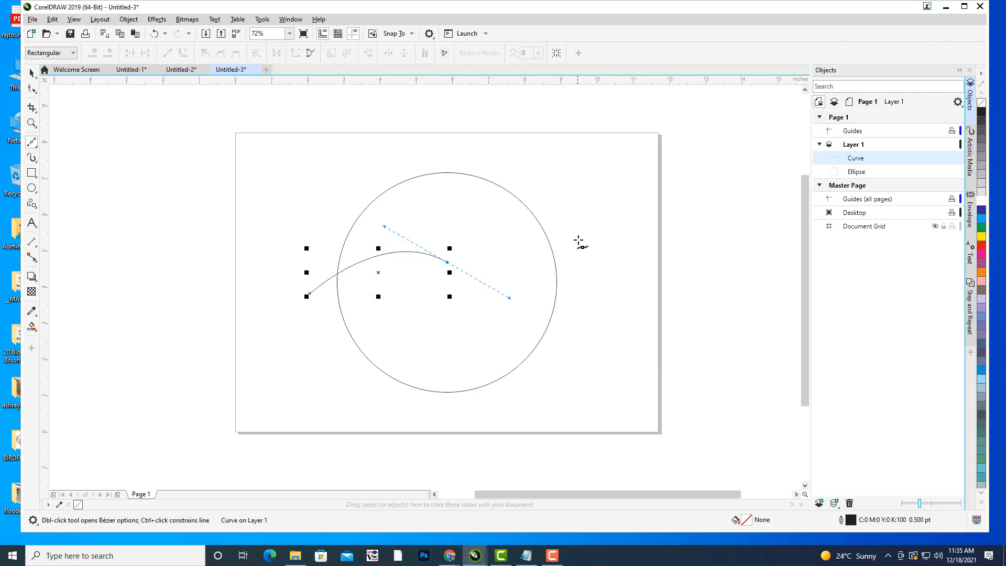
pyautogui.click(594, 214)
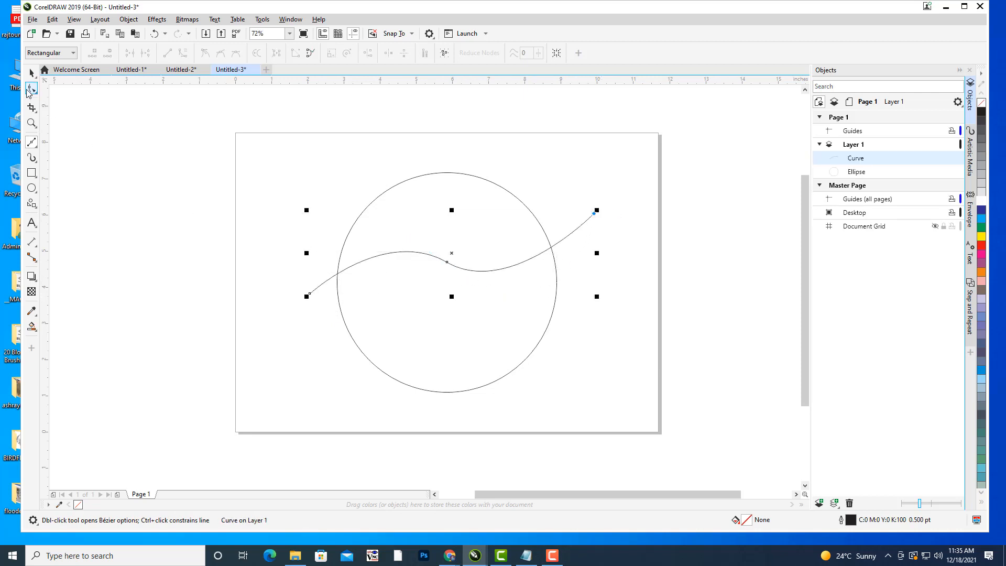
# Deepen both bends of the S-curve by steepening and lengthening the control handles of its middle node
pyautogui.click(30, 90)
pyautogui.click(448, 262)
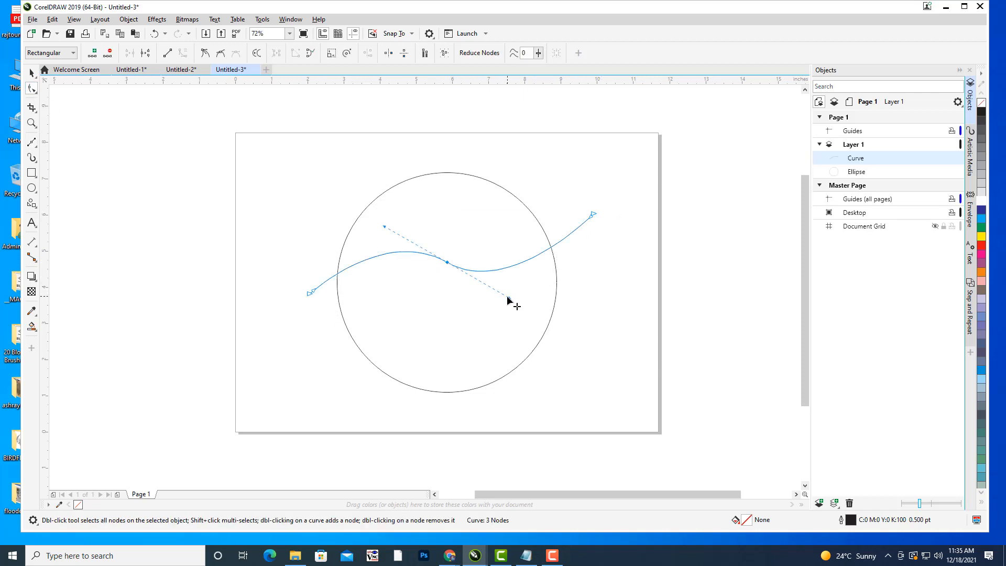
pyautogui.moveTo(507, 298); pyautogui.dragTo(521, 331)
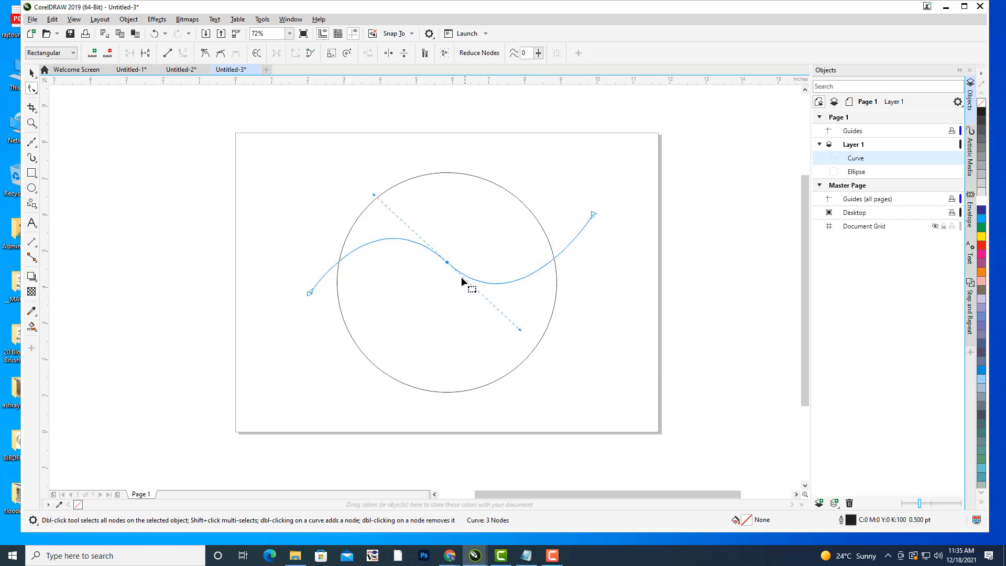
pyautogui.moveTo(447, 262); pyautogui.dragTo(444, 264)
pyautogui.click(32, 74)
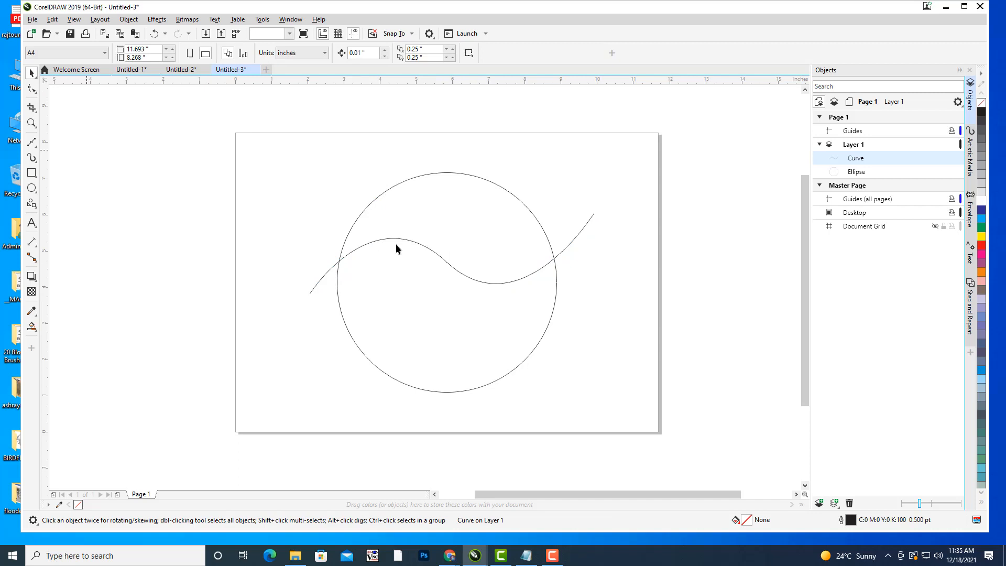
# Duplicate the S-curve and place the copy directly below the original to form a wavy band across the circle
pyautogui.click(570, 243)
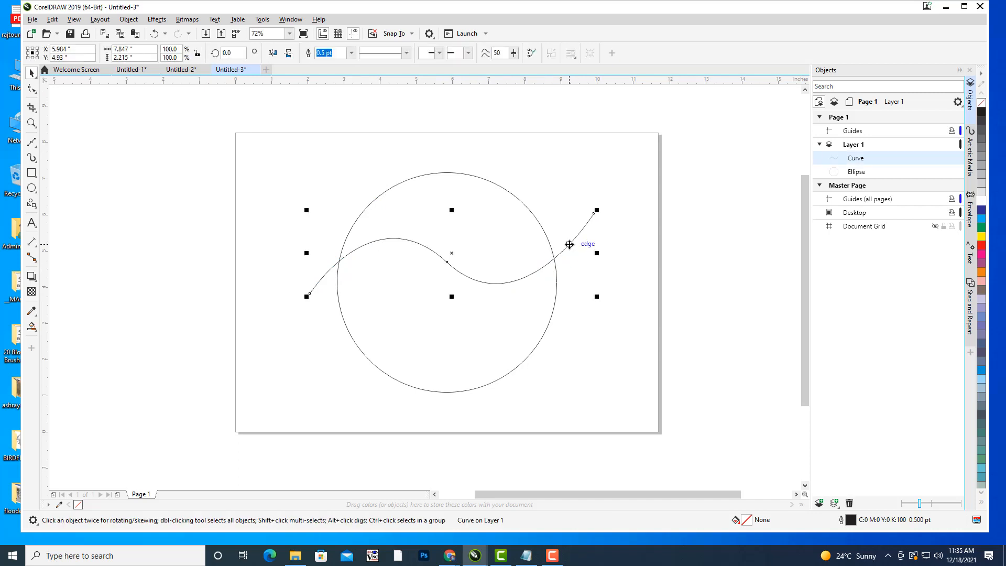
pyautogui.hotkey('ctrl', 'd')
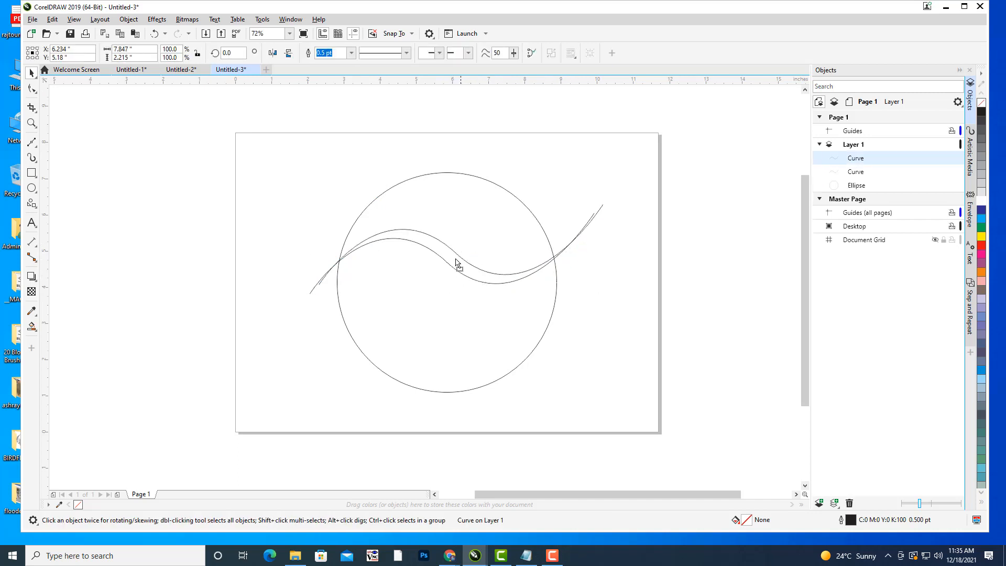
pyautogui.moveTo(455, 263); pyautogui.dragTo(454, 284)
pyautogui.click(657, 228)
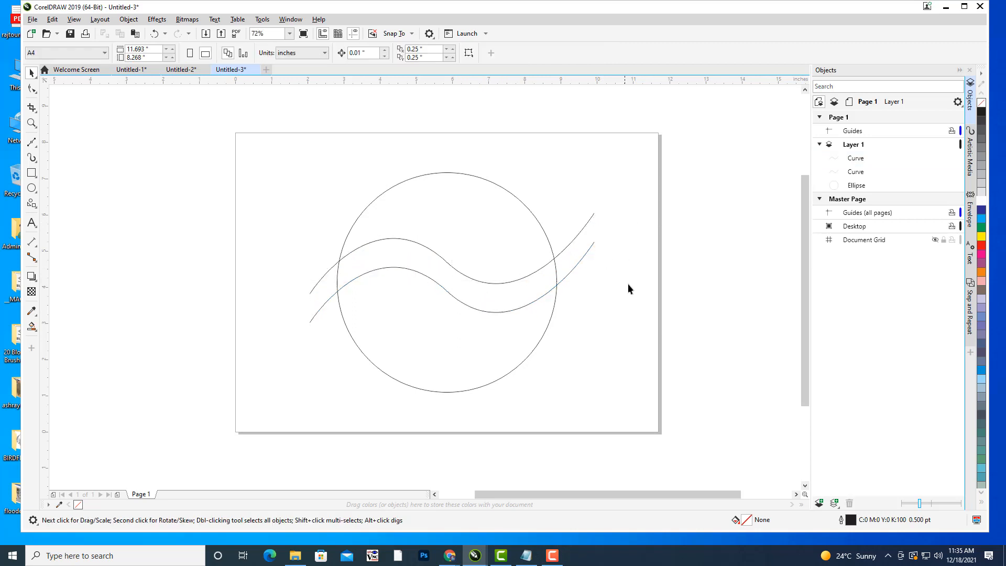
pyautogui.moveTo(628, 284); pyautogui.dragTo(633, 286)
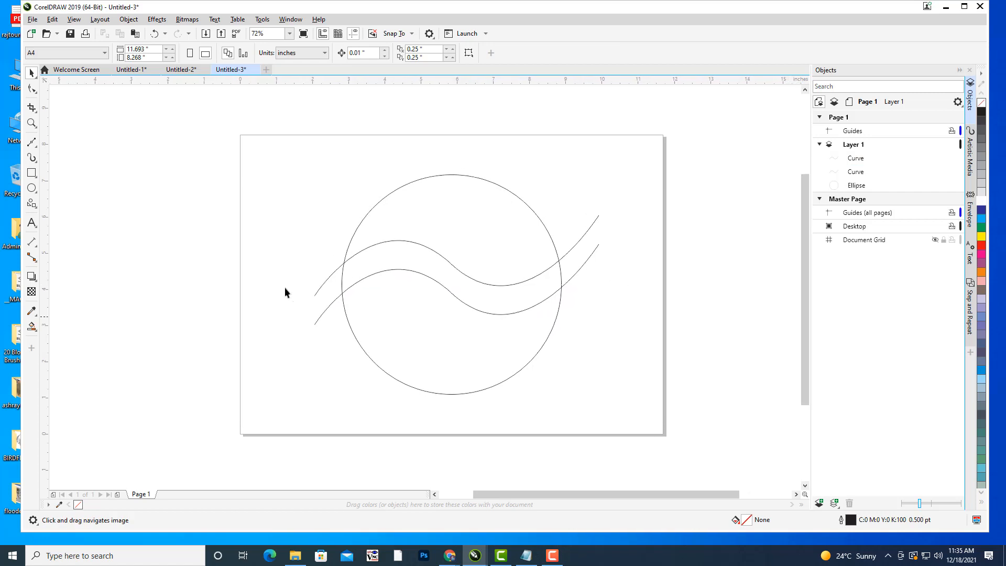
# Move the lower S-curve slightly down and left to widen the wavy band
pyautogui.moveTo(391, 267); pyautogui.dragTo(382, 267)
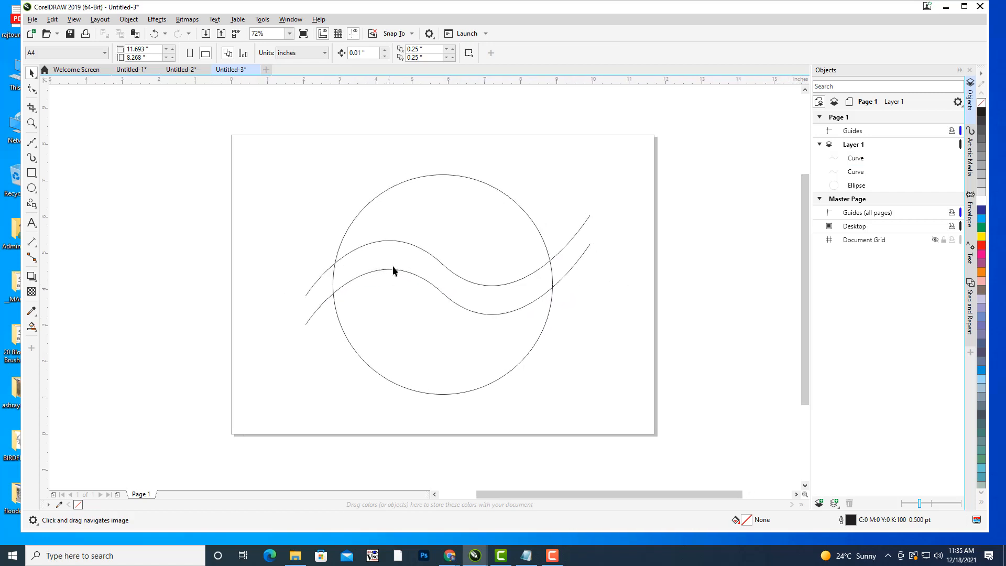
pyautogui.click(473, 312)
pyautogui.moveTo(449, 287); pyautogui.dragTo(448, 293)
pyautogui.click(571, 166)
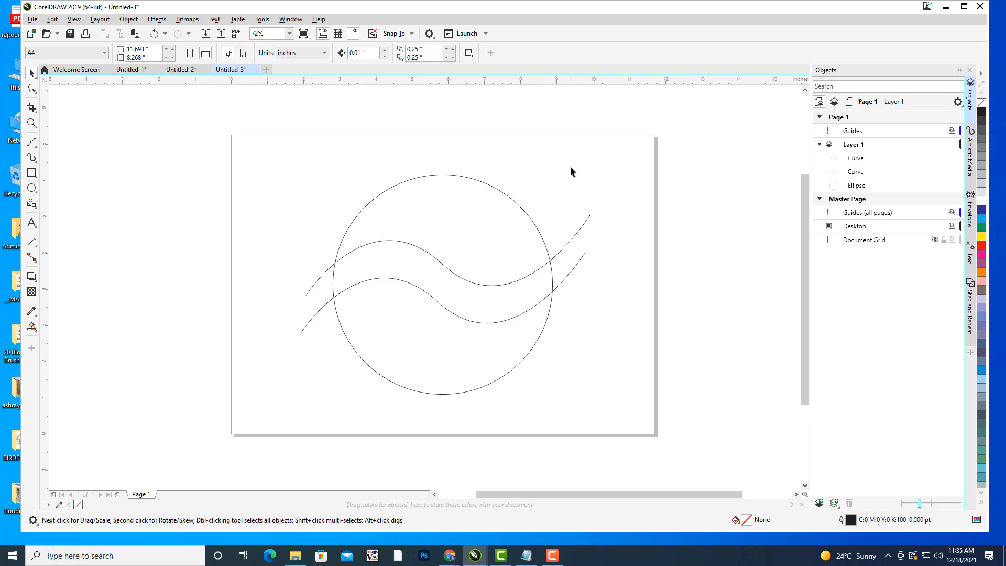
pyautogui.middleClick(541, 196)
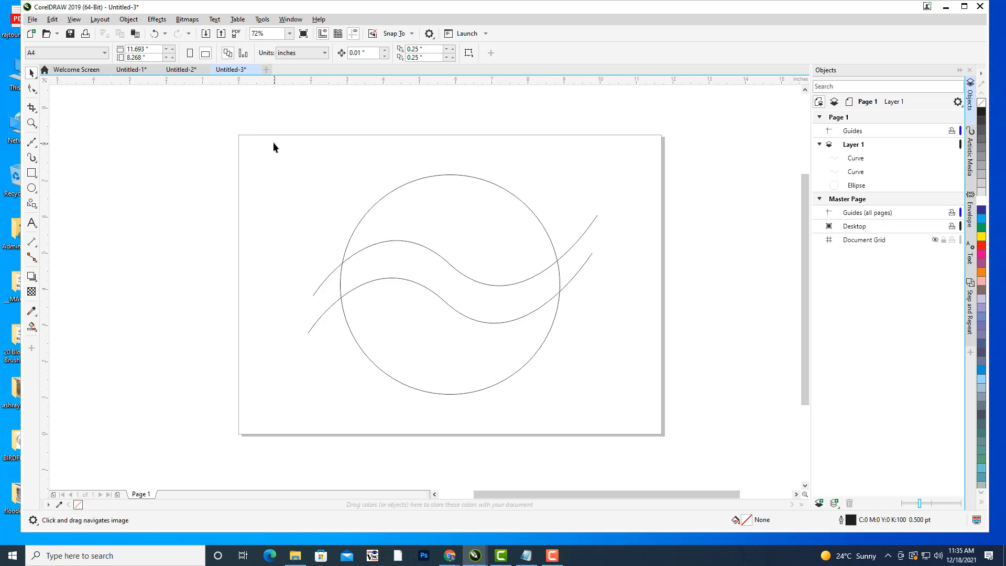
pyautogui.moveTo(269, 140); pyautogui.dragTo(557, 347)
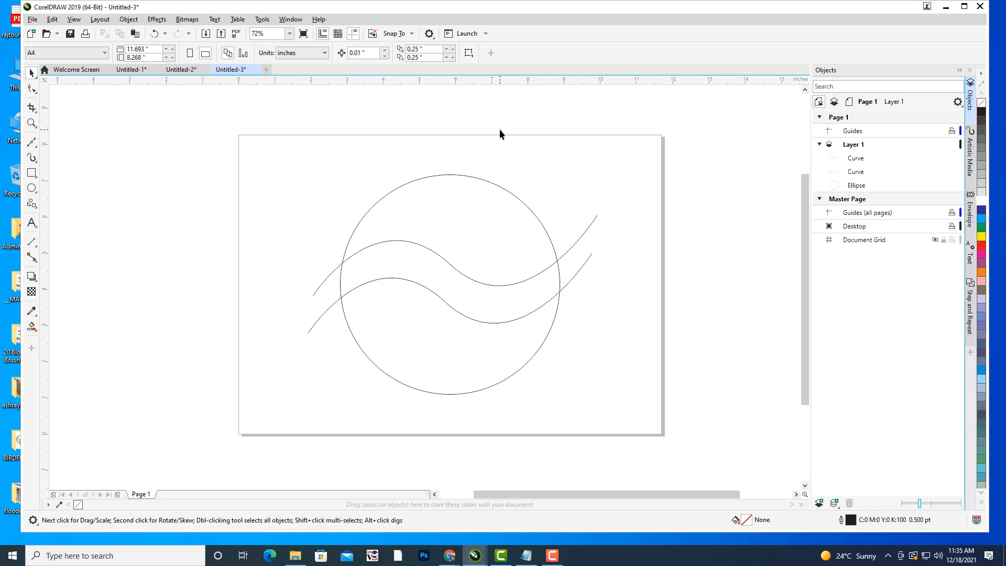
# Smart Fill the circle's regions above and below the wavy band with amber #EBAF2C
pyautogui.click(34, 330)
pyautogui.click(68, 338)
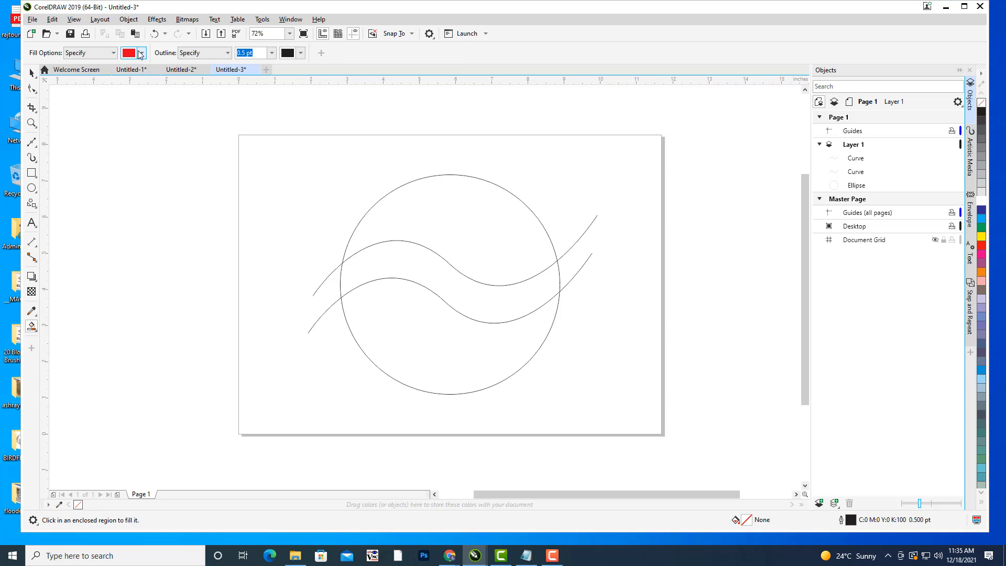
pyautogui.click(141, 53)
pyautogui.click(133, 184)
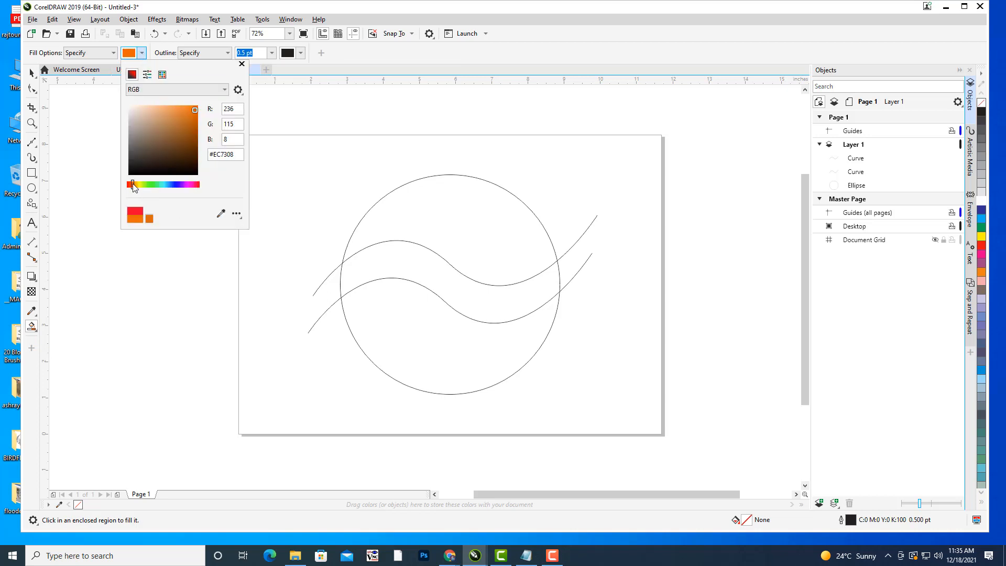
pyautogui.click(136, 185)
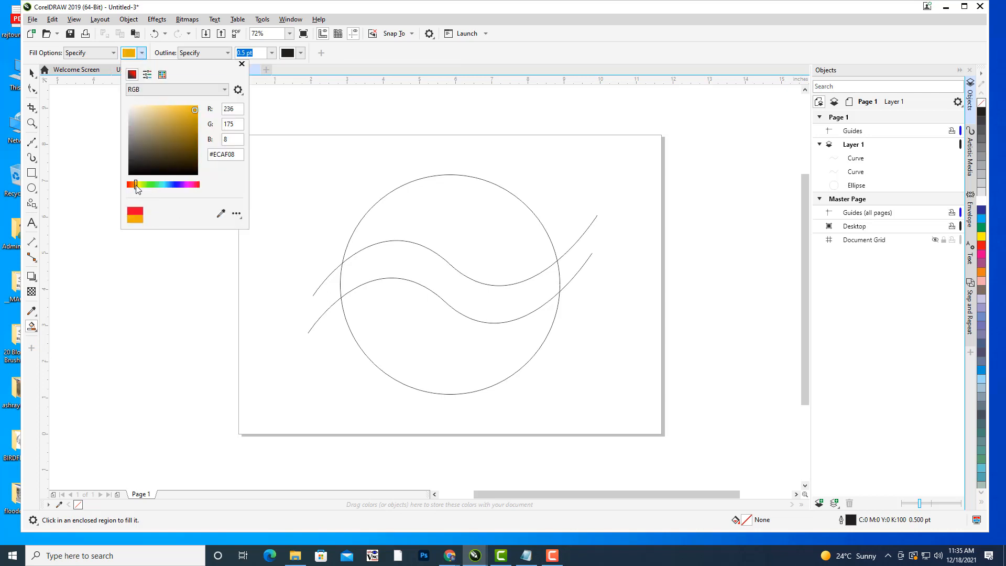
pyautogui.click(184, 111)
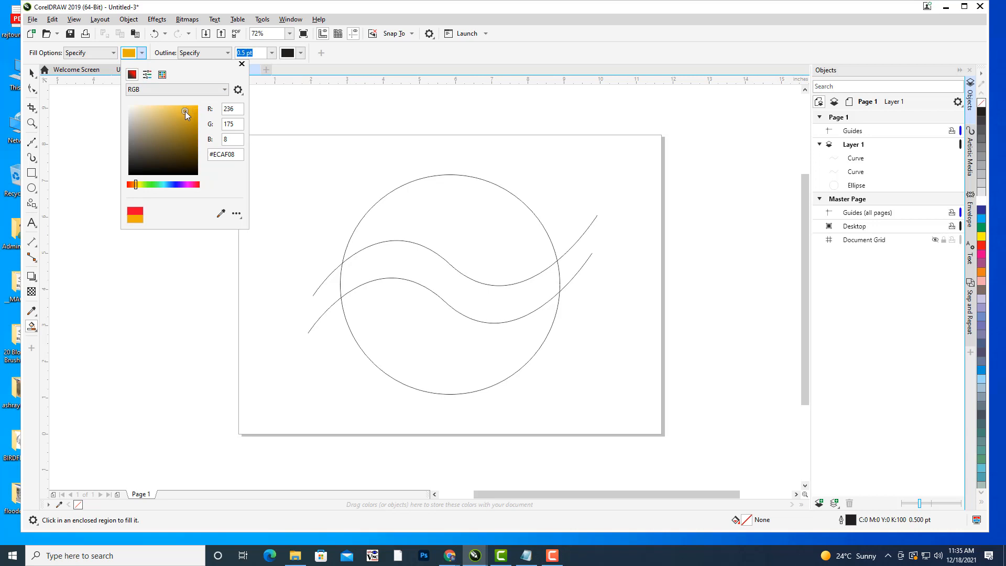
pyautogui.click(133, 185)
pyautogui.moveTo(133, 187); pyautogui.dragTo(135, 186)
pyautogui.click(556, 45)
pyautogui.click(442, 210)
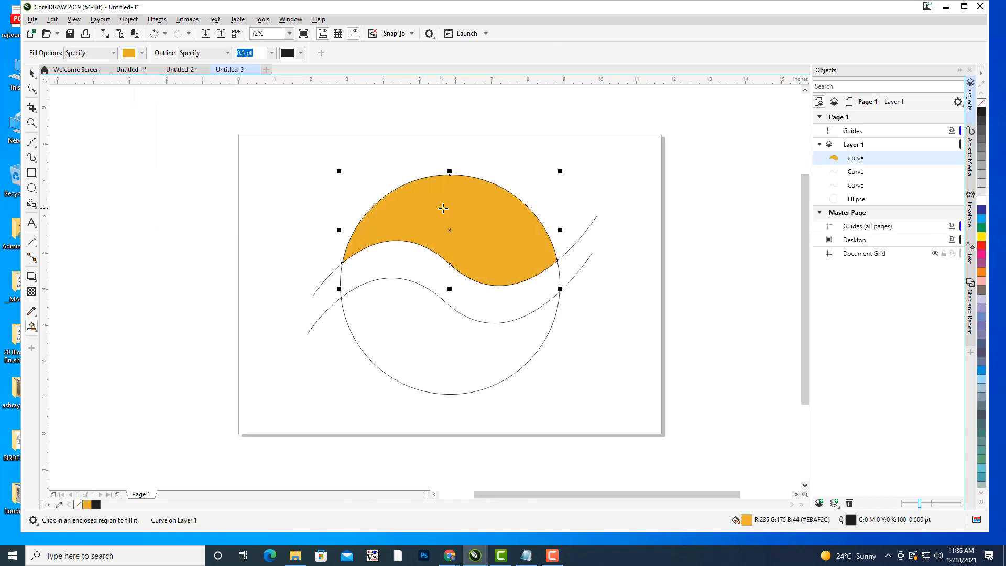
pyautogui.click(447, 331)
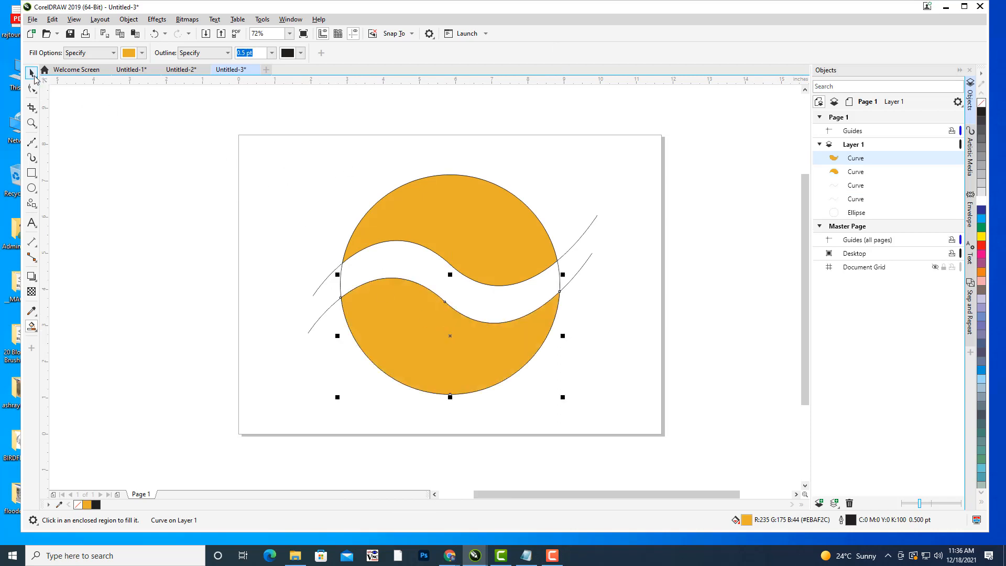
# Smart Fill the circle's regions above and below the band again, using orange #FA8932
pyautogui.click(141, 53)
pyautogui.click(133, 184)
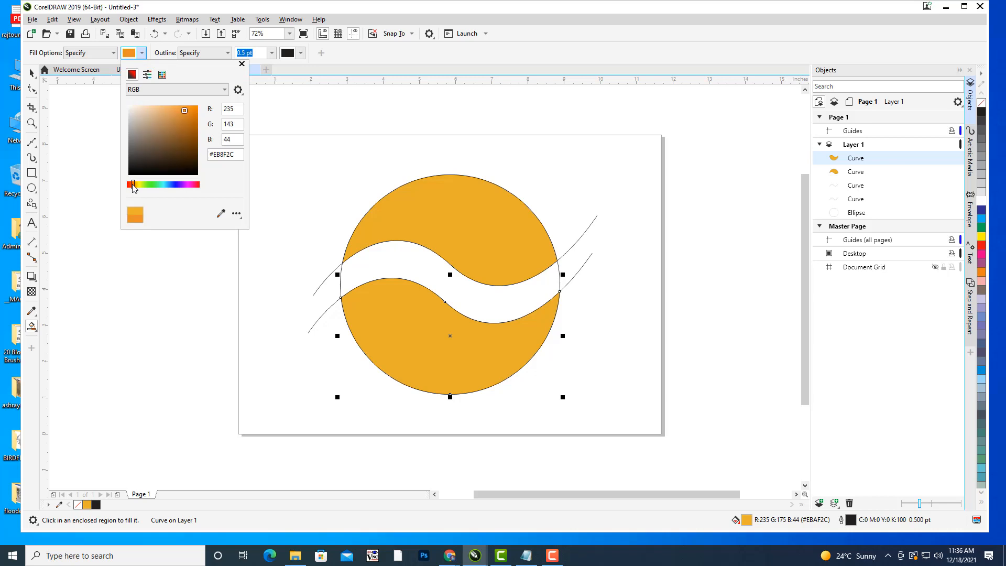
pyautogui.click(184, 106)
pyautogui.click(398, 215)
pyautogui.click(433, 209)
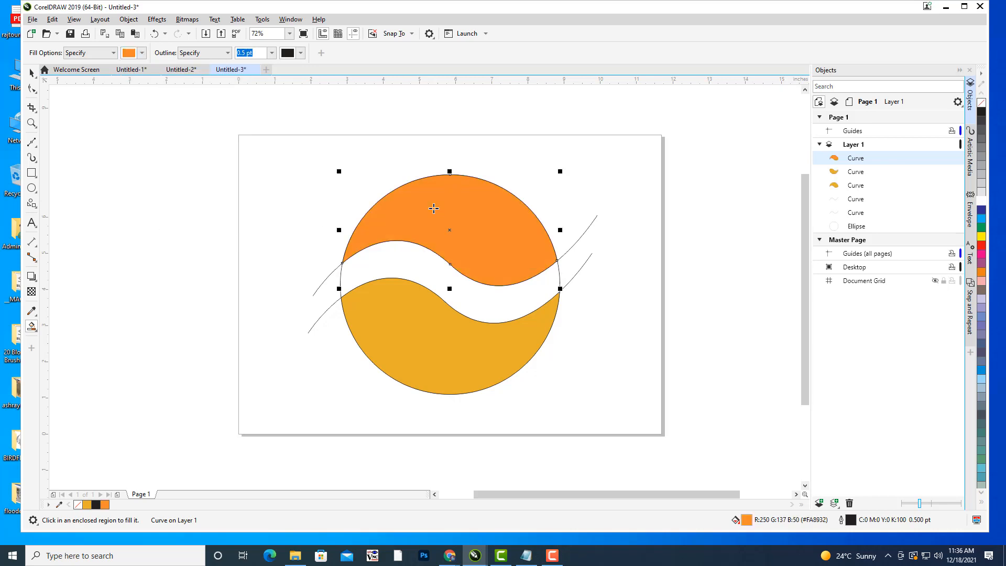
pyautogui.click(427, 326)
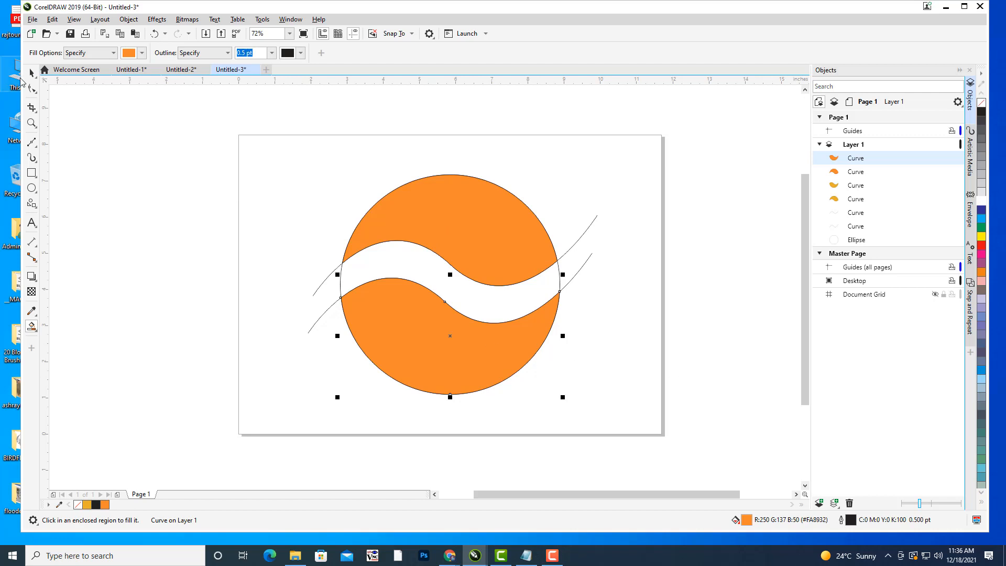
# Delete both S-curves and the original circle, leaving only the filled shapes
pyautogui.click(32, 73)
pyautogui.click(624, 238)
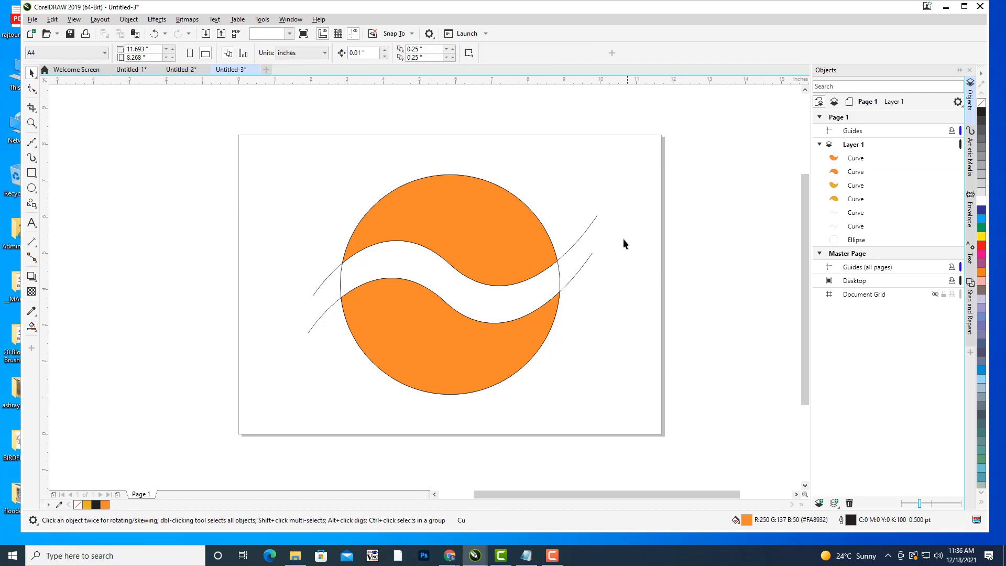
pyautogui.click(593, 221)
pyautogui.press('Delete')
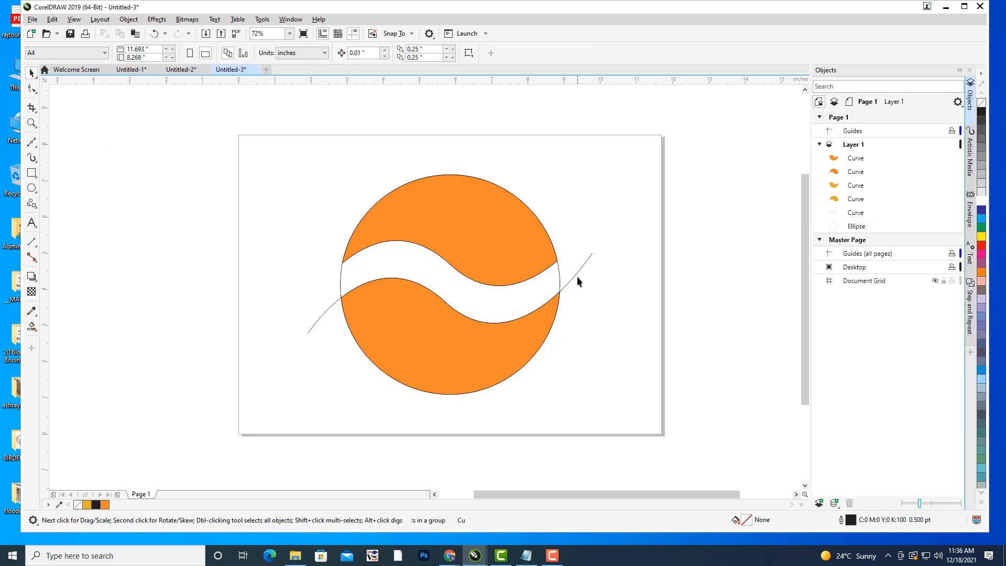
pyautogui.click(579, 269)
pyautogui.press('Delete')
pyautogui.click(558, 275)
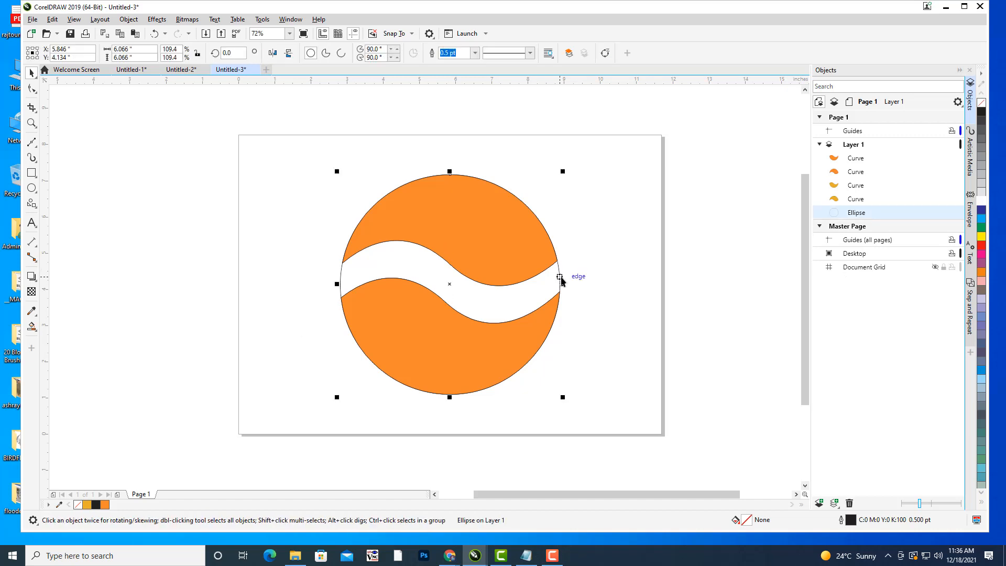
pyautogui.press('Delete')
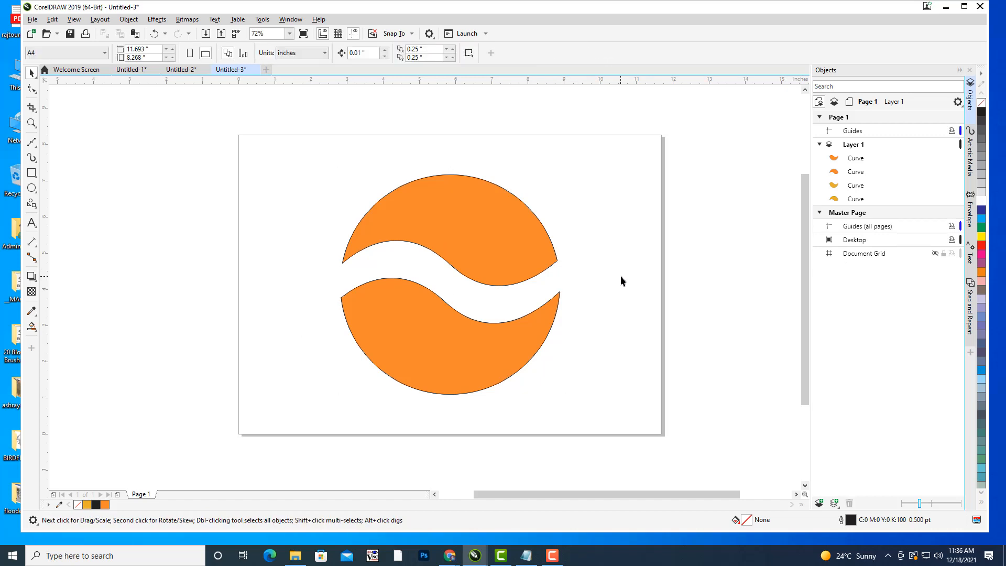
# Set the outline width of the upper and lower orange shapes to None
pyautogui.scroll(2, 621, 276)
pyautogui.moveTo(601, 264); pyautogui.dragTo(613, 278)
pyautogui.scroll(-2, 508, 245)
pyautogui.moveTo(586, 232); pyautogui.dragTo(615, 238)
pyautogui.click(535, 213)
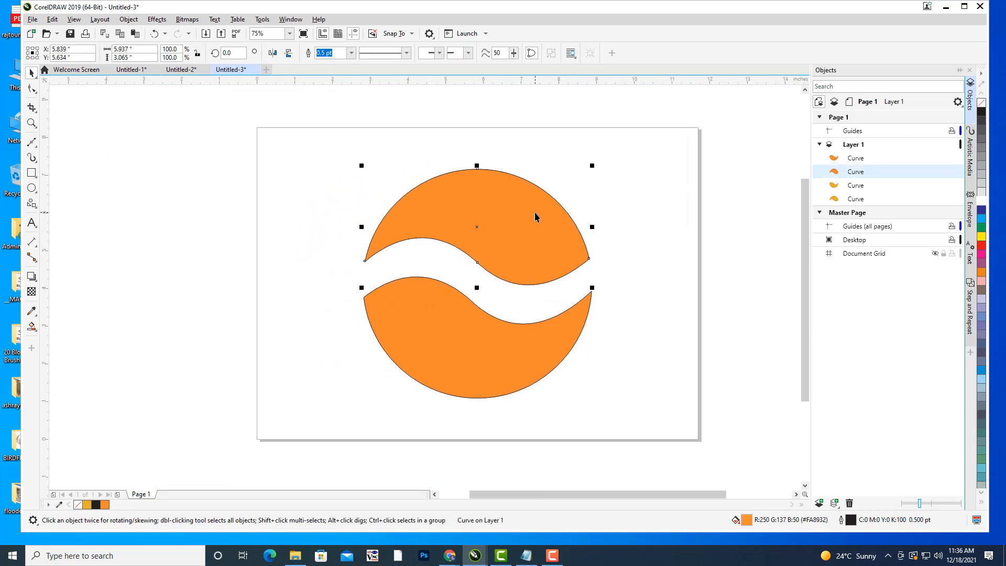
pyautogui.click(351, 52)
pyautogui.click(330, 73)
pyautogui.click(352, 53)
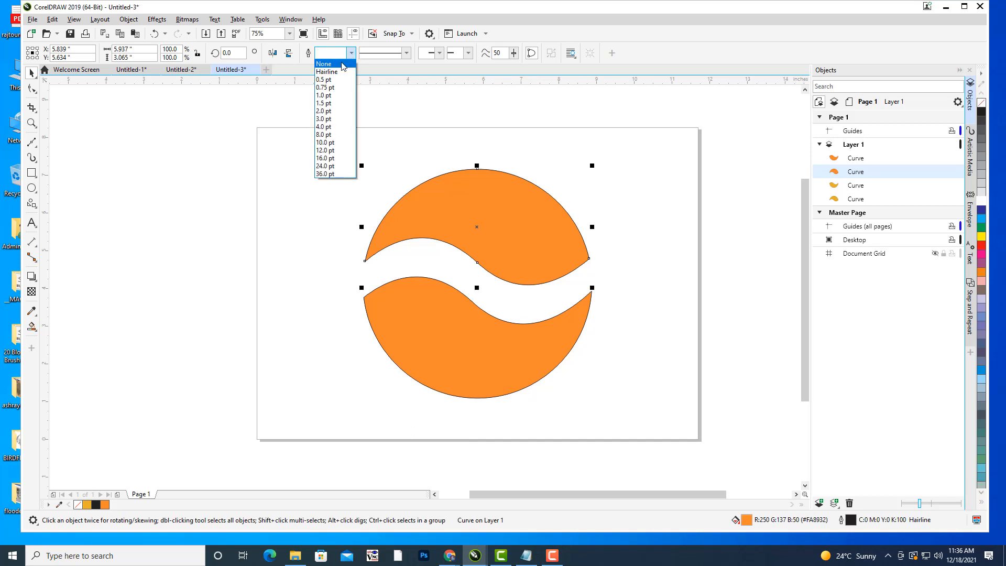
pyautogui.click(343, 64)
pyautogui.click(318, 136)
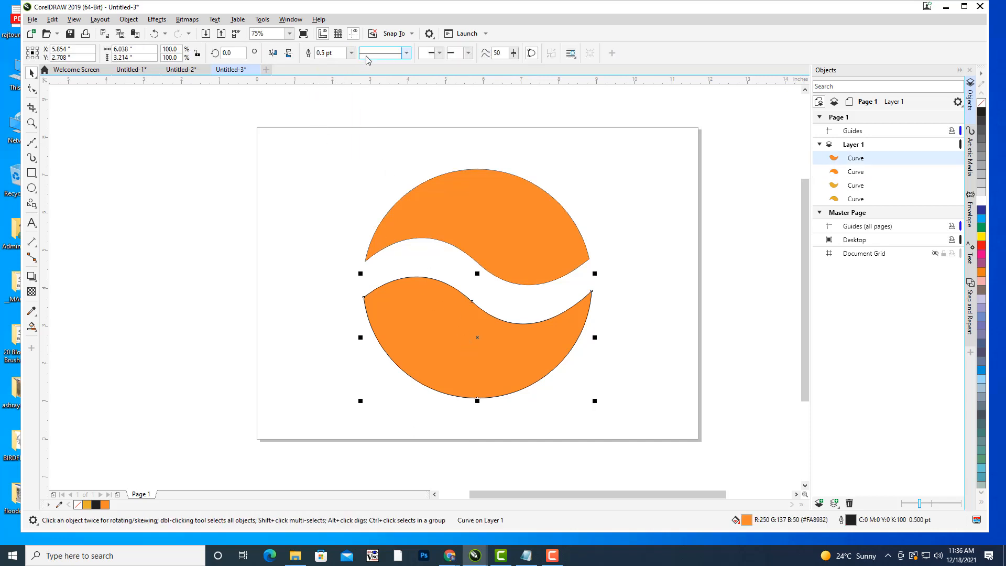
pyautogui.click(351, 52)
pyautogui.click(325, 62)
pyautogui.click(253, 187)
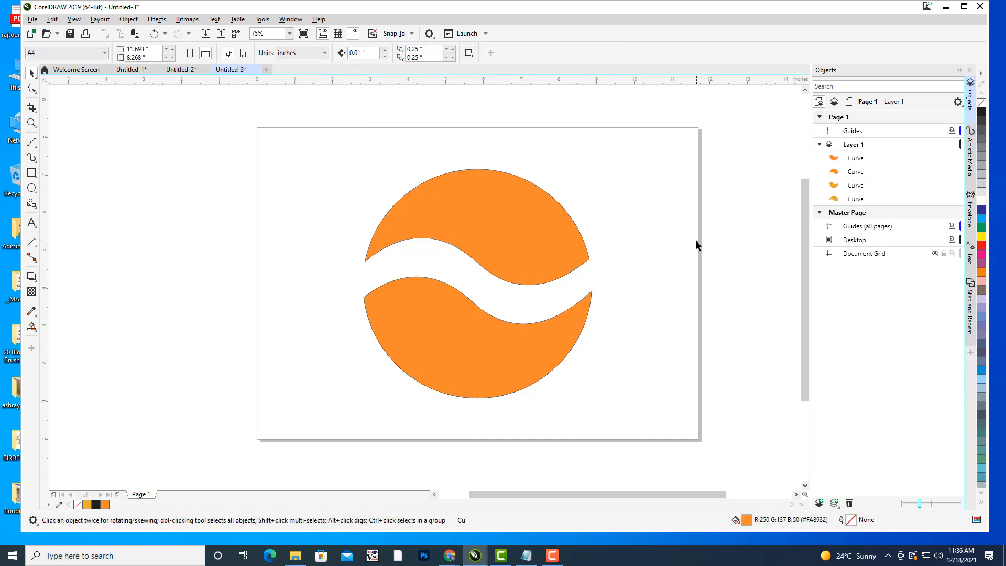
pyautogui.moveTo(633, 320); pyautogui.dragTo(652, 291)
pyautogui.click(586, 314)
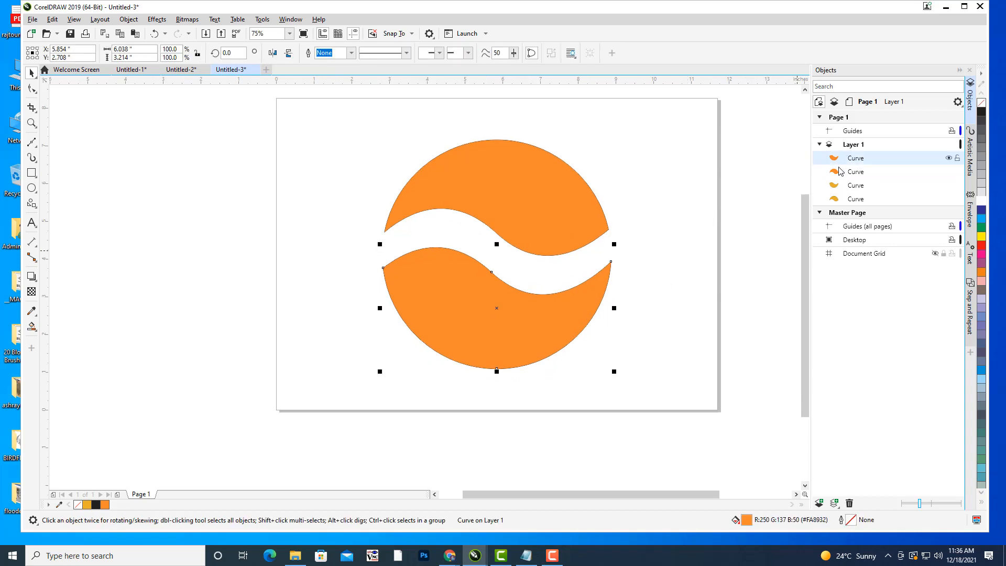
pyautogui.click(718, 256)
pyautogui.moveTo(644, 249); pyautogui.dragTo(678, 243)
pyautogui.moveTo(641, 214); pyautogui.dragTo(661, 284)
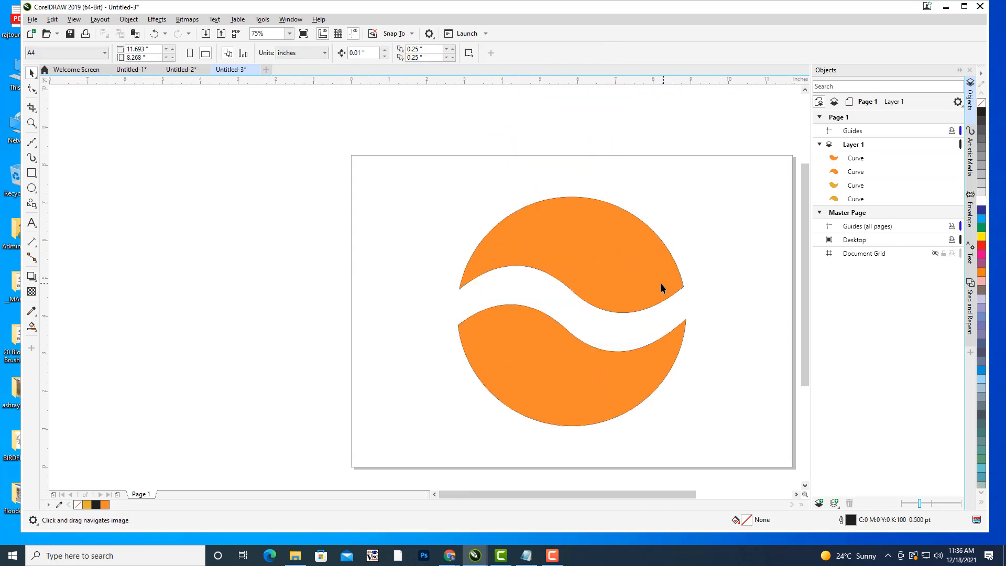
# Draw a three-node Bézier curve inside the white band from the upper shape's left tip to its wavy edge right of centre
pyautogui.scroll(3, 605, 287)
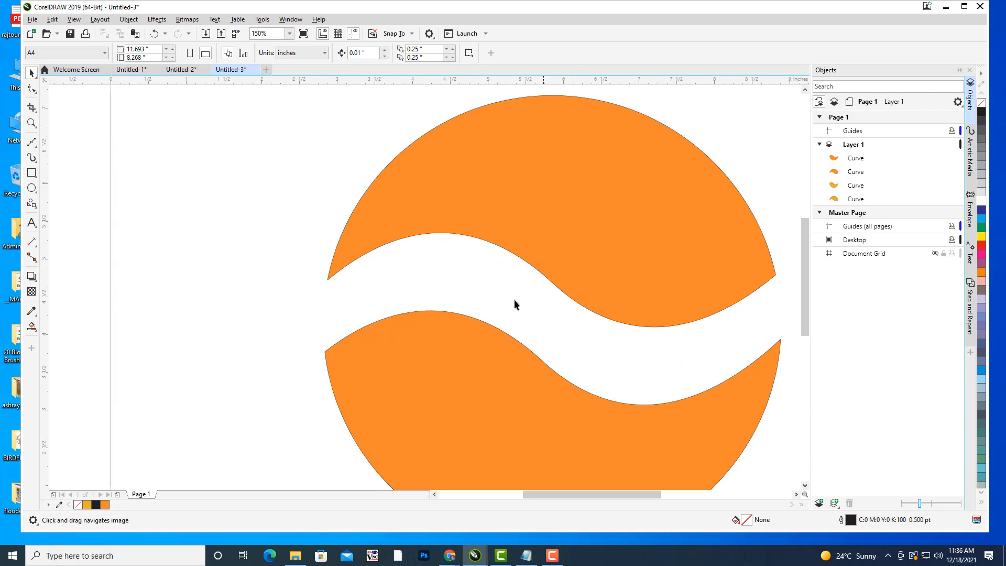
pyautogui.click(29, 148)
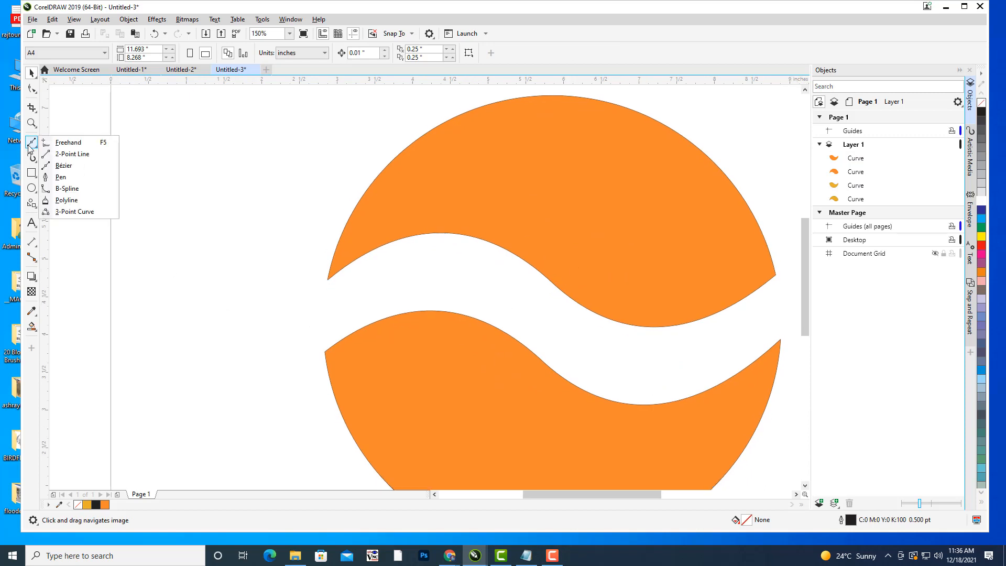
pyautogui.click(64, 165)
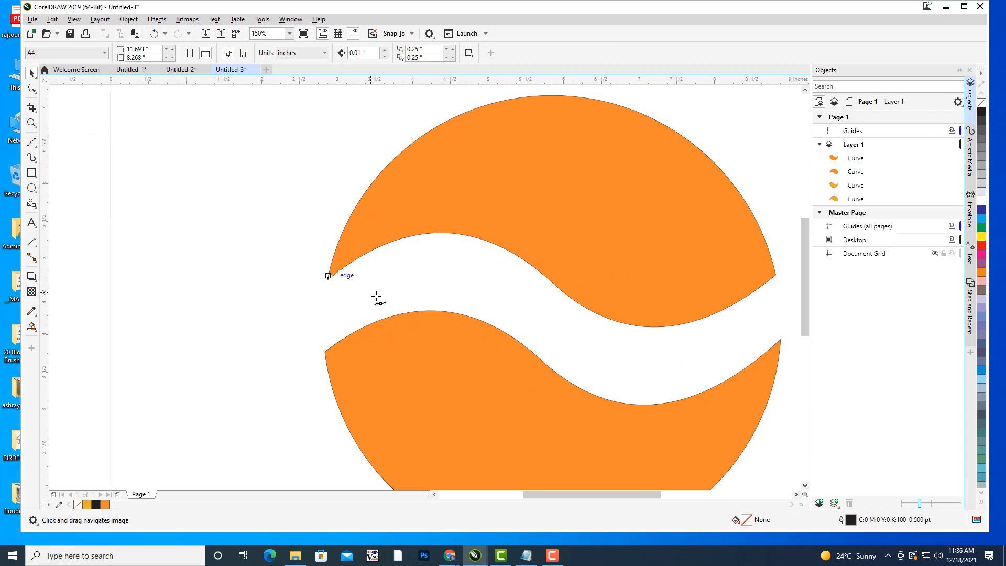
pyautogui.click(328, 280)
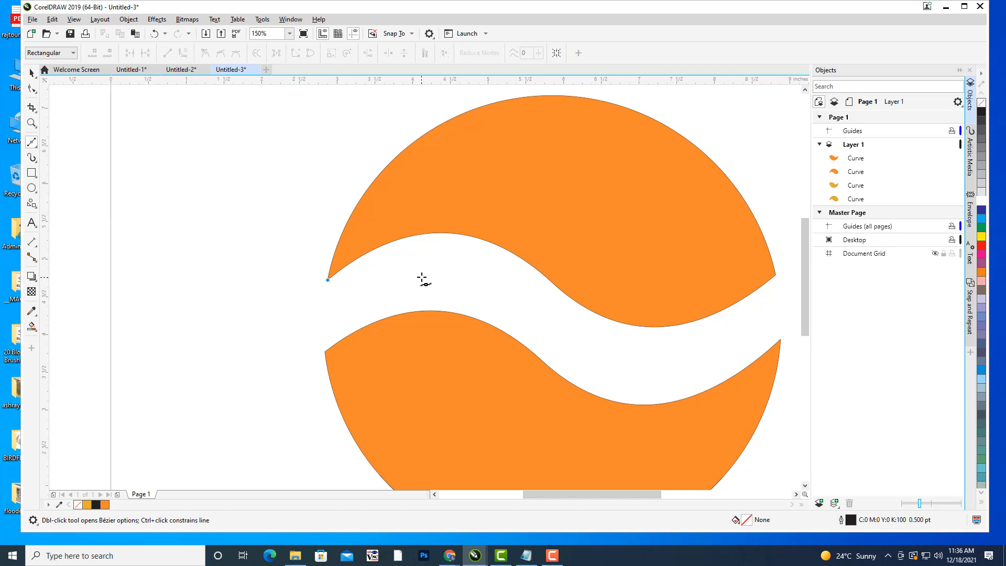
pyautogui.click(447, 256)
pyautogui.moveTo(468, 263); pyautogui.dragTo(486, 266)
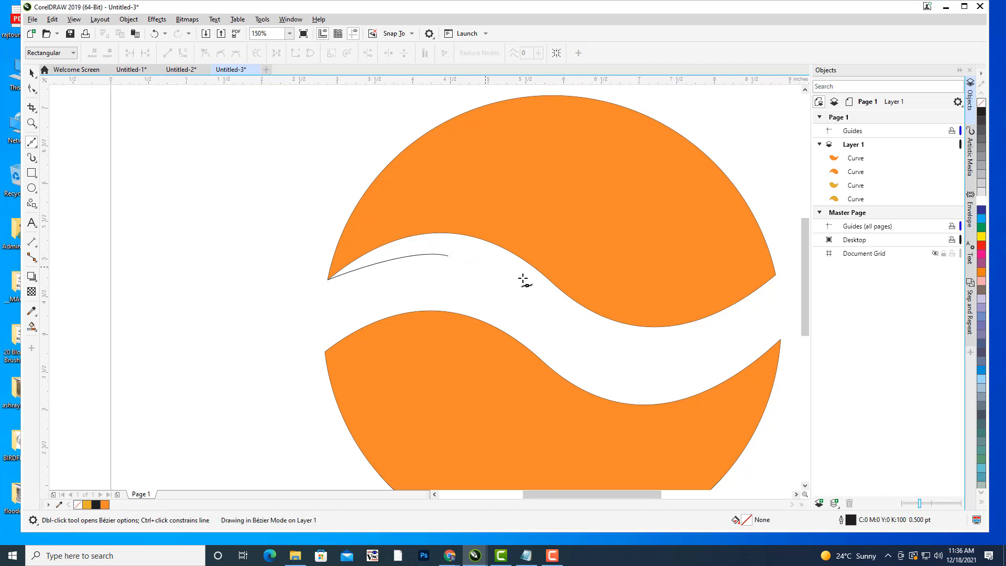
pyautogui.click(583, 306)
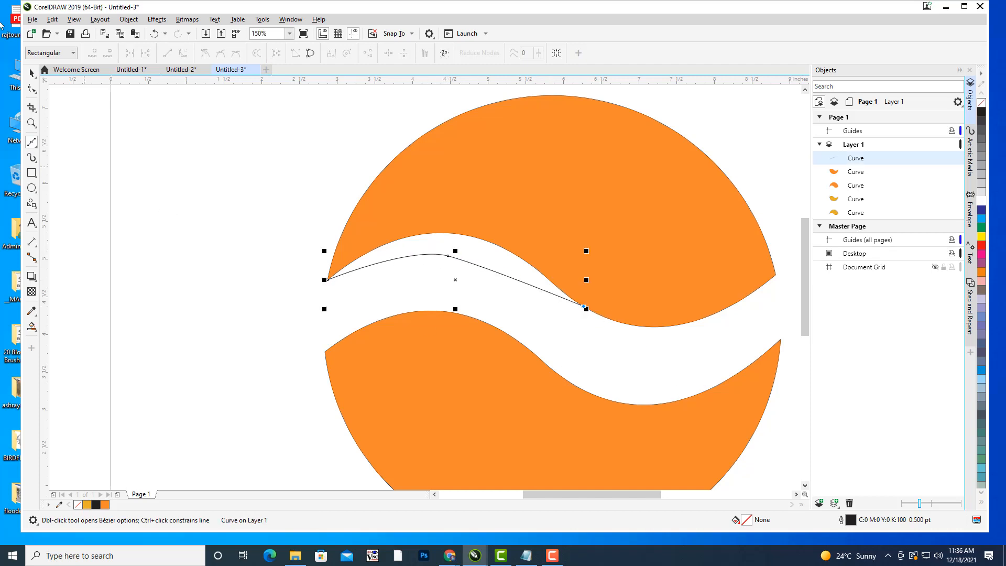
# Smooth the new upper curve by levelling and lengthening the control handles of its middle node
pyautogui.click(33, 89)
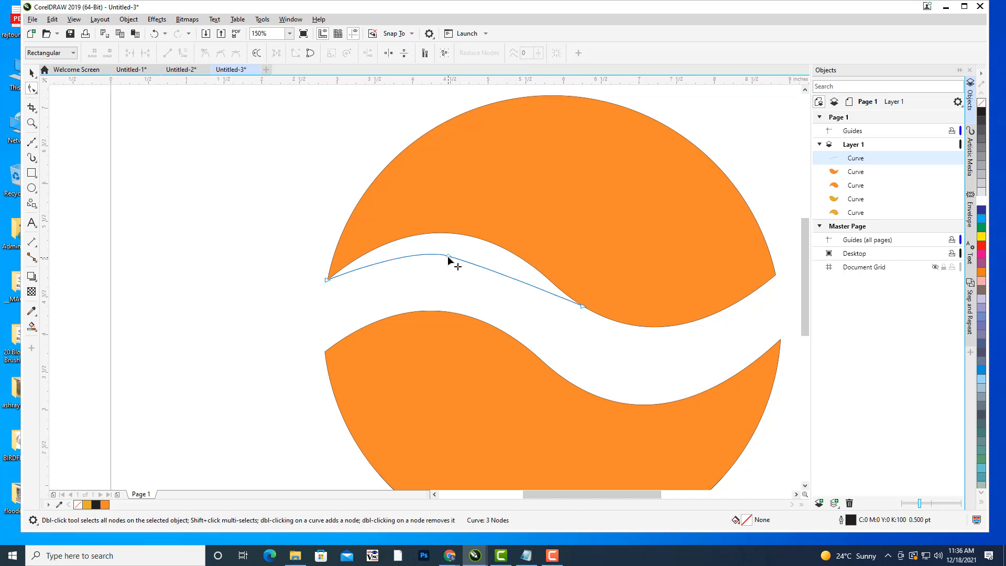
pyautogui.click(449, 256)
pyautogui.moveTo(411, 246); pyautogui.dragTo(394, 256)
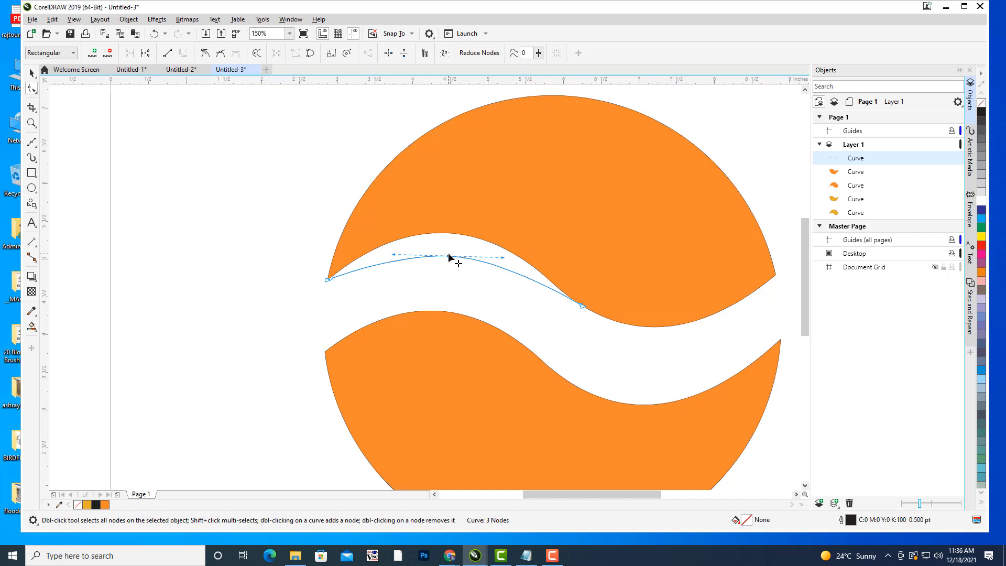
pyautogui.click(31, 73)
pyautogui.click(255, 239)
# Draw a three-node Bézier curve inside the white band from the middle of the lower shape's wavy edge to its right tip
pyautogui.moveTo(472, 251); pyautogui.dragTo(432, 205)
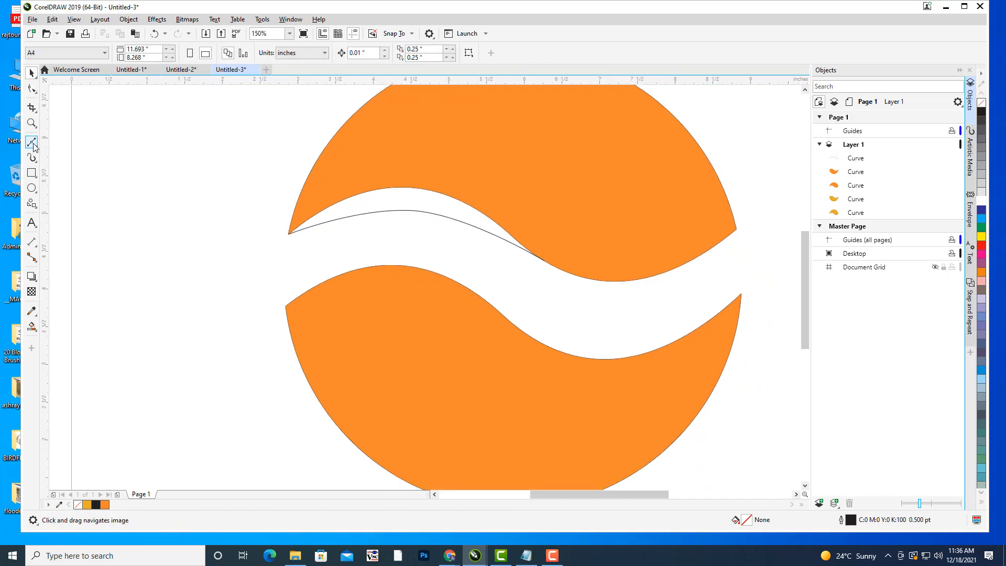
pyautogui.click(32, 142)
pyautogui.click(507, 316)
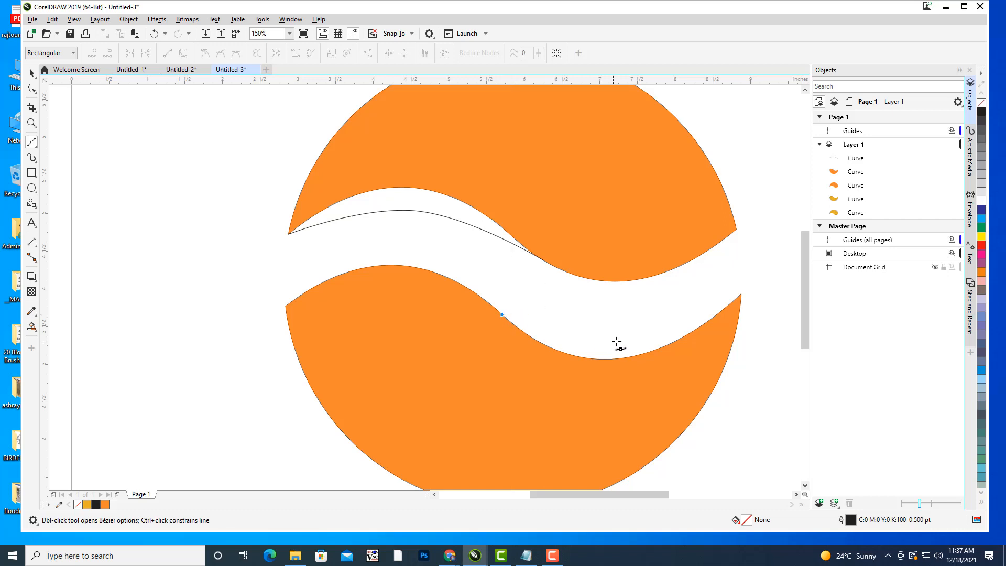
pyautogui.moveTo(625, 337); pyautogui.dragTo(671, 333)
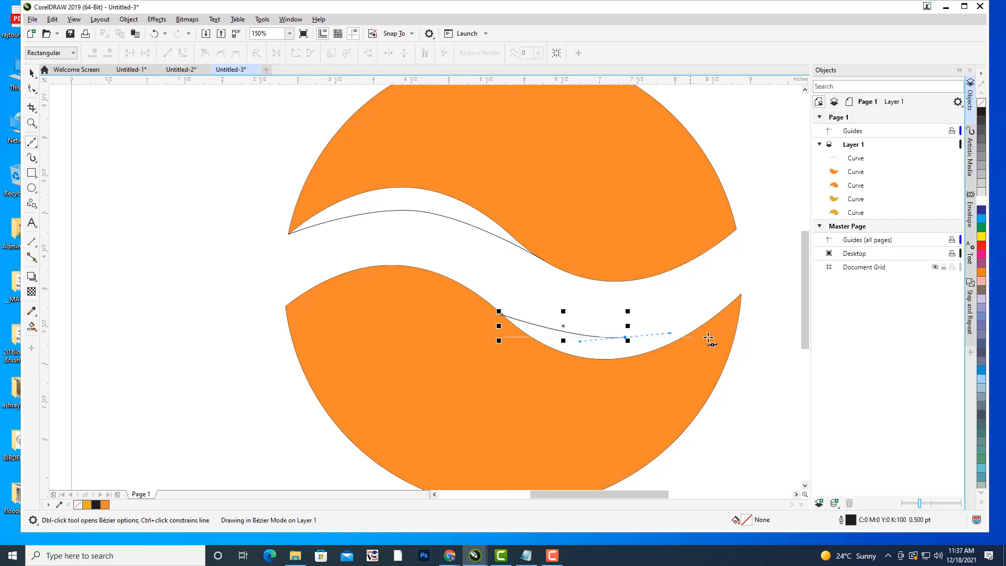
pyautogui.click(742, 293)
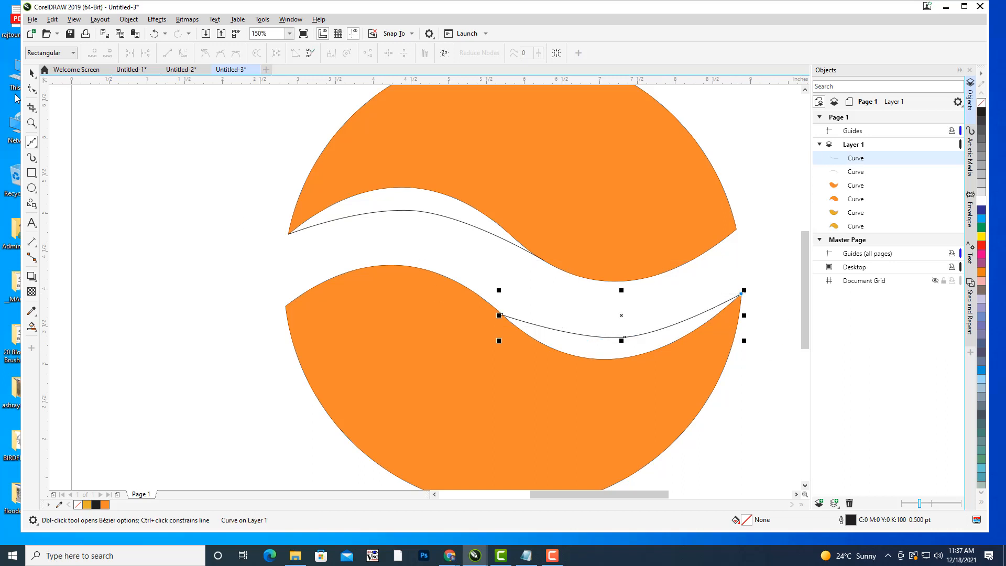
# Smooth the lower curve in the white band by levelling and lengthening the control handles of its middle node
pyautogui.press('F10')
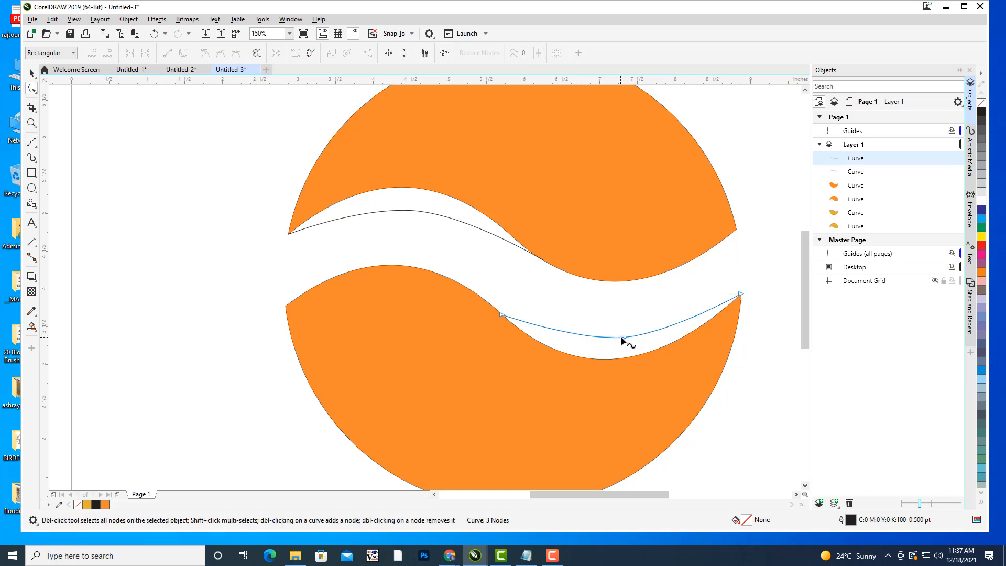
pyautogui.click(625, 337)
pyautogui.moveTo(671, 332); pyautogui.dragTo(552, 337)
pyautogui.moveTo(675, 337); pyautogui.dragTo(681, 338)
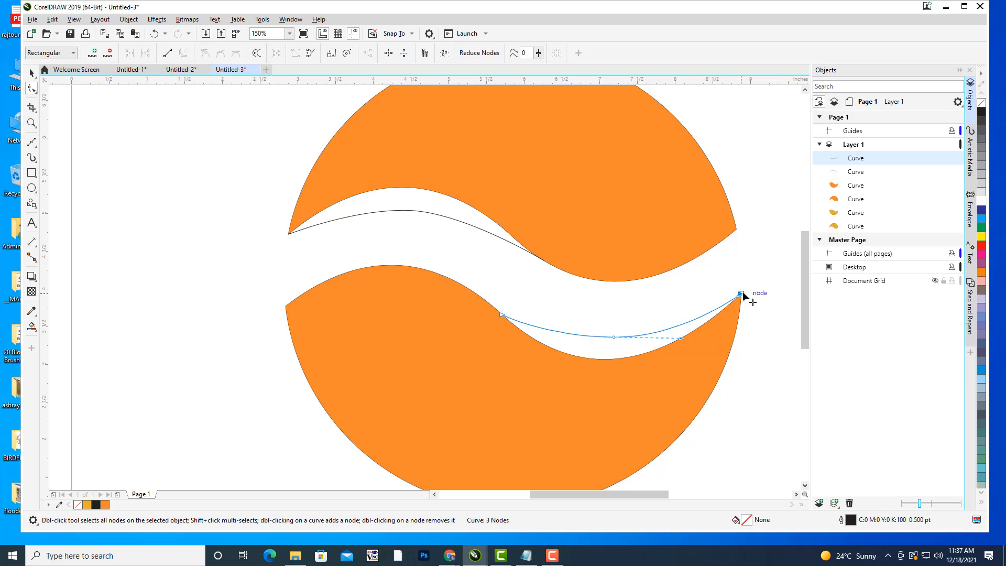
pyautogui.click(33, 72)
pyautogui.click(119, 198)
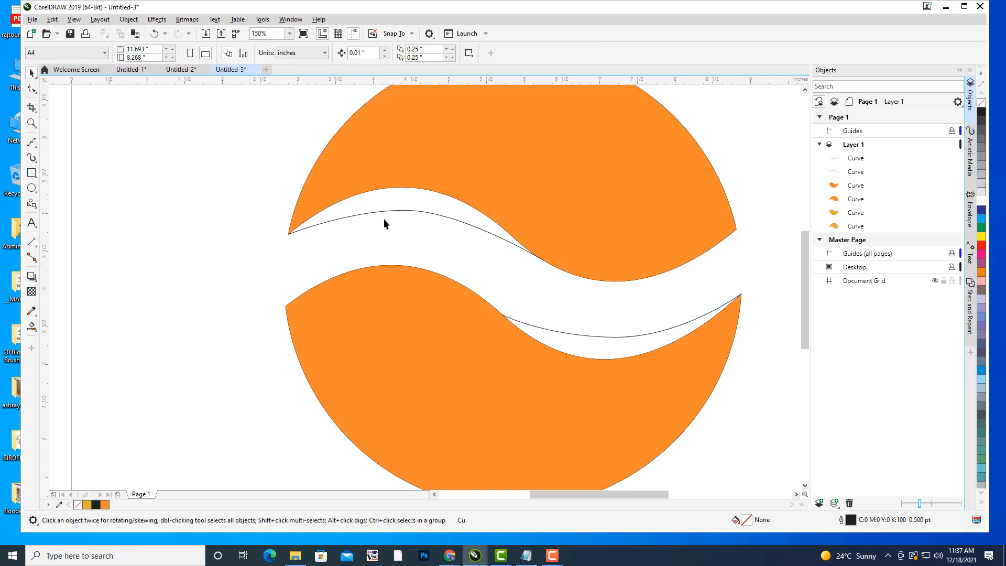
# Raise the middle node of the upper curve slightly towards the upper orange shape
pyautogui.click(404, 208)
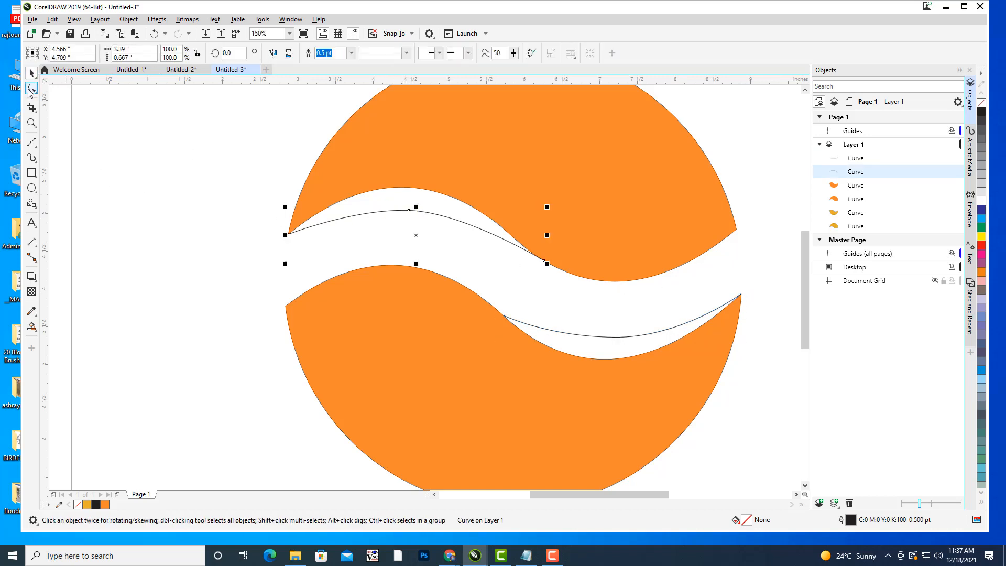
pyautogui.click(31, 89)
pyautogui.moveTo(409, 211); pyautogui.dragTo(406, 203)
# Fine-tune the position of the lower curve's middle node within the white band
pyautogui.click(643, 336)
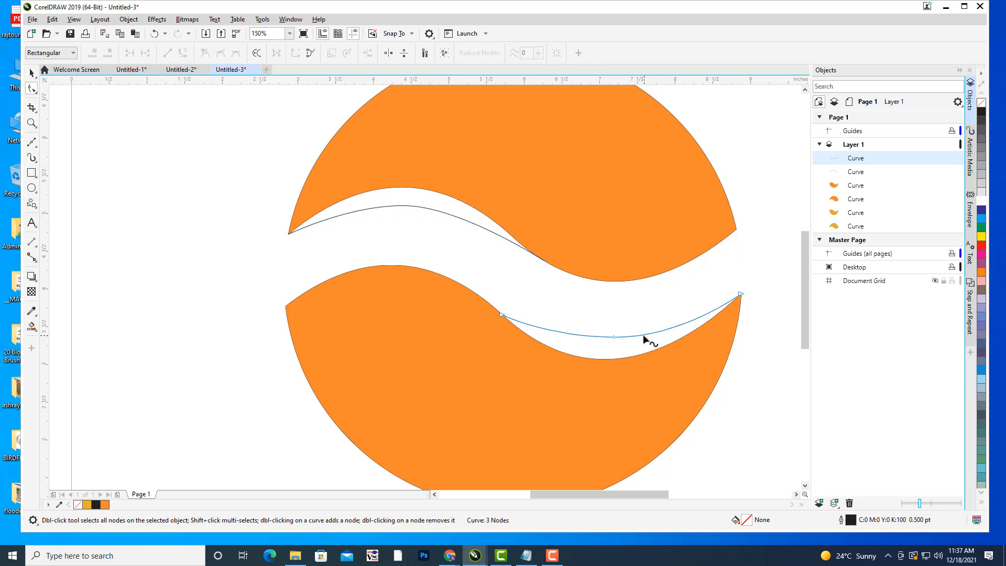
pyautogui.click(613, 338)
pyautogui.moveTo(612, 341); pyautogui.dragTo(597, 326)
pyautogui.scroll(2, 627, 347)
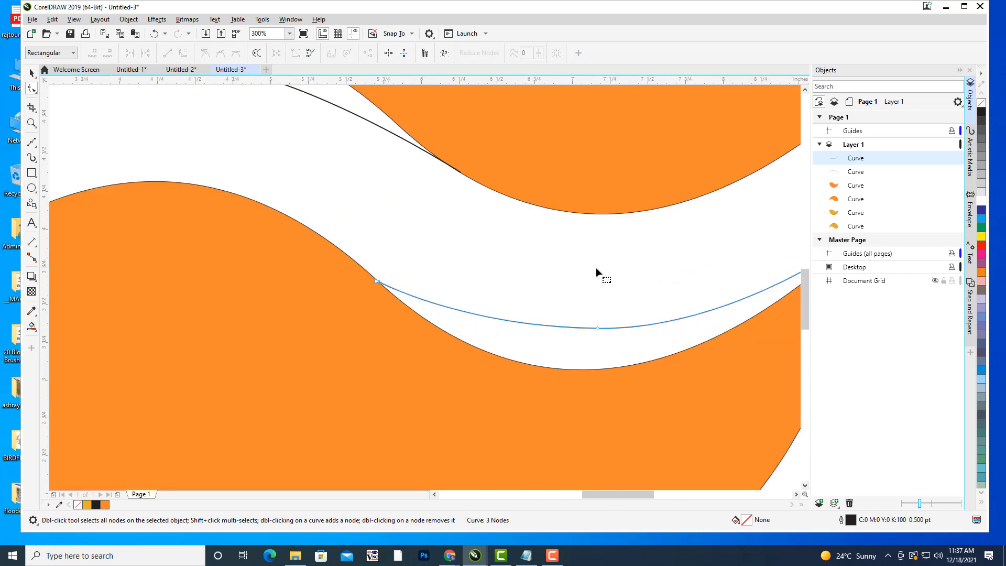
pyautogui.scroll(-4, 597, 269)
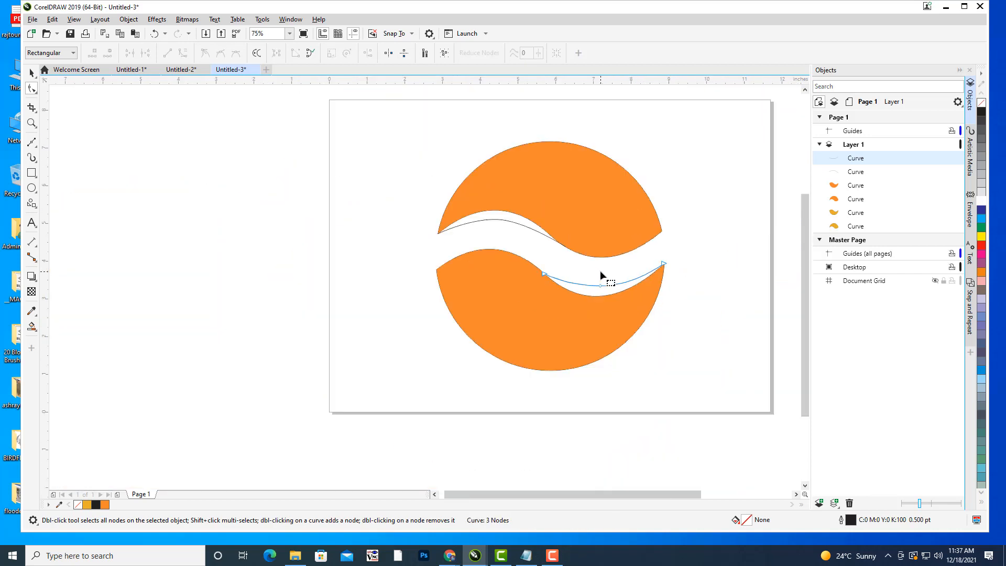
pyautogui.click(32, 73)
pyautogui.press('Escape')
# Fill the two thin crescents between the curves and the orange shapes with yellow #FAF032 using Smart Fill
pyautogui.middleClick(700, 285)
pyautogui.moveTo(700, 285); pyautogui.dragTo(691, 297)
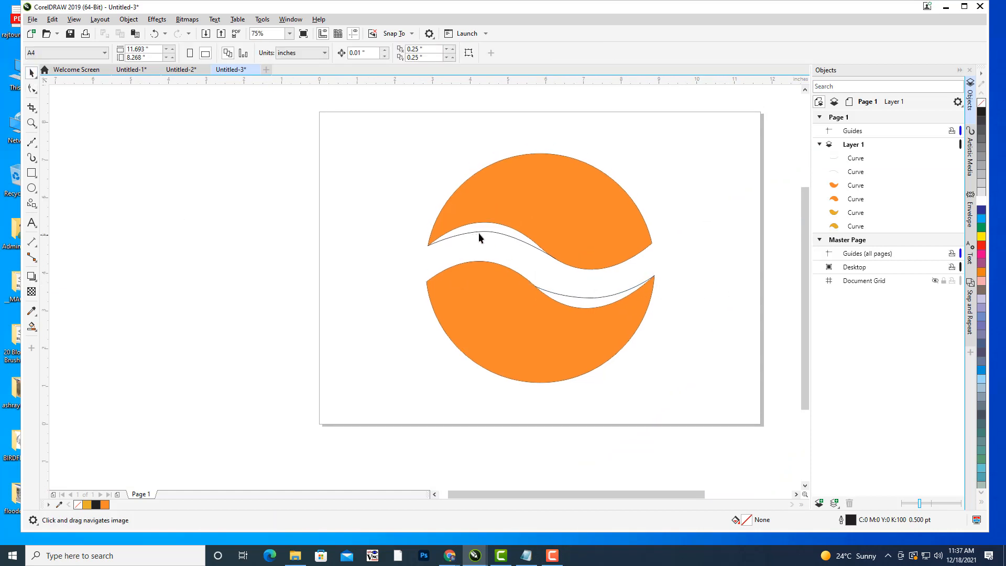
pyautogui.moveTo(545, 253); pyautogui.dragTo(532, 265)
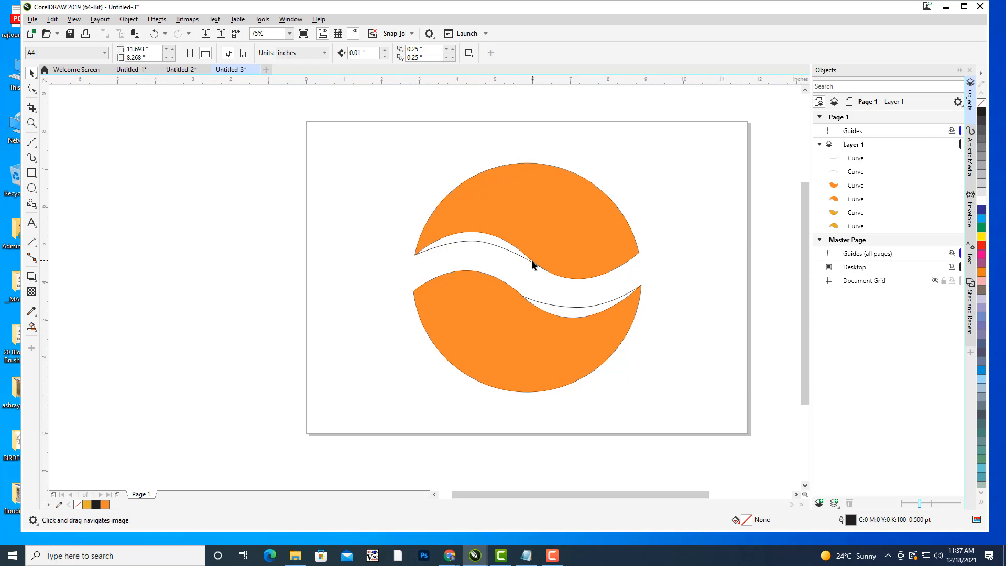
pyautogui.click(31, 325)
pyautogui.click(68, 353)
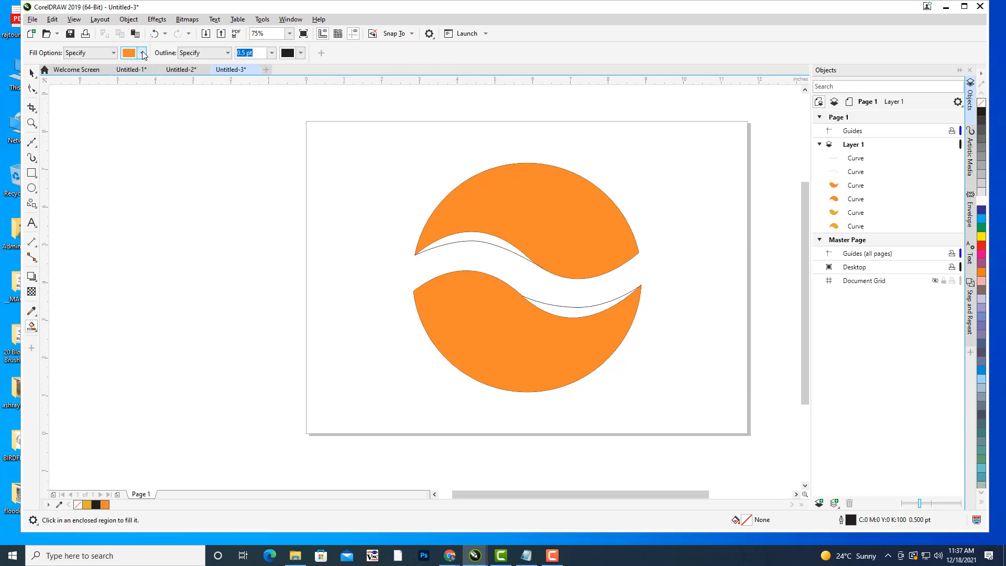
pyautogui.click(142, 53)
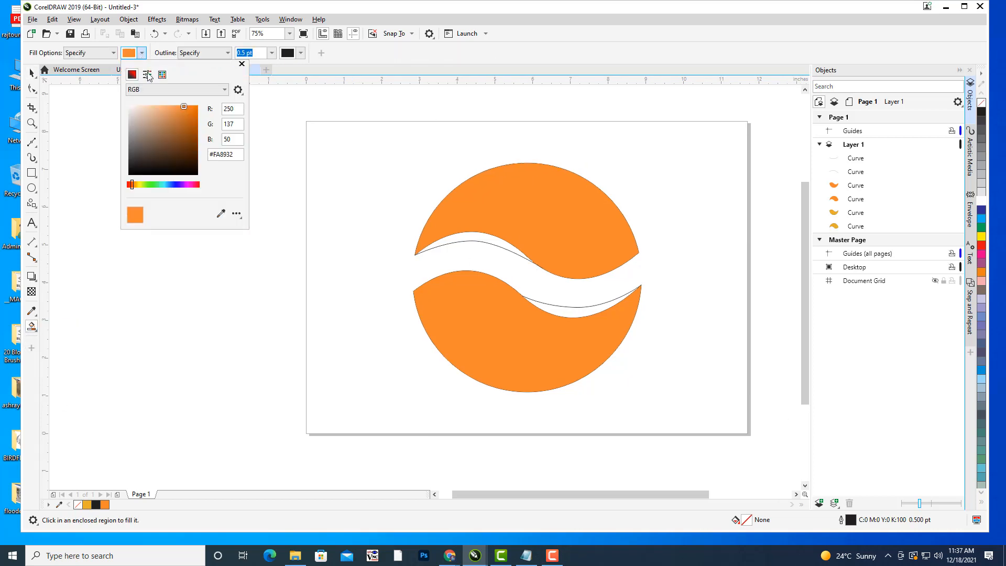
pyautogui.click(144, 184)
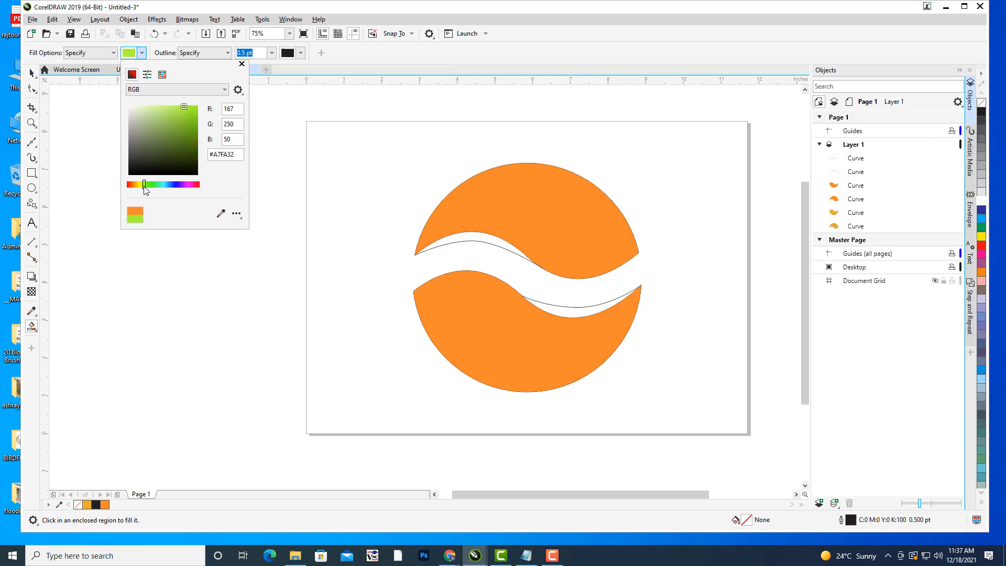
pyautogui.click(134, 184)
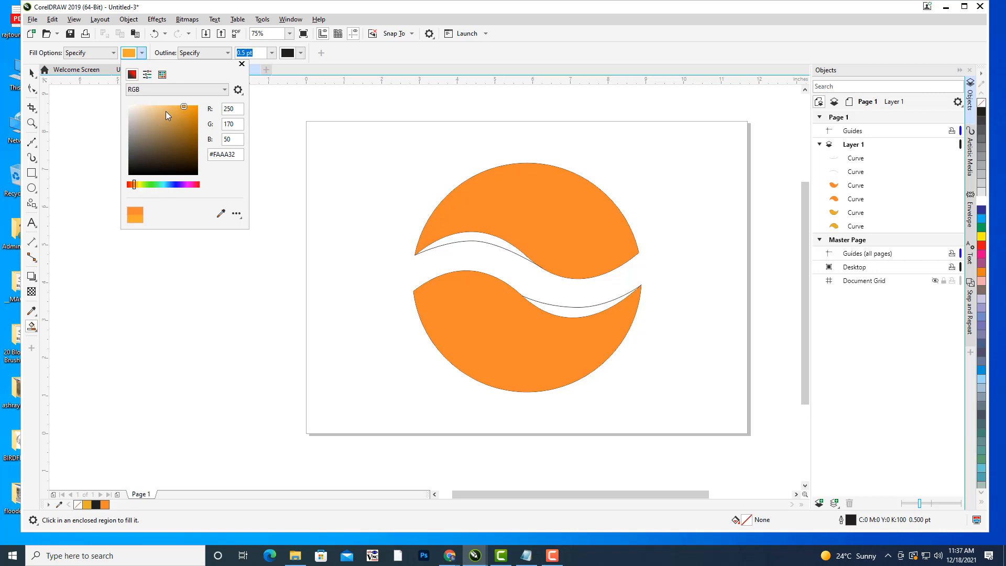
pyautogui.moveTo(135, 184); pyautogui.dragTo(138, 184)
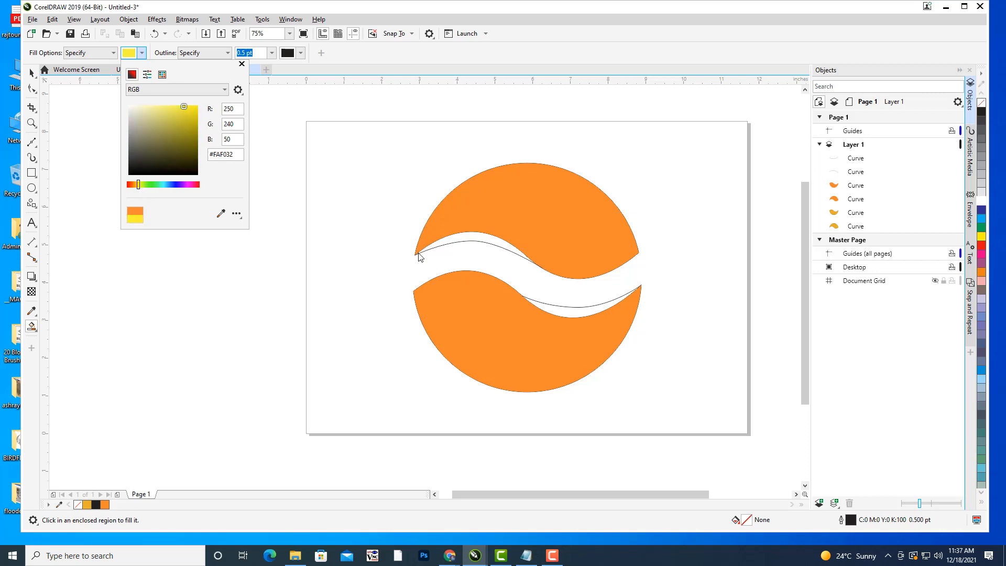
pyautogui.click(482, 238)
pyautogui.click(480, 236)
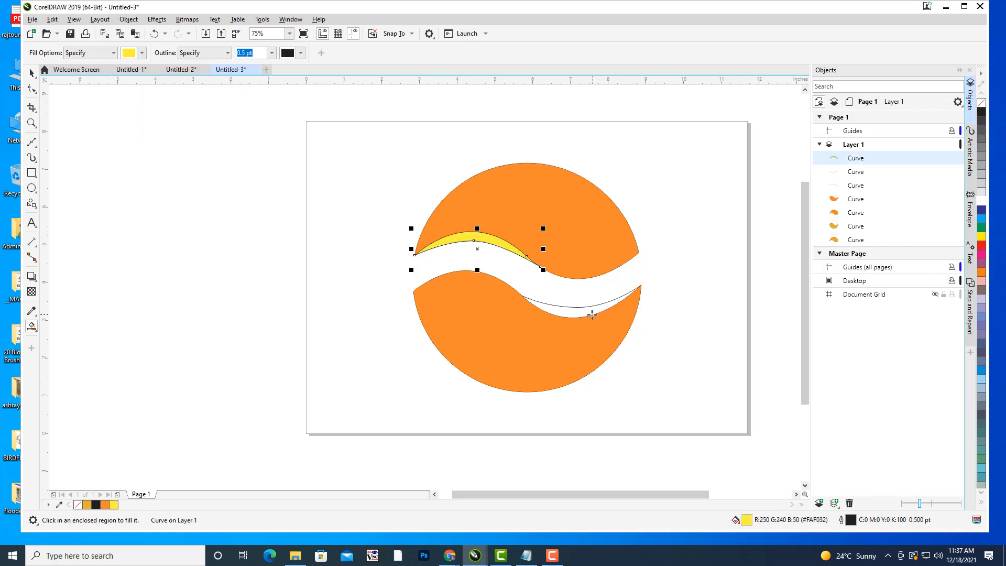
pyautogui.click(586, 313)
pyautogui.click(31, 72)
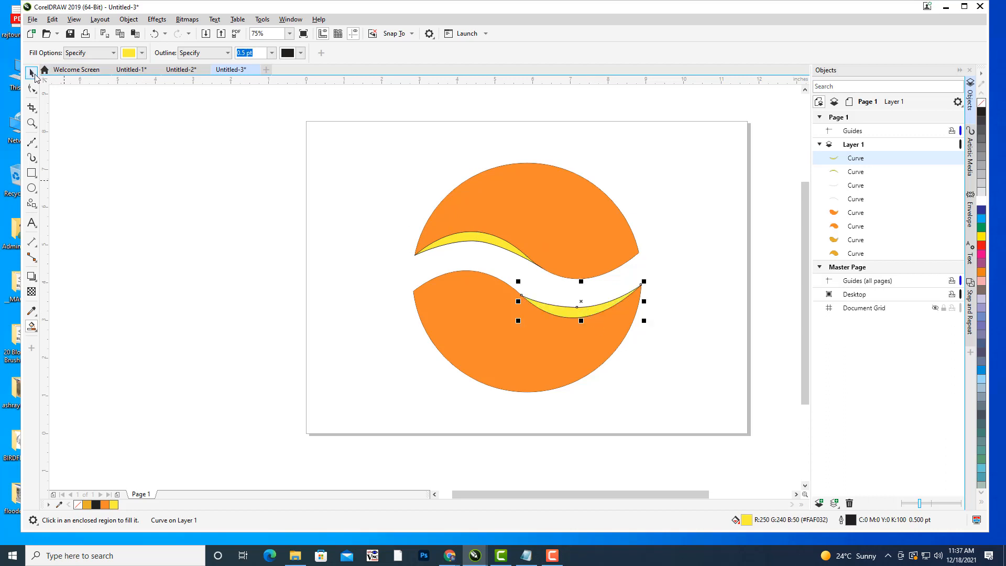
pyautogui.click(663, 318)
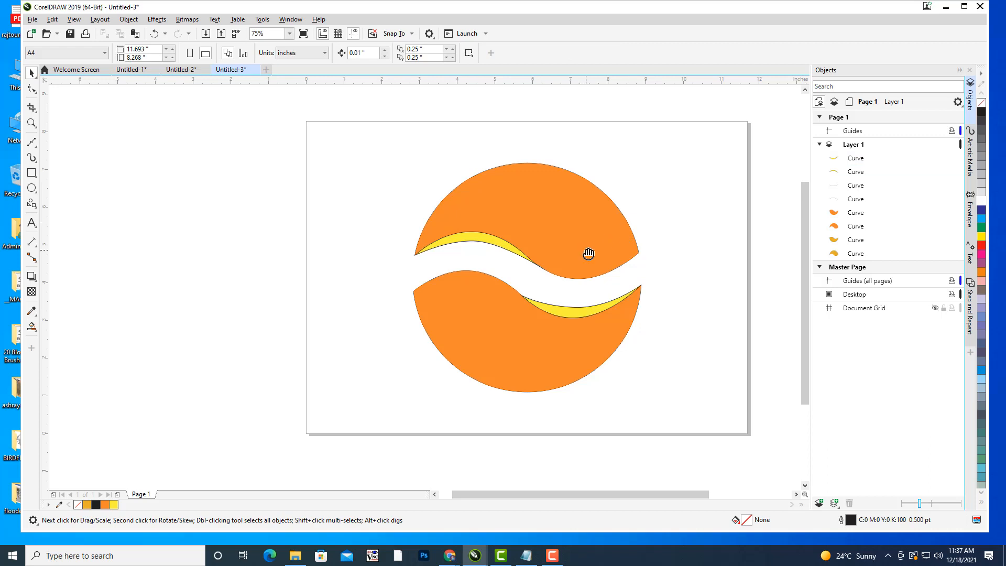
# Set the outline width of the upper and lower yellow crescents to None
pyautogui.moveTo(589, 254); pyautogui.dragTo(596, 252)
pyautogui.click(488, 232)
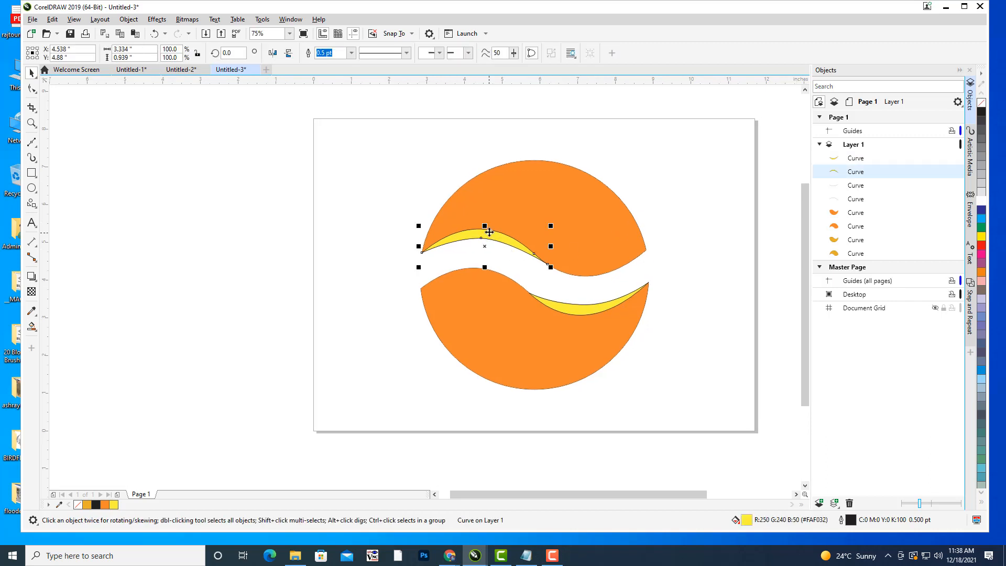
pyautogui.click(352, 53)
pyautogui.click(344, 150)
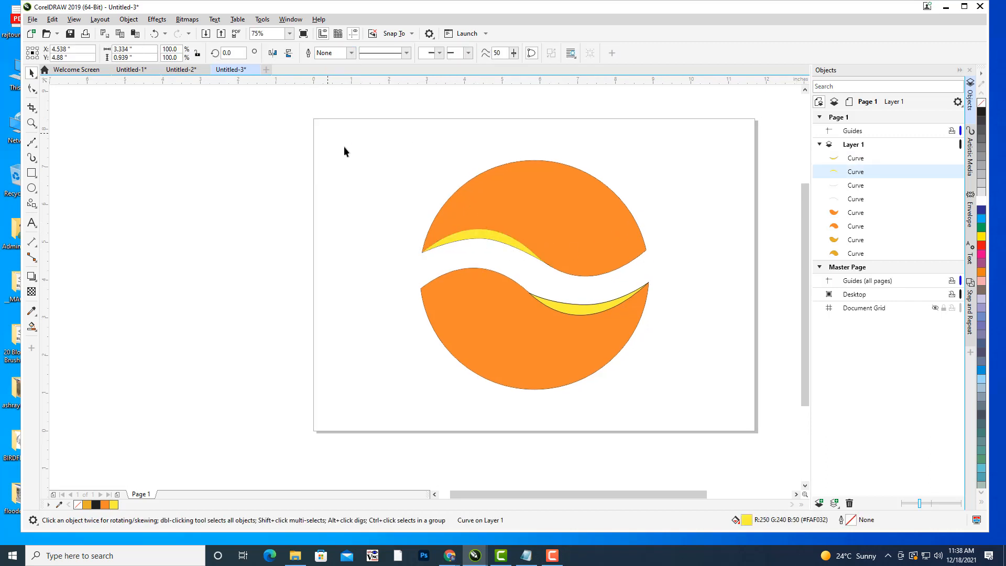
pyautogui.click(592, 310)
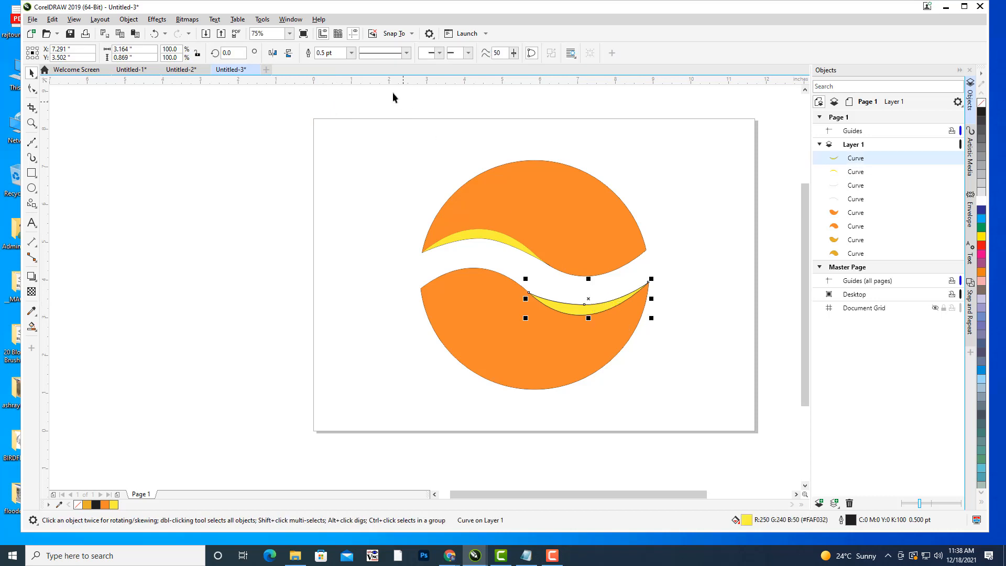
pyautogui.click(352, 53)
pyautogui.click(326, 62)
pyautogui.click(336, 168)
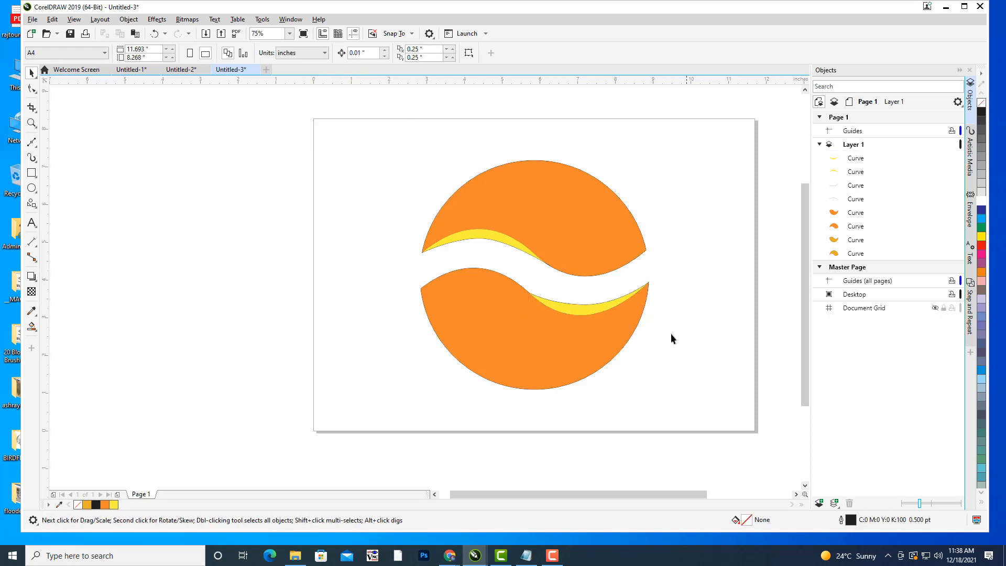
# Delete the two leftover curve lines along the inner edges of the yellow crescents
pyautogui.scroll(2, 623, 285)
pyautogui.click(582, 329)
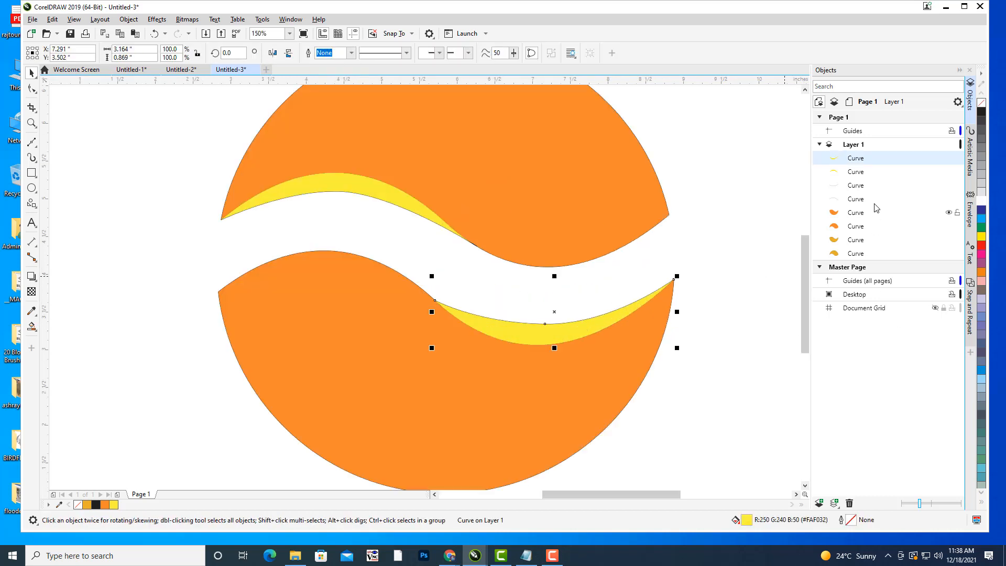
pyautogui.click(854, 187)
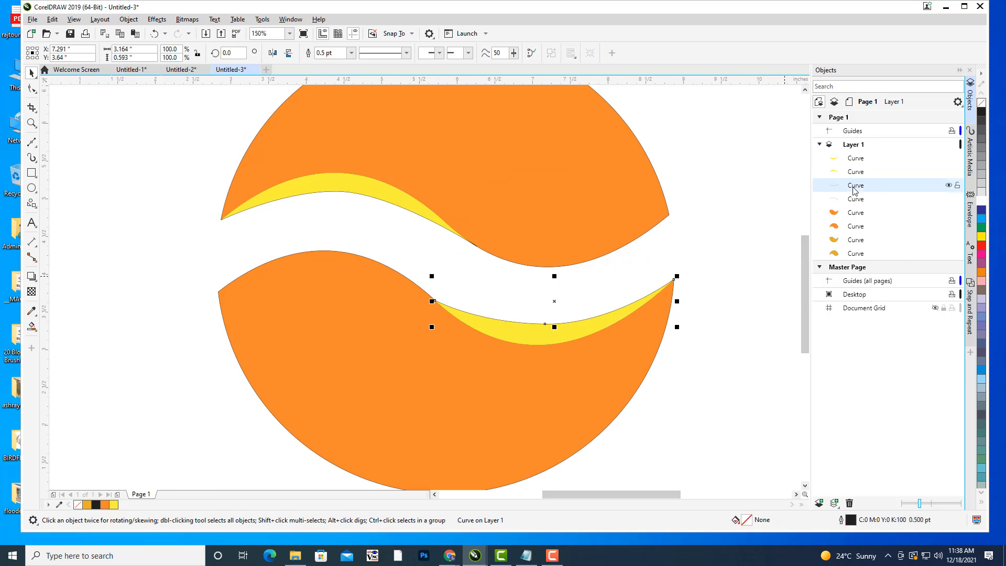
pyautogui.press('Delete')
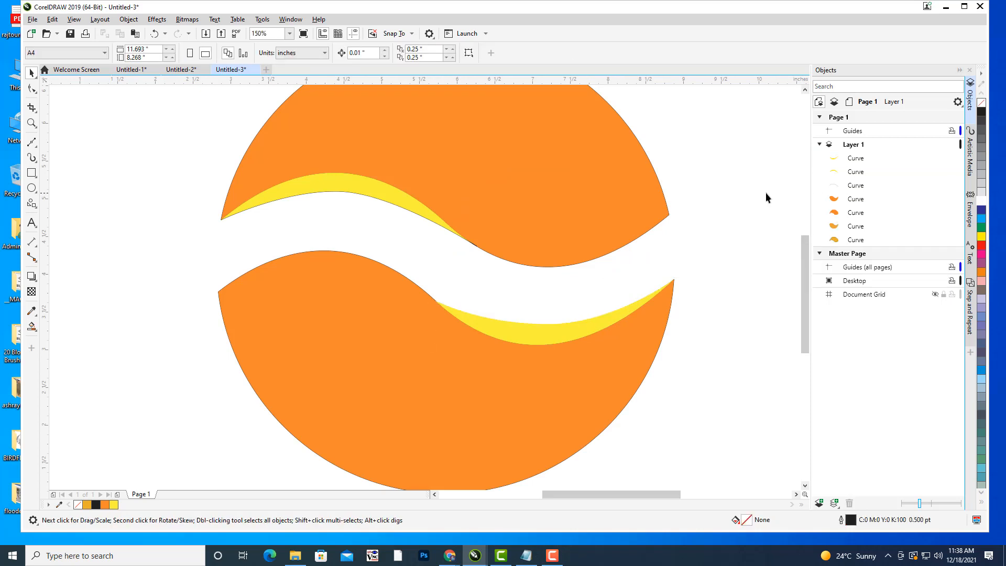
pyautogui.click(339, 190)
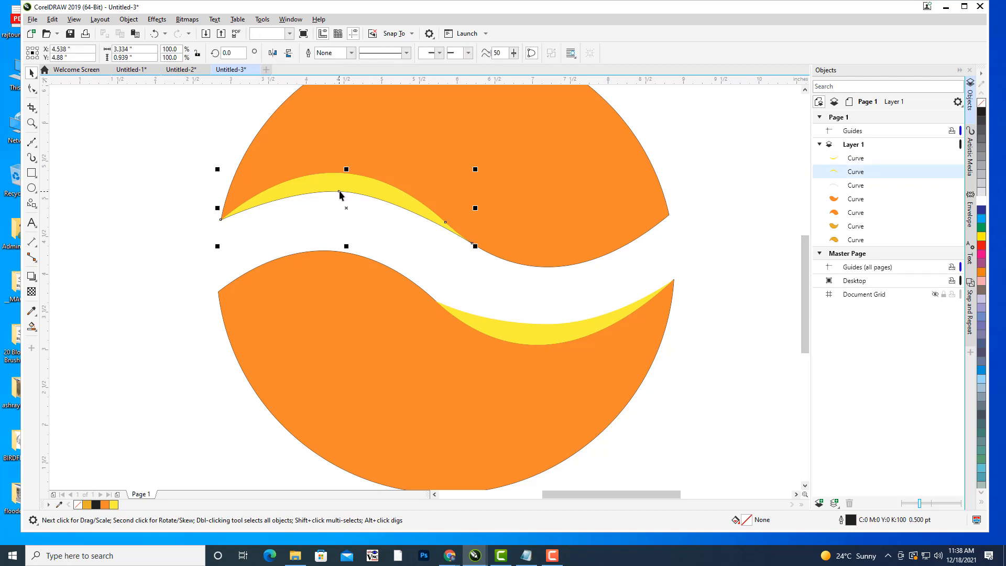
pyautogui.click(858, 186)
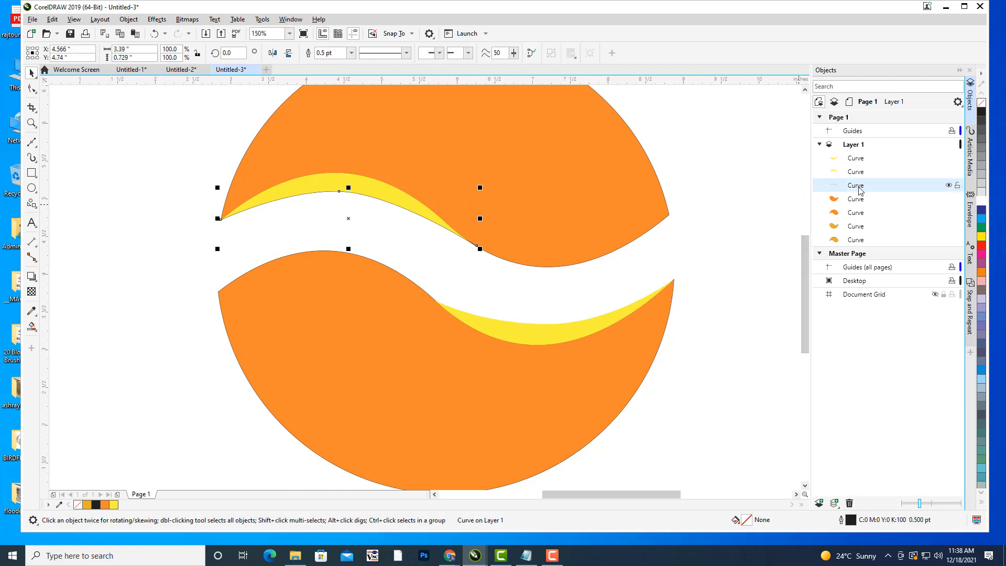
pyautogui.press('Delete')
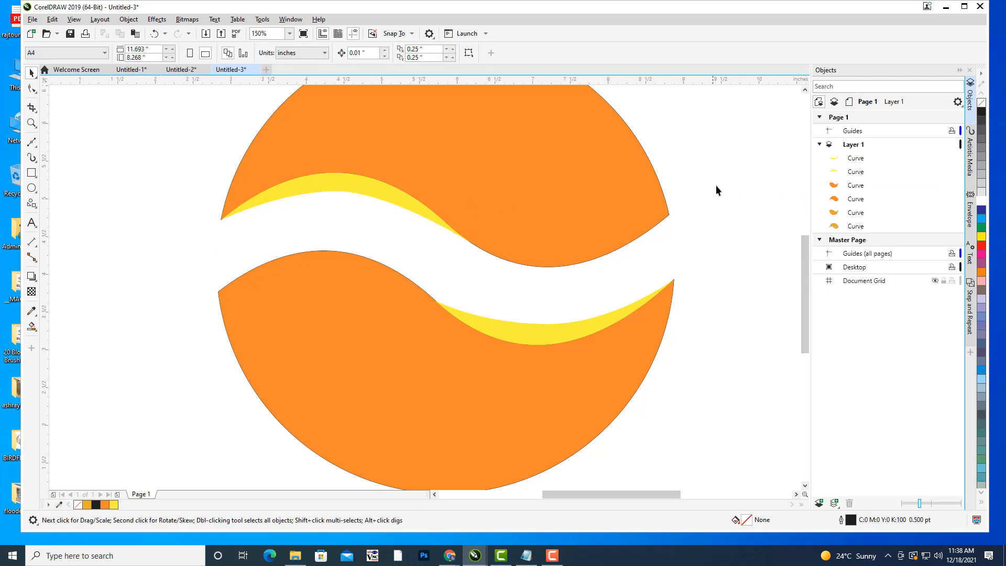
# Start a fountain fill on the upper orange half of the circle
pyautogui.scroll(-2, 716, 185)
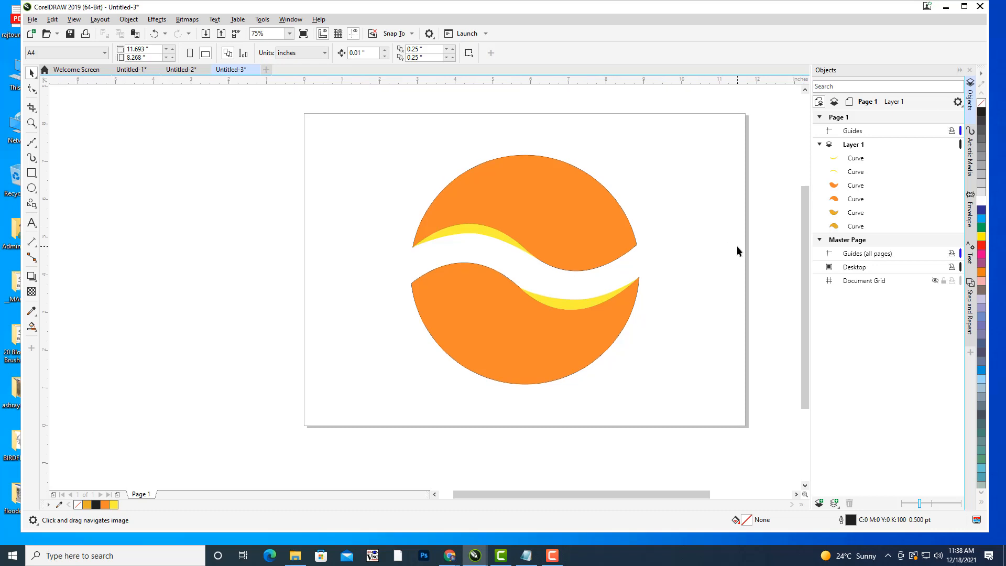
pyautogui.moveTo(697, 227); pyautogui.dragTo(686, 294)
pyautogui.click(551, 268)
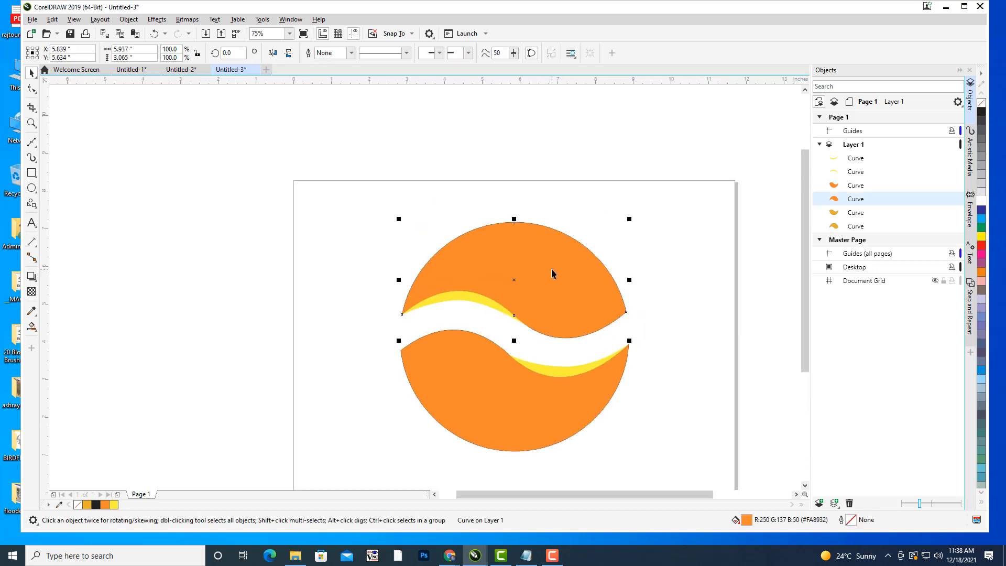
pyautogui.press('F11')
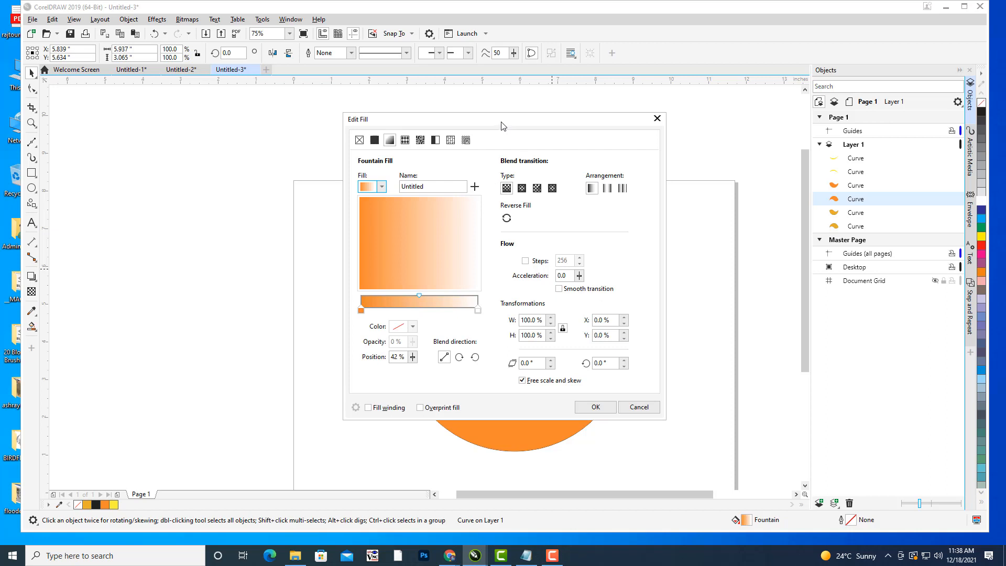
pyautogui.moveTo(507, 127); pyautogui.dragTo(832, 79)
pyautogui.click(722, 138)
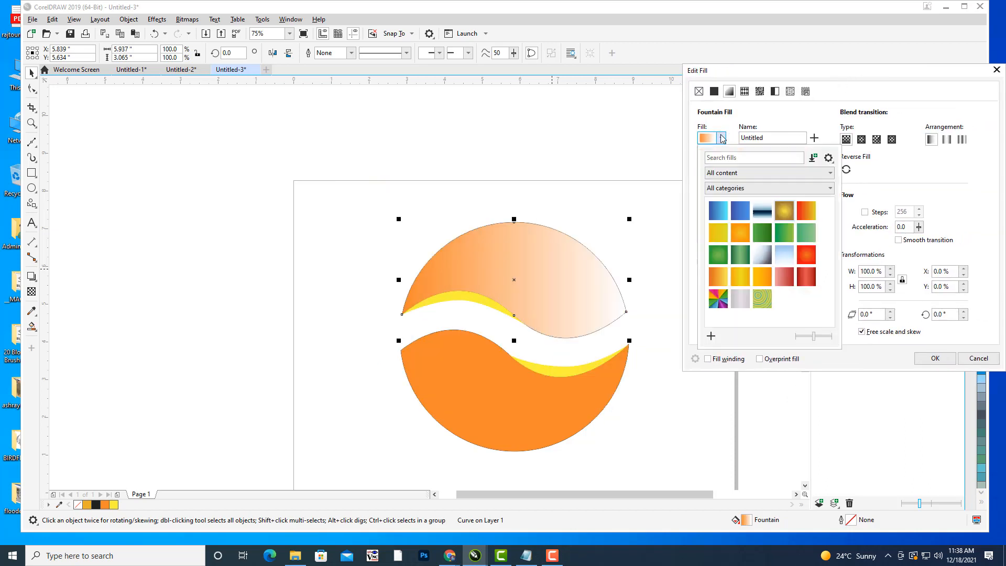
pyautogui.click(770, 121)
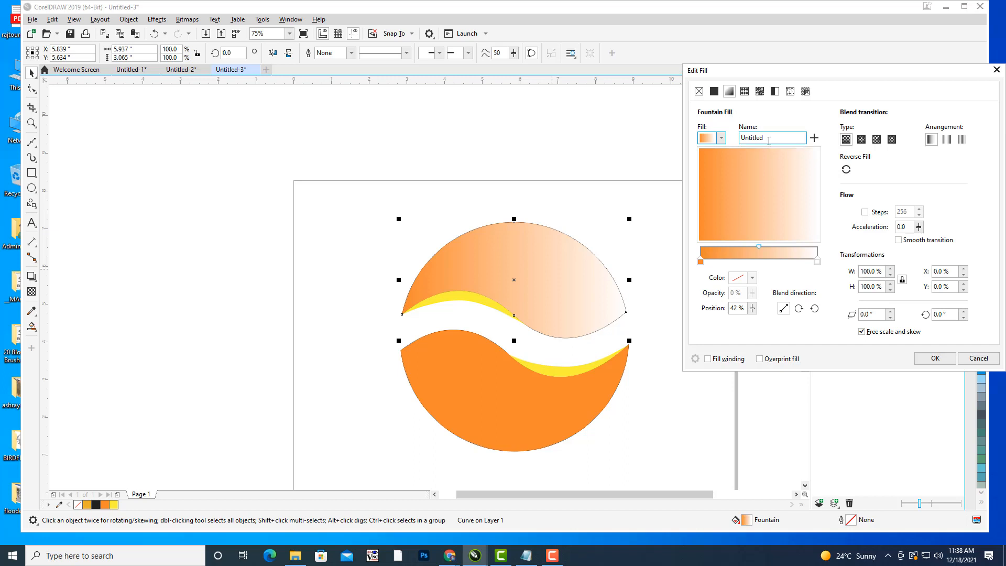
pyautogui.moveTo(778, 70); pyautogui.dragTo(743, 72)
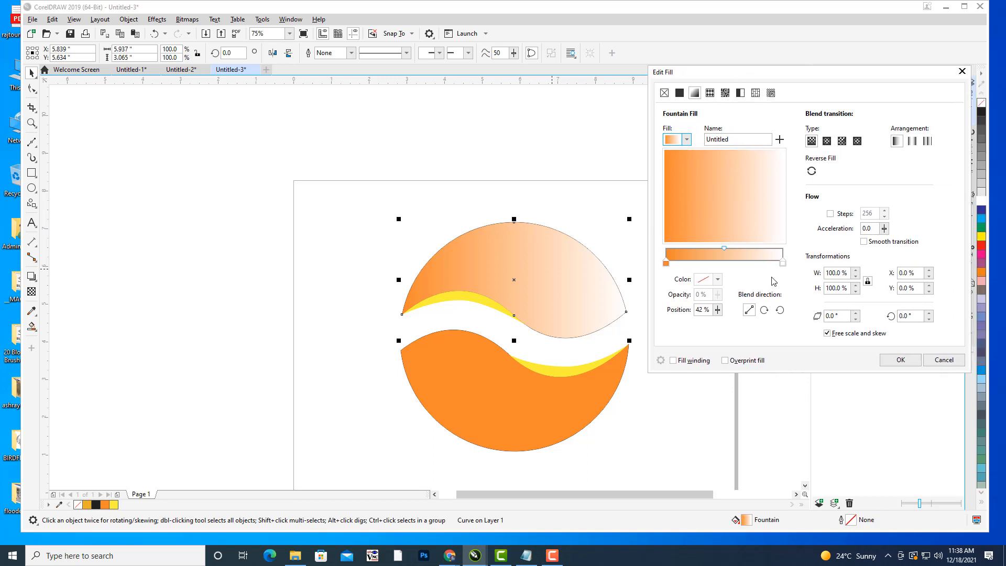
# Set the end color of the upper half's gradient to orange, about #F28E22
pyautogui.click(783, 263)
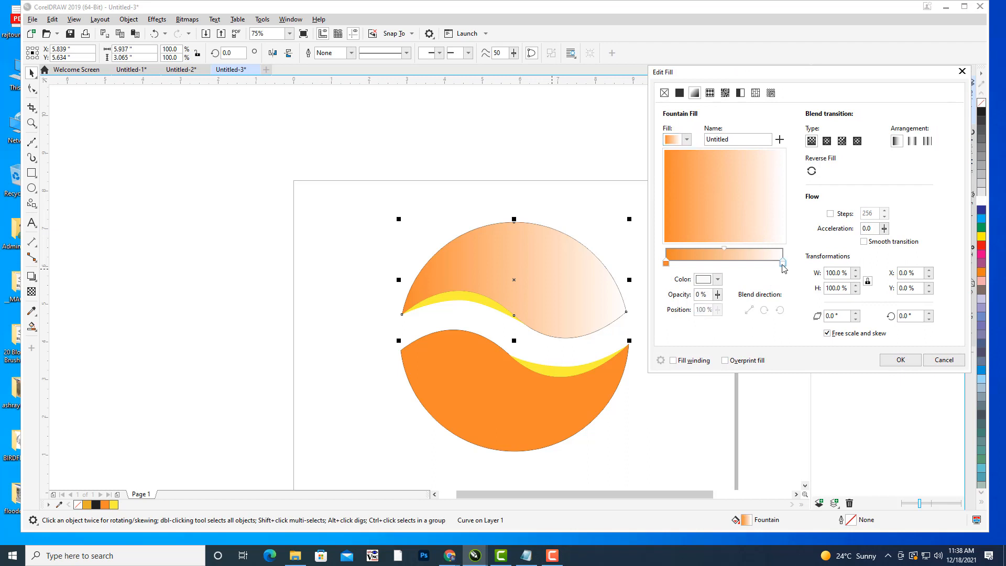
pyautogui.click(718, 280)
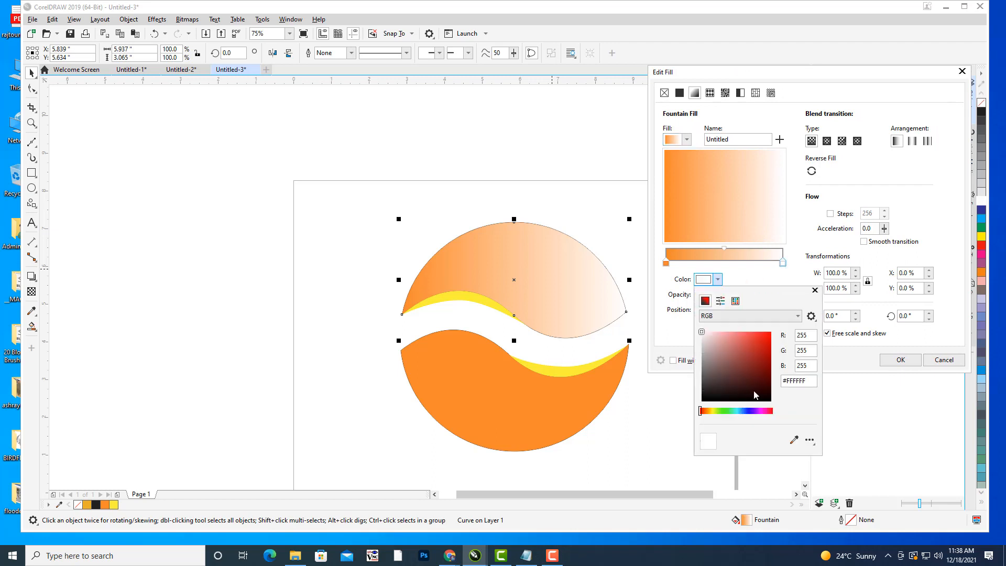
pyautogui.click(710, 412)
pyautogui.click(707, 412)
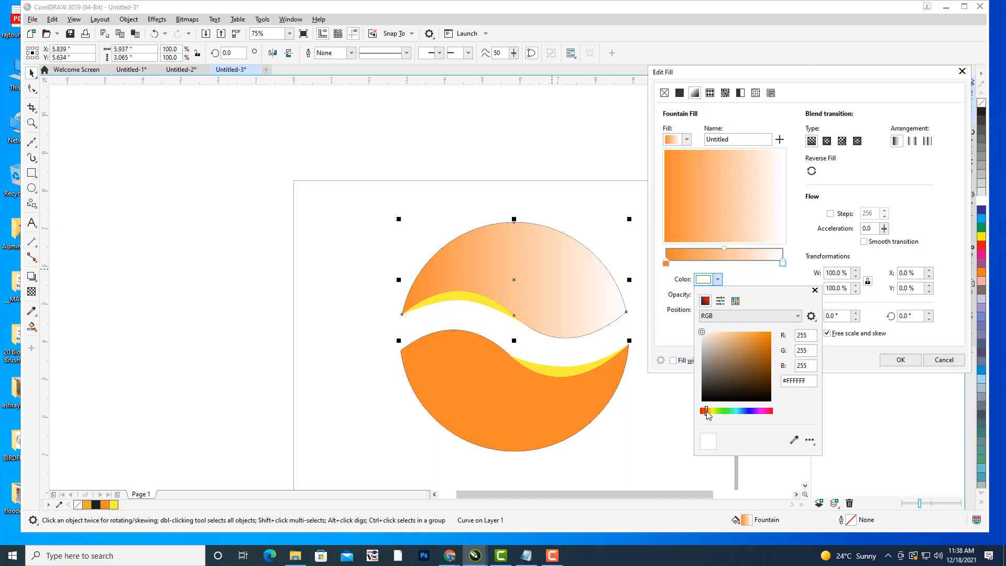
pyautogui.click(762, 340)
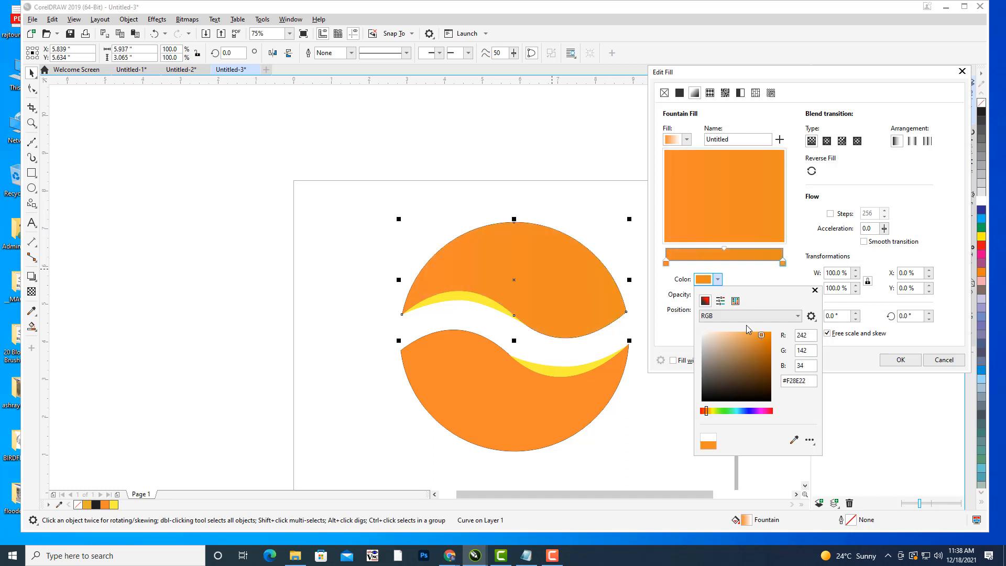
# Set the gradient's start color to yellow #FAD532 and make it a reversed elliptical fountain fill
pyautogui.click(666, 264)
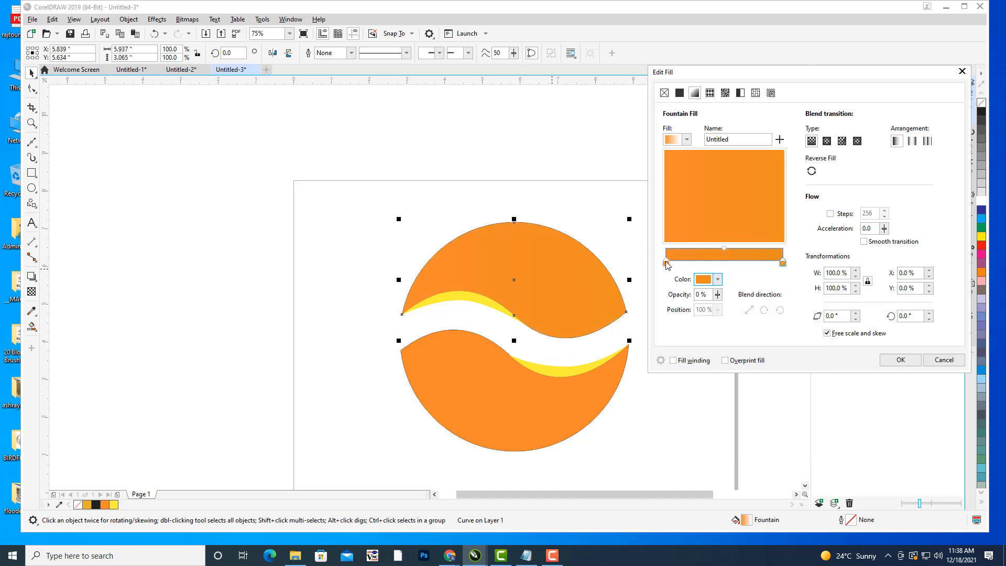
pyautogui.click(717, 280)
pyautogui.moveTo(706, 413); pyautogui.dragTo(711, 414)
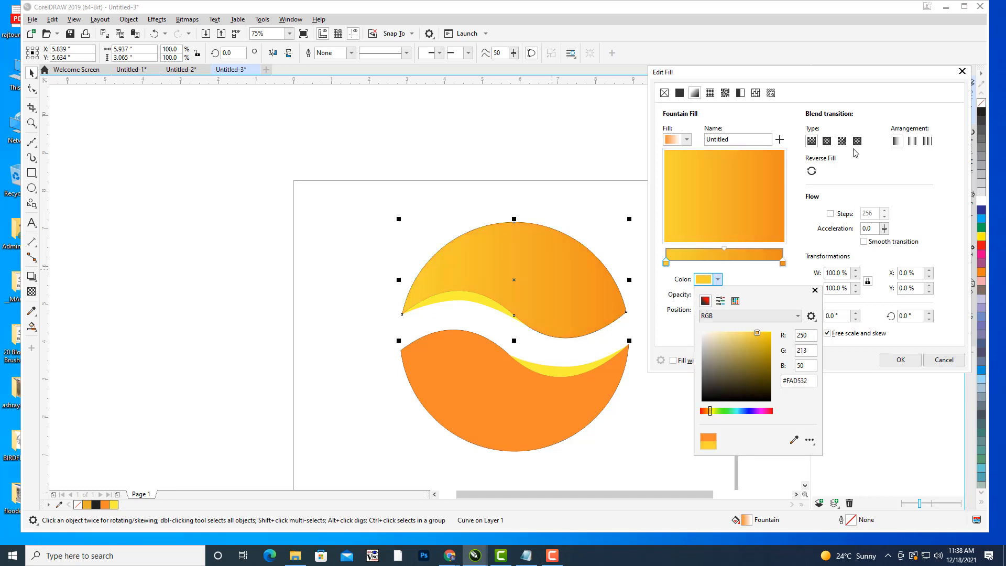
pyautogui.click(827, 141)
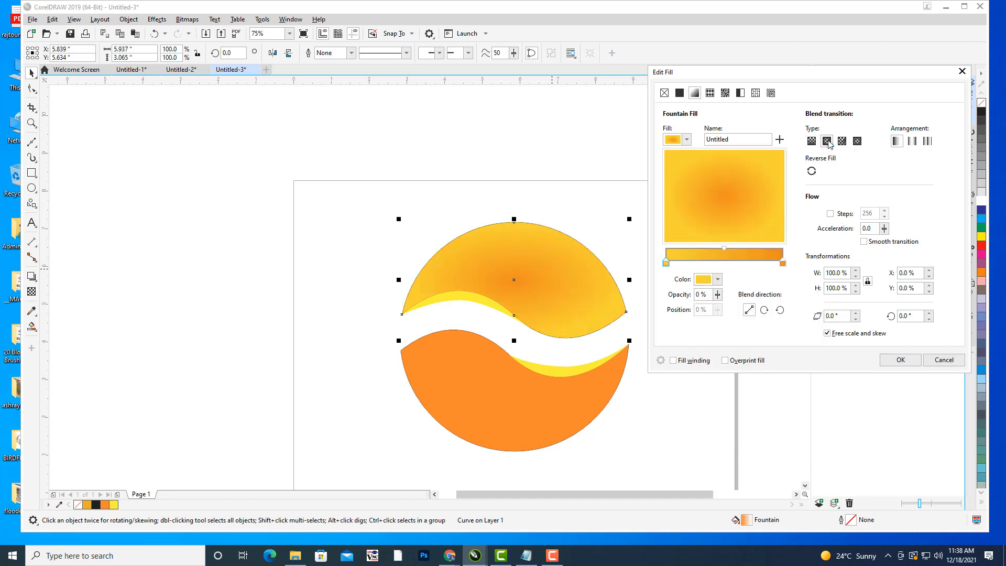
pyautogui.click(812, 171)
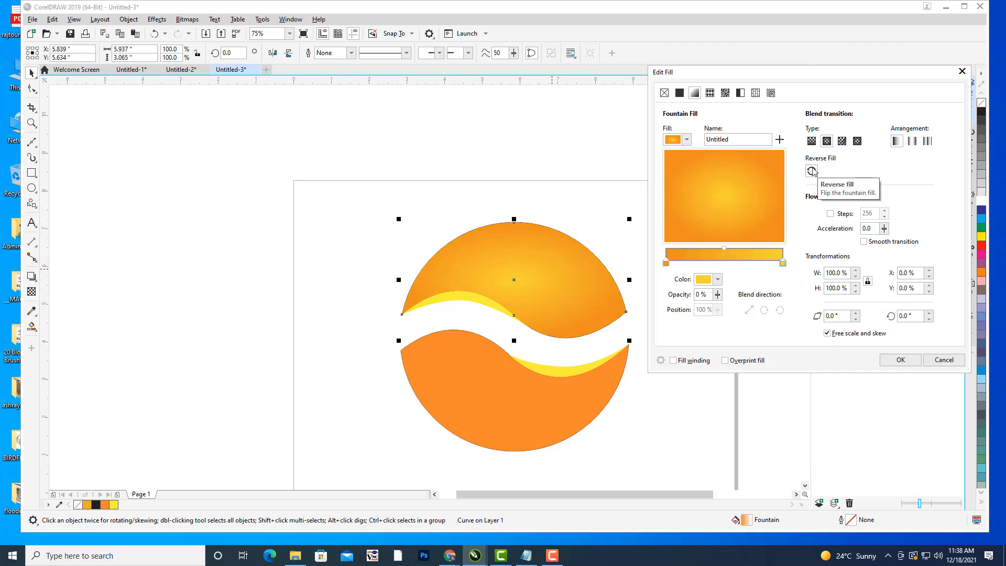
# Save the gradient as a custom fountain fill titled orangegrad and apply it to the upper half
pyautogui.doubleClick(723, 139)
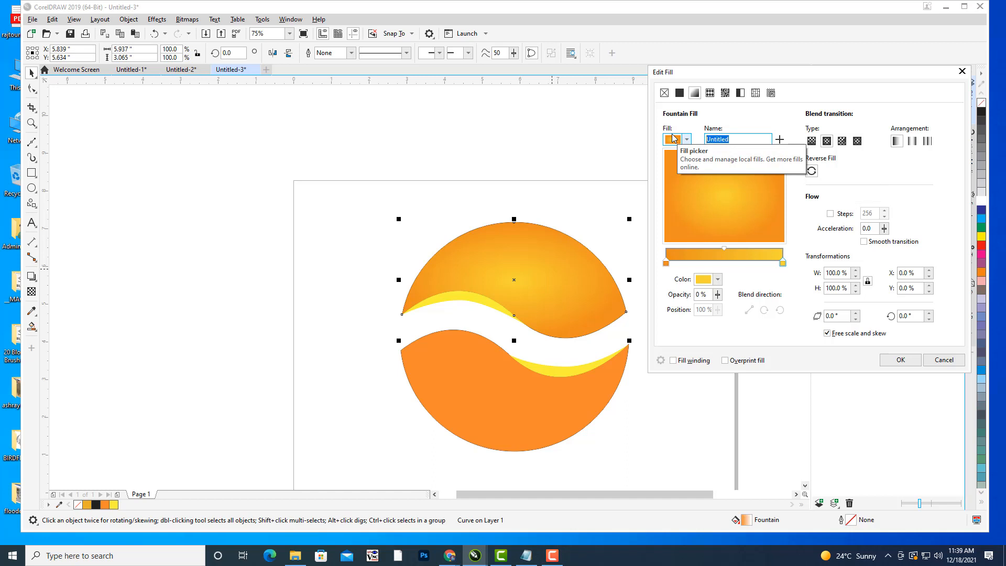
pyautogui.write('orangegrad')
pyautogui.click(781, 139)
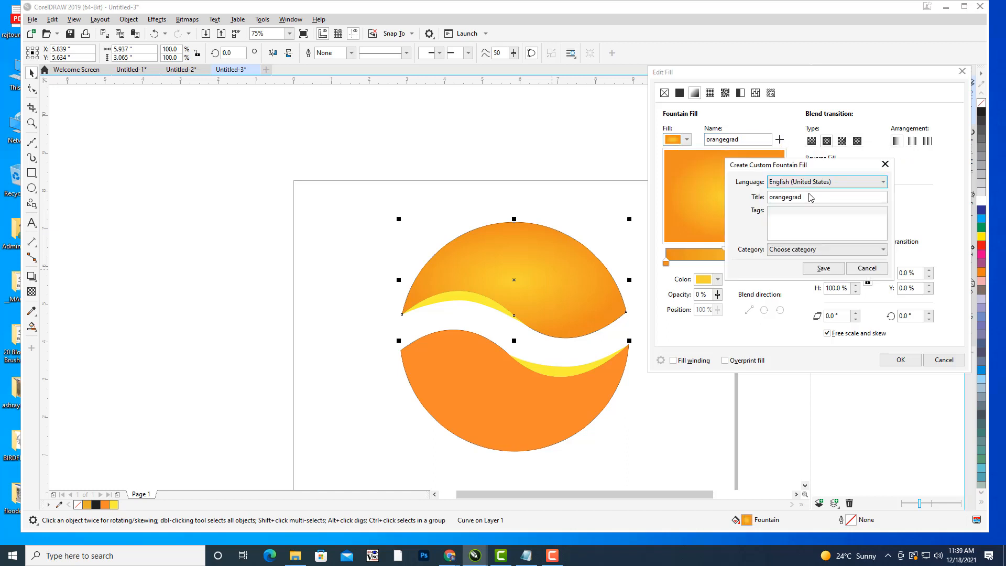
pyautogui.click(822, 267)
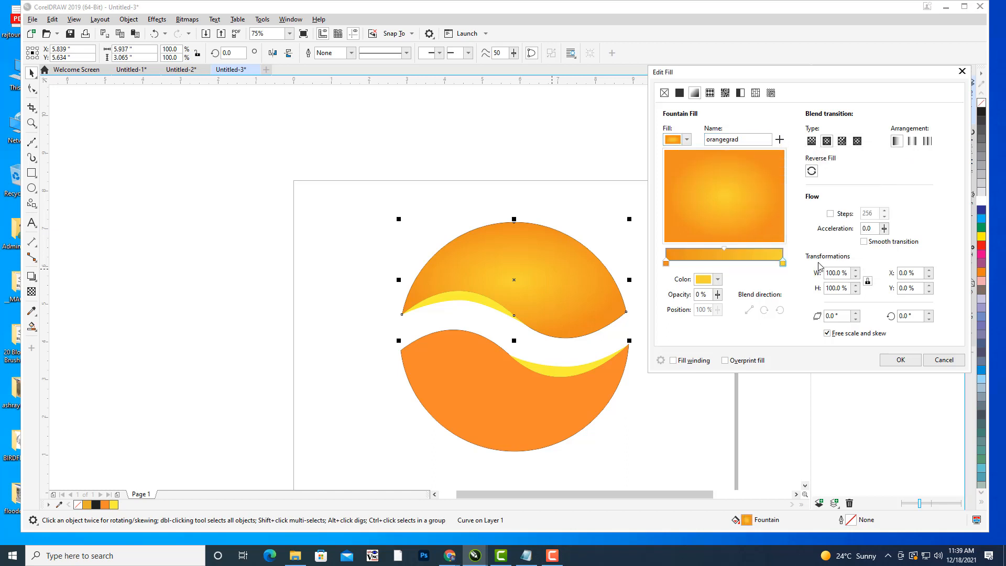
pyautogui.click(889, 366)
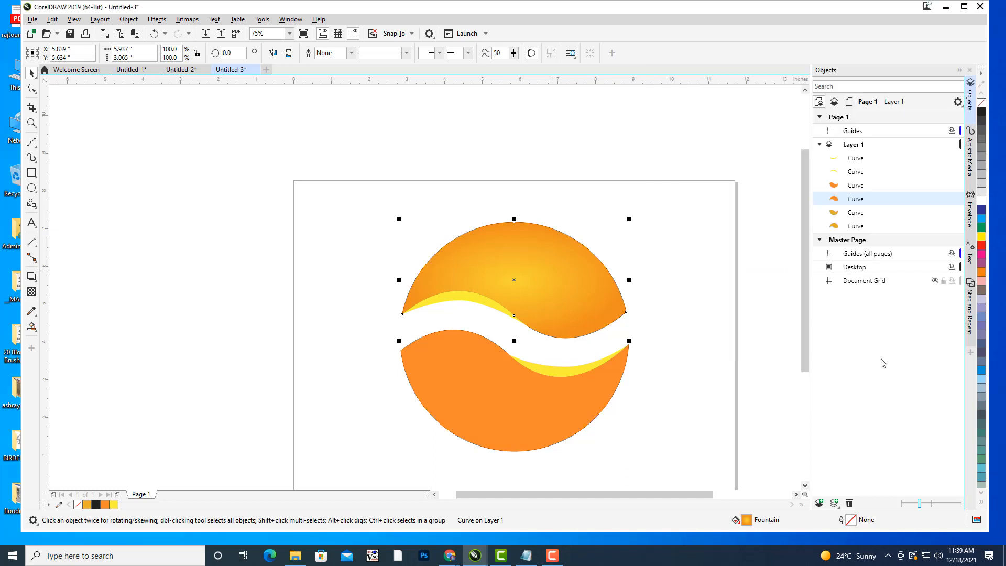
# Repeat the elliptical yellow-orange gradient fill on the lower orange half of the circle
pyautogui.click(694, 321)
pyautogui.click(558, 402)
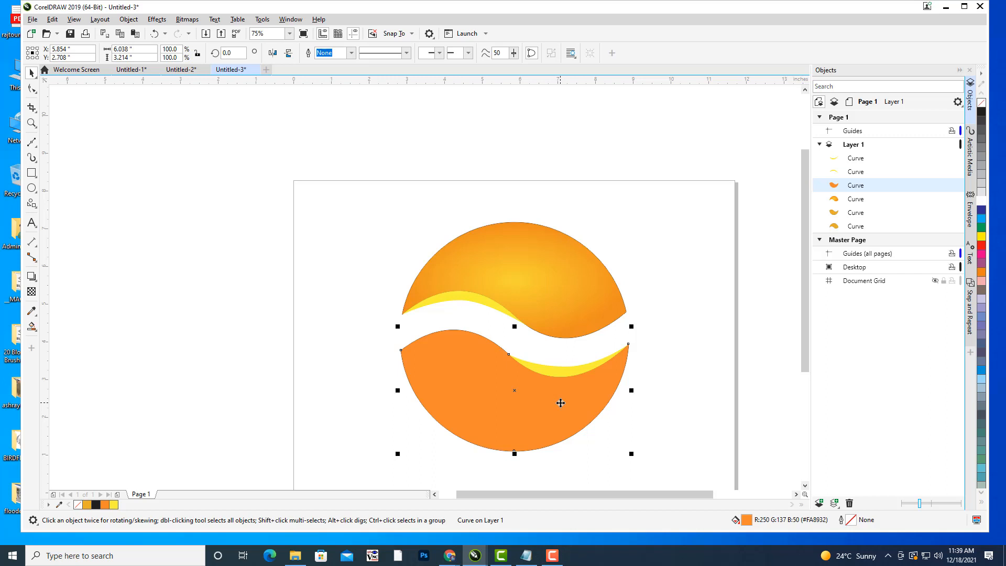
pyautogui.hotkey('ctrl', 'r')
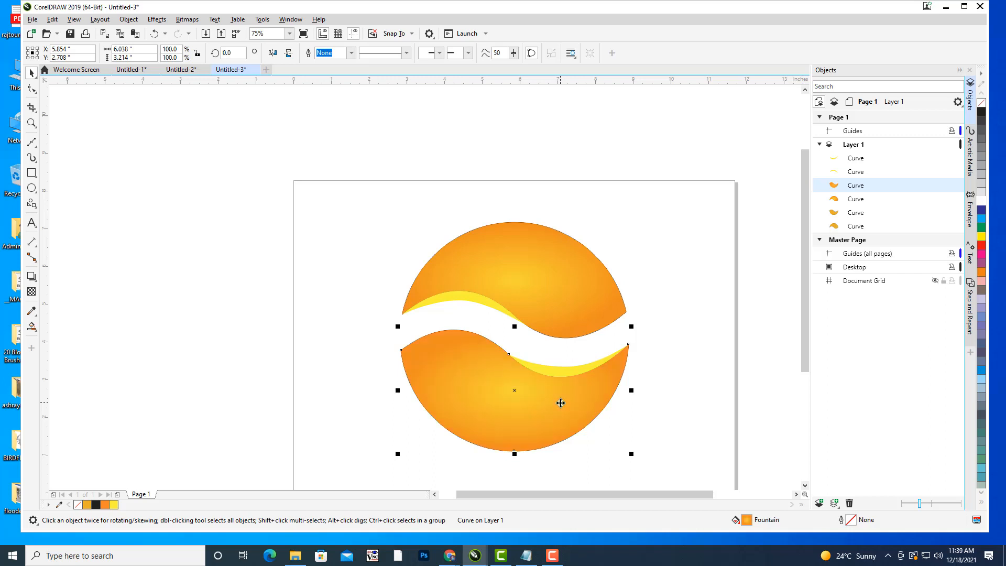
pyautogui.click(652, 256)
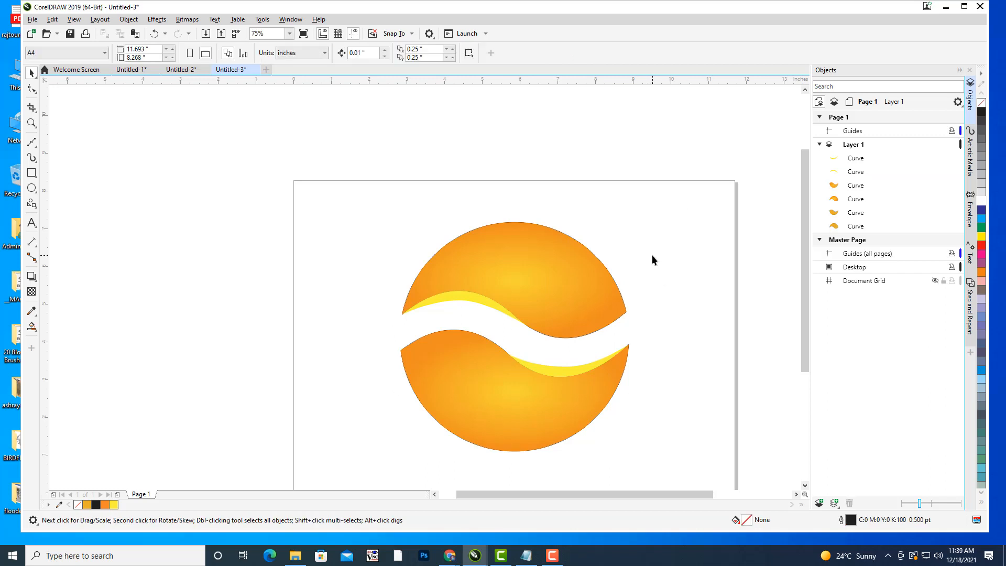
pyautogui.scroll(2, 487, 362)
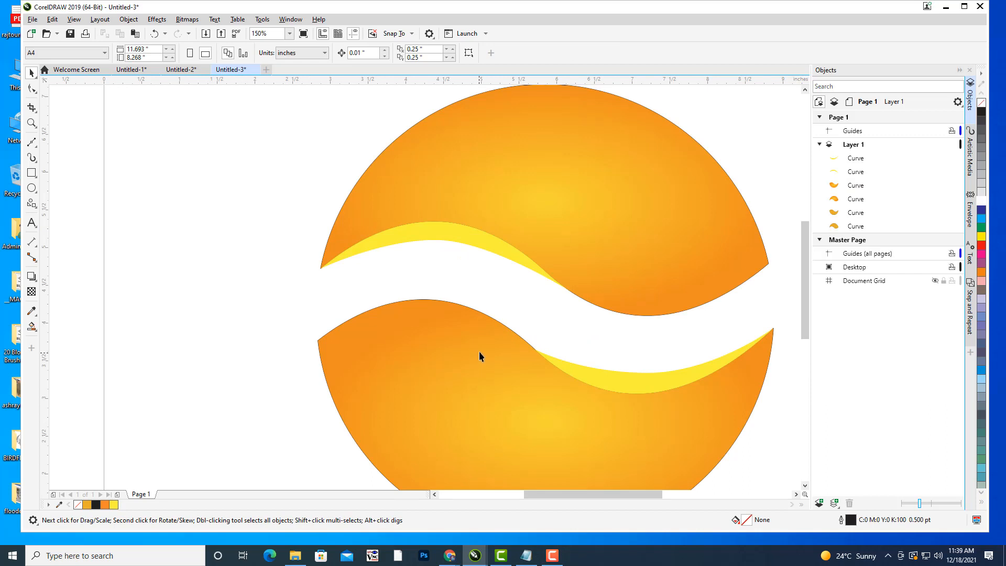
pyautogui.click(468, 329)
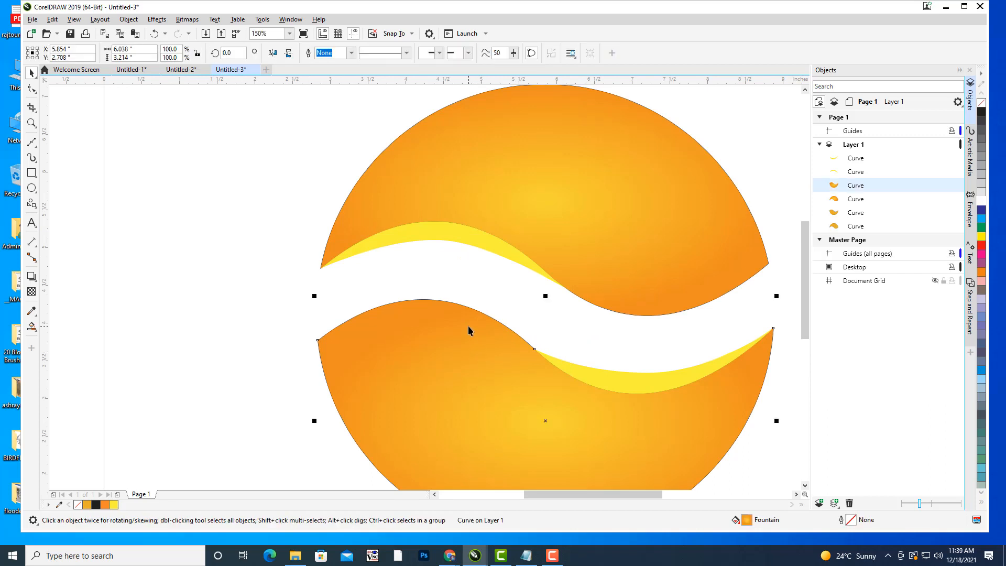
pyautogui.click(284, 136)
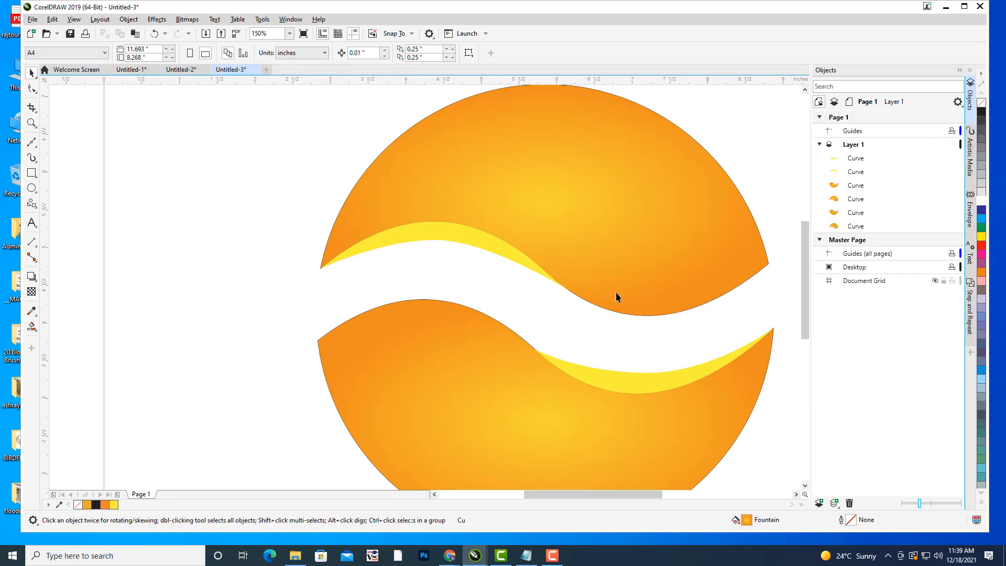
pyautogui.scroll(-2, 616, 292)
pyautogui.moveTo(670, 278); pyautogui.dragTo(627, 284)
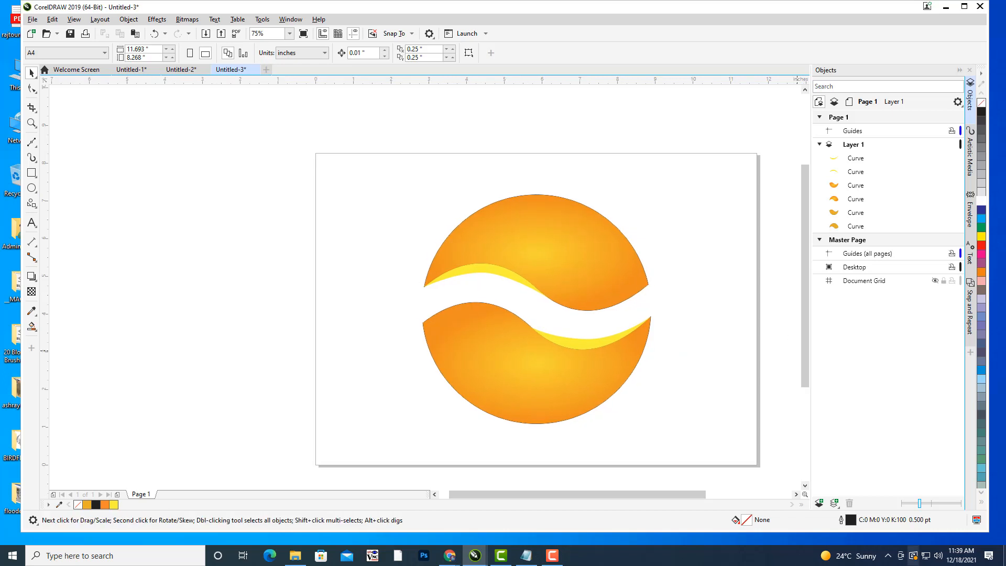
# Give the upper yellow crescent a fountain fill with a deep orange start color, about #F57513
pyautogui.scroll(2, 474, 274)
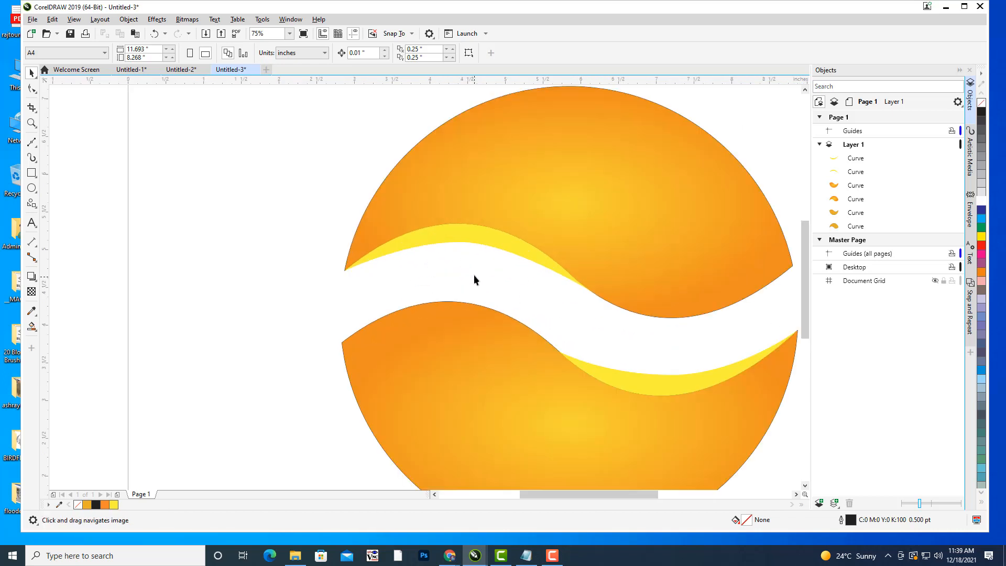
pyautogui.click(468, 241)
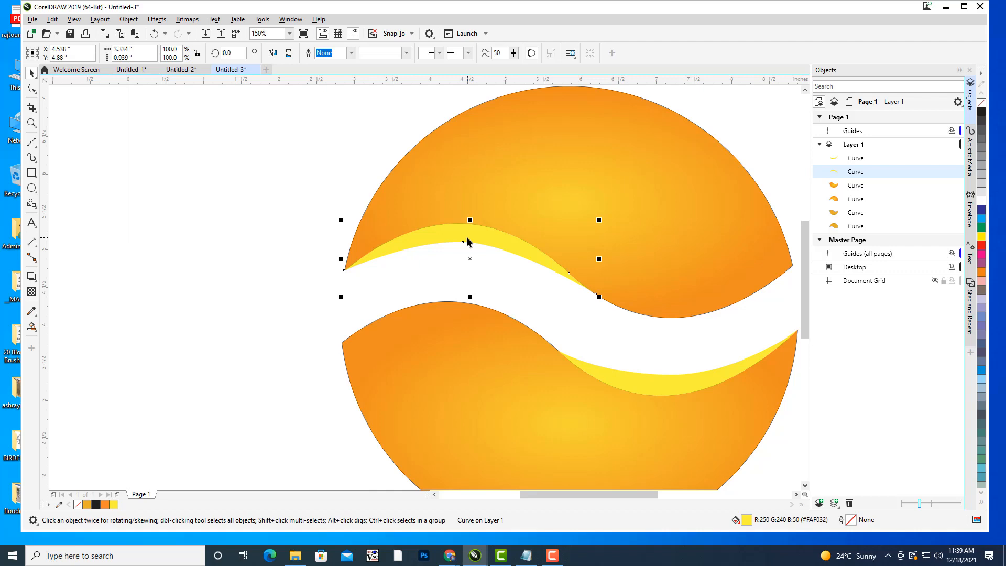
pyautogui.press('F11')
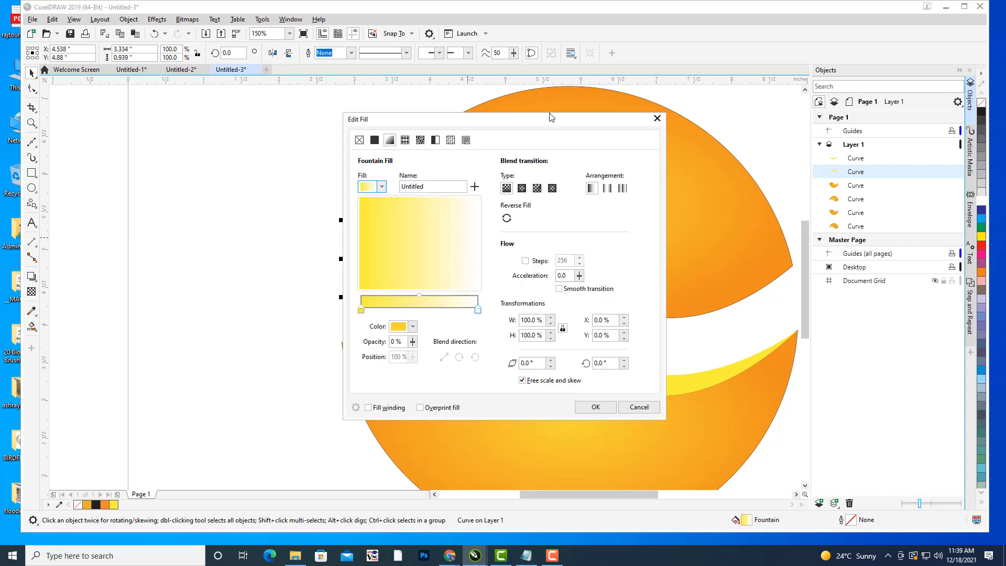
pyautogui.moveTo(549, 117); pyautogui.dragTo(780, 67)
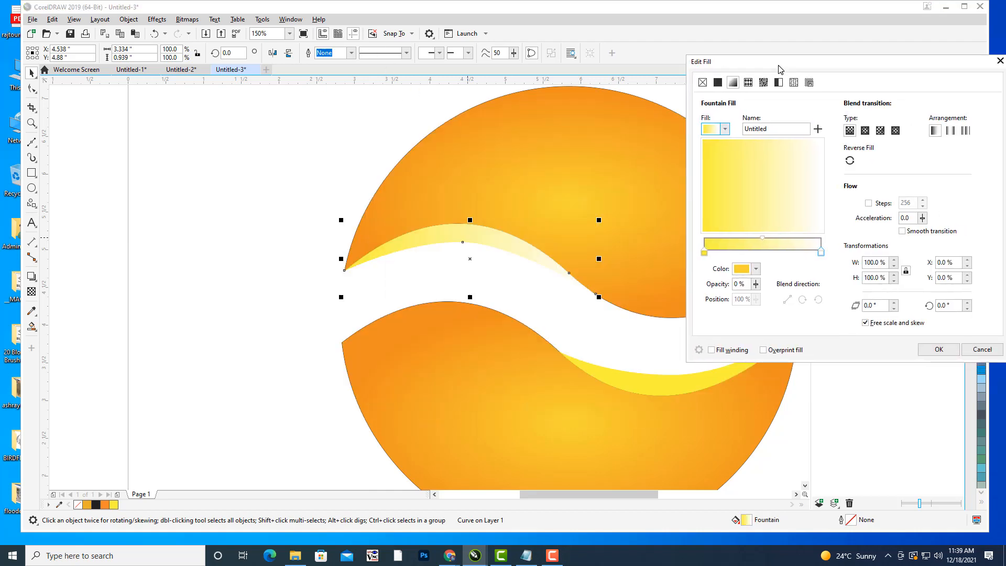
pyautogui.click(705, 253)
pyautogui.click(757, 269)
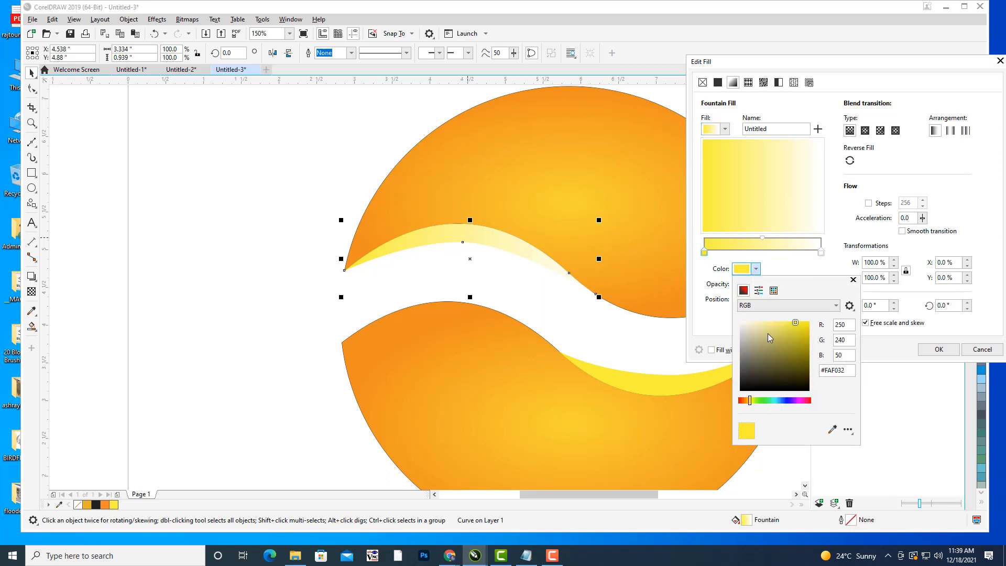
pyautogui.moveTo(751, 406); pyautogui.dragTo(744, 402)
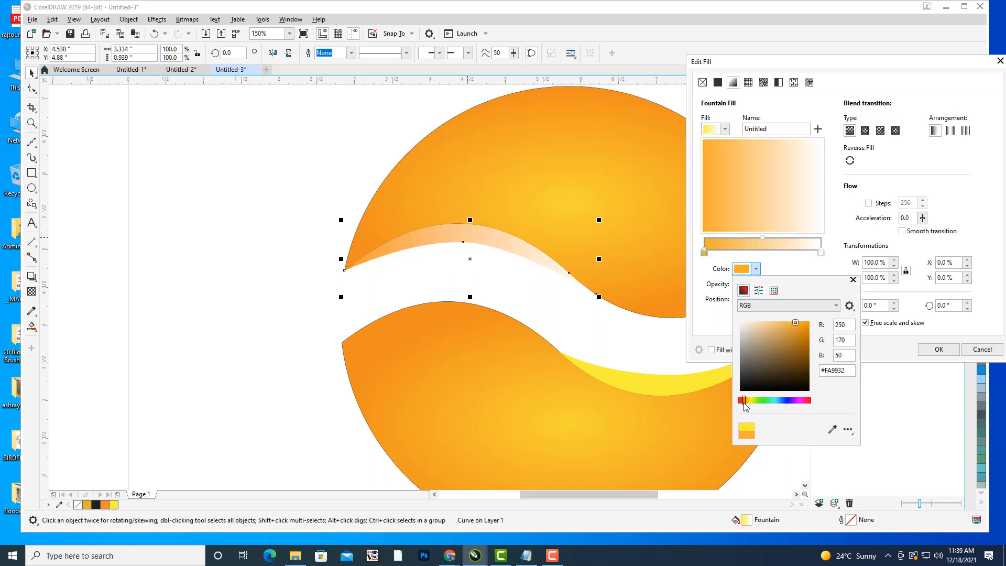
pyautogui.click(804, 324)
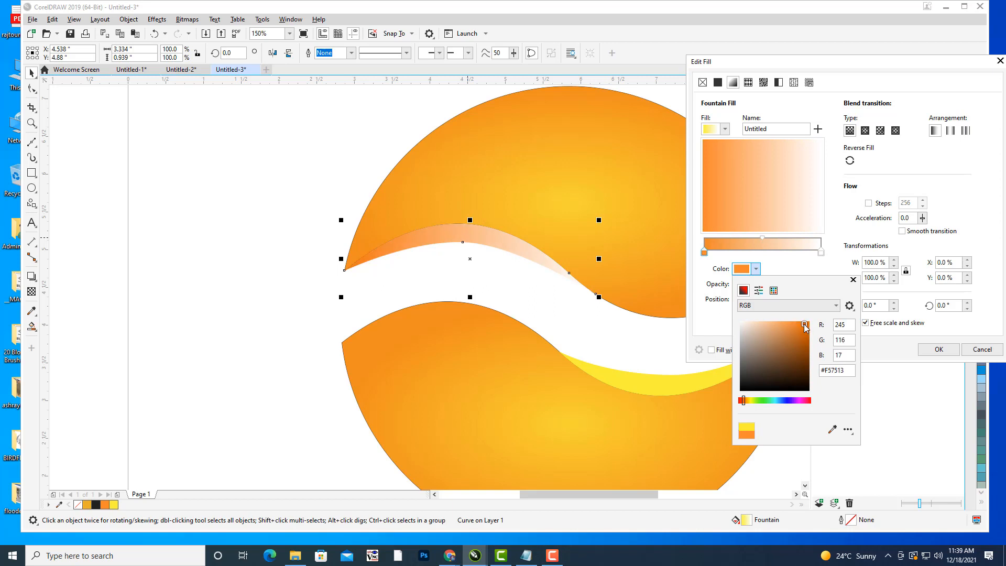
# Set the upper crescent gradient's end color to a bright yellow, about #F7EB0A
pyautogui.click(822, 254)
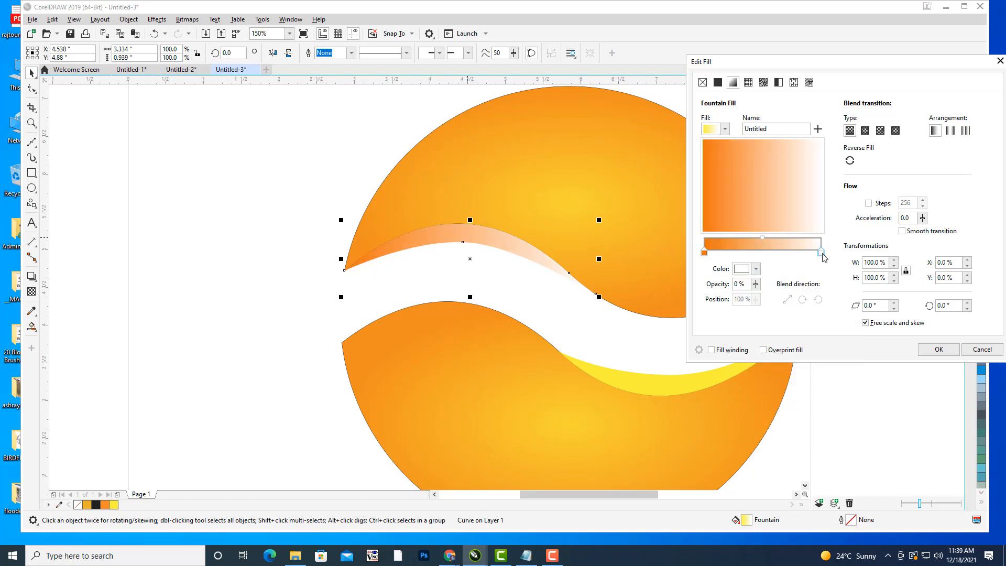
pyautogui.click(758, 270)
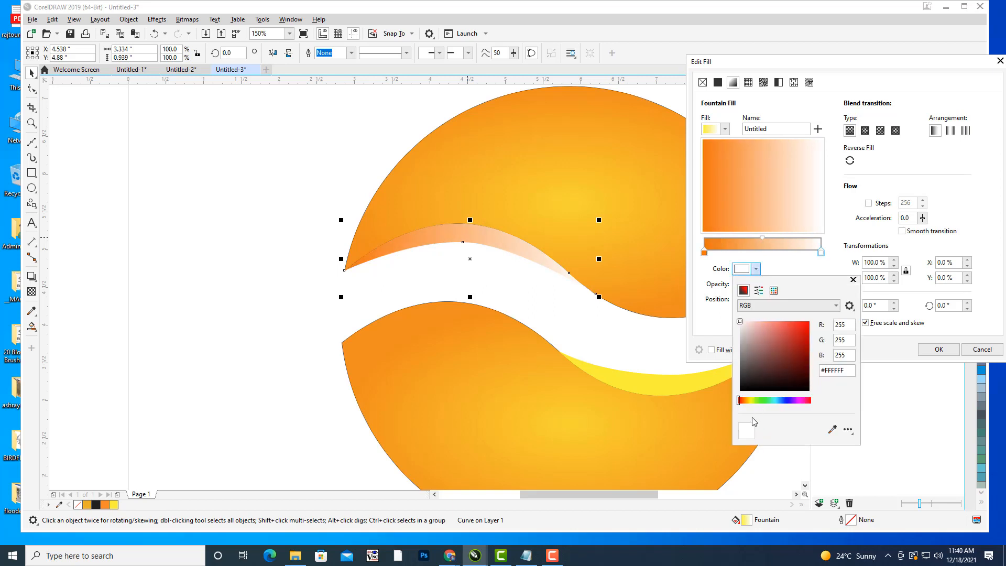
pyautogui.click(746, 401)
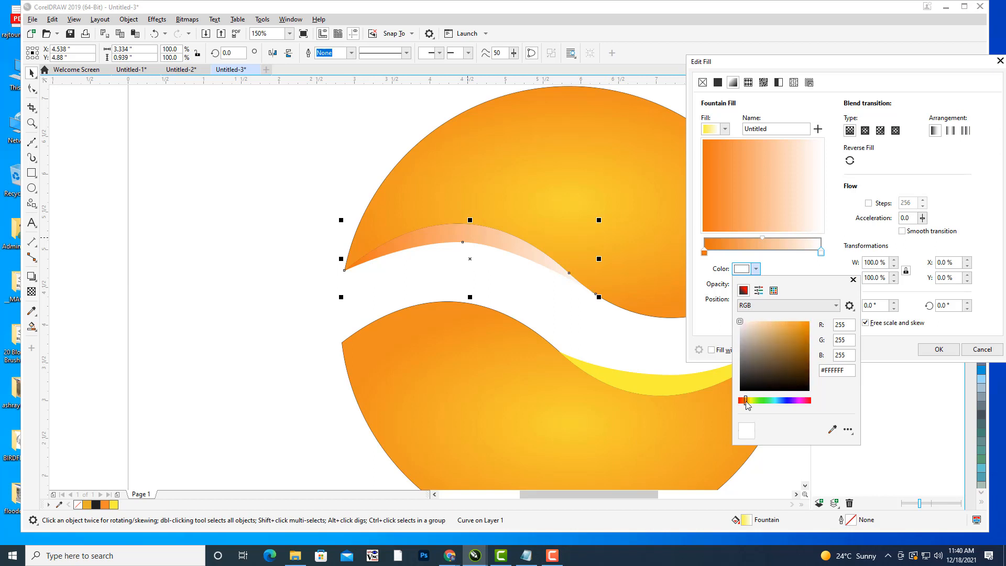
pyautogui.click(807, 347)
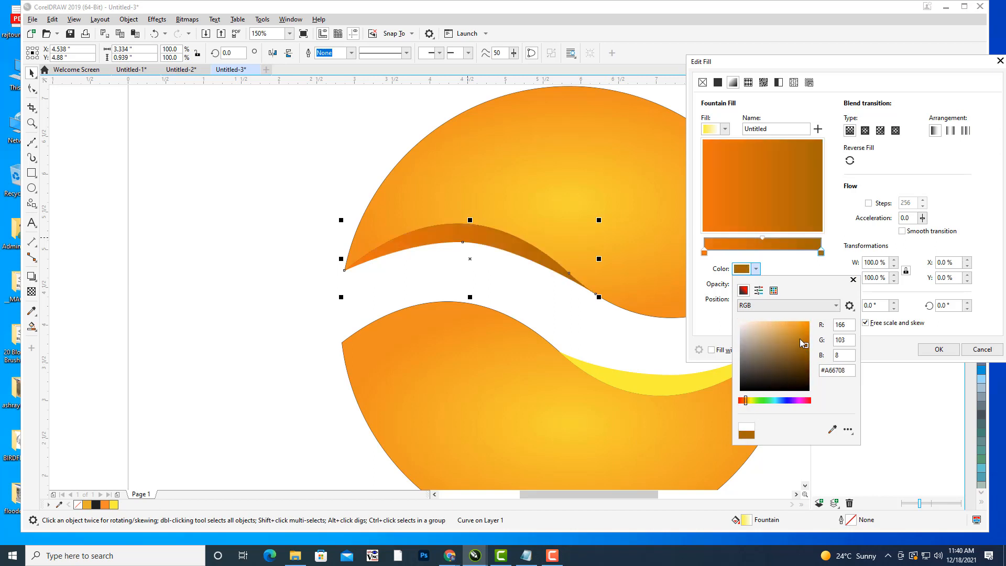
pyautogui.moveTo(749, 401); pyautogui.dragTo(753, 402)
pyautogui.click(807, 324)
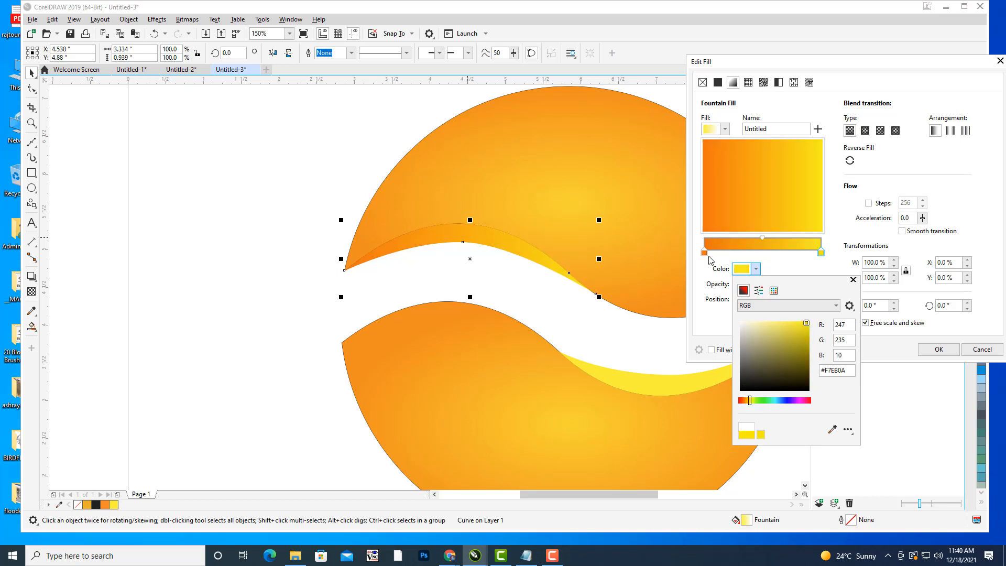
# Darken the gradient's start color to deep orange #D46108 and apply the fountain fill to the upper crescent
pyautogui.click(710, 261)
pyautogui.click(756, 269)
pyautogui.click(704, 253)
pyautogui.click(705, 253)
pyautogui.click(756, 269)
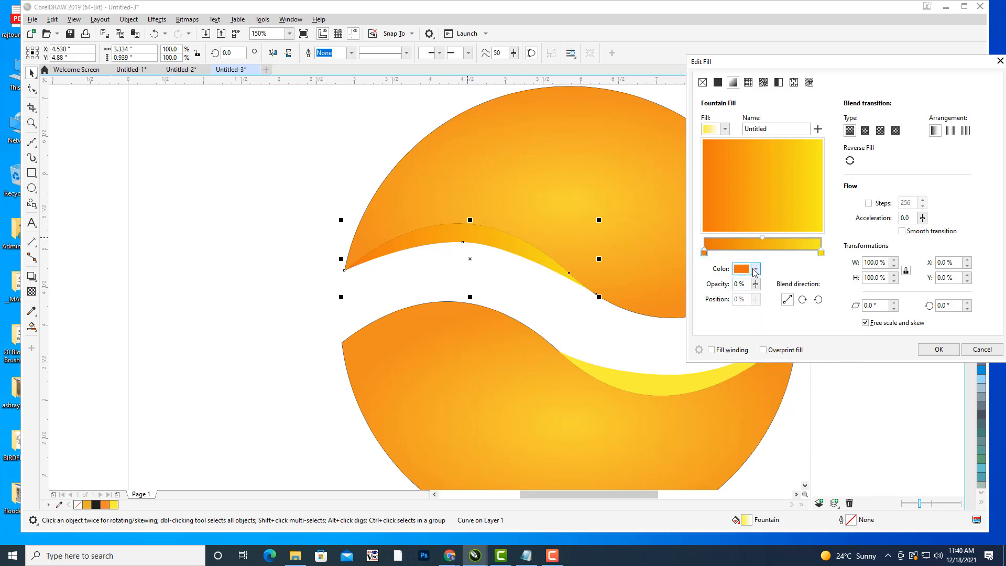
pyautogui.click(808, 333)
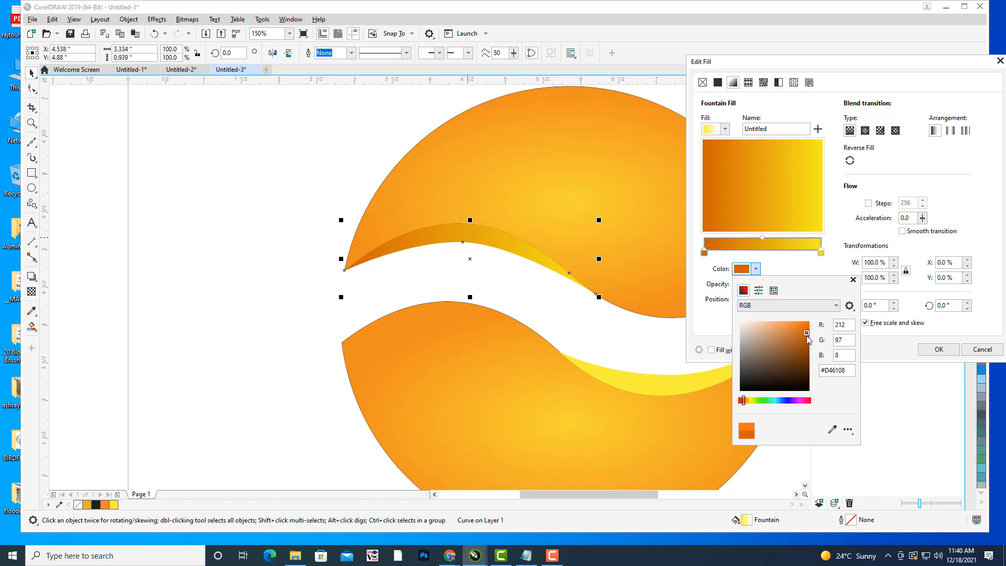
pyautogui.click(839, 219)
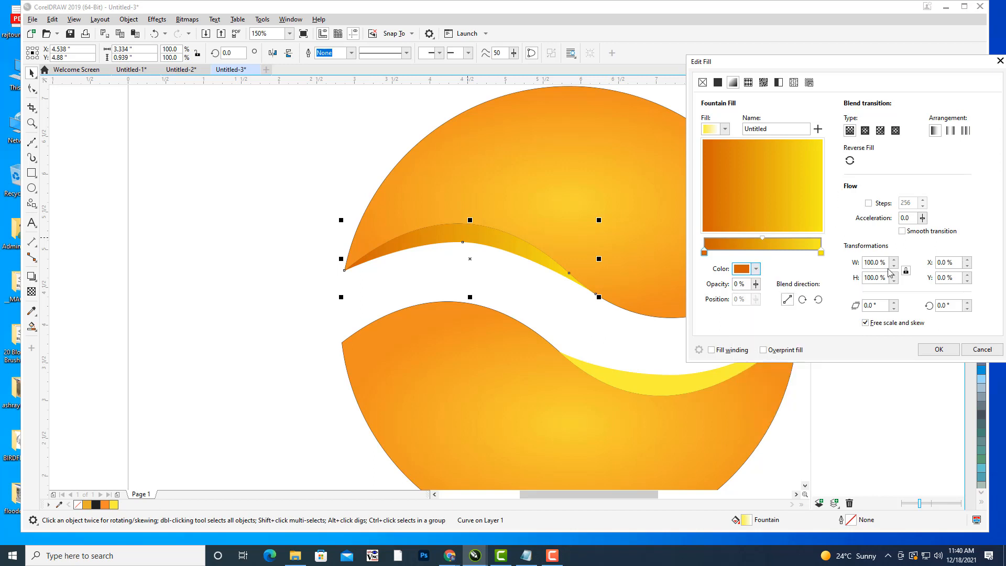
pyautogui.click(939, 350)
pyautogui.click(195, 168)
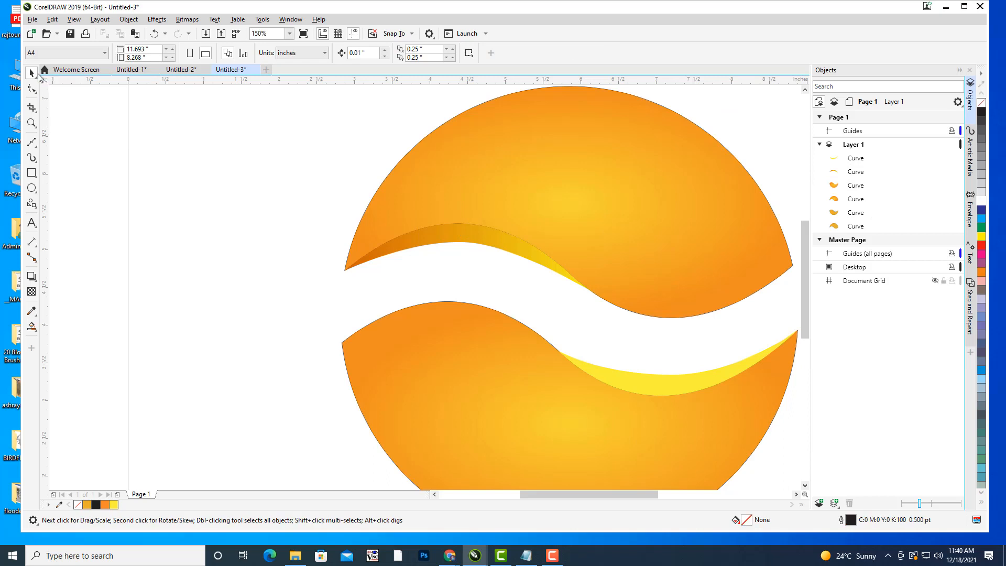
# Reverse the upper crescent's gradient with the Interactive Fill tool, running from orange at its right tip to yellow near its left tip
pyautogui.click(464, 235)
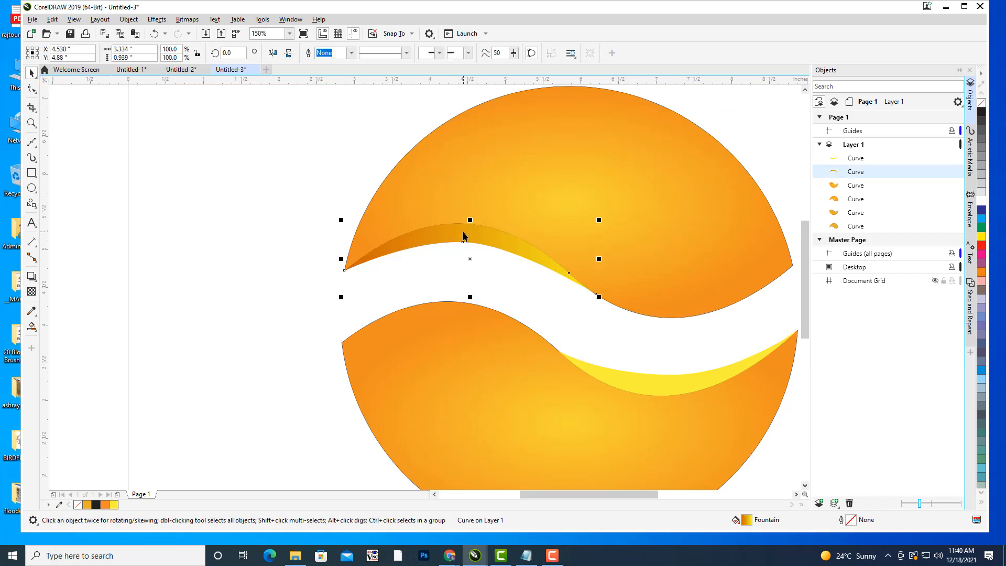
pyautogui.press('g')
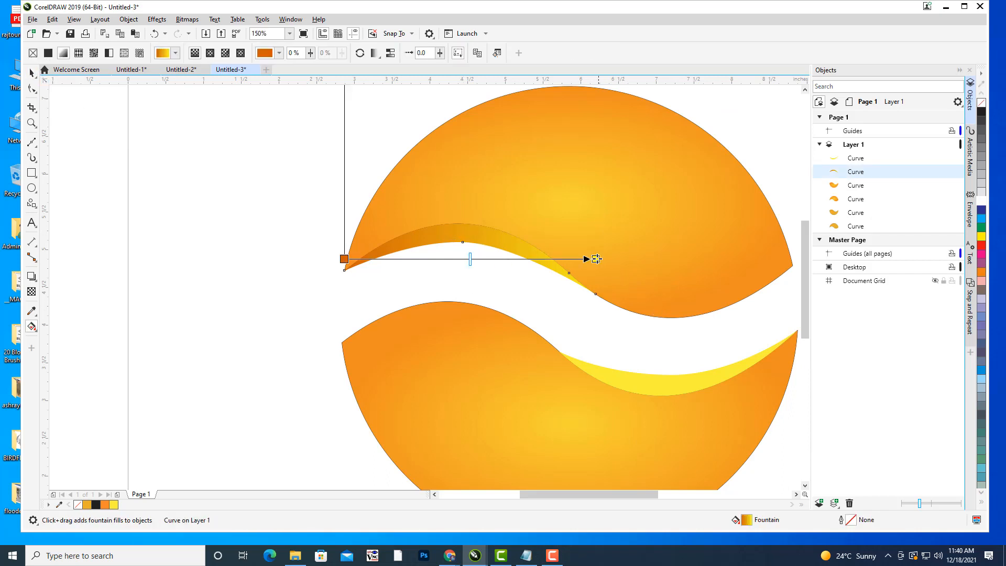
pyautogui.moveTo(598, 259); pyautogui.dragTo(544, 253)
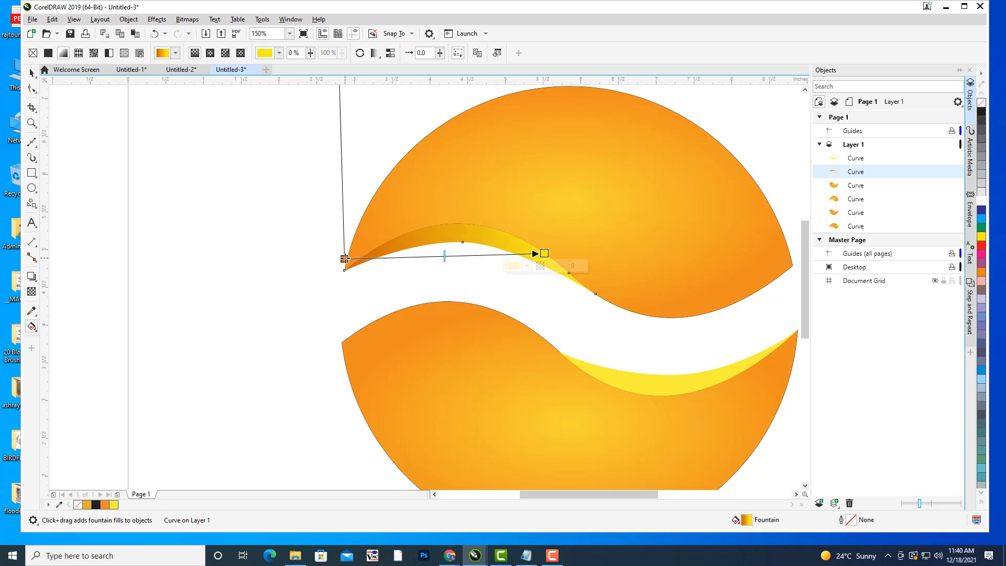
pyautogui.moveTo(345, 258); pyautogui.dragTo(371, 256)
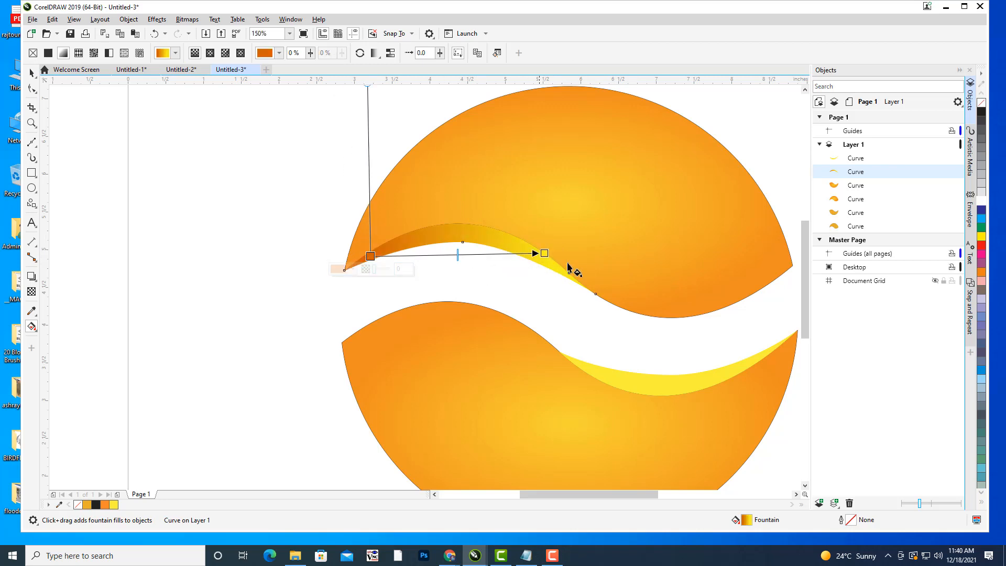
pyautogui.moveTo(544, 253); pyautogui.dragTo(507, 288)
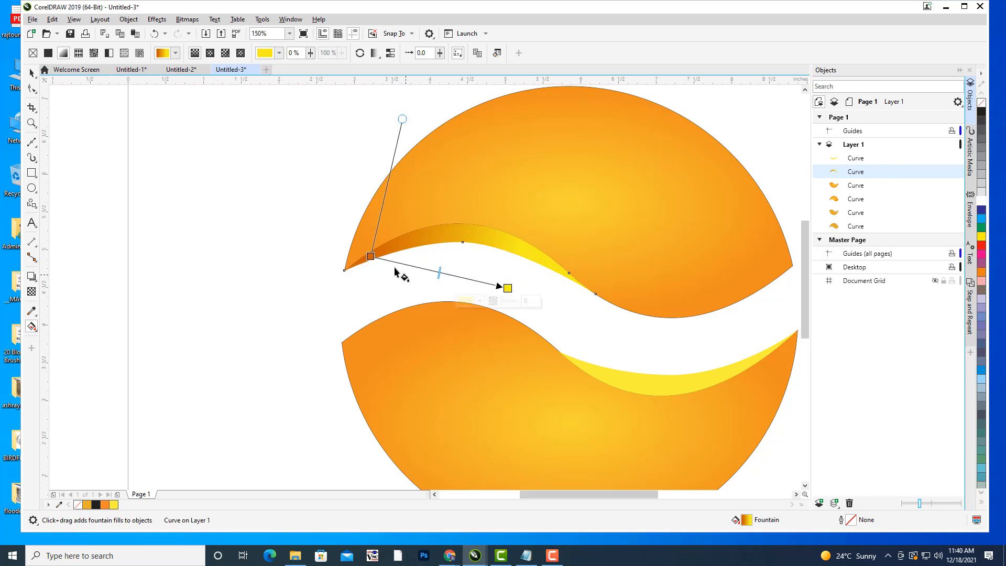
pyautogui.moveTo(371, 257); pyautogui.dragTo(567, 270)
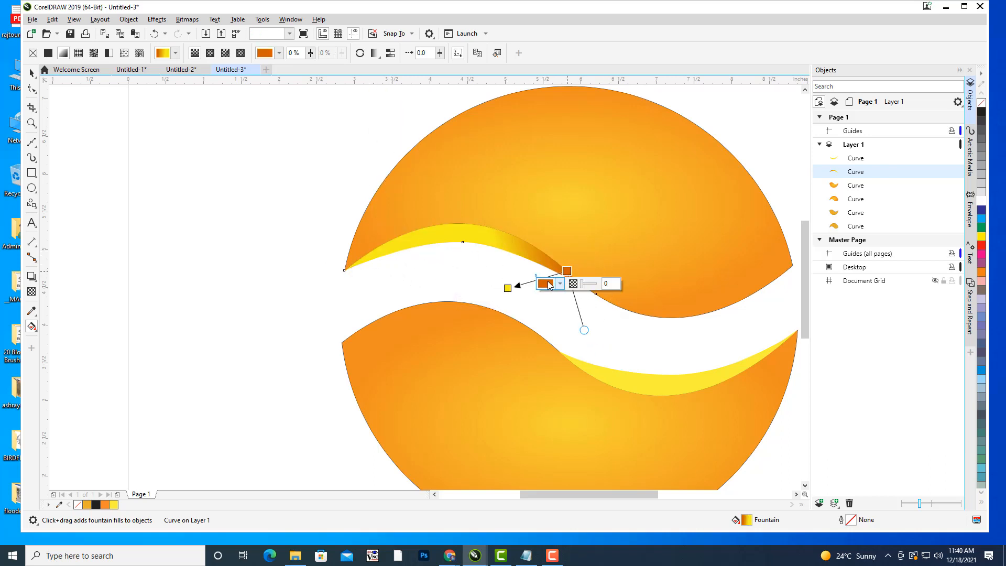
pyautogui.moveTo(507, 288); pyautogui.dragTo(385, 255)
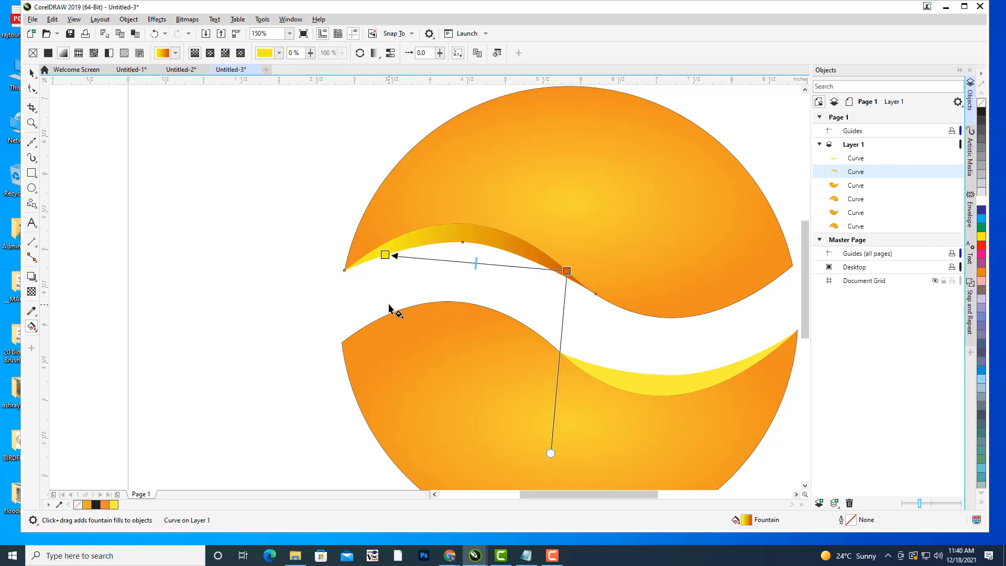
pyautogui.moveTo(386, 255); pyautogui.dragTo(375, 256)
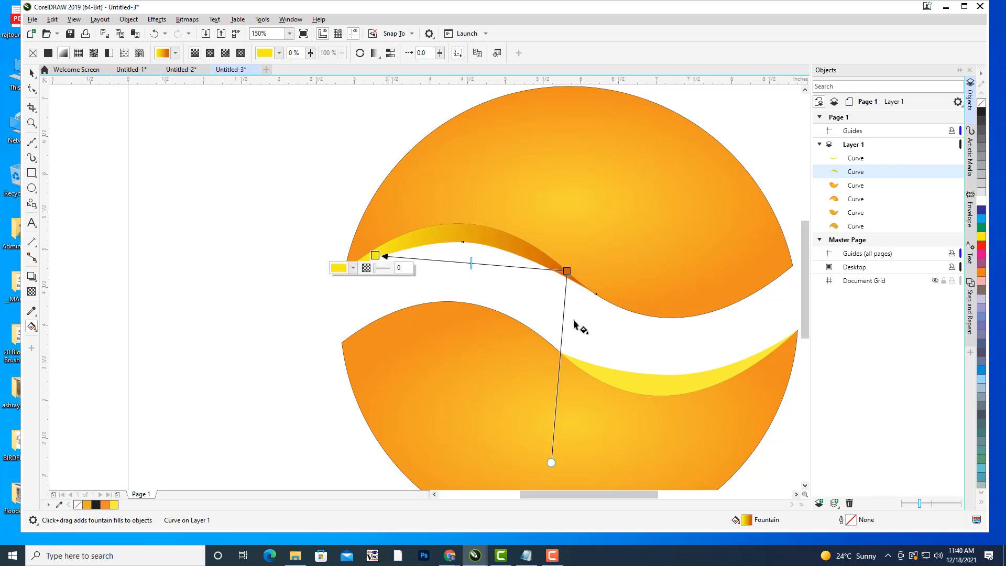
pyautogui.click(32, 74)
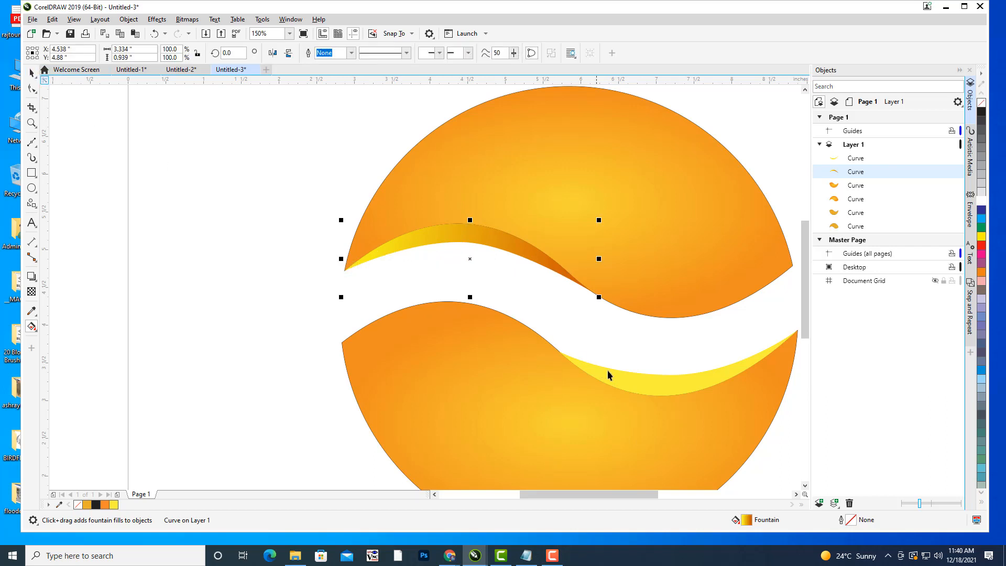
# Repeat the fountain fill on the lower yellow crescent and redirect it from orange at the left tip to yellow at the right
pyautogui.click(658, 380)
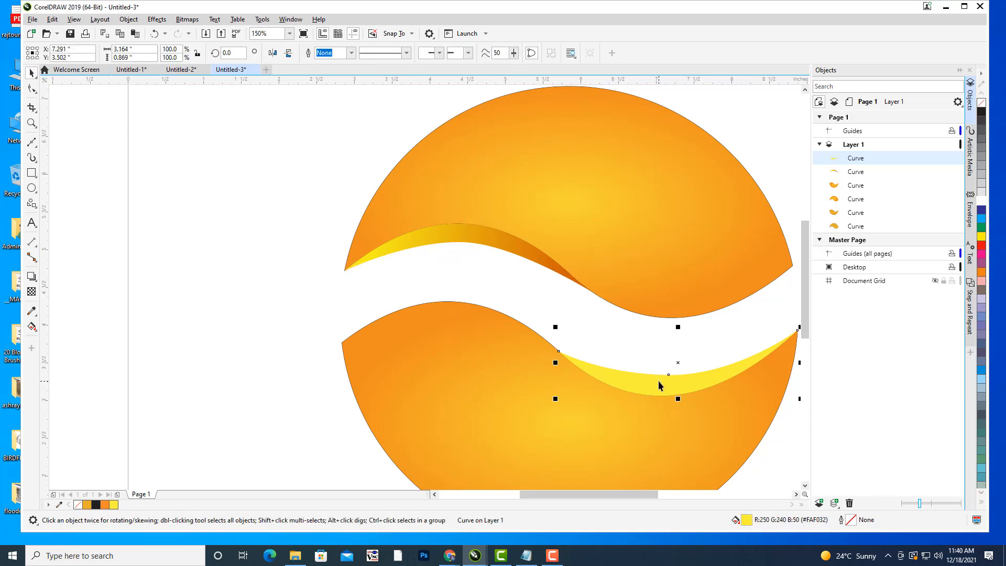
pyautogui.hotkey('ctrl', 'r')
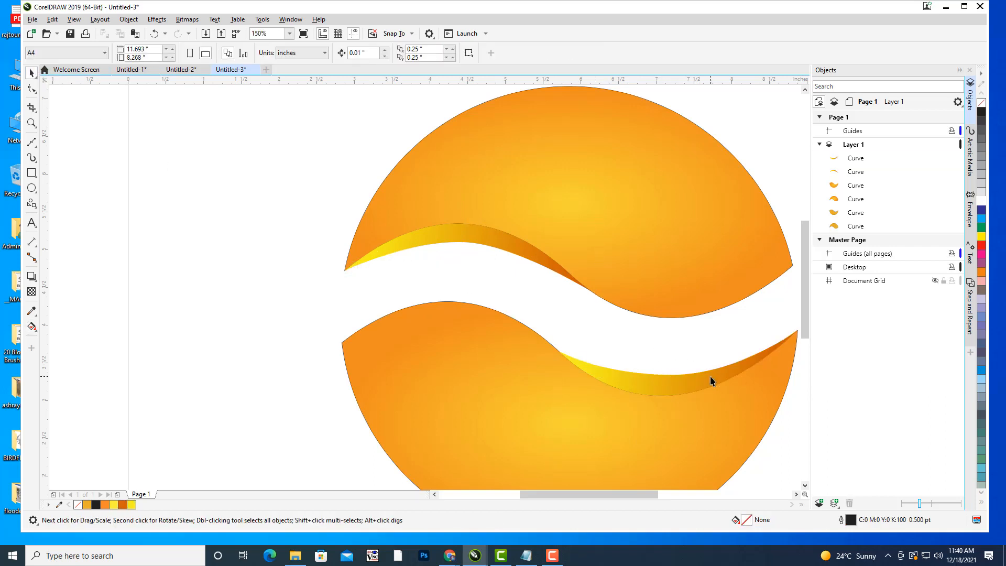
pyautogui.press('g')
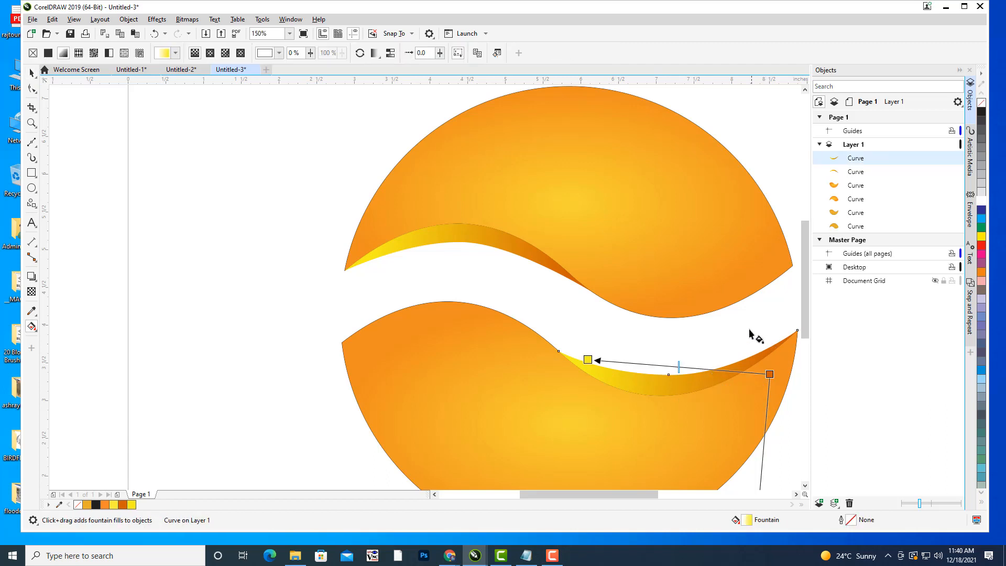
pyautogui.moveTo(752, 332); pyautogui.dragTo(658, 229)
pyautogui.moveTo(496, 257); pyautogui.dragTo(785, 265)
pyautogui.moveTo(676, 272); pyautogui.dragTo(471, 260)
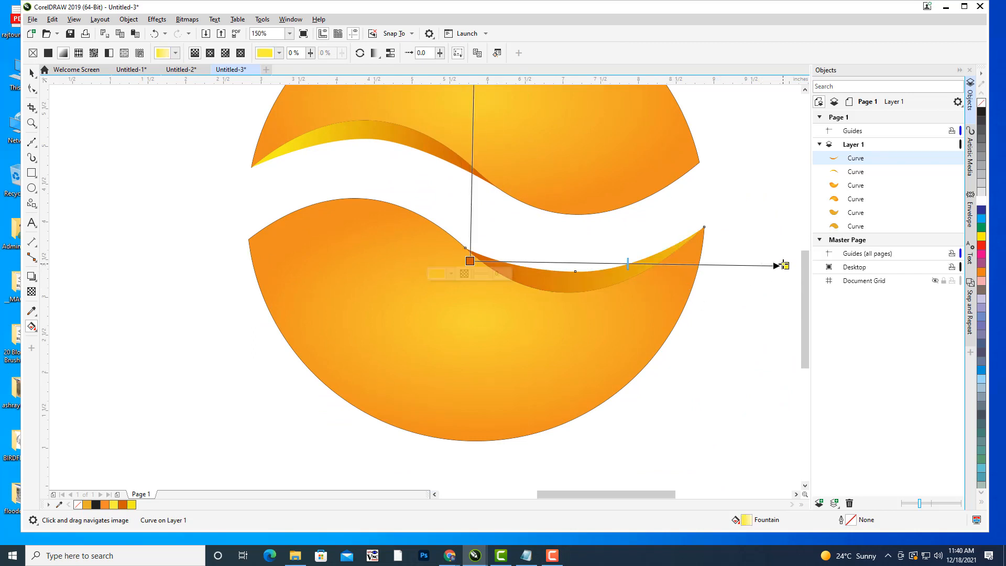
pyautogui.moveTo(785, 265); pyautogui.dragTo(676, 267)
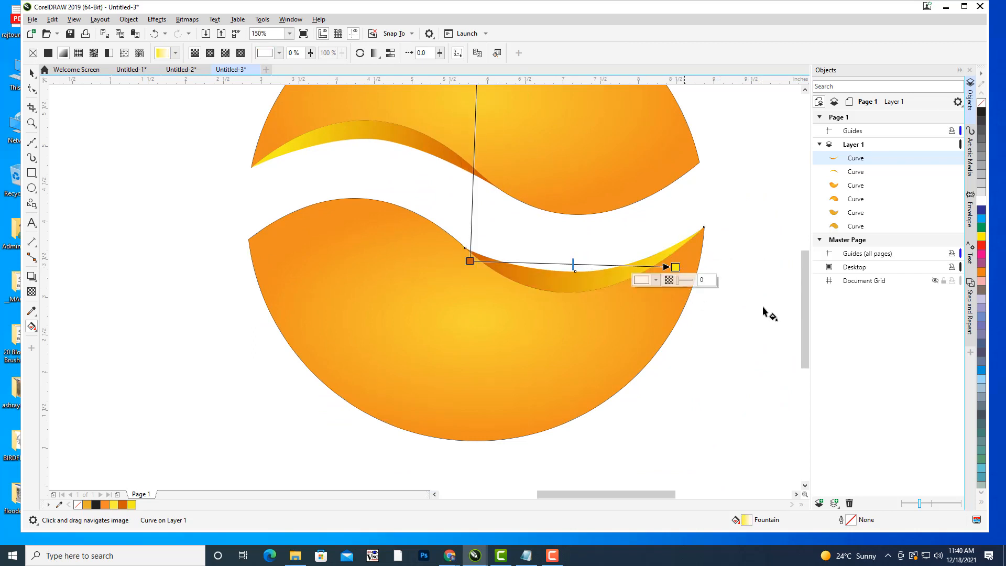
pyautogui.press('space')
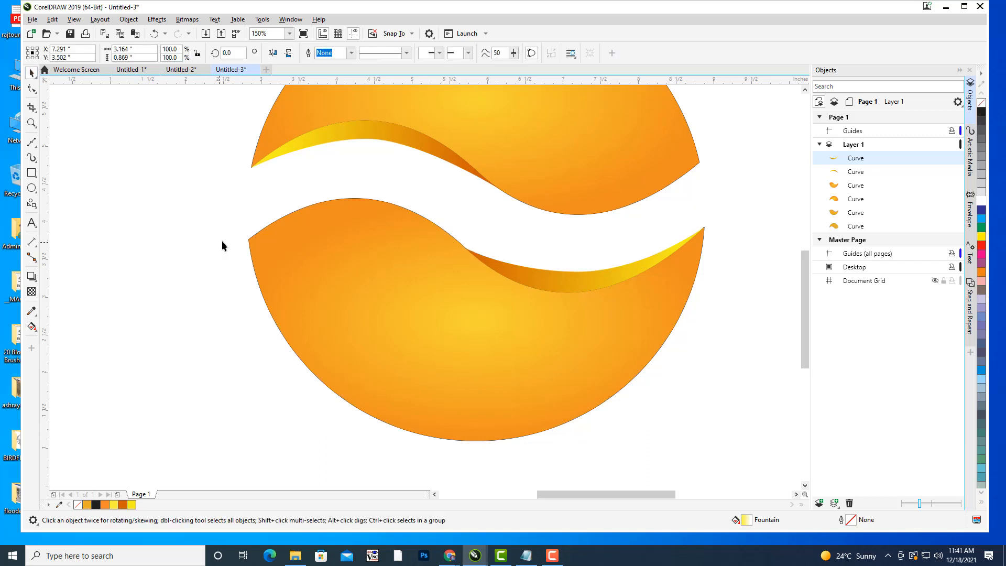
# Scale all logo parts down together proportionally to about 70 percent, keeping the logo near the page centre
pyautogui.click(221, 240)
pyautogui.scroll(-2, 222, 240)
pyautogui.moveTo(609, 237); pyautogui.dragTo(730, 325)
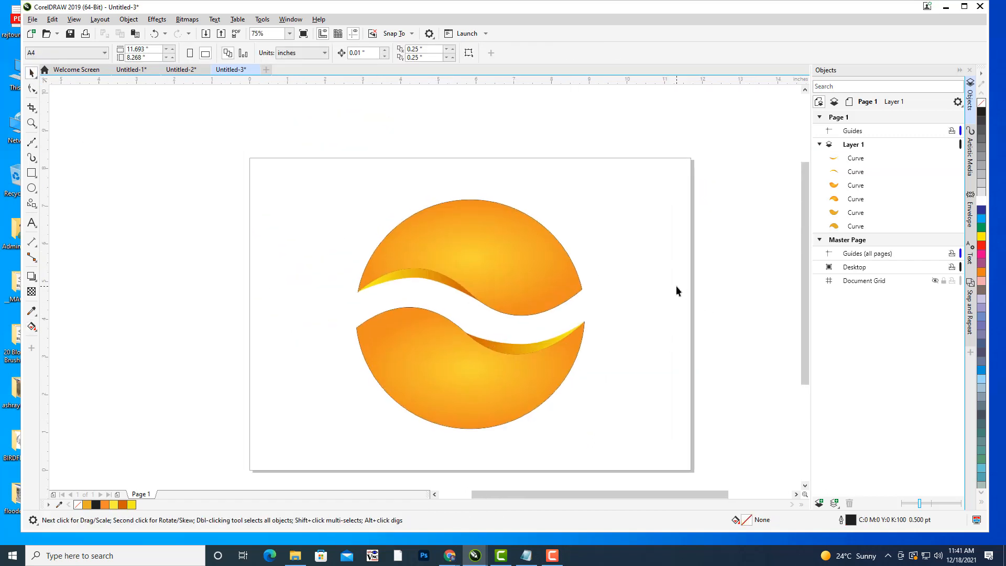
pyautogui.moveTo(551, 259); pyautogui.dragTo(525, 267)
pyautogui.moveTo(684, 488); pyautogui.dragTo(680, 451)
pyautogui.hotkey('ctrl', 'a')
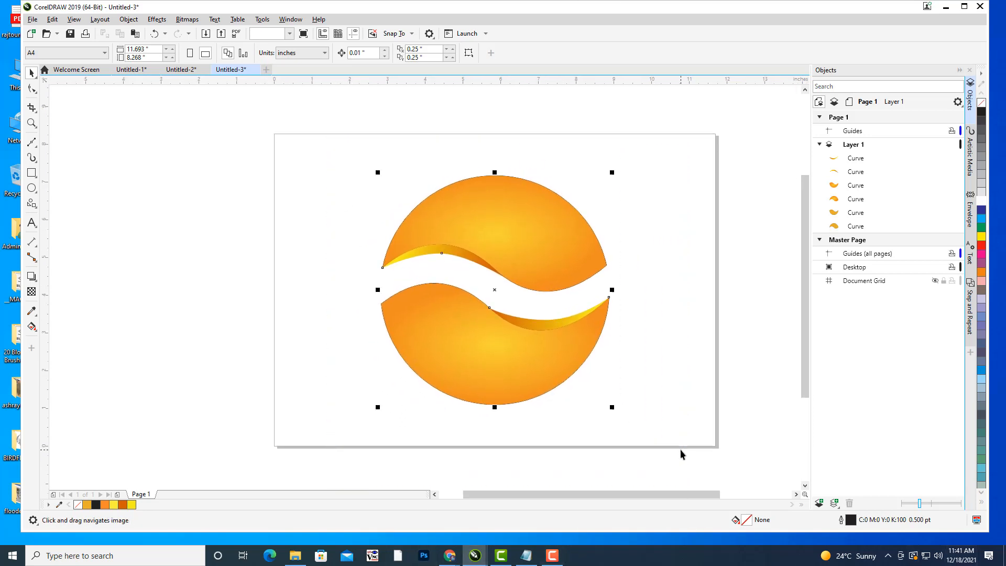
pyautogui.moveTo(593, 195); pyautogui.dragTo(579, 210)
pyautogui.click(684, 278)
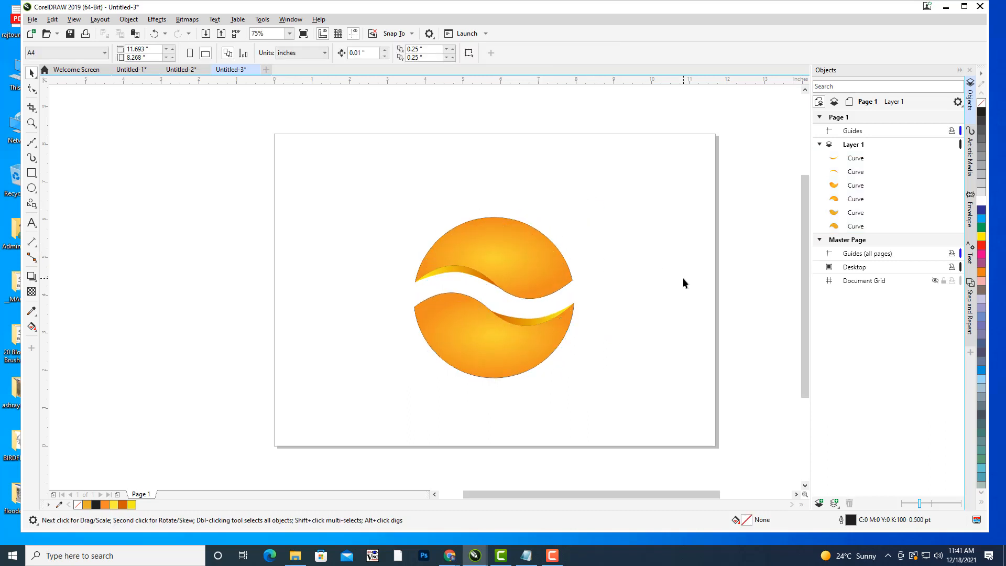
# Draw an upright ellipse about 2.2 by 4.1 inches at the logo's upper right, filled green with no outline
pyautogui.moveTo(566, 253); pyautogui.dragTo(584, 281)
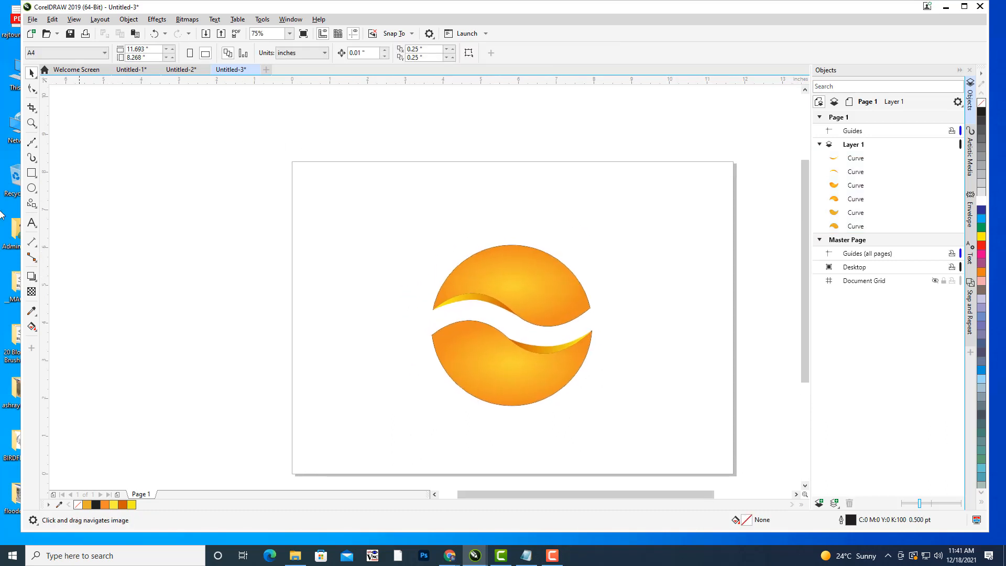
pyautogui.click(33, 190)
pyautogui.moveTo(506, 206); pyautogui.dragTo(429, 228)
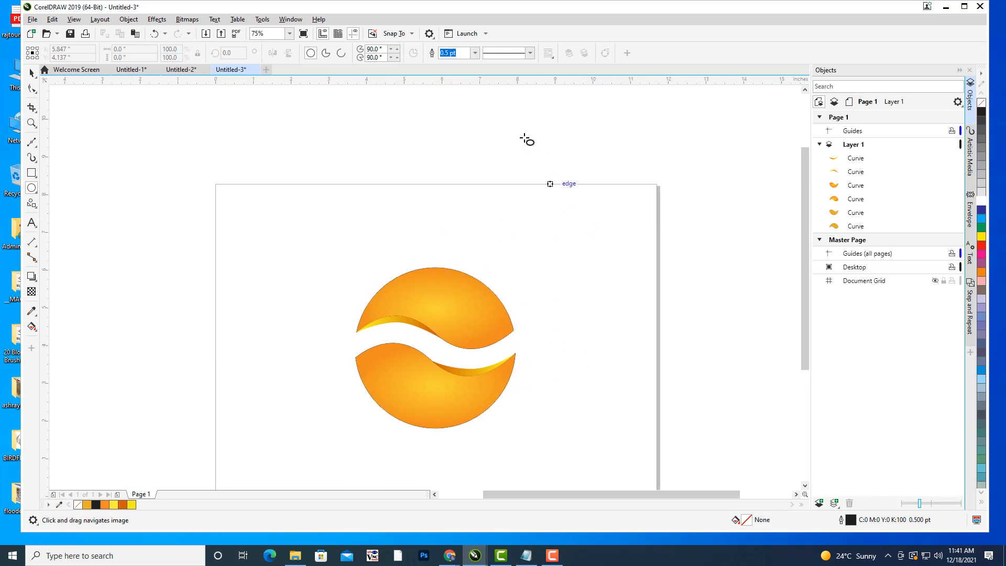
pyautogui.moveTo(521, 131)
pyautogui.mouseDown()
pyautogui.moveTo(617, 321)
pyautogui.moveTo(611, 290)
pyautogui.mouseUp()
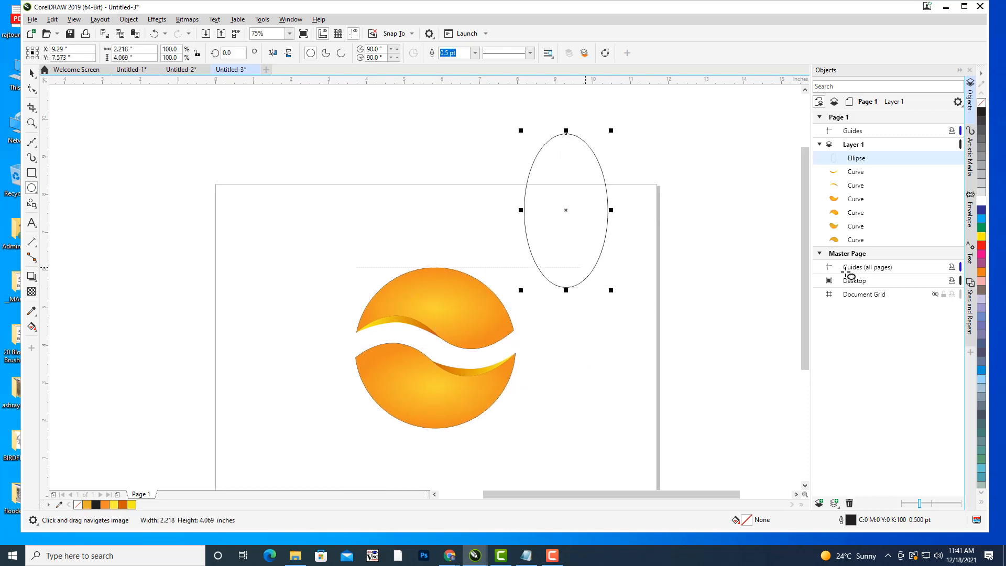
pyautogui.click(984, 229)
pyautogui.click(475, 53)
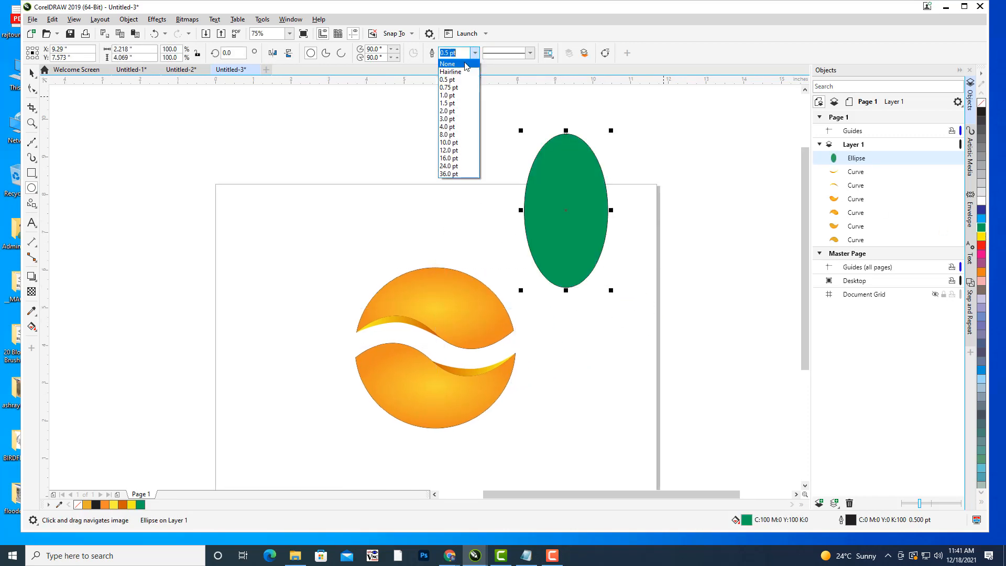
pyautogui.click(449, 62)
# Convert the green ellipse to curves and activate node editing on it
pyautogui.click(32, 91)
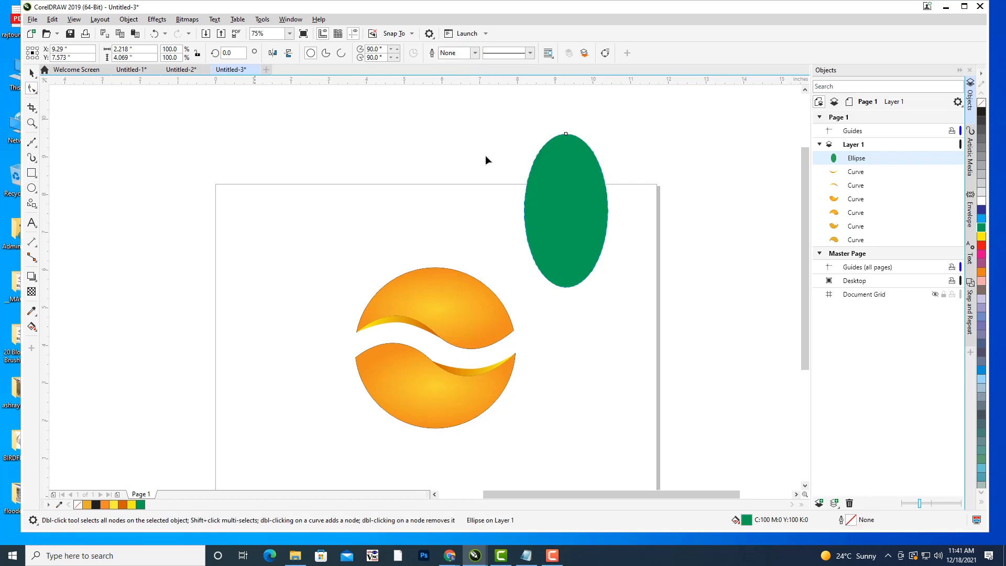
pyautogui.click(31, 73)
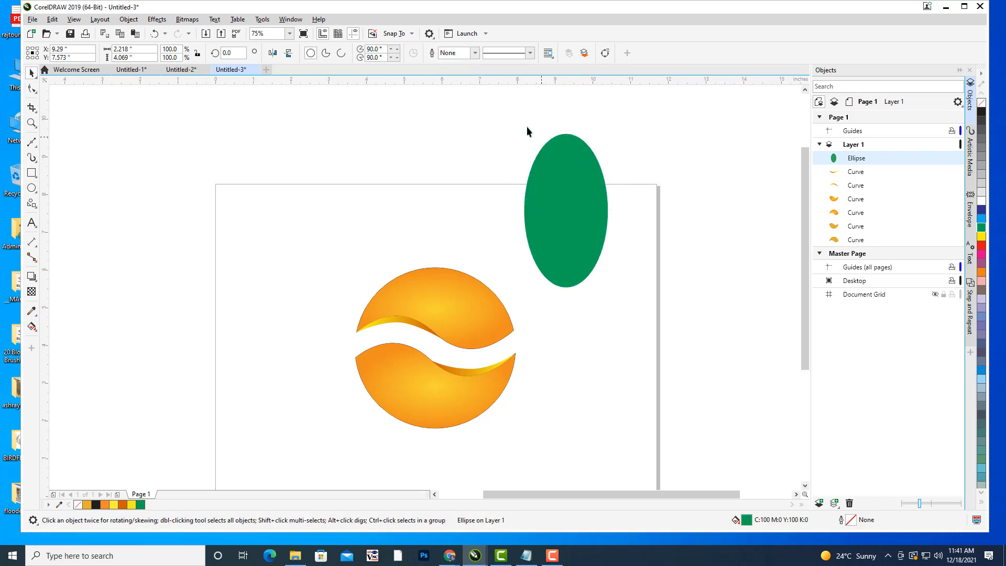
pyautogui.click(526, 126)
pyautogui.moveTo(605, 262); pyautogui.dragTo(624, 291)
pyautogui.hotkey('ctrl', 'q')
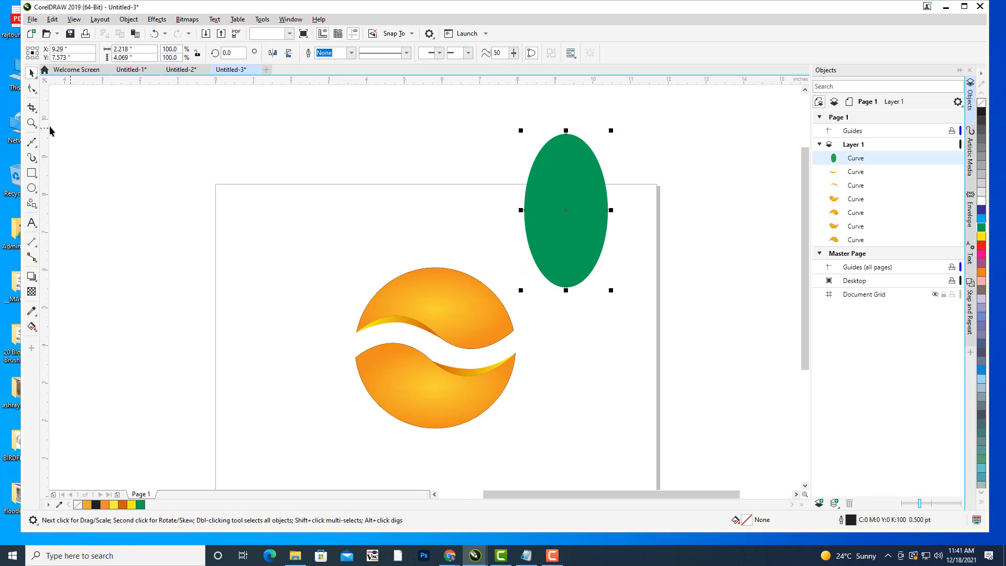
pyautogui.click(31, 88)
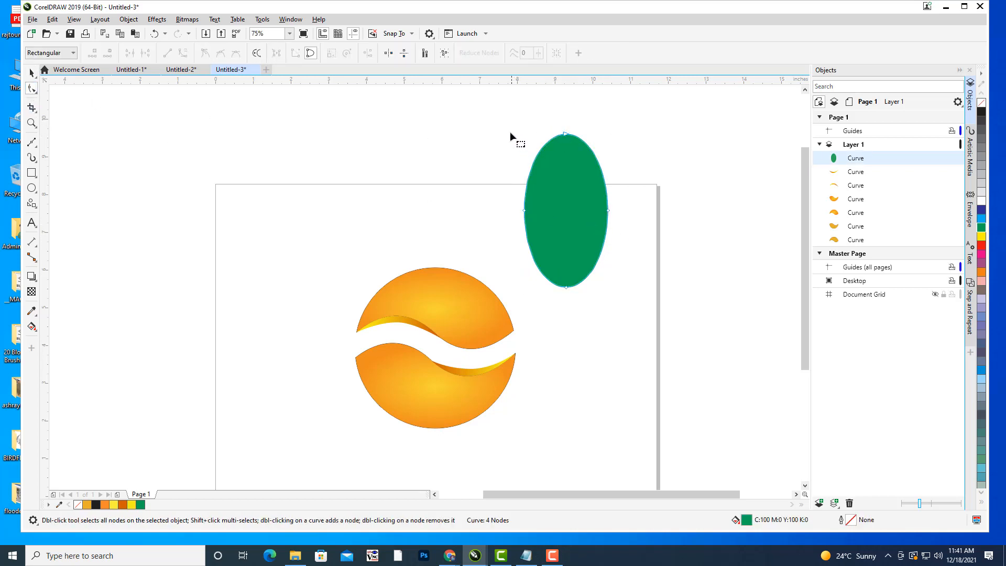
# Try converting all segments of the green ellipse to straight lines and back to curves
pyautogui.moveTo(509, 118); pyautogui.dragTo(628, 304)
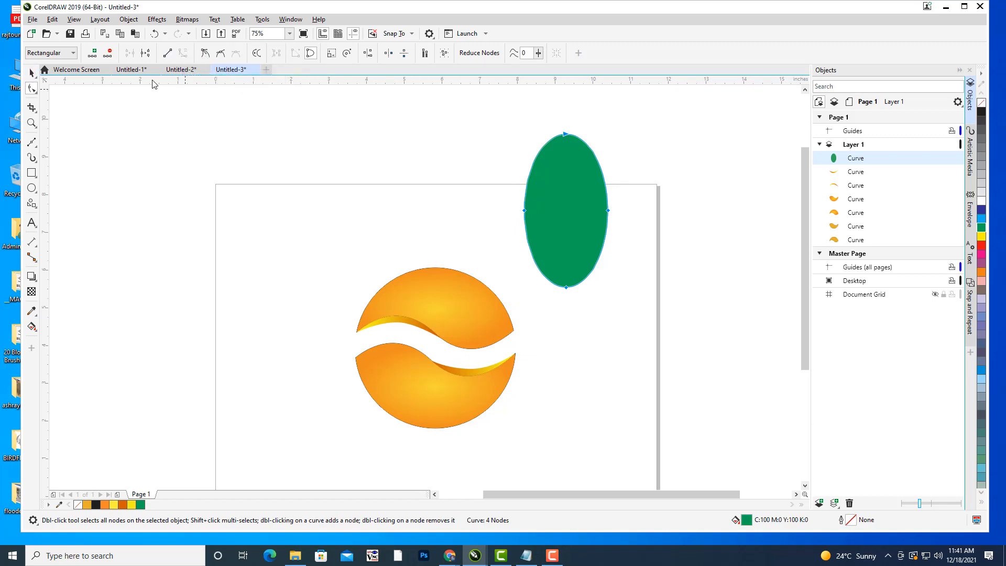
pyautogui.click(169, 56)
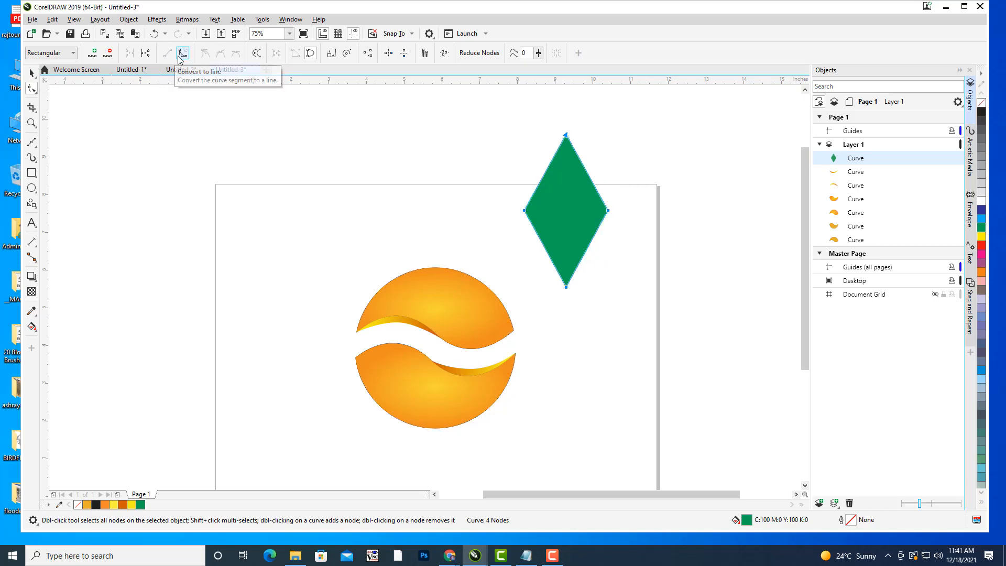
pyautogui.click(183, 55)
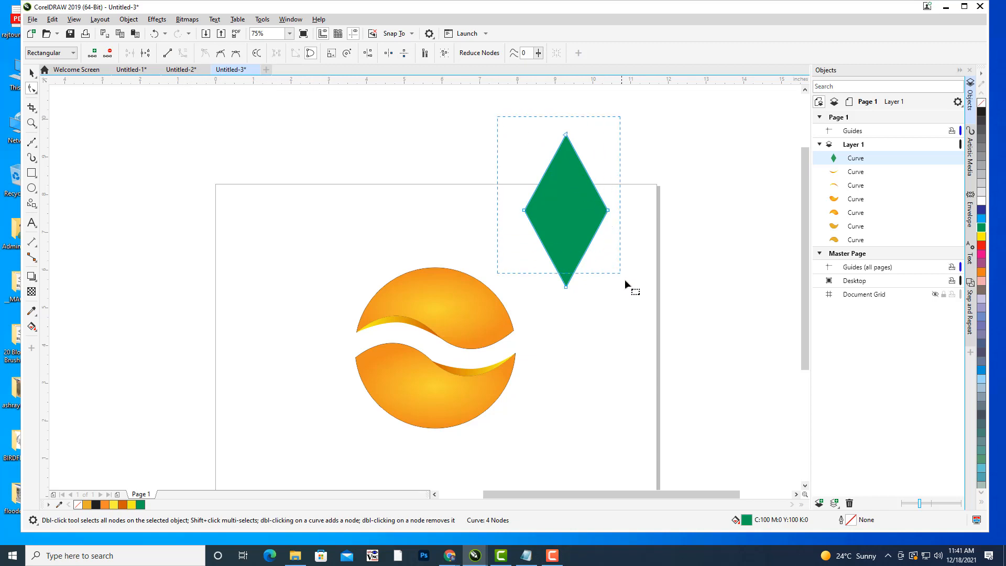
pyautogui.moveTo(630, 292); pyautogui.dragTo(631, 294)
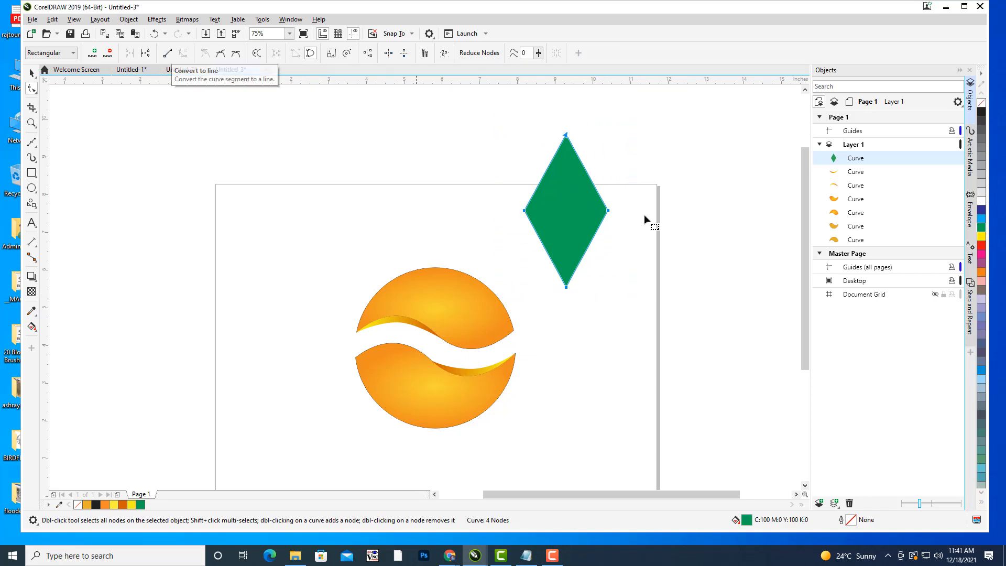
pyautogui.press('s')
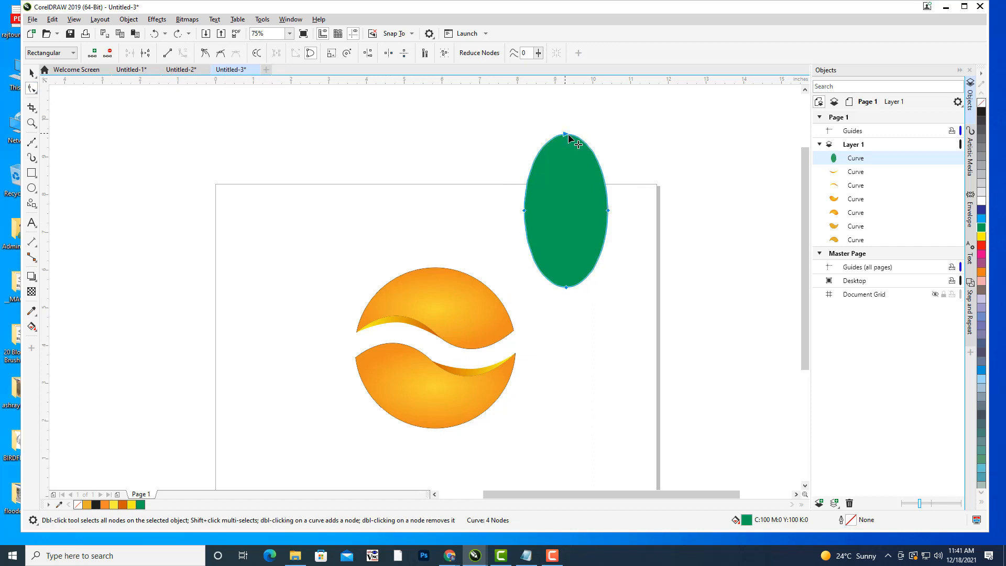
# Collapse the handles of the green ellipse's top and bottom nodes onto the nodes to give the shape pointed ends
pyautogui.click(32, 73)
pyautogui.click(491, 190)
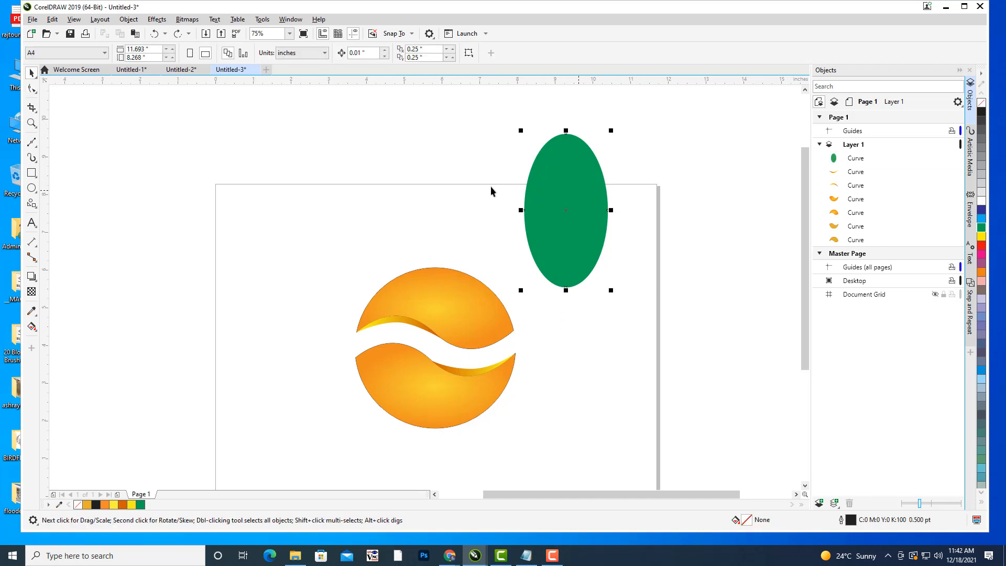
pyautogui.click(32, 88)
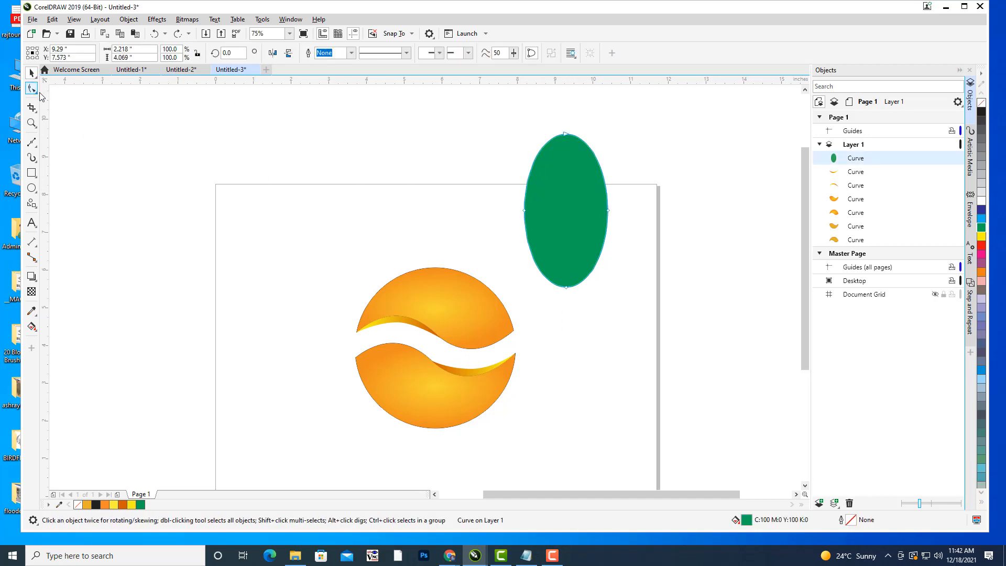
pyautogui.click(565, 135)
pyautogui.moveTo(591, 135); pyautogui.dragTo(568, 136)
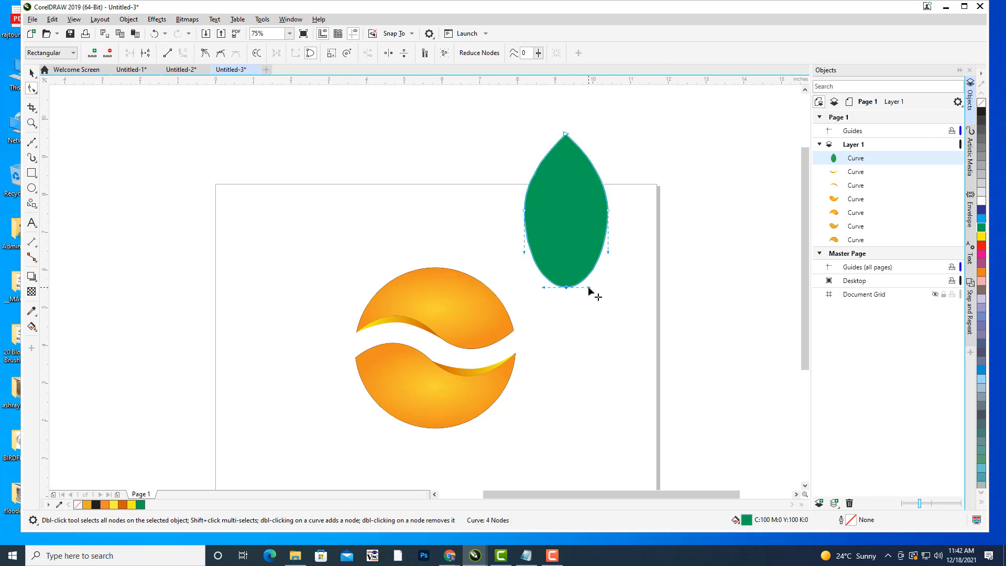
pyautogui.moveTo(589, 288); pyautogui.dragTo(567, 287)
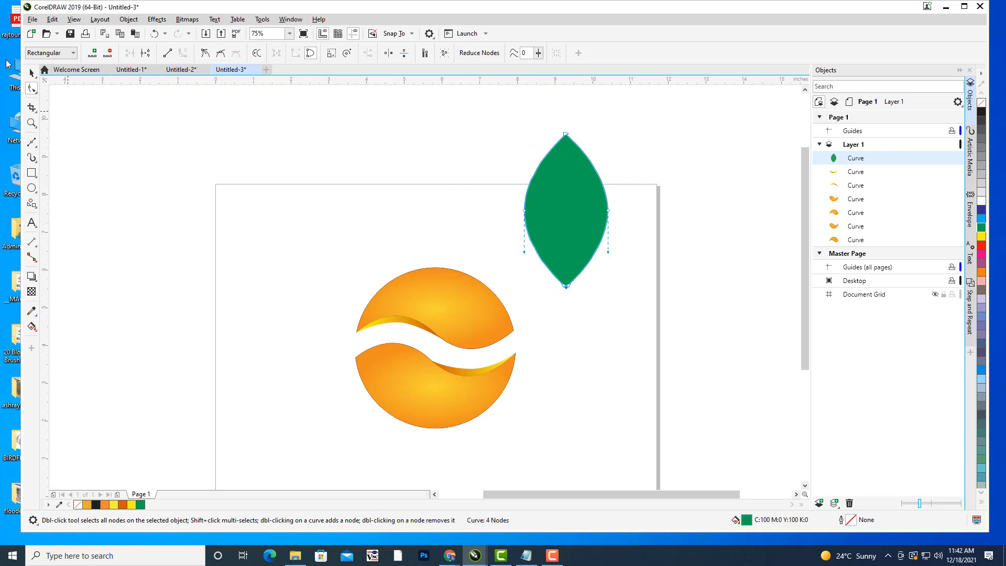
pyautogui.click(31, 72)
pyautogui.click(327, 178)
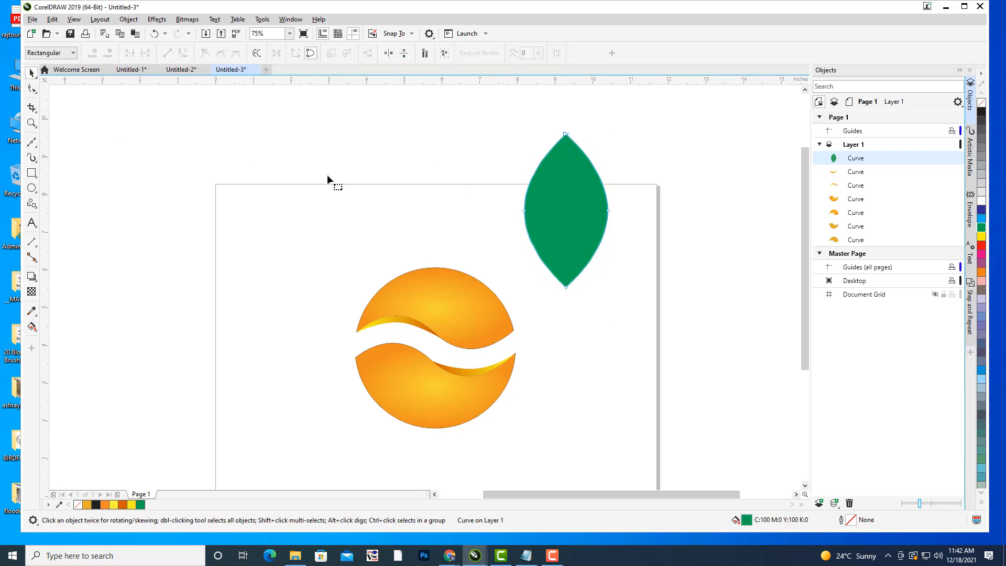
# Move both side nodes of the green shape downward together to form a teardrop with a wide lower part
pyautogui.click(524, 211)
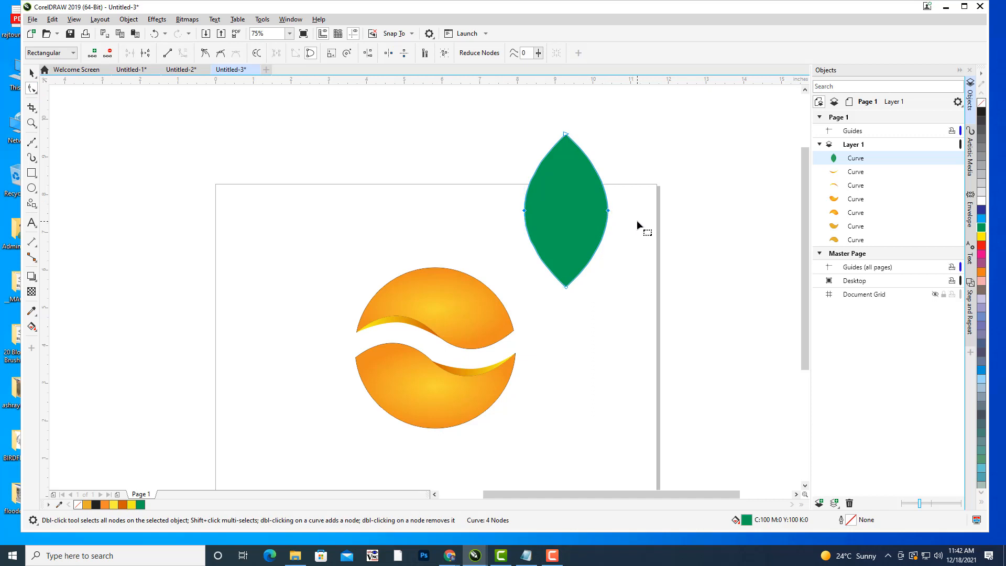
pyautogui.press('Down')
pyautogui.press('Down')
pyautogui.press('Down')
pyautogui.press('Down')
pyautogui.press('Down')
pyautogui.press('Down')
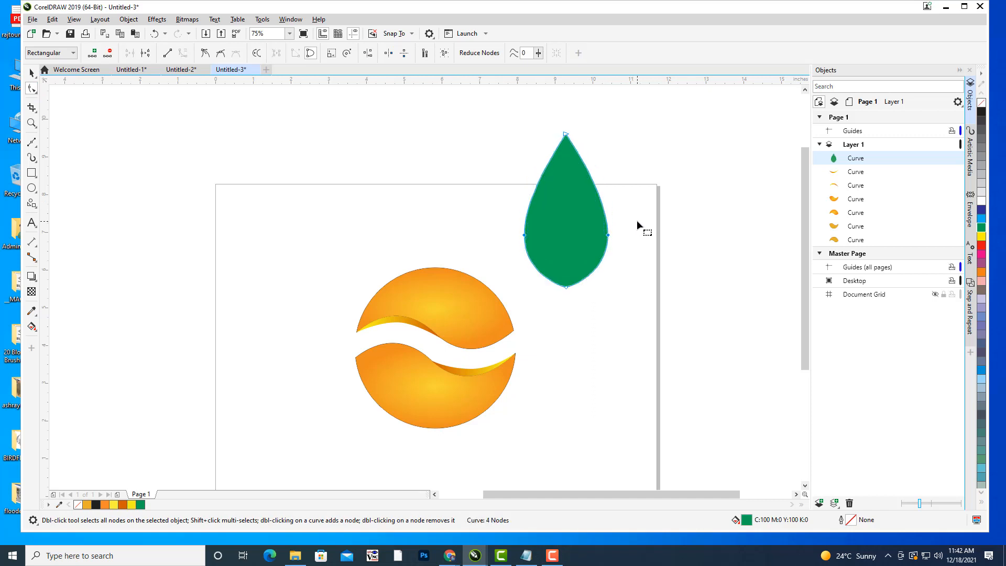
pyautogui.press('Down')
pyautogui.press('Down')
pyautogui.press('Down')
pyautogui.press('Up')
pyautogui.press('Up')
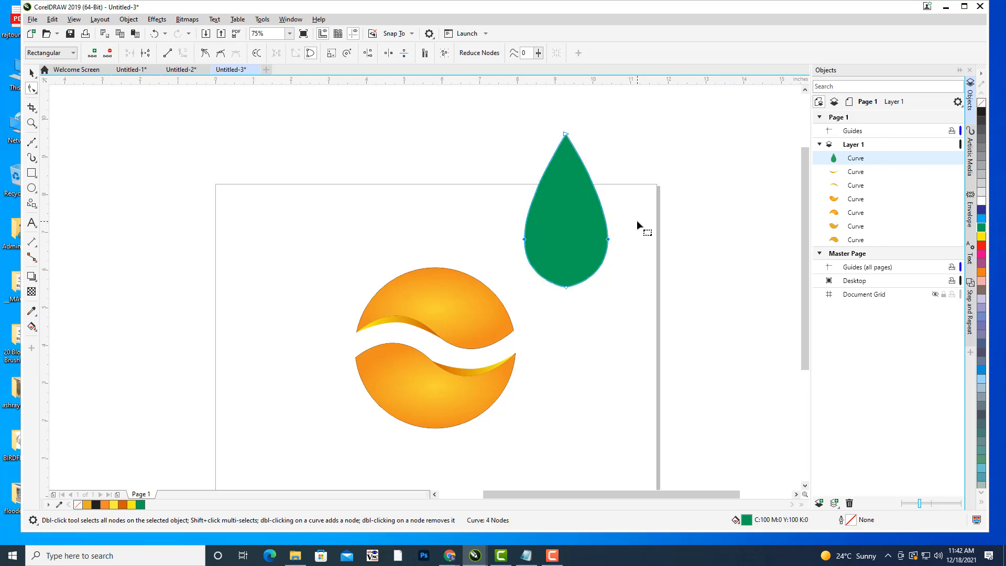
# Narrow the green teardrop and scale it down to about 1.2 by 2.9 inches, keeping it at the logo's upper right
pyautogui.click(32, 73)
pyautogui.moveTo(520, 210); pyautogui.dragTo(542, 209)
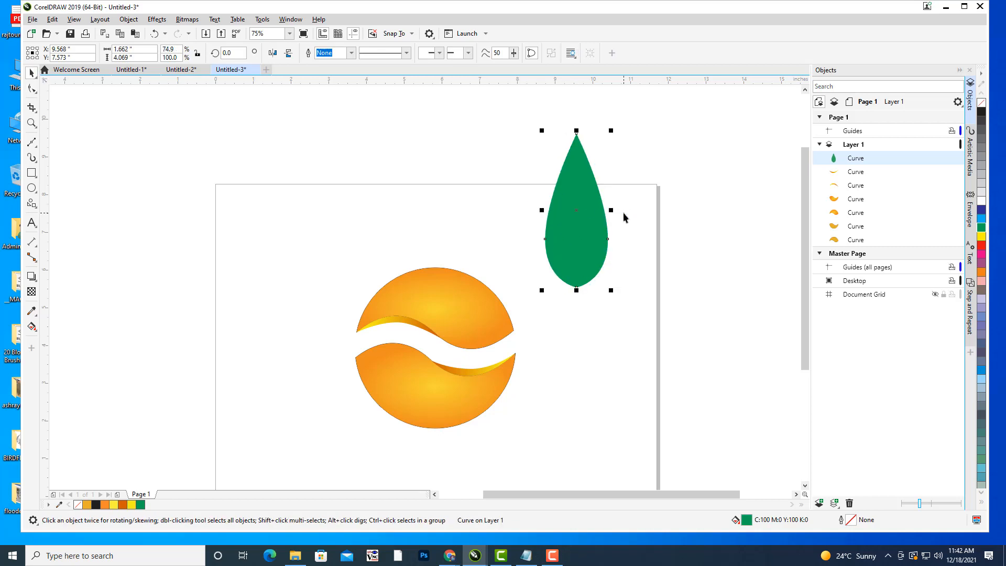
pyautogui.moveTo(579, 251); pyautogui.dragTo(579, 280)
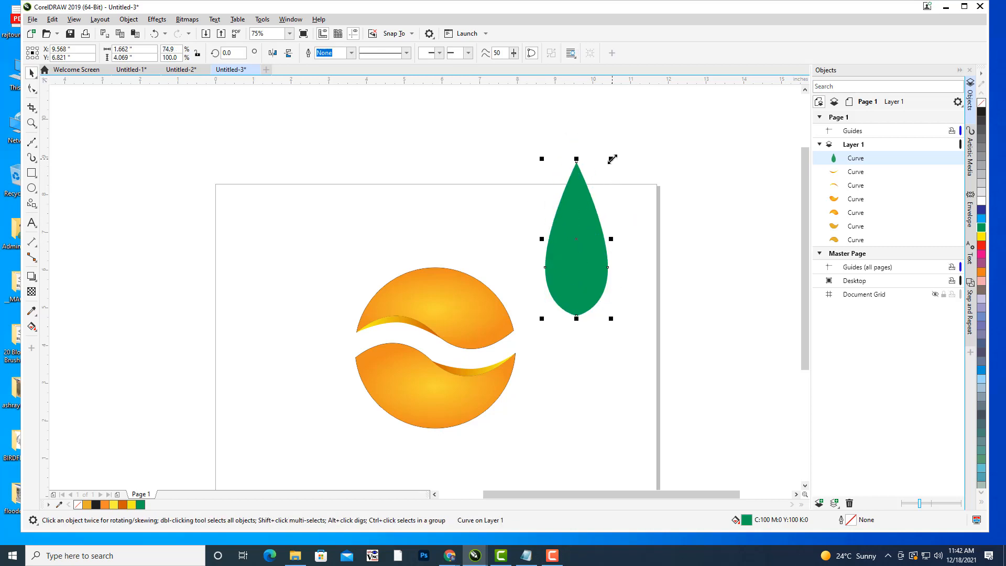
pyautogui.moveTo(612, 158); pyautogui.dragTo(603, 181)
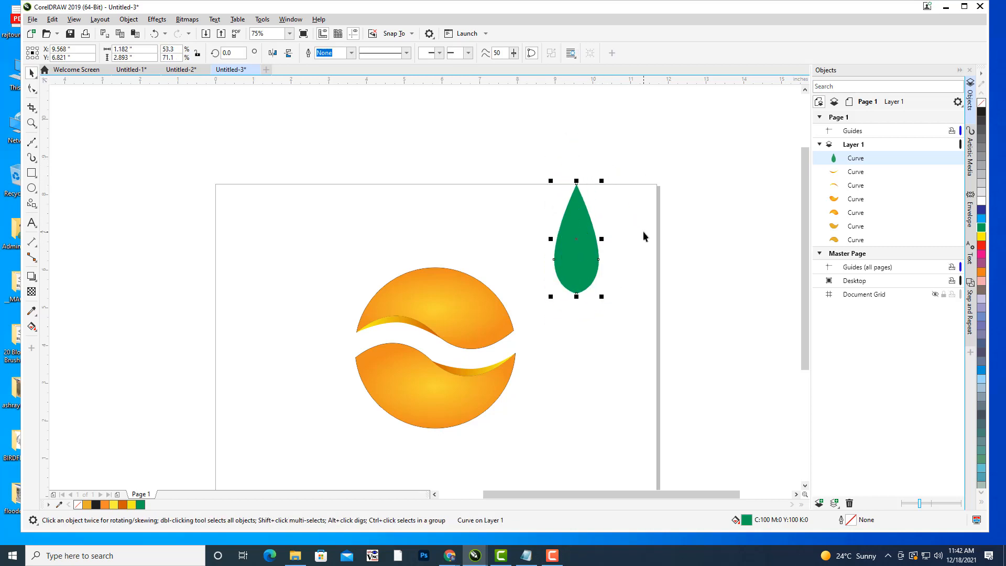
pyautogui.click(584, 265)
pyautogui.moveTo(584, 265); pyautogui.dragTo(586, 244)
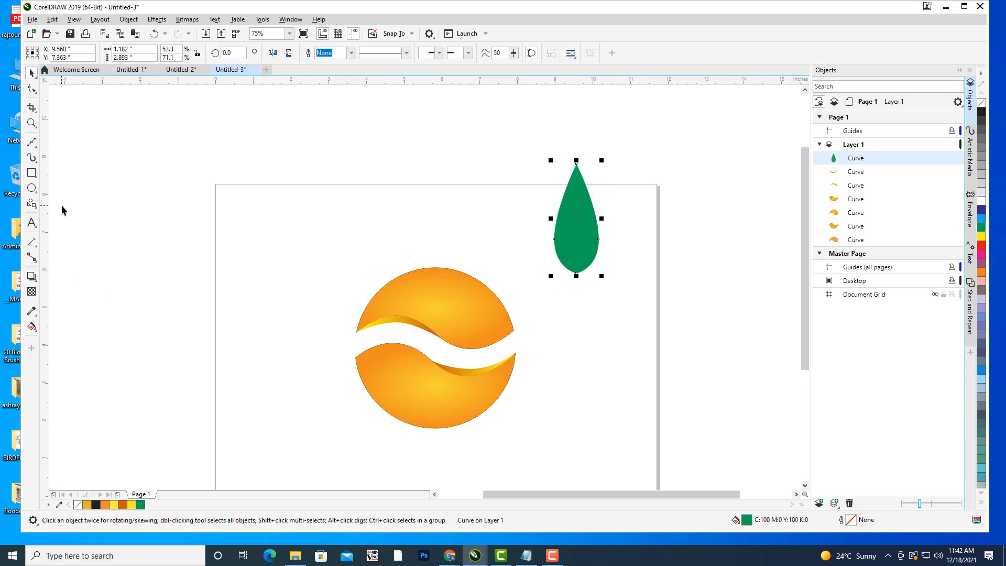
# Draw a tall three-sided polygon about 0.7 by 2.2 inches to the lower right of the teardrop
pyautogui.click(32, 189)
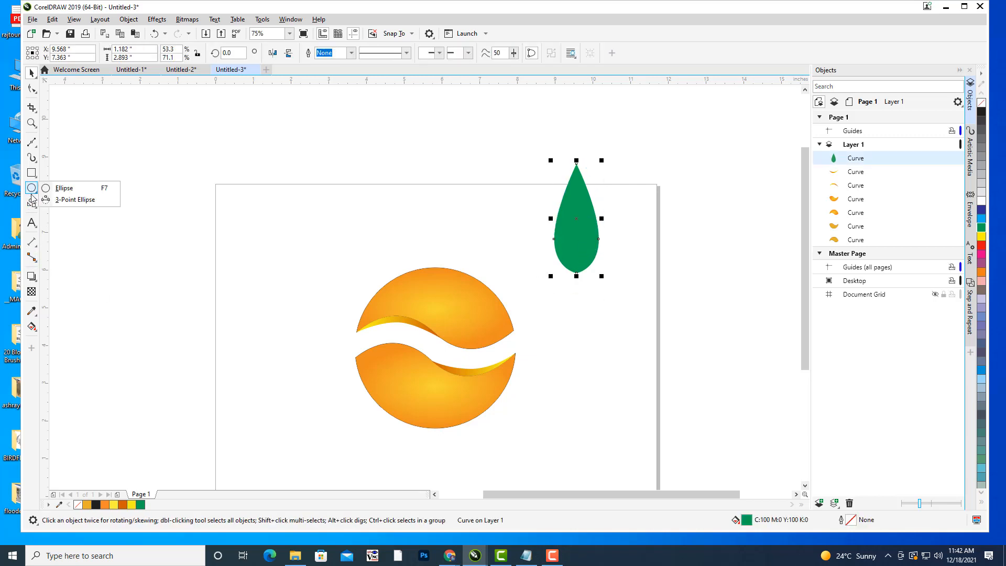
pyautogui.click(32, 203)
pyautogui.click(60, 205)
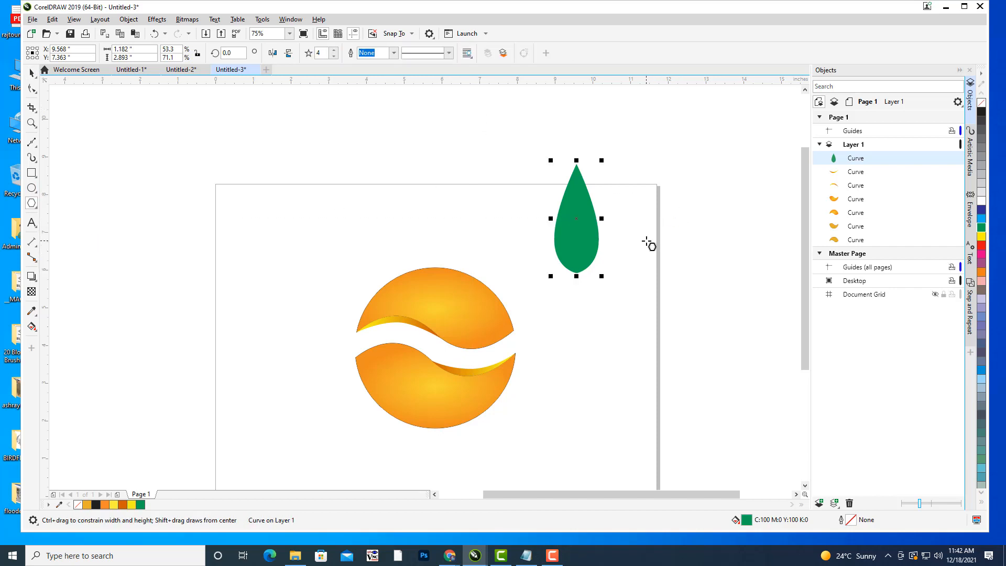
pyautogui.click(32, 203)
pyautogui.click(76, 209)
pyautogui.moveTo(660, 258); pyautogui.dragTo(689, 373)
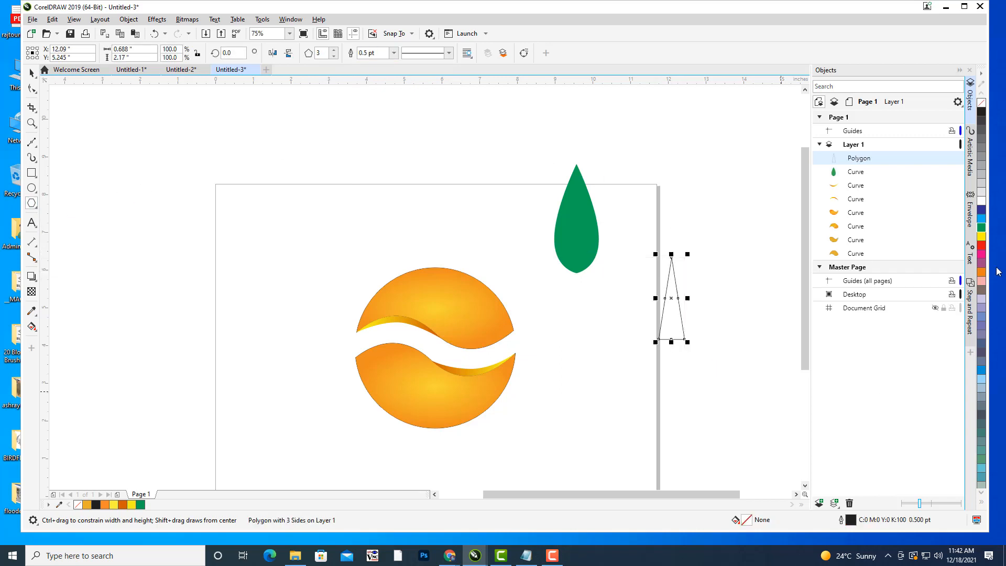
# Fill the narrow triangle with red and remove its outline
pyautogui.click(982, 245)
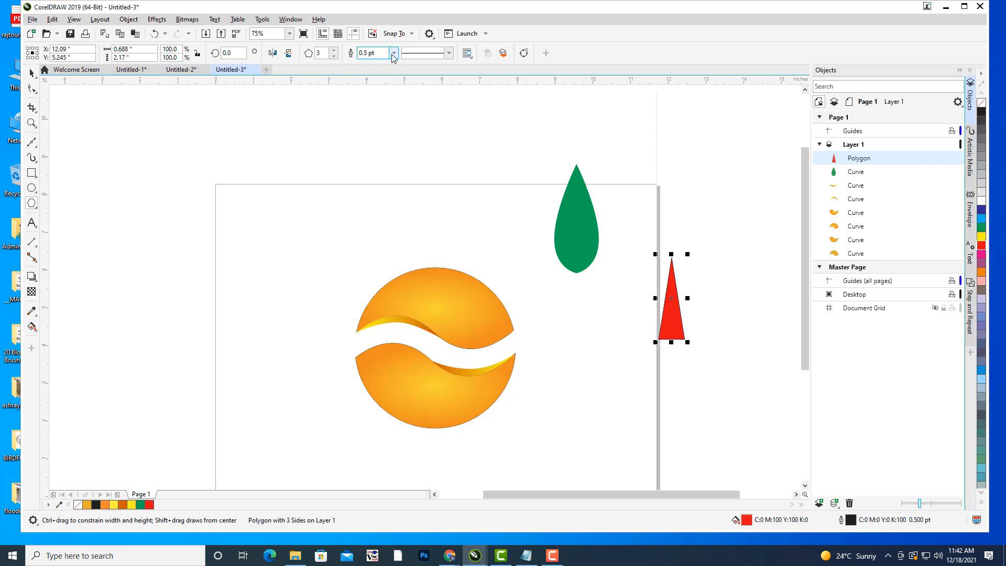
pyautogui.click(394, 53)
pyautogui.click(368, 65)
pyautogui.click(31, 73)
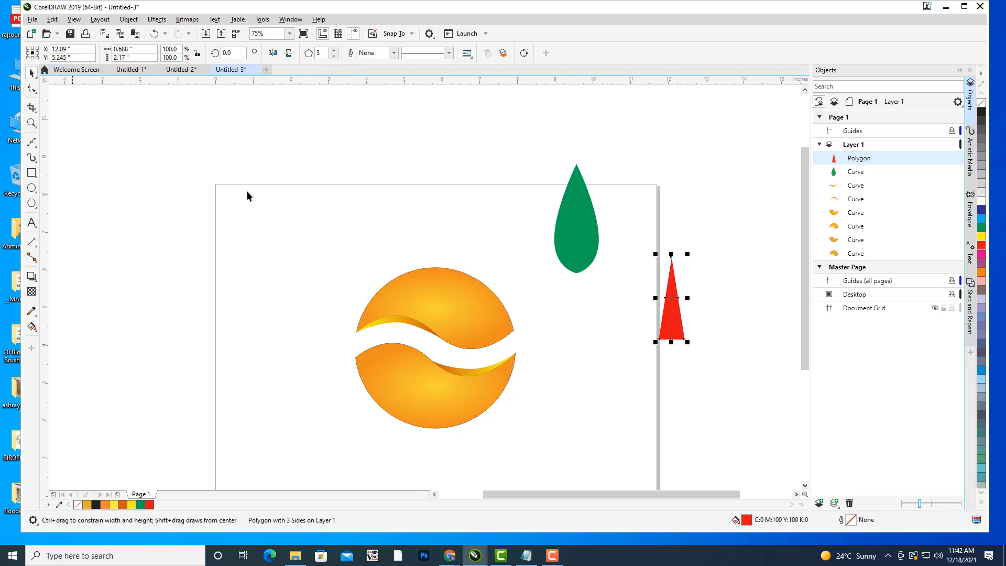
# Centre the red triangle over the teardrop's lower part and cut it out of the green shape with Back Minus Front
pyautogui.moveTo(673, 310); pyautogui.dragTo(578, 263)
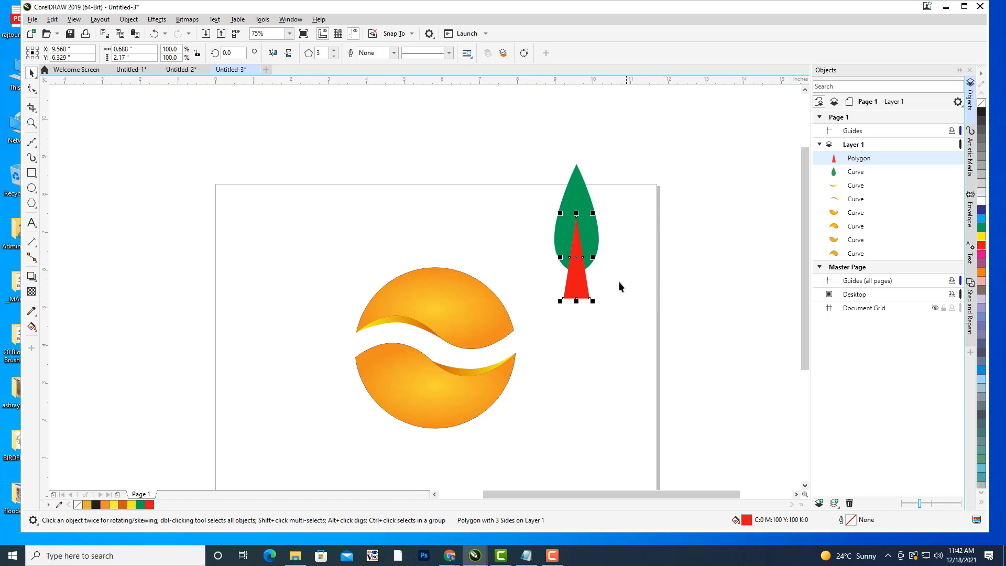
pyautogui.keyDown('shift'); pyautogui.click(579, 188); pyautogui.keyUp('shift')
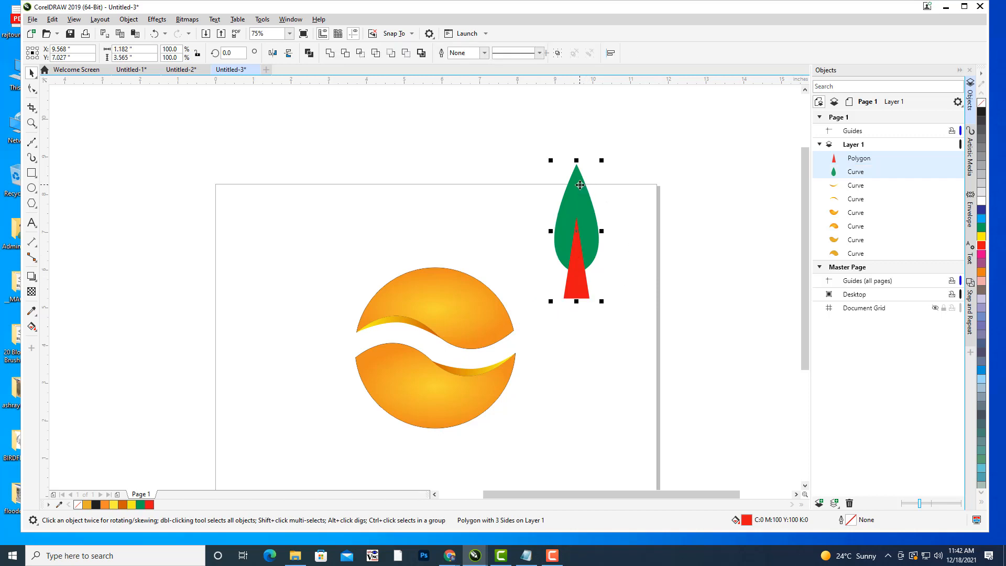
pyautogui.click(406, 53)
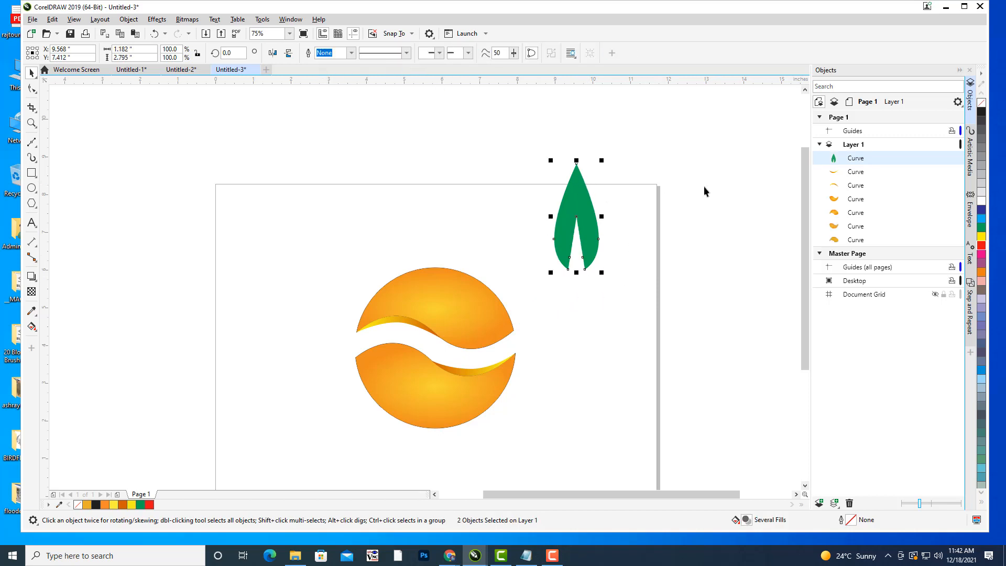
pyautogui.click(631, 300)
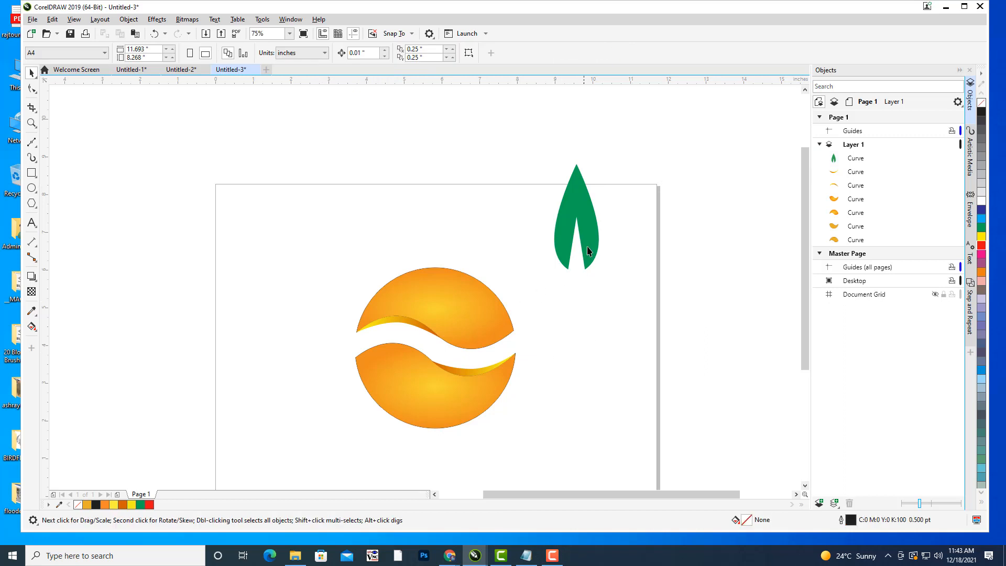
# Scale the notched green leaf to about 0.87 by 2.05 inches and place it above the orange circle
pyautogui.moveTo(590, 225); pyautogui.dragTo(589, 259)
pyautogui.moveTo(603, 197); pyautogui.dragTo(593, 215)
pyautogui.moveTo(584, 263); pyautogui.dragTo(422, 224)
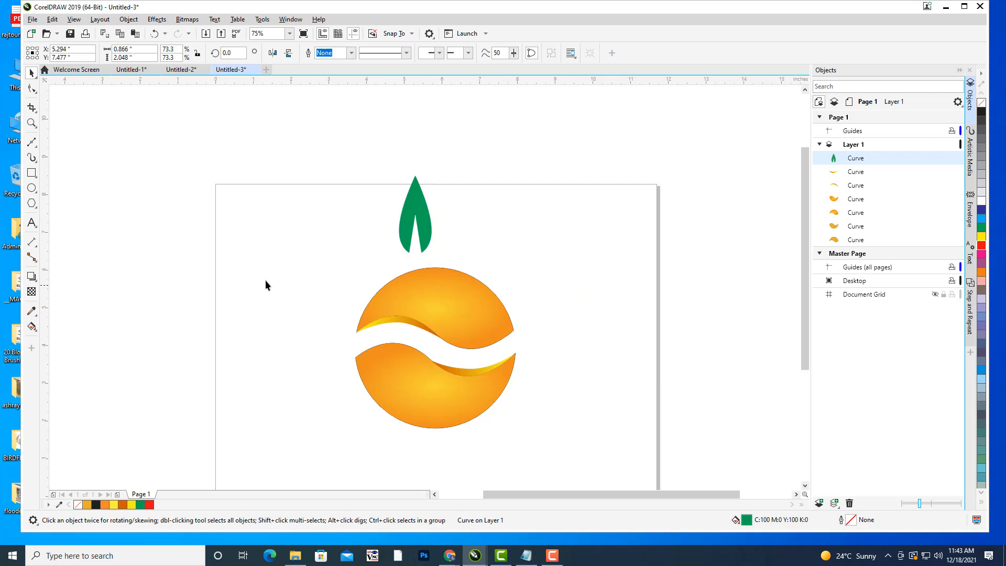
# Move all the orange circle parts together slightly downward, away from the green leaf
pyautogui.moveTo(301, 266); pyautogui.dragTo(556, 433)
pyautogui.moveTo(563, 389); pyautogui.dragTo(566, 328)
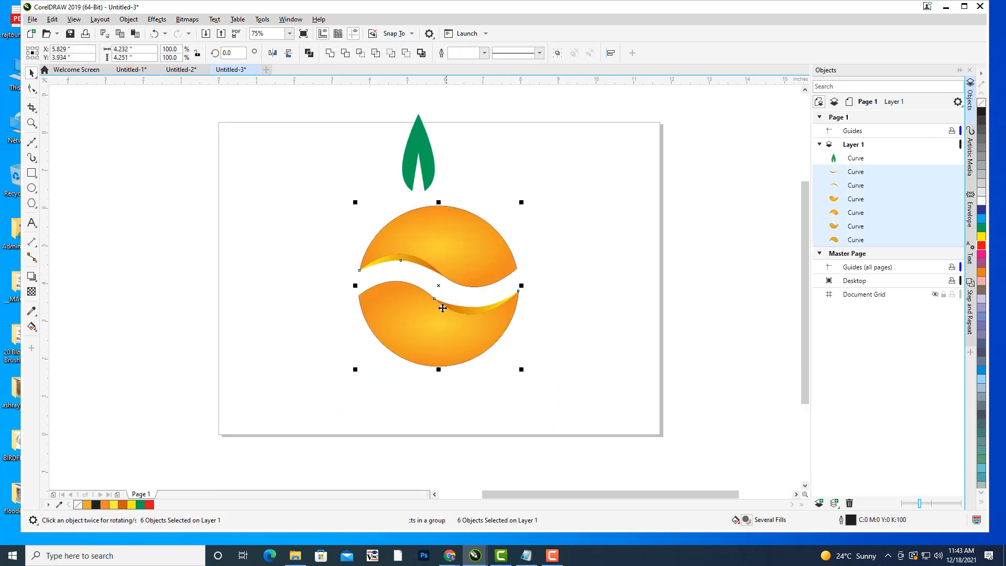
pyautogui.moveTo(439, 286); pyautogui.dragTo(438, 294)
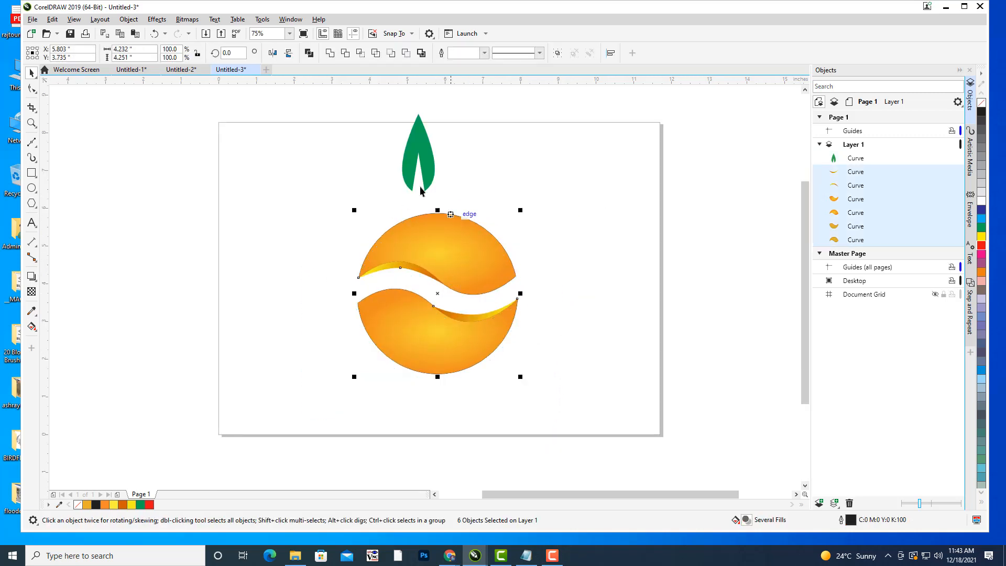
# Scale the green leaf to about 0.69 by 1.63 inches and move it down to the circle's top edge
pyautogui.click(422, 157)
pyautogui.moveTo(437, 107); pyautogui.dragTo(427, 186)
pyautogui.moveTo(428, 183); pyautogui.dragTo(443, 148)
# Rotate the green leaf about 27.7 degrees counterclockwise and position it just above the circle, slightly left of its centre
pyautogui.click(434, 184)
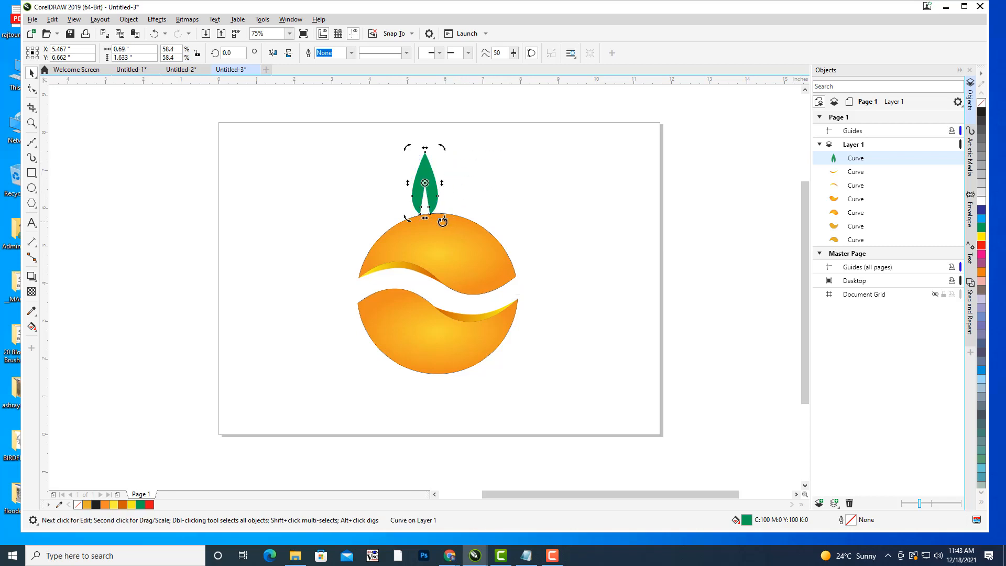
pyautogui.moveTo(440, 218); pyautogui.dragTo(435, 190)
pyautogui.press('Left')
pyautogui.press('Left')
pyautogui.press('Left')
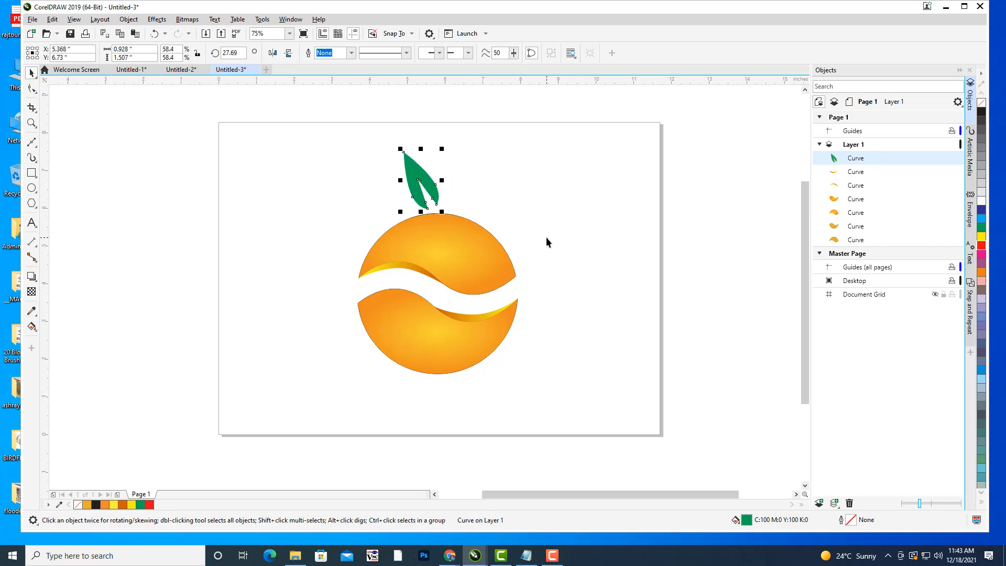
pyautogui.press('Up')
pyautogui.press('Up')
pyautogui.press('Up')
pyautogui.press('Left')
pyautogui.press('Left')
pyautogui.press('Left')
pyautogui.press('Left')
pyautogui.press('Left')
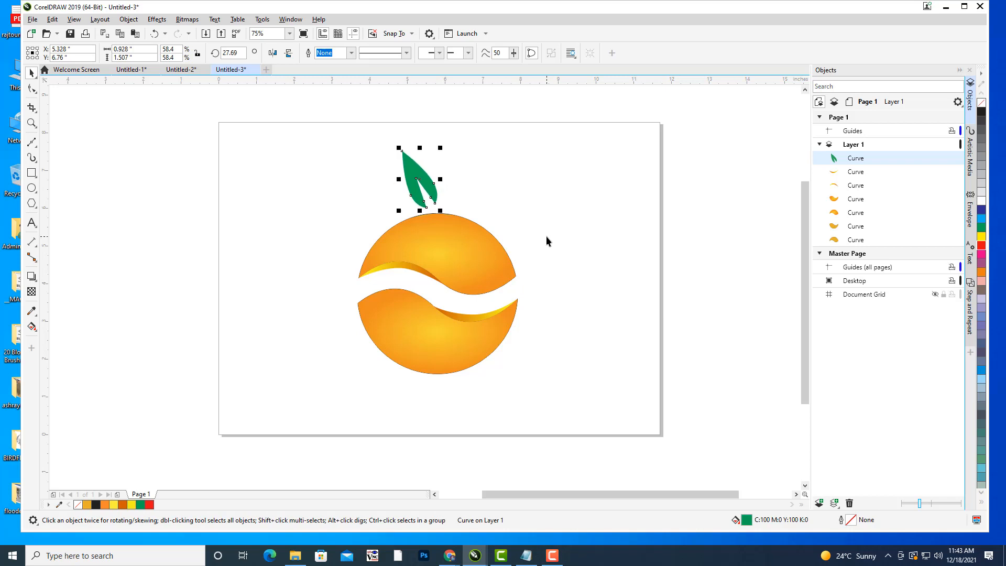
pyautogui.press('Down')
# Create a smaller, horizontally mirrored copy of the green leaf, about 0.55 by 0.89 inches, to the right of the original
pyautogui.click(528, 202)
pyautogui.click(431, 193)
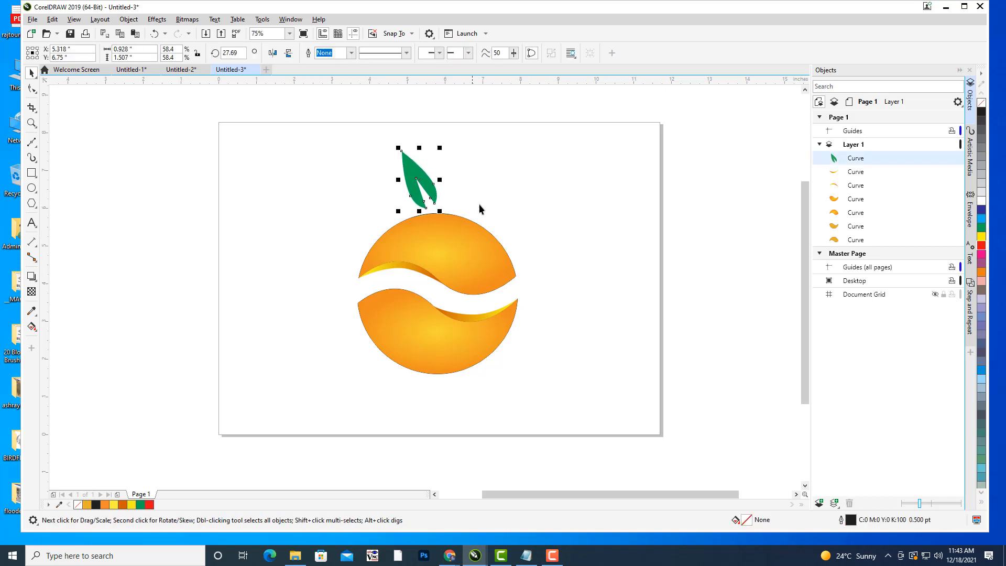
pyautogui.hotkey('ctrl', 'd')
pyautogui.moveTo(431, 157); pyautogui.dragTo(466, 166)
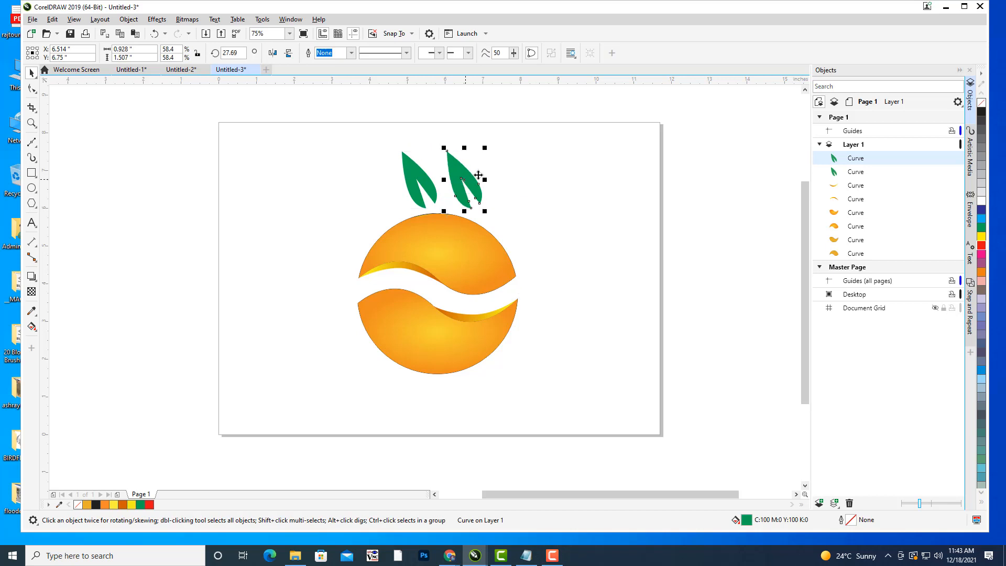
pyautogui.click(273, 55)
pyautogui.moveTo(485, 148); pyautogui.dragTo(457, 188)
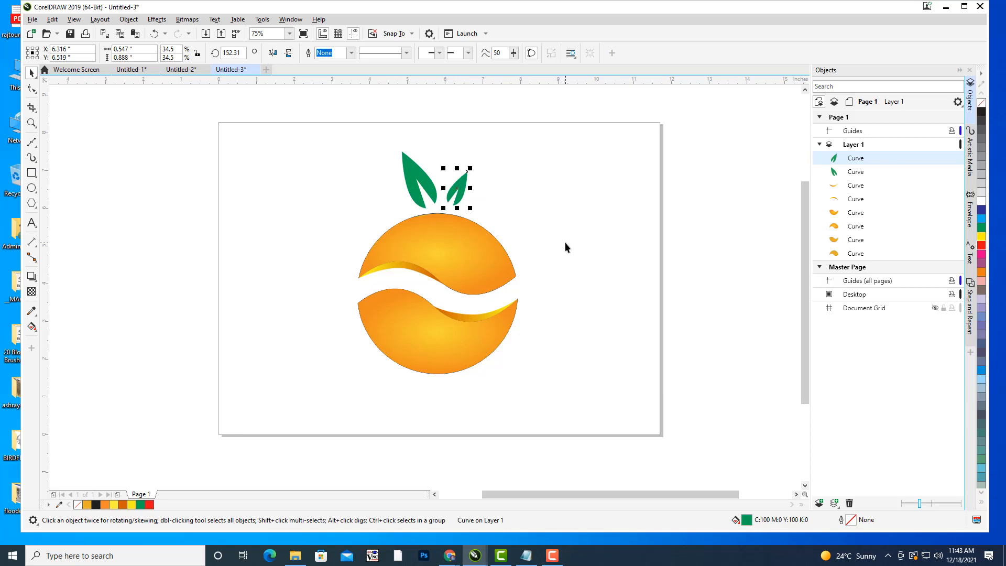
# Nudge the smaller green leaf slightly left and down so it sits closer to the larger leaf
pyautogui.press('Left')
pyautogui.press('Left')
pyautogui.press('Left')
pyautogui.press('Left')
pyautogui.press('Down')
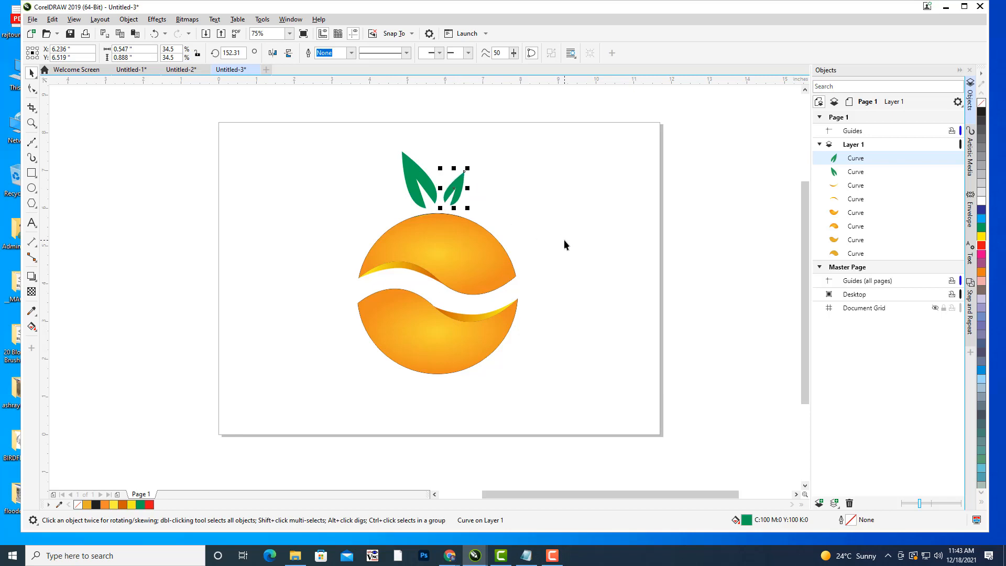
pyautogui.click(618, 262)
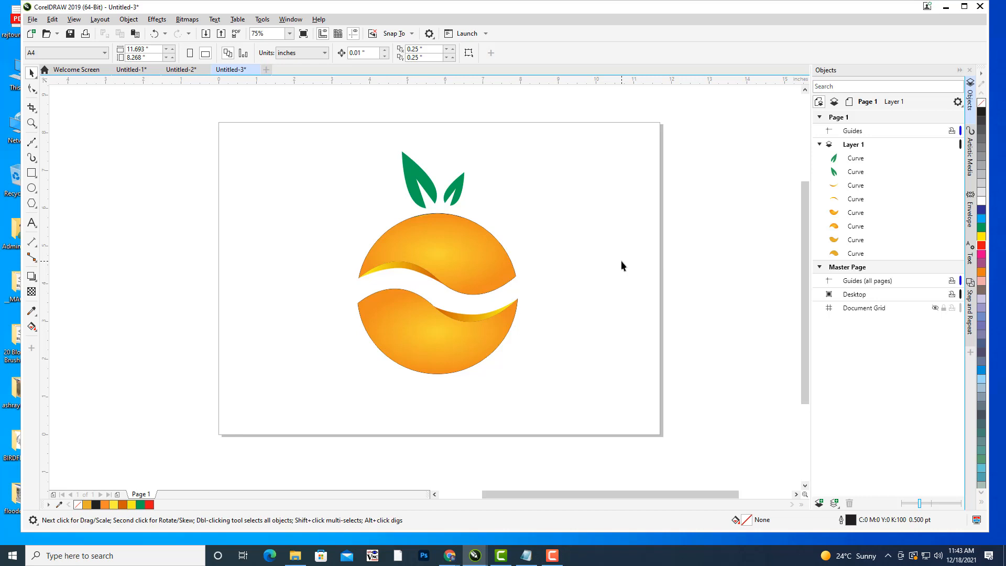
pyautogui.moveTo(601, 229); pyautogui.dragTo(608, 239)
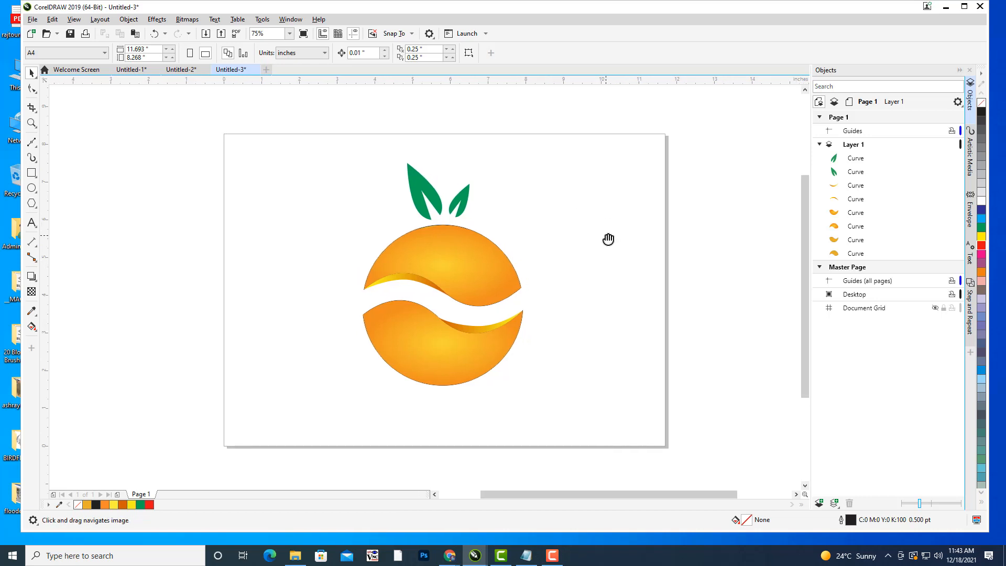
pyautogui.moveTo(557, 194); pyautogui.dragTo(567, 194)
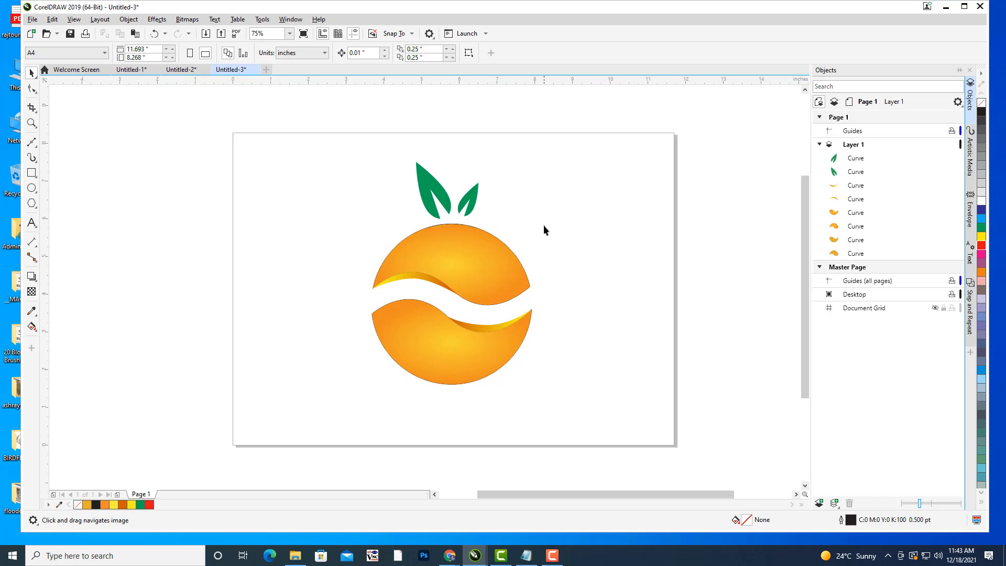
pyautogui.moveTo(544, 226); pyautogui.dragTo(537, 229)
# Give the larger green leaf a fountain fill that blends from green to light yellow-green
pyautogui.click(426, 190)
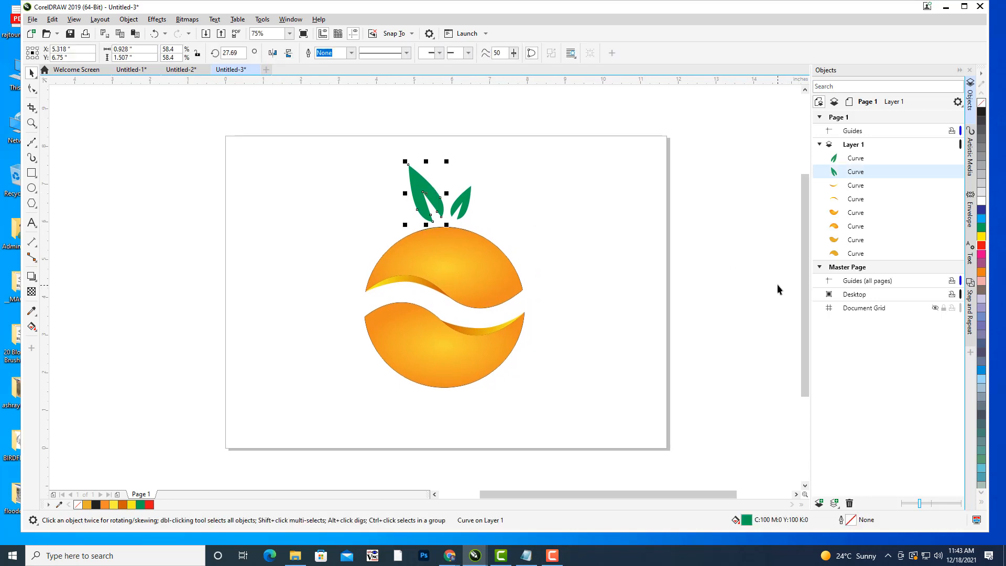
pyautogui.press('F11')
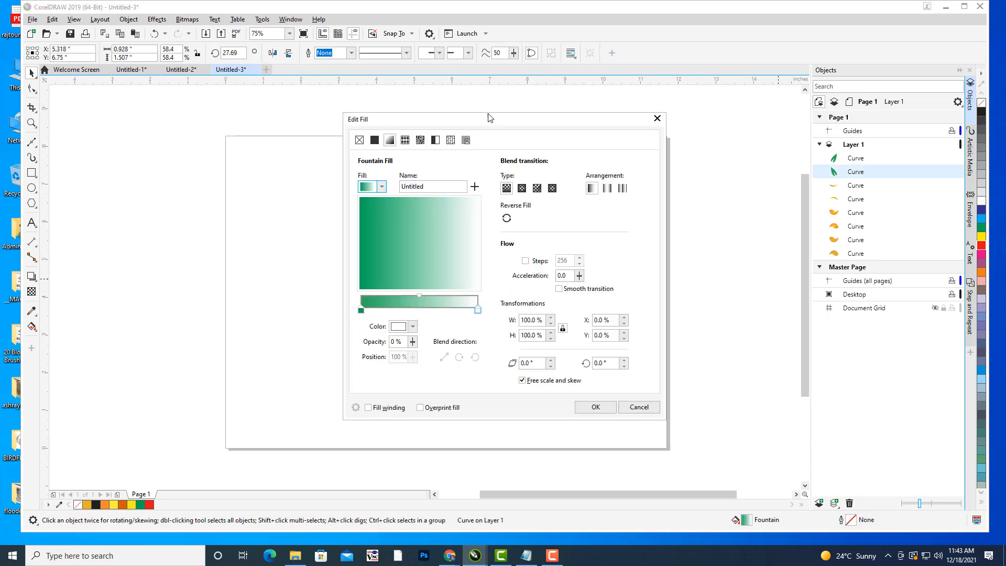
pyautogui.moveTo(490, 114); pyautogui.dragTo(672, 79)
pyautogui.click(545, 269)
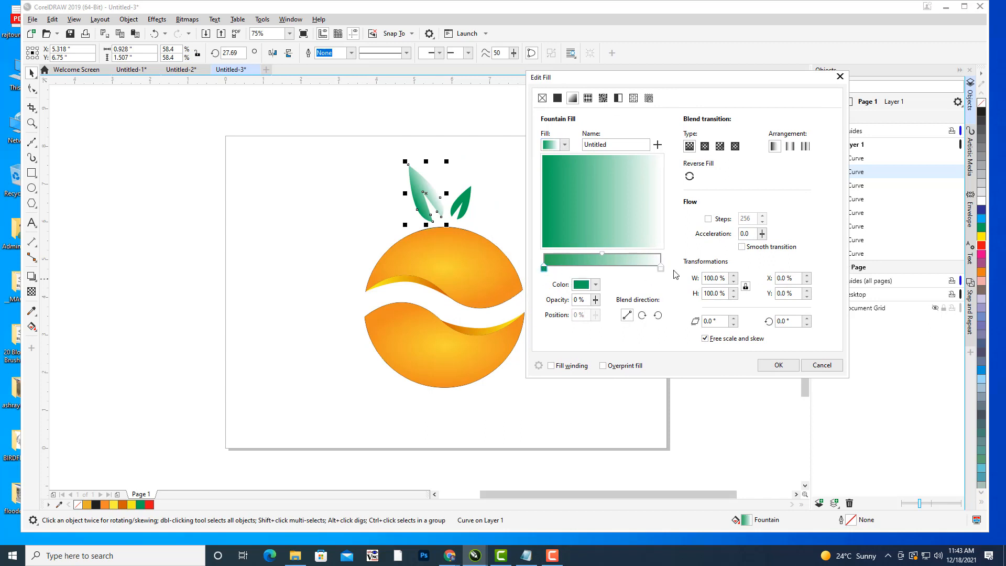
pyautogui.click(661, 269)
pyautogui.click(596, 284)
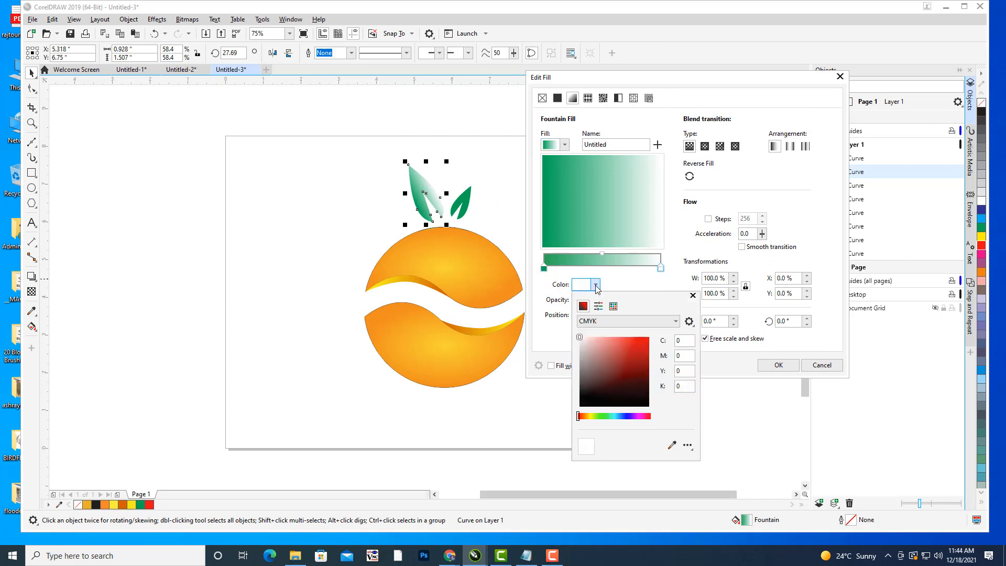
pyautogui.click(597, 417)
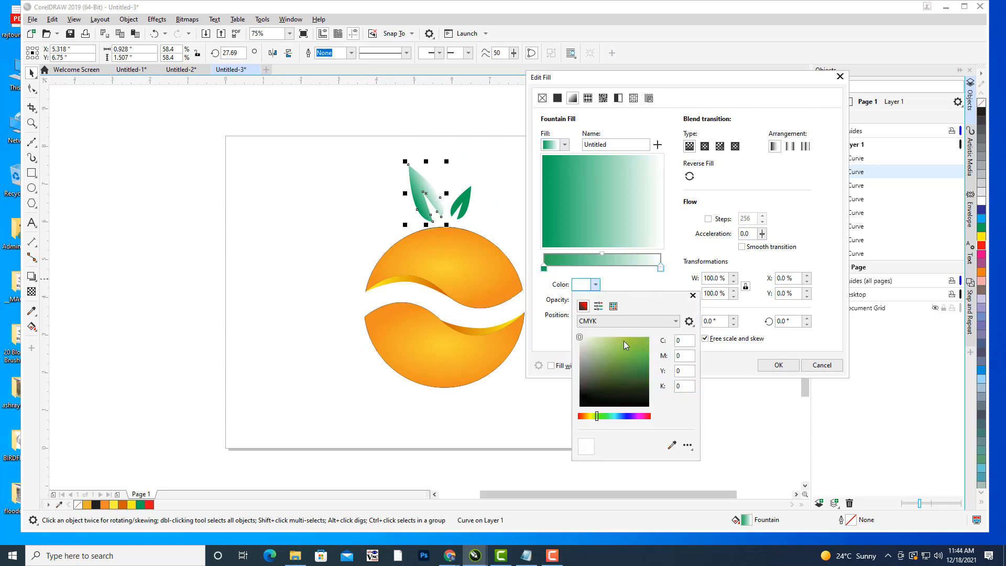
pyautogui.click(630, 340)
# Switch the larger leaf's fountain fill to the elliptical type and give the smaller leaf the same green to yellow-green fill
pyautogui.click(707, 152)
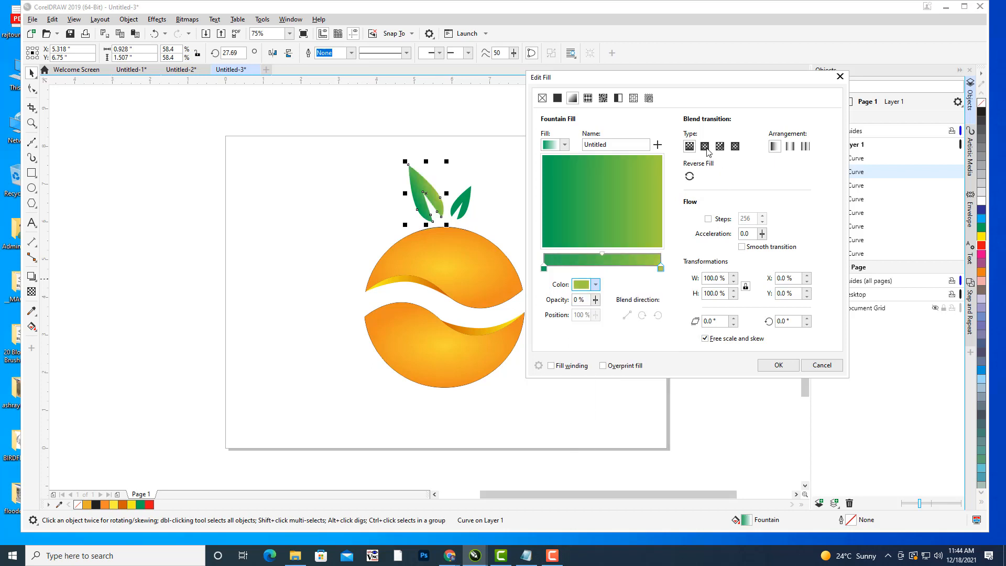
pyautogui.click(705, 146)
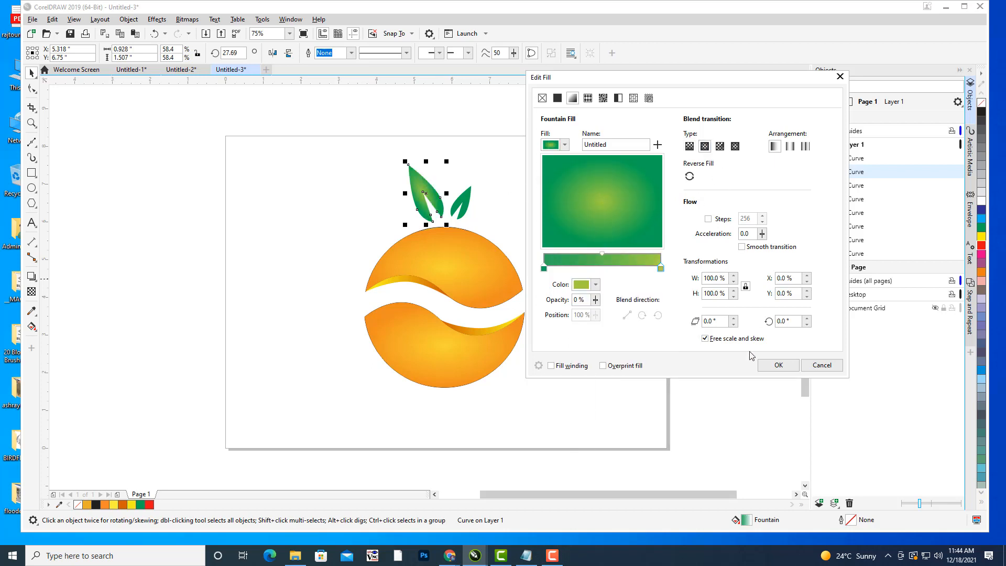
pyautogui.click(778, 365)
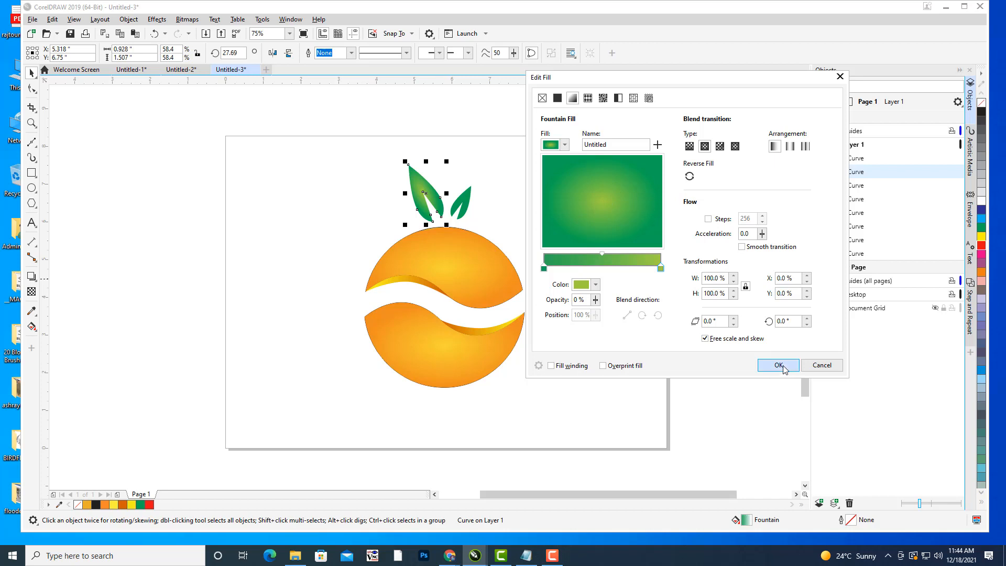
pyautogui.click(468, 203)
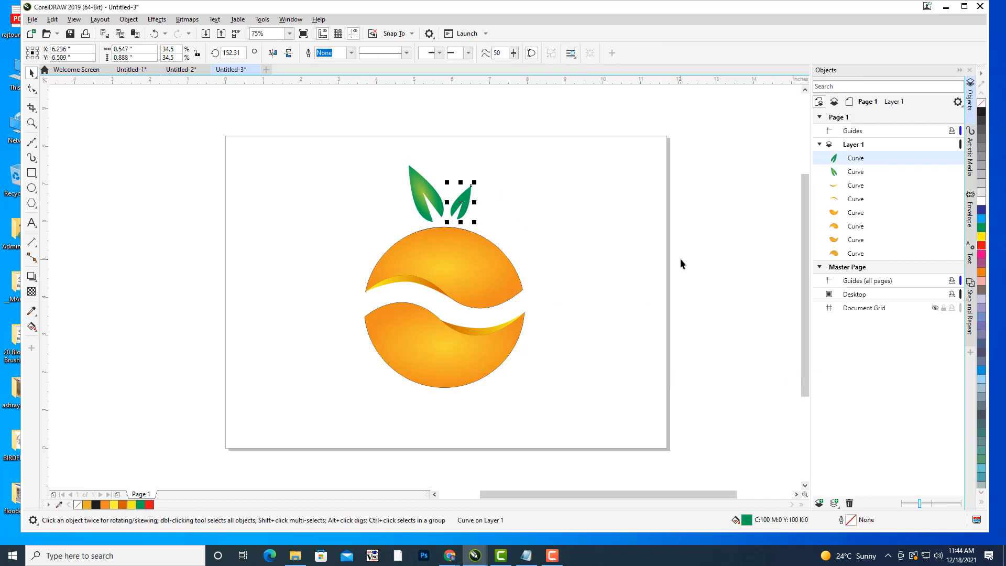
pyautogui.click(592, 231)
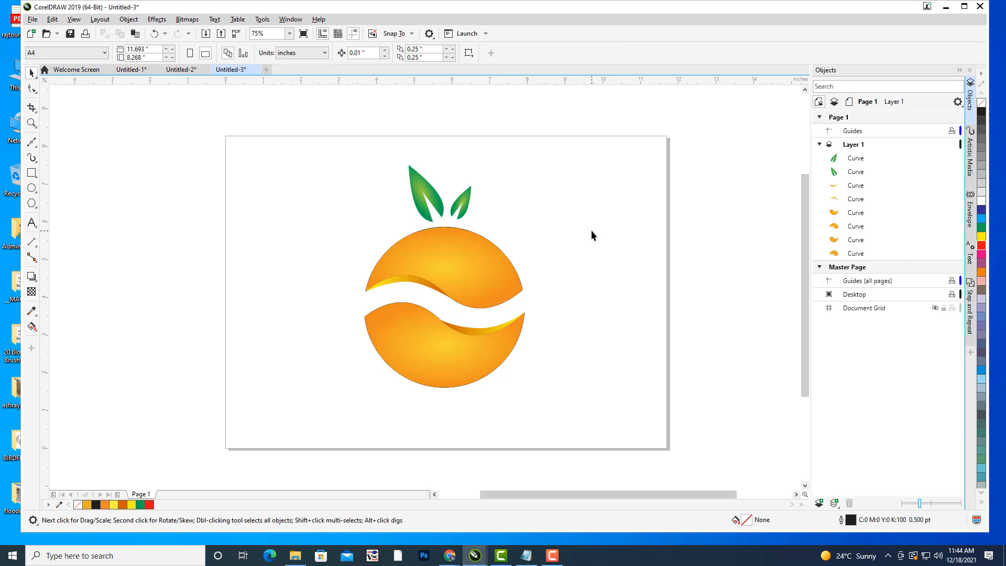
# Group all eight leaf and orange circle curves into one object
pyautogui.moveTo(582, 228); pyautogui.dragTo(612, 220)
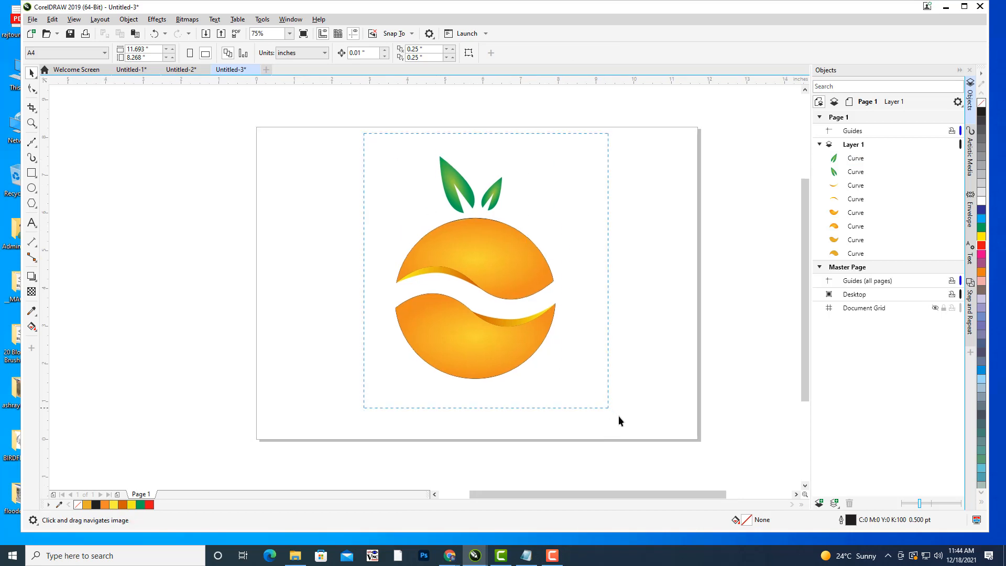
pyautogui.moveTo(619, 416); pyautogui.dragTo(632, 445)
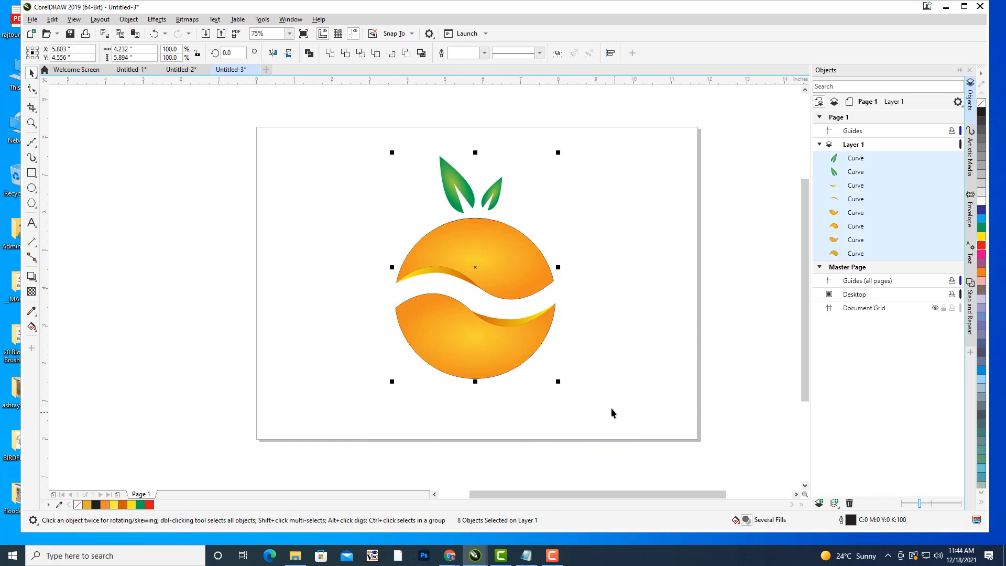
pyautogui.hotkey('ctrl', 'g')
pyautogui.click(601, 335)
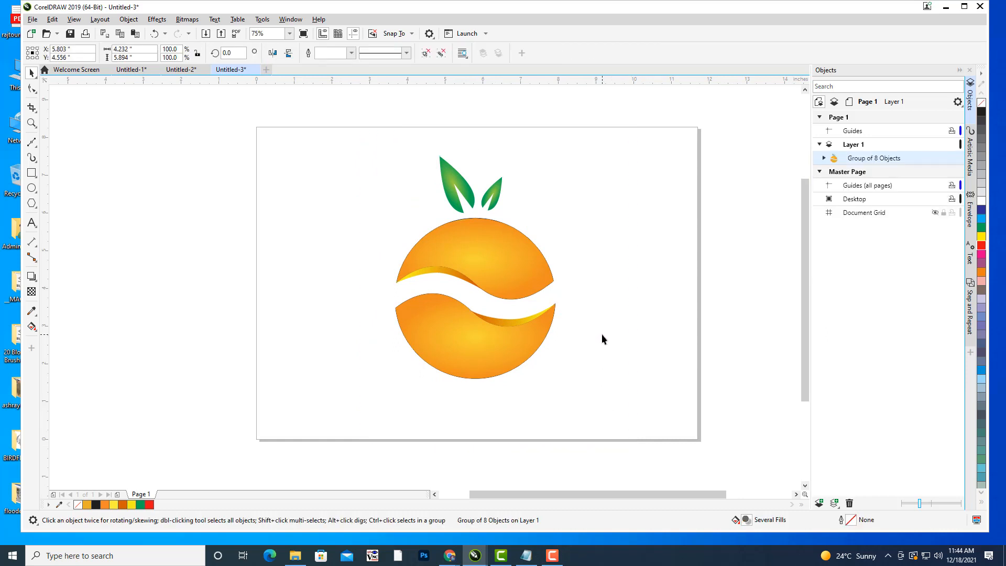
# Add a drop shadow to the grouped logo, running horizontally from its left edge to its right edge
pyautogui.click(514, 282)
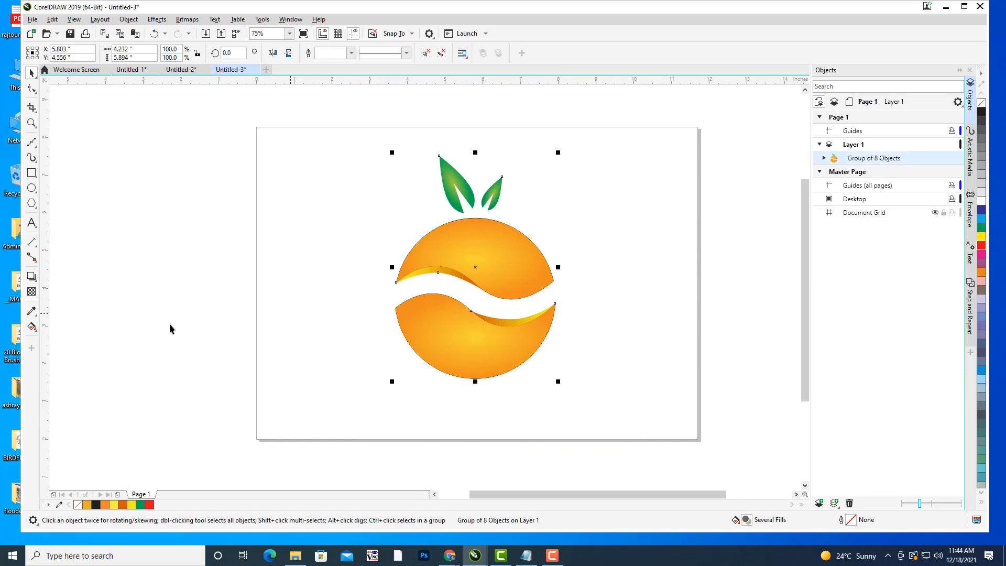
pyautogui.click(31, 280)
pyautogui.click(59, 275)
pyautogui.moveTo(396, 268); pyautogui.dragTo(558, 269)
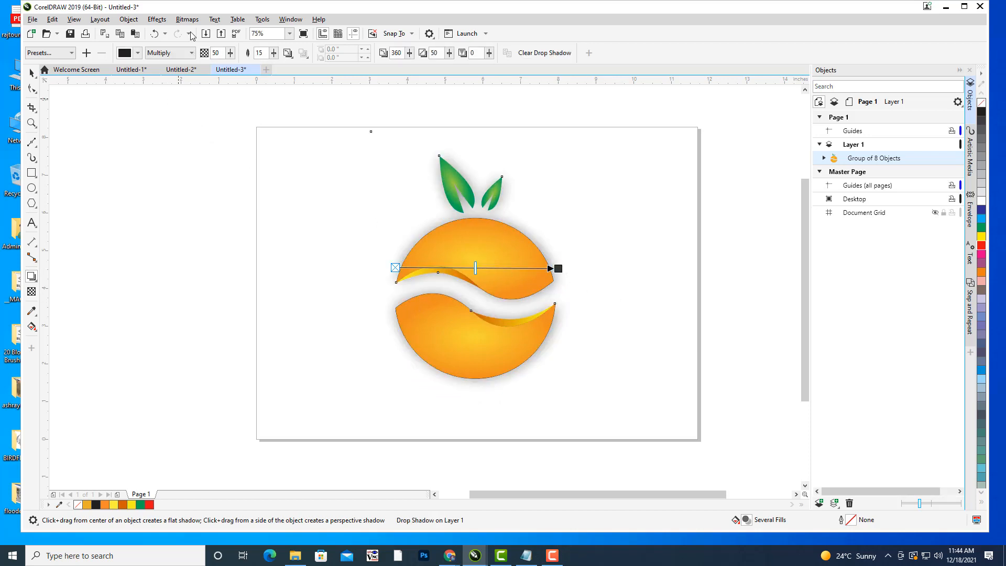
# Set the logo's drop shadow to Normal merge mode with opacity 61 and feathering 7
pyautogui.click(171, 54)
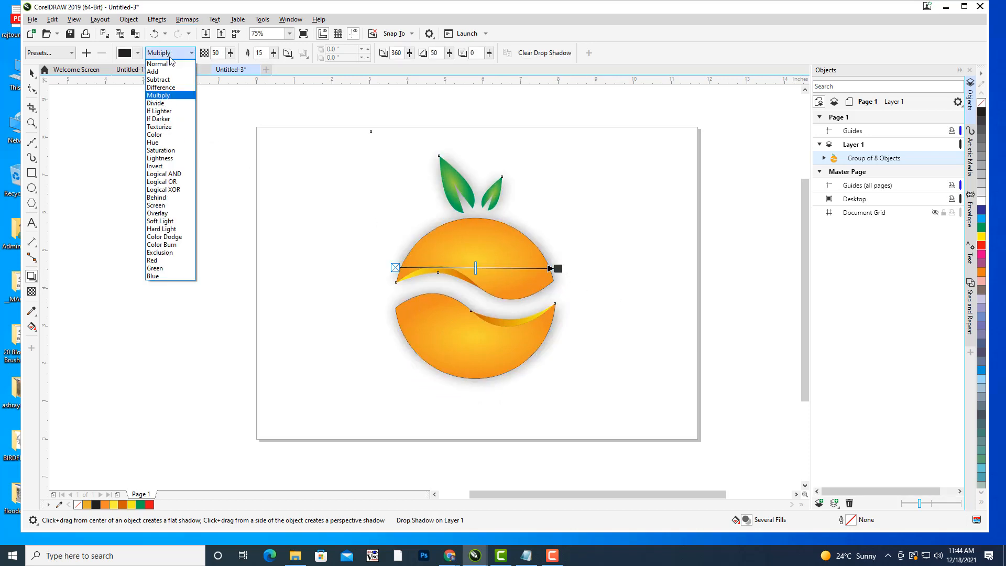
pyautogui.click(169, 64)
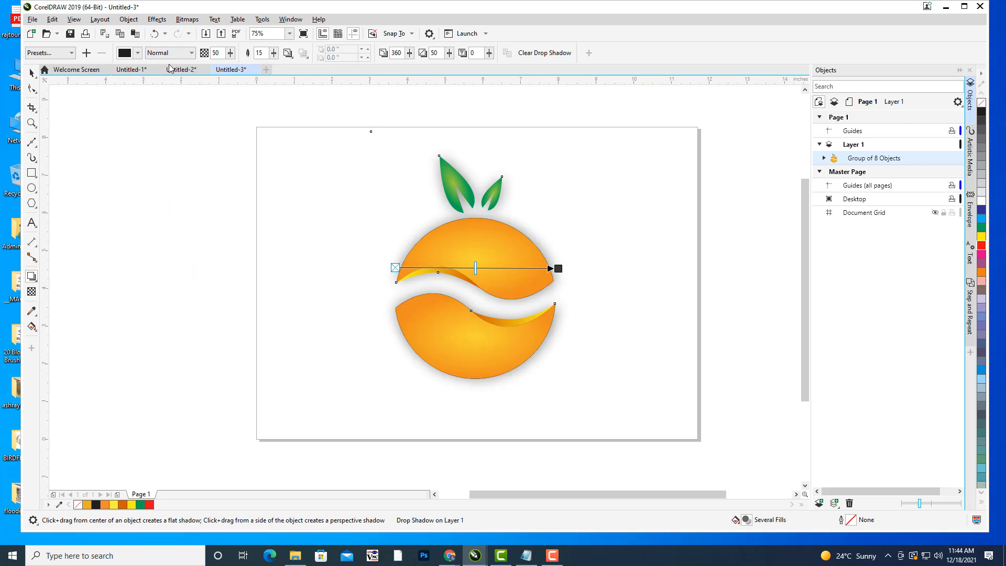
pyautogui.click(230, 53)
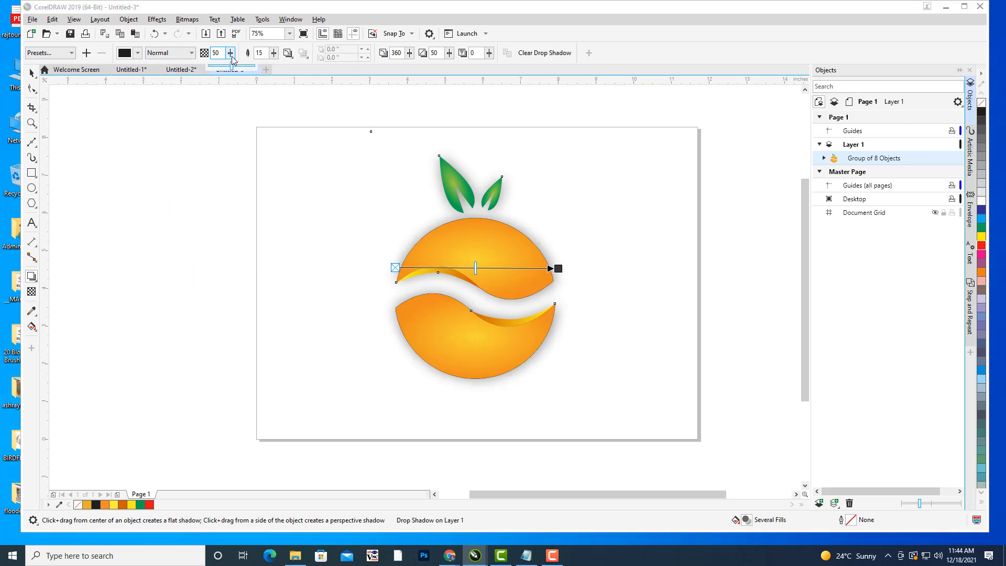
pyautogui.moveTo(233, 67); pyautogui.dragTo(274, 67)
pyautogui.click(231, 53)
pyautogui.click(273, 53)
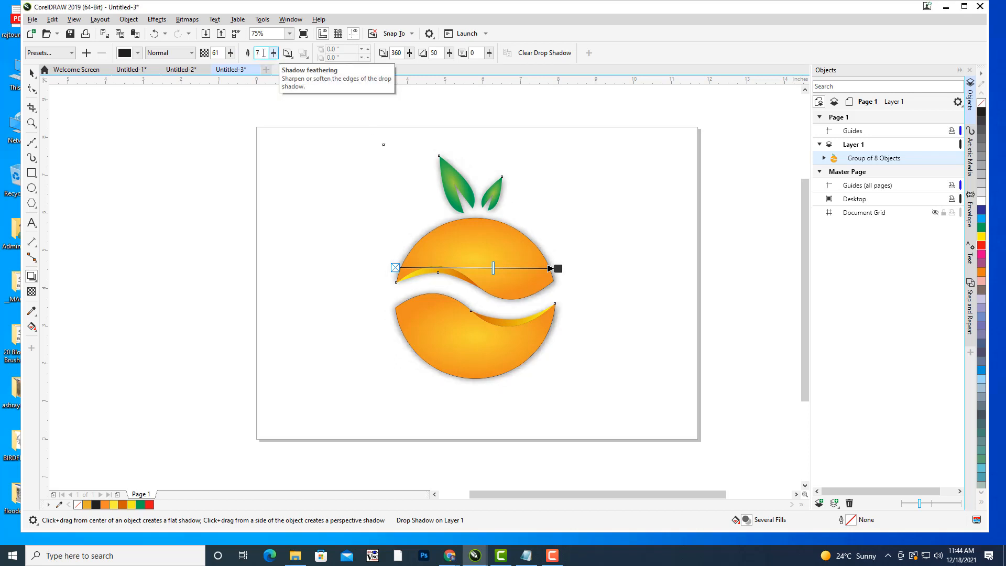
pyautogui.click(32, 73)
pyautogui.click(370, 218)
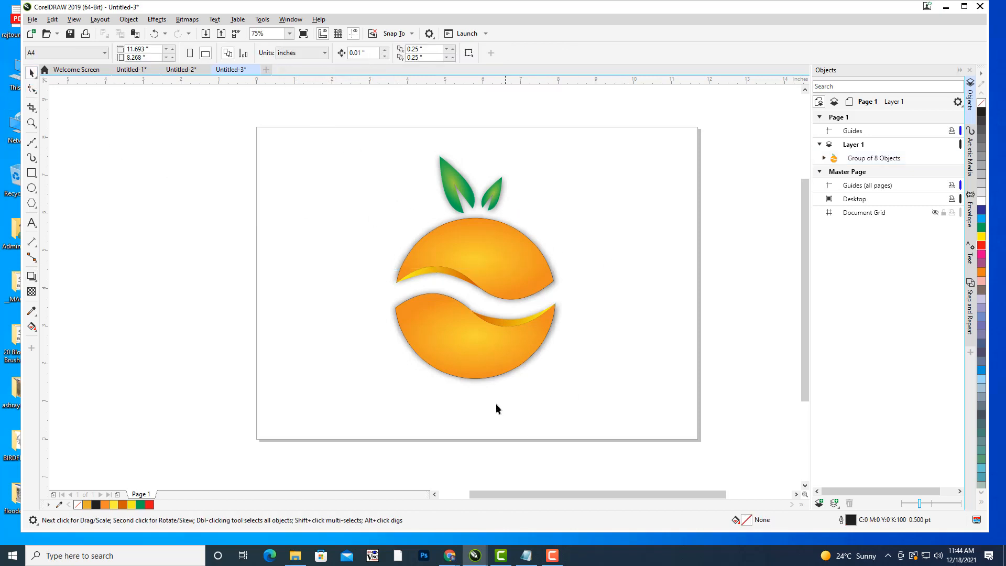
# Remove the outline from the grouped logo by setting its outline width to None
pyautogui.click(507, 243)
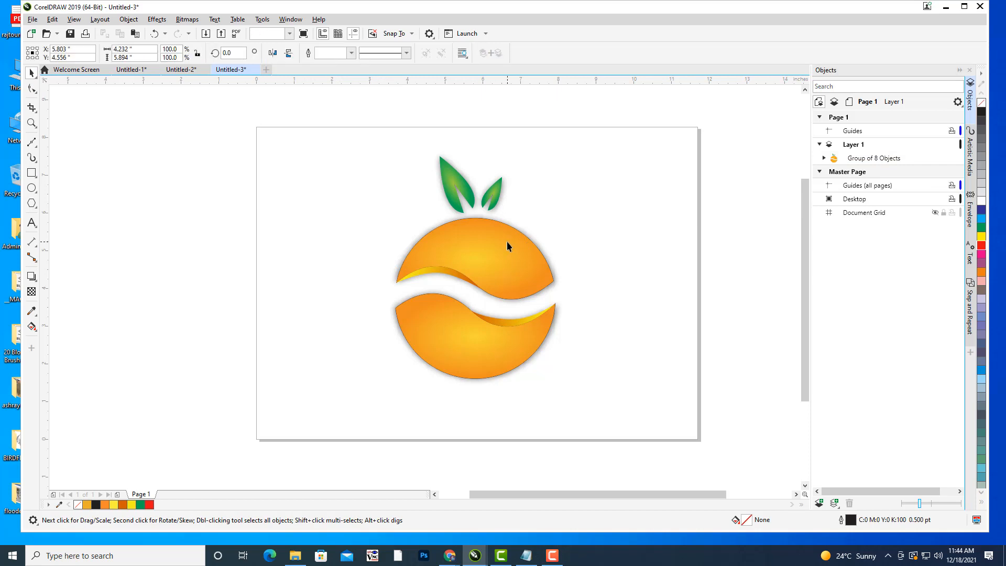
pyautogui.click(351, 53)
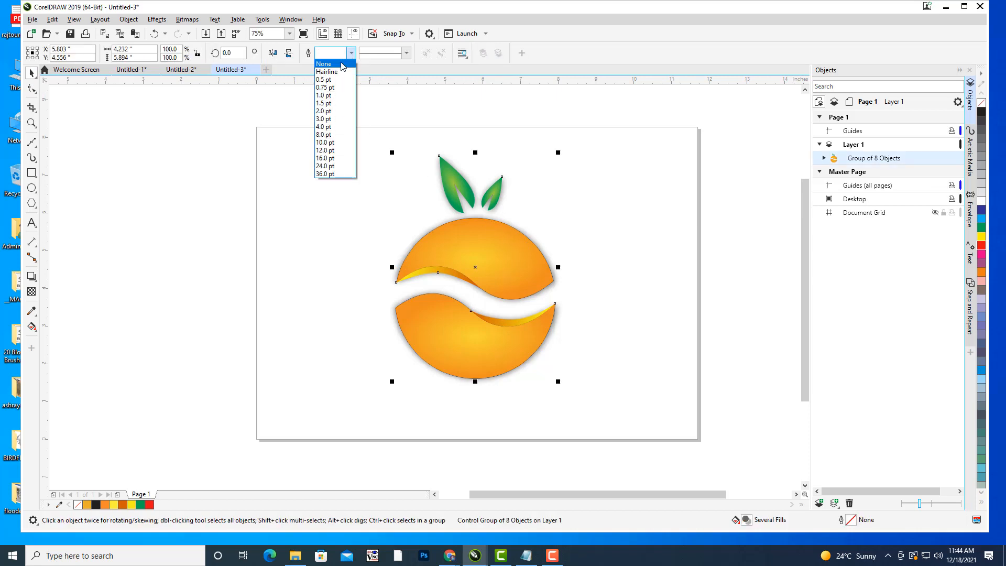
pyautogui.click(341, 66)
pyautogui.click(666, 323)
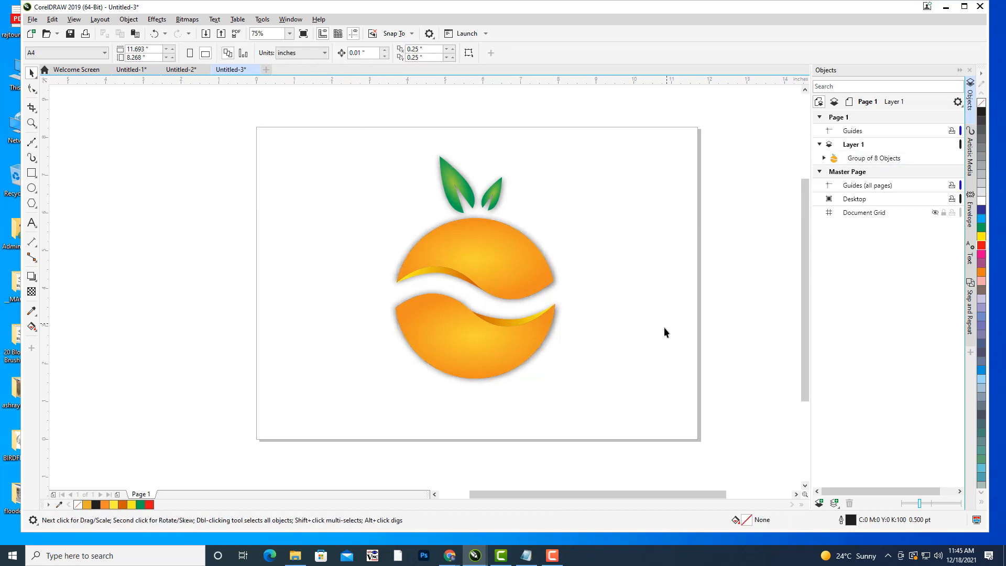
# Create a page-sized background rectangle behind the logo and fill it with cyan, C100 M0 Y0 K0
pyautogui.doubleClick(31, 173)
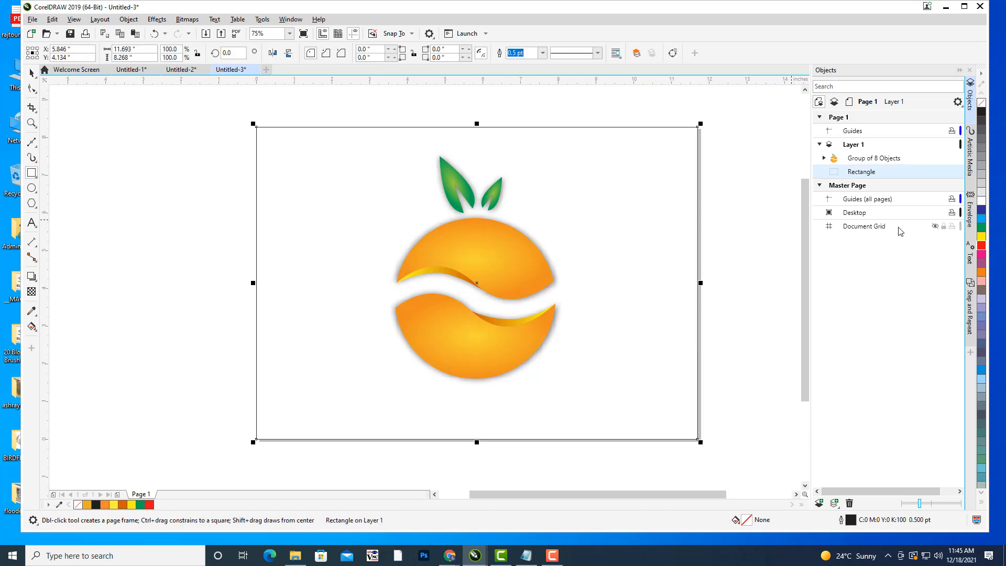
pyautogui.click(982, 219)
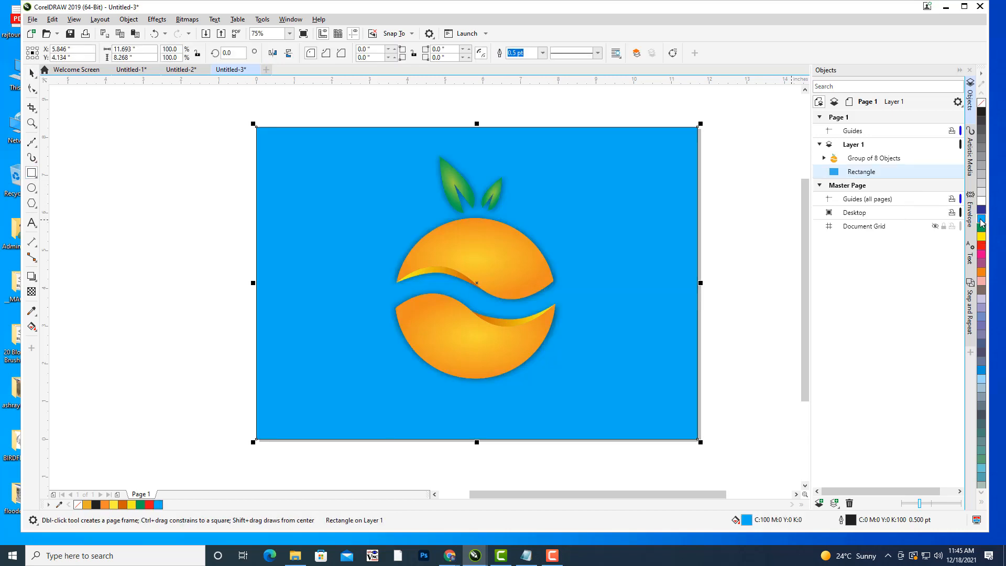
pyautogui.click(31, 73)
pyautogui.click(106, 150)
# Set the cyan background rectangle's outline width to None
pyautogui.click(323, 194)
pyautogui.click(543, 52)
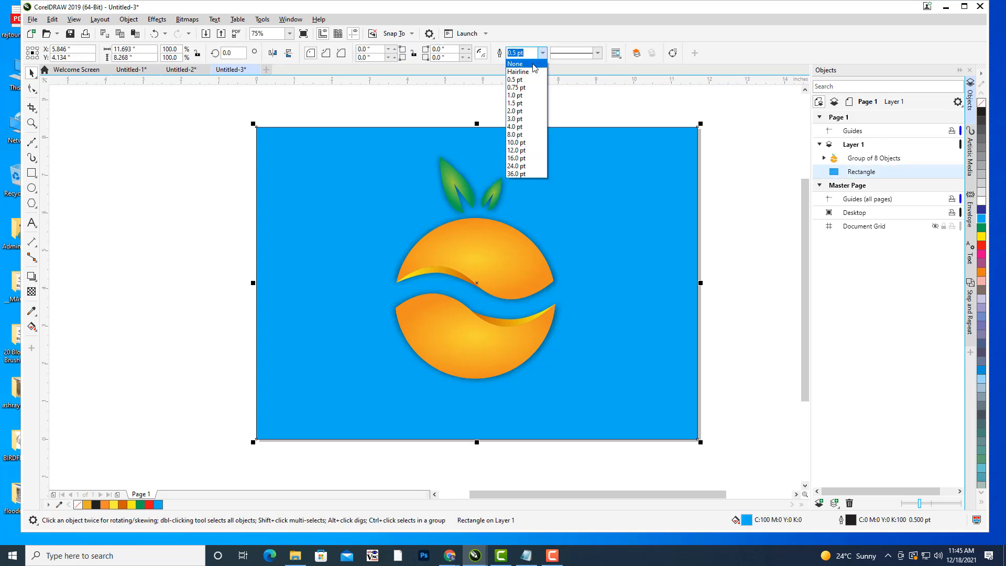
pyautogui.click(534, 64)
pyautogui.click(542, 110)
# Apply a fountain fill to the background rectangle and set its start color to dark blue, C95 M82 Y0 K0
pyautogui.click(631, 208)
pyautogui.moveTo(634, 209); pyautogui.dragTo(593, 225)
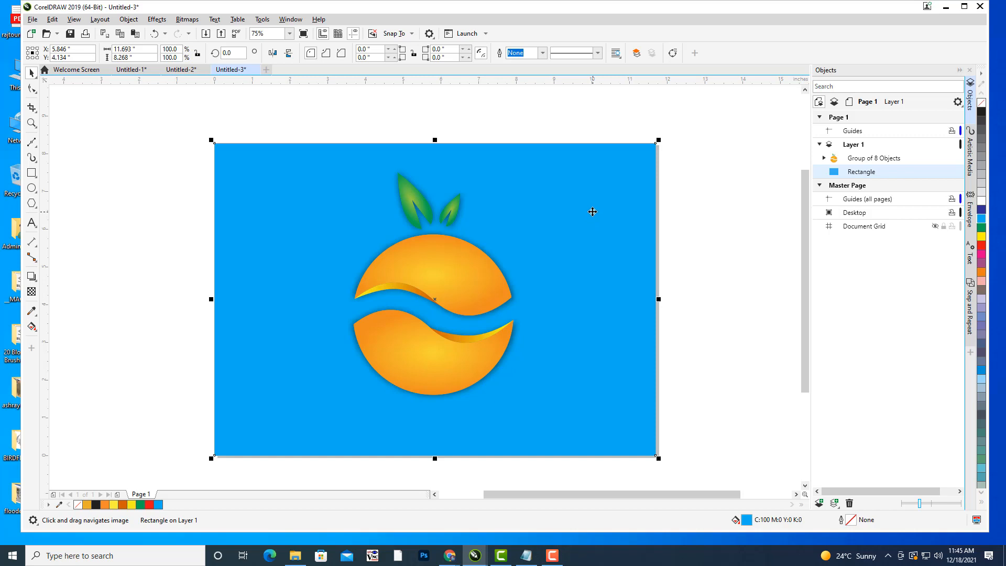
pyautogui.press('F11')
pyautogui.moveTo(481, 119); pyautogui.dragTo(714, 62)
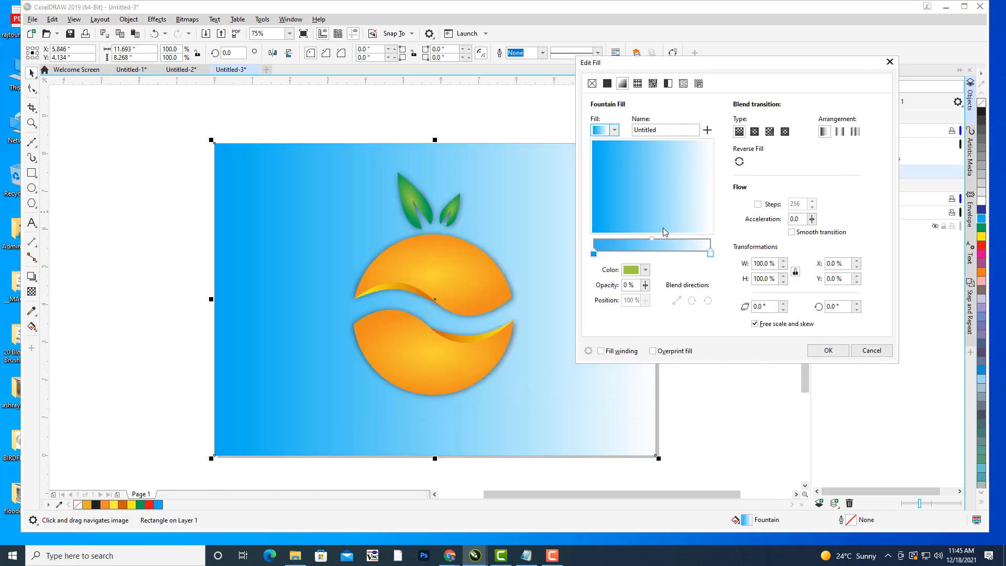
pyautogui.click(594, 254)
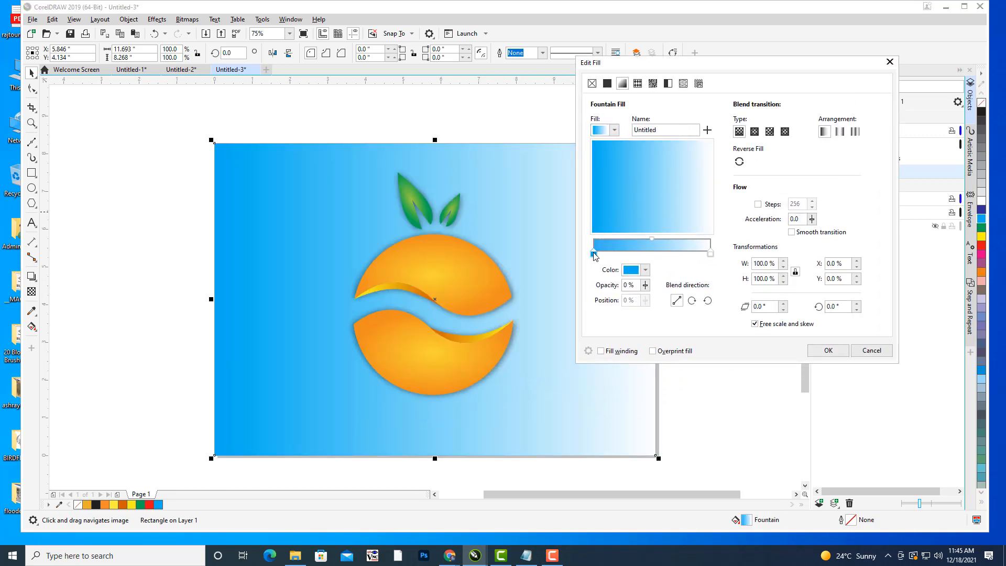
pyautogui.click(644, 270)
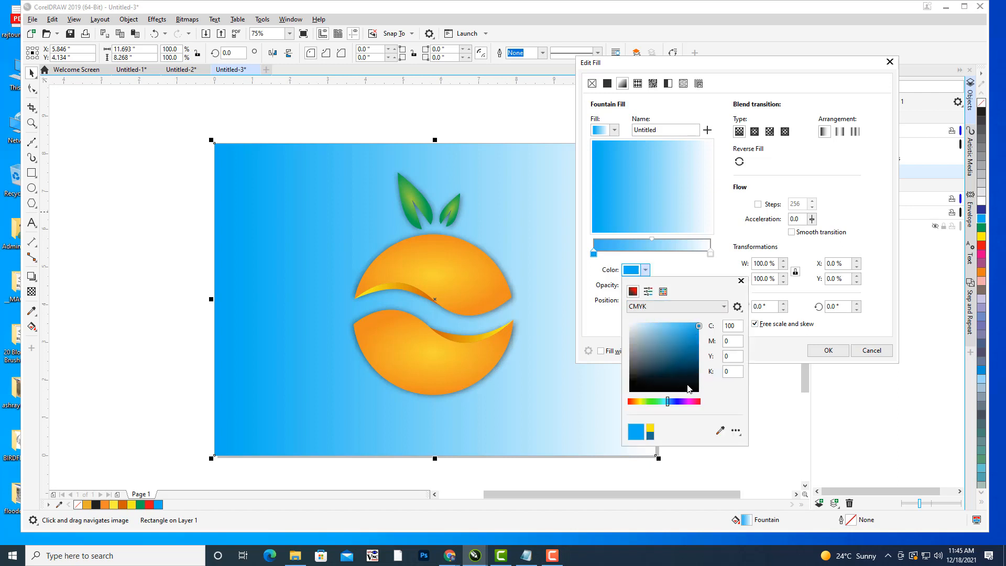
pyautogui.click(677, 403)
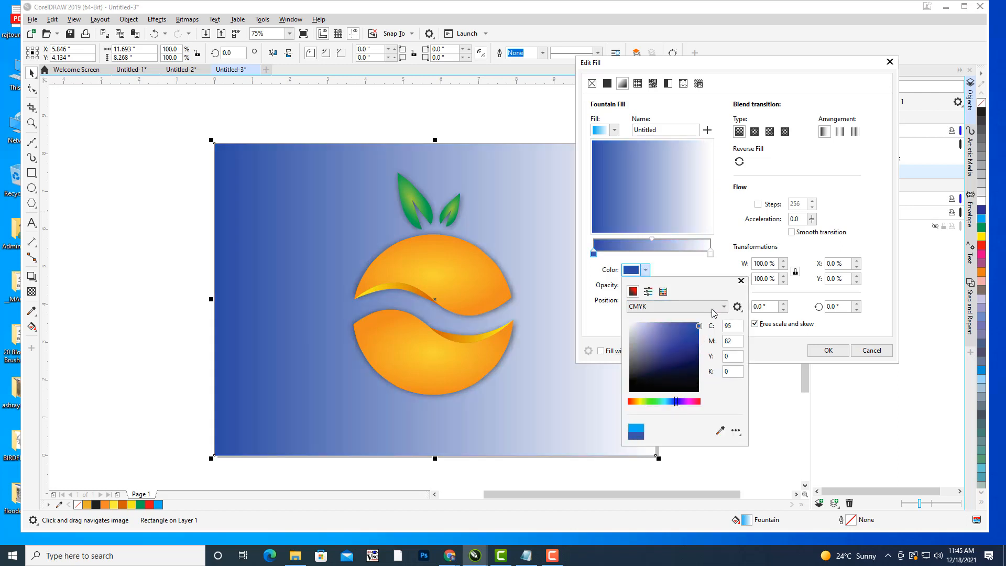
# Set the background gradient's end color to light blue, C63 M5 Y0 K0, and apply it as an elliptical fountain fill
pyautogui.click(711, 253)
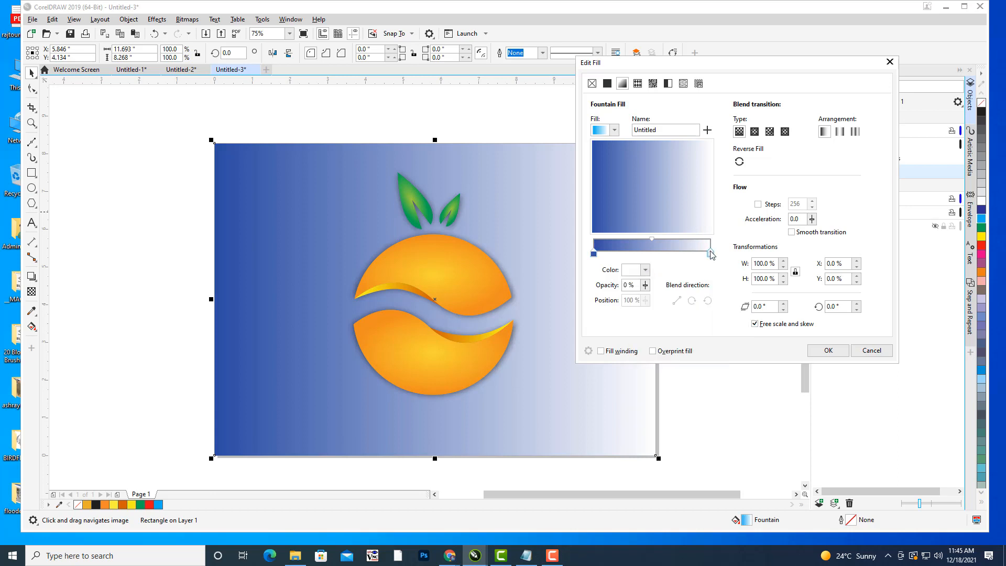
pyautogui.click(647, 270)
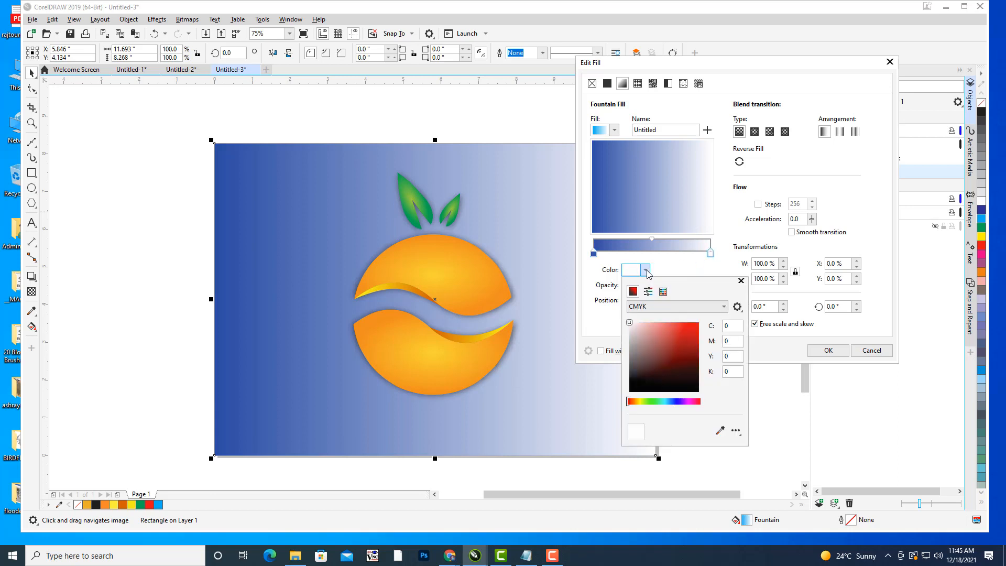
pyautogui.click(669, 402)
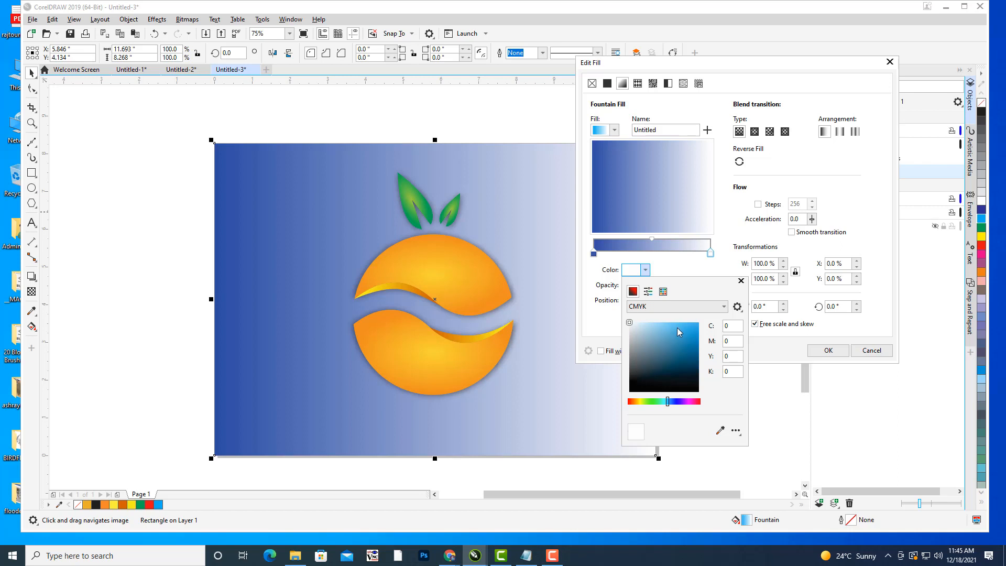
pyautogui.click(677, 329)
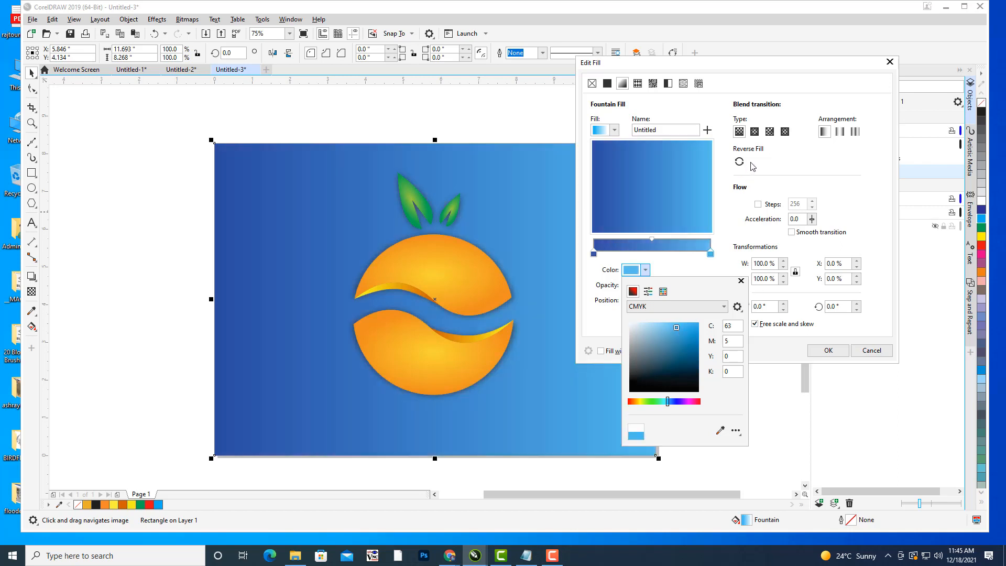
pyautogui.click(755, 132)
pyautogui.click(754, 132)
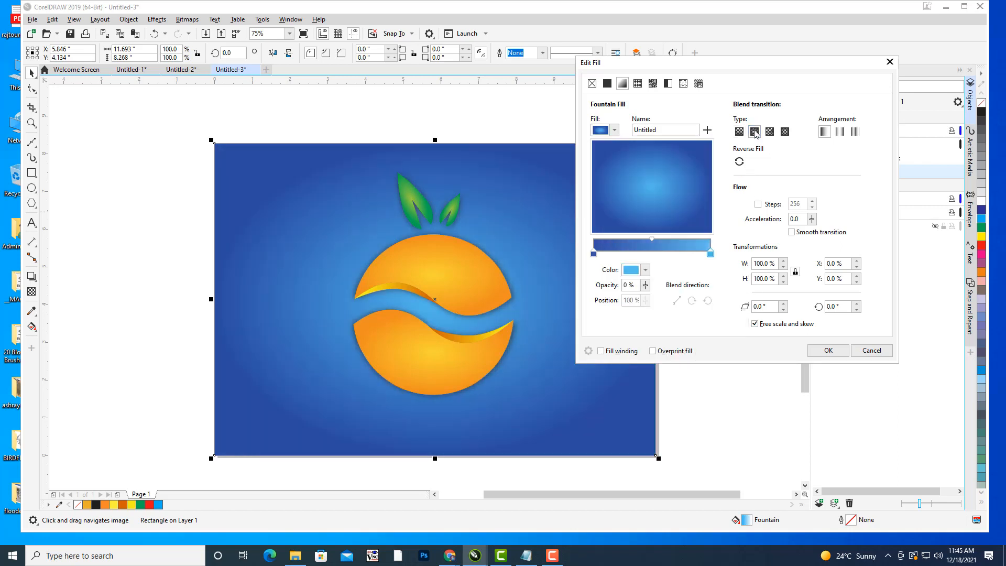
pyautogui.click(820, 351)
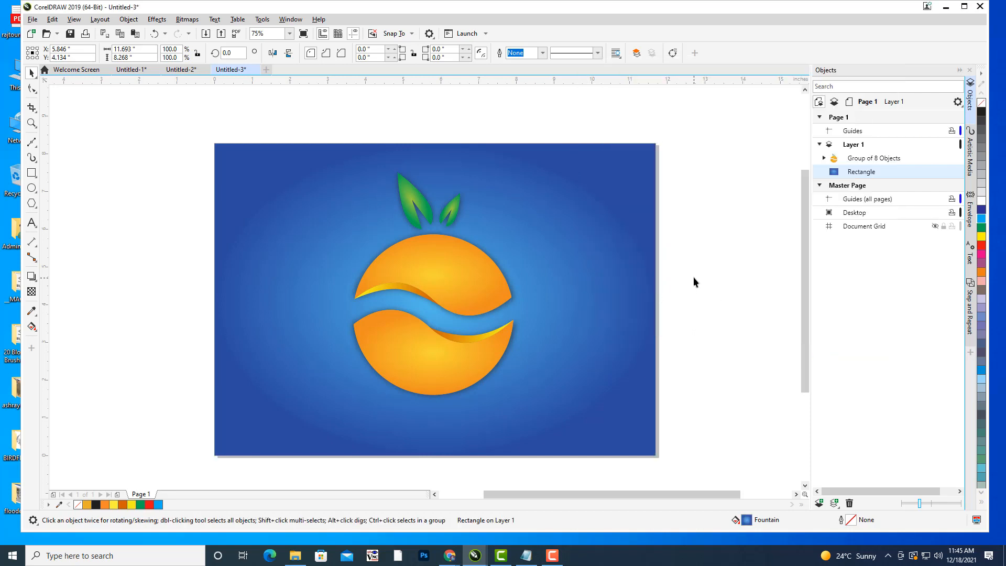
# Enlarge the background's elliptical gradient into a rounder shape reaching beyond the page edges with the Interactive Fill tool
pyautogui.click(662, 261)
pyautogui.click(620, 229)
pyautogui.moveTo(617, 215); pyautogui.dragTo(625, 219)
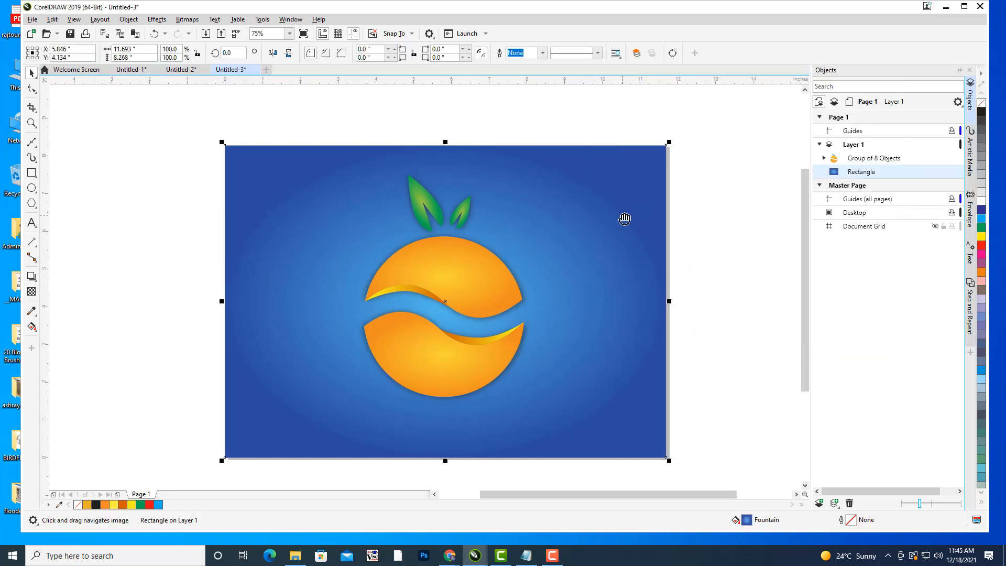
pyautogui.press('g')
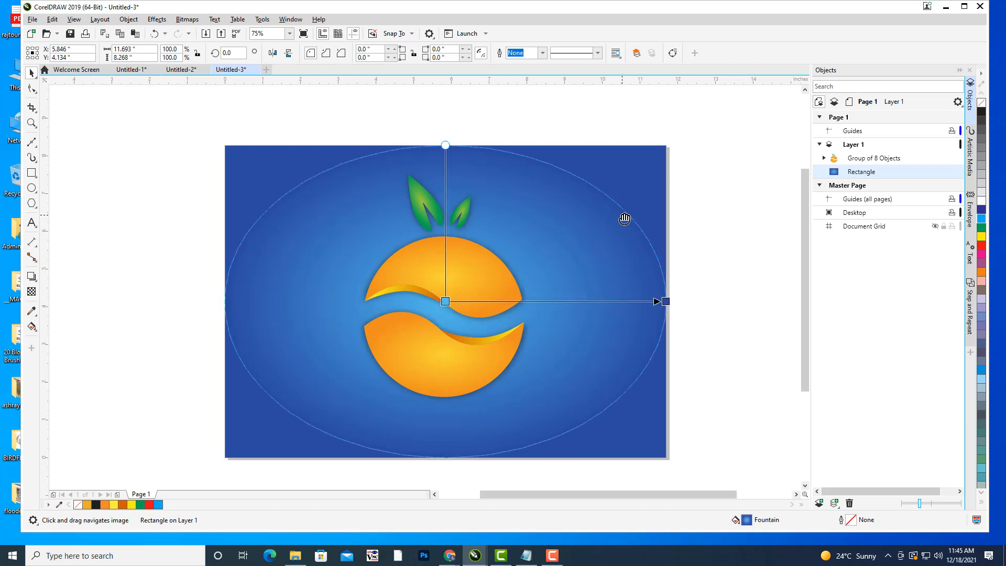
pyautogui.moveTo(446, 115); pyautogui.dragTo(445, 86)
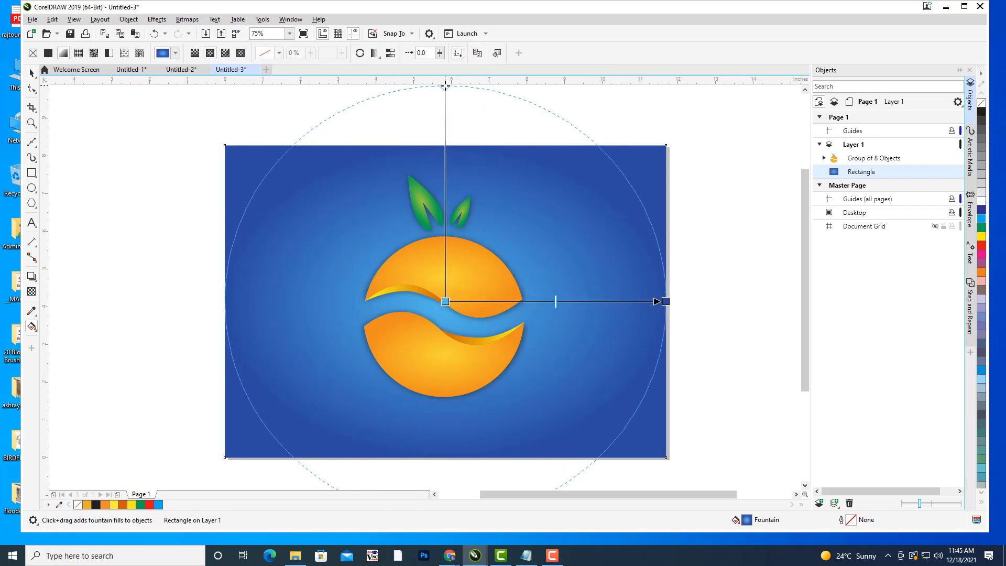
pyautogui.moveTo(666, 302); pyautogui.dragTo(727, 311)
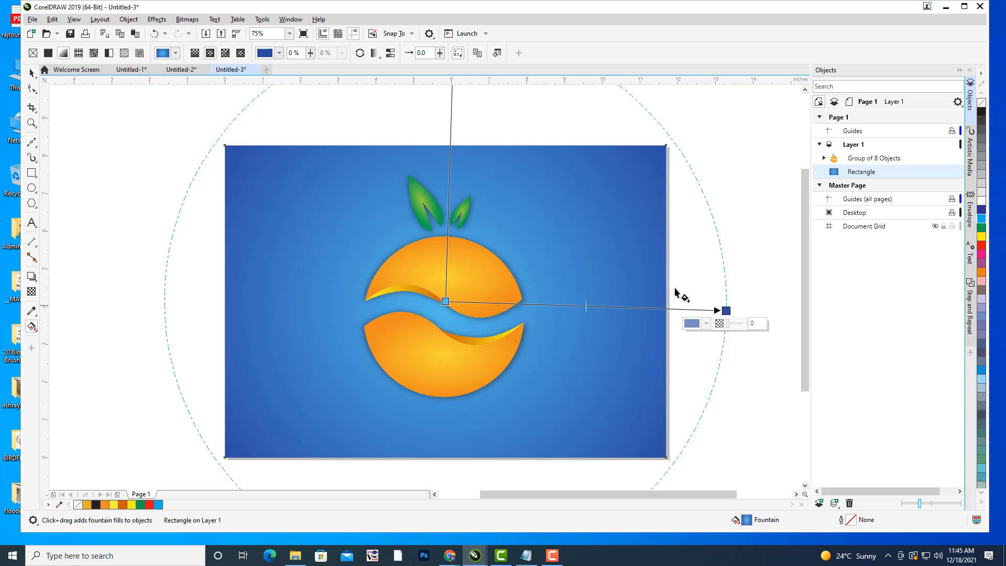
pyautogui.click(31, 75)
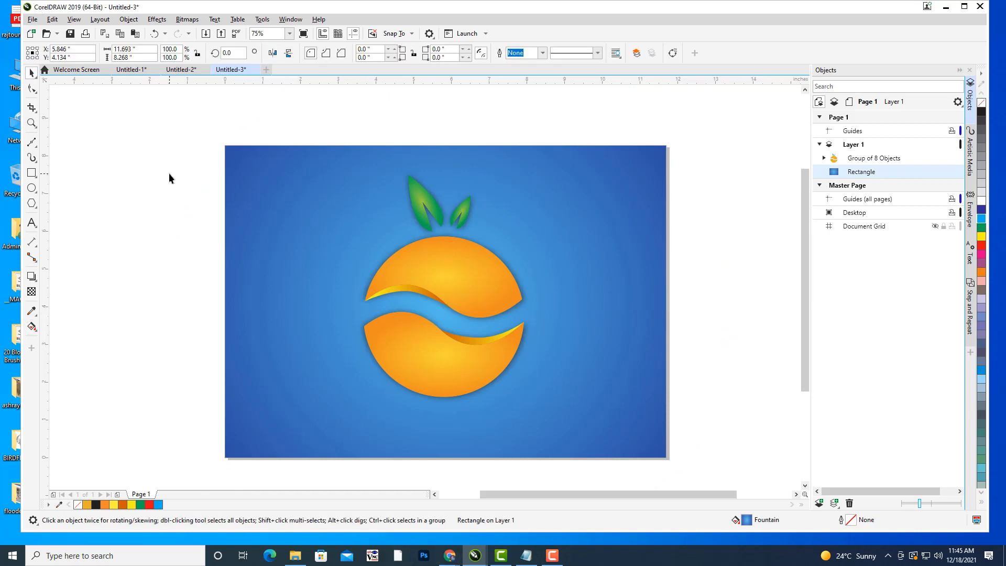
pyautogui.click(169, 175)
pyautogui.moveTo(698, 226); pyautogui.dragTo(641, 204)
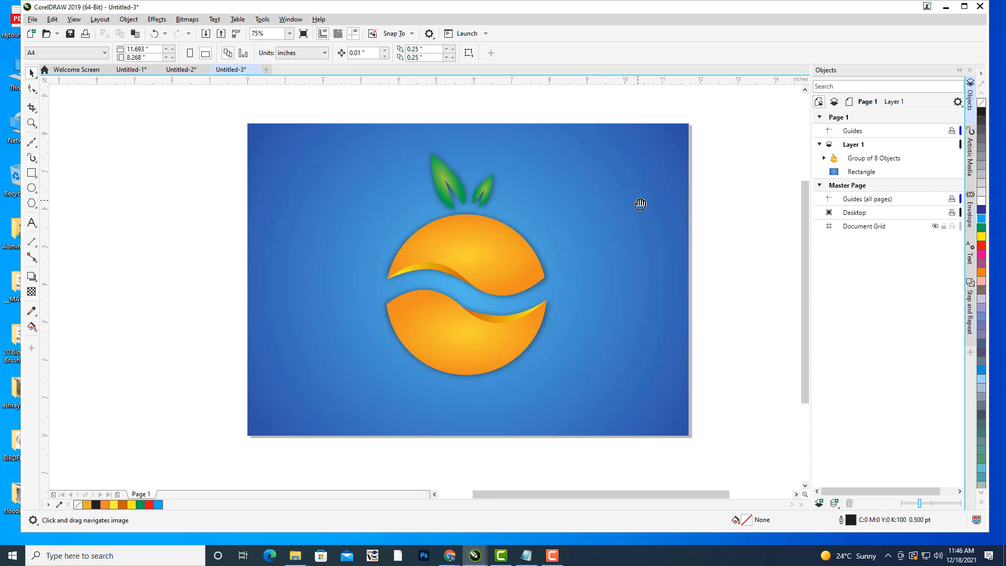
pyautogui.moveTo(641, 204); pyautogui.dragTo(629, 199)
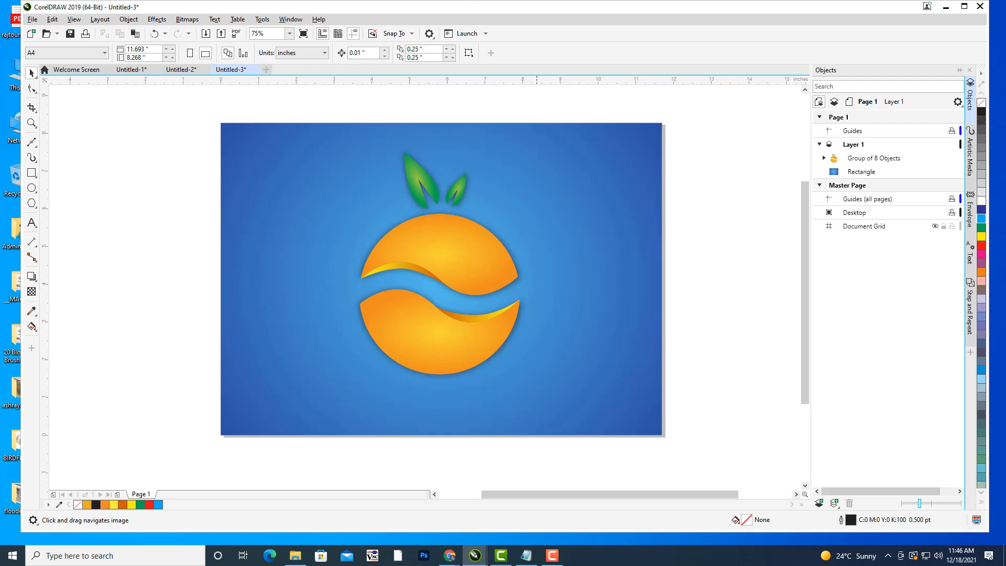
# Switch to Chrome and search Google Images for "water drop mirror" in a new tab
pyautogui.click(449, 555)
pyautogui.click(419, 532)
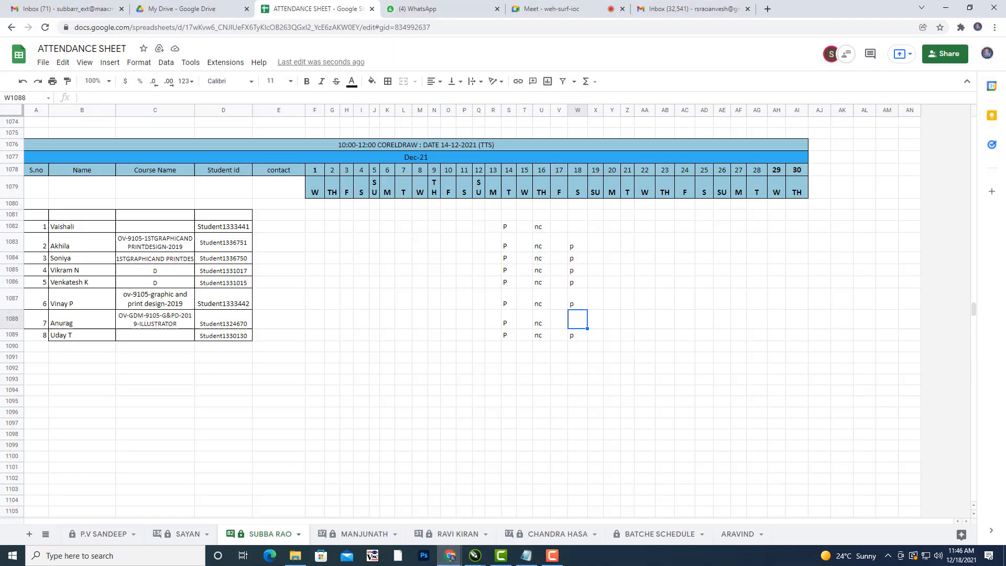
pyautogui.click(760, 8)
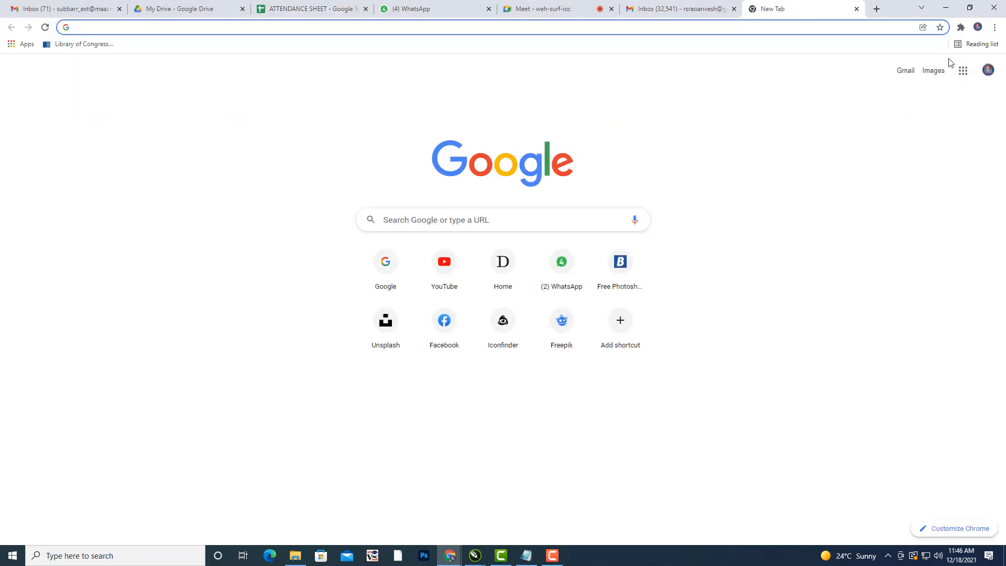
pyautogui.click(933, 68)
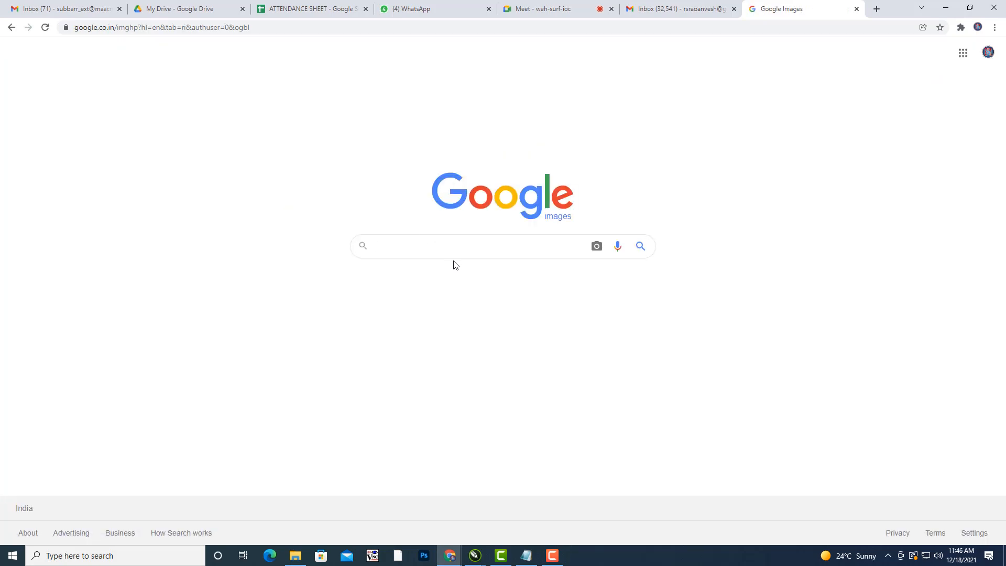
pyautogui.write('water')
pyautogui.click(454, 268)
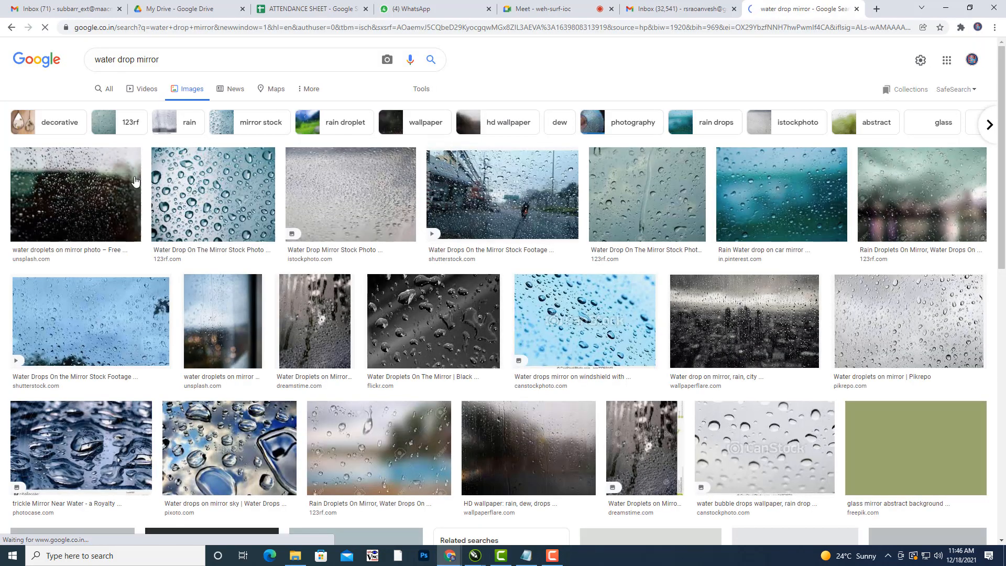
# Preview the water drop photos and open the Wallpaper Flare rain droplets image in its own tab
pyautogui.click(638, 219)
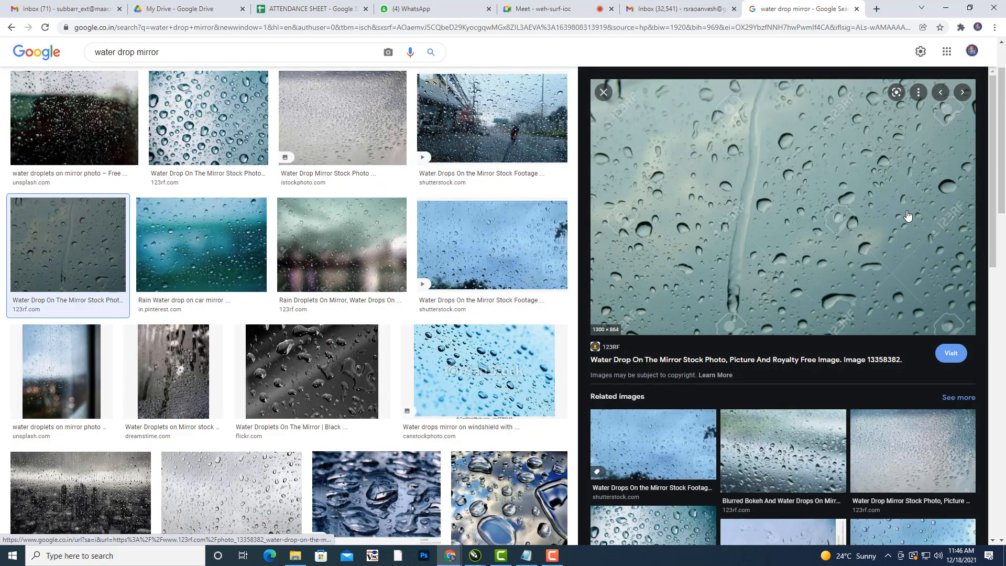
pyautogui.click(604, 92)
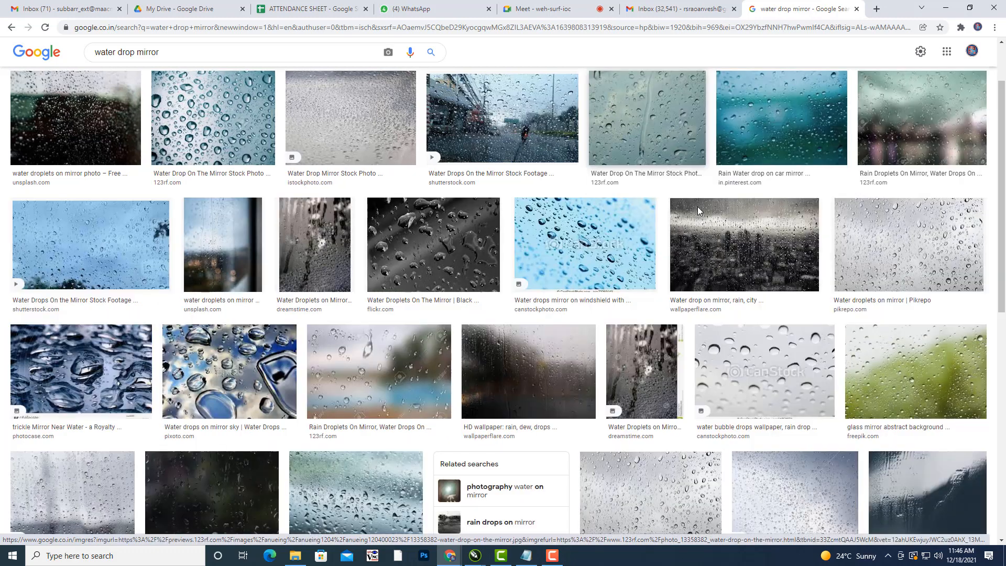
pyautogui.click(535, 355)
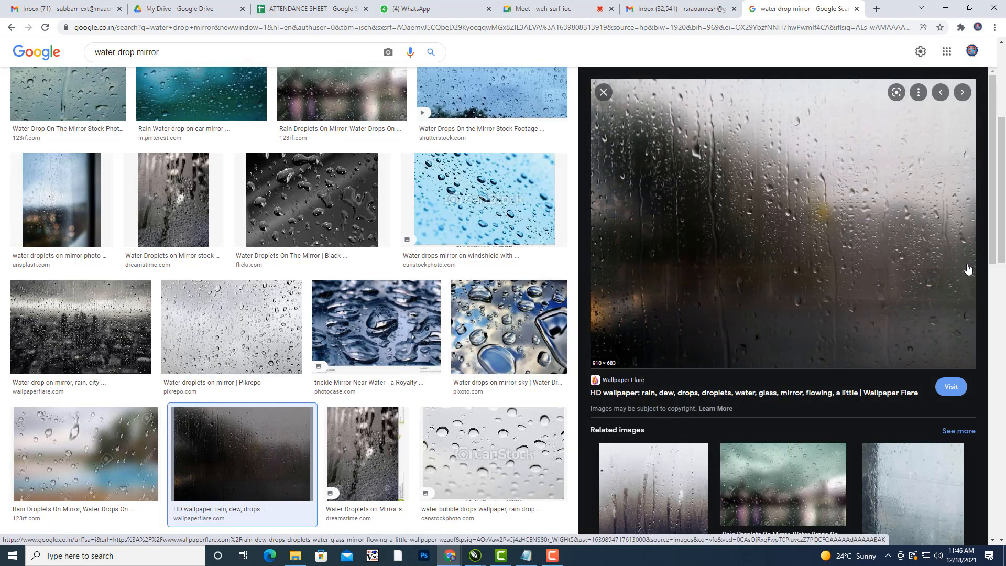
pyautogui.rightClick(762, 215)
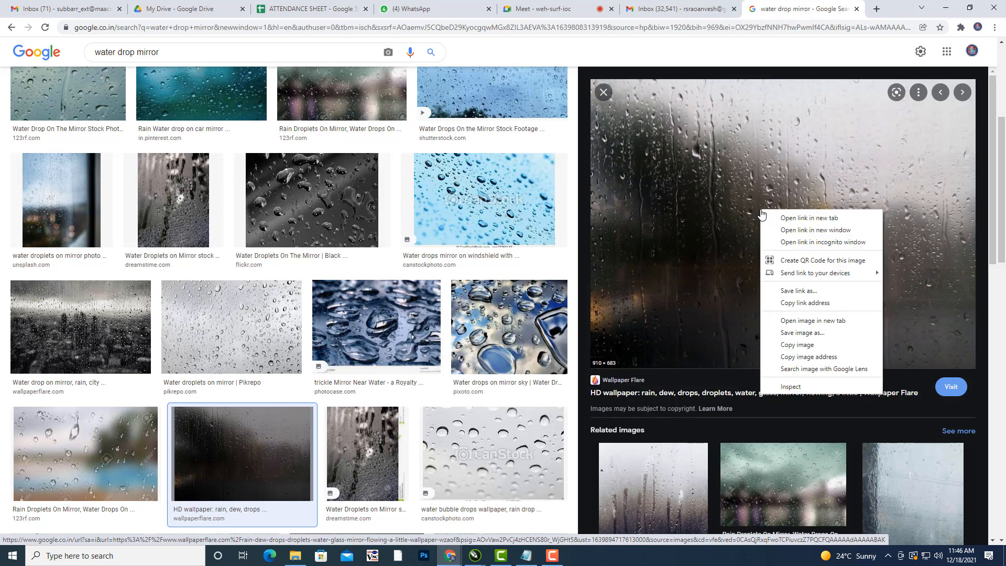
pyautogui.click(827, 321)
pyautogui.click(795, 5)
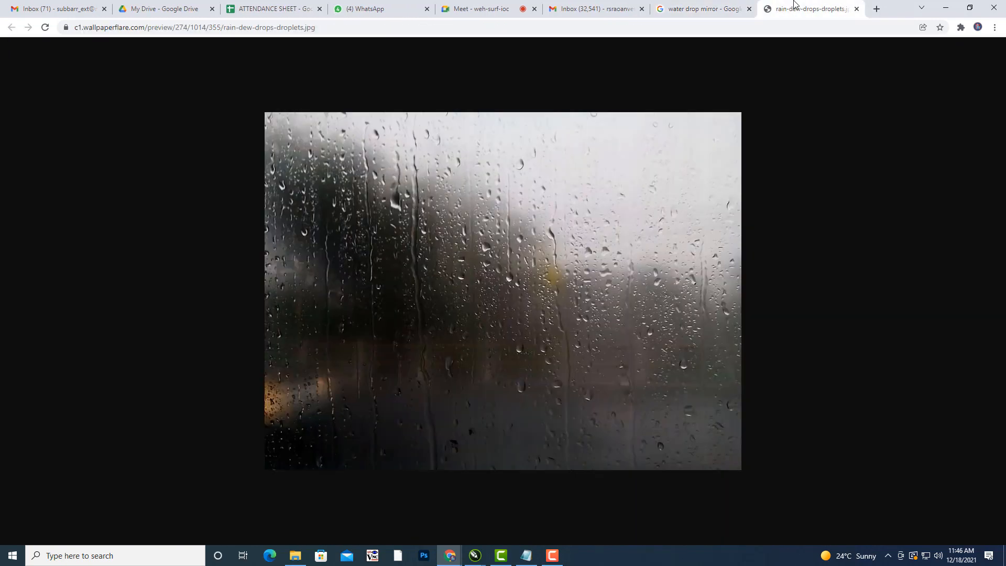
# Save the image to the Desktop as rain-dew-drops-droplets.jpg and return to CorelDRAW
pyautogui.rightClick(623, 174)
pyautogui.click(661, 199)
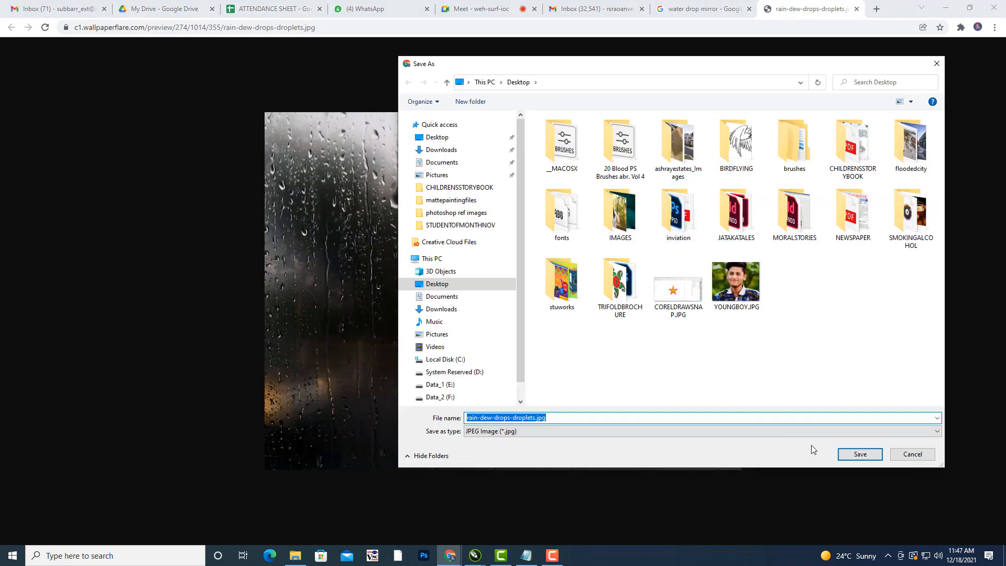
pyautogui.click(851, 455)
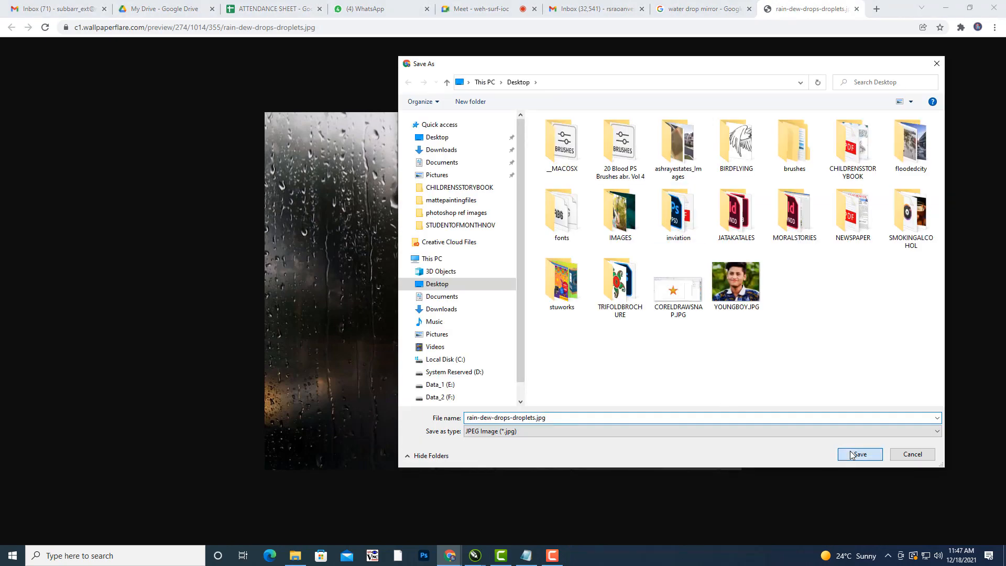
pyautogui.click(945, 9)
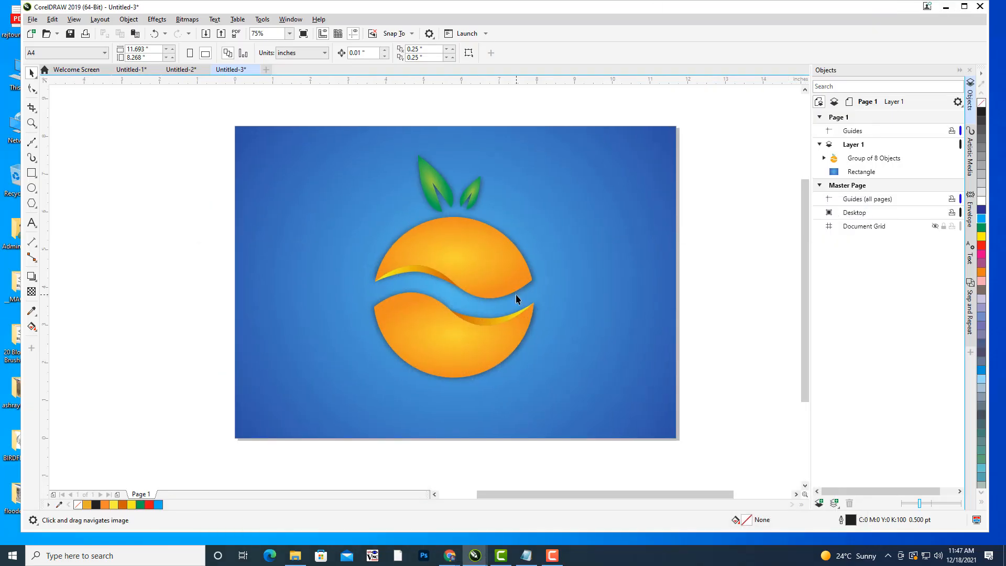
# Import rain-dew-drops-droplets.jpg from the Desktop and place it over the orange logo
pyautogui.click(35, 21)
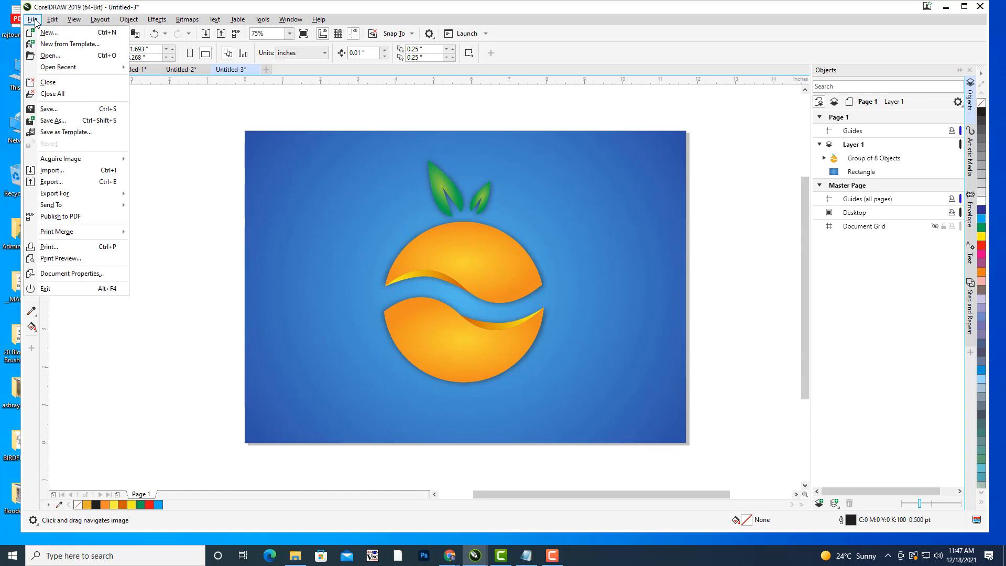
pyautogui.click(72, 173)
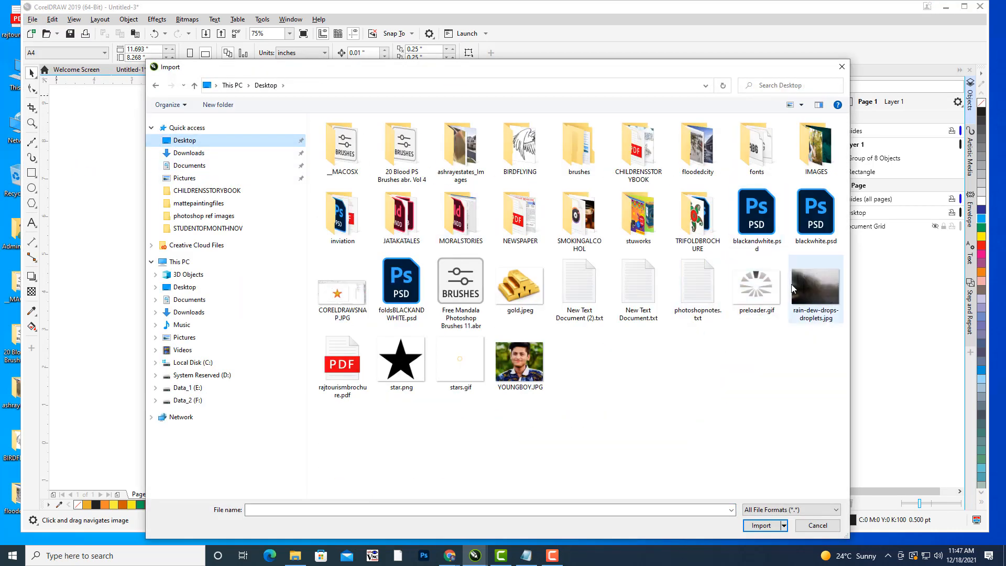
pyautogui.click(806, 295)
pyautogui.click(761, 526)
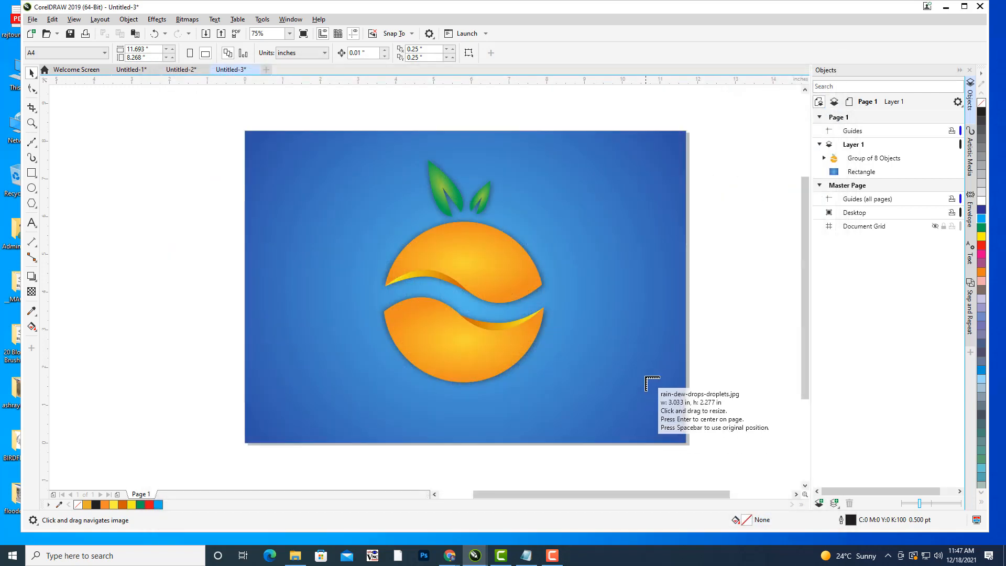
pyautogui.click(644, 373)
pyautogui.moveTo(707, 395); pyautogui.dragTo(390, 250)
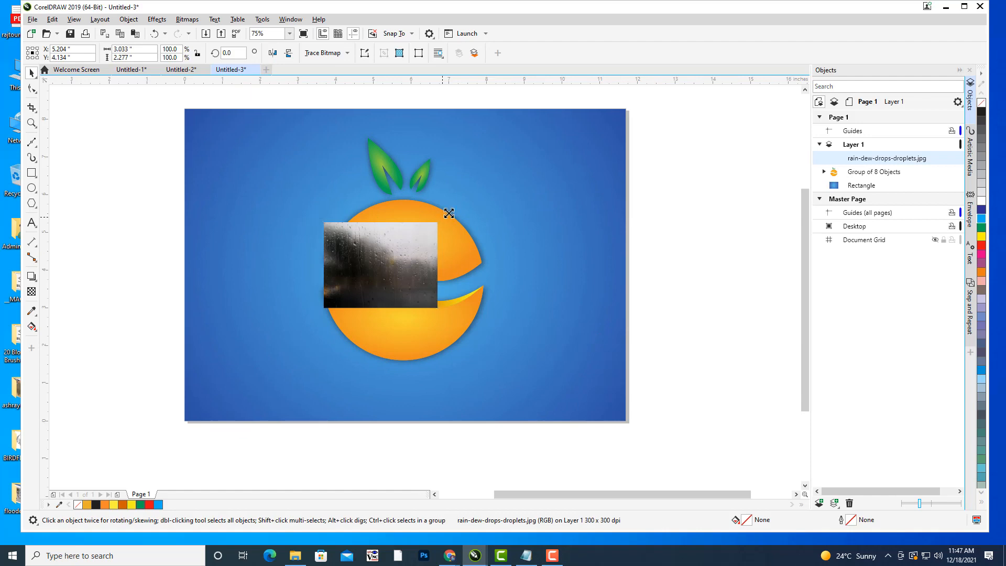
# Enlarge the rain droplet photo to cover the whole page, 11.693 by 8.268 inches, and deselect it
pyautogui.moveTo(439, 220); pyautogui.dragTo(629, 122)
pyautogui.moveTo(519, 196); pyautogui.dragTo(536, 196)
pyautogui.moveTo(587, 120); pyautogui.dragTo(608, 105)
pyautogui.moveTo(609, 264); pyautogui.dragTo(629, 265)
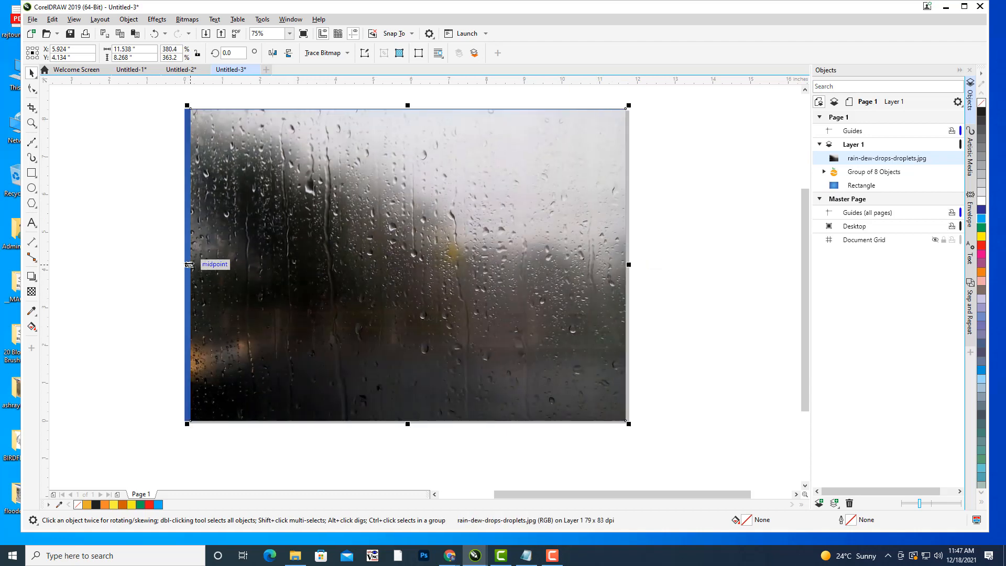
pyautogui.moveTo(189, 264); pyautogui.dragTo(184, 264)
pyautogui.moveTo(699, 280); pyautogui.dragTo(724, 285)
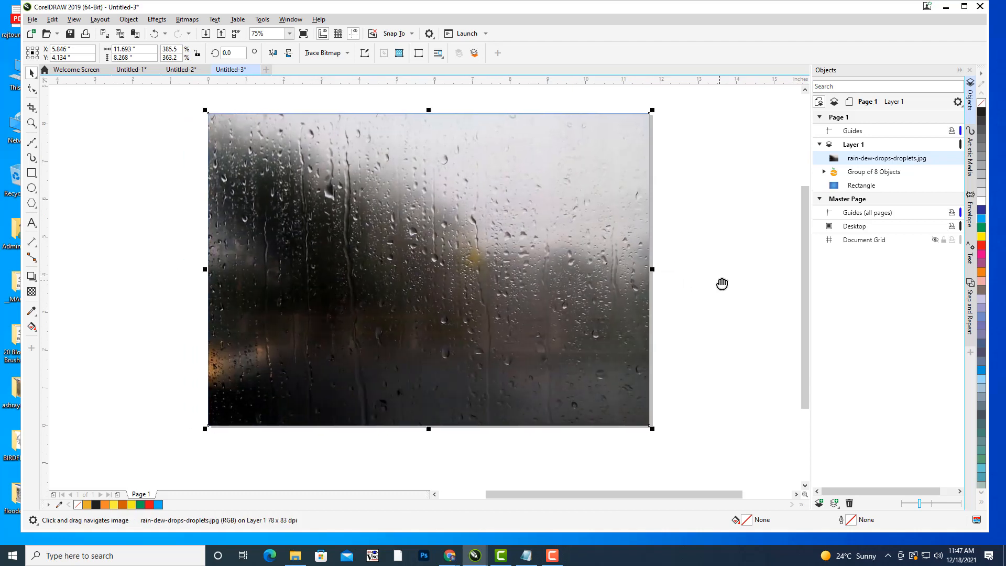
pyautogui.click(531, 200)
pyautogui.moveTo(726, 226); pyautogui.dragTo(731, 228)
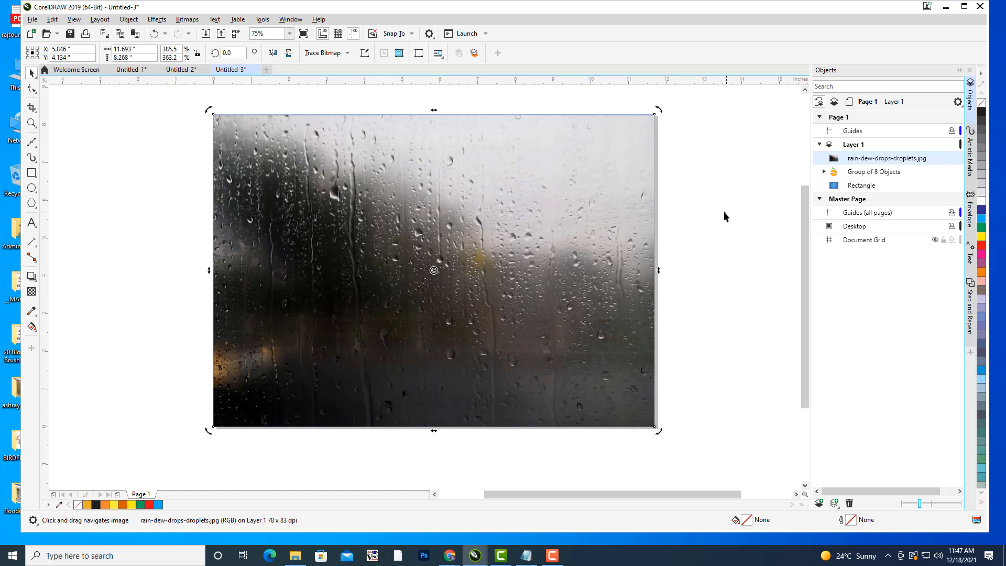
pyautogui.click(703, 222)
pyautogui.moveTo(642, 249); pyautogui.dragTo(664, 248)
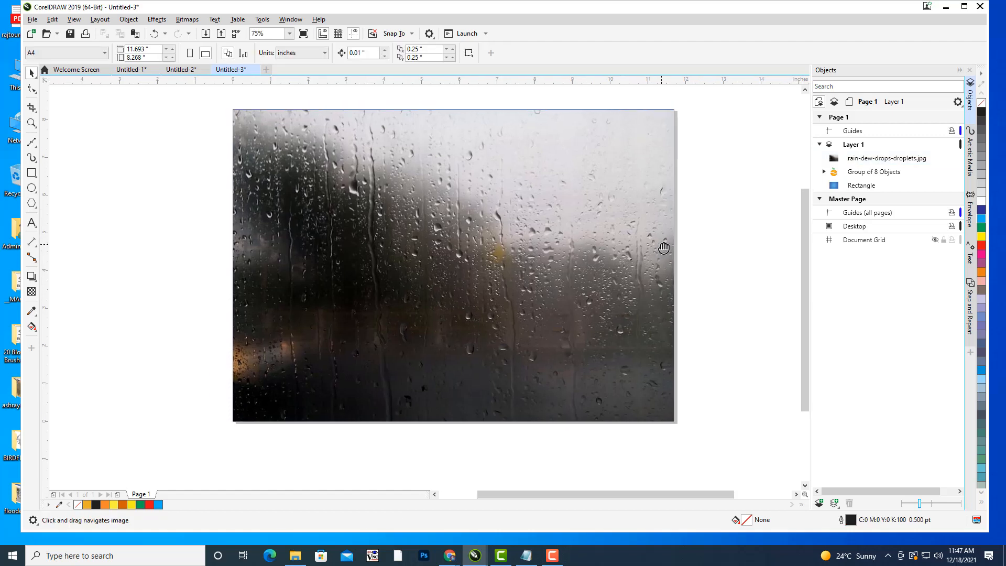
# Try a vertical fountain transparency on the droplet photo and replace it with a uniform transparency of 50
pyautogui.click(571, 213)
pyautogui.moveTo(570, 213); pyautogui.dragTo(589, 220)
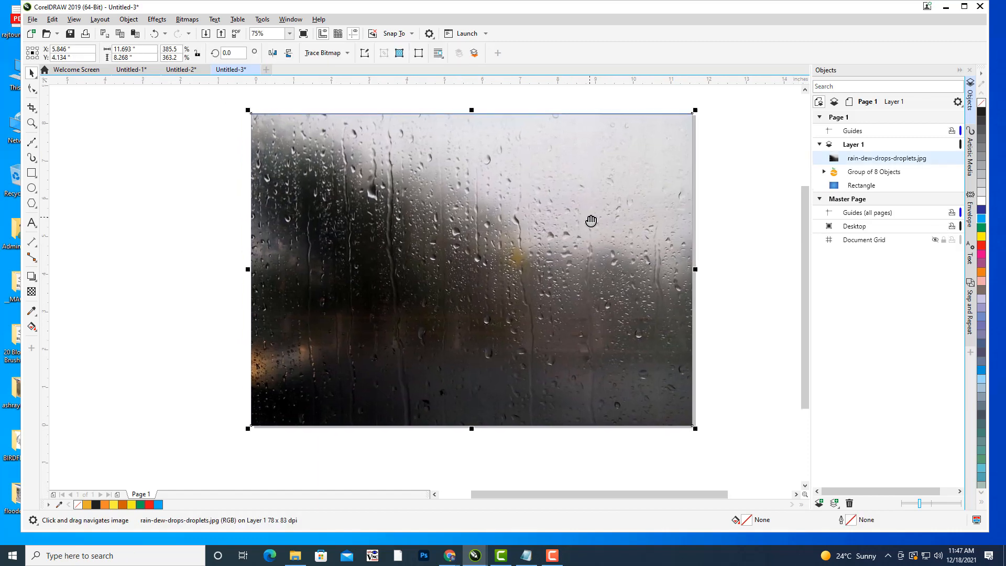
pyautogui.click(33, 293)
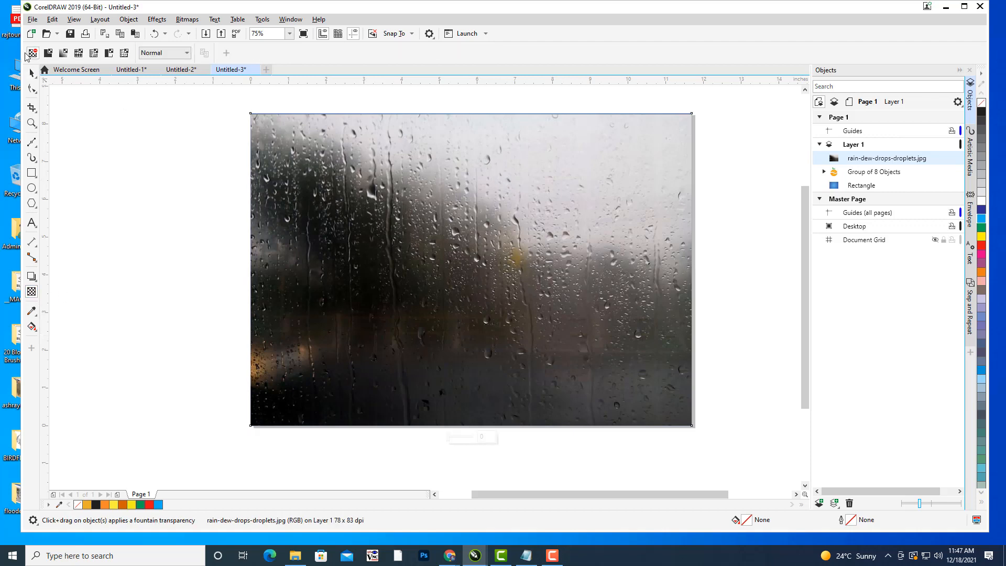
pyautogui.moveTo(496, 198); pyautogui.dragTo(488, 419)
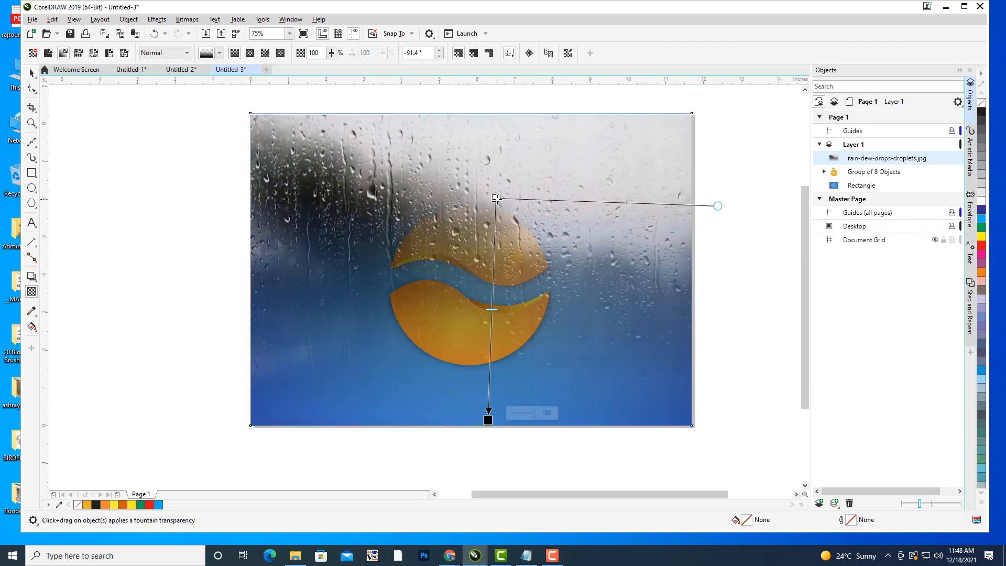
pyautogui.moveTo(496, 199); pyautogui.dragTo(486, 172)
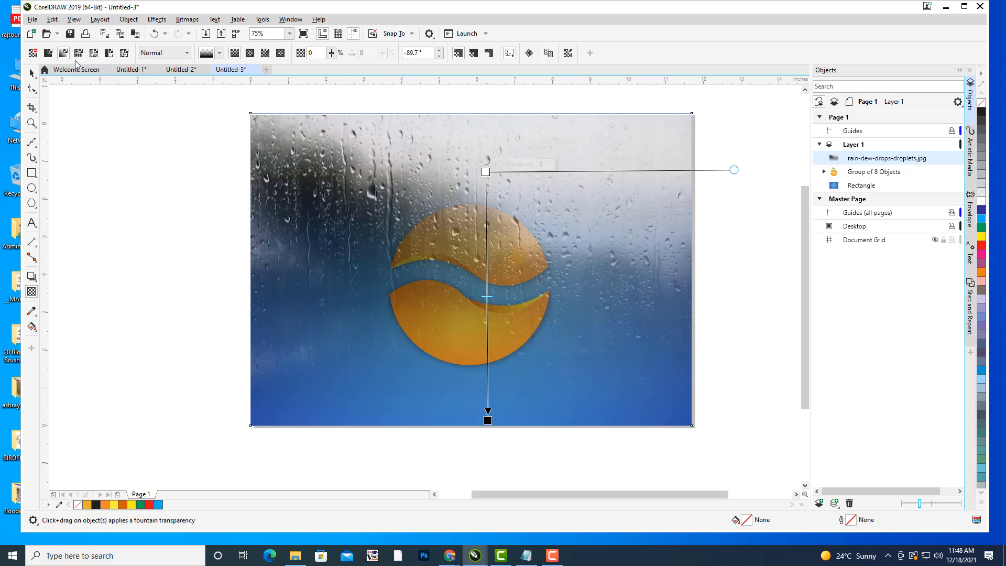
pyautogui.click(46, 55)
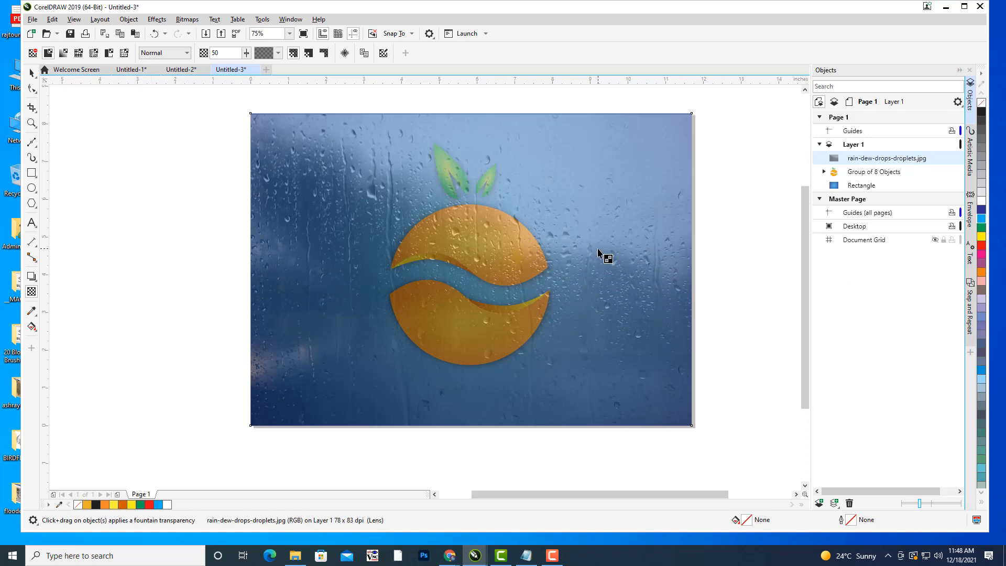
# Try the Multiply, Color Dodge and Soft Light merge modes on the droplet photo's transparency
pyautogui.click(173, 55)
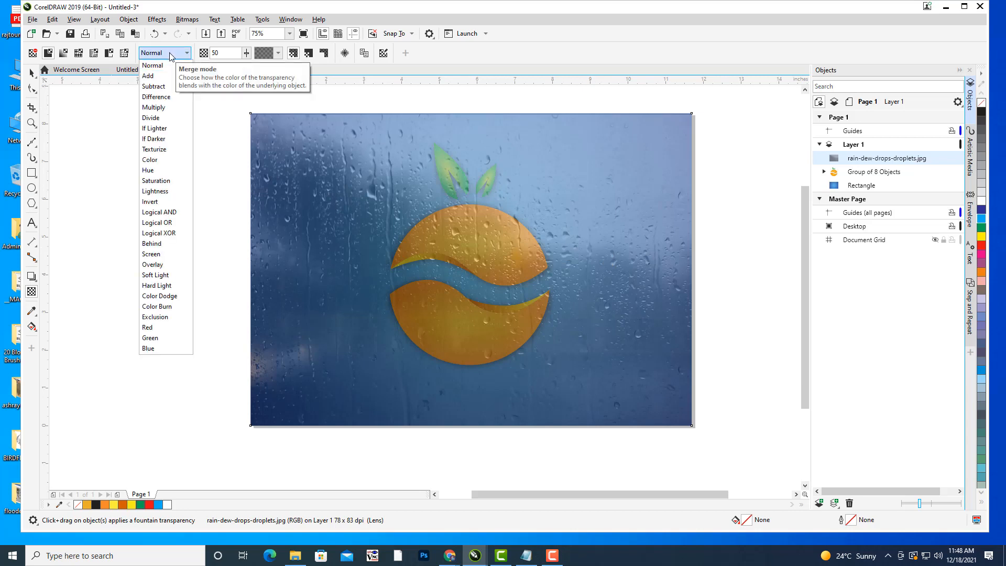
pyautogui.click(183, 108)
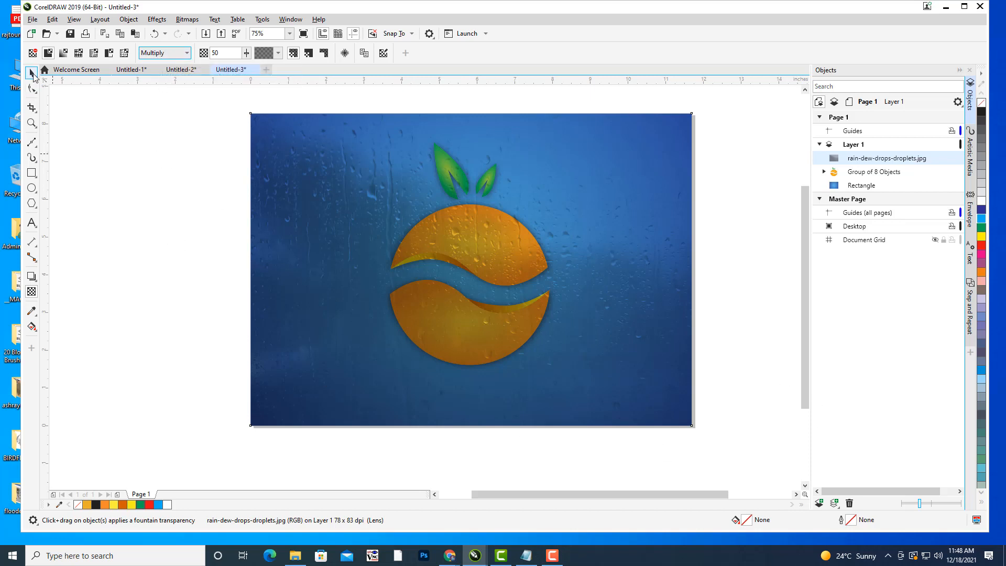
pyautogui.click(167, 53)
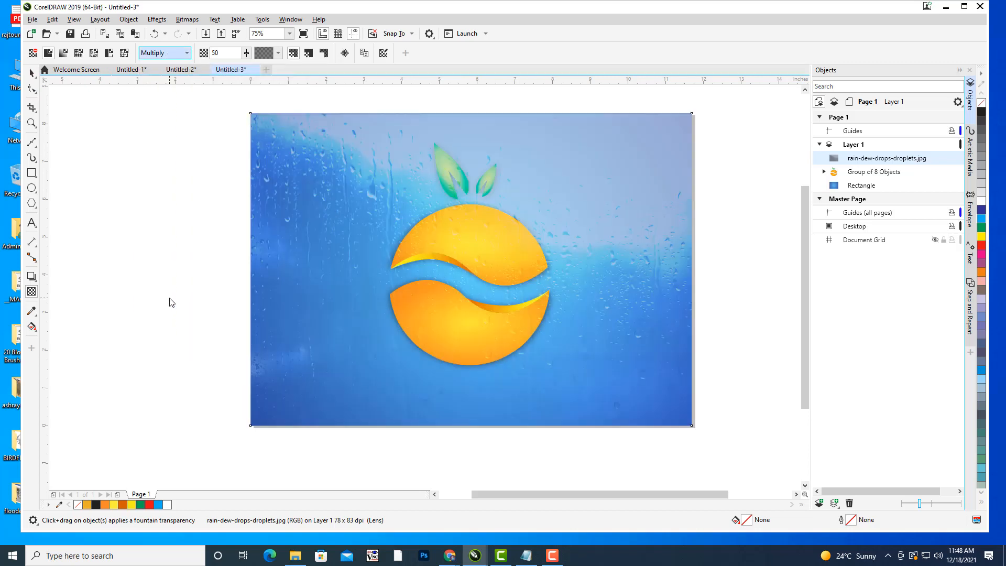
pyautogui.click(168, 296)
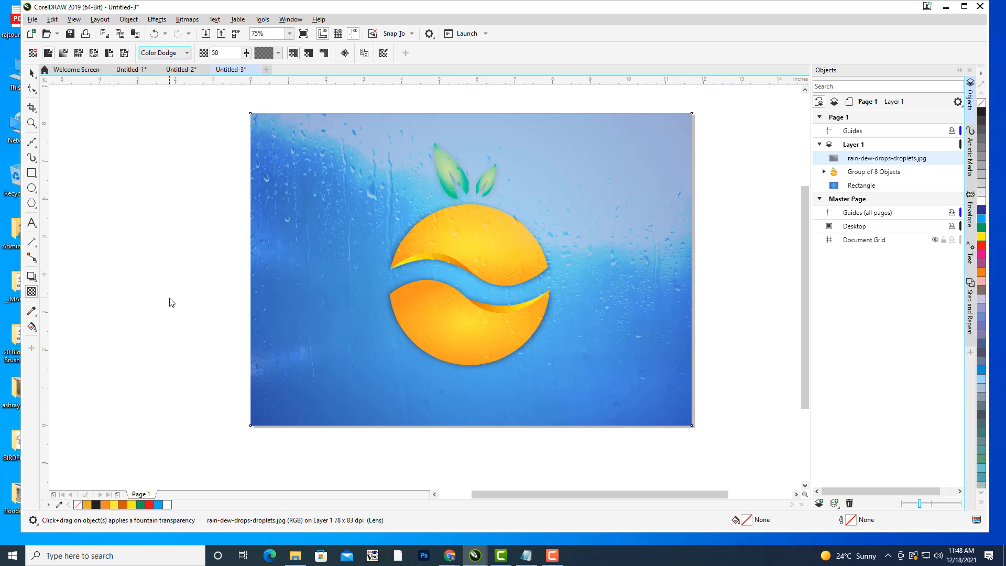
pyautogui.click(179, 54)
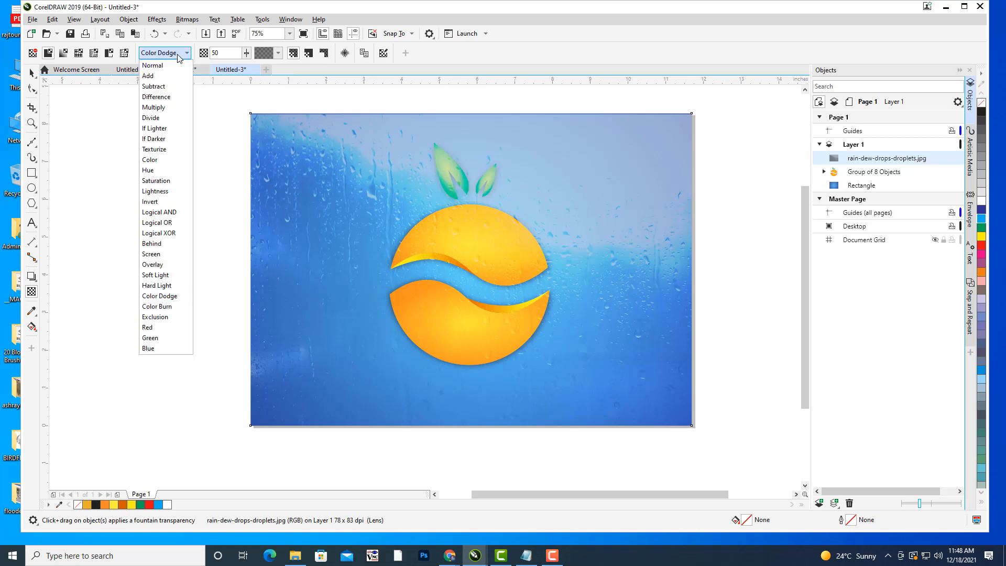
pyautogui.click(171, 277)
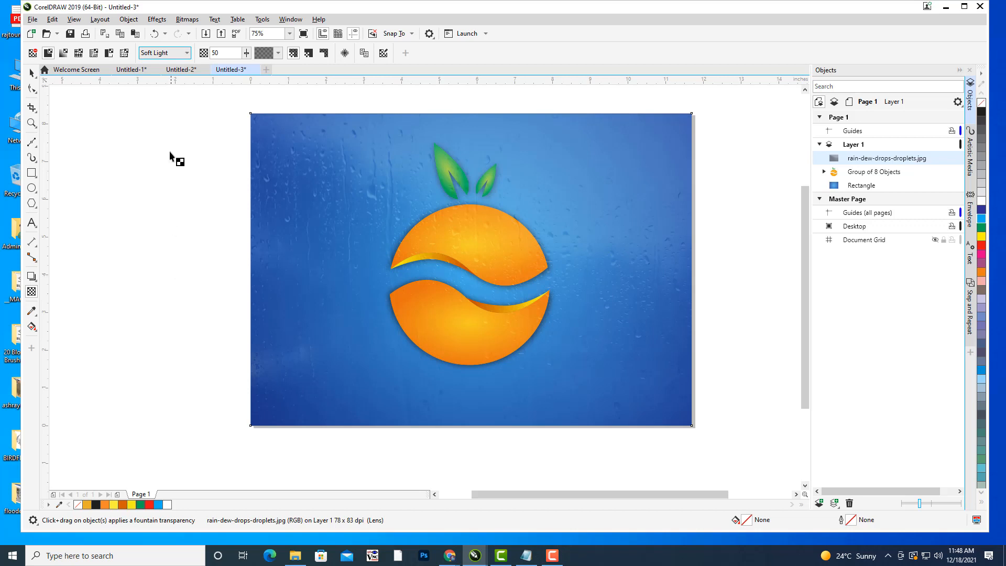
# Set the droplet photo's transparency merge mode to Overlay and deselect the photo
pyautogui.click(172, 52)
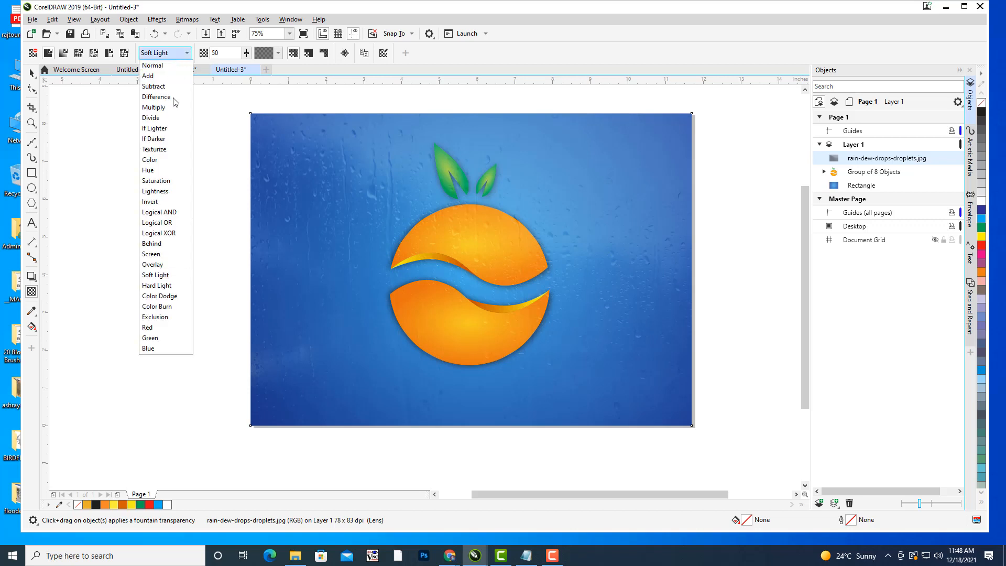
pyautogui.click(164, 265)
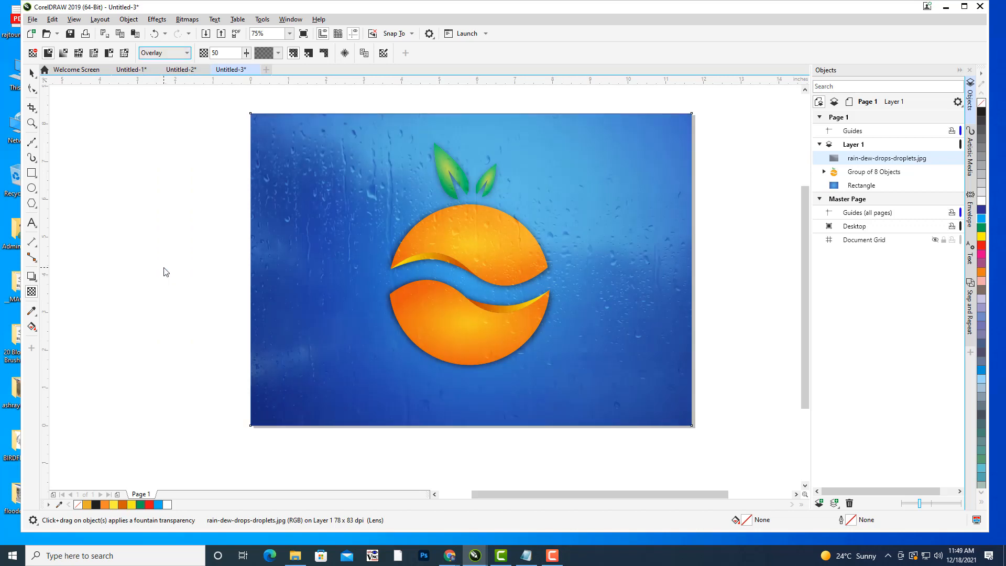
pyautogui.click(32, 75)
pyautogui.click(731, 217)
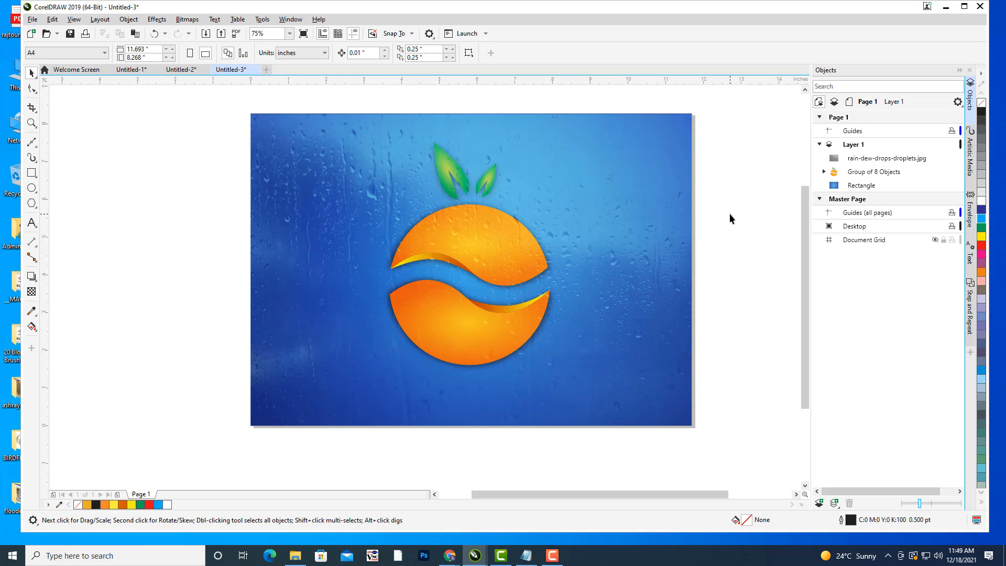
pyautogui.scroll(3, 612, 244)
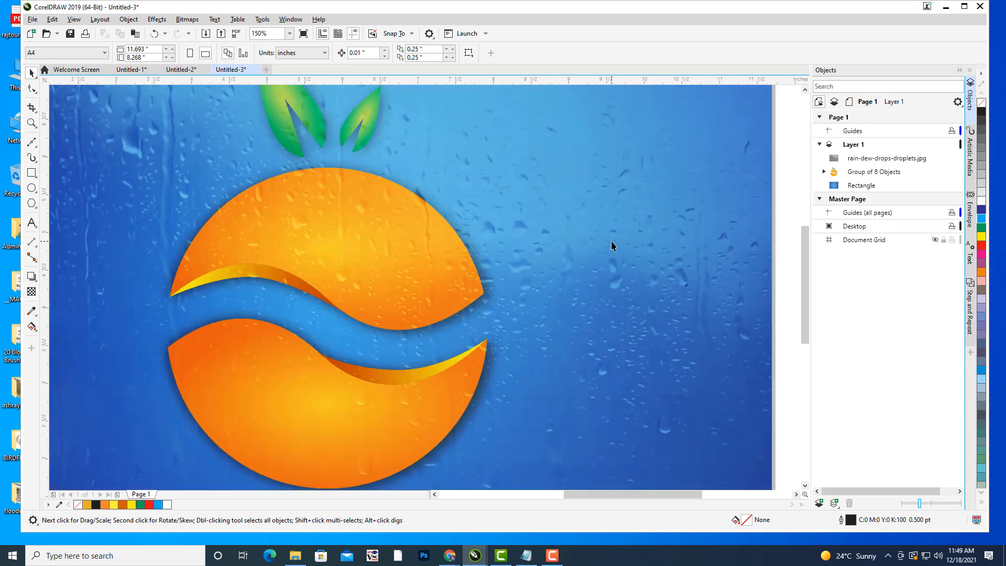
pyautogui.scroll(-3, 647, 204)
pyautogui.moveTo(662, 197); pyautogui.dragTo(629, 243)
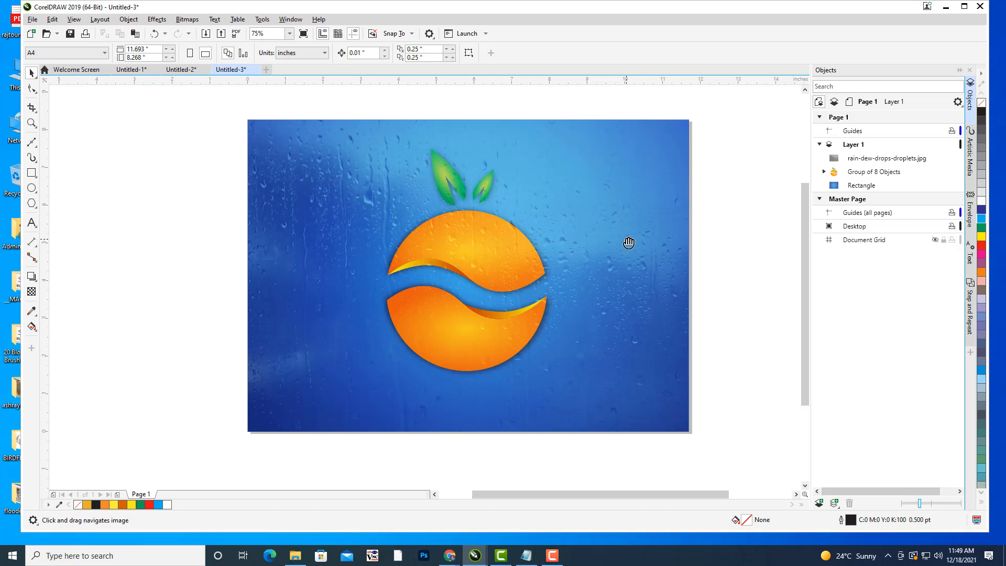
pyautogui.moveTo(581, 199); pyautogui.dragTo(572, 198)
pyautogui.moveTo(642, 203)
pyautogui.mouseDown()
pyautogui.moveTo(636, 214)
pyautogui.moveTo(645, 218)
pyautogui.mouseUp()
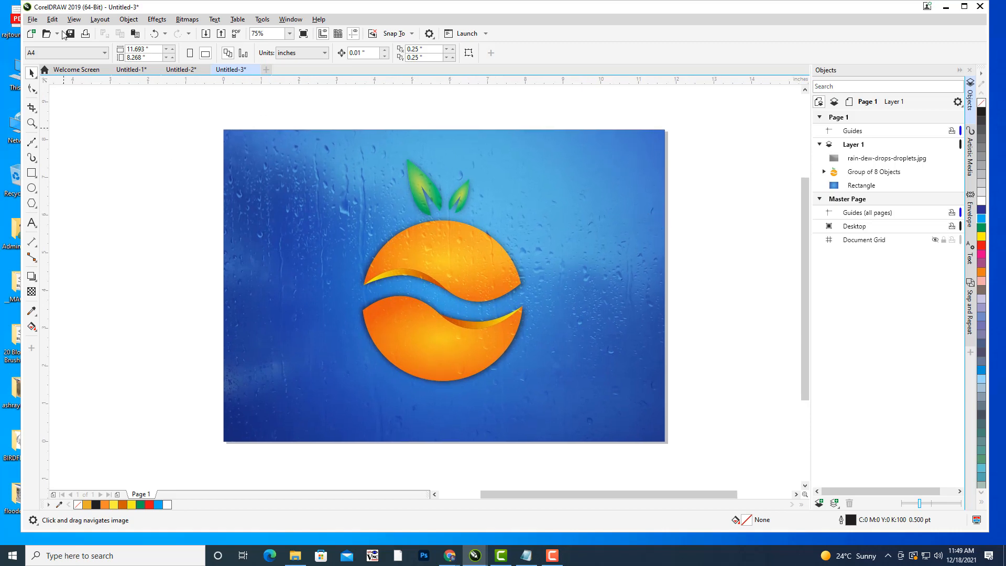
# Export the page to the Desktop as a JPEG named fruitlogo.jpg, keeping the offered export settings
pyautogui.click(32, 19)
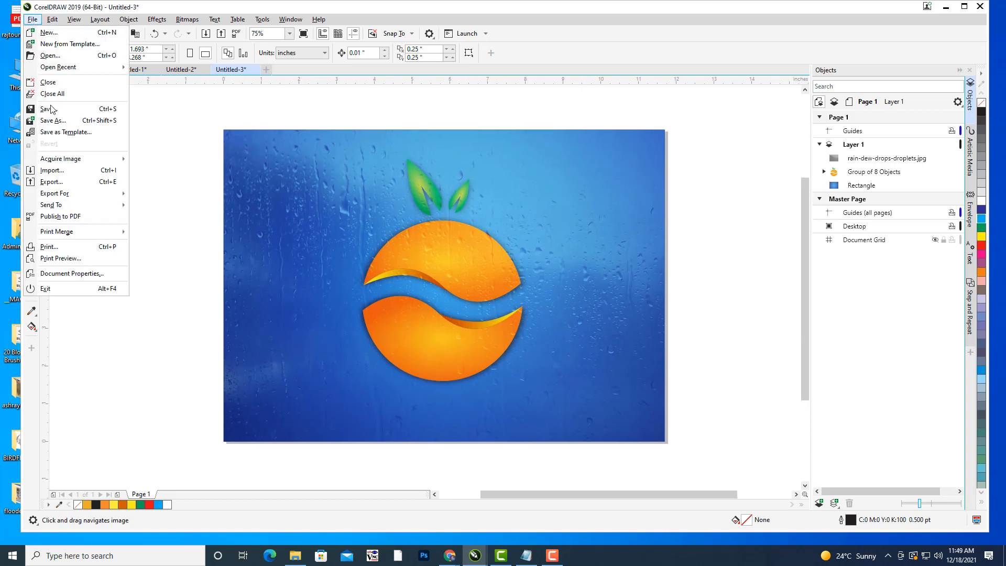
pyautogui.click(66, 182)
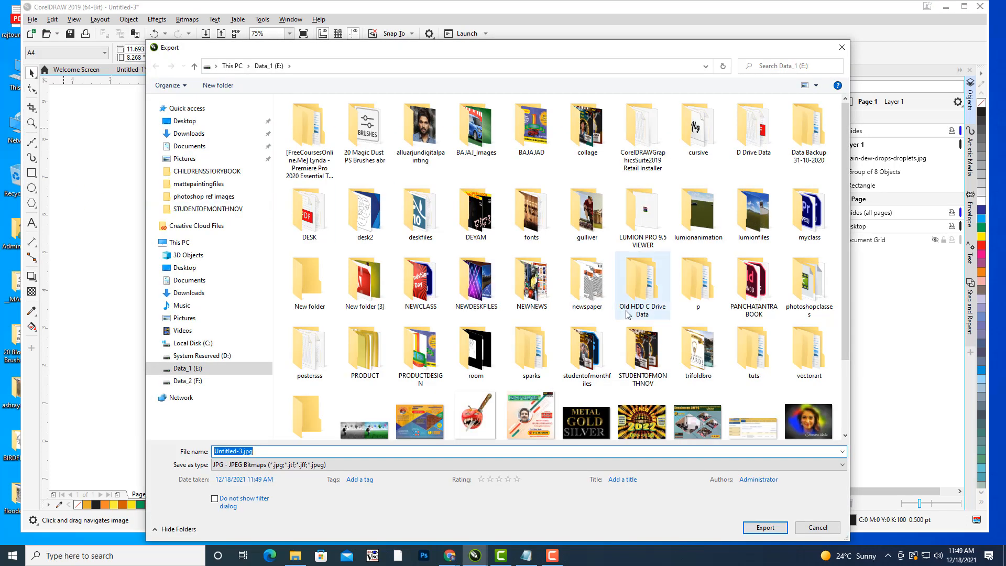
pyautogui.moveTo(304, 52); pyautogui.dragTo(375, 37)
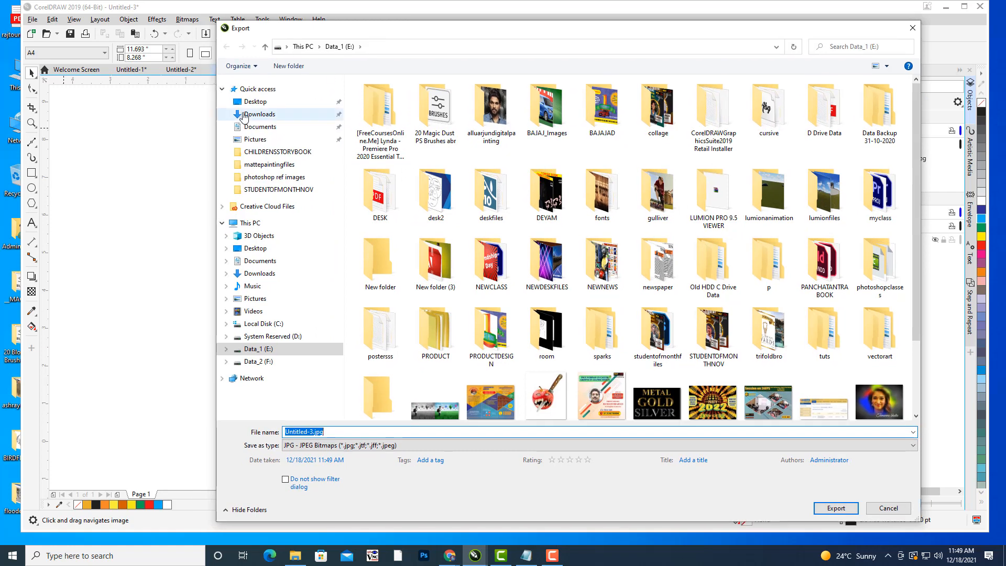
pyautogui.click(255, 102)
pyautogui.doubleClick(342, 432)
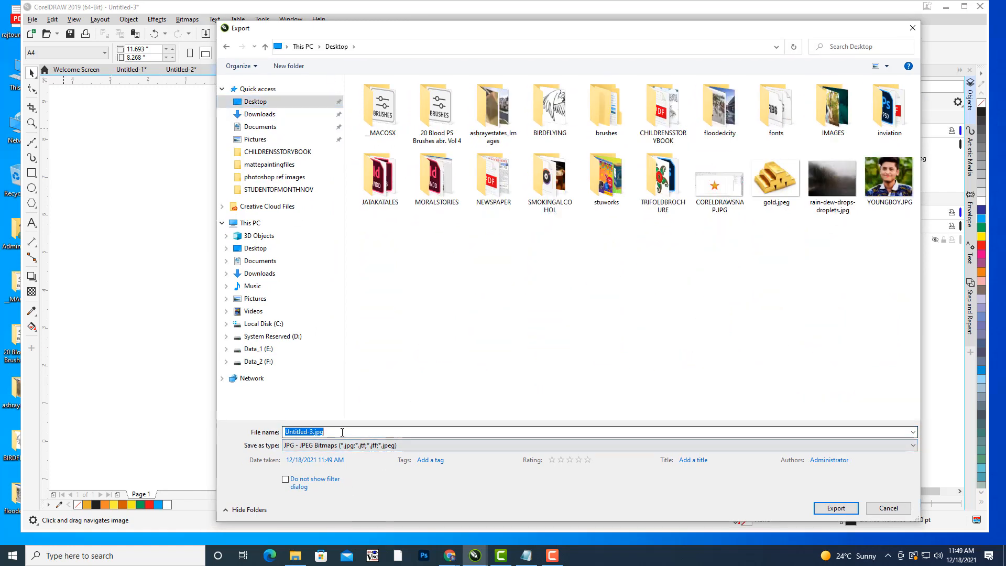
pyautogui.write('fruit')
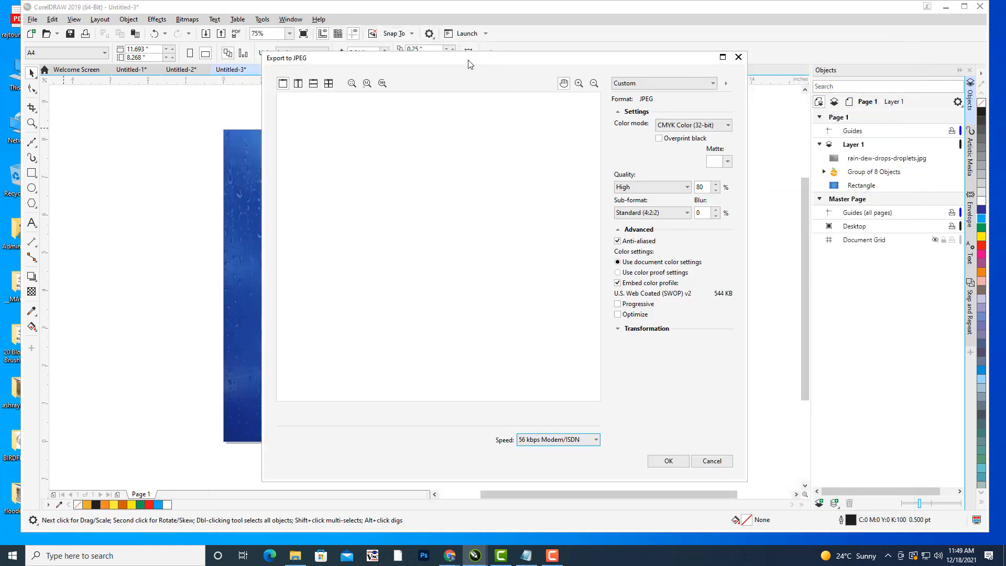
pyautogui.moveTo(470, 64); pyautogui.dragTo(784, 47)
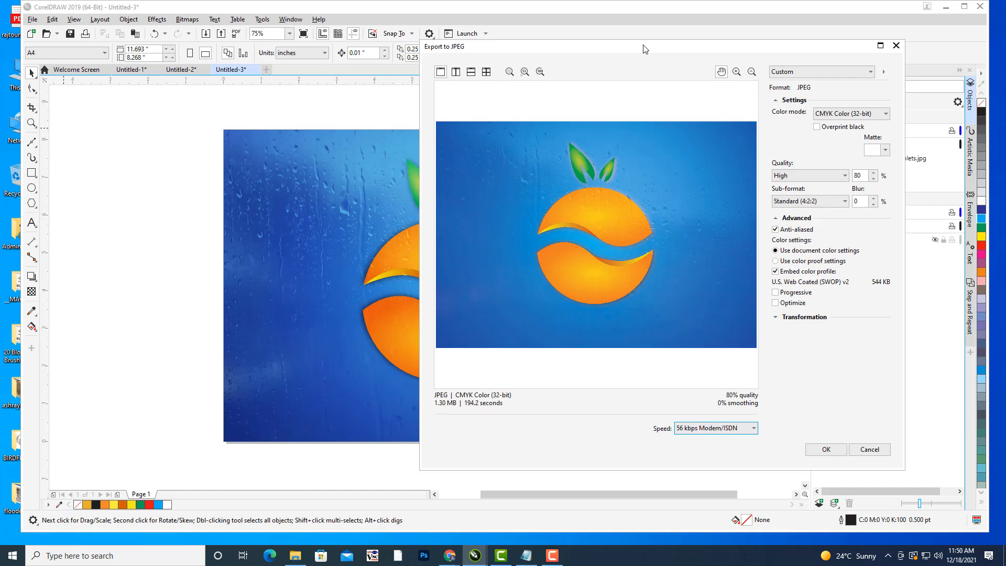
pyautogui.moveTo(644, 49); pyautogui.dragTo(600, 44)
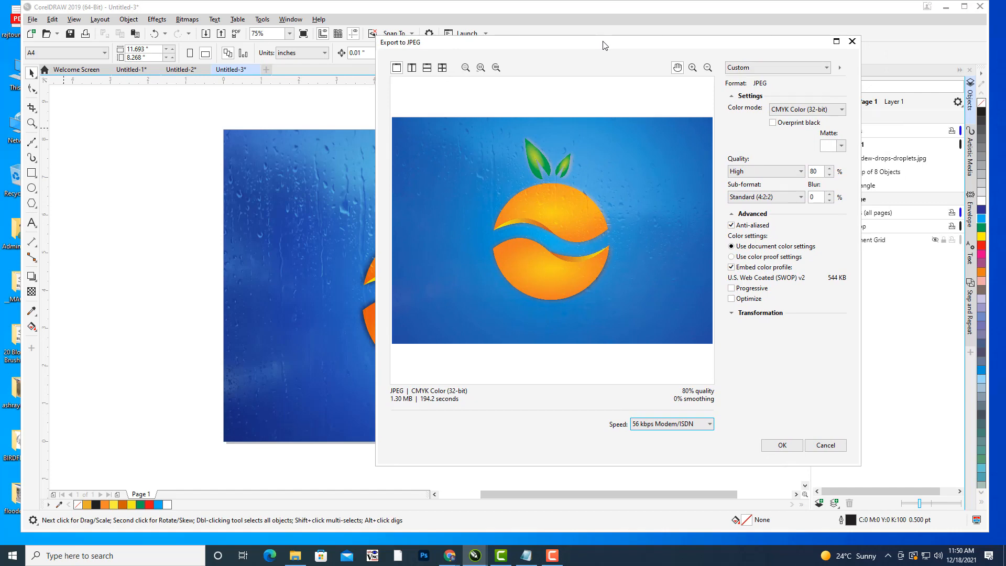
pyautogui.moveTo(600, 38); pyautogui.dragTo(651, 18)
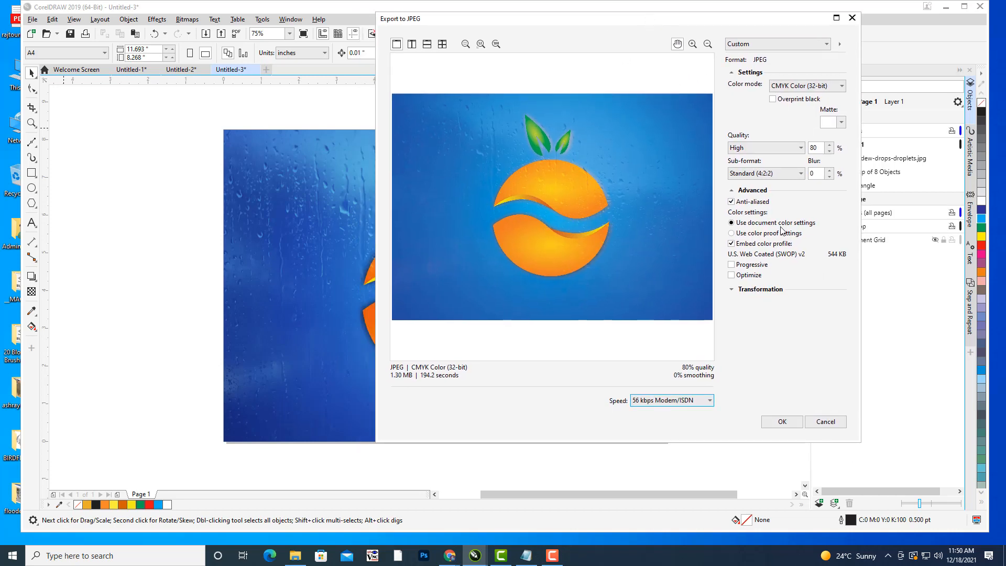
pyautogui.click(782, 423)
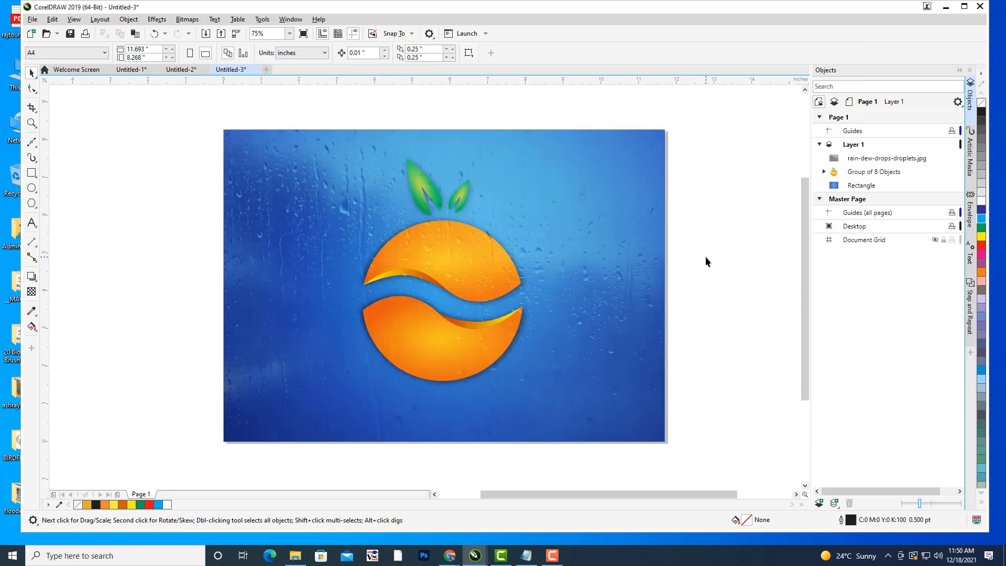
# Minimize CorelDRAW, view the exported fruitlogo.jpg from the desktop in Photos, and close the viewer
pyautogui.click(946, 7)
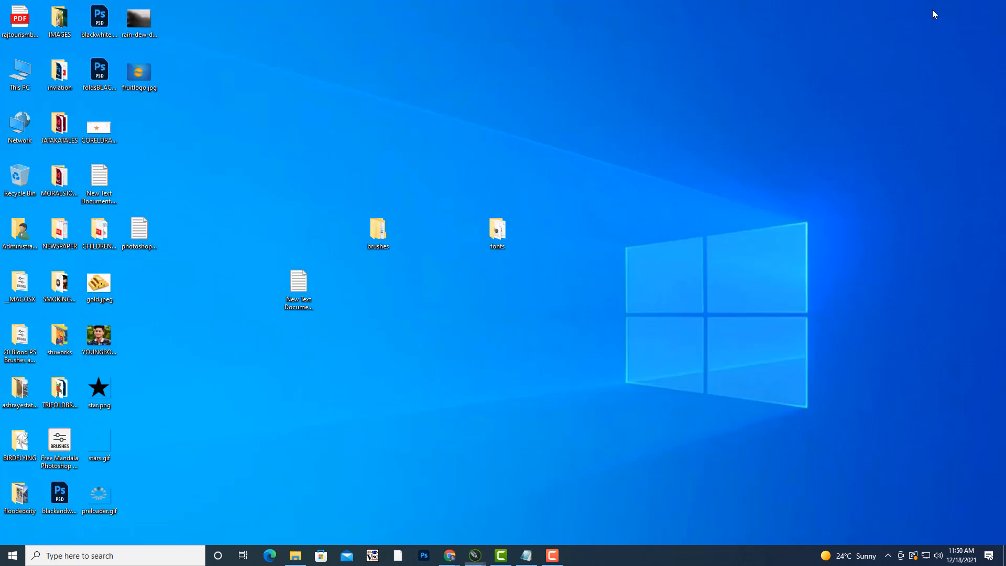
pyautogui.doubleClick(139, 77)
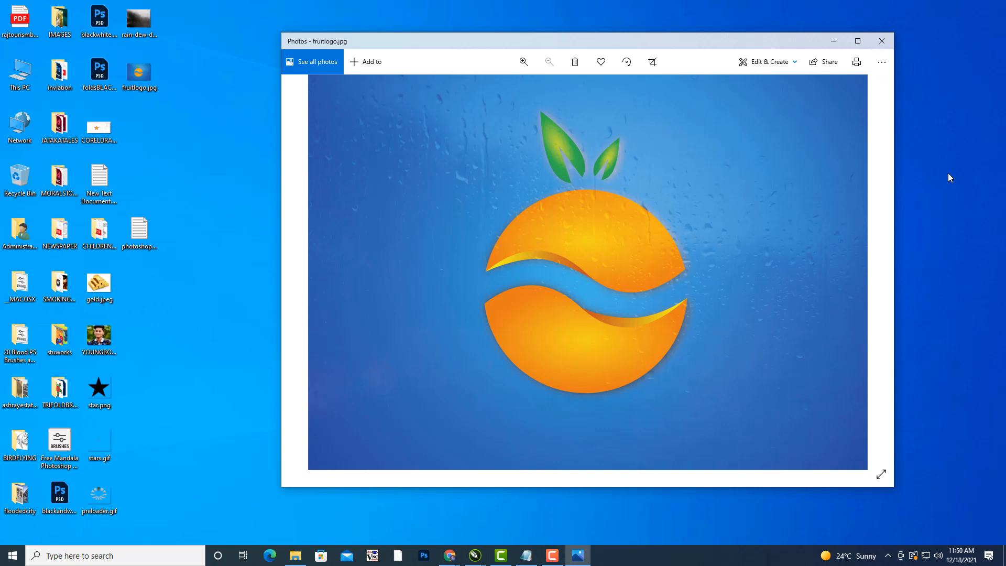
pyautogui.click(883, 42)
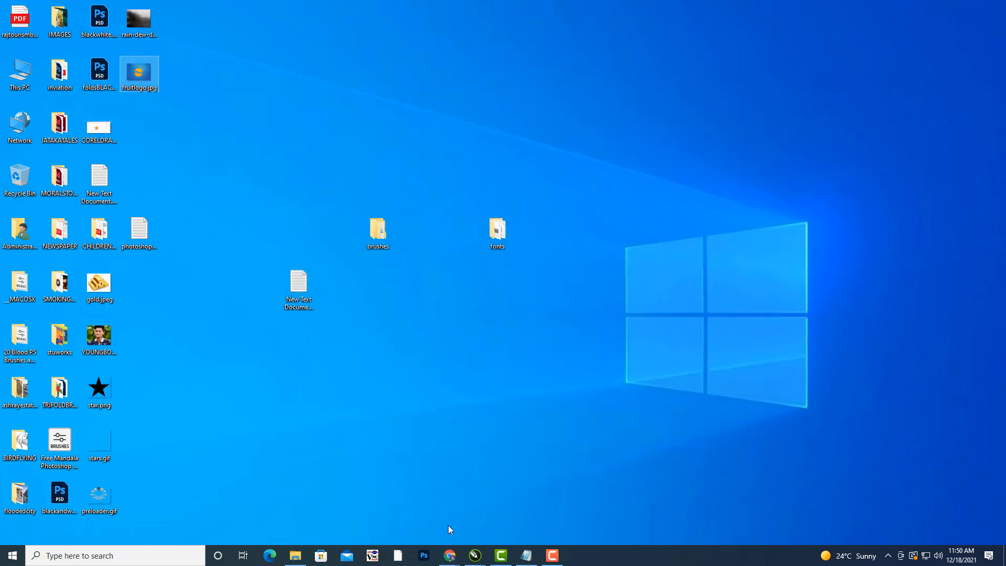
# Return to CorelDRAW and review the Pepsi-style logo in Untitled-2 and the heart photo frame in Untitled-1
pyautogui.moveTo(483, 555)
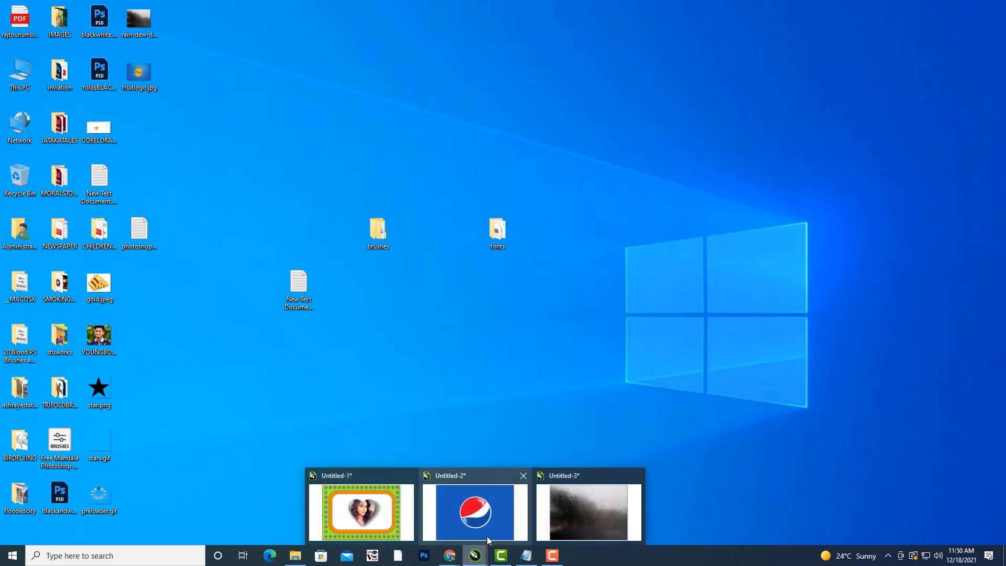
pyautogui.moveTo(638, 490)
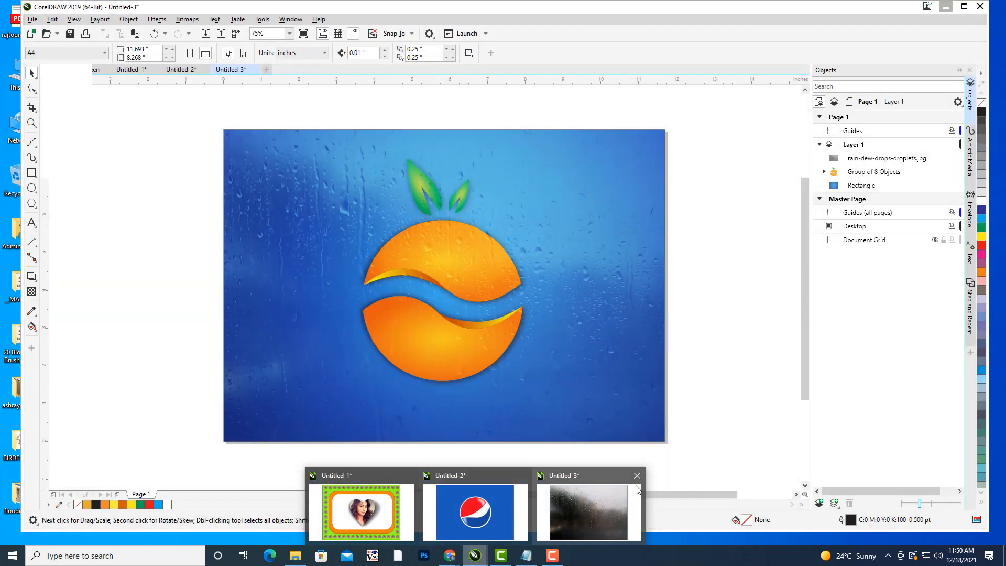
pyautogui.click(464, 518)
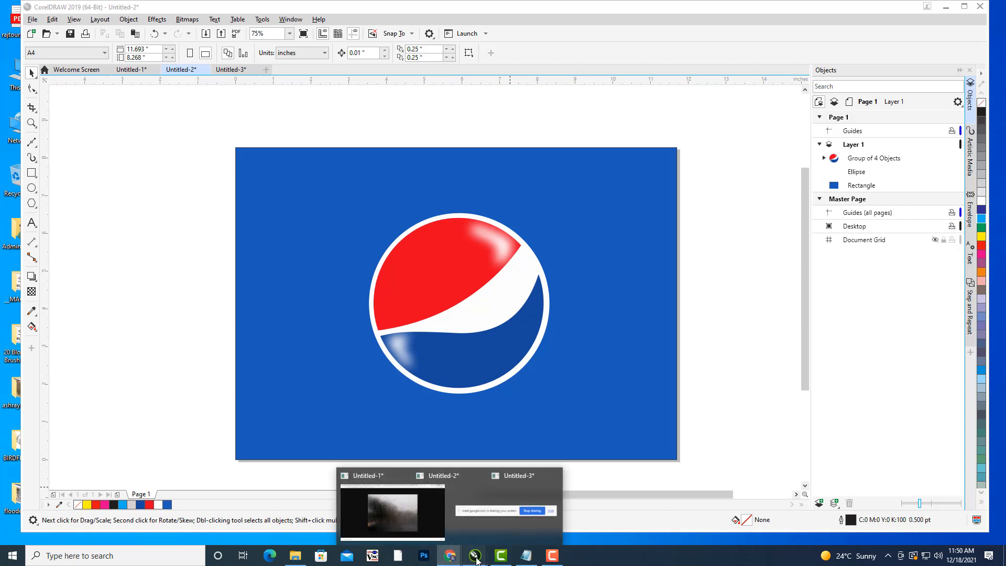
pyautogui.moveTo(475, 556)
pyautogui.click(366, 511)
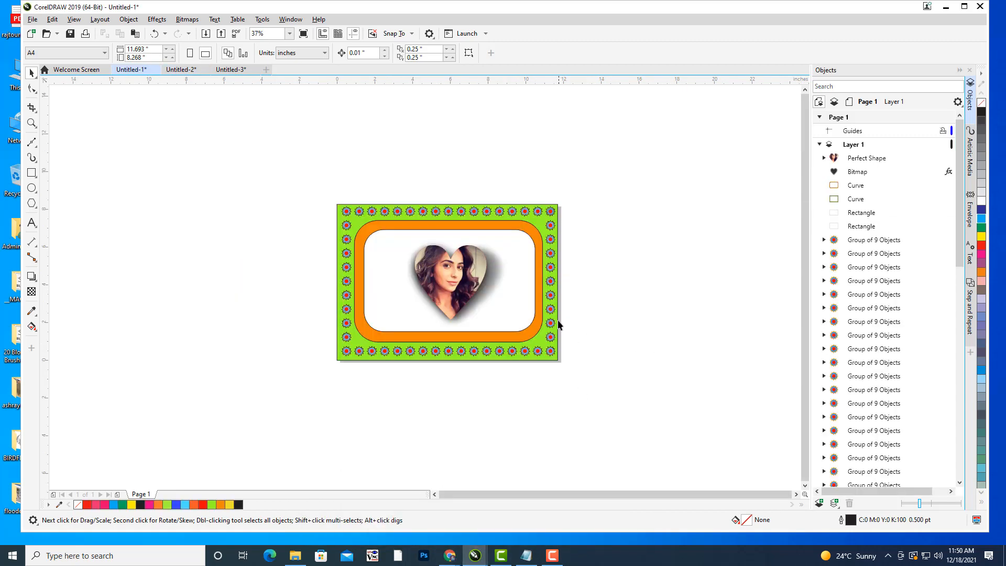
pyautogui.scroll(3, 558, 319)
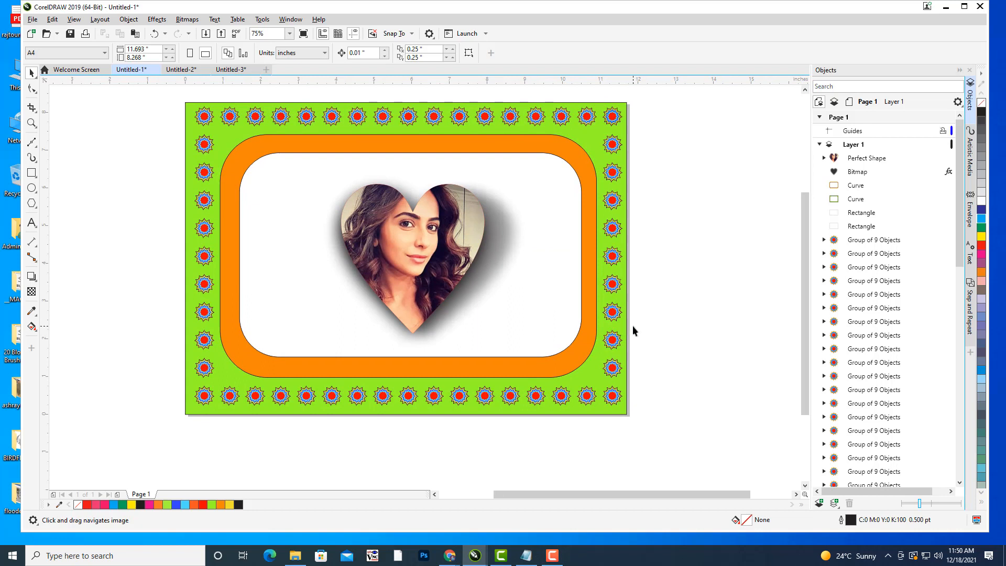
pyautogui.moveTo(634, 329); pyautogui.dragTo(638, 335)
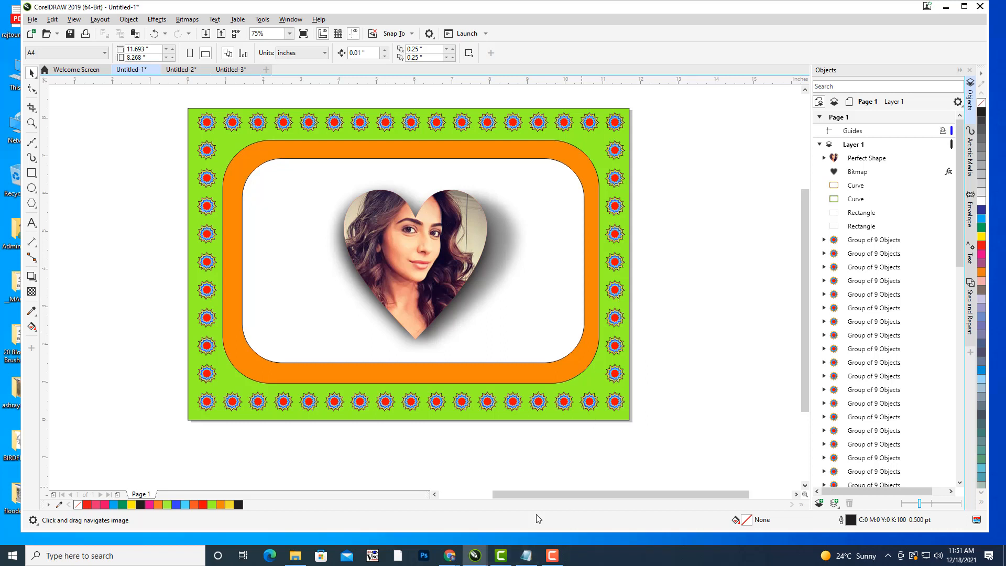
pyautogui.moveTo(626, 342)
pyautogui.mouseDown()
pyautogui.moveTo(644, 354)
pyautogui.moveTo(646, 343)
pyautogui.mouseUp()
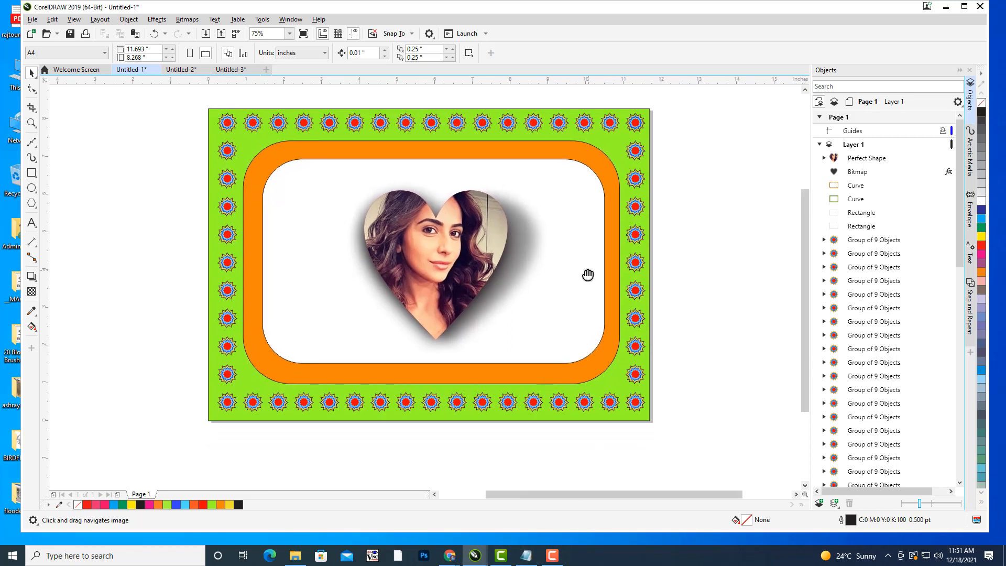